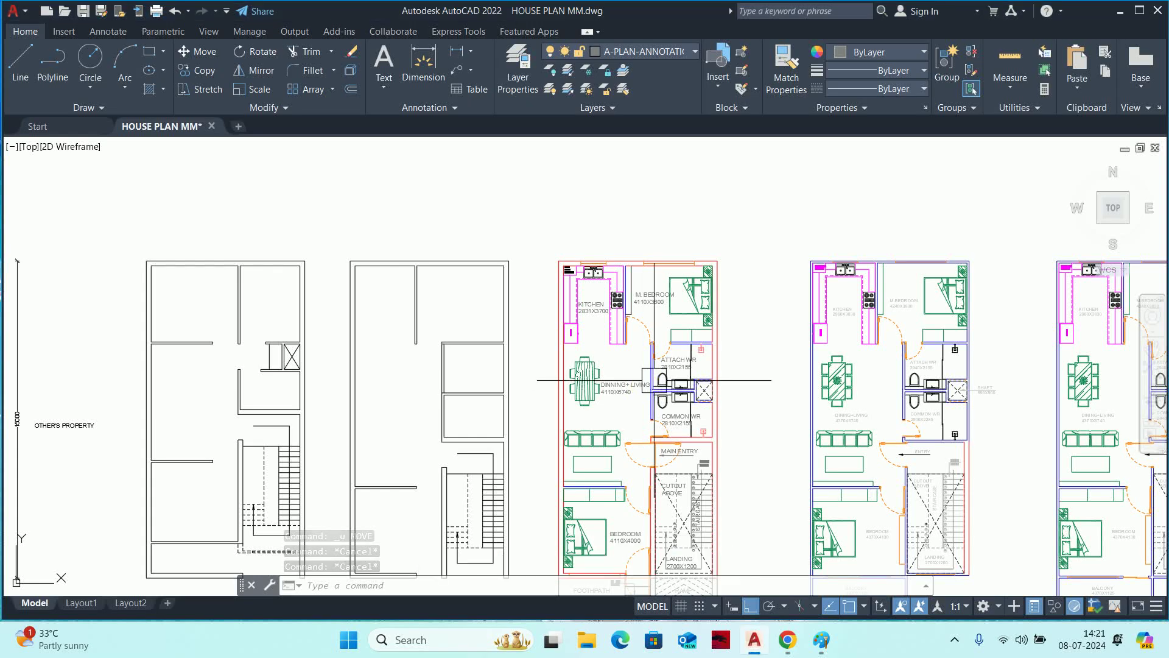
Zoom to the kitchen–master bedroom wall and try a linear dimension on its thickness, then cancel.
{"action": "scroll", "coordinate": [670, 366], "scroll_direction": "down", "scroll_amount": 2}
{"action": "scroll", "coordinate": [672, 323], "scroll_direction": "up", "scroll_amount": 1}
{"action": "scroll", "coordinate": [672, 319], "scroll_direction": "up", "scroll_amount": 3}
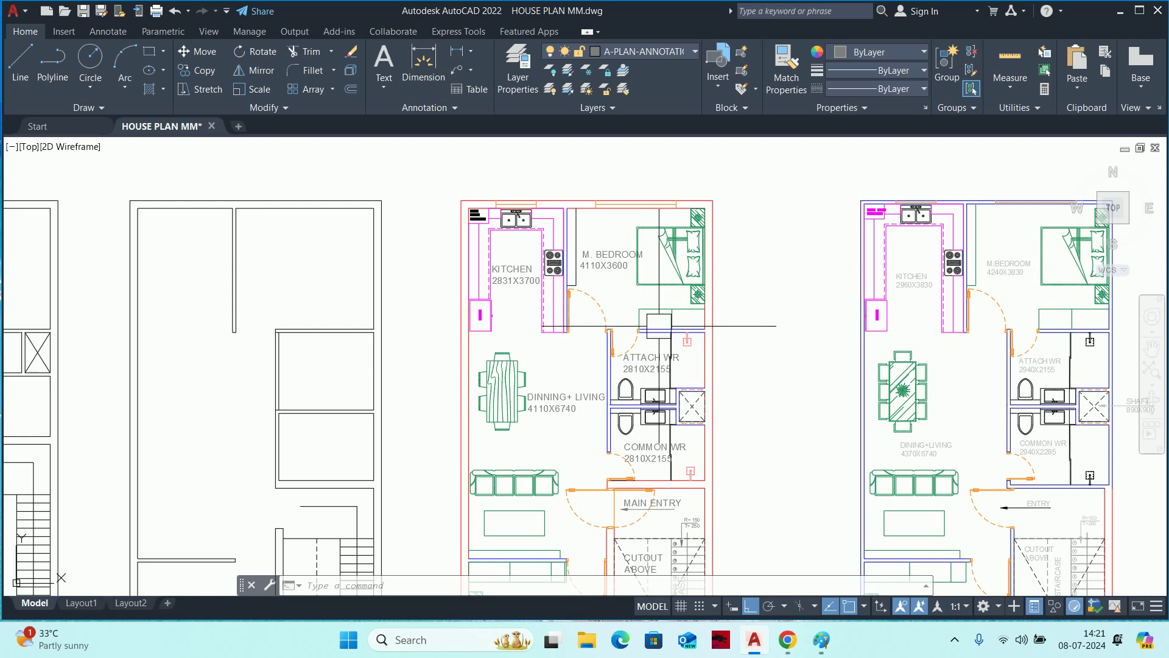
{"action": "scroll", "coordinate": [633, 339], "scroll_direction": "up", "scroll_amount": 2}
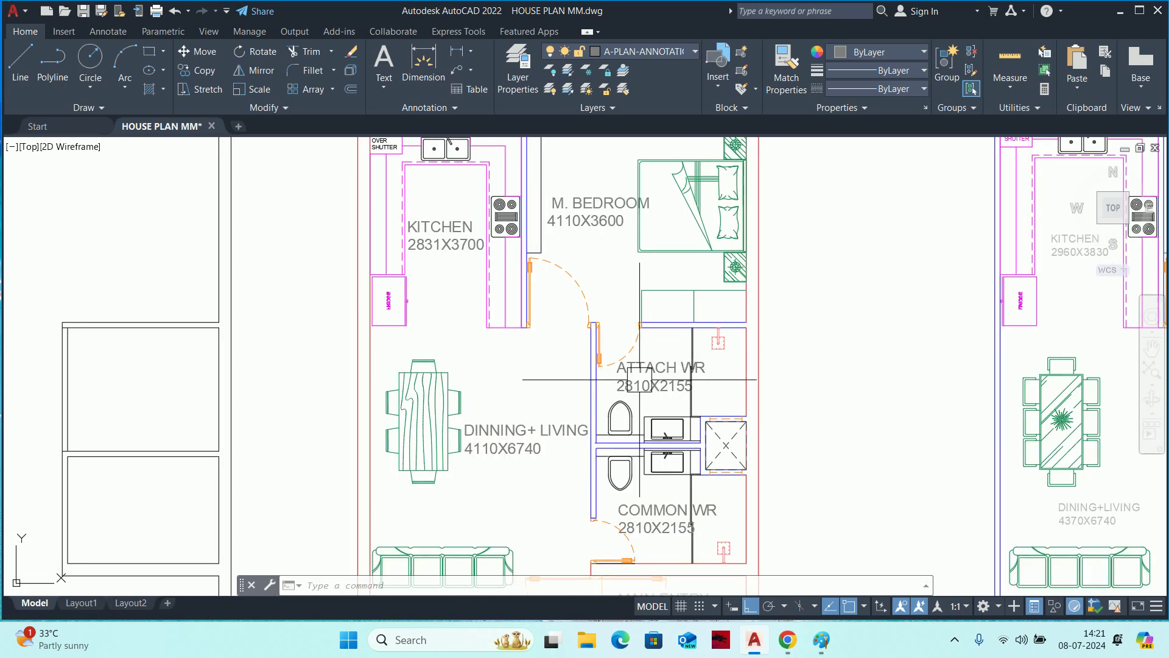
{"action": "middle_click_drag", "start_coordinate": [638, 358], "coordinate": [640, 495]}
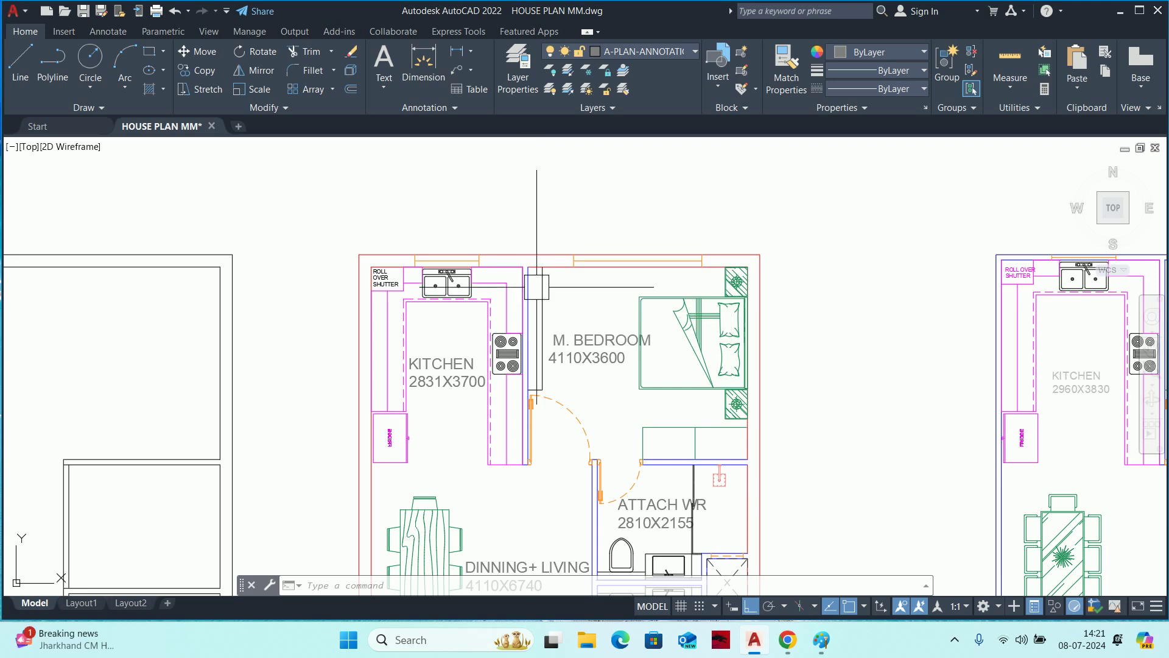
{"action": "scroll", "coordinate": [540, 366], "scroll_direction": "up", "scroll_amount": 4}
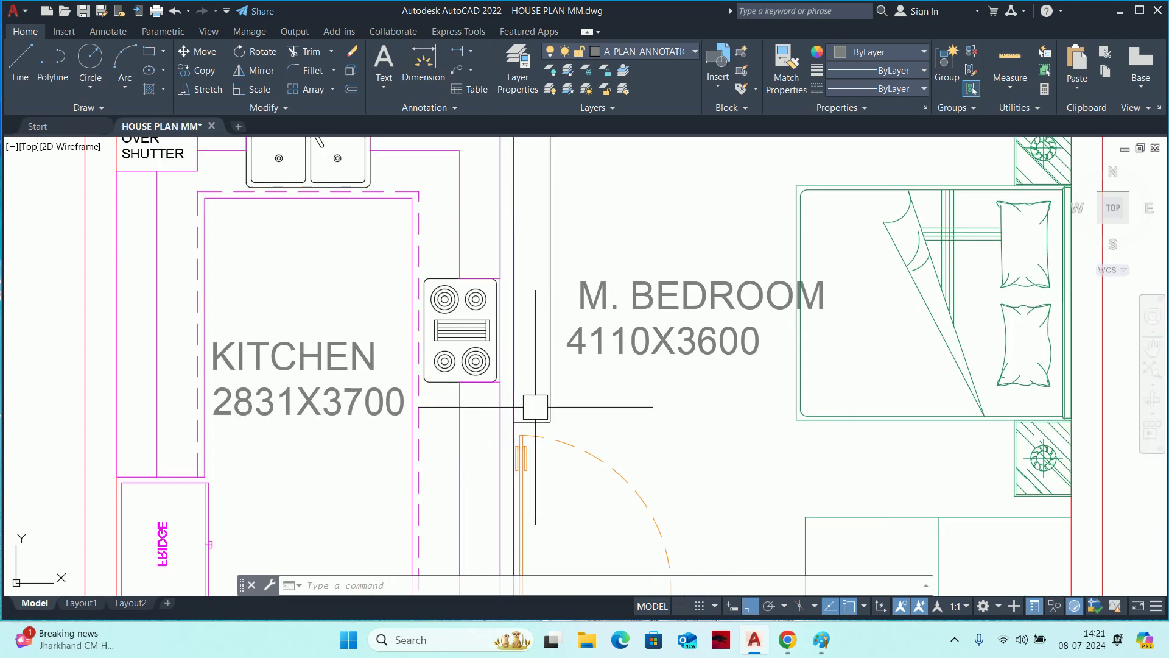
{"action": "type", "text": "dli"}
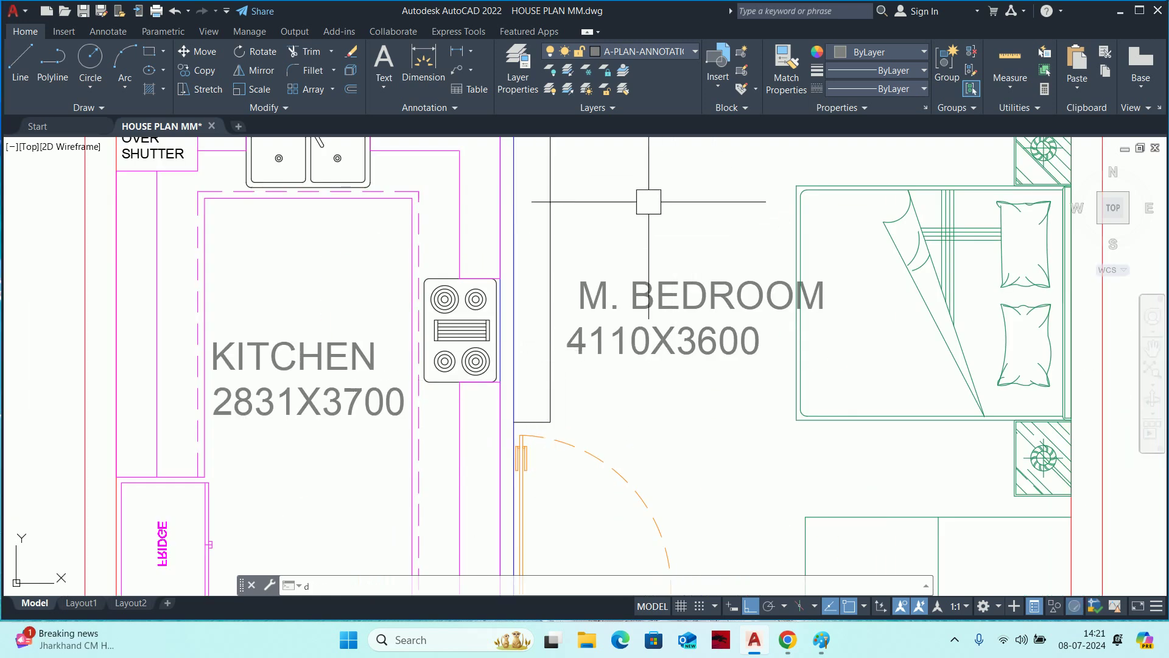
{"action": "key", "text": "Return"}
{"action": "key", "text": "Return"}
{"action": "scroll", "coordinate": [548, 396], "scroll_direction": "up", "scroll_amount": 3}
{"action": "left_click", "coordinate": [509, 454]}
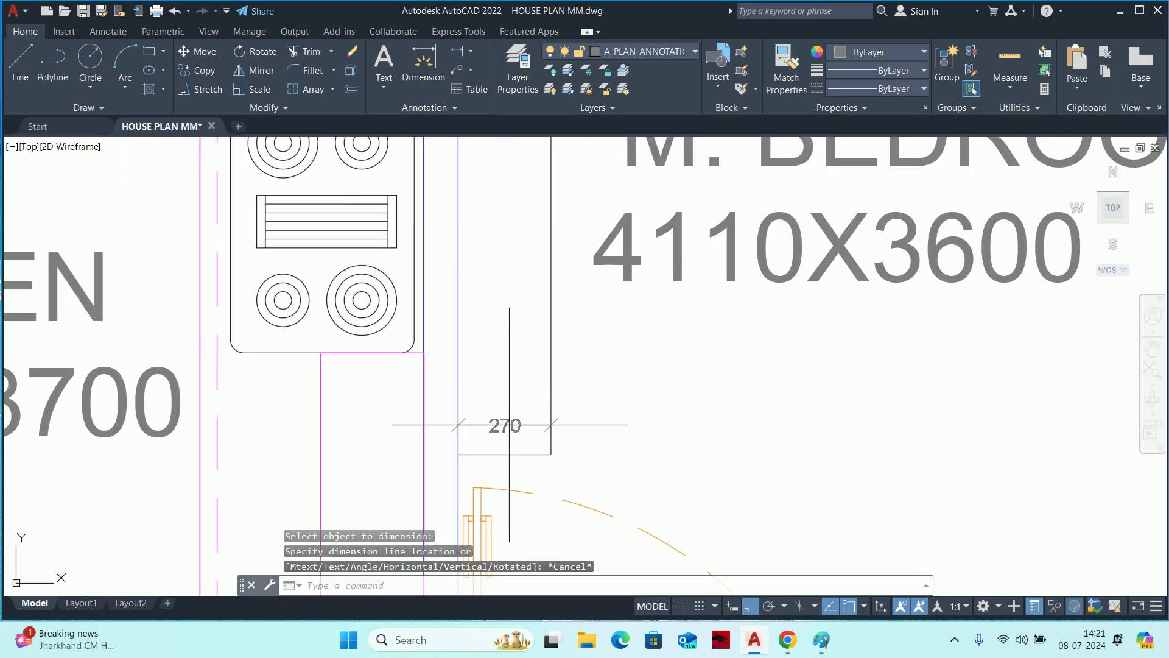
{"action": "key", "text": "Escape"}
{"action": "left_click", "coordinate": [551, 410]}
{"action": "key", "text": "Escape"}
{"action": "scroll", "coordinate": [553, 398], "scroll_direction": "down", "scroll_amount": 4}
Join the two wall lines beside the master bedroom into one polyline.
{"action": "type", "text": "j"}
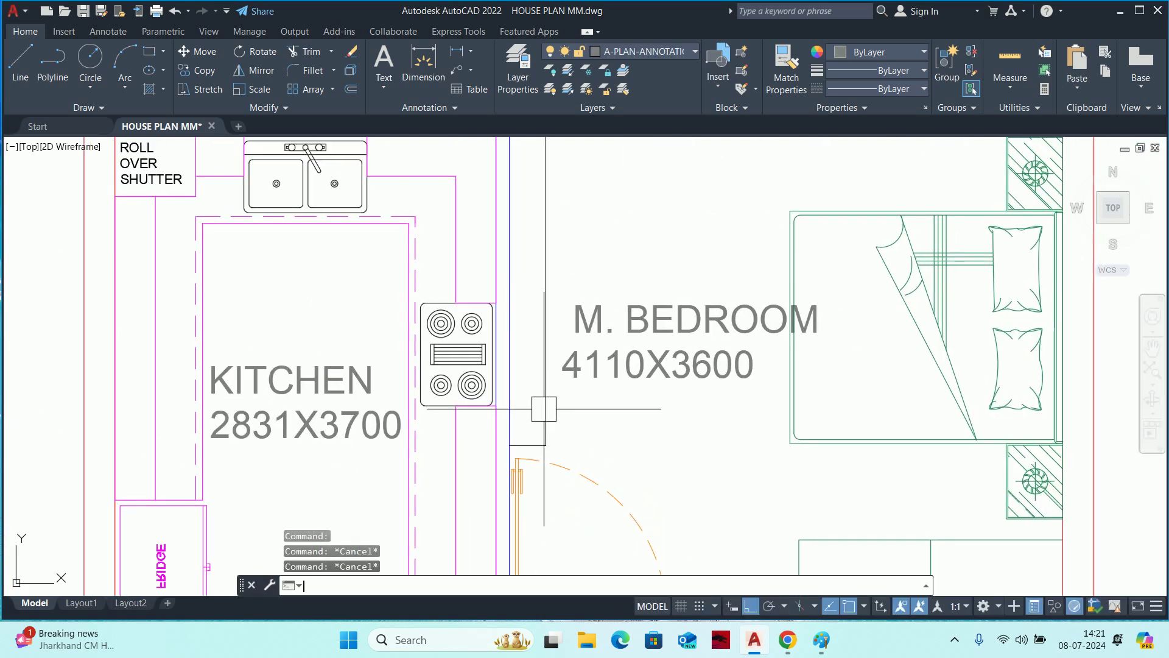
{"action": "key", "text": "Return"}
{"action": "left_click", "coordinate": [547, 396]}
{"action": "scroll", "coordinate": [518, 454], "scroll_direction": "up", "scroll_amount": 2}
{"action": "left_click", "coordinate": [535, 428]}
{"action": "key", "text": "Return"}
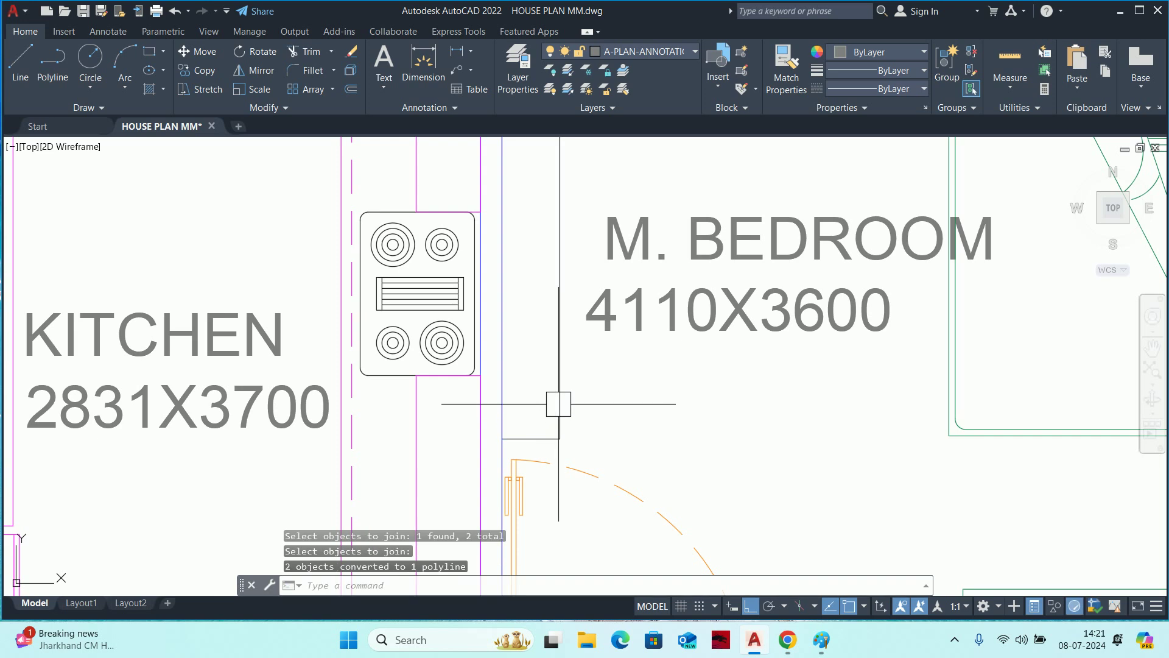
Stretch the wall polyline's middle grip 30 units toward the bedroom.
{"action": "left_click", "coordinate": [556, 404]}
{"action": "scroll", "coordinate": [544, 405], "scroll_direction": "up", "scroll_amount": 2}
{"action": "left_click", "coordinate": [534, 368]}
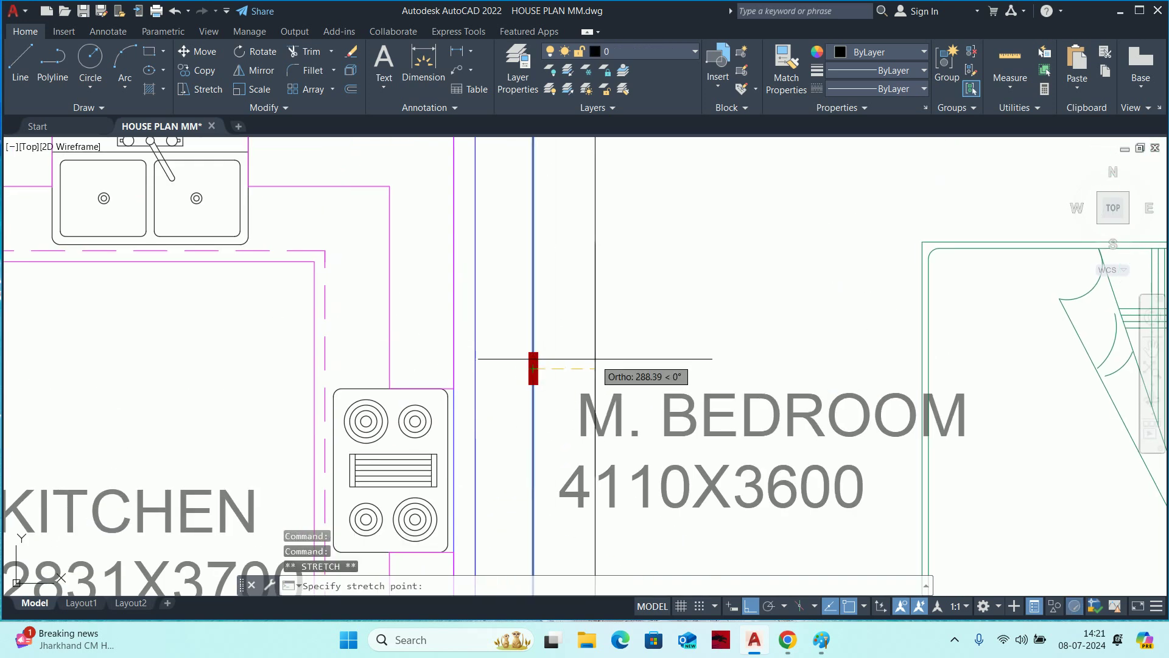
{"action": "type", "text": "30"}
{"action": "key", "text": "Return"}
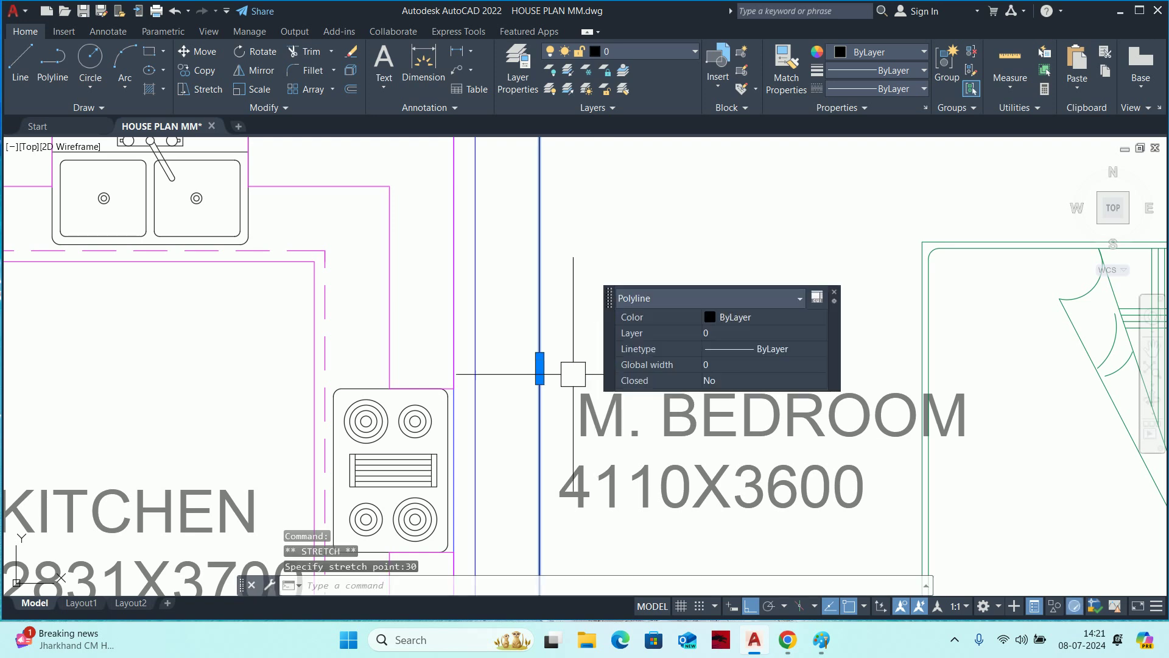
{"action": "left_click", "coordinate": [540, 367]}
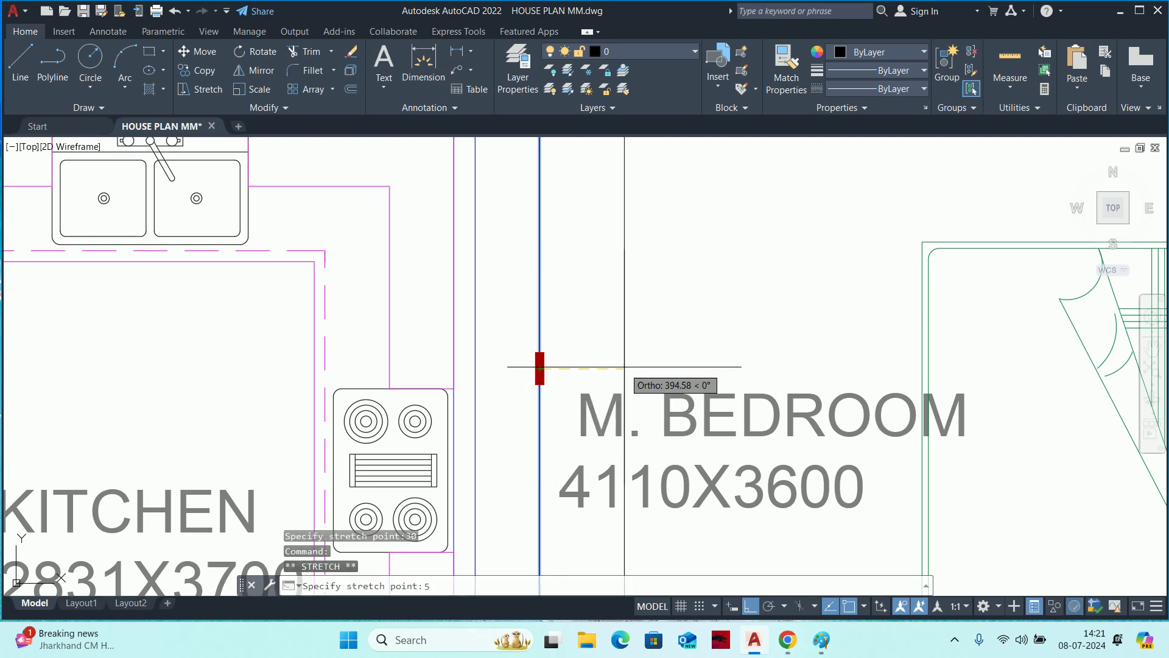
{"action": "type", "text": "50"}
{"action": "key", "text": "Escape"}
{"action": "key", "text": "Escape"}
{"action": "key", "text": "Escape"}
Quick-measure distances around the bedroom wall, then exit Measure.
{"action": "scroll", "coordinate": [556, 278], "scroll_direction": "down", "scroll_amount": 3}
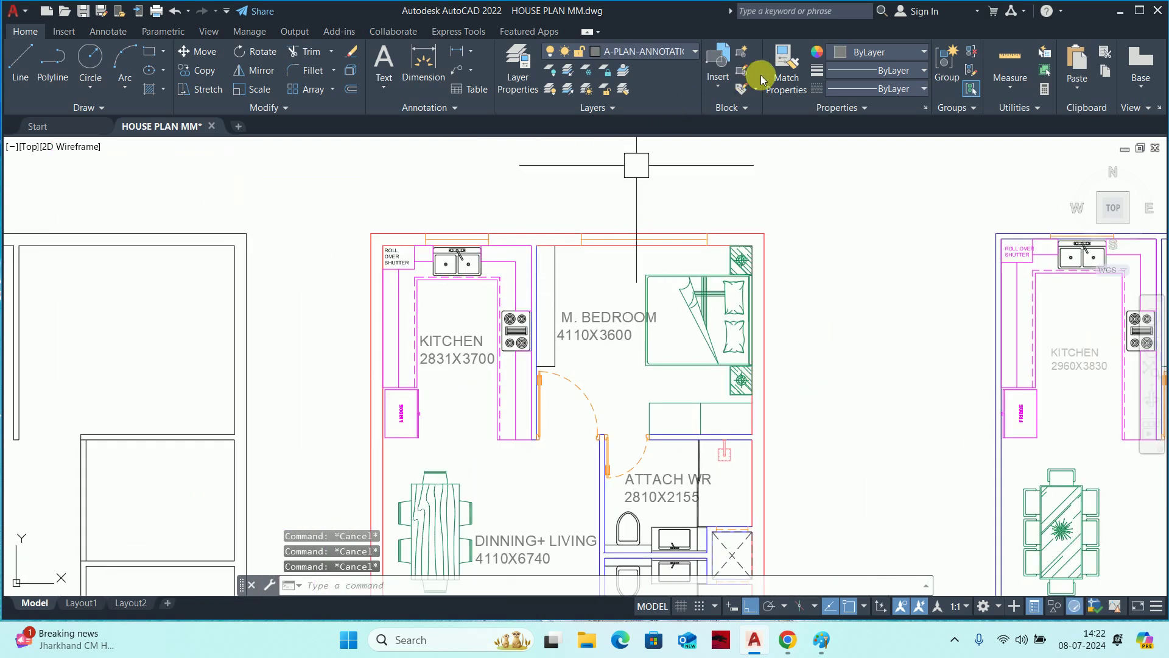
{"action": "left_click", "coordinate": [1010, 60]}
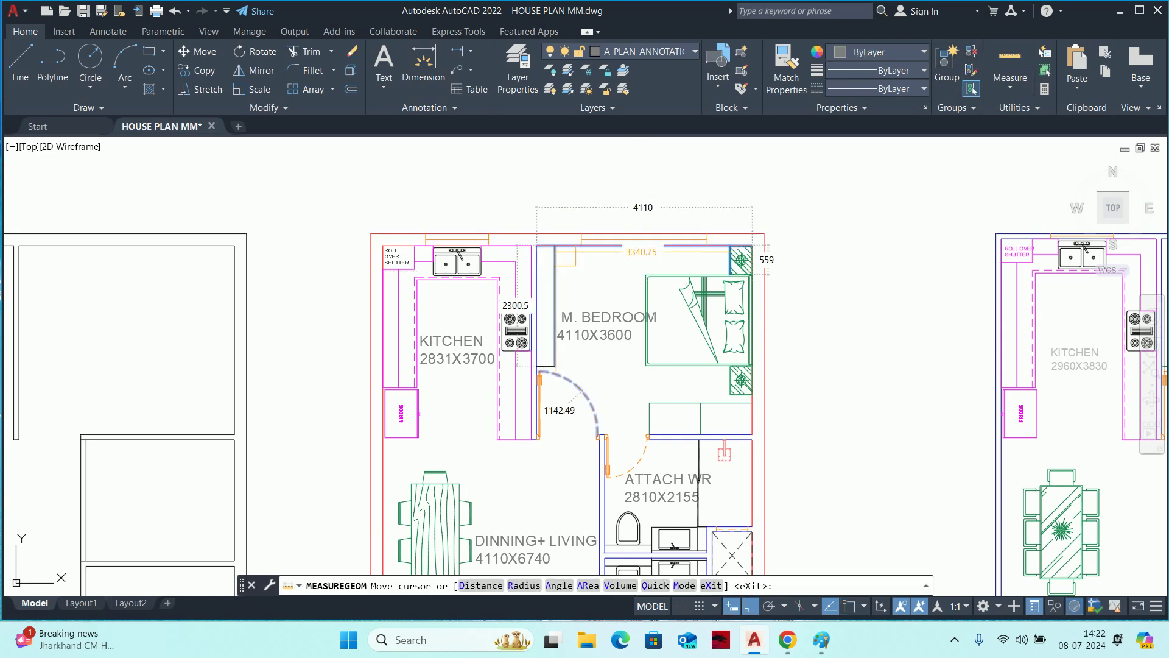
{"action": "scroll", "coordinate": [553, 264], "scroll_direction": "up", "scroll_amount": 4}
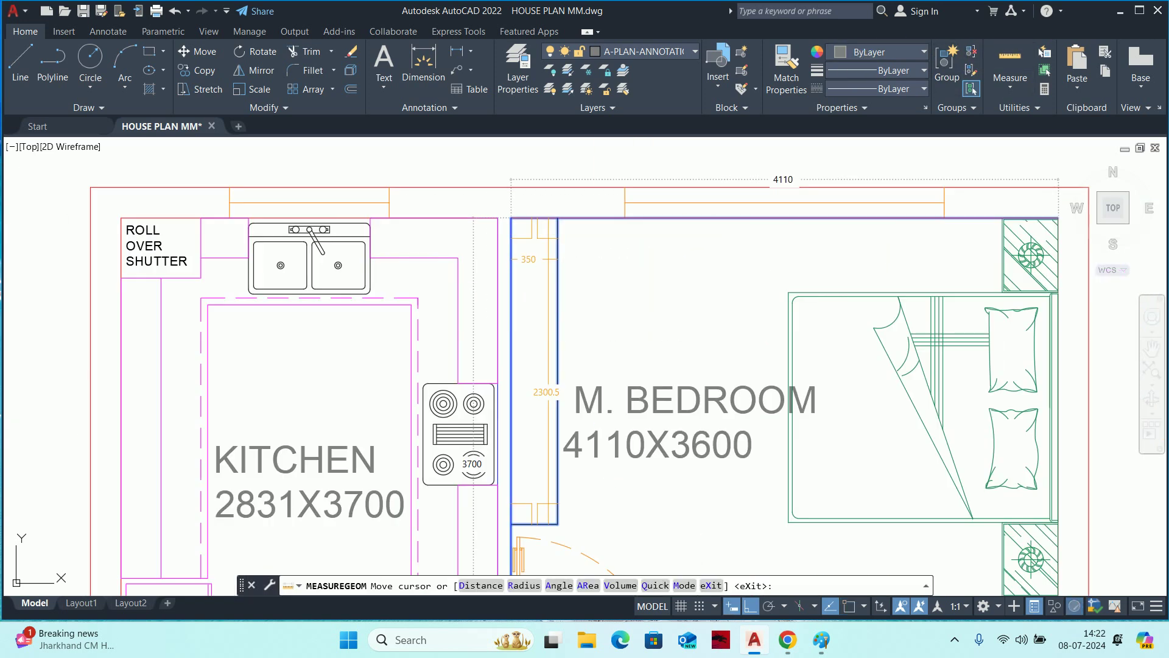
{"action": "key", "text": "Escape"}
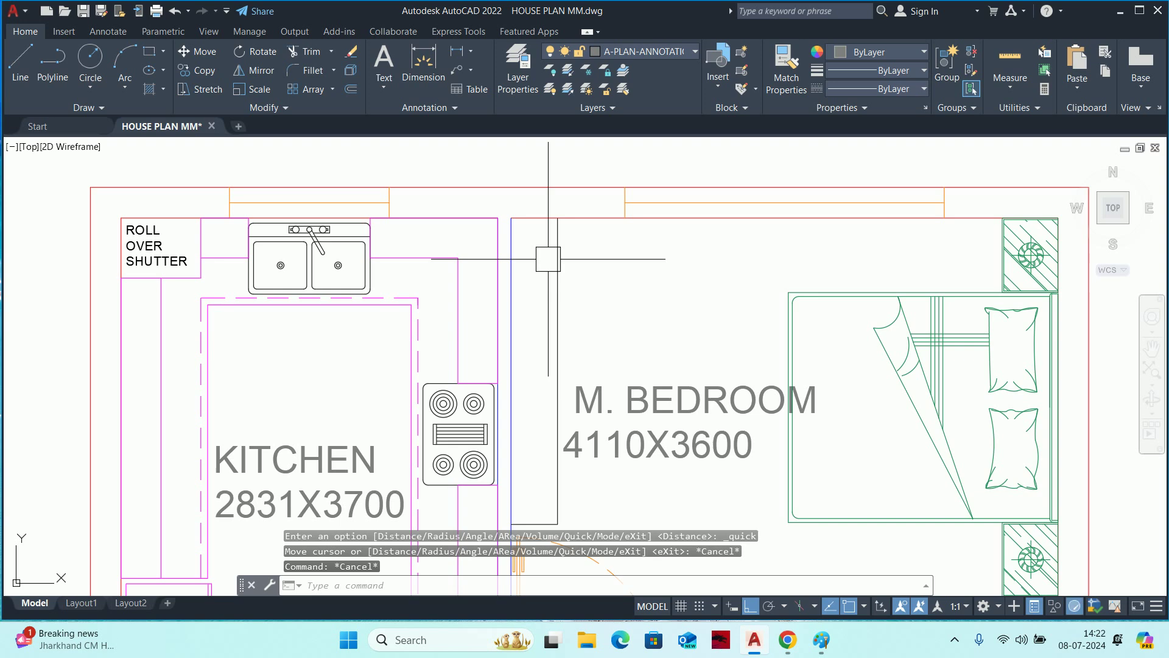
Start copying the window-selected coloured floor plan from a base point on it.
{"action": "scroll", "coordinate": [548, 258], "scroll_direction": "down", "scroll_amount": 5}
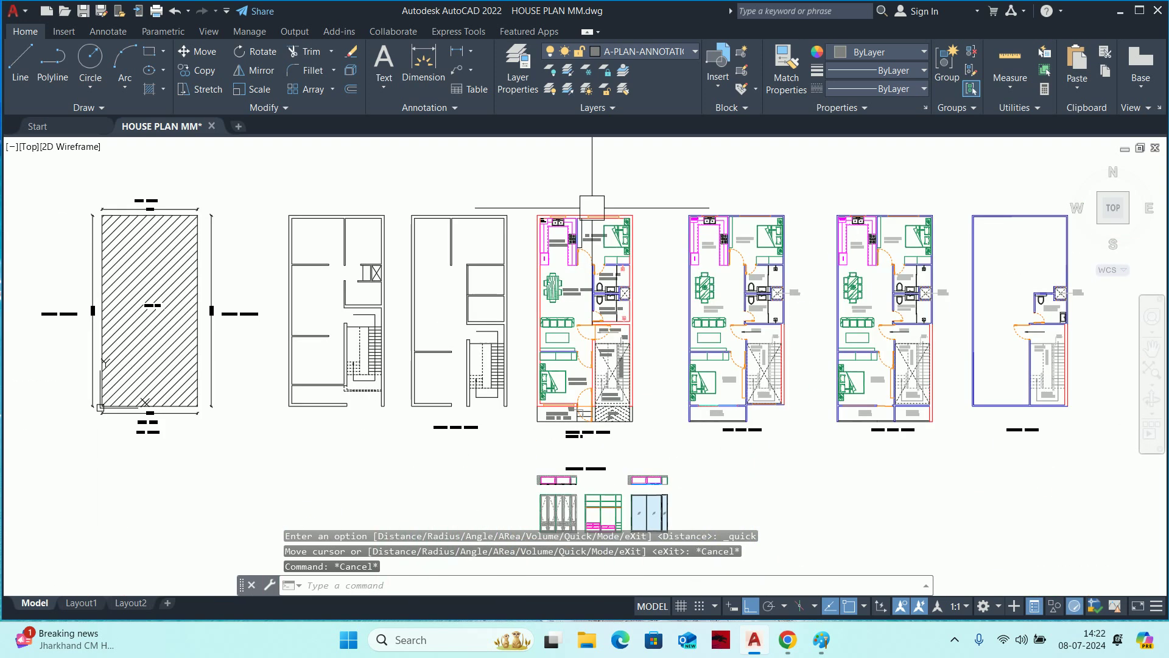
{"action": "scroll", "coordinate": [548, 285], "scroll_direction": "up", "scroll_amount": 4}
{"action": "type", "text": "RE"}
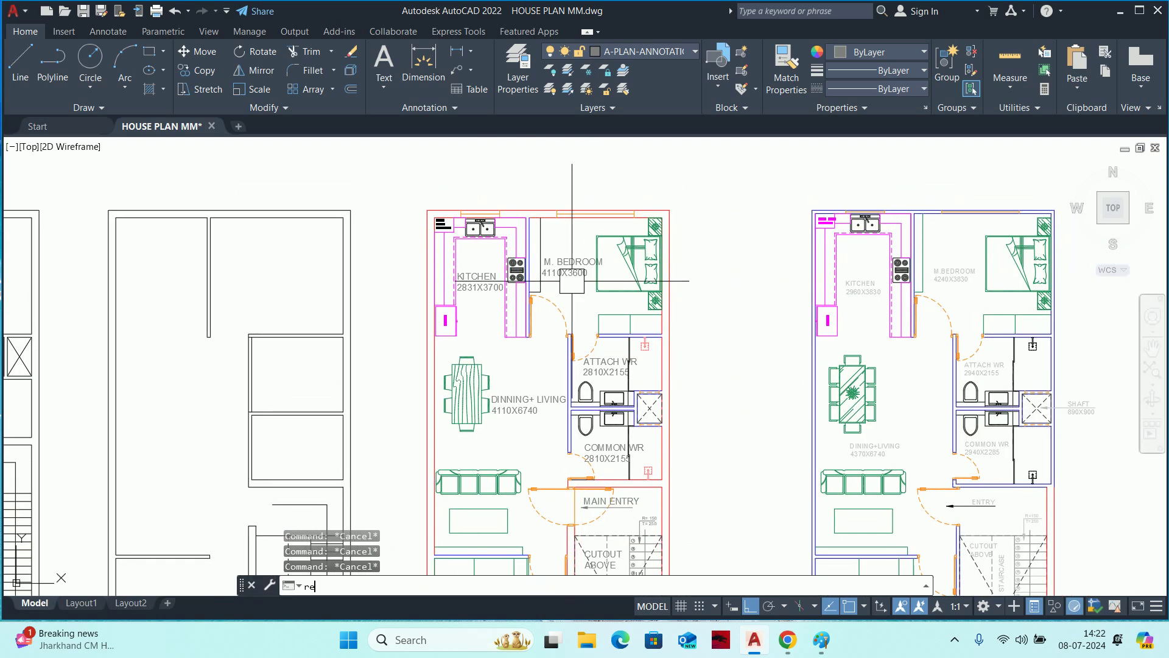
{"action": "key", "text": "Escape"}
{"action": "key", "text": "Escape"}
{"action": "scroll", "coordinate": [572, 281], "scroll_direction": "down", "scroll_amount": 5}
{"action": "scroll", "coordinate": [562, 279], "scroll_direction": "up", "scroll_amount": 5}
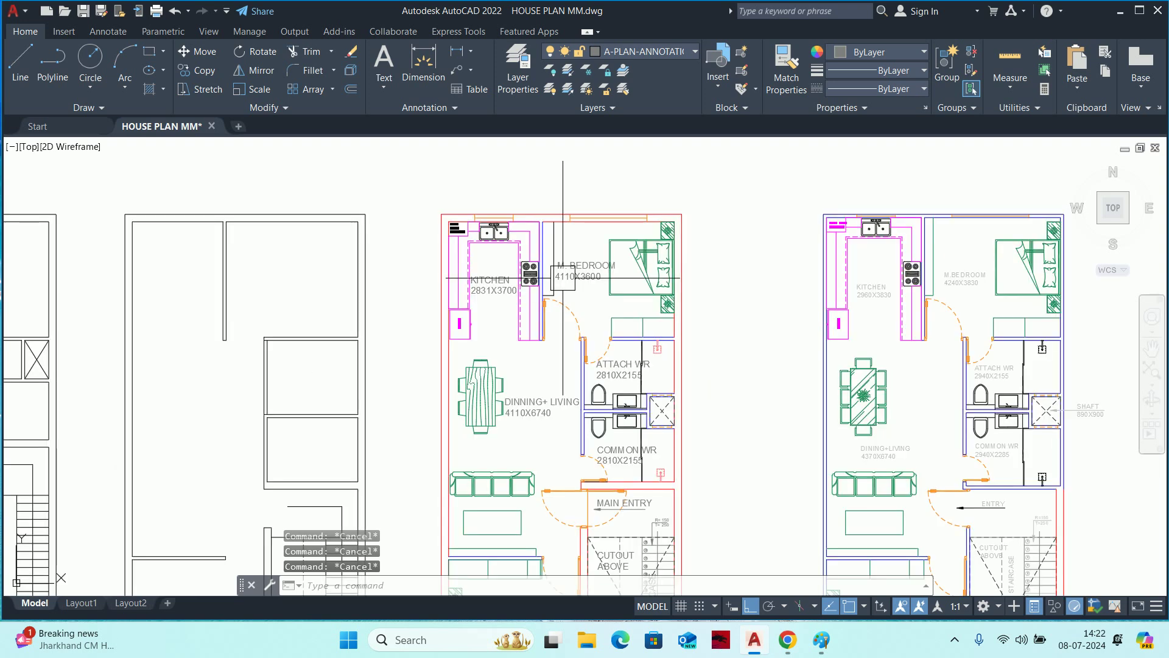
{"action": "type", "text": "co"}
{"action": "key", "text": "Return"}
{"action": "scroll", "coordinate": [426, 176], "scroll_direction": "down", "scroll_amount": 4}
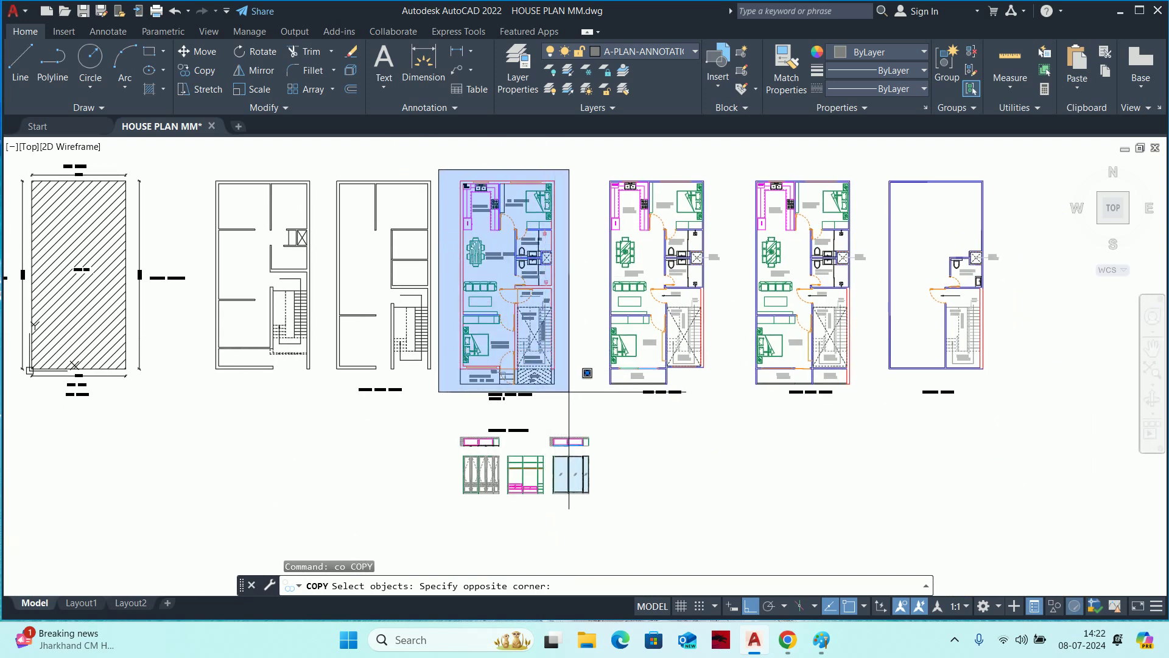
{"action": "left_click", "coordinate": [569, 391]}
{"action": "key", "text": "Return"}
{"action": "left_click", "coordinate": [515, 286]}
With Ortho off, place the plan copy in the empty space below the existing plans.
{"action": "scroll", "coordinate": [477, 364], "scroll_direction": "down", "scroll_amount": 2}
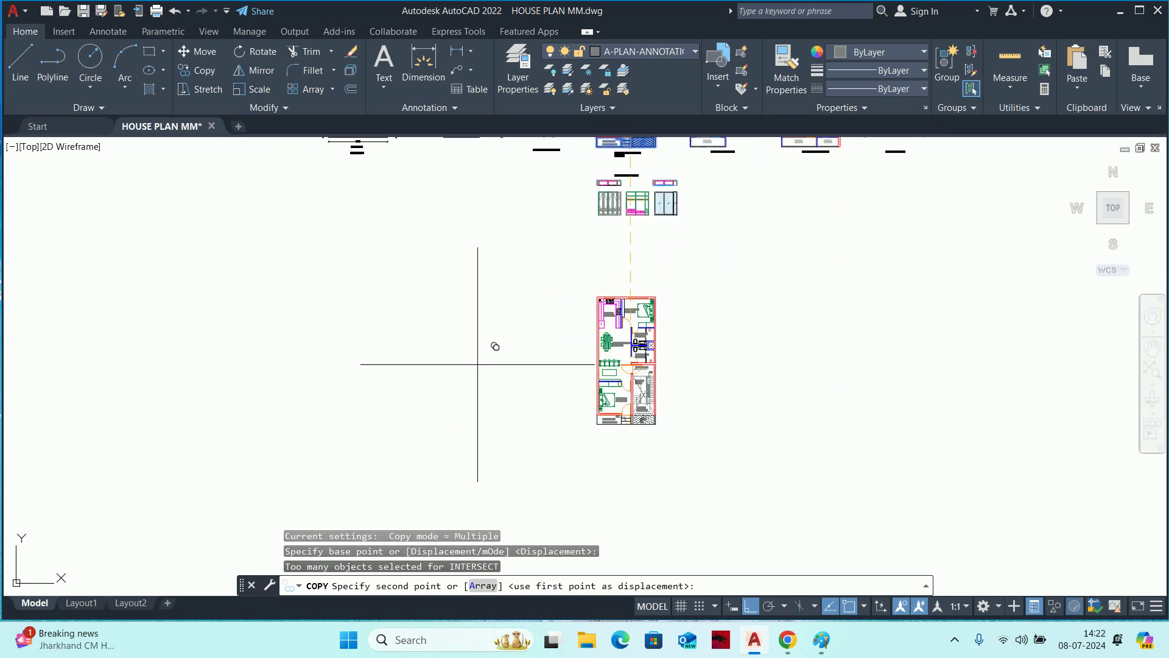
{"action": "scroll", "coordinate": [478, 364], "scroll_direction": "down", "scroll_amount": 2}
{"action": "left_click", "coordinate": [789, 571]}
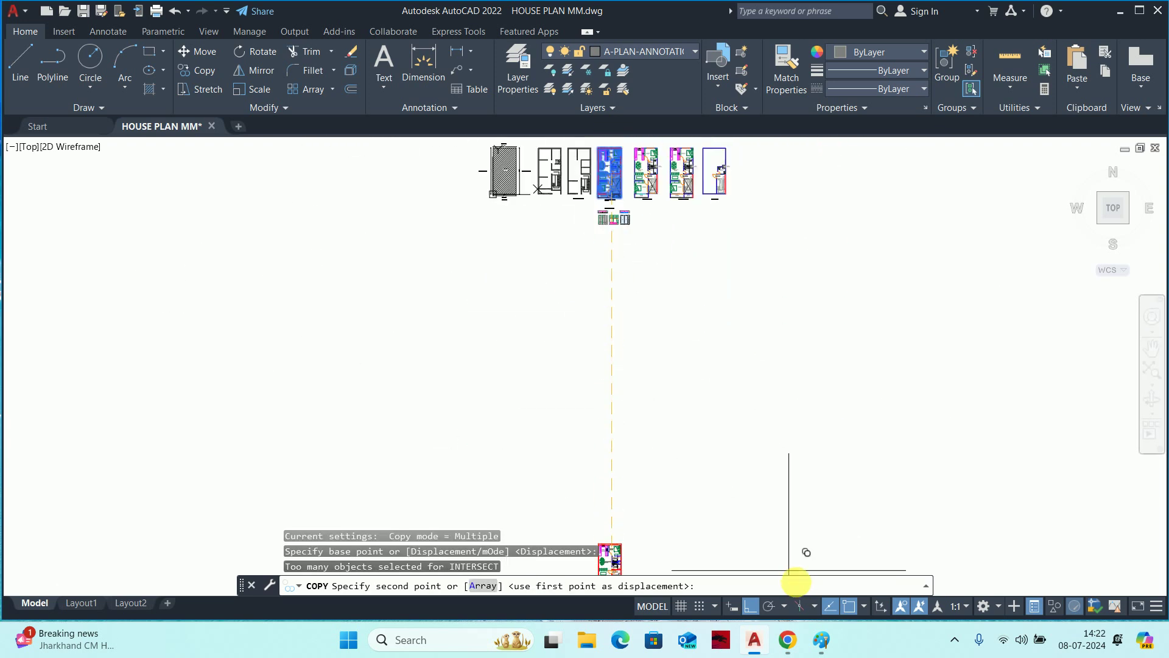
{"action": "left_click", "coordinate": [759, 607]}
{"action": "scroll", "coordinate": [548, 256], "scroll_direction": "up", "scroll_amount": 3}
{"action": "middle_click_drag", "start_coordinate": [548, 256], "coordinate": [563, 205]}
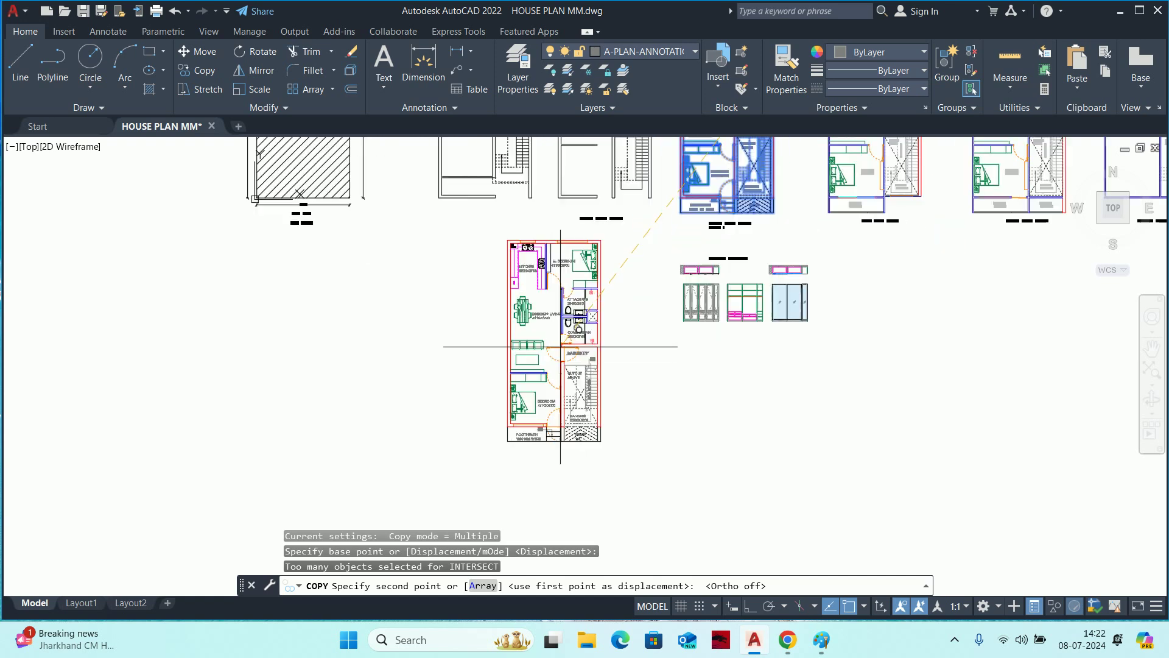
{"action": "scroll", "coordinate": [512, 339], "scroll_direction": "up", "scroll_amount": 3}
{"action": "left_click", "coordinate": [621, 379]}
{"action": "key", "text": "Escape"}
{"action": "key", "text": "Escape"}
{"action": "key", "text": "Escape"}
{"action": "scroll", "coordinate": [645, 275], "scroll_direction": "up", "scroll_amount": 3}
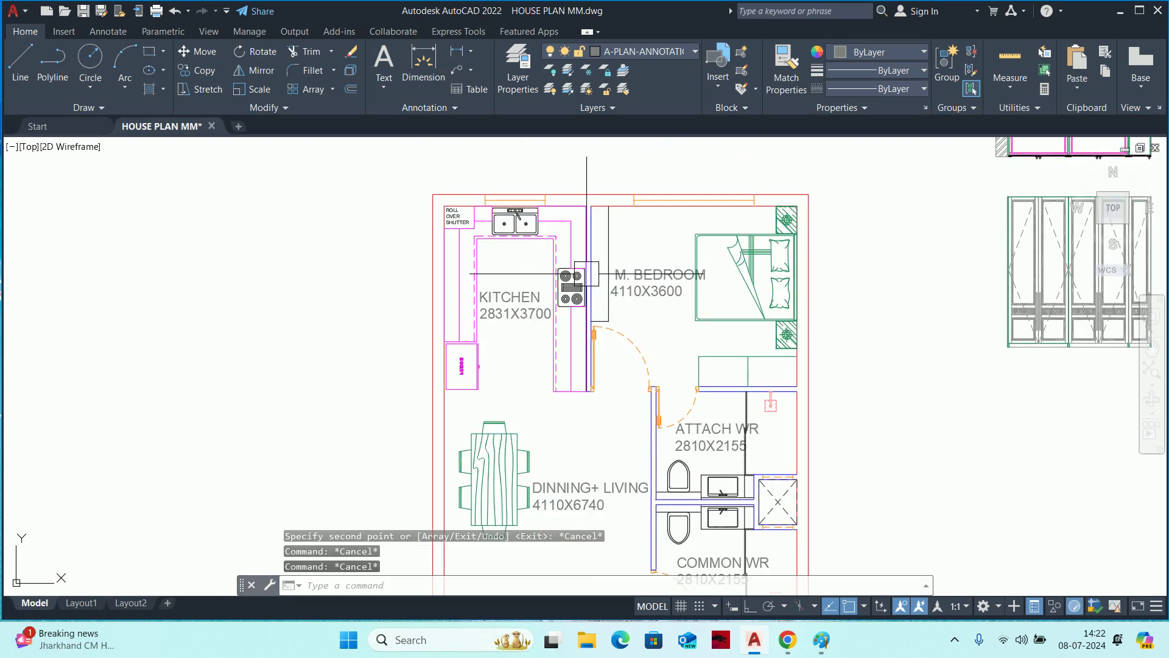
{"action": "middle_click_drag", "start_coordinate": [644, 275], "coordinate": [529, 286]}
{"action": "type", "text": "re"}
{"action": "key", "text": "Return"}
{"action": "scroll", "coordinate": [459, 172], "scroll_direction": "up", "scroll_amount": 4}
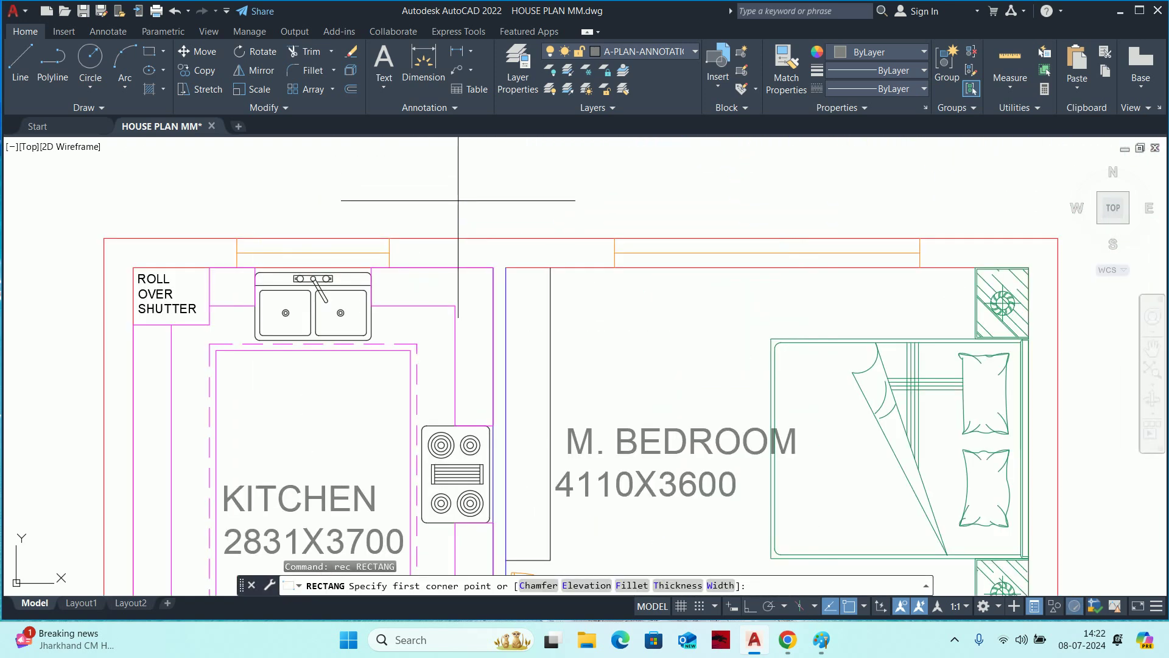
{"action": "left_click", "coordinate": [480, 217]}
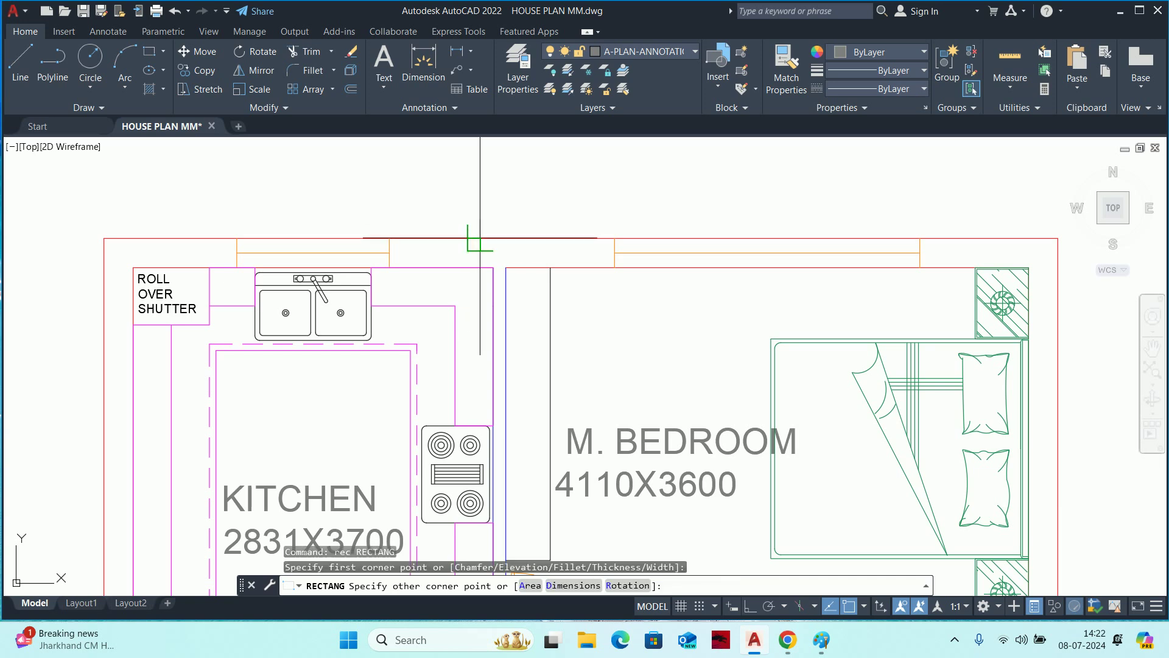
{"action": "scroll", "coordinate": [480, 218], "scroll_direction": "down", "scroll_amount": 2}
{"action": "middle_click_drag", "start_coordinate": [480, 217], "coordinate": [462, 134]}
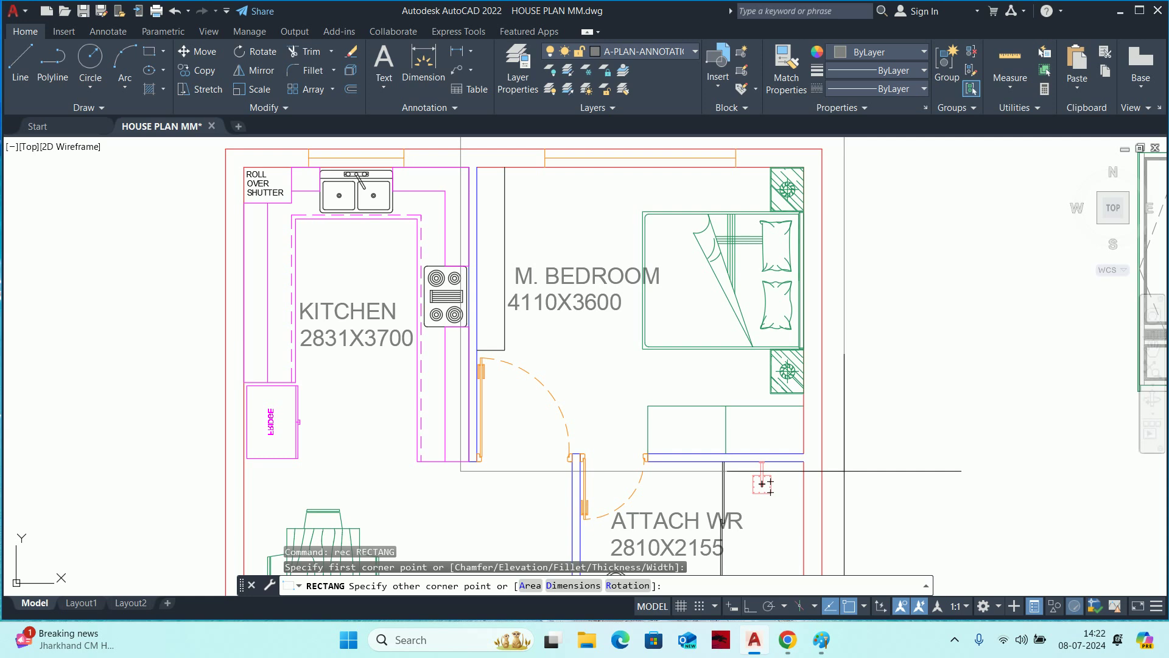
{"action": "key", "text": "Escape"}
{"action": "key", "text": "Escape"}
{"action": "key", "text": "Escape"}
{"action": "scroll", "coordinate": [652, 298], "scroll_direction": "down", "scroll_amount": 2}
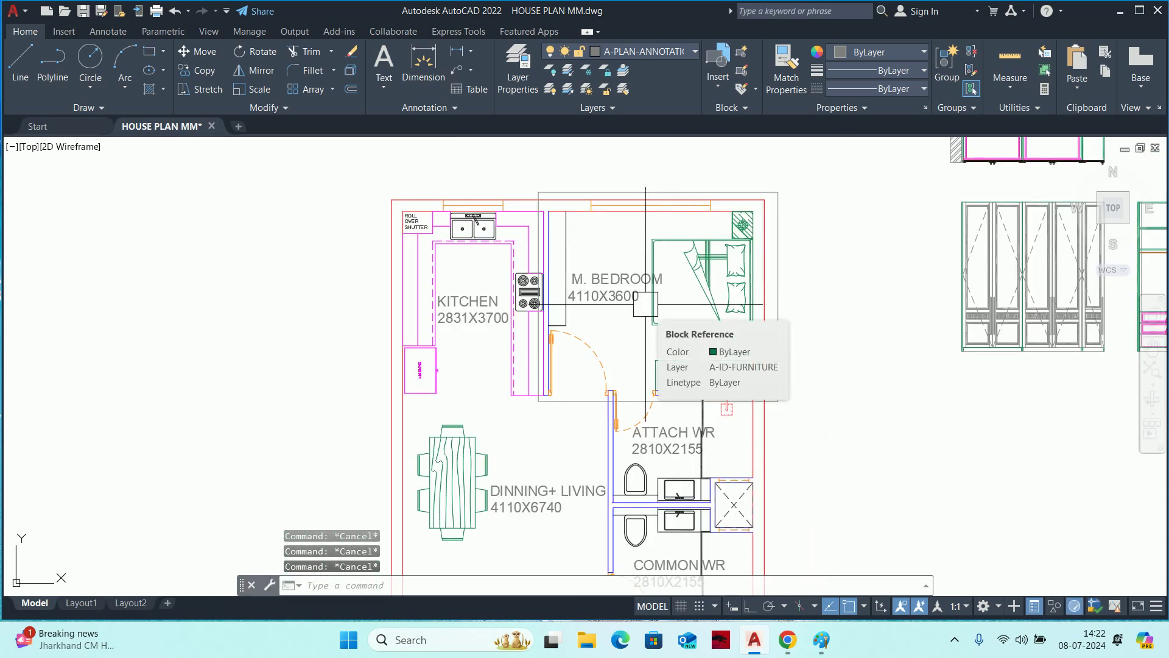
{"action": "middle_click_drag", "start_coordinate": [645, 303], "coordinate": [570, 260]}
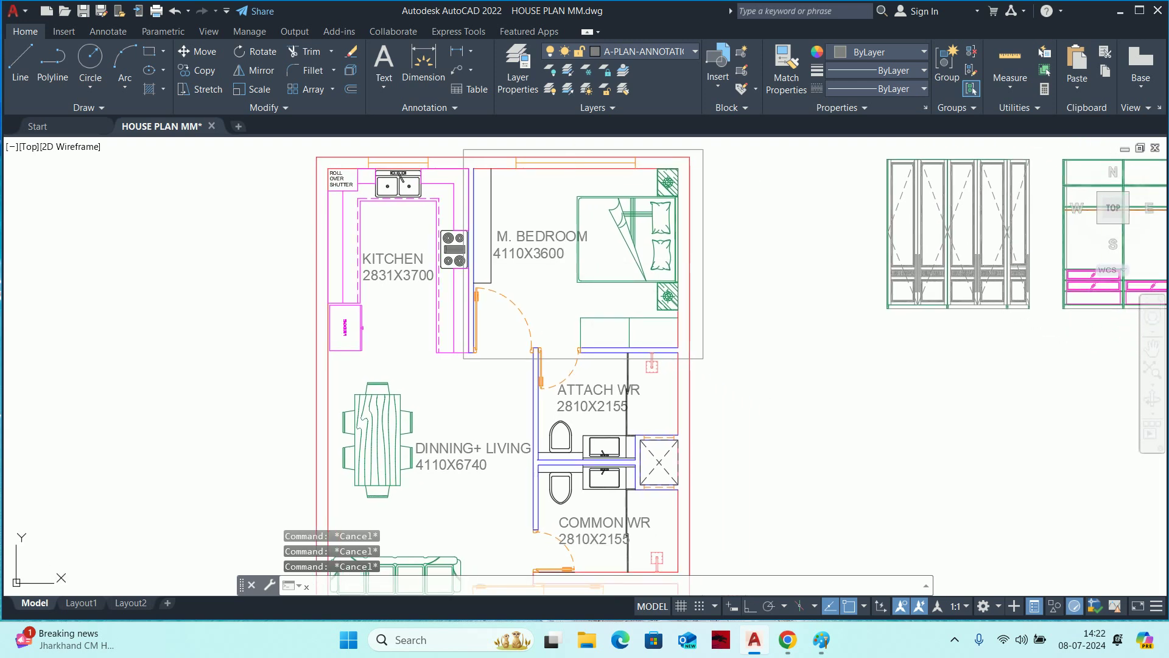
{"action": "type", "text": "xt"}
{"action": "type", "text": "m"}
{"action": "key", "text": "Return"}
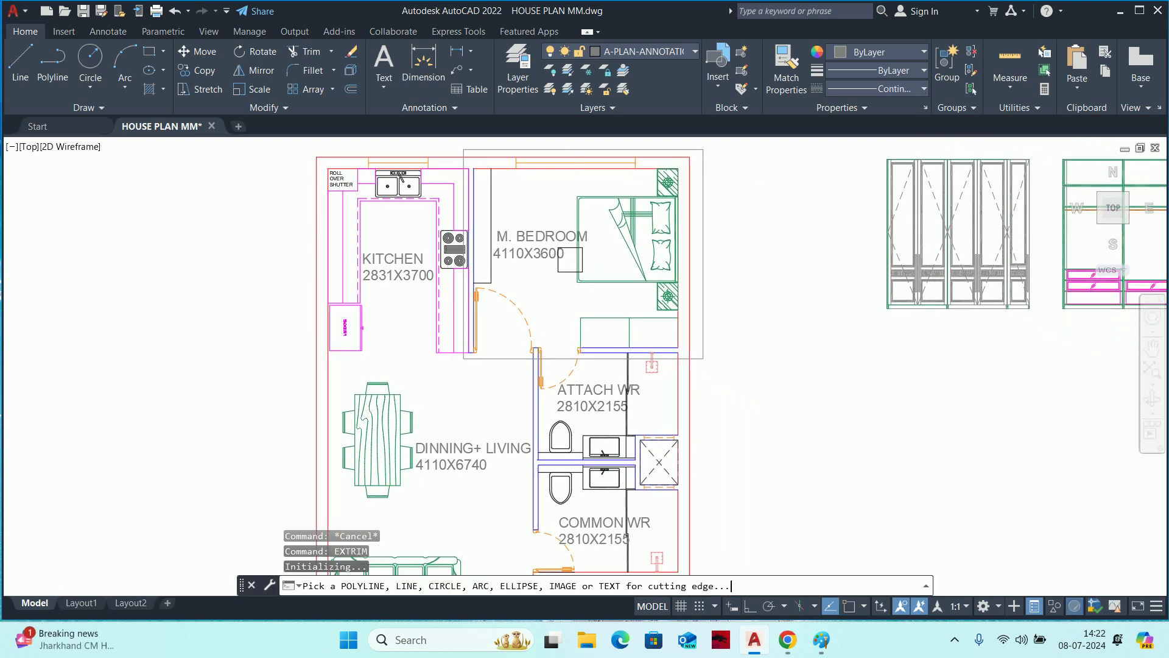
{"action": "left_click", "coordinate": [711, 307]}
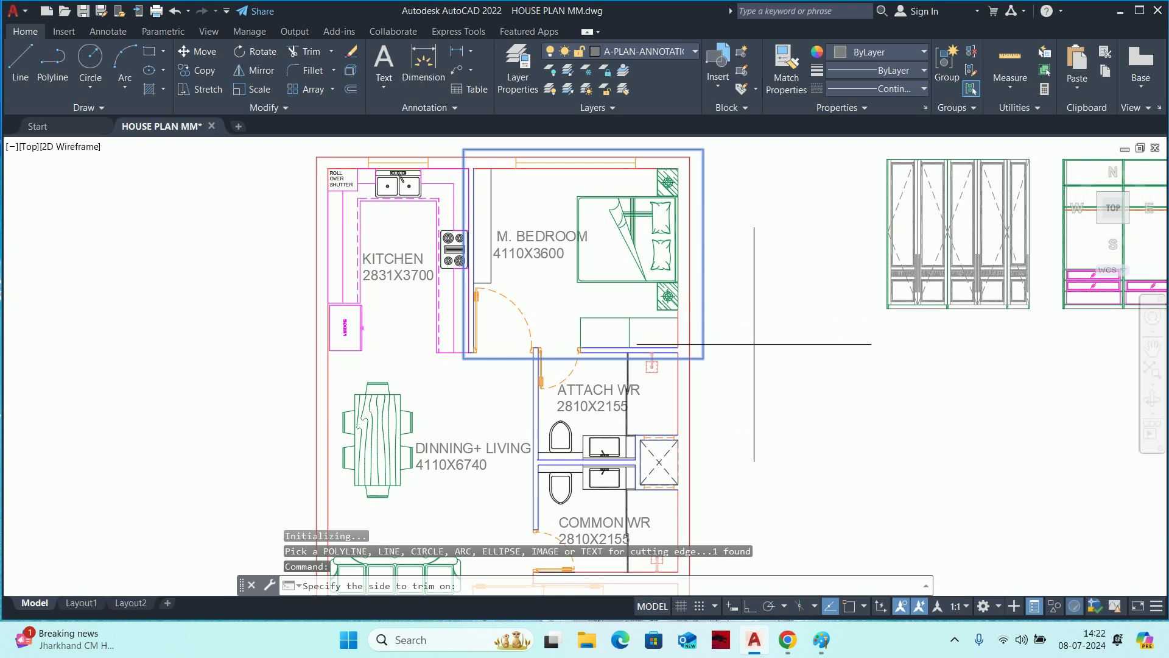
{"action": "scroll", "coordinate": [760, 339], "scroll_direction": "down", "scroll_amount": 3}
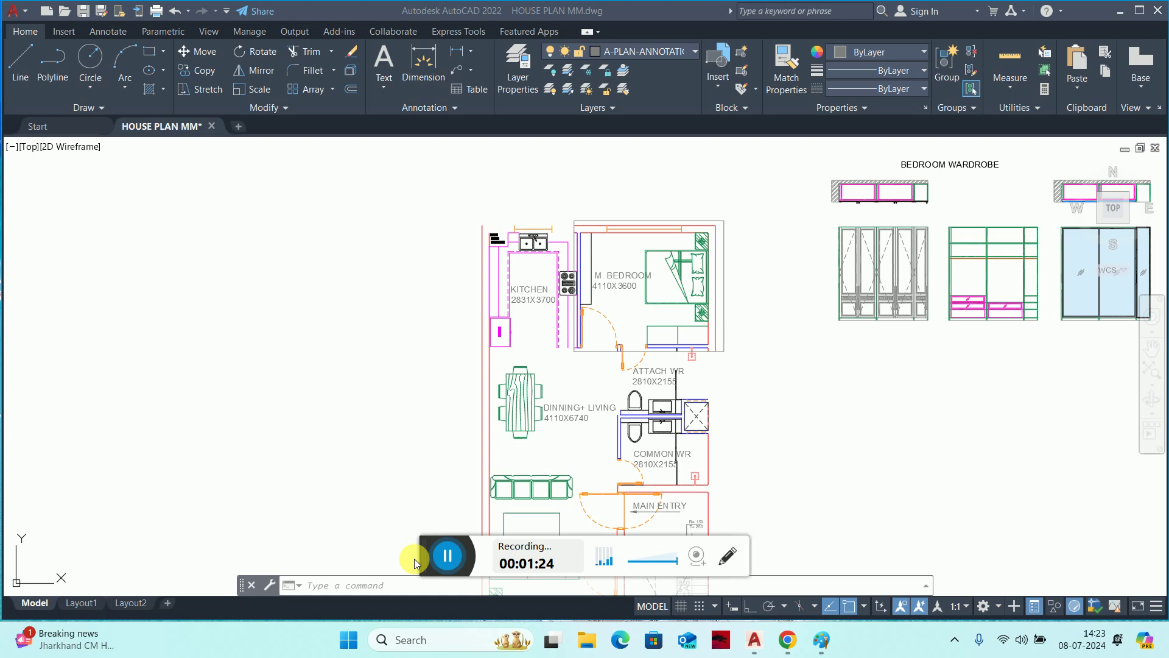
Delete the stove from the kitchen.
{"action": "key", "text": "Escape"}
{"action": "key", "text": "Escape"}
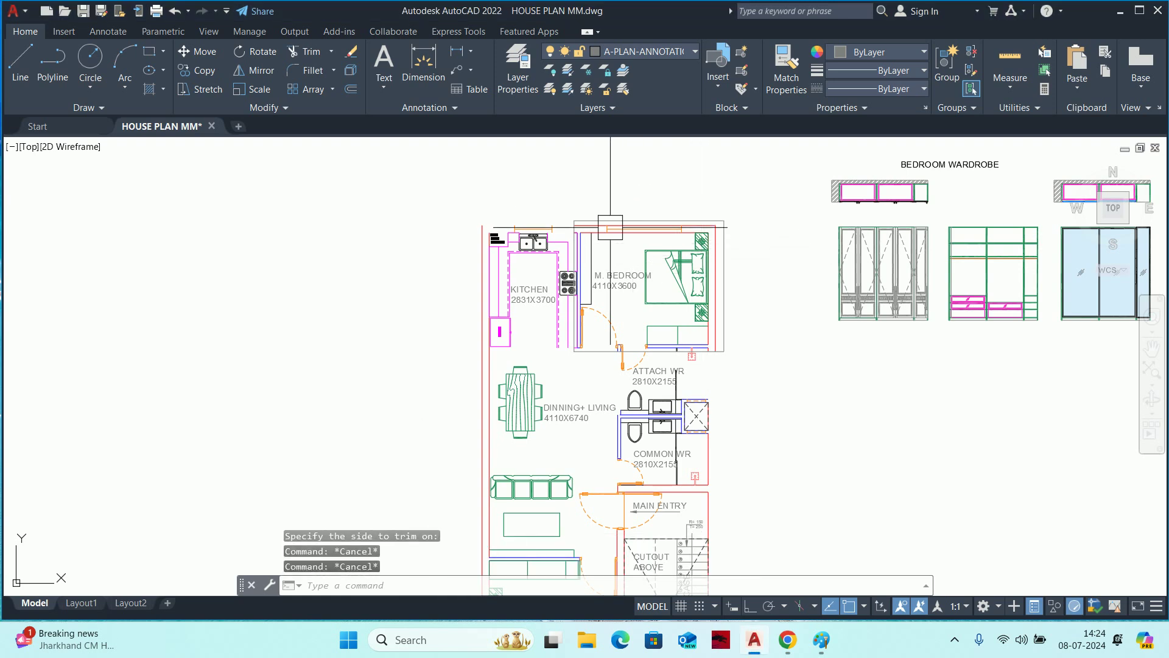
{"action": "scroll", "coordinate": [583, 275], "scroll_direction": "up", "scroll_amount": 4}
{"action": "left_click", "coordinate": [521, 302]}
{"action": "middle_click_drag", "start_coordinate": [530, 299], "coordinate": [533, 262]}
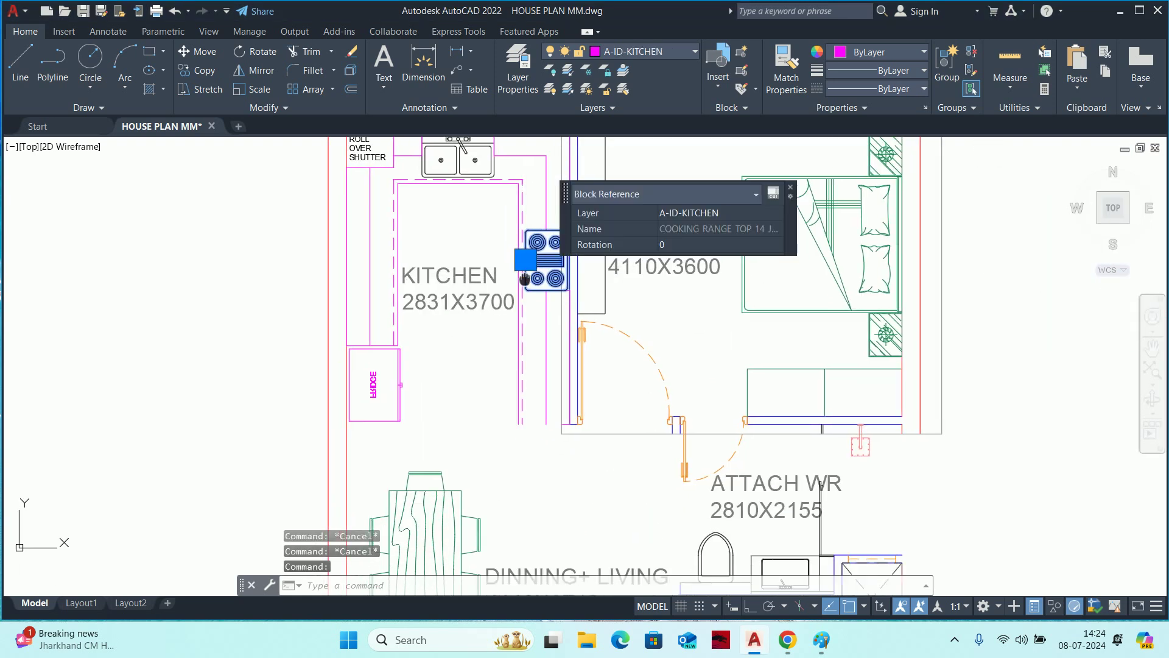
{"action": "key", "text": "Delete"}
Erase the lower part of the house plan with a crossing window.
{"action": "middle_click_drag", "start_coordinate": [720, 383], "coordinate": [699, 359]}
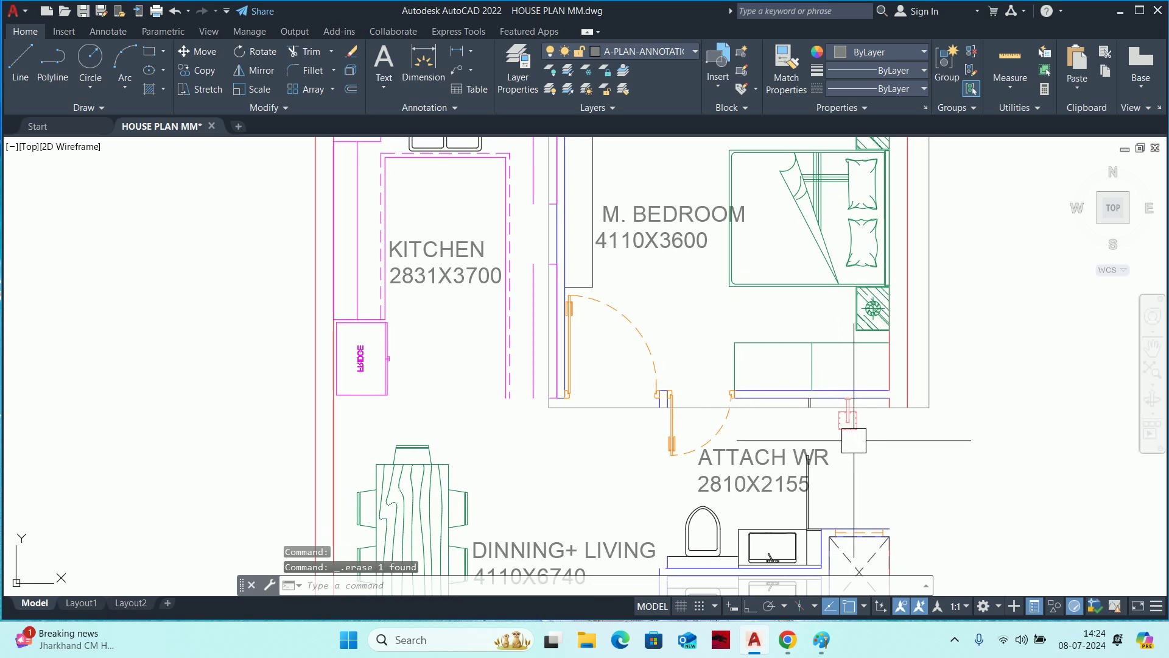
{"action": "scroll", "coordinate": [841, 407], "scroll_direction": "up", "scroll_amount": 2}
{"action": "left_click", "coordinate": [684, 425]}
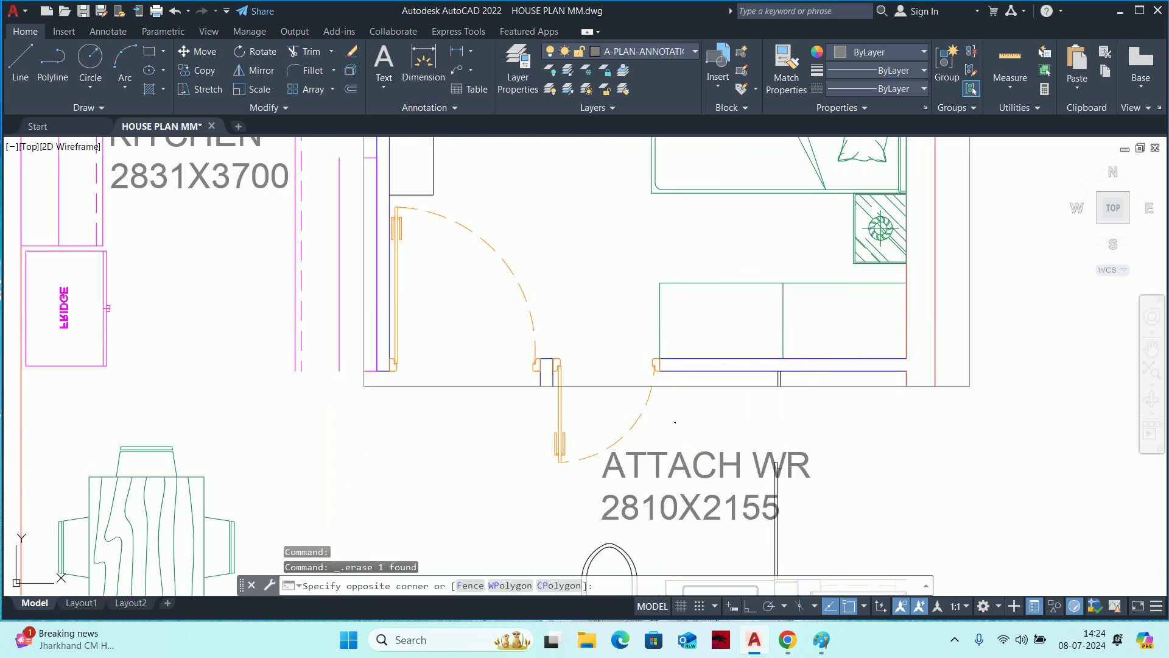
{"action": "left_click", "coordinate": [498, 423]}
{"action": "scroll", "coordinate": [498, 422], "scroll_direction": "down", "scroll_amount": 4}
{"action": "middle_click_drag", "start_coordinate": [522, 423], "coordinate": [560, 389]}
{"action": "scroll", "coordinate": [561, 388], "scroll_direction": "down", "scroll_amount": 5}
{"action": "left_click", "coordinate": [708, 502]}
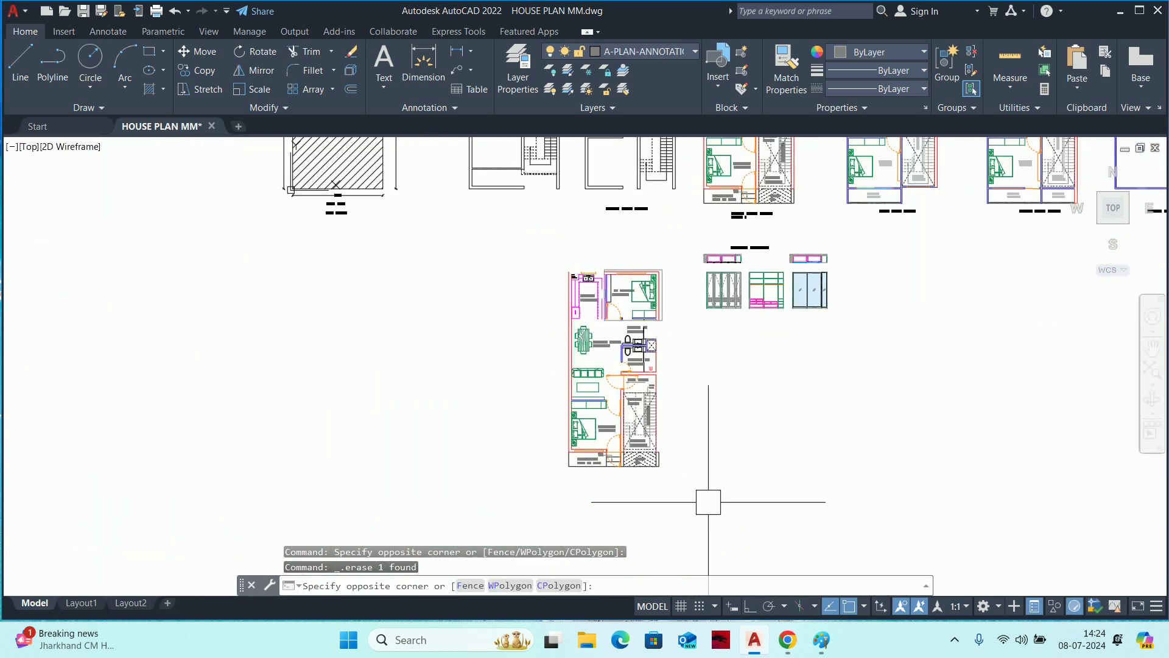
{"action": "left_click", "coordinate": [509, 325]}
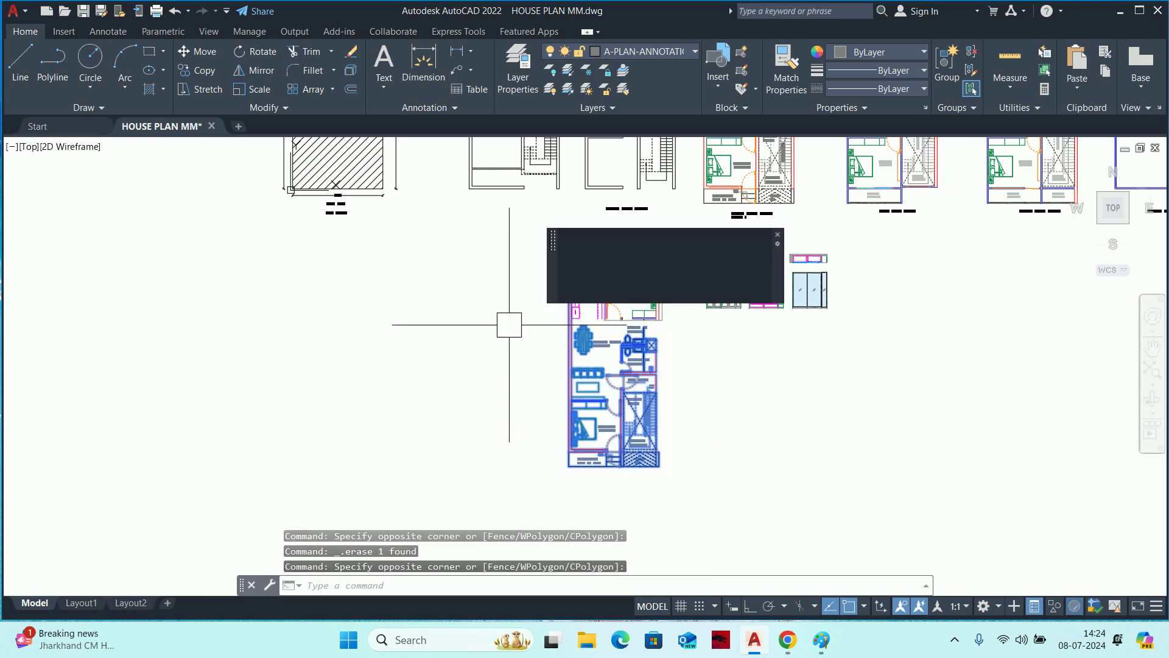
{"action": "key", "text": "Delete"}
Erase the kitchen objects with a crossing window.
{"action": "scroll", "coordinate": [567, 305], "scroll_direction": "up", "scroll_amount": 5}
{"action": "scroll", "coordinate": [575, 431], "scroll_direction": "up", "scroll_amount": 1}
{"action": "scroll", "coordinate": [575, 431], "scroll_direction": "up", "scroll_amount": 3}
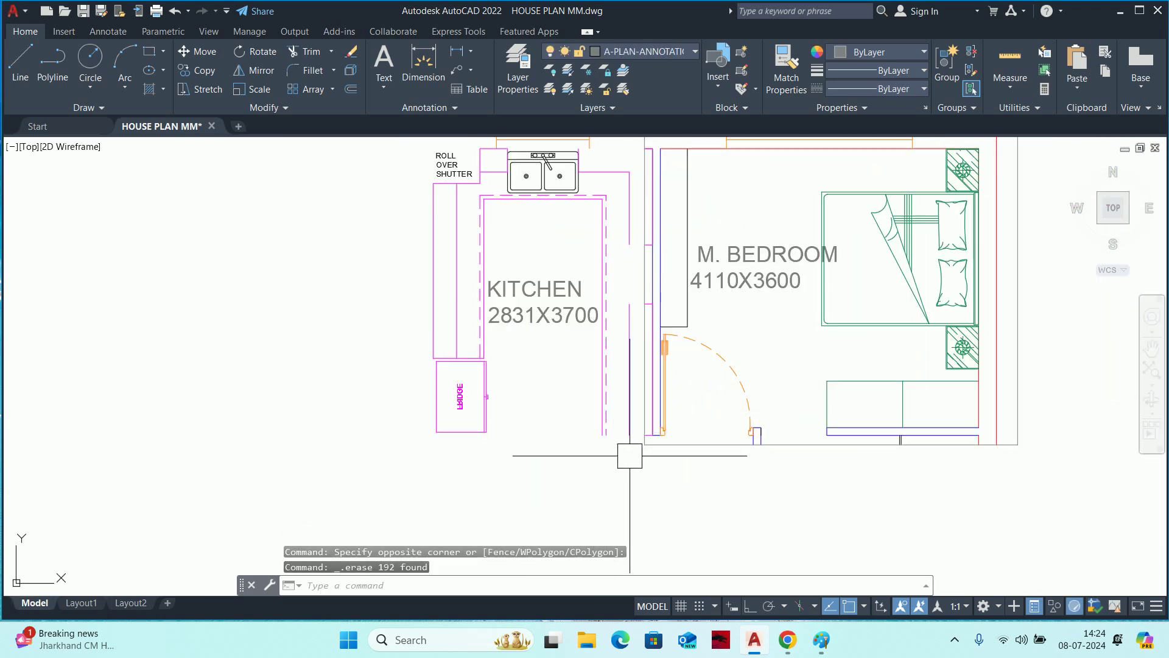
{"action": "left_click", "coordinate": [640, 454]}
{"action": "scroll", "coordinate": [405, 347], "scroll_direction": "down", "scroll_amount": 5}
{"action": "scroll", "coordinate": [393, 299], "scroll_direction": "down", "scroll_amount": 1}
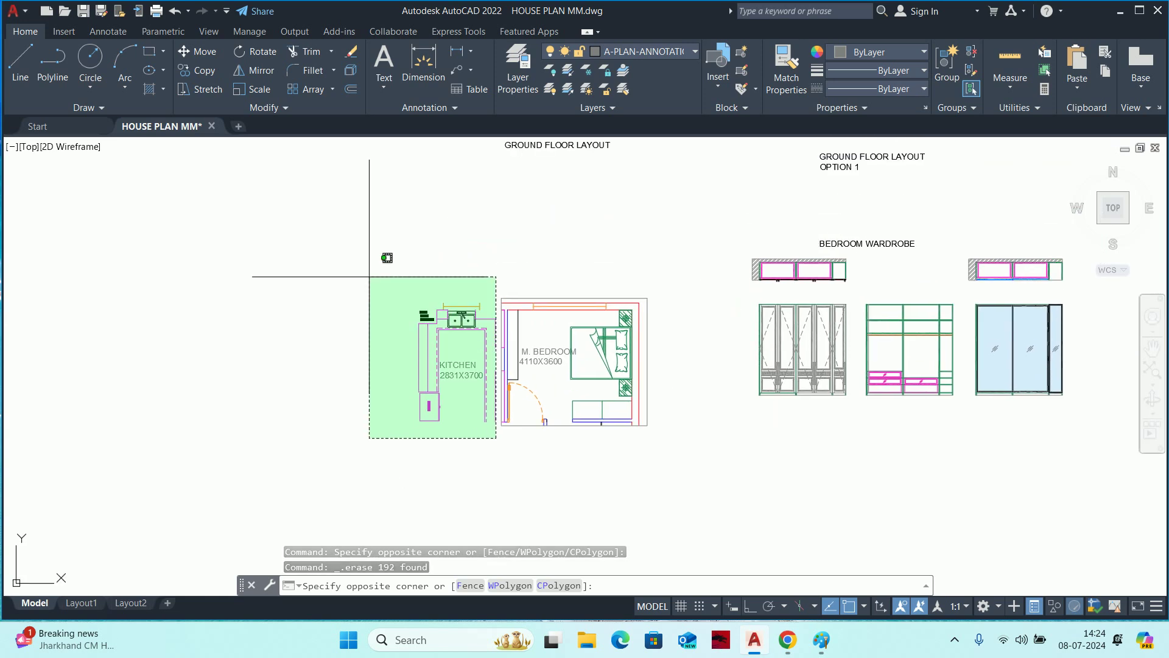
{"action": "left_click", "coordinate": [377, 271]}
{"action": "key", "text": "Delete"}
Pan the view to centre on the remaining master bedroom.
{"action": "scroll", "coordinate": [365, 278], "scroll_direction": "up", "scroll_amount": 3}
{"action": "scroll", "coordinate": [569, 304], "scroll_direction": "up", "scroll_amount": 2}
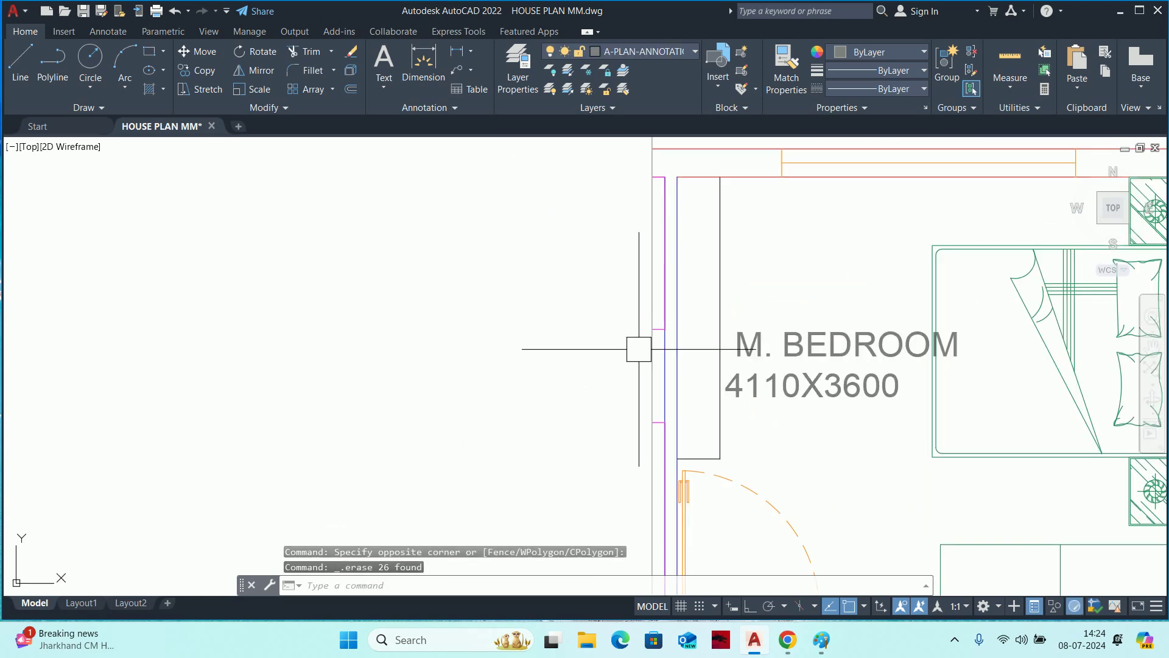
{"action": "scroll", "coordinate": [637, 347], "scroll_direction": "down", "scroll_amount": 2}
{"action": "middle_click_drag", "start_coordinate": [615, 337], "coordinate": [456, 325]}
{"action": "scroll", "coordinate": [486, 426], "scroll_direction": "right", "scroll_amount": 2}
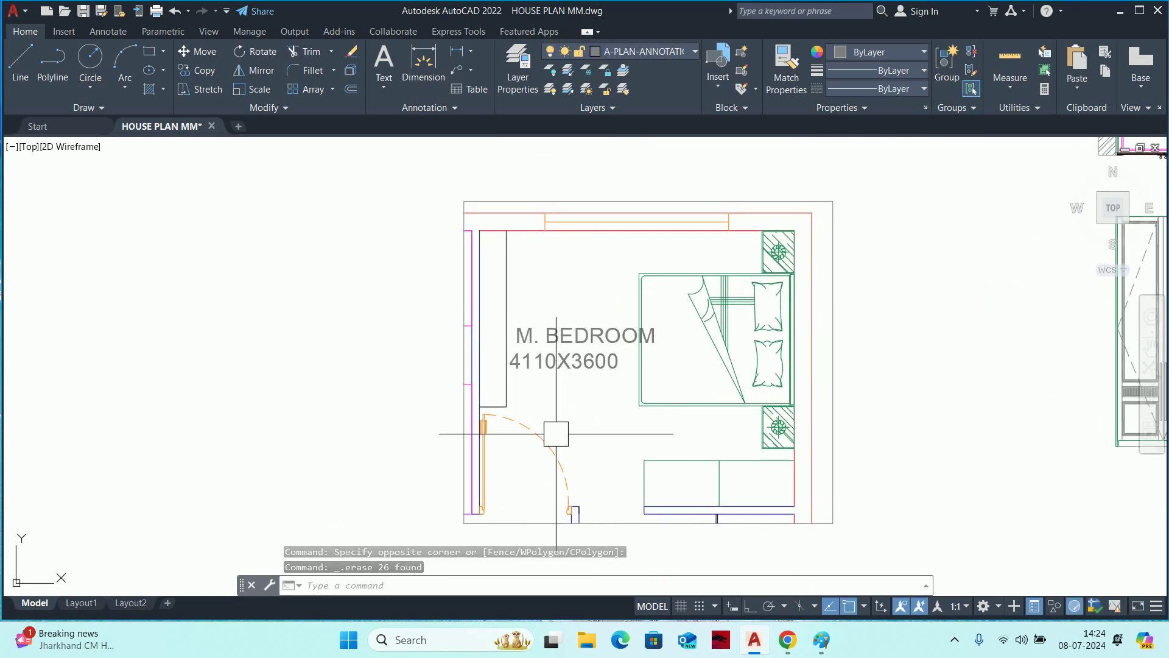
{"action": "scroll", "coordinate": [530, 373], "scroll_direction": "right", "scroll_amount": 1}
{"action": "key", "text": "Escape"}
{"action": "key", "text": "Escape"}
{"action": "key", "text": "Escape"}
{"action": "scroll", "coordinate": [731, 466], "scroll_direction": "right", "scroll_amount": 2}
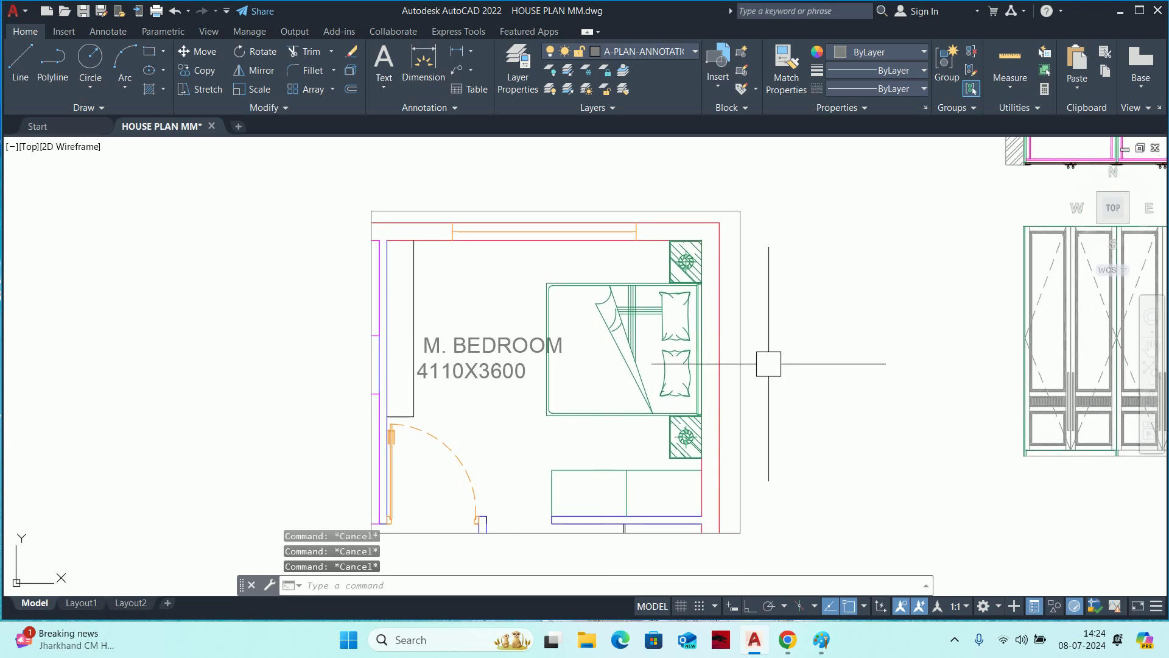
Put the bedroom's outer rectangle on layer 0 via Quick Properties.
{"action": "left_click", "coordinate": [741, 372]}
{"action": "left_click", "coordinate": [909, 326]}
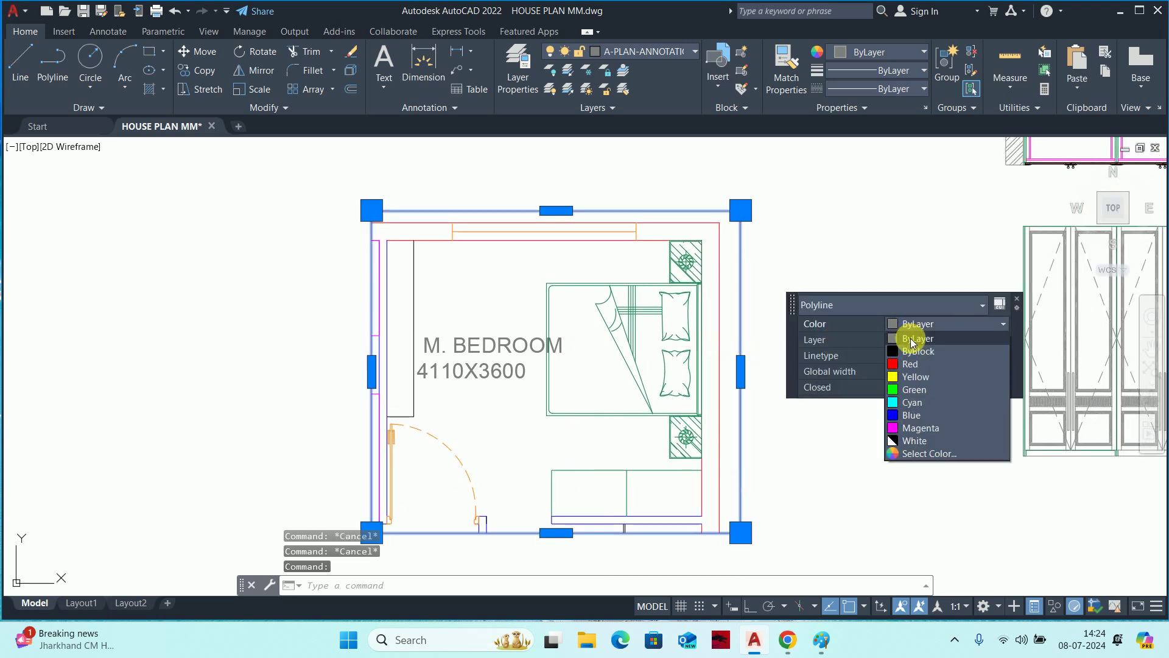
{"action": "left_click", "coordinate": [912, 336]}
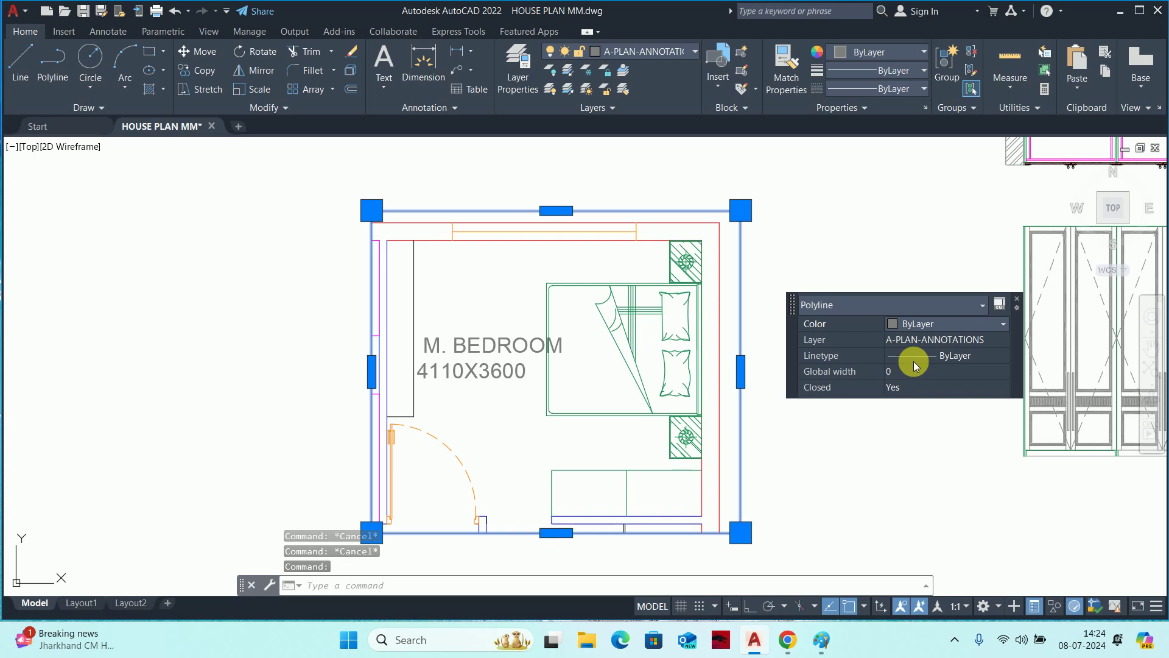
{"action": "left_click", "coordinate": [920, 344]}
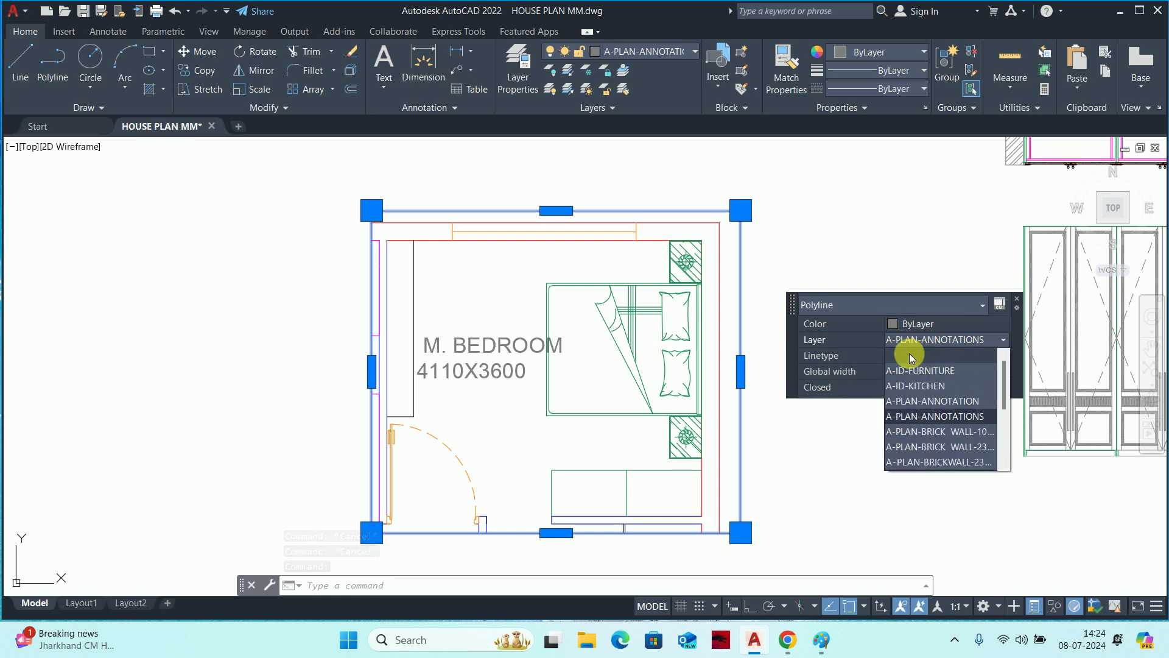
{"action": "left_click", "coordinate": [895, 388]}
{"action": "key", "text": "Escape"}
Give the outer rectangle the dashed HIDDEN linetype, keeping lineweight ByLayer.
{"action": "left_click", "coordinate": [720, 262]}
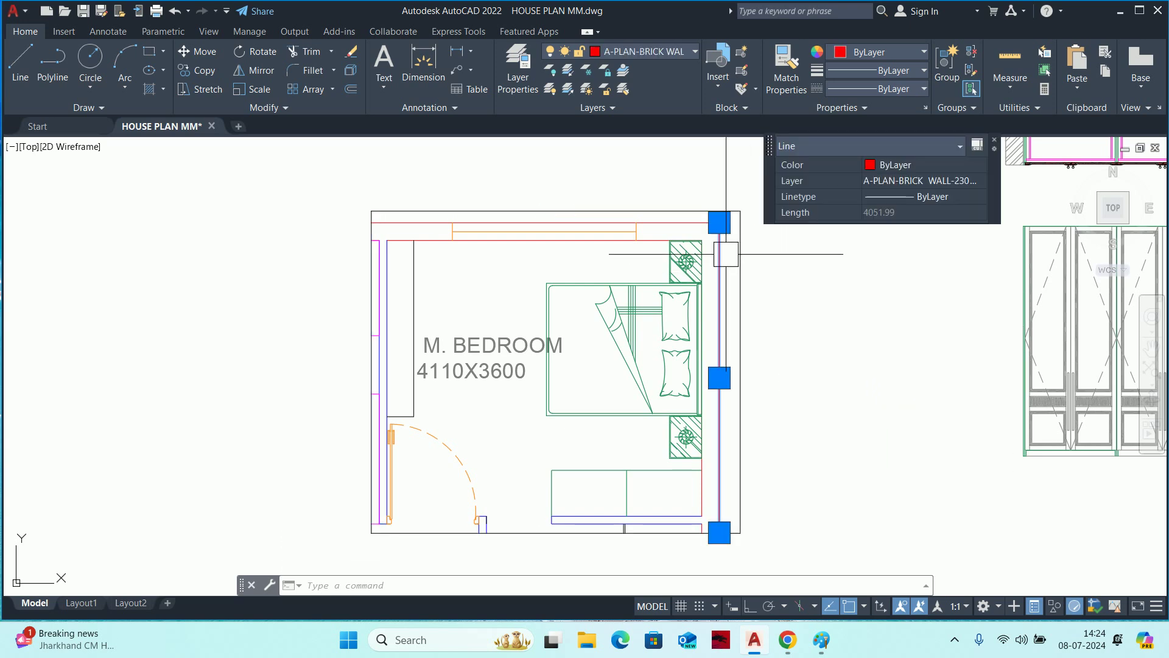
{"action": "left_click", "coordinate": [868, 71]}
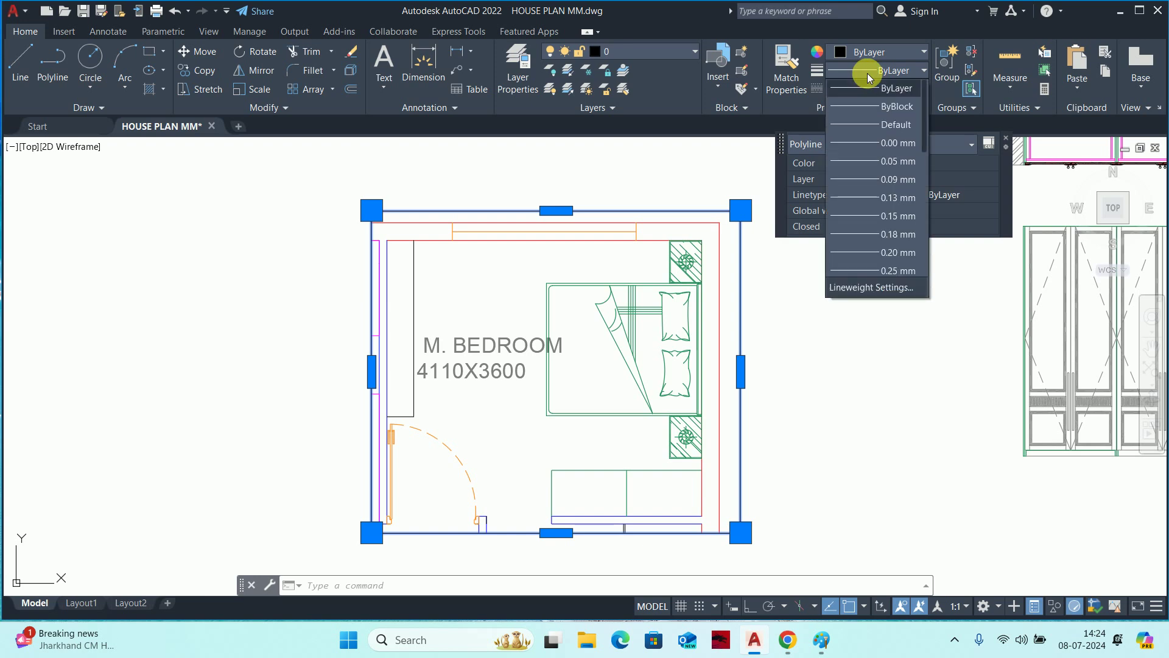
{"action": "left_click", "coordinate": [868, 88]}
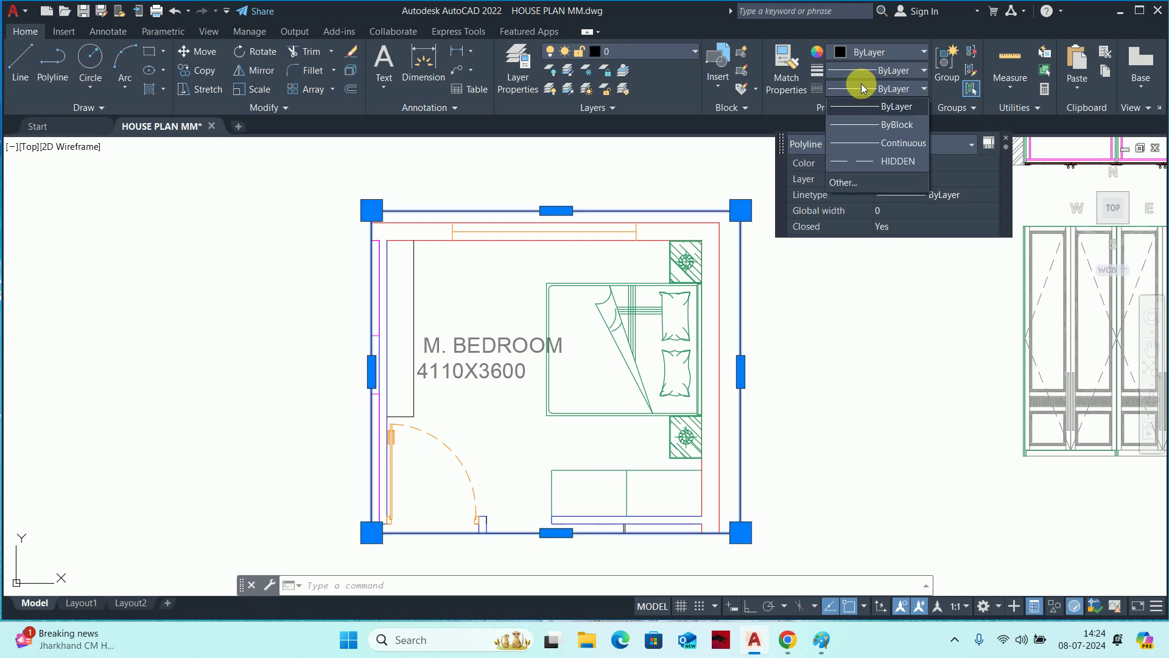
{"action": "left_click", "coordinate": [875, 161]}
{"action": "key", "text": "Escape"}
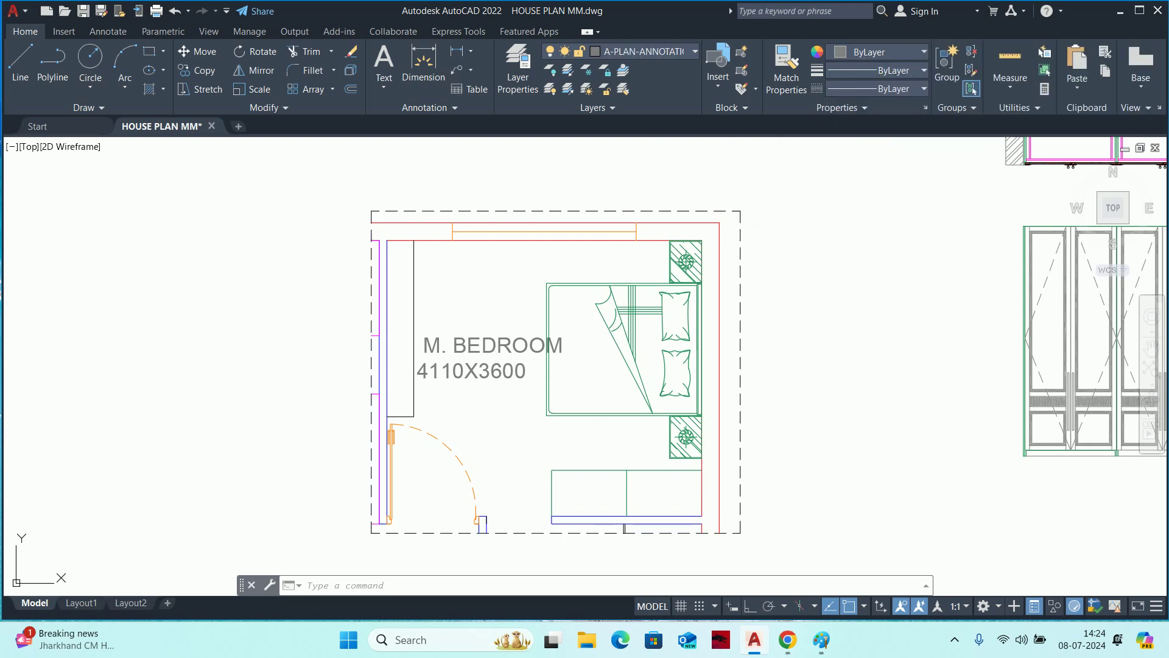
{"action": "scroll", "coordinate": [586, 318], "scroll_direction": "down", "scroll_amount": 2}
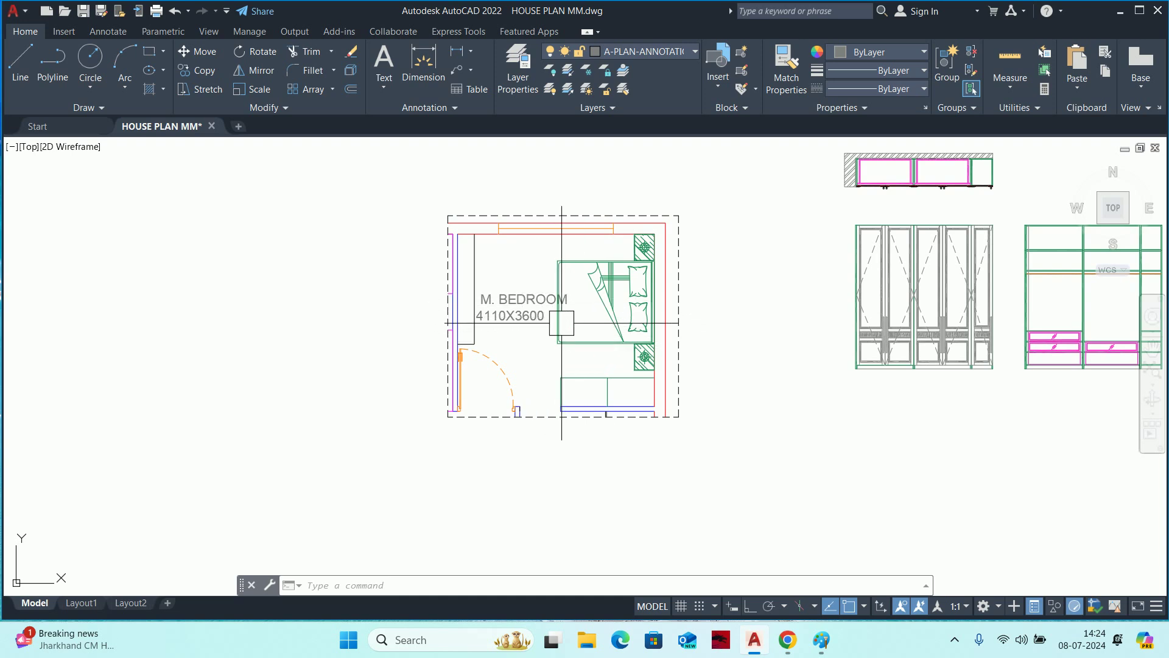
Move the 'M. BEDROOM 4110X3600' label to just below the dashed bedroom outline.
{"action": "type", "text": "m"}
{"action": "key", "text": "Return"}
{"action": "left_click", "coordinate": [542, 318]}
{"action": "key", "text": "Return"}
{"action": "key", "text": "Return"}
{"action": "key", "text": "Escape"}
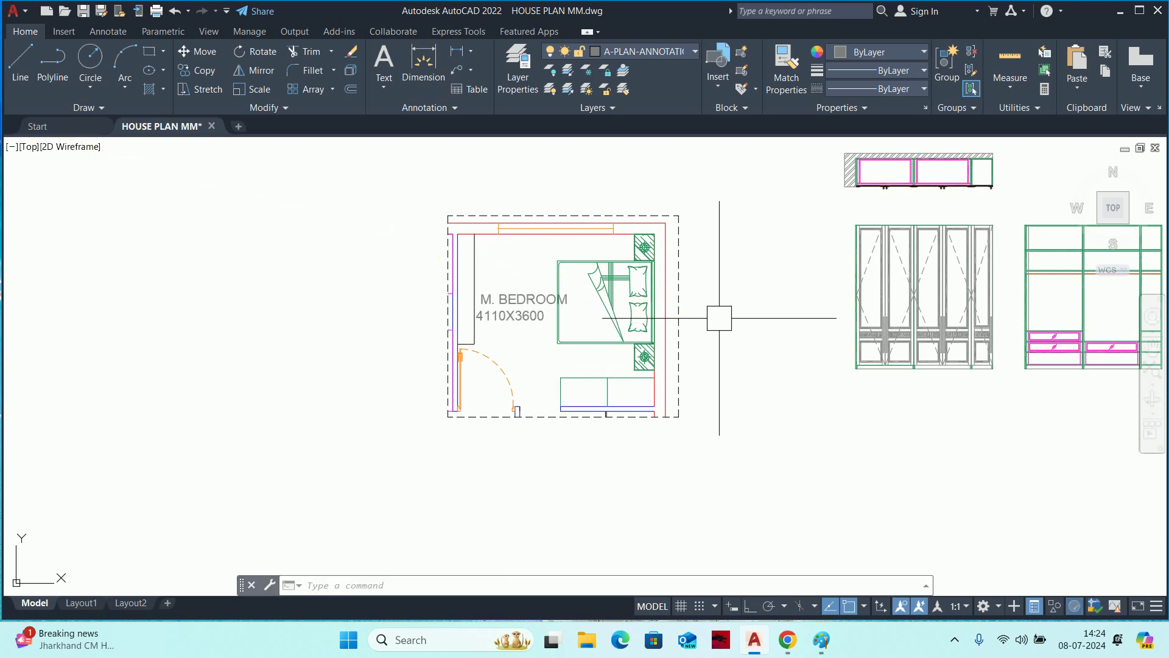
{"action": "type", "text": "m"}
{"action": "key", "text": "Return"}
{"action": "left_click", "coordinate": [524, 308]}
{"action": "key", "text": "Return"}
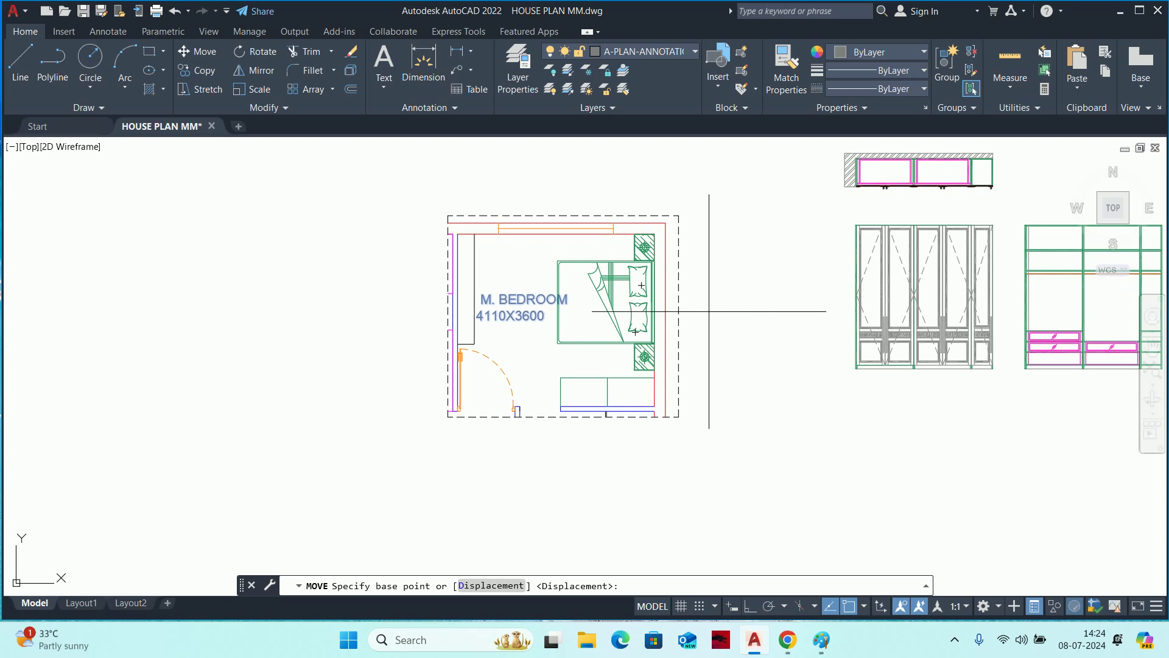
{"action": "left_click", "coordinate": [716, 308]}
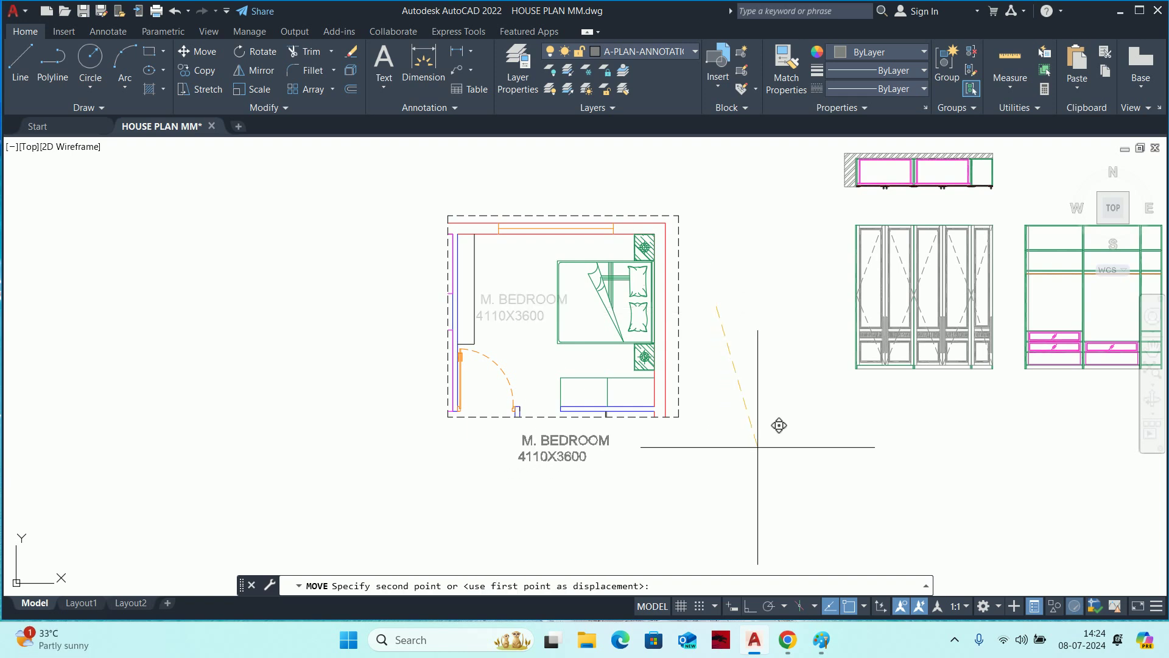
{"action": "left_click", "coordinate": [758, 447]}
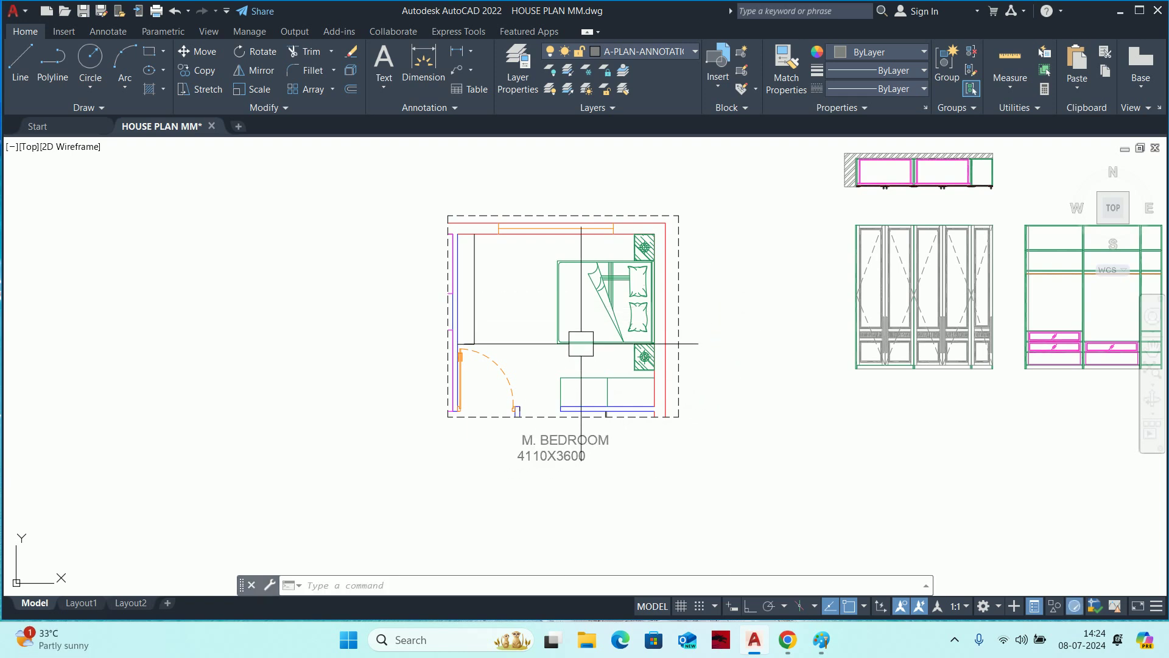
{"action": "scroll", "coordinate": [486, 243], "scroll_direction": "up", "scroll_amount": 2}
{"action": "scroll", "coordinate": [408, 327], "scroll_direction": "up", "scroll_amount": 2}
Delete the stray line beside the bedroom's left wall.
{"action": "middle_click_drag", "start_coordinate": [408, 327], "coordinate": [466, 301]}
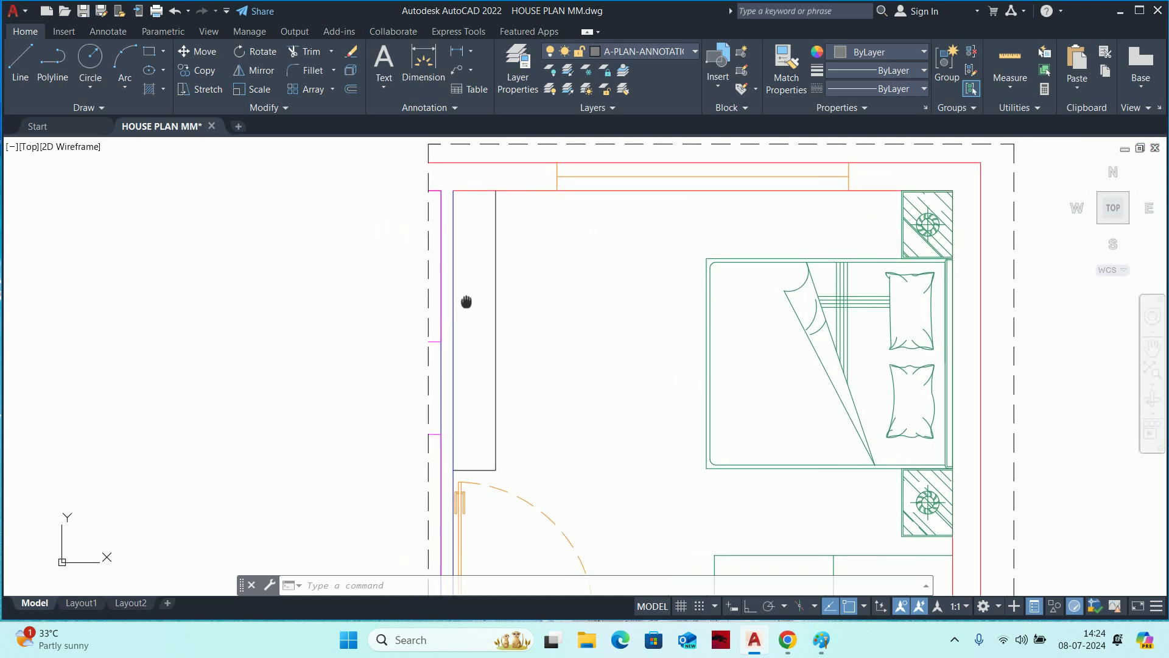
{"action": "left_click", "coordinate": [351, 339]}
{"action": "left_click", "coordinate": [467, 444]}
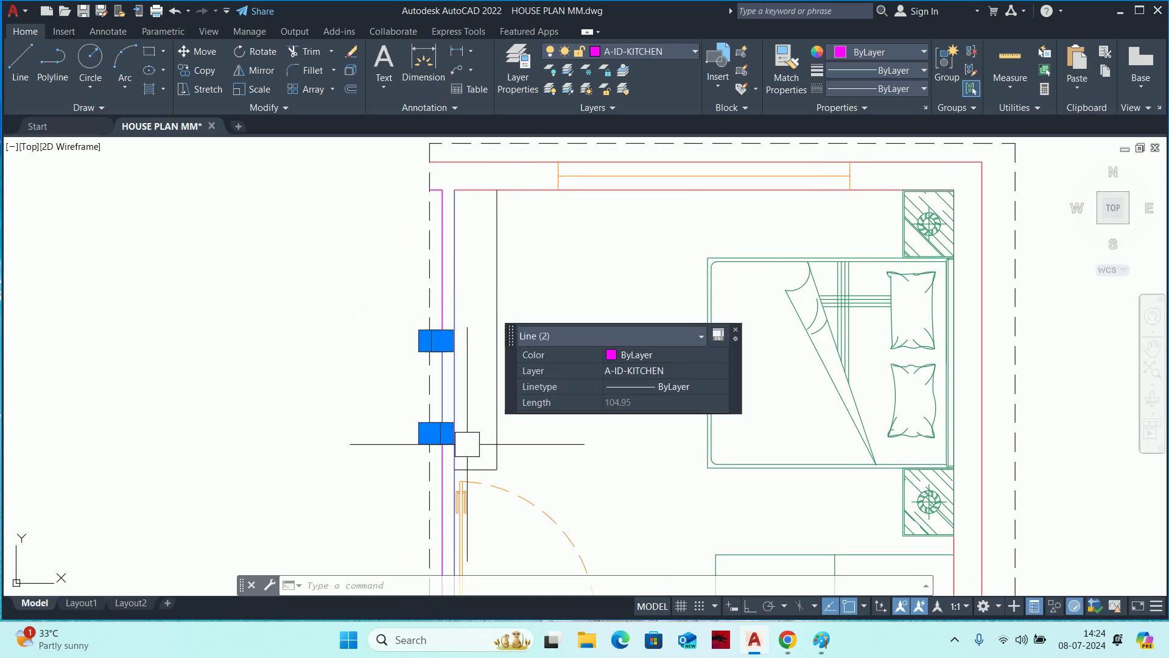
{"action": "key", "text": "Escape"}
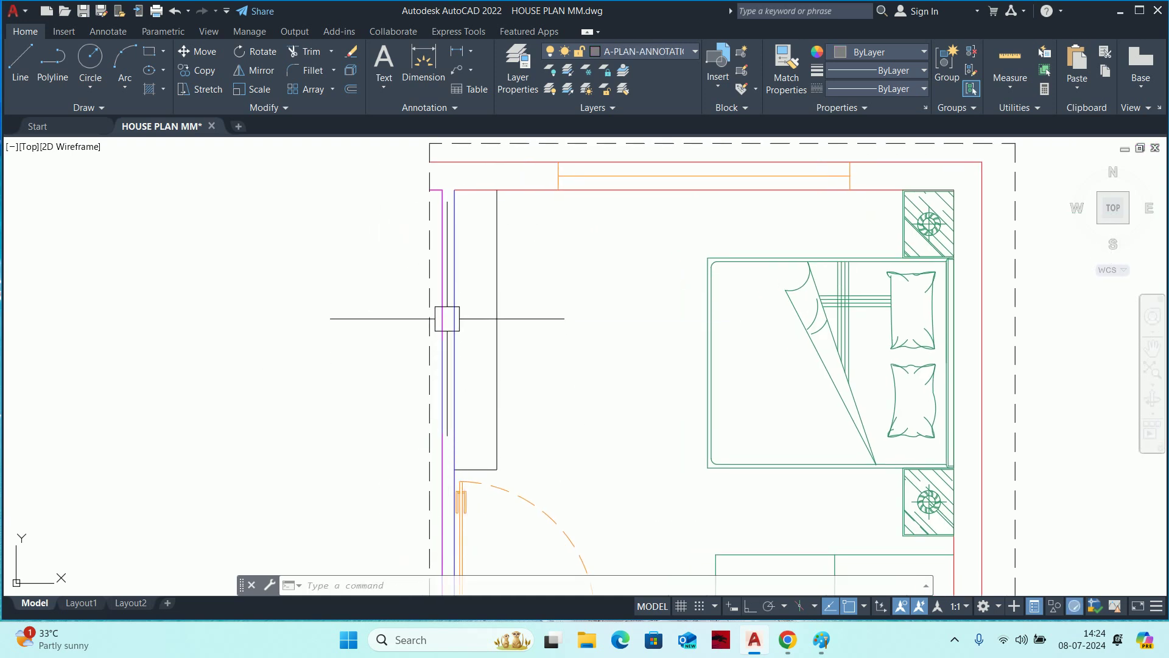
{"action": "left_click", "coordinate": [447, 318]}
{"action": "key", "text": "Escape"}
{"action": "middle_click_drag", "start_coordinate": [421, 492], "coordinate": [435, 385]}
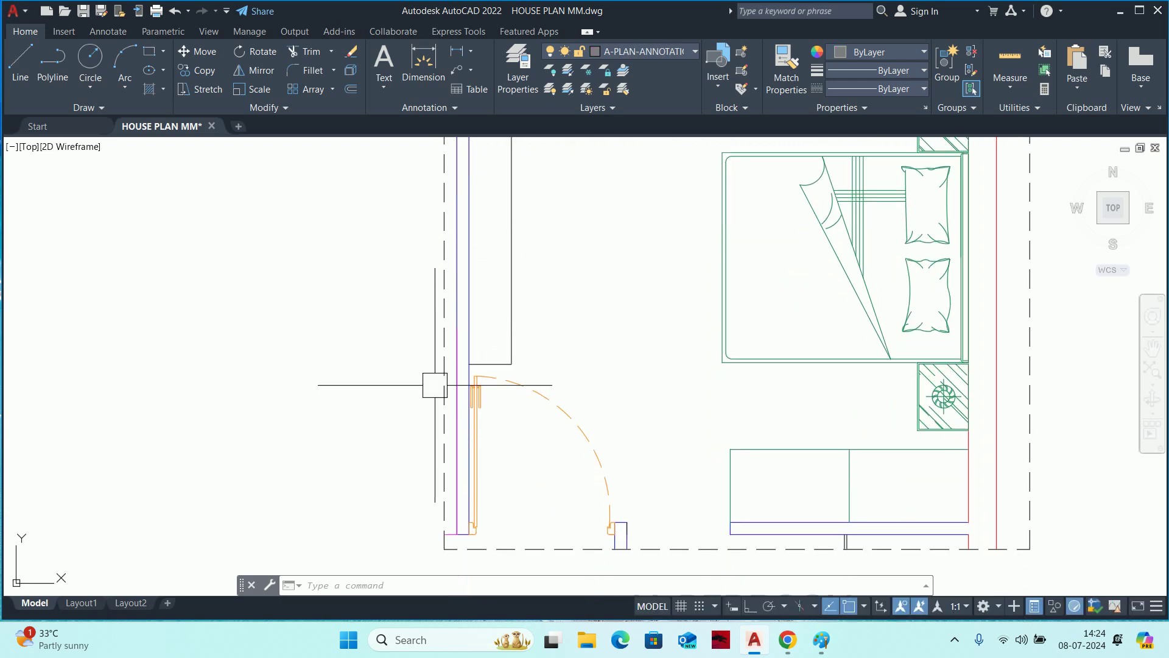
{"action": "left_click", "coordinate": [448, 489]}
{"action": "key", "text": "Delete"}
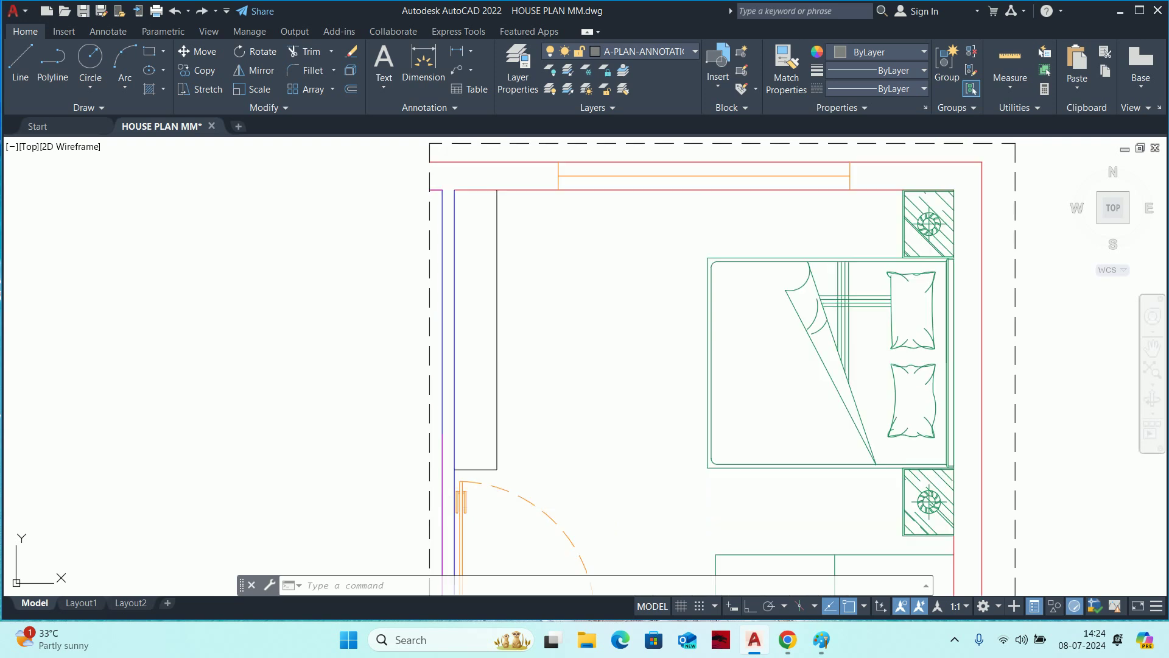
Window-select the wall lines near the door at the lower-left corner.
{"action": "middle_click_drag", "start_coordinate": [451, 502], "coordinate": [447, 286]}
{"action": "scroll", "coordinate": [438, 372], "scroll_direction": "up", "scroll_amount": 2}
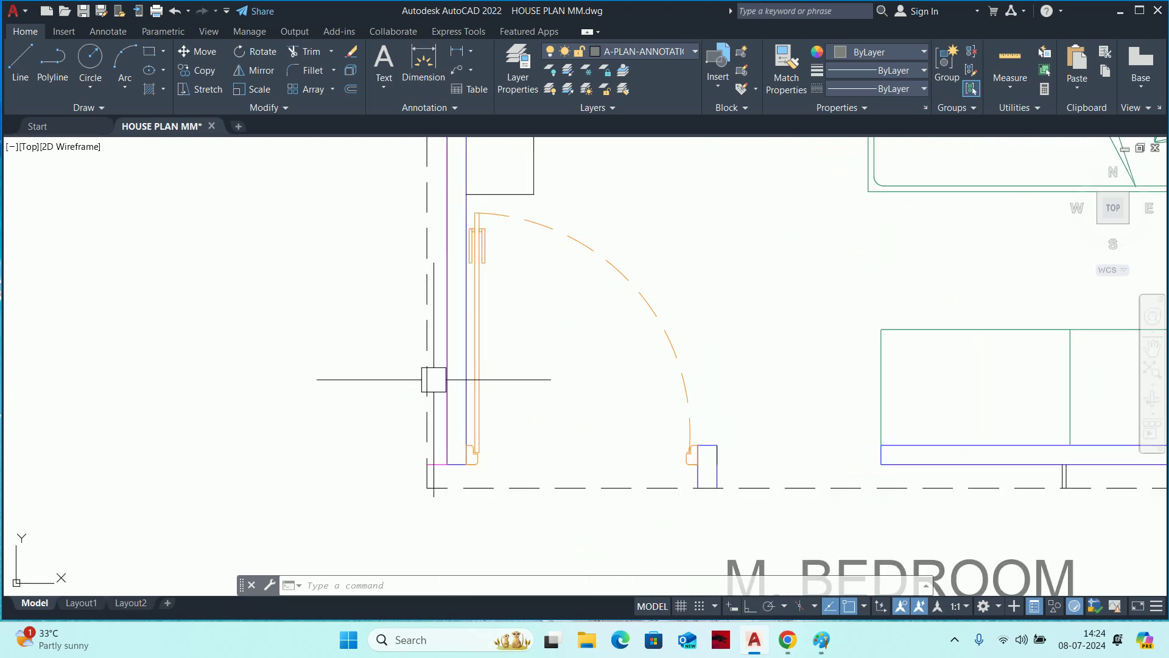
{"action": "left_click", "coordinate": [442, 391]}
{"action": "left_click", "coordinate": [390, 408]}
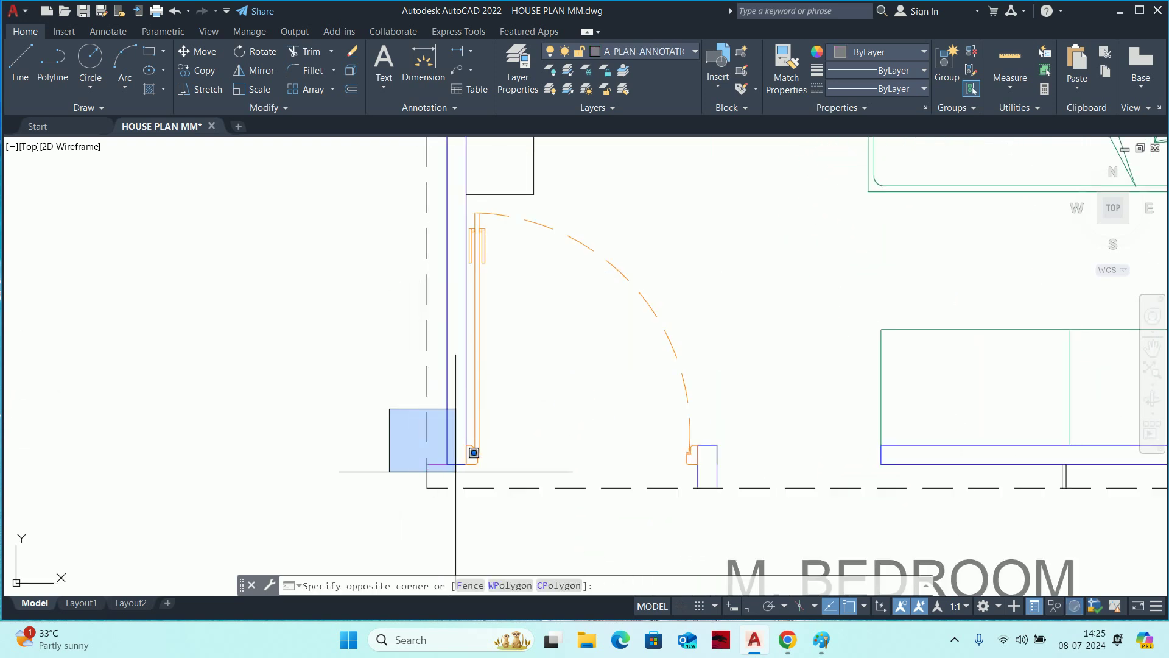
{"action": "left_click", "coordinate": [444, 463]}
{"action": "scroll", "coordinate": [427, 353], "scroll_direction": "down", "scroll_amount": 2}
{"action": "middle_click_drag", "start_coordinate": [427, 340], "coordinate": [412, 334]}
{"action": "scroll", "coordinate": [444, 569], "scroll_direction": "up", "scroll_amount": 2}
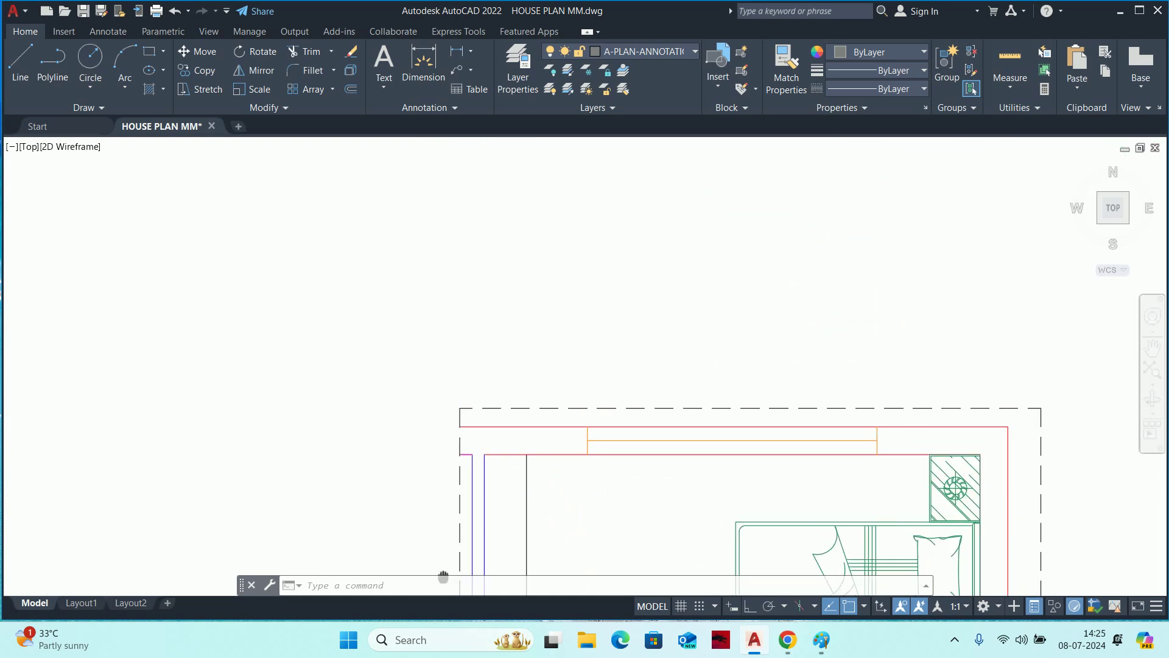
{"action": "scroll", "coordinate": [457, 423], "scroll_direction": "up", "scroll_amount": 1}
Window-select around the wall corner and inspect the upper-left corner.
{"action": "left_click", "coordinate": [432, 462]}
{"action": "left_click", "coordinate": [503, 481]}
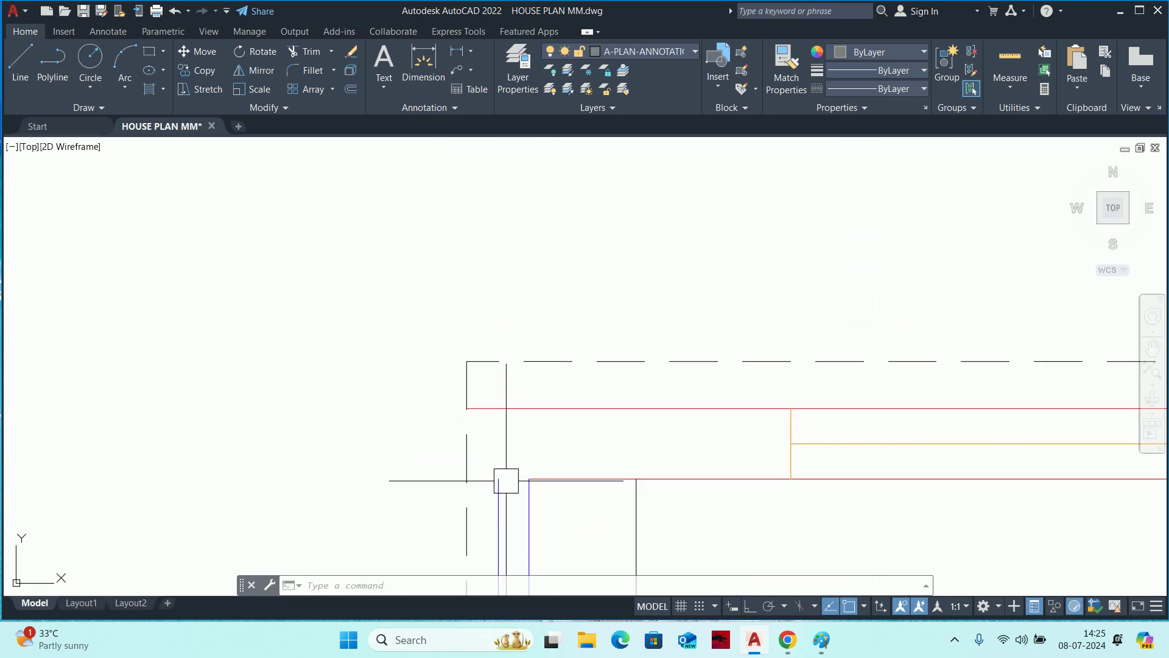
{"action": "scroll", "coordinate": [503, 472], "scroll_direction": "down", "scroll_amount": 2}
{"action": "scroll", "coordinate": [499, 475], "scroll_direction": "up", "scroll_amount": 2}
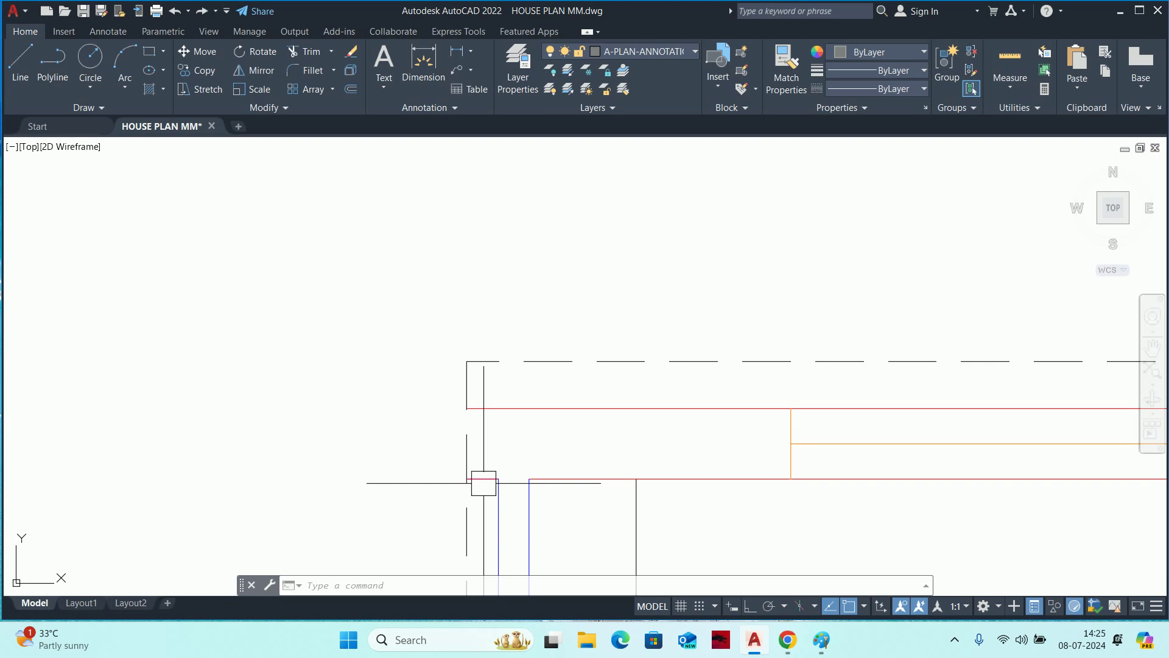
{"action": "scroll", "coordinate": [480, 481], "scroll_direction": "down", "scroll_amount": 2}
{"action": "middle_click_drag", "start_coordinate": [512, 457], "coordinate": [470, 300]}
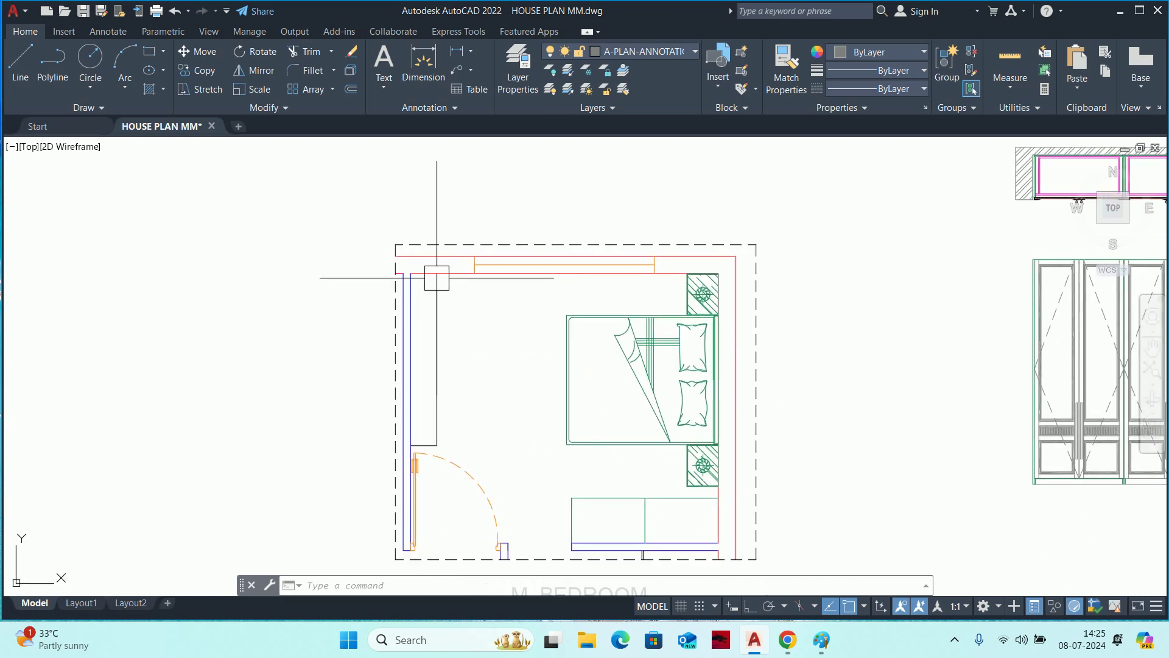
{"action": "scroll", "coordinate": [436, 274], "scroll_direction": "up", "scroll_amount": 2}
{"action": "scroll", "coordinate": [352, 282], "scroll_direction": "down", "scroll_amount": 5}
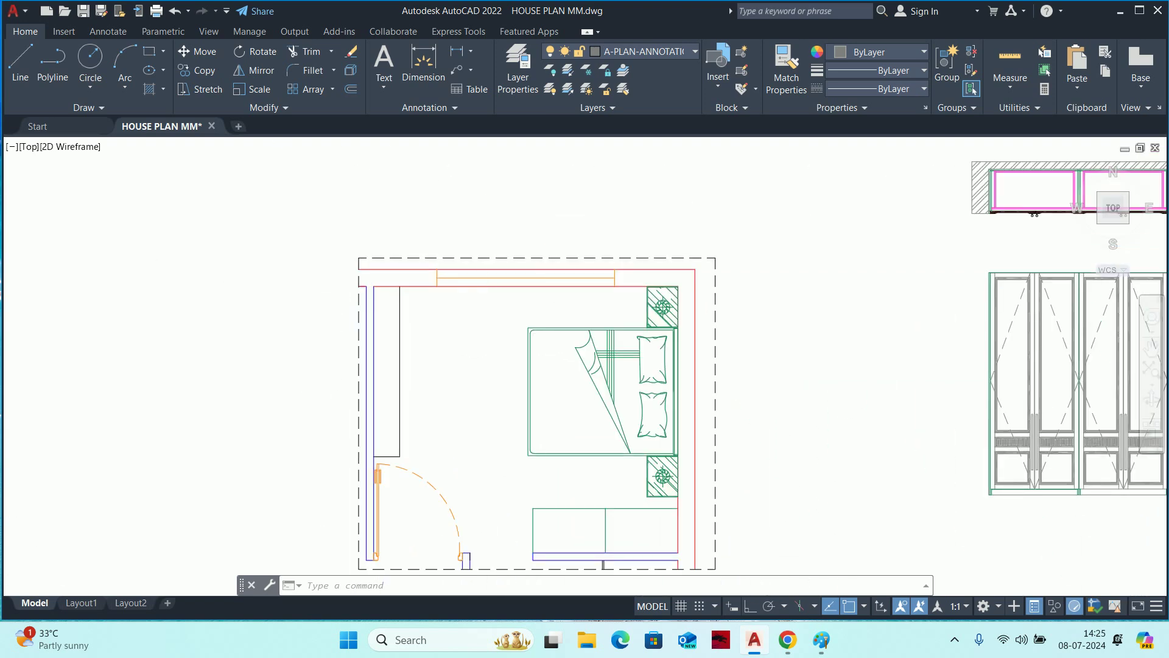
{"action": "scroll", "coordinate": [583, 272], "scroll_direction": "down", "scroll_amount": 2}
{"action": "scroll", "coordinate": [575, 424], "scroll_direction": "up", "scroll_amount": 2}
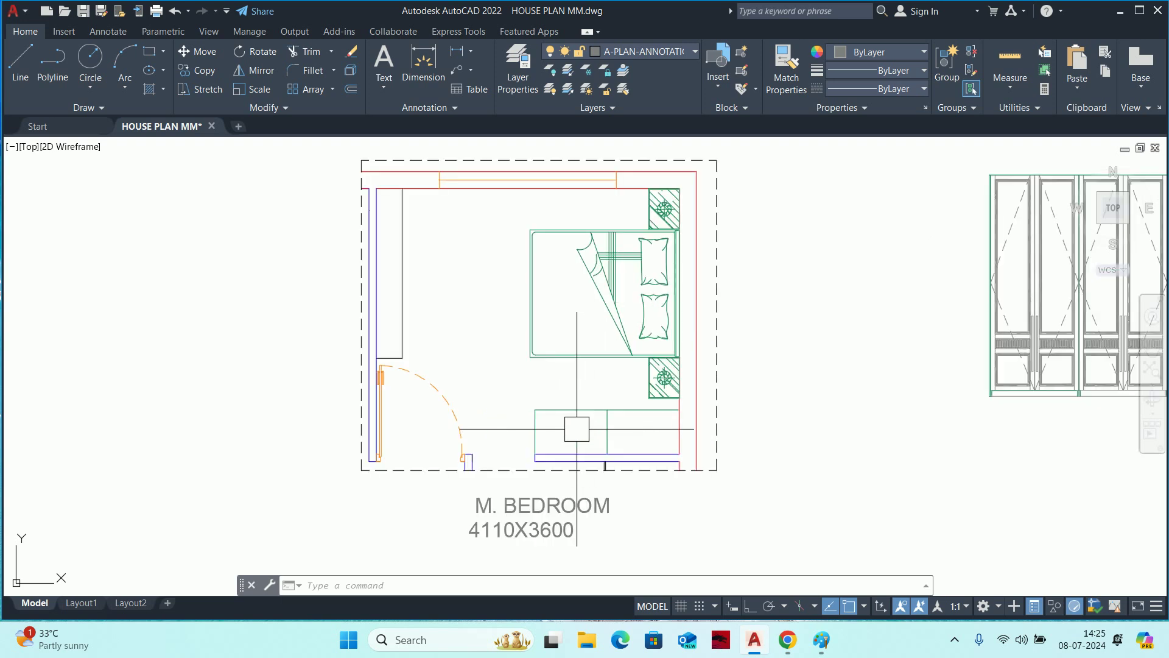
{"action": "scroll", "coordinate": [609, 445], "scroll_direction": "up", "scroll_amount": 3}
{"action": "scroll", "coordinate": [661, 459], "scroll_direction": "up", "scroll_amount": 3}
Crossing-select the two short bottom-wall lines and erase them.
{"action": "left_click", "coordinate": [679, 474]}
{"action": "left_click", "coordinate": [613, 469]}
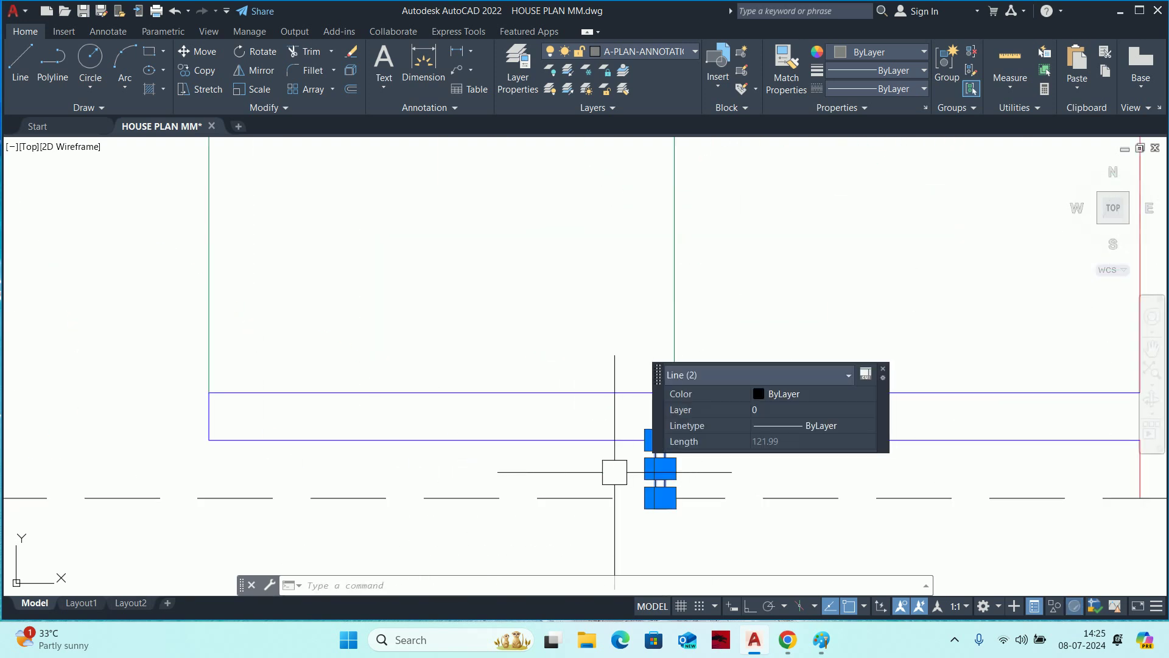
{"action": "key", "text": "Delete"}
{"action": "scroll", "coordinate": [653, 444], "scroll_direction": "down", "scroll_amount": 5}
{"action": "scroll", "coordinate": [707, 458], "scroll_direction": "down", "scroll_amount": 2}
{"action": "middle_click_drag", "start_coordinate": [707, 458], "coordinate": [839, 468]}
{"action": "key", "text": "Escape"}
{"action": "key", "text": "Escape"}
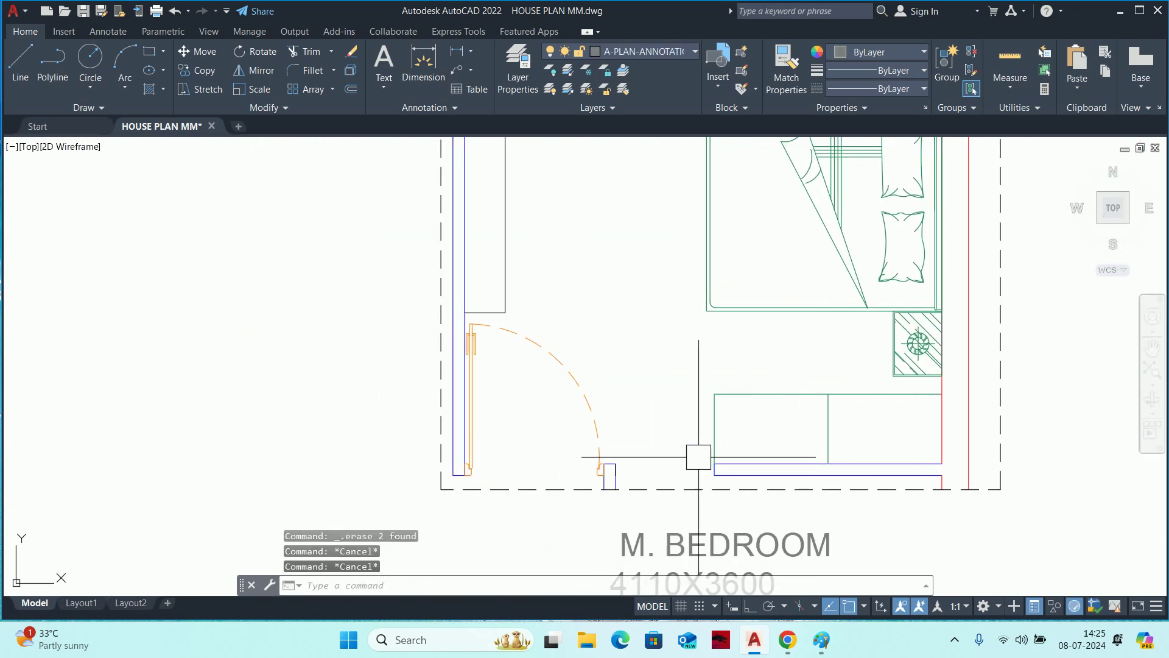
{"action": "scroll", "coordinate": [696, 457], "scroll_direction": "down", "scroll_amount": 2}
{"action": "scroll", "coordinate": [686, 420], "scroll_direction": "down", "scroll_amount": 2}
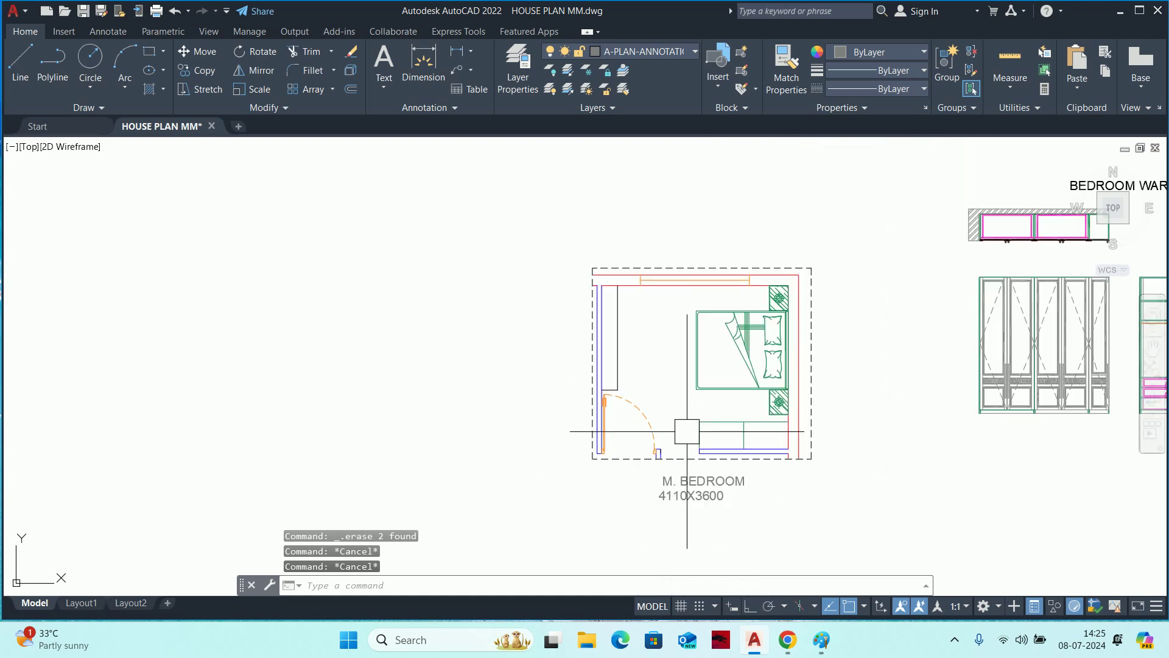
{"action": "key", "text": "Escape"}
{"action": "scroll", "coordinate": [726, 392], "scroll_direction": "up", "scroll_amount": 2}
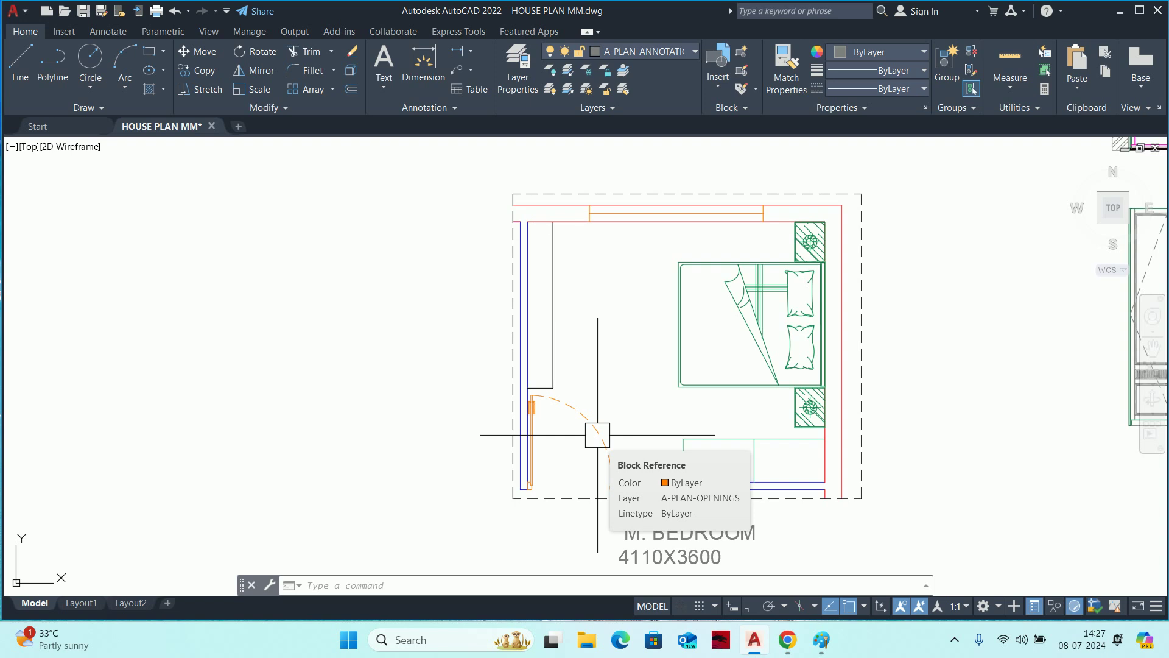
Erase the bedroom's door block together with its swing arc.
{"action": "scroll", "coordinate": [597, 435], "scroll_direction": "down", "scroll_amount": 2}
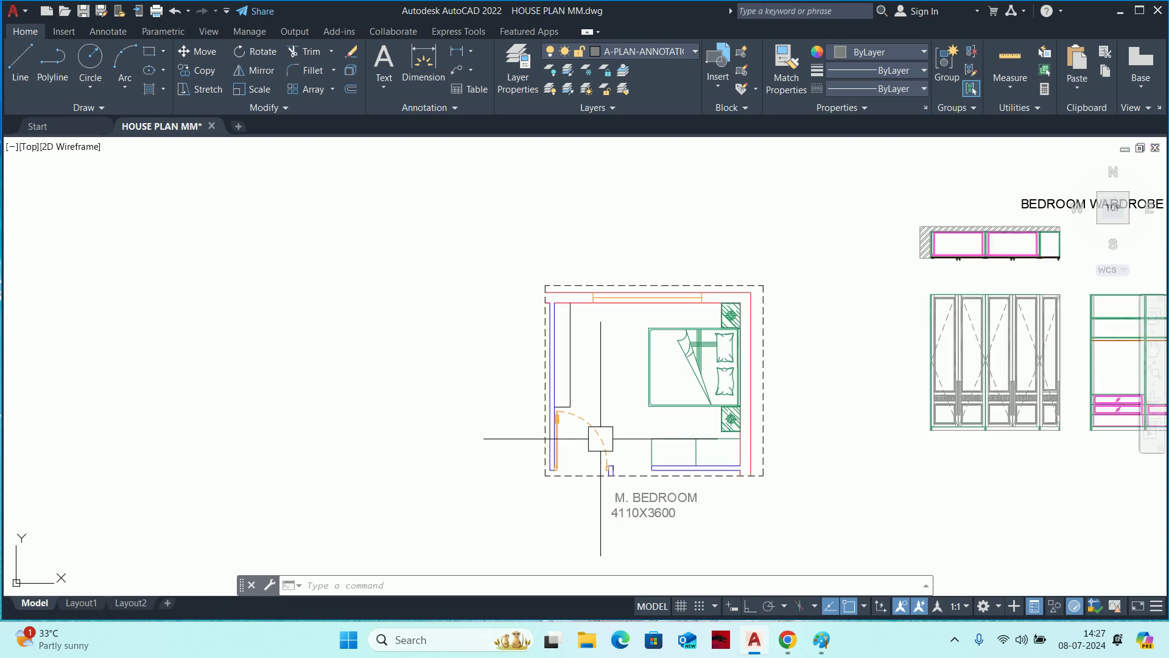
{"action": "scroll", "coordinate": [719, 390], "scroll_direction": "down", "scroll_amount": 2}
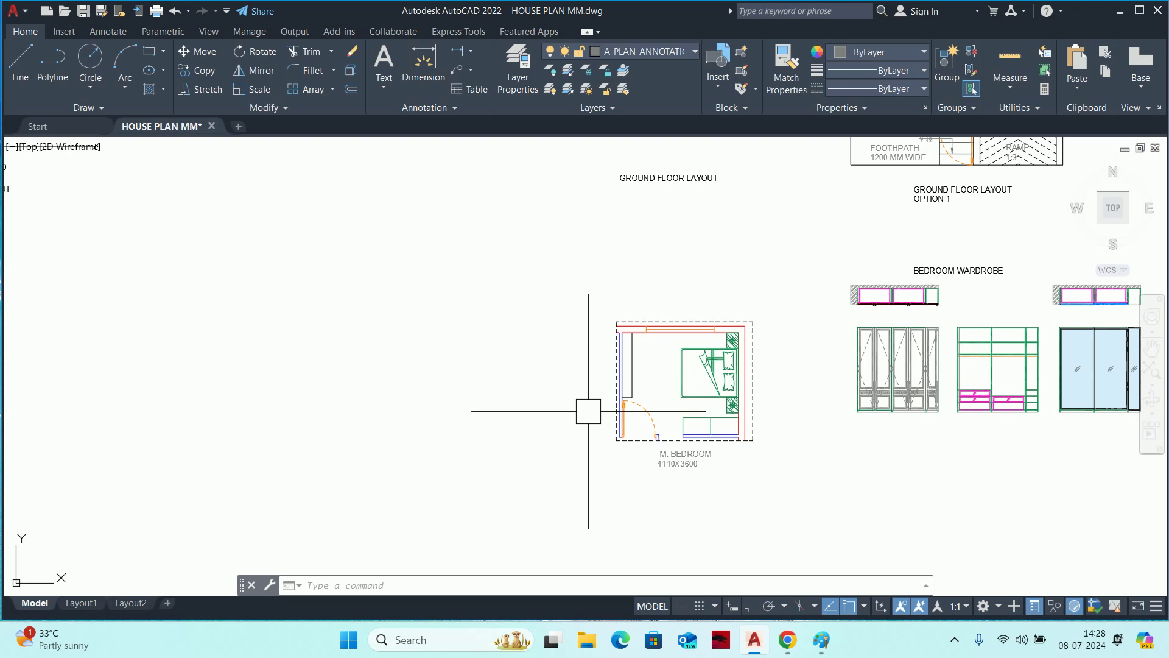
{"action": "key", "text": "Escape"}
{"action": "key", "text": "Escape"}
{"action": "key", "text": "Escape"}
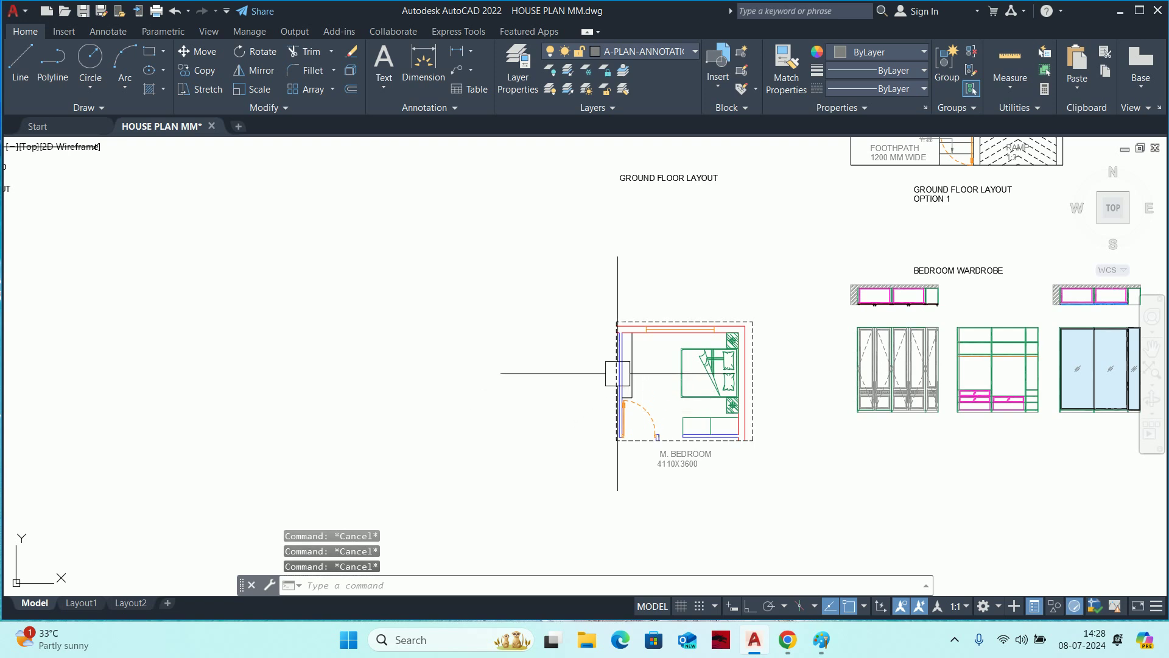
{"action": "scroll", "coordinate": [626, 392], "scroll_direction": "up", "scroll_amount": 2}
{"action": "scroll", "coordinate": [626, 392], "scroll_direction": "up", "scroll_amount": 2}
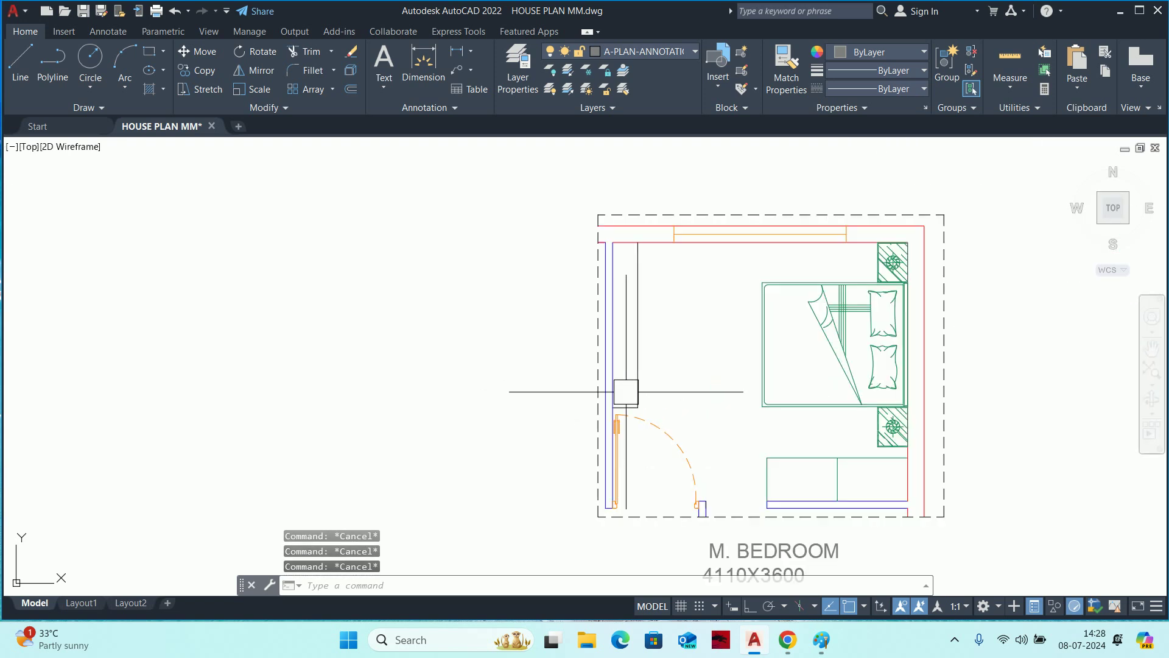
{"action": "left_click", "coordinate": [669, 435]}
{"action": "key", "text": "Delete"}
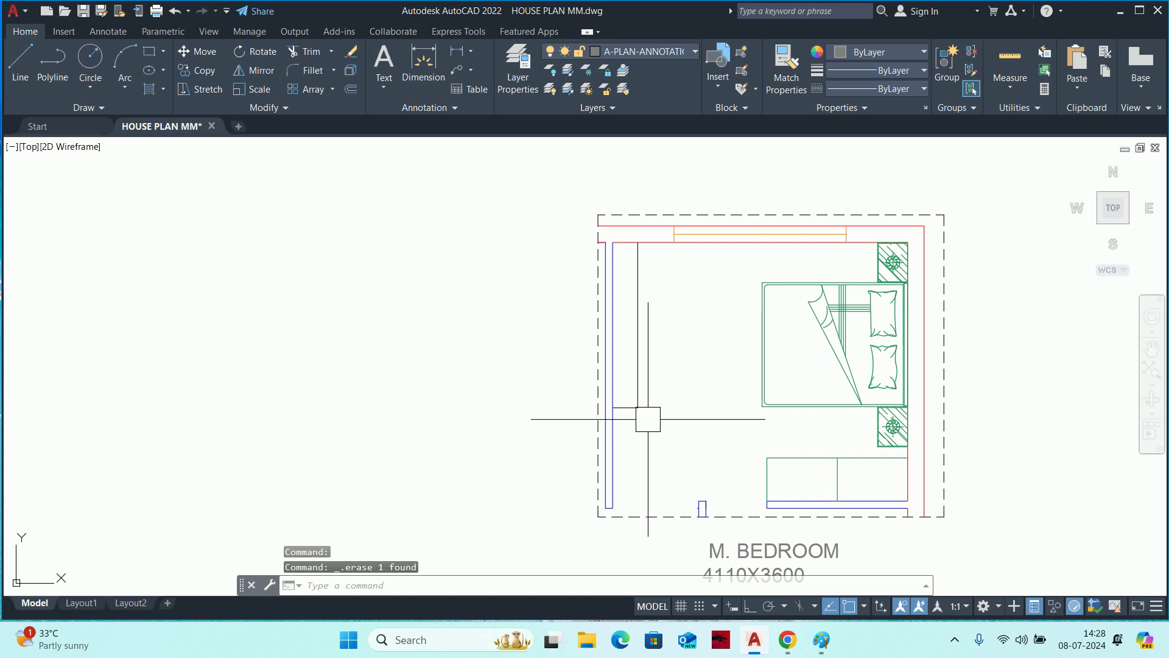
{"action": "middle_click_drag", "start_coordinate": [648, 425], "coordinate": [593, 398]}
{"action": "key", "text": "Escape"}
{"action": "key", "text": "Escape"}
{"action": "key", "text": "Escape"}
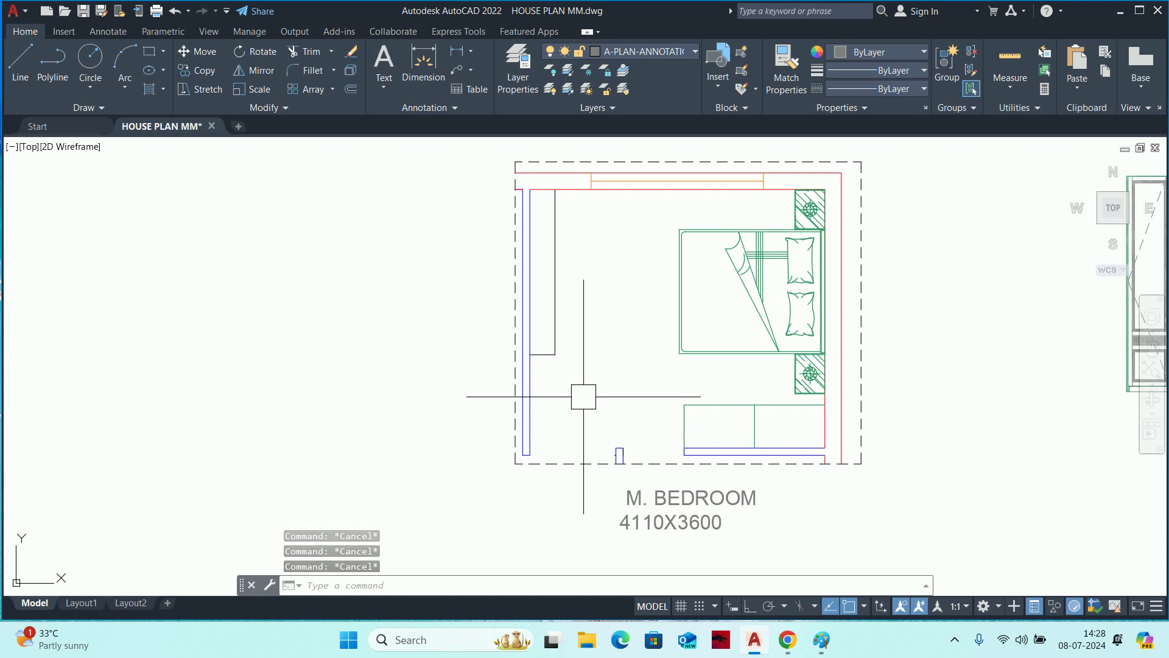
{"action": "key", "text": "Escape"}
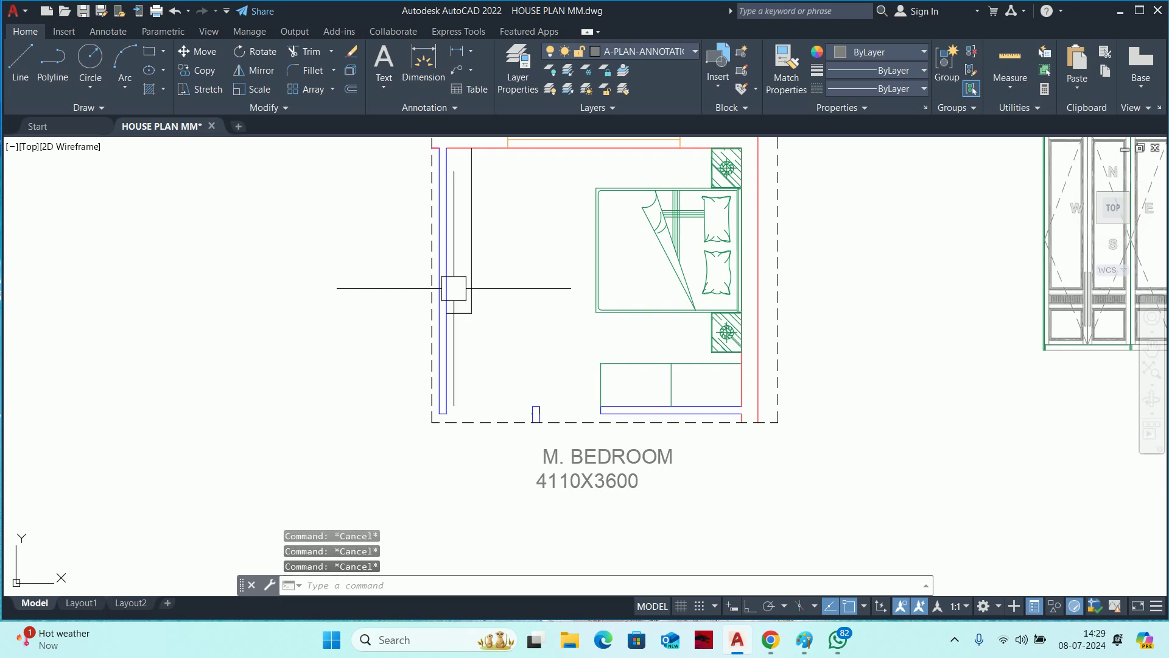
{"action": "type", "text": "l"}
{"action": "key", "text": "Return"}
{"action": "scroll", "coordinate": [540, 422], "scroll_direction": "up", "scroll_amount": 3}
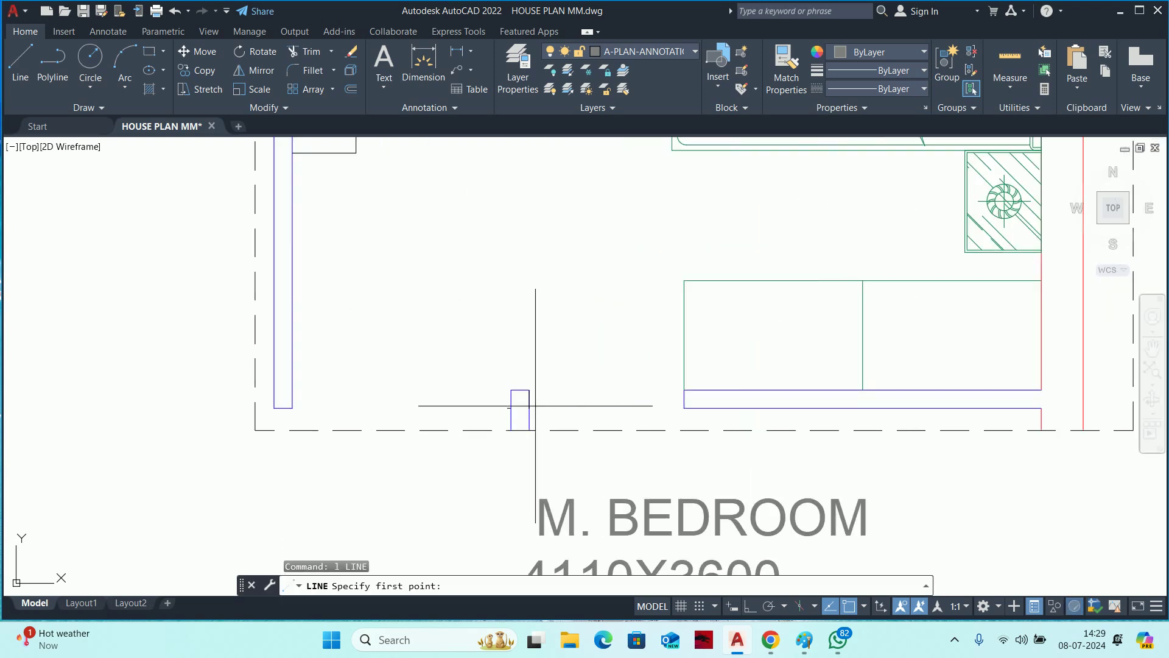
{"action": "left_click", "coordinate": [514, 390]}
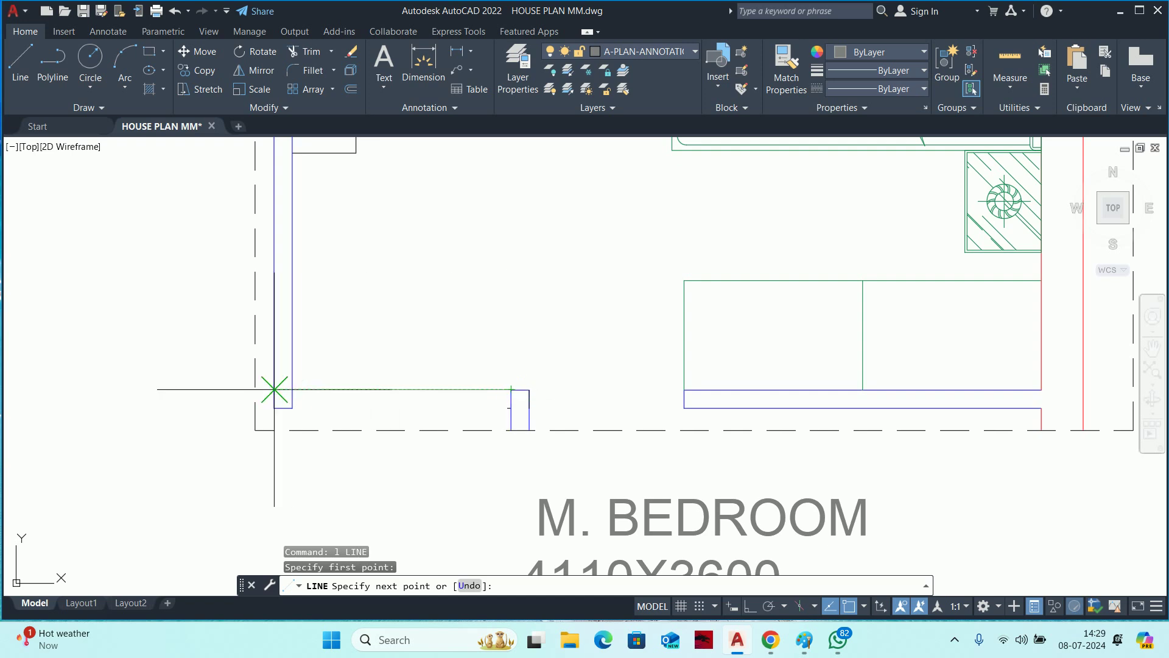
{"action": "key", "text": "Escape"}
{"action": "key", "text": "Escape"}
{"action": "key", "text": "Escape"}
{"action": "scroll", "coordinate": [390, 383], "scroll_direction": "down", "scroll_amount": 3}
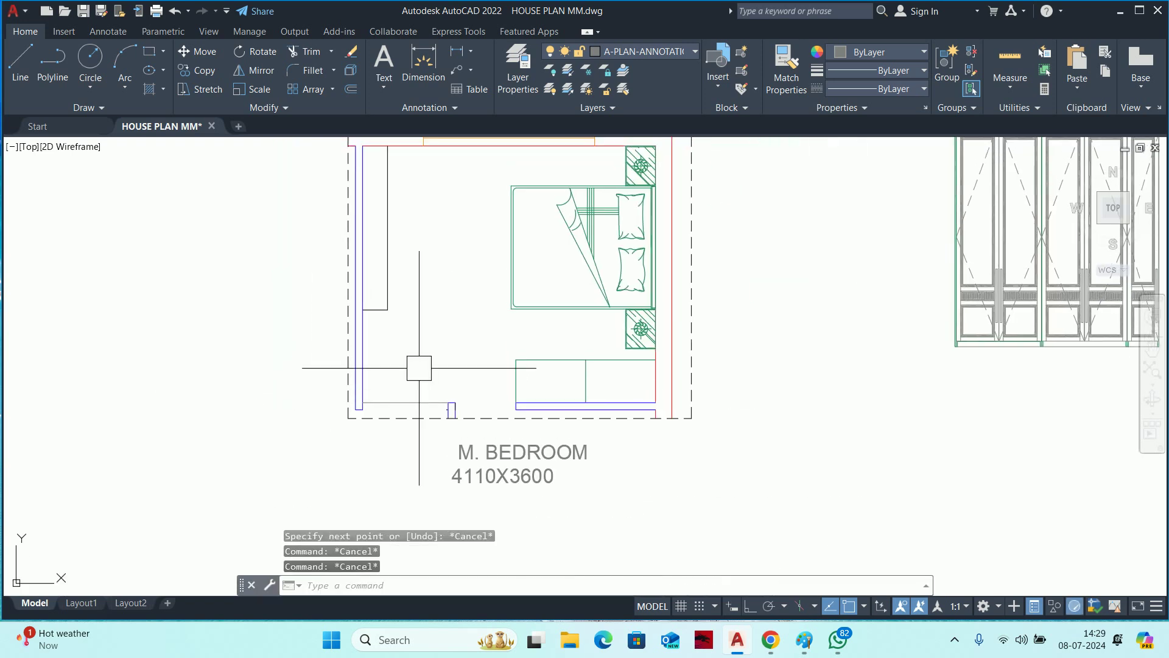
{"action": "type", "text": "o"}
{"action": "key", "text": "Return"}
{"action": "key", "text": "Escape"}
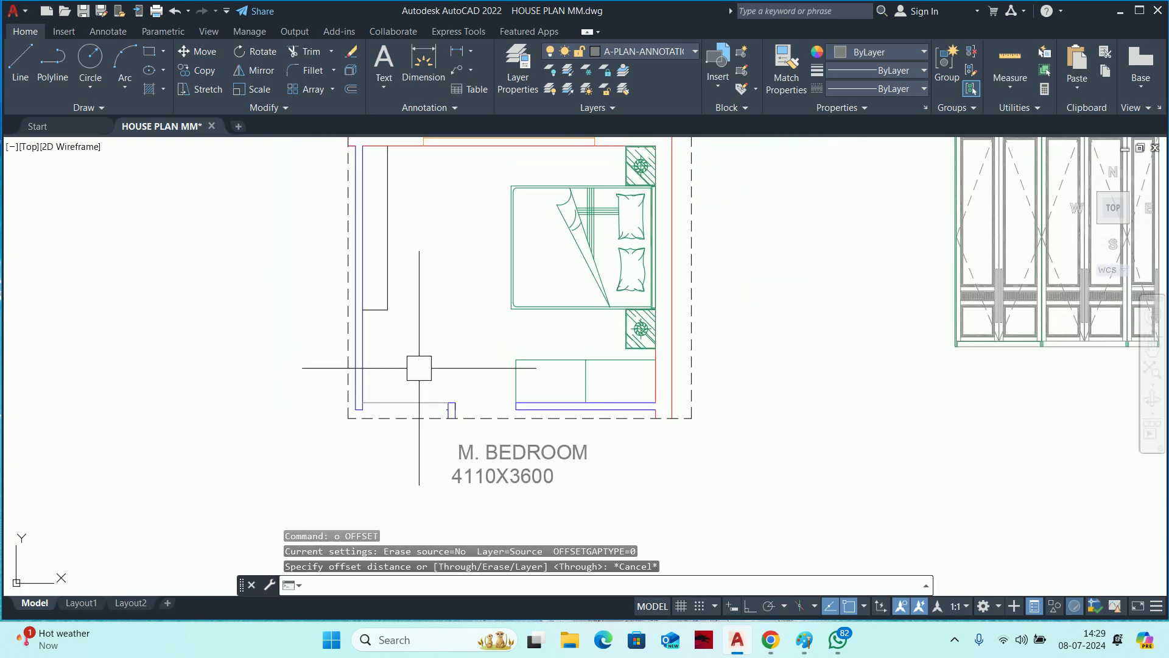
{"action": "scroll", "coordinate": [419, 368], "scroll_direction": "down", "scroll_amount": 2}
{"action": "scroll", "coordinate": [415, 362], "scroll_direction": "up", "scroll_amount": 2}
{"action": "key", "text": "Escape"}
{"action": "key", "text": "Escape"}
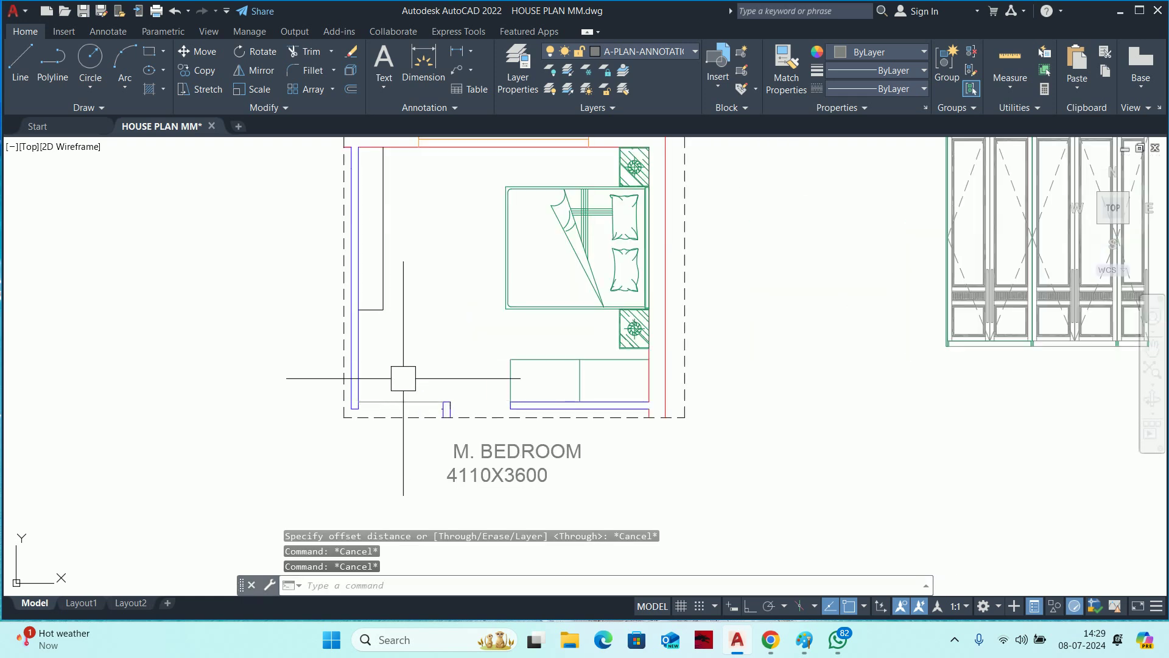
{"action": "key", "text": "Escape"}
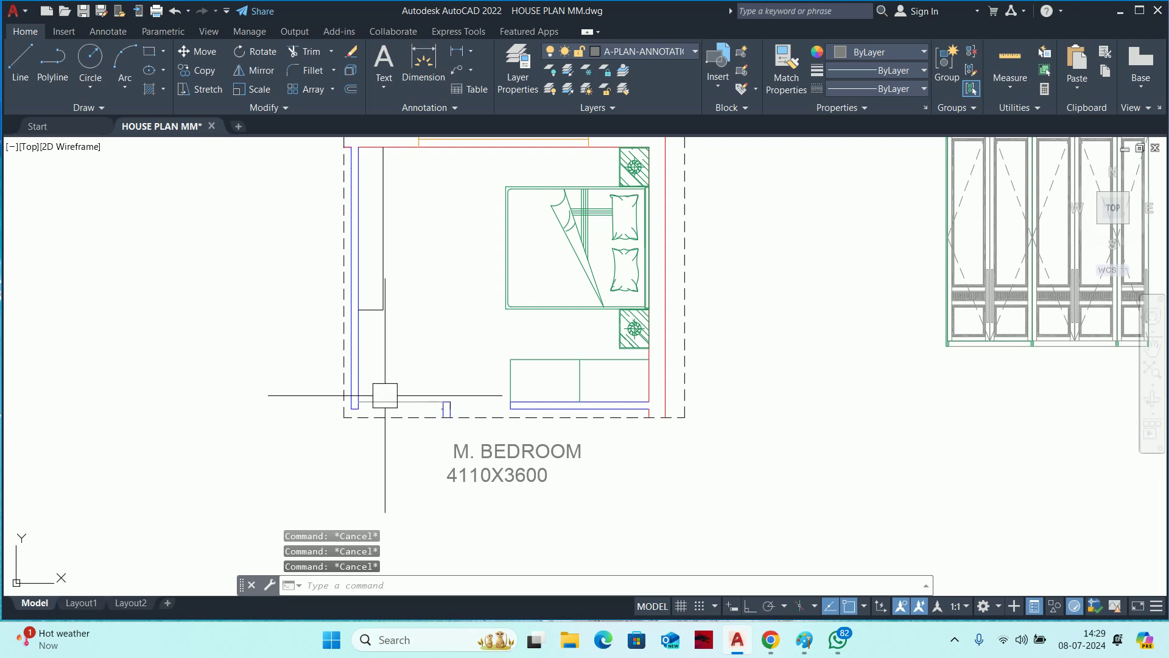
{"action": "type", "text": "o"}
{"action": "key", "text": "Return"}
{"action": "type", "text": "4"}
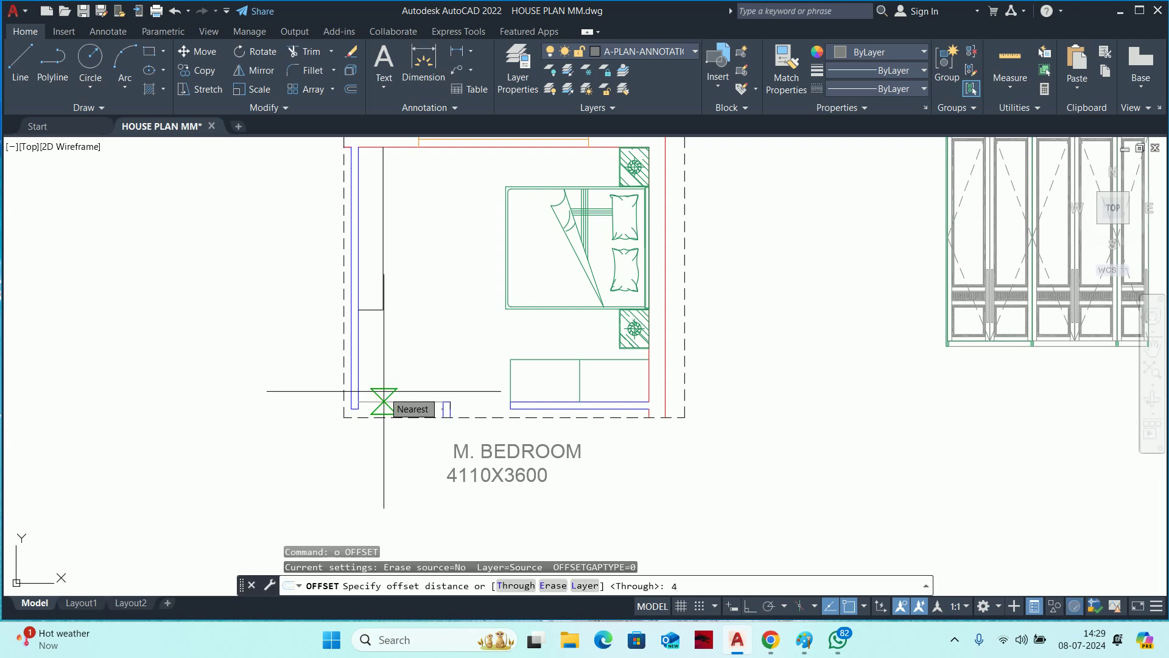
{"action": "type", "text": "0"}
{"action": "key", "text": "Return"}
{"action": "scroll", "coordinate": [363, 380], "scroll_direction": "up", "scroll_amount": 4}
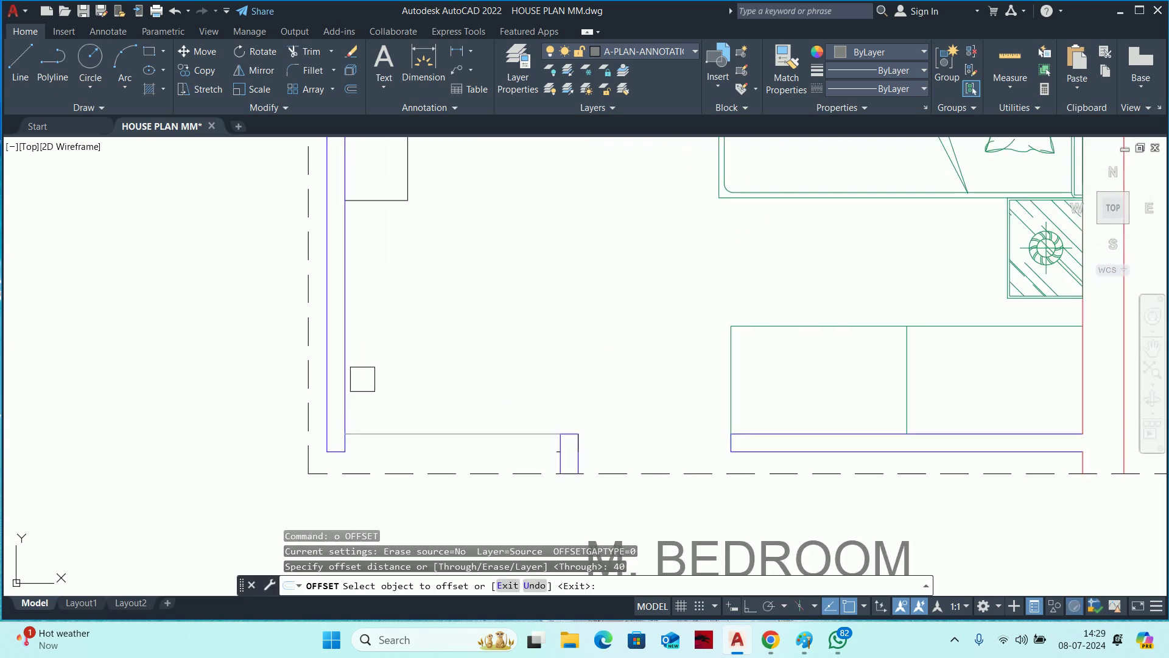
{"action": "key", "text": "Return"}
{"action": "key", "text": "Return"}
{"action": "type", "text": "4"}
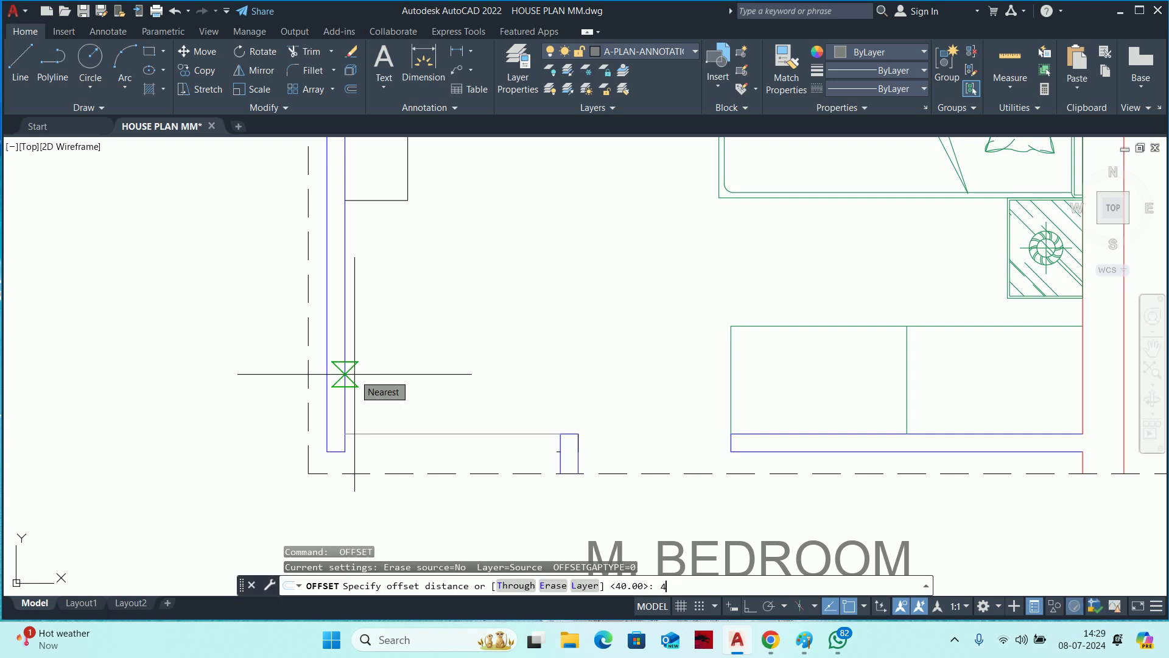
{"action": "type", "text": "0"}
{"action": "key", "text": "Return"}
{"action": "key", "text": "Return"}
{"action": "key", "text": "Return"}
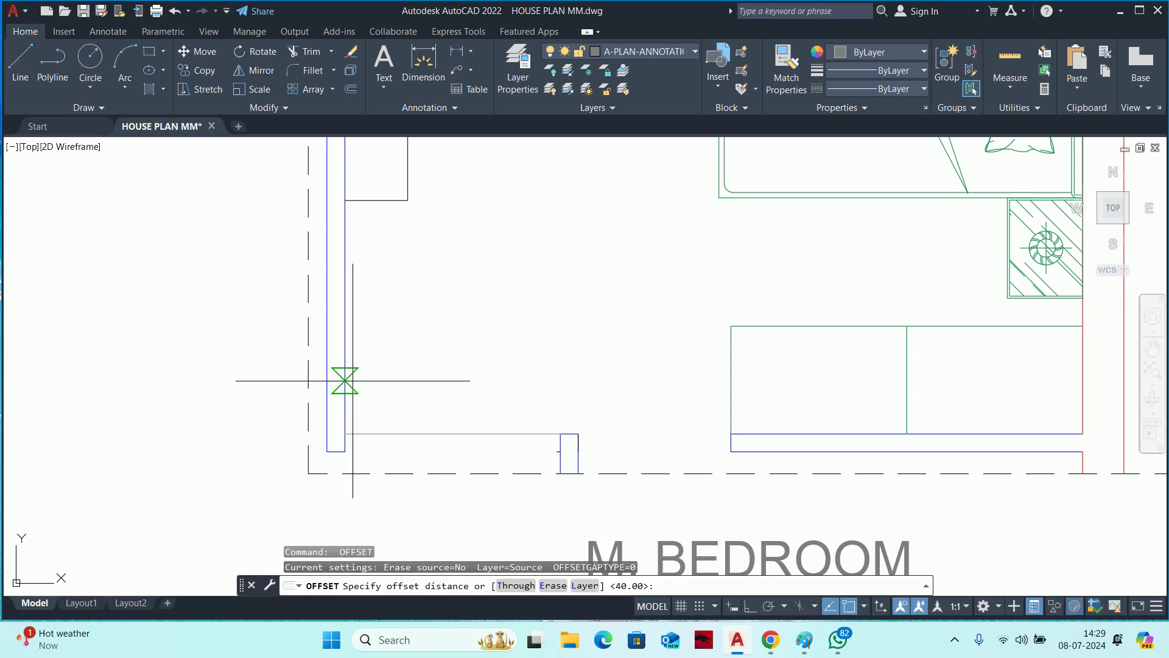
{"action": "type", "text": "4"}
{"action": "key", "text": "Return"}
{"action": "left_click", "coordinate": [345, 380]}
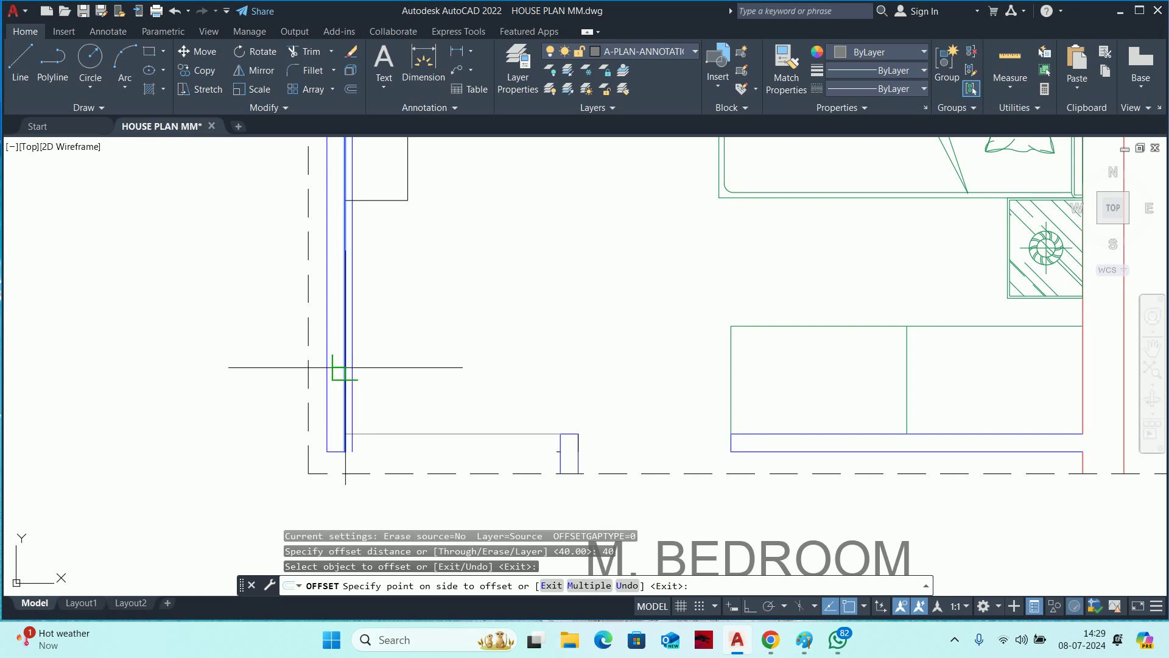
{"action": "key", "text": "Escape"}
{"action": "key", "text": "Escape"}
{"action": "key", "text": "Escape"}
{"action": "scroll", "coordinate": [366, 436], "scroll_direction": "up", "scroll_amount": 2}
{"action": "type", "text": "tr"}
{"action": "key", "text": "Return"}
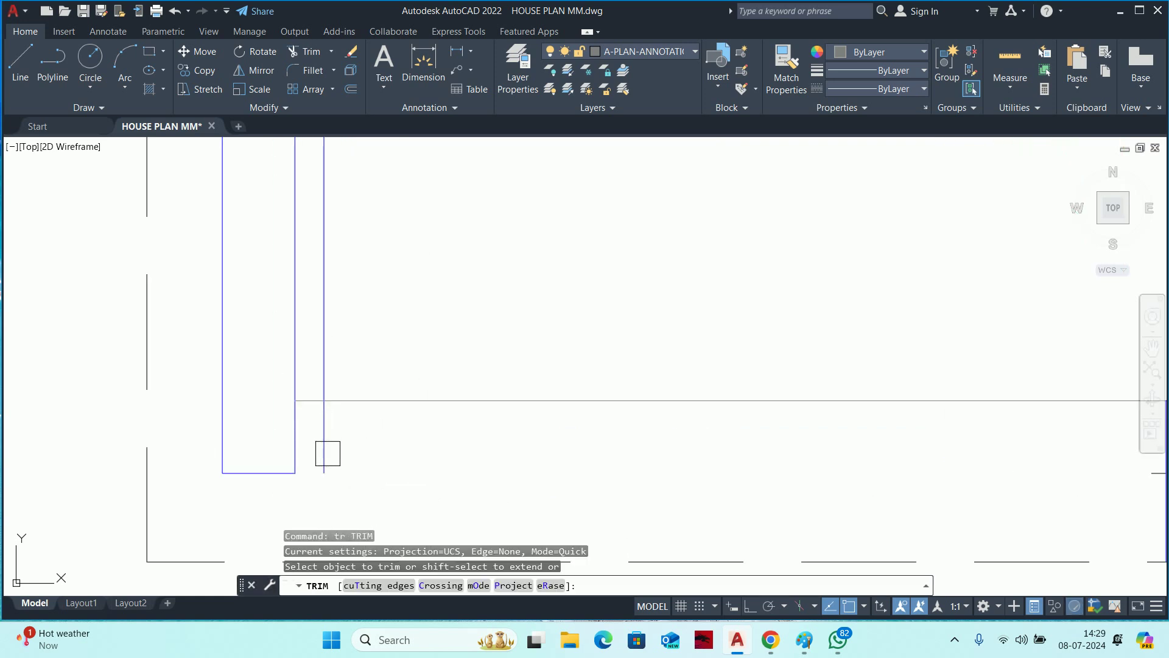
{"action": "scroll", "coordinate": [323, 438], "scroll_direction": "down", "scroll_amount": 3}
{"action": "scroll", "coordinate": [381, 409], "scroll_direction": "down", "scroll_amount": 1}
{"action": "middle_click_drag", "start_coordinate": [381, 408], "coordinate": [365, 313]}
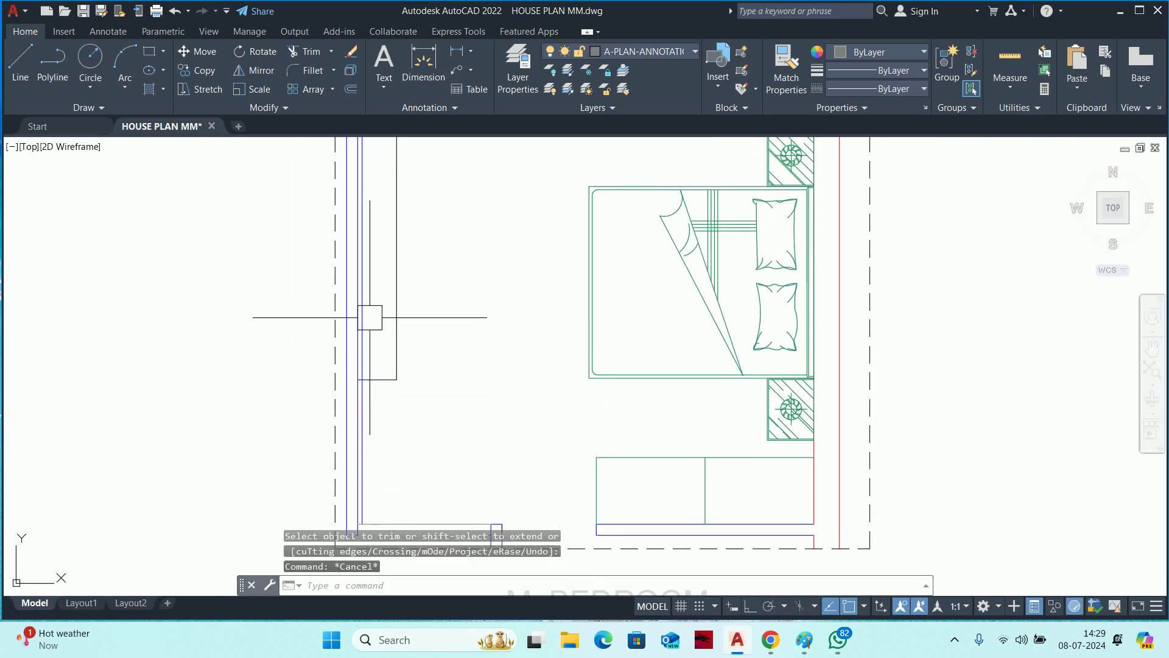
{"action": "scroll", "coordinate": [366, 313], "scroll_direction": "down", "scroll_amount": 2}
{"action": "scroll", "coordinate": [301, 355], "scroll_direction": "down", "scroll_amount": 2}
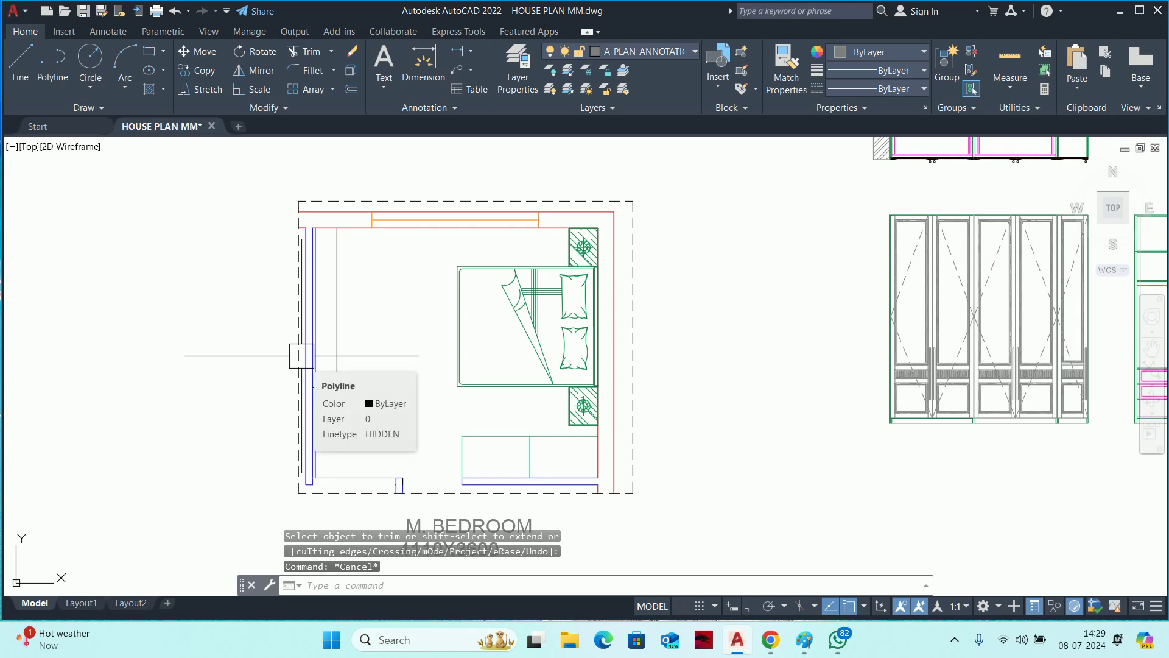
{"action": "scroll", "coordinate": [301, 355], "scroll_direction": "up", "scroll_amount": 2}
{"action": "middle_click_drag", "start_coordinate": [301, 356], "coordinate": [569, 174]}
{"action": "key", "text": "Escape"}
{"action": "key", "text": "Escape"}
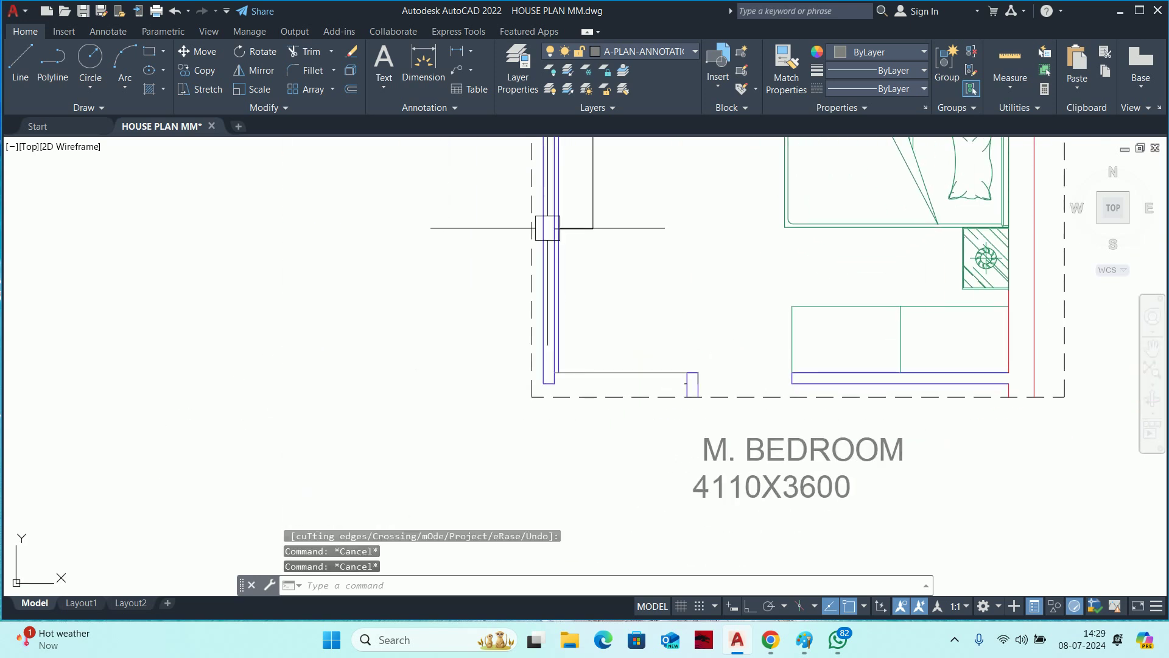
{"action": "scroll", "coordinate": [539, 279], "scroll_direction": "down", "scroll_amount": 1}
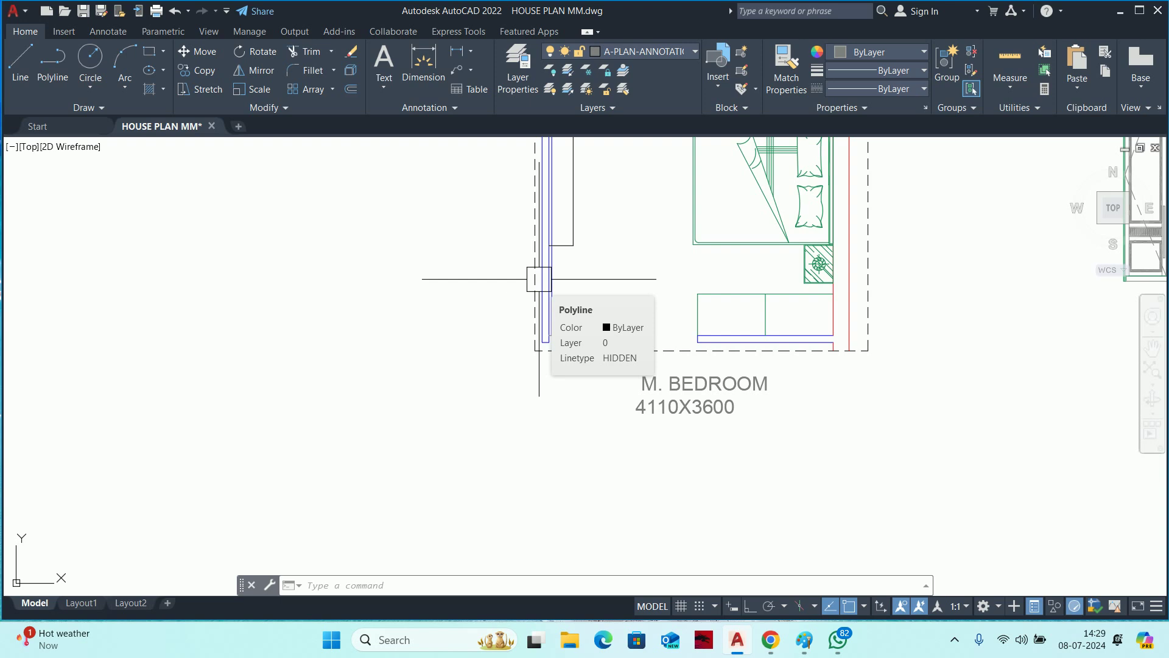
{"action": "key", "text": "Escape"}
{"action": "key", "text": "Escape"}
{"action": "key", "text": "Escape"}
Draw a 40 by 40 square using RECTANG's Dimensions option.
{"action": "type", "text": "rec"}
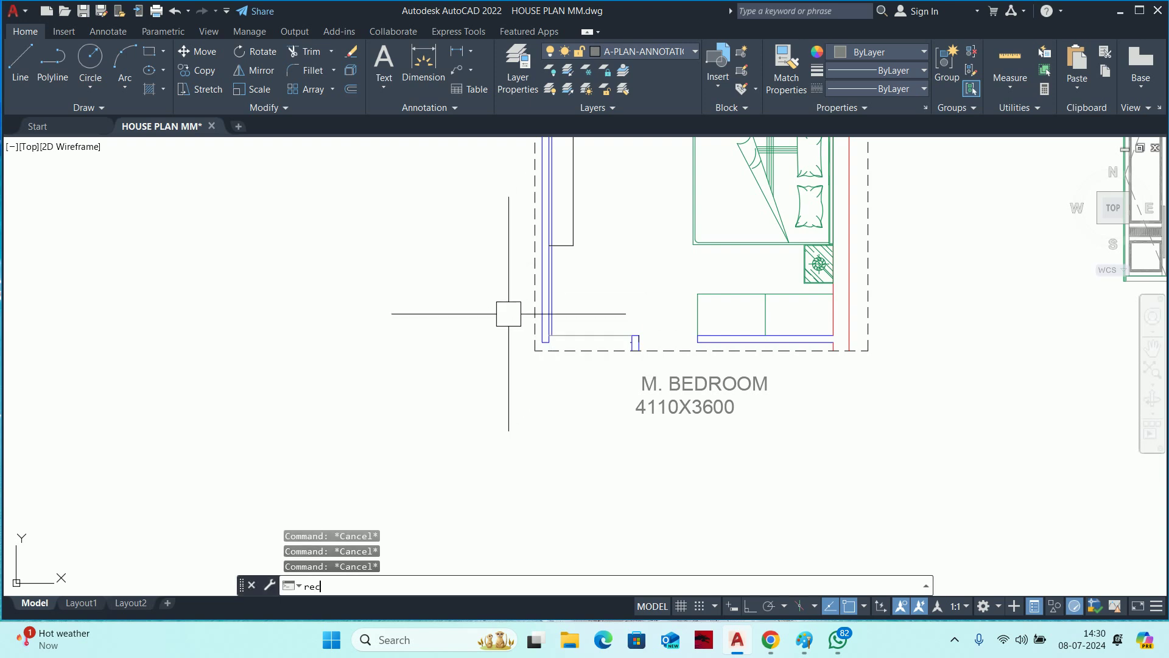
{"action": "key", "text": "Return"}
{"action": "left_click", "coordinate": [480, 312]}
{"action": "key", "text": "Return"}
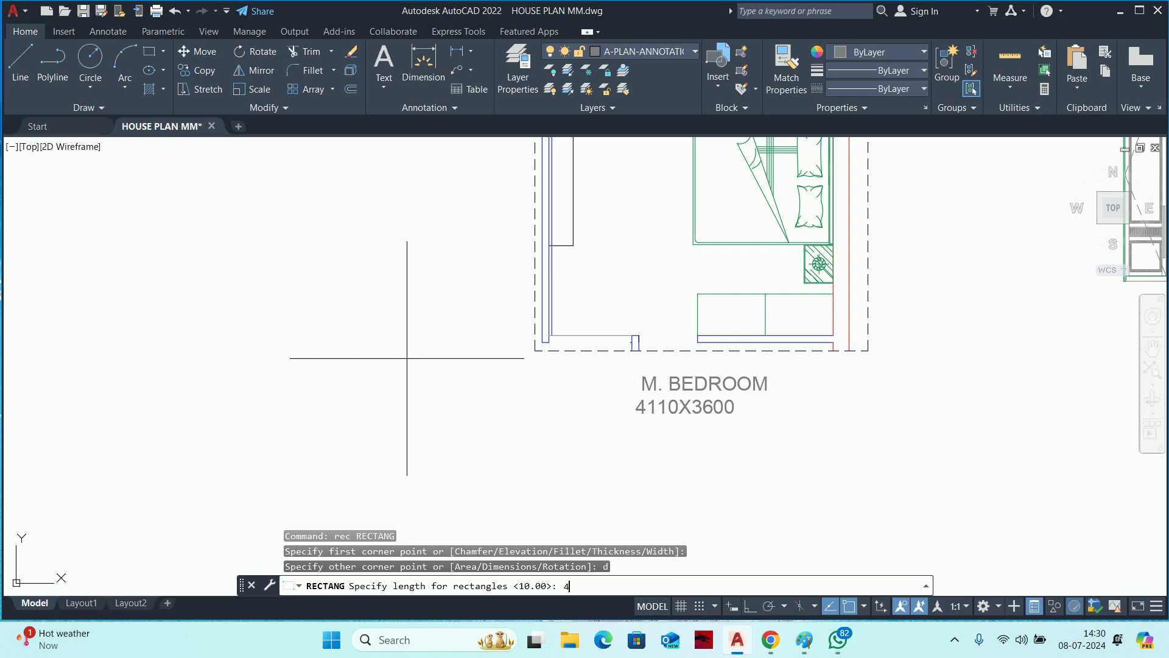
{"action": "key", "text": "Return"}
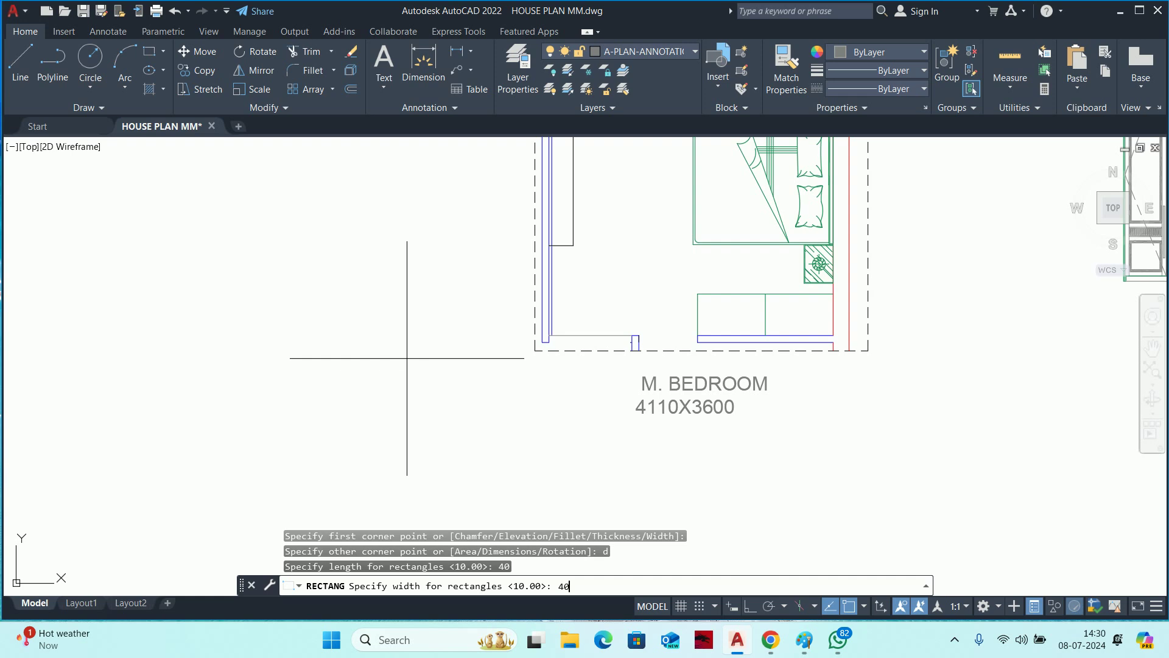
{"action": "key", "text": "Return"}
{"action": "left_click", "coordinate": [481, 311]}
{"action": "key", "text": "Escape"}
{"action": "key", "text": "Escape"}
{"action": "key", "text": "Escape"}
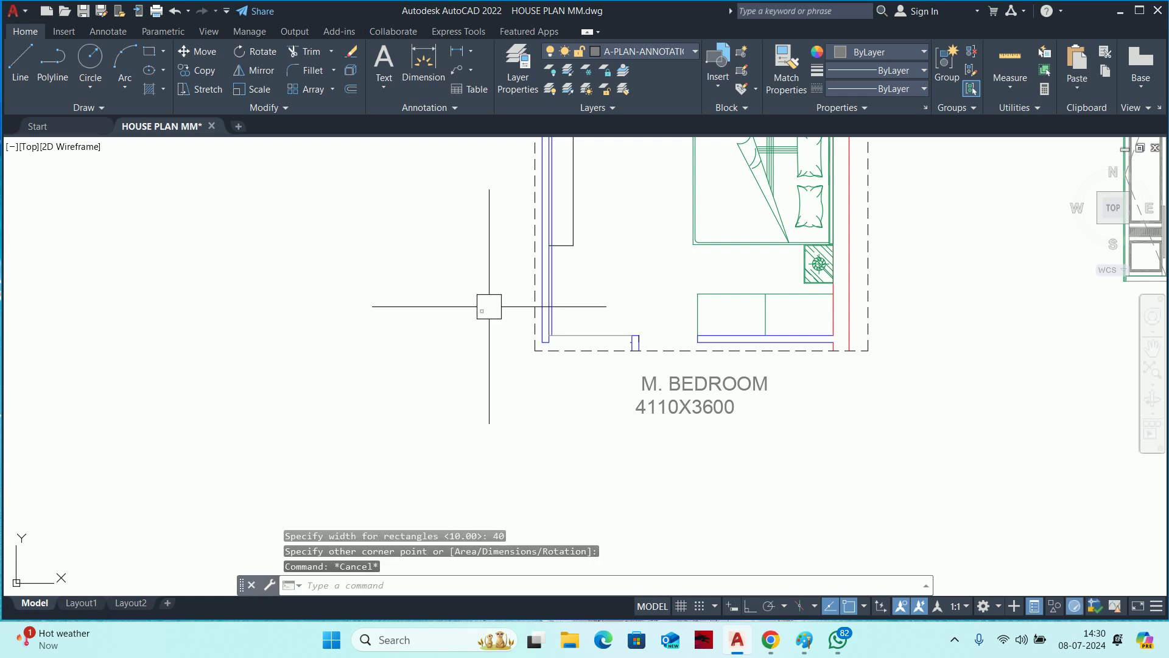
{"action": "scroll", "coordinate": [477, 311], "scroll_direction": "up", "scroll_amount": 3}
{"action": "scroll", "coordinate": [411, 326], "scroll_direction": "up", "scroll_amount": 4}
Offset the square 2 units inward to create the inner outline.
{"action": "type", "text": "o"}
{"action": "key", "text": "Return"}
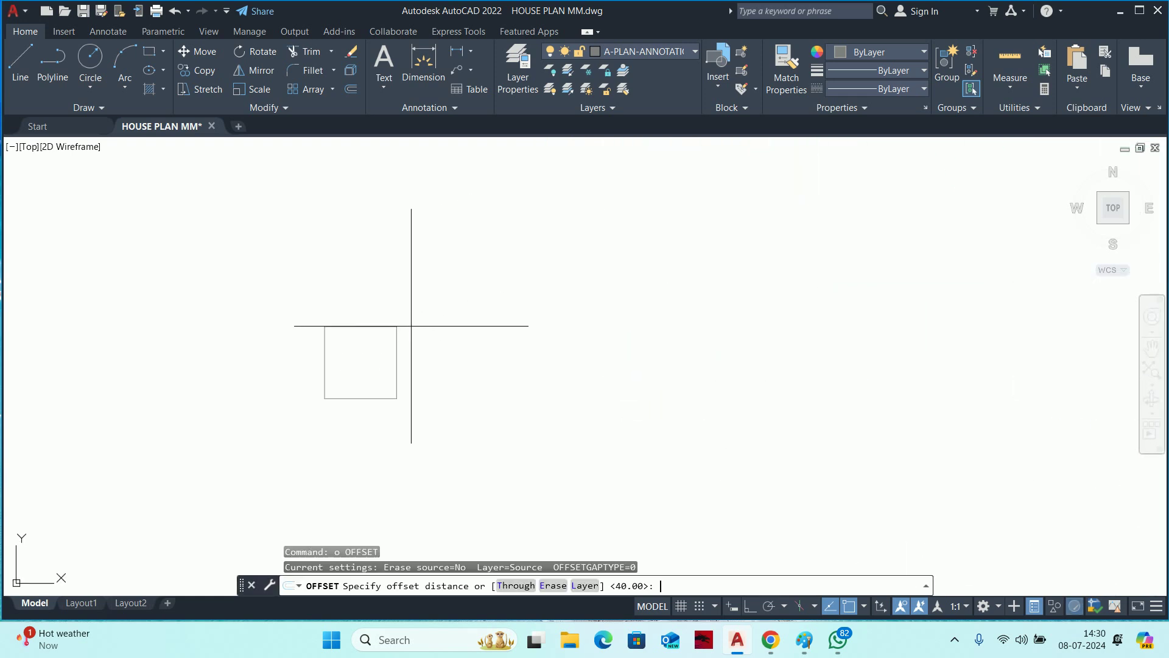
{"action": "type", "text": "2"}
{"action": "key", "text": "Return"}
{"action": "scroll", "coordinate": [336, 363], "scroll_direction": "up", "scroll_amount": 2}
{"action": "scroll", "coordinate": [336, 364], "scroll_direction": "up", "scroll_amount": 2}
{"action": "left_click", "coordinate": [381, 268]}
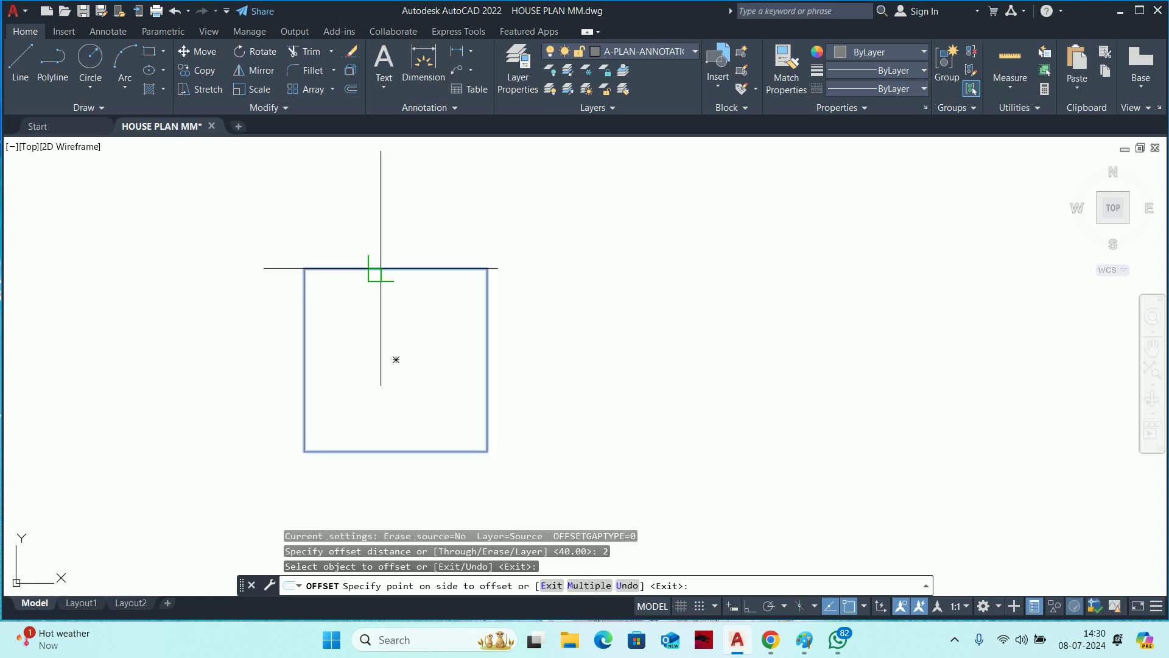
{"action": "left_click", "coordinate": [358, 318]}
{"action": "key", "text": "Return"}
{"action": "scroll", "coordinate": [366, 323], "scroll_direction": "down", "scroll_amount": 5}
{"action": "middle_click_drag", "start_coordinate": [370, 321], "coordinate": [762, 309]}
{"action": "scroll", "coordinate": [757, 305], "scroll_direction": "up", "scroll_amount": 5}
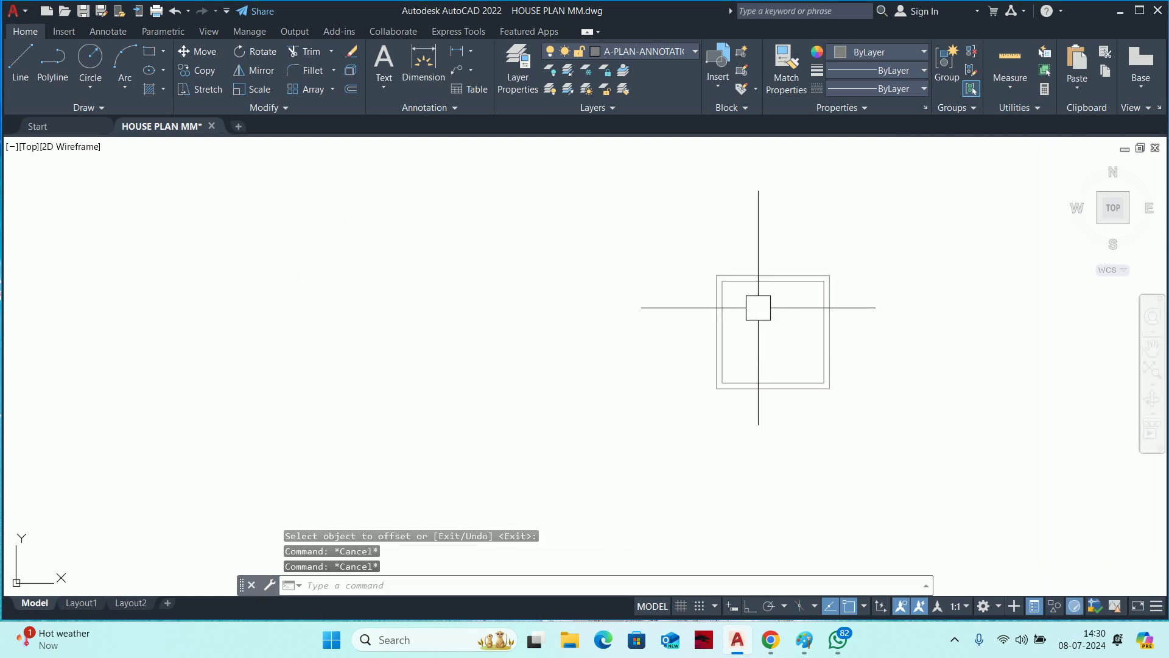
Stretch both outlines' right sides leftward with Ortho into a thin channel profile.
{"action": "type", "text": "s"}
{"action": "key", "text": "Return"}
{"action": "left_click", "coordinate": [906, 414]}
{"action": "left_click", "coordinate": [812, 219]}
{"action": "key", "text": "Return"}
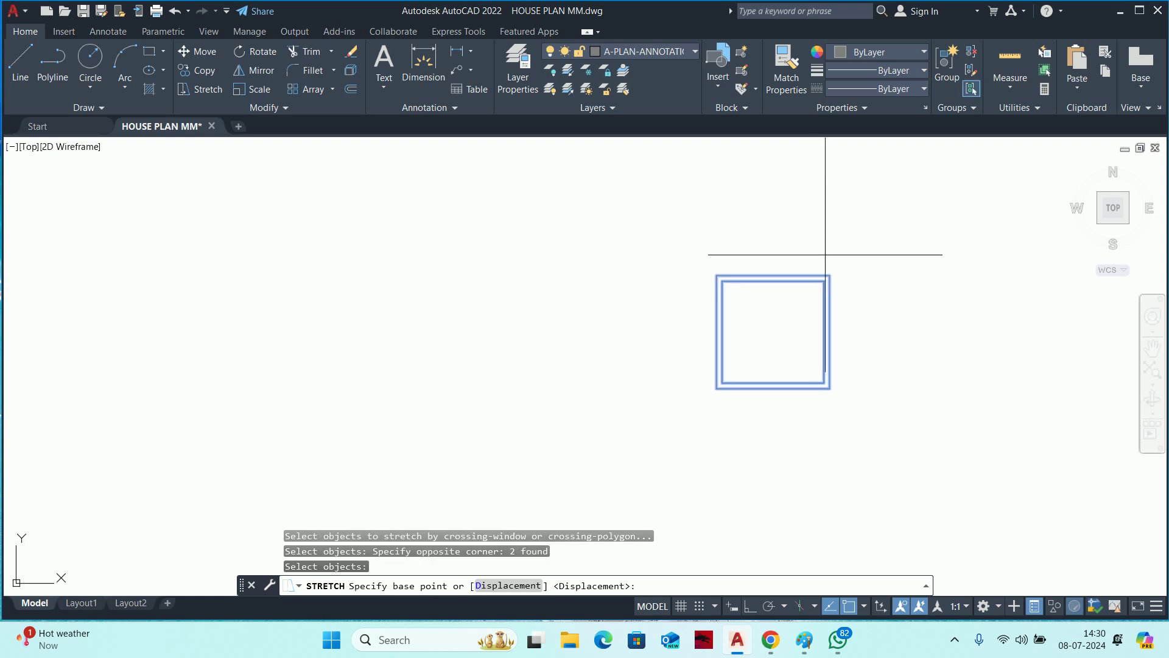
{"action": "left_click", "coordinate": [839, 229]}
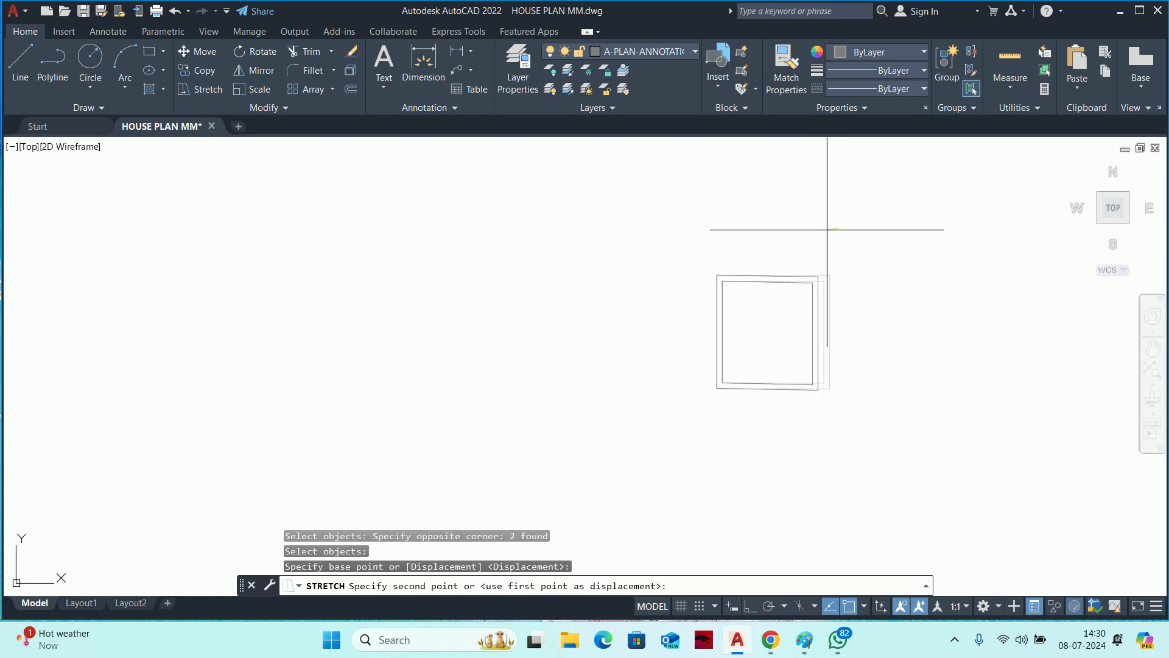
{"action": "left_click", "coordinate": [750, 606]}
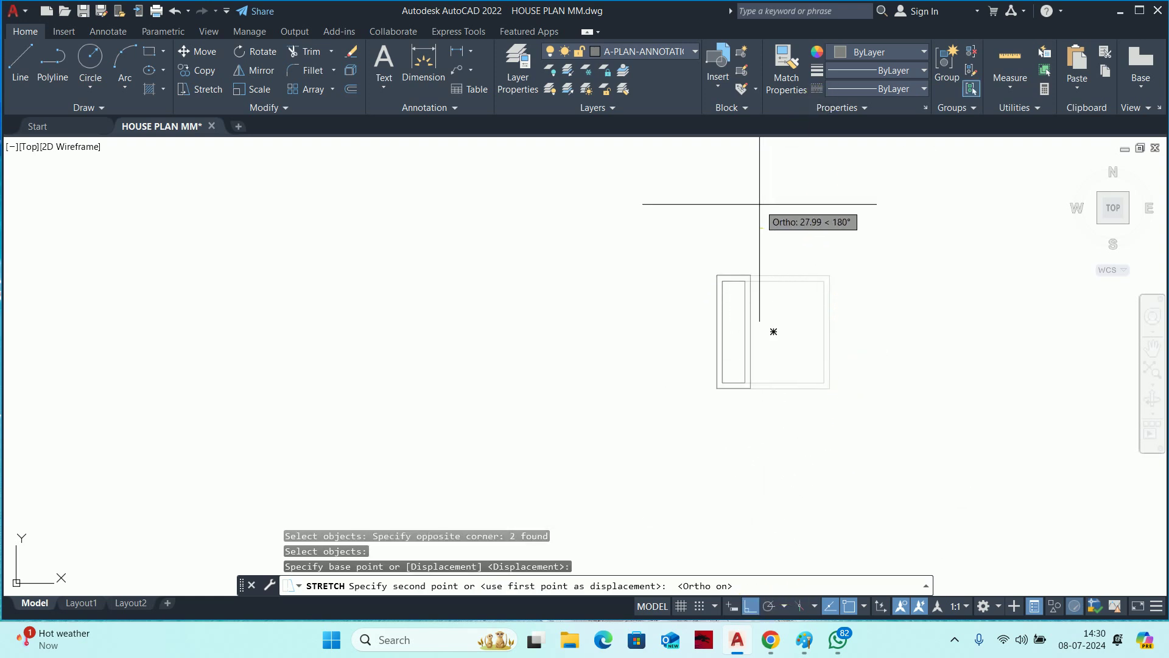
{"action": "type", "text": "20"}
{"action": "key", "text": "Return"}
{"action": "key", "text": "Escape"}
{"action": "key", "text": "Escape"}
{"action": "scroll", "coordinate": [765, 339], "scroll_direction": "down", "scroll_amount": 2}
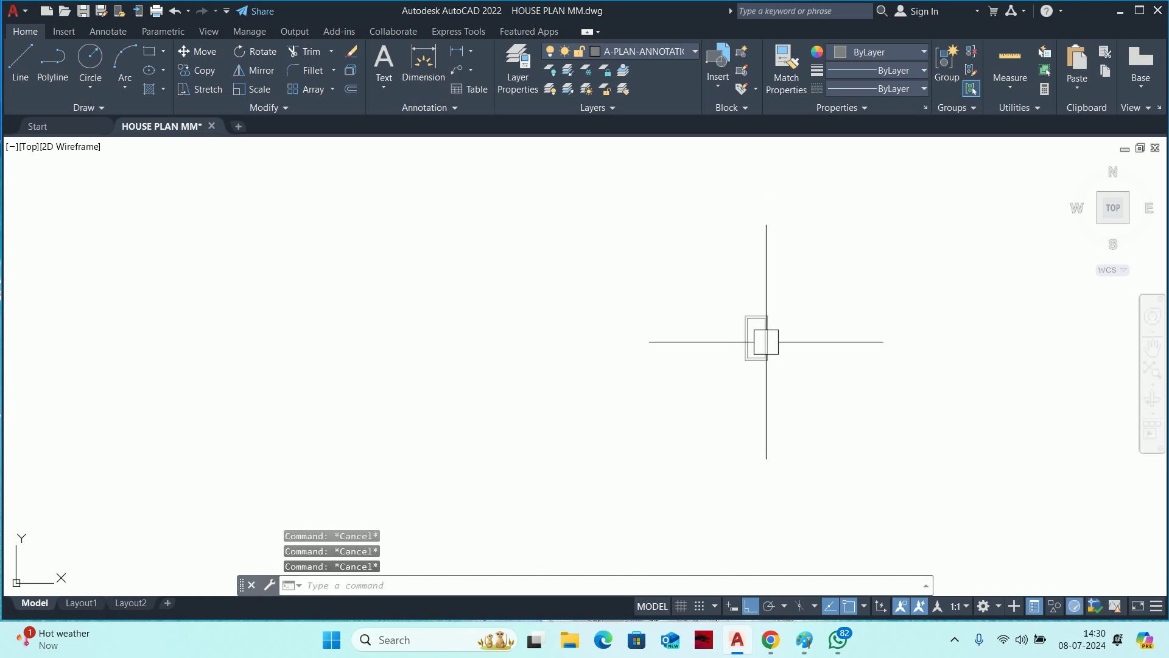
{"action": "middle_click_drag", "start_coordinate": [762, 339], "coordinate": [546, 321]}
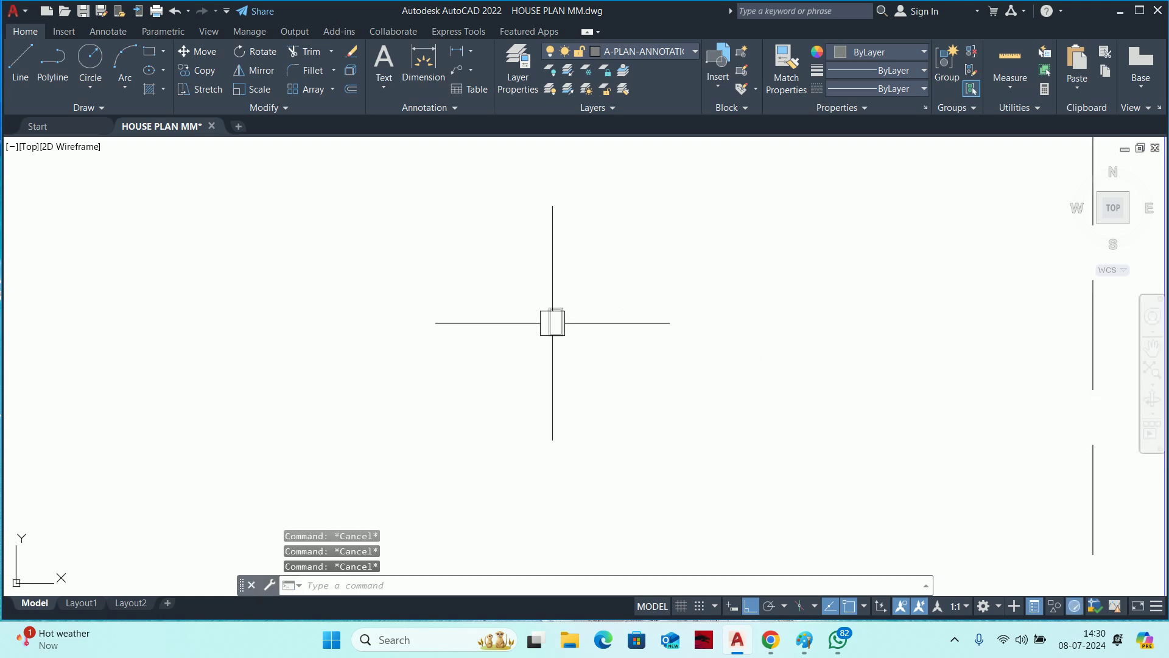
Add layer a-id-aluminium channel with colour 170 and make it current.
{"action": "type", "text": "la"}
{"action": "key", "text": "Return"}
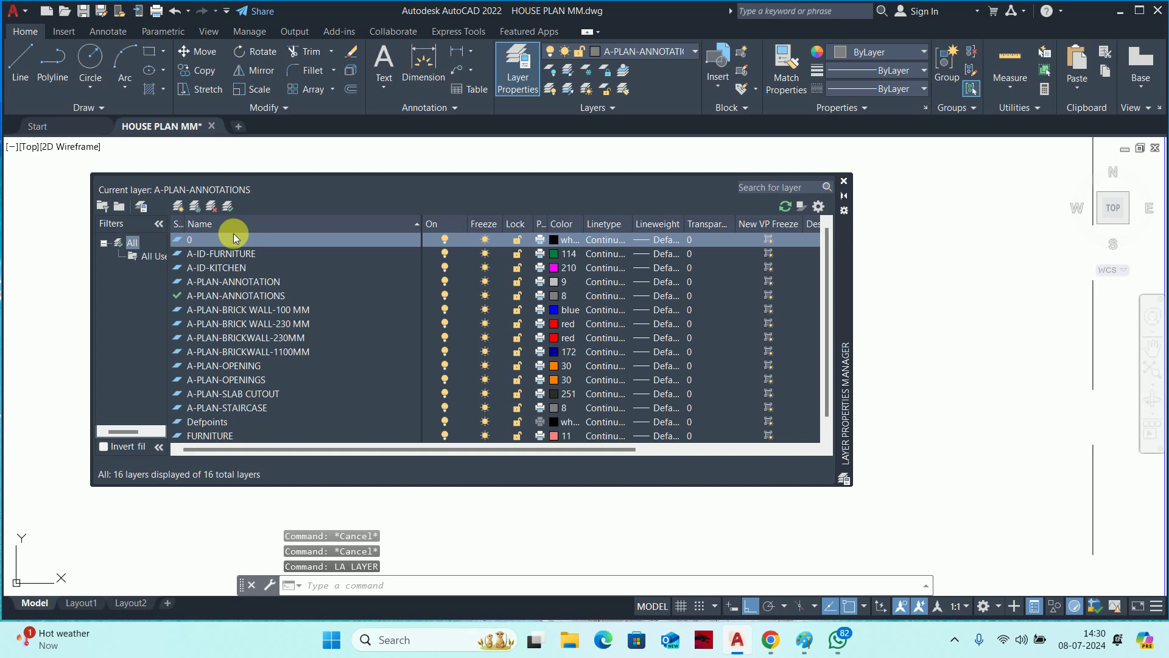
{"action": "left_click", "coordinate": [180, 207]}
{"action": "type", "text": "a-i"}
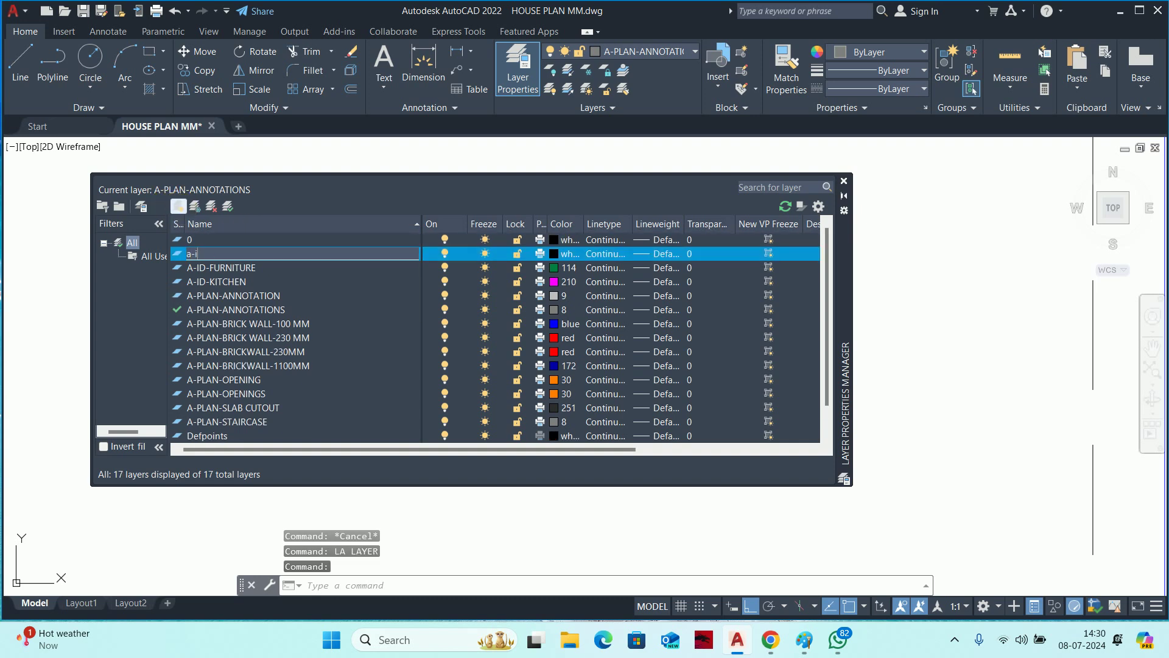
{"action": "type", "text": "d-al"}
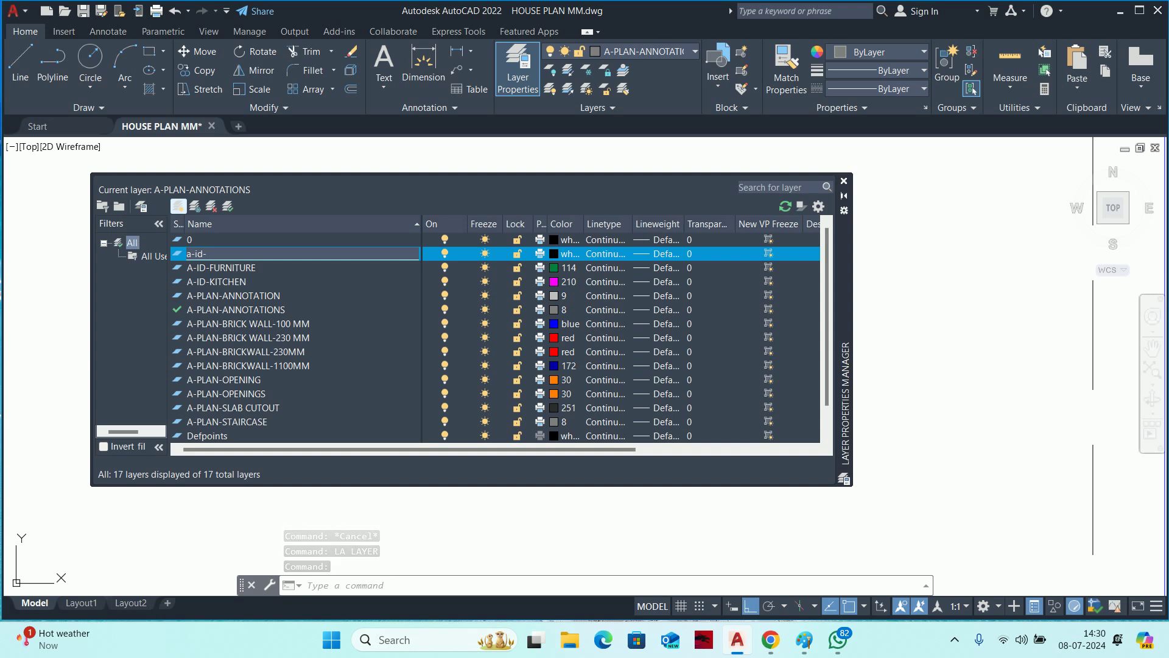
{"action": "type", "text": "uminium frame"}
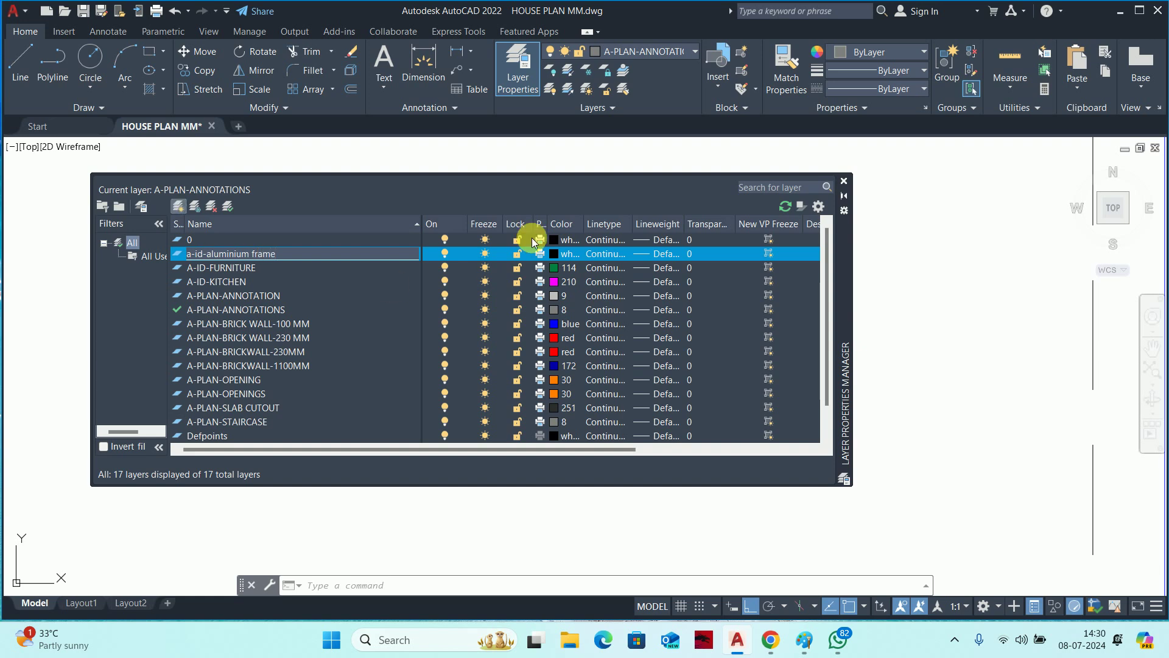
{"action": "key", "text": "BackSpace"}
{"action": "key", "text": "BackSpace"}
{"action": "key", "text": "BackSpace"}
{"action": "key", "text": "BackSpace"}
{"action": "key", "text": "BackSpace"}
{"action": "type", "text": "cha"}
{"action": "left_click", "coordinate": [550, 254]}
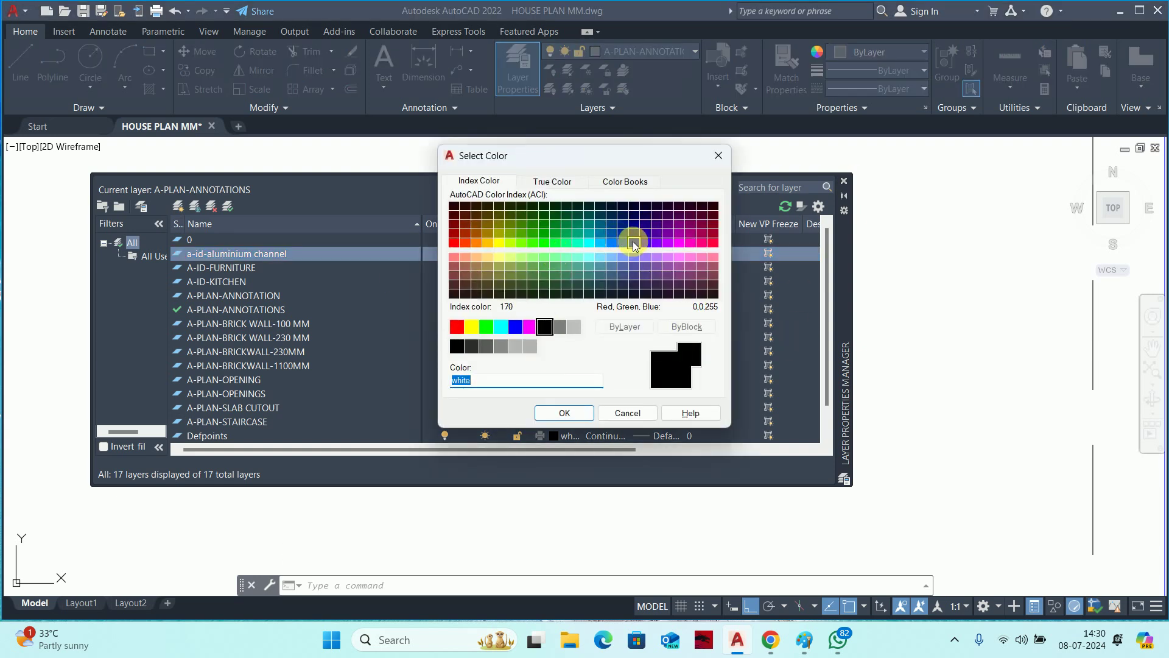
{"action": "left_click", "coordinate": [633, 243]}
{"action": "left_click", "coordinate": [565, 413]}
{"action": "double_click", "coordinate": [203, 255]}
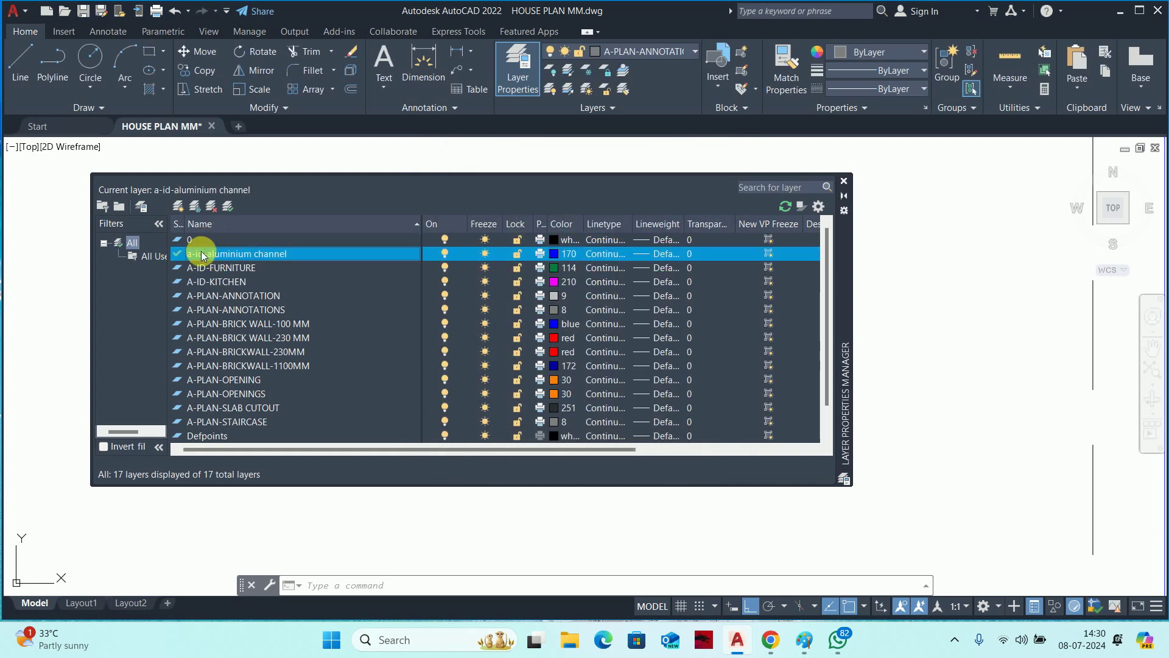
{"action": "left_click", "coordinate": [844, 181]}
Bring the bedroom plan into view and reopen the layer list with LA.
{"action": "middle_click_drag", "start_coordinate": [826, 188], "coordinate": [119, 421]}
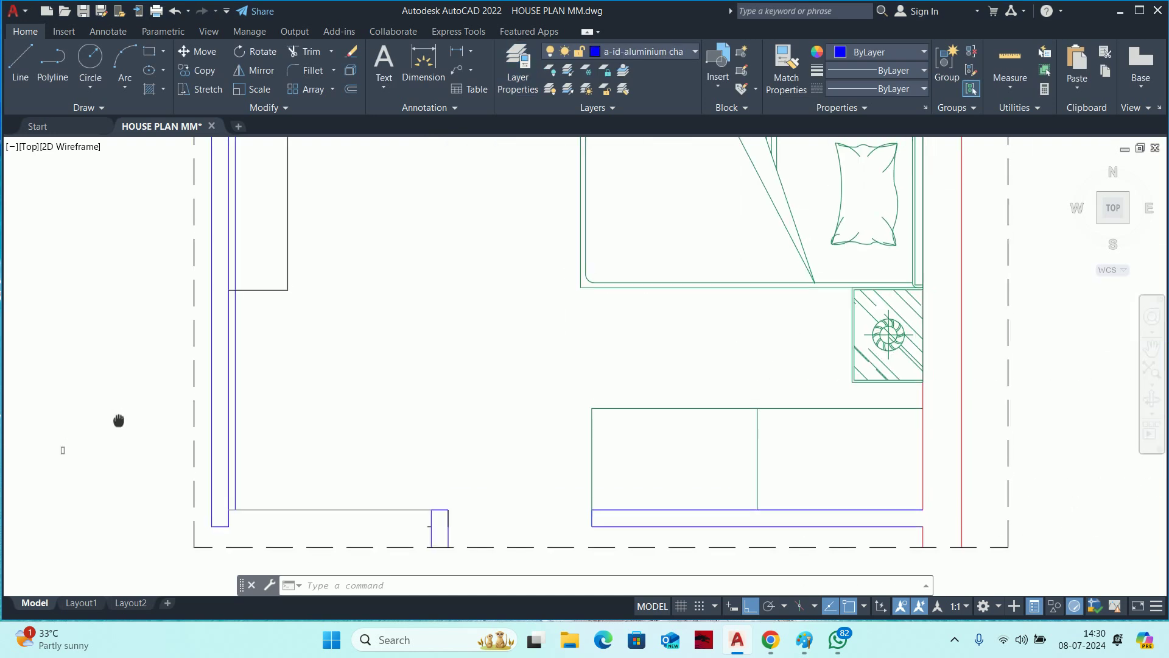
{"action": "scroll", "coordinate": [240, 487], "scroll_direction": "up", "scroll_amount": 1}
{"action": "scroll", "coordinate": [256, 475], "scroll_direction": "up", "scroll_amount": 1}
{"action": "scroll", "coordinate": [340, 454], "scroll_direction": "up", "scroll_amount": 1}
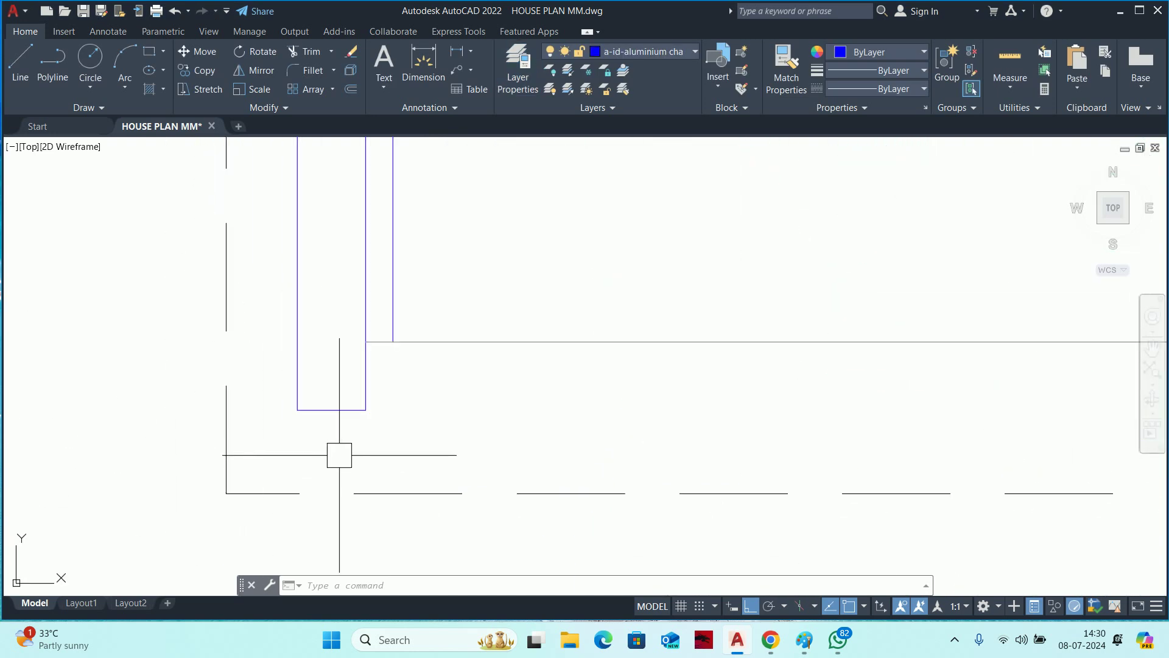
{"action": "left_click", "coordinate": [372, 438]}
{"action": "left_click", "coordinate": [302, 410]}
{"action": "left_click", "coordinate": [347, 436]}
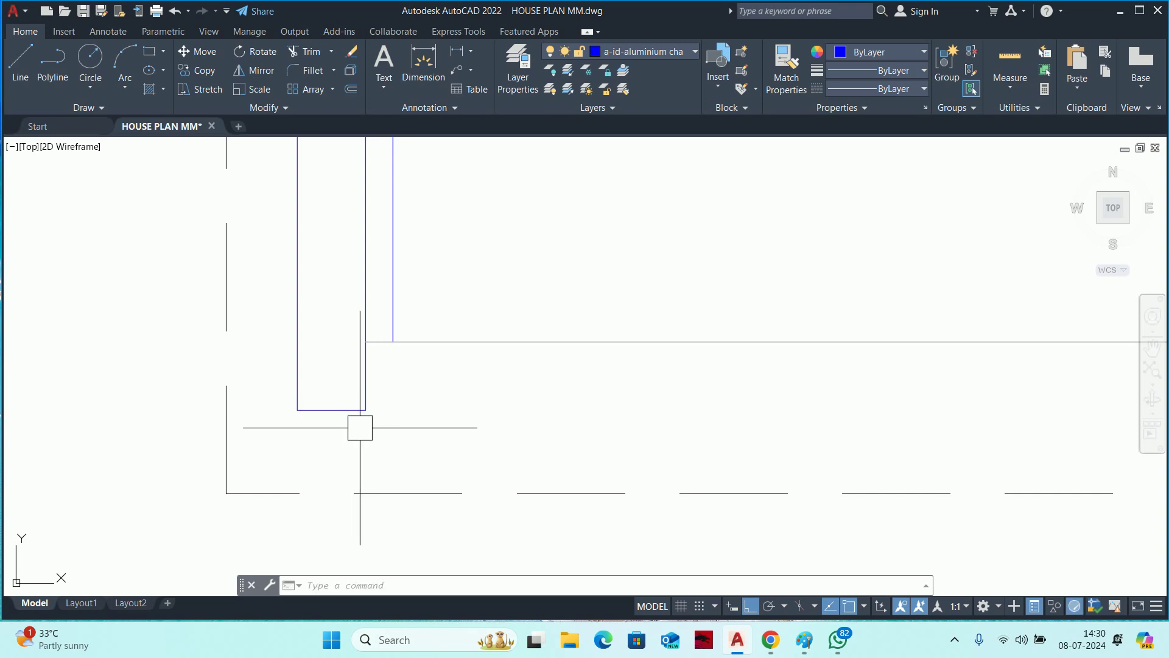
{"action": "type", "text": "la"}
{"action": "key", "text": "Return"}
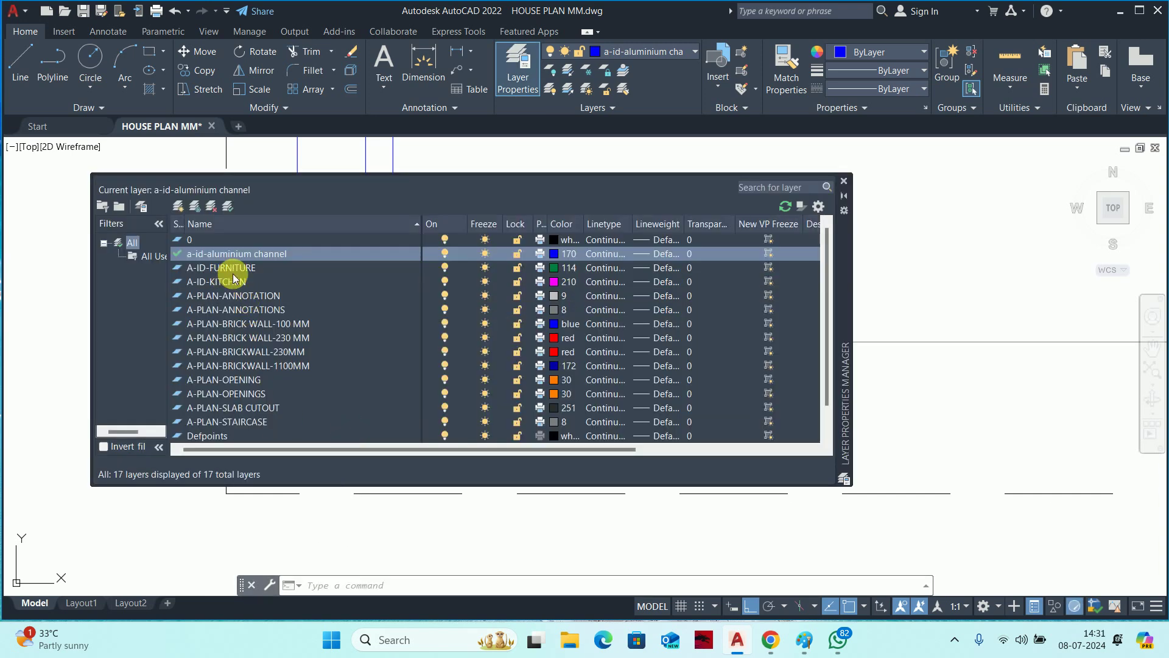
Set the BRICK WALL-100 MM and BRICKWALL-1100MM layers to grey colour 8.
{"action": "left_click", "coordinate": [296, 325]}
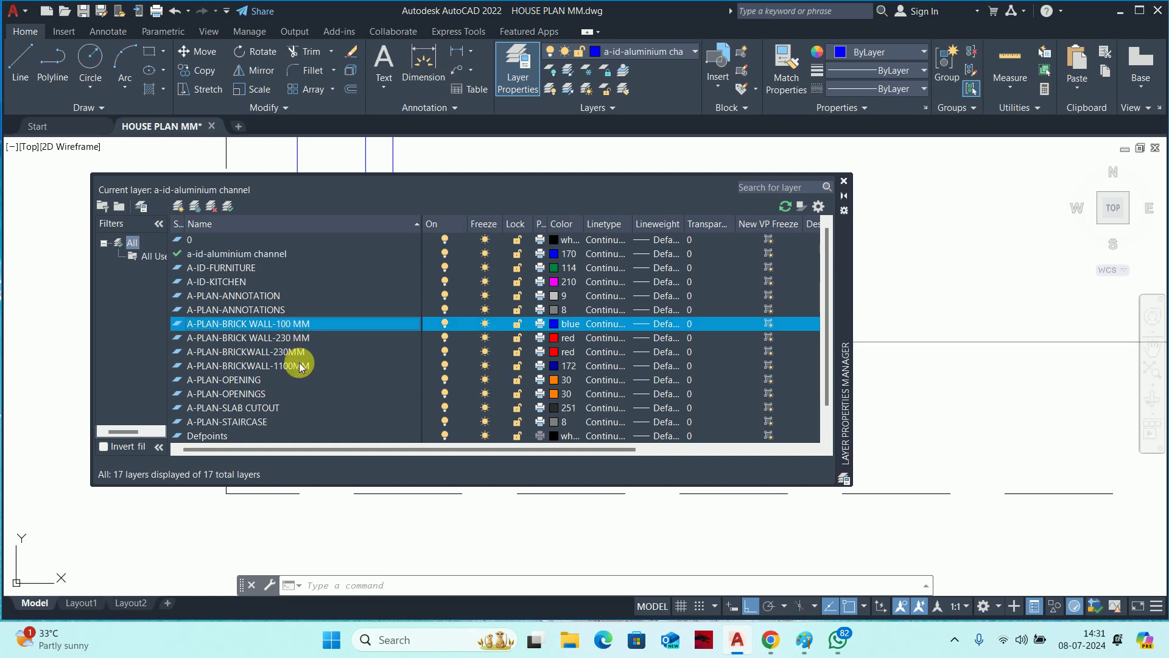
{"action": "left_click", "coordinate": [550, 330]}
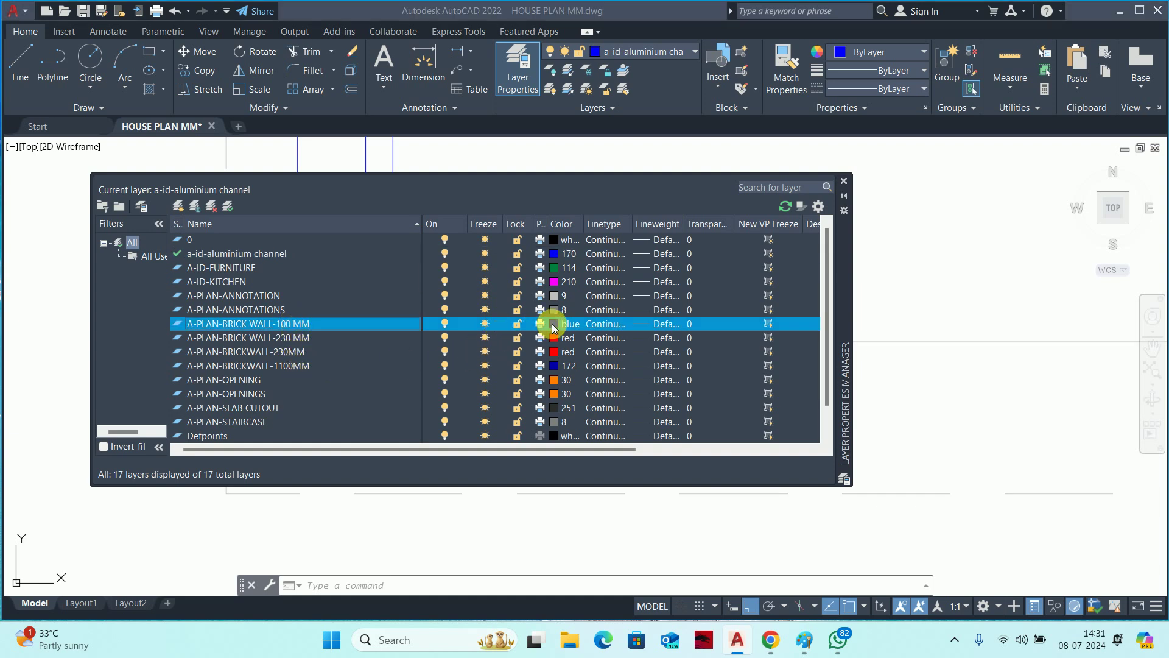
{"action": "left_click", "coordinate": [561, 329]}
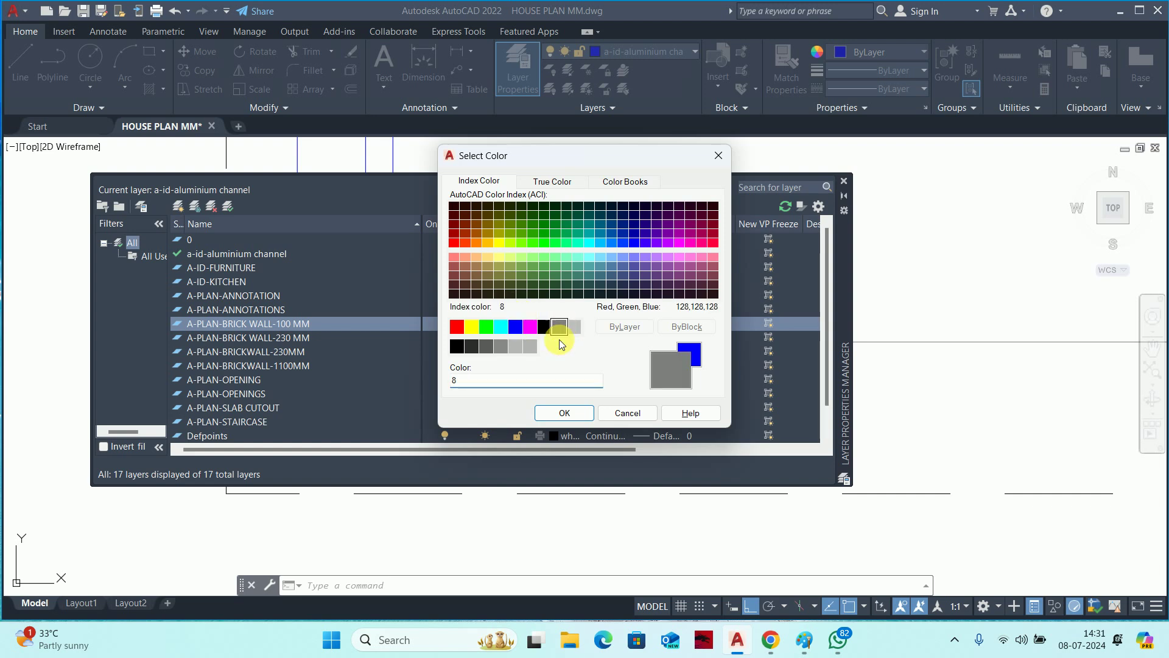
{"action": "left_click", "coordinate": [565, 413]}
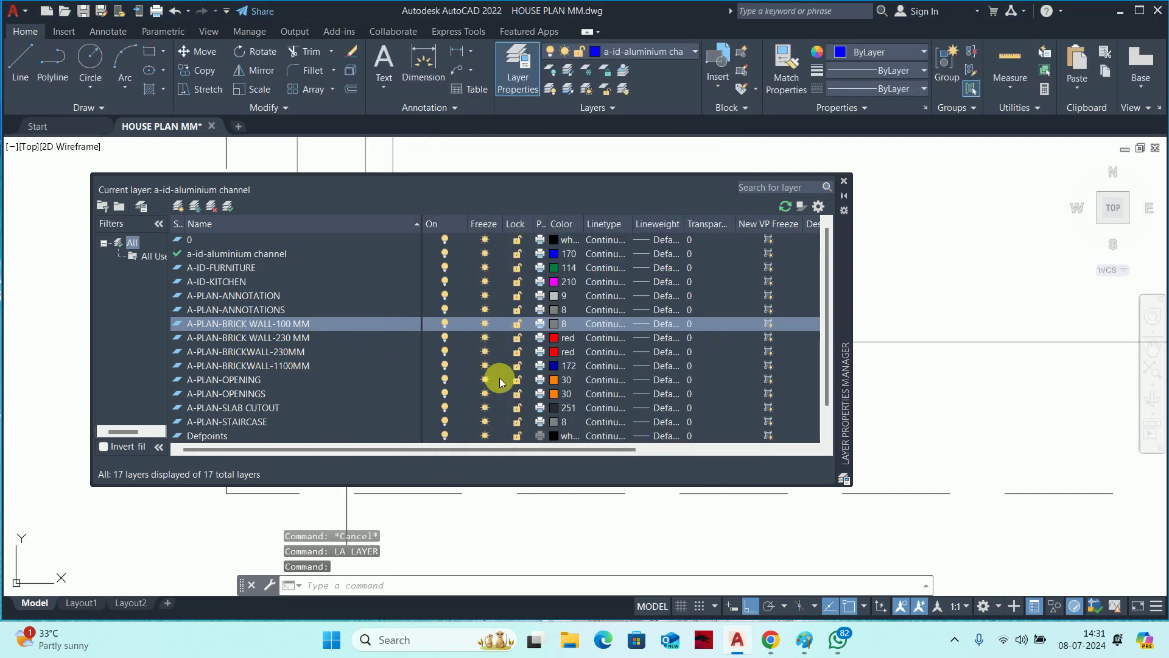
{"action": "left_click", "coordinate": [553, 366]}
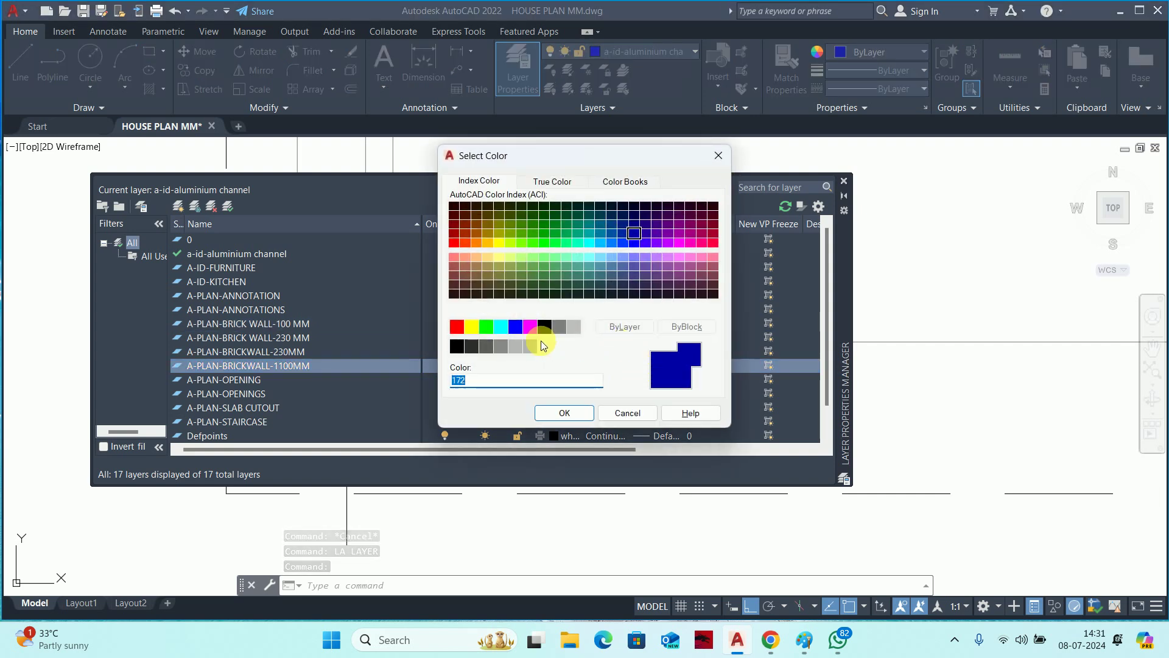
{"action": "left_click", "coordinate": [559, 326]}
{"action": "left_click", "coordinate": [565, 416]}
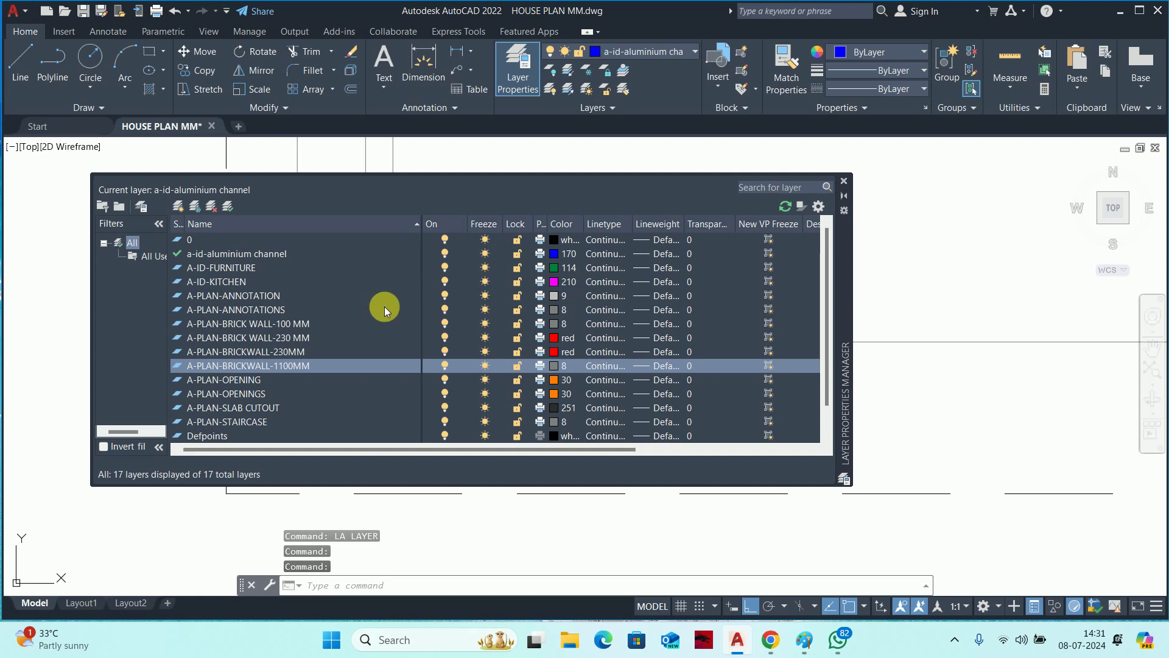
Set both 230 mm brick wall layers to colour 8 and close the layer manager.
{"action": "left_click", "coordinate": [280, 337]}
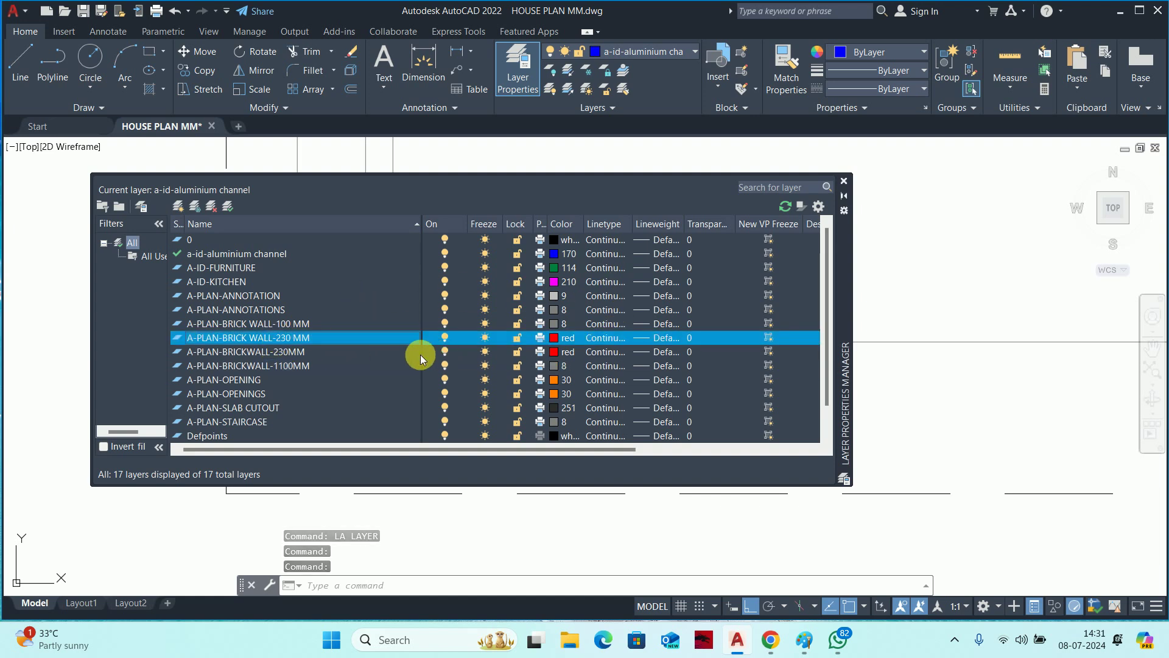
{"action": "left_click", "coordinate": [286, 352], "text": "shift"}
{"action": "left_click", "coordinate": [554, 338]}
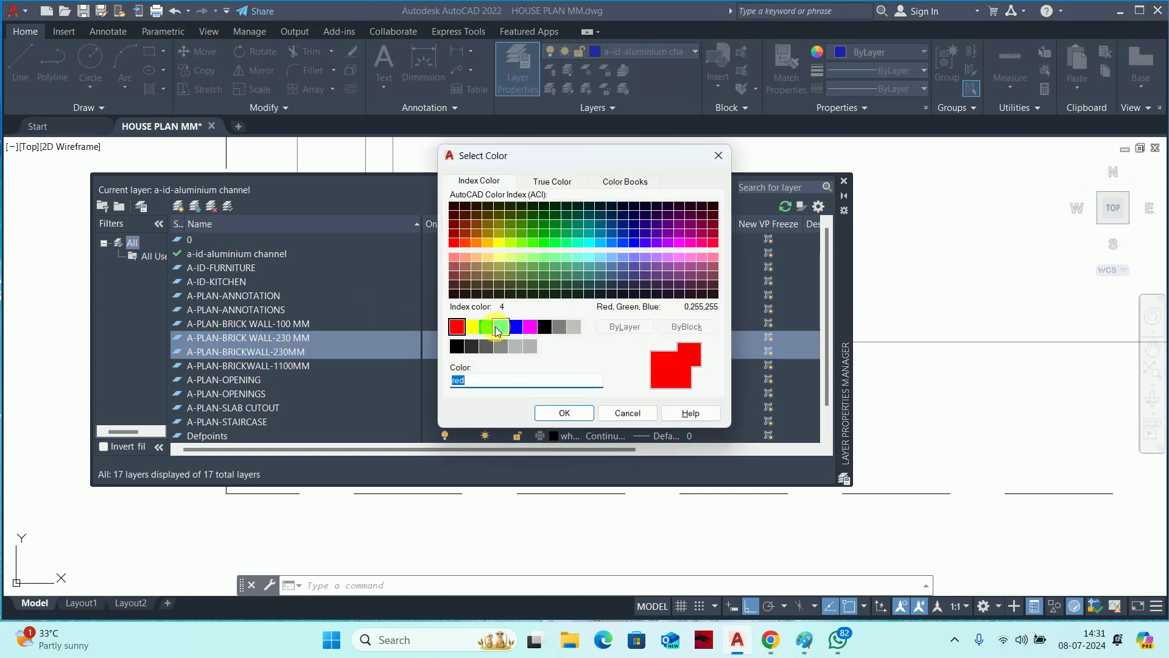
{"action": "left_click", "coordinate": [557, 332]}
{"action": "left_click", "coordinate": [572, 418]}
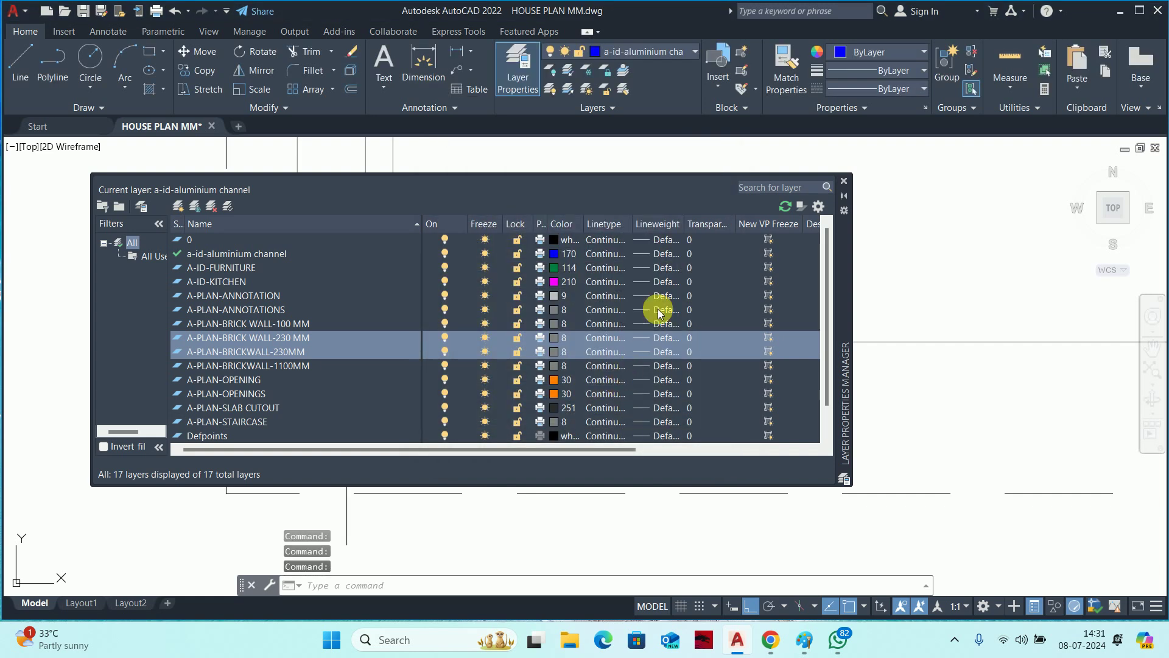
{"action": "left_click", "coordinate": [844, 182]}
{"action": "key", "text": "Escape"}
{"action": "key", "text": "Escape"}
Zoom around the channel rectangles, cancelling the stray move, line and block commands.
{"action": "scroll", "coordinate": [513, 358], "scroll_direction": "down", "scroll_amount": 5}
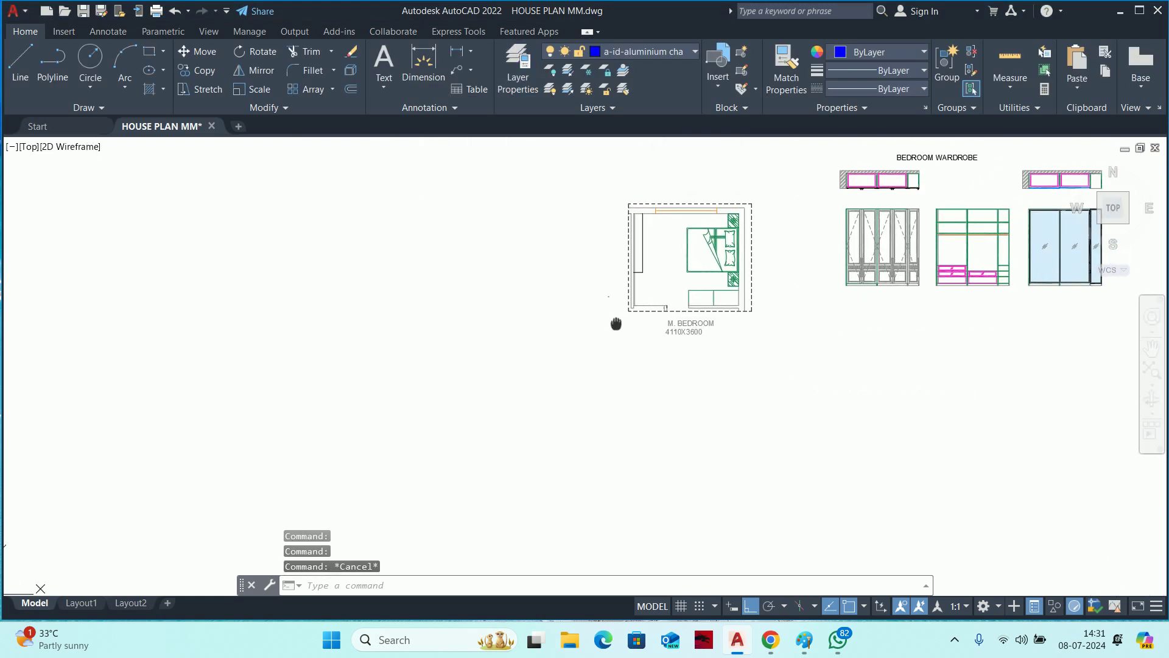
{"action": "key", "text": "Escape"}
{"action": "scroll", "coordinate": [525, 317], "scroll_direction": "up", "scroll_amount": 6}
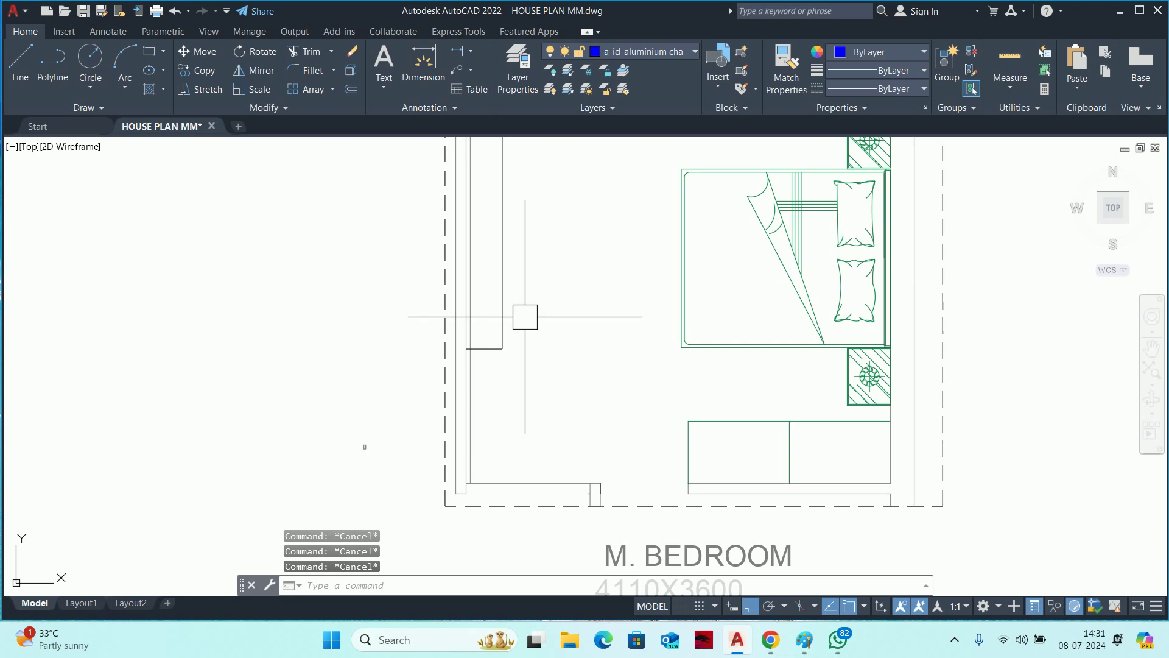
{"action": "scroll", "coordinate": [459, 412], "scroll_direction": "up", "scroll_amount": 3}
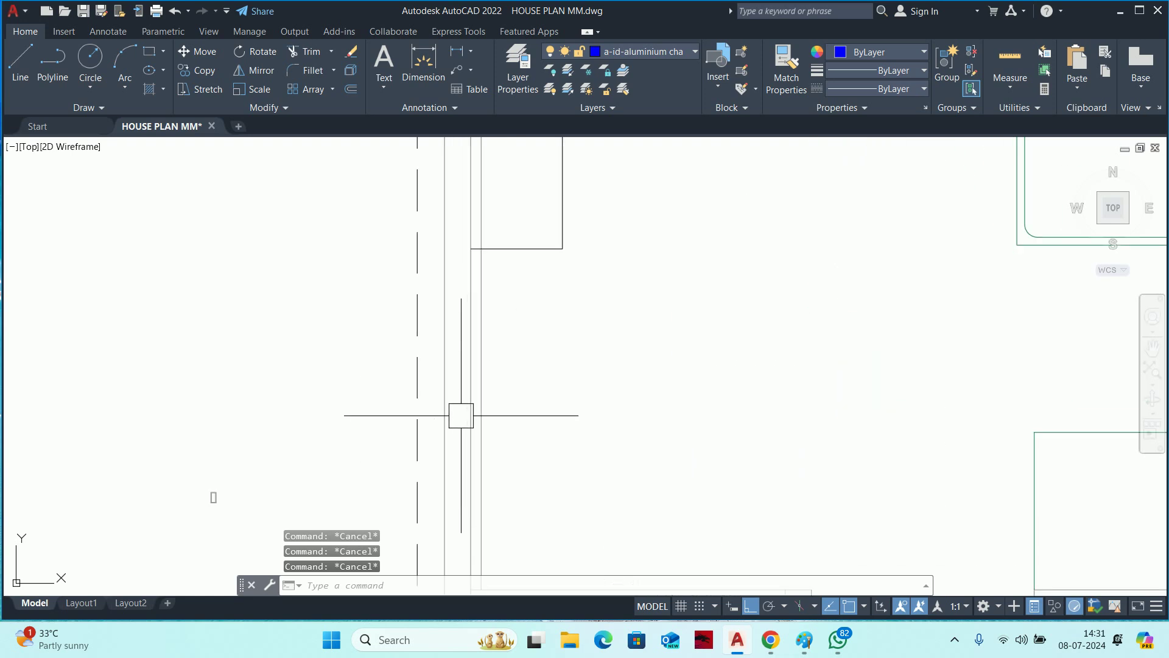
{"action": "scroll", "coordinate": [467, 396], "scroll_direction": "down", "scroll_amount": 3}
{"action": "scroll", "coordinate": [464, 380], "scroll_direction": "up", "scroll_amount": 3}
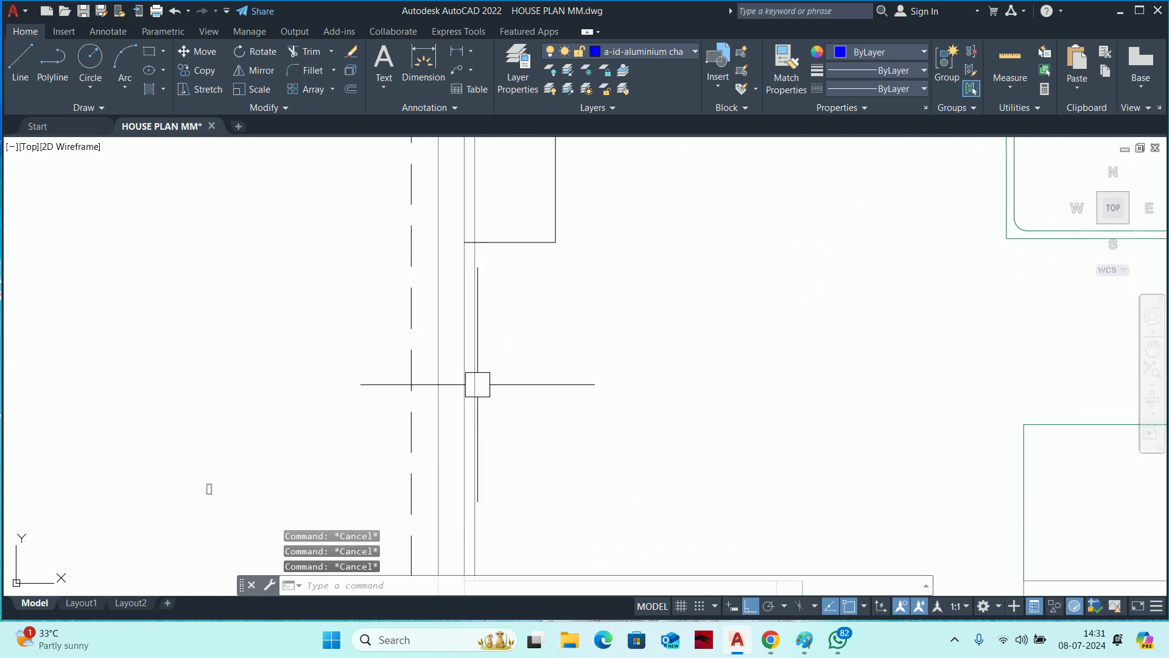
{"action": "scroll", "coordinate": [389, 404], "scroll_direction": "up", "scroll_amount": 3}
{"action": "scroll", "coordinate": [389, 404], "scroll_direction": "up", "scroll_amount": 2}
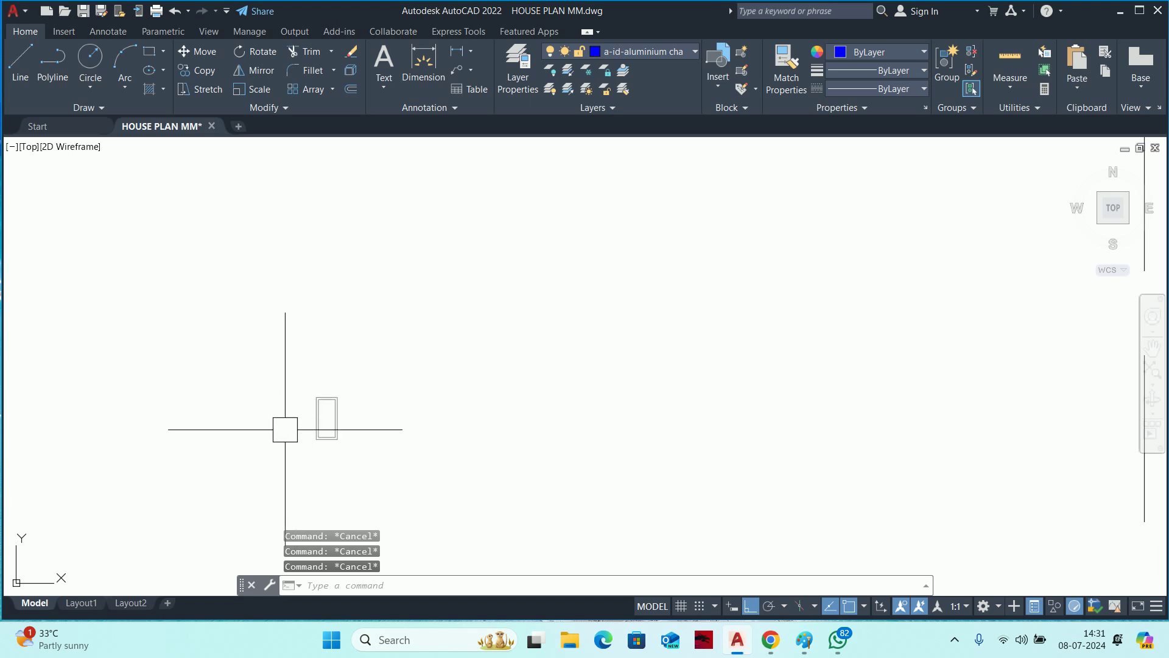
{"action": "type", "text": "m"}
{"action": "key", "text": "Escape"}
{"action": "type", "text": "l"}
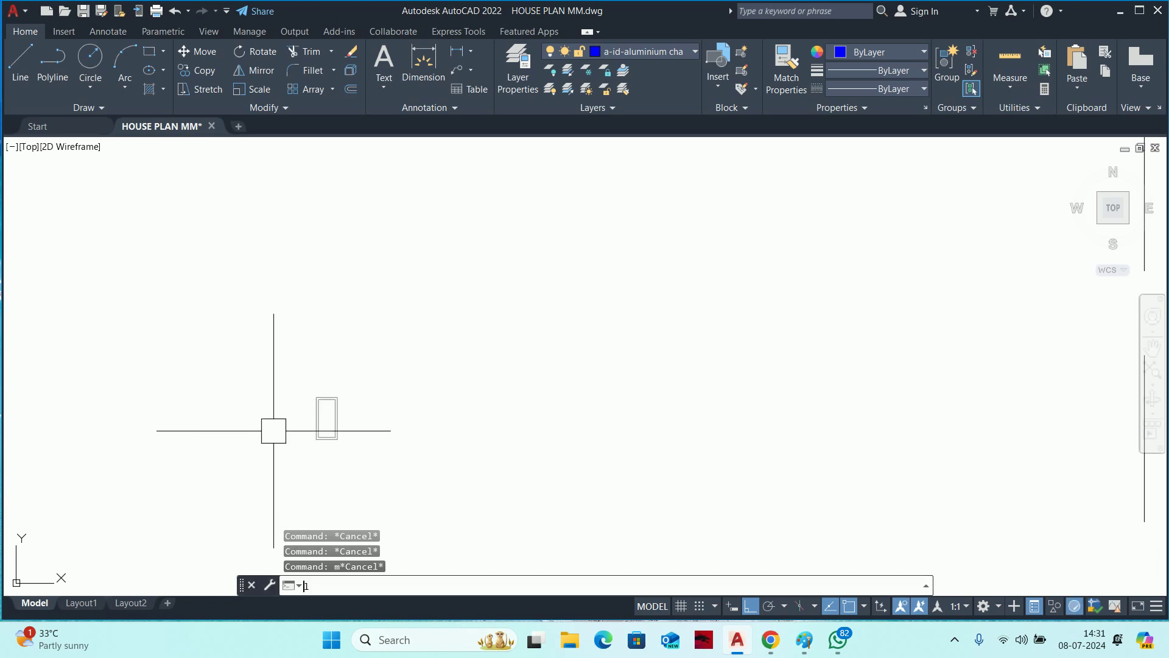
{"action": "key", "text": "Return"}
{"action": "scroll", "coordinate": [332, 420], "scroll_direction": "up", "scroll_amount": 1}
{"action": "scroll", "coordinate": [341, 366], "scroll_direction": "up", "scroll_amount": 1}
{"action": "scroll", "coordinate": [339, 359], "scroll_direction": "up", "scroll_amount": 1}
{"action": "key", "text": "Escape"}
{"action": "key", "text": "Escape"}
{"action": "key", "text": "Escape"}
{"action": "scroll", "coordinate": [366, 359], "scroll_direction": "down", "scroll_amount": 2}
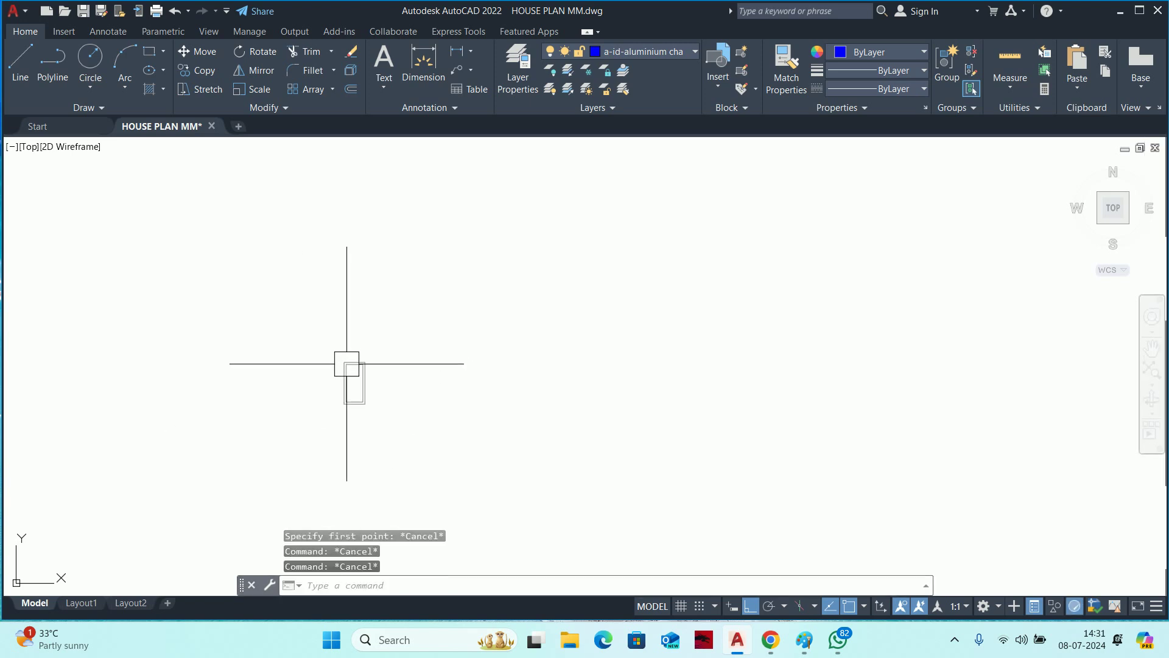
{"action": "type", "text": "b"}
{"action": "key", "text": "Return"}
{"action": "key", "text": "Escape"}
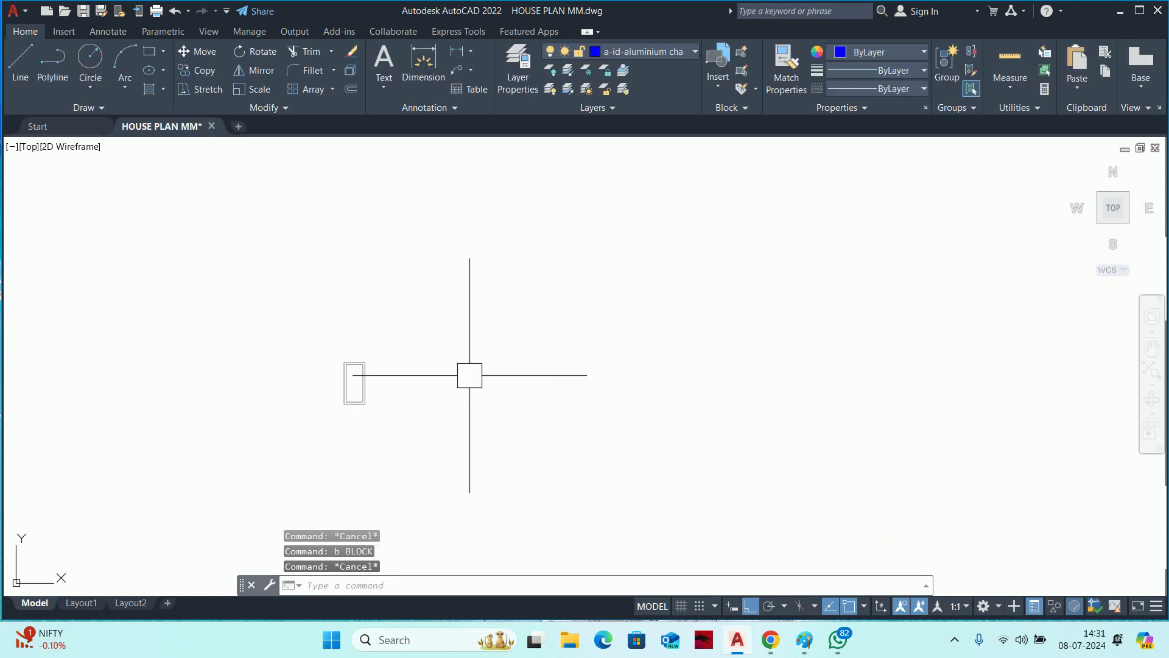
{"action": "left_click", "coordinate": [293, 300]}
Move both channel rectangles onto the a-id-aluminium channel layer and recentre the view on them.
{"action": "left_click", "coordinate": [380, 421]}
{"action": "left_click", "coordinate": [729, 481]}
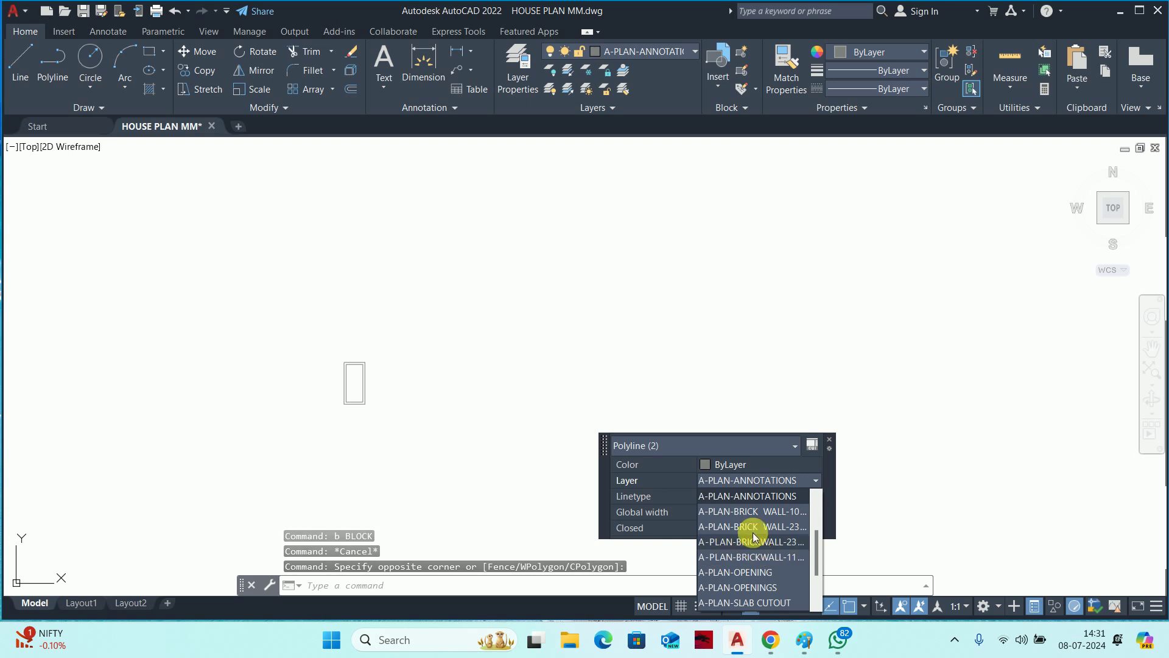
{"action": "scroll", "coordinate": [755, 548], "scroll_direction": "up", "scroll_amount": 1}
{"action": "scroll", "coordinate": [743, 502], "scroll_direction": "up", "scroll_amount": 1}
{"action": "left_click", "coordinate": [742, 511]}
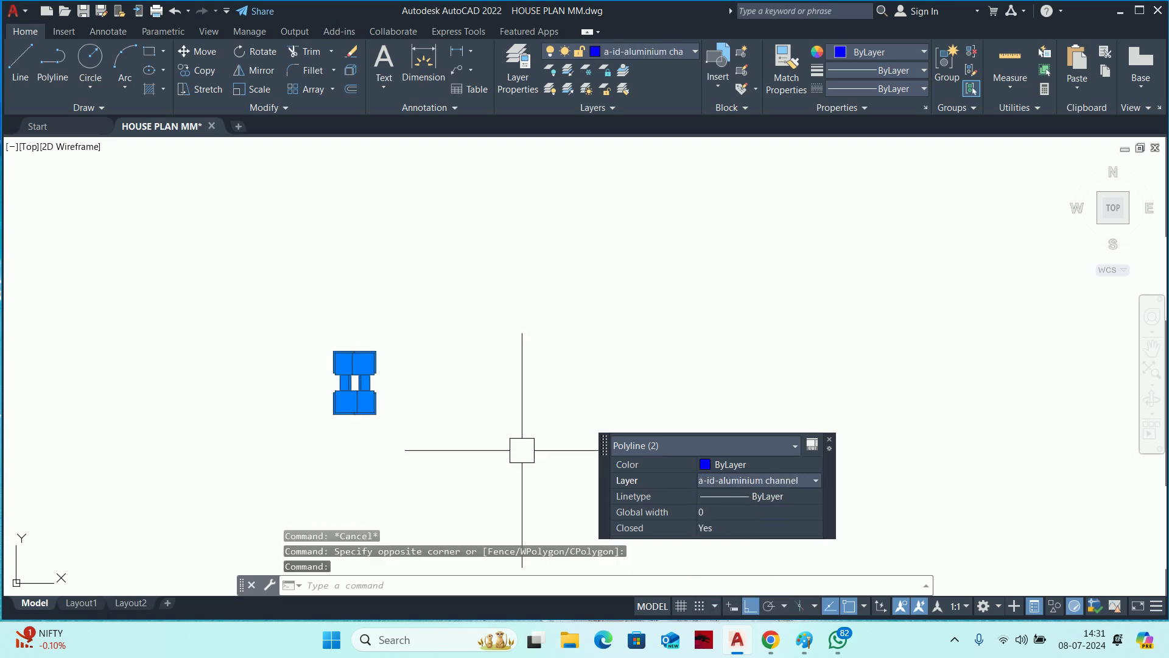
{"action": "key", "text": "Escape"}
{"action": "key", "text": "Escape"}
{"action": "scroll", "coordinate": [368, 412], "scroll_direction": "up", "scroll_amount": 3}
{"action": "middle_click_drag", "start_coordinate": [368, 412], "coordinate": [609, 468]}
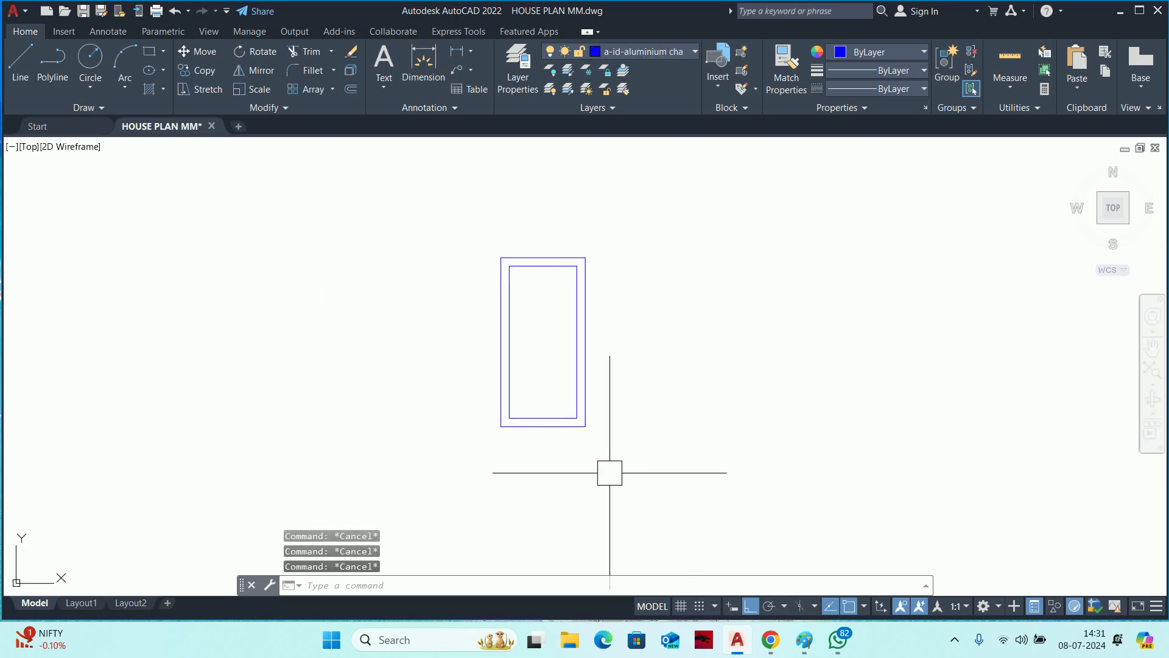
Define a block named 'aluminium channel' from both rectangles, with a base point on the outline.
{"action": "type", "text": "b"}
{"action": "key", "text": "Return"}
{"action": "type", "text": "alumini"}
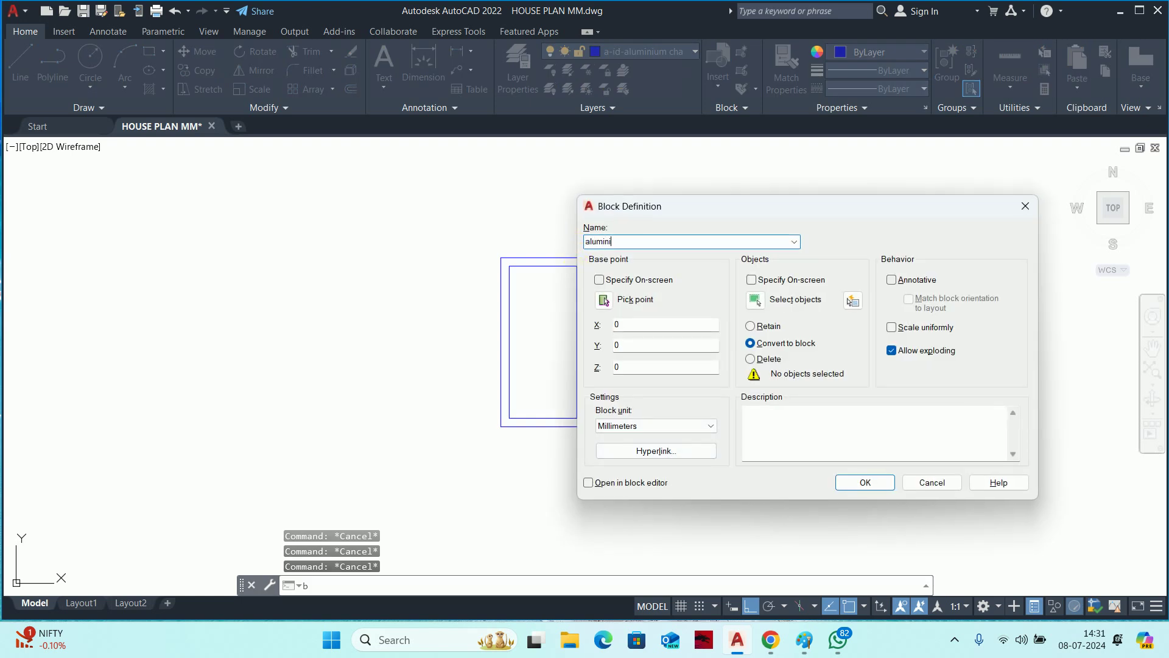
{"action": "type", "text": "um ch"}
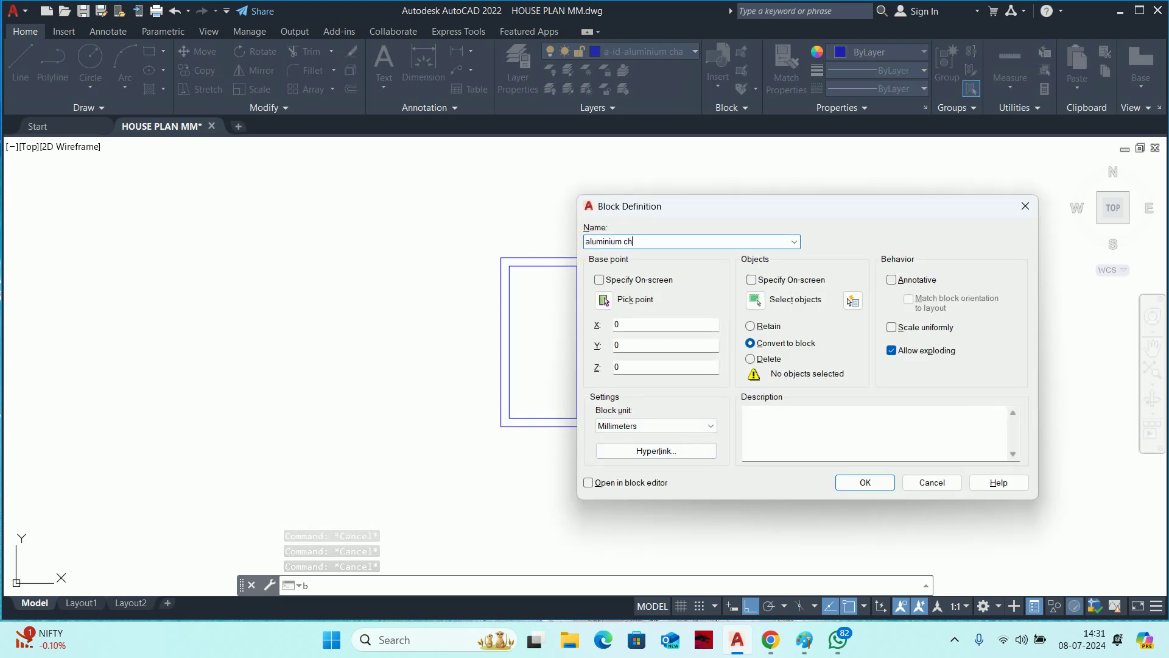
{"action": "type", "text": "annel"}
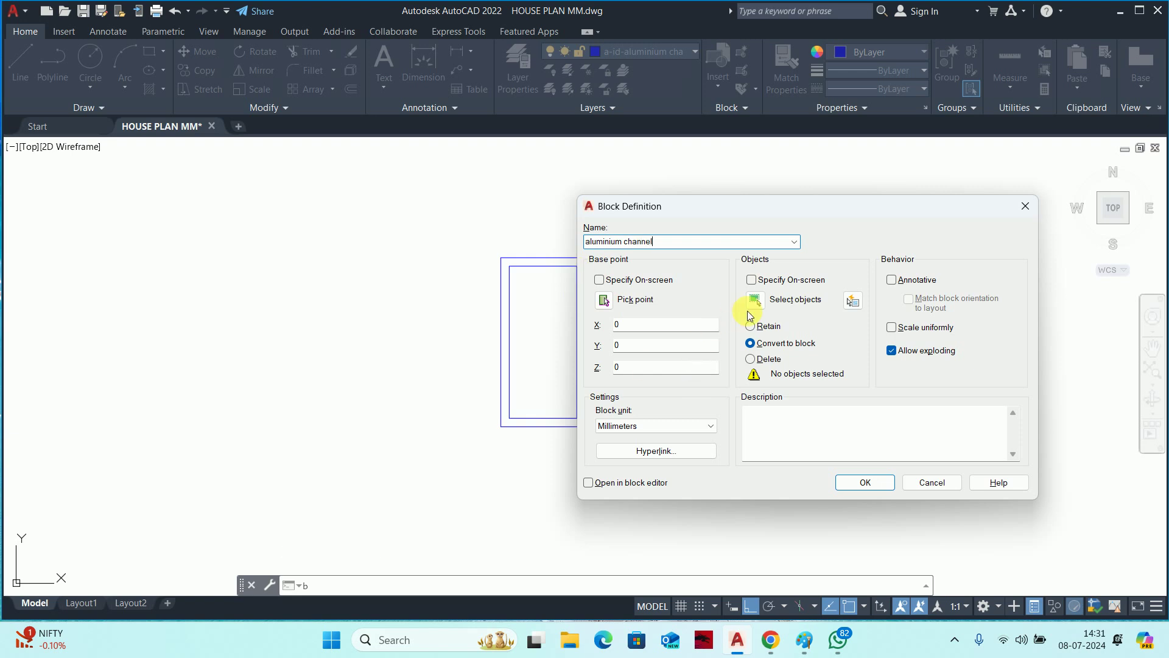
{"action": "left_click", "coordinate": [755, 300]}
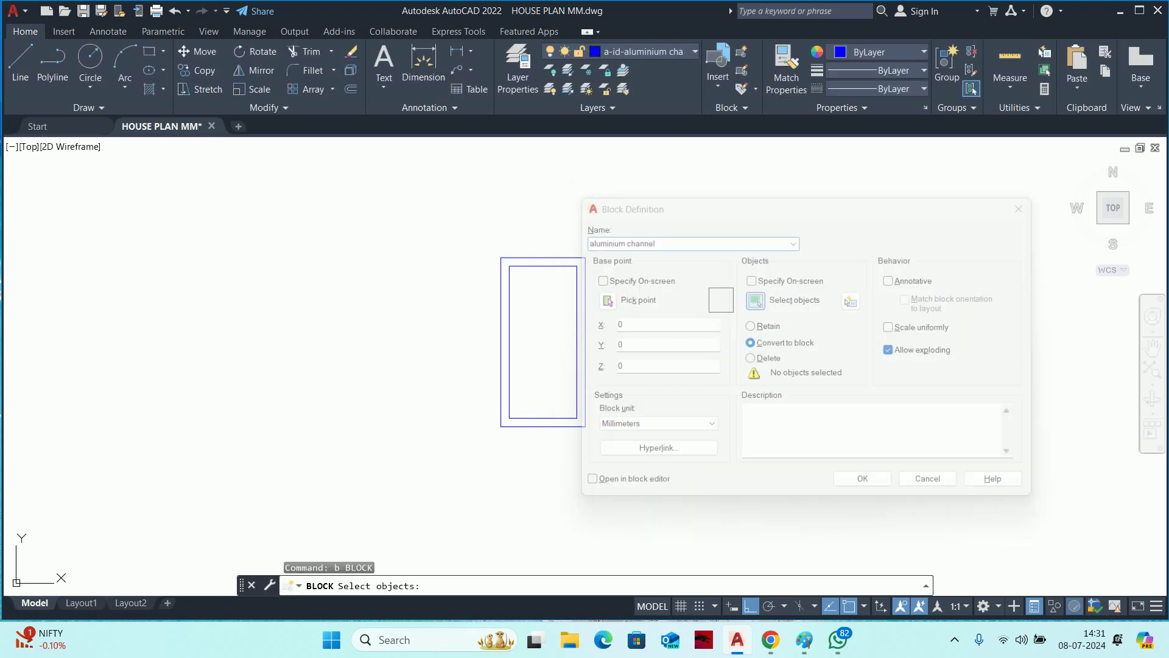
{"action": "left_click", "coordinate": [280, 192]}
{"action": "left_click", "coordinate": [794, 534]}
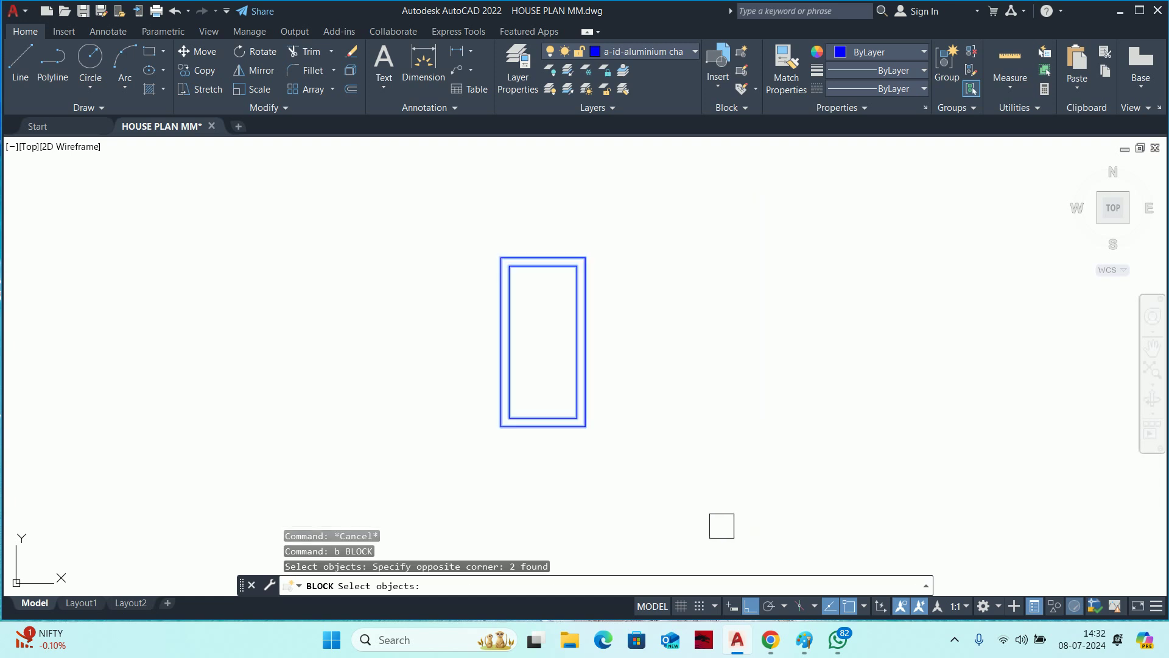
{"action": "key", "text": "Return"}
{"action": "left_click", "coordinate": [606, 300]}
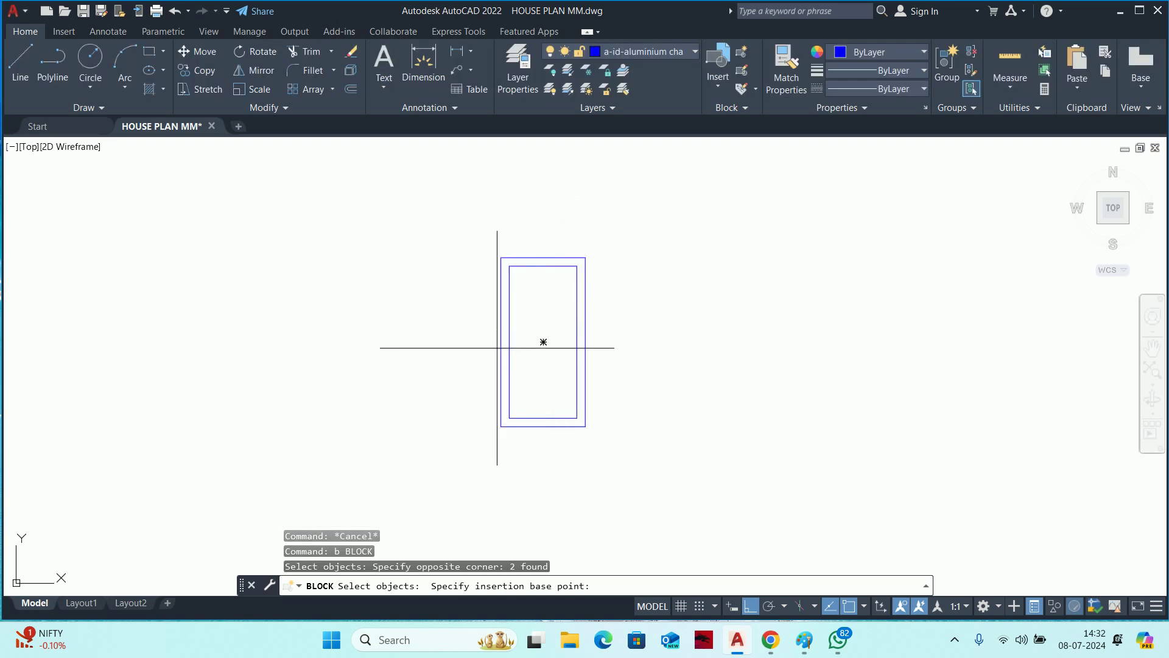
{"action": "left_click", "coordinate": [500, 339]}
{"action": "left_click", "coordinate": [840, 482]}
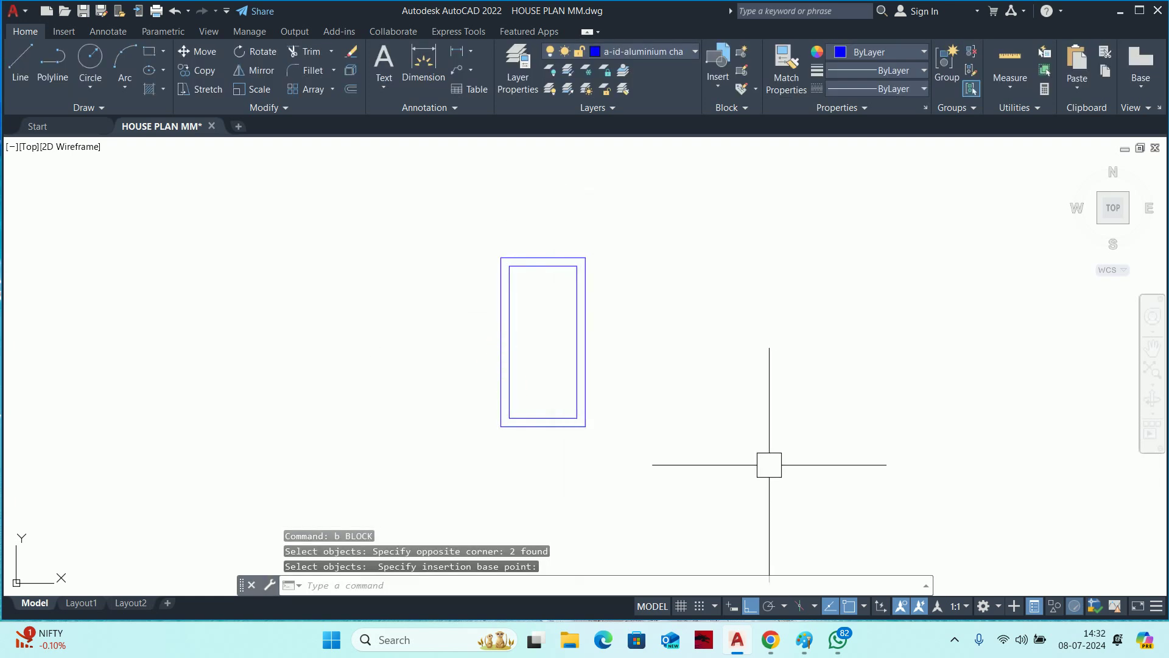
Start a move and select the new aluminium channel block.
{"action": "scroll", "coordinate": [515, 358], "scroll_direction": "down", "scroll_amount": 5}
{"action": "key", "text": "Escape"}
{"action": "type", "text": "m"}
{"action": "key", "text": "Return"}
{"action": "left_click", "coordinate": [524, 349]}
Pick a base point for moving the channel block, then abandon the move.
{"action": "key", "text": "Return"}
{"action": "scroll", "coordinate": [512, 334], "scroll_direction": "up", "scroll_amount": 3}
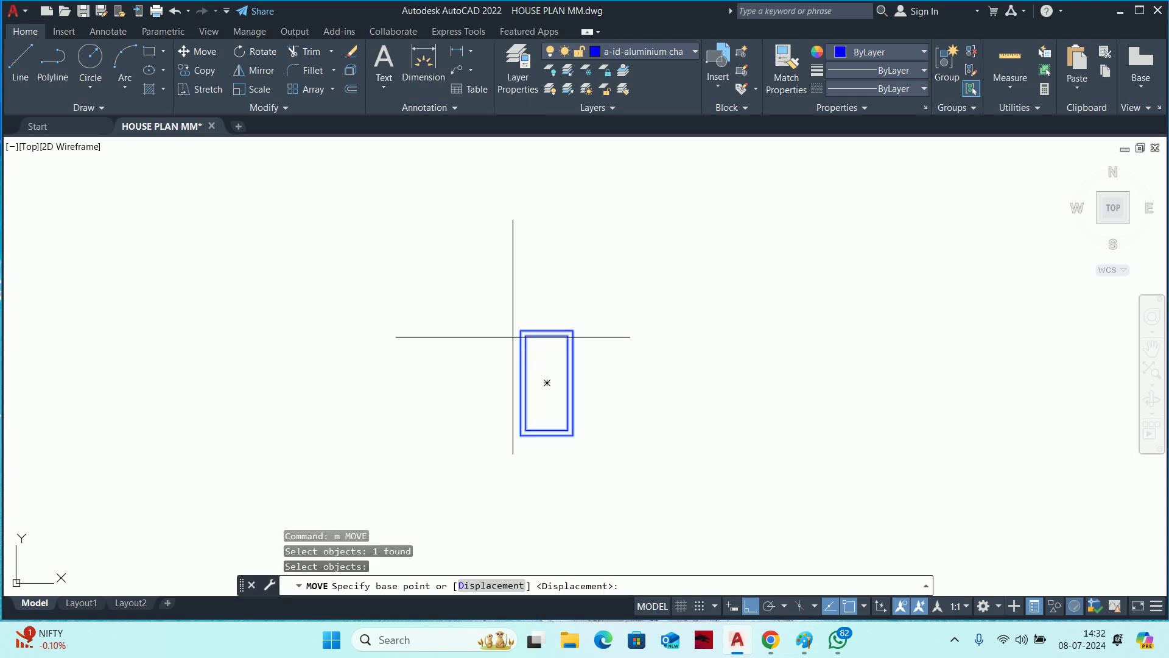
{"action": "scroll", "coordinate": [524, 327], "scroll_direction": "up", "scroll_amount": 2}
{"action": "left_click", "coordinate": [524, 327]}
{"action": "scroll", "coordinate": [561, 313], "scroll_direction": "down", "scroll_amount": 3}
{"action": "scroll", "coordinate": [560, 313], "scroll_direction": "down", "scroll_amount": 5}
{"action": "scroll", "coordinate": [548, 355], "scroll_direction": "down", "scroll_amount": 2}
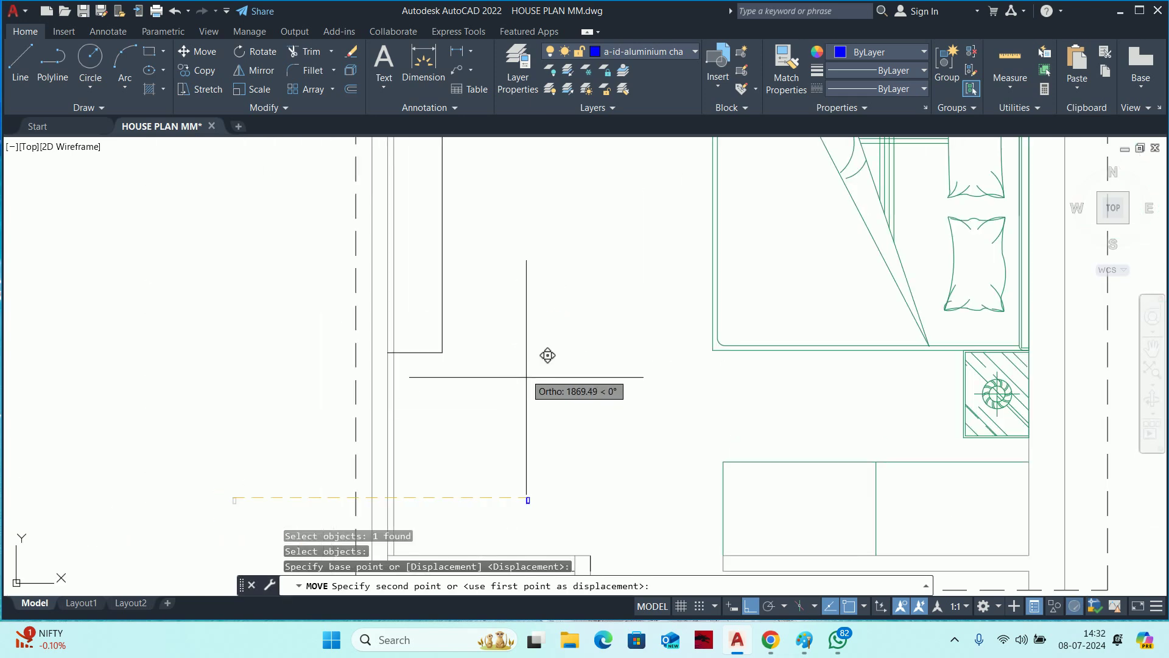
{"action": "scroll", "coordinate": [535, 530], "scroll_direction": "down", "scroll_amount": 2}
{"action": "scroll", "coordinate": [508, 319], "scroll_direction": "up", "scroll_amount": 3}
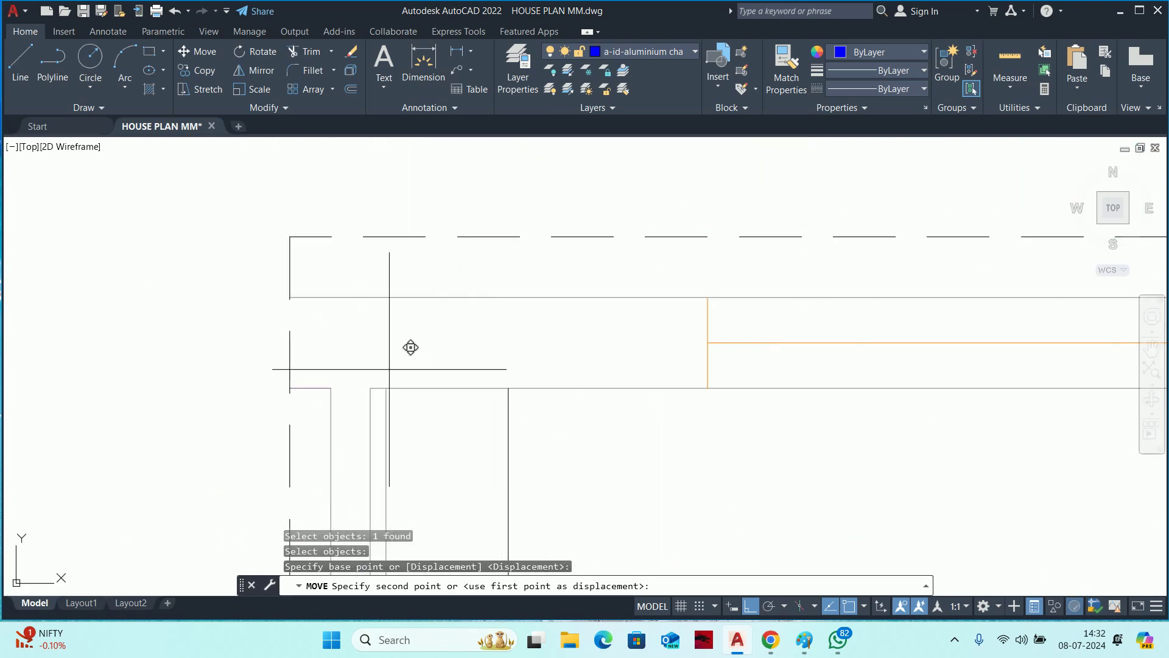
{"action": "key", "text": "Escape"}
{"action": "key", "text": "Escape"}
{"action": "scroll", "coordinate": [373, 393], "scroll_direction": "up", "scroll_amount": 2}
{"action": "scroll", "coordinate": [374, 397], "scroll_direction": "up", "scroll_amount": 2}
{"action": "scroll", "coordinate": [374, 397], "scroll_direction": "down", "scroll_amount": 2}
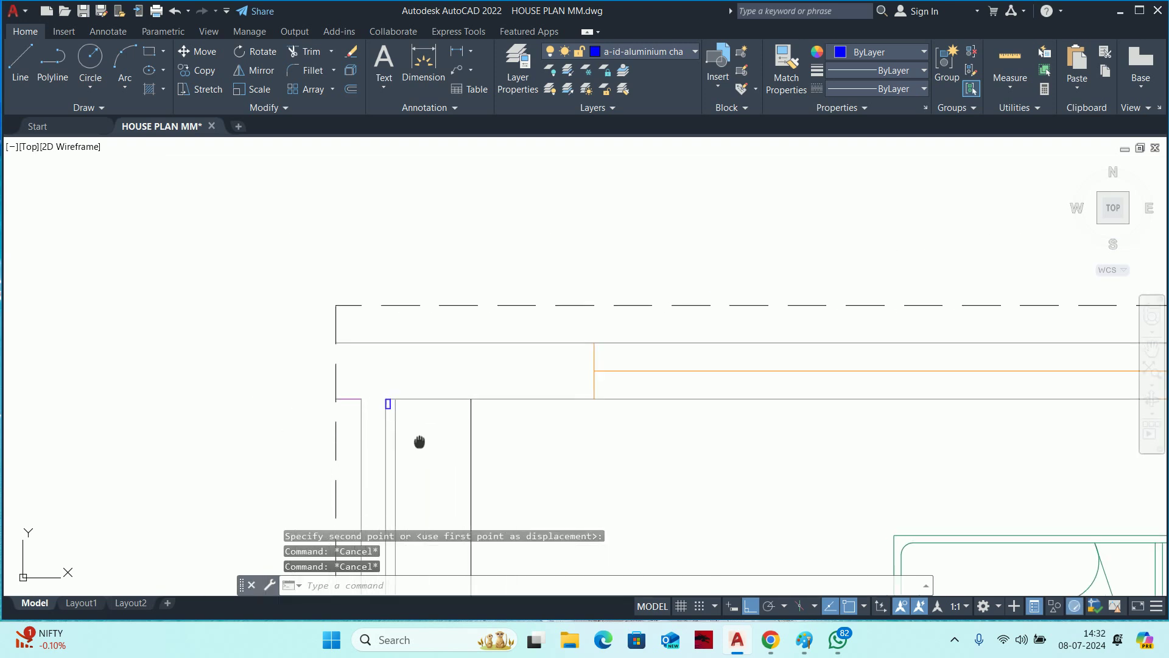
{"action": "scroll", "coordinate": [418, 439], "scroll_direction": "down", "scroll_amount": 2}
{"action": "scroll", "coordinate": [426, 358], "scroll_direction": "down", "scroll_amount": 1}
Copy the aluminium channel block down to the bottom corner of the bedroom's left wall.
{"action": "type", "text": "co"}
{"action": "key", "text": "Return"}
{"action": "scroll", "coordinate": [429, 366], "scroll_direction": "up", "scroll_amount": 1}
{"action": "left_click", "coordinate": [410, 334]}
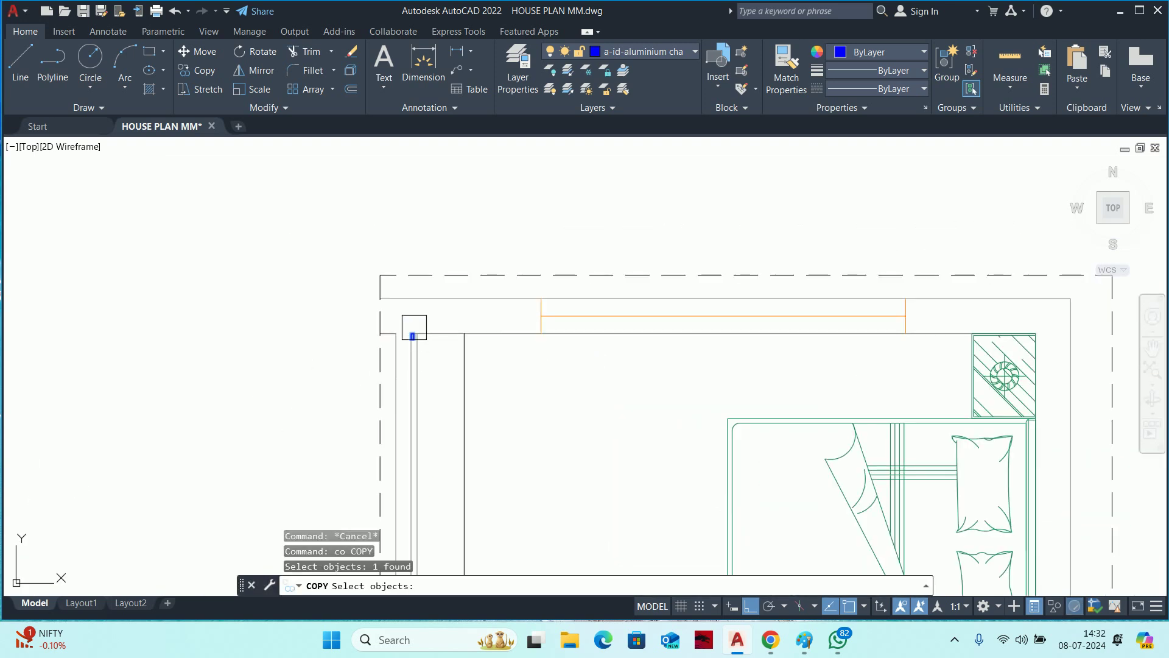
{"action": "key", "text": "Return"}
{"action": "scroll", "coordinate": [412, 332], "scroll_direction": "up", "scroll_amount": 3}
{"action": "scroll", "coordinate": [408, 393], "scroll_direction": "up", "scroll_amount": 2}
{"action": "left_click", "coordinate": [374, 331]}
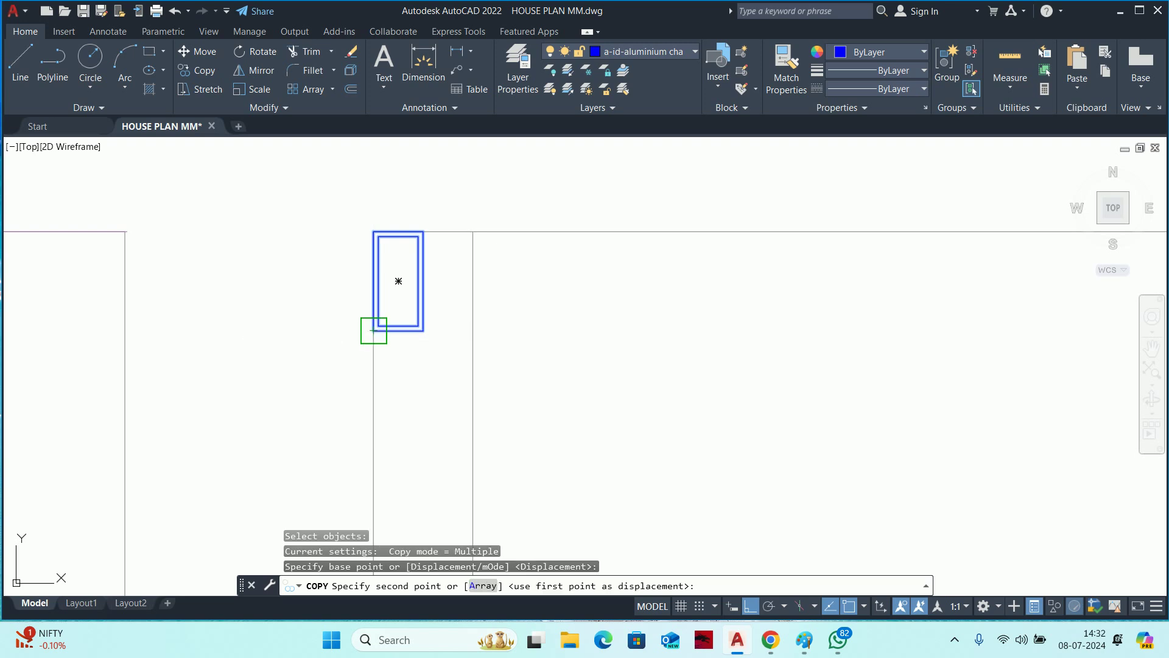
{"action": "scroll", "coordinate": [378, 378], "scroll_direction": "down", "scroll_amount": 3}
{"action": "scroll", "coordinate": [383, 268], "scroll_direction": "down", "scroll_amount": 3}
{"action": "mouse_move", "coordinate": [384, 269]}
{"action": "middle_mouse_down"}
{"action": "mouse_move", "coordinate": [397, 342]}
{"action": "mouse_move", "coordinate": [390, 241]}
{"action": "middle_mouse_up"}
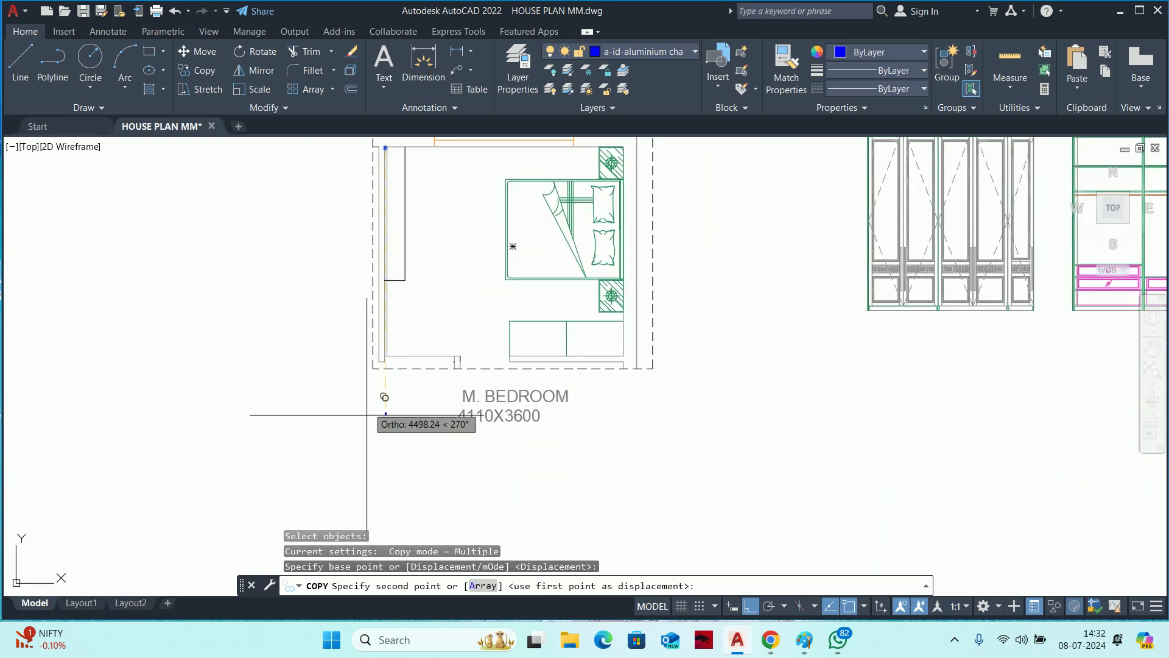
{"action": "scroll", "coordinate": [378, 353], "scroll_direction": "up", "scroll_amount": 3}
{"action": "scroll", "coordinate": [390, 372], "scroll_direction": "up", "scroll_amount": 2}
{"action": "left_click", "coordinate": [404, 389]}
{"action": "key", "text": "Escape"}
{"action": "key", "text": "Escape"}
{"action": "key", "text": "Escape"}
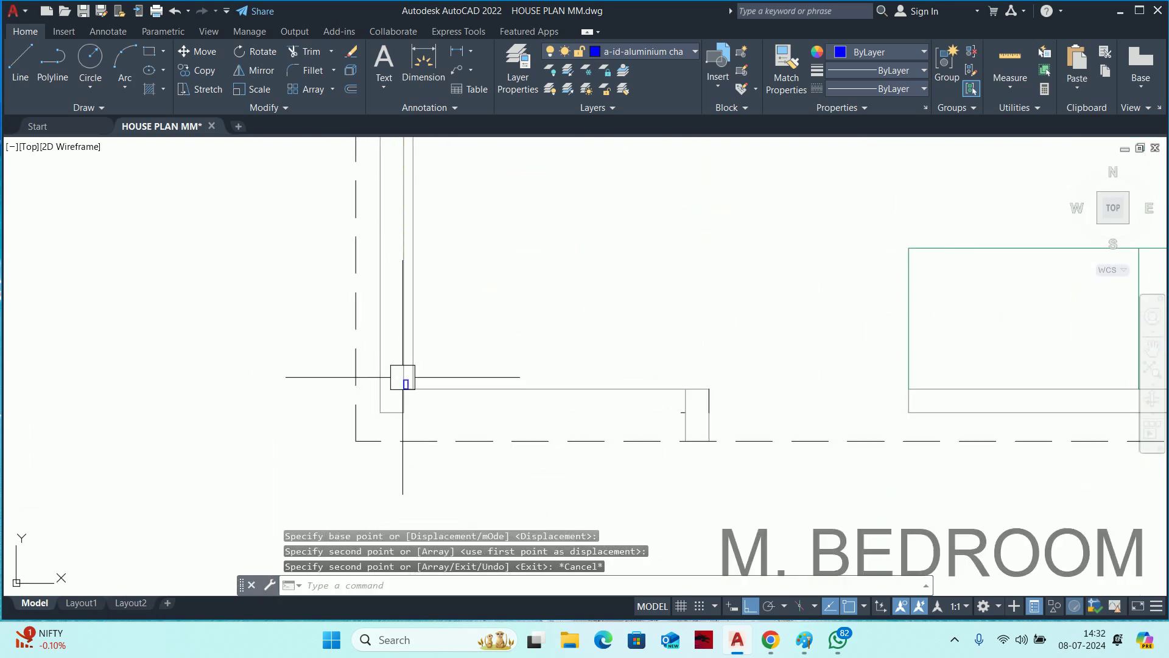
{"action": "scroll", "coordinate": [408, 375], "scroll_direction": "up", "scroll_amount": 2}
{"action": "mouse_move", "coordinate": [412, 367]}
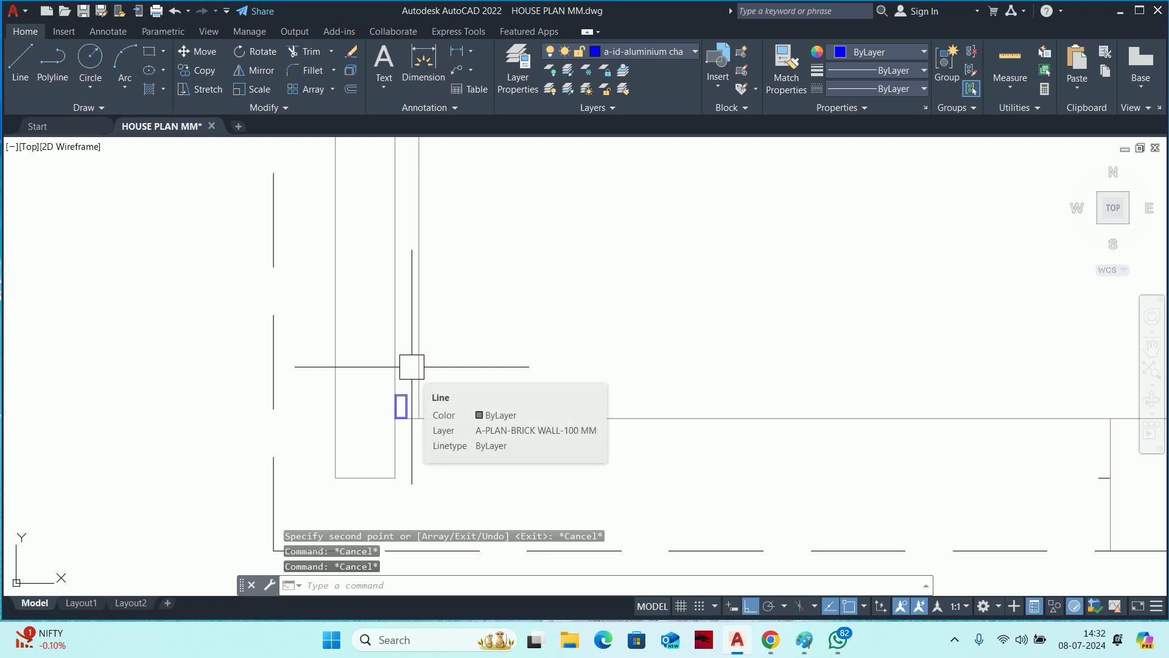
{"action": "key", "text": "Escape"}
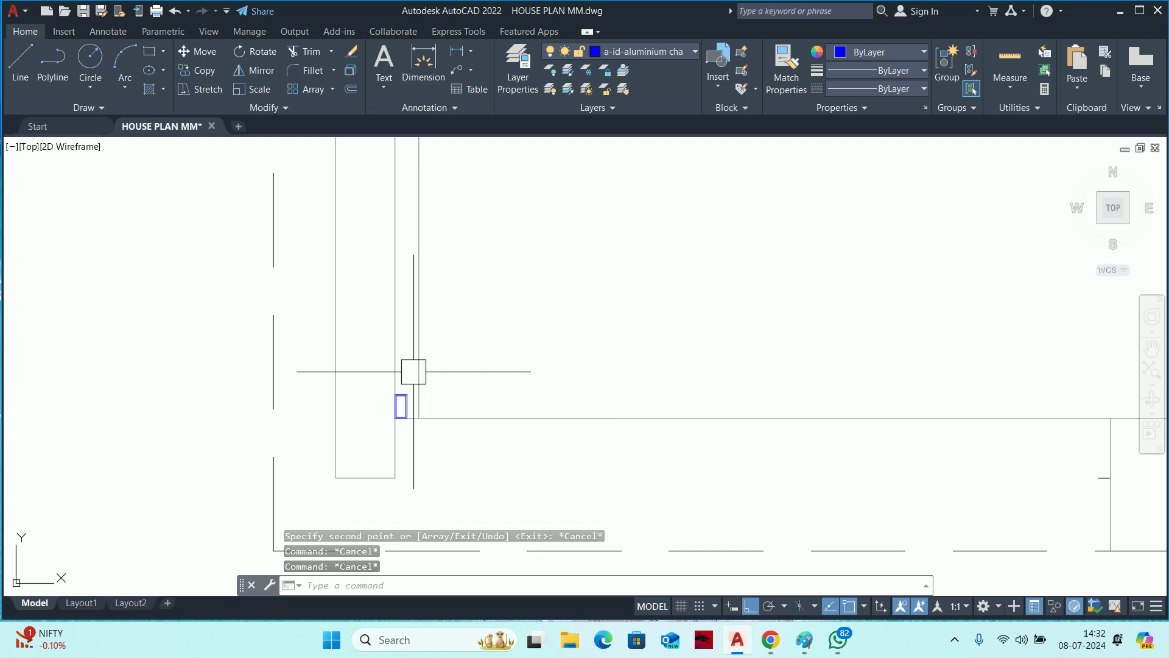
{"action": "middle_click_drag", "start_coordinate": [399, 379], "coordinate": [399, 471]}
{"action": "type", "text": "d"}
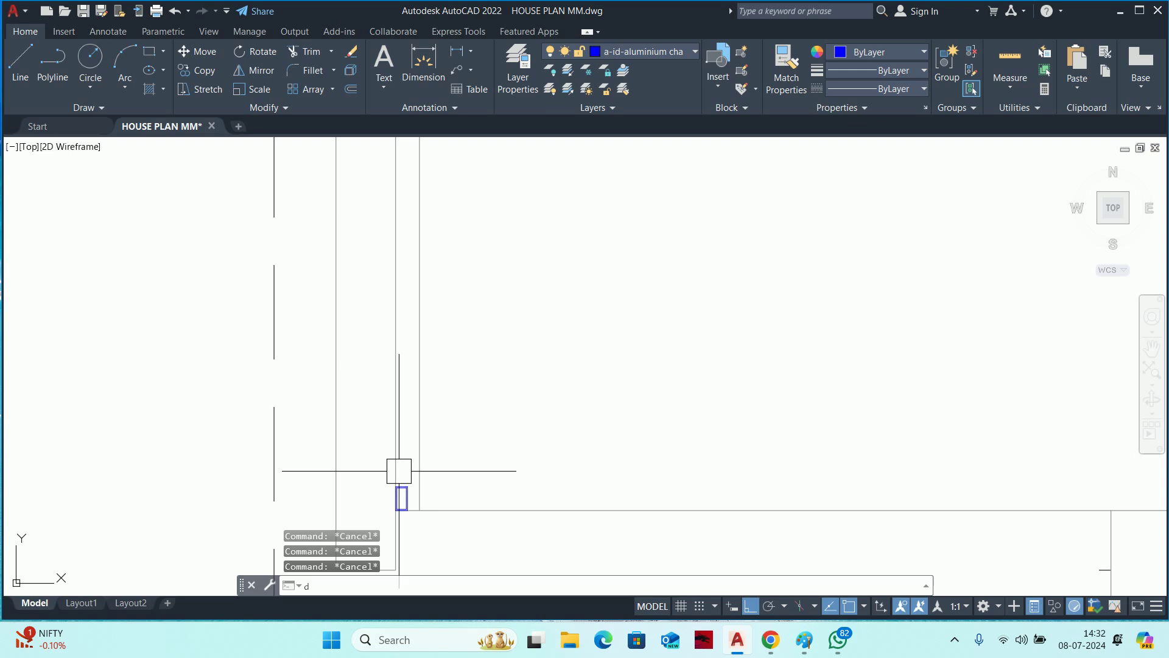
{"action": "type", "text": "li"}
{"action": "key", "text": "Return"}
{"action": "scroll", "coordinate": [399, 471], "scroll_direction": "up", "scroll_amount": 3}
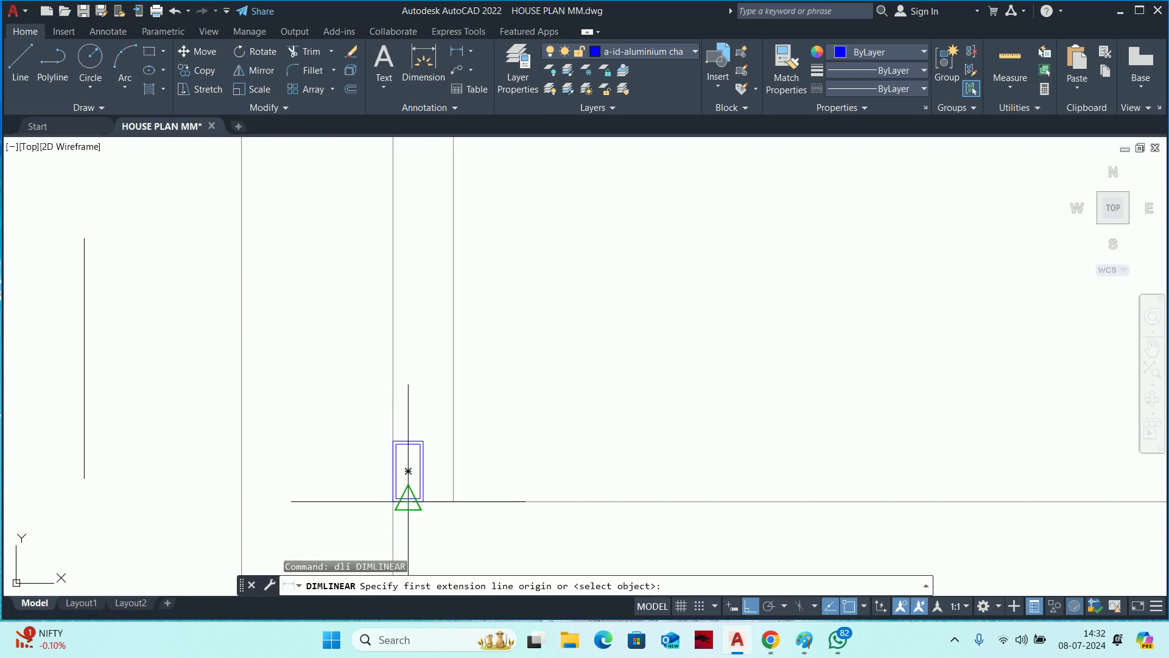
{"action": "left_click", "coordinate": [423, 472]}
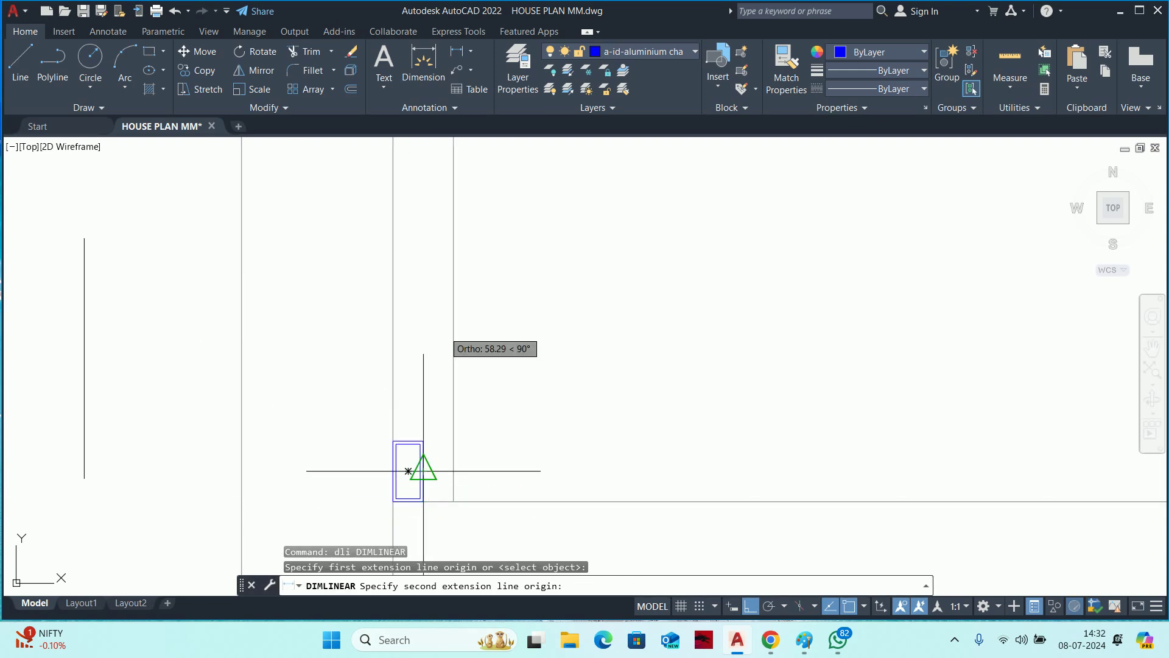
{"action": "scroll", "coordinate": [423, 472], "scroll_direction": "up", "scroll_amount": 2}
{"action": "scroll", "coordinate": [423, 473], "scroll_direction": "up", "scroll_amount": 2}
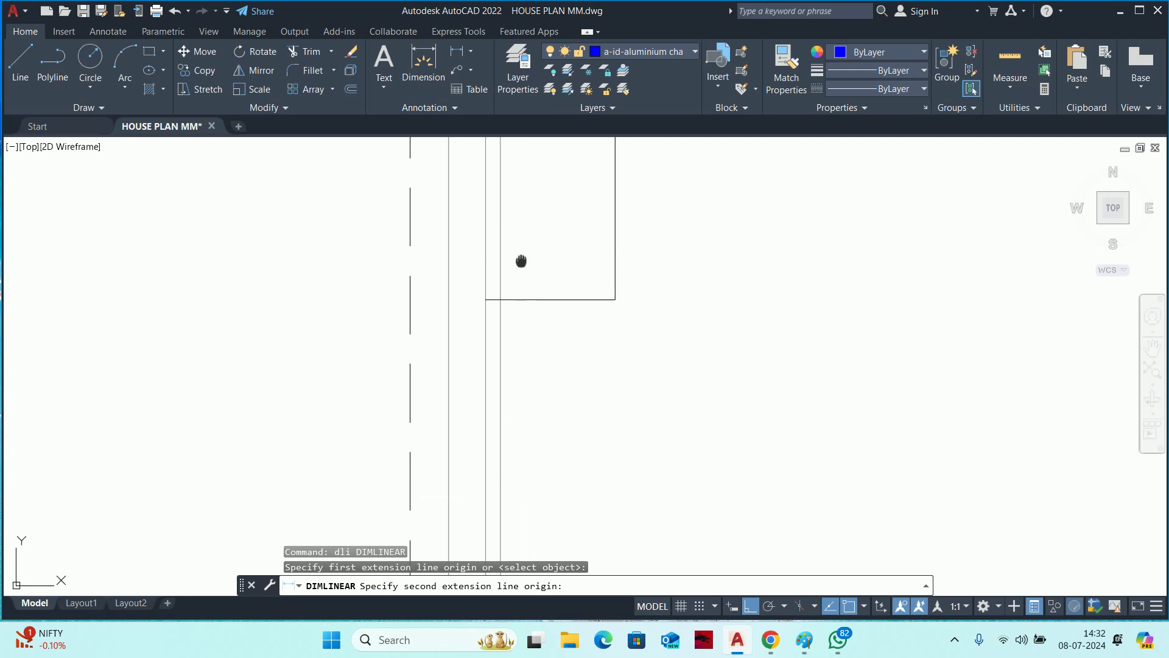
{"action": "scroll", "coordinate": [508, 414], "scroll_direction": "down", "scroll_amount": 2}
{"action": "scroll", "coordinate": [523, 374], "scroll_direction": "up", "scroll_amount": 2}
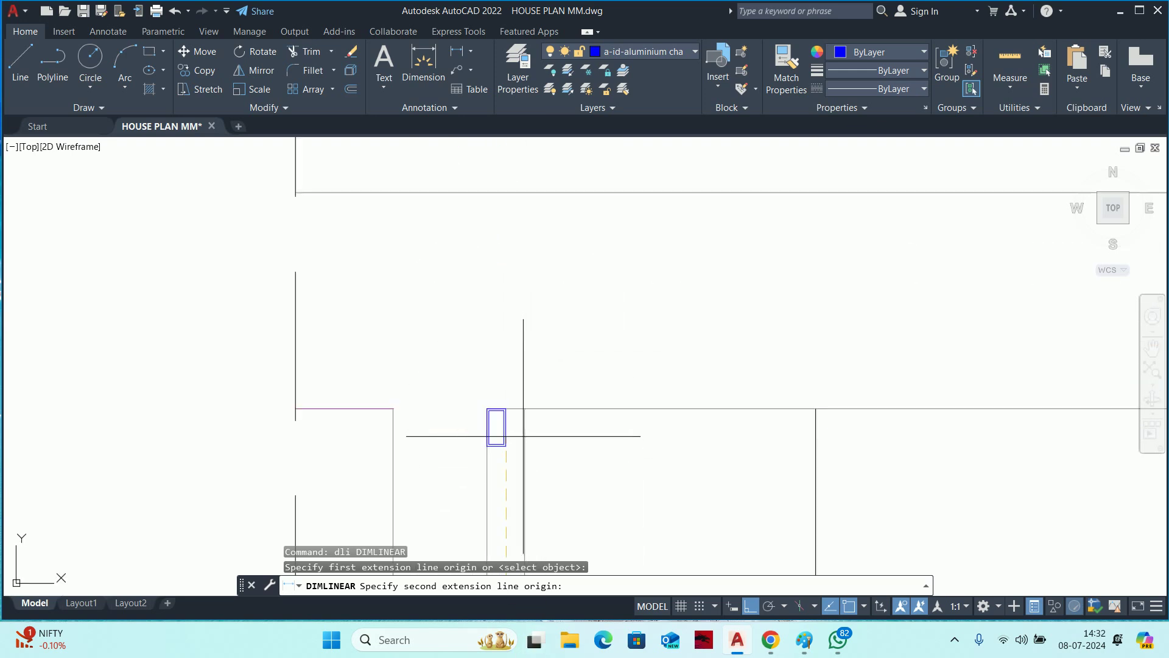
{"action": "left_click", "coordinate": [496, 427]}
{"action": "scroll", "coordinate": [497, 427], "scroll_direction": "down", "scroll_amount": 2}
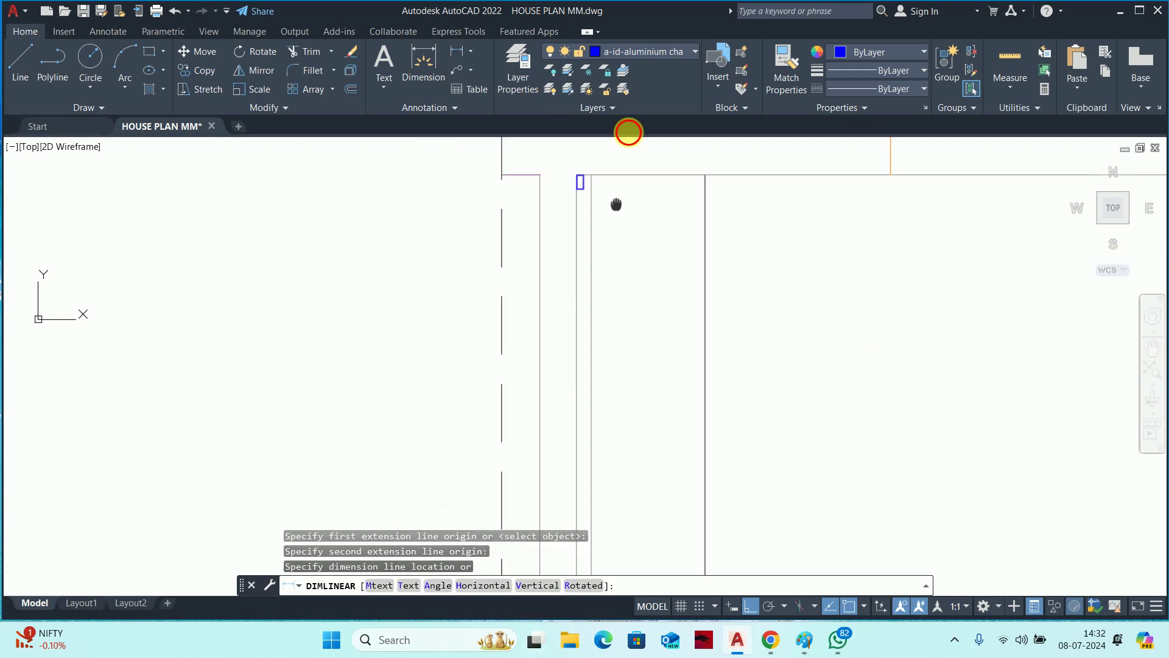
{"action": "scroll", "coordinate": [621, 231], "scroll_direction": "up", "scroll_amount": 2}
{"action": "scroll", "coordinate": [617, 375], "scroll_direction": "up", "scroll_amount": 3}
{"action": "scroll", "coordinate": [619, 457], "scroll_direction": "up", "scroll_amount": 1}
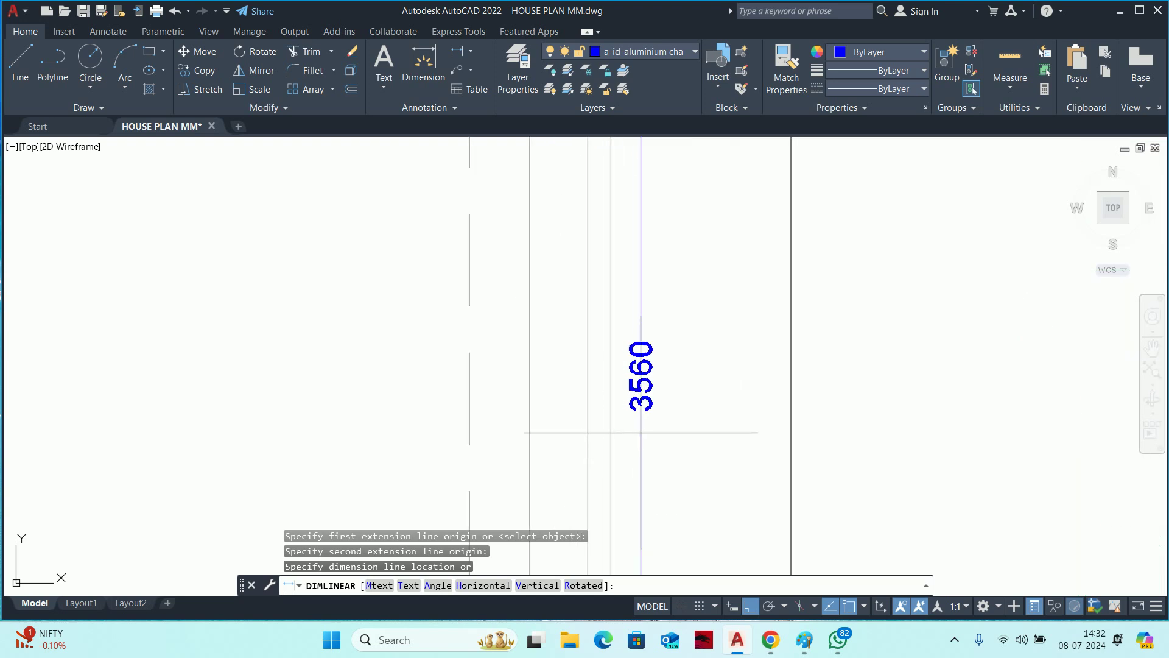
{"action": "key", "text": "Escape"}
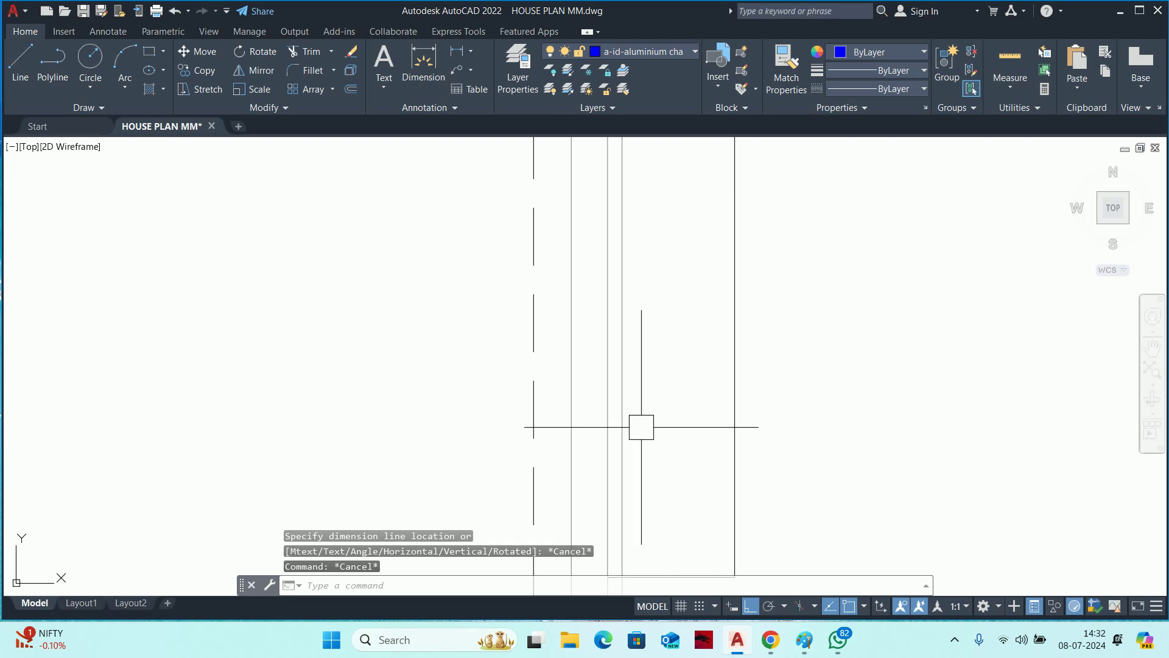
{"action": "type", "text": "l"}
{"action": "key", "text": "Return"}
Draw a line down the left wall from the top channel block's centre to the lower block's centre.
{"action": "scroll", "coordinate": [579, 260], "scroll_direction": "down", "scroll_amount": 3}
{"action": "middle_click_drag", "start_coordinate": [579, 260], "coordinate": [614, 405]}
{"action": "scroll", "coordinate": [581, 491], "scroll_direction": "up", "scroll_amount": 4}
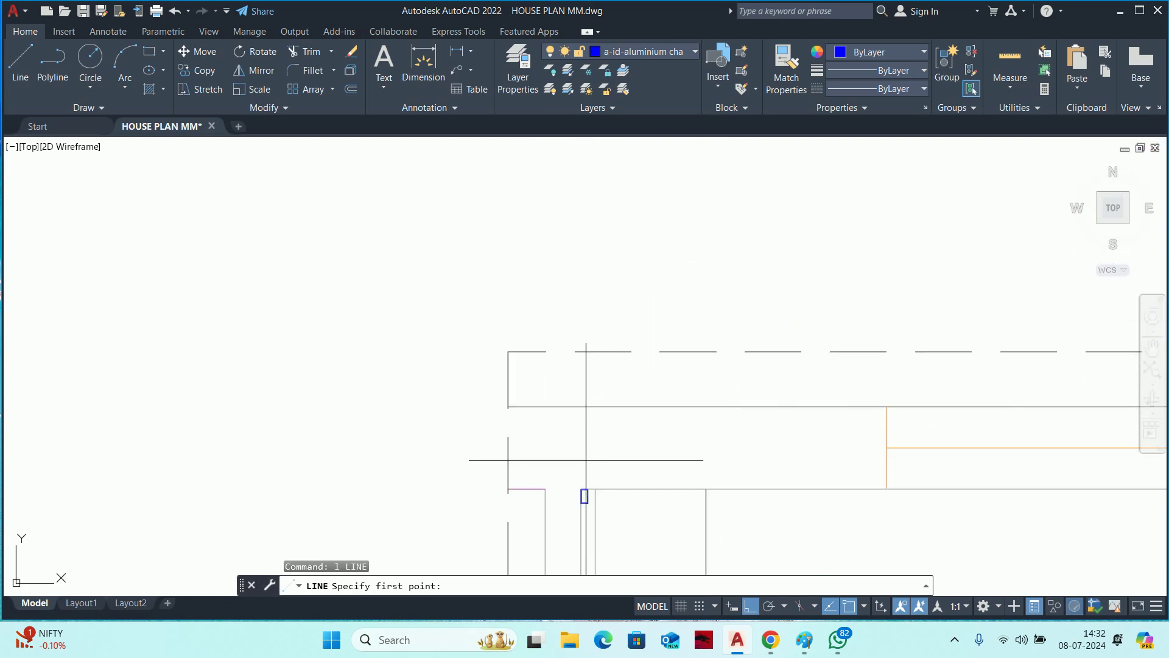
{"action": "scroll", "coordinate": [572, 444], "scroll_direction": "up", "scroll_amount": 4}
{"action": "scroll", "coordinate": [597, 394], "scroll_direction": "up", "scroll_amount": 4}
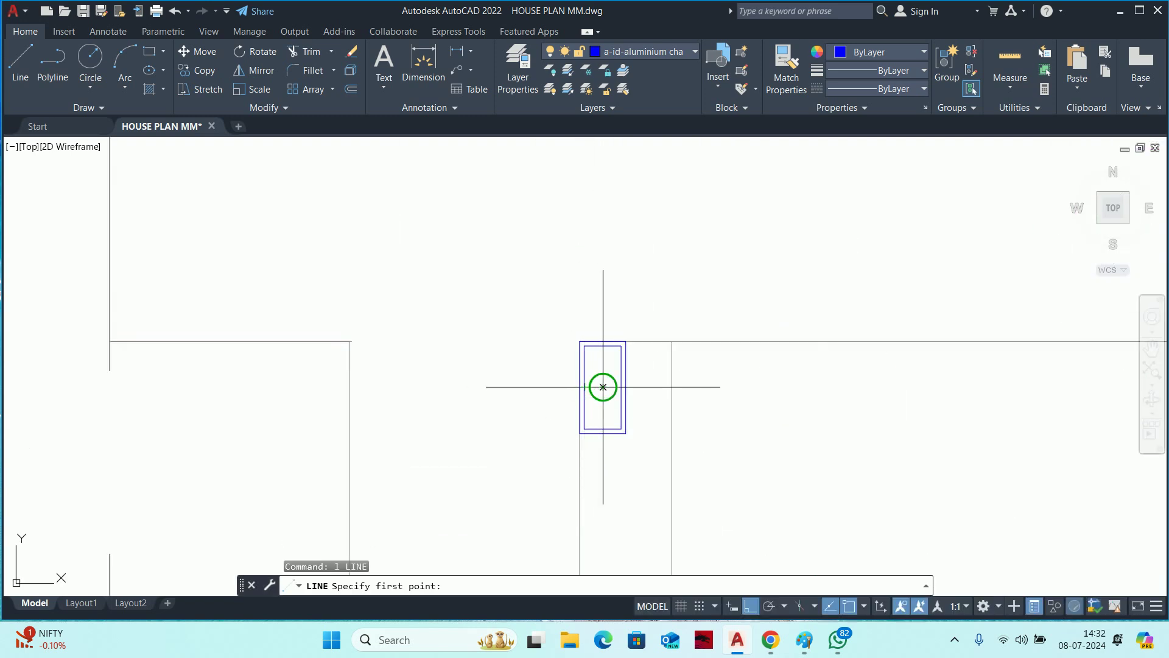
{"action": "left_click", "coordinate": [602, 386]}
{"action": "middle_click_drag", "start_coordinate": [579, 496], "coordinate": [595, 199]}
{"action": "scroll", "coordinate": [591, 198], "scroll_direction": "down", "scroll_amount": 3}
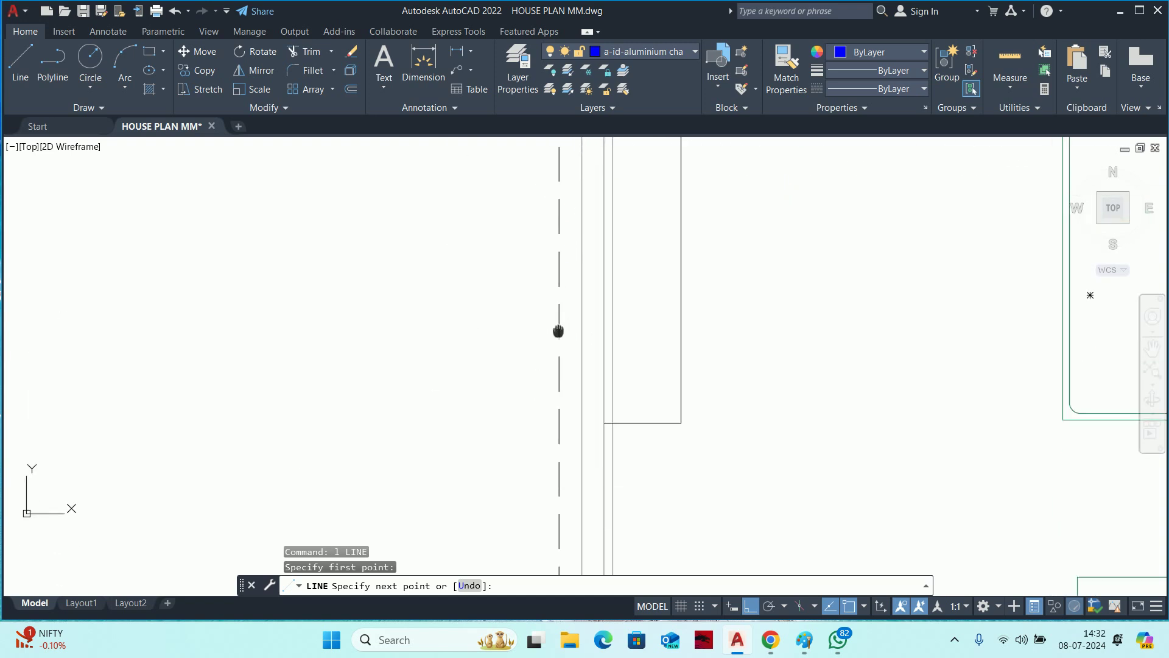
{"action": "middle_click_drag", "start_coordinate": [579, 459], "coordinate": [598, 263]}
{"action": "scroll", "coordinate": [631, 383], "scroll_direction": "up", "scroll_amount": 5}
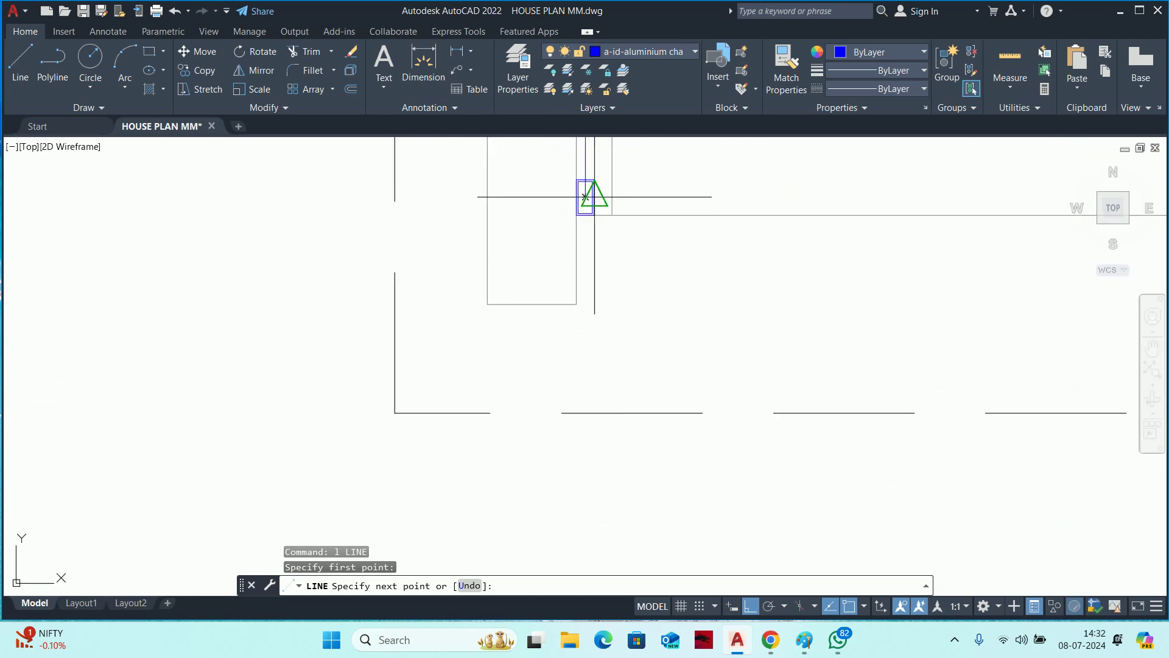
{"action": "middle_click_drag", "start_coordinate": [591, 193], "coordinate": [585, 339]}
{"action": "scroll", "coordinate": [583, 348], "scroll_direction": "up", "scroll_amount": 5}
{"action": "left_click", "coordinate": [566, 350]}
{"action": "key", "text": "Escape"}
{"action": "key", "text": "Escape"}
{"action": "key", "text": "Escape"}
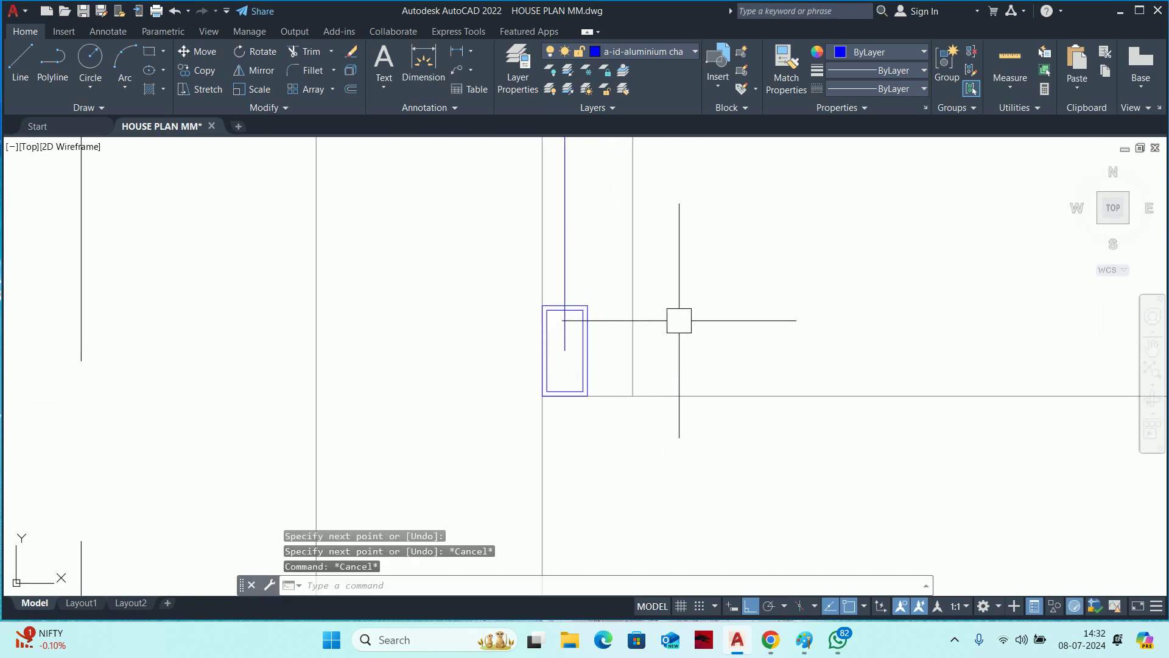
{"action": "scroll", "coordinate": [679, 311], "scroll_direction": "down", "scroll_amount": 2}
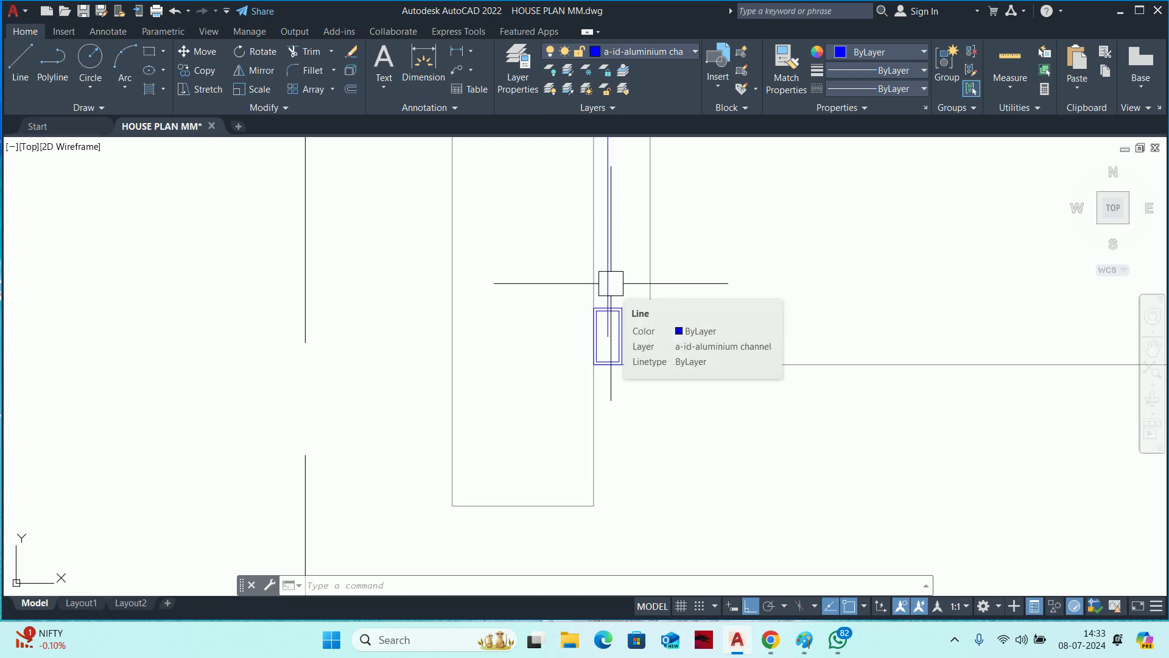
Mark the blue channel line with points every 600 units using MEASURE (ME).
{"action": "scroll", "coordinate": [611, 283], "scroll_direction": "down", "scroll_amount": 3}
{"action": "scroll", "coordinate": [612, 228], "scroll_direction": "down", "scroll_amount": 2}
{"action": "middle_click_drag", "start_coordinate": [612, 227], "coordinate": [629, 384]}
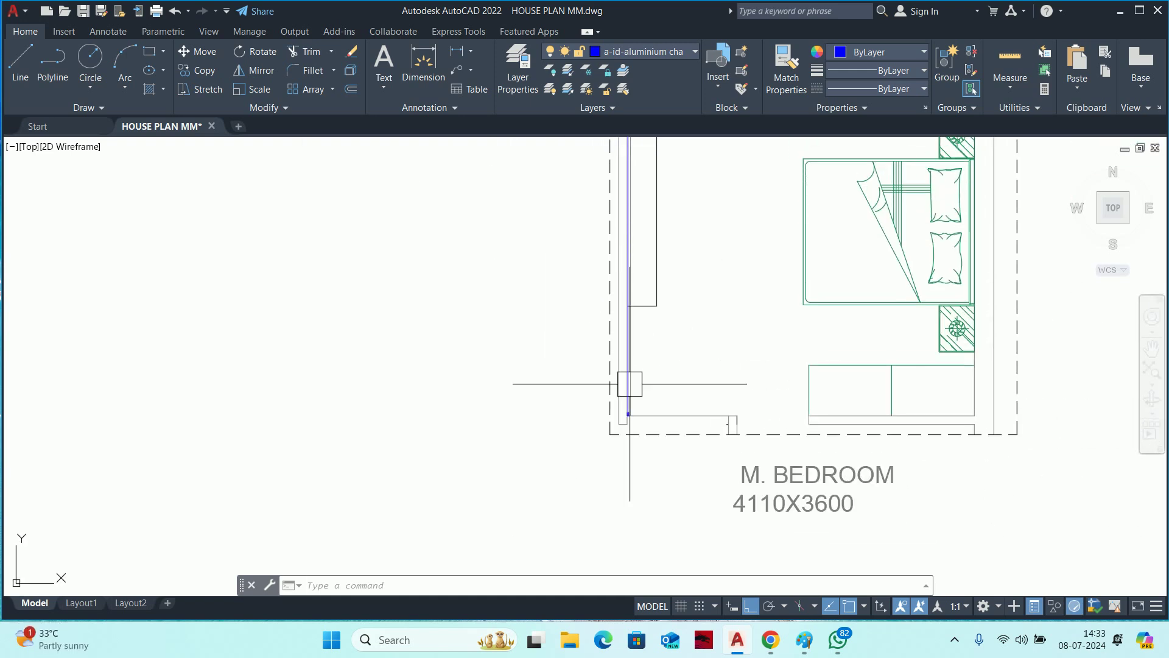
{"action": "middle_click_drag", "start_coordinate": [652, 296], "coordinate": [652, 347]}
{"action": "scroll", "coordinate": [632, 264], "scroll_direction": "up", "scroll_amount": 5}
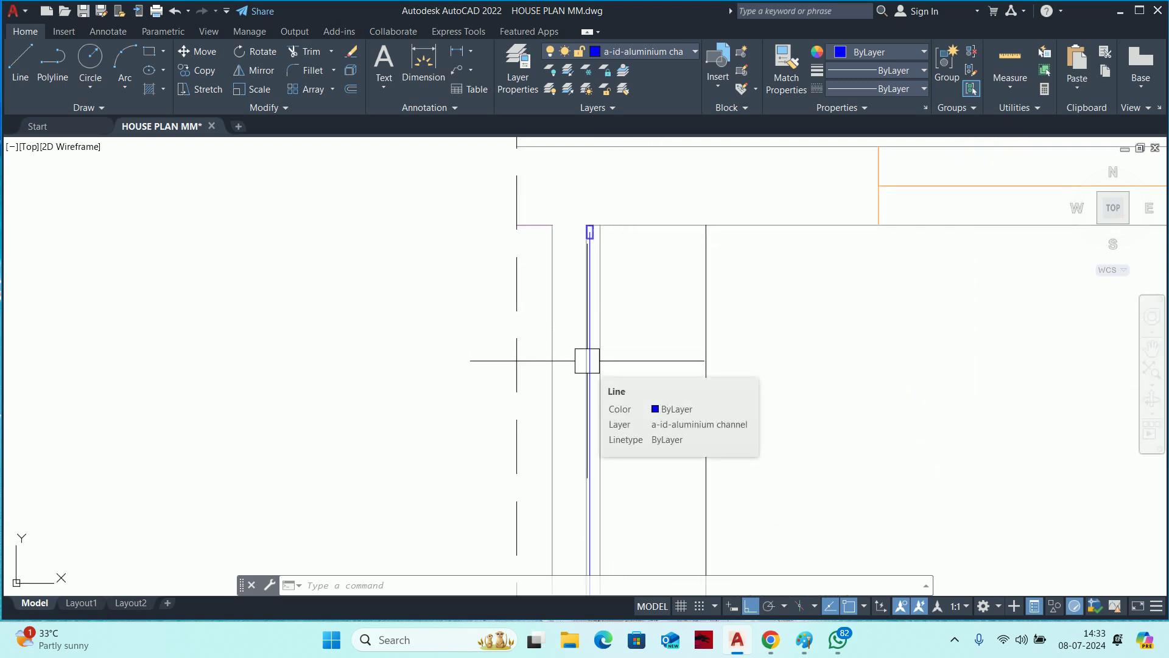
{"action": "key", "text": "Escape"}
{"action": "key", "text": "Escape"}
{"action": "key", "text": "Escape"}
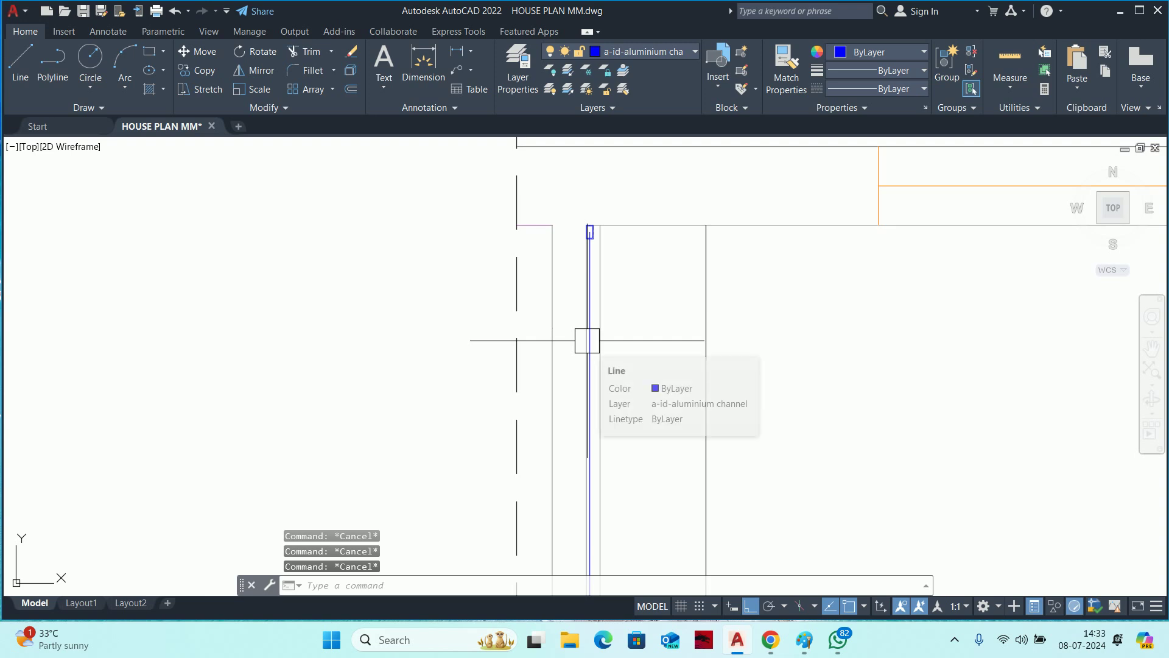
{"action": "type", "text": "ME"}
{"action": "key", "text": "Return"}
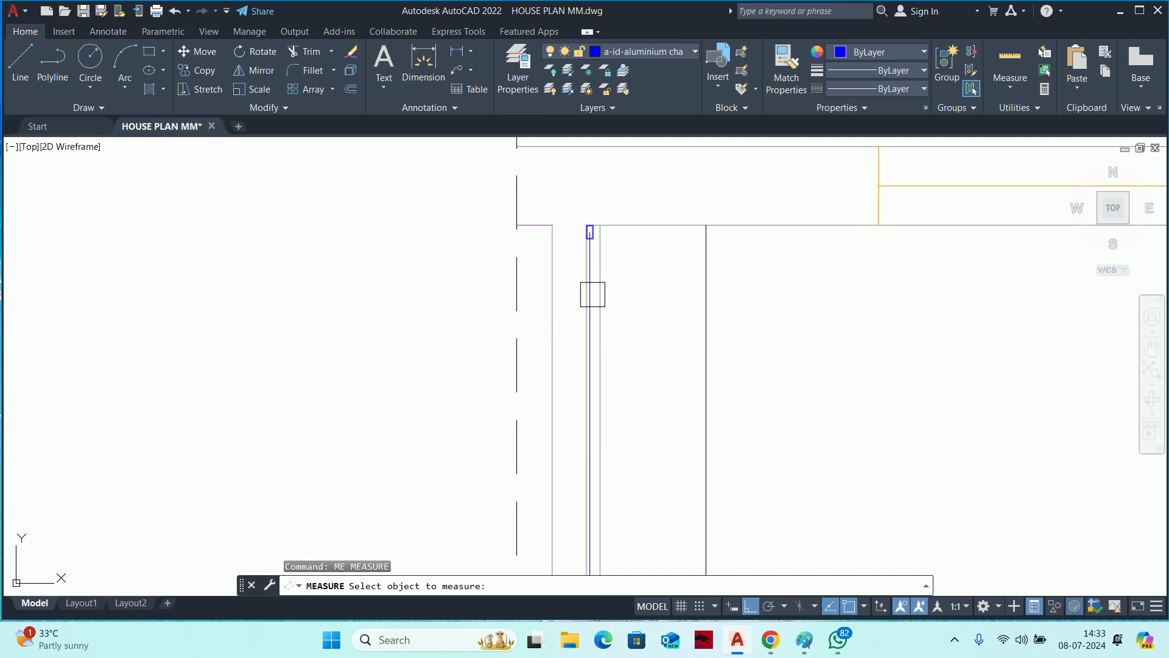
{"action": "scroll", "coordinate": [593, 295], "scroll_direction": "up", "scroll_amount": 5}
{"action": "middle_click_drag", "start_coordinate": [570, 232], "coordinate": [558, 321]}
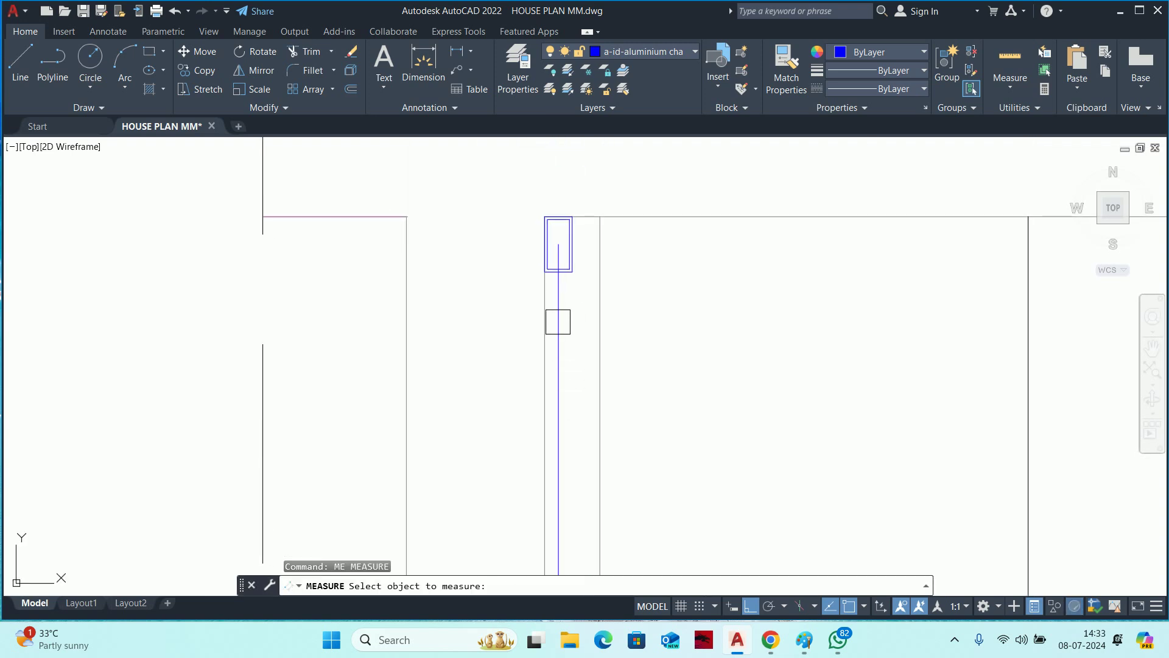
{"action": "left_click", "coordinate": [557, 320]}
{"action": "type", "text": "600"}
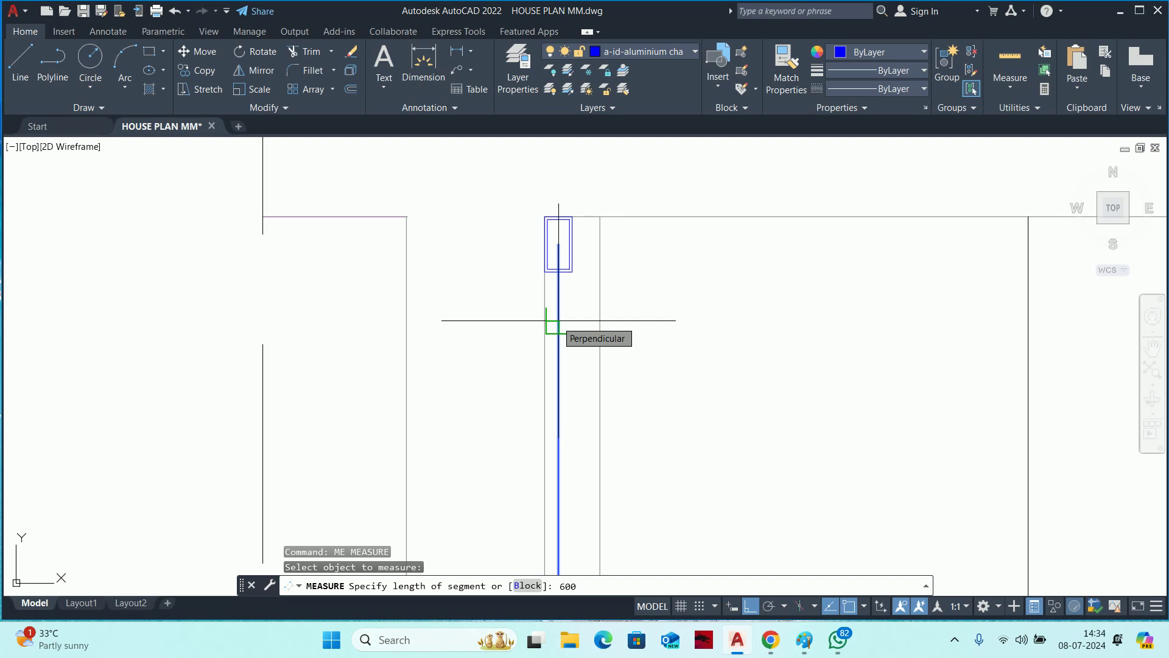
{"action": "key", "text": "Return"}
{"action": "key", "text": "Escape"}
{"action": "key", "text": "Escape"}
{"action": "type", "text": "P"}
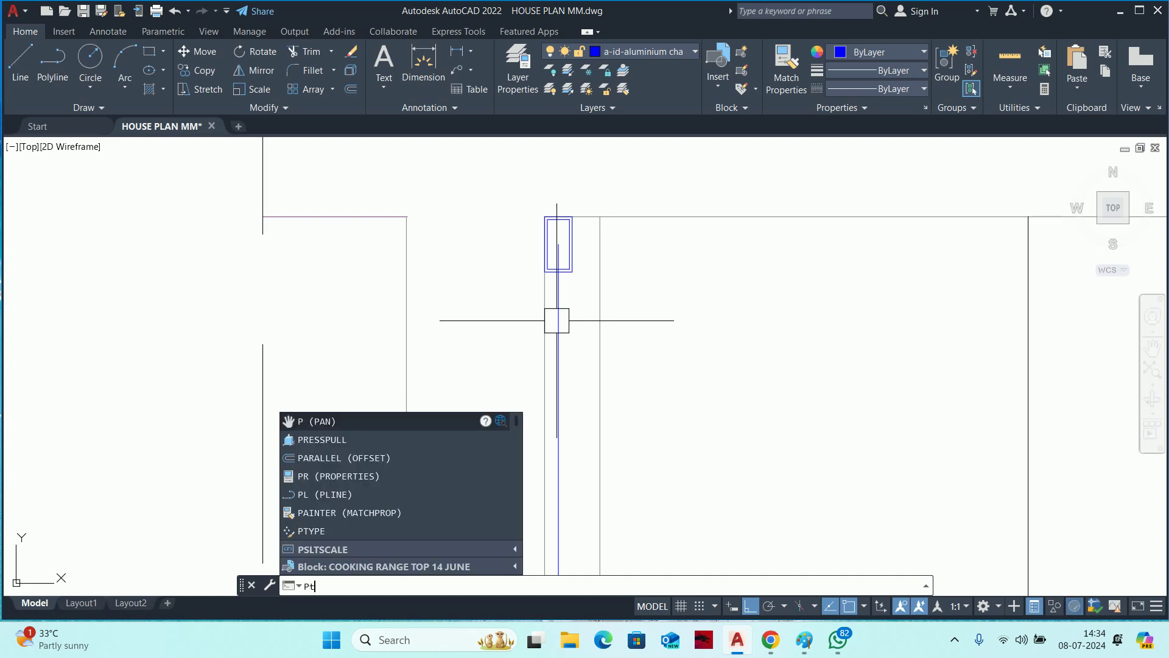
Set the point style to X markers so the division points show.
{"action": "key", "text": "Return"}
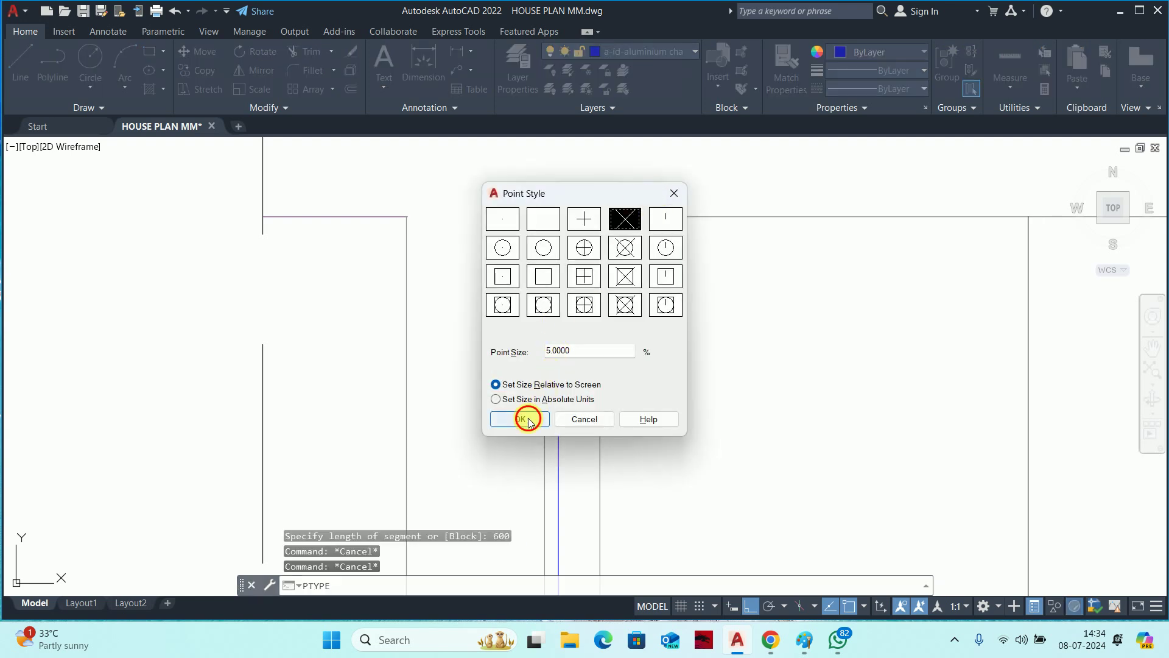
{"action": "left_click", "coordinate": [528, 420]}
{"action": "scroll", "coordinate": [557, 368], "scroll_direction": "up", "scroll_amount": 3}
{"action": "scroll", "coordinate": [561, 373], "scroll_direction": "up", "scroll_amount": 2}
{"action": "scroll", "coordinate": [540, 225], "scroll_direction": "up", "scroll_amount": 2}
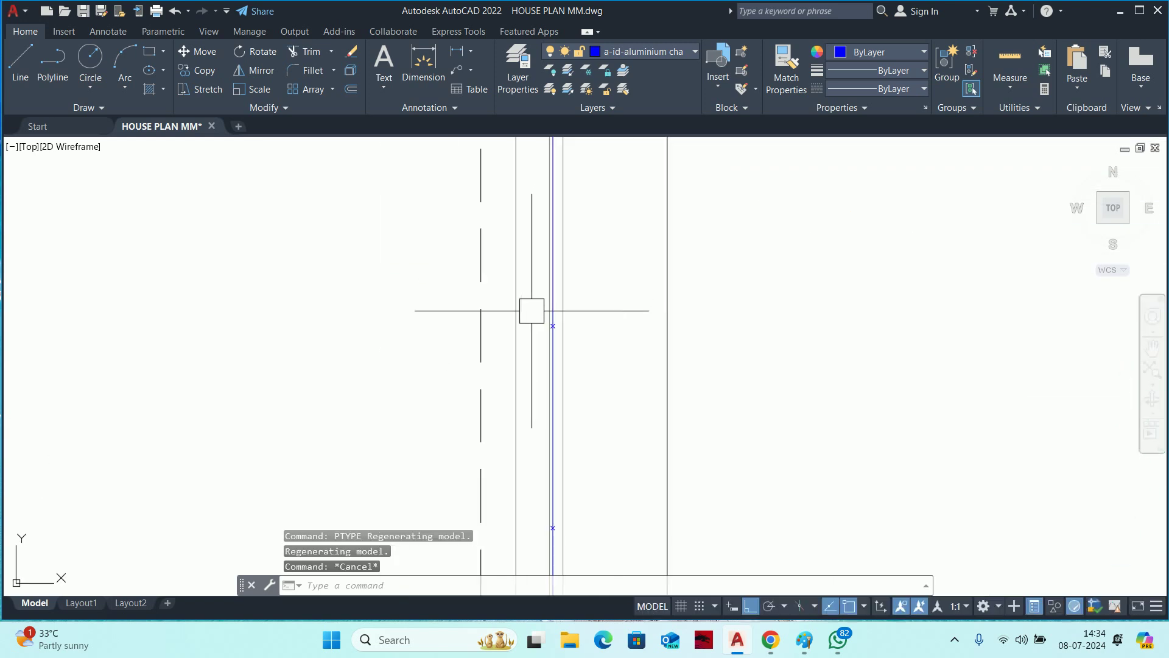
{"action": "key", "text": "Escape"}
{"action": "key", "text": "Escape"}
Check the 560 spacing from a division point to the line's bottom end without placing a dimension.
{"action": "mouse_move", "coordinate": [529, 329]}
{"action": "middle_mouse_down"}
{"action": "mouse_move", "coordinate": [497, 387]}
{"action": "mouse_move", "coordinate": [503, 262]}
{"action": "middle_mouse_up"}
{"action": "scroll", "coordinate": [498, 386], "scroll_direction": "down", "scroll_amount": 3}
{"action": "scroll", "coordinate": [497, 414], "scroll_direction": "up", "scroll_amount": 4}
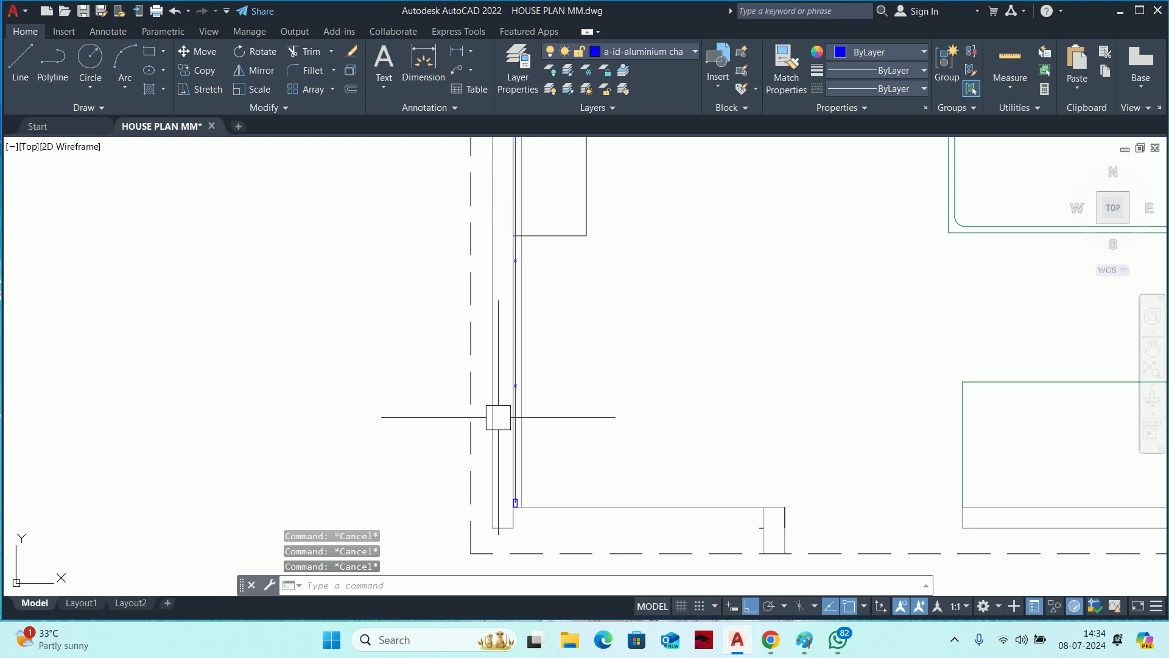
{"action": "type", "text": "dli"}
{"action": "key", "text": "Return"}
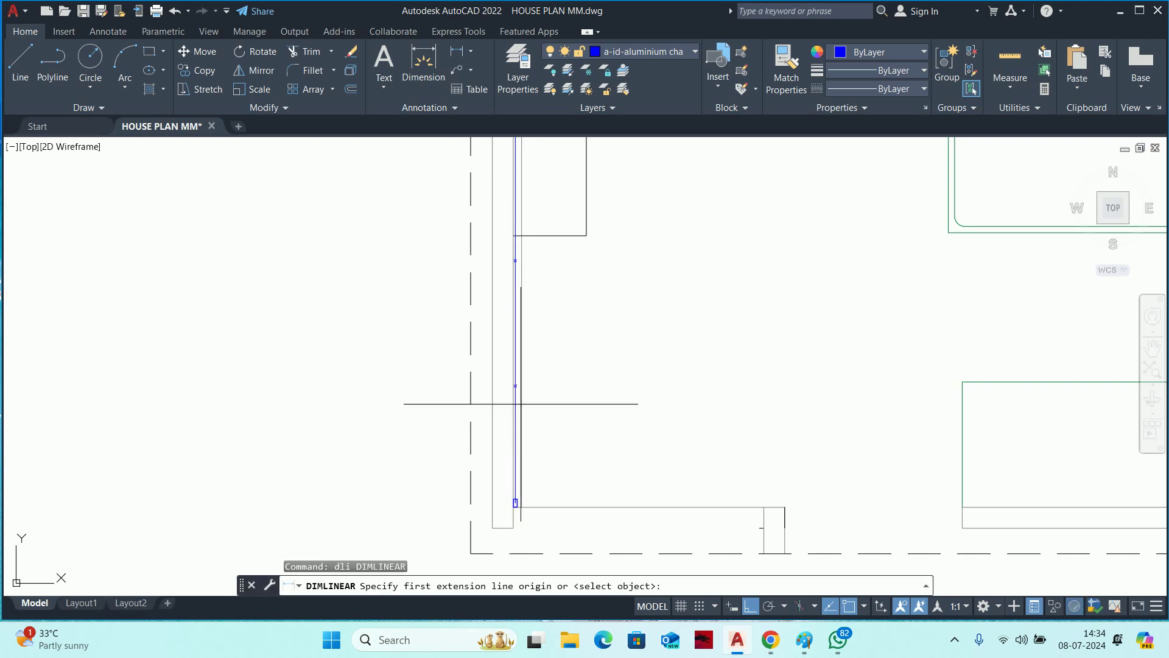
{"action": "scroll", "coordinate": [509, 393], "scroll_direction": "up", "scroll_amount": 2}
{"action": "left_click", "coordinate": [504, 390]}
{"action": "scroll", "coordinate": [506, 271], "scroll_direction": "down", "scroll_amount": 2}
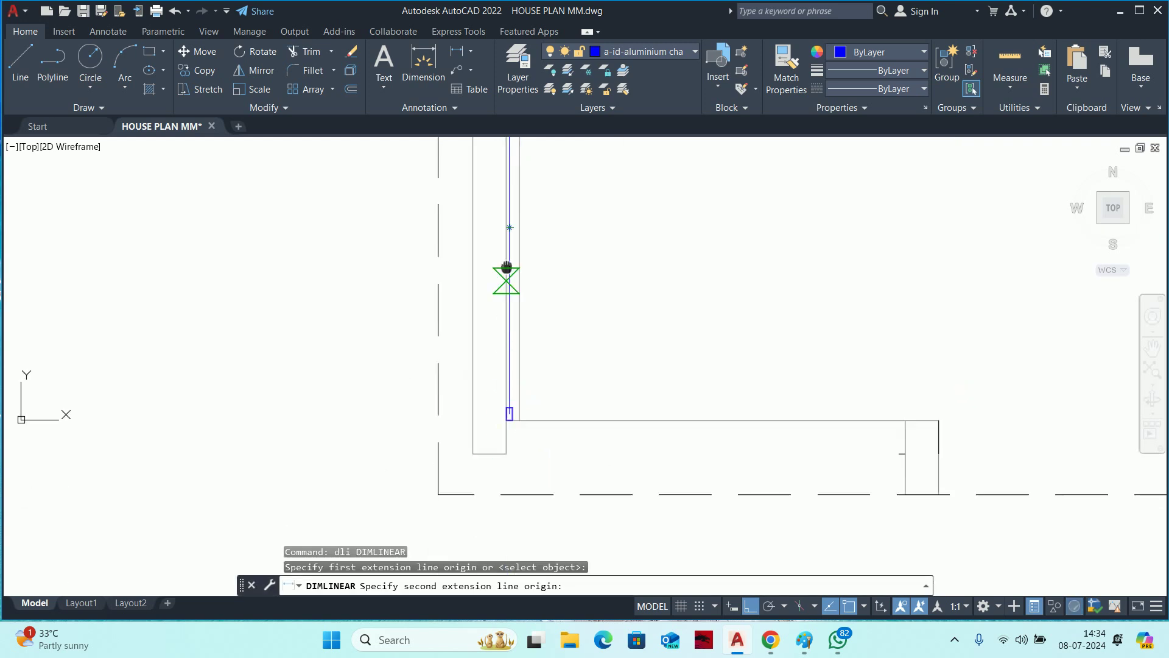
{"action": "scroll", "coordinate": [525, 363], "scroll_direction": "up", "scroll_amount": 2}
{"action": "scroll", "coordinate": [535, 333], "scroll_direction": "up", "scroll_amount": 1}
{"action": "left_click", "coordinate": [536, 333]}
{"action": "scroll", "coordinate": [652, 295], "scroll_direction": "down", "scroll_amount": 2}
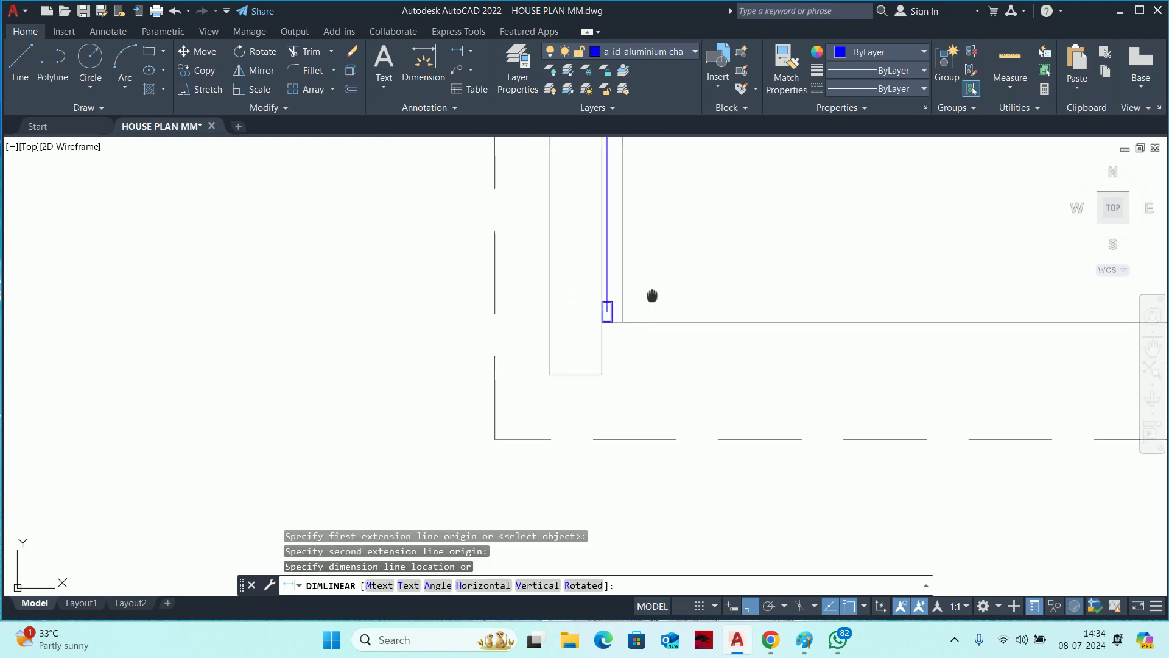
{"action": "scroll", "coordinate": [656, 420], "scroll_direction": "up", "scroll_amount": 2}
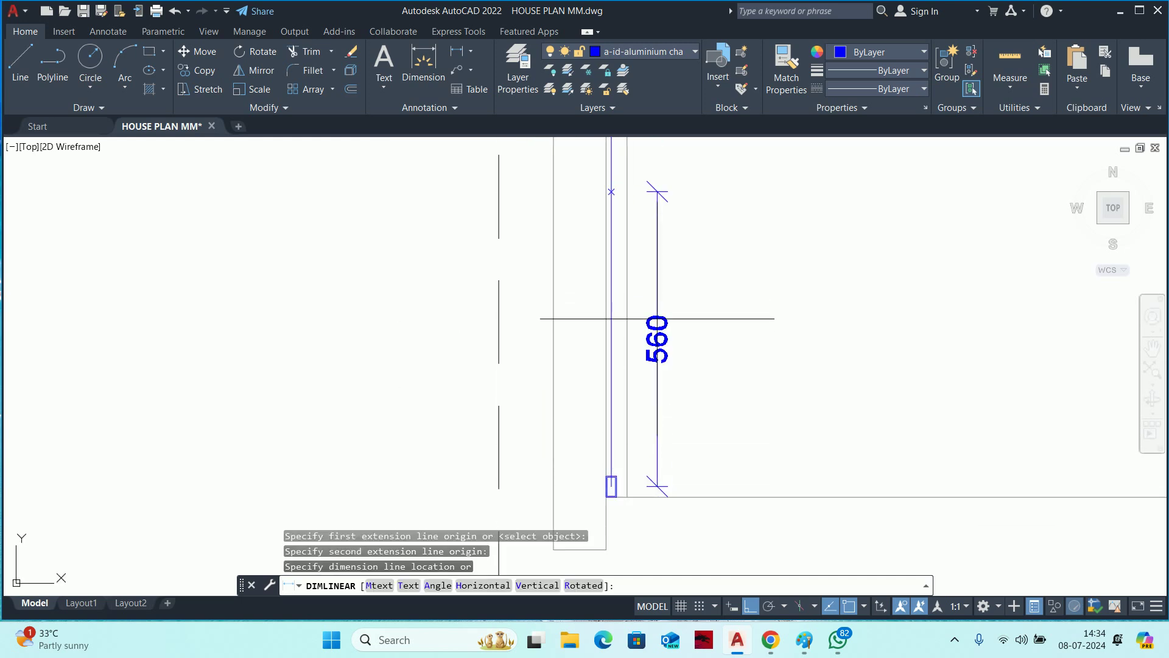
{"action": "key", "text": "Escape"}
{"action": "key", "text": "Escape"}
{"action": "key", "text": "Escape"}
Delete five of the point markers, then undo to restore them.
{"action": "scroll", "coordinate": [658, 314], "scroll_direction": "down", "scroll_amount": 1}
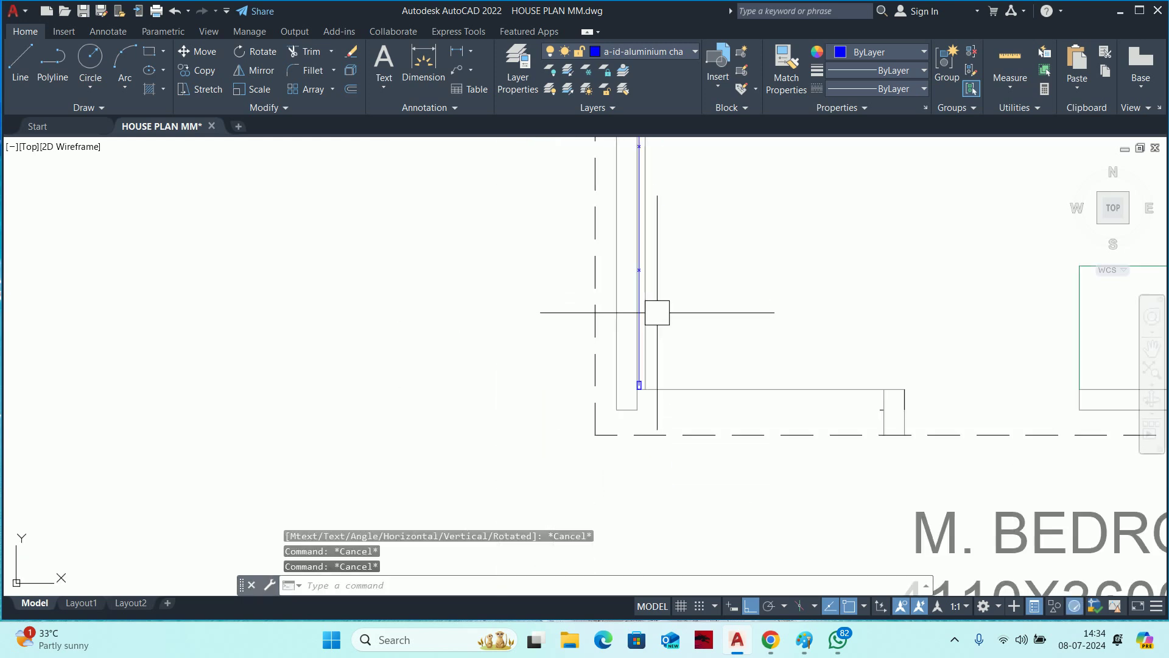
{"action": "scroll", "coordinate": [656, 317], "scroll_direction": "down", "scroll_amount": 1}
{"action": "scroll", "coordinate": [653, 394], "scroll_direction": "up", "scroll_amount": 1}
{"action": "scroll", "coordinate": [654, 394], "scroll_direction": "down", "scroll_amount": 2}
{"action": "scroll", "coordinate": [650, 296], "scroll_direction": "up", "scroll_amount": 2}
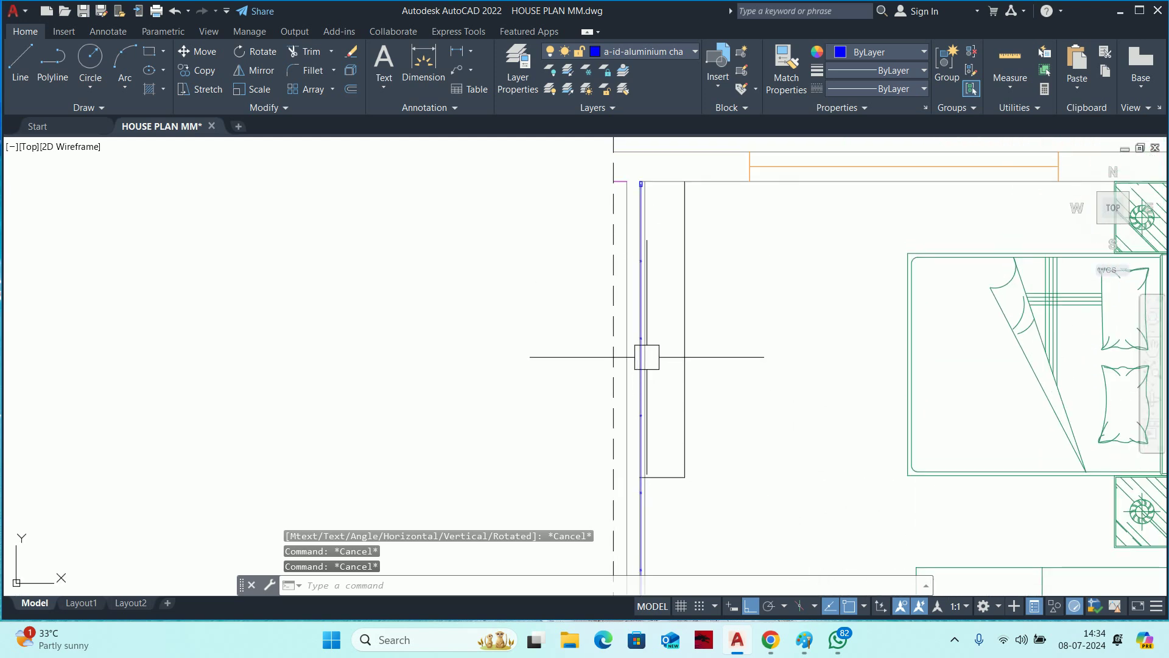
{"action": "left_click", "coordinate": [554, 250]}
{"action": "middle_click_drag", "start_coordinate": [776, 470], "coordinate": [763, 351]}
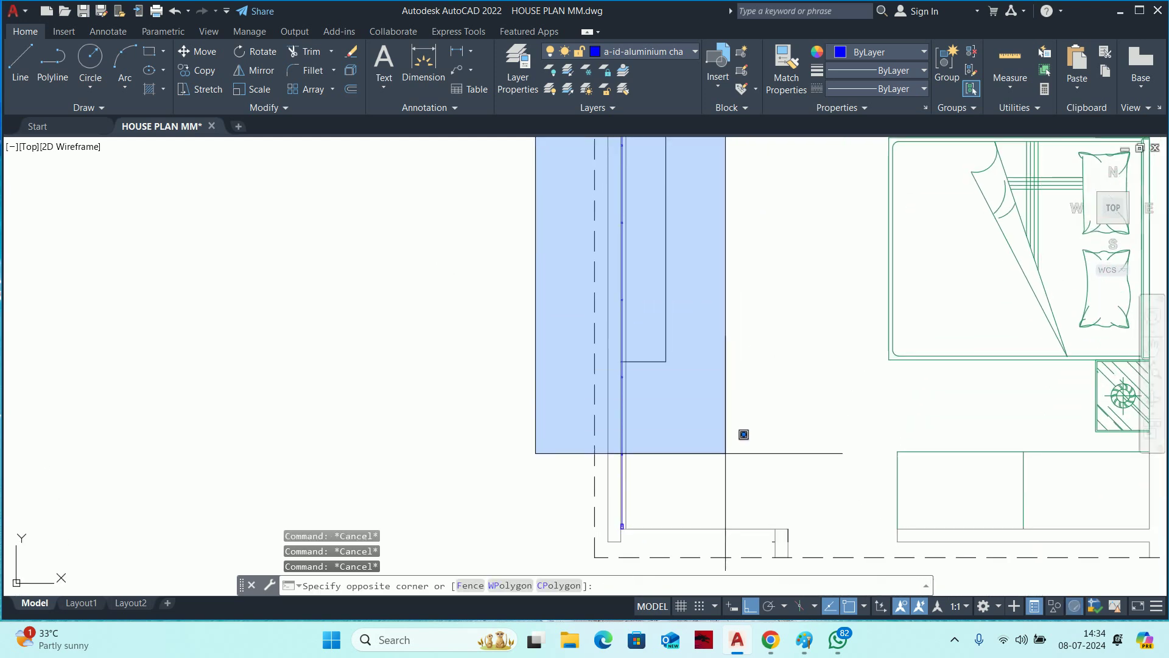
{"action": "left_click", "coordinate": [744, 438]}
{"action": "key", "text": "Delete"}
{"action": "middle_click_drag", "start_coordinate": [676, 368], "coordinate": [621, 488]}
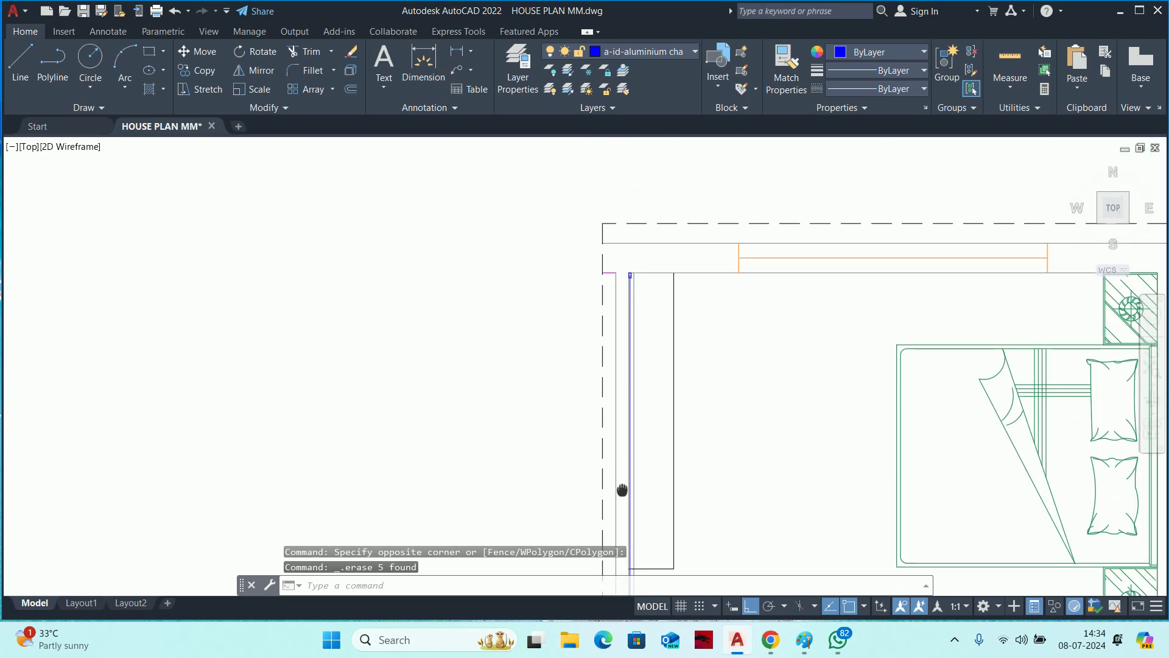
{"action": "key", "text": "Escape"}
{"action": "key", "text": "Escape"}
{"action": "scroll", "coordinate": [643, 342], "scroll_direction": "up", "scroll_amount": 4}
{"action": "key", "text": "Escape"}
{"action": "scroll", "coordinate": [641, 341], "scroll_direction": "up", "scroll_amount": 5}
{"action": "middle_click_drag", "start_coordinate": [609, 331], "coordinate": [576, 363]}
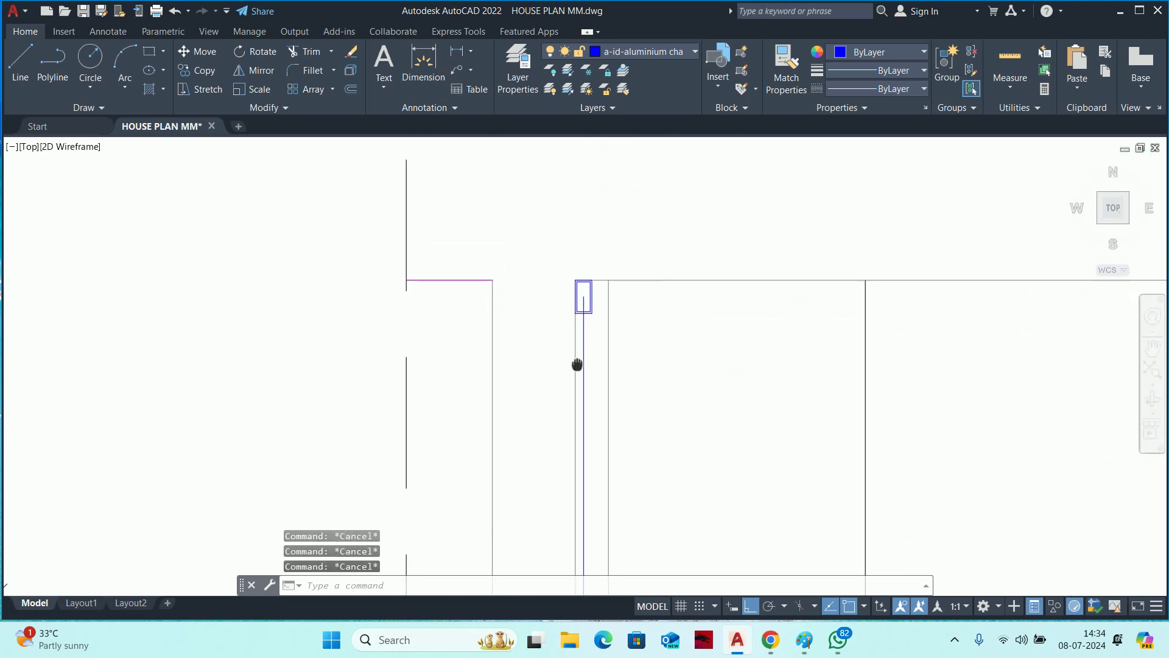
{"action": "key", "text": "ctrl+z"}
{"action": "key", "text": "ctrl+z"}
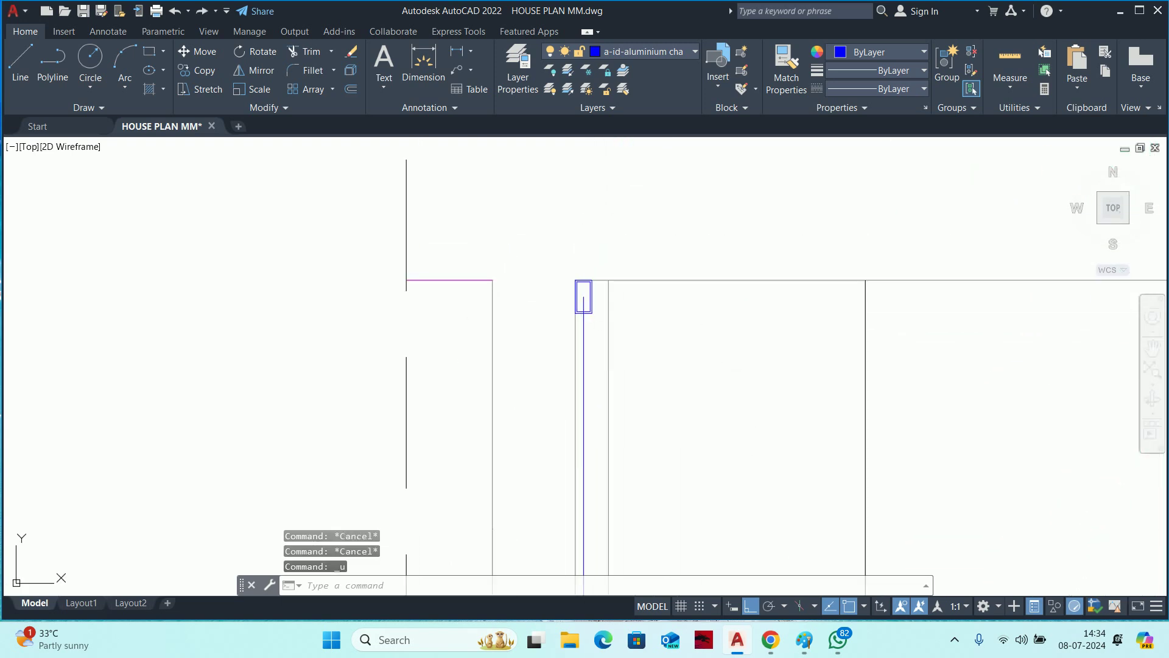
{"action": "key", "text": "ctrl+z"}
Window-select all six X point markers on the channel line and delete them.
{"action": "scroll", "coordinate": [588, 311], "scroll_direction": "down", "scroll_amount": 2}
{"action": "left_click", "coordinate": [519, 247]}
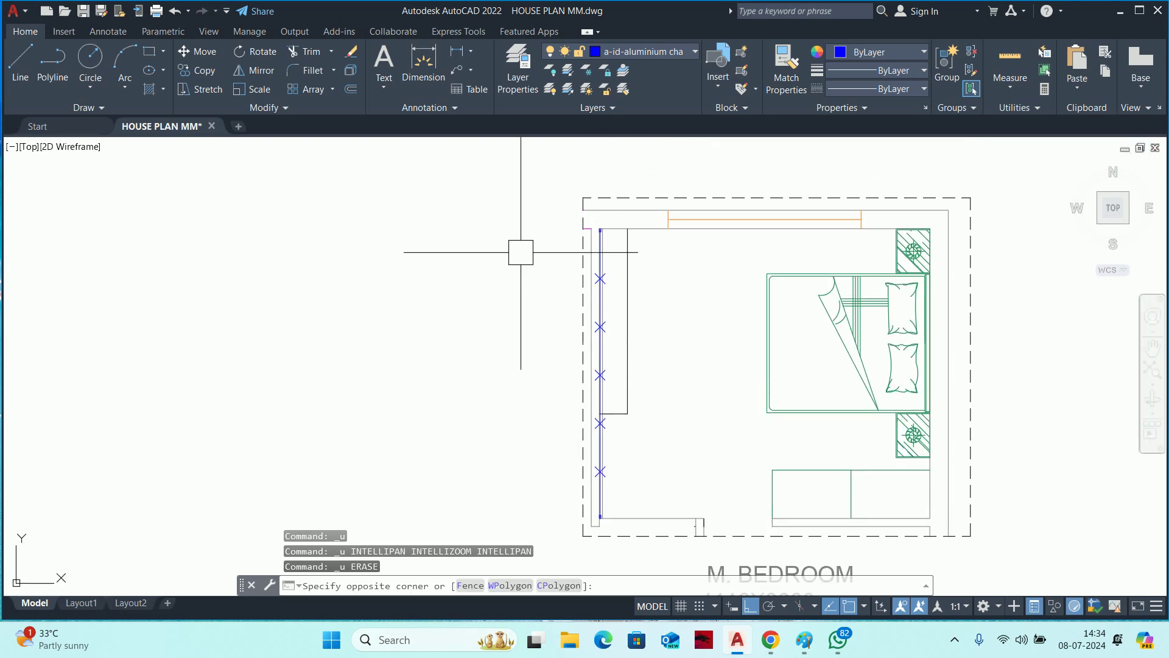
{"action": "left_click", "coordinate": [690, 470]}
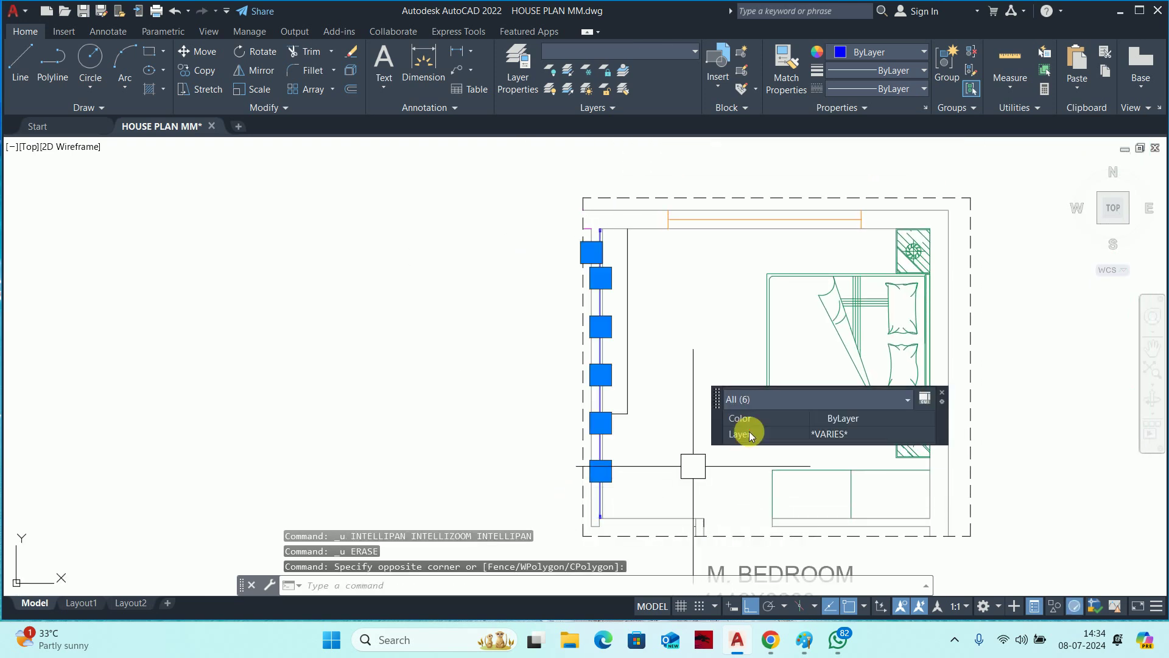
{"action": "key", "text": "Escape"}
{"action": "key", "text": "Escape"}
{"action": "left_click", "coordinate": [483, 247]}
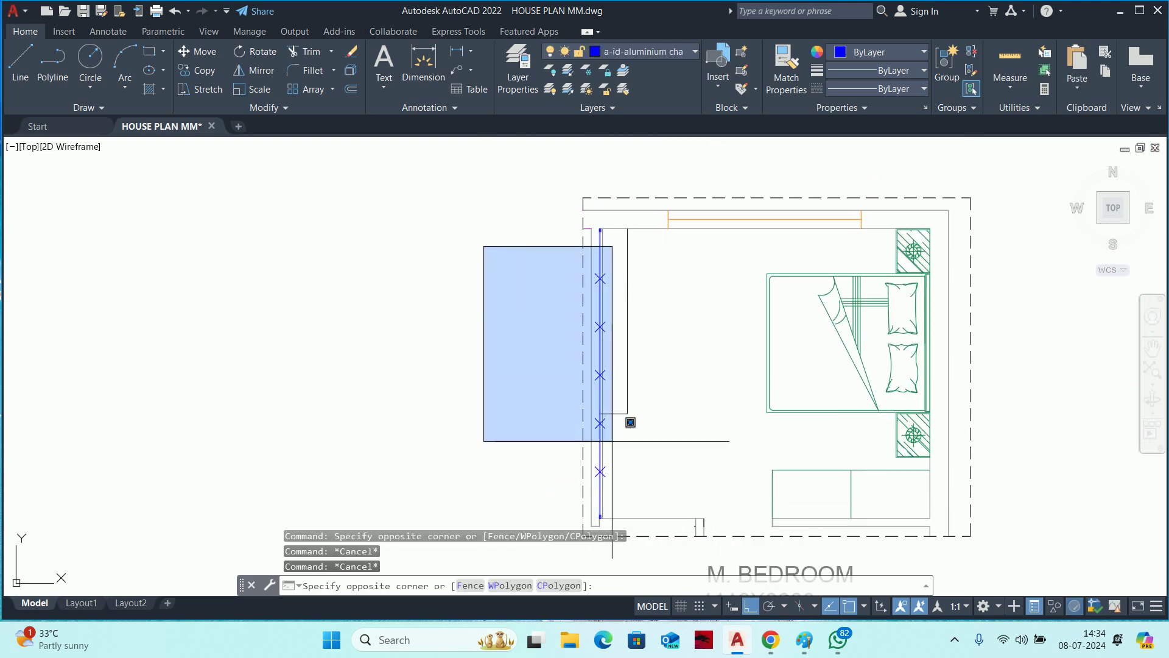
{"action": "left_click", "coordinate": [647, 506]}
{"action": "key", "text": "Delete"}
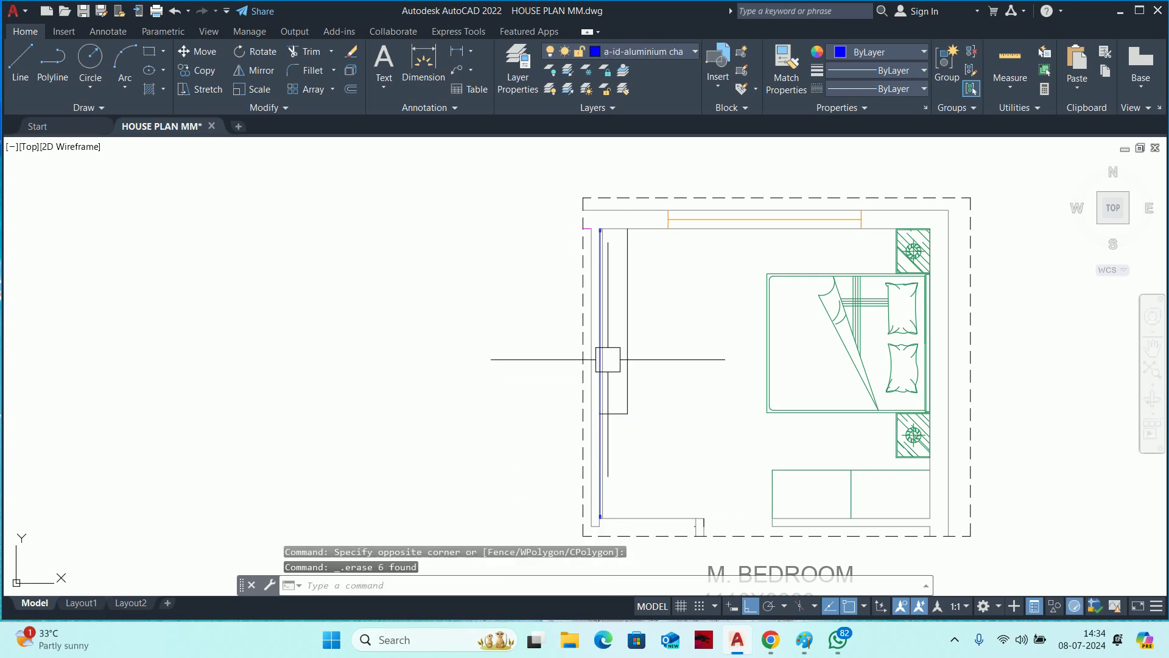
{"action": "key", "text": "Escape"}
{"action": "key", "text": "Escape"}
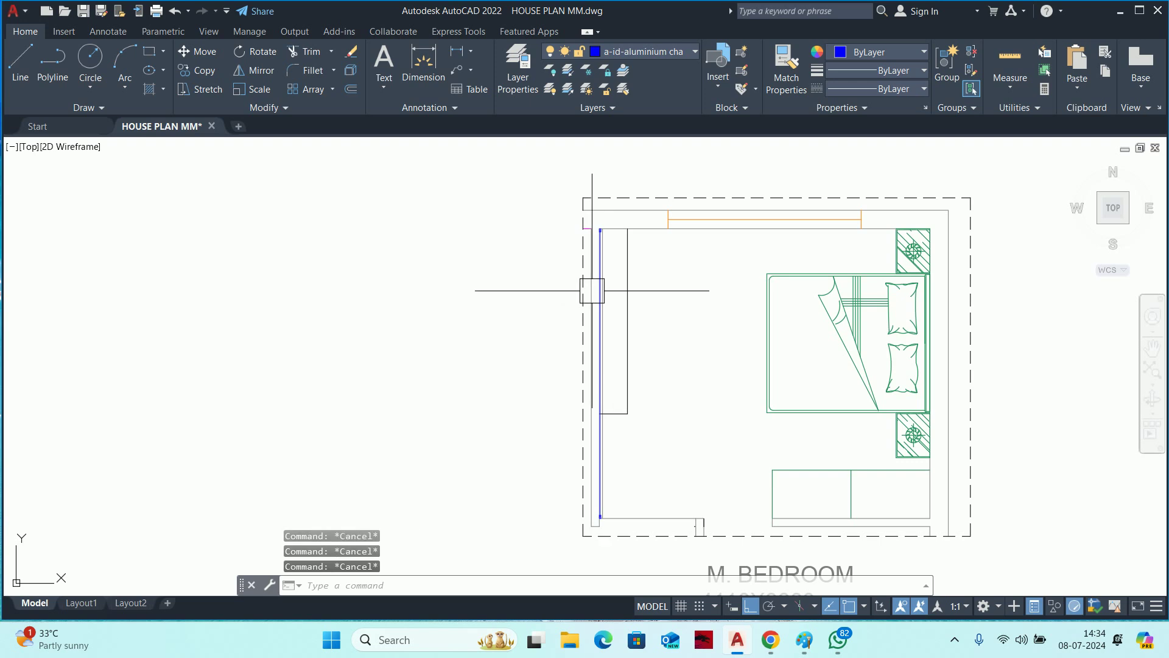
Divide the blue channel line into 7 equal segments with DIV.
{"action": "type", "text": "DIV"}
{"action": "key", "text": "Return"}
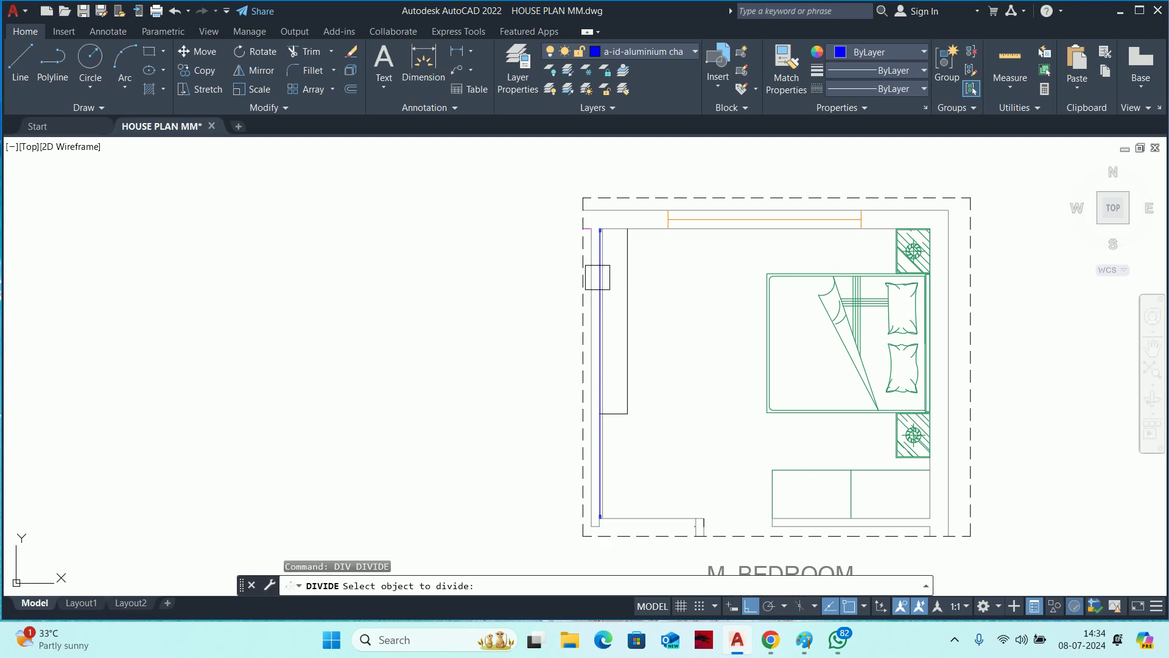
{"action": "scroll", "coordinate": [605, 232], "scroll_direction": "up", "scroll_amount": 5}
{"action": "scroll", "coordinate": [603, 232], "scroll_direction": "up", "scroll_amount": 4}
{"action": "left_click", "coordinate": [513, 235]}
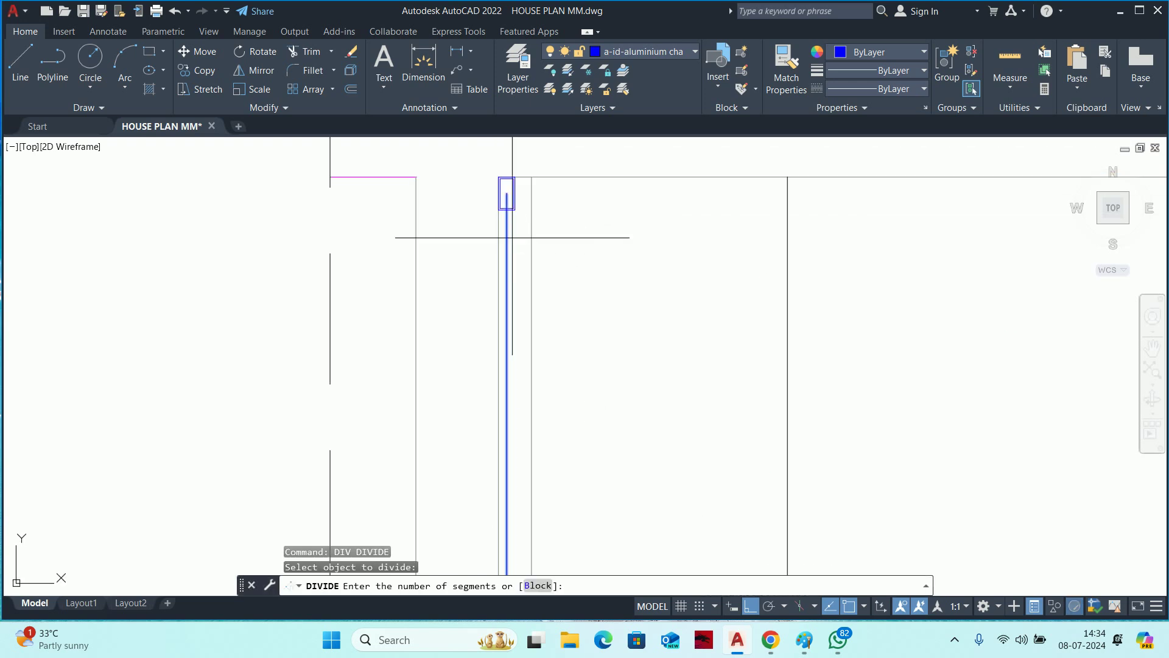
{"action": "type", "text": "7"}
{"action": "key", "text": "Return"}
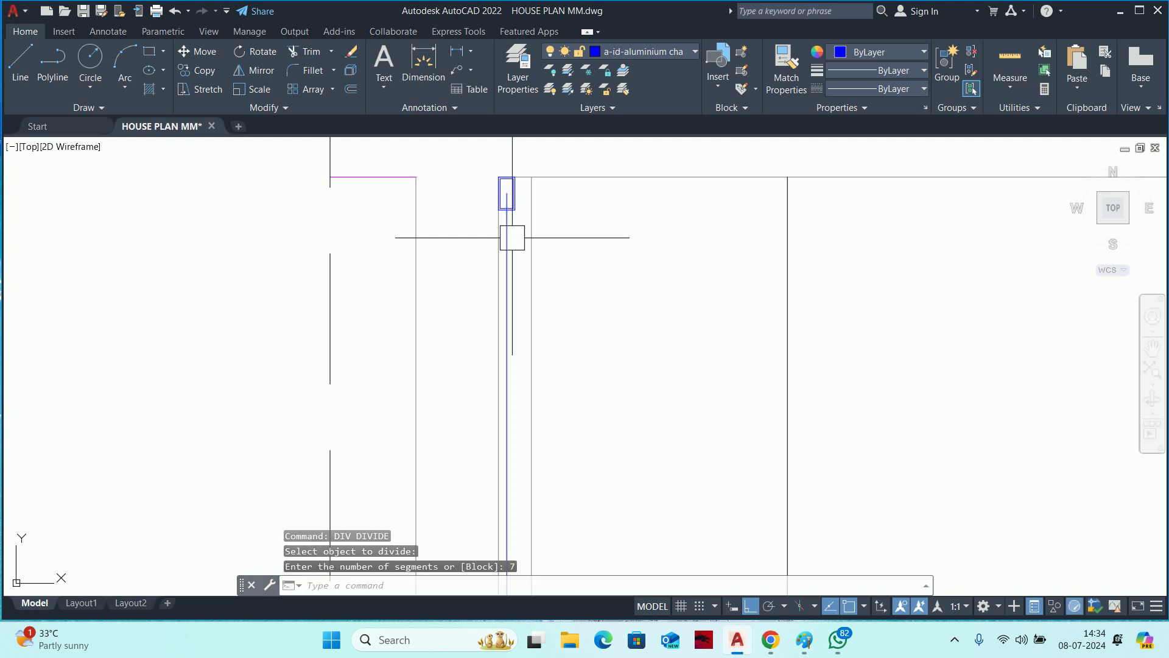
{"action": "scroll", "coordinate": [512, 235], "scroll_direction": "down", "scroll_amount": 3}
{"action": "key", "text": "Escape"}
{"action": "key", "text": "Escape"}
{"action": "key", "text": "Escape"}
{"action": "scroll", "coordinate": [506, 310], "scroll_direction": "down", "scroll_amount": 2}
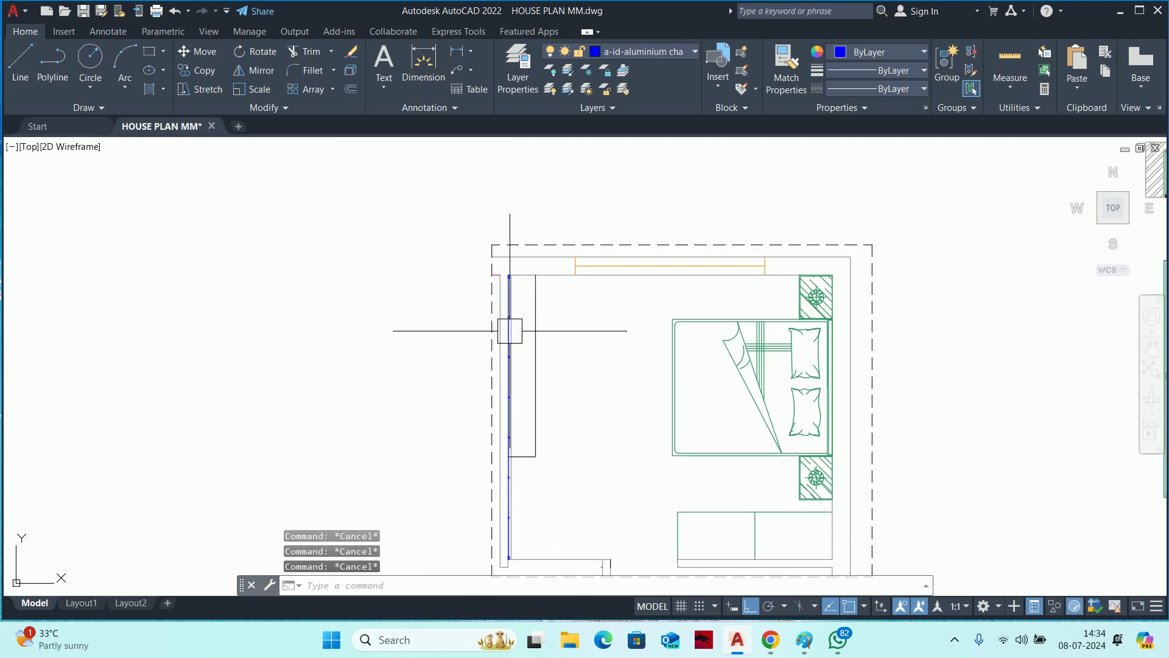
Regenerate the drawing and confirm the 508.57 marker spacing with a discarded linear dimension.
{"action": "type", "text": "re"}
{"action": "key", "text": "Return"}
{"action": "scroll", "coordinate": [513, 347], "scroll_direction": "up", "scroll_amount": 2}
{"action": "scroll", "coordinate": [513, 346], "scroll_direction": "up", "scroll_amount": 2}
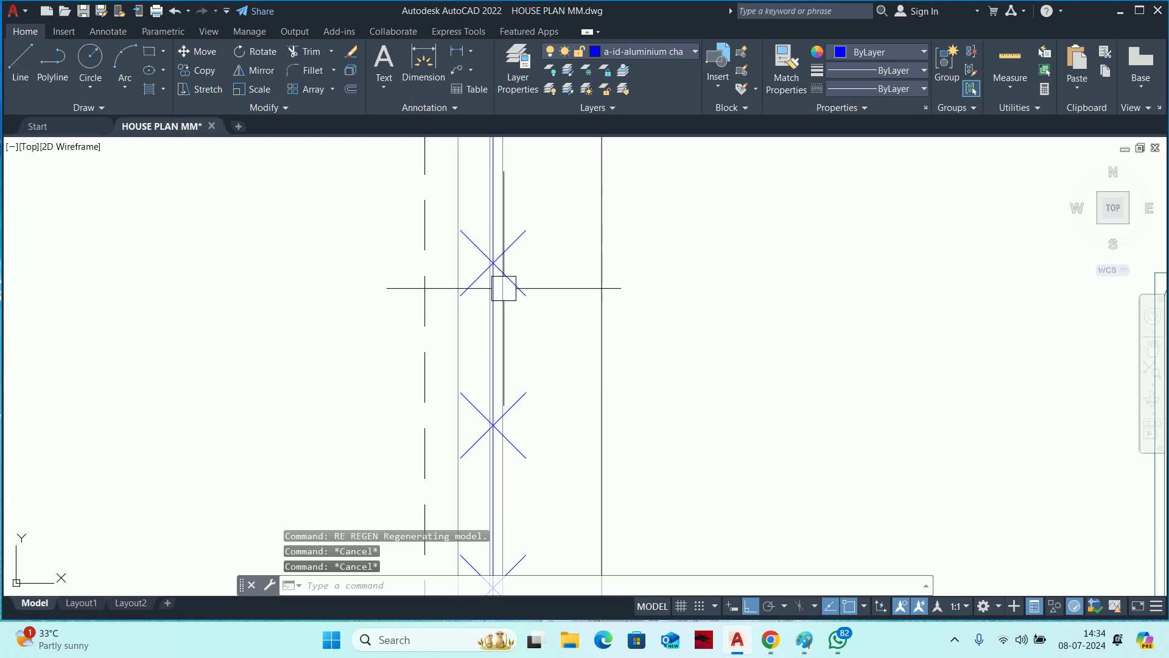
{"action": "scroll", "coordinate": [491, 444], "scroll_direction": "down", "scroll_amount": 1}
{"action": "type", "text": "dli"}
{"action": "key", "text": "Return"}
{"action": "scroll", "coordinate": [480, 432], "scroll_direction": "up", "scroll_amount": 1}
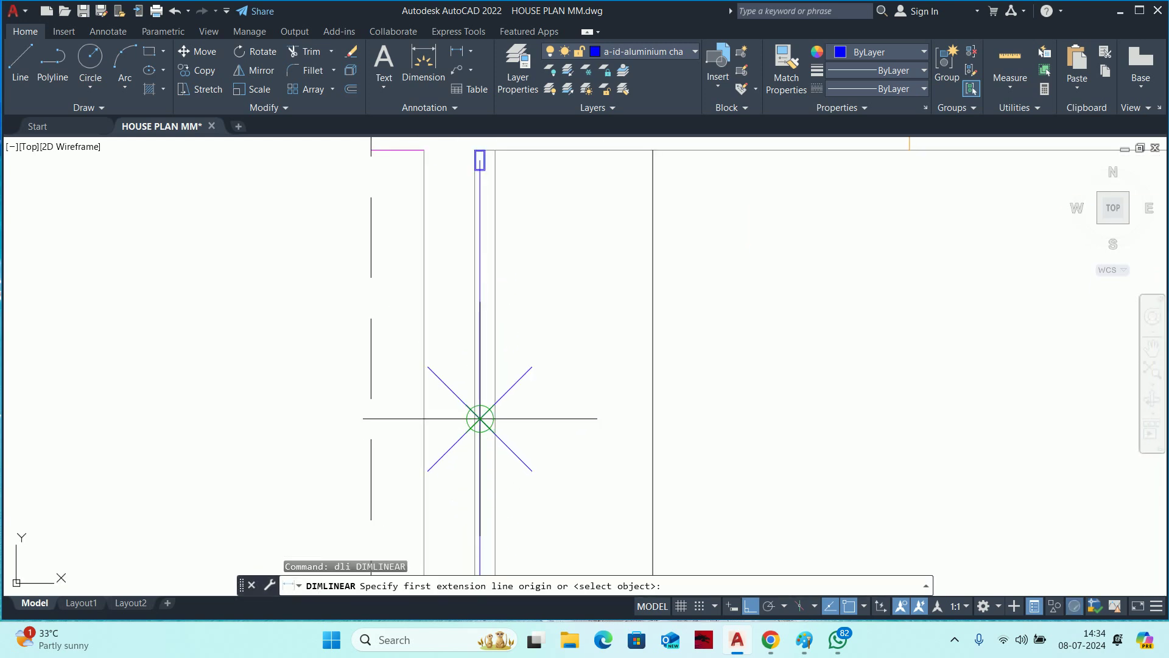
{"action": "left_click", "coordinate": [480, 433]}
{"action": "scroll", "coordinate": [478, 160], "scroll_direction": "up", "scroll_amount": 2}
{"action": "left_click", "coordinate": [478, 160]}
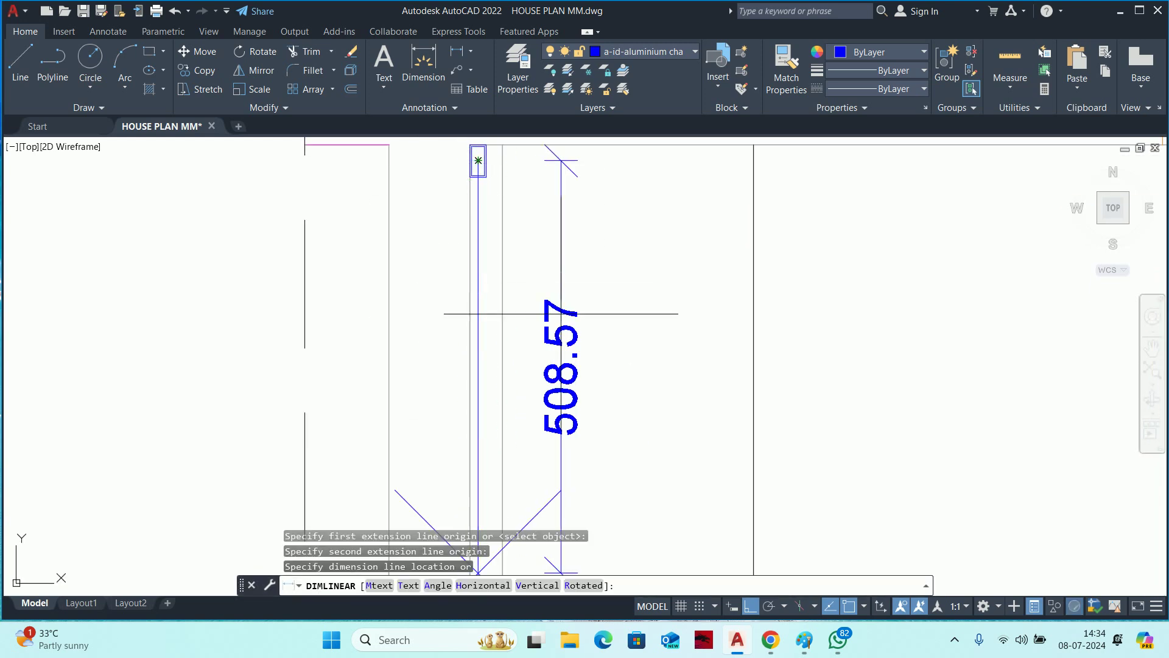
{"action": "key", "text": "Escape"}
{"action": "key", "text": "Escape"}
{"action": "key", "text": "Escape"}
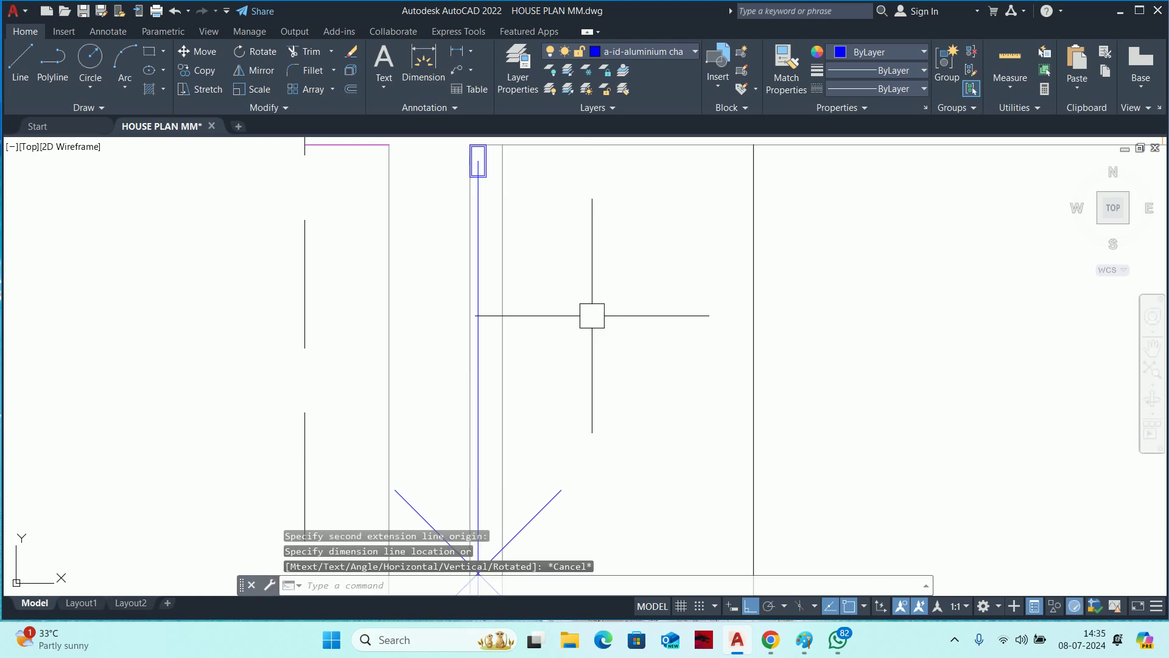
{"action": "scroll", "coordinate": [523, 315], "scroll_direction": "down", "scroll_amount": 2}
Select the aluminium channel block for copying and set its base point.
{"action": "type", "text": "co"}
{"action": "key", "text": "Return"}
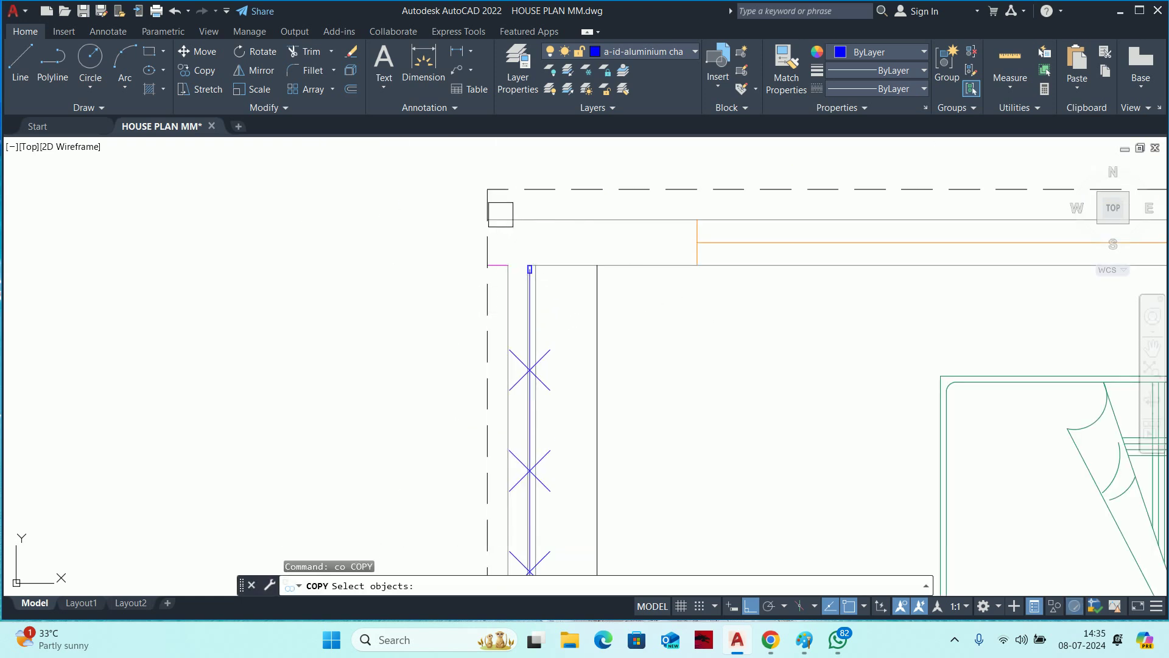
{"action": "scroll", "coordinate": [520, 243], "scroll_direction": "up", "scroll_amount": 5}
{"action": "scroll", "coordinate": [565, 357], "scroll_direction": "up", "scroll_amount": 3}
{"action": "left_click", "coordinate": [601, 364]}
{"action": "key", "text": "Return"}
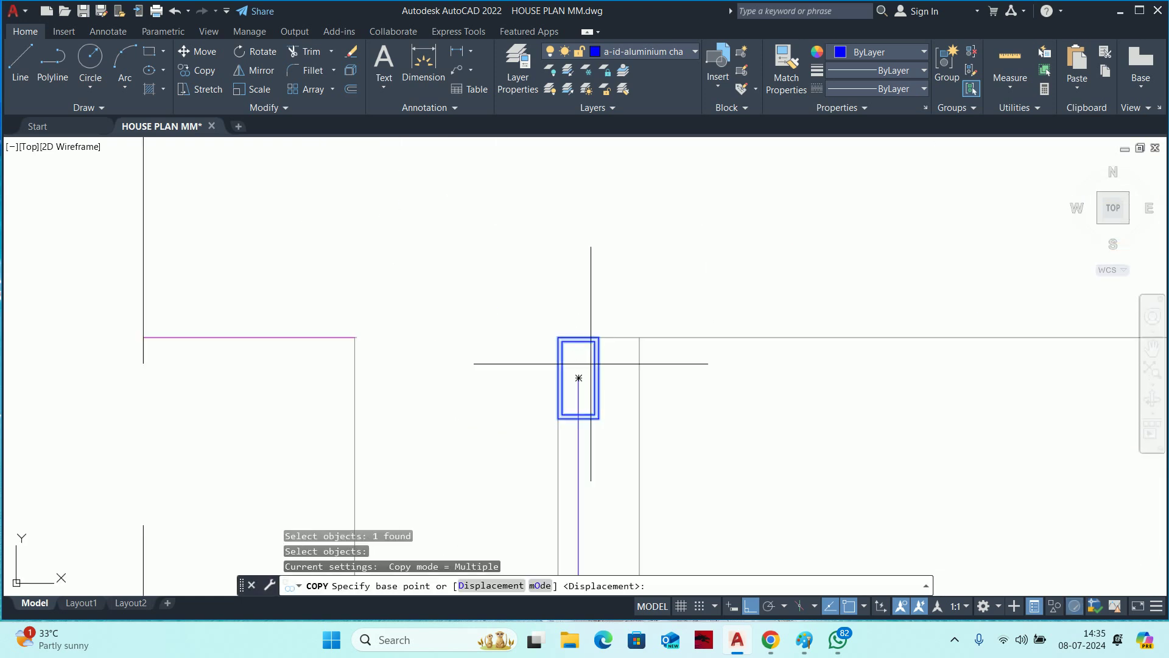
{"action": "left_click", "coordinate": [578, 377]}
{"action": "scroll", "coordinate": [579, 378], "scroll_direction": "down", "scroll_amount": 5}
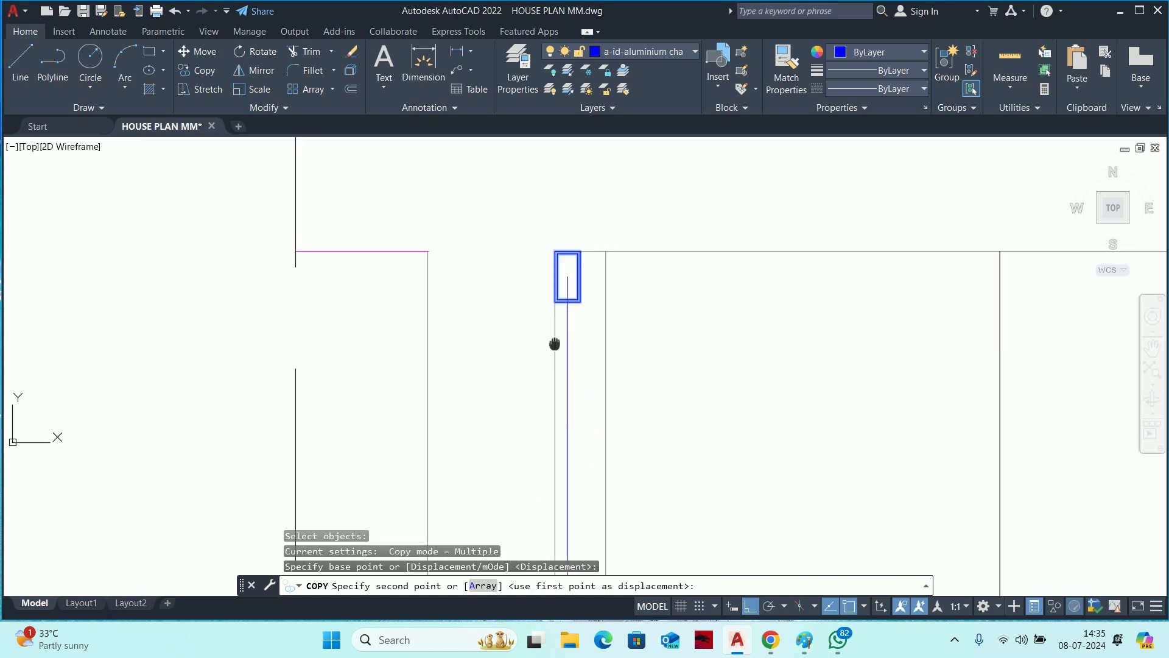
Place channel block copies on the division points along the wall, undoing one misplaced copy.
{"action": "middle_click_drag", "start_coordinate": [548, 313], "coordinate": [544, 178]}
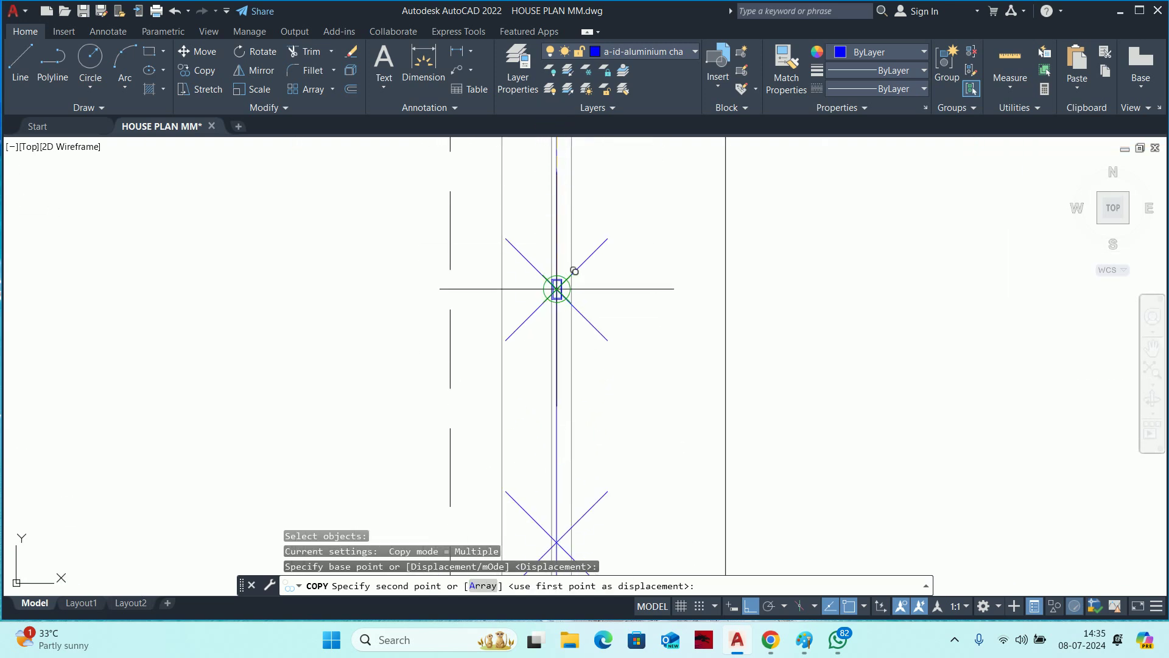
{"action": "left_click", "coordinate": [552, 288]}
{"action": "mouse_move", "coordinate": [553, 287]}
{"action": "middle_mouse_down"}
{"action": "mouse_move", "coordinate": [582, 260]}
{"action": "mouse_move", "coordinate": [597, 319]}
{"action": "middle_mouse_up"}
{"action": "left_click", "coordinate": [584, 262]}
{"action": "key", "text": "ctrl+z"}
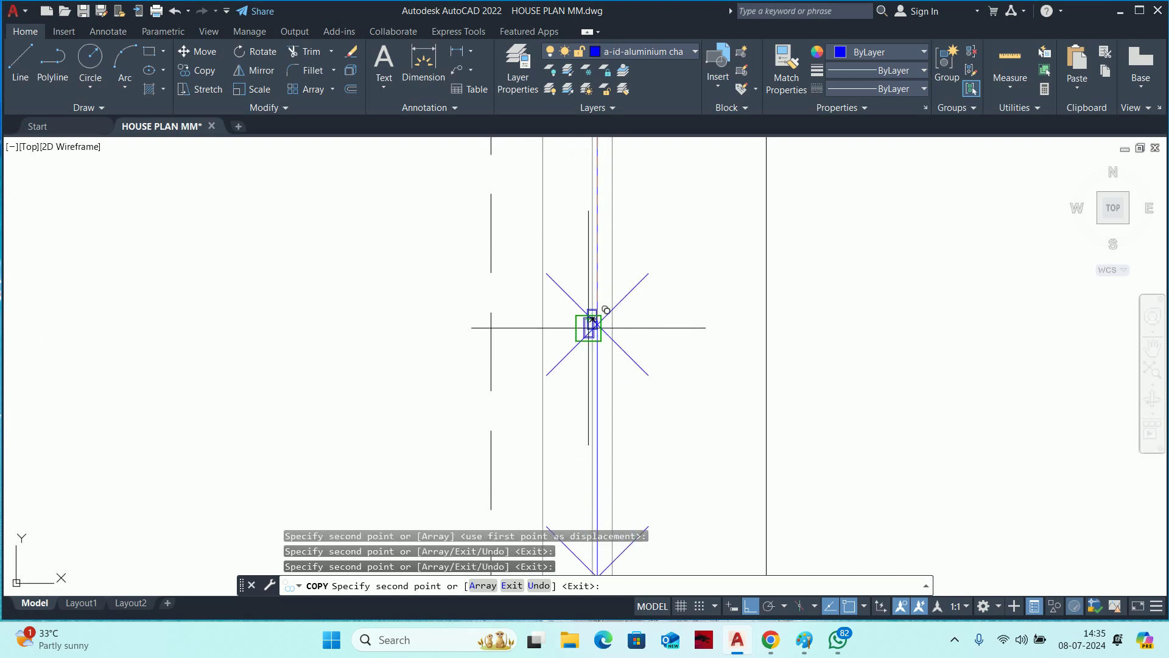
{"action": "middle_click_drag", "start_coordinate": [626, 362], "coordinate": [614, 308]}
{"action": "scroll", "coordinate": [596, 325], "scroll_direction": "down", "scroll_amount": 2}
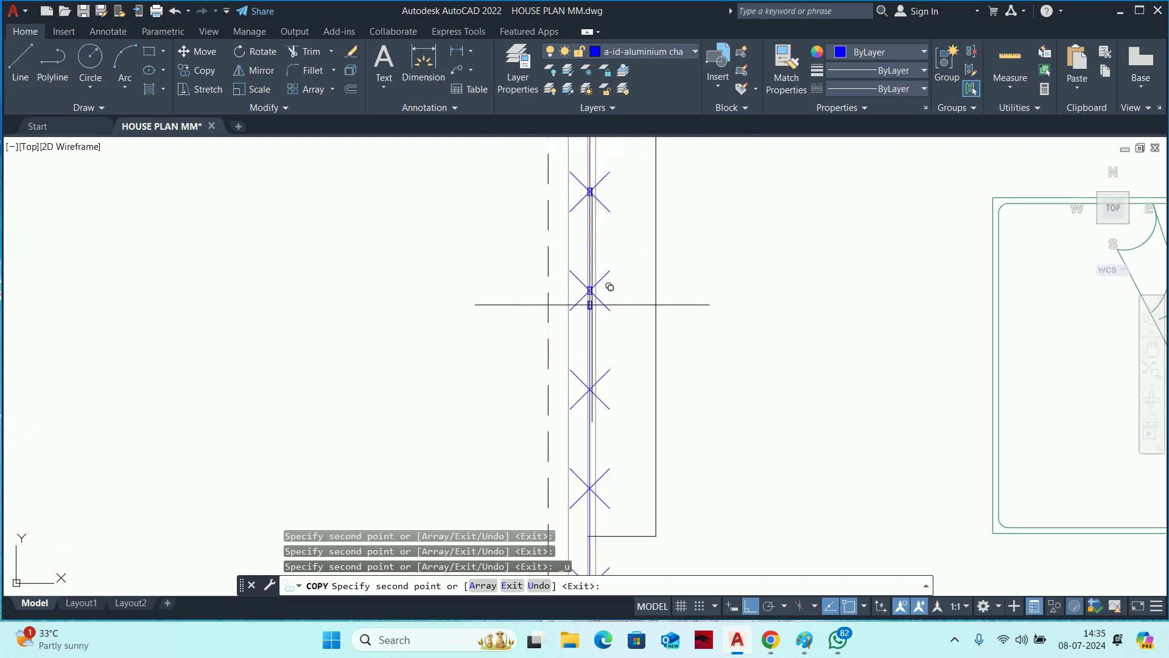
{"action": "left_click", "coordinate": [597, 277]}
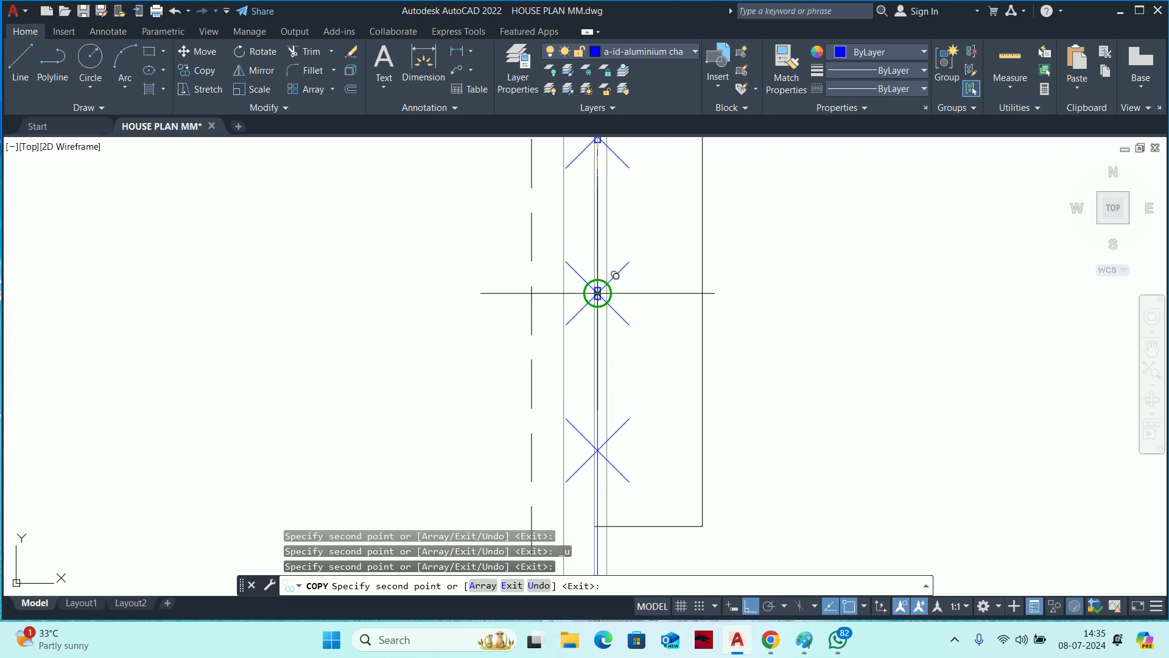
{"action": "scroll", "coordinate": [597, 280], "scroll_direction": "down", "scroll_amount": 2}
{"action": "left_click", "coordinate": [607, 177]}
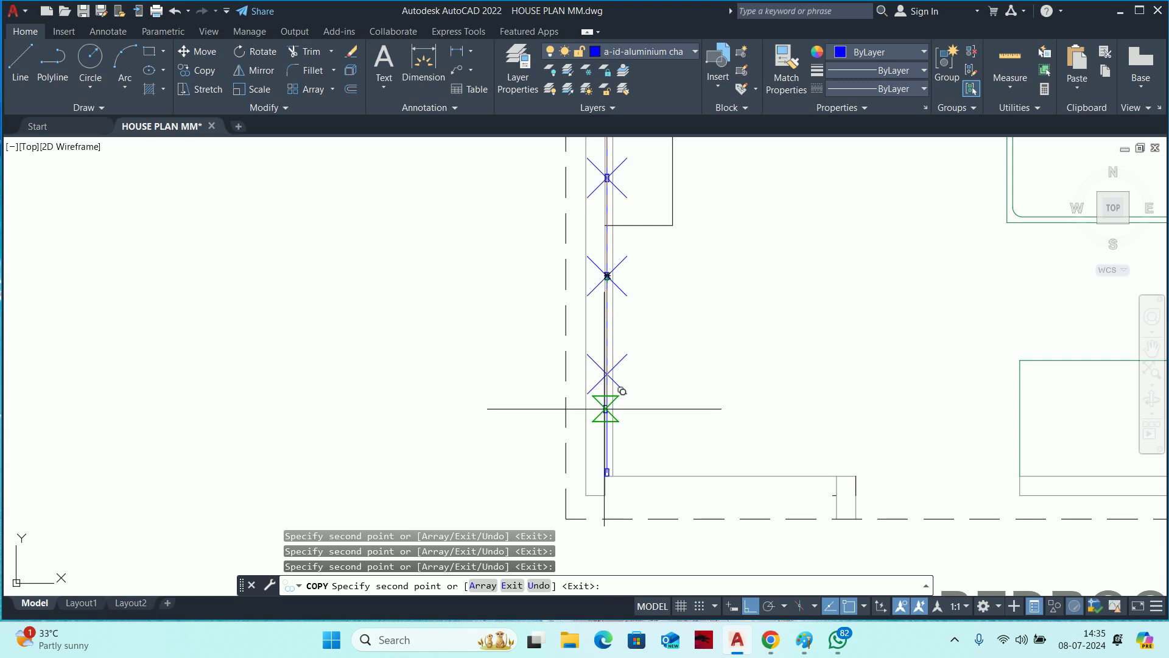
{"action": "key", "text": "Escape"}
{"action": "key", "text": "Escape"}
{"action": "key", "text": "Escape"}
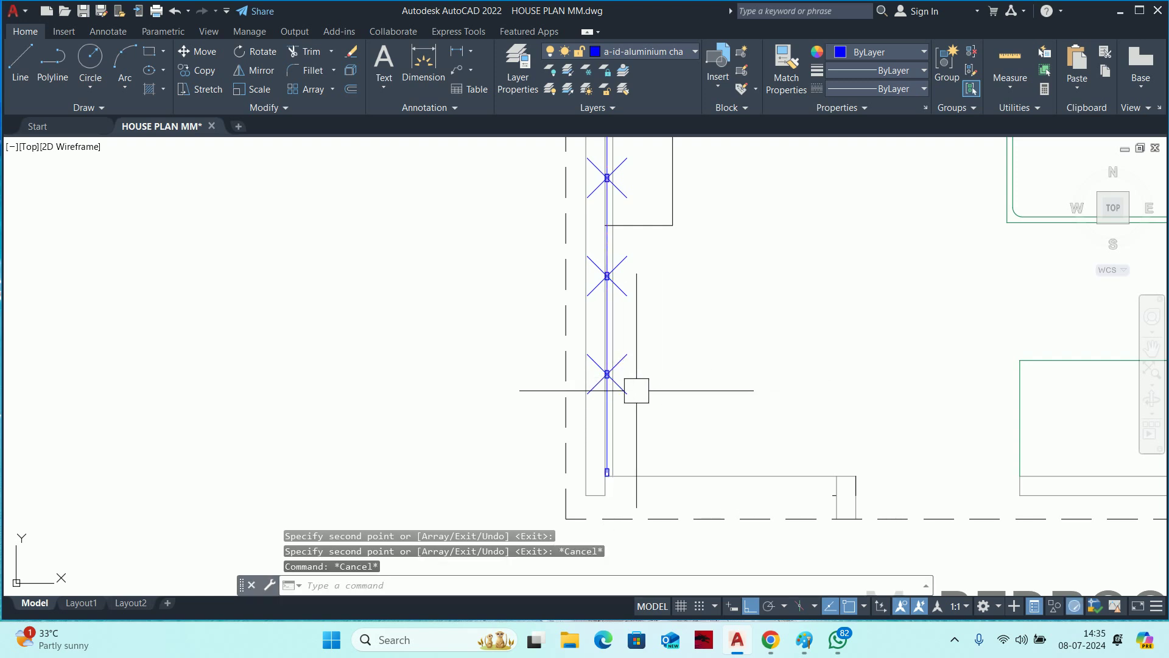
Select one of the division point markers.
{"action": "scroll", "coordinate": [660, 405], "scroll_direction": "up", "scroll_amount": 4}
{"action": "middle_click_drag", "start_coordinate": [647, 411], "coordinate": [566, 299]}
{"action": "left_click", "coordinate": [544, 291]}
Use Select Similar to pick all six division point markers and remove them.
{"action": "right_click", "coordinate": [615, 341]}
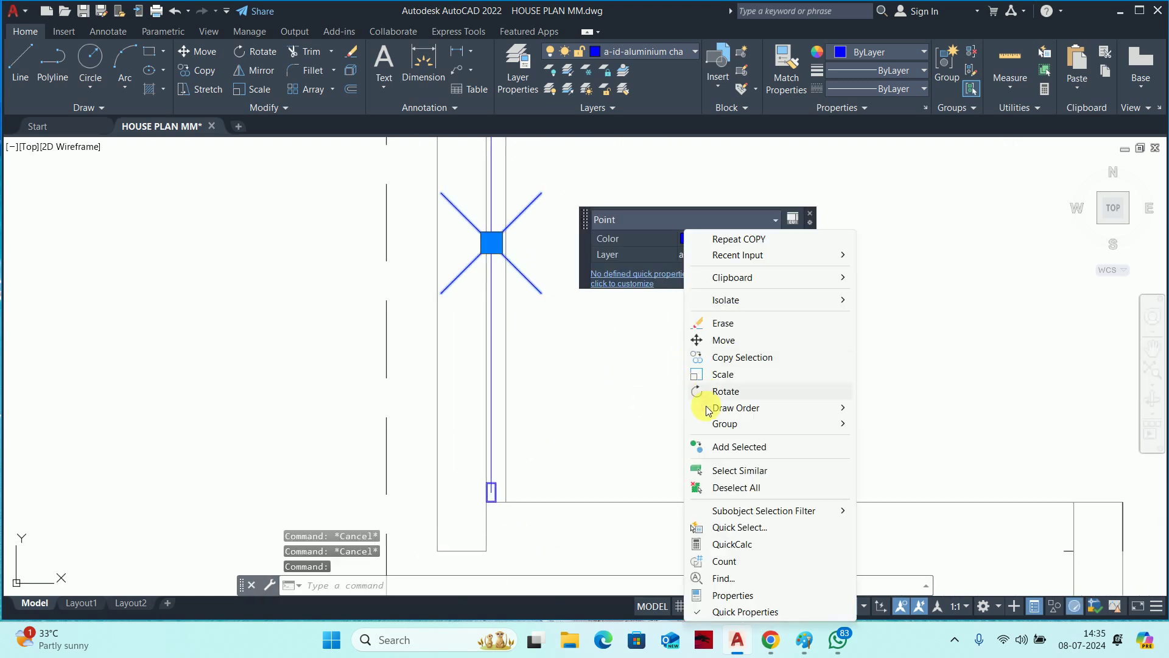
{"action": "left_click", "coordinate": [731, 467]}
{"action": "key", "text": "Escape"}
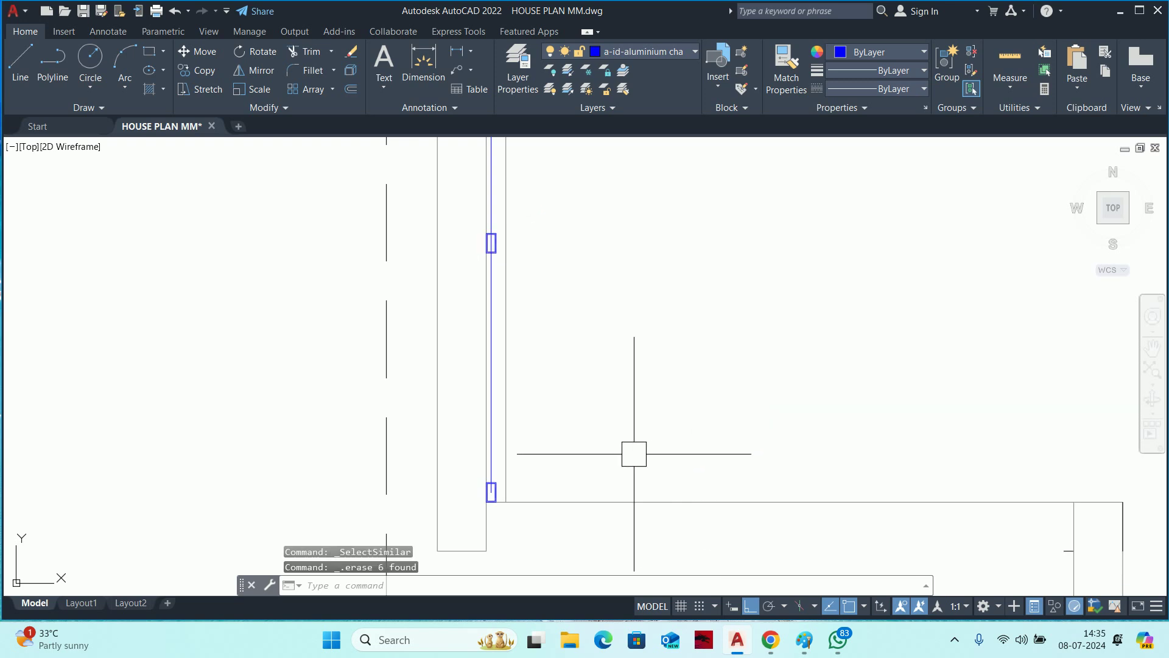
{"action": "key", "text": "Escape"}
{"action": "key", "text": "Escape"}
Measure the distance between two adjacent channel blocks, cancelling without placing the dimension.
{"action": "type", "text": "dli"}
{"action": "key", "text": "Return"}
{"action": "scroll", "coordinate": [504, 503], "scroll_direction": "up", "scroll_amount": 3}
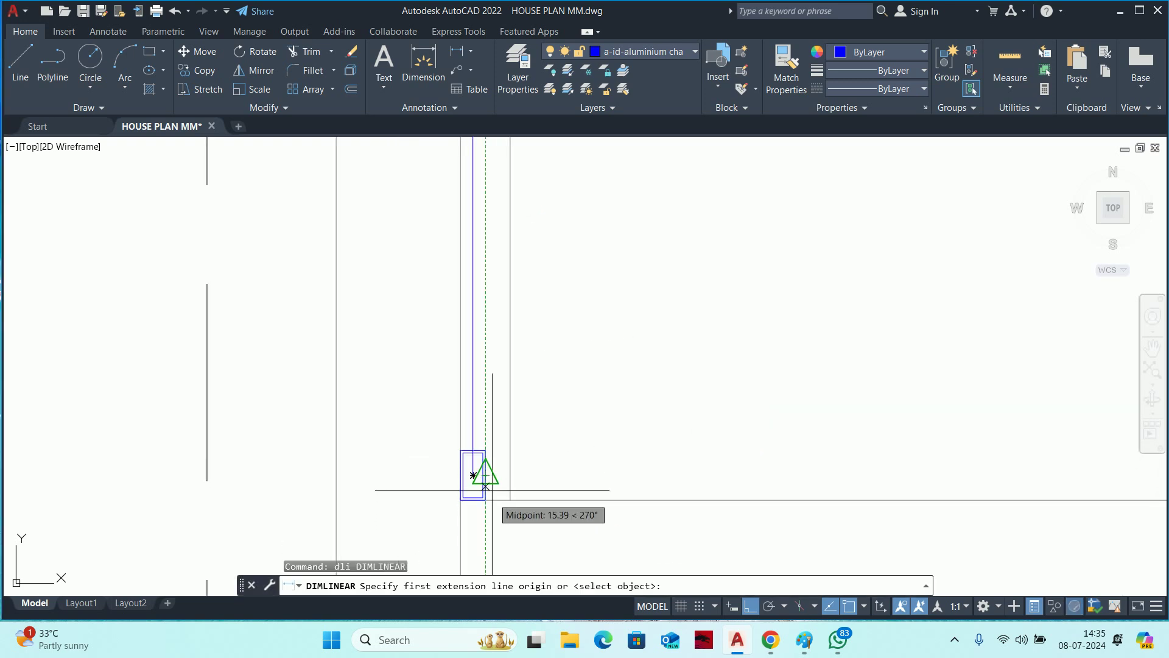
{"action": "left_click", "coordinate": [486, 474]}
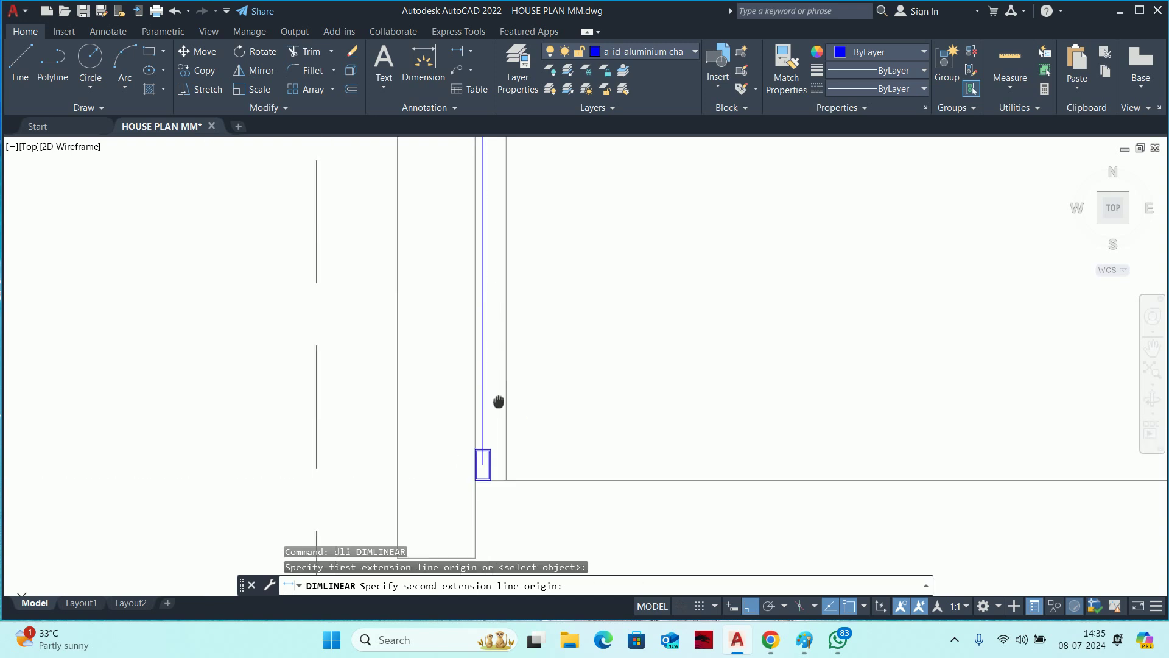
{"action": "middle_click_drag", "start_coordinate": [473, 475], "coordinate": [496, 298]}
{"action": "scroll", "coordinate": [496, 299], "scroll_direction": "up", "scroll_amount": 3}
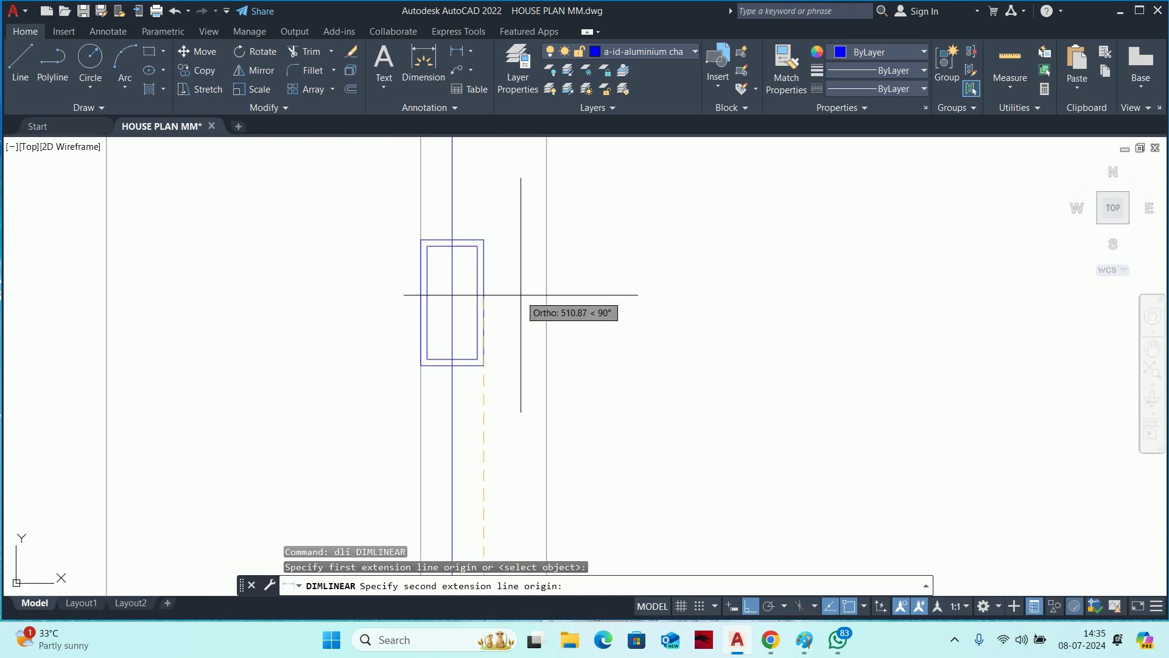
{"action": "left_click", "coordinate": [451, 302]}
{"action": "scroll", "coordinate": [609, 332], "scroll_direction": "down", "scroll_amount": 3}
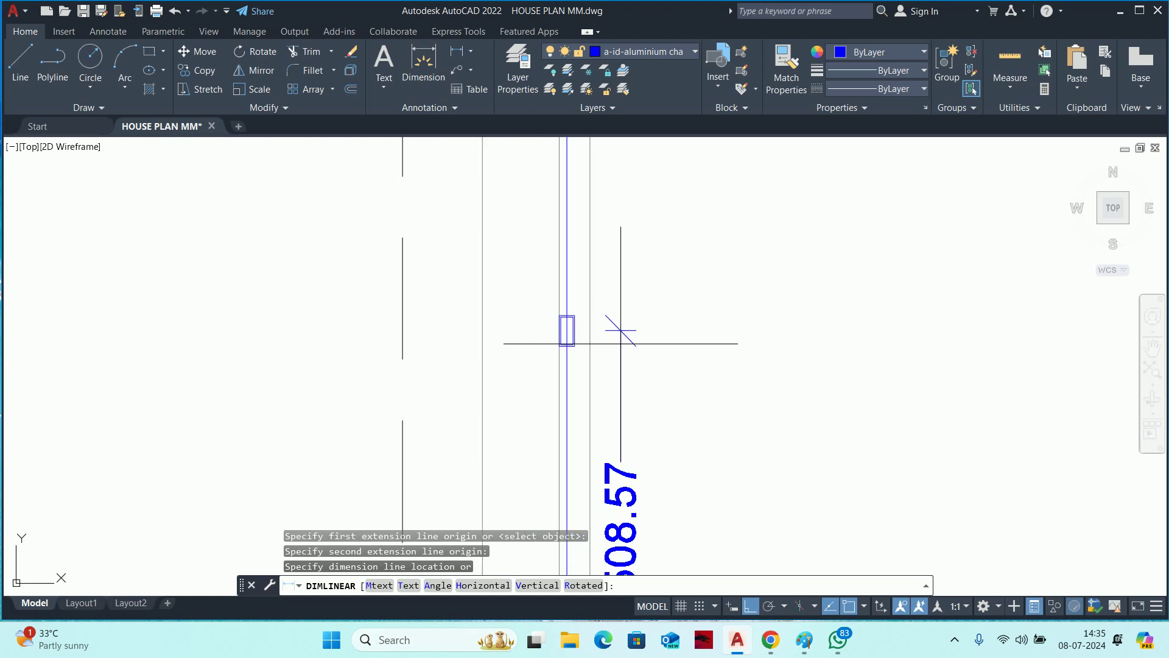
{"action": "key", "text": "Escape"}
{"action": "key", "text": "Escape"}
{"action": "key", "text": "Escape"}
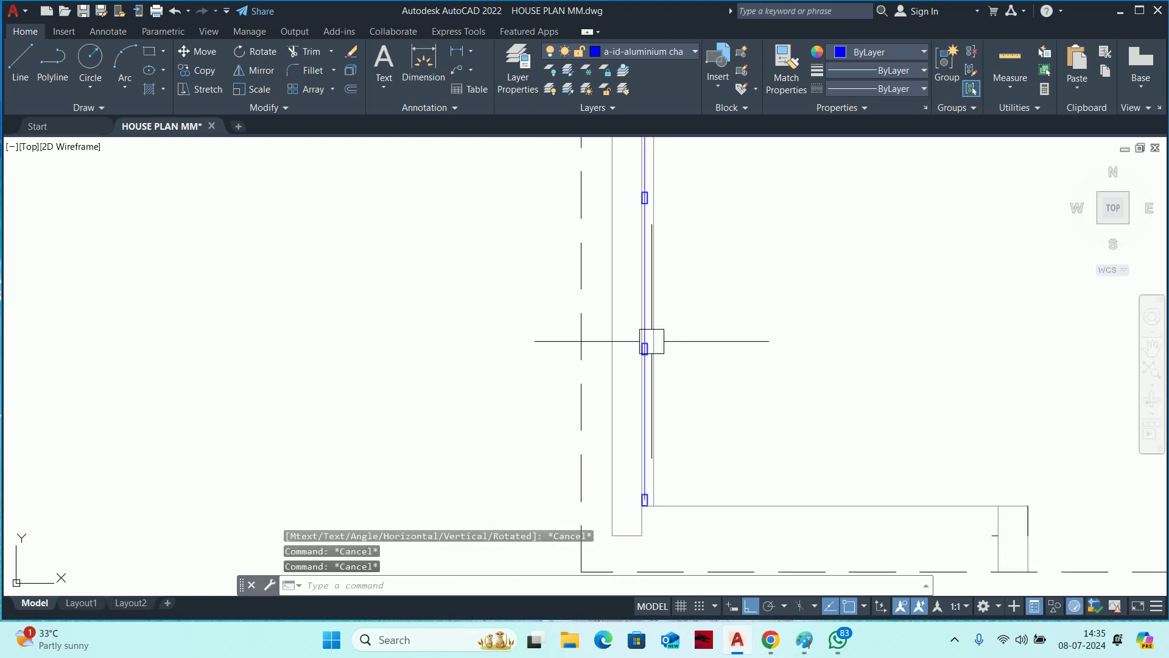
Delete the blue channel line, then undo to restore it.
{"action": "scroll", "coordinate": [648, 332], "scroll_direction": "down", "scroll_amount": 2}
{"action": "scroll", "coordinate": [611, 432], "scroll_direction": "down", "scroll_amount": 1}
{"action": "scroll", "coordinate": [611, 432], "scroll_direction": "up", "scroll_amount": 2}
{"action": "scroll", "coordinate": [598, 279], "scroll_direction": "up", "scroll_amount": 2}
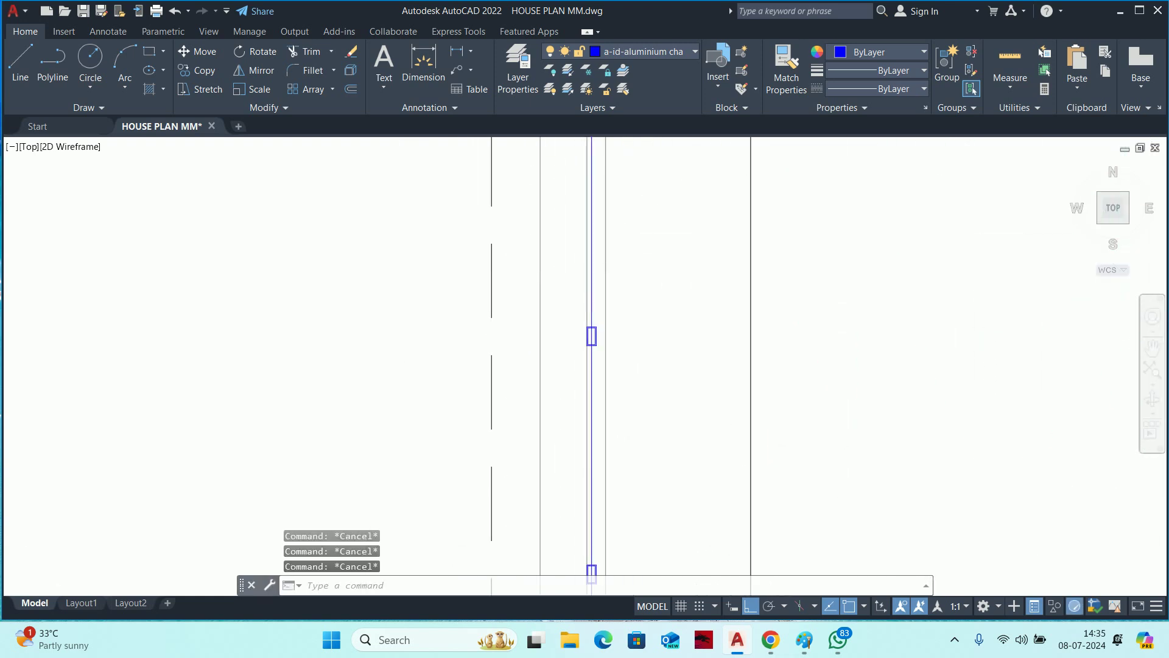
{"action": "left_click", "coordinate": [592, 262]}
{"action": "key", "text": "Delete"}
{"action": "scroll", "coordinate": [590, 262], "scroll_direction": "down", "scroll_amount": 2}
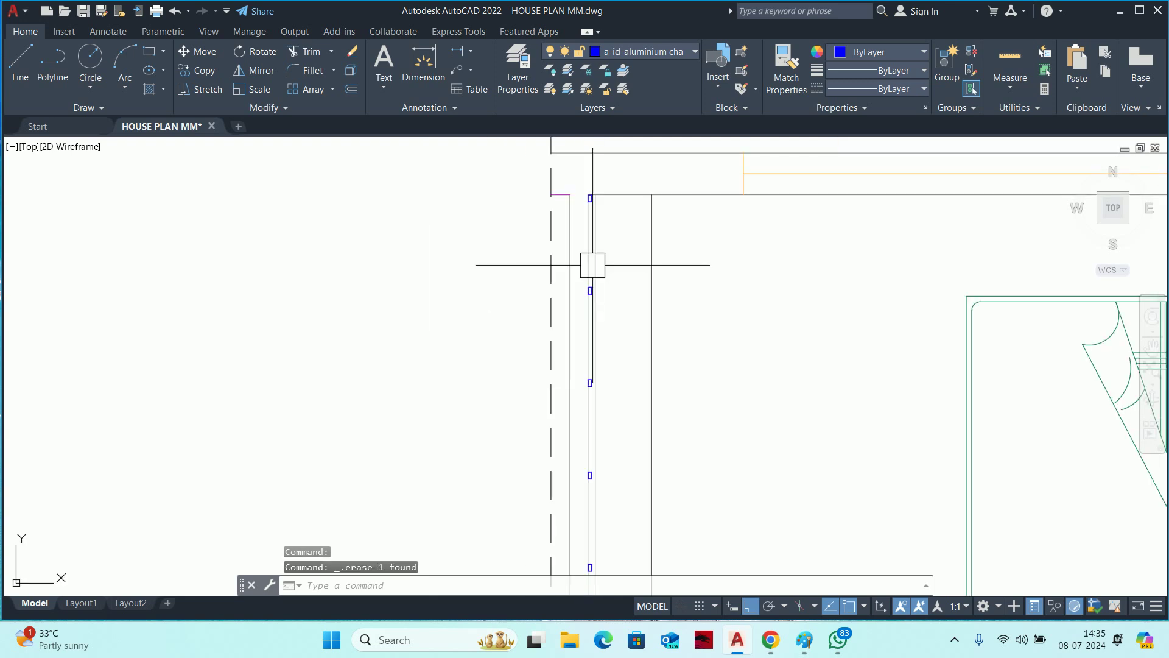
{"action": "key", "text": "ctrl+z"}
{"action": "key", "text": "ctrl+z"}
{"action": "key", "text": "Escape"}
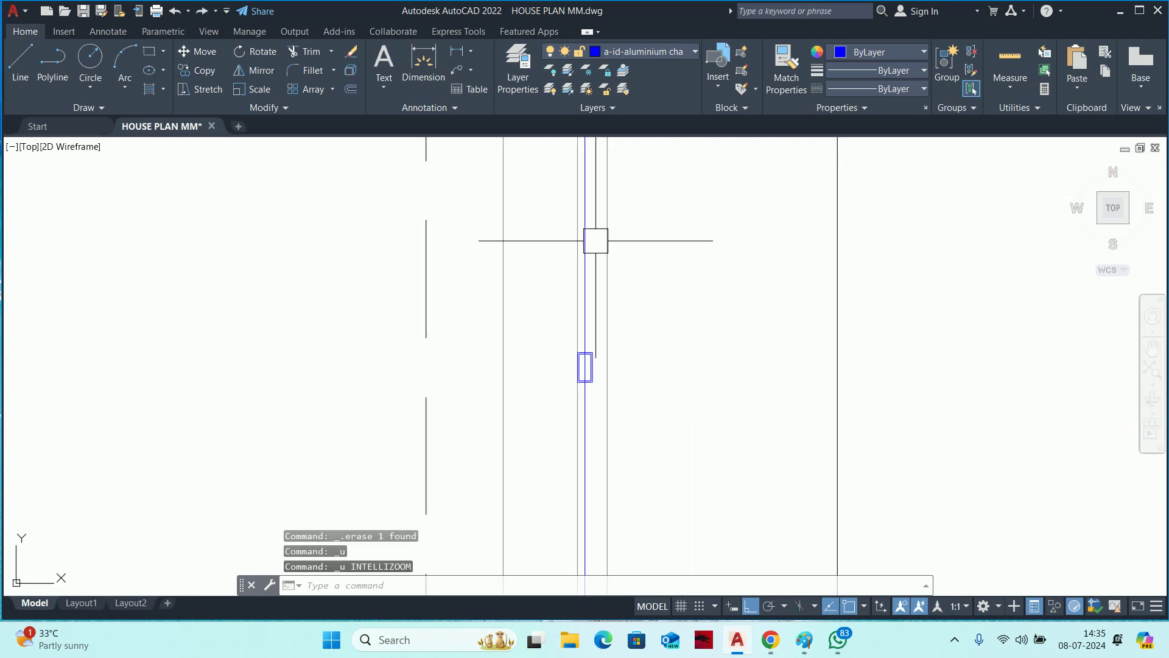
{"action": "scroll", "coordinate": [589, 244], "scroll_direction": "up", "scroll_amount": 2}
Offset the channel line 10 units to the right and delete the original line.
{"action": "type", "text": "o"}
{"action": "key", "text": "Return"}
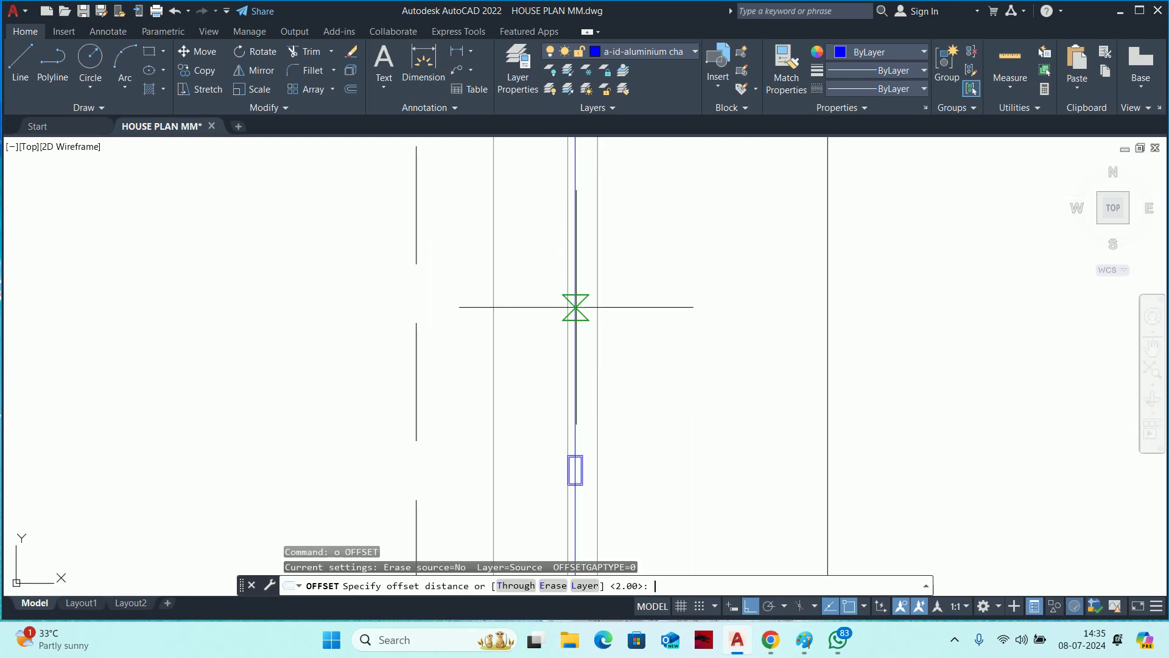
{"action": "type", "text": "0"}
{"action": "key", "text": "Return"}
{"action": "left_click", "coordinate": [584, 277]}
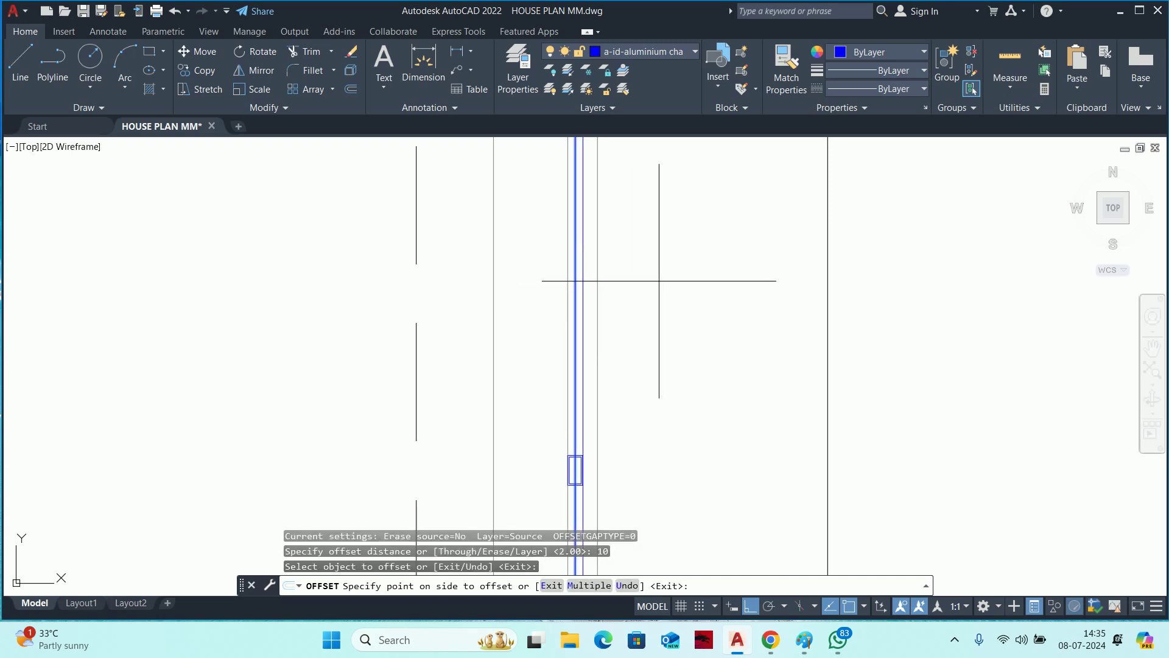
{"action": "left_click", "coordinate": [658, 282]}
{"action": "key", "text": "Escape"}
{"action": "key", "text": "Escape"}
{"action": "scroll", "coordinate": [566, 353], "scroll_direction": "up", "scroll_amount": 4}
{"action": "left_click", "coordinate": [575, 348]}
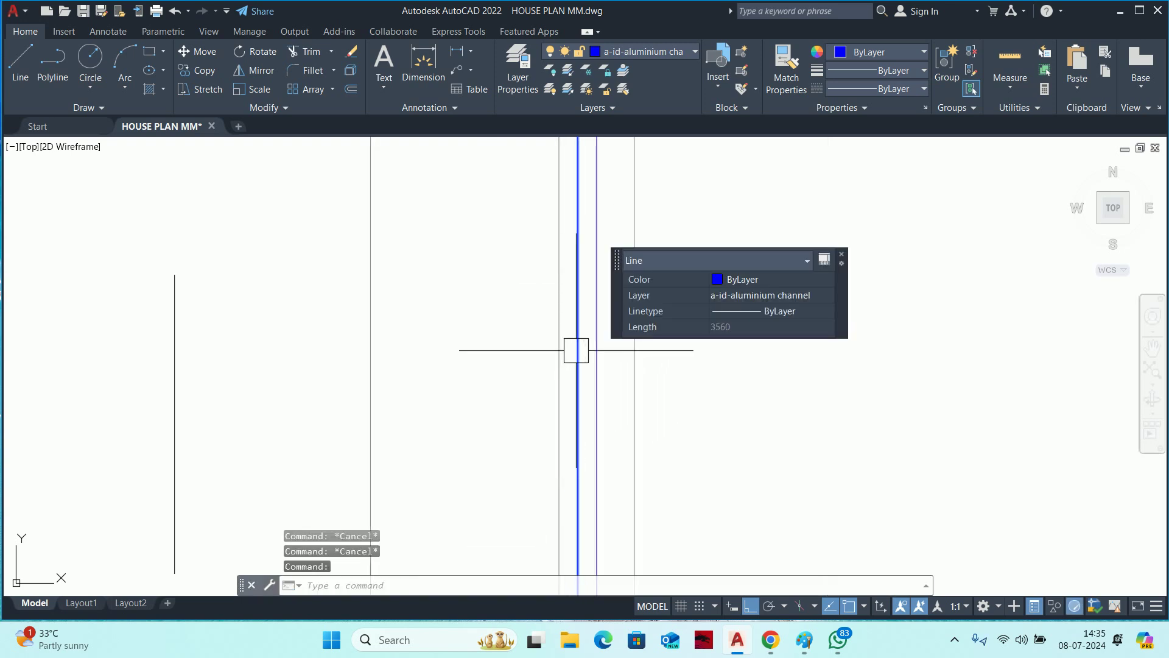
{"action": "key", "text": "Delete"}
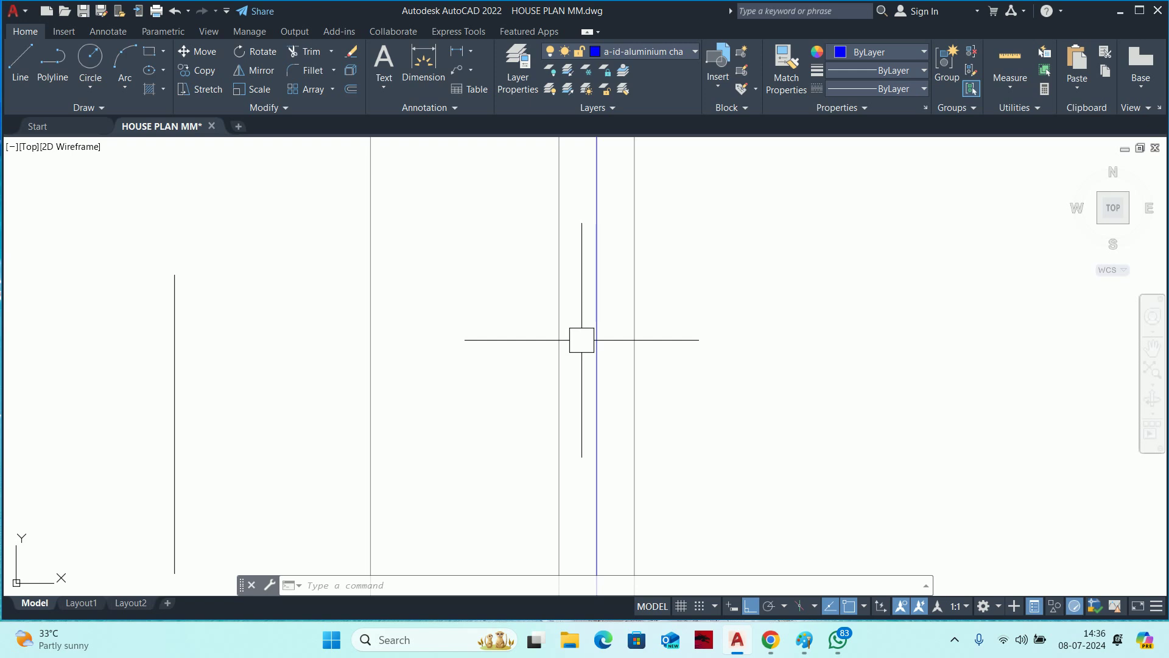
Pan along the left wall to inspect the offset channel line and blocks.
{"action": "scroll", "coordinate": [596, 341], "scroll_direction": "down", "scroll_amount": 5}
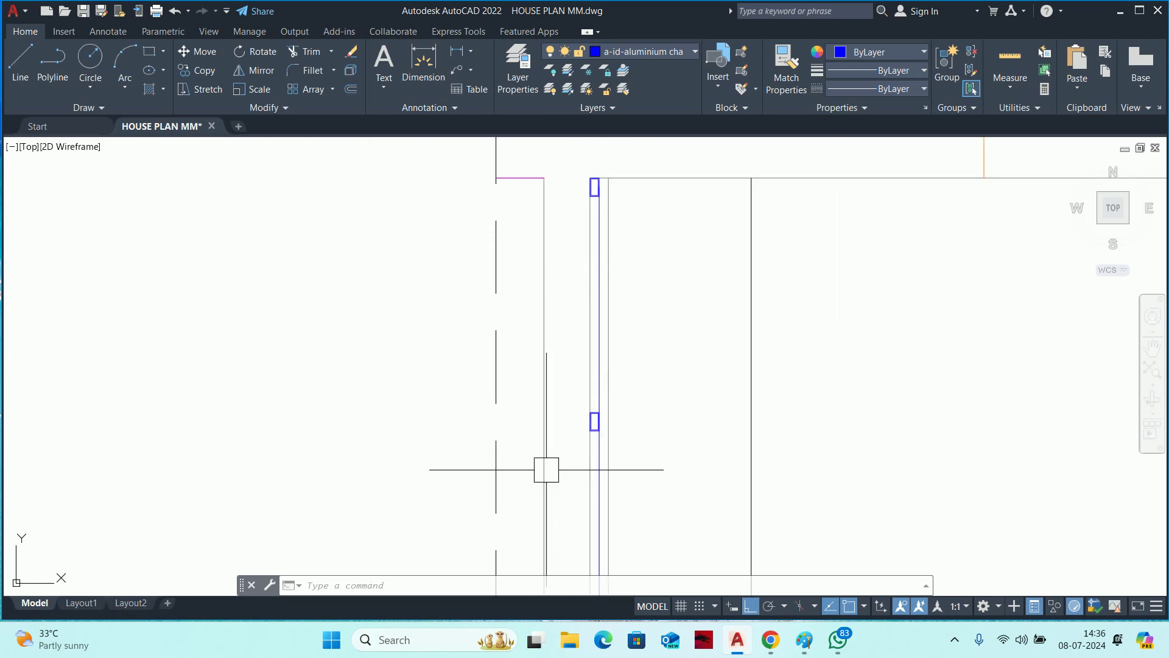
{"action": "mouse_move", "coordinate": [601, 174]}
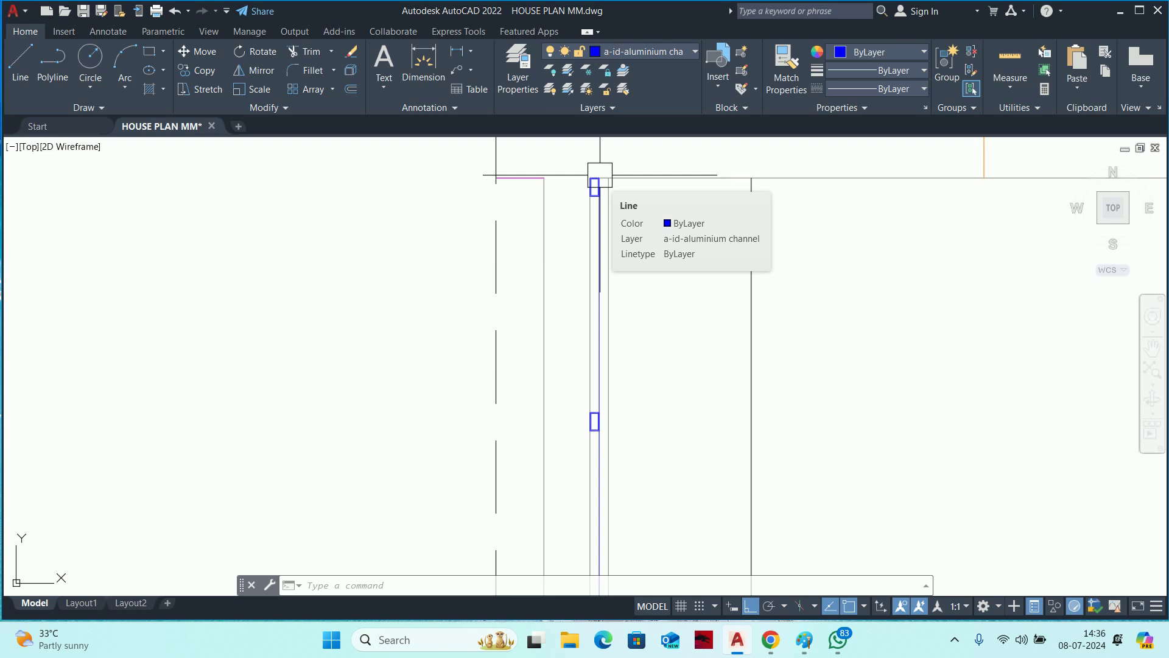
{"action": "key", "text": "Escape"}
{"action": "key", "text": "Escape"}
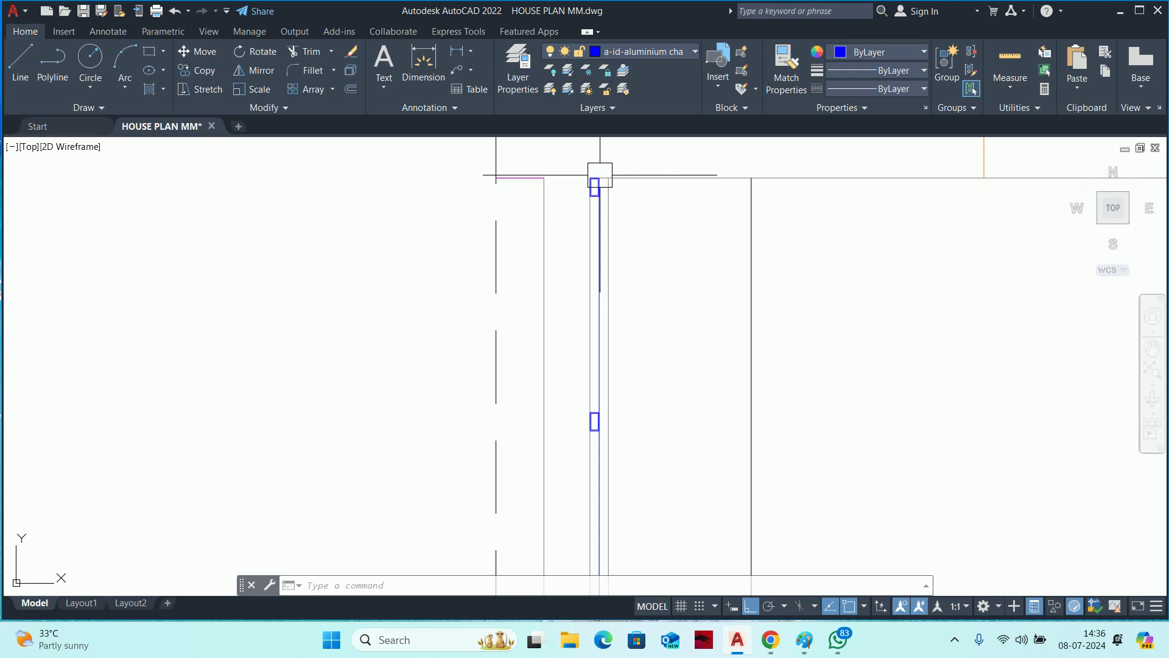
{"action": "scroll", "coordinate": [600, 175], "scroll_direction": "down", "scroll_amount": 5}
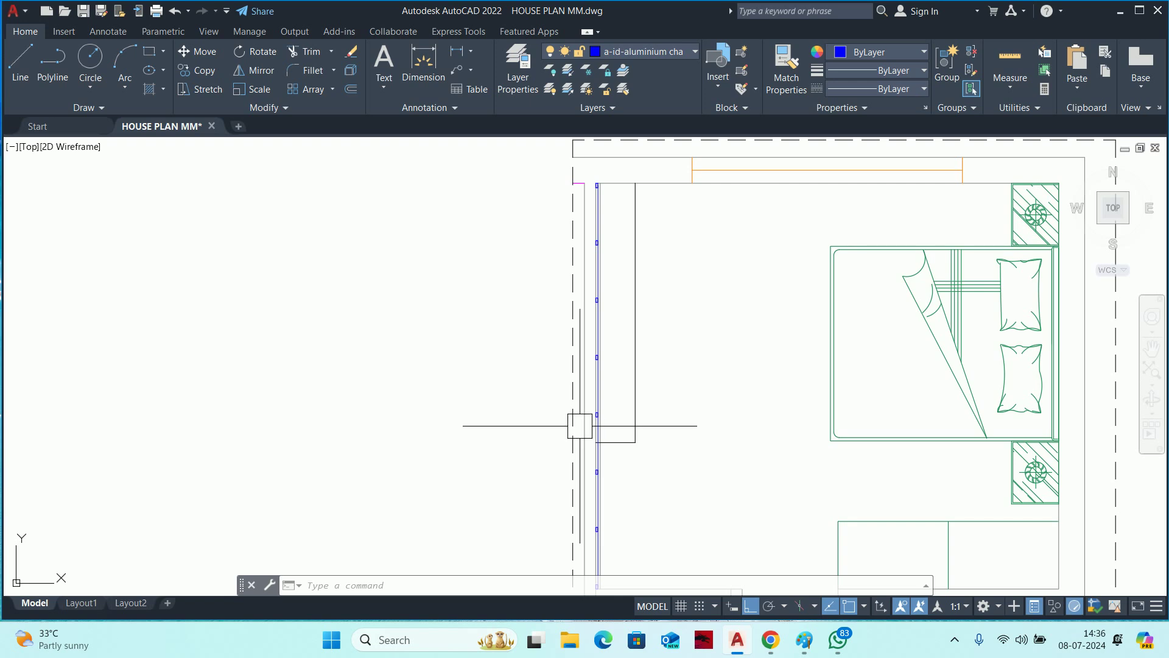
{"action": "middle_click_drag", "start_coordinate": [596, 420], "coordinate": [589, 307]}
{"action": "key", "text": "Escape"}
{"action": "key", "text": "Escape"}
{"action": "key", "text": "Escape"}
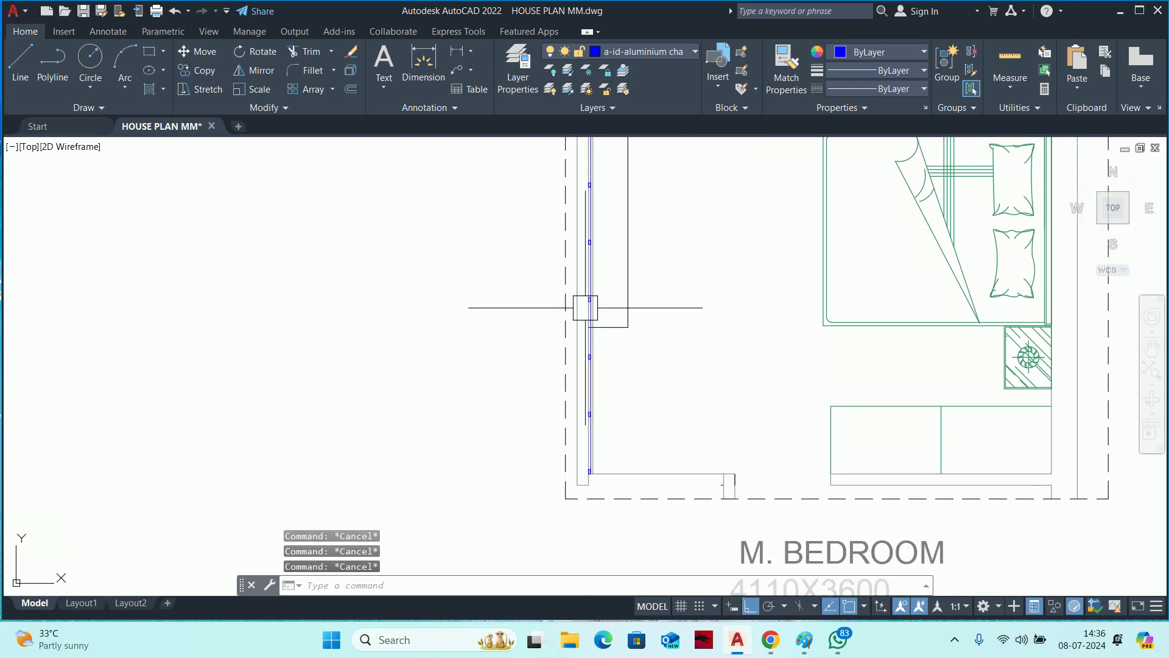
{"action": "middle_click_drag", "start_coordinate": [510, 285], "coordinate": [503, 317]}
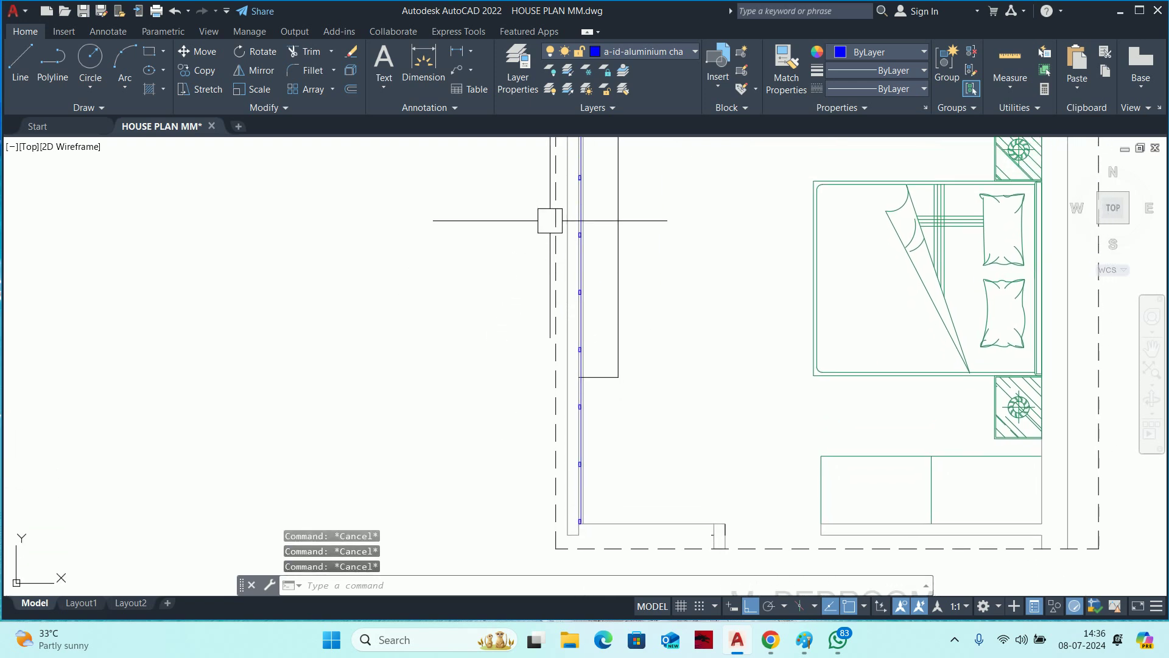
{"action": "scroll", "coordinate": [579, 214], "scroll_direction": "up", "scroll_amount": 4}
{"action": "middle_click_drag", "start_coordinate": [581, 216], "coordinate": [588, 261]}
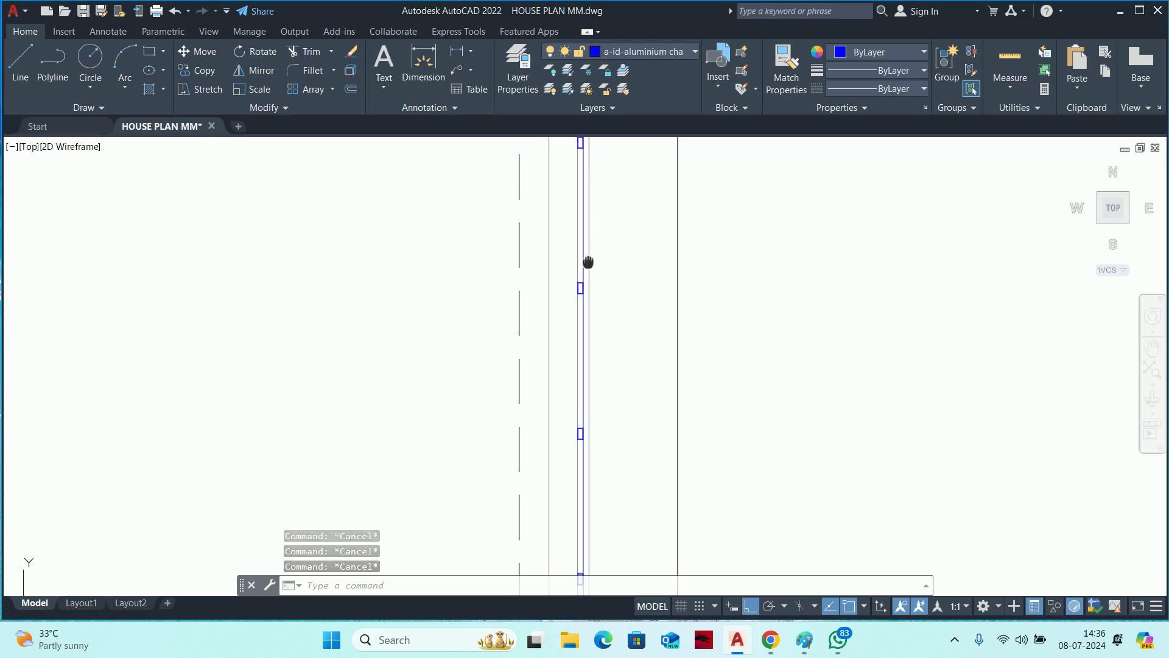
{"action": "scroll", "coordinate": [590, 280], "scroll_direction": "up", "scroll_amount": 2}
{"action": "scroll", "coordinate": [590, 279], "scroll_direction": "up", "scroll_amount": 2}
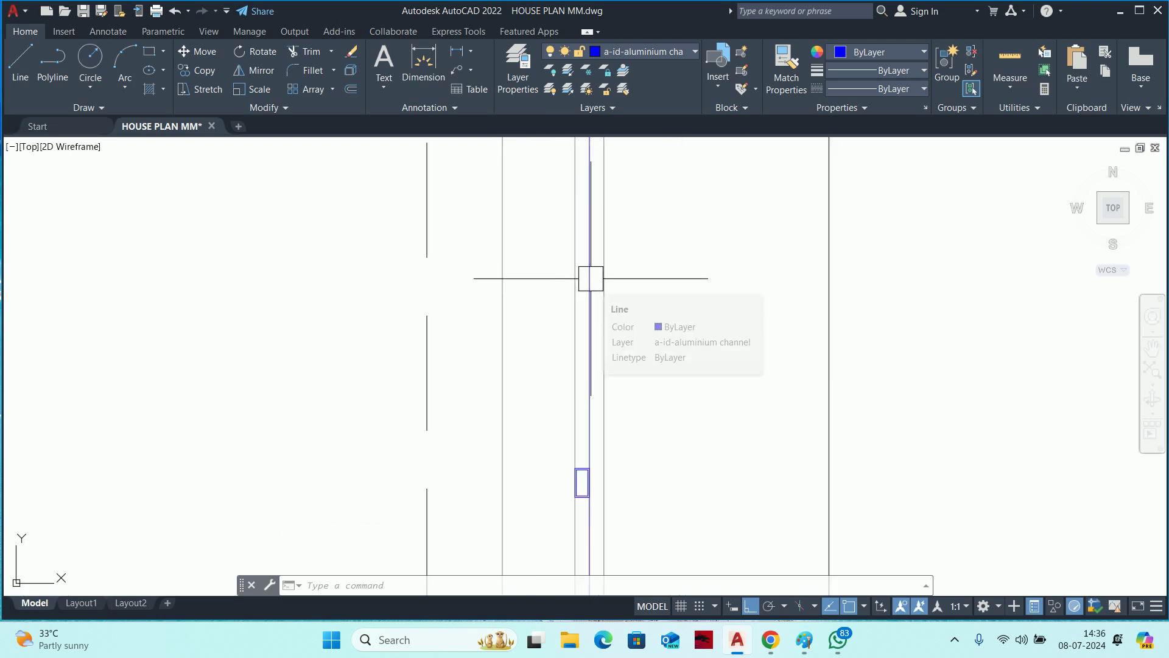
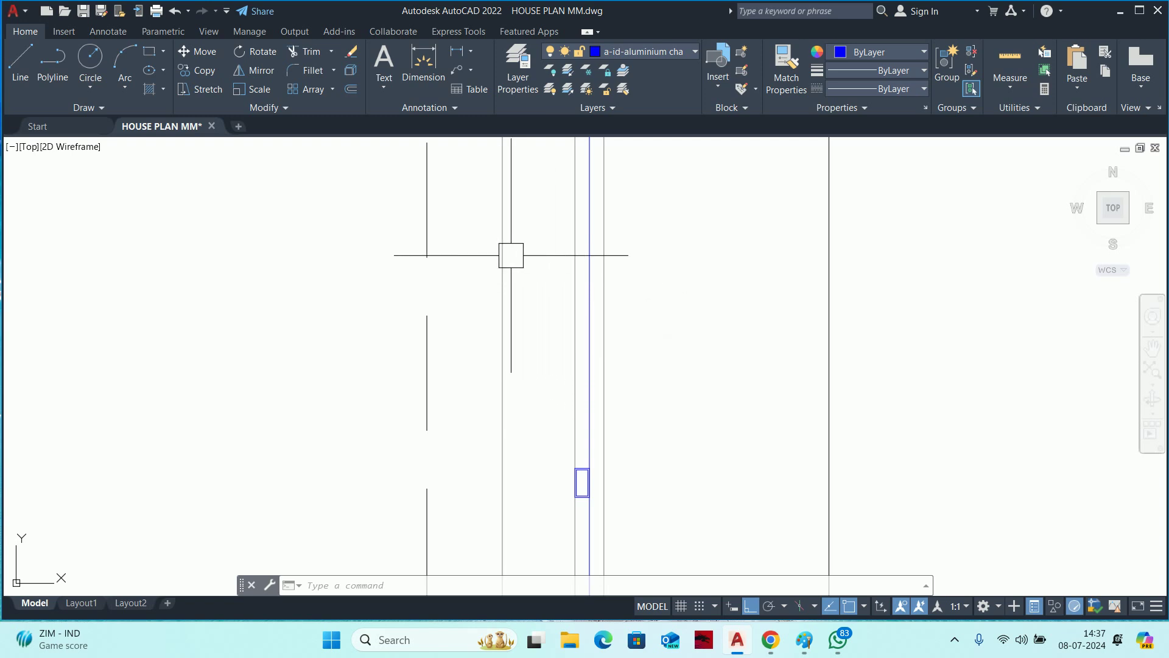
Centre the bedroom wall and try an offset of 8 on the aluminium channel line, then cancel.
{"action": "scroll", "coordinate": [509, 253], "scroll_direction": "down", "scroll_amount": 2}
{"action": "scroll", "coordinate": [506, 292], "scroll_direction": "down", "scroll_amount": 2}
{"action": "key", "text": "Escape"}
{"action": "key", "text": "Escape"}
{"action": "key", "text": "Escape"}
{"action": "scroll", "coordinate": [504, 327], "scroll_direction": "down", "scroll_amount": 2}
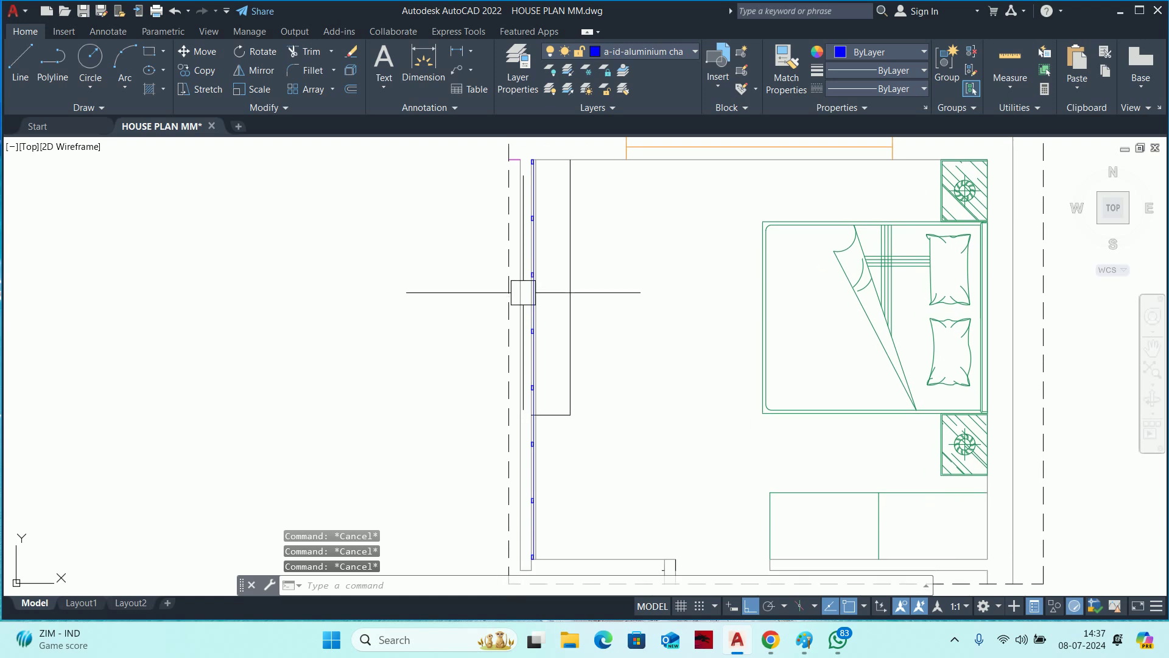
{"action": "scroll", "coordinate": [527, 513], "scroll_direction": "up", "scroll_amount": 2}
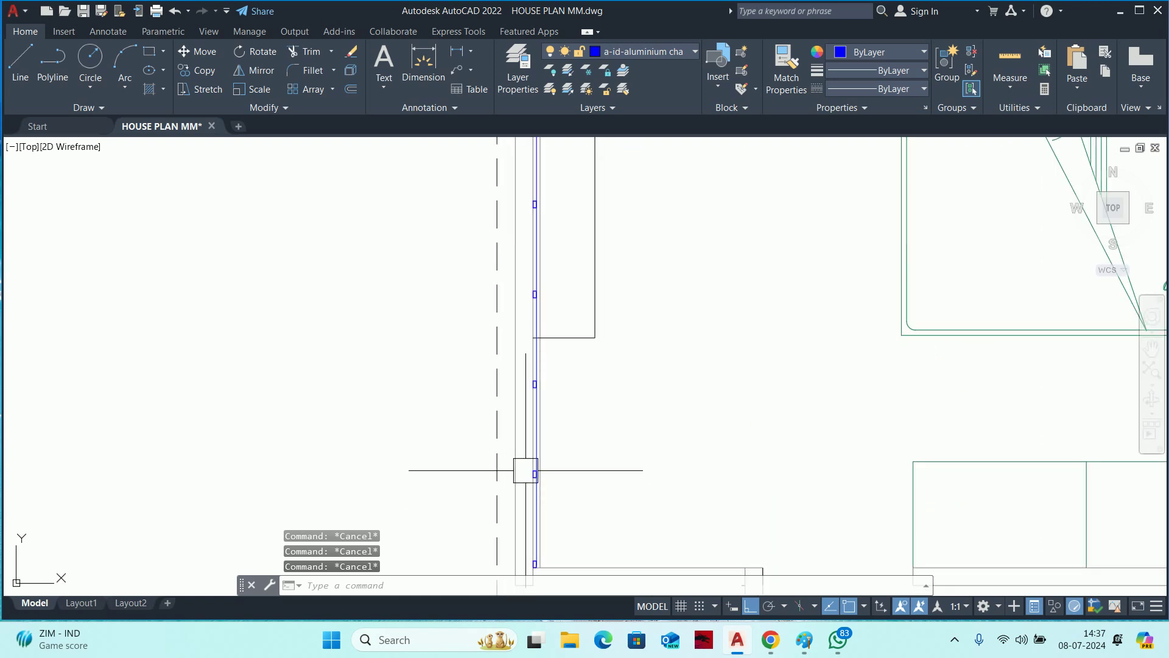
{"action": "middle_click_drag", "start_coordinate": [541, 483], "coordinate": [554, 418]}
{"action": "type", "text": "o"}
{"action": "key", "text": "Return"}
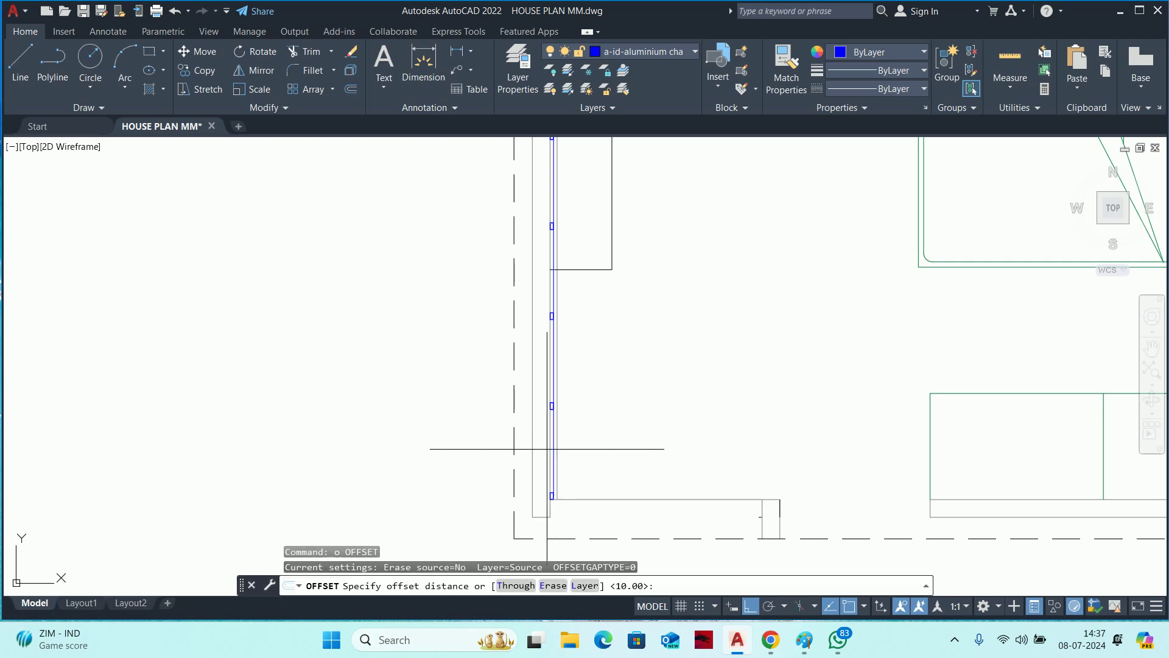
{"action": "scroll", "coordinate": [555, 458], "scroll_direction": "up", "scroll_amount": 2}
{"action": "type", "text": "8"}
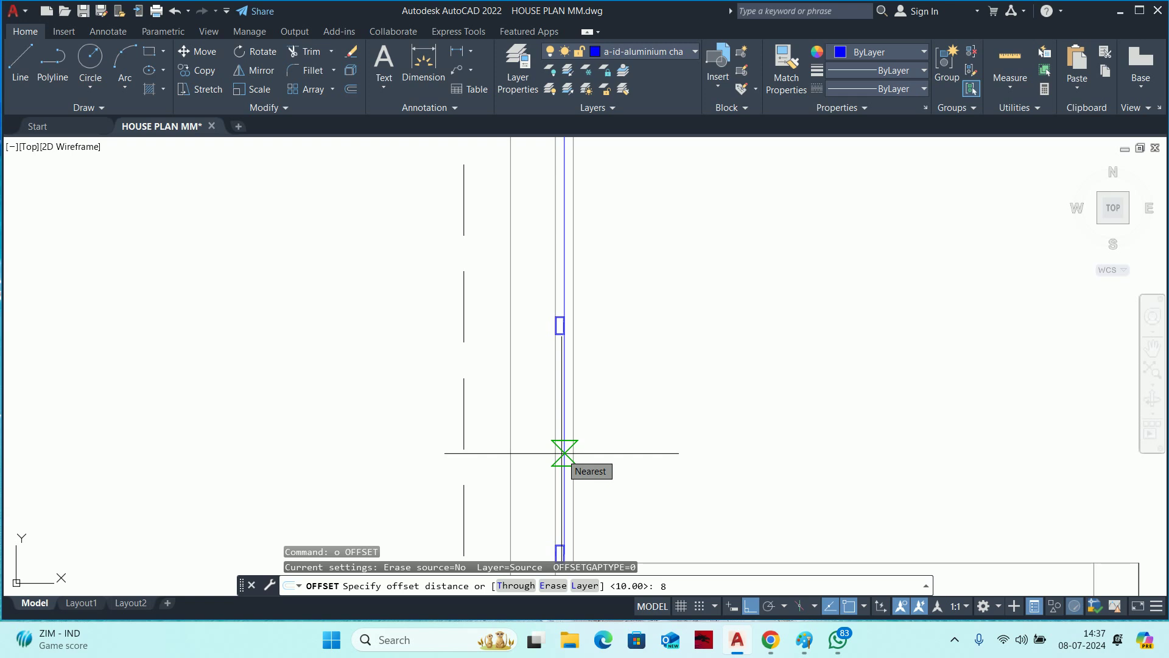
{"action": "key", "text": "Return"}
{"action": "scroll", "coordinate": [564, 453], "scroll_direction": "up", "scroll_amount": 4}
{"action": "left_click", "coordinate": [564, 448]}
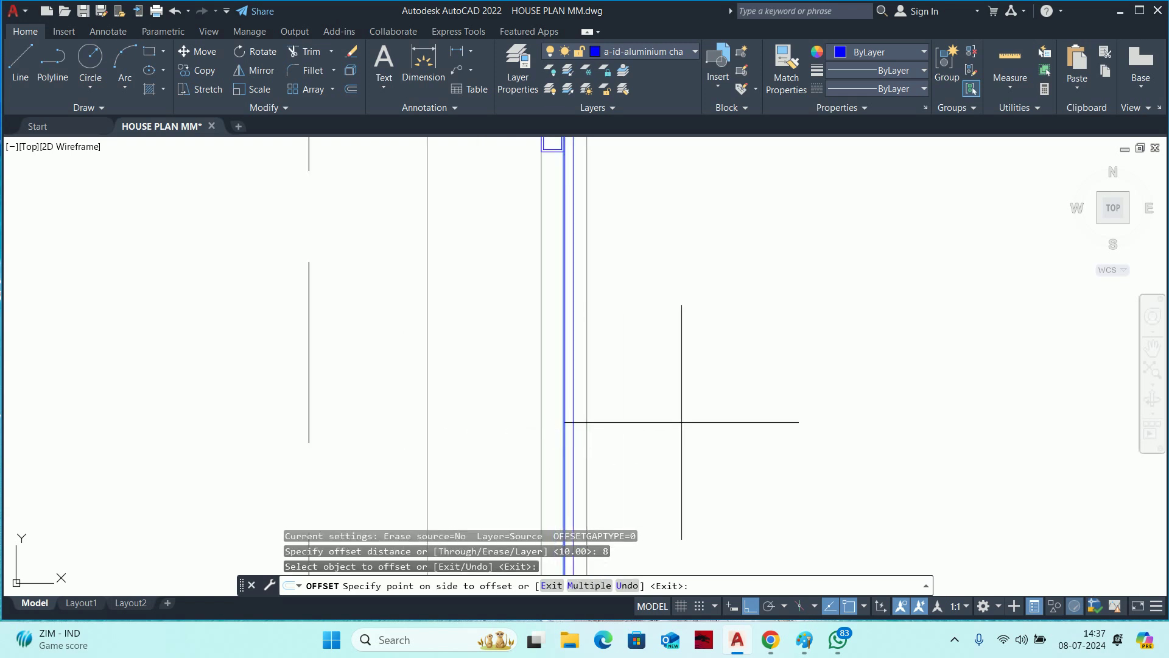
{"action": "key", "text": "Escape"}
{"action": "key", "text": "Escape"}
{"action": "scroll", "coordinate": [683, 405], "scroll_direction": "down", "scroll_amount": 4}
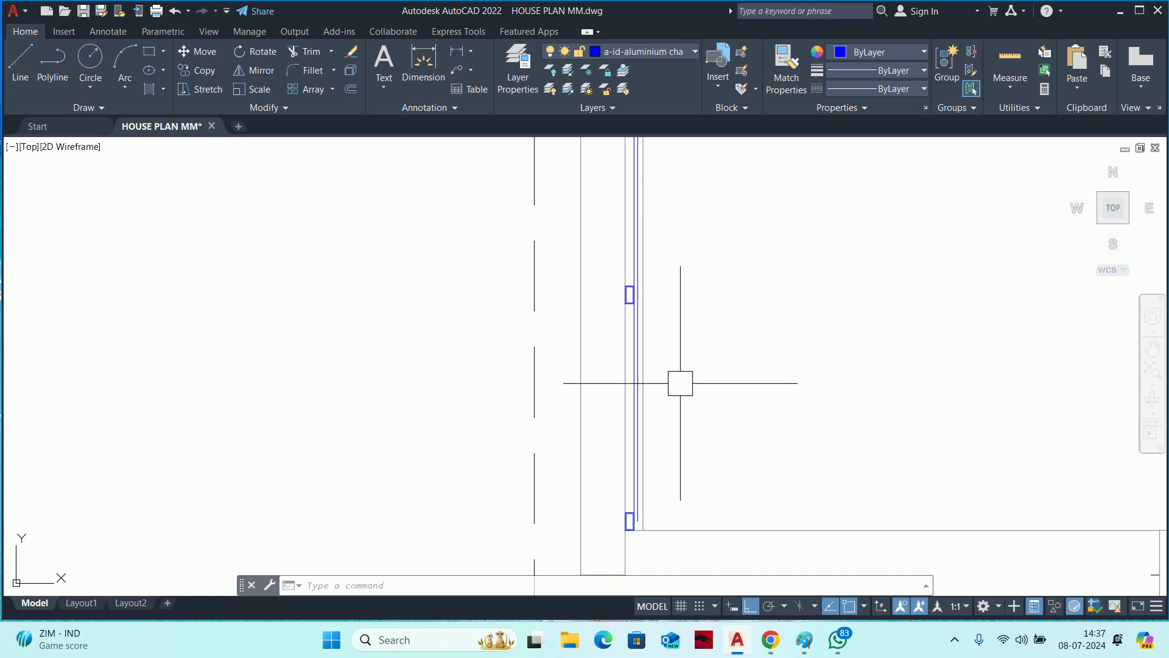
Select the two aluminium-channel lines and view their colour choices in Quick Properties.
{"action": "key", "text": "Escape"}
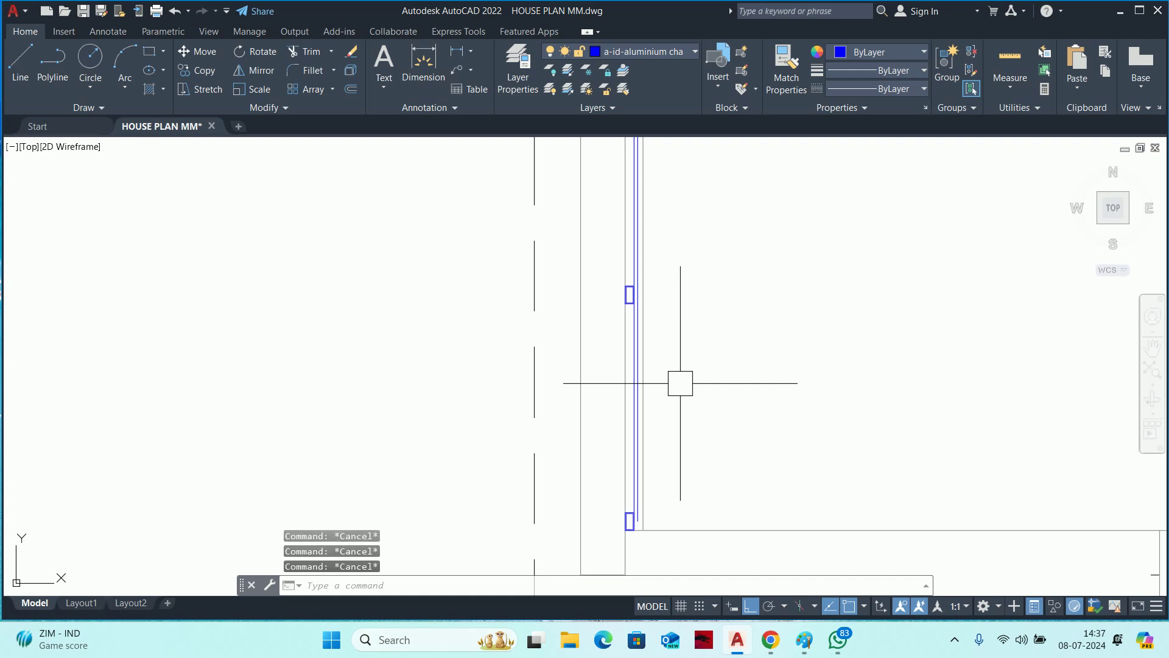
{"action": "scroll", "coordinate": [670, 331], "scroll_direction": "up", "scroll_amount": 4}
{"action": "scroll", "coordinate": [584, 363], "scroll_direction": "up", "scroll_amount": 2}
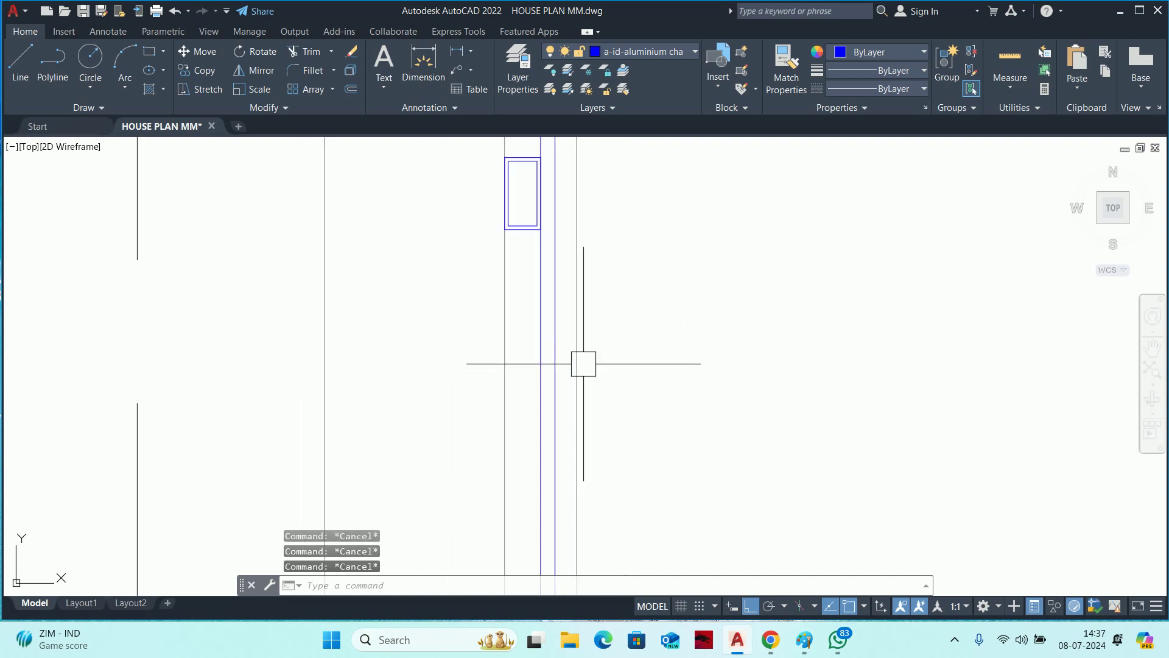
{"action": "left_click", "coordinate": [553, 357]}
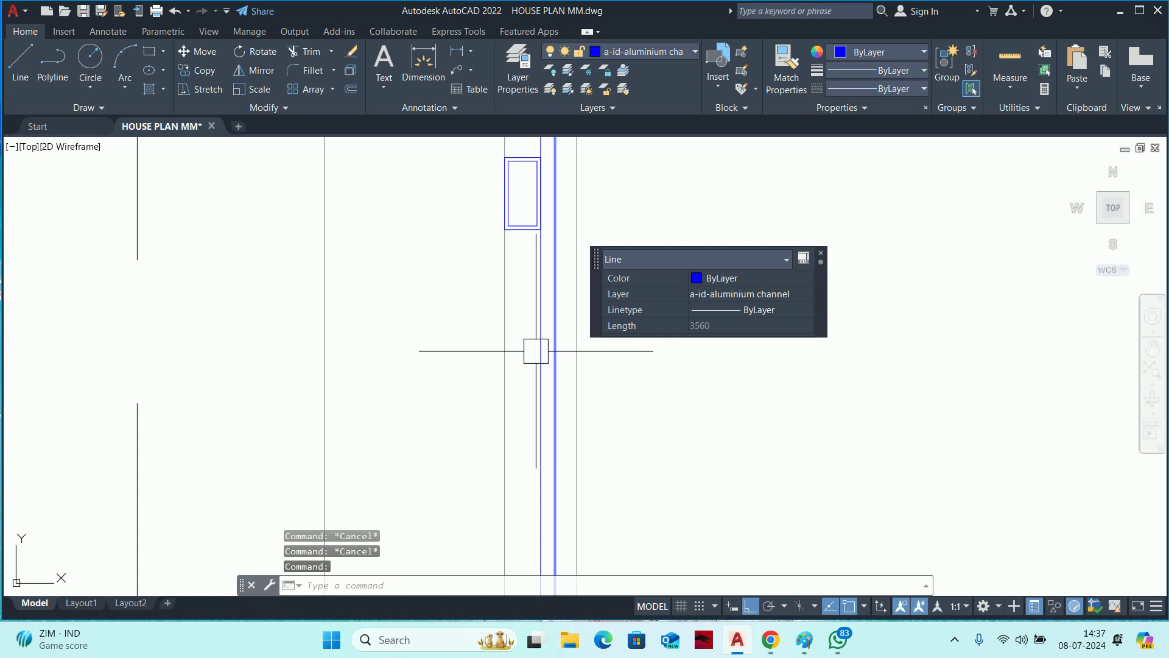
{"action": "left_click", "coordinate": [704, 268]}
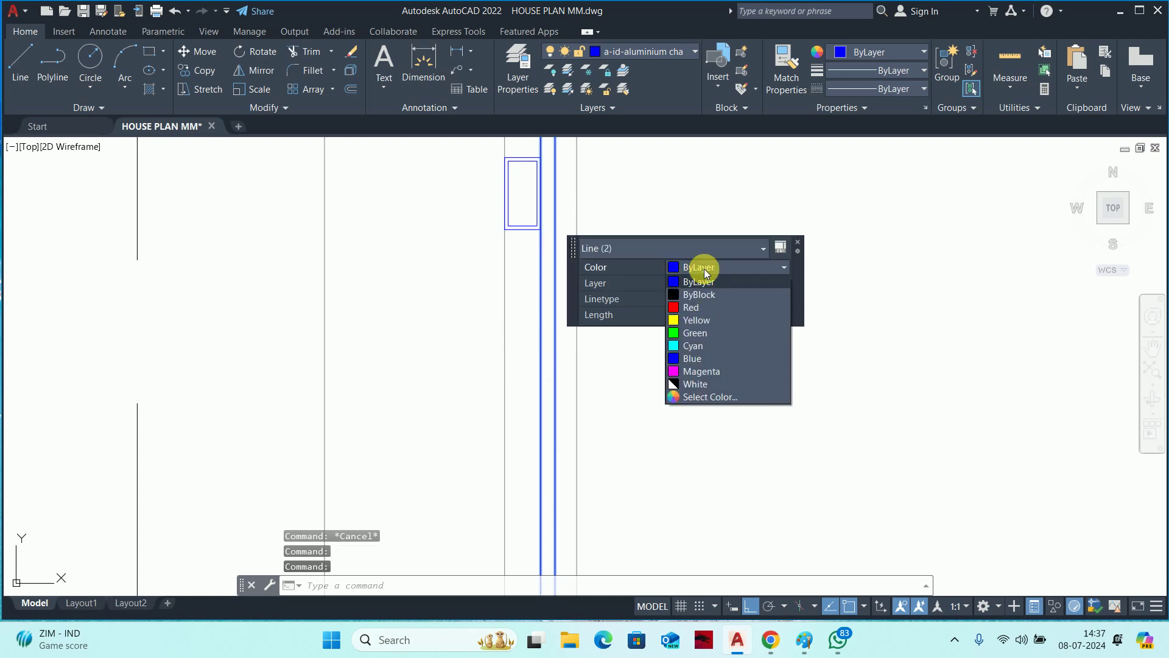
{"action": "key", "text": "Escape"}
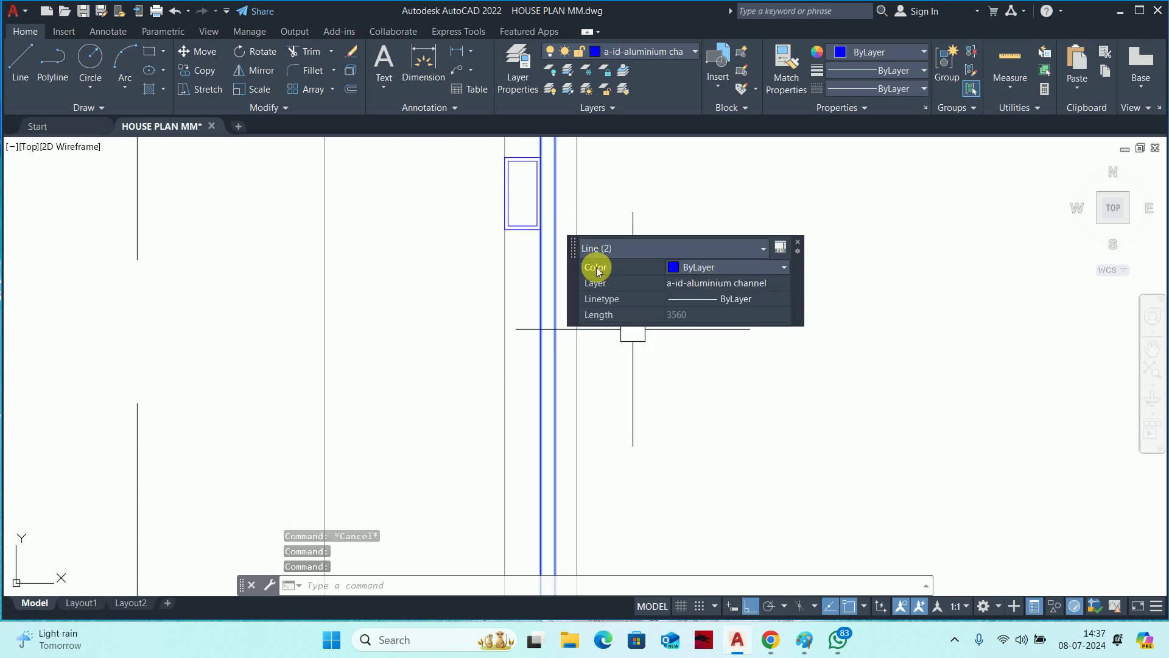
{"action": "key", "text": "Escape"}
Create layer 'a-id-hdhmr ply' with colour index 8 via LA, then close the layer manager.
{"action": "type", "text": "la"}
{"action": "key", "text": "Return"}
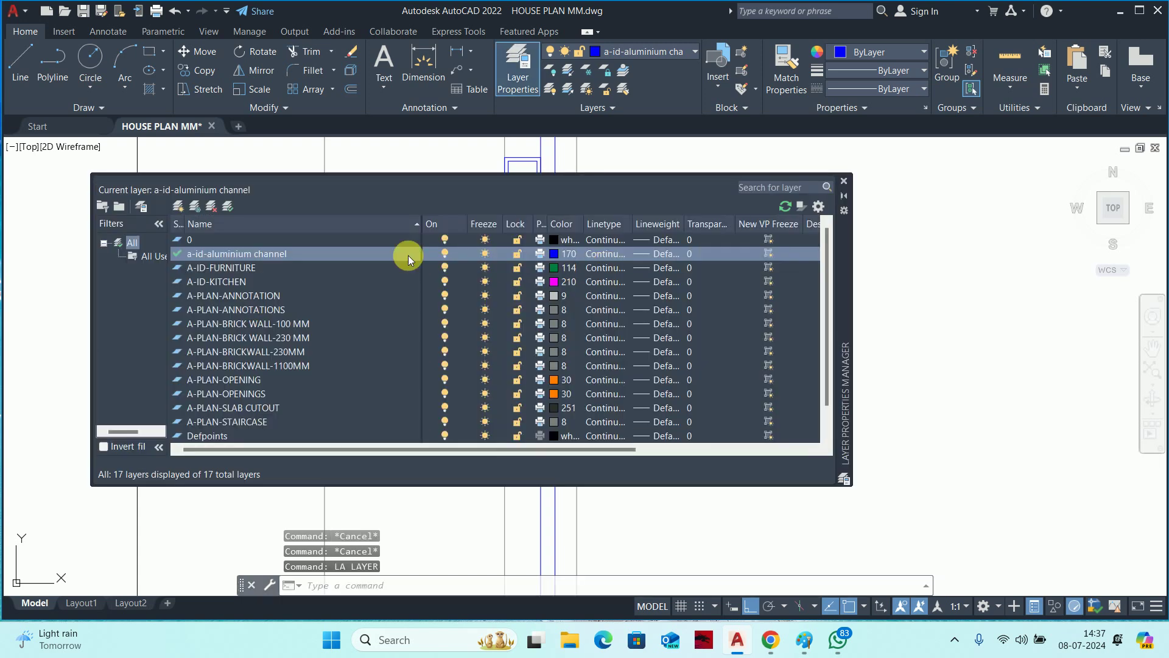
{"action": "left_click", "coordinate": [181, 207]}
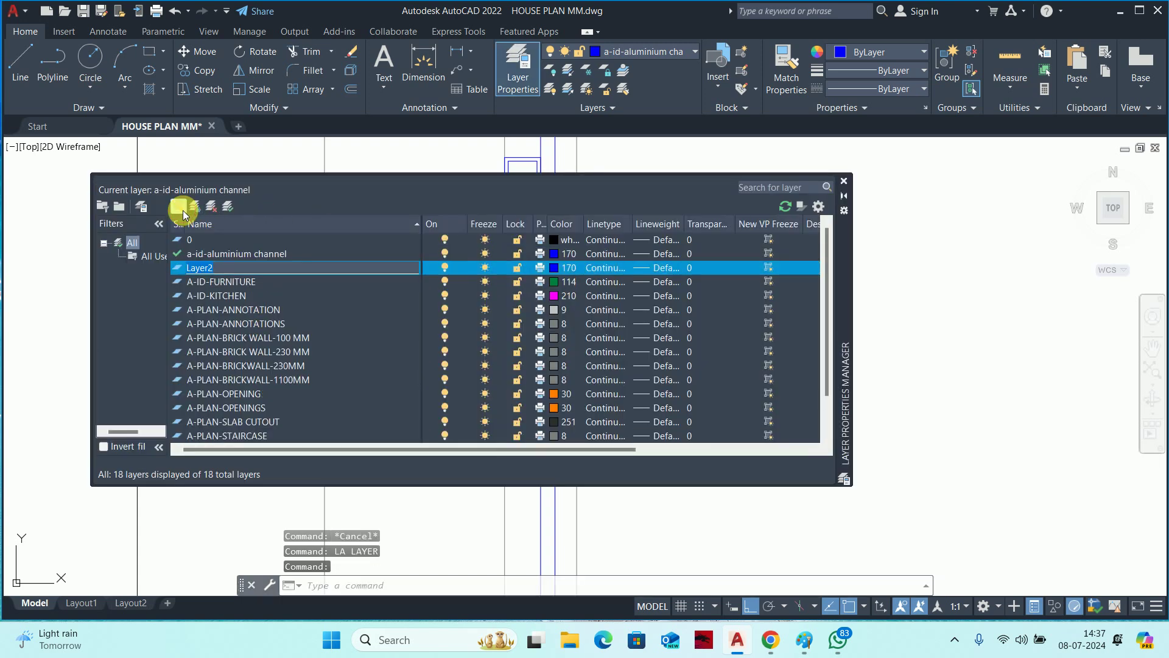
{"action": "type", "text": "a-id"}
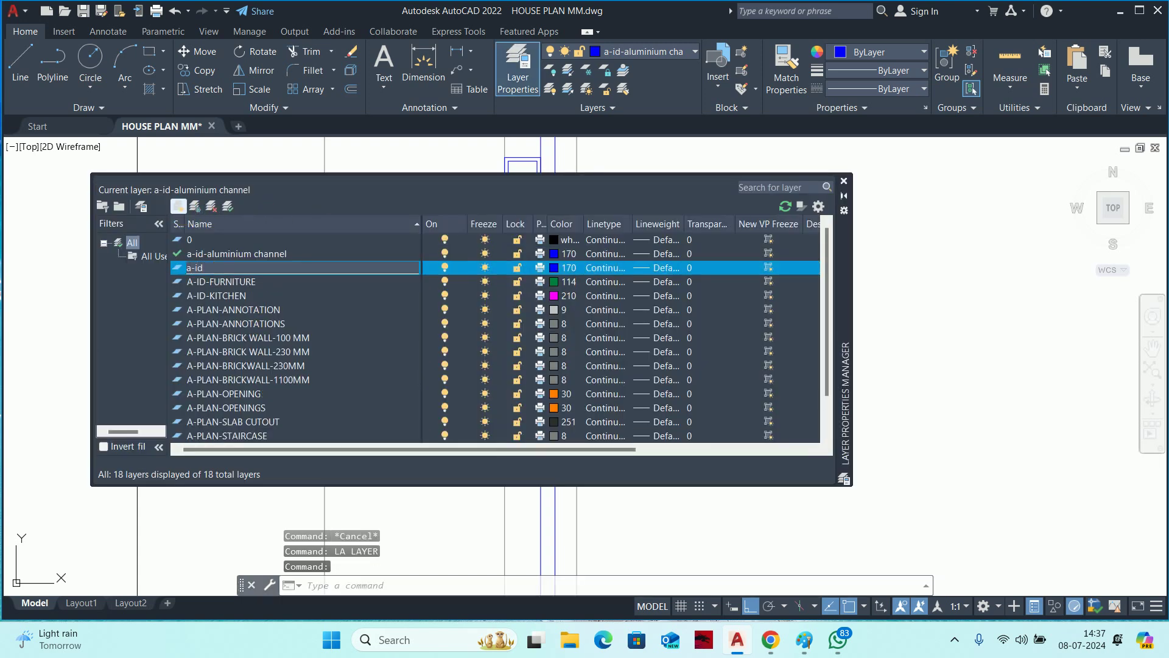
{"action": "type", "text": "-h"}
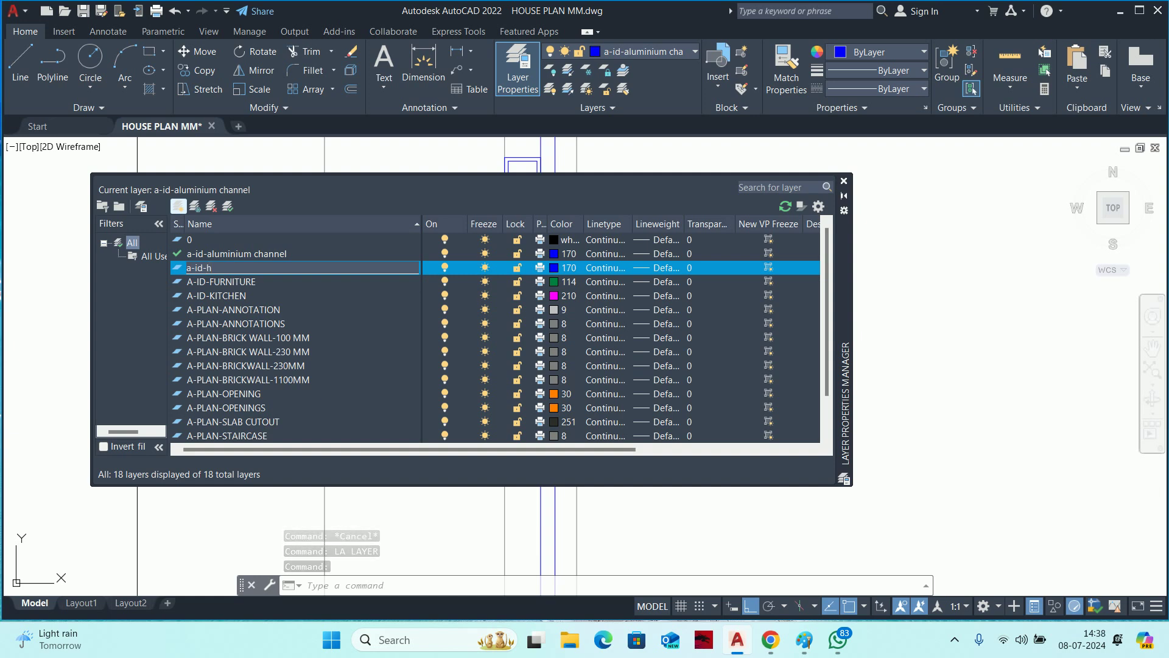
{"action": "type", "text": "dhmr ply"}
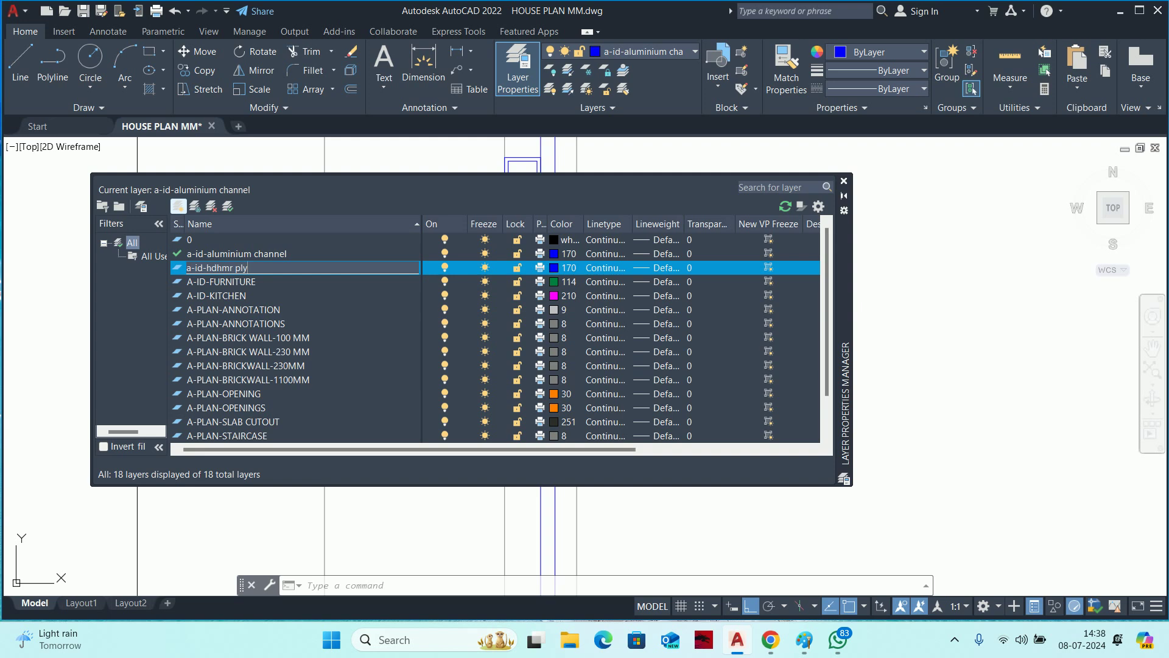
{"action": "left_click", "coordinate": [548, 270]}
{"action": "left_click", "coordinate": [559, 327]}
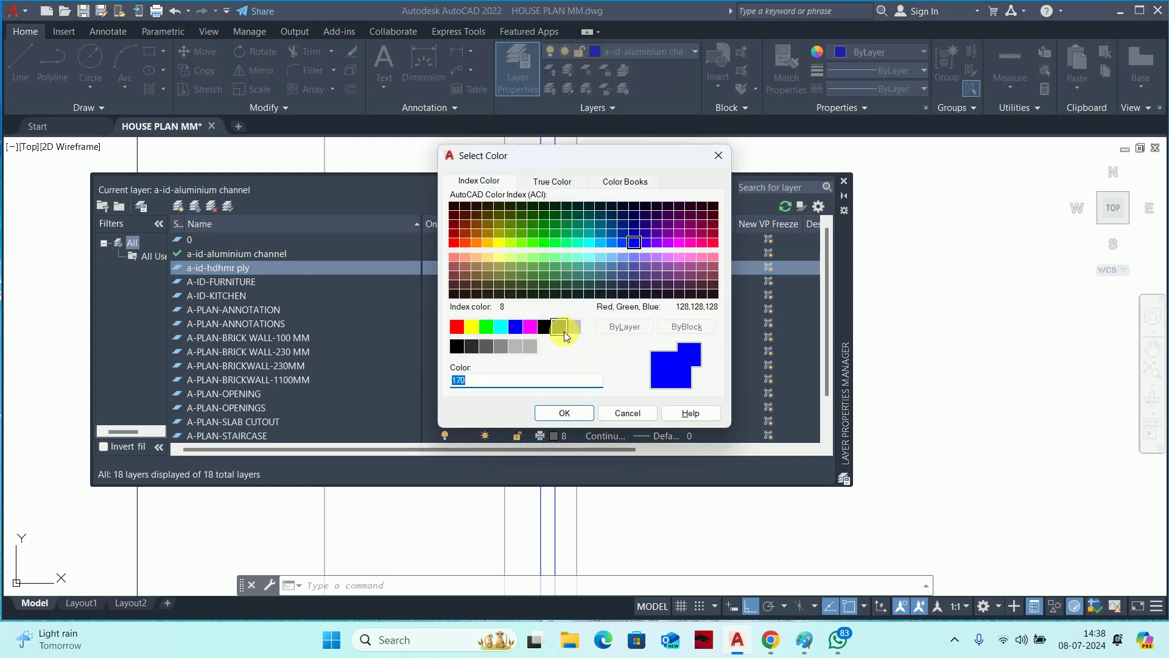
{"action": "left_click", "coordinate": [561, 414]}
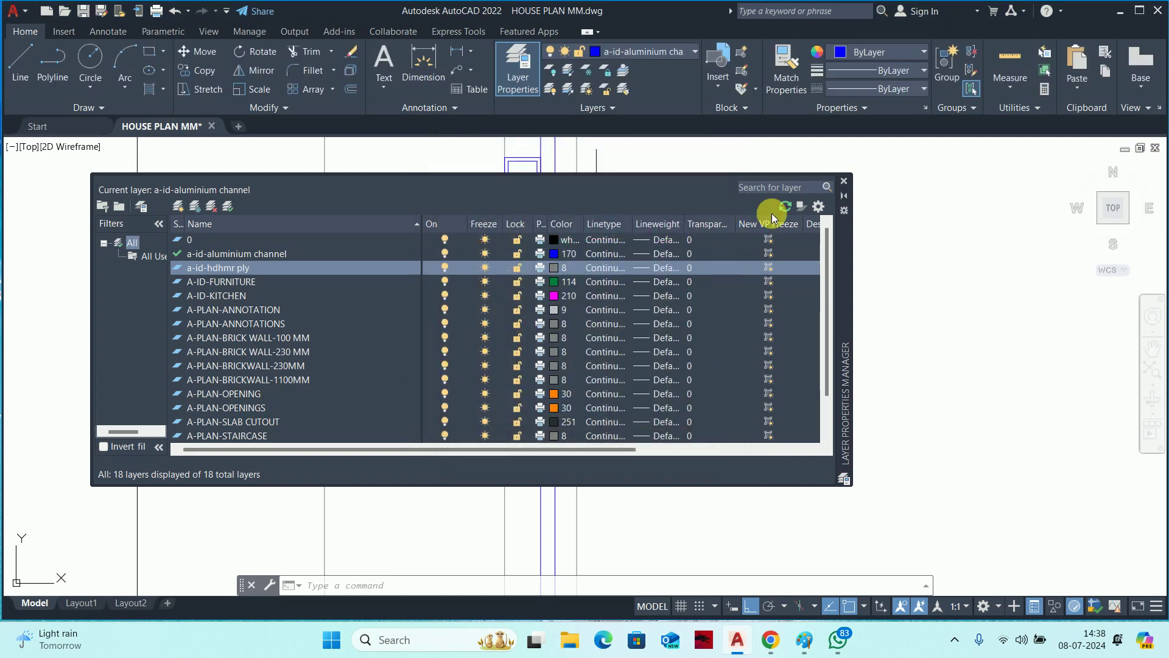
{"action": "left_click", "coordinate": [843, 181]}
{"action": "scroll", "coordinate": [539, 314], "scroll_direction": "up", "scroll_amount": 2}
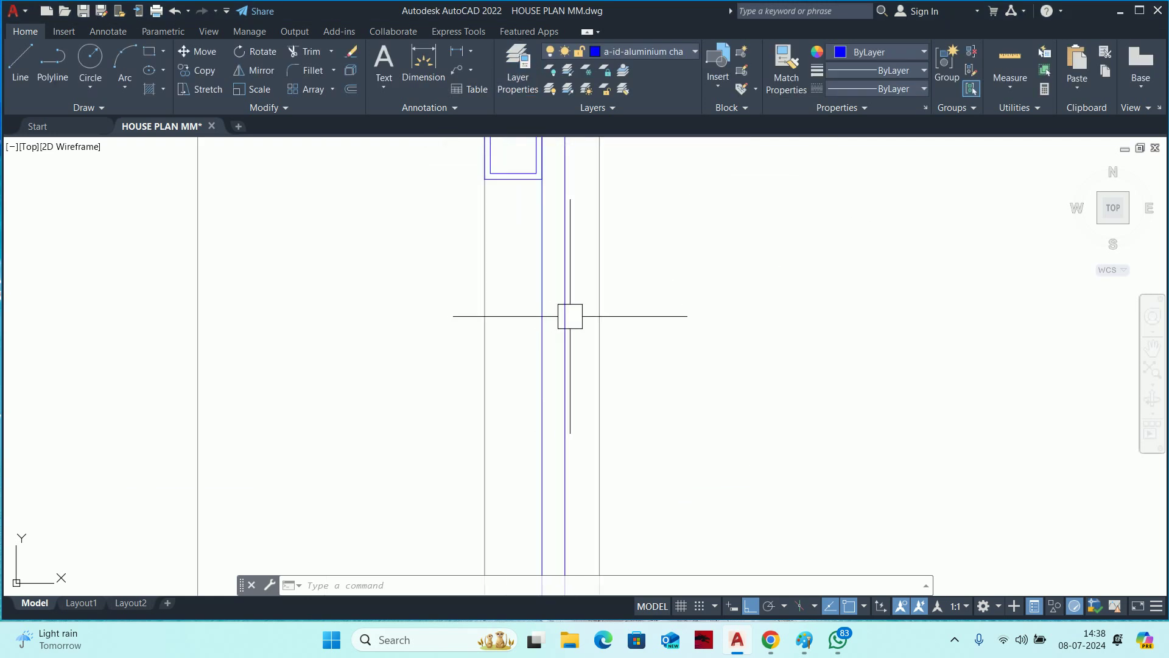
Crossing-select the two vertical wall lines and browse the Quick Properties layer list, then cancel.
{"action": "scroll", "coordinate": [570, 317], "scroll_direction": "up", "scroll_amount": 2}
{"action": "left_click", "coordinate": [585, 305]}
{"action": "left_click", "coordinate": [496, 297]}
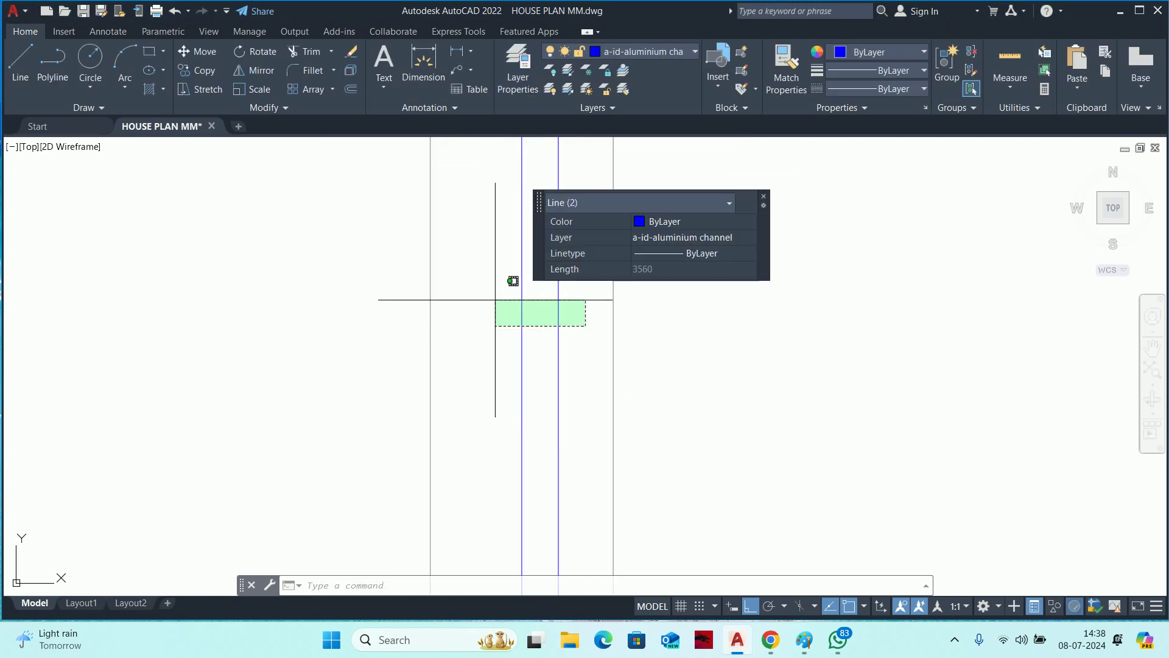
{"action": "left_click", "coordinate": [675, 241]}
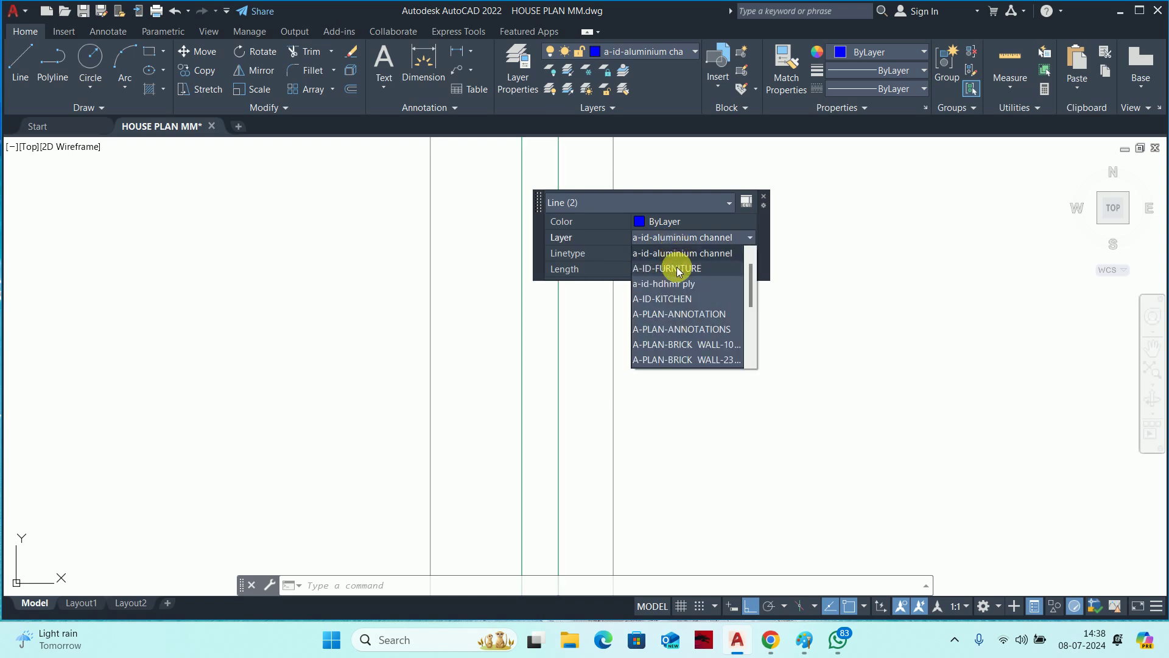
{"action": "scroll", "coordinate": [679, 273], "scroll_direction": "up", "scroll_amount": 1}
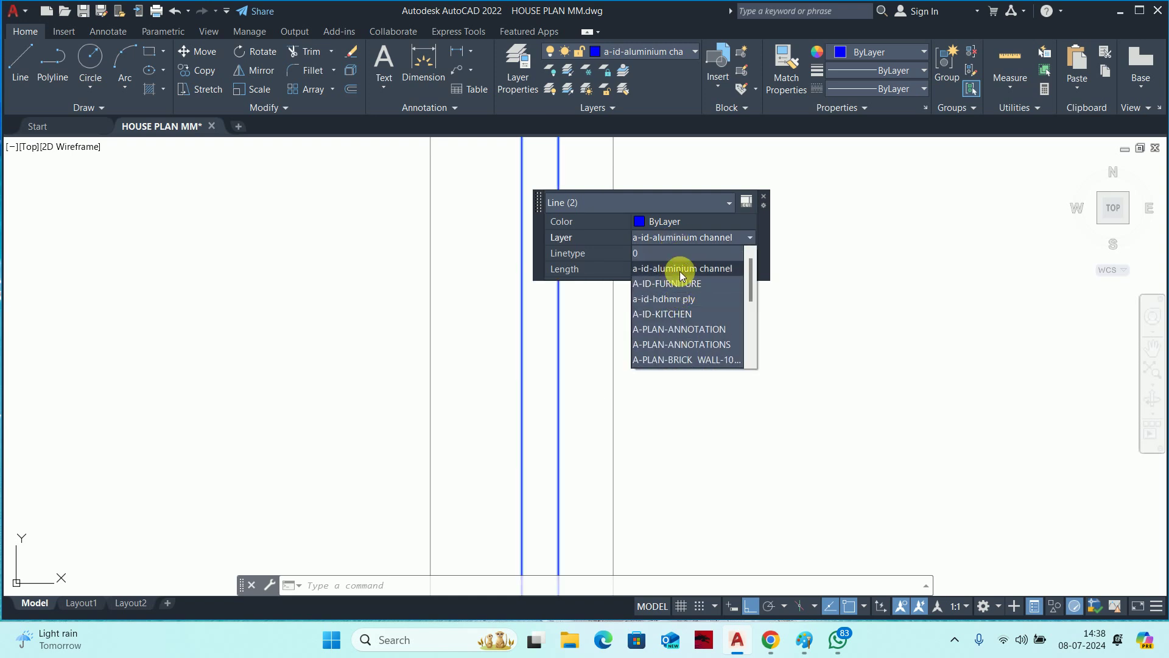
{"action": "scroll", "coordinate": [679, 272], "scroll_direction": "down", "scroll_amount": 3}
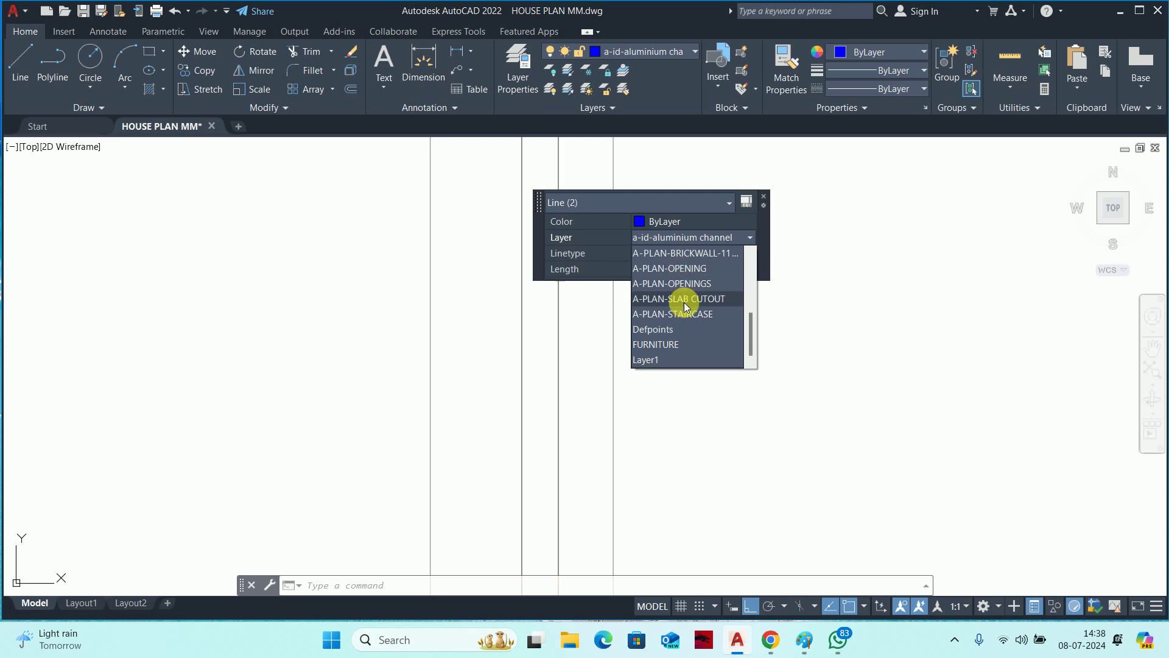
{"action": "scroll", "coordinate": [684, 305], "scroll_direction": "up", "scroll_amount": 2}
{"action": "scroll", "coordinate": [689, 306], "scroll_direction": "up", "scroll_amount": 1}
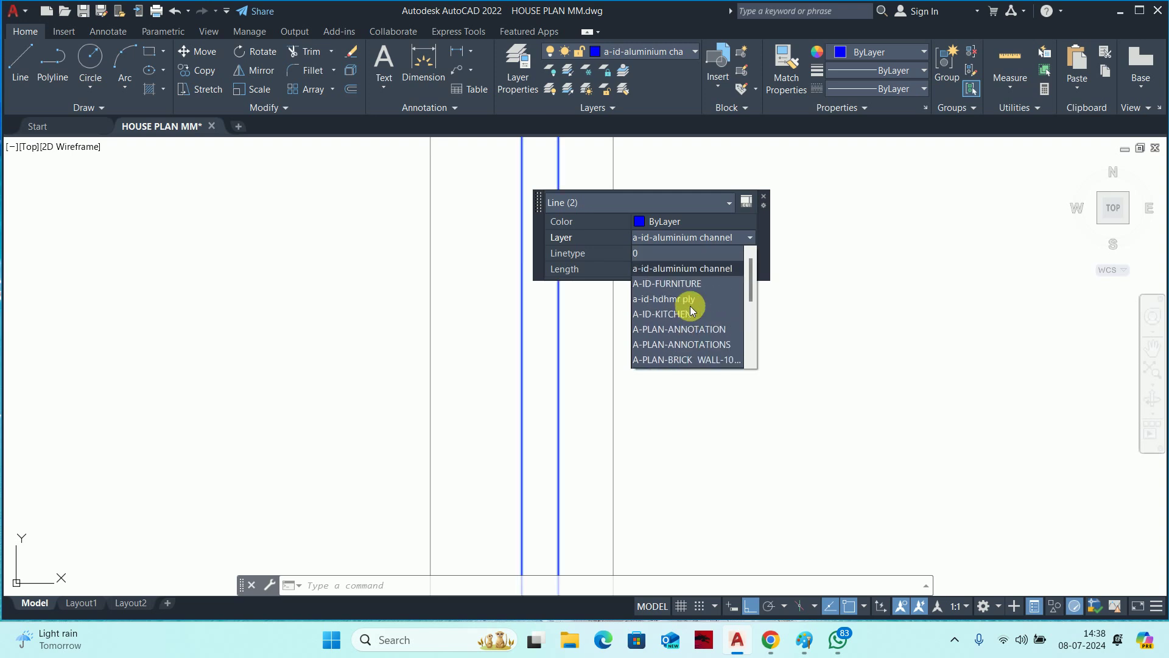
{"action": "key", "text": "Escape"}
{"action": "key", "text": "Escape"}
{"action": "key", "text": "Escape"}
Reselect both vertical lines and assign them to the a-id-hdhmr ply layer.
{"action": "left_click", "coordinate": [587, 292]}
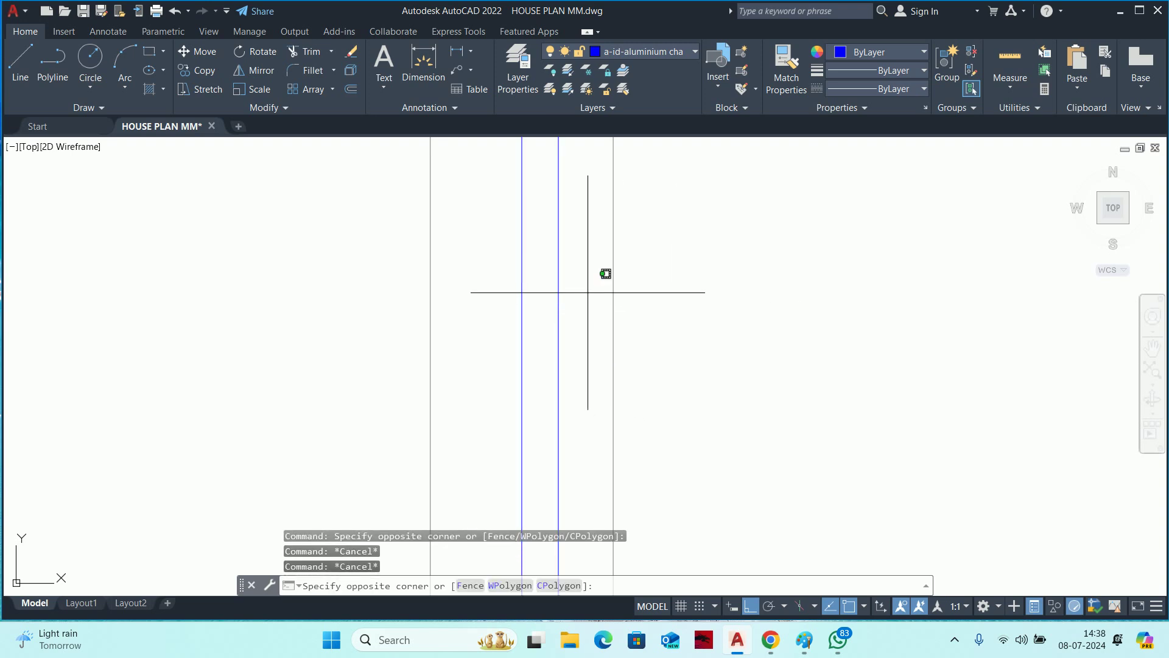
{"action": "left_click", "coordinate": [519, 255]}
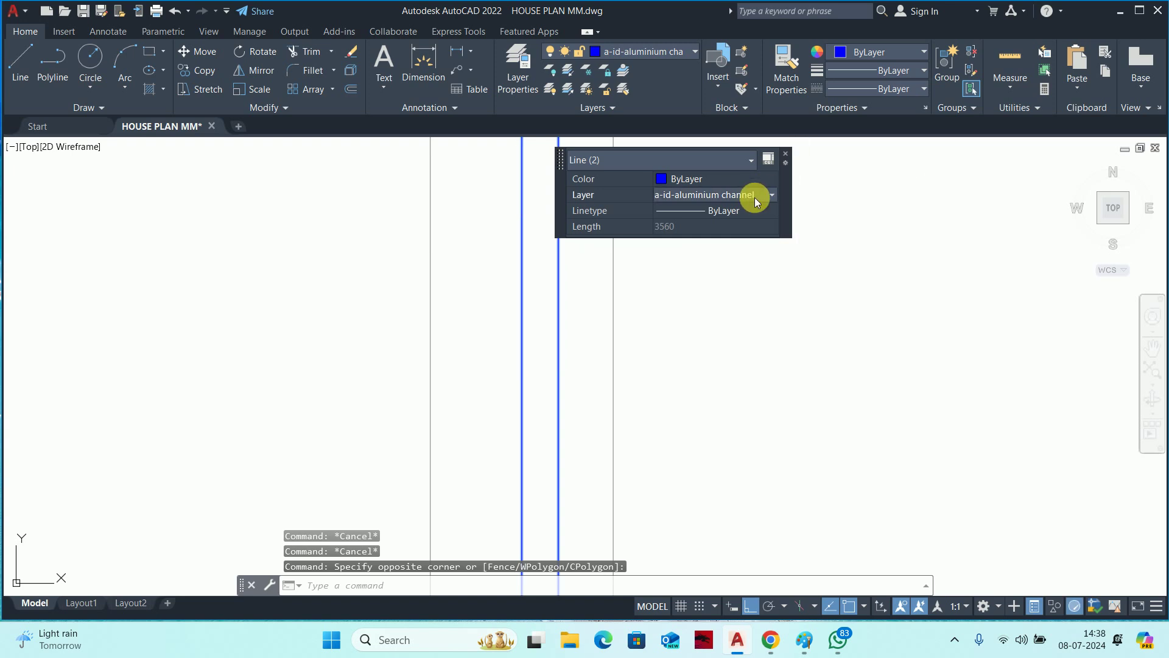
{"action": "left_click", "coordinate": [755, 196]}
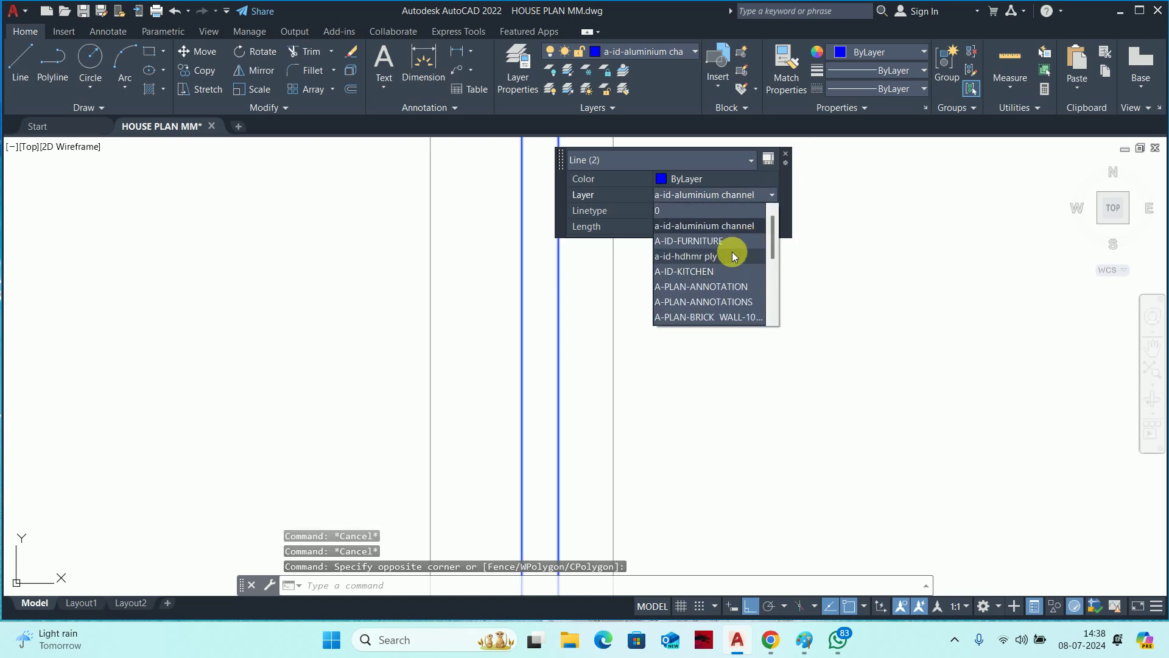
{"action": "left_click", "coordinate": [732, 256]}
{"action": "key", "text": "Escape"}
{"action": "key", "text": "Escape"}
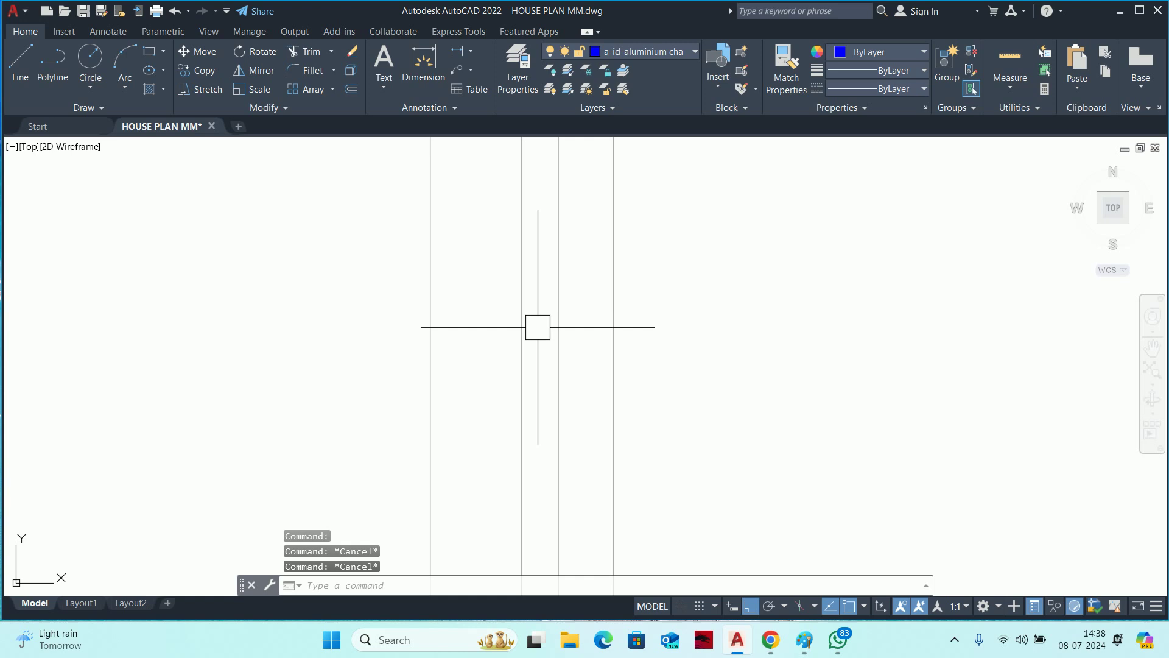
{"action": "scroll", "coordinate": [537, 327], "scroll_direction": "down", "scroll_amount": 2}
{"action": "middle_click_drag", "start_coordinate": [548, 329], "coordinate": [571, 371]}
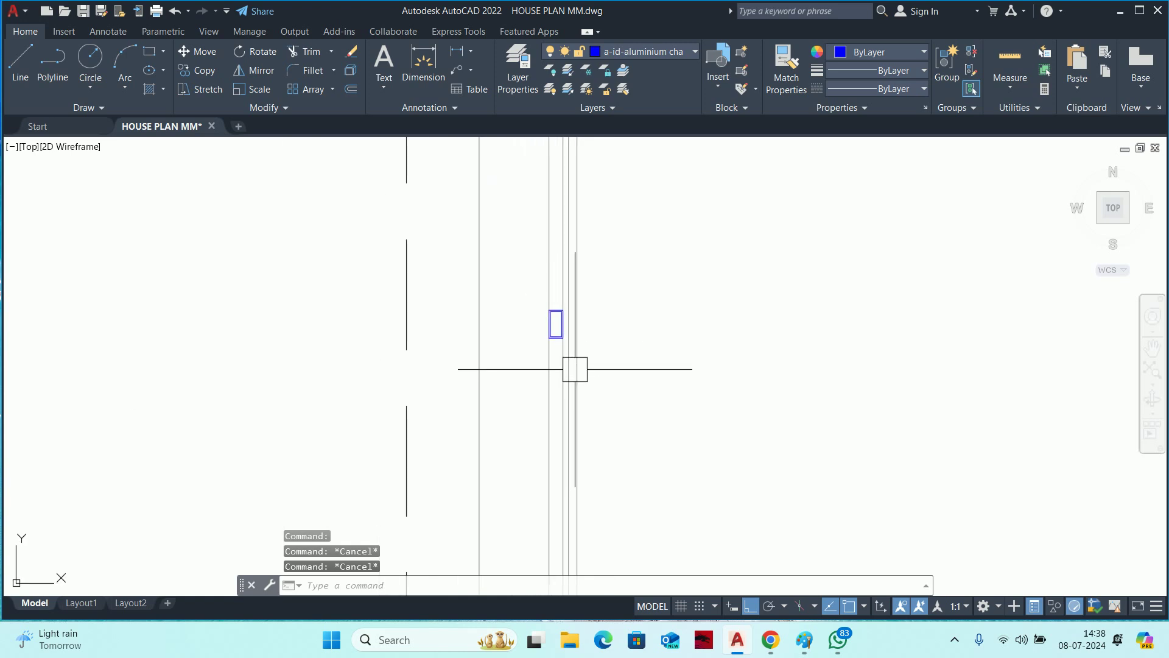
{"action": "scroll", "coordinate": [575, 369], "scroll_direction": "up", "scroll_amount": 4}
{"action": "type", "text": "o"}
Try offsetting the wall line by 12, then cancel the offset.
{"action": "key", "text": "Return"}
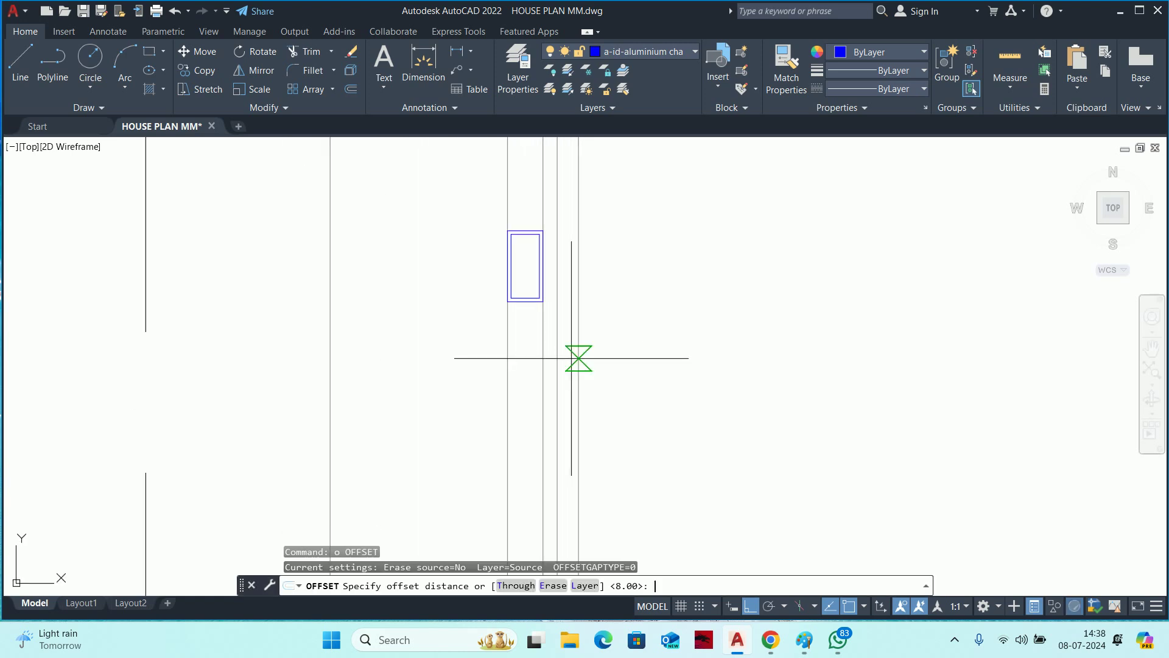
{"action": "type", "text": "12"}
{"action": "key", "text": "Return"}
{"action": "left_click", "coordinate": [558, 342]}
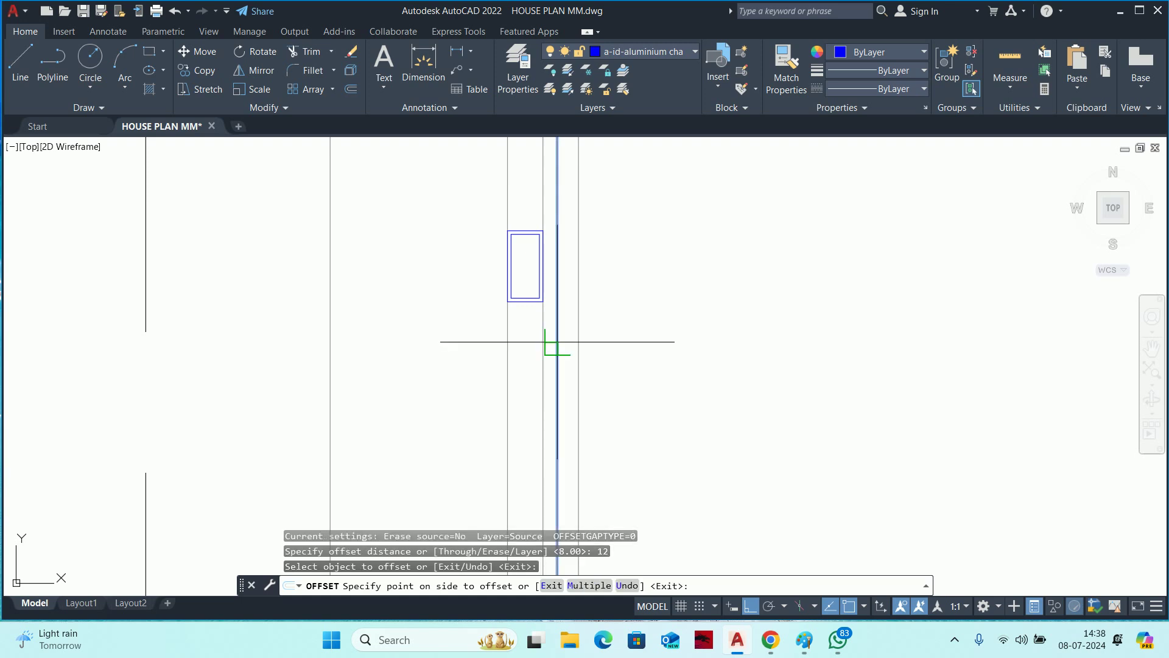
{"action": "key", "text": "Escape"}
{"action": "key", "text": "Escape"}
Select the inner wall line and change its colour to index 32 (brown).
{"action": "left_click", "coordinate": [579, 347]}
{"action": "scroll", "coordinate": [574, 352], "scroll_direction": "down", "scroll_amount": 3}
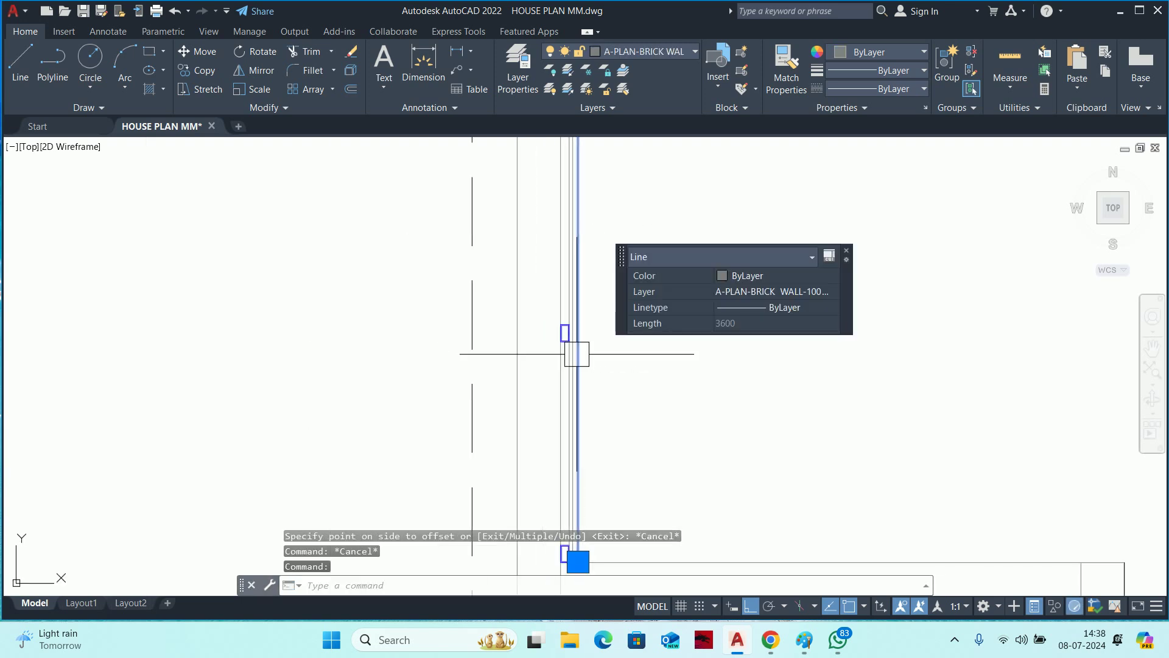
{"action": "scroll", "coordinate": [462, 379], "scroll_direction": "down", "scroll_amount": 2}
{"action": "scroll", "coordinate": [460, 268], "scroll_direction": "up", "scroll_amount": 2}
{"action": "scroll", "coordinate": [461, 268], "scroll_direction": "up", "scroll_amount": 3}
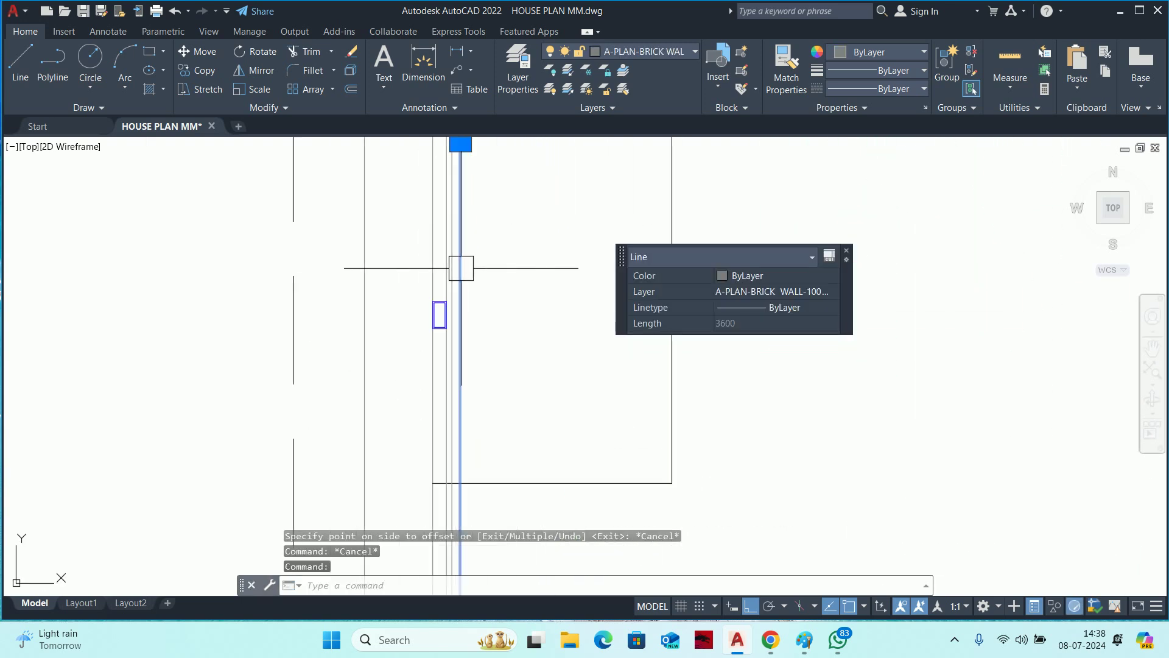
{"action": "left_click", "coordinate": [741, 275]}
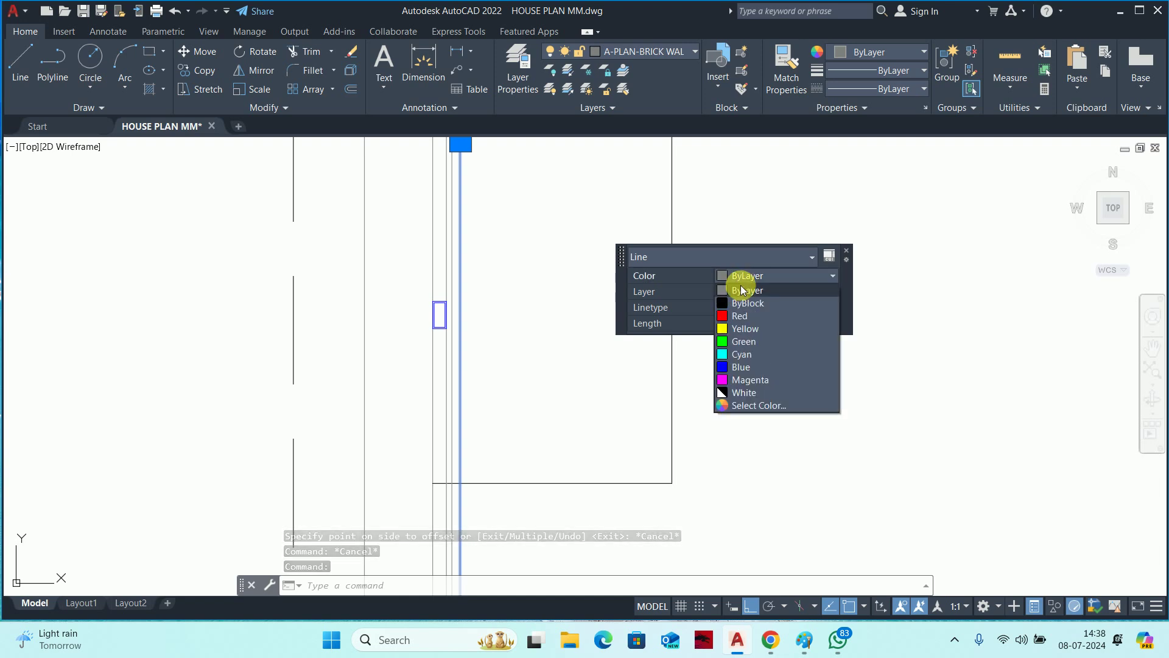
{"action": "left_click", "coordinate": [747, 399]}
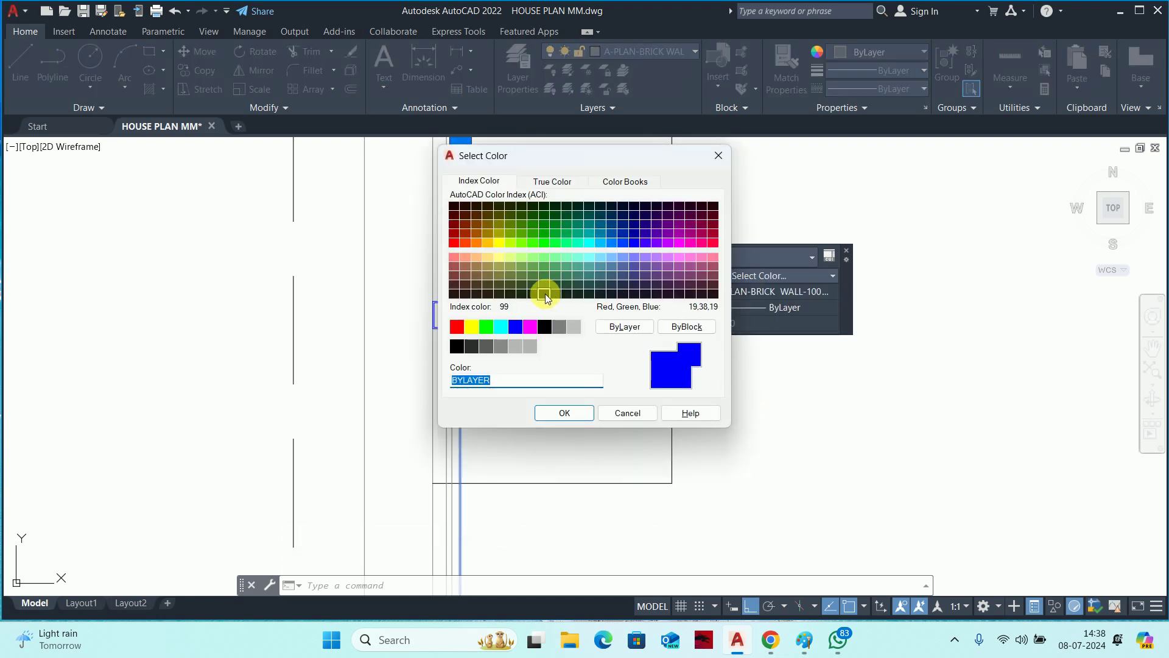
{"action": "left_click", "coordinate": [477, 233]}
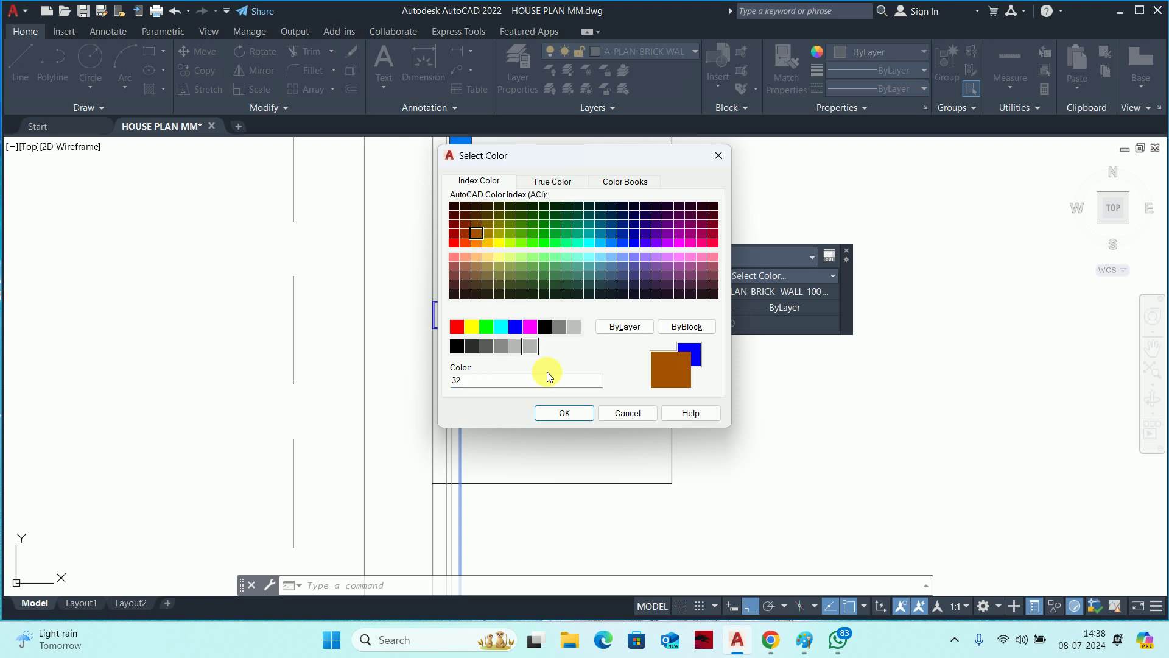
{"action": "left_click", "coordinate": [566, 413]}
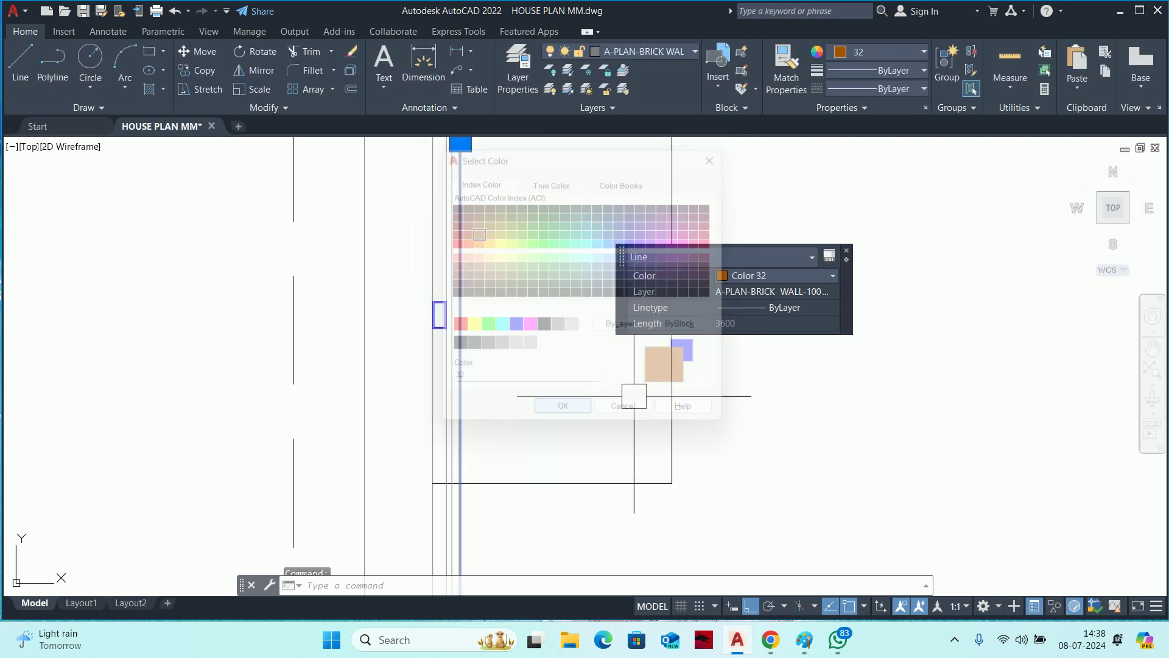
Move the inner wall line to the a-id-hdhmr ply layer and pan along the wall.
{"action": "left_click", "coordinate": [798, 294]}
{"action": "scroll", "coordinate": [787, 325], "scroll_direction": "up", "scroll_amount": 3}
{"action": "scroll", "coordinate": [780, 330], "scroll_direction": "up", "scroll_amount": 2}
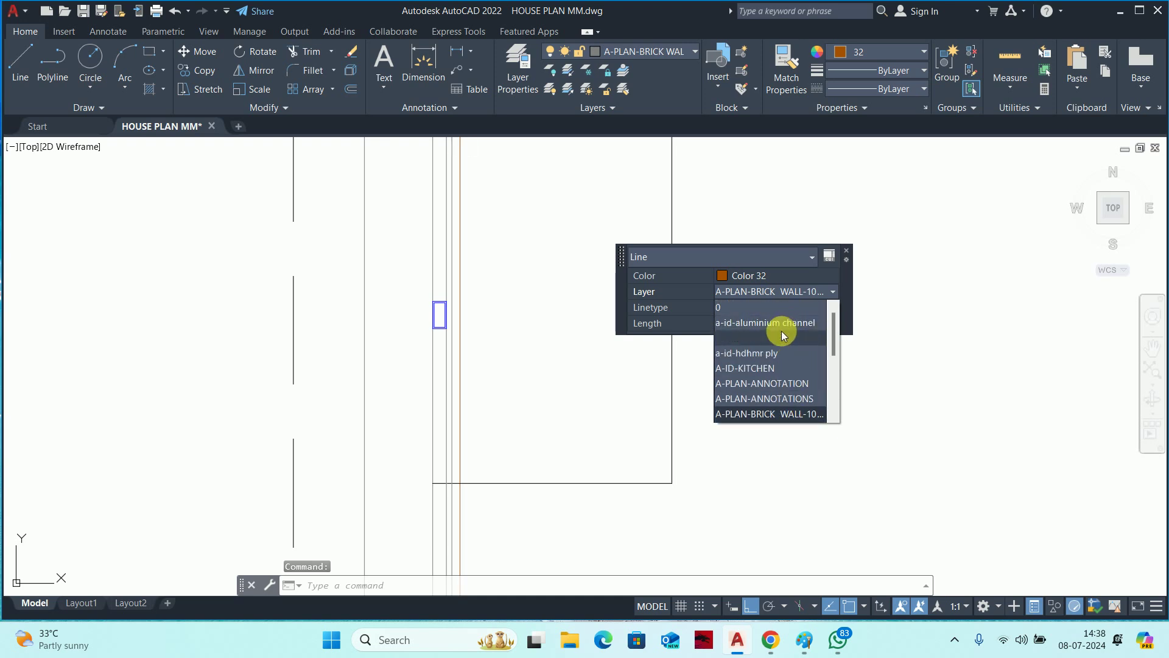
{"action": "left_click", "coordinate": [763, 353]}
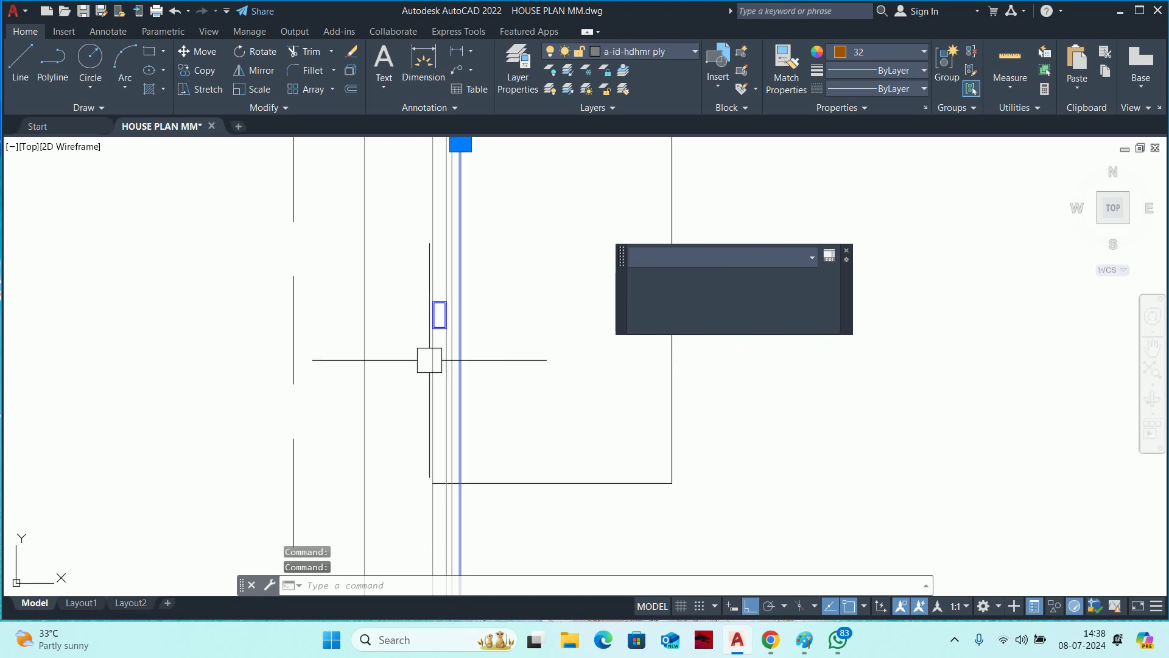
{"action": "key", "text": "Escape"}
{"action": "key", "text": "Escape"}
{"action": "key", "text": "Escape"}
{"action": "middle_click_drag", "start_coordinate": [407, 381], "coordinate": [506, 235]}
{"action": "middle_click_drag", "start_coordinate": [548, 399], "coordinate": [540, 282]}
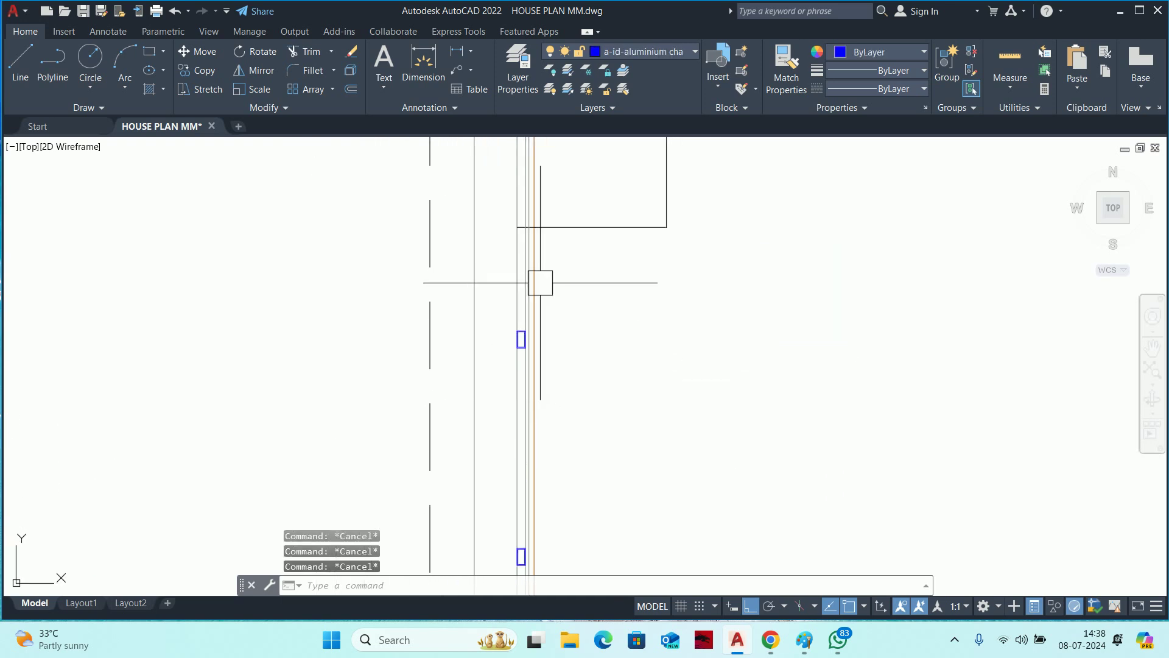
{"action": "scroll", "coordinate": [501, 433], "scroll_direction": "up", "scroll_amount": 2}
{"action": "middle_click_drag", "start_coordinate": [501, 433], "coordinate": [496, 337]}
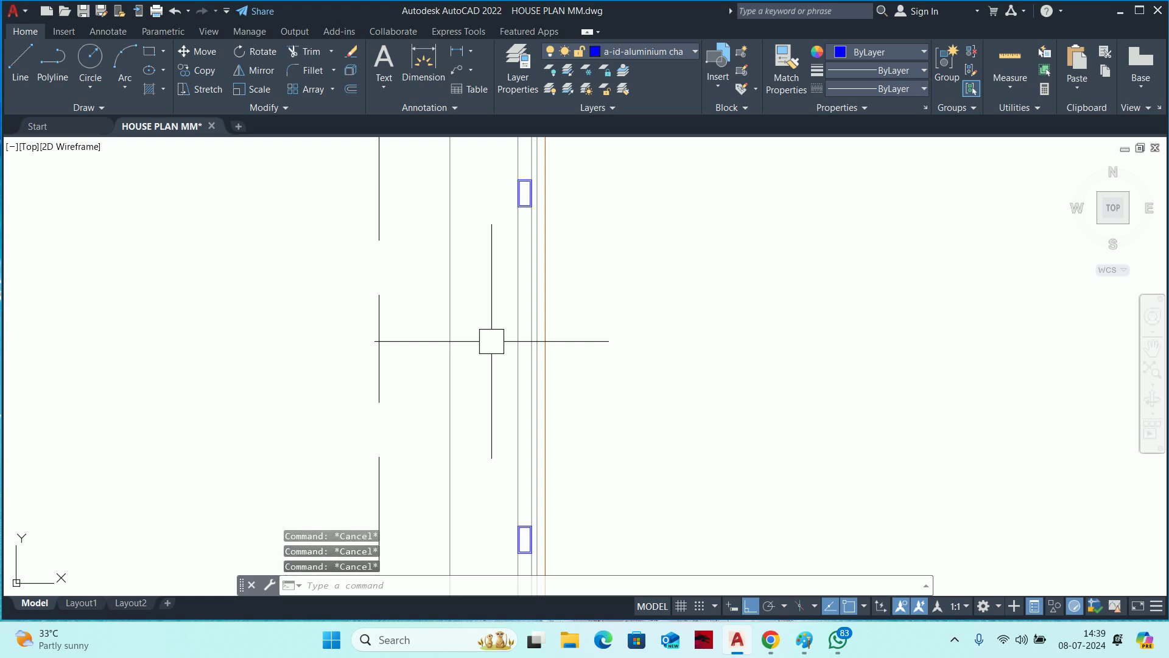
Set the offset distance to 10 on the wall line, then cancel.
{"action": "type", "text": "o"}
{"action": "key", "text": "Return"}
{"action": "type", "text": "10"}
{"action": "key", "text": "Return"}
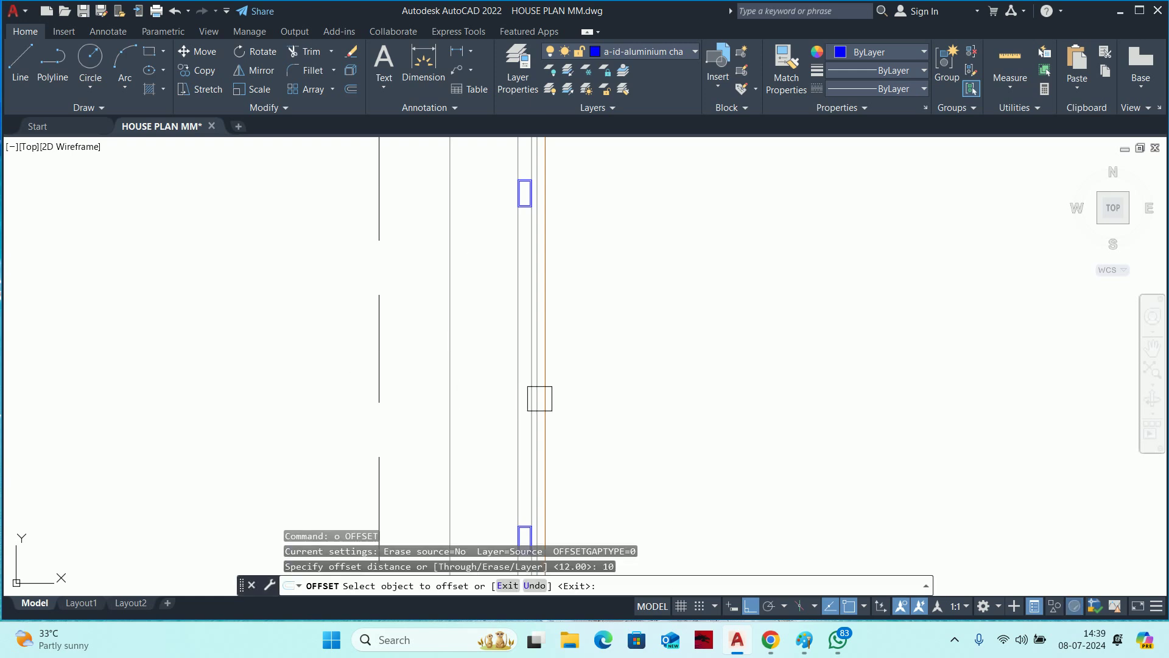
{"action": "scroll", "coordinate": [554, 384], "scroll_direction": "up", "scroll_amount": 2}
{"action": "left_click", "coordinate": [550, 386]}
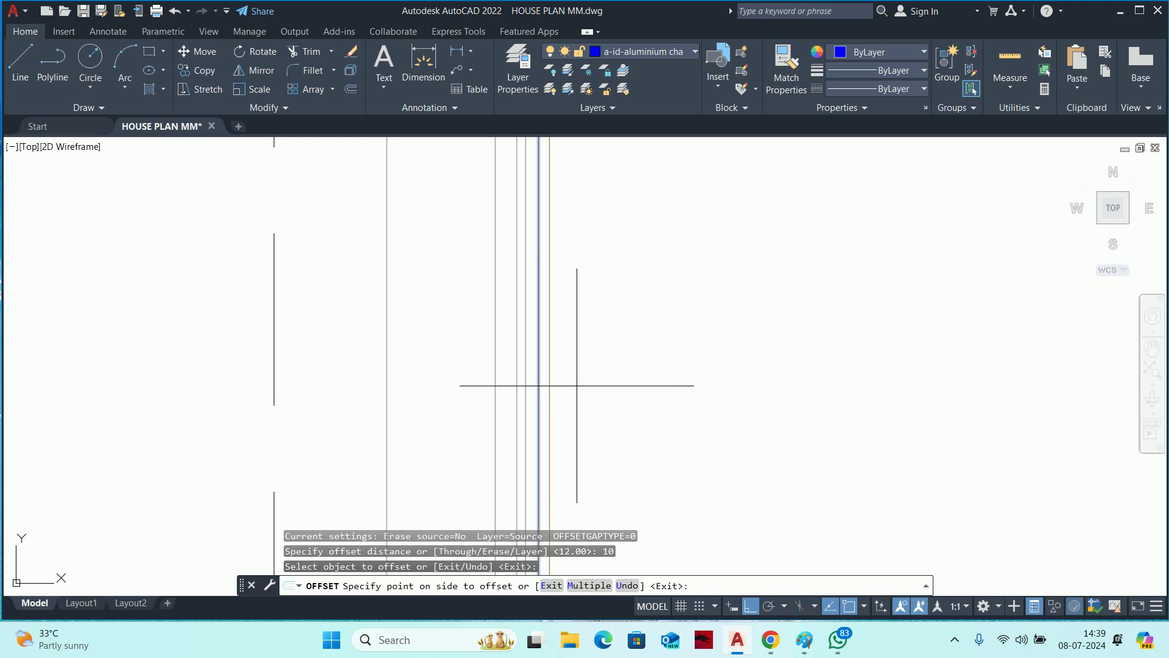
{"action": "key", "text": "Escape"}
{"action": "key", "text": "Escape"}
{"action": "scroll", "coordinate": [615, 341], "scroll_direction": "down", "scroll_amount": 8}
{"action": "scroll", "coordinate": [599, 394], "scroll_direction": "down", "scroll_amount": 2}
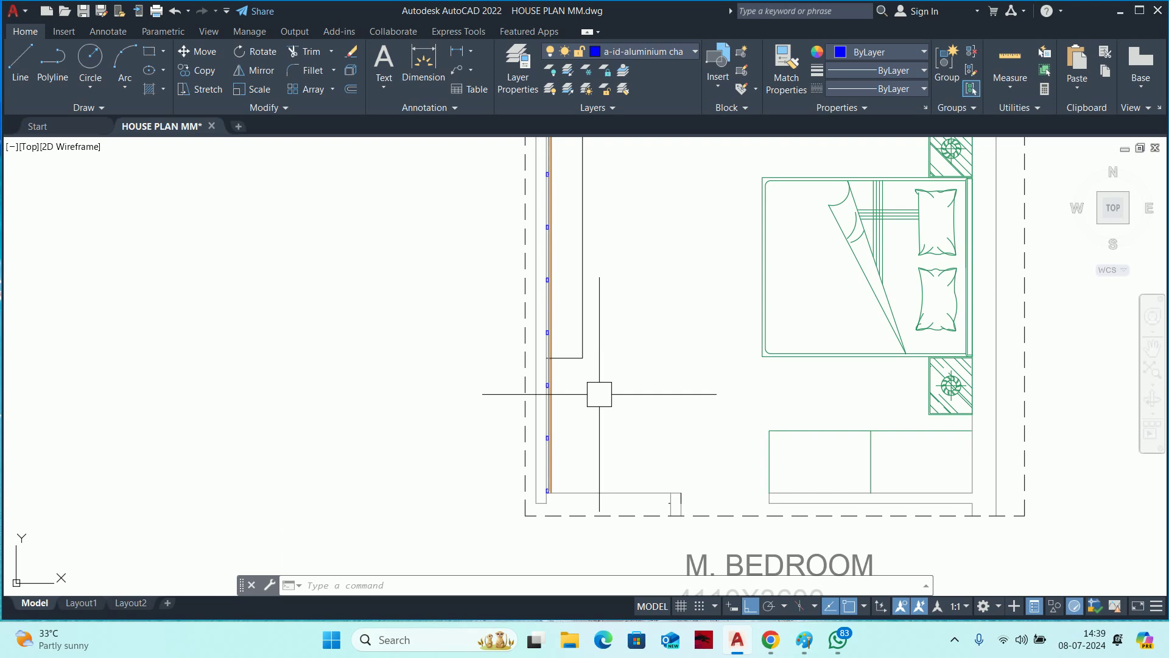
Check the vertical ply line and zoom out to the bedroom wall's lower corner.
{"action": "key", "text": "Escape"}
{"action": "key", "text": "Escape"}
{"action": "key", "text": "Escape"}
{"action": "scroll", "coordinate": [553, 488], "scroll_direction": "up", "scroll_amount": 3}
{"action": "type", "text": "ex"}
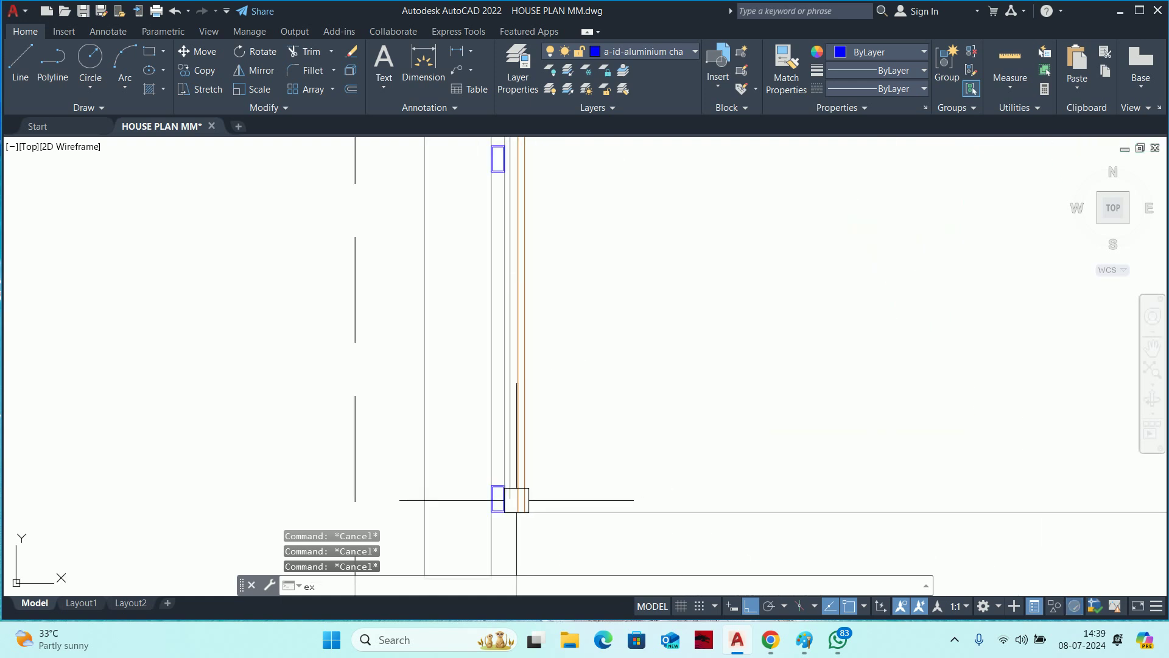
{"action": "key", "text": "Return"}
{"action": "scroll", "coordinate": [517, 500], "scroll_direction": "up", "scroll_amount": 4}
{"action": "key", "text": "Escape"}
{"action": "left_click", "coordinate": [514, 457]}
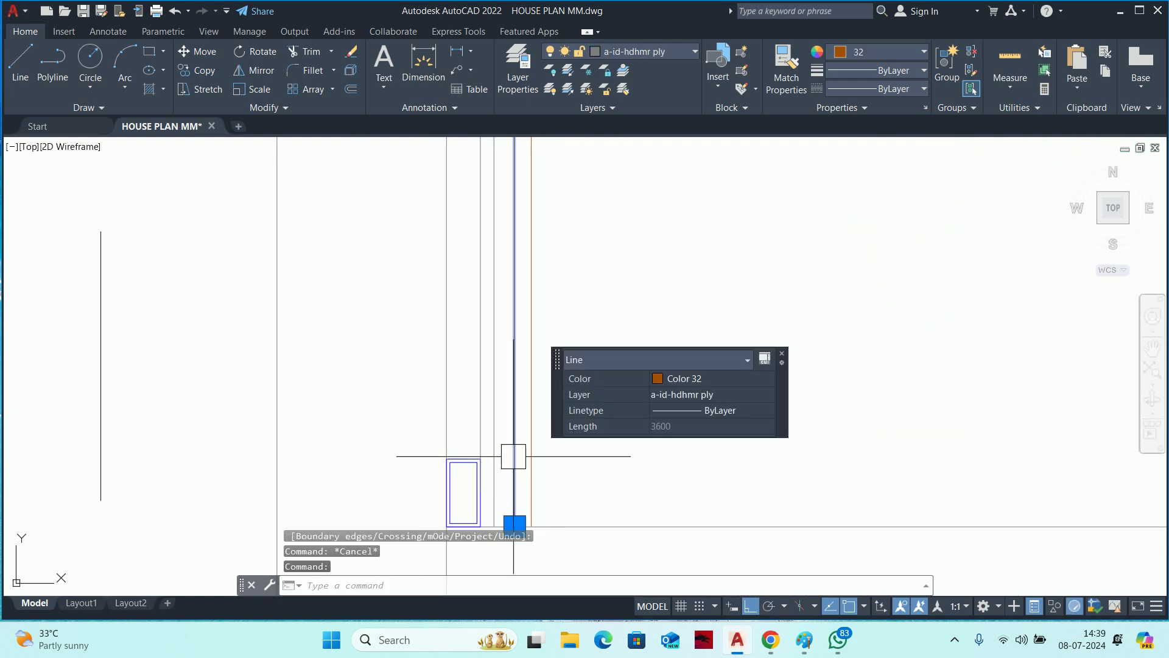
{"action": "key", "text": "Escape"}
{"action": "key", "text": "Escape"}
{"action": "scroll", "coordinate": [553, 410], "scroll_direction": "down", "scroll_amount": 3}
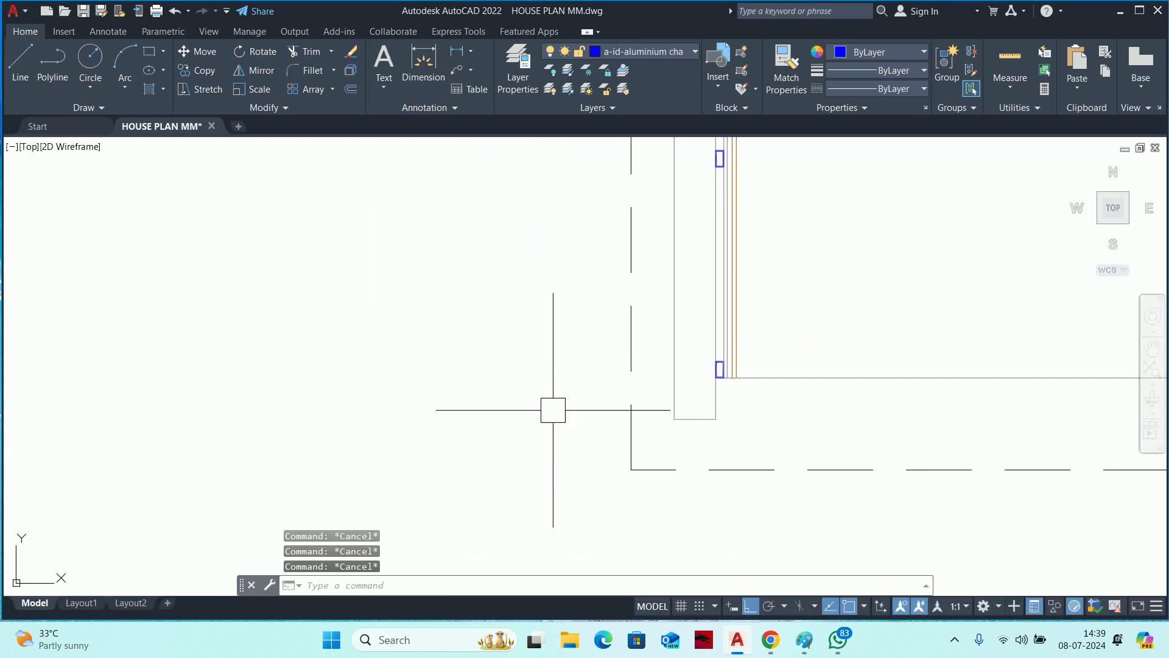
{"action": "scroll", "coordinate": [553, 410], "scroll_direction": "down", "scroll_amount": 2}
{"action": "scroll", "coordinate": [623, 381], "scroll_direction": "down", "scroll_amount": 1}
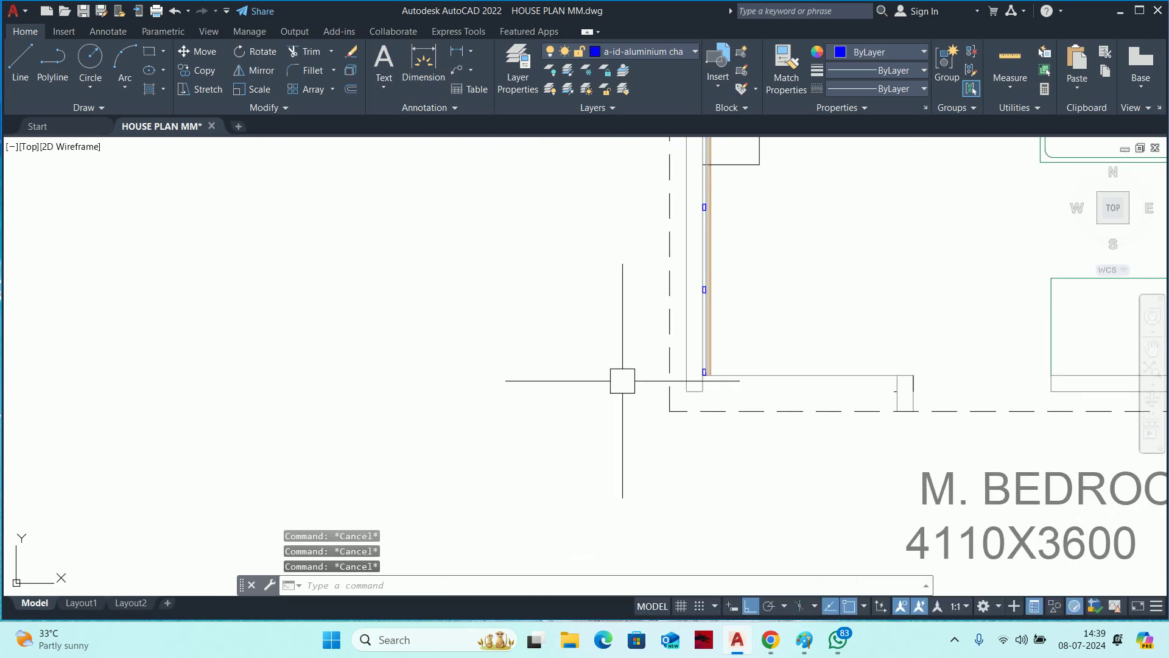
Draw a 10 by 8 rectangle in empty space beside the bedroom.
{"action": "middle_click_drag", "start_coordinate": [621, 389], "coordinate": [744, 397]}
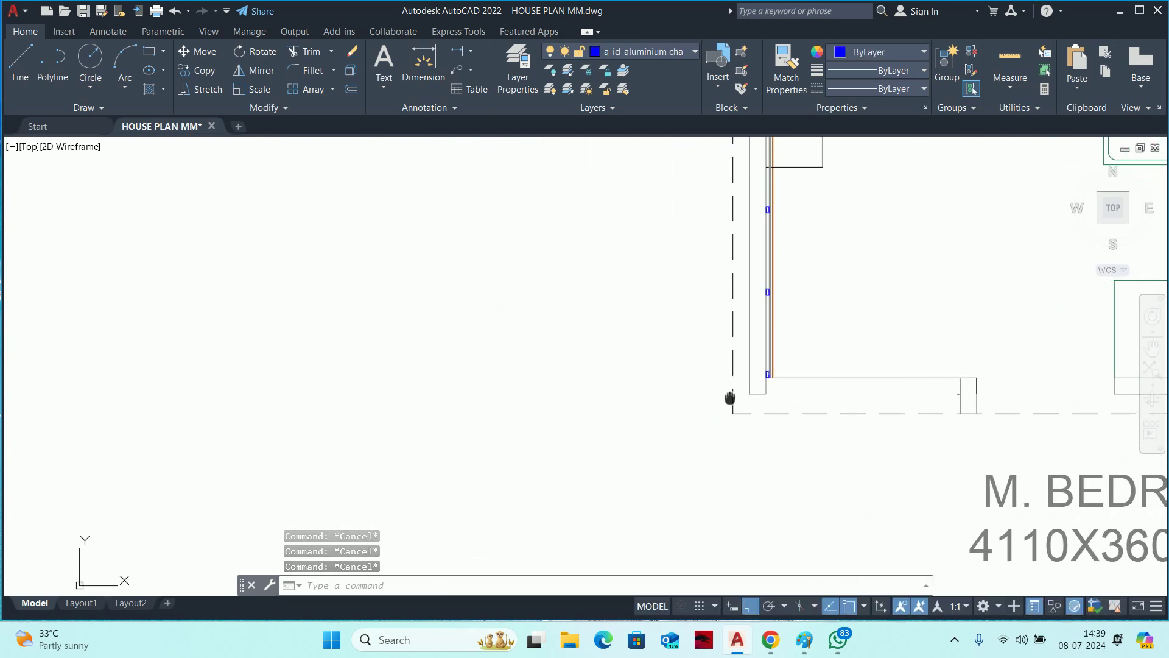
{"action": "type", "text": "rec"}
{"action": "key", "text": "Return"}
{"action": "left_click", "coordinate": [659, 399]}
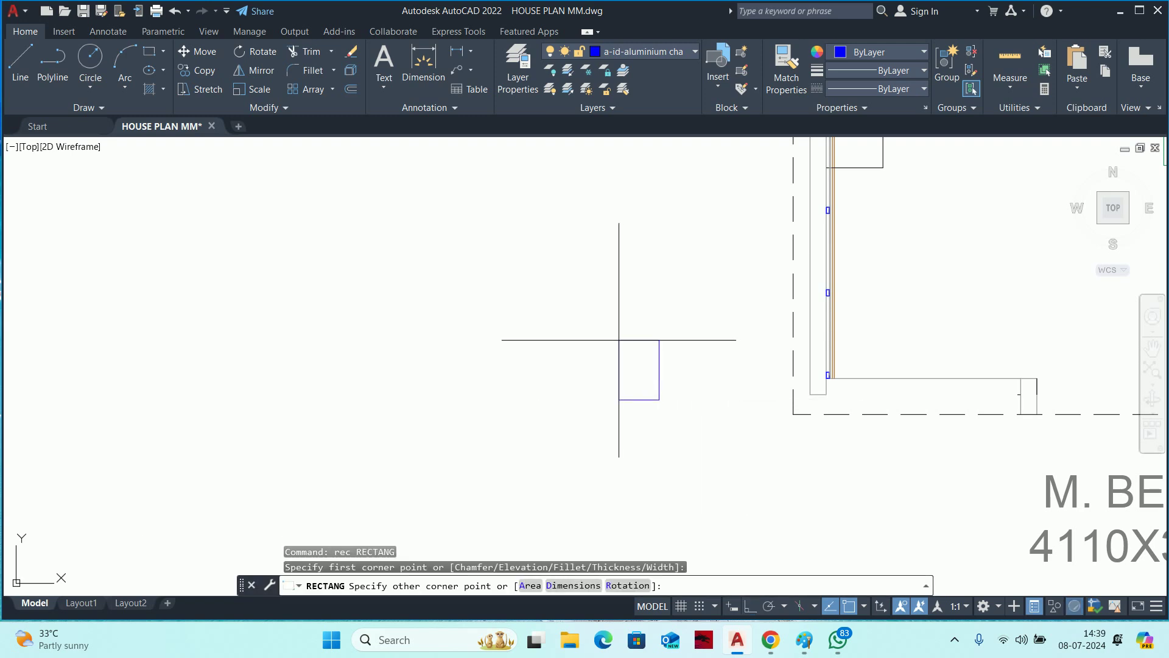
{"action": "type", "text": "d"}
{"action": "key", "text": "Return"}
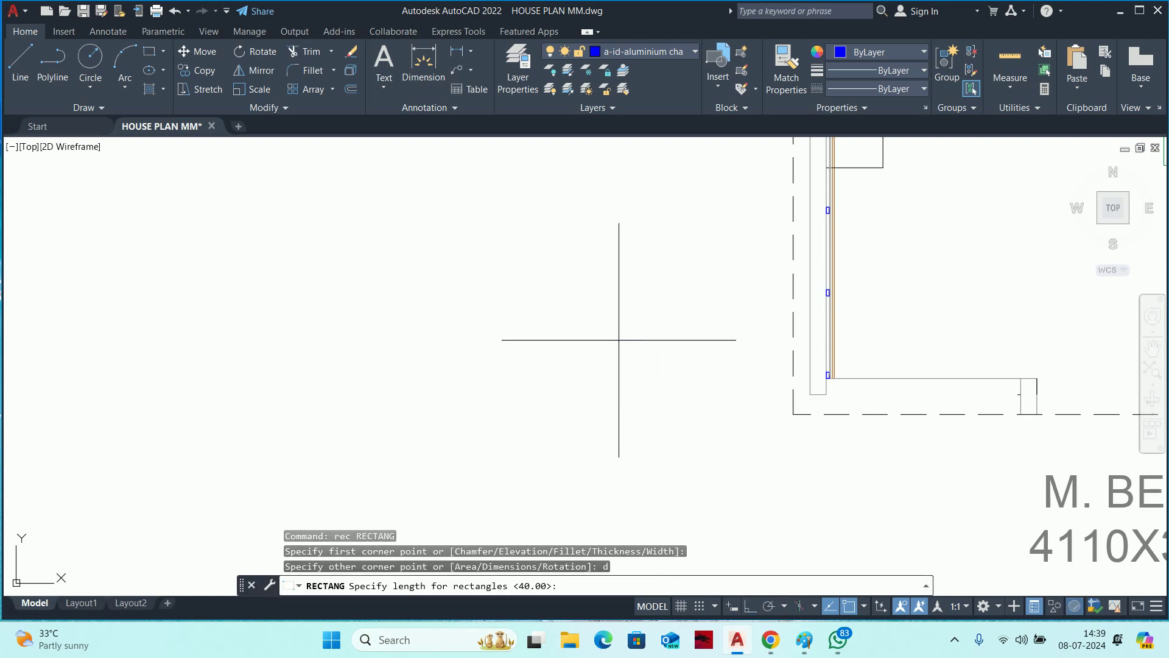
{"action": "type", "text": "10"}
{"action": "key", "text": "Return"}
{"action": "type", "text": "8"}
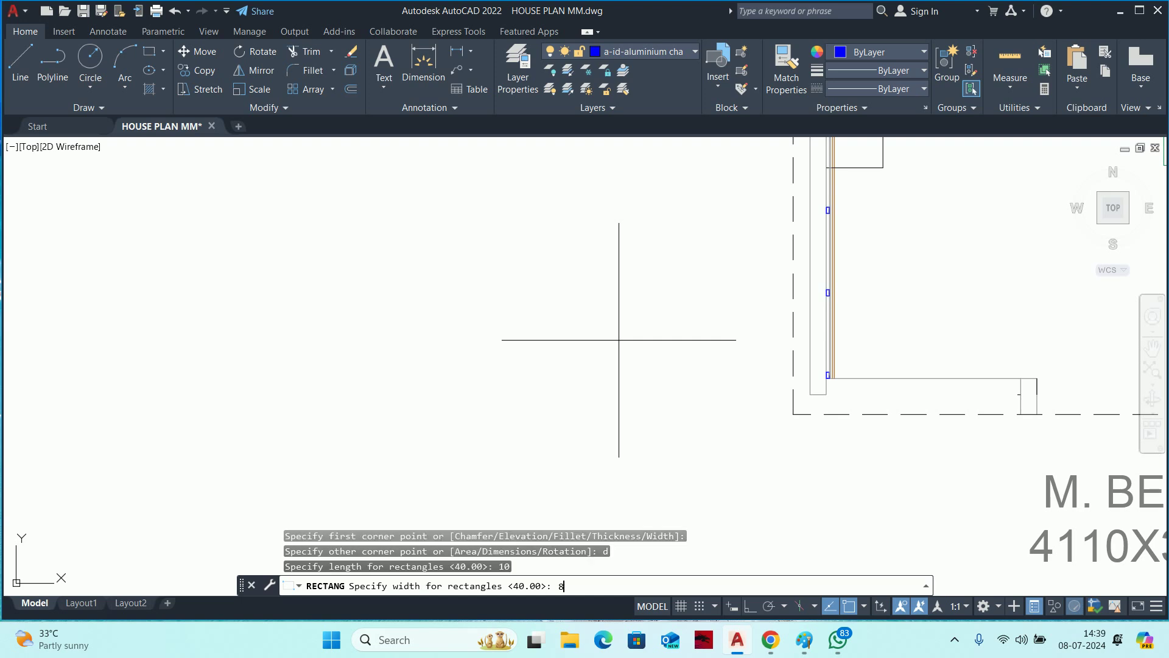
{"action": "key", "text": "Return"}
{"action": "key", "text": "Escape"}
{"action": "key", "text": "Escape"}
{"action": "key", "text": "Escape"}
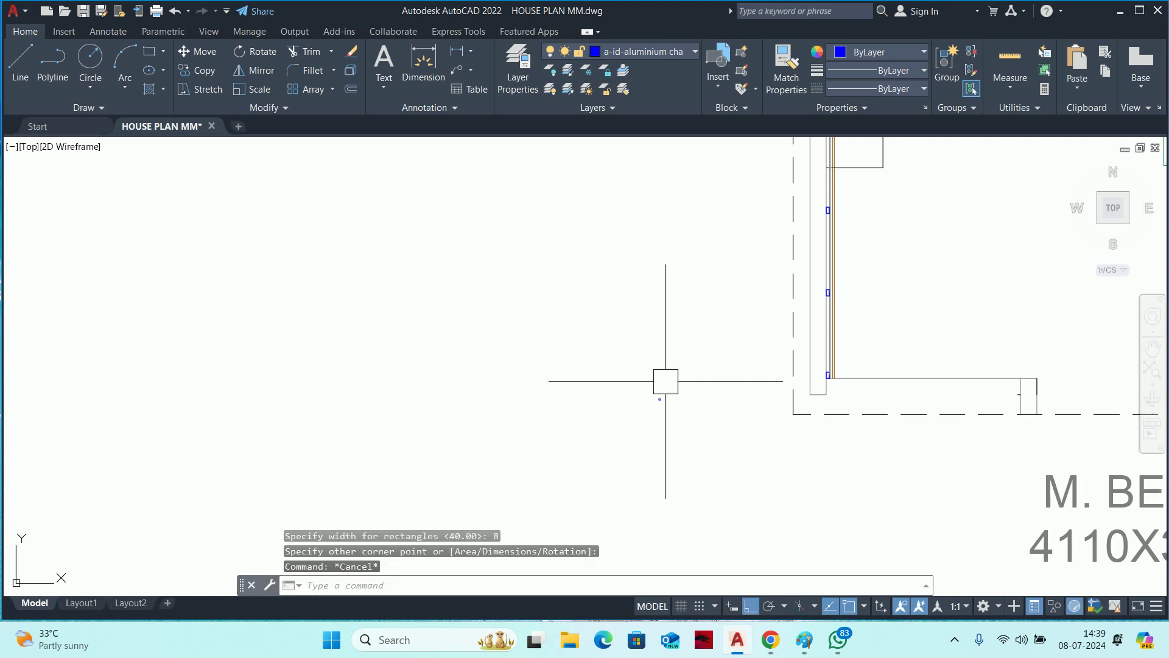
Rotate the small rectangle 90 degrees about its corner.
{"action": "scroll", "coordinate": [648, 417], "scroll_direction": "up", "scroll_amount": 5}
{"action": "type", "text": "ro"}
{"action": "key", "text": "Return"}
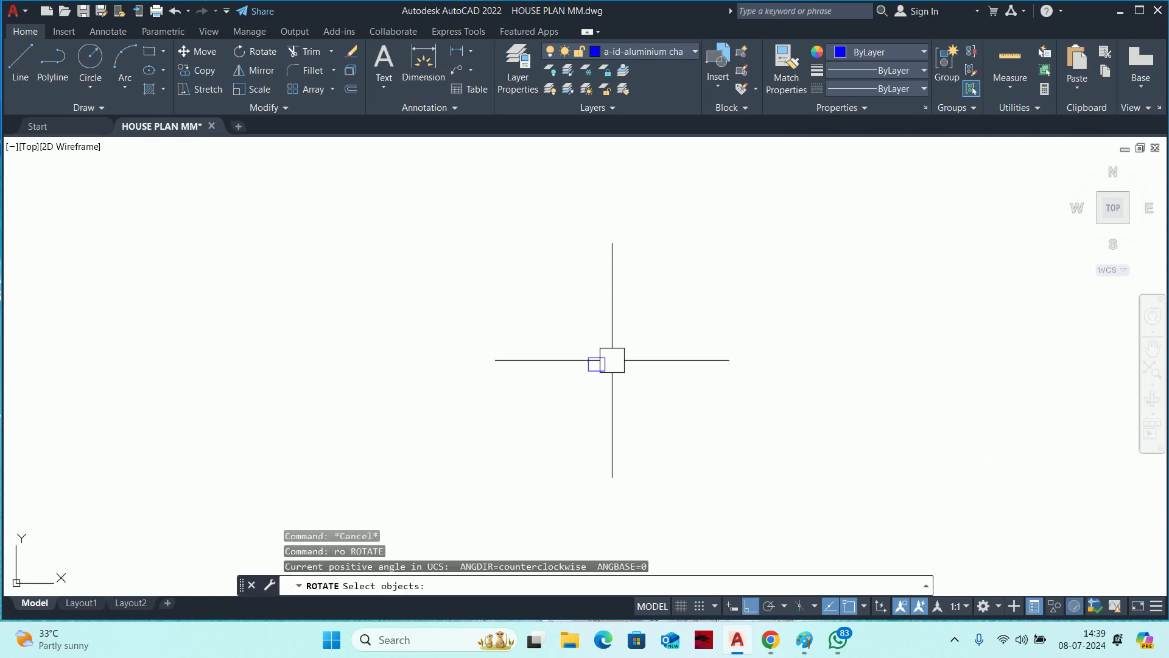
{"action": "left_click", "coordinate": [595, 369]}
{"action": "key", "text": "Return"}
{"action": "scroll", "coordinate": [569, 377], "scroll_direction": "up", "scroll_amount": 3}
{"action": "left_click", "coordinate": [570, 374]}
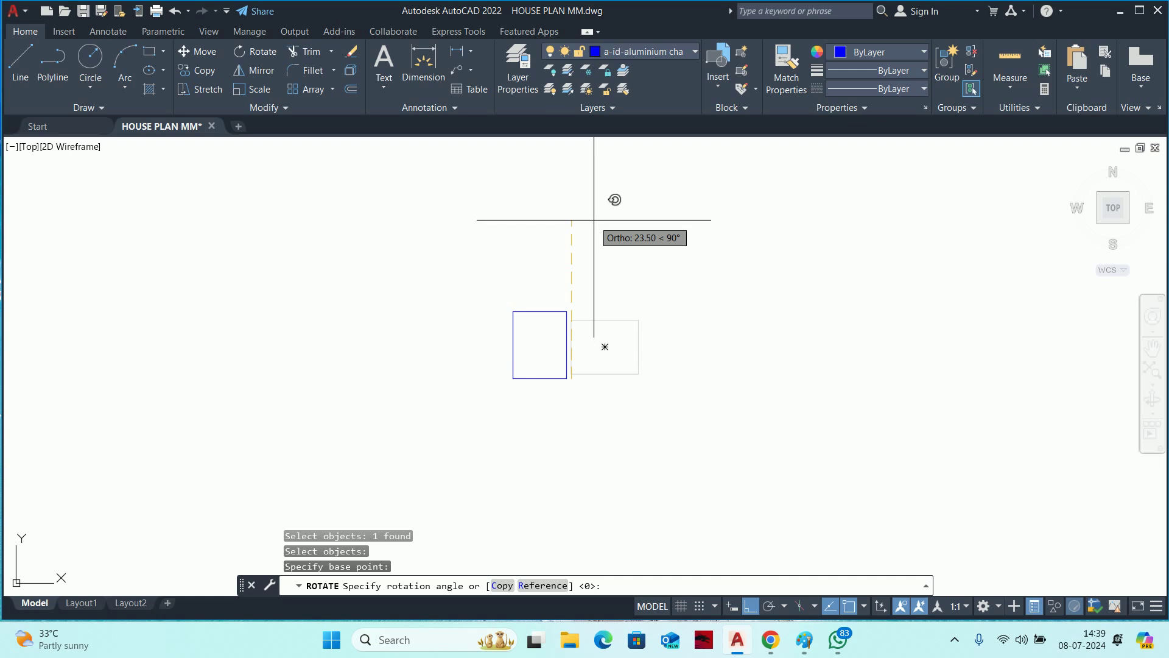
{"action": "left_click", "coordinate": [609, 201]}
{"action": "key", "text": "Escape"}
{"action": "key", "text": "Escape"}
{"action": "key", "text": "Escape"}
Stretch the rectangle's left edge inward to narrow it.
{"action": "left_click", "coordinate": [545, 312]}
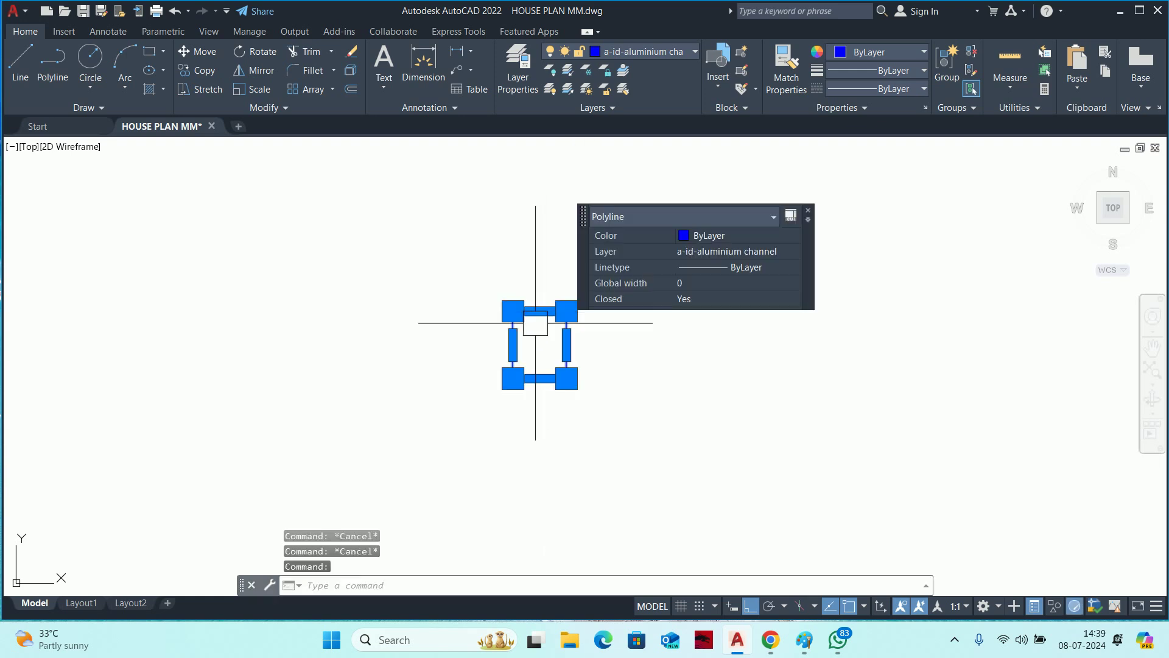
{"action": "scroll", "coordinate": [532, 335], "scroll_direction": "up", "scroll_amount": 4}
{"action": "left_click", "coordinate": [483, 359]}
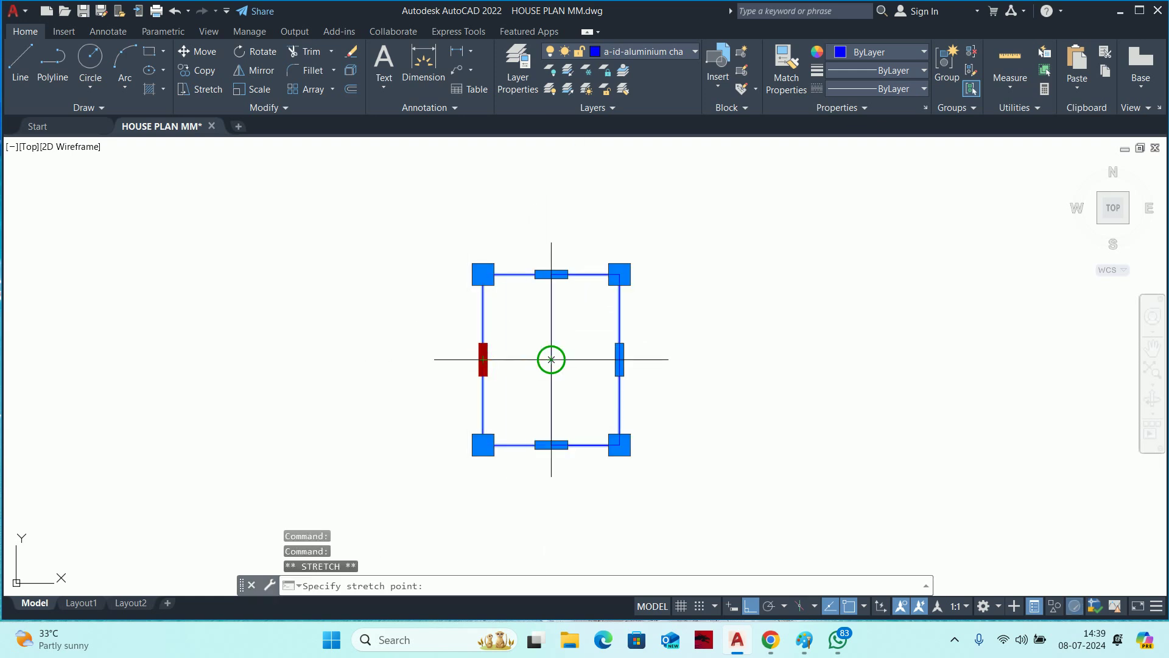
{"action": "type", "text": "3"}
{"action": "left_click", "coordinate": [536, 360]}
{"action": "key", "text": "Escape"}
{"action": "key", "text": "Escape"}
{"action": "key", "text": "Escape"}
{"action": "scroll", "coordinate": [598, 314], "scroll_direction": "down", "scroll_amount": 3}
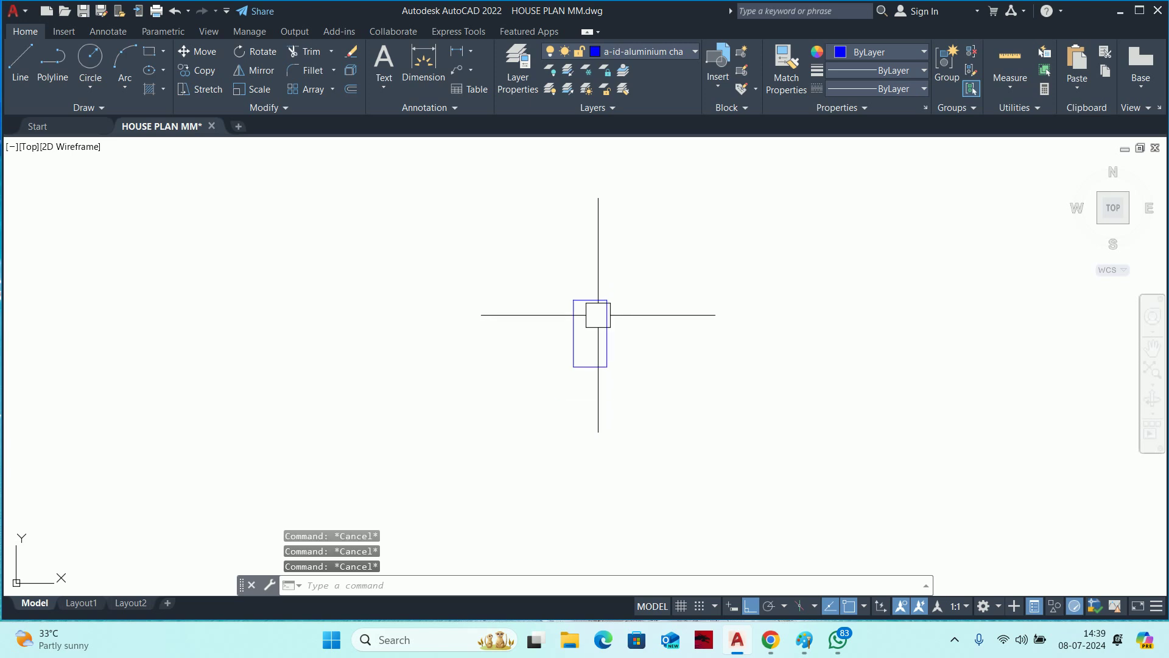
Check the rectangle's size with linear dimensions, then cancel them.
{"action": "type", "text": "li"}
{"action": "key", "text": "Return"}
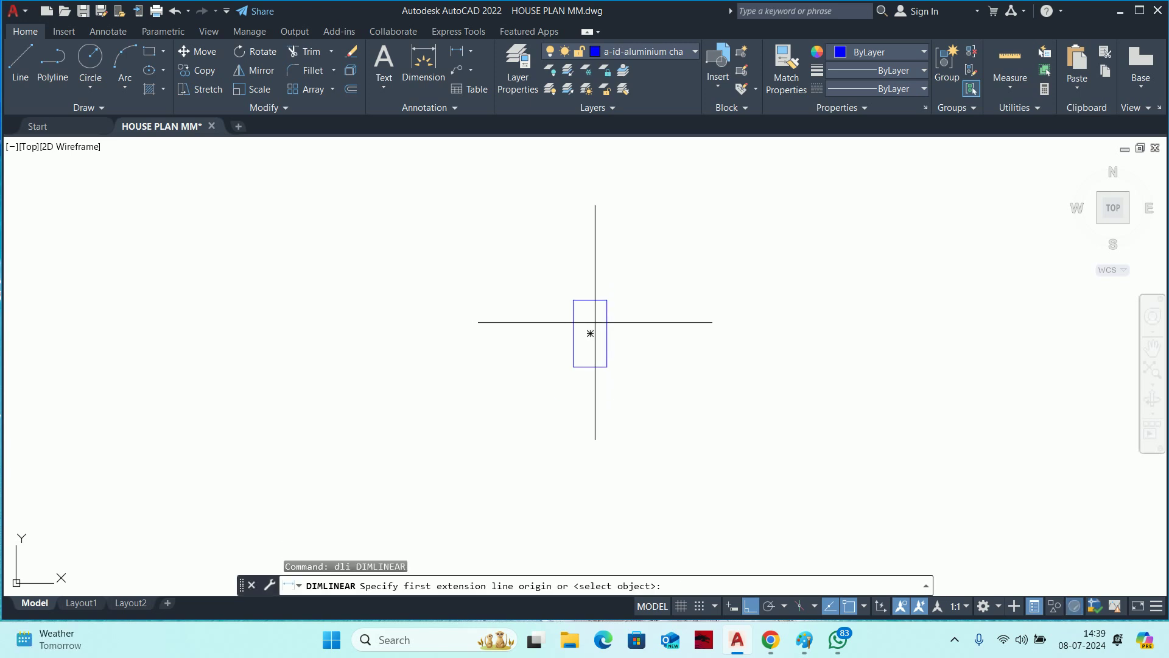
{"action": "key", "text": "Return"}
{"action": "left_click", "coordinate": [606, 331]}
{"action": "key", "text": "Escape"}
{"action": "scroll", "coordinate": [647, 320], "scroll_direction": "down", "scroll_amount": 5}
{"action": "scroll", "coordinate": [670, 329], "scroll_direction": "up", "scroll_amount": 6}
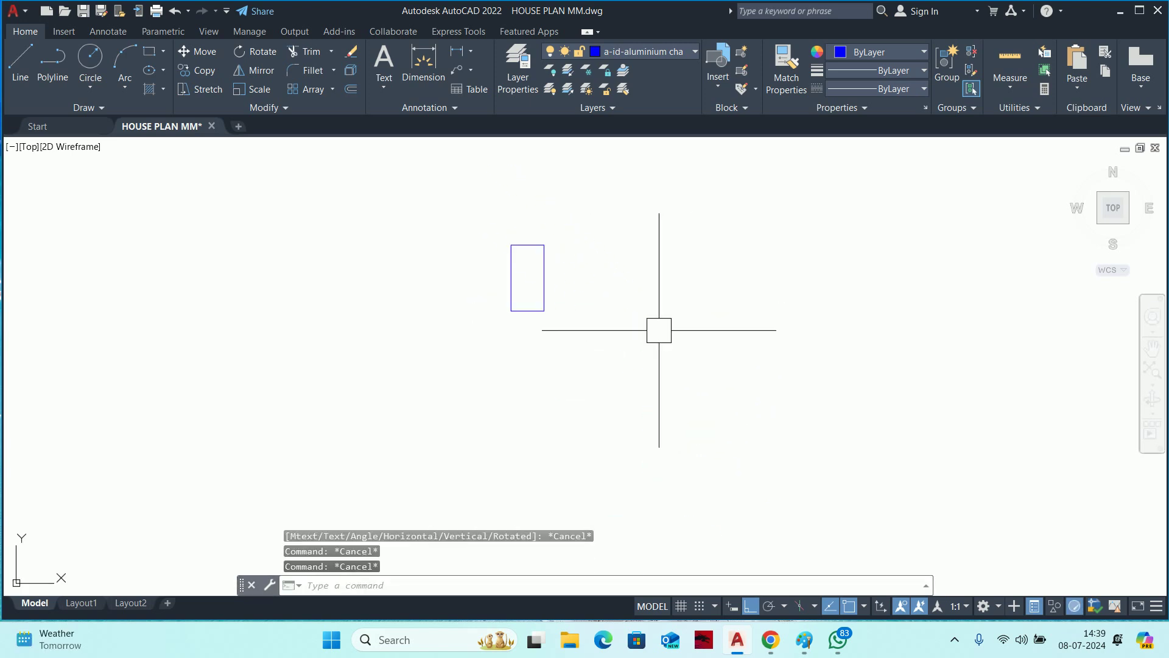
{"action": "key", "text": "Return"}
{"action": "key", "text": "Return"}
{"action": "left_click", "coordinate": [527, 319]}
{"action": "key", "text": "Escape"}
{"action": "key", "text": "Escape"}
{"action": "key", "text": "Escape"}
{"action": "scroll", "coordinate": [512, 379], "scroll_direction": "down", "scroll_amount": 3}
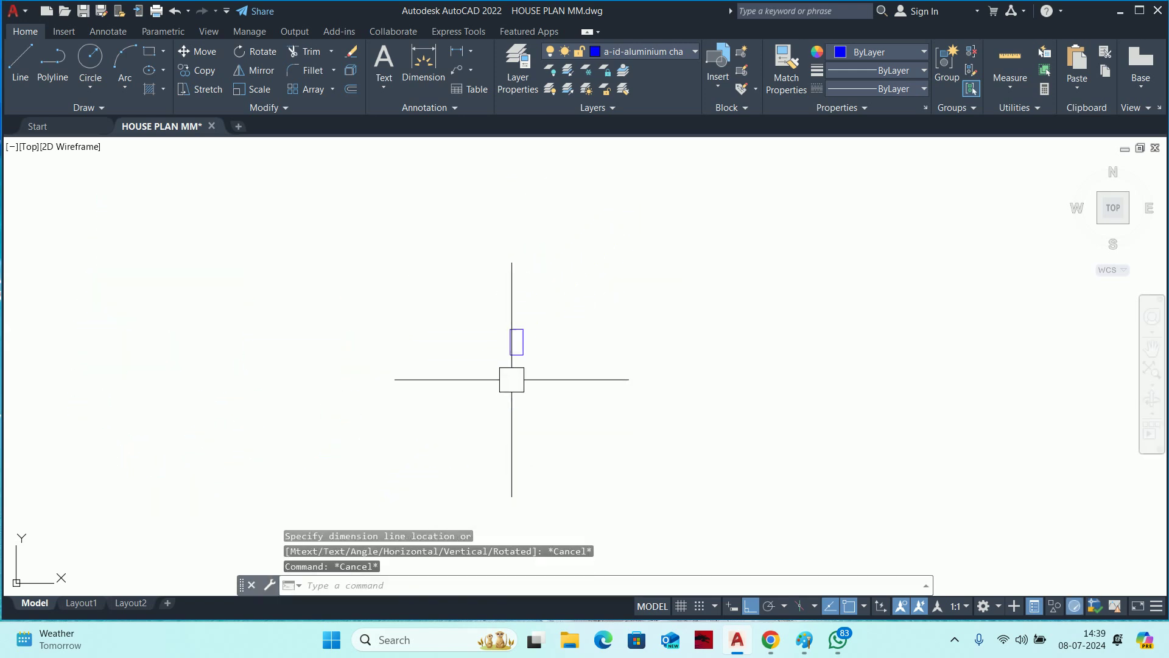
{"action": "scroll", "coordinate": [517, 339], "scroll_direction": "up", "scroll_amount": 4}
Copy the blue rectangle 13 units directly above the original.
{"action": "type", "text": "co"}
{"action": "key", "text": "Return"}
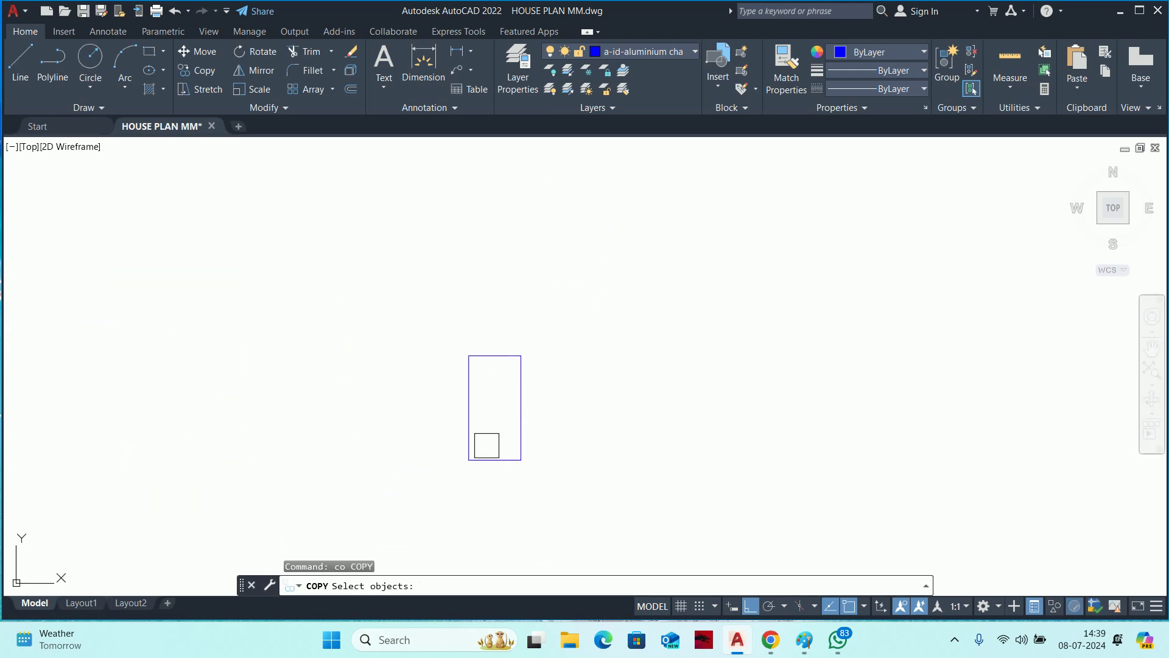
{"action": "left_click", "coordinate": [475, 460]}
{"action": "key", "text": "Return"}
{"action": "left_click", "coordinate": [521, 460]}
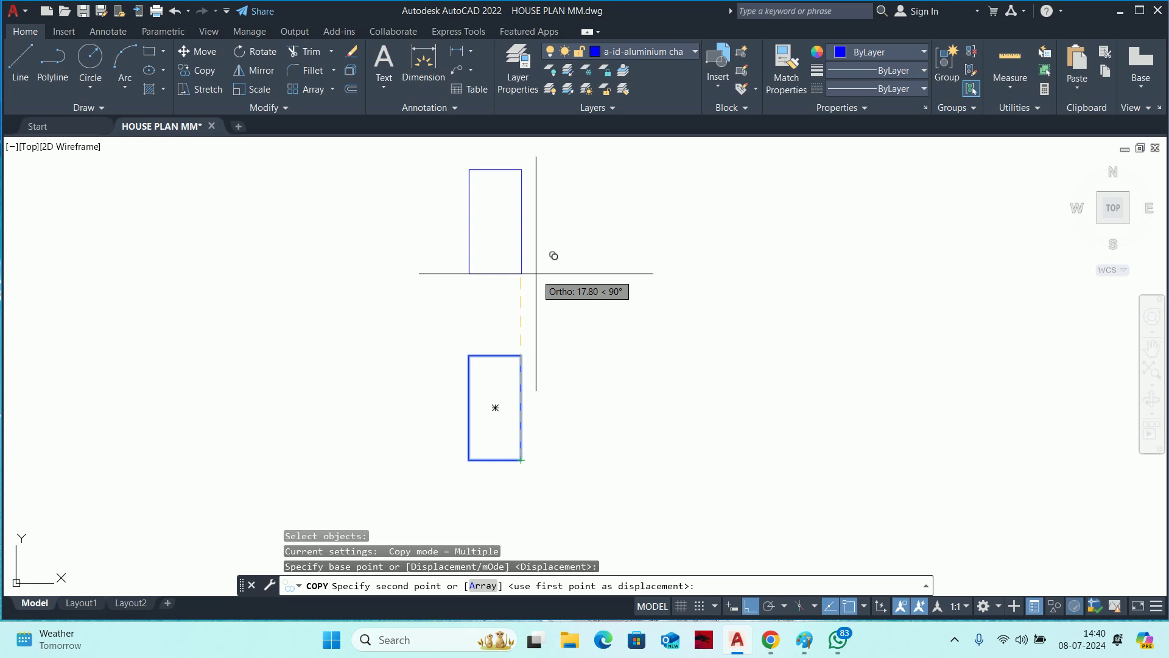
{"action": "type", "text": "13"}
{"action": "key", "text": "Return"}
{"action": "key", "text": "Escape"}
{"action": "key", "text": "Escape"}
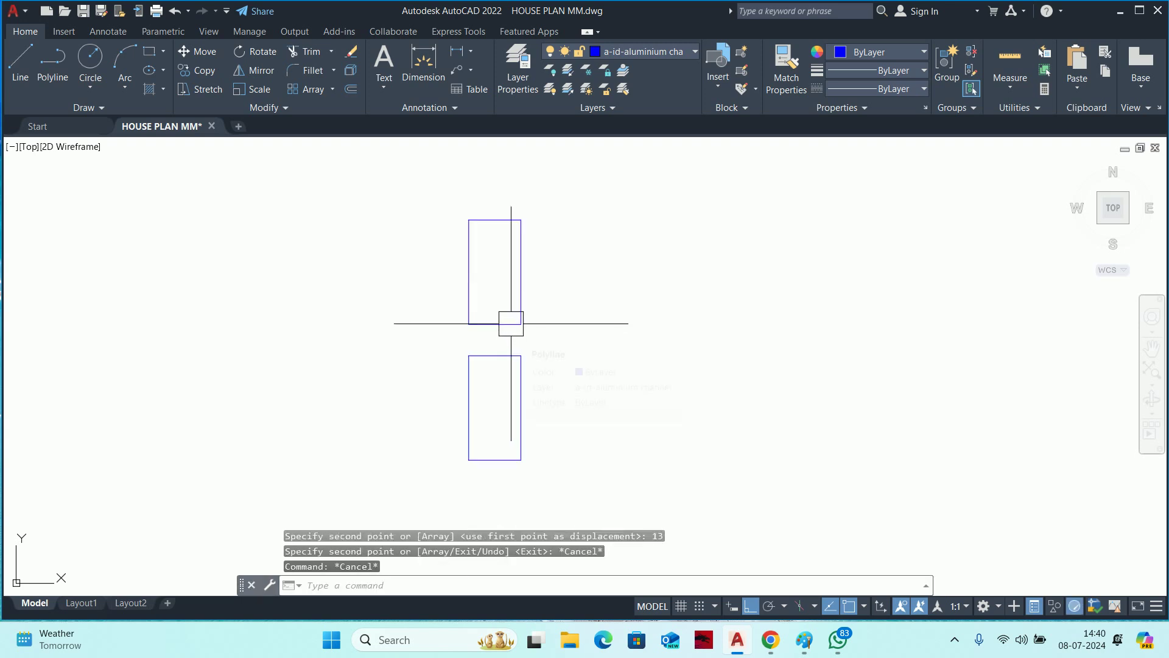
{"action": "key", "text": "Escape"}
{"action": "key", "text": "Escape"}
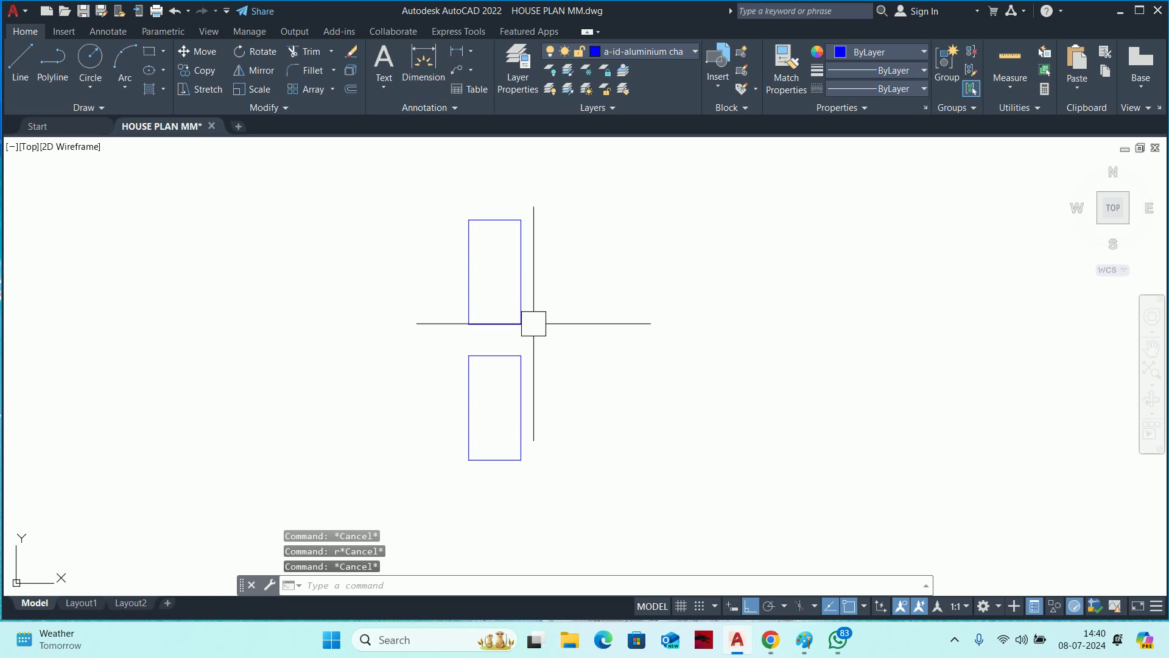
{"action": "type", "text": "l"}
{"action": "key", "text": "Return"}
Match the two rectangles' properties to an existing a-id-hdhmr ply object.
{"action": "left_click", "coordinate": [520, 355]}
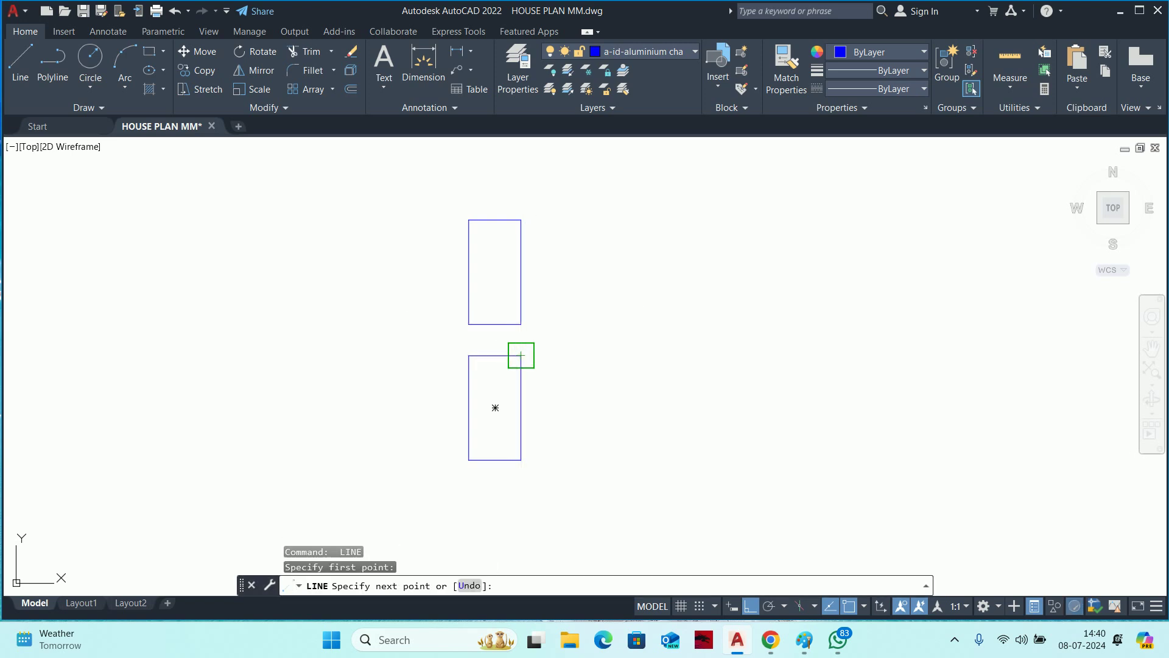
{"action": "key", "text": "Escape"}
{"action": "key", "text": "Escape"}
{"action": "scroll", "coordinate": [521, 324], "scroll_direction": "down", "scroll_amount": 8}
{"action": "scroll", "coordinate": [687, 337], "scroll_direction": "down", "scroll_amount": 5}
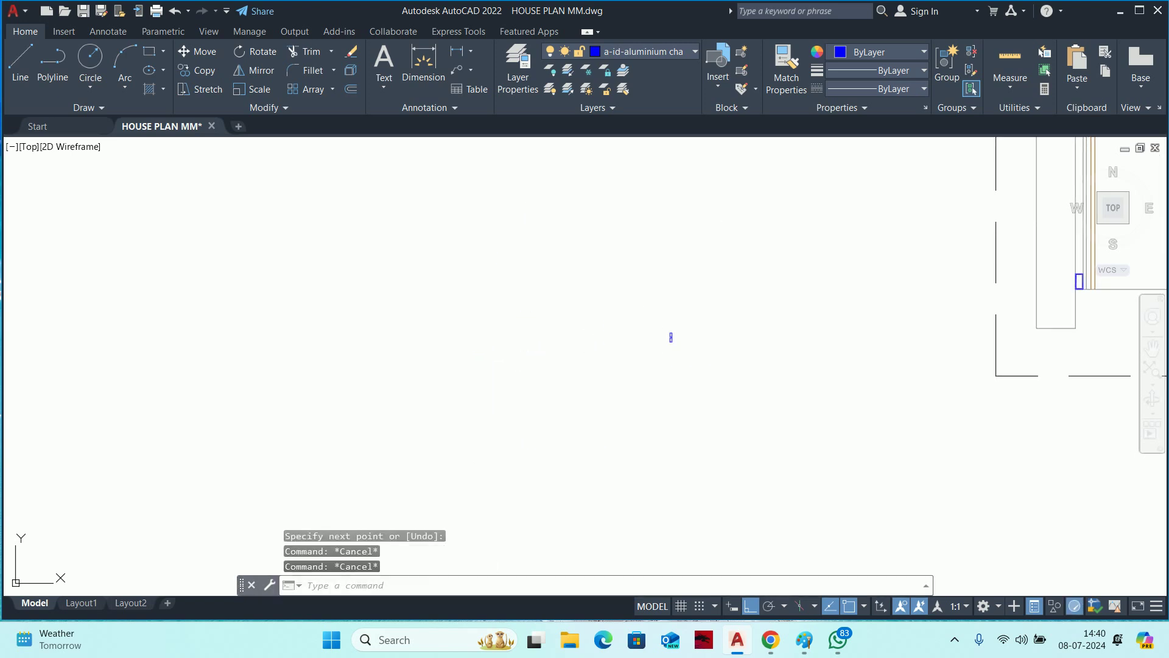
{"action": "middle_click_drag", "start_coordinate": [671, 334], "coordinate": [581, 362]}
{"action": "key", "text": "Return"}
{"action": "scroll", "coordinate": [773, 355], "scroll_direction": "up", "scroll_amount": 4}
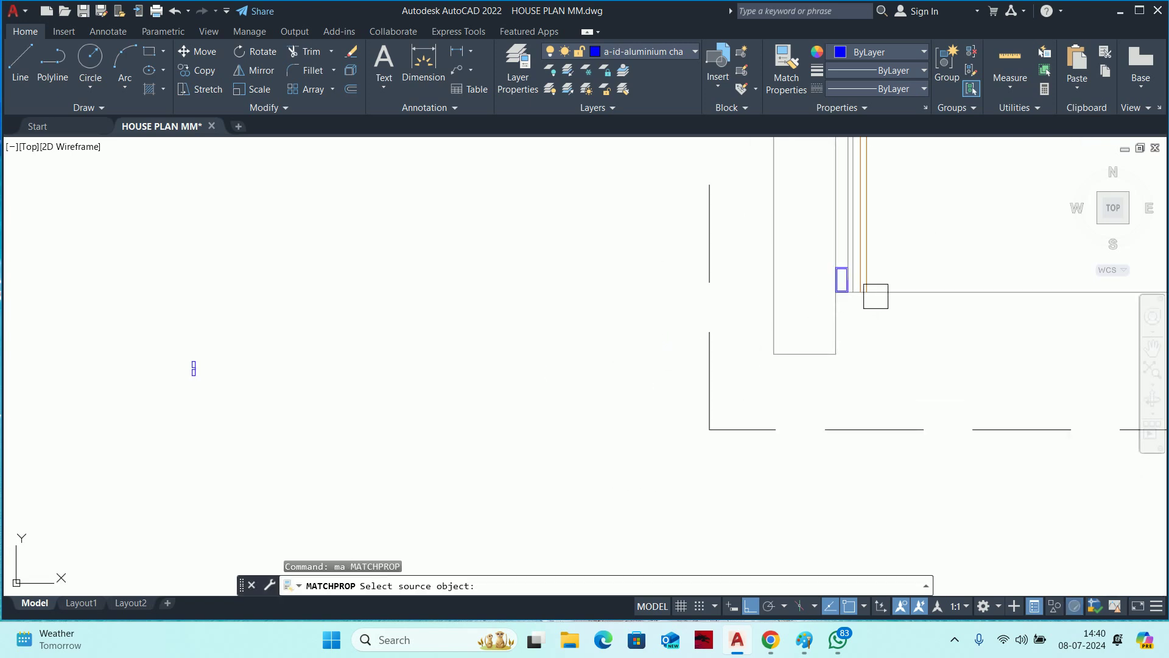
{"action": "left_click", "coordinate": [876, 275]}
{"action": "scroll", "coordinate": [707, 294], "scroll_direction": "down", "scroll_amount": 2}
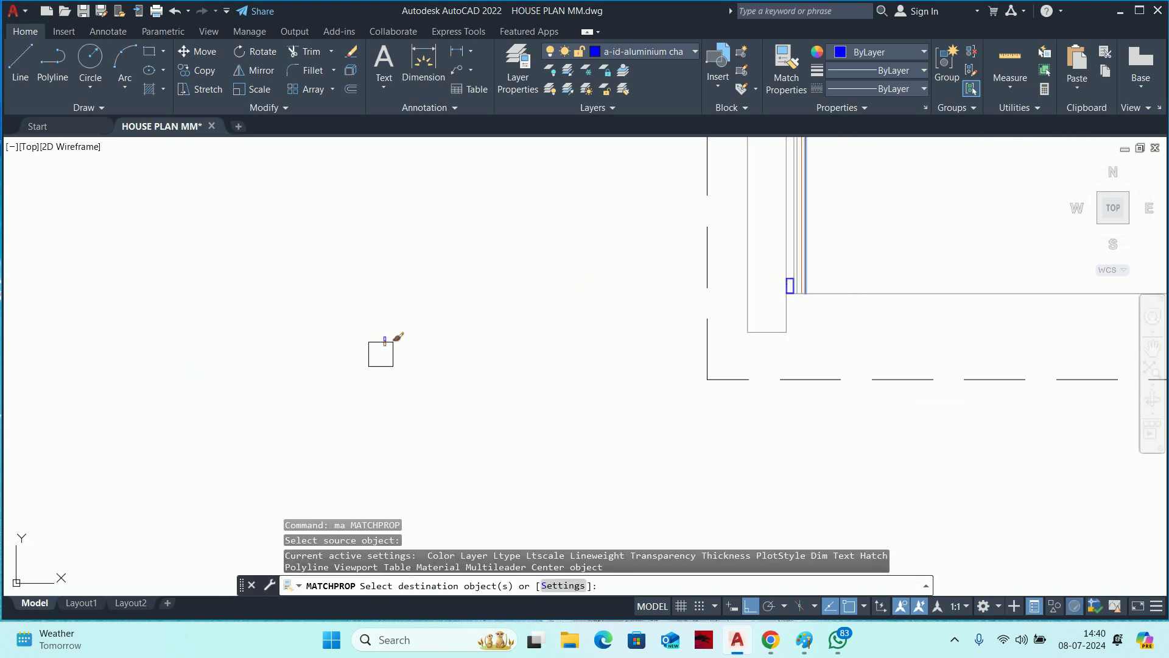
{"action": "left_click", "coordinate": [449, 266]}
{"action": "key", "text": "Escape"}
{"action": "key", "text": "Escape"}
{"action": "scroll", "coordinate": [384, 339], "scroll_direction": "up", "scroll_amount": 5}
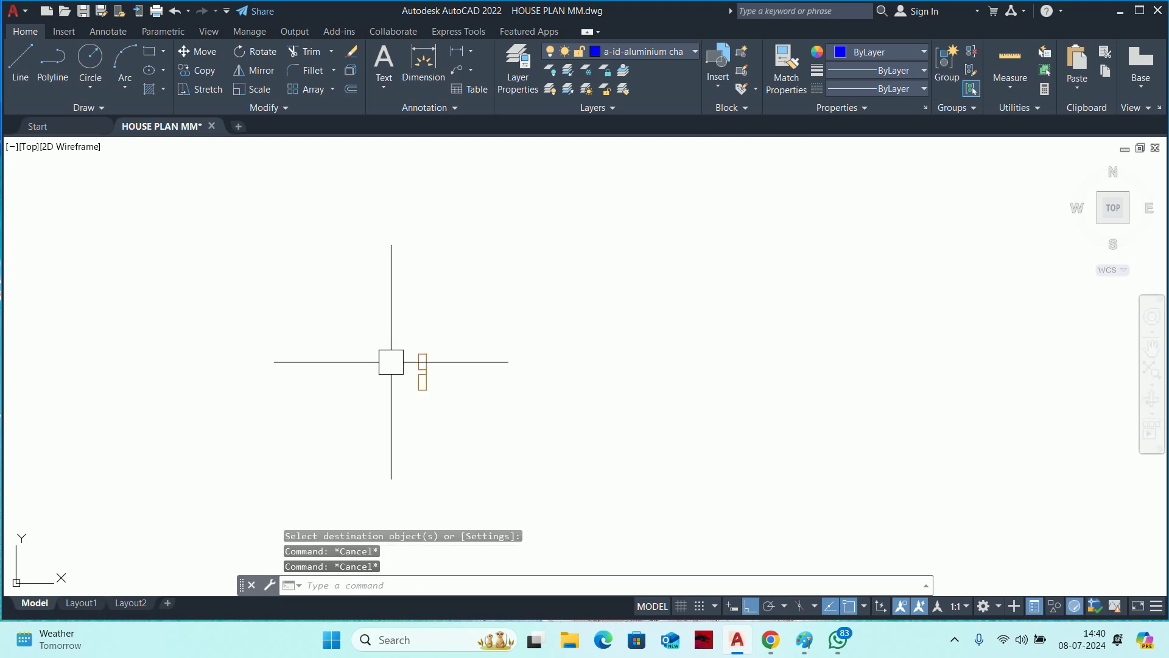
{"action": "middle_click_drag", "start_coordinate": [389, 360], "coordinate": [448, 364]}
Explode the rectangle into lines and erase the two unwanted lines.
{"action": "type", "text": "x"}
{"action": "key", "text": "Return"}
{"action": "left_click", "coordinate": [457, 345]}
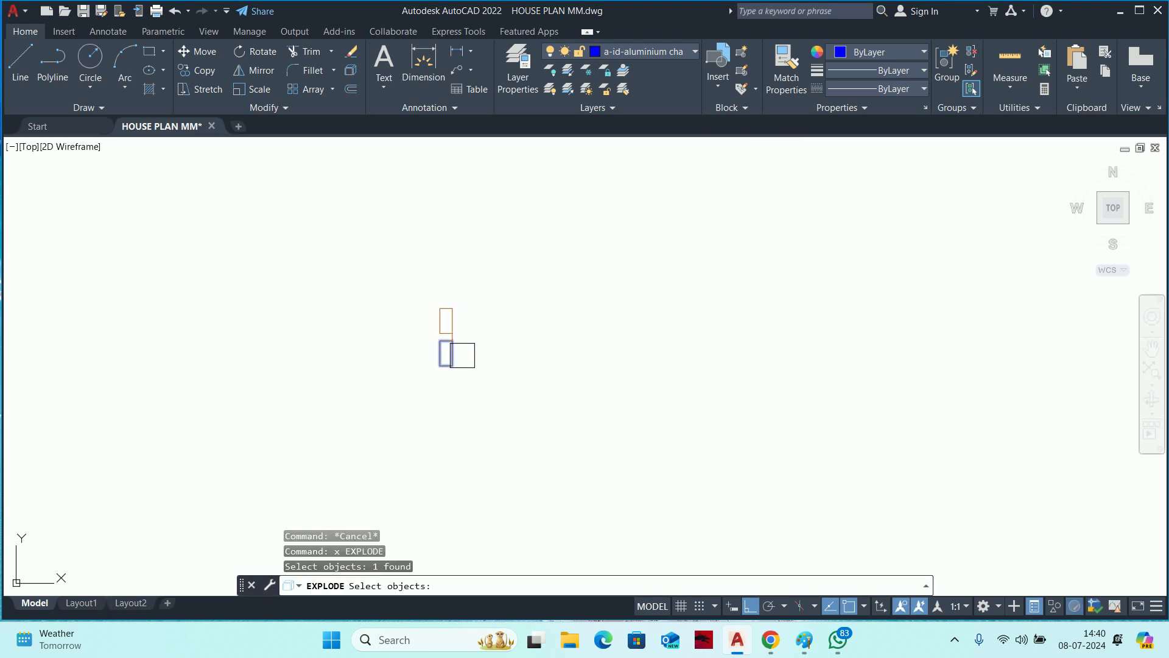
{"action": "scroll", "coordinate": [457, 345], "scroll_direction": "up", "scroll_amount": 4}
{"action": "key", "text": "Escape"}
{"action": "key", "text": "Escape"}
{"action": "key", "text": "Escape"}
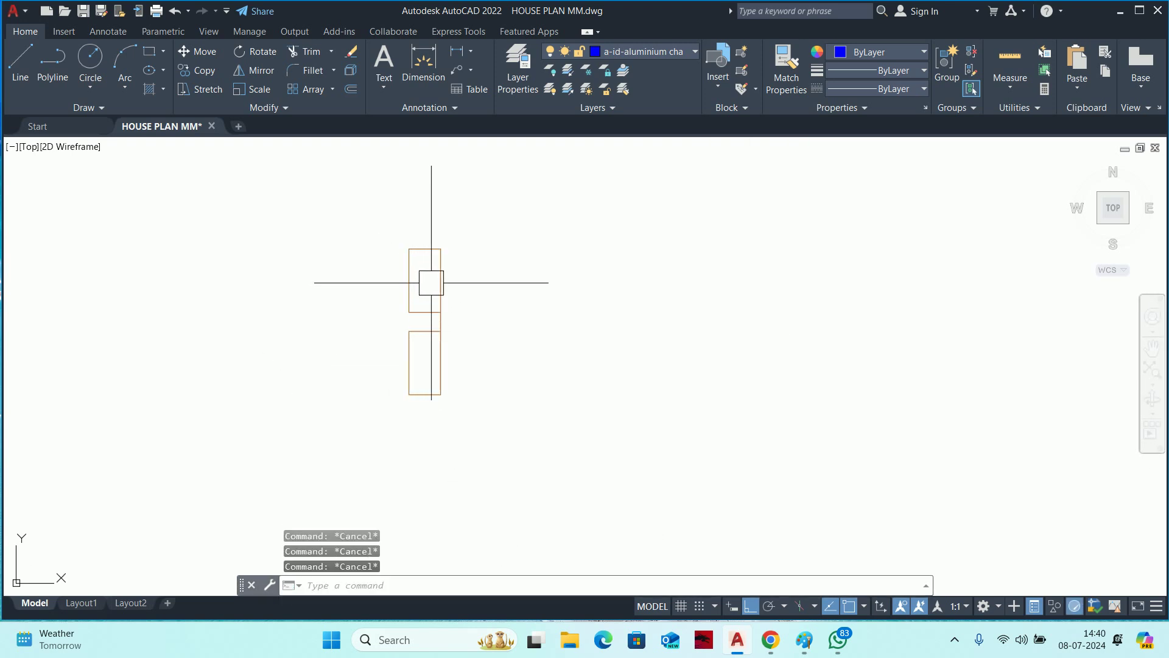
{"action": "left_click", "coordinate": [422, 282]}
{"action": "left_click", "coordinate": [378, 233]}
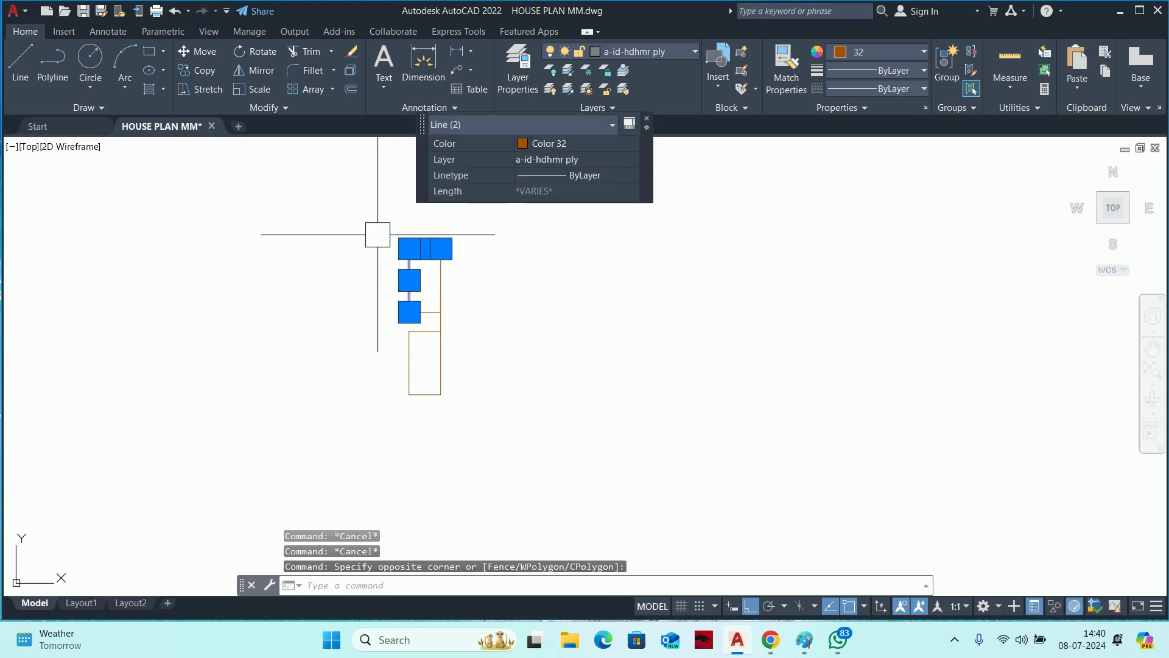
{"action": "key", "text": "Delete"}
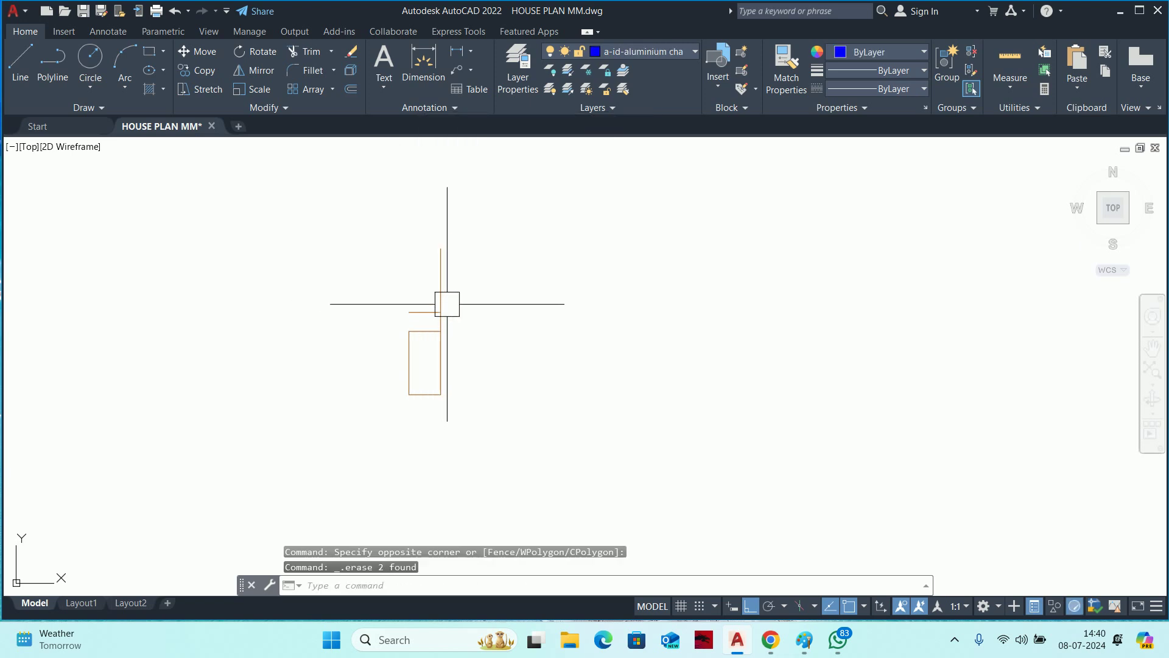
{"action": "scroll", "coordinate": [417, 310], "scroll_direction": "up", "scroll_amount": 2}
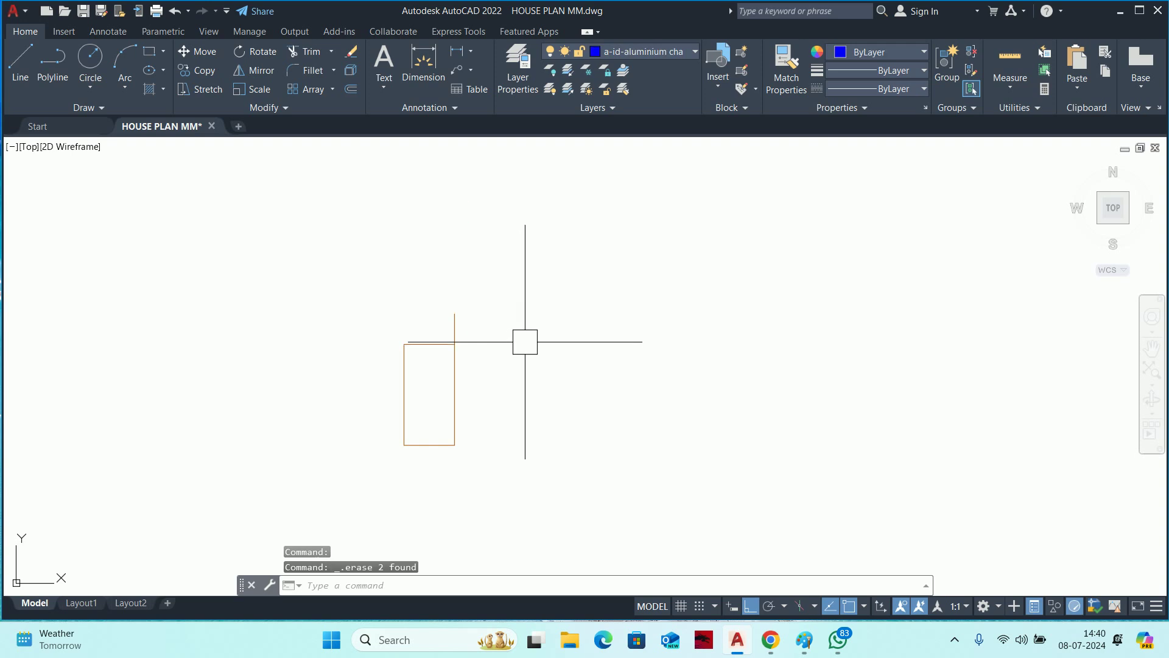
Stretch the channel's short end return by 1.5.
{"action": "type", "text": "tr"}
{"action": "key", "text": "Return"}
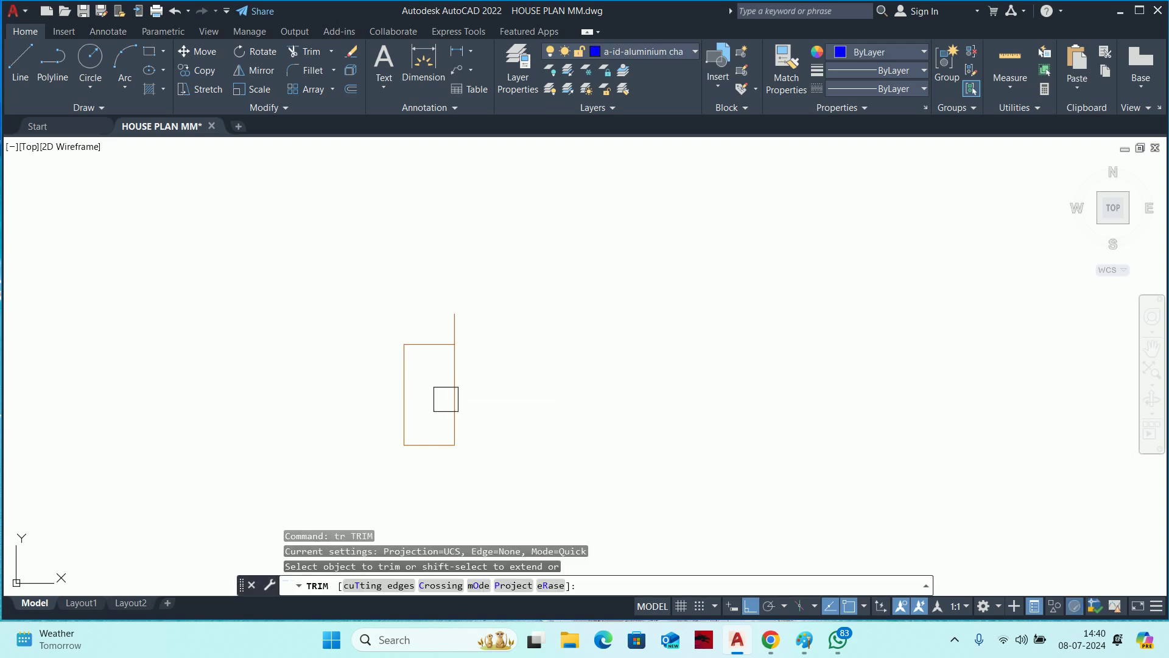
{"action": "key", "text": "Escape"}
{"action": "key", "text": "Escape"}
{"action": "scroll", "coordinate": [472, 379], "scroll_direction": "down", "scroll_amount": 2}
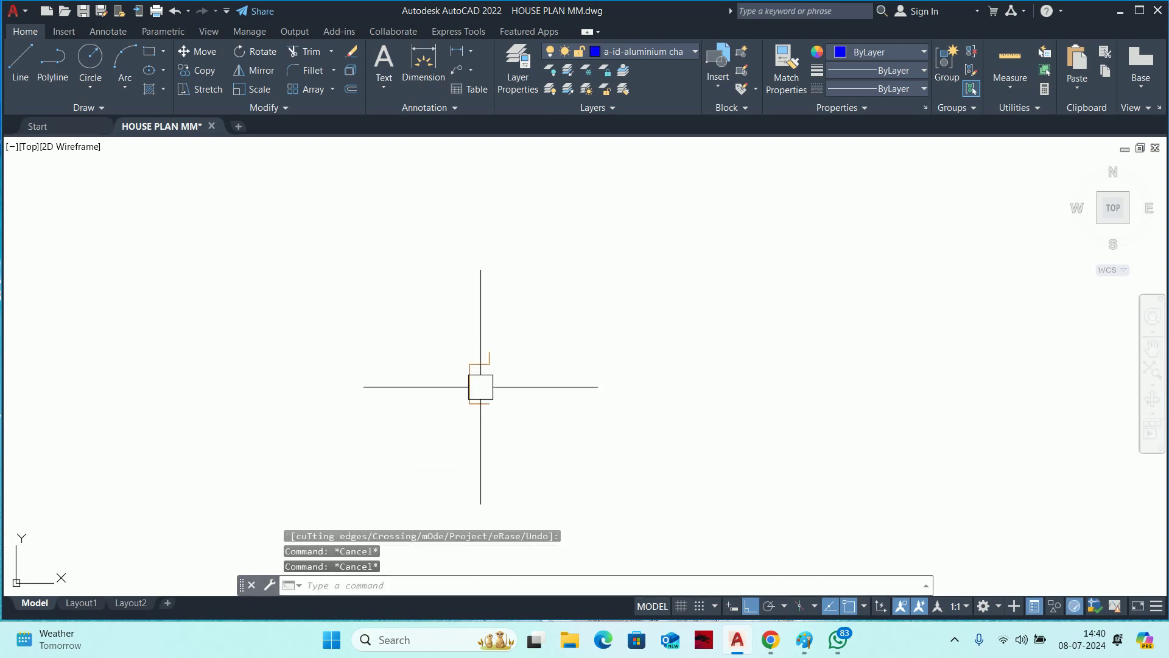
{"action": "scroll", "coordinate": [488, 362], "scroll_direction": "up", "scroll_amount": 2}
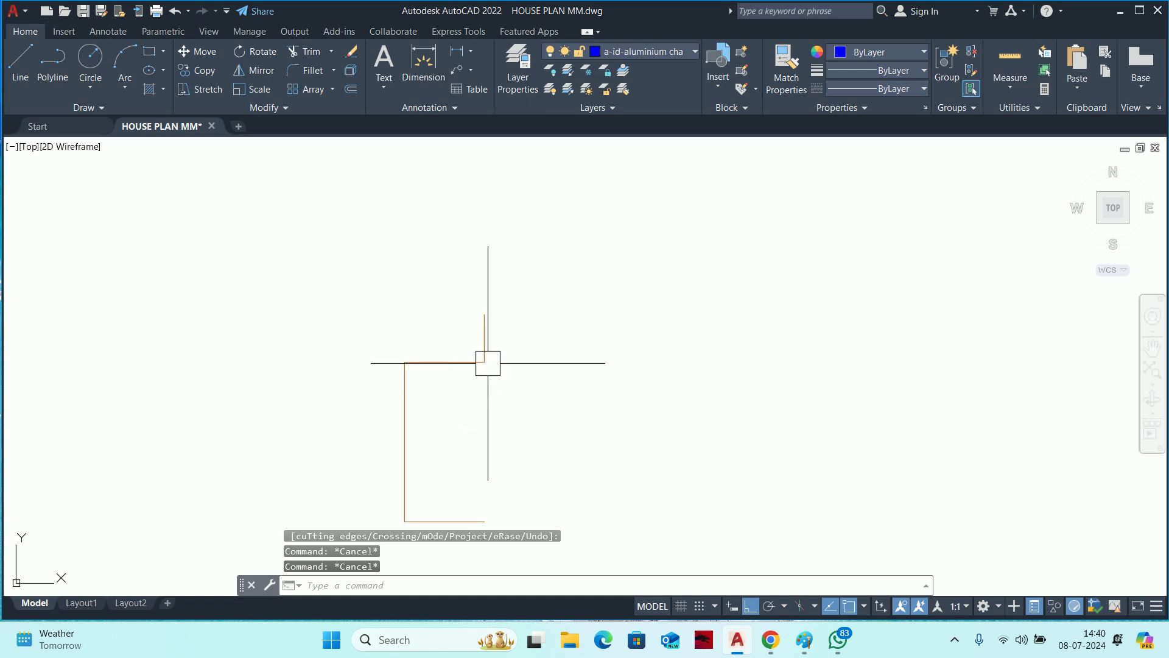
{"action": "key", "text": "Escape"}
{"action": "key", "text": "Return"}
{"action": "left_click", "coordinate": [496, 305]}
{"action": "left_click", "coordinate": [469, 341]}
{"action": "key", "text": "Return"}
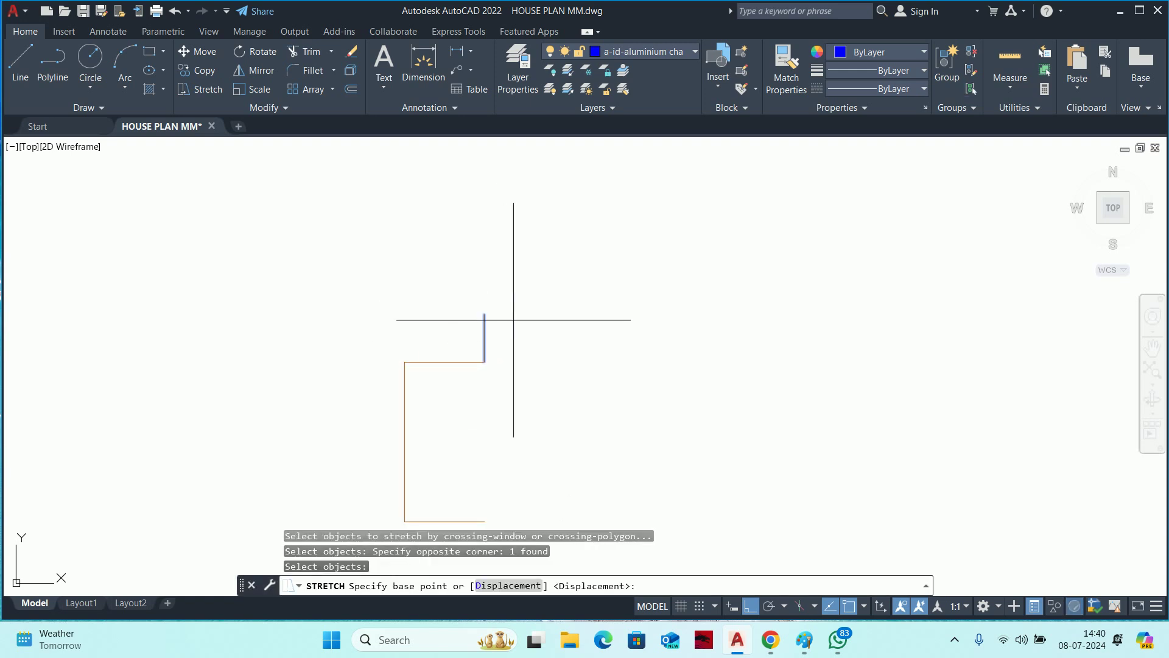
{"action": "left_click", "coordinate": [536, 318]}
{"action": "type", "text": "1.5"}
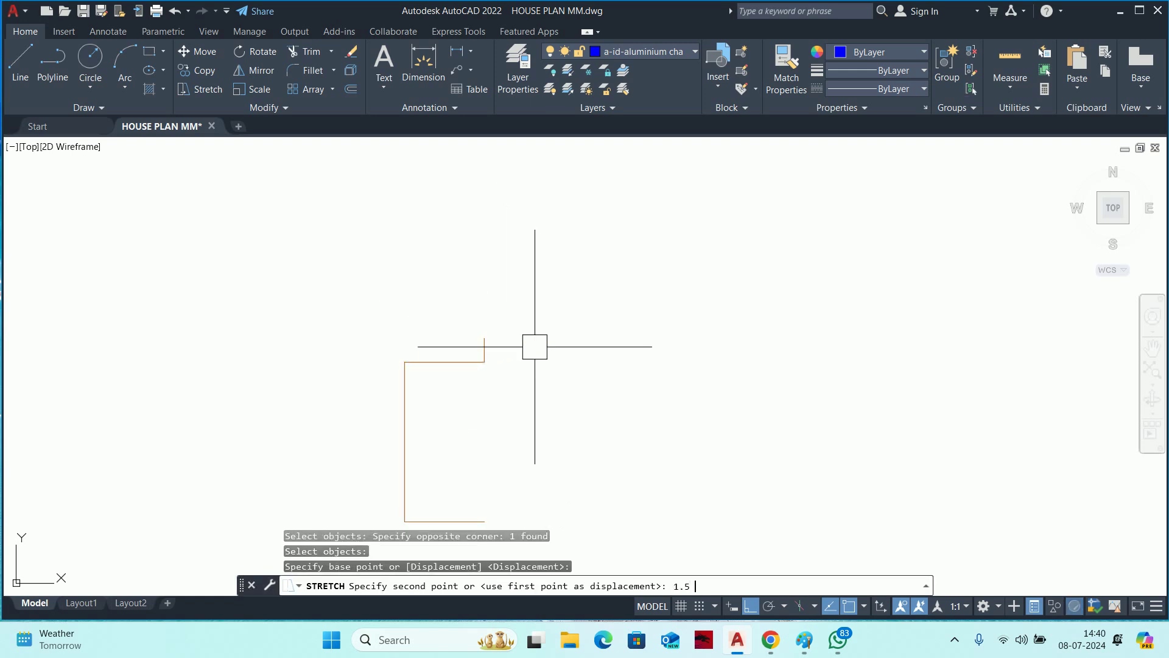
{"action": "key", "text": "Return"}
Mirror the small vertical lip to the other end of the profile.
{"action": "scroll", "coordinate": [495, 321], "scroll_direction": "down", "scroll_amount": 2}
{"action": "type", "text": "mi"}
{"action": "key", "text": "Return"}
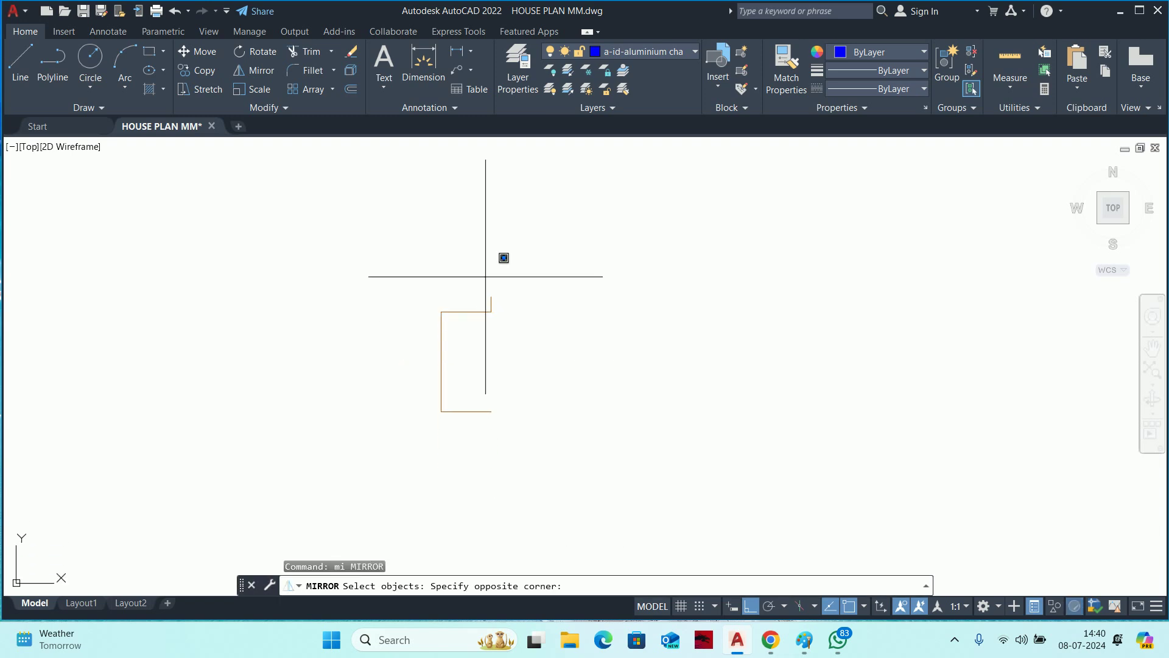
{"action": "left_click", "coordinate": [487, 302]}
{"action": "key", "text": "Return"}
{"action": "left_click", "coordinate": [442, 361]}
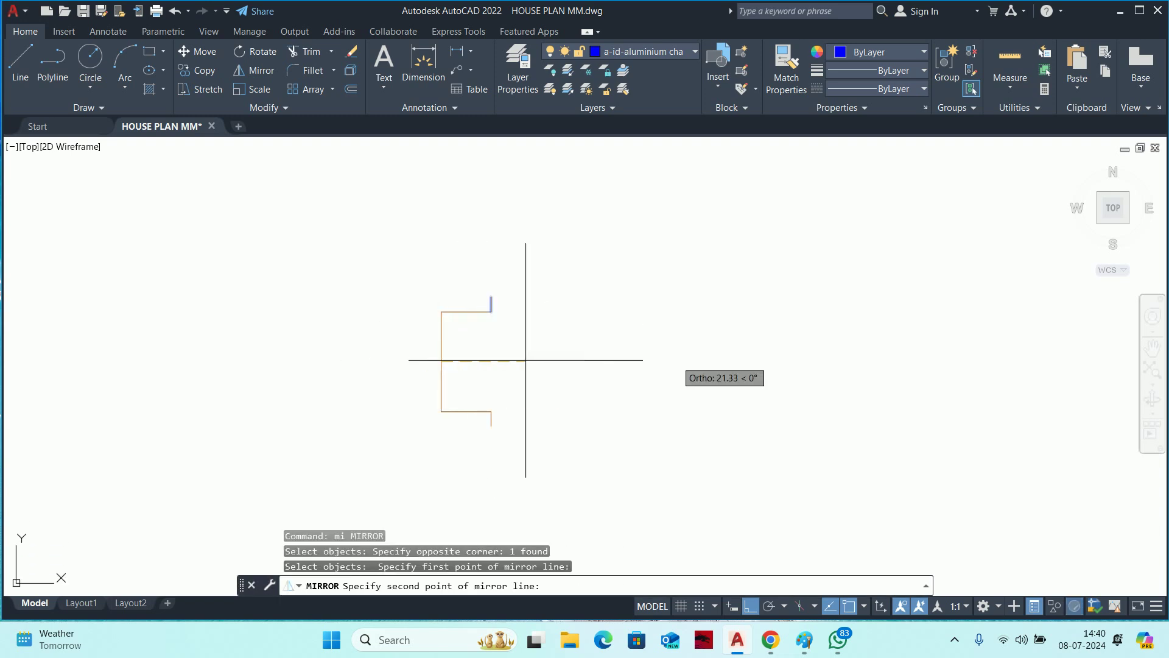
{"action": "left_click", "coordinate": [527, 358]}
{"action": "key", "text": "Escape"}
{"action": "key", "text": "Escape"}
Start moving the channel profile by window-selecting its five lines.
{"action": "scroll", "coordinate": [578, 352], "scroll_direction": "down", "scroll_amount": 3}
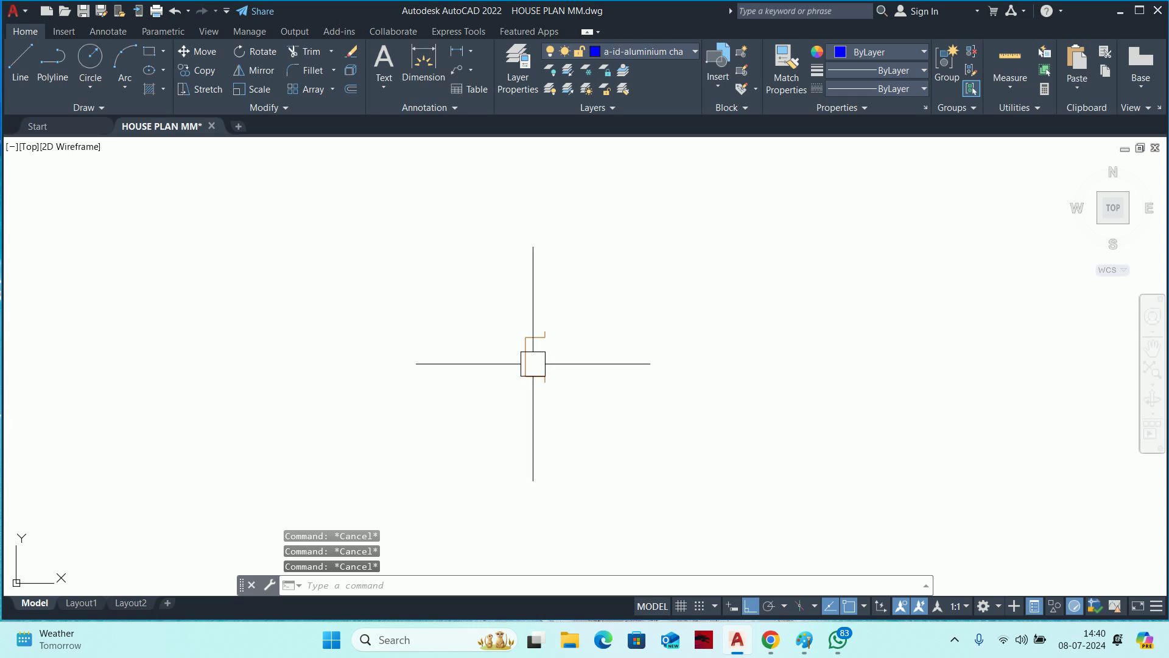
{"action": "key", "text": "Return"}
{"action": "left_click", "coordinate": [488, 282]}
{"action": "left_click", "coordinate": [566, 342]}
Pick a base point to move the profile, pan to the wall, then cancel the move.
{"action": "key", "text": "Return"}
{"action": "scroll", "coordinate": [543, 386], "scroll_direction": "up", "scroll_amount": 5}
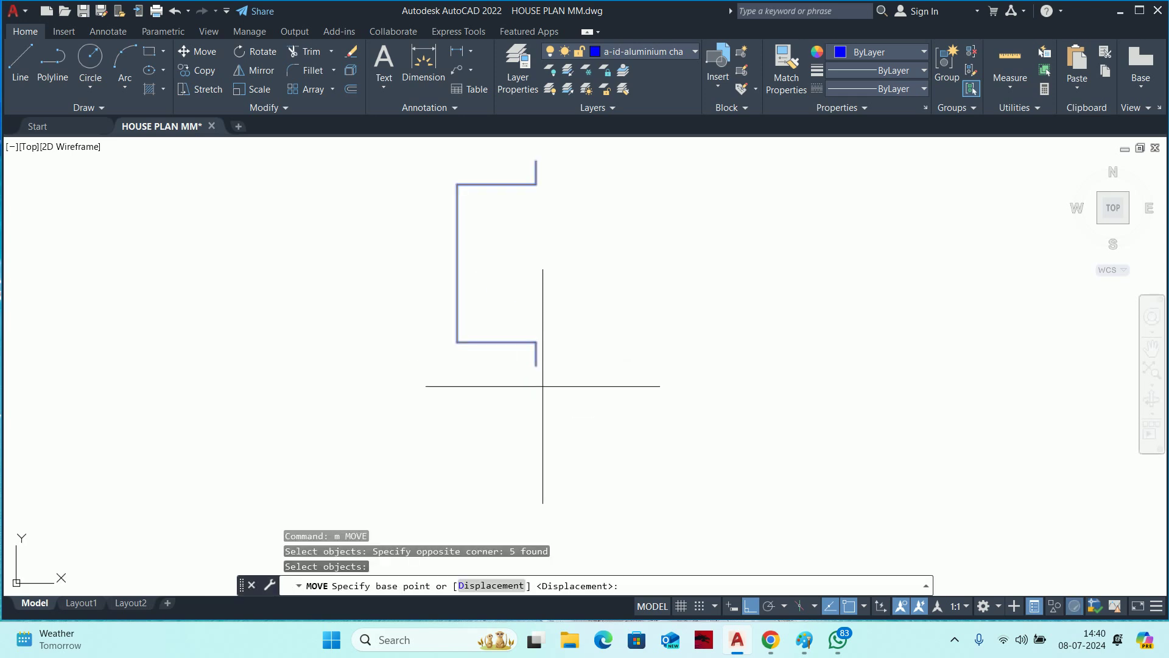
{"action": "left_click", "coordinate": [536, 365]}
{"action": "scroll", "coordinate": [725, 374], "scroll_direction": "down", "scroll_amount": 6}
{"action": "middle_click_drag", "start_coordinate": [725, 373], "coordinate": [101, 378]}
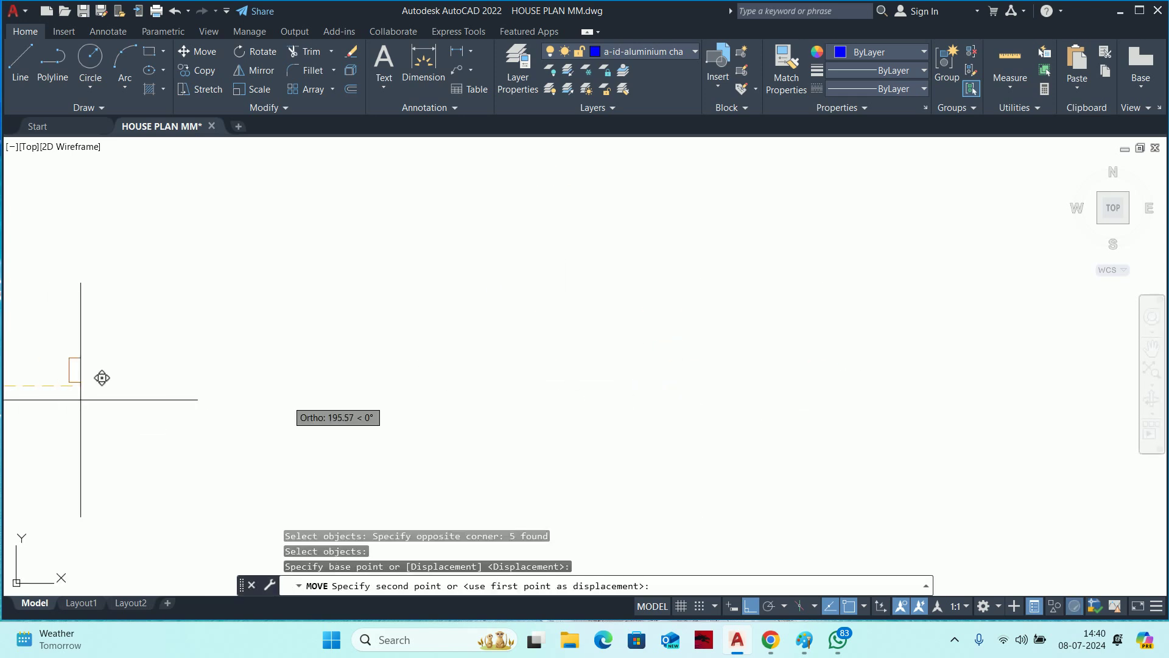
{"action": "scroll", "coordinate": [457, 369], "scroll_direction": "up", "scroll_amount": 3}
{"action": "scroll", "coordinate": [610, 347], "scroll_direction": "up", "scroll_amount": 3}
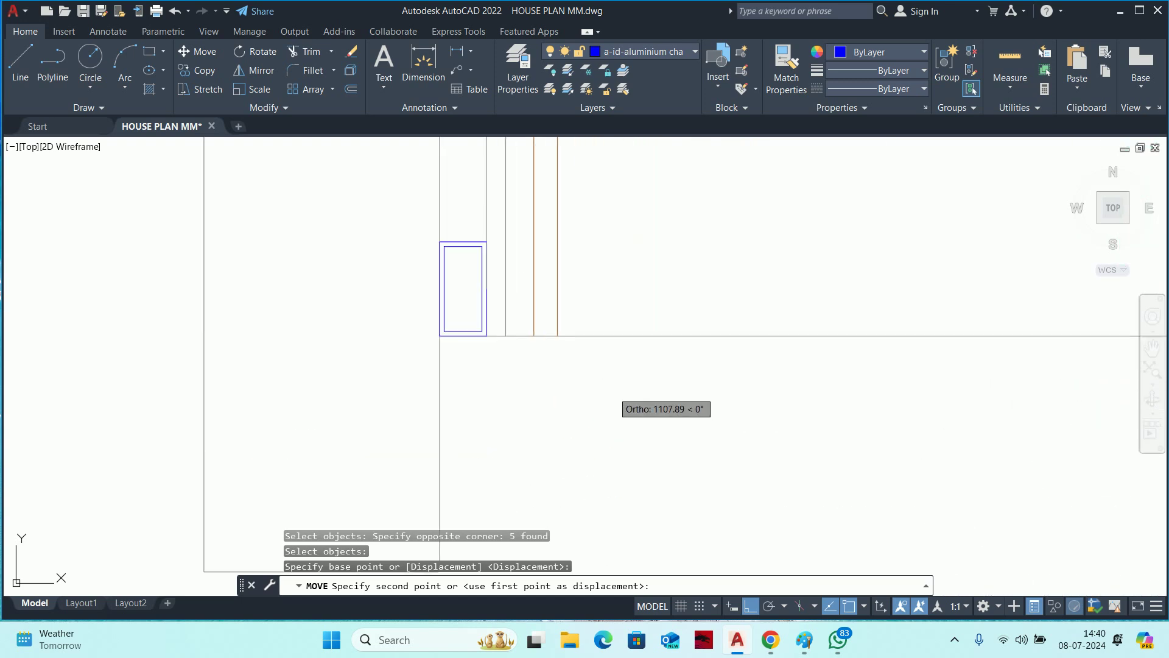
{"action": "key", "text": "Escape"}
{"action": "key", "text": "Escape"}
{"action": "key", "text": "Escape"}
{"action": "scroll", "coordinate": [548, 314], "scroll_direction": "up", "scroll_amount": 5}
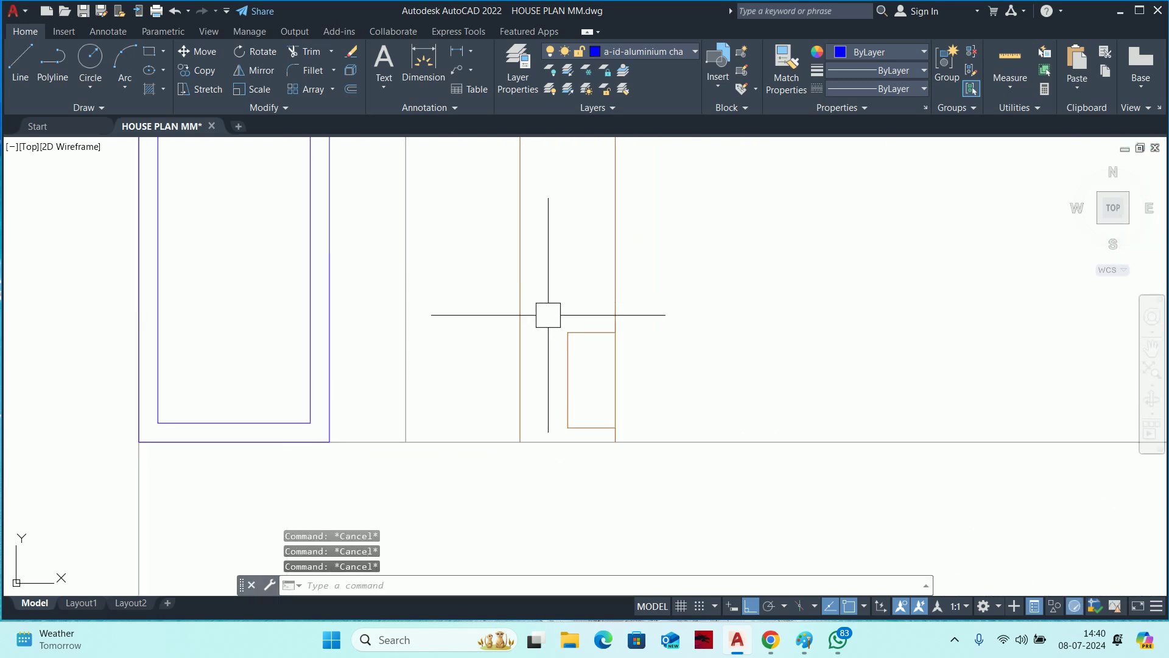
Measure a vertical distance on the wall with a linear dimension, then cancel it.
{"action": "type", "text": "dli"}
{"action": "key", "text": "Return"}
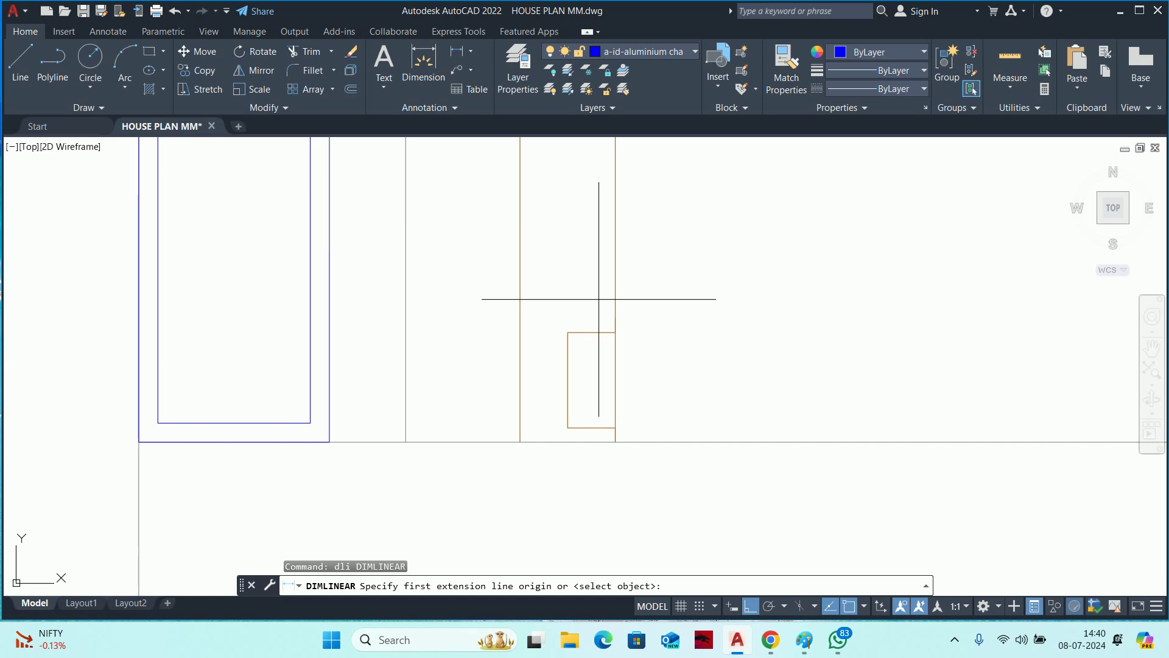
{"action": "left_click", "coordinate": [615, 317]}
{"action": "left_click", "coordinate": [614, 439]}
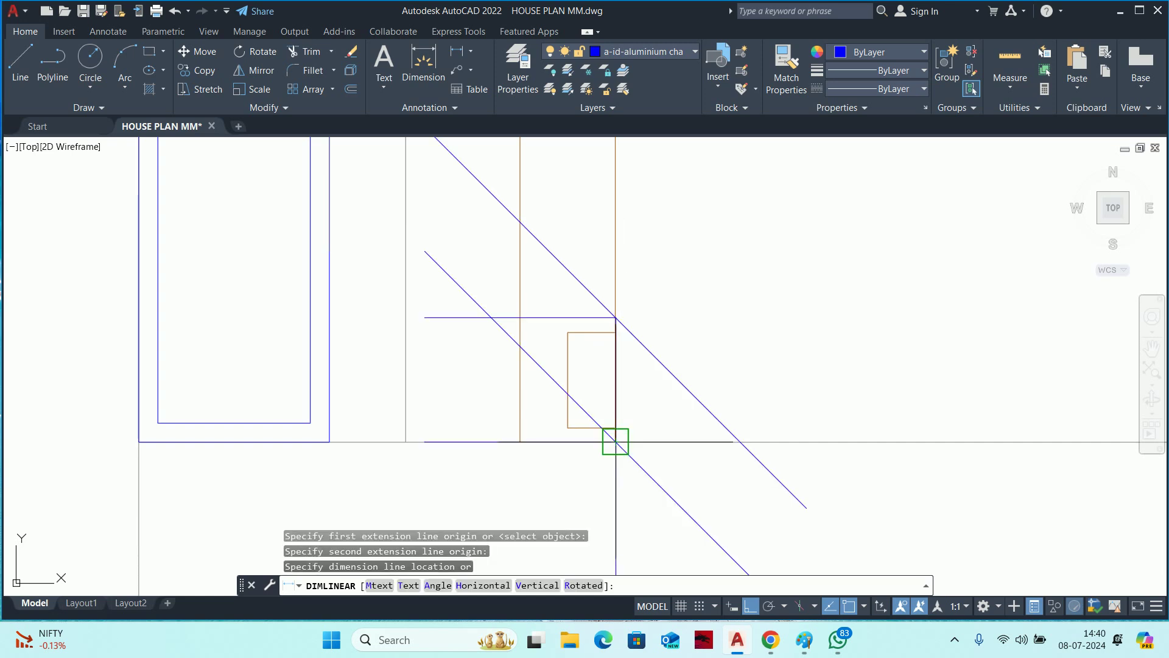
{"action": "scroll", "coordinate": [699, 404], "scroll_direction": "down", "scroll_amount": 4}
{"action": "scroll", "coordinate": [700, 404], "scroll_direction": "down", "scroll_amount": 4}
{"action": "key", "text": "Escape"}
{"action": "scroll", "coordinate": [669, 402], "scroll_direction": "up", "scroll_amount": 6}
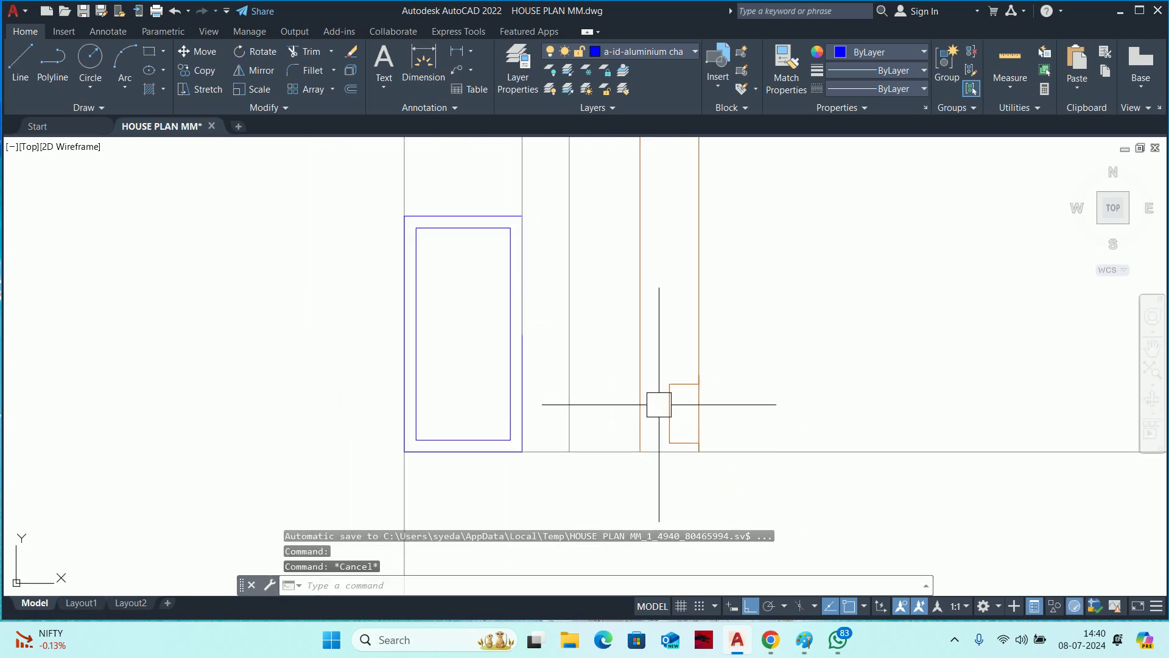
Try arraying the channel profile, then cancel the array.
{"action": "type", "text": "ar"}
{"action": "key", "text": "Return"}
{"action": "left_click", "coordinate": [650, 348]}
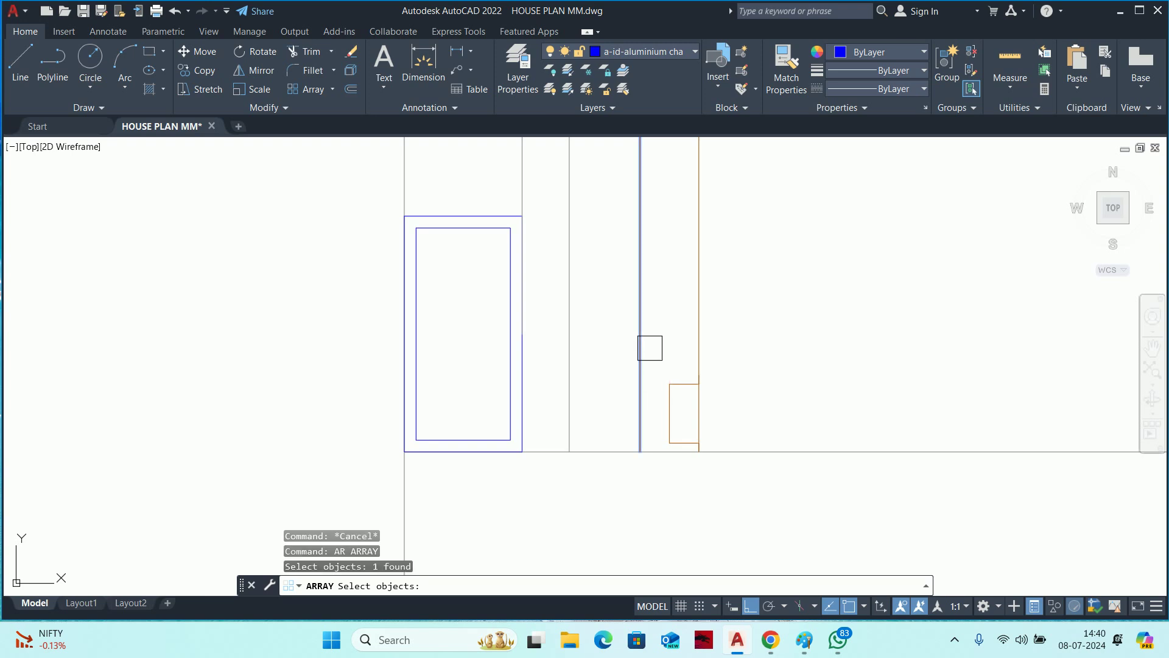
{"action": "key", "text": "Escape"}
{"action": "key", "text": "Return"}
{"action": "scroll", "coordinate": [654, 371], "scroll_direction": "up", "scroll_amount": 2}
{"action": "left_click", "coordinate": [651, 336]}
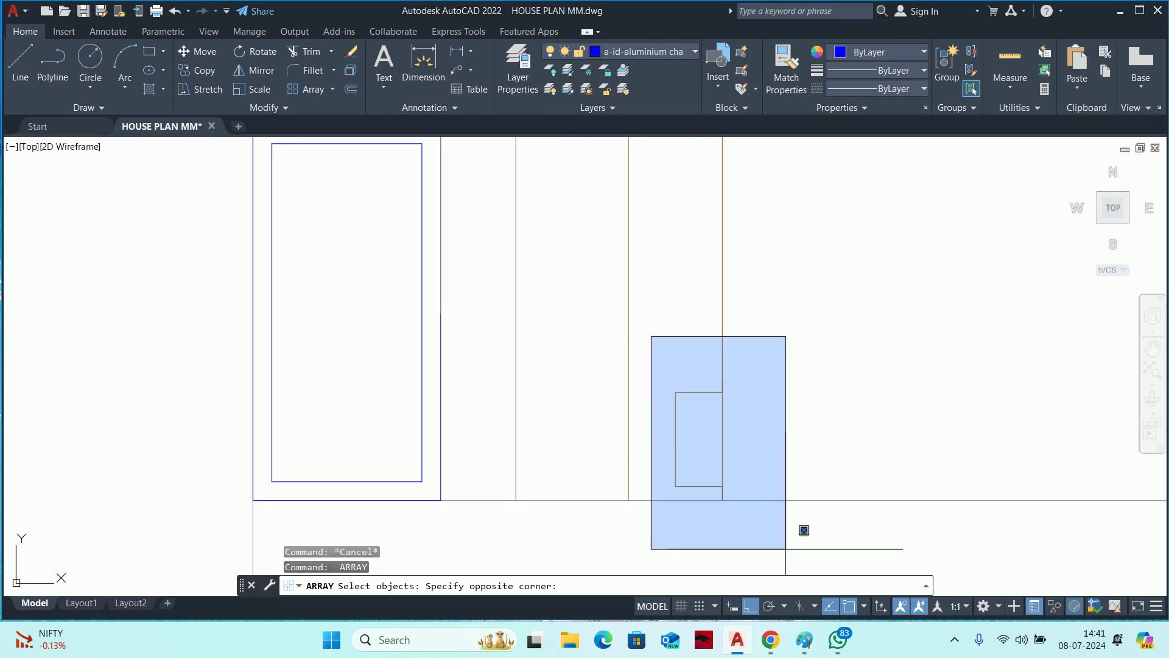
{"action": "left_click", "coordinate": [785, 551]}
{"action": "key", "text": "Escape"}
{"action": "key", "text": "Escape"}
Window-select the channel profile's five lines and set their colour to Magenta.
{"action": "left_click", "coordinate": [671, 356]}
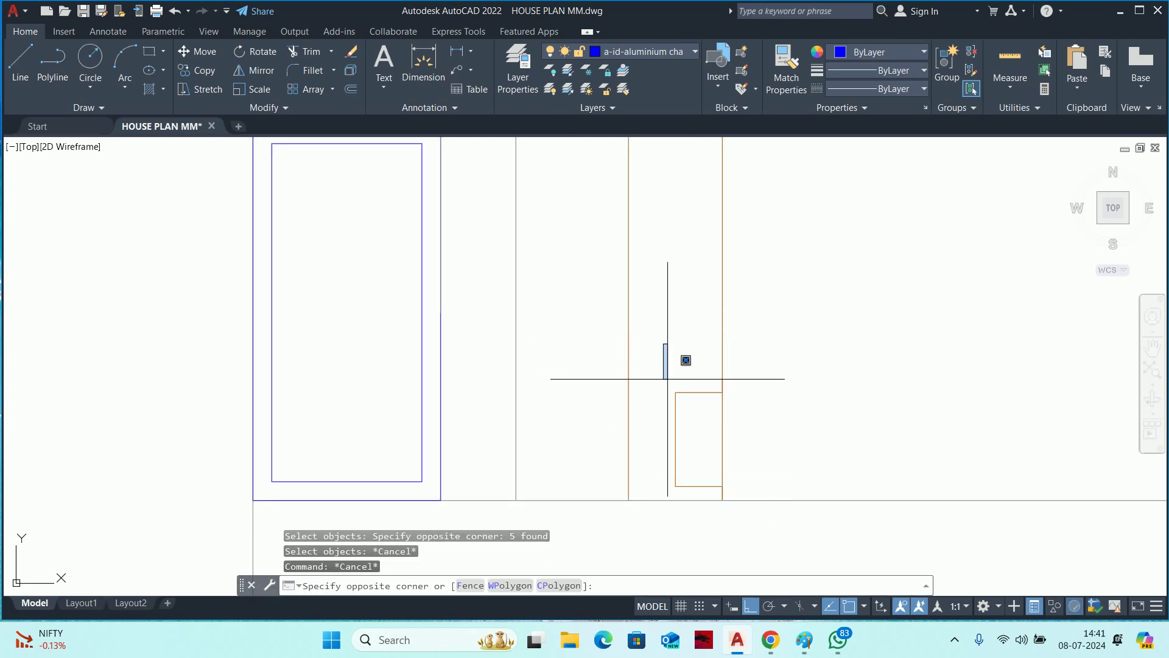
{"action": "left_click", "coordinate": [778, 520]}
{"action": "left_click", "coordinate": [871, 51]}
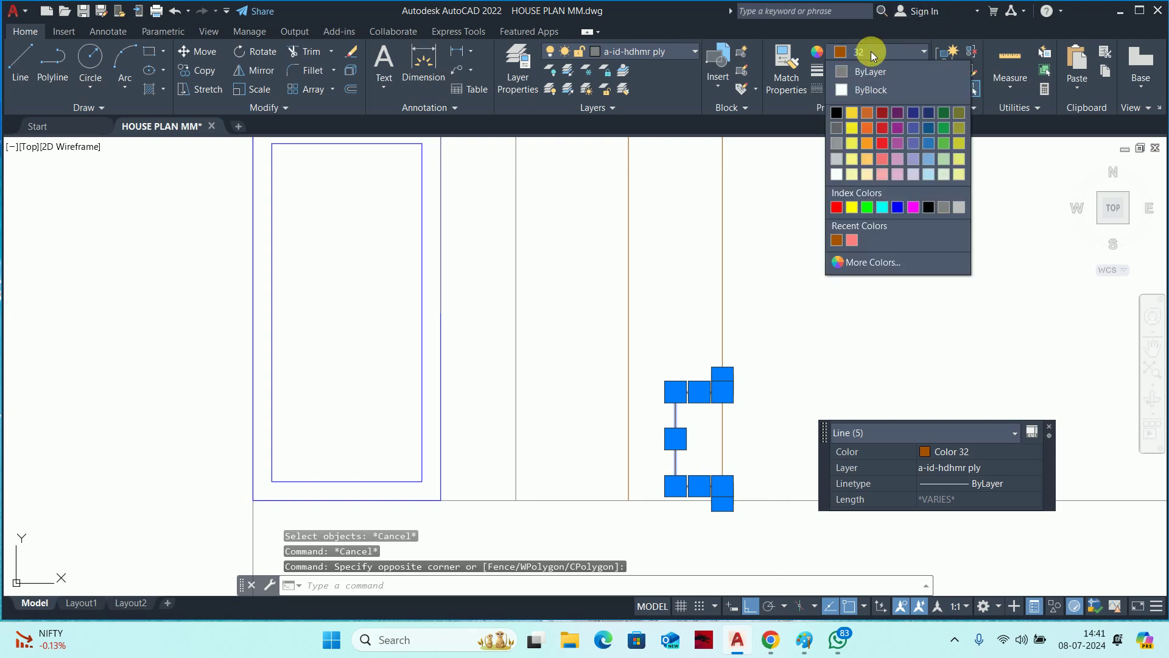
{"action": "left_click", "coordinate": [870, 51]}
{"action": "left_click", "coordinate": [915, 208]}
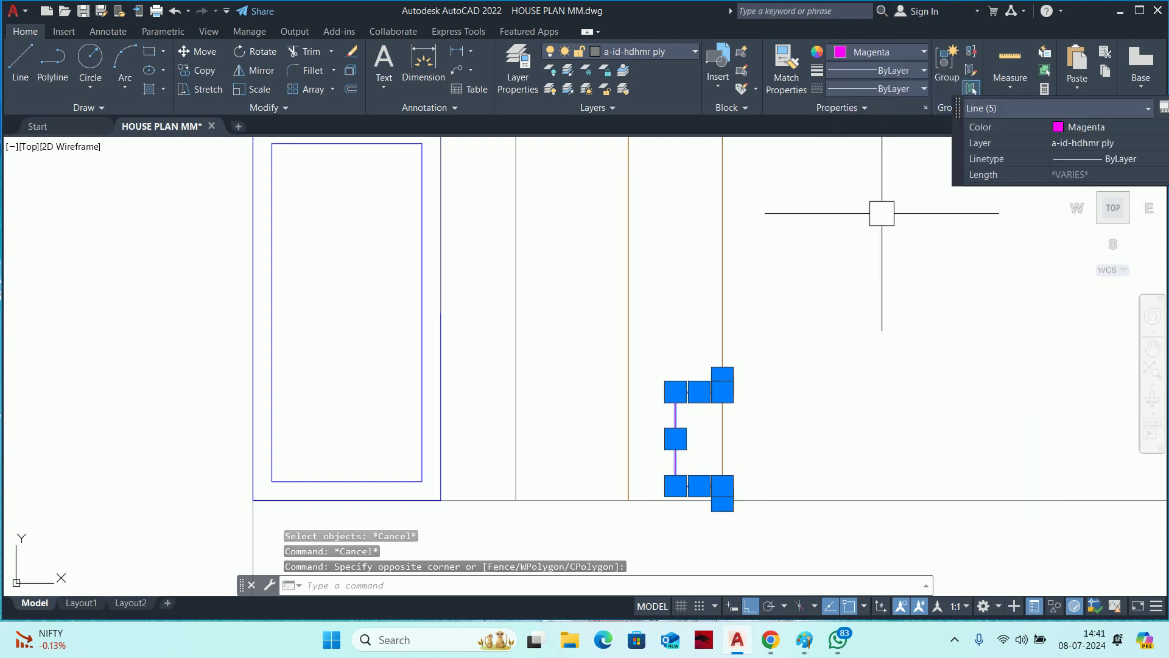
{"action": "key", "text": "Escape"}
{"action": "key", "text": "Escape"}
{"action": "left_click", "coordinate": [658, 362]}
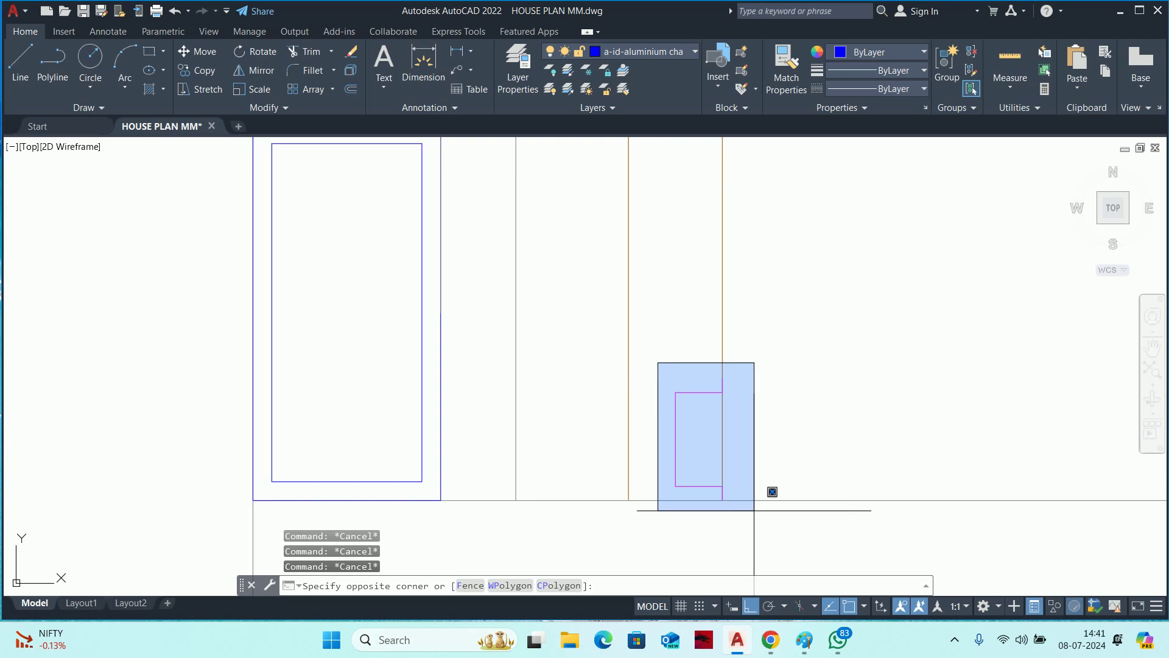
Create a rectangular array of the channel profile reduced to a single column.
{"action": "left_click", "coordinate": [772, 491]}
{"action": "scroll", "coordinate": [686, 410], "scroll_direction": "down", "scroll_amount": 3}
{"action": "type", "text": "ar"}
{"action": "key", "text": "Return"}
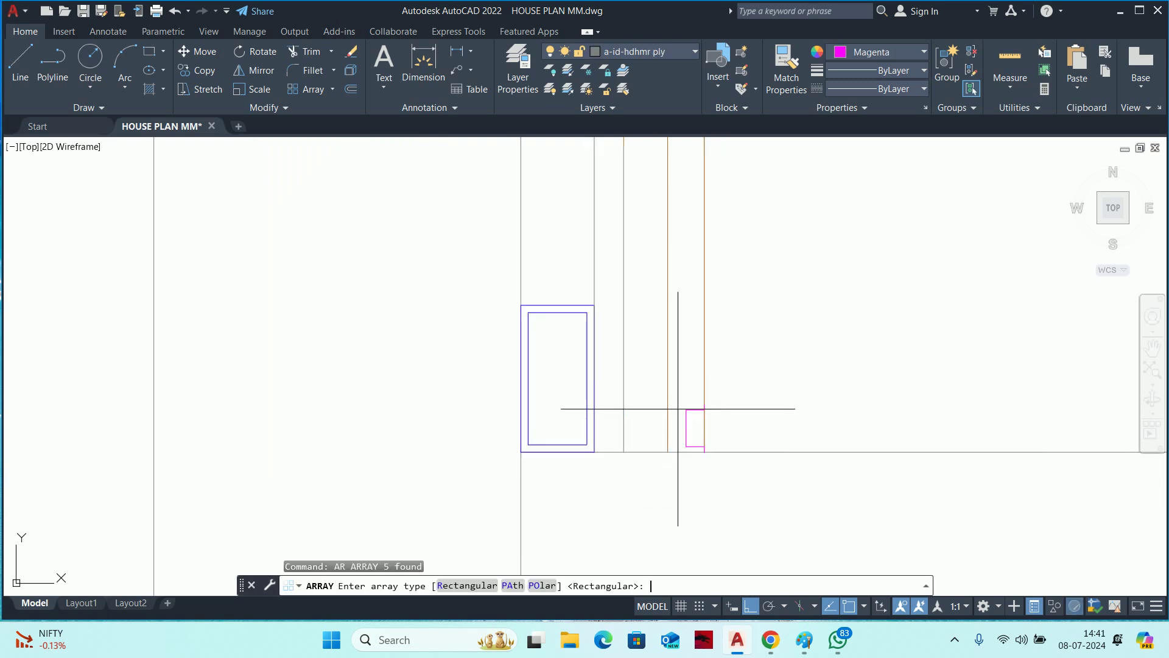
{"action": "left_click", "coordinate": [451, 586]}
{"action": "scroll", "coordinate": [757, 392], "scroll_direction": "down", "scroll_amount": 3}
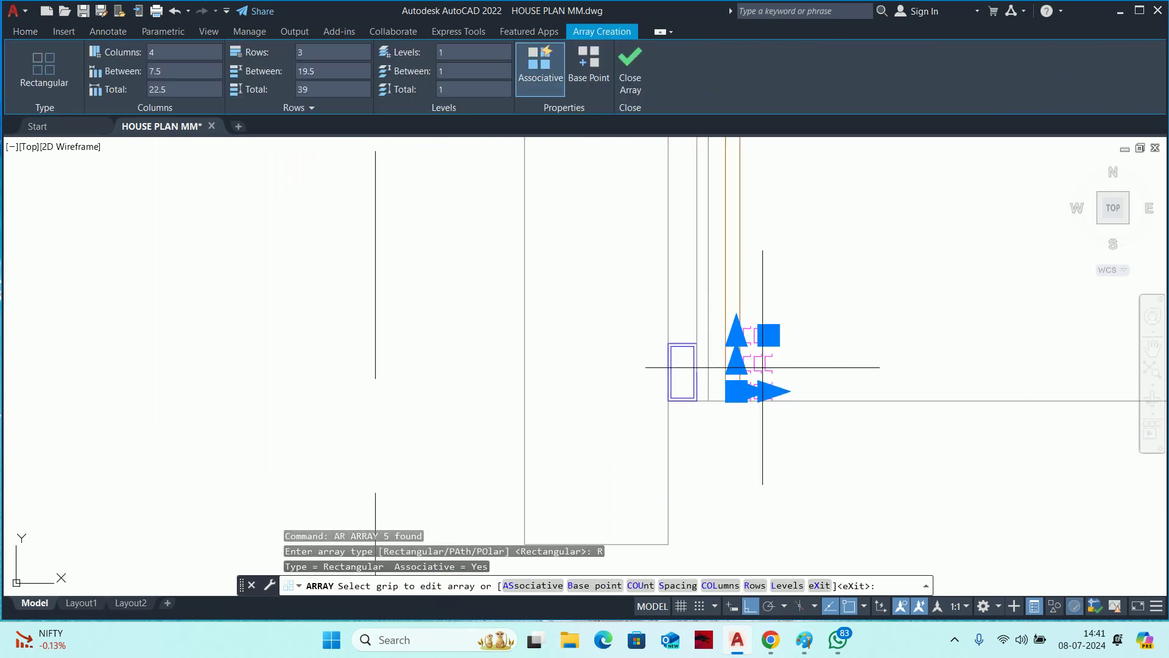
{"action": "scroll", "coordinate": [754, 384], "scroll_direction": "up", "scroll_amount": 5}
{"action": "left_click", "coordinate": [797, 421]}
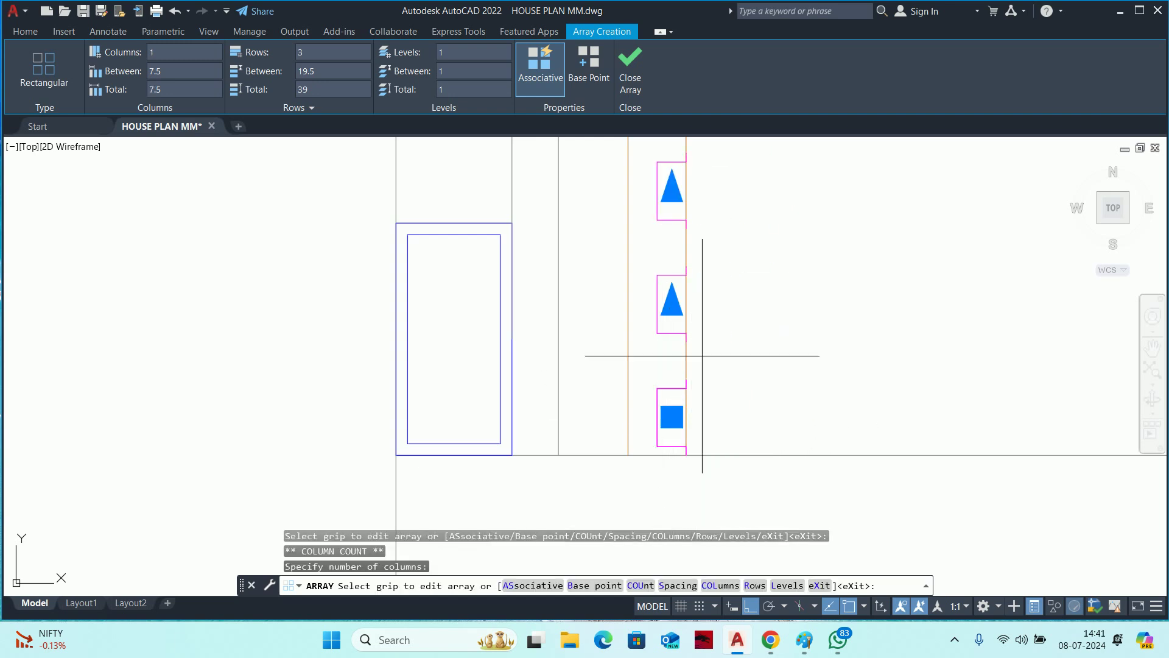
{"action": "scroll", "coordinate": [676, 238], "scroll_direction": "down", "scroll_amount": 2}
{"action": "scroll", "coordinate": [619, 414], "scroll_direction": "down", "scroll_amount": 2}
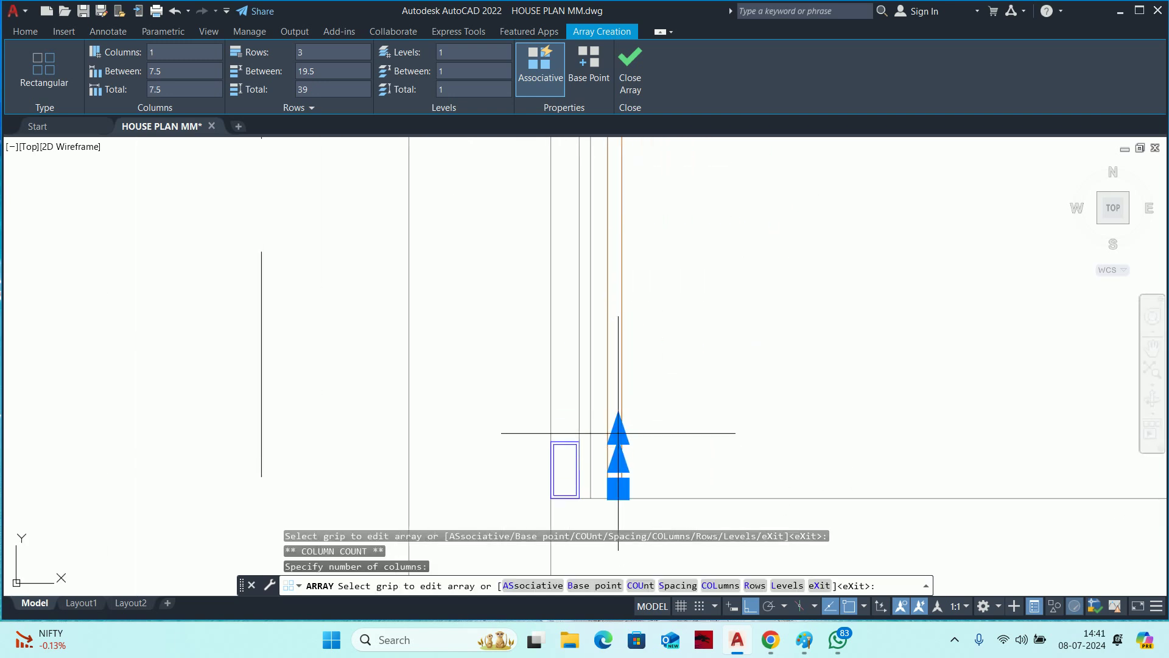
Set row spacing to 13 and extend the rows up to the wall's top end.
{"action": "left_click", "coordinate": [619, 430]}
{"action": "left_click", "coordinate": [650, 250]}
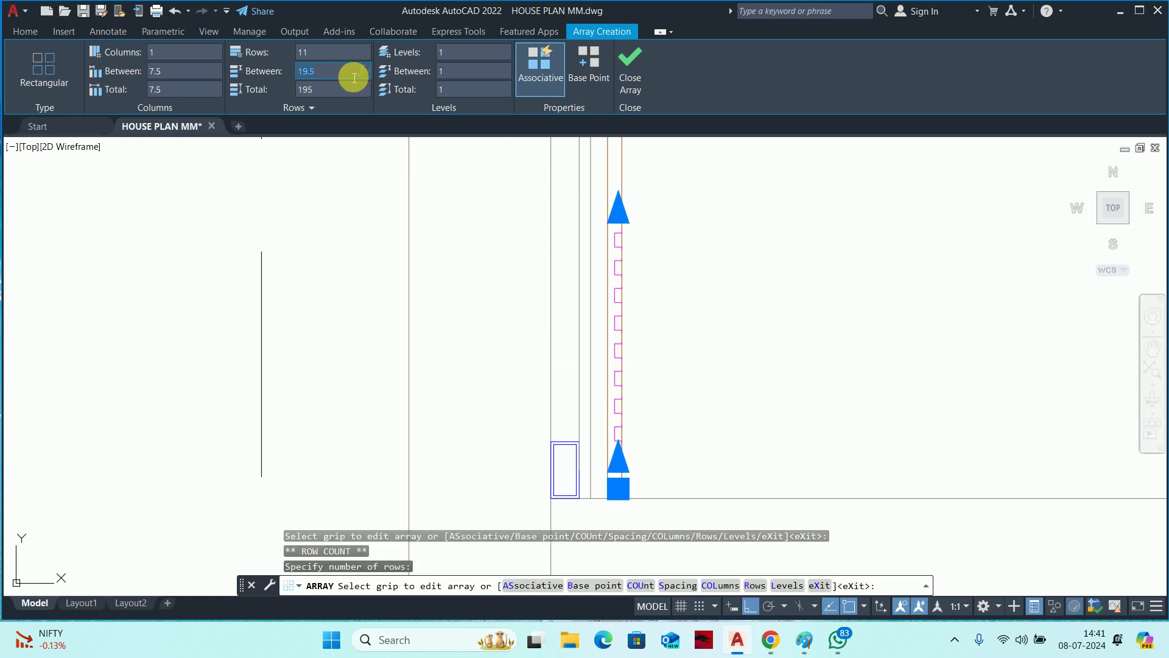
{"action": "type", "text": "13"}
{"action": "key", "text": "Return"}
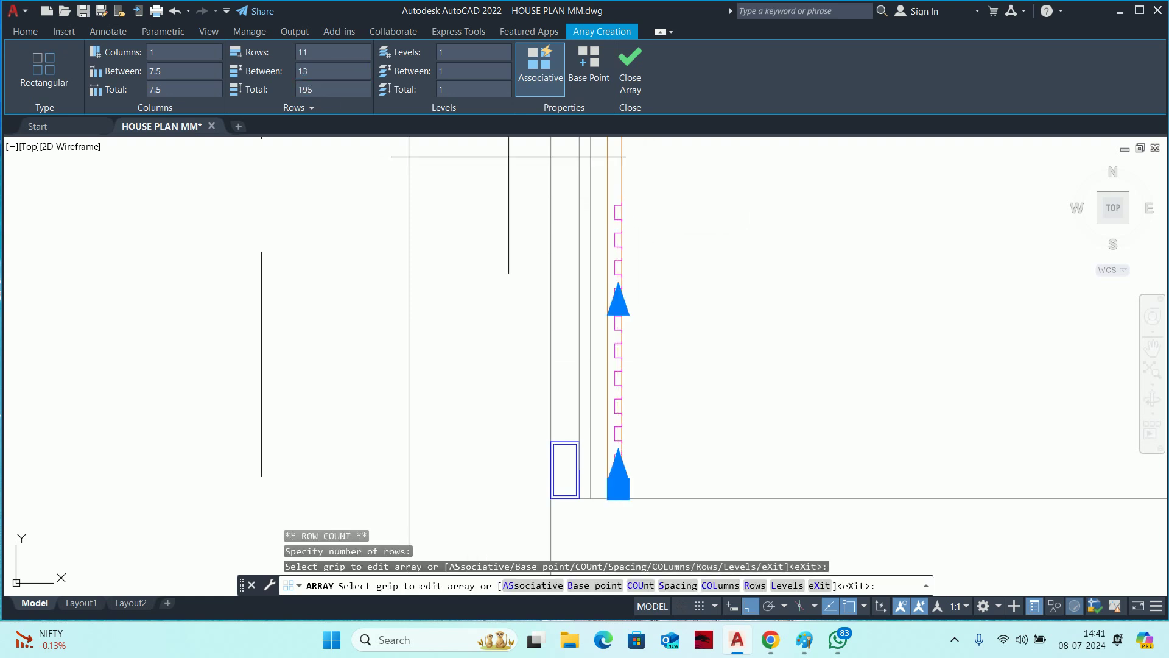
{"action": "left_click", "coordinate": [619, 304]}
{"action": "middle_click_drag", "start_coordinate": [618, 303], "coordinate": [576, 354]}
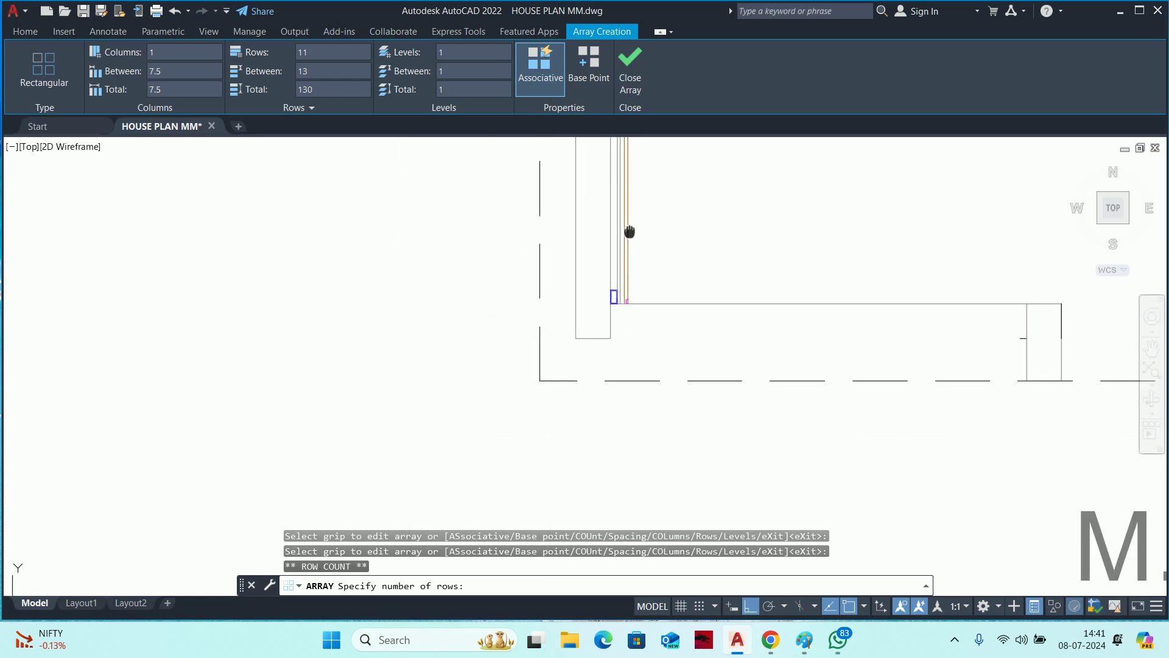
{"action": "middle_click_drag", "start_coordinate": [579, 269], "coordinate": [572, 485]}
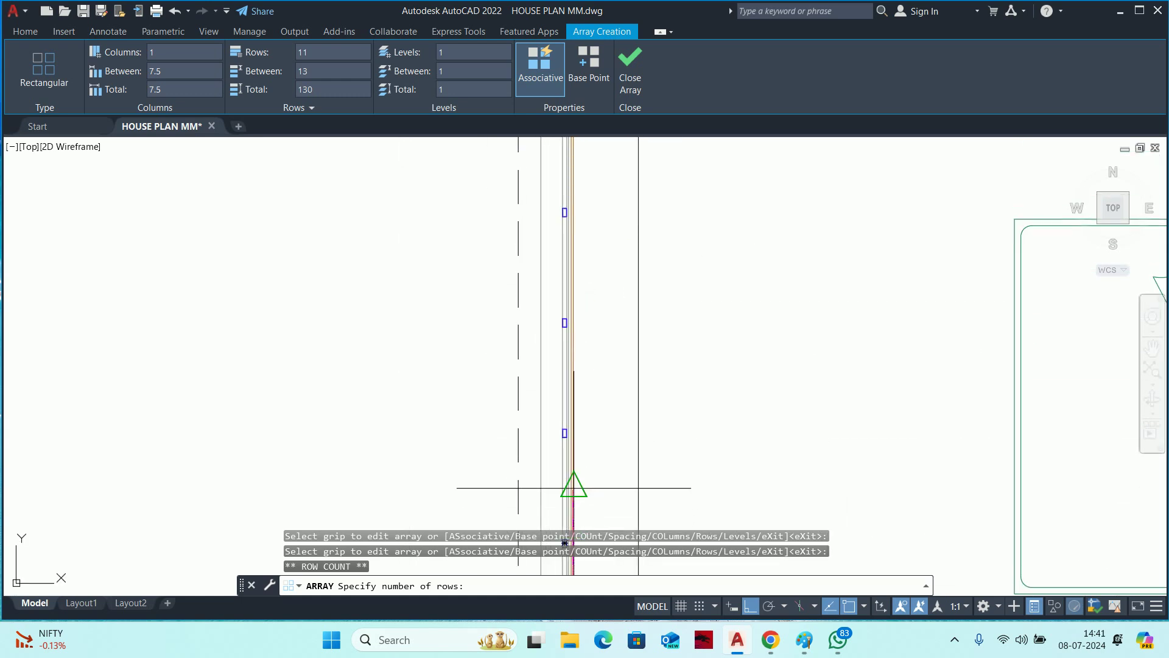
{"action": "scroll", "coordinate": [586, 325], "scroll_direction": "up", "scroll_amount": 5}
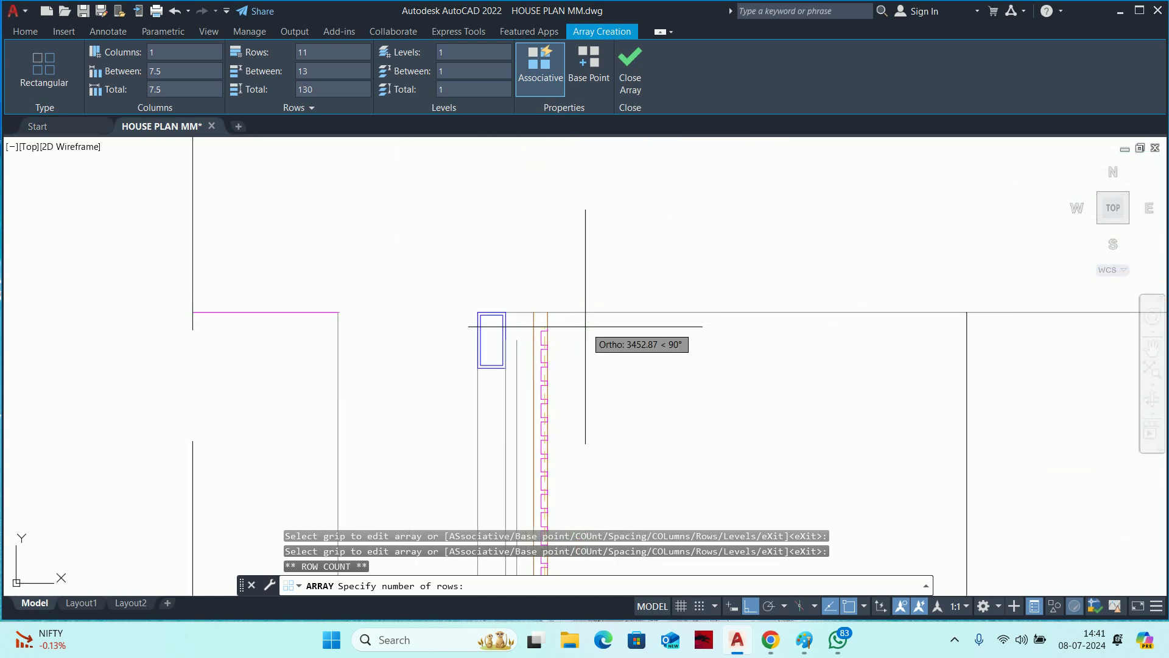
{"action": "scroll", "coordinate": [547, 312], "scroll_direction": "up", "scroll_amount": 5}
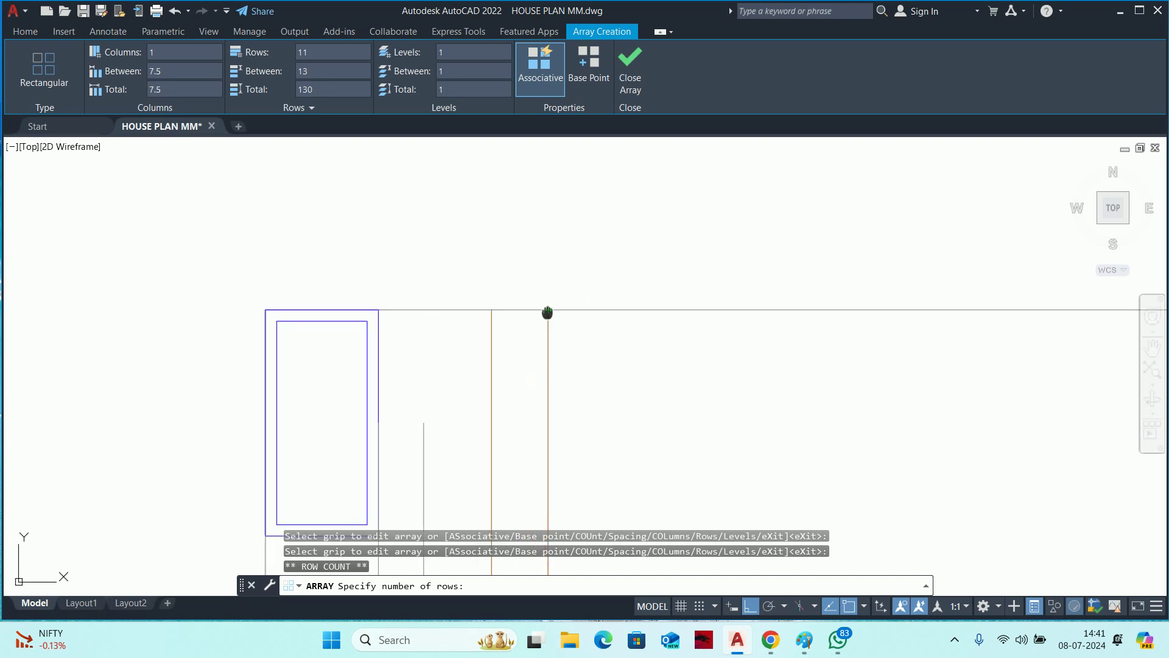
{"action": "middle_click_drag", "start_coordinate": [548, 314], "coordinate": [614, 248]}
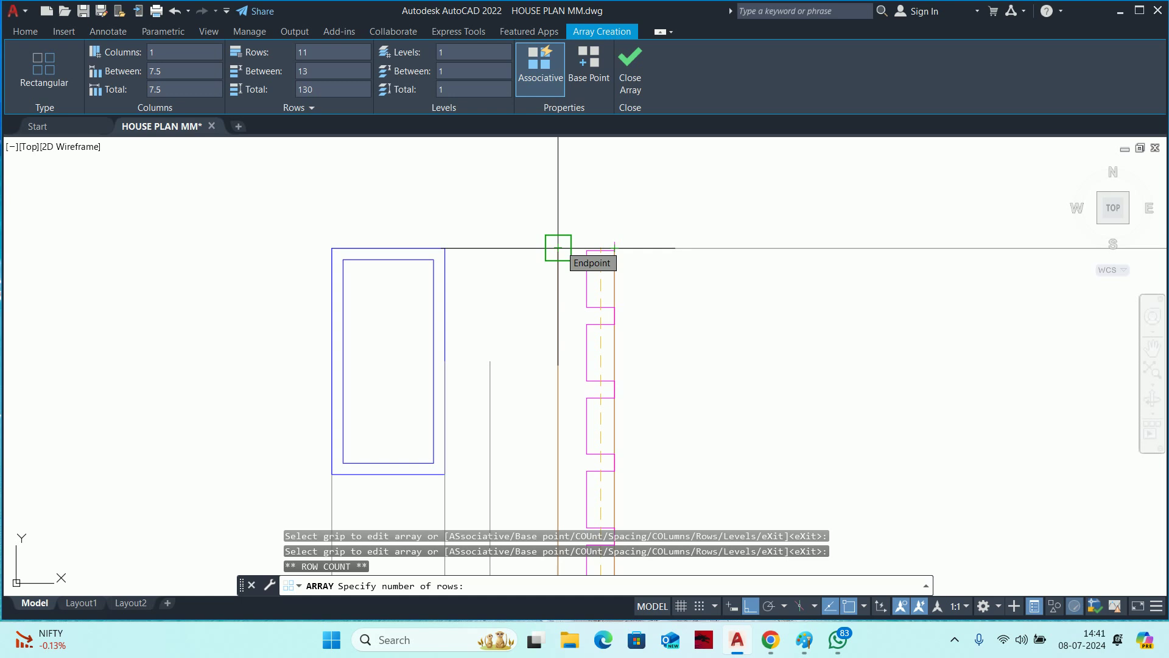
{"action": "scroll", "coordinate": [558, 248], "scroll_direction": "down", "scroll_amount": 3}
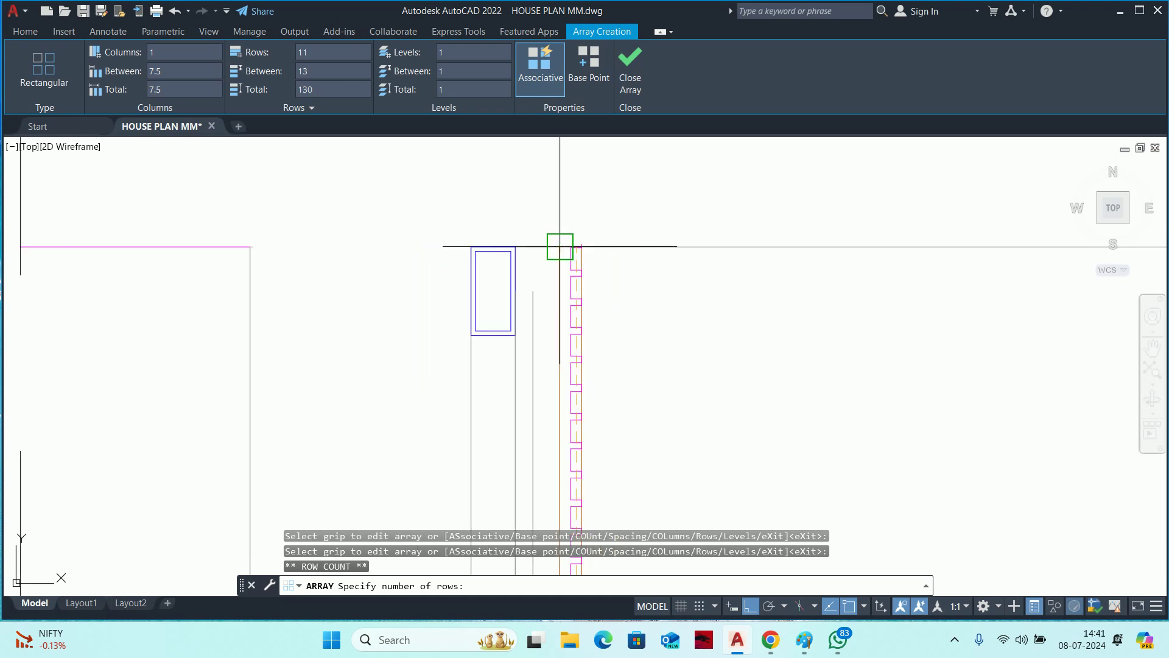
{"action": "scroll", "coordinate": [559, 307], "scroll_direction": "down", "scroll_amount": 2}
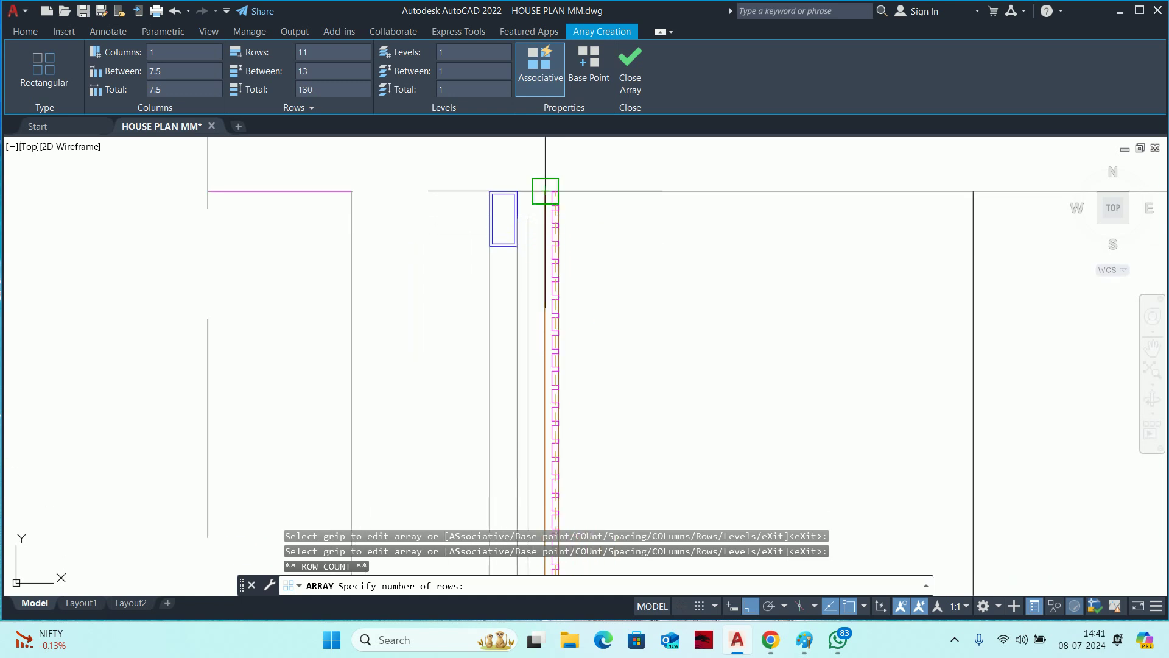
{"action": "key", "text": "Escape"}
{"action": "key", "text": "Escape"}
{"action": "key", "text": "Escape"}
Offset the wall's top line 450 inward.
{"action": "middle_click_drag", "start_coordinate": [688, 287], "coordinate": [632, 283]}
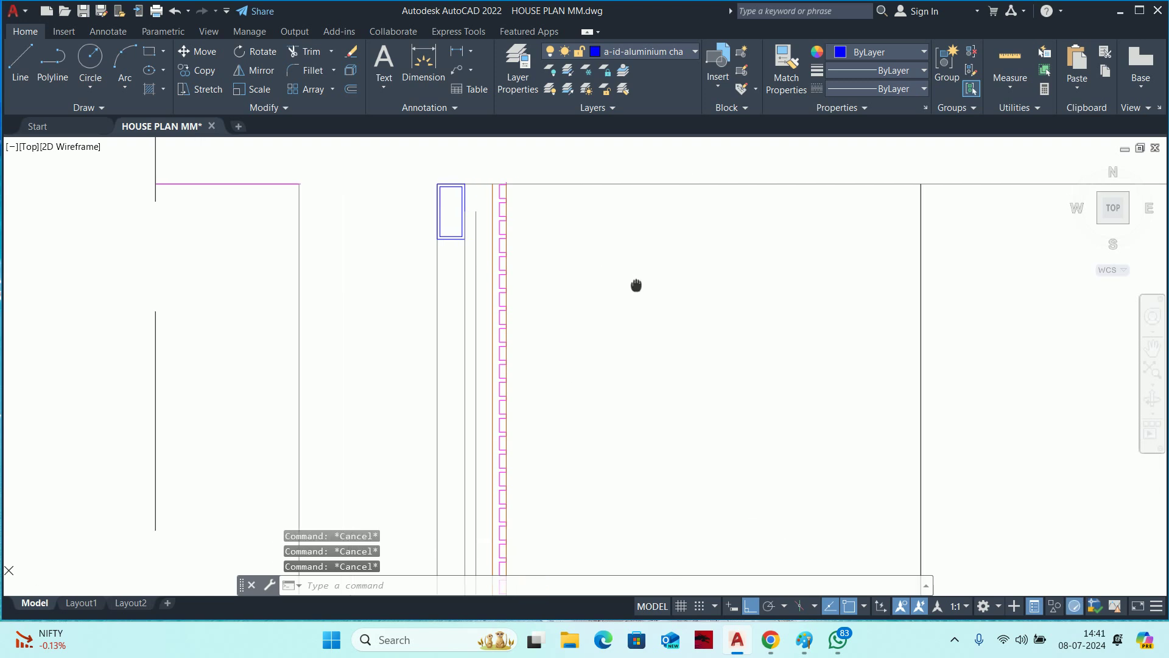
{"action": "type", "text": "o"}
{"action": "key", "text": "Return"}
{"action": "type", "text": "0"}
{"action": "key", "text": "Return"}
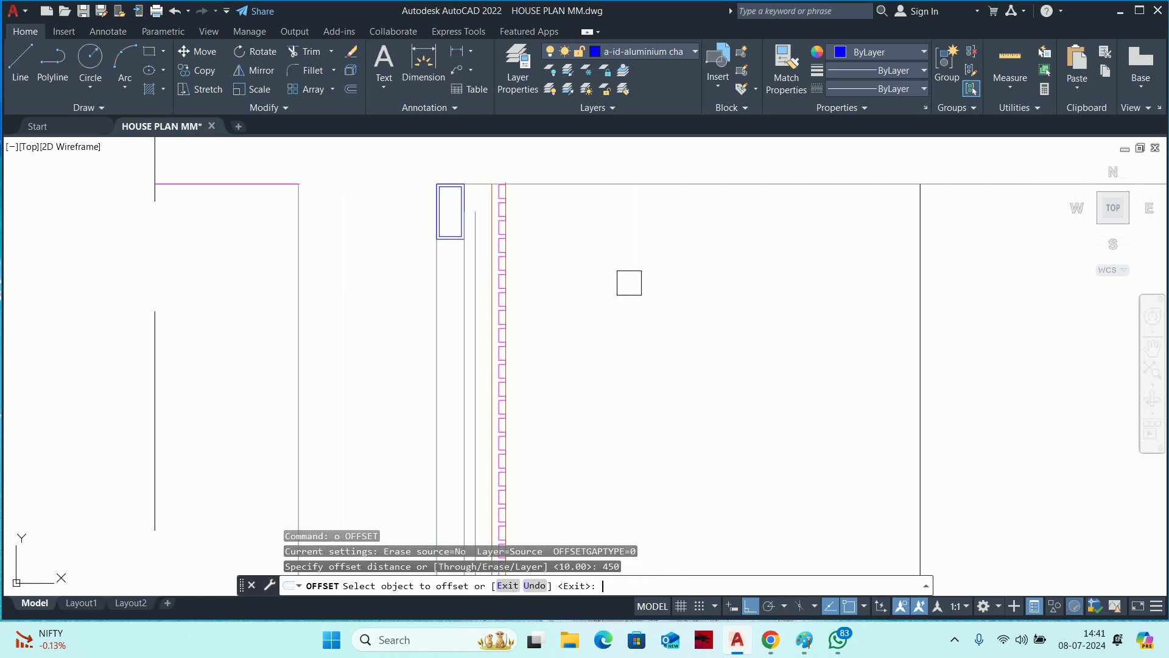
{"action": "left_click", "coordinate": [719, 184]}
{"action": "left_click", "coordinate": [691, 292]}
{"action": "key", "text": "Escape"}
{"action": "scroll", "coordinate": [673, 326], "scroll_direction": "down", "scroll_amount": 3}
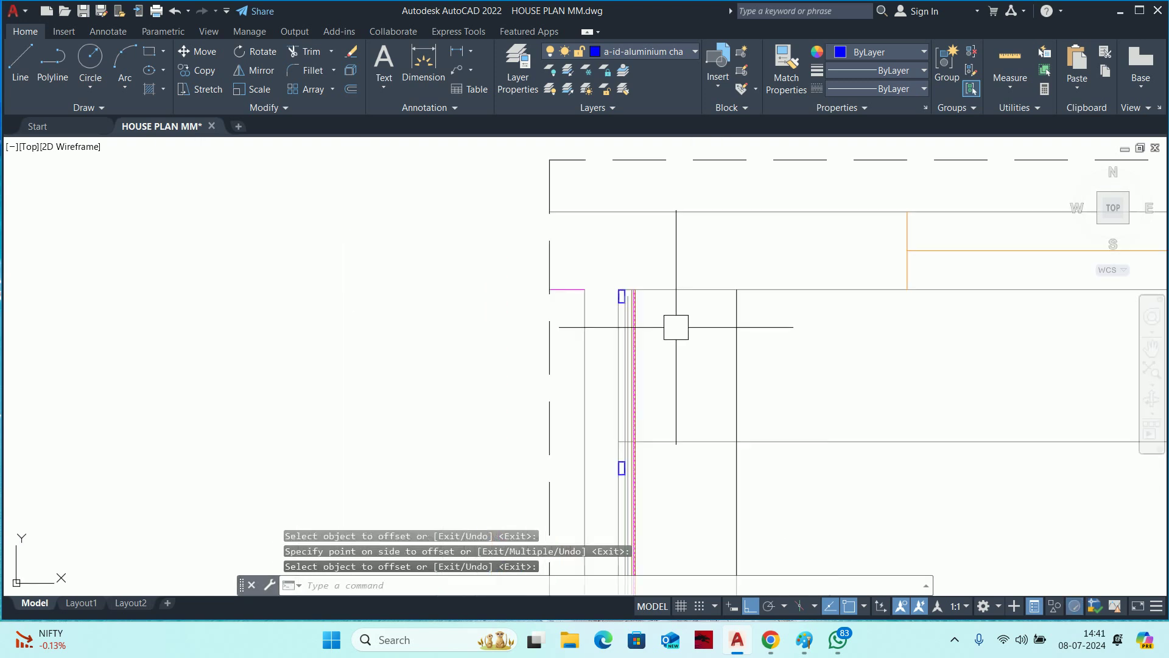
{"action": "scroll", "coordinate": [641, 237], "scroll_direction": "down", "scroll_amount": 3}
{"action": "key", "text": "Escape"}
{"action": "key", "text": "Escape"}
Bring the wall's top corner into view and attempt a trim, then abandon it.
{"action": "scroll", "coordinate": [663, 344], "scroll_direction": "up", "scroll_amount": 2}
{"action": "scroll", "coordinate": [603, 355], "scroll_direction": "up", "scroll_amount": 4}
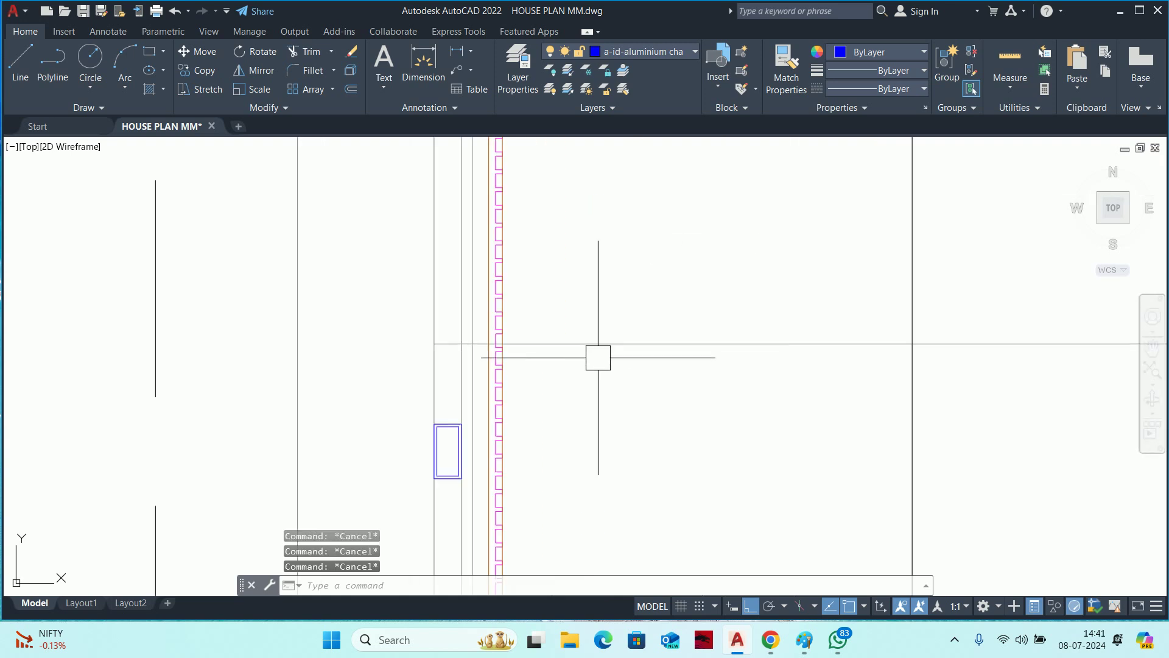
{"action": "scroll", "coordinate": [491, 350], "scroll_direction": "up", "scroll_amount": 2}
{"action": "scroll", "coordinate": [546, 349], "scroll_direction": "down", "scroll_amount": 2}
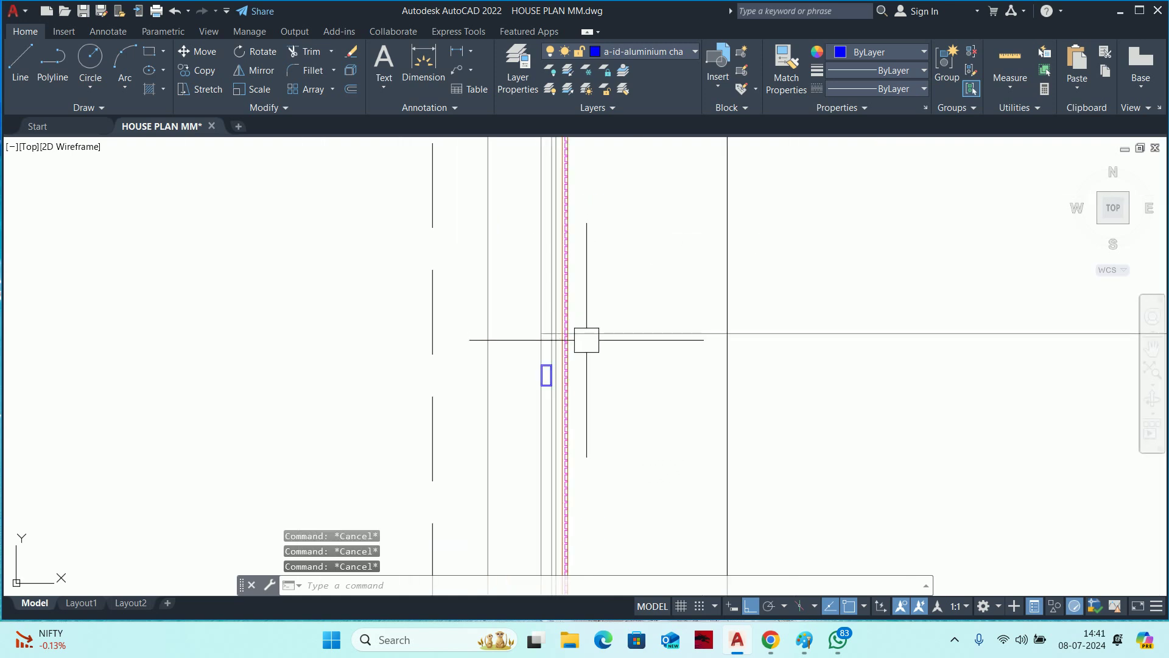
{"action": "middle_click_drag", "start_coordinate": [761, 219], "coordinate": [749, 374]}
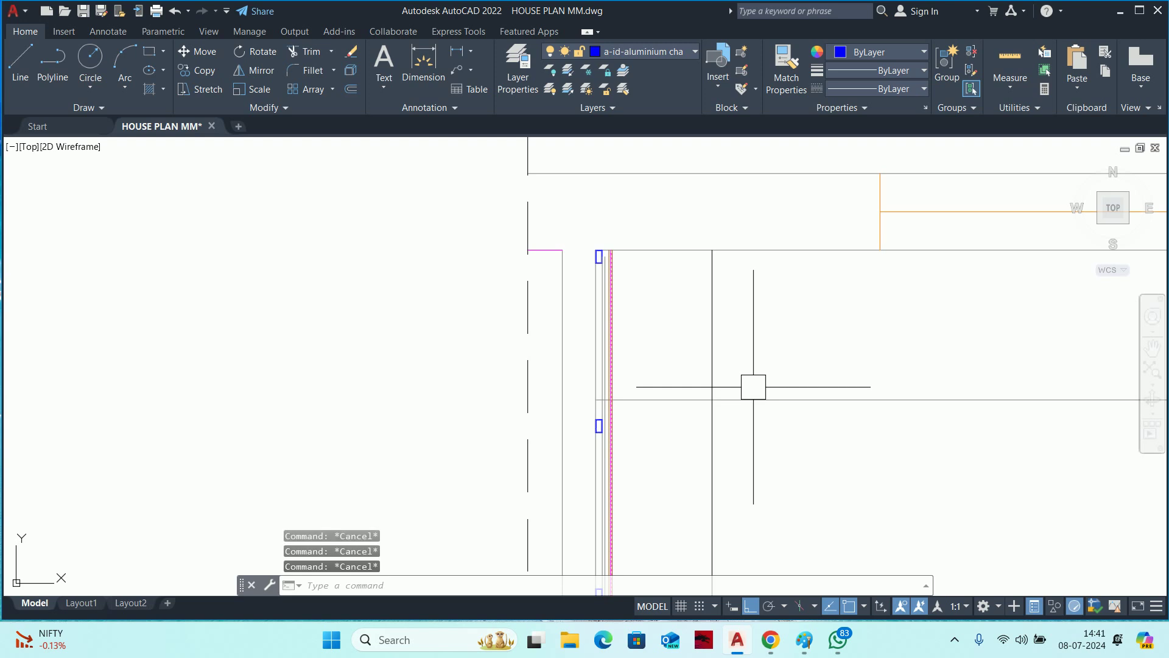
{"action": "type", "text": "tr"}
{"action": "key", "text": "Return"}
{"action": "key", "text": "Escape"}
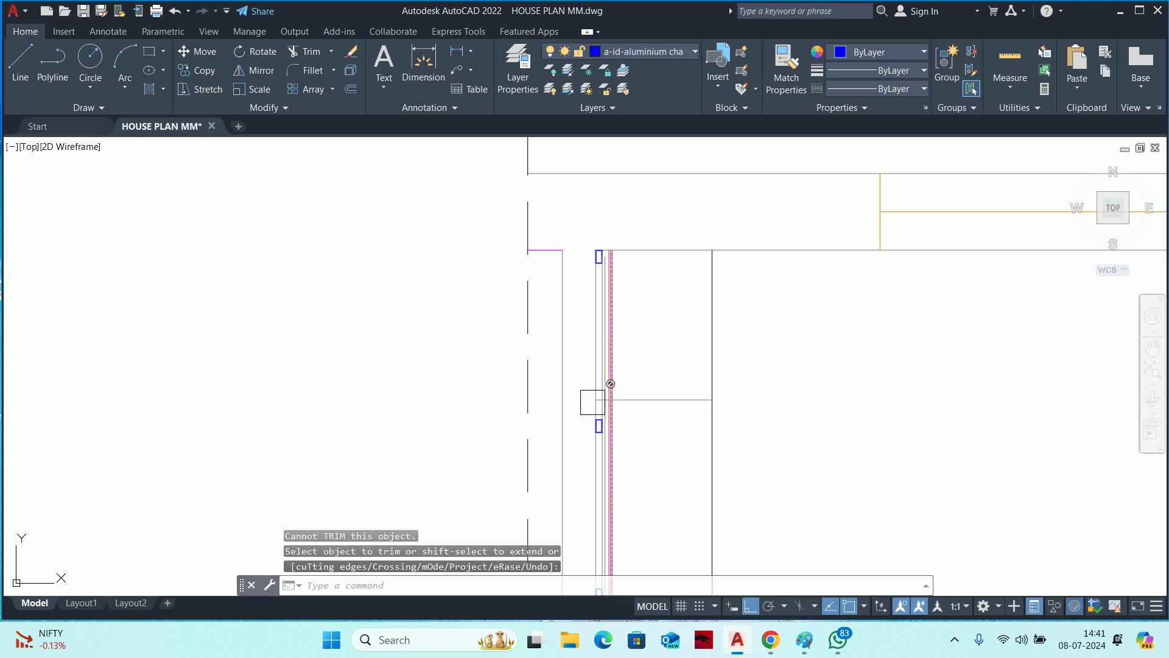
{"action": "scroll", "coordinate": [590, 401], "scroll_direction": "up", "scroll_amount": 4}
Shorten the channel array to 242 rows so it ends at the offset line.
{"action": "left_click", "coordinate": [656, 353]}
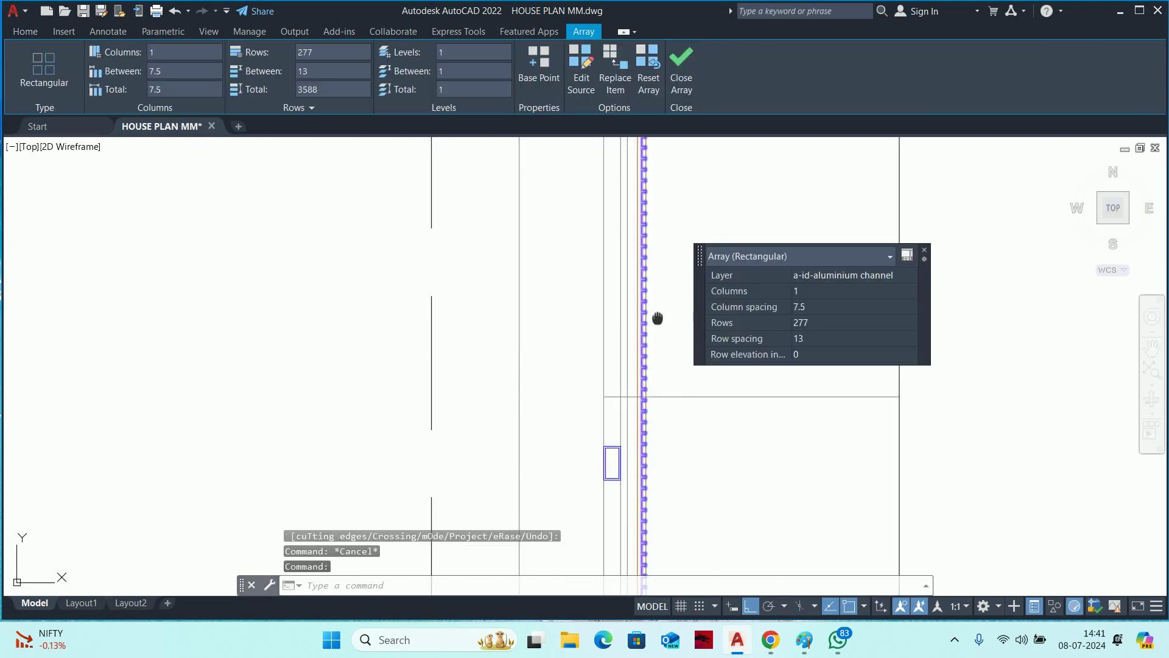
{"action": "middle_click_drag", "start_coordinate": [656, 353], "coordinate": [599, 384]}
{"action": "left_click", "coordinate": [573, 268]}
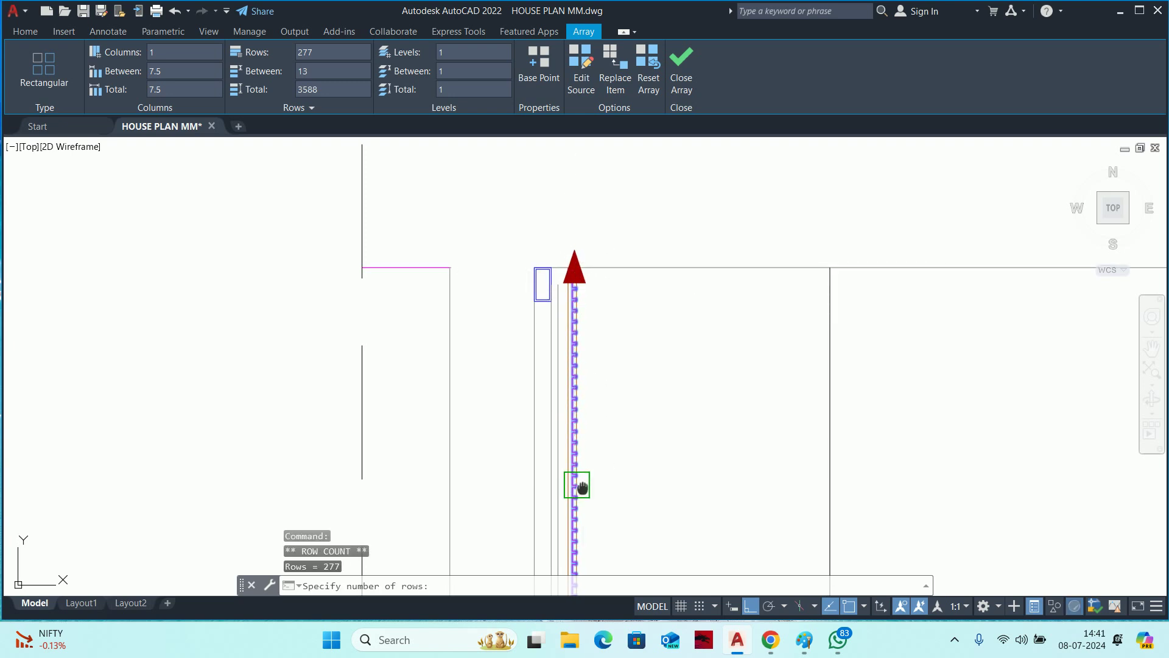
{"action": "scroll", "coordinate": [581, 287], "scroll_direction": "up", "scroll_amount": 5}
{"action": "scroll", "coordinate": [559, 309], "scroll_direction": "up", "scroll_amount": 2}
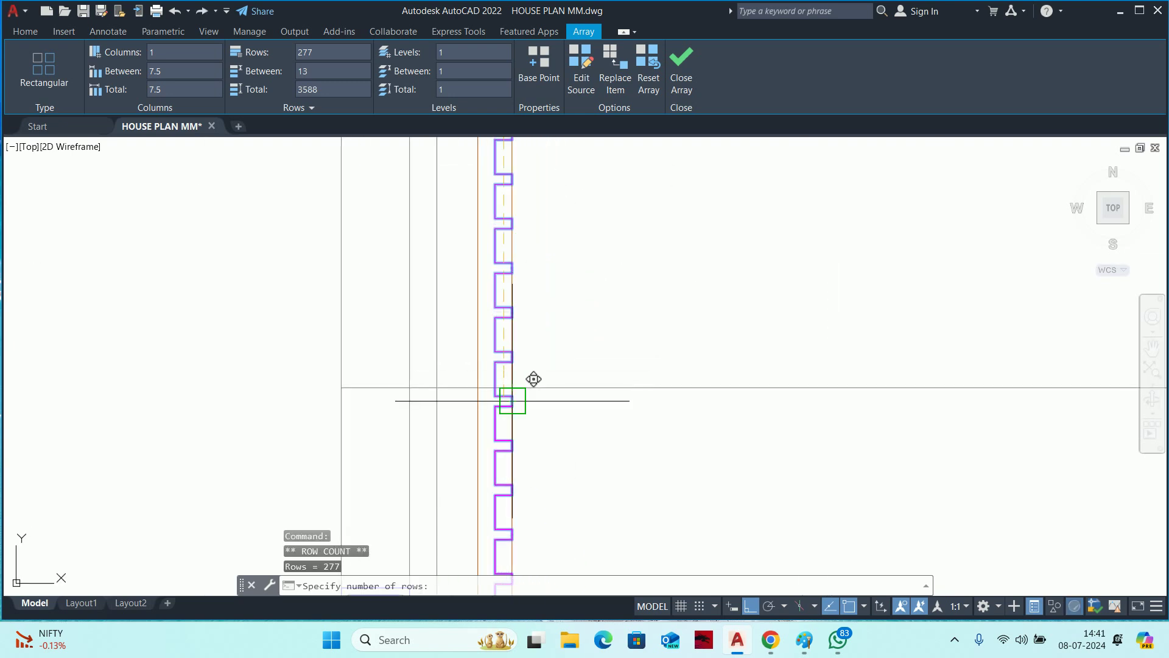
{"action": "key", "text": "Escape"}
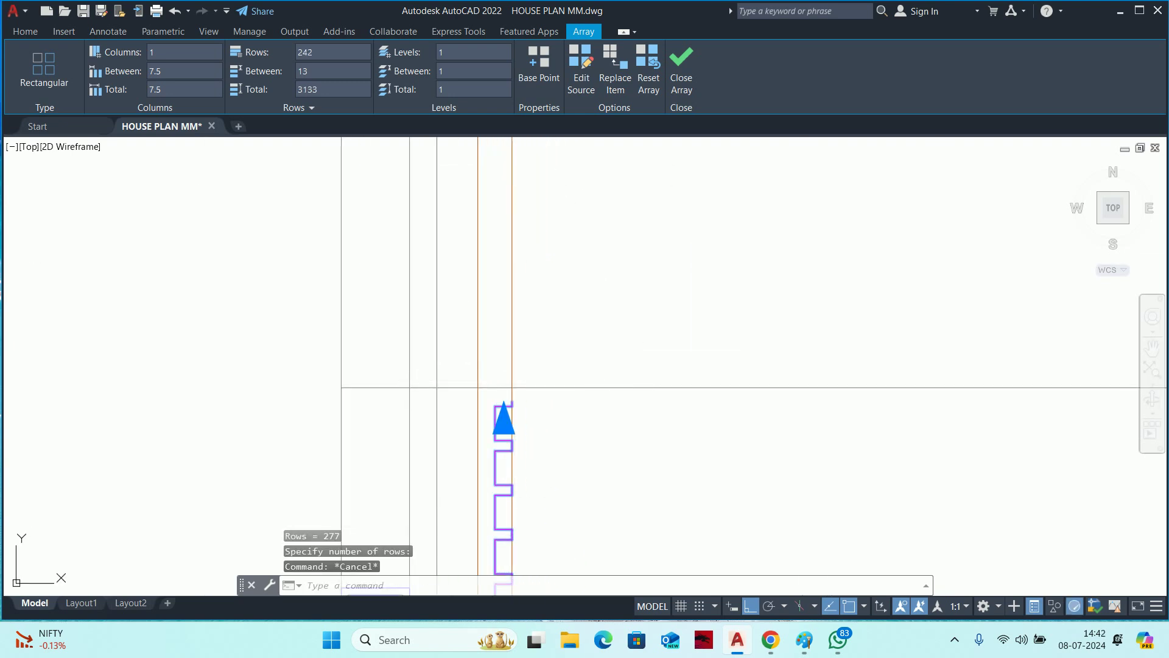
{"action": "key", "text": "Escape"}
{"action": "key", "text": "Escape"}
{"action": "scroll", "coordinate": [629, 345], "scroll_direction": "down", "scroll_amount": 3}
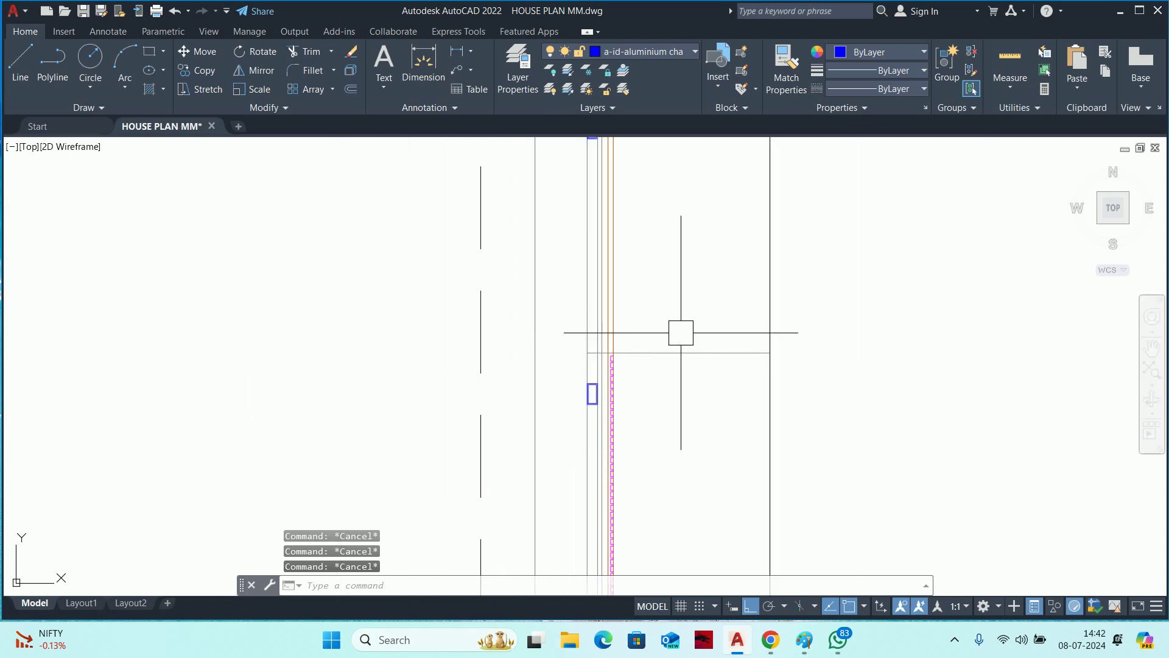
Delete the leftover vertical line near the channel profile.
{"action": "scroll", "coordinate": [664, 335], "scroll_direction": "up", "scroll_amount": 1}
{"action": "scroll", "coordinate": [655, 331], "scroll_direction": "up", "scroll_amount": 2}
{"action": "scroll", "coordinate": [652, 341], "scroll_direction": "up", "scroll_amount": 1}
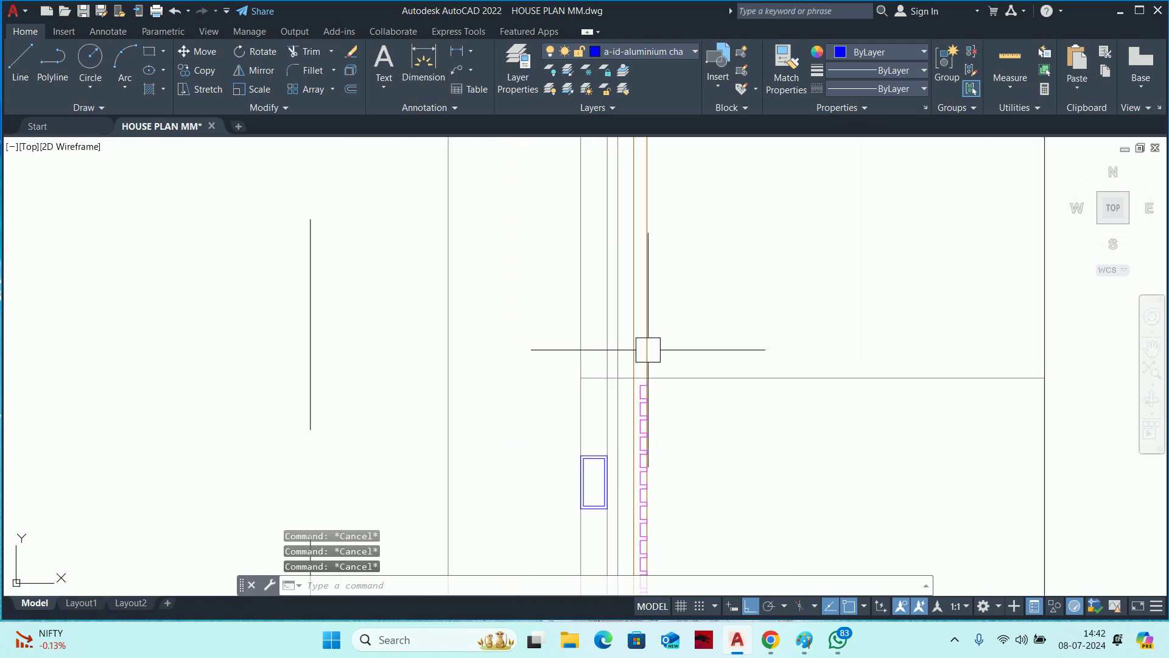
{"action": "left_click", "coordinate": [651, 341]}
{"action": "key", "text": "Delete"}
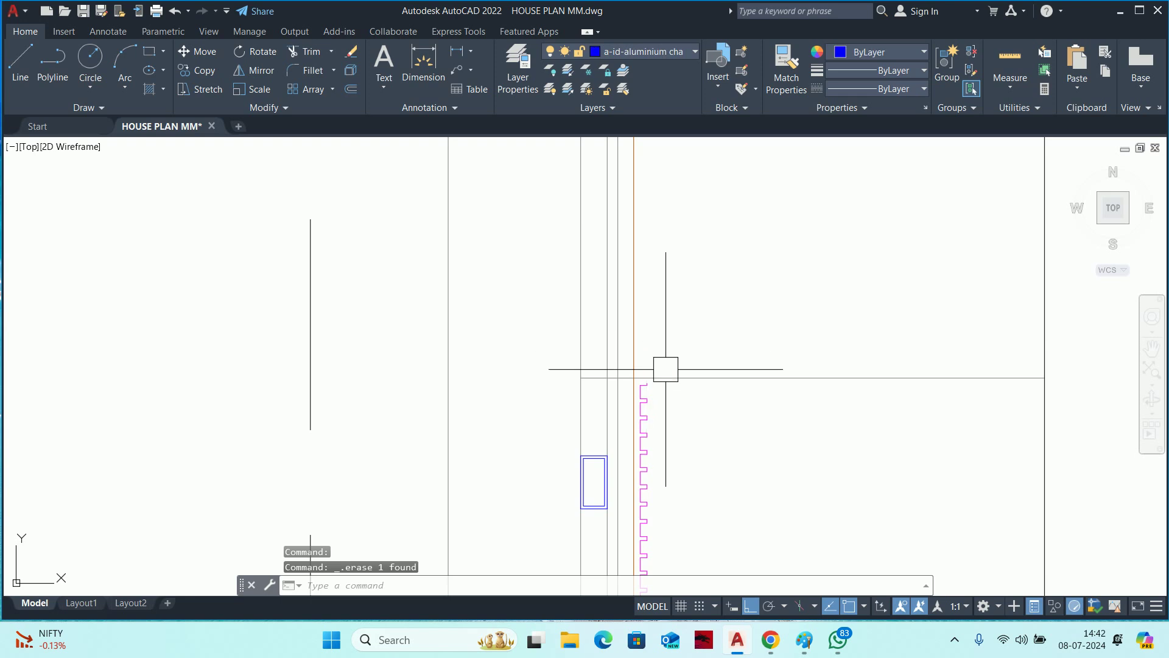
Draw a short vertical line closing the end of the profile.
{"action": "scroll", "coordinate": [646, 377], "scroll_direction": "up", "scroll_amount": 1}
{"action": "type", "text": "l"}
{"action": "key", "text": "Return"}
{"action": "scroll", "coordinate": [632, 386], "scroll_direction": "up", "scroll_amount": 2}
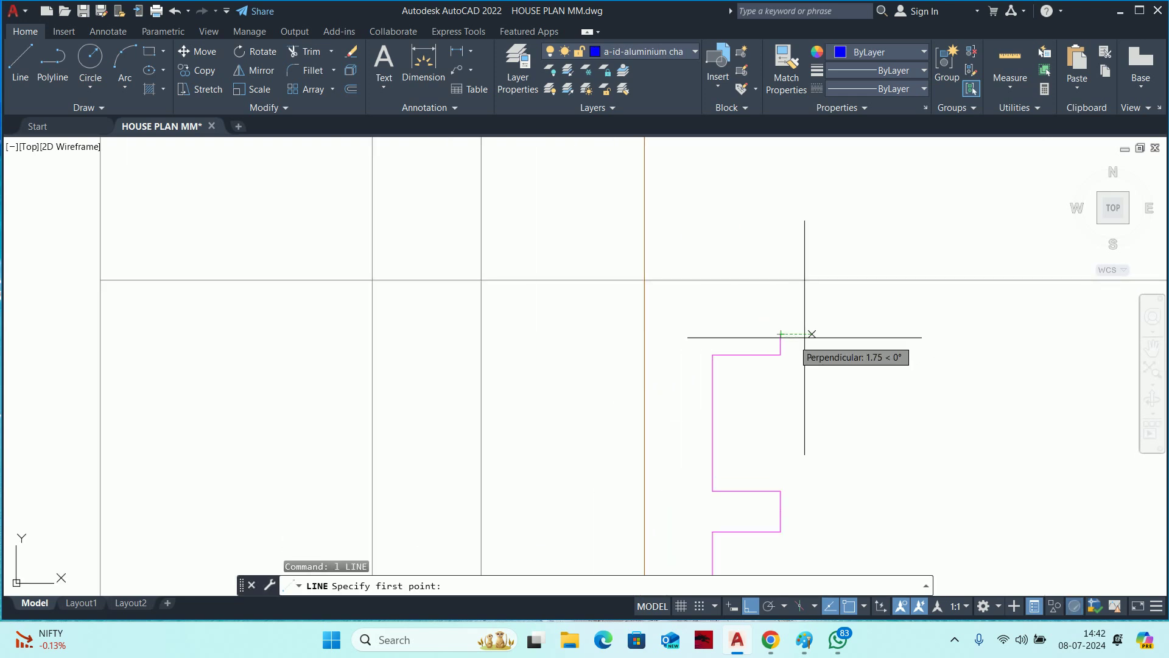
{"action": "left_click", "coordinate": [780, 344]}
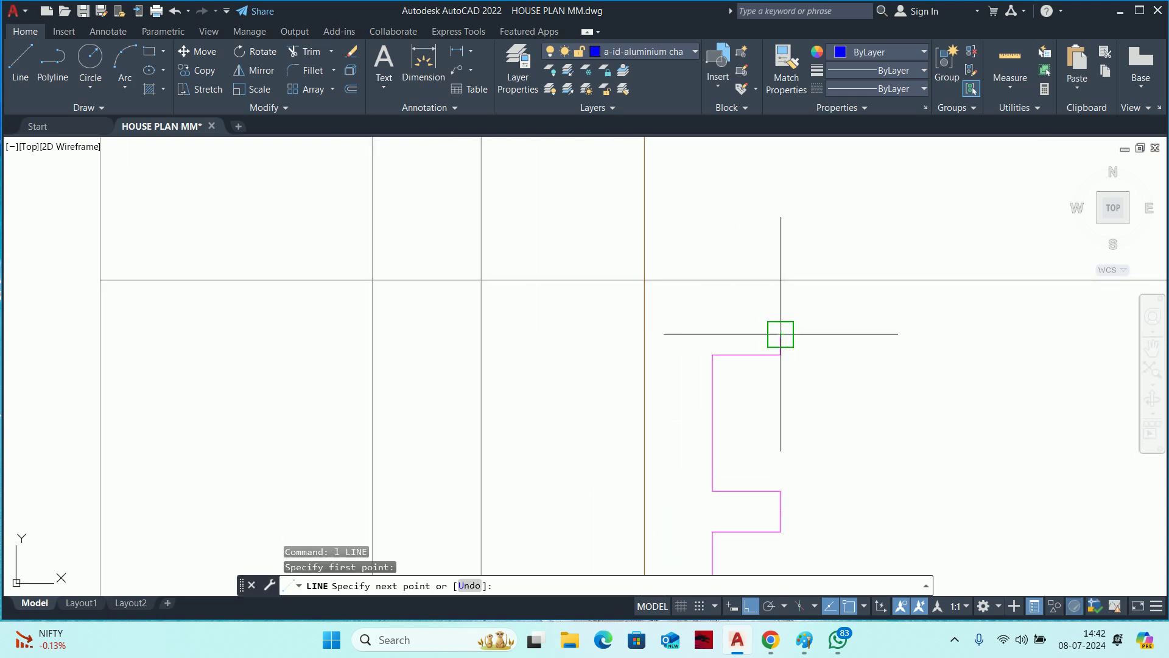
{"action": "left_click", "coordinate": [780, 280]}
{"action": "key", "text": "Escape"}
Run MATCHPROP with the magenta profile as the property source.
{"action": "type", "text": "ma"}
{"action": "key", "text": "Return"}
{"action": "left_click", "coordinate": [779, 332]}
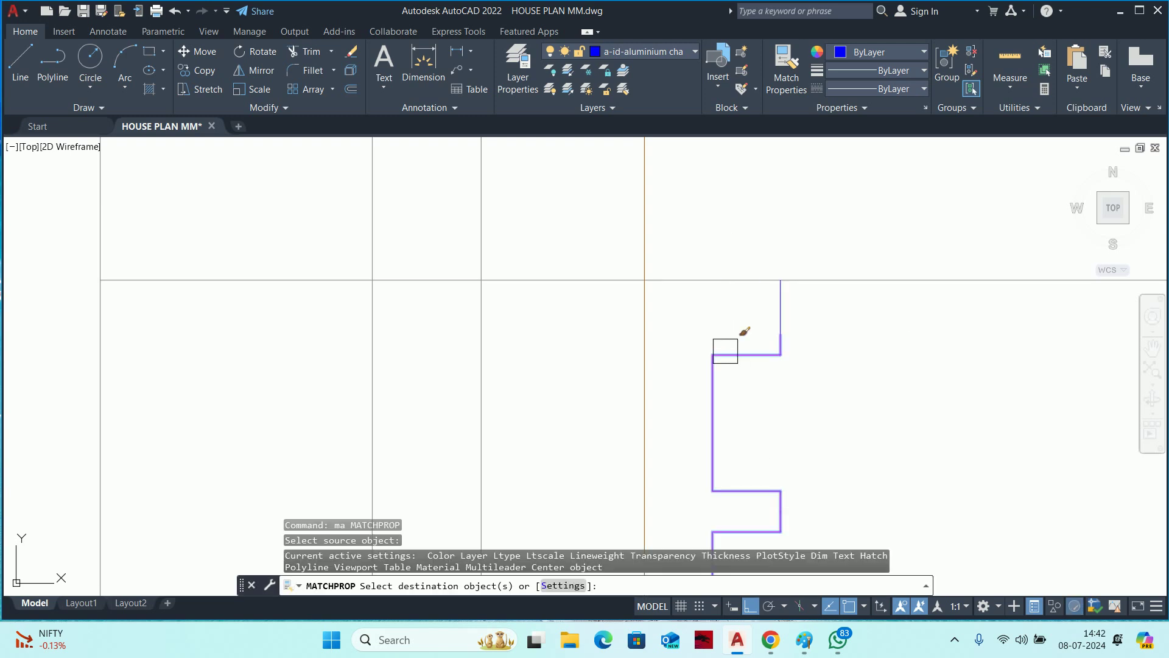
{"action": "key", "text": "Escape"}
{"action": "scroll", "coordinate": [779, 299], "scroll_direction": "up", "scroll_amount": 3}
{"action": "scroll", "coordinate": [794, 360], "scroll_direction": "up", "scroll_amount": 3}
Pan to the aluminium-lined wall and select the channel array.
{"action": "middle_click_drag", "start_coordinate": [793, 360], "coordinate": [491, 180]}
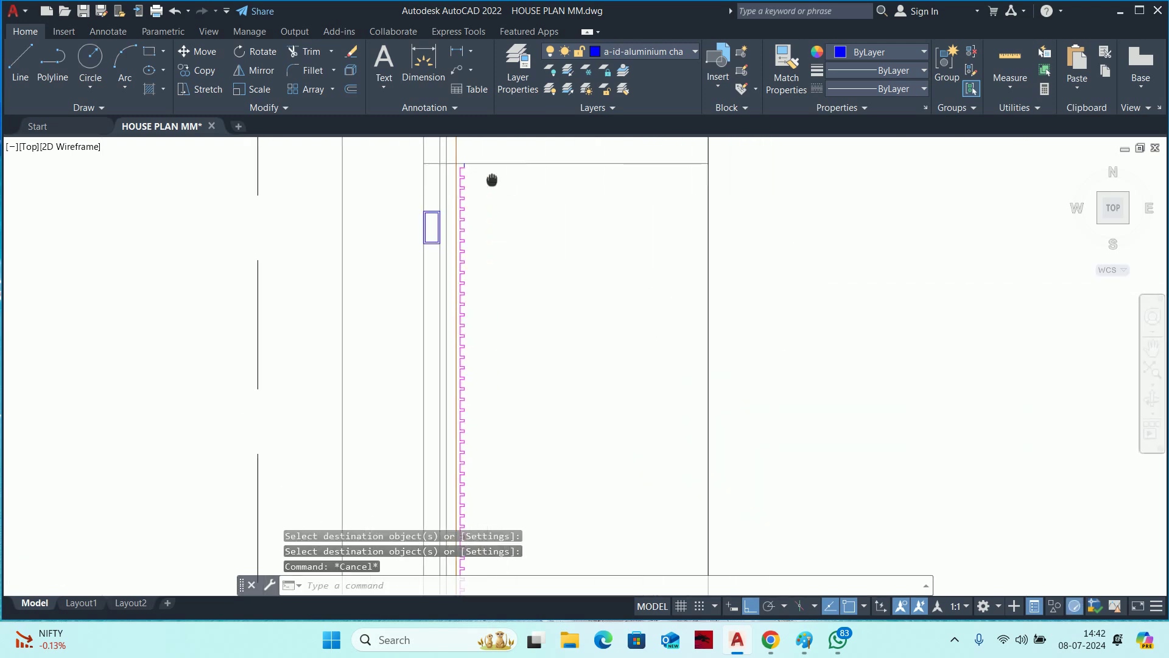
{"action": "scroll", "coordinate": [497, 329], "scroll_direction": "down", "scroll_amount": 2}
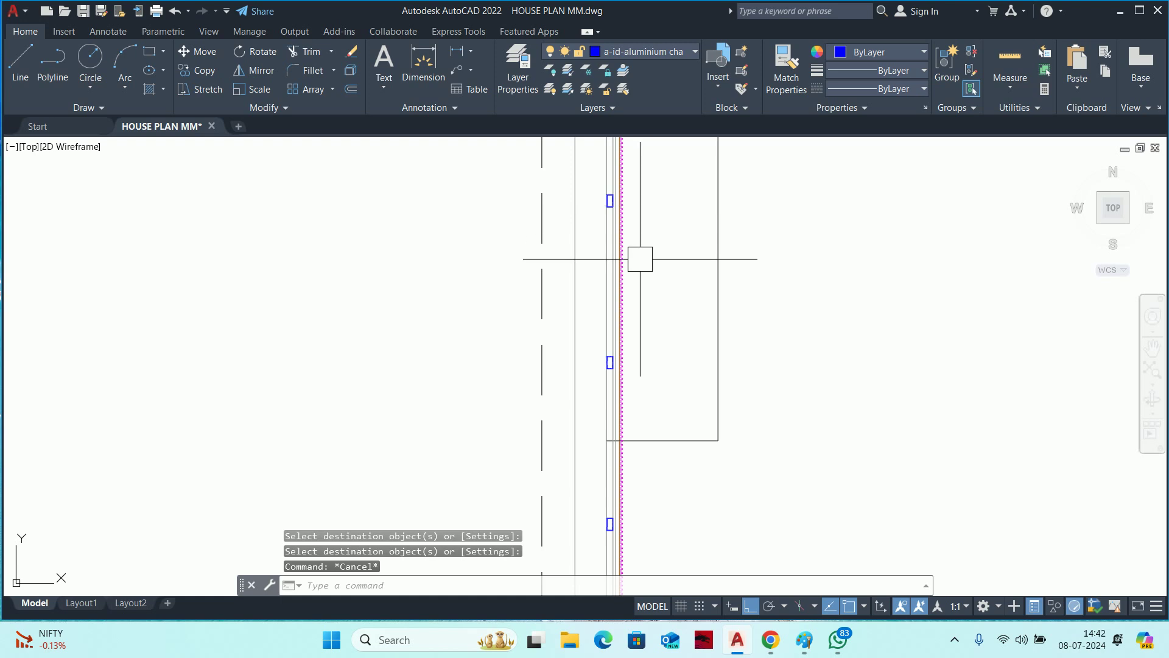
{"action": "mouse_move", "coordinate": [652, 418]}
{"action": "middle_mouse_down"}
{"action": "mouse_move", "coordinate": [694, 226]}
{"action": "mouse_move", "coordinate": [700, 297]}
{"action": "middle_mouse_up"}
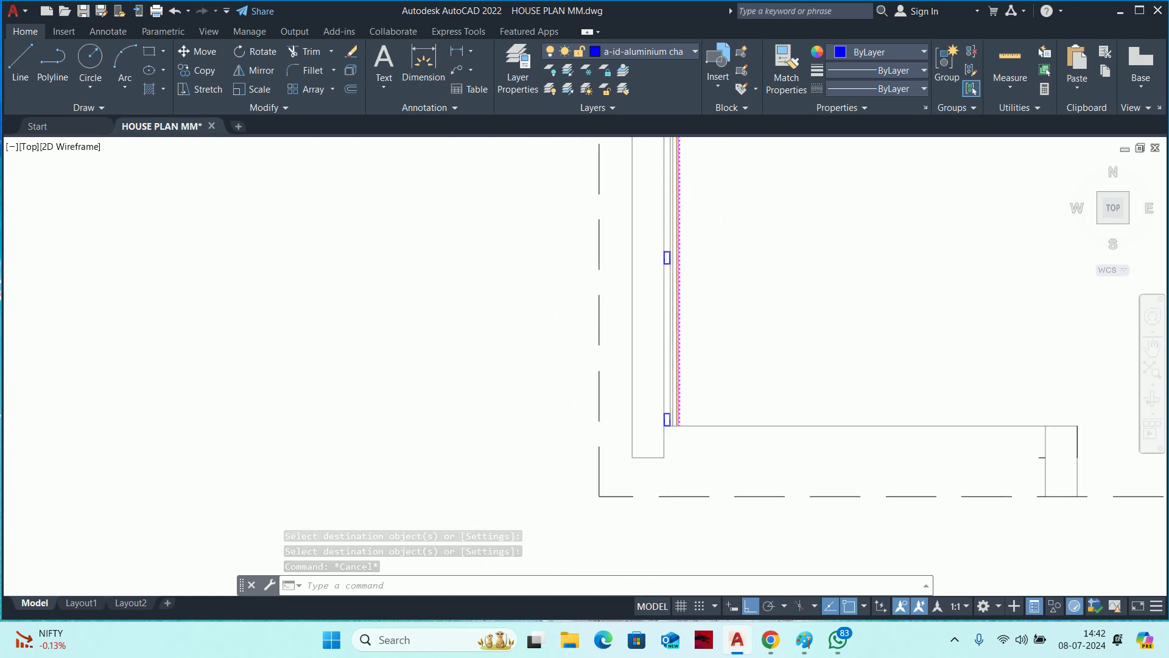
{"action": "scroll", "coordinate": [709, 522], "scroll_direction": "up", "scroll_amount": 5}
{"action": "middle_click_drag", "start_coordinate": [710, 522], "coordinate": [707, 342]}
{"action": "scroll", "coordinate": [689, 348], "scroll_direction": "up", "scroll_amount": 2}
{"action": "scroll", "coordinate": [689, 348], "scroll_direction": "up", "scroll_amount": 2}
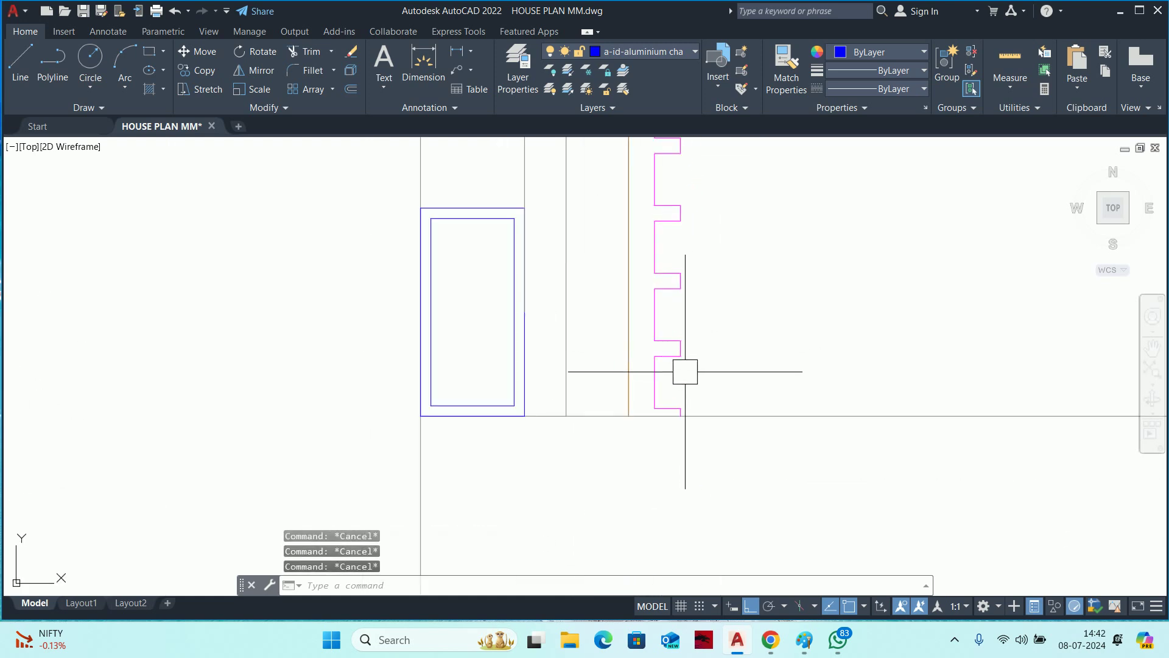
{"action": "left_click", "coordinate": [666, 380]}
Mirror the channel array about a vertical line, erasing the original.
{"action": "scroll", "coordinate": [666, 381], "scroll_direction": "down", "scroll_amount": 1}
{"action": "type", "text": "mi"}
{"action": "key", "text": "Return"}
{"action": "scroll", "coordinate": [656, 412], "scroll_direction": "up", "scroll_amount": 2}
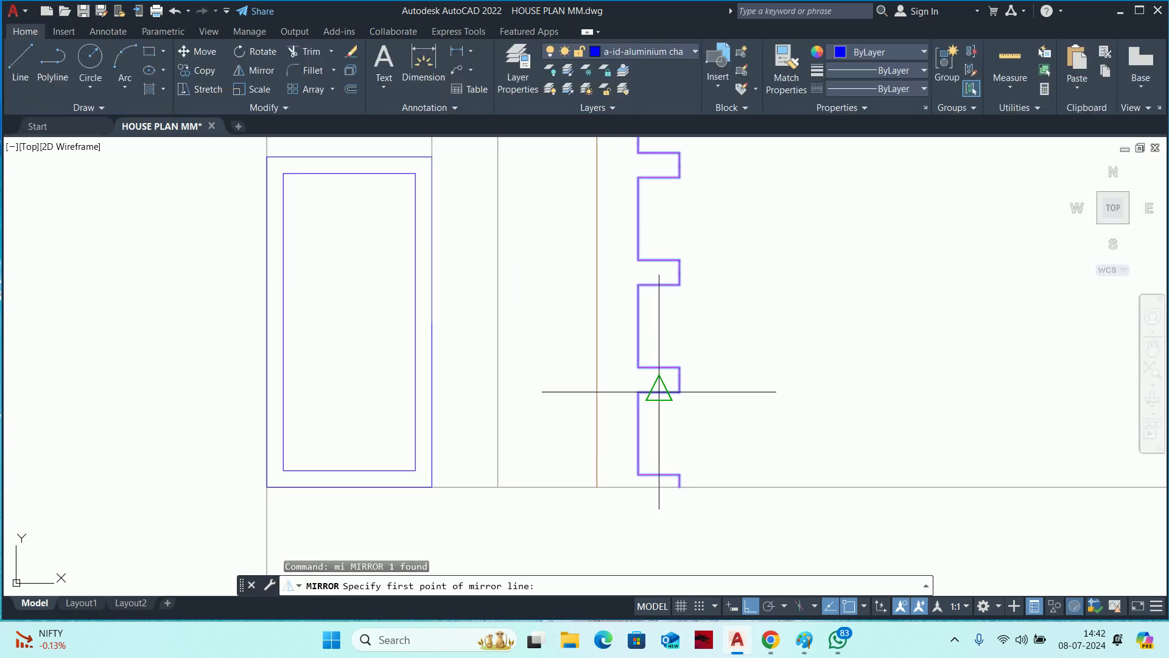
{"action": "left_click", "coordinate": [659, 366]}
{"action": "left_click", "coordinate": [662, 309]}
{"action": "type", "text": "y"}
{"action": "key", "text": "Return"}
{"action": "key", "text": "Escape"}
{"action": "key", "text": "Escape"}
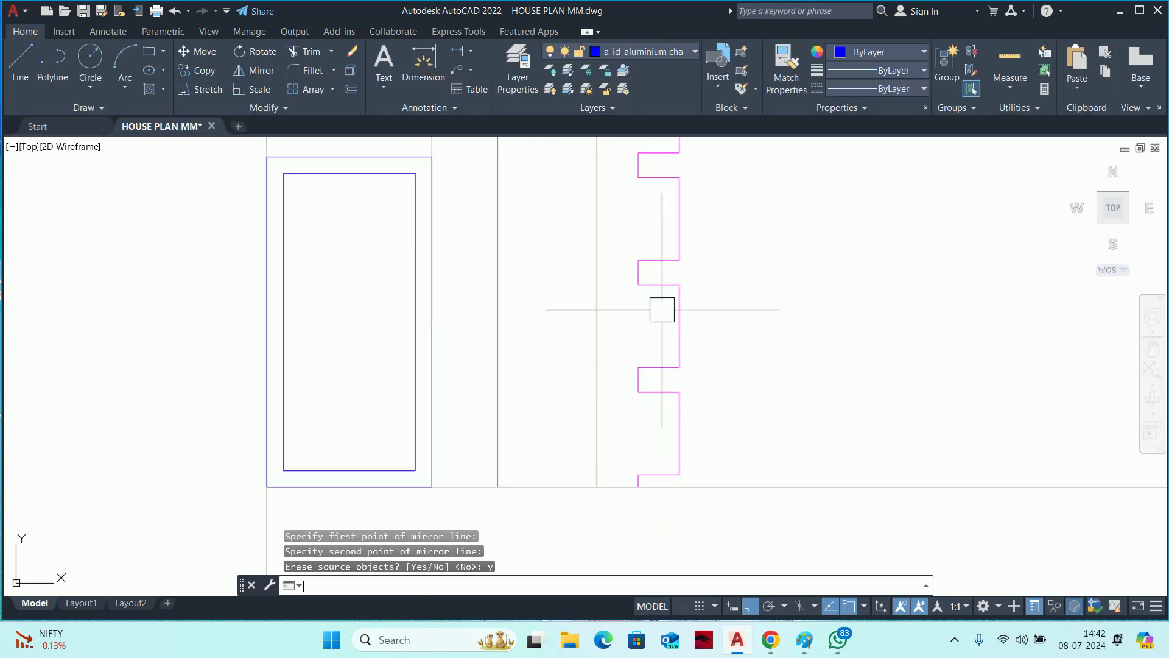
{"action": "scroll", "coordinate": [668, 335], "scroll_direction": "down", "scroll_amount": 5}
{"action": "scroll", "coordinate": [727, 348], "scroll_direction": "up", "scroll_amount": 1}
Pan along the flipped aluminium strip down to the wall corner and panel top.
{"action": "scroll", "coordinate": [752, 331], "scroll_direction": "down", "scroll_amount": 8}
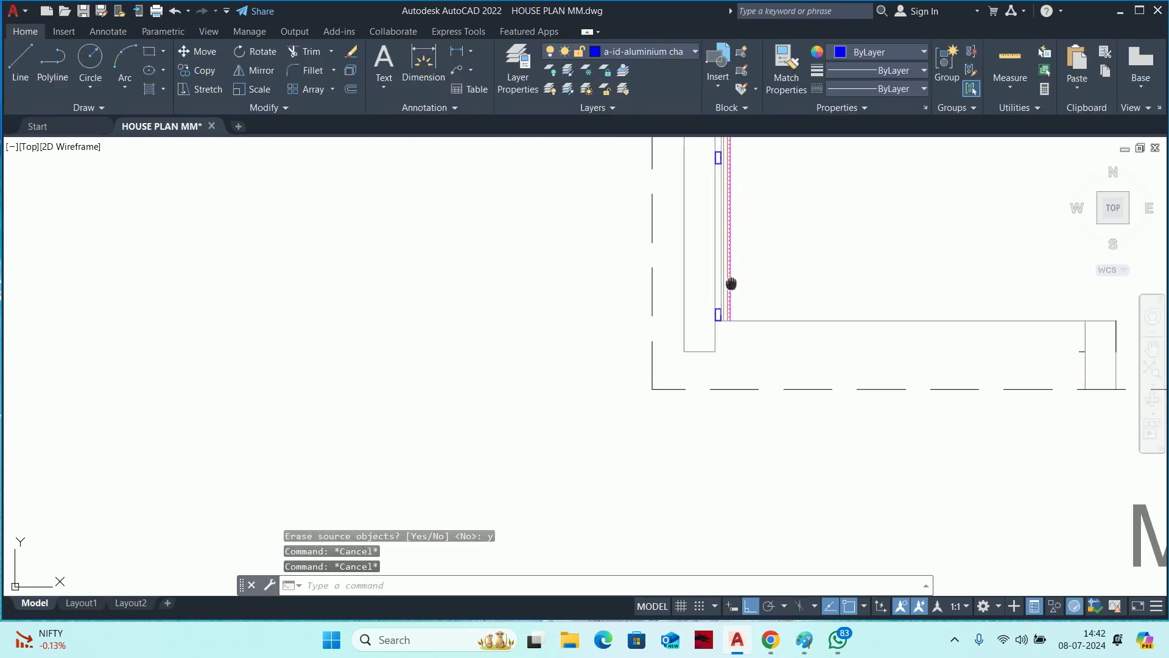
{"action": "scroll", "coordinate": [731, 282], "scroll_direction": "up", "scroll_amount": 2}
{"action": "mouse_move", "coordinate": [728, 347]}
{"action": "middle_mouse_down"}
{"action": "mouse_move", "coordinate": [709, 509]}
{"action": "mouse_move", "coordinate": [702, 446]}
{"action": "middle_mouse_up"}
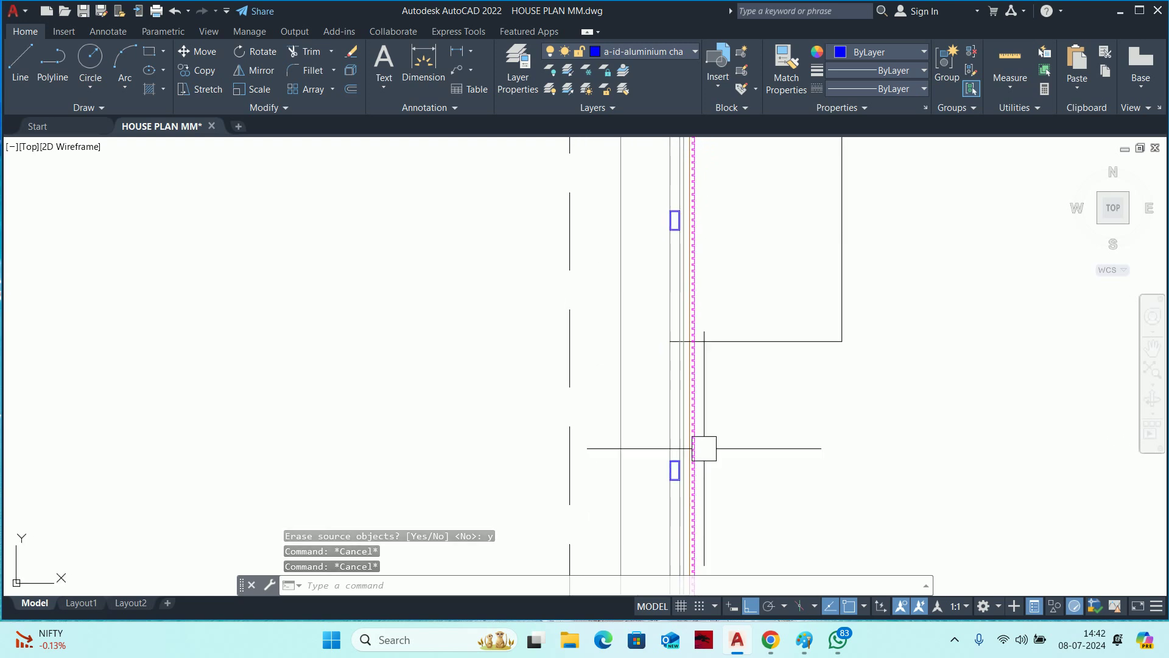
{"action": "scroll", "coordinate": [697, 230], "scroll_direction": "up", "scroll_amount": 2}
{"action": "scroll", "coordinate": [676, 335], "scroll_direction": "up", "scroll_amount": 4}
{"action": "middle_click_drag", "start_coordinate": [676, 335], "coordinate": [663, 455]}
{"action": "scroll", "coordinate": [664, 455], "scroll_direction": "down", "scroll_amount": 4}
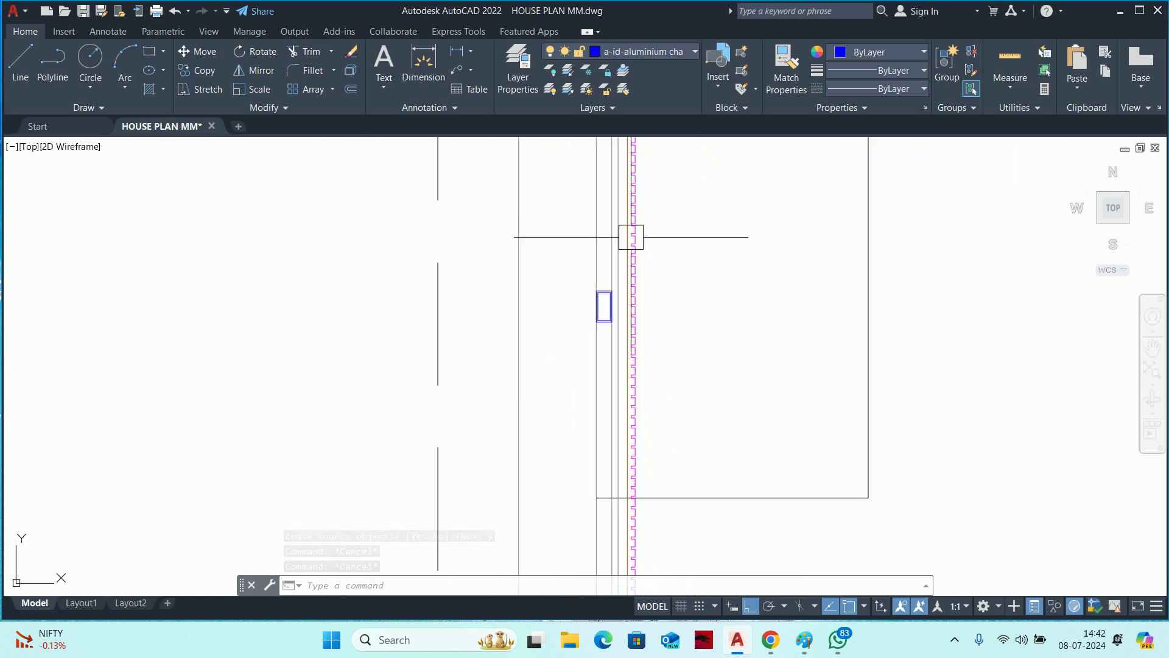
{"action": "middle_click_drag", "start_coordinate": [629, 235], "coordinate": [648, 485]}
{"action": "scroll", "coordinate": [666, 301], "scroll_direction": "down", "scroll_amount": 4}
{"action": "scroll", "coordinate": [676, 218], "scroll_direction": "down", "scroll_amount": 3}
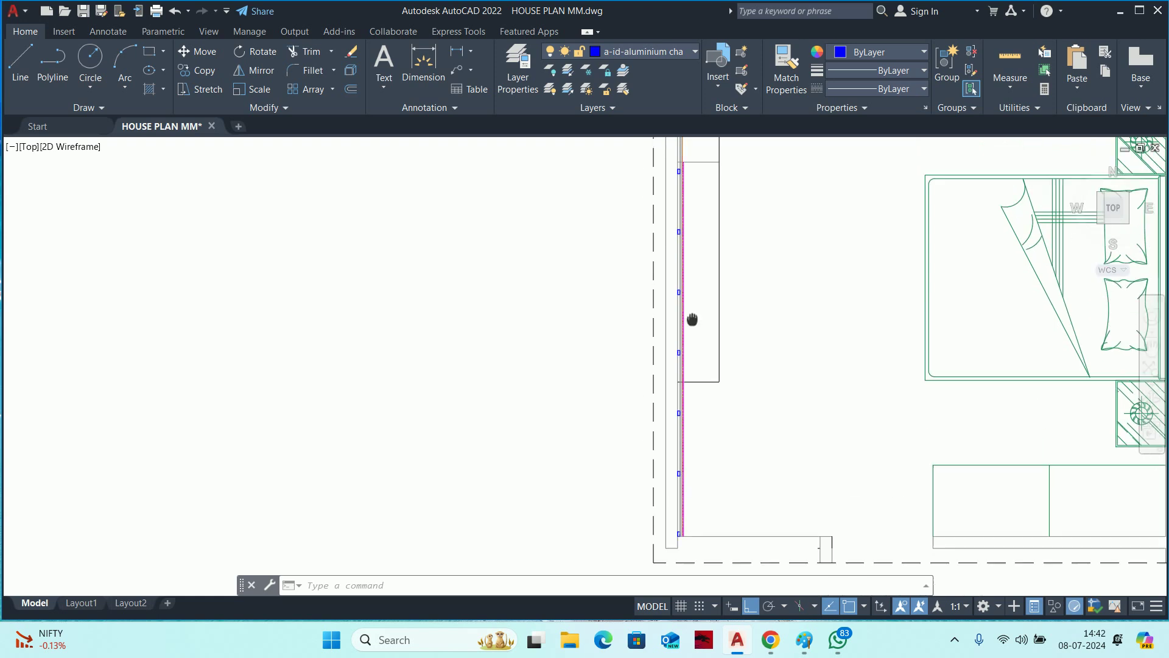
{"action": "middle_click_drag", "start_coordinate": [691, 319], "coordinate": [693, 436]}
{"action": "scroll", "coordinate": [688, 253], "scroll_direction": "up", "scroll_amount": 3}
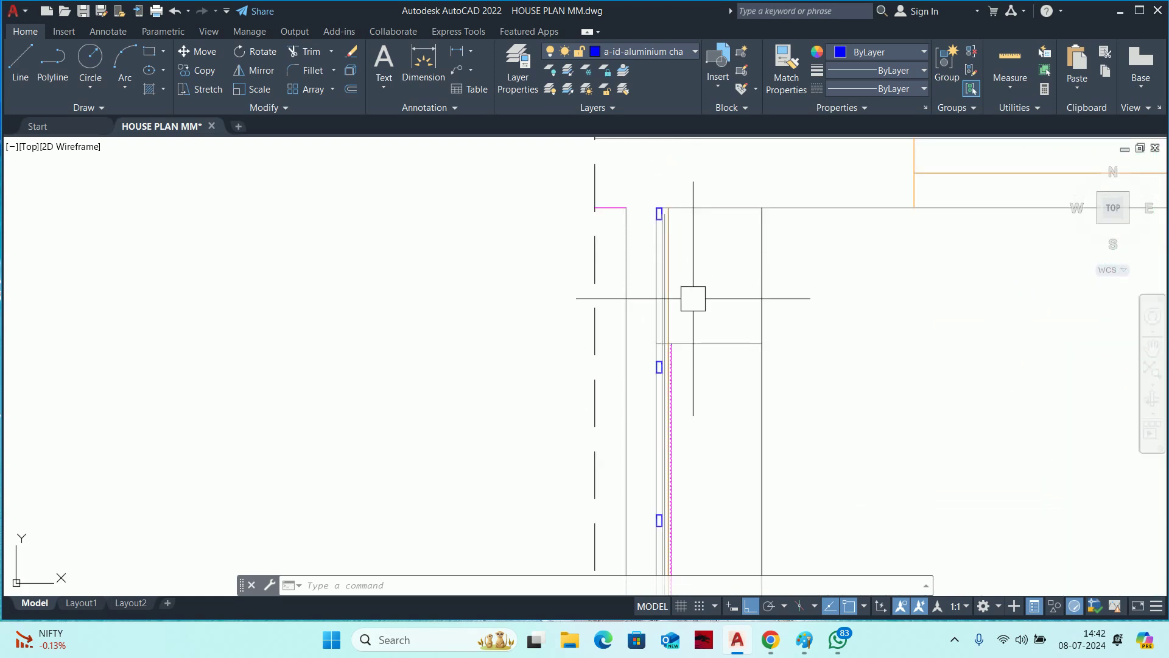
{"action": "scroll", "coordinate": [731, 313], "scroll_direction": "up", "scroll_amount": 3}
{"action": "middle_click_drag", "start_coordinate": [635, 374], "coordinate": [634, 423]}
Extend the panel's vertical line up to the wall edge.
{"action": "type", "text": "ex"}
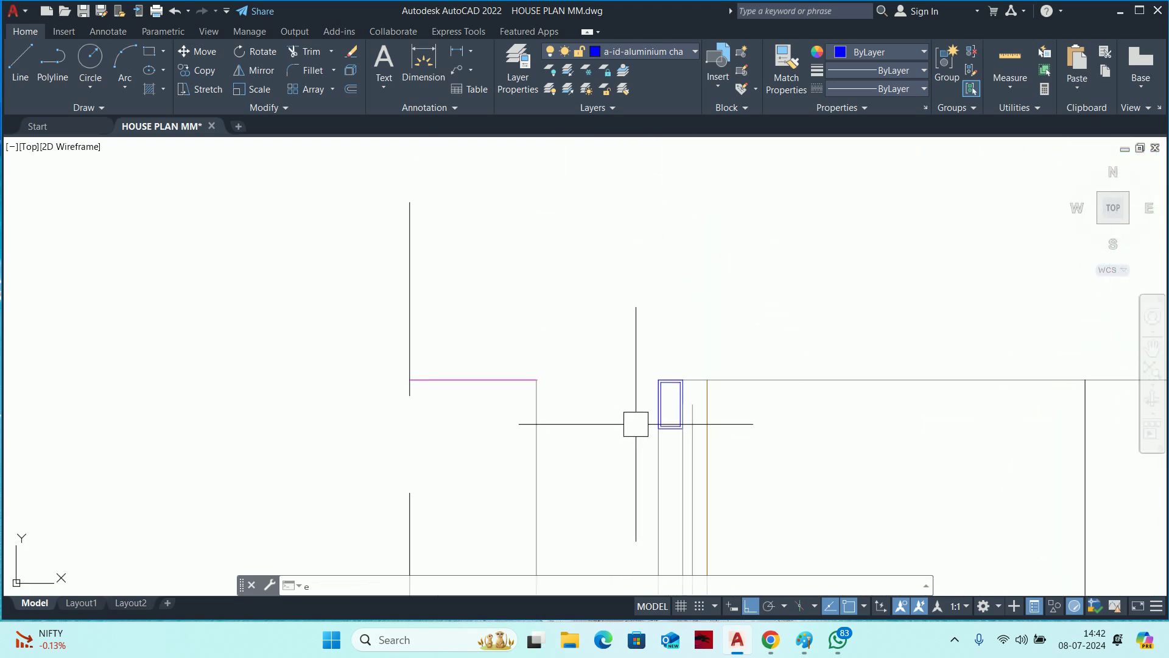
{"action": "scroll", "coordinate": [667, 402], "scroll_direction": "up", "scroll_amount": 2}
{"action": "key", "text": "Return"}
{"action": "left_click", "coordinate": [748, 433]}
{"action": "key", "text": "Escape"}
{"action": "scroll", "coordinate": [735, 383], "scroll_direction": "down", "scroll_amount": 2}
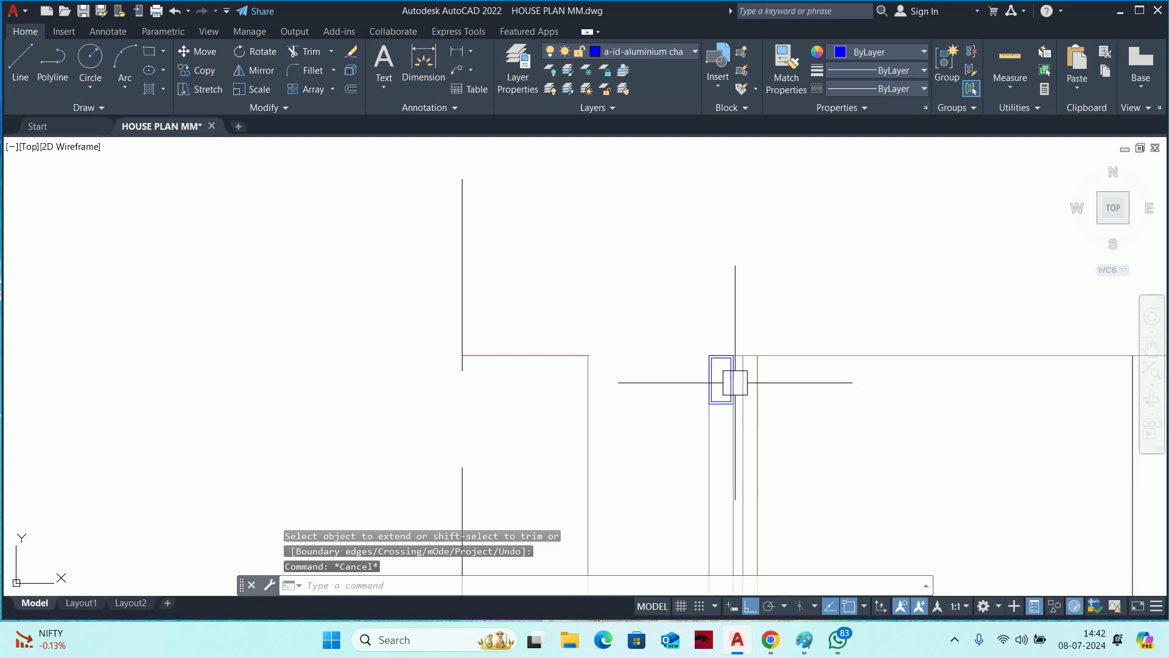
{"action": "scroll", "coordinate": [746, 480], "scroll_direction": "down", "scroll_amount": 4}
{"action": "middle_click_drag", "start_coordinate": [746, 480], "coordinate": [700, 296]}
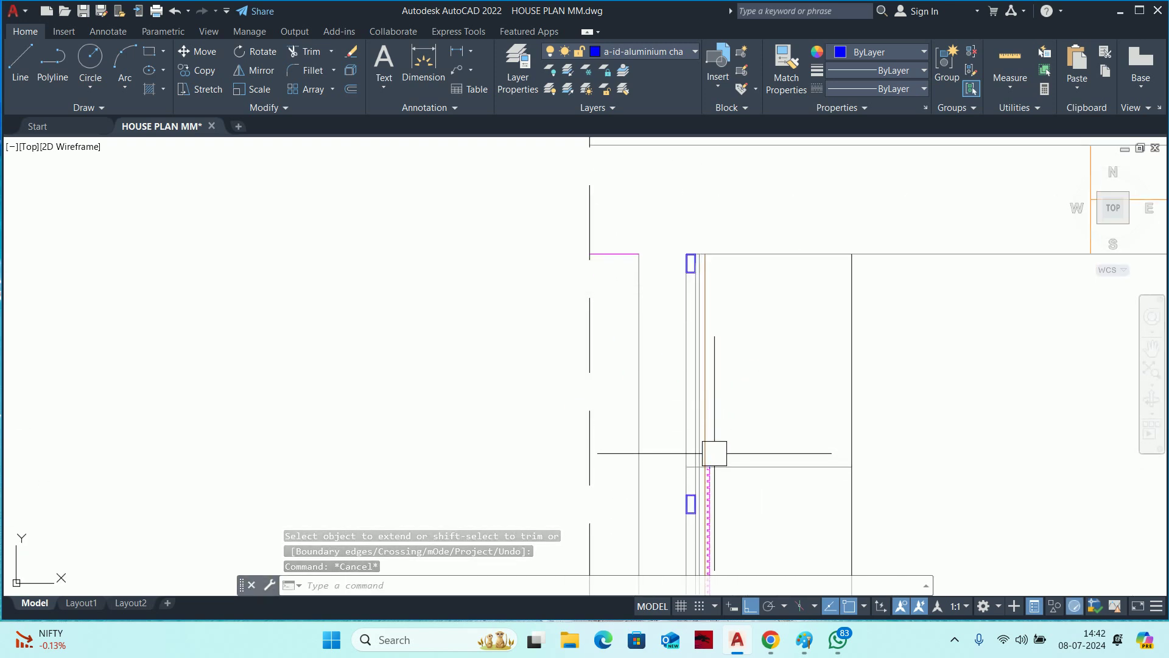
{"action": "key", "text": "Escape"}
{"action": "key", "text": "Escape"}
Draw a line from the wall corner along the panel's top edge.
{"action": "type", "text": "l"}
{"action": "key", "text": "Return"}
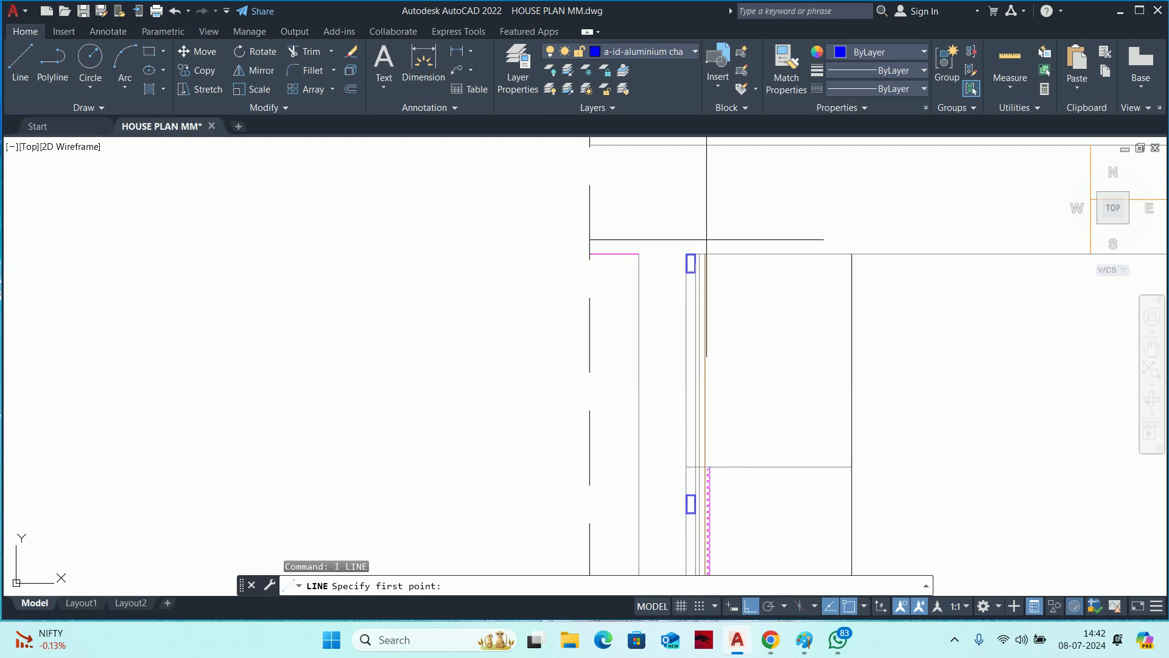
{"action": "left_click", "coordinate": [705, 254]}
{"action": "scroll", "coordinate": [852, 256], "scroll_direction": "up", "scroll_amount": 4}
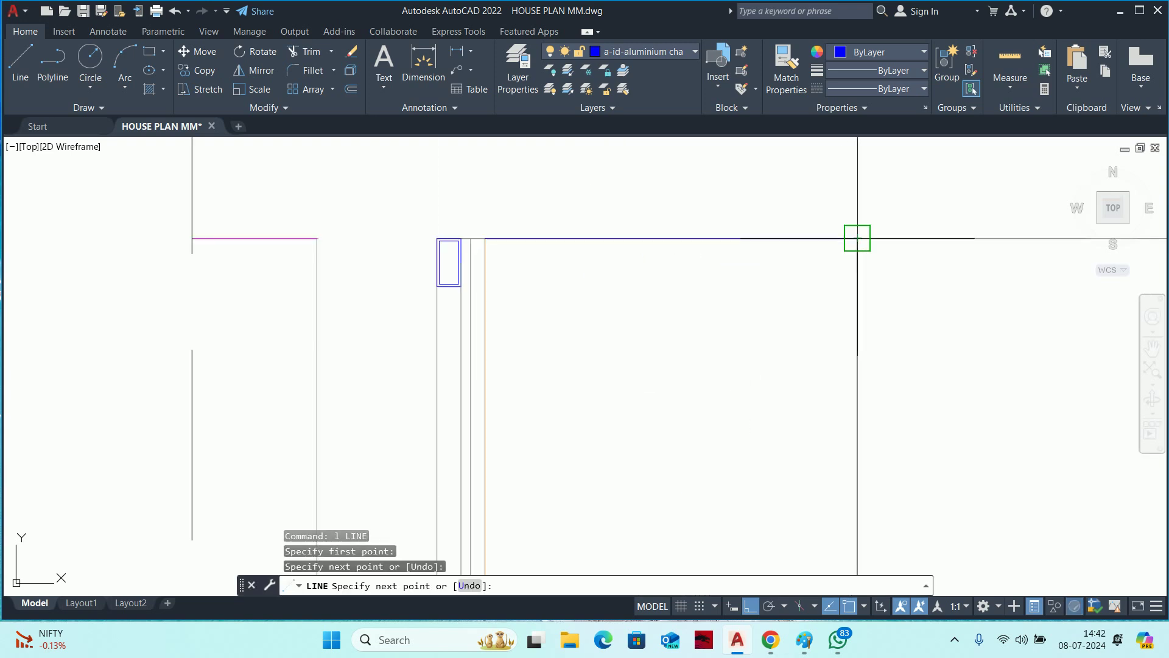
{"action": "key", "text": "Escape"}
{"action": "scroll", "coordinate": [857, 238], "scroll_direction": "down", "scroll_amount": 4}
Start an offset with a distance of 18.
{"action": "type", "text": "o"}
{"action": "key", "text": "Return"}
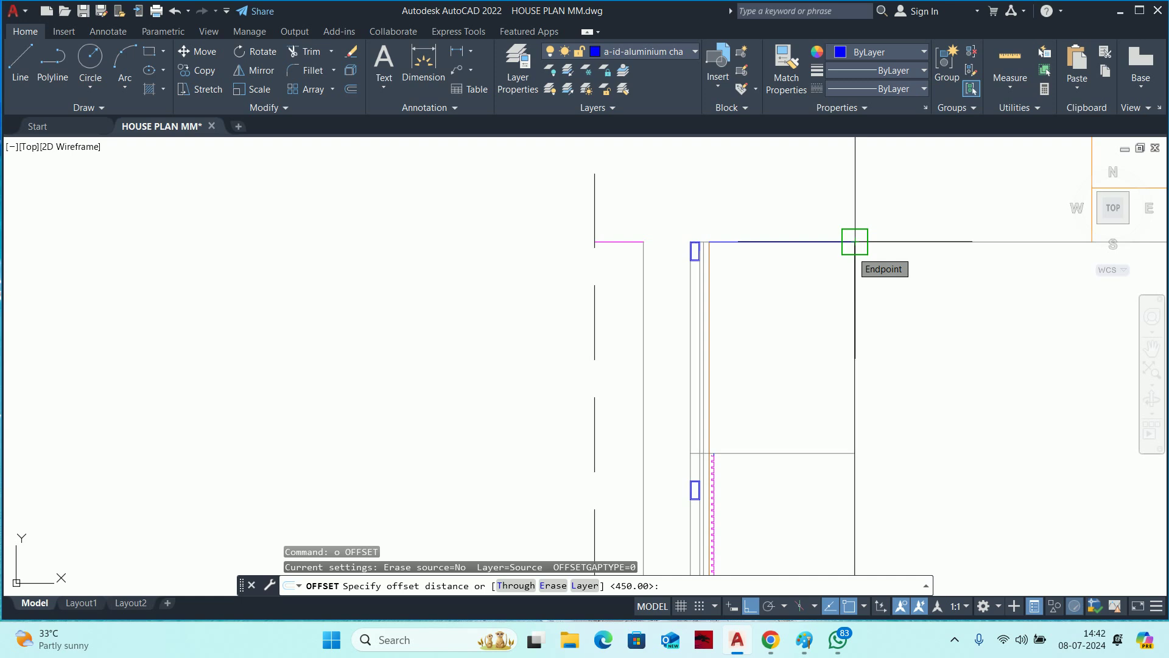
{"action": "type", "text": "8"}
{"action": "key", "text": "Return"}
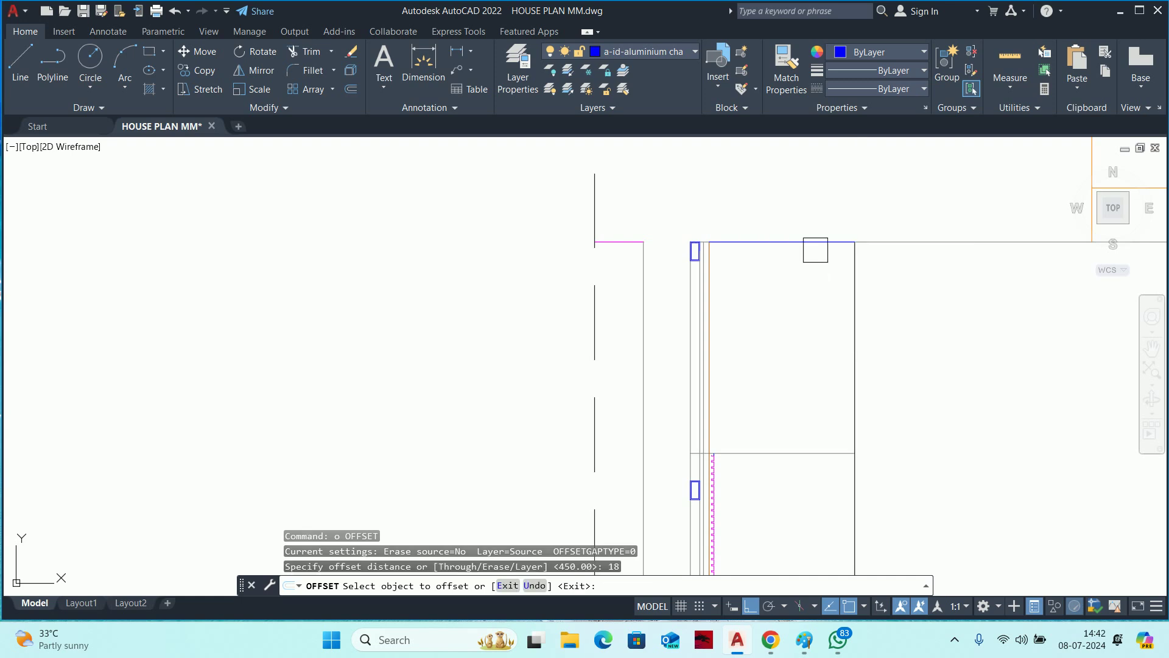
Offset the panel's top line 18 units downward.
{"action": "left_click", "coordinate": [815, 250]}
{"action": "left_click", "coordinate": [758, 326]}
{"action": "key", "text": "Escape"}
{"action": "key", "text": "Escape"}
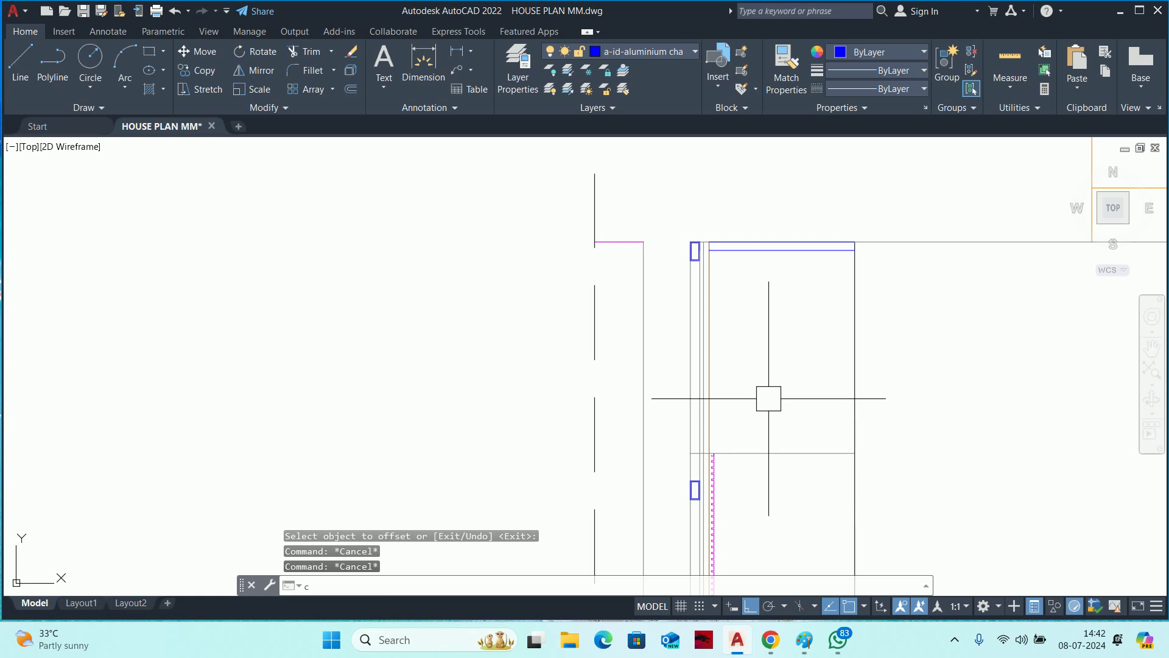
Give both top lines the brown vertical line's properties.
{"action": "type", "text": "ma"}
{"action": "key", "text": "Return"}
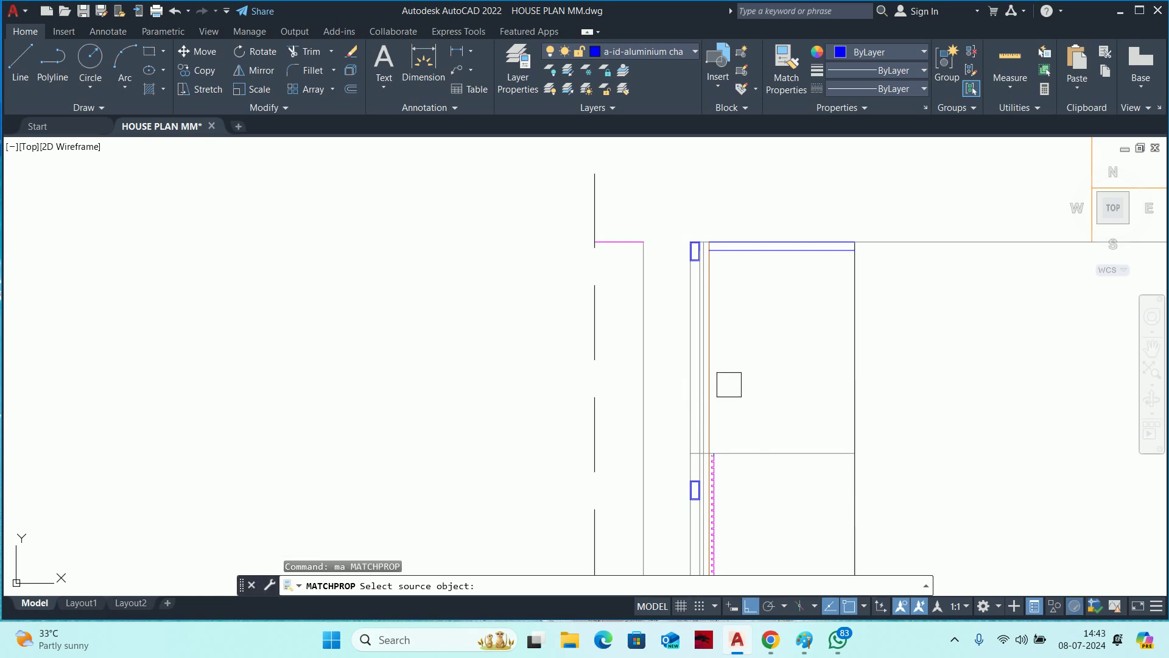
{"action": "scroll", "coordinate": [711, 385], "scroll_direction": "up", "scroll_amount": 2}
{"action": "left_click", "coordinate": [700, 384]}
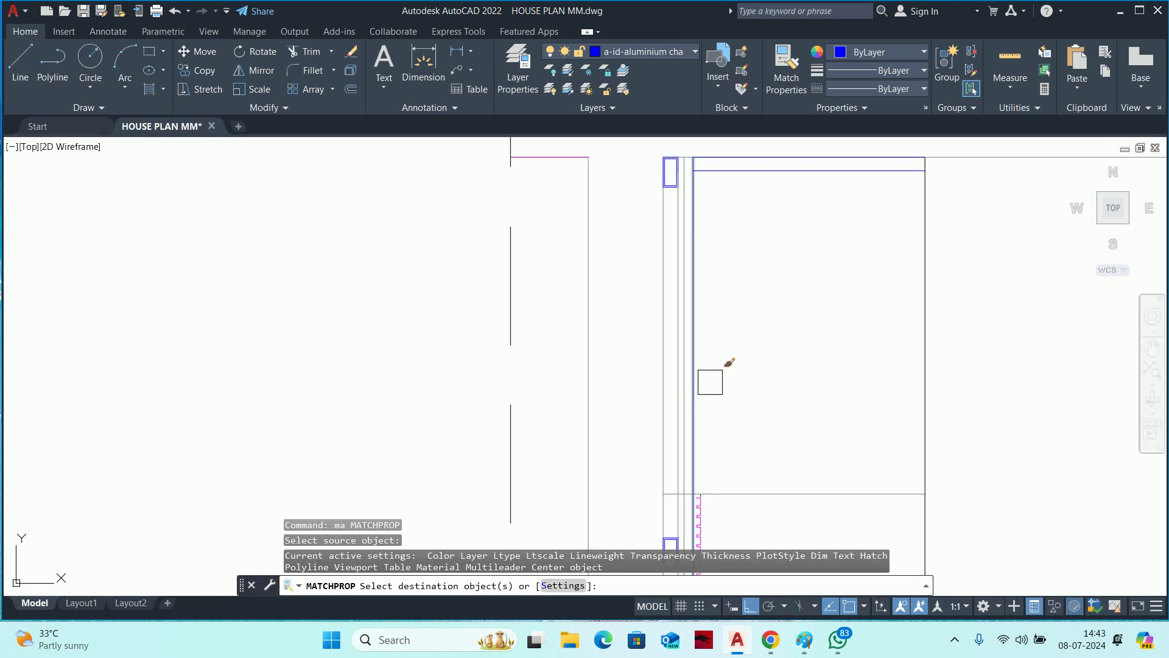
{"action": "left_click", "coordinate": [795, 158]}
{"action": "key", "text": "Escape"}
{"action": "key", "text": "Escape"}
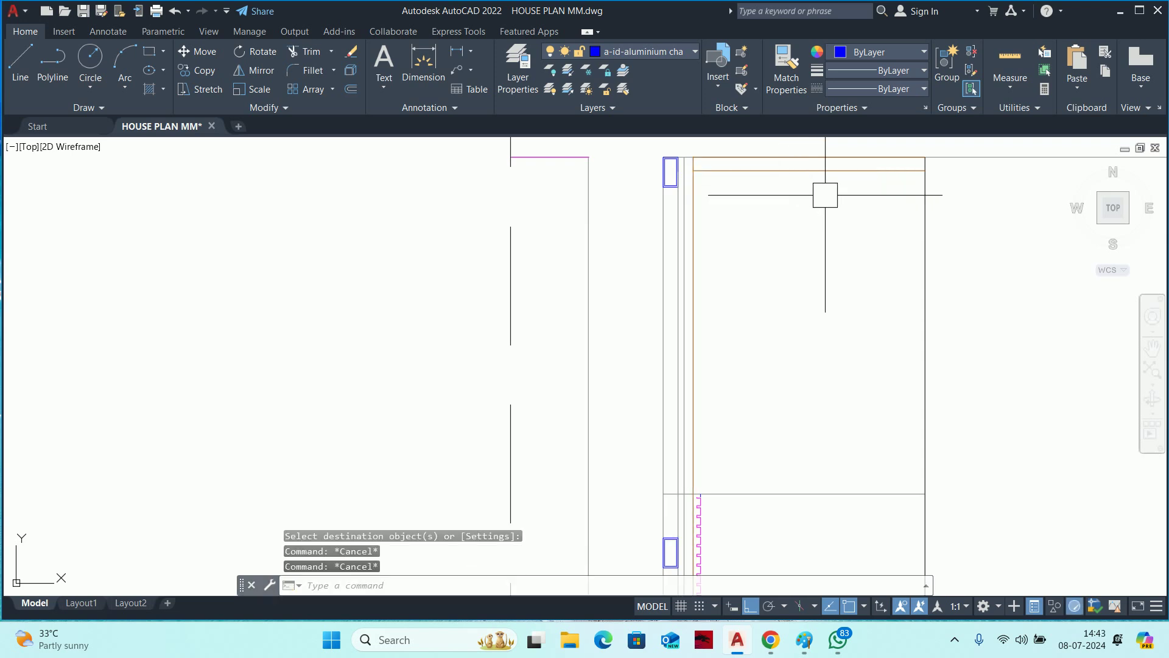
Copy the two top lines down to the aluminium strip's top.
{"action": "type", "text": "co"}
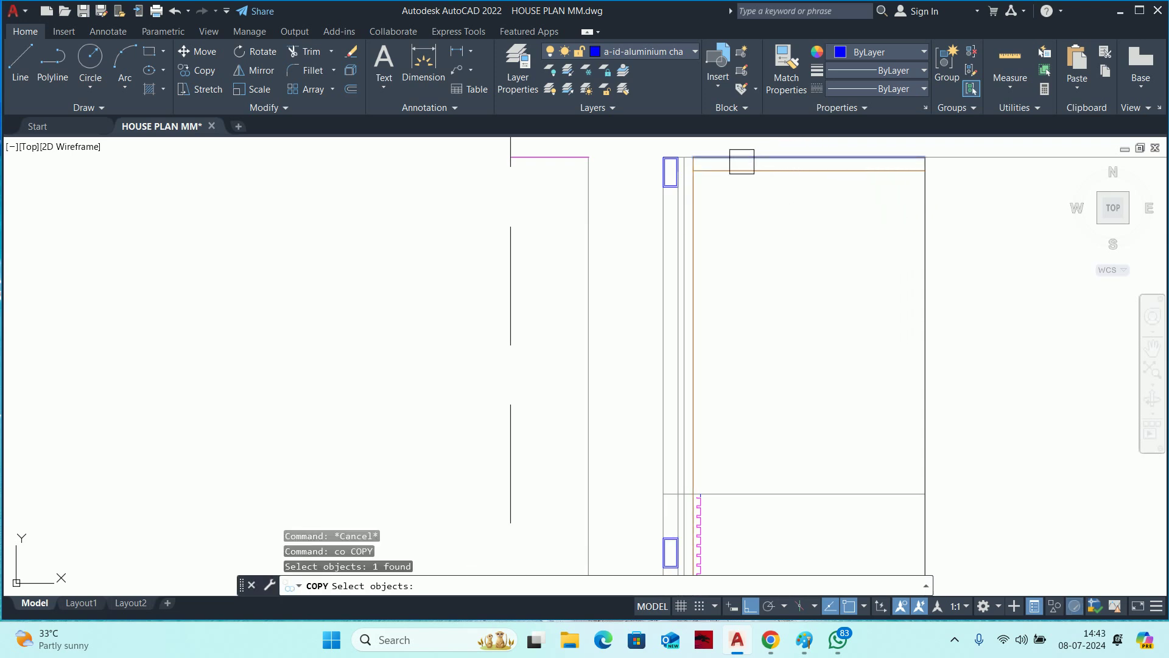
{"action": "left_click", "coordinate": [731, 170]}
{"action": "key", "text": "Return"}
{"action": "scroll", "coordinate": [693, 169], "scroll_direction": "up", "scroll_amount": 6}
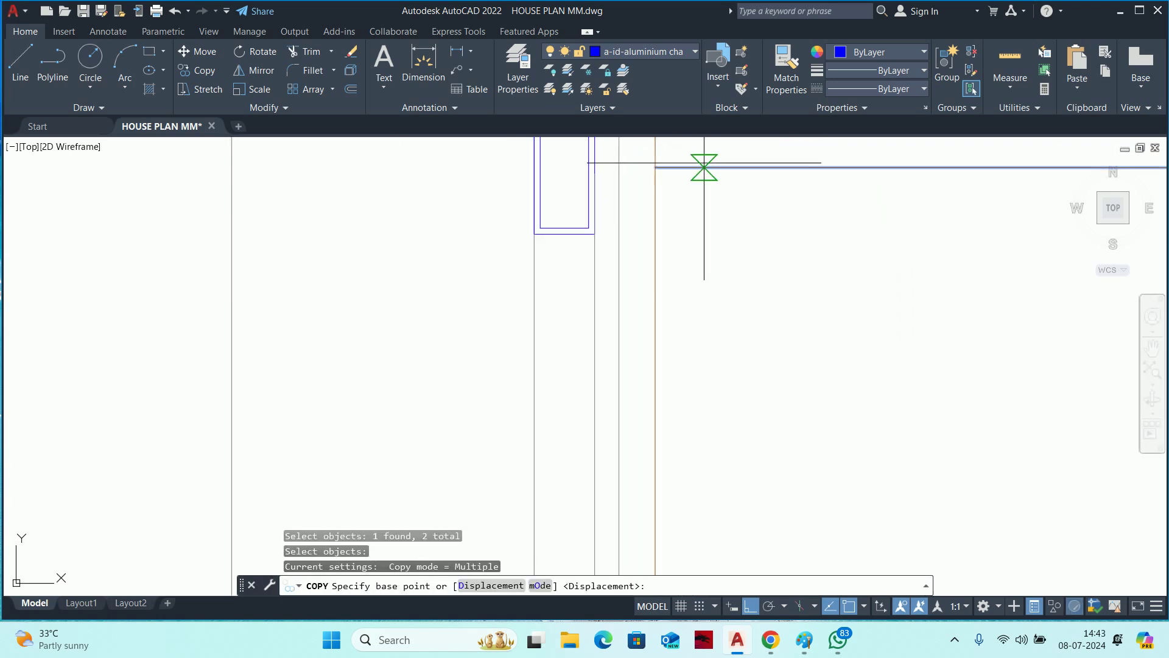
{"action": "left_click", "coordinate": [655, 167]}
{"action": "scroll", "coordinate": [652, 165], "scroll_direction": "down", "scroll_amount": 6}
{"action": "middle_click_drag", "start_coordinate": [606, 140], "coordinate": [604, 420]}
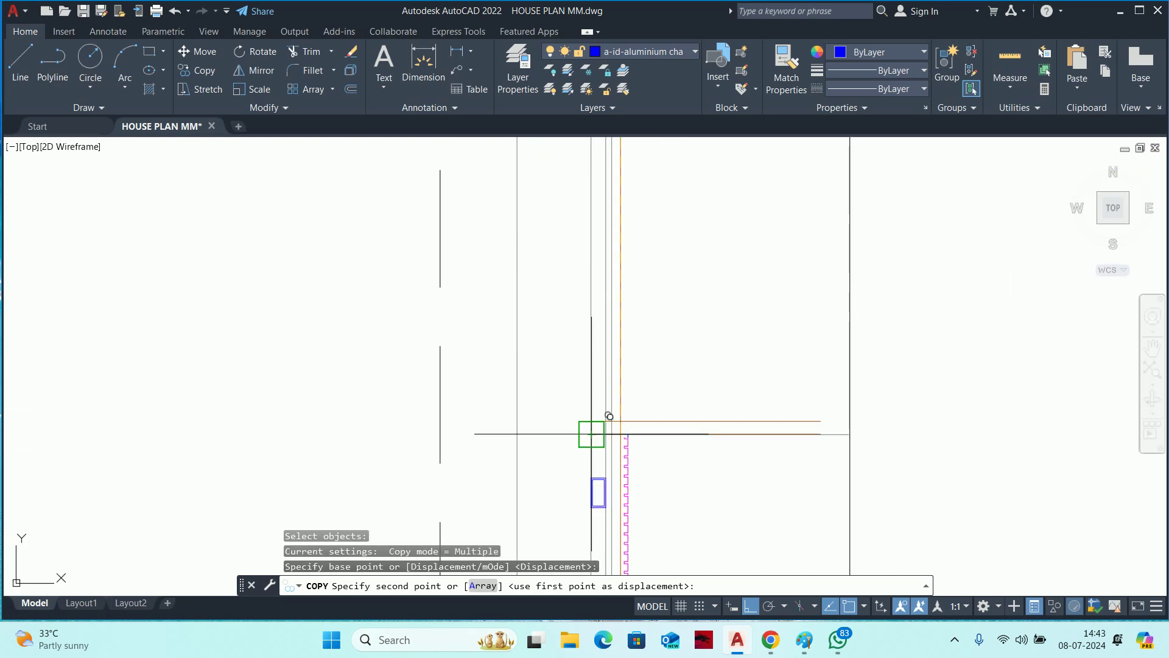
{"action": "scroll", "coordinate": [608, 445], "scroll_direction": "up", "scroll_amount": 4}
{"action": "left_click", "coordinate": [638, 429]}
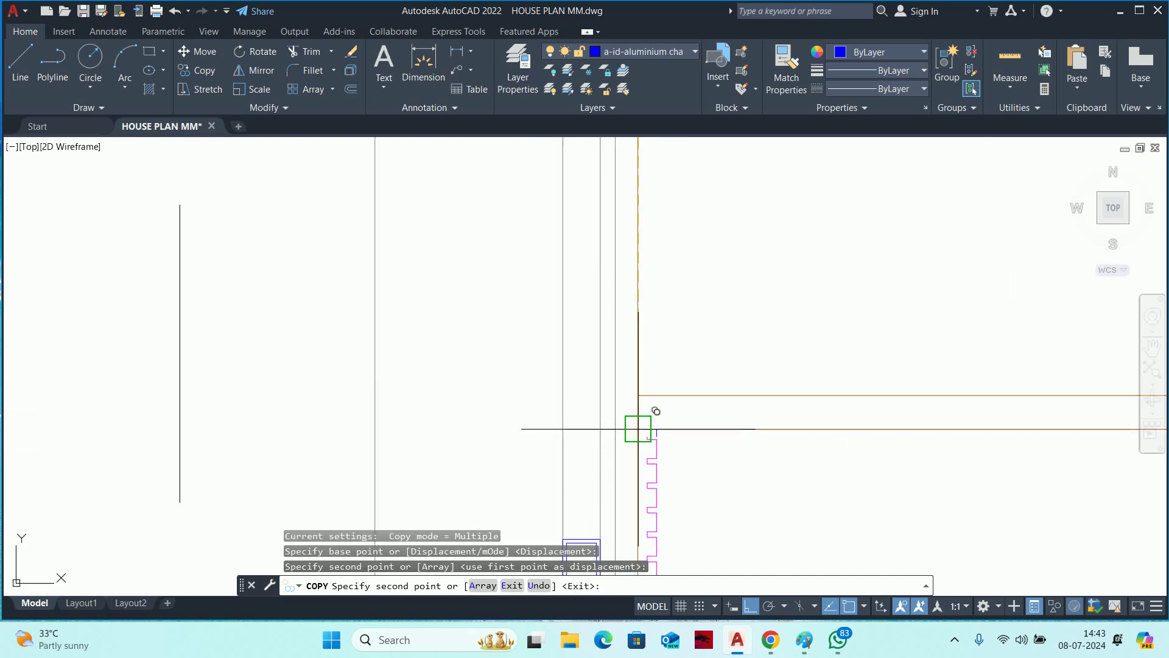
{"action": "key", "text": "Escape"}
{"action": "key", "text": "Escape"}
{"action": "key", "text": "Escape"}
{"action": "scroll", "coordinate": [650, 433], "scroll_direction": "up", "scroll_amount": 3}
{"action": "scroll", "coordinate": [650, 427], "scroll_direction": "up", "scroll_amount": 2}
{"action": "key", "text": "Return"}
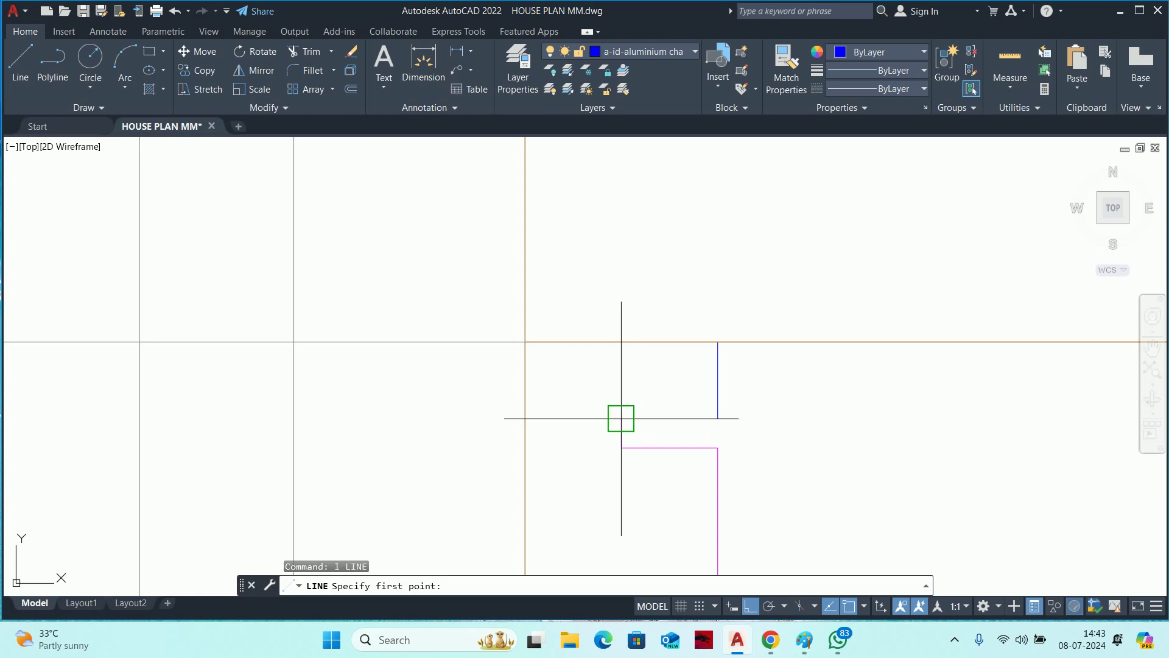
{"action": "left_click", "coordinate": [621, 419]}
{"action": "left_click", "coordinate": [717, 419]}
{"action": "key", "text": "Escape"}
{"action": "key", "text": "Escape"}
{"action": "type", "text": "m"}
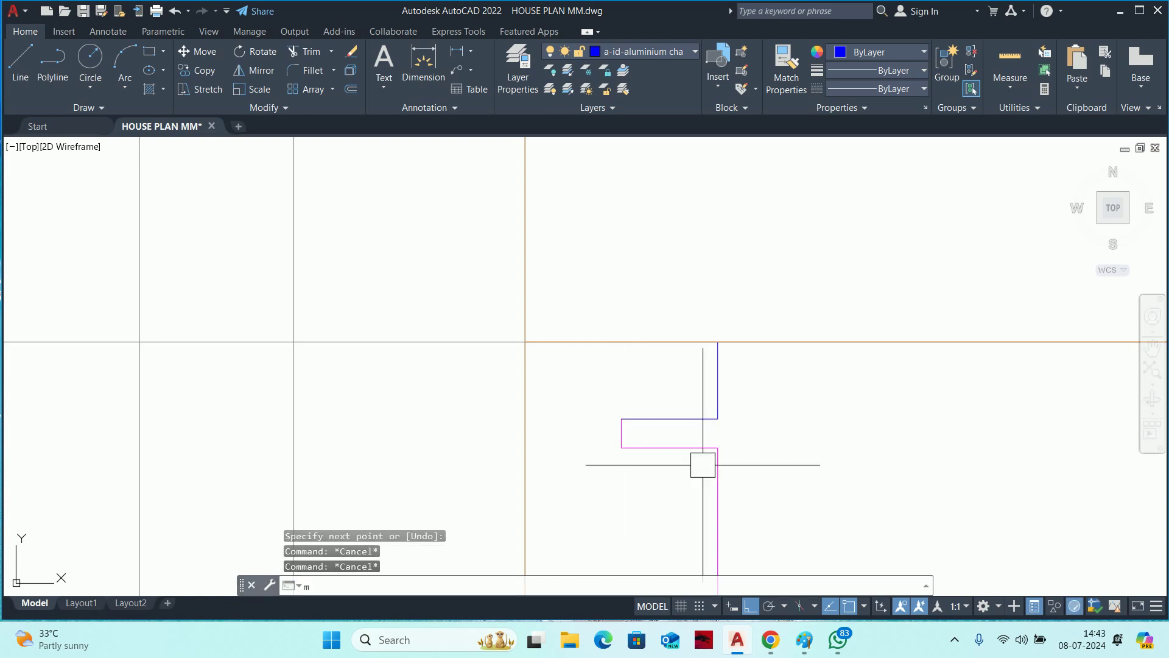
{"action": "key", "text": "Return"}
{"action": "left_click", "coordinate": [714, 485]}
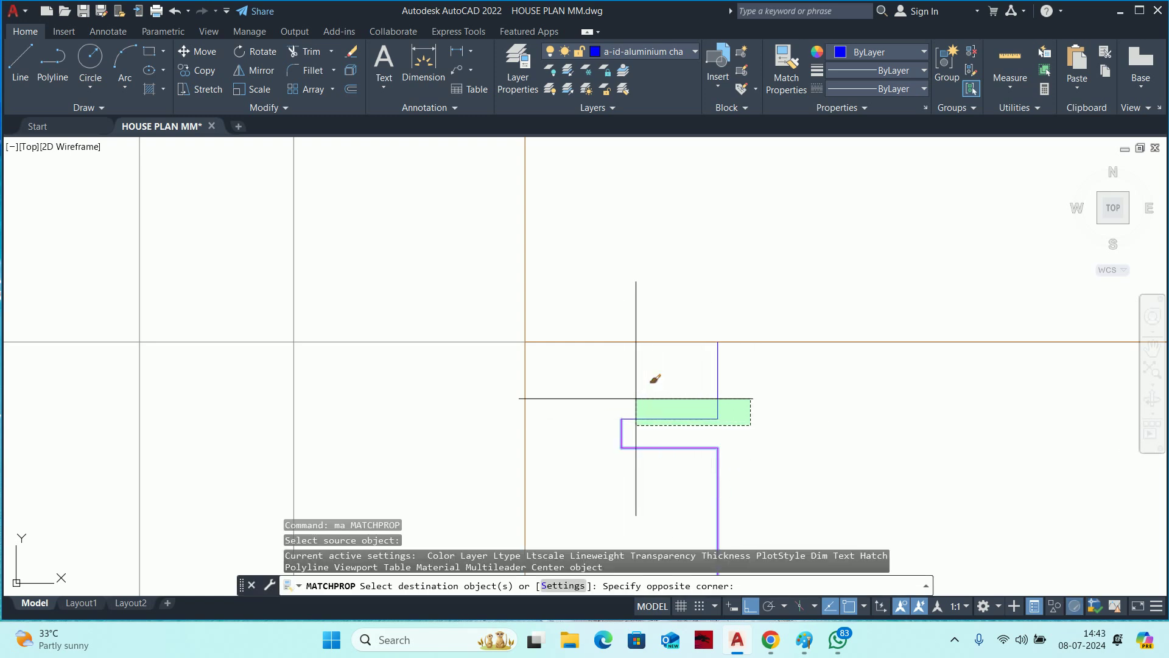
{"action": "left_click", "coordinate": [636, 398]}
{"action": "key", "text": "Return"}
{"action": "scroll", "coordinate": [702, 409], "scroll_direction": "down", "scroll_amount": 2}
{"action": "key", "text": "Return"}
{"action": "left_click", "coordinate": [629, 453]}
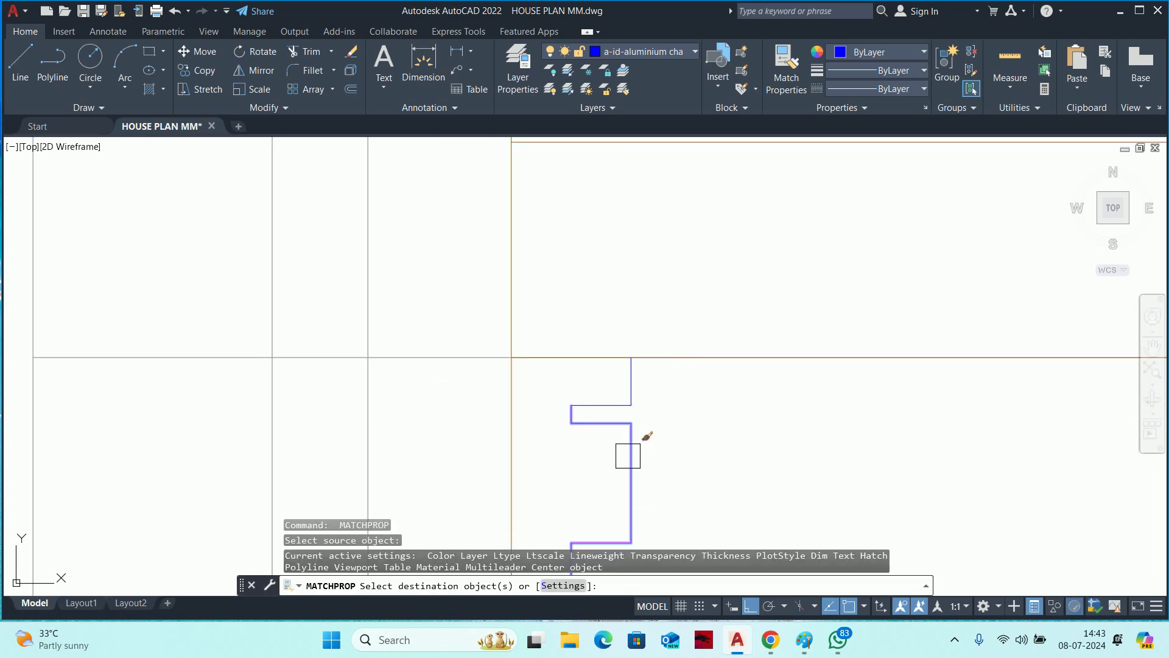
{"action": "left_click", "coordinate": [570, 386]}
{"action": "key", "text": "Escape"}
{"action": "left_click", "coordinate": [600, 401]}
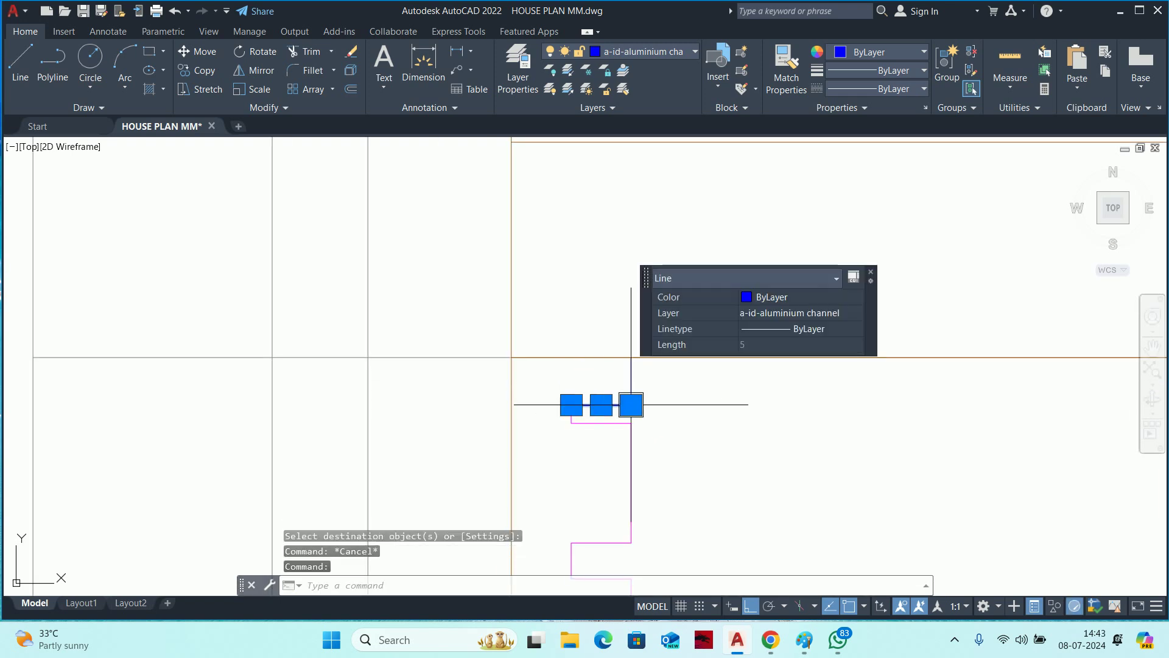
{"action": "left_click", "coordinate": [637, 373]}
{"action": "left_click", "coordinate": [805, 300]}
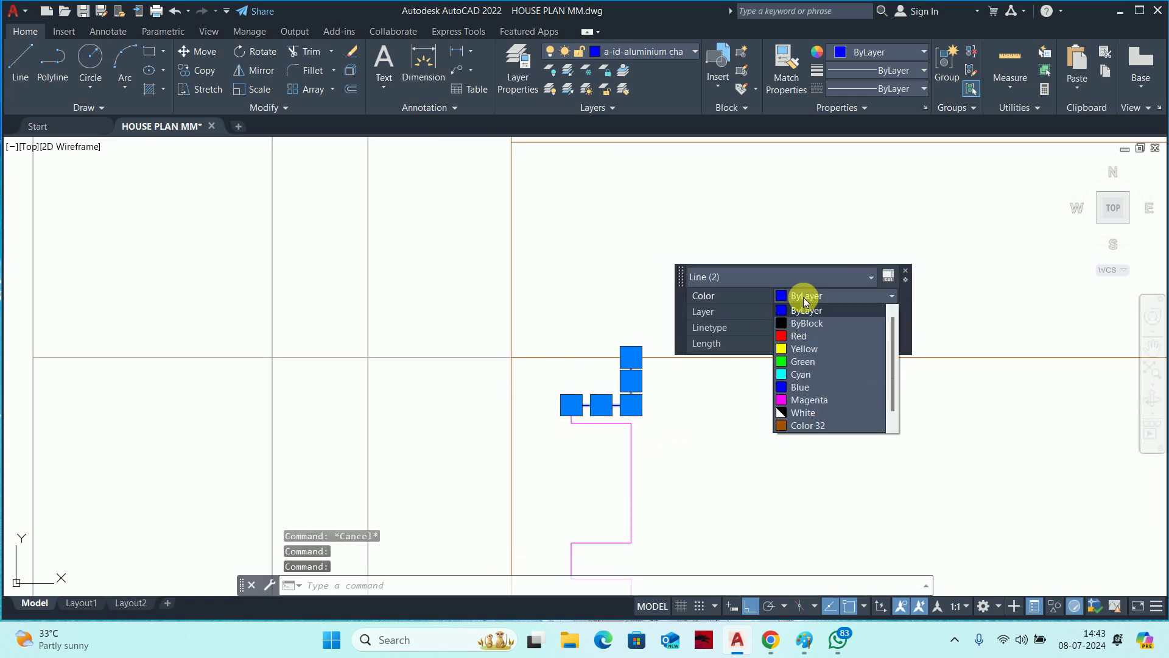
{"action": "left_click", "coordinate": [808, 400]}
{"action": "key", "text": "Escape"}
{"action": "scroll", "coordinate": [775, 383], "scroll_direction": "up", "scroll_amount": 3}
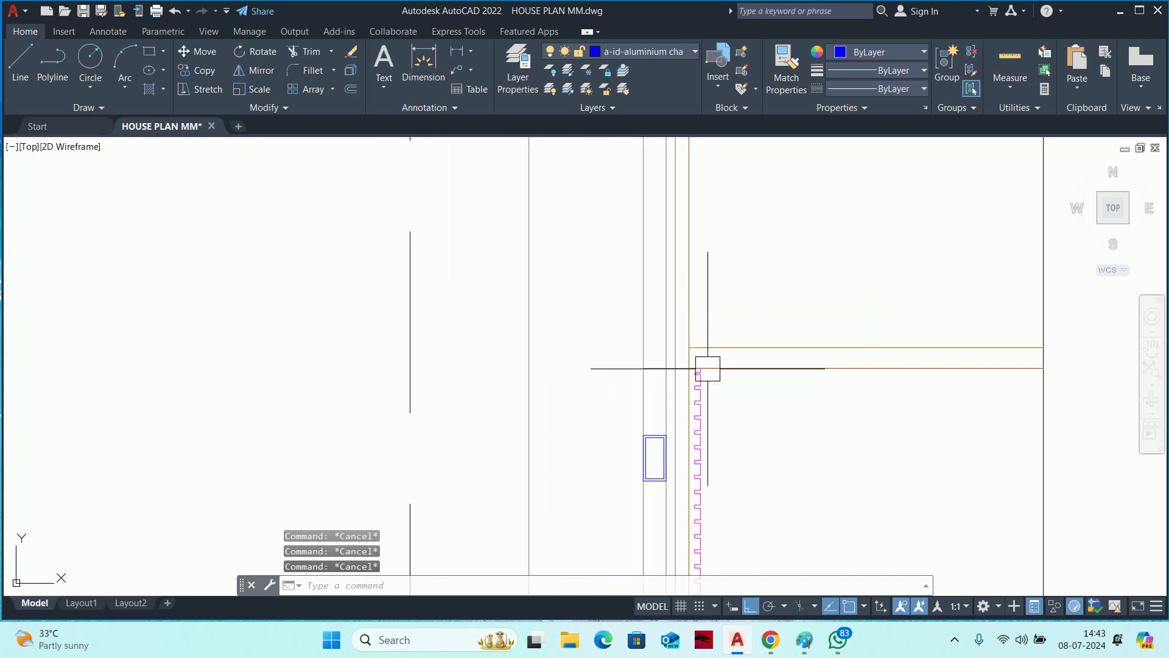
{"action": "scroll", "coordinate": [705, 368], "scroll_direction": "up", "scroll_amount": 2}
{"action": "scroll", "coordinate": [731, 352], "scroll_direction": "down", "scroll_amount": 2}
{"action": "scroll", "coordinate": [674, 271], "scroll_direction": "down", "scroll_amount": 2}
{"action": "scroll", "coordinate": [676, 229], "scroll_direction": "down", "scroll_amount": 2}
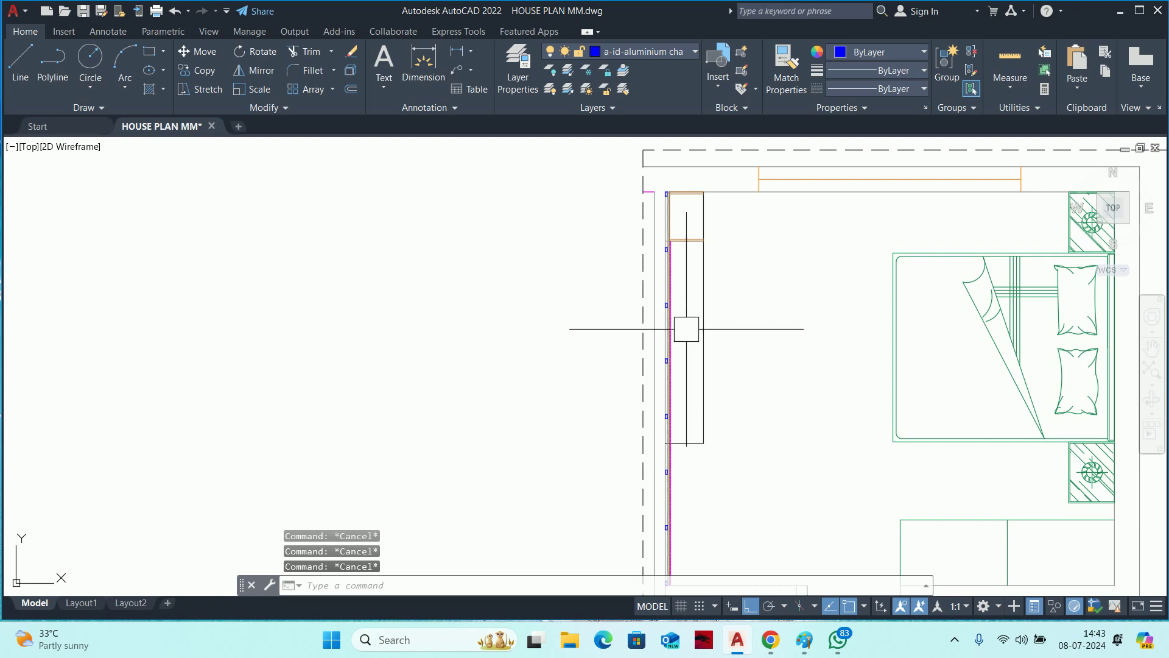
{"action": "scroll", "coordinate": [686, 329], "scroll_direction": "up", "scroll_amount": 4}
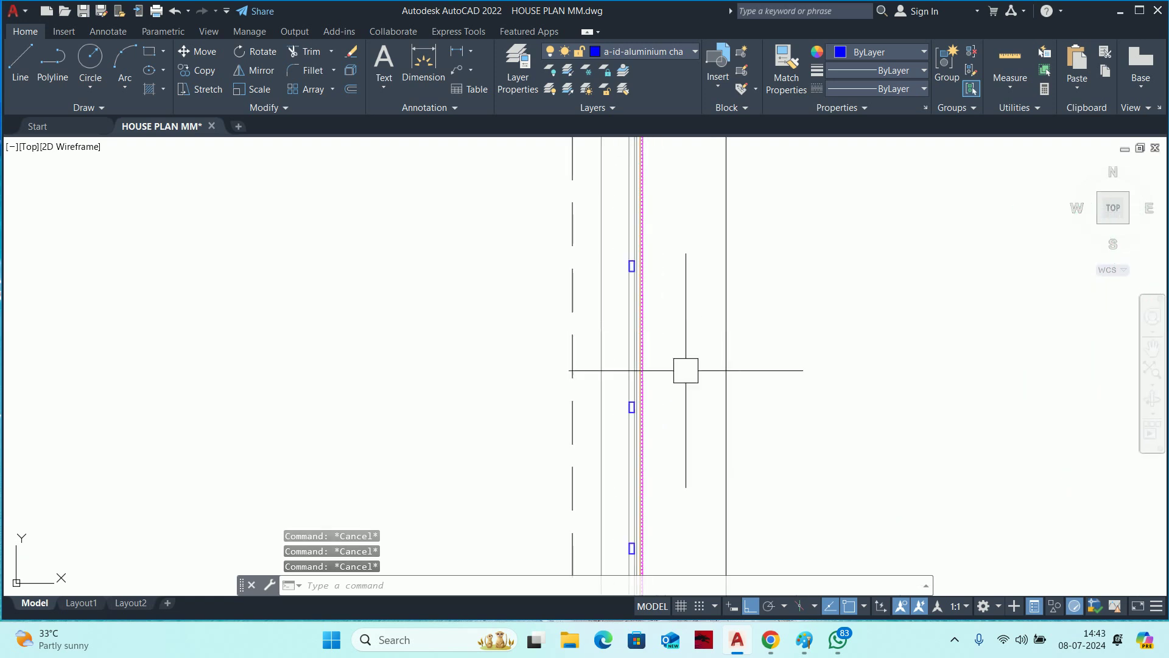
{"action": "left_click", "coordinate": [770, 636]}
{"action": "left_click", "coordinate": [576, 637]}
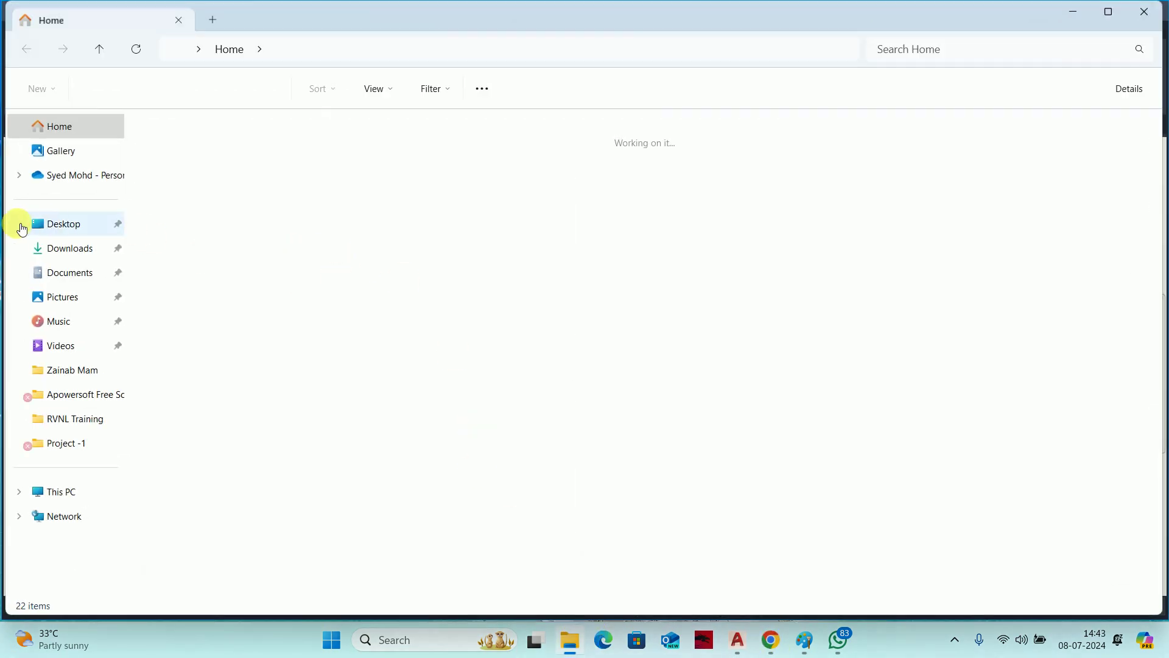
{"action": "left_click", "coordinate": [72, 253]}
{"action": "left_click", "coordinate": [221, 210]}
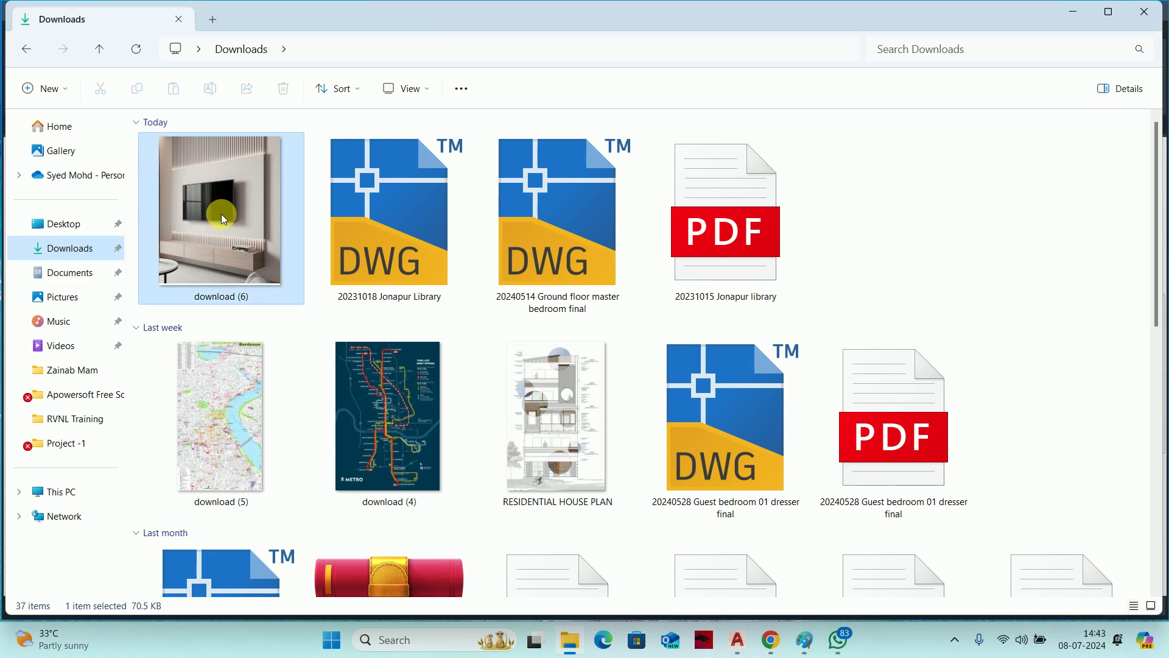
{"action": "double_click", "coordinate": [282, 198]}
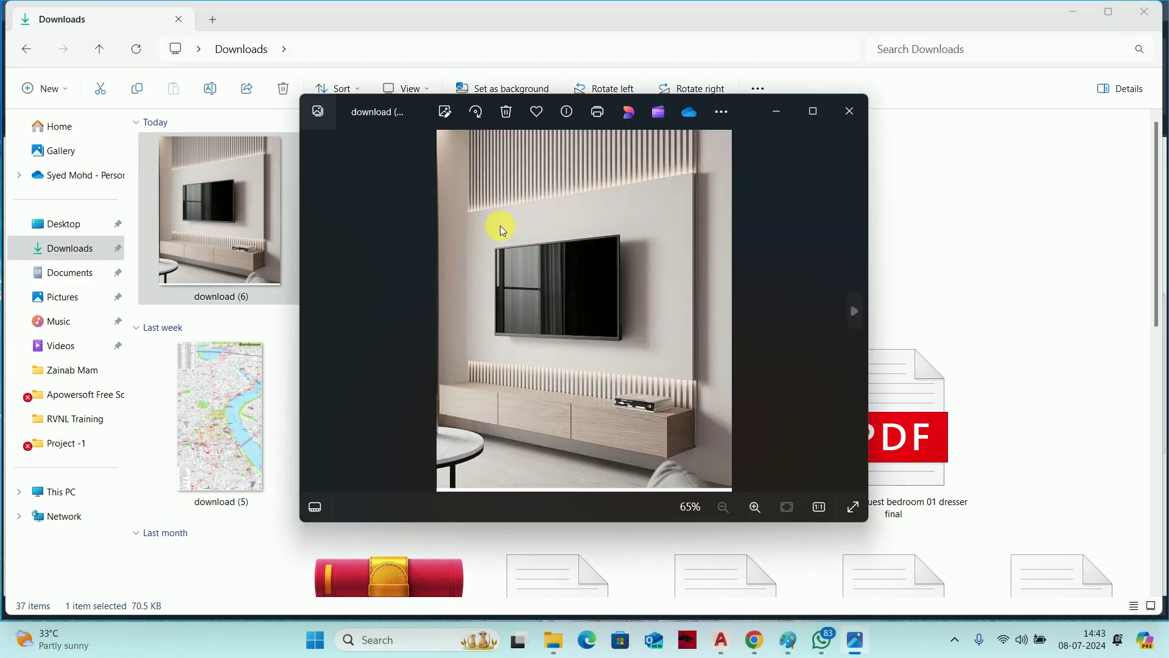
{"action": "left_click", "coordinate": [786, 108]}
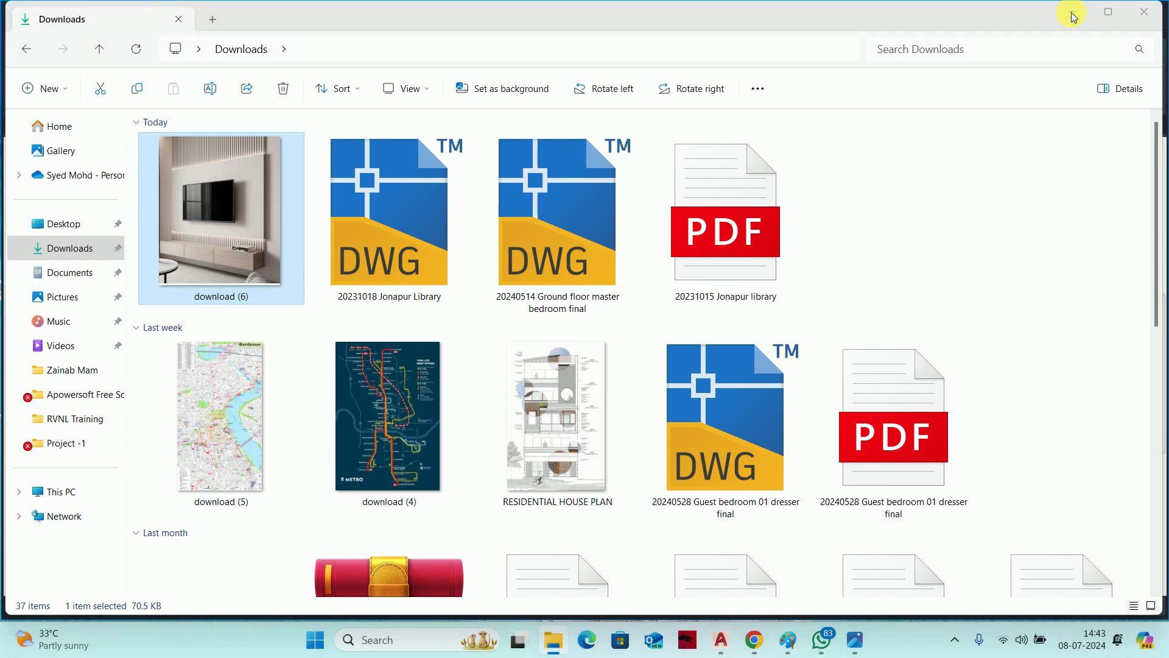
{"action": "left_click", "coordinate": [1073, 11]}
{"action": "middle_click_drag", "start_coordinate": [718, 318], "coordinate": [668, 314]}
Offset the wall line beside the magenta channel profile by 1 unit.
{"action": "key", "text": "Escape"}
{"action": "key", "text": "Escape"}
{"action": "key", "text": "Escape"}
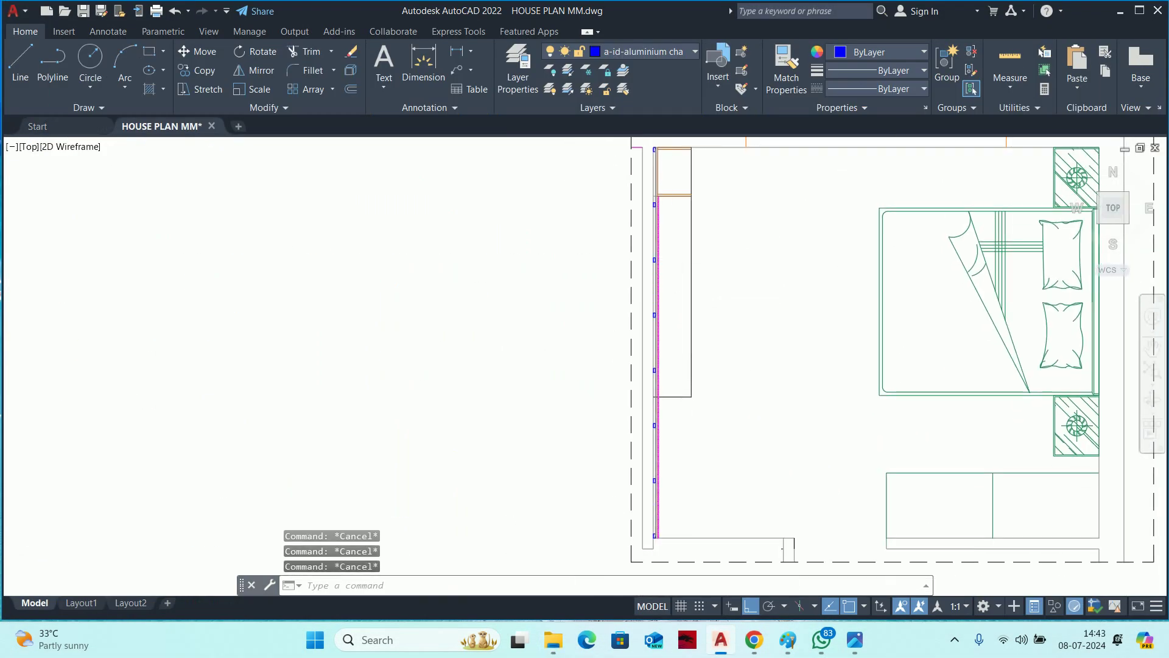
{"action": "scroll", "coordinate": [666, 261], "scroll_direction": "up", "scroll_amount": 5}
{"action": "scroll", "coordinate": [642, 331], "scroll_direction": "down", "scroll_amount": 2}
{"action": "scroll", "coordinate": [642, 323], "scroll_direction": "up", "scroll_amount": 2}
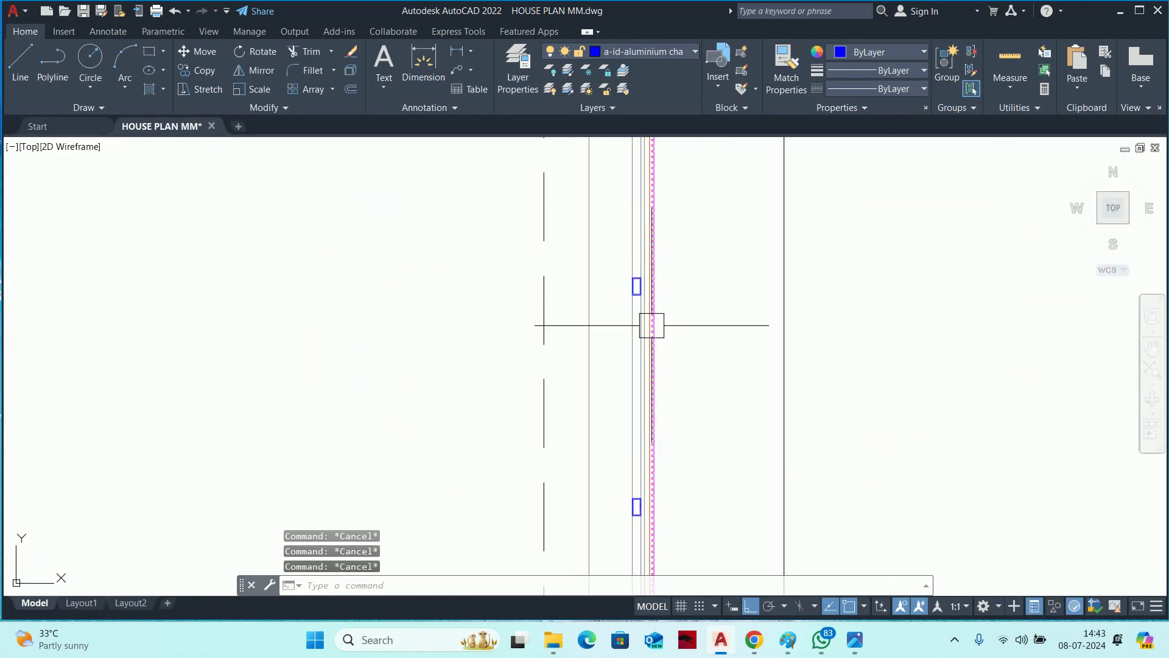
{"action": "scroll", "coordinate": [658, 294], "scroll_direction": "up", "scroll_amount": 5}
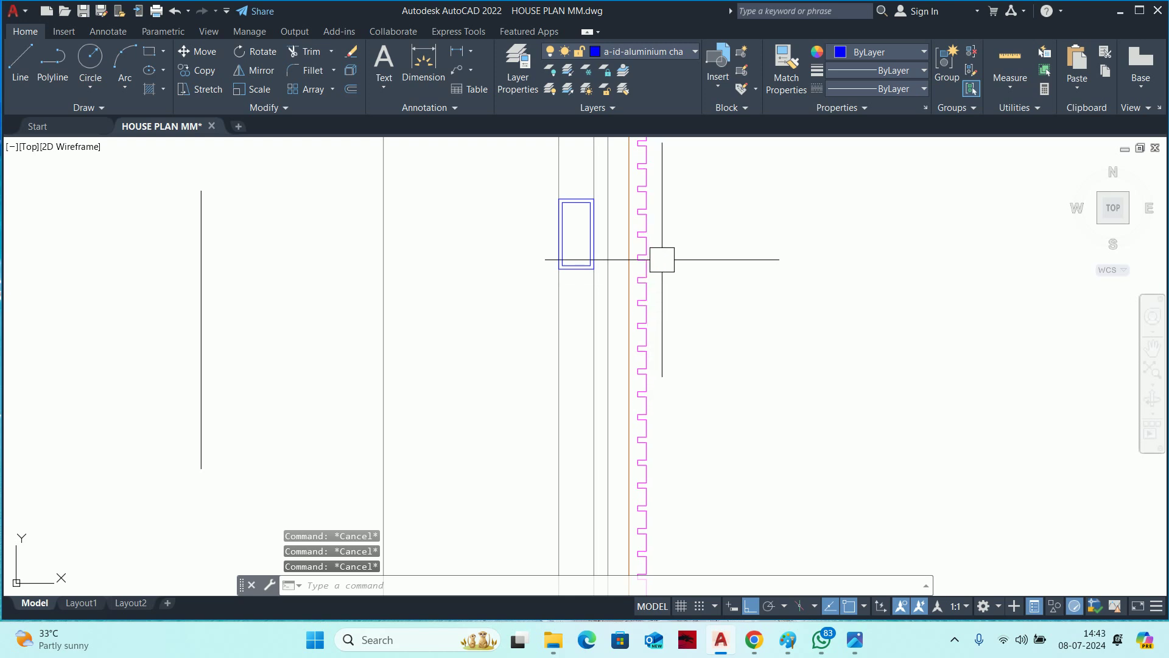
{"action": "type", "text": "o"}
{"action": "key", "text": "Return"}
{"action": "scroll", "coordinate": [640, 254], "scroll_direction": "up", "scroll_amount": 4}
{"action": "scroll", "coordinate": [615, 304], "scroll_direction": "up", "scroll_amount": 1}
{"action": "type", "text": "1"}
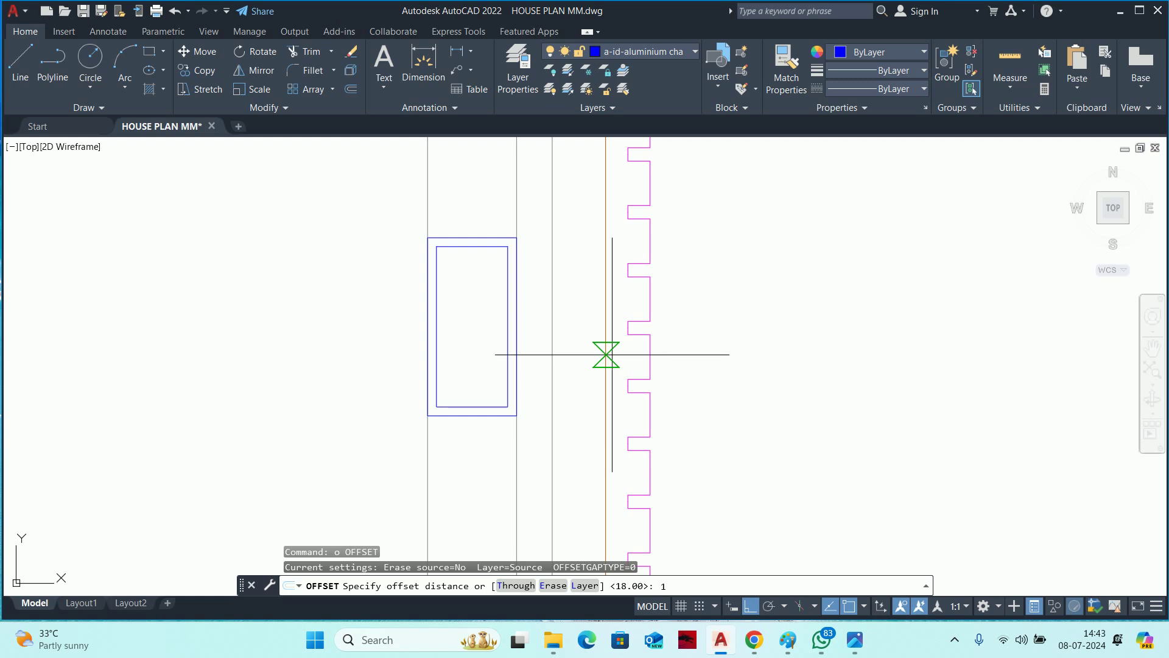
{"action": "key", "text": "Return"}
{"action": "scroll", "coordinate": [607, 316], "scroll_direction": "up", "scroll_amount": 4}
{"action": "left_click", "coordinate": [634, 318]}
{"action": "left_click", "coordinate": [765, 317]}
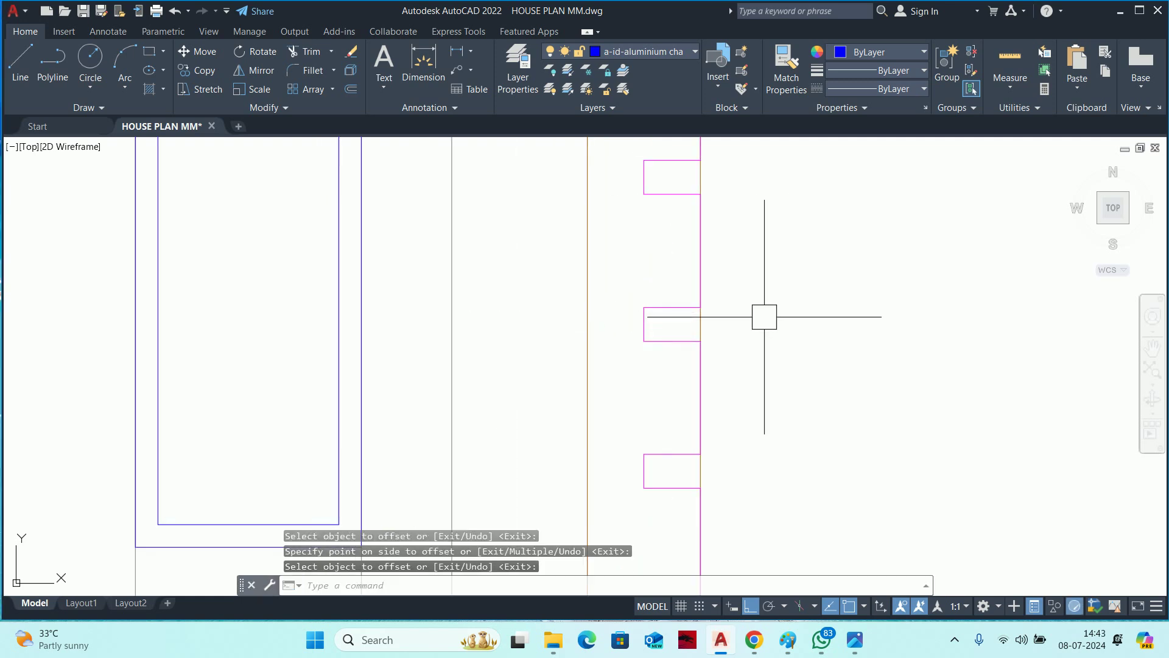
{"action": "key", "text": "Escape"}
{"action": "key", "text": "Escape"}
{"action": "scroll", "coordinate": [729, 318], "scroll_direction": "up", "scroll_amount": 2}
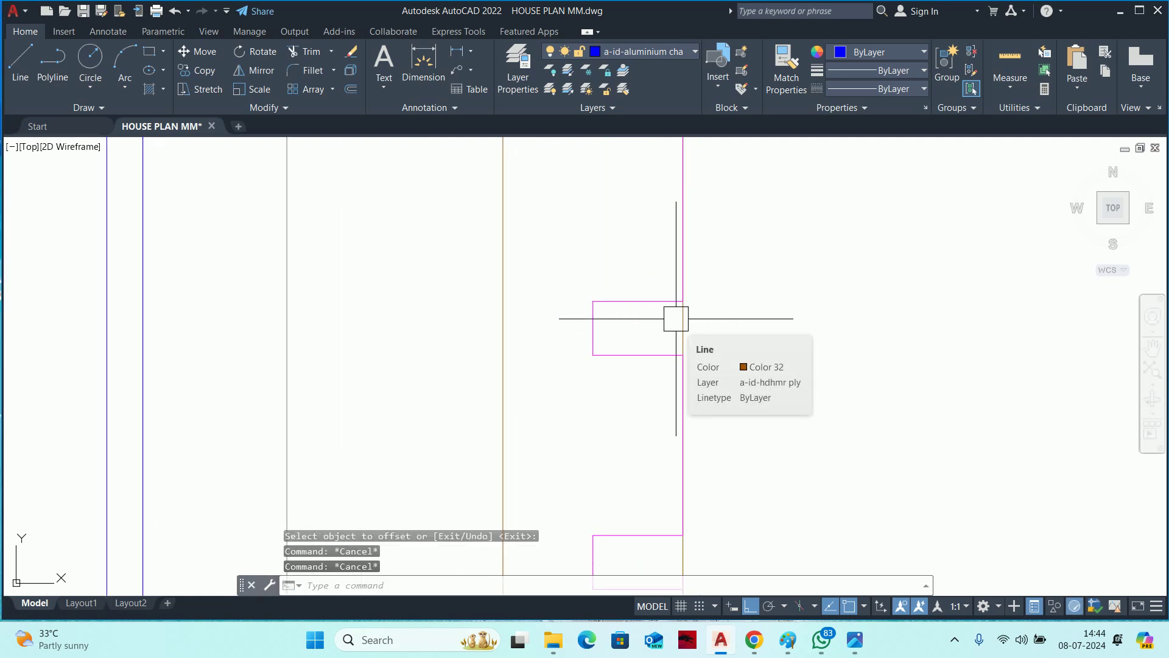
{"action": "mouse_move", "coordinate": [754, 639]}
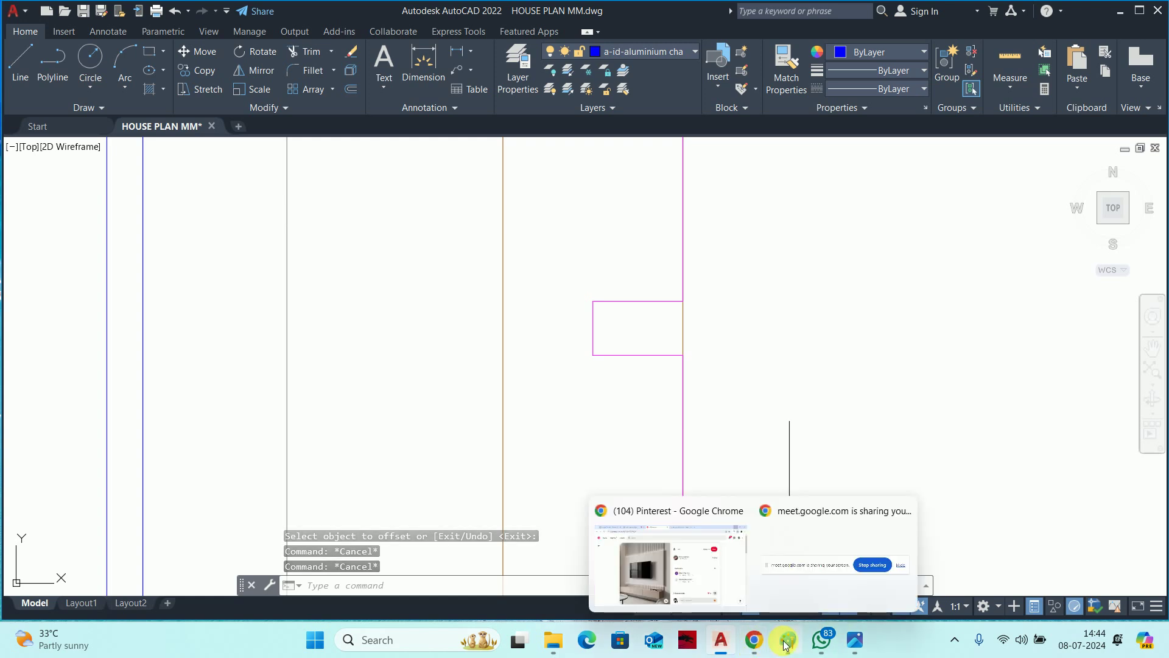
{"action": "key", "text": "alt+Tab"}
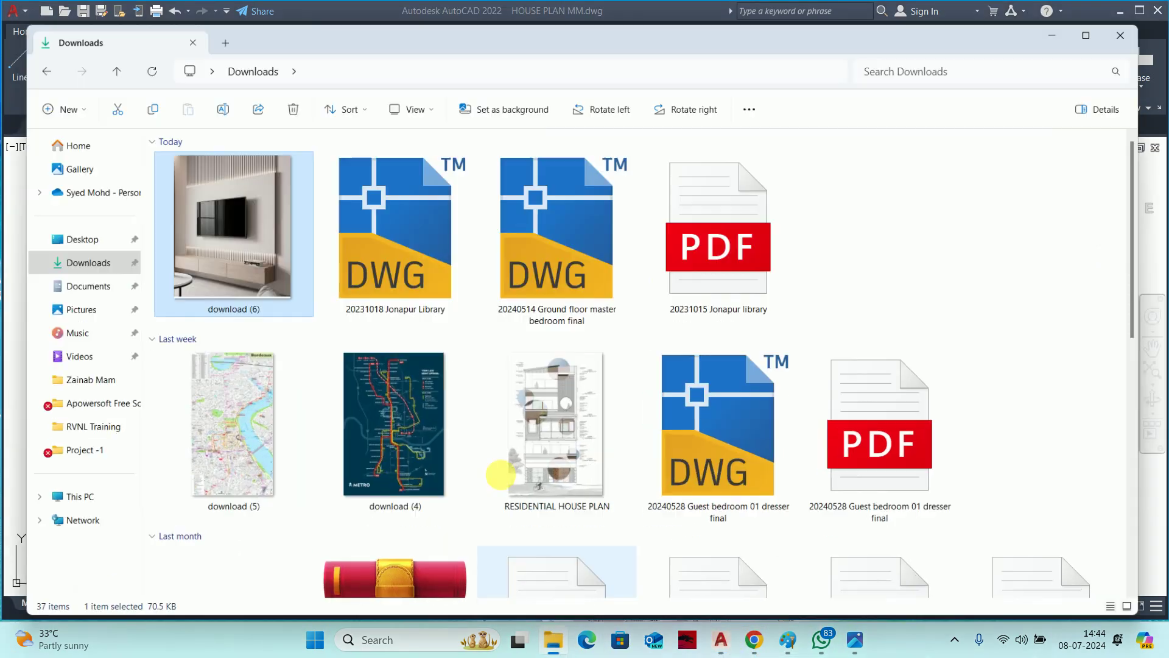
{"action": "double_click", "coordinate": [247, 182]}
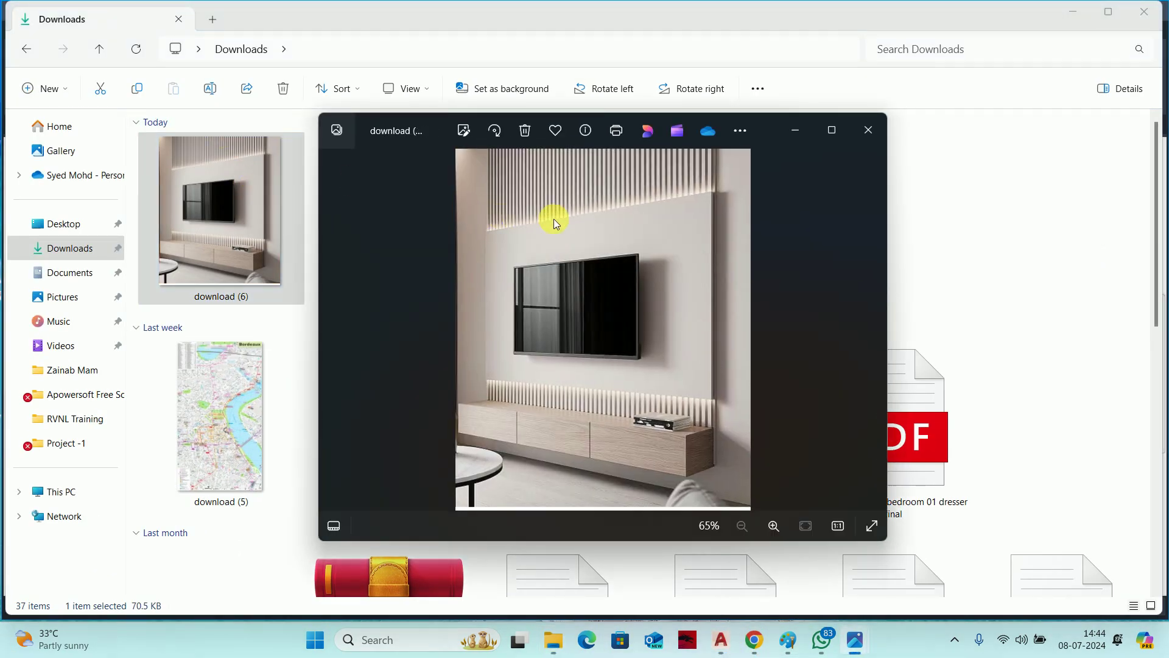
{"action": "scroll", "coordinate": [761, 210], "scroll_direction": "up", "scroll_amount": 3}
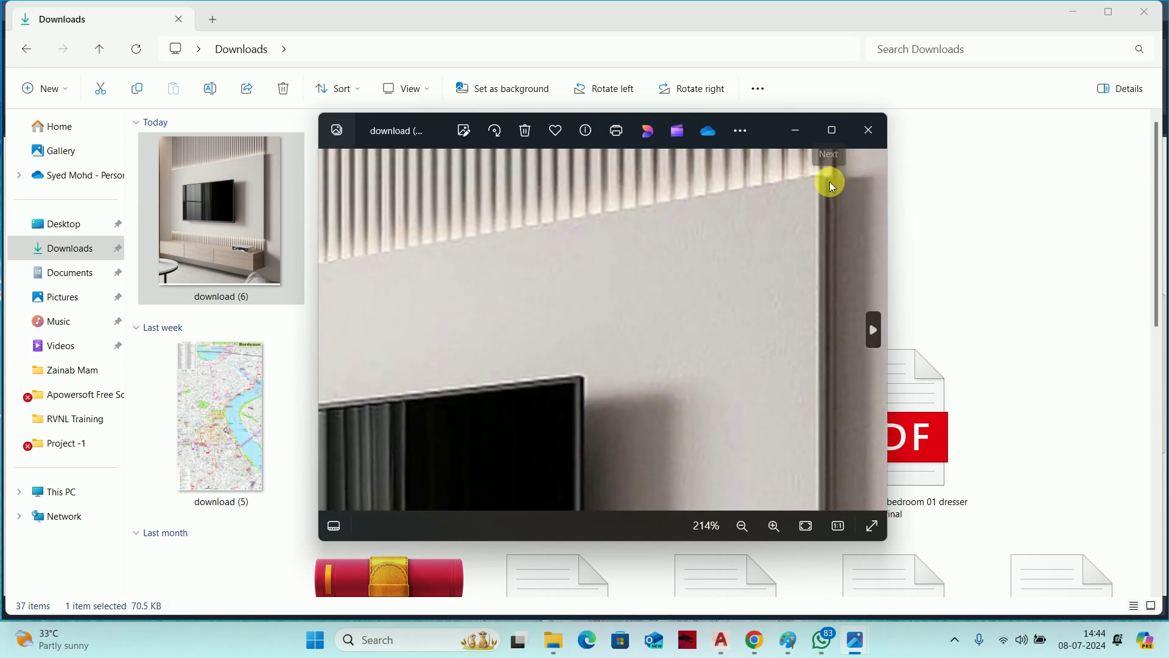
{"action": "scroll", "coordinate": [595, 295], "scroll_direction": "up", "scroll_amount": 2}
{"action": "left_click_drag", "start_coordinate": [595, 295], "coordinate": [579, 358]}
{"action": "scroll", "coordinate": [750, 387], "scroll_direction": "up", "scroll_amount": 4}
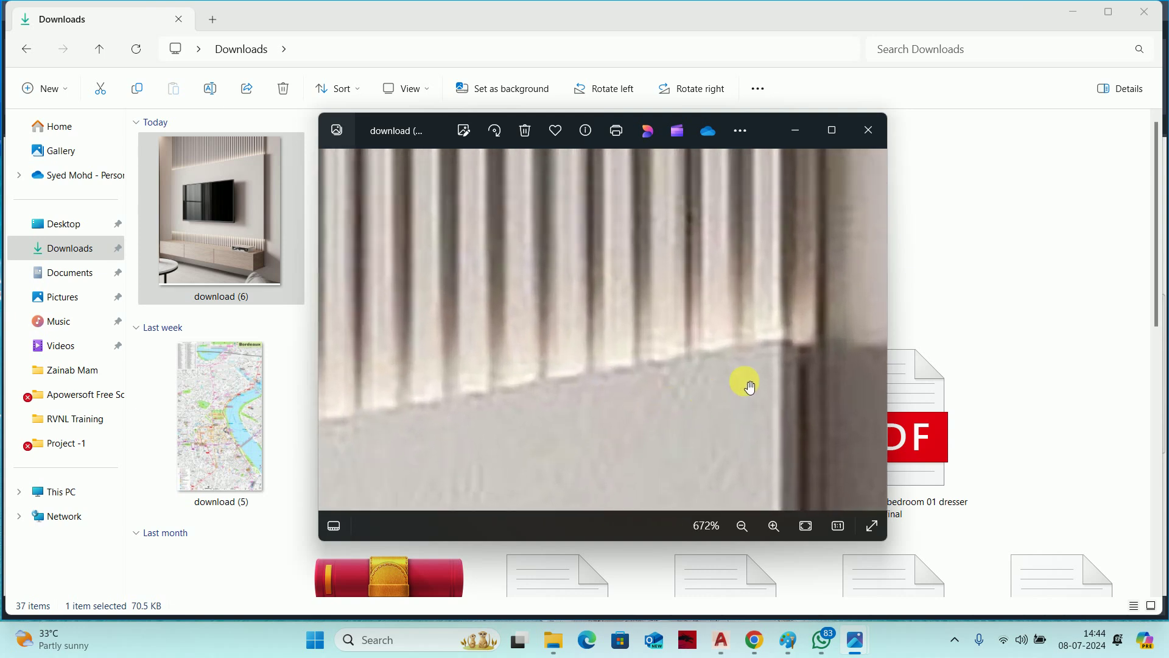
{"action": "scroll", "coordinate": [750, 387], "scroll_direction": "up", "scroll_amount": 1}
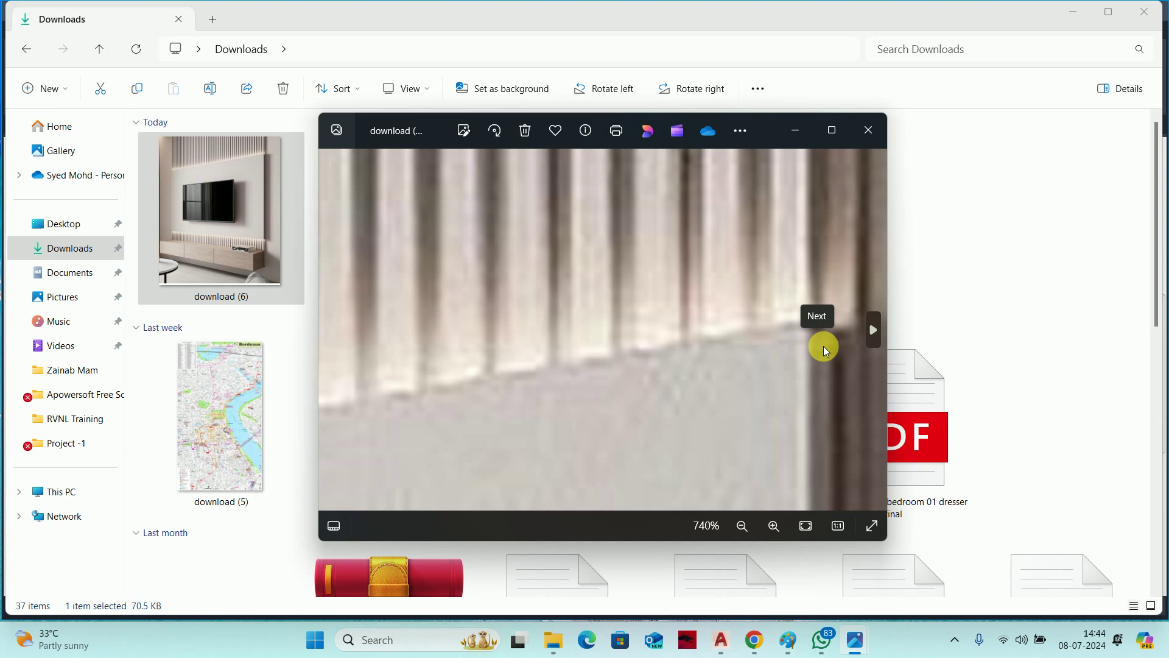
{"action": "left_click", "coordinate": [808, 135]}
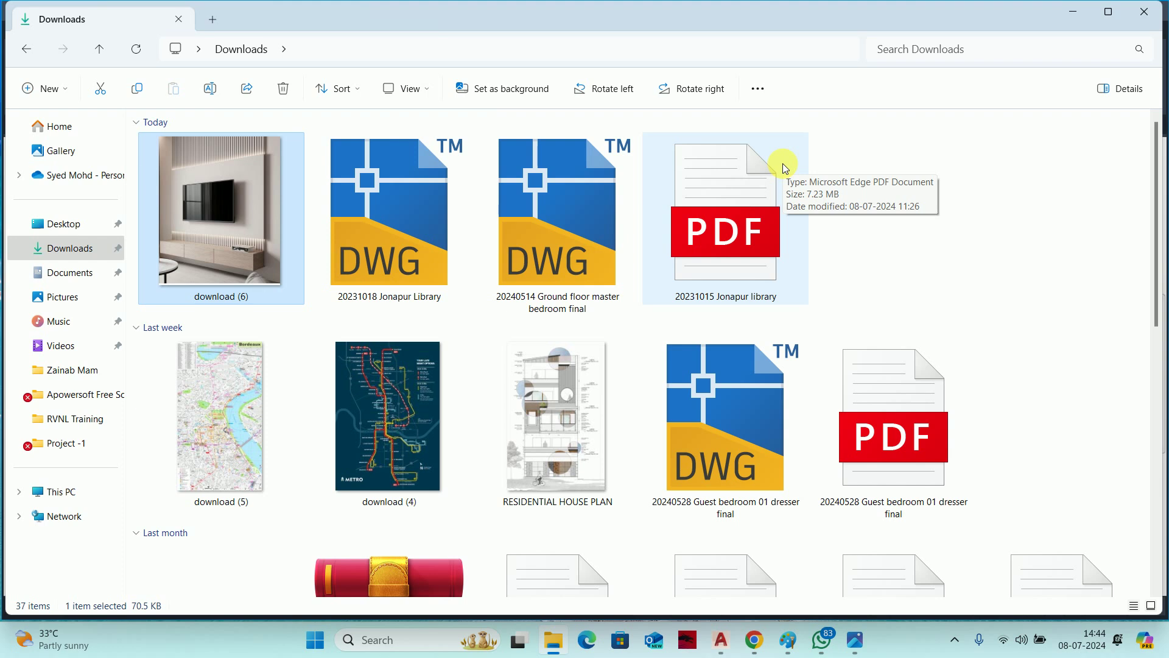
Return to the house plan, pan along the bedroom wall, and cancel a stray OFFSET.
{"action": "left_click", "coordinate": [1072, 13]}
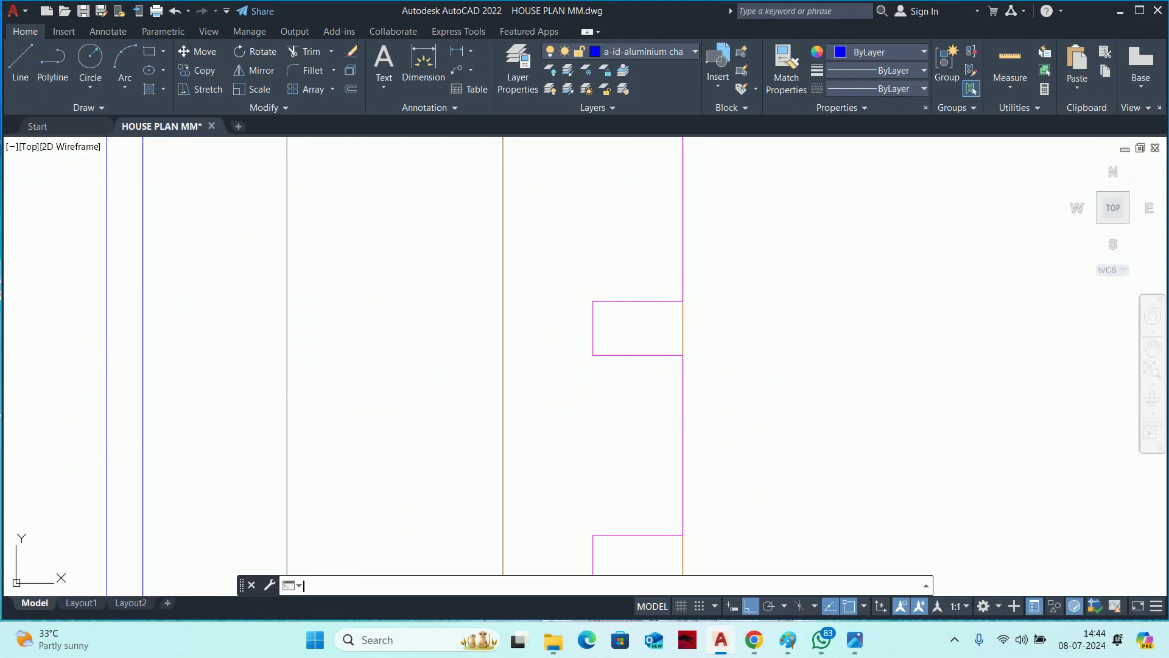
{"action": "scroll", "coordinate": [690, 284], "scroll_direction": "down", "scroll_amount": 3}
{"action": "scroll", "coordinate": [645, 289], "scroll_direction": "down", "scroll_amount": 2}
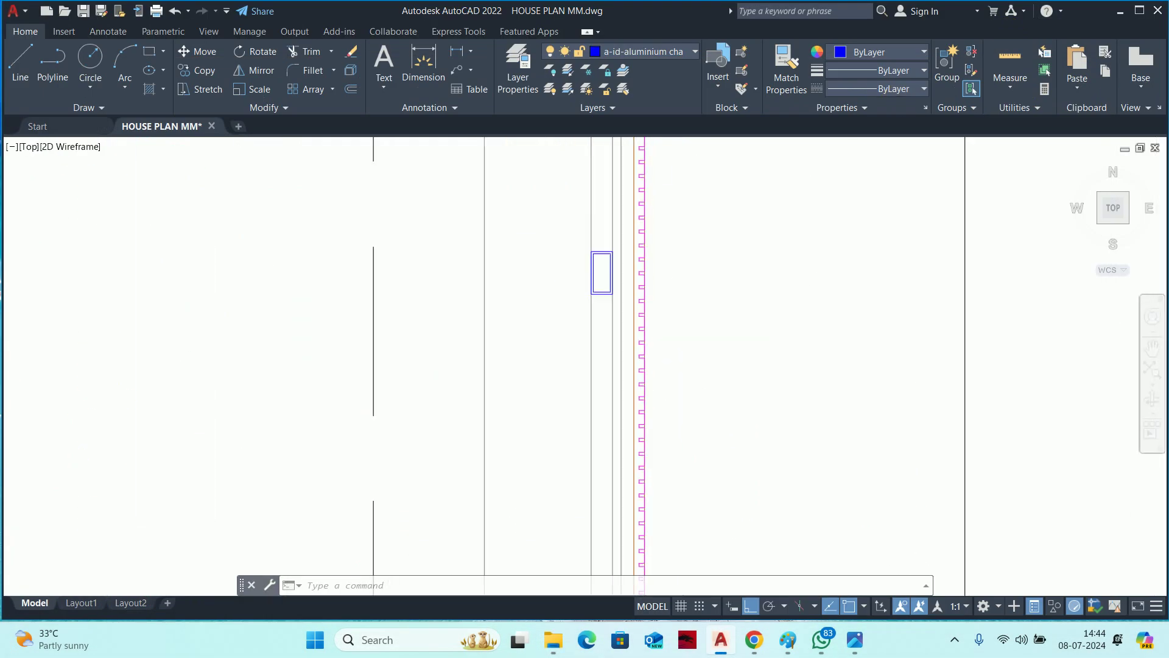
{"action": "scroll", "coordinate": [639, 360], "scroll_direction": "up", "scroll_amount": 4}
{"action": "scroll", "coordinate": [637, 396], "scroll_direction": "up", "scroll_amount": 4}
{"action": "middle_click_drag", "start_coordinate": [657, 410], "coordinate": [517, 408]}
{"action": "key", "text": "Escape"}
{"action": "key", "text": "Escape"}
{"action": "key", "text": "Escape"}
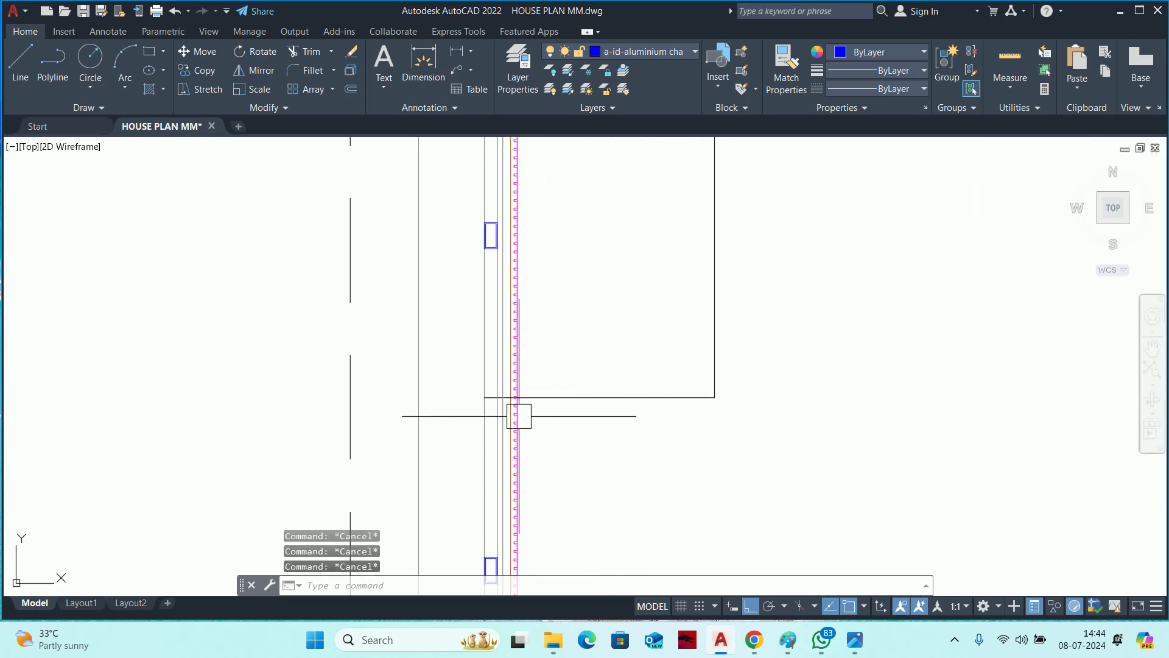
{"action": "type", "text": "o"}
{"action": "key", "text": "Return"}
{"action": "scroll", "coordinate": [524, 399], "scroll_direction": "up", "scroll_amount": 4}
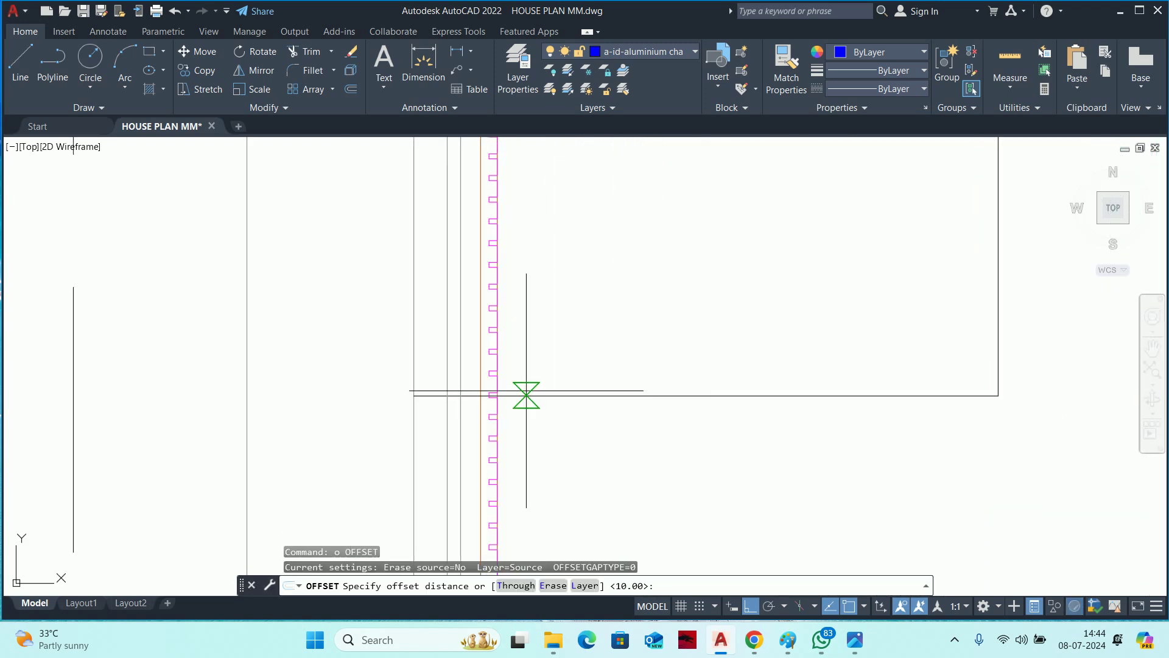
{"action": "key", "text": "Escape"}
Trim the horizontal line back to the magenta channel profile.
{"action": "type", "text": "tr"}
{"action": "key", "text": "Return"}
{"action": "scroll", "coordinate": [411, 399], "scroll_direction": "up", "scroll_amount": 6}
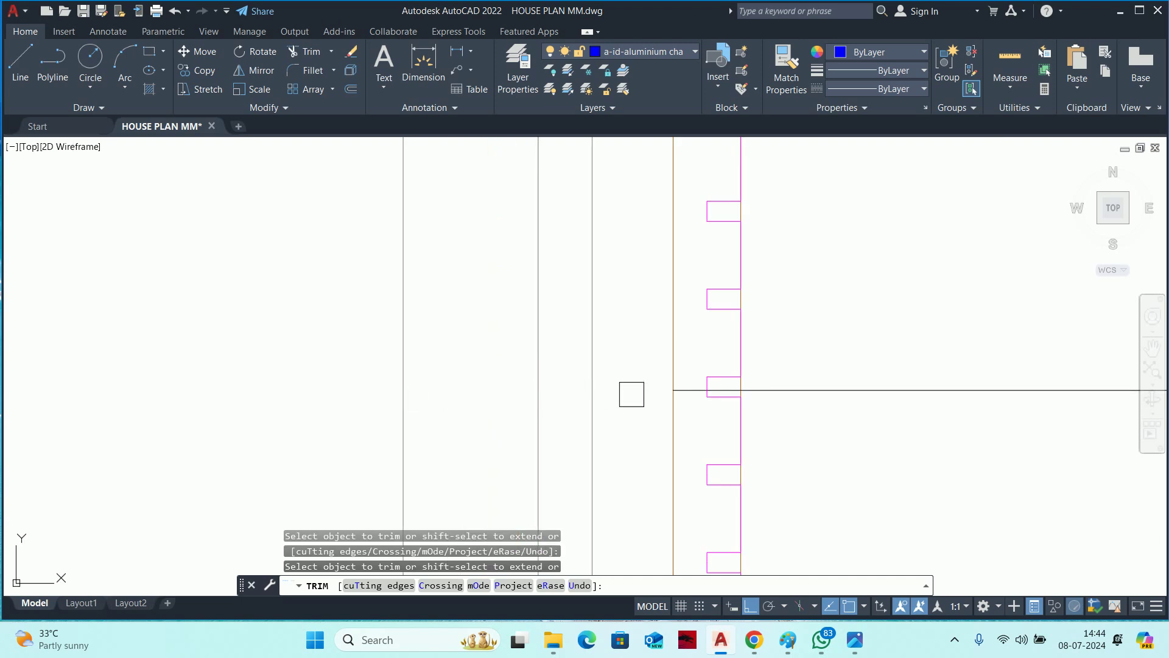
{"action": "left_click", "coordinate": [721, 392]}
{"action": "scroll", "coordinate": [721, 393], "scroll_direction": "up", "scroll_amount": 4}
{"action": "left_click", "coordinate": [677, 383]}
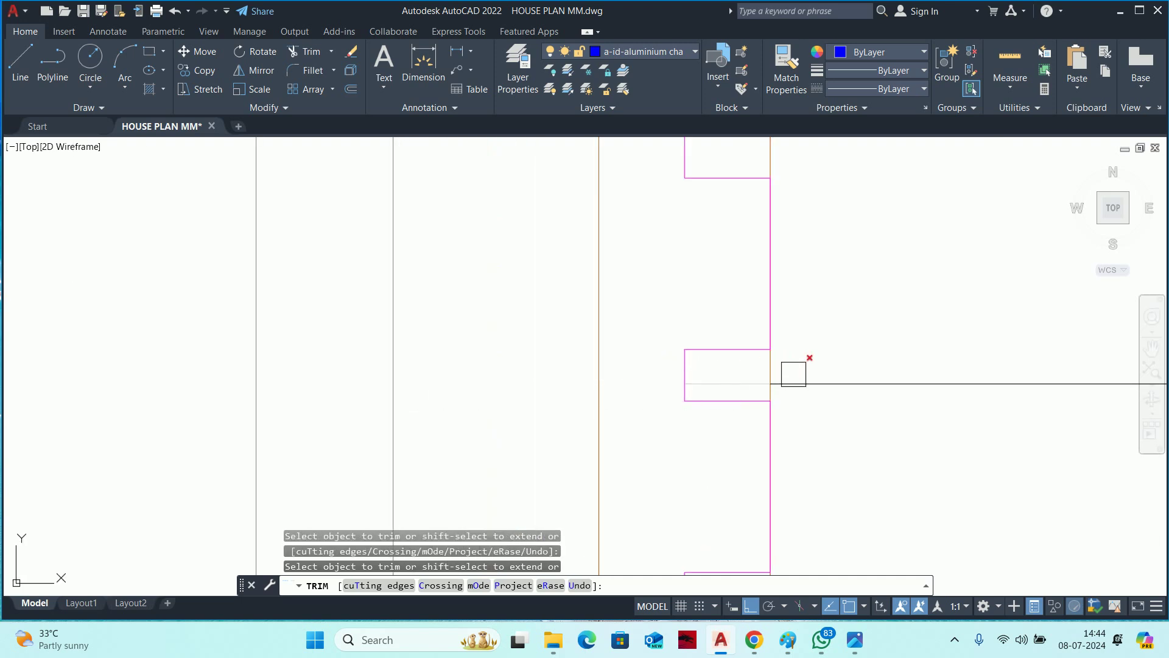
{"action": "key", "text": "Escape"}
{"action": "scroll", "coordinate": [793, 374], "scroll_direction": "down", "scroll_amount": 4}
{"action": "scroll", "coordinate": [705, 376], "scroll_direction": "down", "scroll_amount": 2}
Try offsetting the magenta profile line by 20, then cancel.
{"action": "type", "text": "o"}
{"action": "key", "text": "Return"}
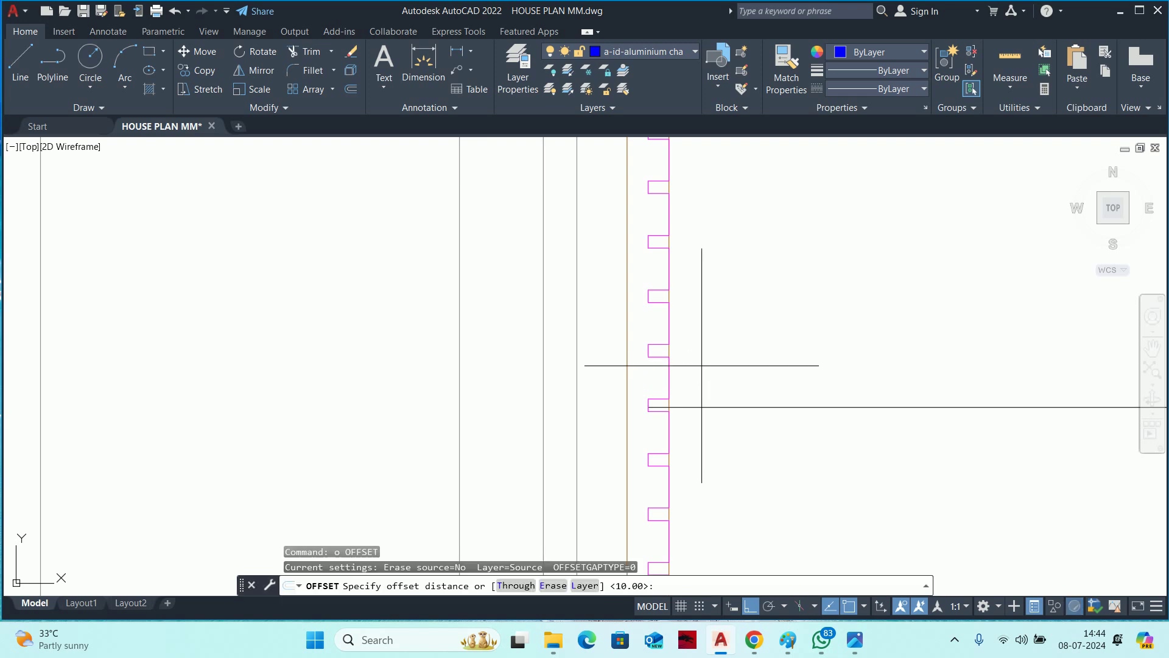
{"action": "middle_click_drag", "start_coordinate": [697, 365], "coordinate": [629, 467]}
{"action": "key", "text": "Escape"}
{"action": "key", "text": "Escape"}
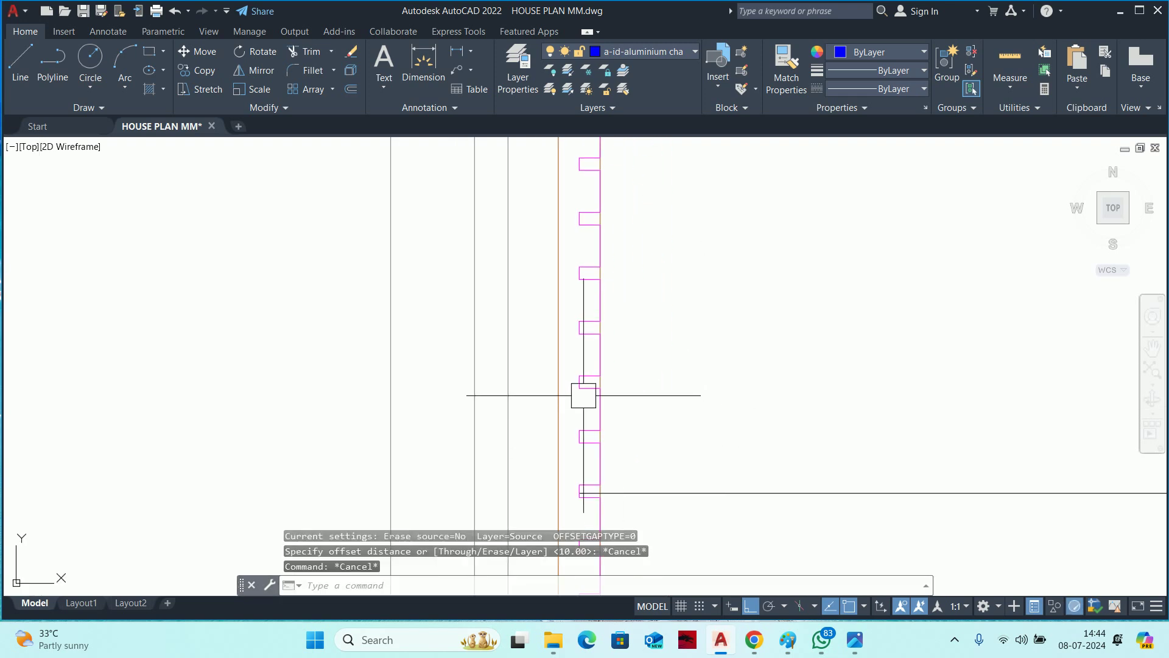
{"action": "scroll", "coordinate": [592, 385], "scroll_direction": "up", "scroll_amount": 2}
{"action": "scroll", "coordinate": [592, 385], "scroll_direction": "down", "scroll_amount": 2}
{"action": "type", "text": "o"}
{"action": "key", "text": "Return"}
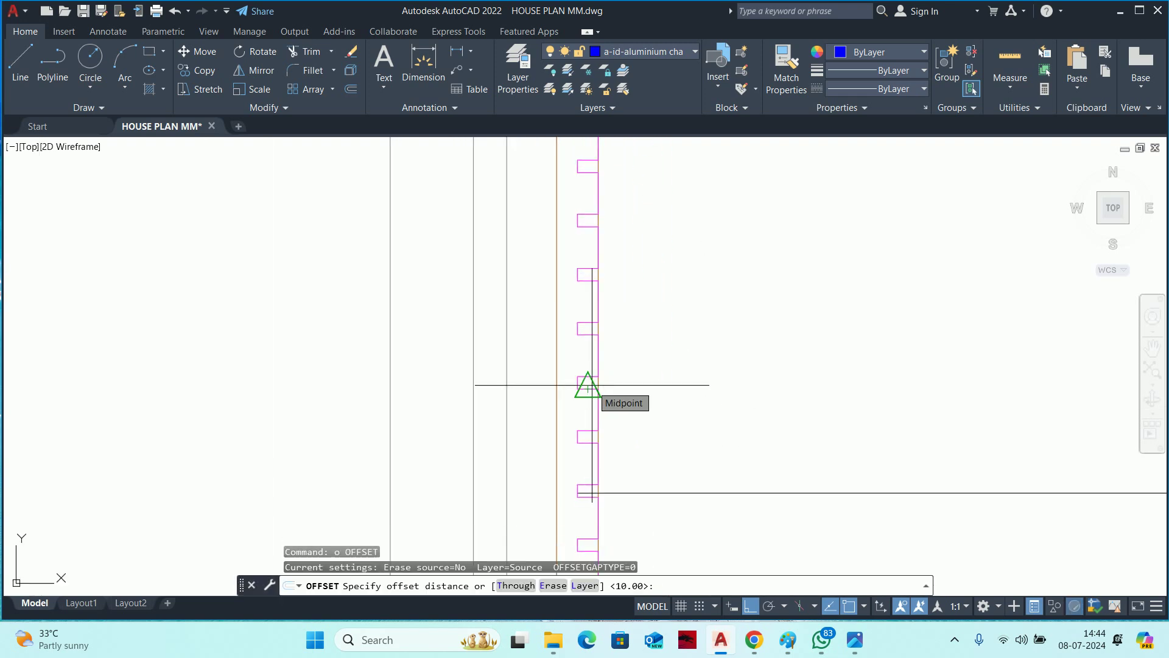
{"action": "type", "text": "20"}
{"action": "key", "text": "Return"}
{"action": "scroll", "coordinate": [593, 384], "scroll_direction": "up", "scroll_amount": 4}
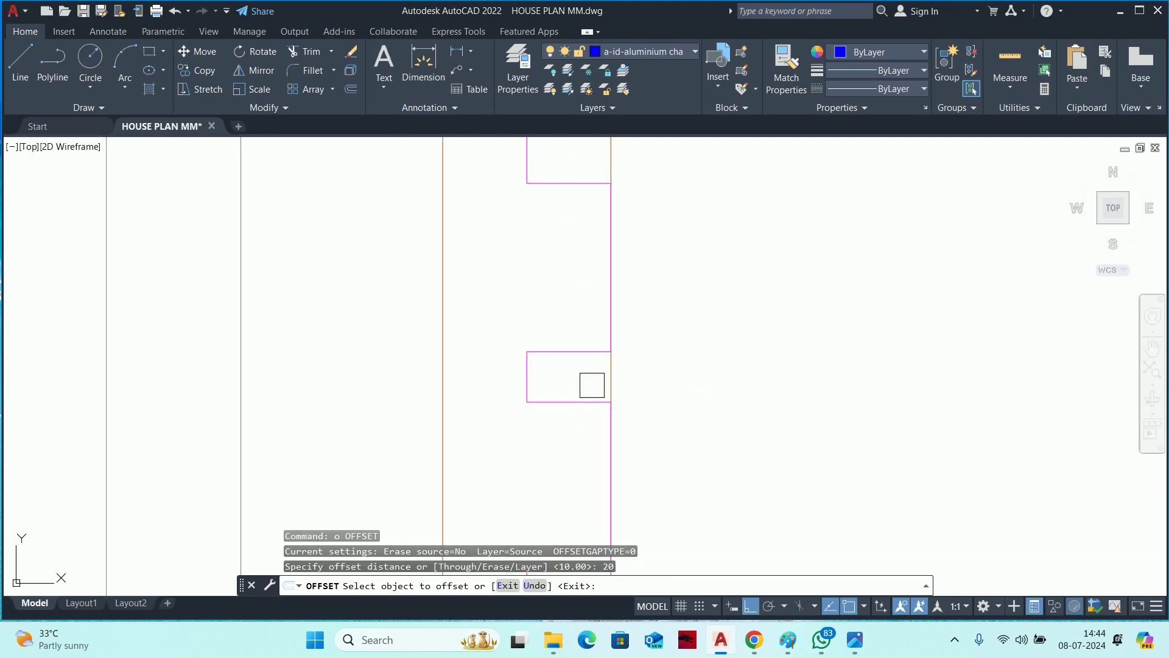
{"action": "scroll", "coordinate": [629, 372], "scroll_direction": "up", "scroll_amount": 4}
{"action": "left_click", "coordinate": [629, 372]}
{"action": "key", "text": "Escape"}
{"action": "key", "text": "Escape"}
Delete the stray orange vertical ply line near the wall.
{"action": "scroll", "coordinate": [765, 367], "scroll_direction": "down", "scroll_amount": 3}
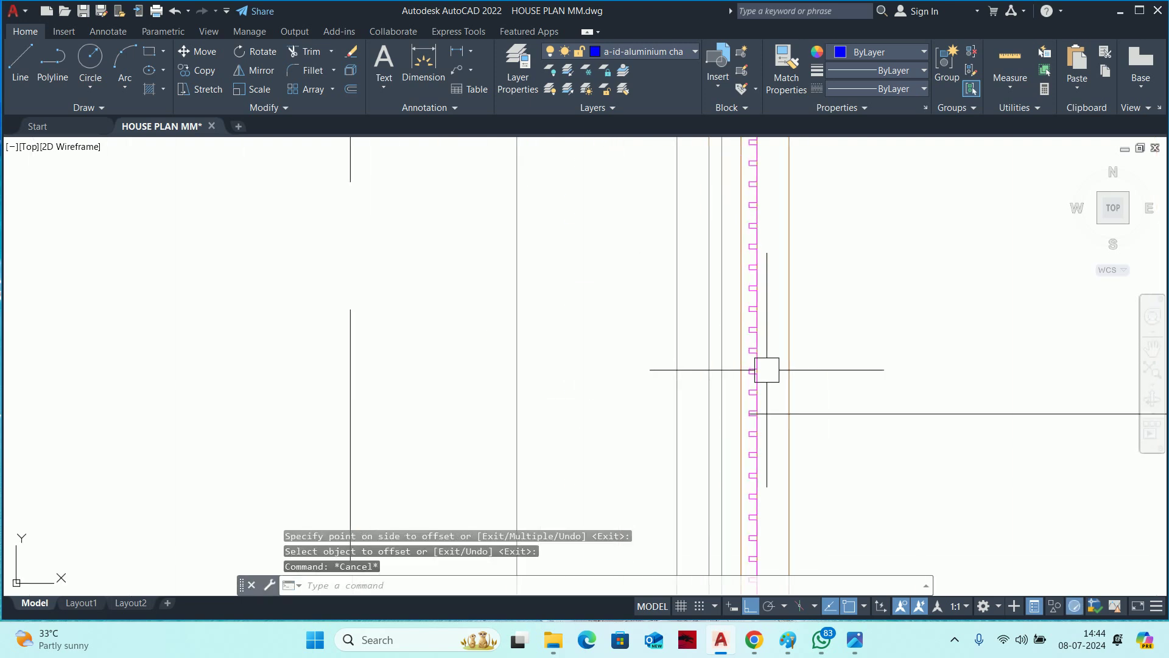
{"action": "scroll", "coordinate": [801, 359], "scroll_direction": "up", "scroll_amount": 2}
{"action": "scroll", "coordinate": [767, 390], "scroll_direction": "down", "scroll_amount": 1}
{"action": "scroll", "coordinate": [701, 420], "scroll_direction": "down", "scroll_amount": 1}
{"action": "scroll", "coordinate": [665, 431], "scroll_direction": "down", "scroll_amount": 4}
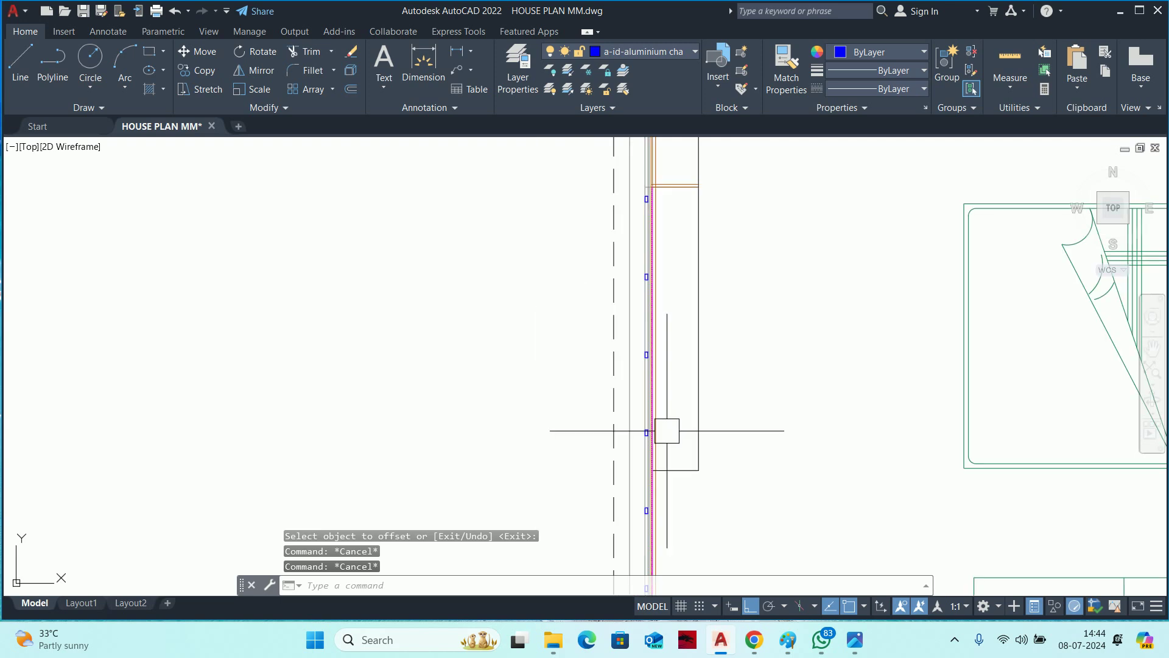
{"action": "scroll", "coordinate": [665, 180], "scroll_direction": "up", "scroll_amount": 2}
{"action": "scroll", "coordinate": [634, 203], "scroll_direction": "up", "scroll_amount": 1}
{"action": "scroll", "coordinate": [621, 214], "scroll_direction": "up", "scroll_amount": 2}
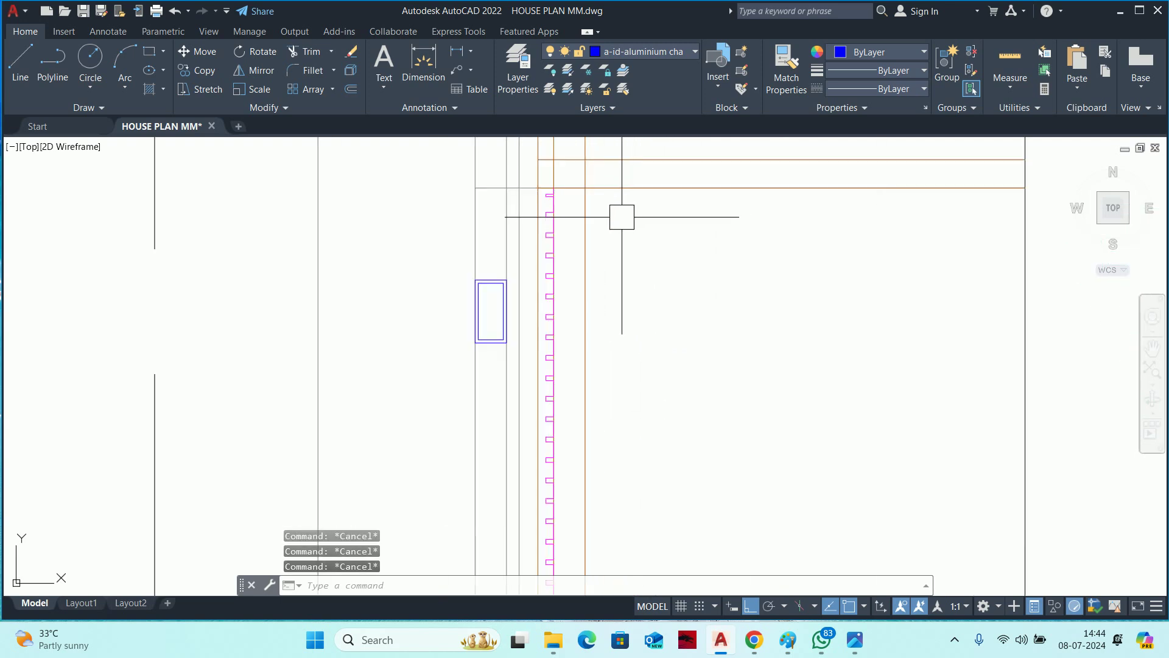
{"action": "left_click", "coordinate": [587, 248]}
{"action": "left_click", "coordinate": [574, 268]}
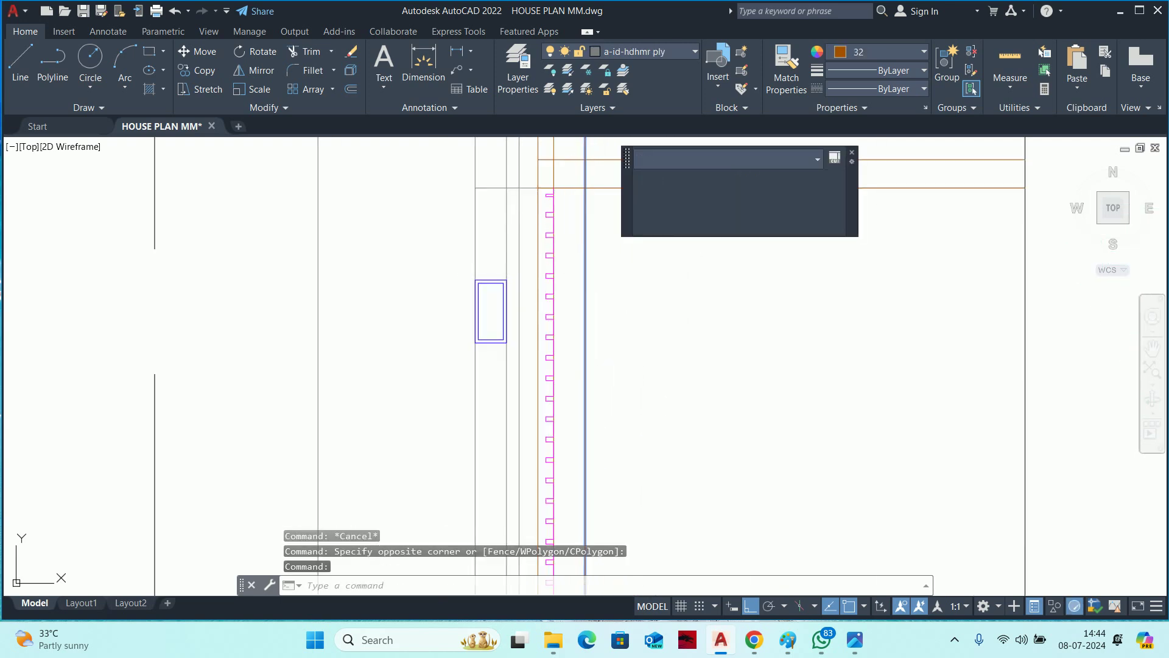
{"action": "key", "text": "Delete"}
Attempt an 18-unit offset of the magenta panelling line, then abandon it.
{"action": "type", "text": "o"}
{"action": "key", "text": "Return"}
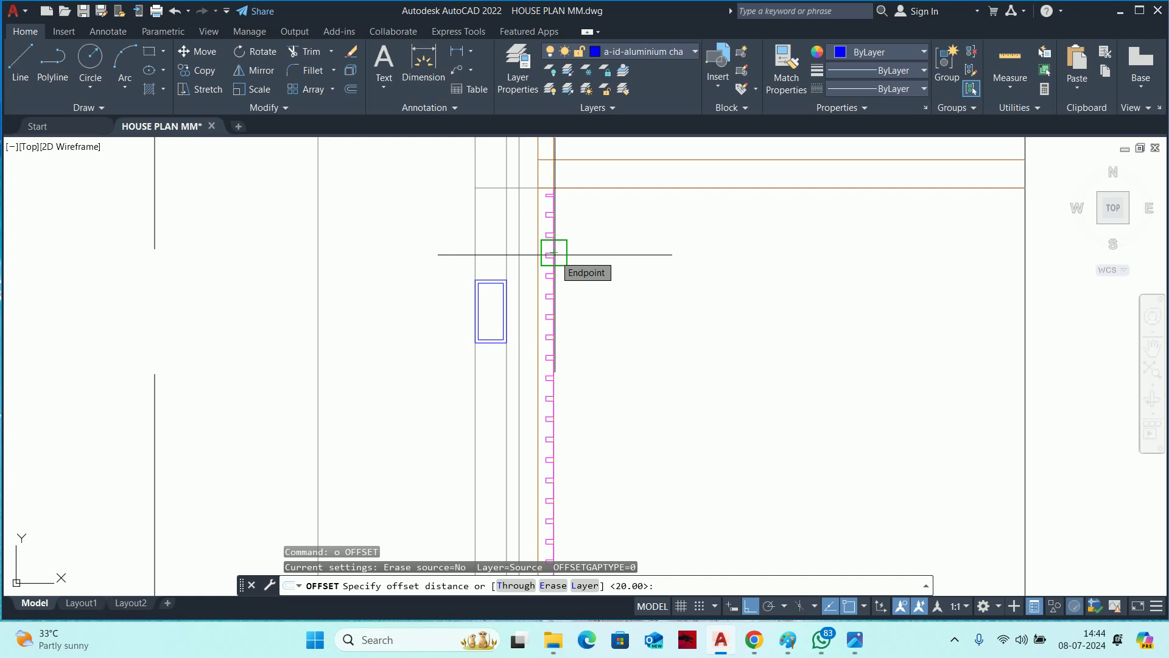
{"action": "key", "text": "Escape"}
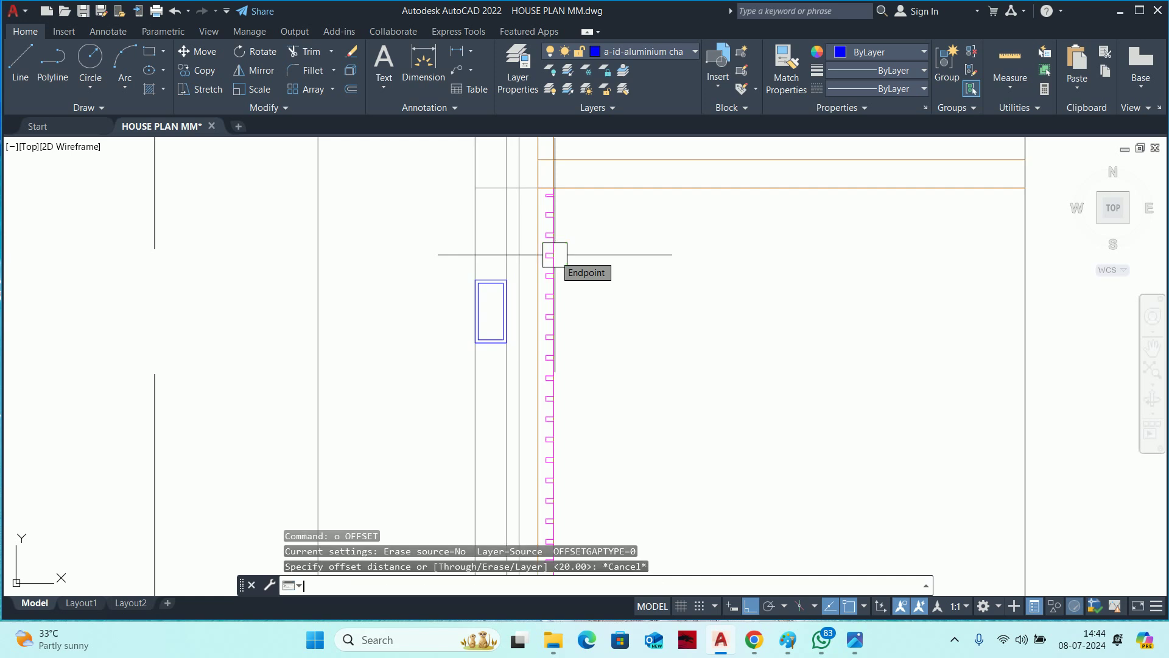
{"action": "key", "text": "Escape"}
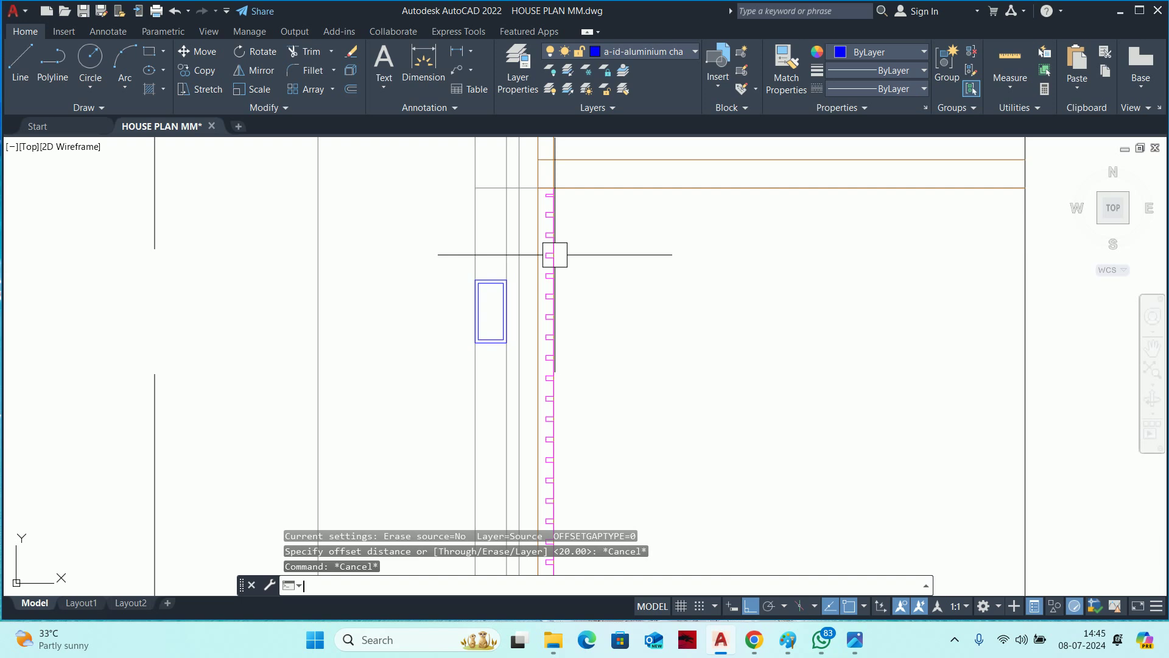
{"action": "type", "text": "o"}
{"action": "key", "text": "Return"}
{"action": "type", "text": "18"}
{"action": "key", "text": "Return"}
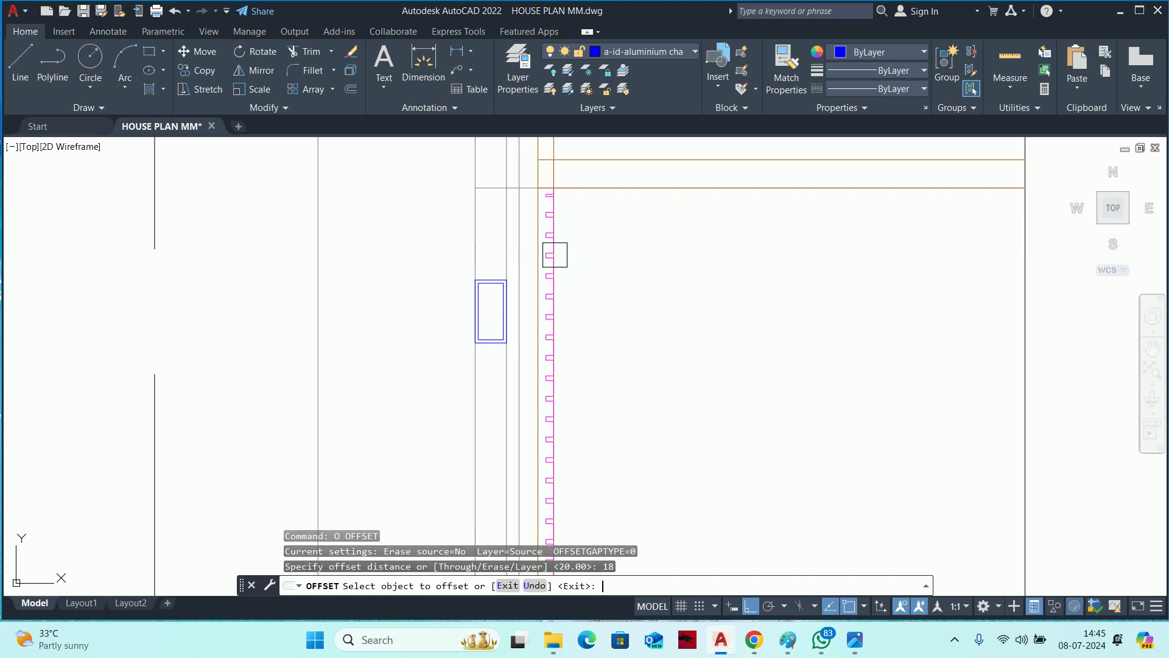
{"action": "left_click", "coordinate": [554, 253]}
{"action": "scroll", "coordinate": [553, 253], "scroll_direction": "up", "scroll_amount": 3}
{"action": "scroll", "coordinate": [536, 175], "scroll_direction": "up", "scroll_amount": 1}
{"action": "scroll", "coordinate": [536, 341], "scroll_direction": "up", "scroll_amount": 3}
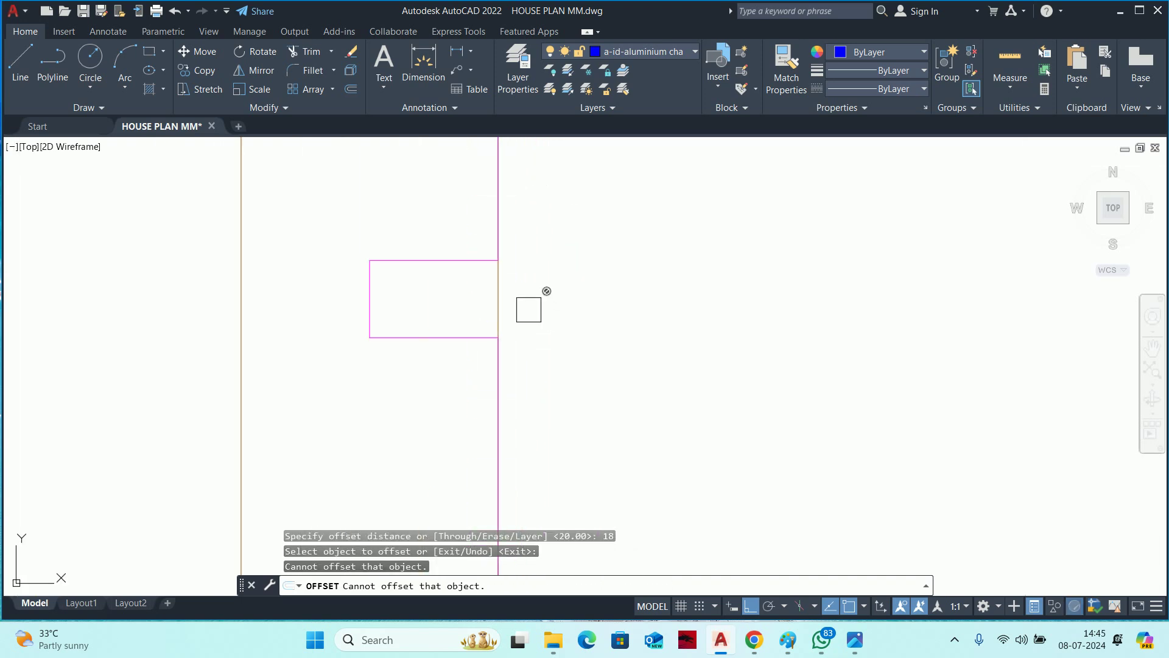
{"action": "left_click", "coordinate": [497, 308]}
{"action": "key", "text": "Escape"}
{"action": "key", "text": "Escape"}
{"action": "scroll", "coordinate": [585, 301], "scroll_direction": "down", "scroll_amount": 6}
{"action": "scroll", "coordinate": [584, 300], "scroll_direction": "down", "scroll_amount": 5}
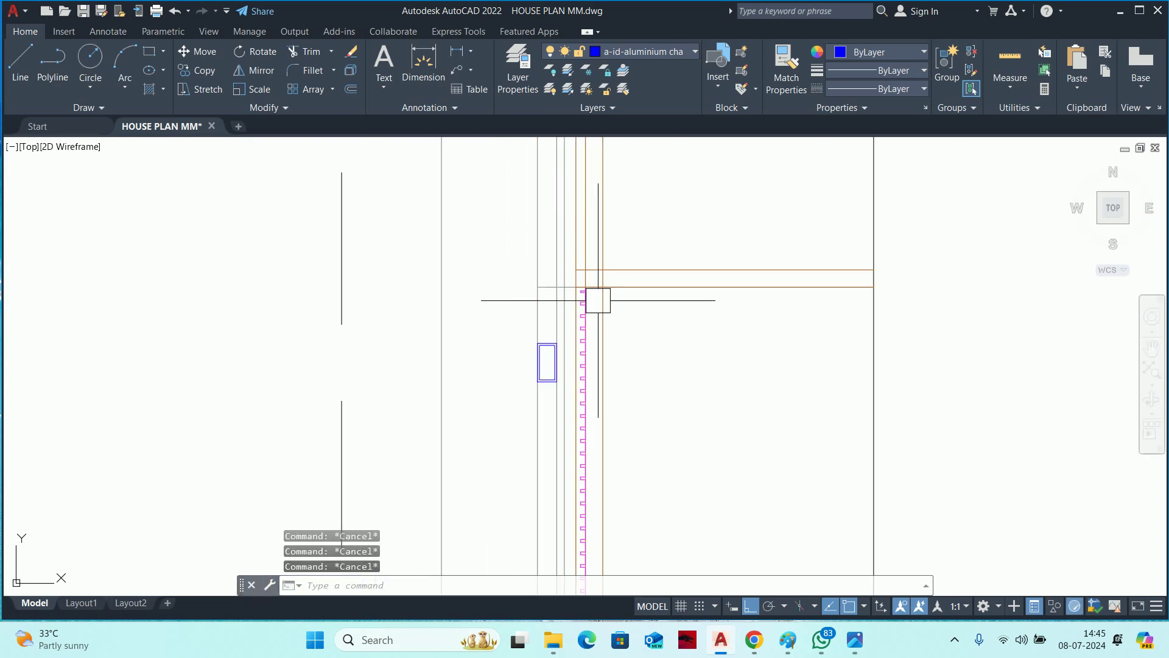
Trim the two orange ply lines overshooting the wall's top corner.
{"action": "type", "text": "tr"}
{"action": "key", "text": "Return"}
{"action": "scroll", "coordinate": [566, 316], "scroll_direction": "up", "scroll_amount": 4}
{"action": "left_click_drag", "start_coordinate": [575, 261], "coordinate": [540, 282]}
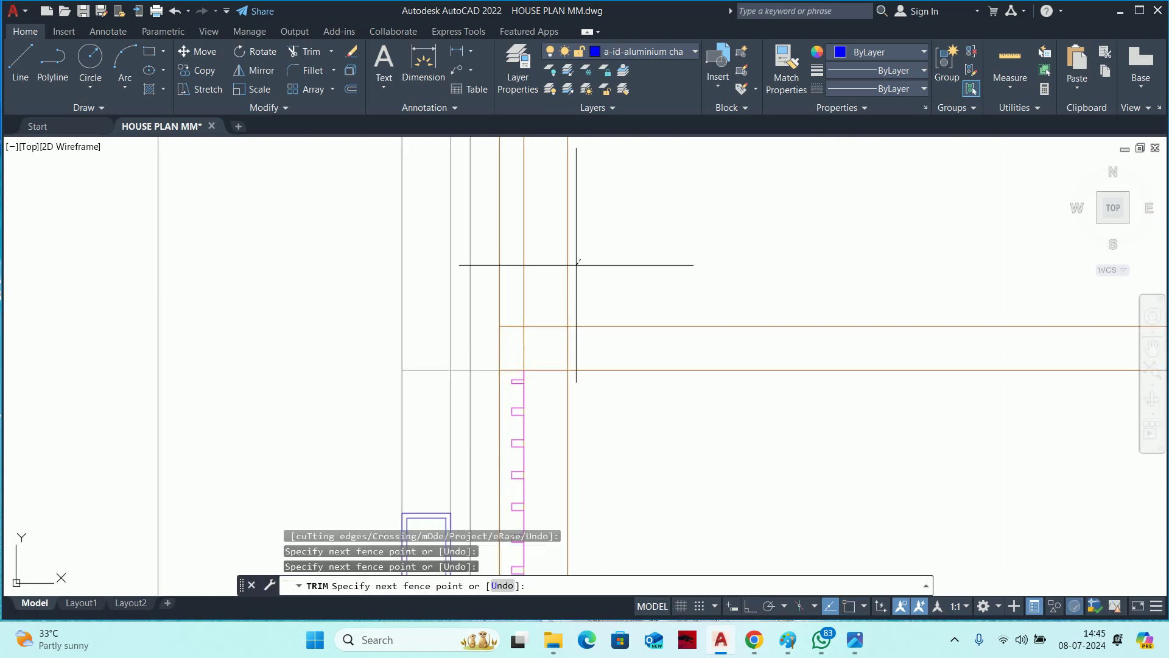
{"action": "left_click", "coordinate": [525, 281]}
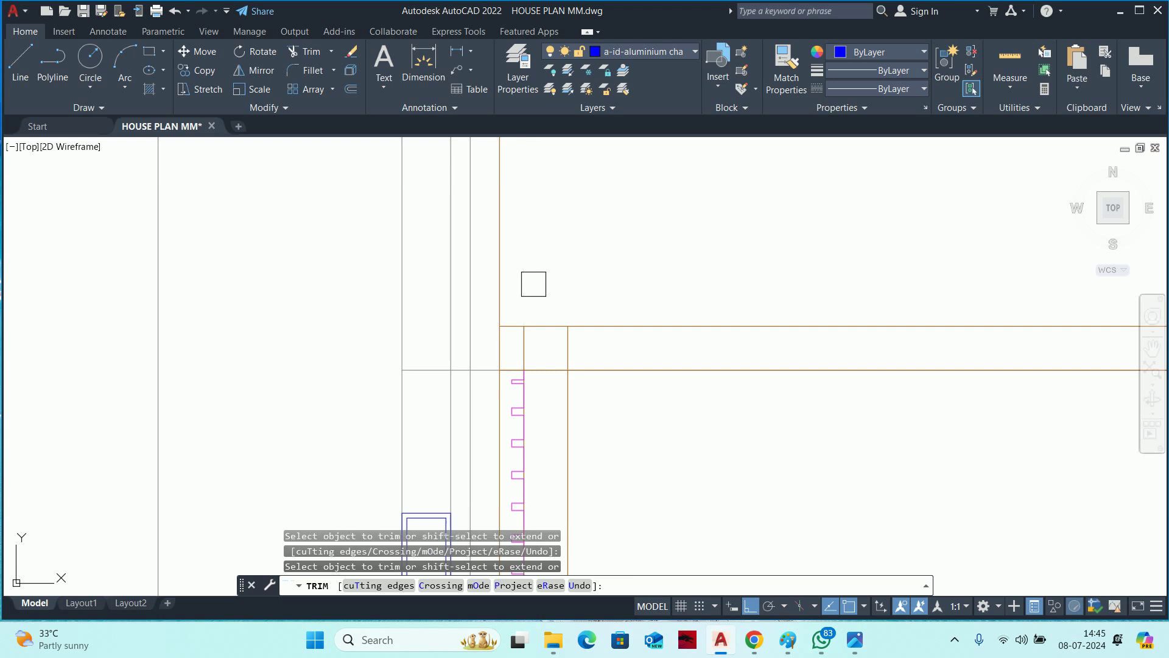
{"action": "scroll", "coordinate": [513, 355], "scroll_direction": "up", "scroll_amount": 2}
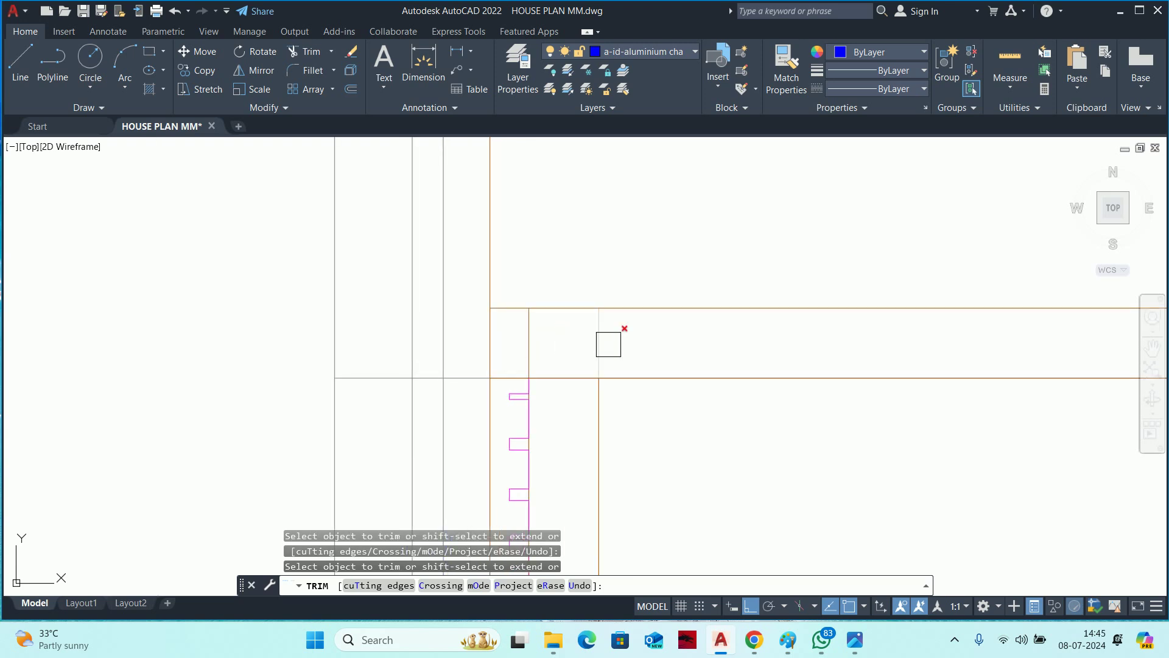
{"action": "key", "text": "Escape"}
Check a ply line's layer, then bring the wall beside the bed into view.
{"action": "left_click", "coordinate": [528, 334]}
{"action": "scroll", "coordinate": [528, 338], "scroll_direction": "down", "scroll_amount": 4}
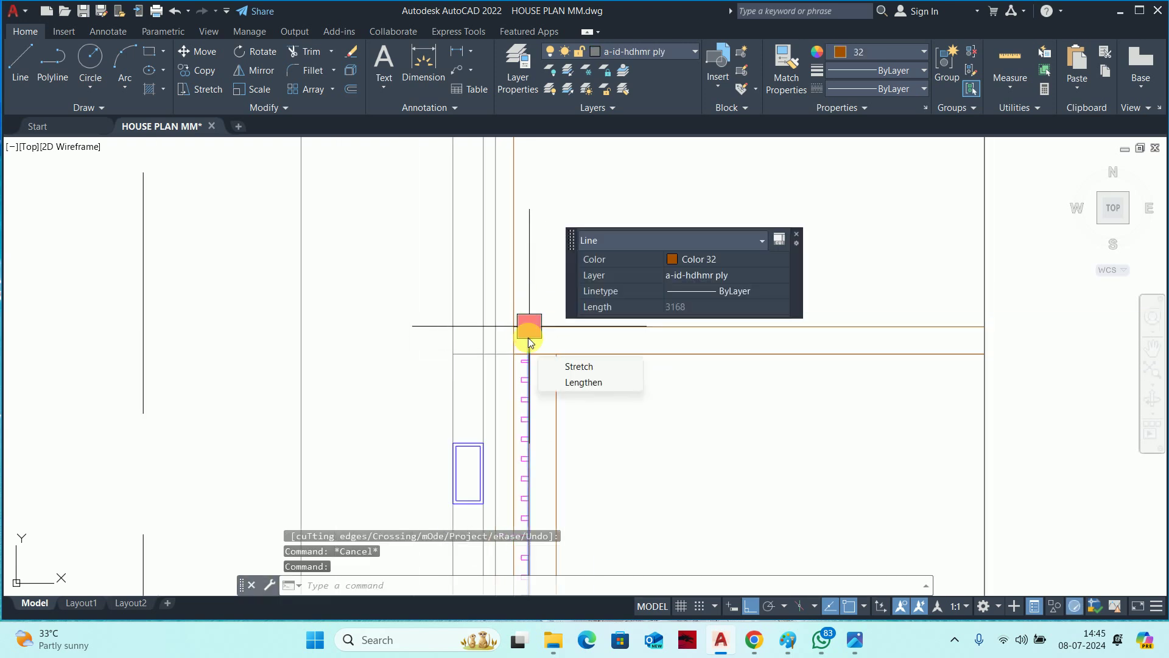
{"action": "key", "text": "Escape"}
{"action": "key", "text": "Escape"}
{"action": "middle_click_drag", "start_coordinate": [583, 462], "coordinate": [606, 331]}
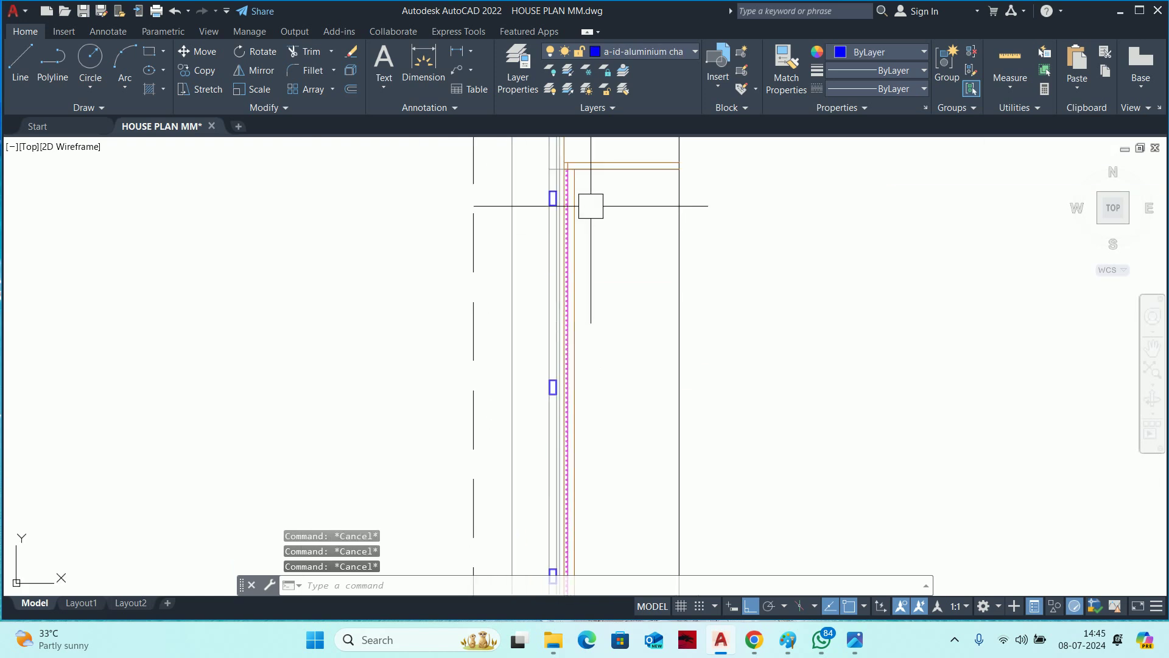
{"action": "scroll", "coordinate": [581, 463], "scroll_direction": "up", "scroll_amount": 3}
{"action": "scroll", "coordinate": [569, 487], "scroll_direction": "up", "scroll_amount": 2}
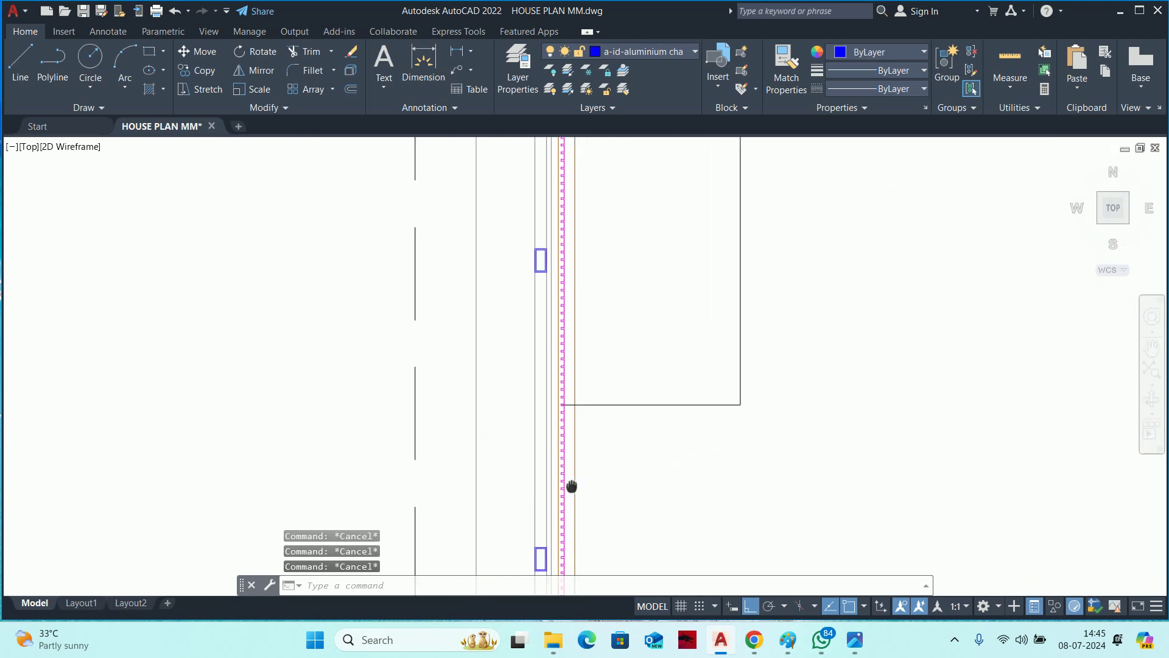
{"action": "scroll", "coordinate": [558, 498], "scroll_direction": "up", "scroll_amount": 1}
{"action": "type", "text": "tr"}
{"action": "key", "text": "Return"}
{"action": "scroll", "coordinate": [557, 488], "scroll_direction": "up", "scroll_amount": 4}
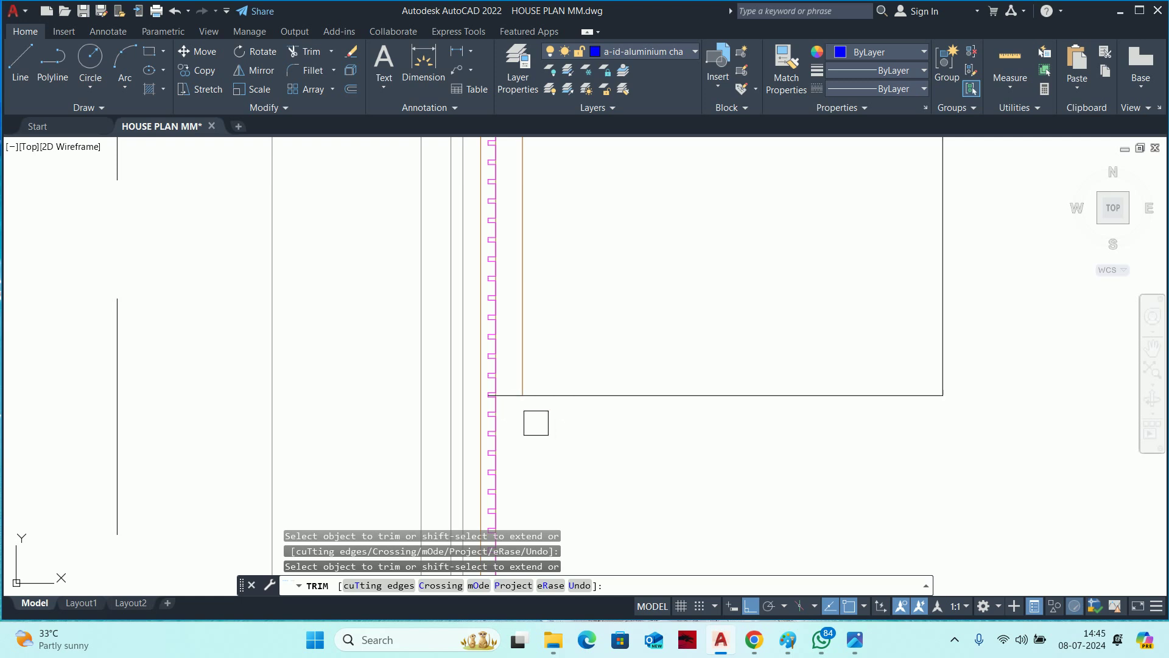
{"action": "mouse_move", "coordinate": [854, 639]}
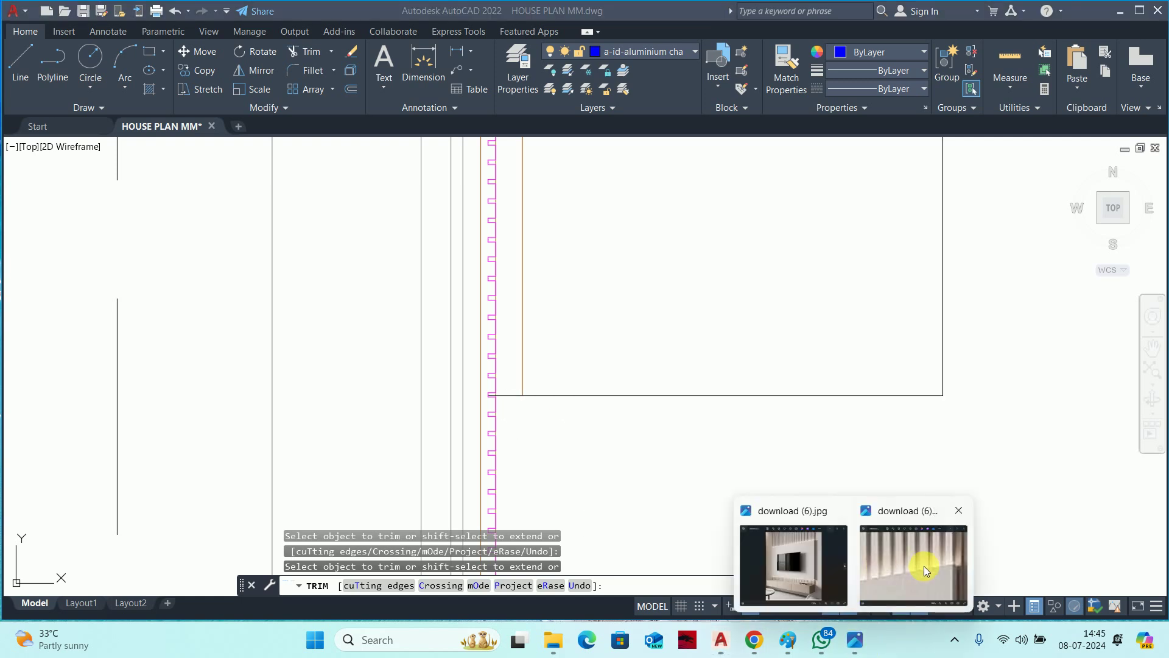
{"action": "left_click", "coordinate": [923, 565]}
{"action": "scroll", "coordinate": [610, 306], "scroll_direction": "down", "scroll_amount": 5}
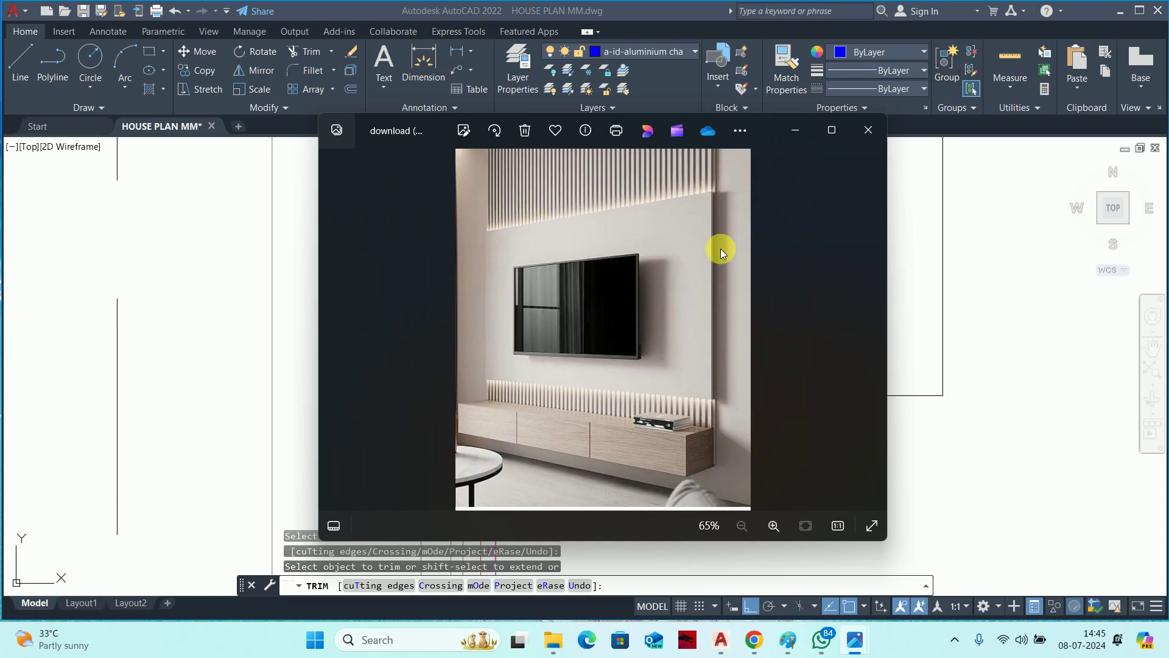
{"action": "key", "text": "Right"}
{"action": "key", "text": "Left"}
{"action": "left_click", "coordinate": [790, 126]}
{"action": "mouse_move", "coordinate": [721, 640]}
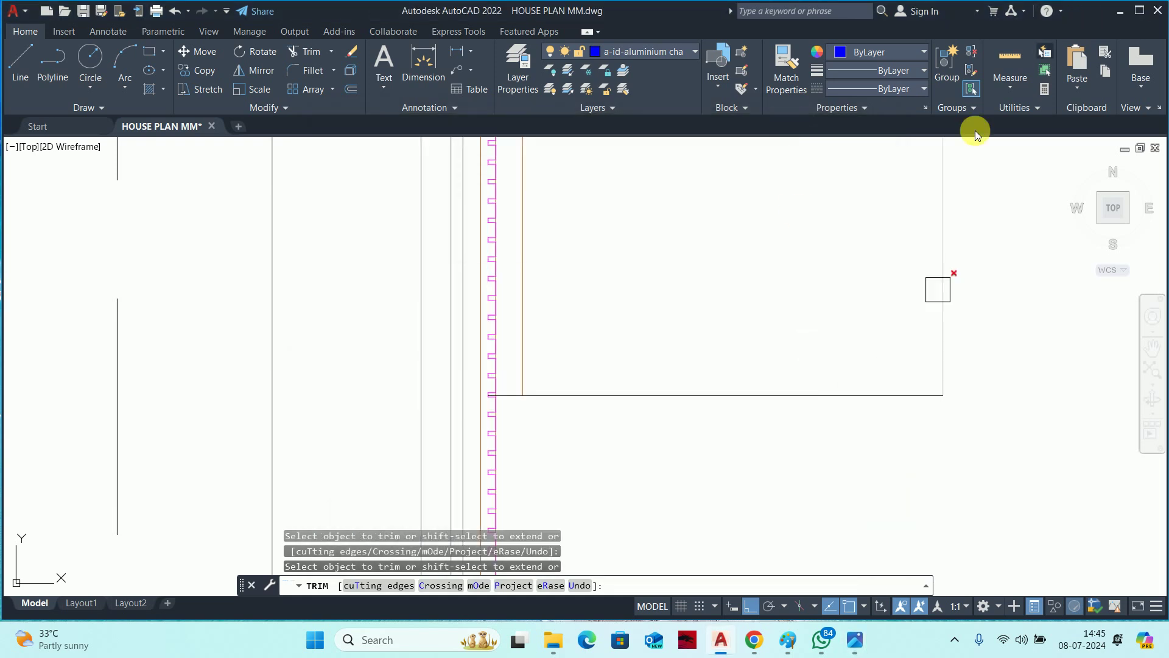
{"action": "left_click", "coordinate": [753, 639]}
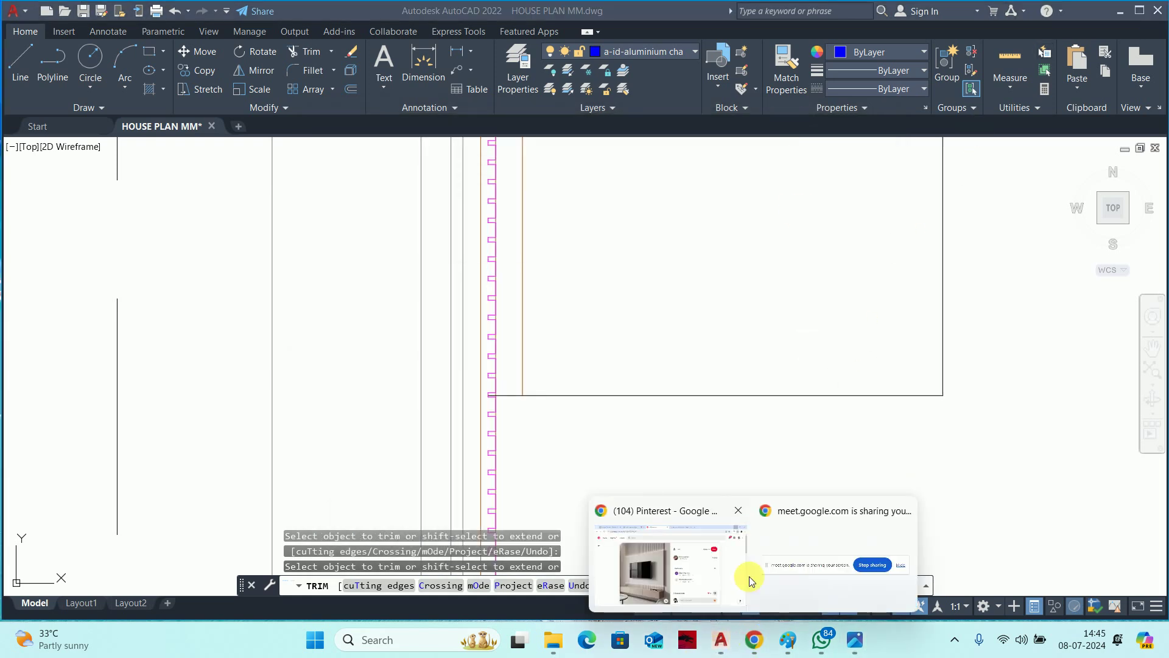
{"action": "left_click", "coordinate": [696, 585]}
{"action": "scroll", "coordinate": [523, 237], "scroll_direction": "down", "scroll_amount": 5}
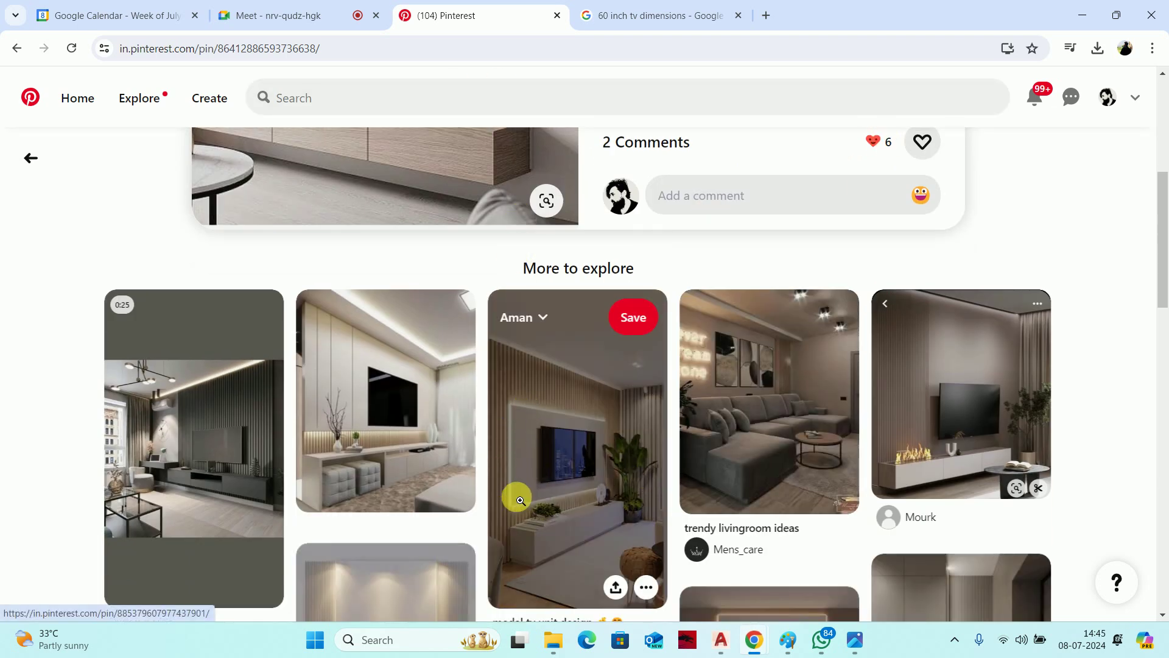
{"action": "left_click", "coordinate": [1082, 15]}
{"action": "scroll", "coordinate": [571, 386], "scroll_direction": "down", "scroll_amount": 3}
Draw a 12 by 1400 rectangle in the empty space left of the bedroom.
{"action": "key", "text": "Escape"}
{"action": "key", "text": "Escape"}
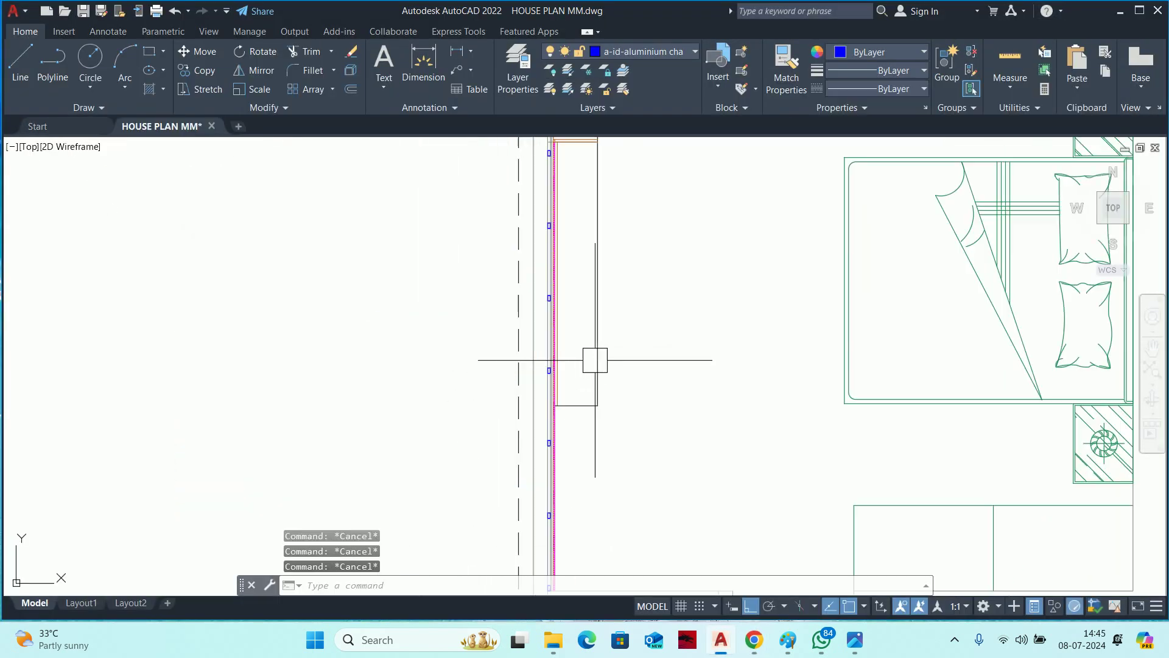
{"action": "mouse_move", "coordinate": [595, 358]}
{"action": "middle_mouse_down"}
{"action": "mouse_move", "coordinate": [569, 315]}
{"action": "mouse_move", "coordinate": [560, 349]}
{"action": "middle_mouse_up"}
{"action": "type", "text": "rec"}
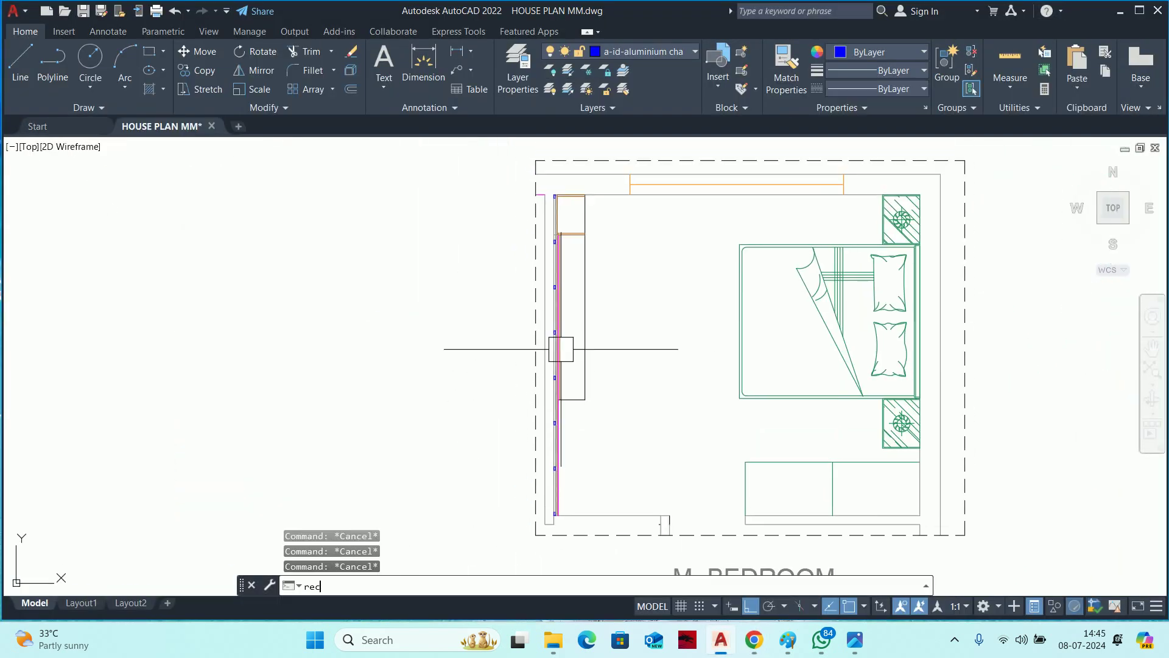
{"action": "key", "text": "Return"}
{"action": "middle_click_drag", "start_coordinate": [455, 358], "coordinate": [733, 353]}
{"action": "left_click", "coordinate": [625, 387]}
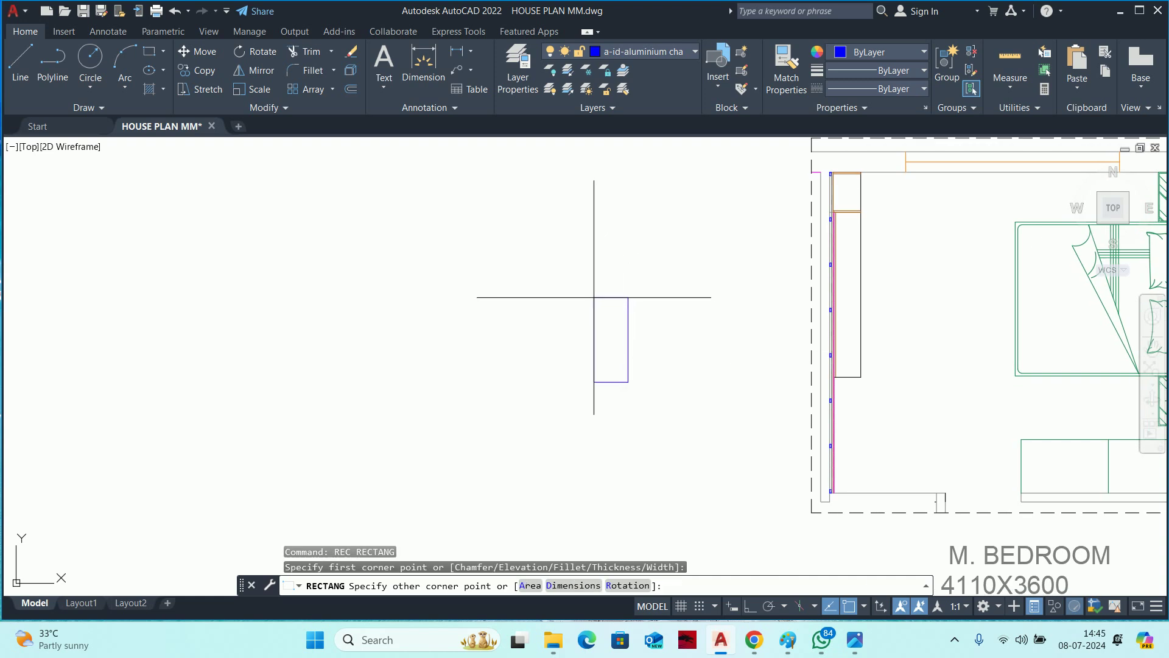
{"action": "type", "text": "d"}
{"action": "key", "text": "Return"}
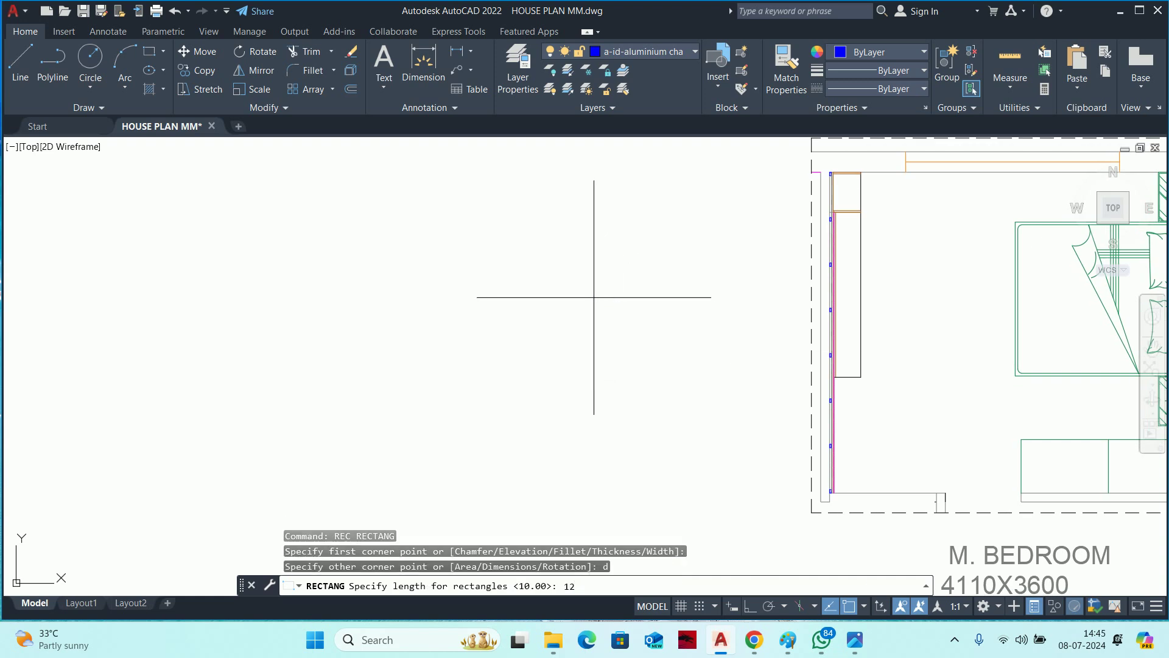
{"action": "key", "text": "Return"}
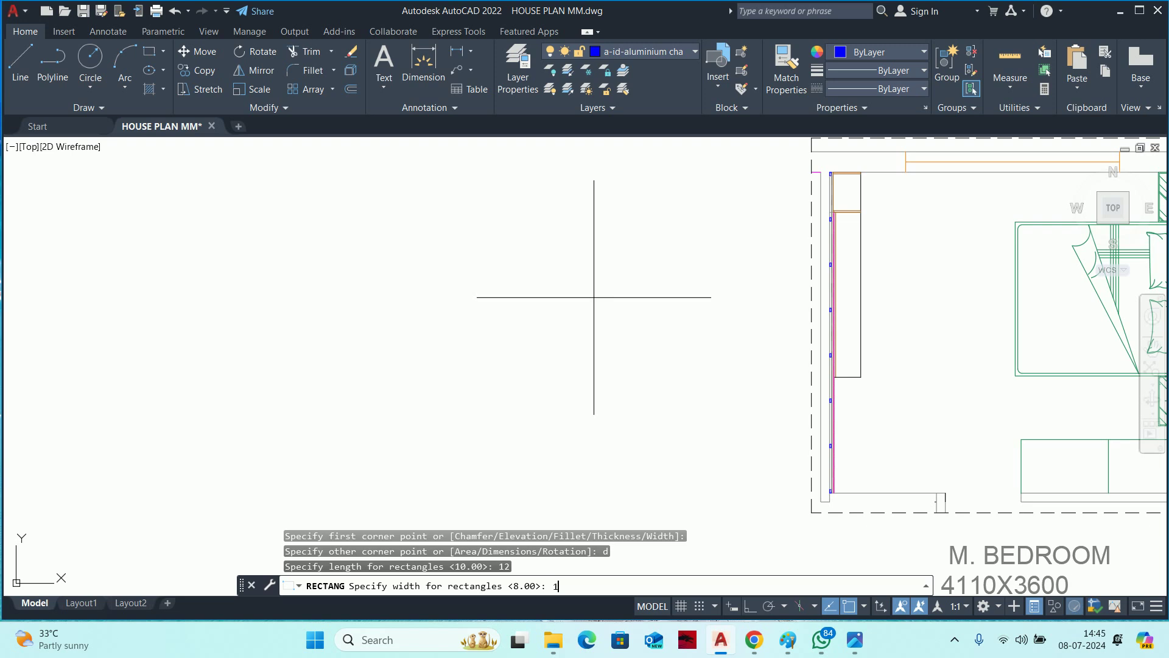
{"action": "type", "text": "400"}
{"action": "key", "text": "Return"}
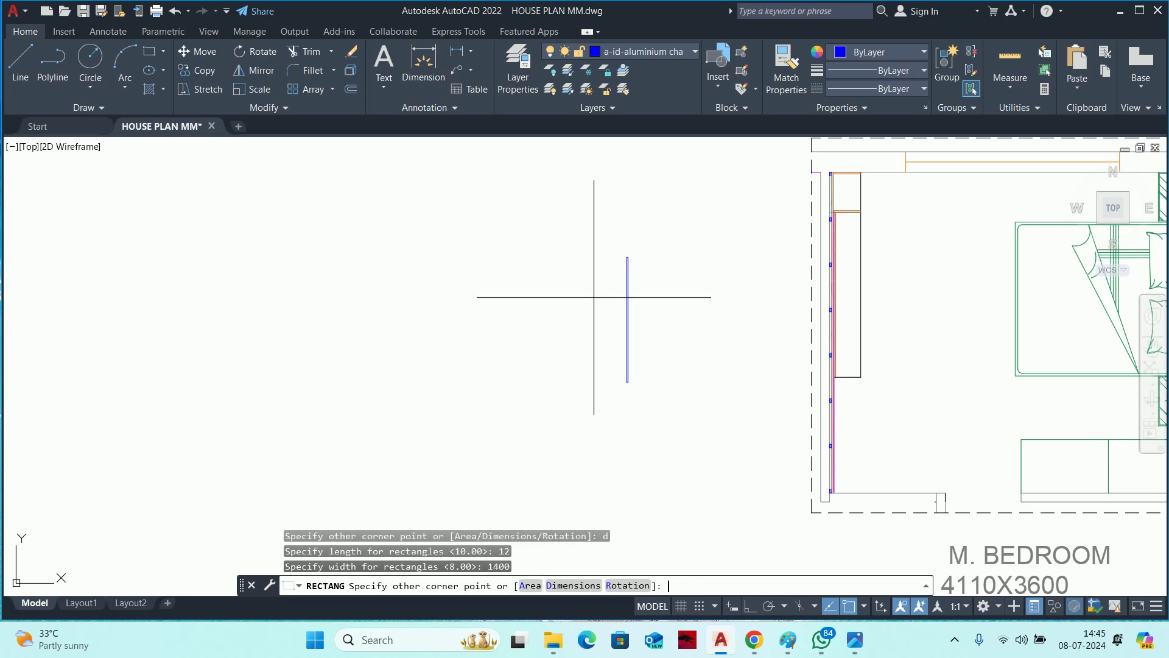
{"action": "key", "text": "Escape"}
{"action": "key", "text": "Escape"}
{"action": "key", "text": "Escape"}
Match an existing object's properties onto the new rectangle, turning it grey.
{"action": "scroll", "coordinate": [605, 357], "scroll_direction": "up", "scroll_amount": 2}
{"action": "scroll", "coordinate": [609, 358], "scroll_direction": "down", "scroll_amount": 2}
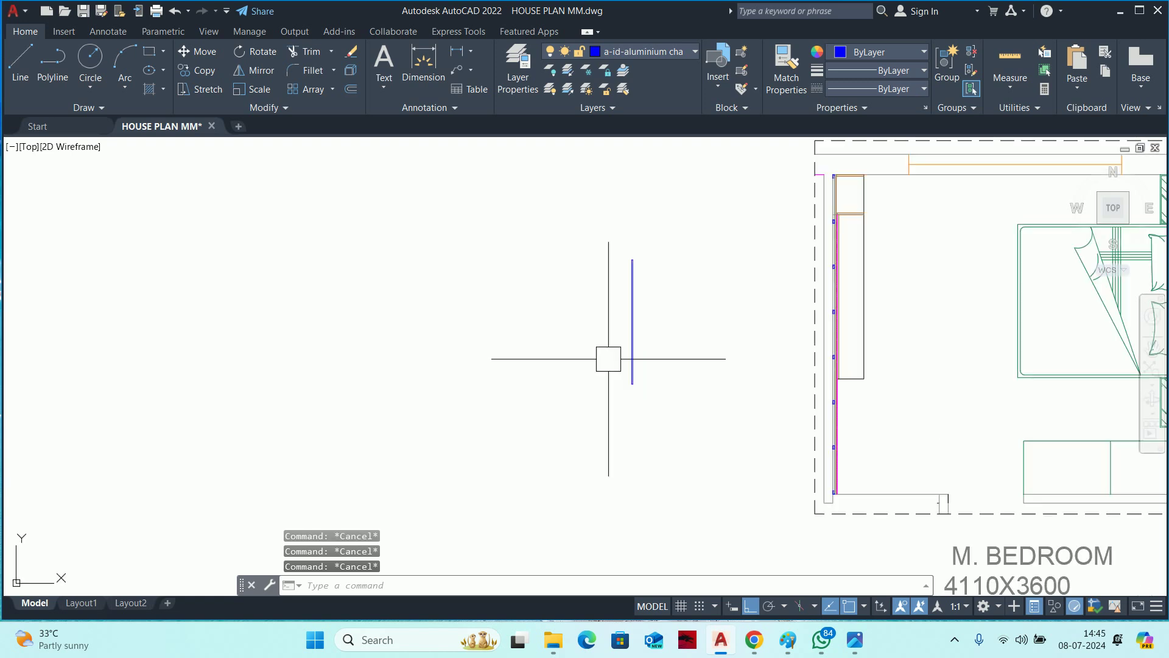
{"action": "scroll", "coordinate": [609, 358], "scroll_direction": "down", "scroll_amount": 2}
{"action": "type", "text": "a"}
{"action": "key", "text": "Return"}
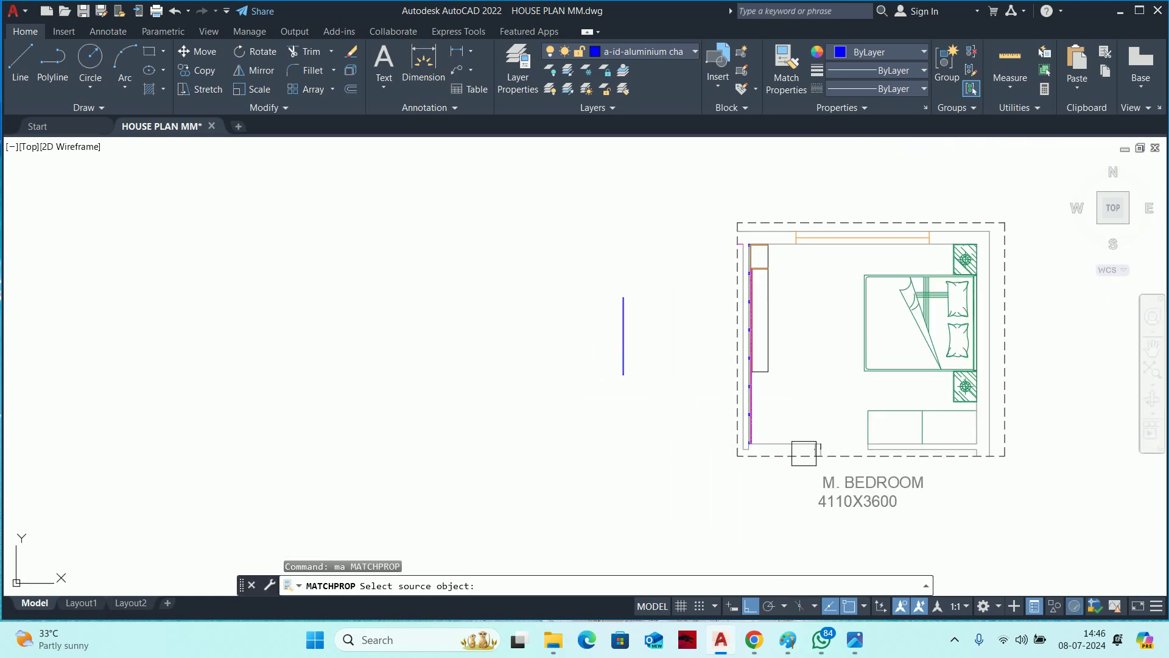
{"action": "scroll", "coordinate": [731, 390], "scroll_direction": "up", "scroll_amount": 2}
{"action": "scroll", "coordinate": [731, 389], "scroll_direction": "up", "scroll_amount": 2}
{"action": "left_click", "coordinate": [737, 390]}
{"action": "scroll", "coordinate": [730, 396], "scroll_direction": "up", "scroll_amount": 1}
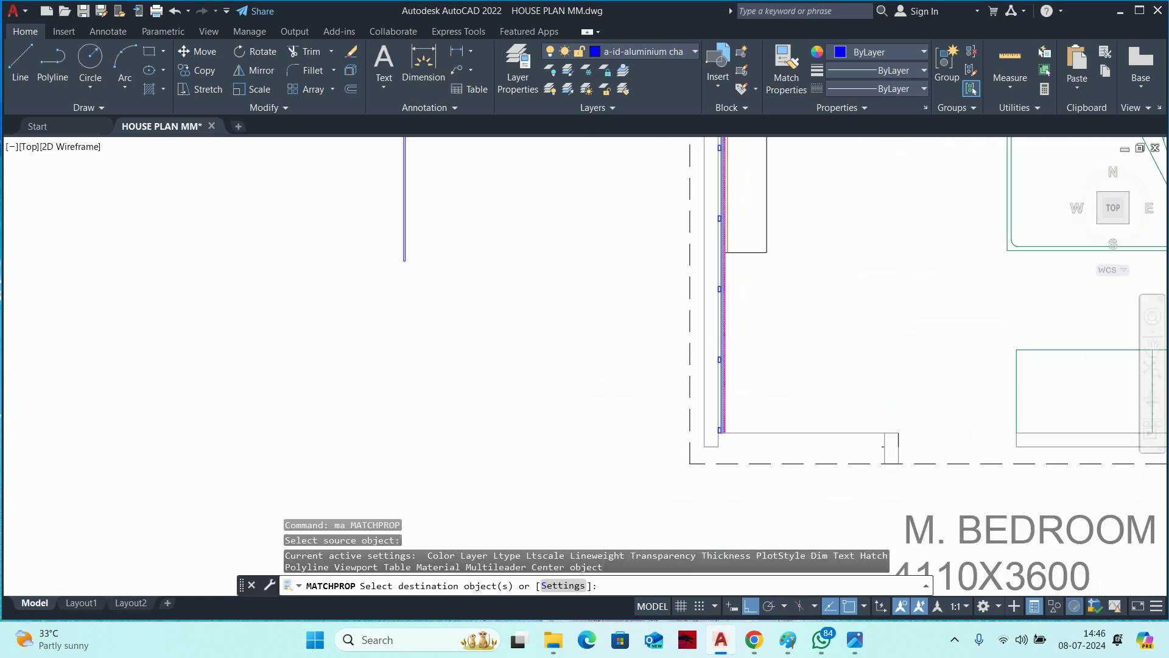
{"action": "scroll", "coordinate": [725, 366], "scroll_direction": "down", "scroll_amount": 2}
{"action": "left_click", "coordinate": [609, 322]}
{"action": "key", "text": "Escape"}
{"action": "key", "text": "Escape"}
Pan to the new rectangle and set the first corner of a second rectangle.
{"action": "scroll", "coordinate": [450, 256], "scroll_direction": "up", "scroll_amount": 2}
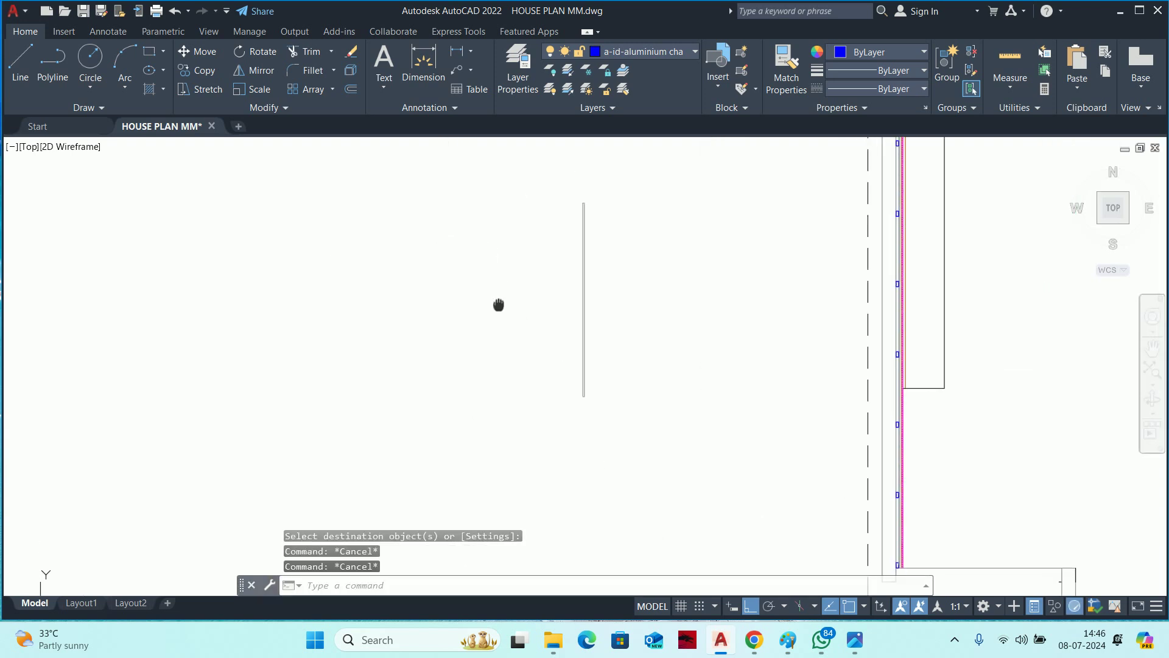
{"action": "middle_click_drag", "start_coordinate": [498, 304], "coordinate": [487, 358]}
{"action": "type", "text": "rec"}
{"action": "key", "text": "Return"}
{"action": "left_click", "coordinate": [687, 337]}
Complete the second rectangle at 20 by 750.
{"action": "type", "text": "d"}
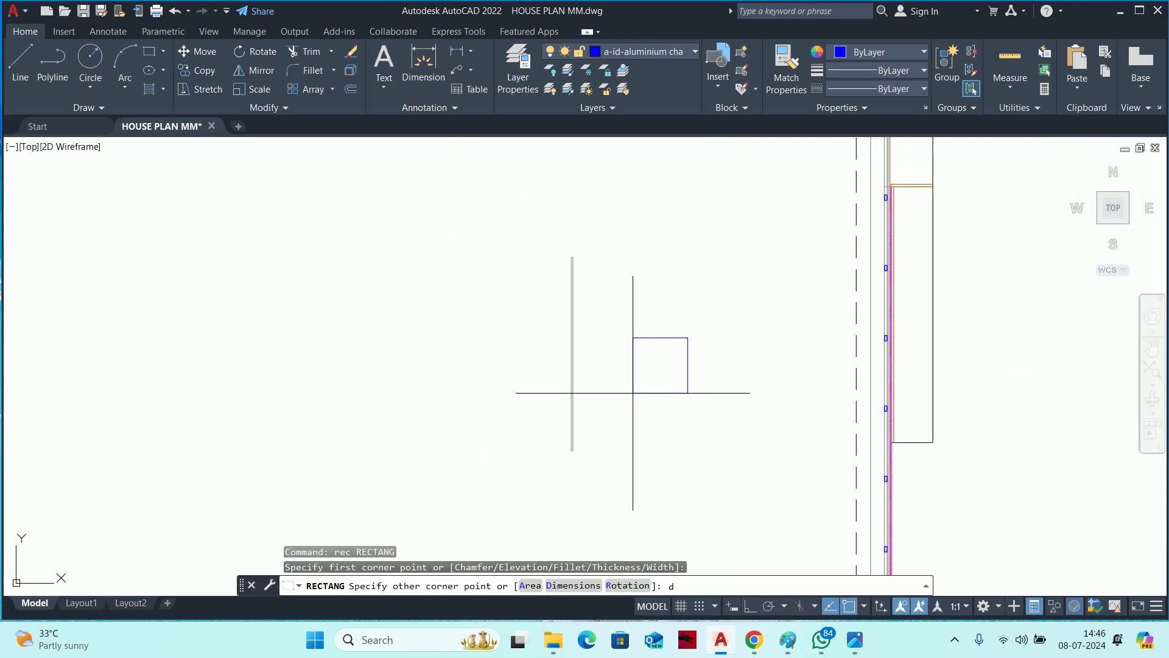
{"action": "key", "text": "Return"}
{"action": "type", "text": "20"}
{"action": "key", "text": "Return"}
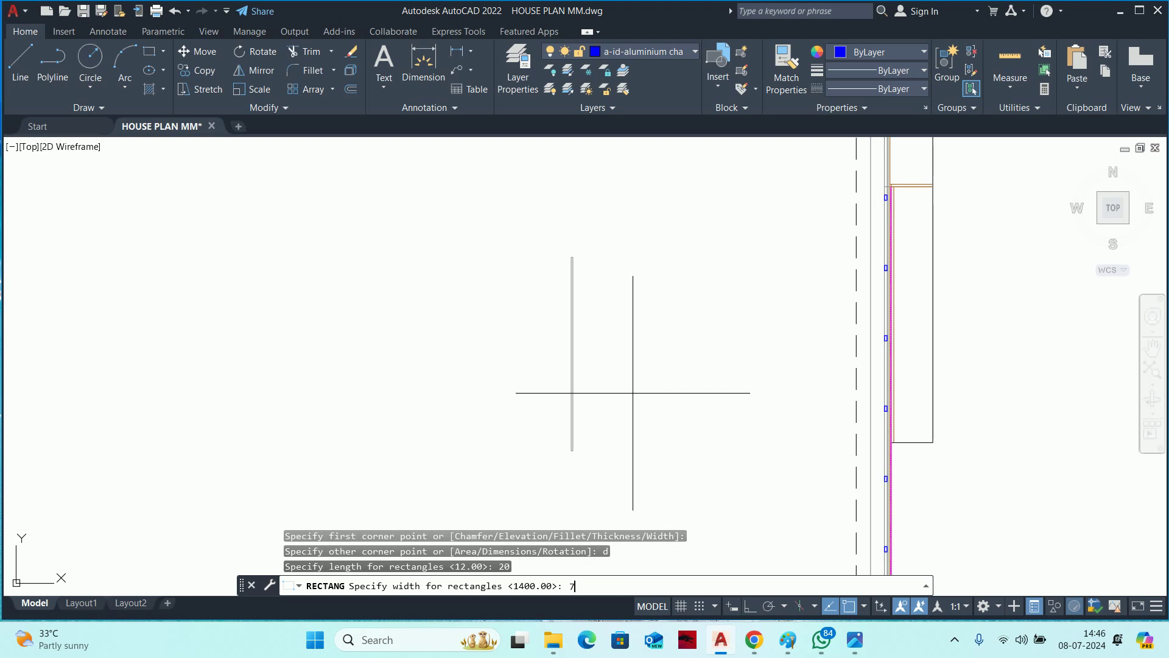
{"action": "key", "text": "Return"}
{"action": "left_click", "coordinate": [633, 392]}
{"action": "key", "text": "Escape"}
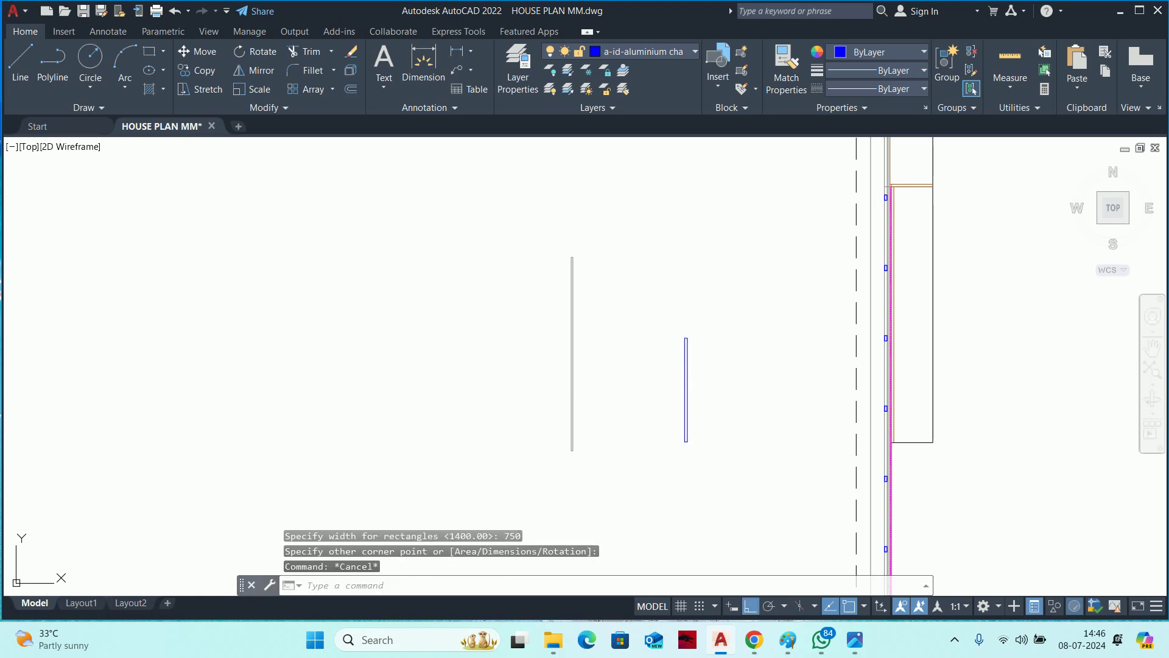
Move the 20 by 750 strip beside the long wall line.
{"action": "type", "text": "m"}
{"action": "key", "text": "Return"}
{"action": "left_click", "coordinate": [681, 403]}
{"action": "scroll", "coordinate": [691, 392], "scroll_direction": "up", "scroll_amount": 6}
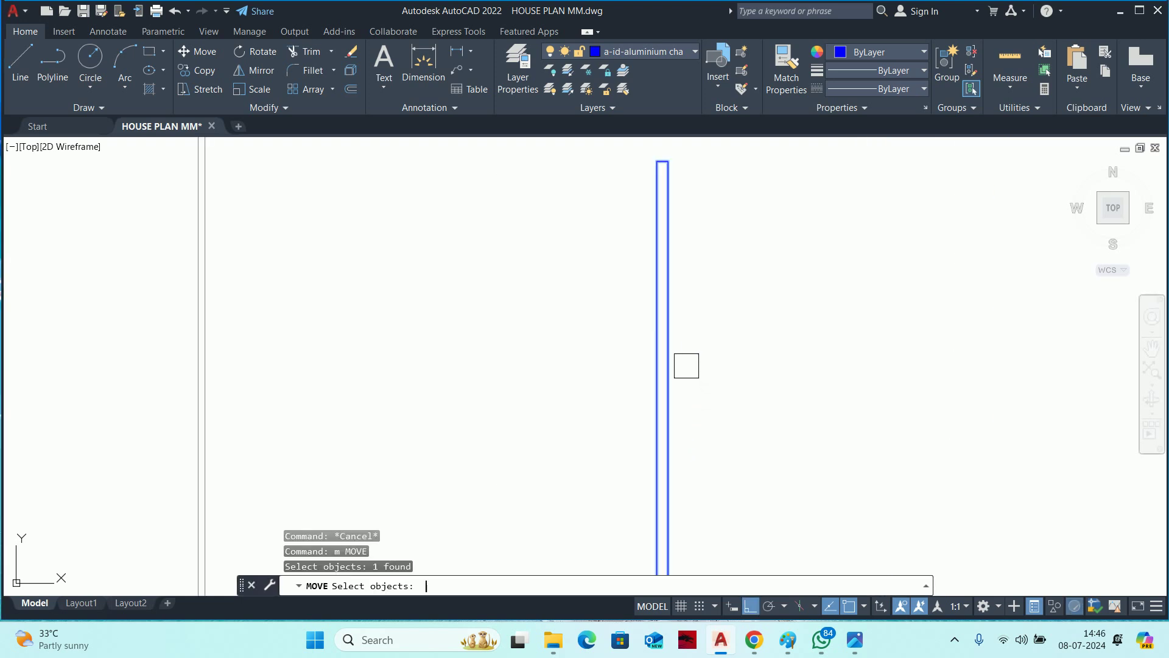
{"action": "key", "text": "Return"}
{"action": "scroll", "coordinate": [663, 372], "scroll_direction": "up", "scroll_amount": 4}
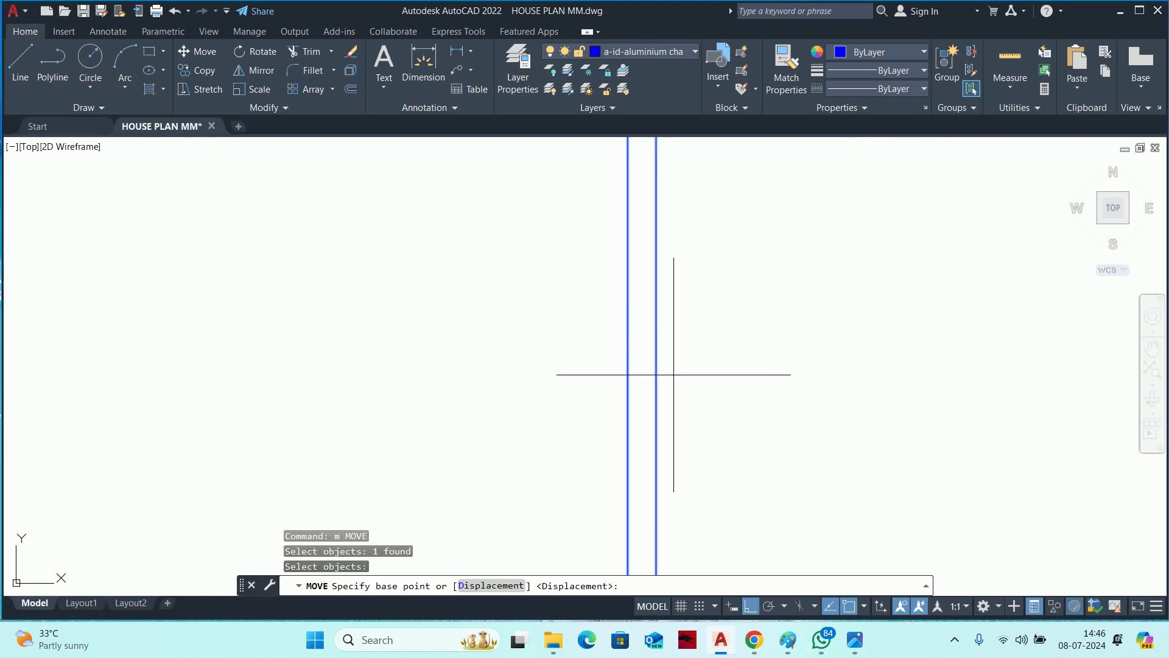
{"action": "left_click", "coordinate": [656, 365]}
{"action": "scroll", "coordinate": [656, 365], "scroll_direction": "down", "scroll_amount": 8}
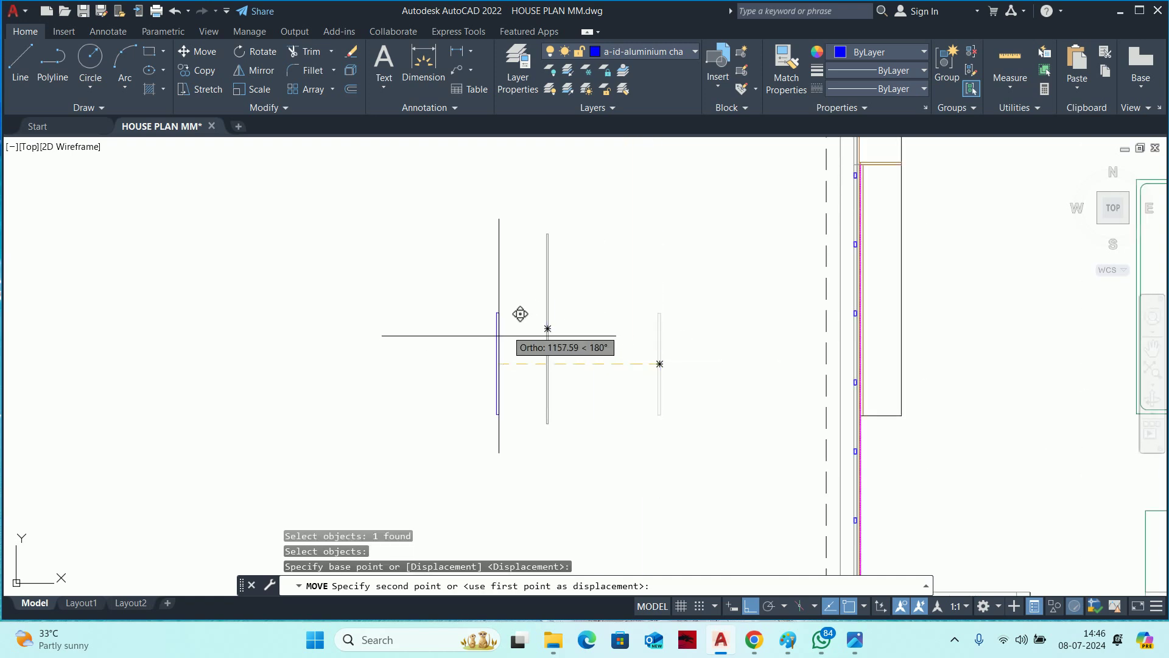
{"action": "key", "text": "Escape"}
{"action": "key", "text": "Escape"}
{"action": "key", "text": "Escape"}
{"action": "scroll", "coordinate": [535, 326], "scroll_direction": "up", "scroll_amount": 2}
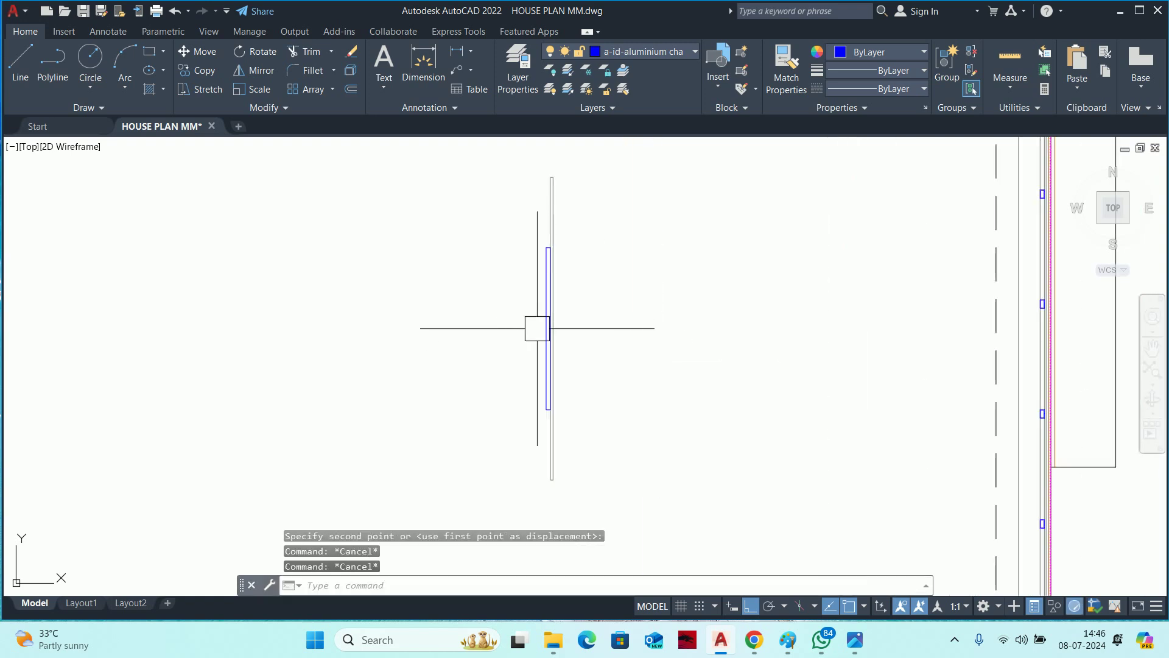
Match the source line's properties onto the strip, restyling it grey.
{"action": "type", "text": "ma"}
{"action": "key", "text": "Return"}
{"action": "left_click", "coordinate": [548, 352]}
{"action": "left_click", "coordinate": [613, 420]}
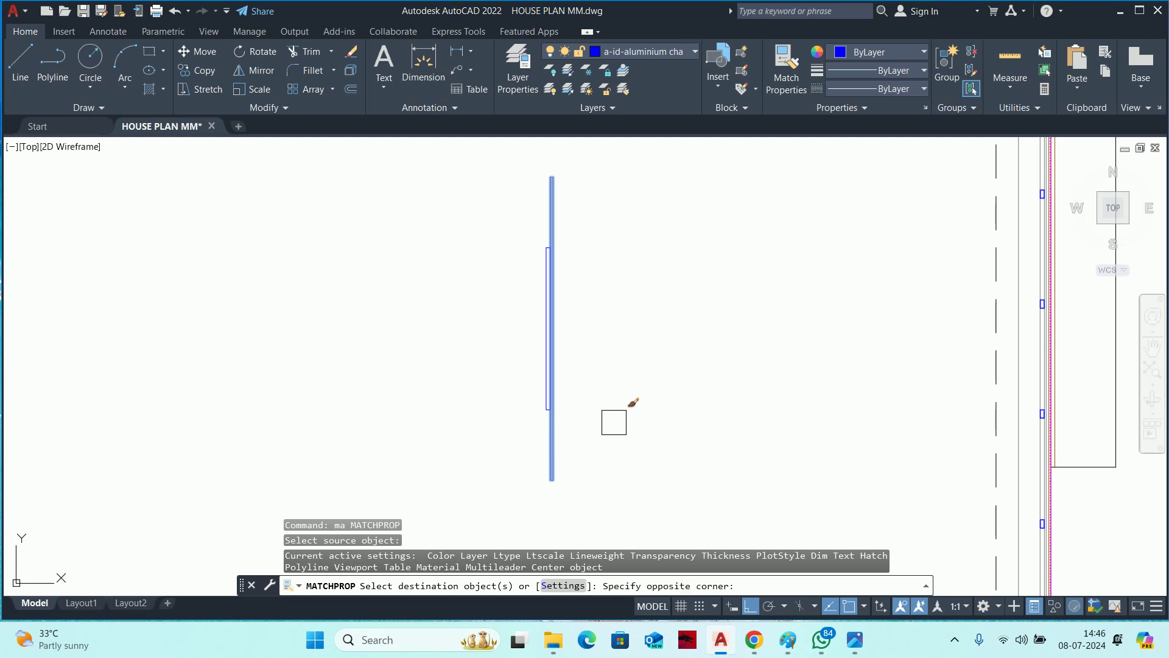
{"action": "left_click", "coordinate": [494, 342]}
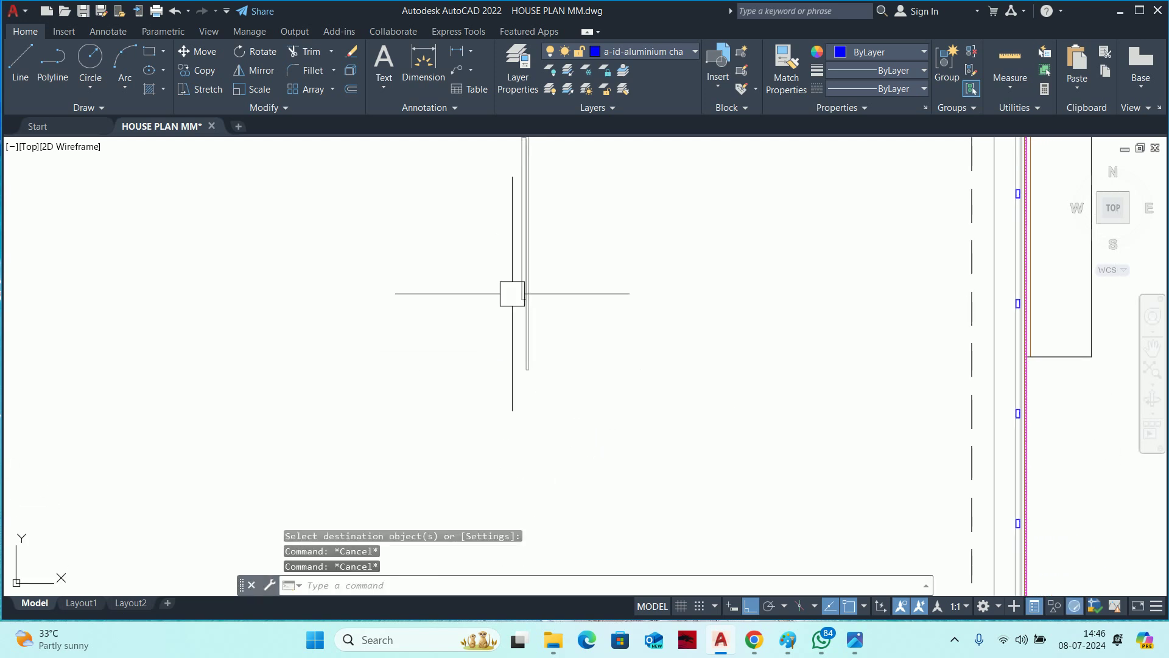
{"action": "scroll", "coordinate": [517, 315], "scroll_direction": "up", "scroll_amount": 2}
Stretch the first panel end by 150 using a crossing window.
{"action": "key", "text": "Return"}
{"action": "left_click", "coordinate": [614, 304]}
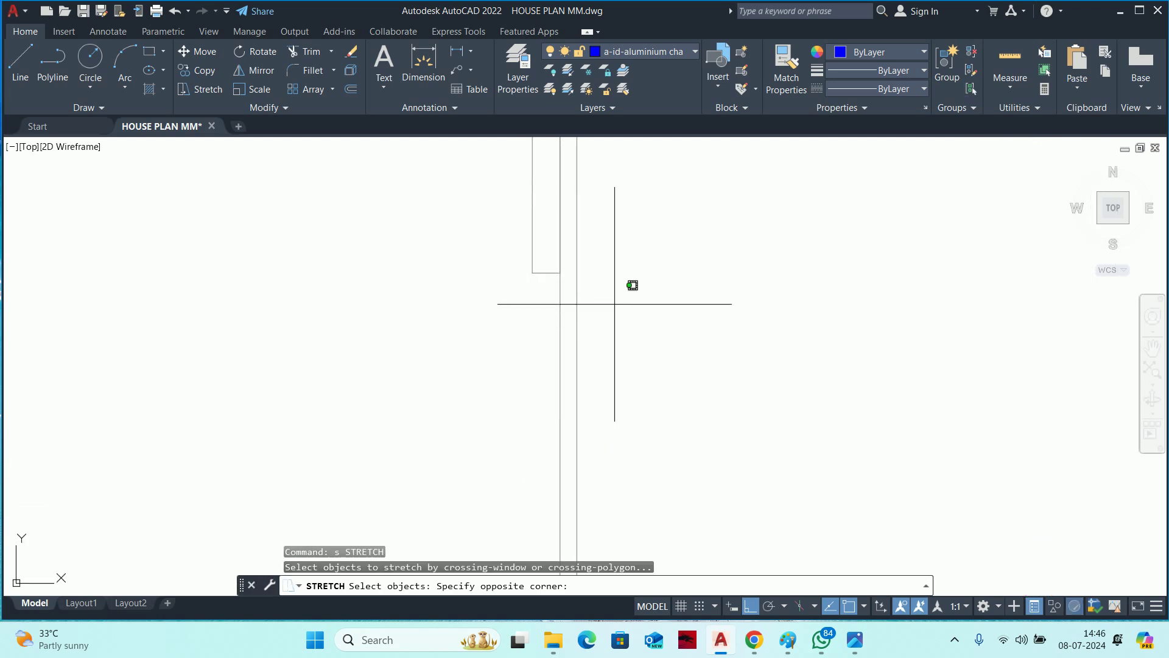
{"action": "left_click", "coordinate": [552, 248]}
{"action": "key", "text": "Return"}
{"action": "scroll", "coordinate": [553, 266], "scroll_direction": "down", "scroll_amount": 3}
{"action": "left_click", "coordinate": [625, 254]}
{"action": "type", "text": "15"}
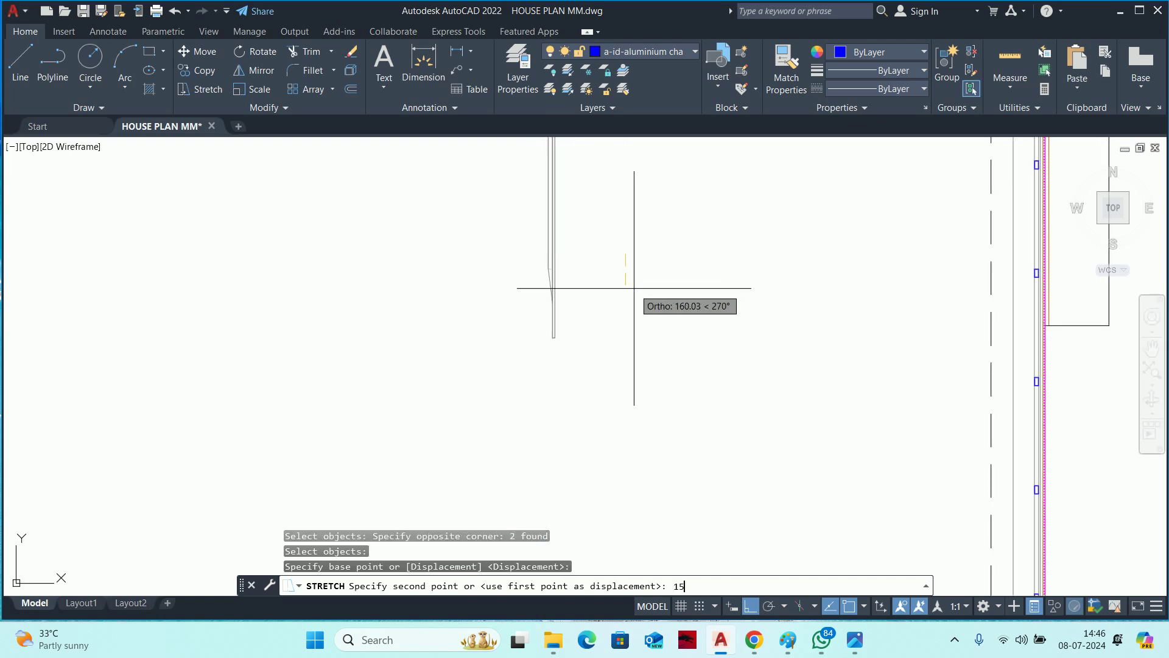
{"action": "key", "text": "Return"}
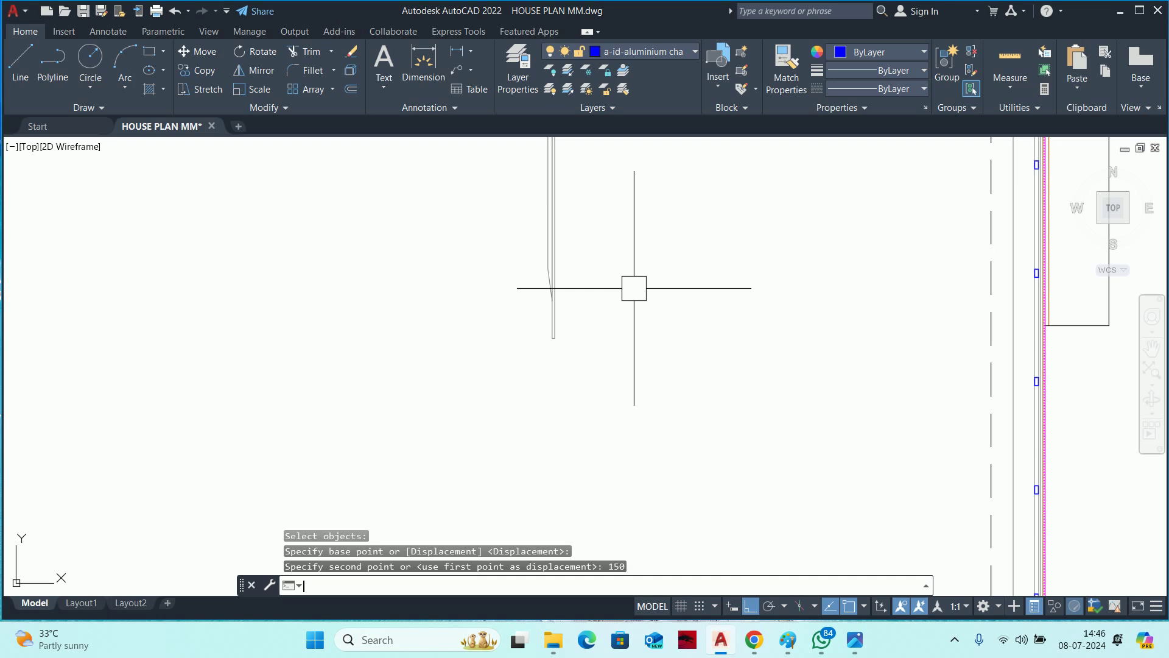
{"action": "scroll", "coordinate": [634, 287], "scroll_direction": "up", "scroll_amount": 2}
Stretch the other panel end by 150 as well.
{"action": "key", "text": "Return"}
{"action": "scroll", "coordinate": [598, 370], "scroll_direction": "down", "scroll_amount": 2}
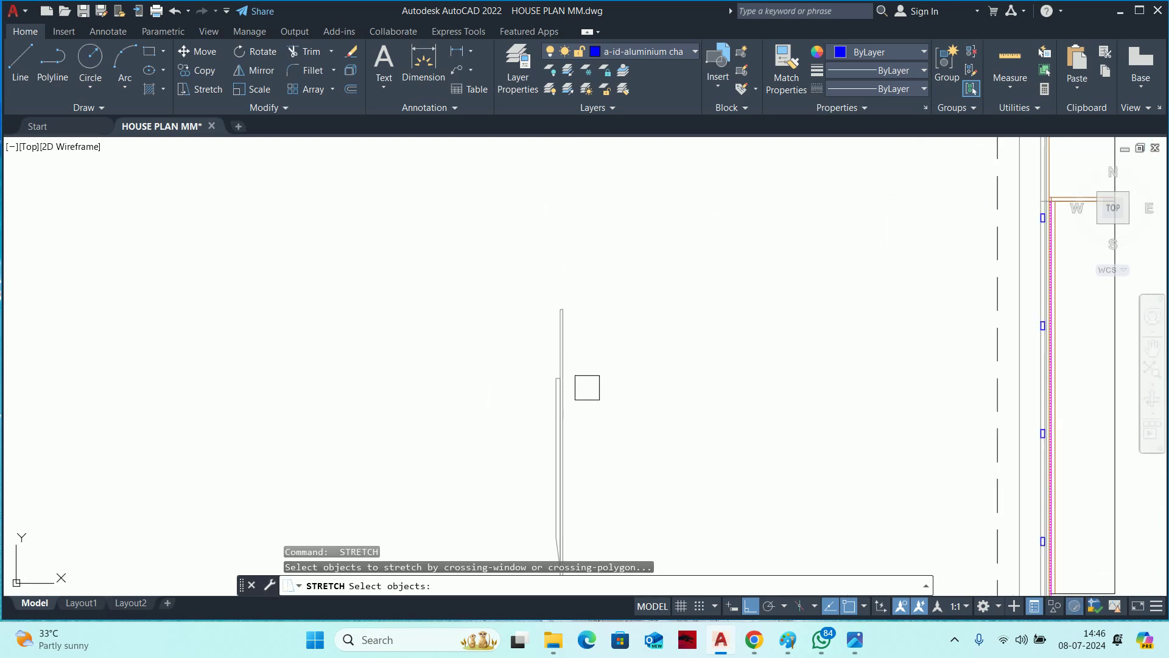
{"action": "scroll", "coordinate": [587, 387], "scroll_direction": "up", "scroll_amount": 2}
{"action": "left_click", "coordinate": [548, 383]}
{"action": "left_click", "coordinate": [478, 345]}
{"action": "key", "text": "Return"}
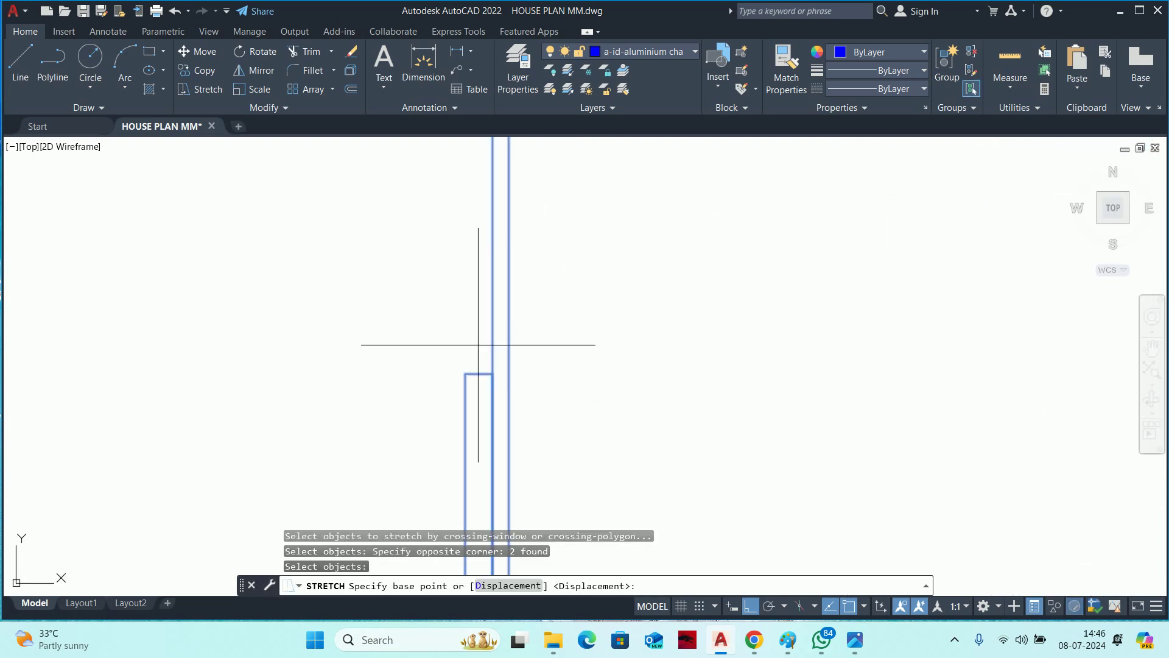
{"action": "type", "text": "150"}
{"action": "key", "text": "Return"}
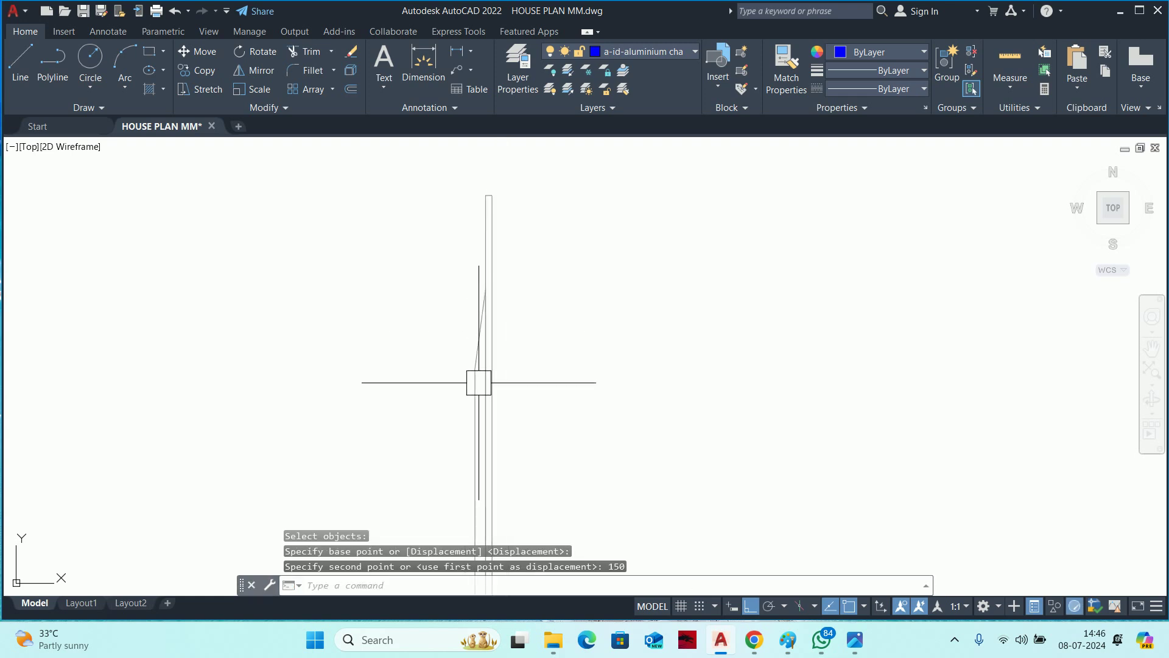
{"action": "key", "text": "Escape"}
{"action": "key", "text": "Escape"}
{"action": "key", "text": "Escape"}
Grip-stretch the HDHMR ply panel outline end by 10.
{"action": "scroll", "coordinate": [491, 340], "scroll_direction": "down", "scroll_amount": 2}
{"action": "scroll", "coordinate": [491, 340], "scroll_direction": "up", "scroll_amount": 2}
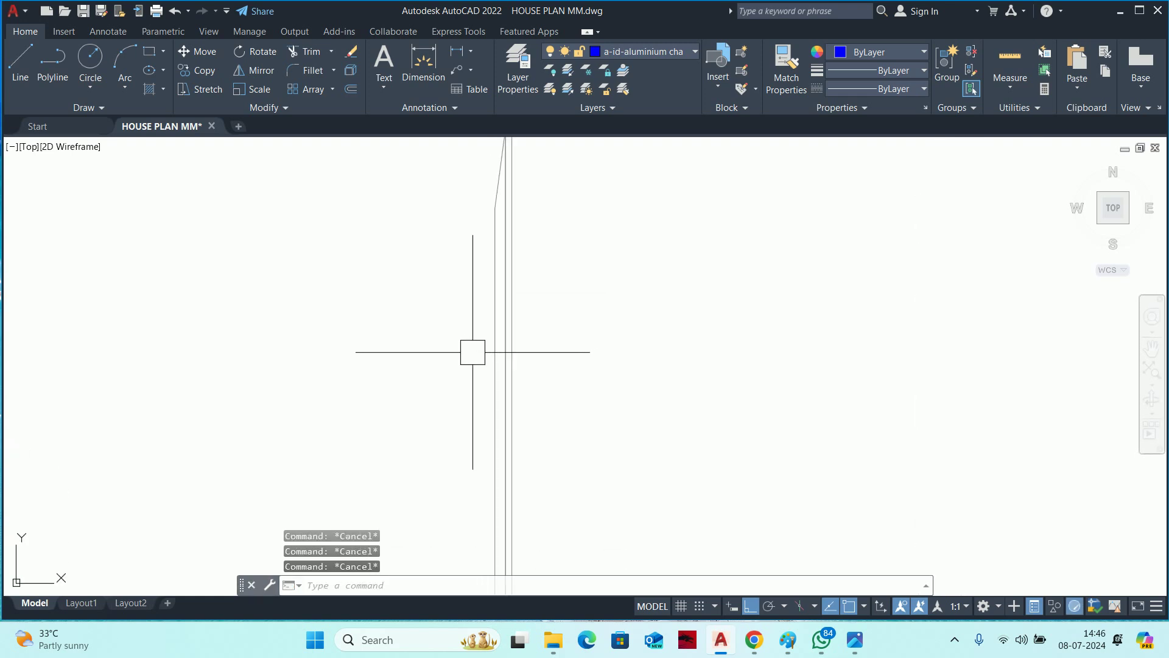
{"action": "left_click", "coordinate": [489, 374]}
{"action": "left_click", "coordinate": [495, 407]}
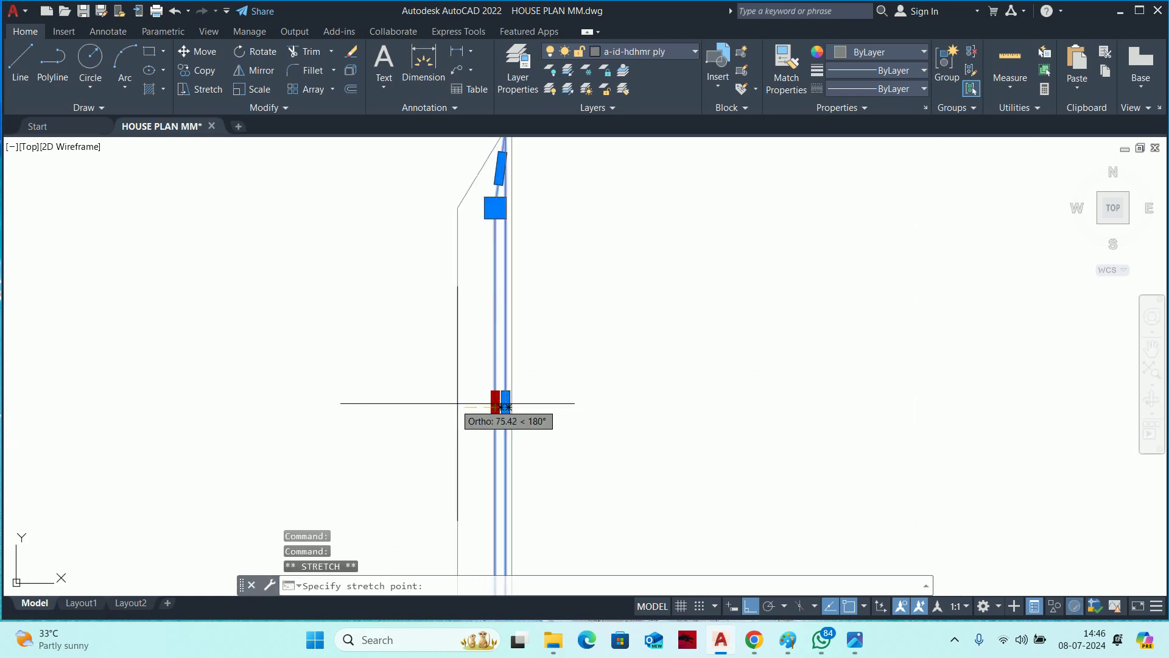
{"action": "type", "text": "10"}
{"action": "key", "text": "Return"}
{"action": "key", "text": "Escape"}
{"action": "key", "text": "Escape"}
{"action": "key", "text": "Escape"}
{"action": "scroll", "coordinate": [475, 375], "scroll_direction": "down", "scroll_amount": 3}
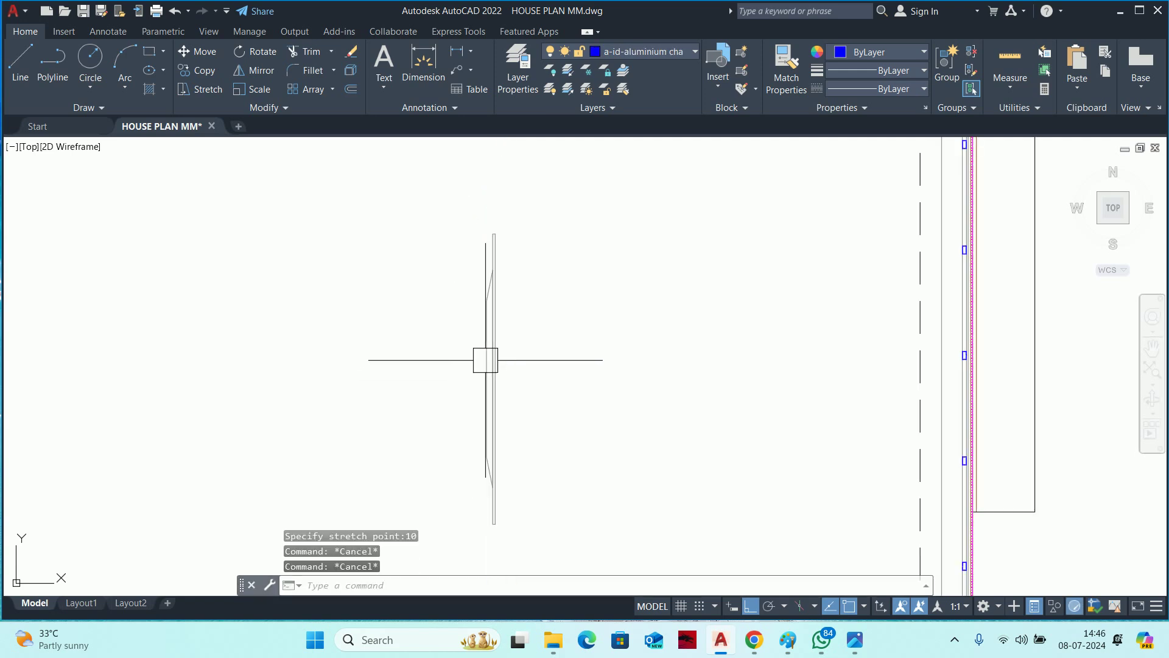
{"action": "middle_click_drag", "start_coordinate": [491, 334], "coordinate": [493, 356]}
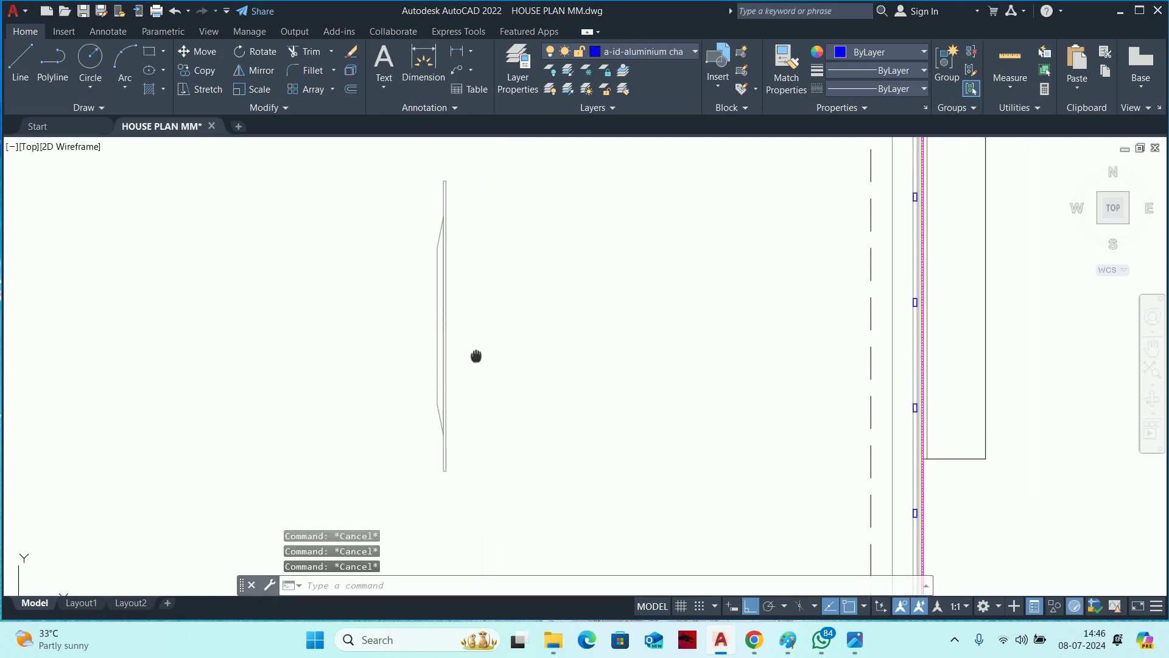
Draw a 25 × 300 rectangle with RECTANG using the Dimensions option.
{"action": "type", "text": "rec"}
{"action": "key", "text": "Return"}
{"action": "left_click", "coordinate": [584, 290]}
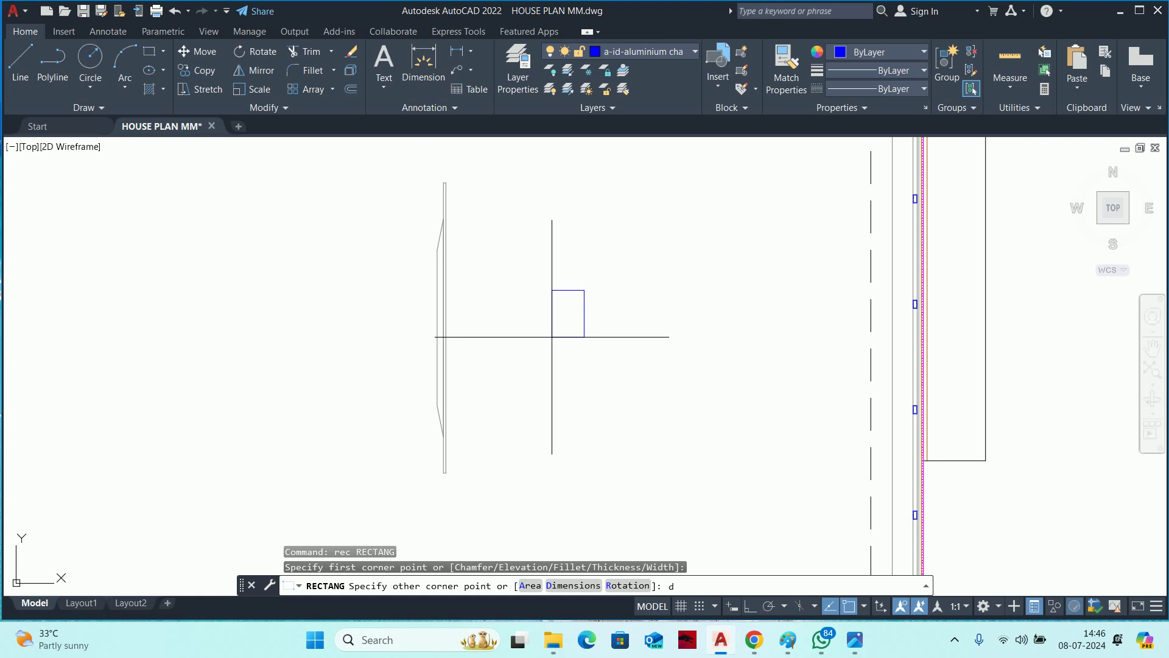
{"action": "key", "text": "Return"}
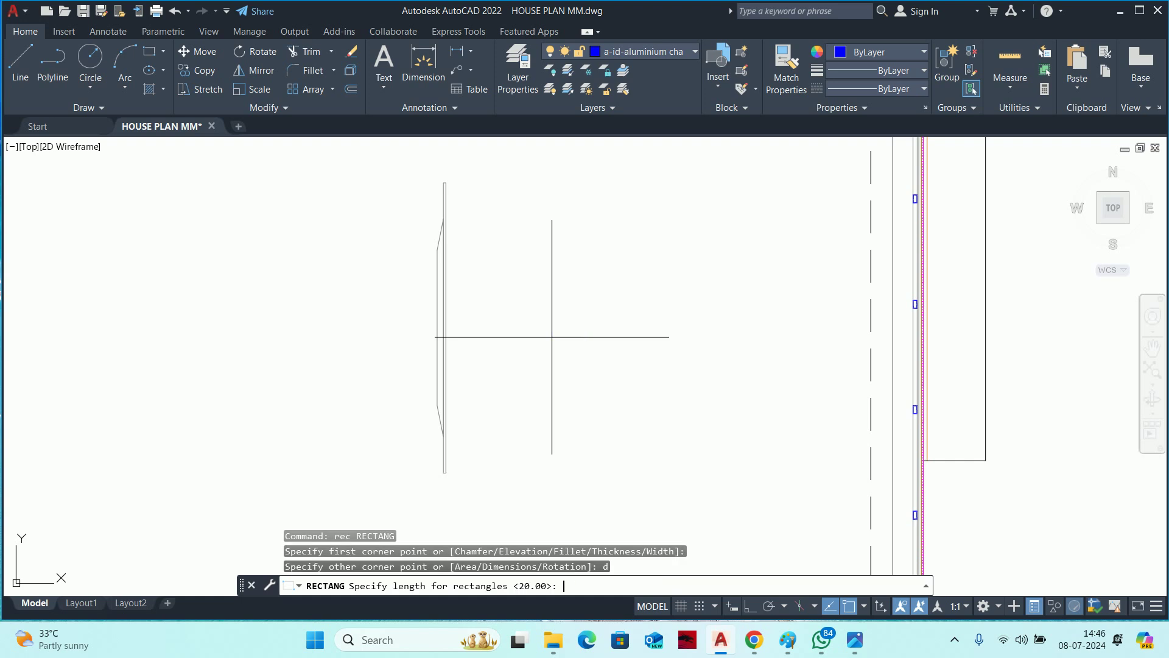
{"action": "type", "text": "25"}
{"action": "key", "text": "Return"}
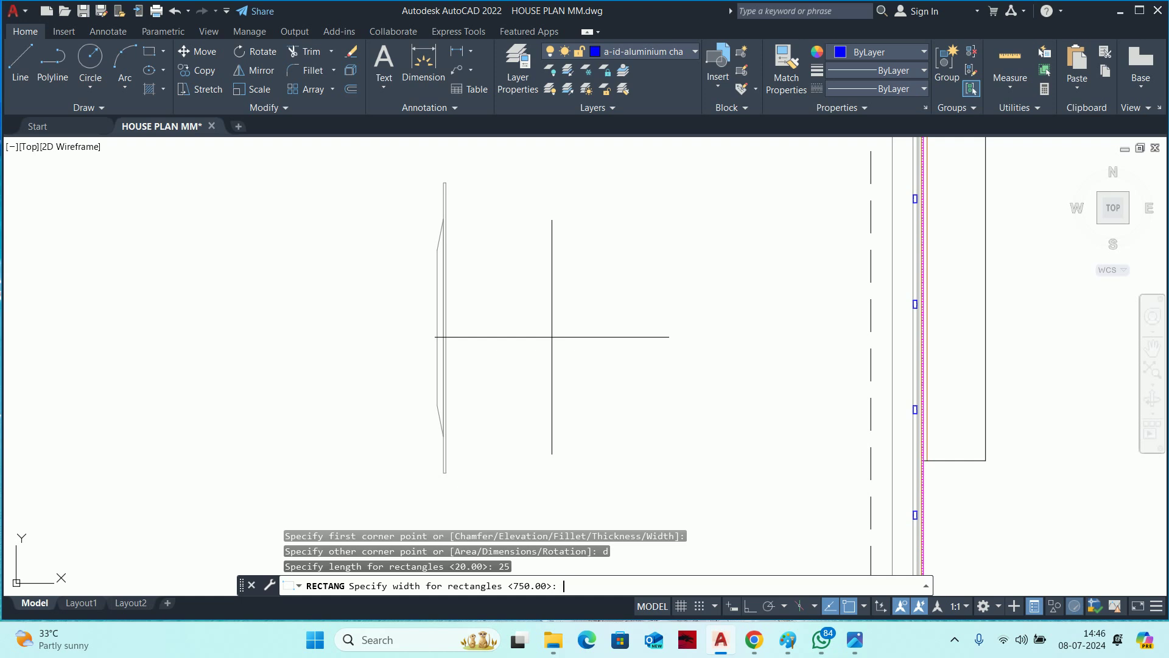
{"action": "type", "text": "00"}
{"action": "key", "text": "Return"}
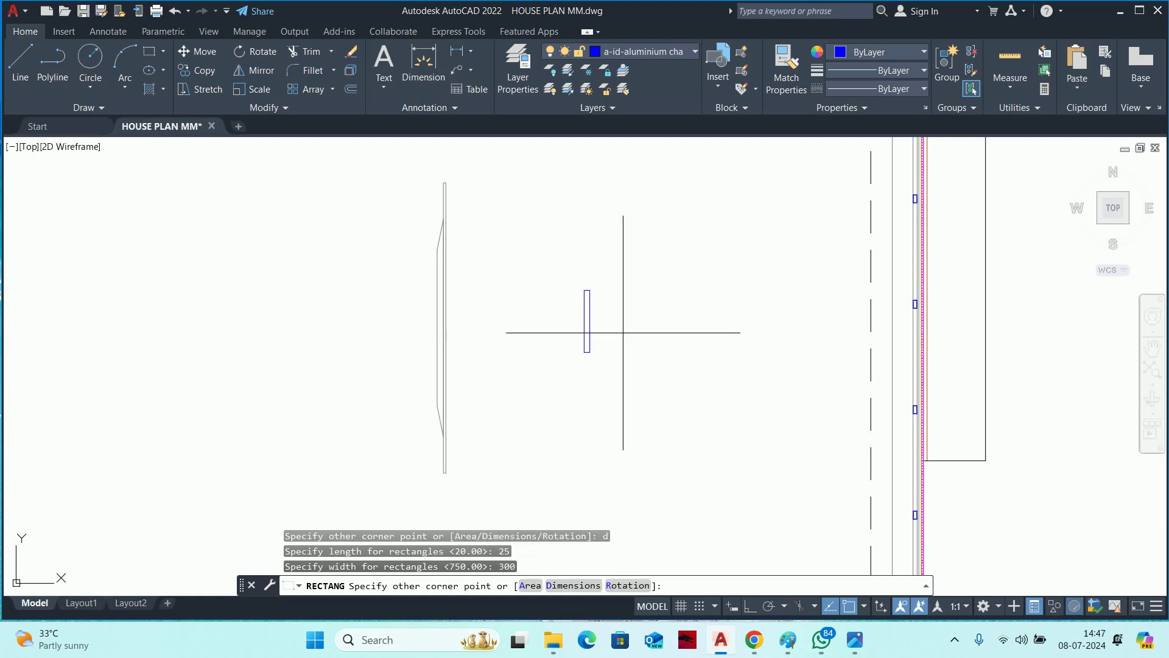
{"action": "left_click", "coordinate": [588, 329]}
Match the rectangle's properties to the panel line with MATCHPROP.
{"action": "type", "text": "m"}
{"action": "key", "text": "Return"}
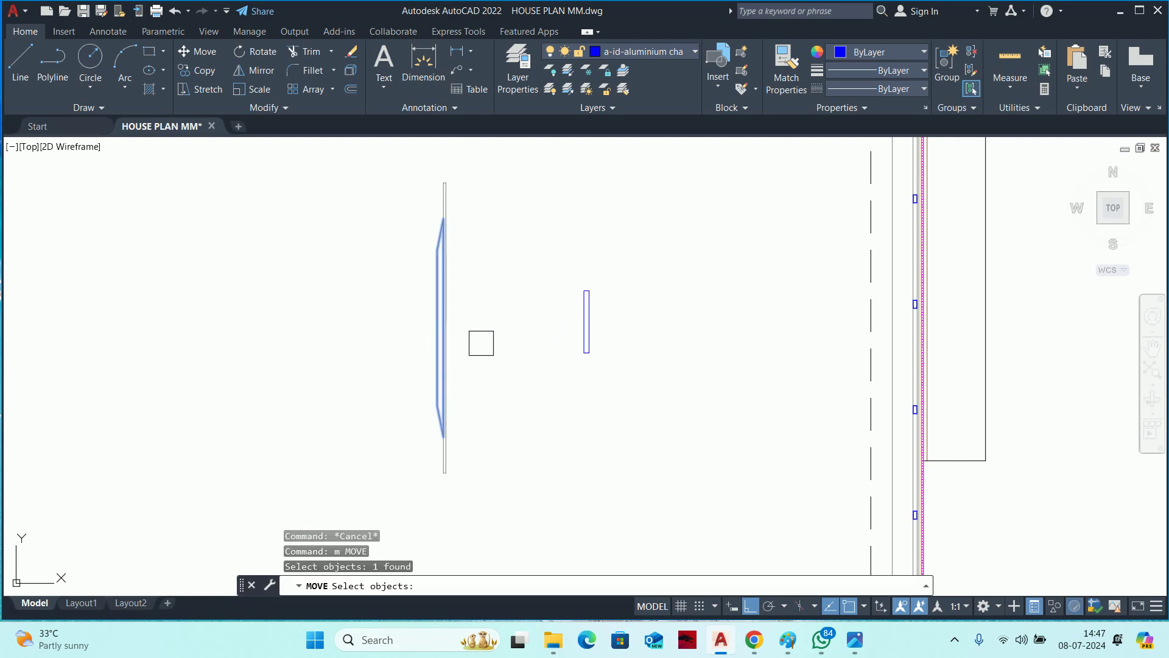
{"action": "scroll", "coordinate": [590, 323], "scroll_direction": "up", "scroll_amount": 4}
{"action": "key", "text": "Escape"}
{"action": "key", "text": "Escape"}
{"action": "key", "text": "Escape"}
{"action": "scroll", "coordinate": [566, 364], "scroll_direction": "down", "scroll_amount": 2}
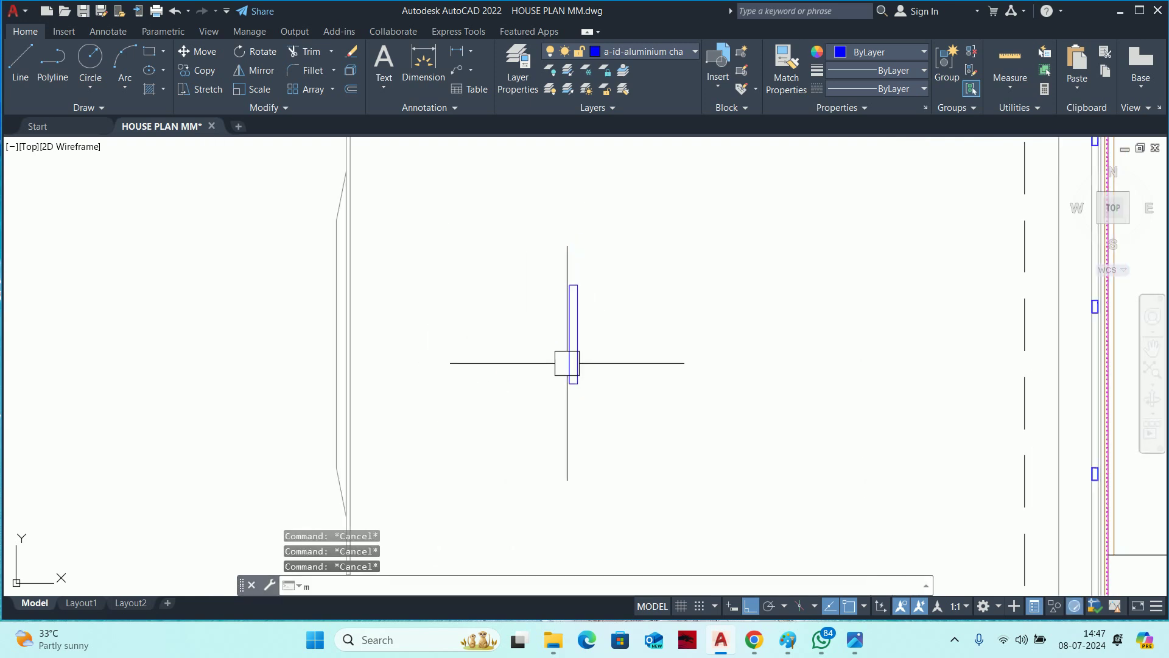
{"action": "type", "text": "ma"}
{"action": "key", "text": "Return"}
{"action": "left_click", "coordinate": [332, 398]}
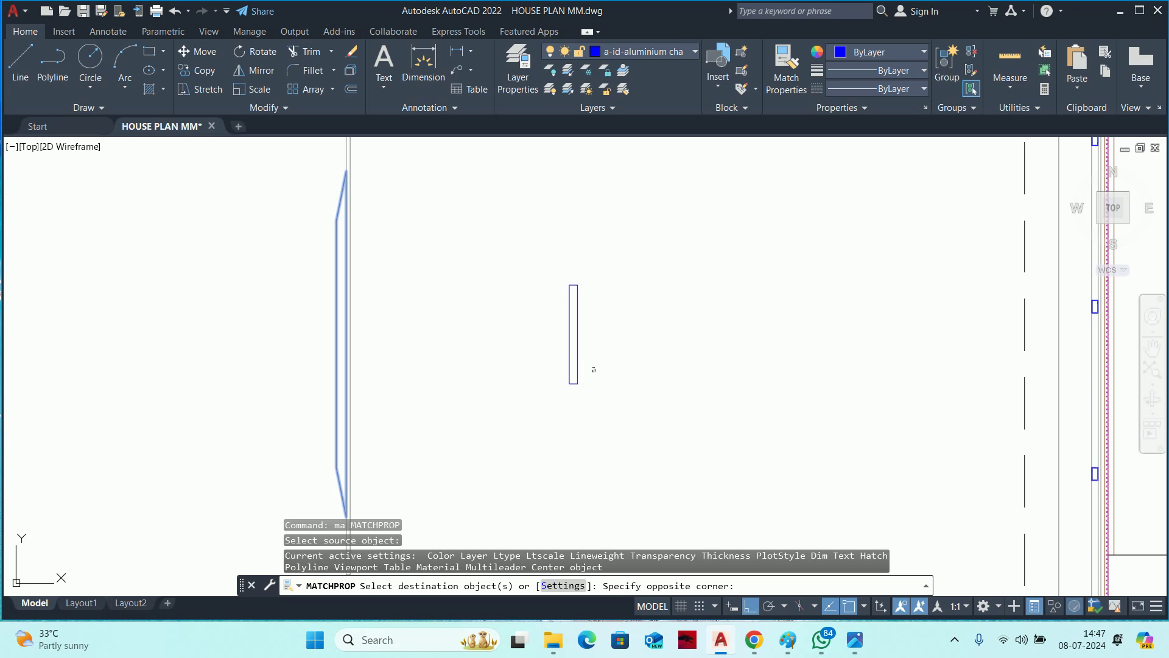
{"action": "left_click", "coordinate": [525, 306]}
{"action": "key", "text": "Escape"}
Move the 25 × 300 rectangle onto the panel.
{"action": "type", "text": "m"}
{"action": "key", "text": "Return"}
{"action": "left_click", "coordinate": [583, 364]}
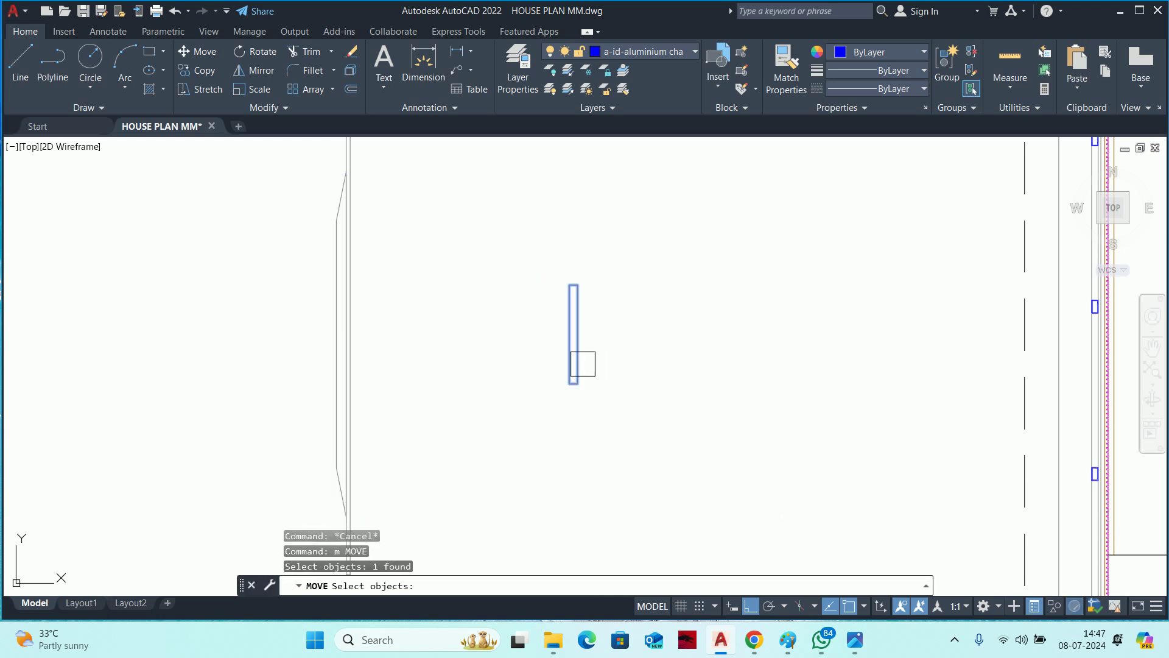
{"action": "key", "text": "Return"}
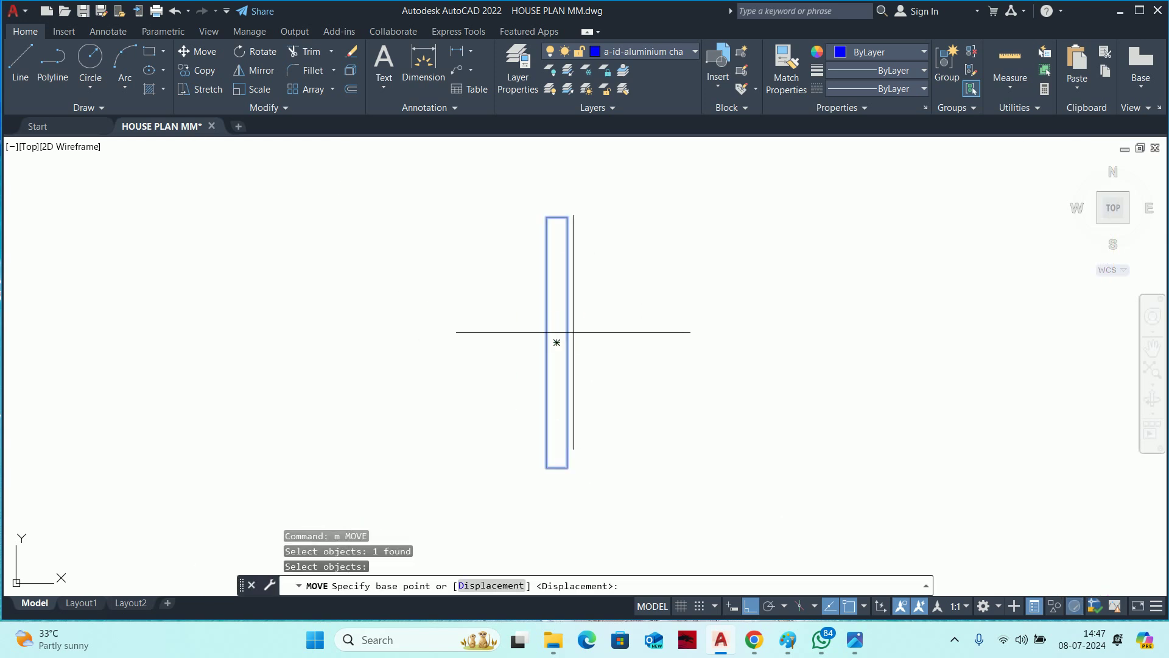
{"action": "left_click", "coordinate": [566, 339]}
{"action": "mouse_move", "coordinate": [501, 356]}
{"action": "middle_mouse_down"}
{"action": "mouse_move", "coordinate": [473, 409]}
{"action": "mouse_move", "coordinate": [1005, 409]}
{"action": "middle_mouse_up"}
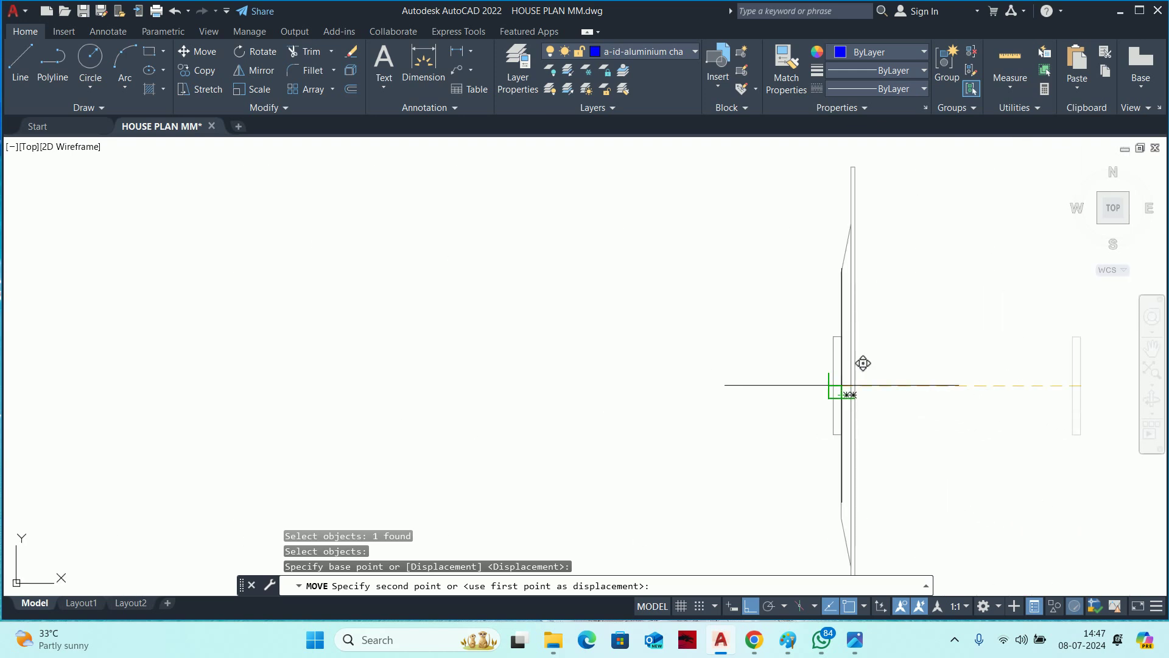
{"action": "key", "text": "Escape"}
{"action": "key", "text": "Escape"}
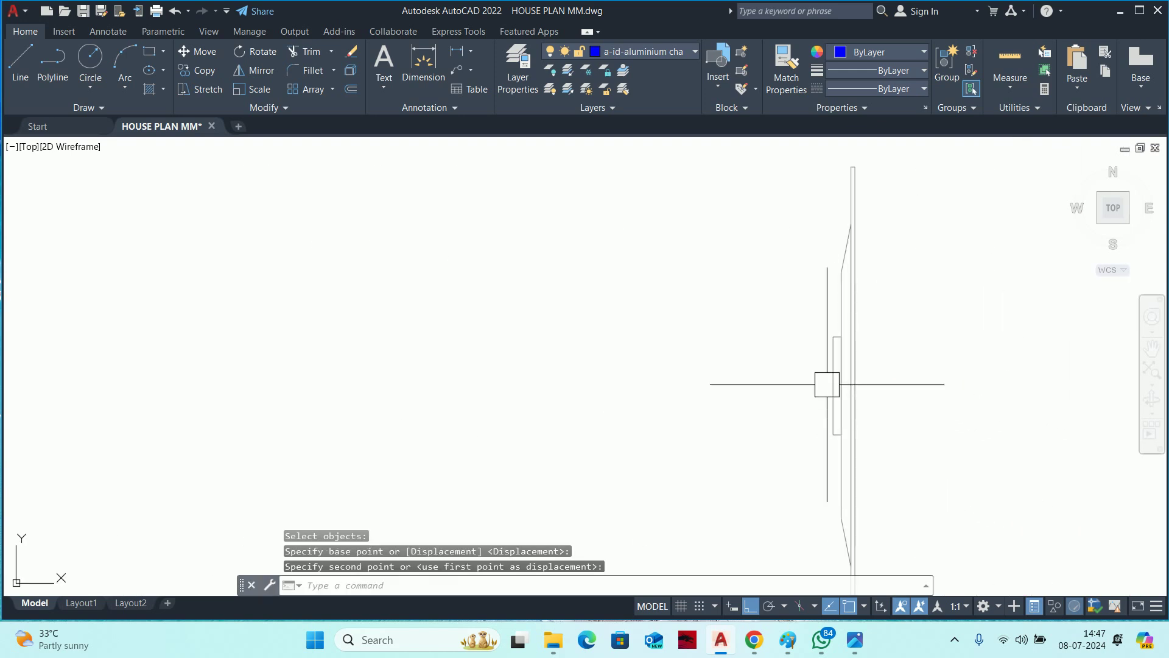
{"action": "scroll", "coordinate": [810, 381], "scroll_direction": "down", "scroll_amount": 3}
{"action": "middle_click_drag", "start_coordinate": [809, 380], "coordinate": [689, 329]}
{"action": "scroll", "coordinate": [750, 313], "scroll_direction": "up", "scroll_amount": 2}
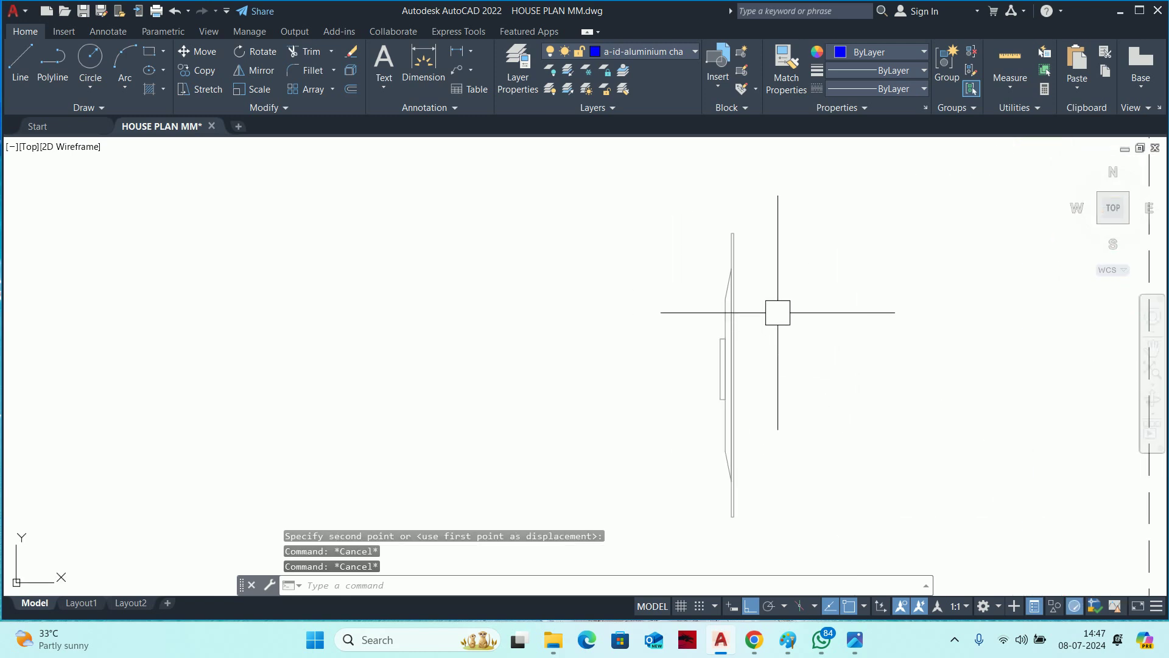
{"action": "mouse_move", "coordinate": [779, 313]}
{"action": "middle_mouse_down"}
{"action": "mouse_move", "coordinate": [771, 383]}
{"action": "mouse_move", "coordinate": [755, 374]}
{"action": "middle_mouse_up"}
Define a 'tv' block from the three TV pieces, based at the TV's centre.
{"action": "type", "text": "b"}
{"action": "key", "text": "Return"}
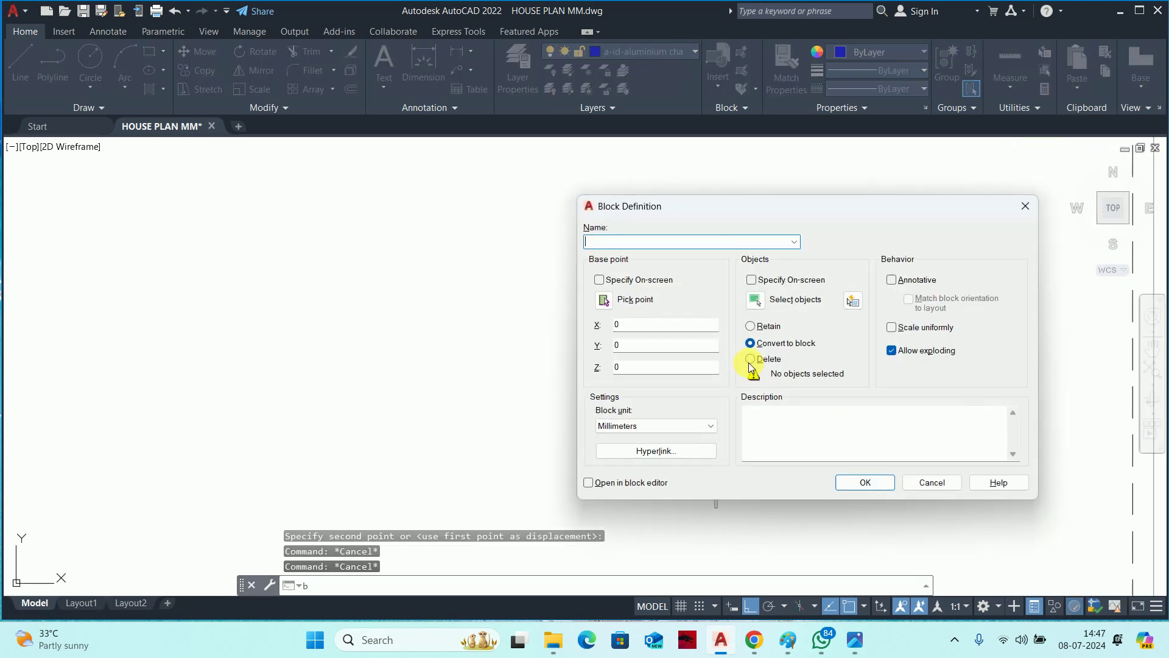
{"action": "left_click", "coordinate": [756, 298]}
{"action": "left_click", "coordinate": [862, 541]}
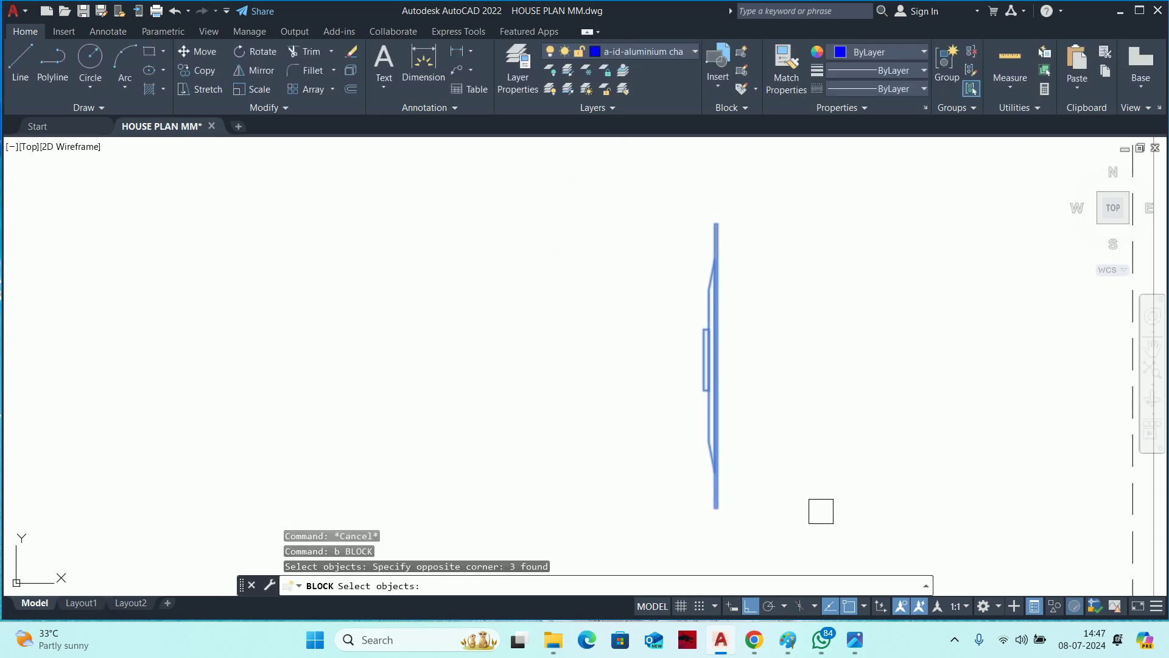
{"action": "key", "text": "Return"}
{"action": "left_click", "coordinate": [605, 300]}
{"action": "scroll", "coordinate": [670, 402], "scroll_direction": "up", "scroll_amount": 3}
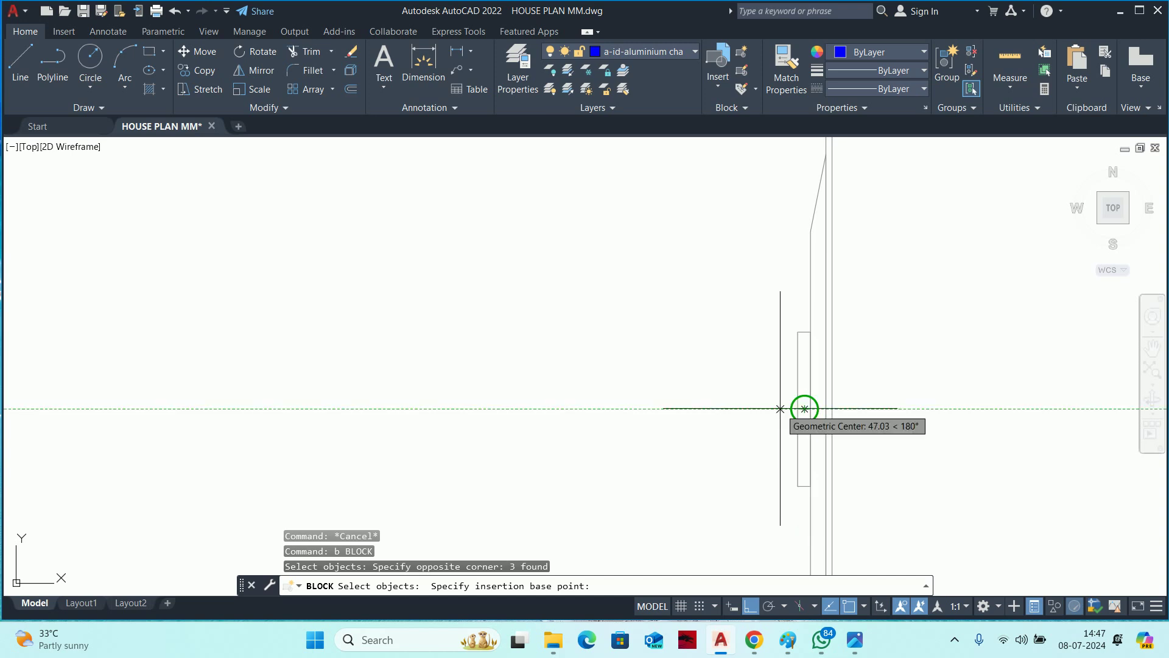
{"action": "left_click", "coordinate": [796, 406]}
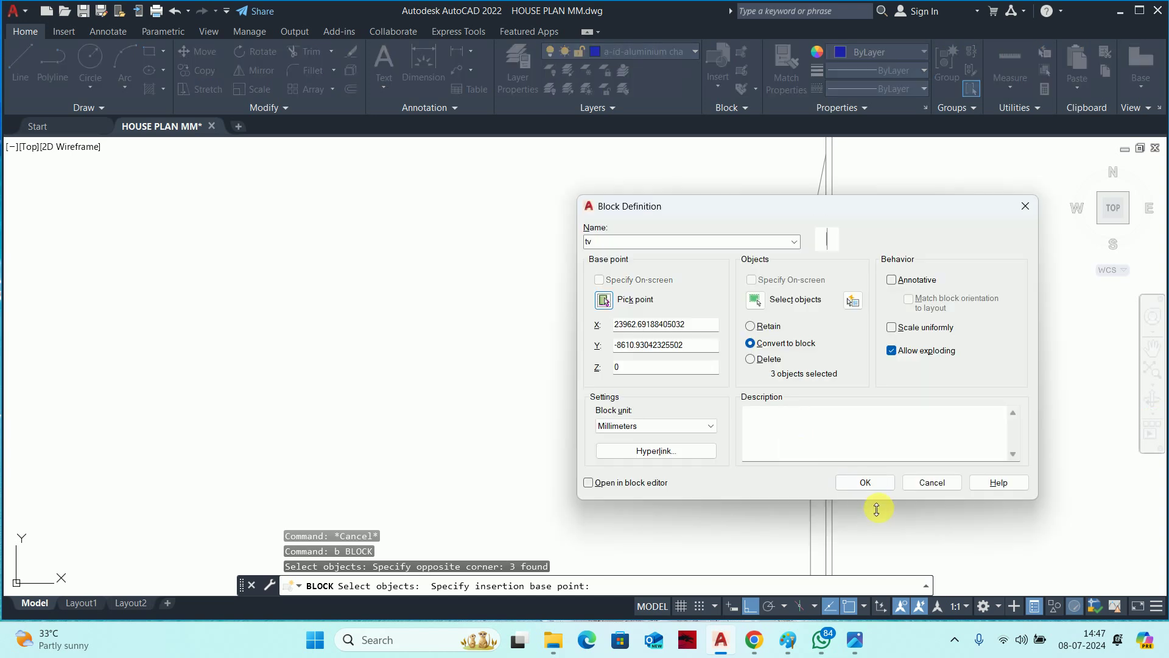
{"action": "left_click", "coordinate": [875, 484]}
{"action": "key", "text": "Escape"}
Select the tv block and start moving it, then cancel the move.
{"action": "scroll", "coordinate": [791, 443], "scroll_direction": "down", "scroll_amount": 3}
{"action": "scroll", "coordinate": [757, 384], "scroll_direction": "up", "scroll_amount": 4}
{"action": "left_click", "coordinate": [751, 391]}
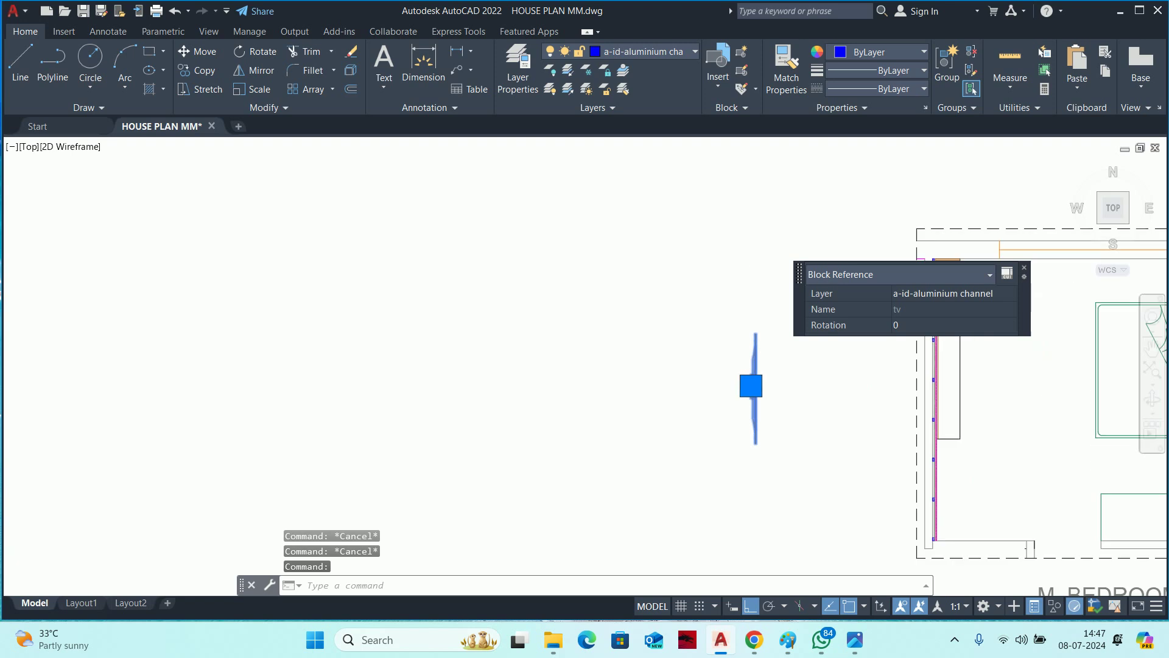
{"action": "scroll", "coordinate": [743, 391], "scroll_direction": "up", "scroll_amount": 2}
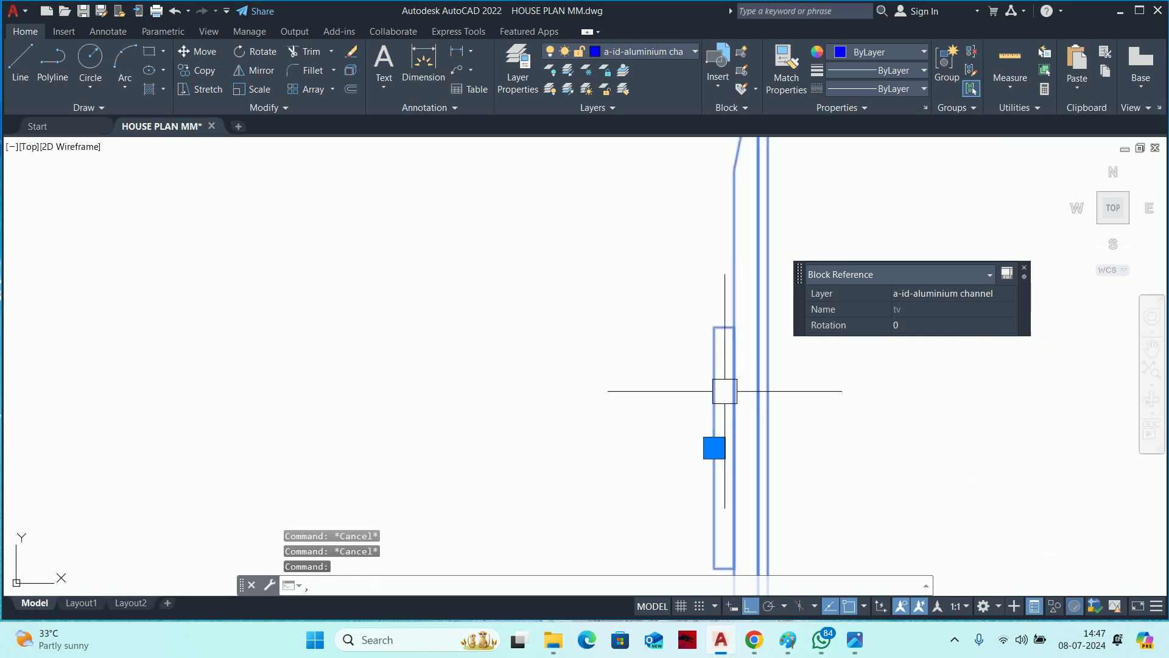
{"action": "type", "text": "m"}
{"action": "key", "text": "Return"}
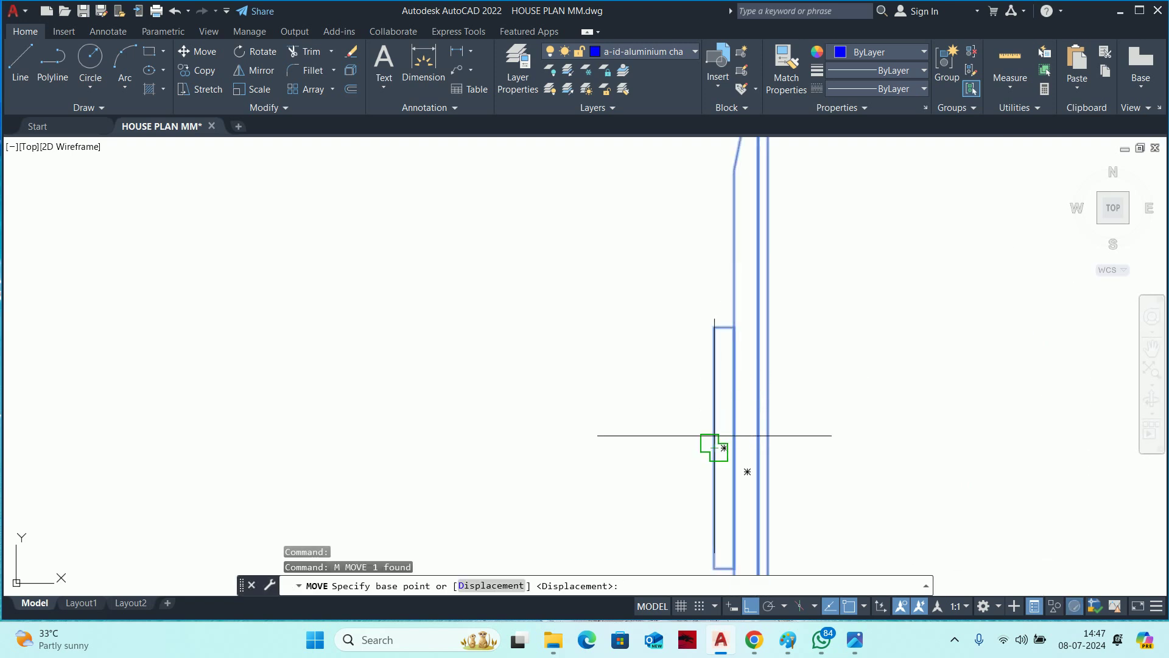
{"action": "left_click", "coordinate": [717, 444]}
{"action": "scroll", "coordinate": [718, 443], "scroll_direction": "down", "scroll_amount": 2}
{"action": "scroll", "coordinate": [792, 365], "scroll_direction": "down", "scroll_amount": 2}
{"action": "scroll", "coordinate": [718, 382], "scroll_direction": "up", "scroll_amount": 2}
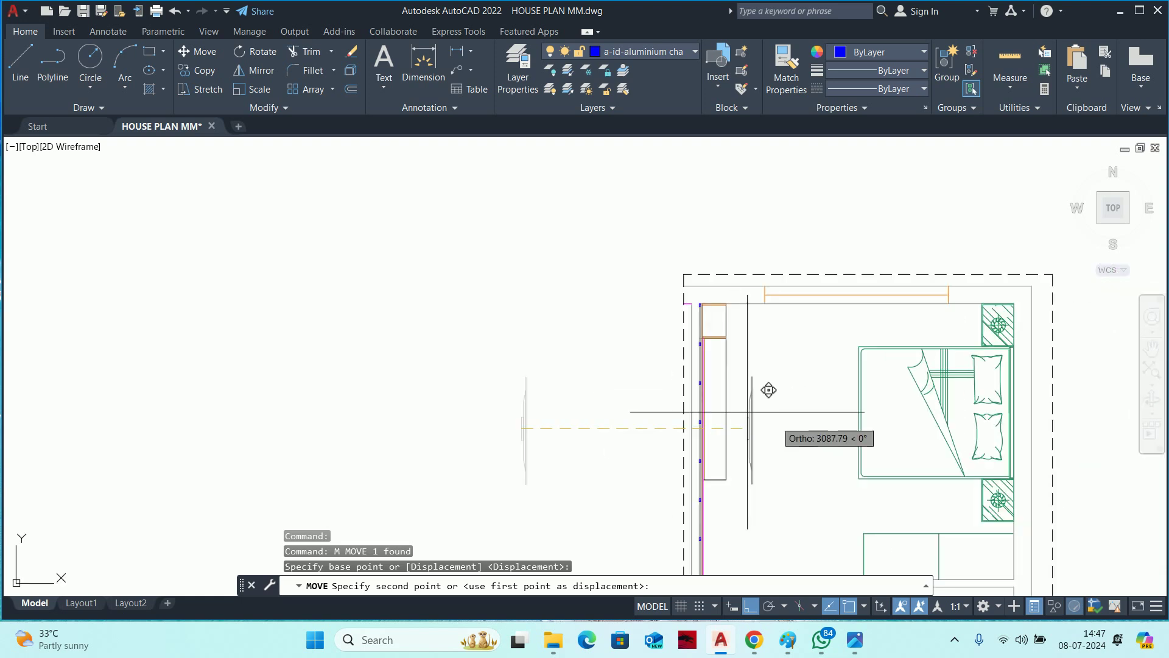
{"action": "scroll", "coordinate": [804, 402], "scroll_direction": "up", "scroll_amount": 2}
{"action": "key", "text": "Escape"}
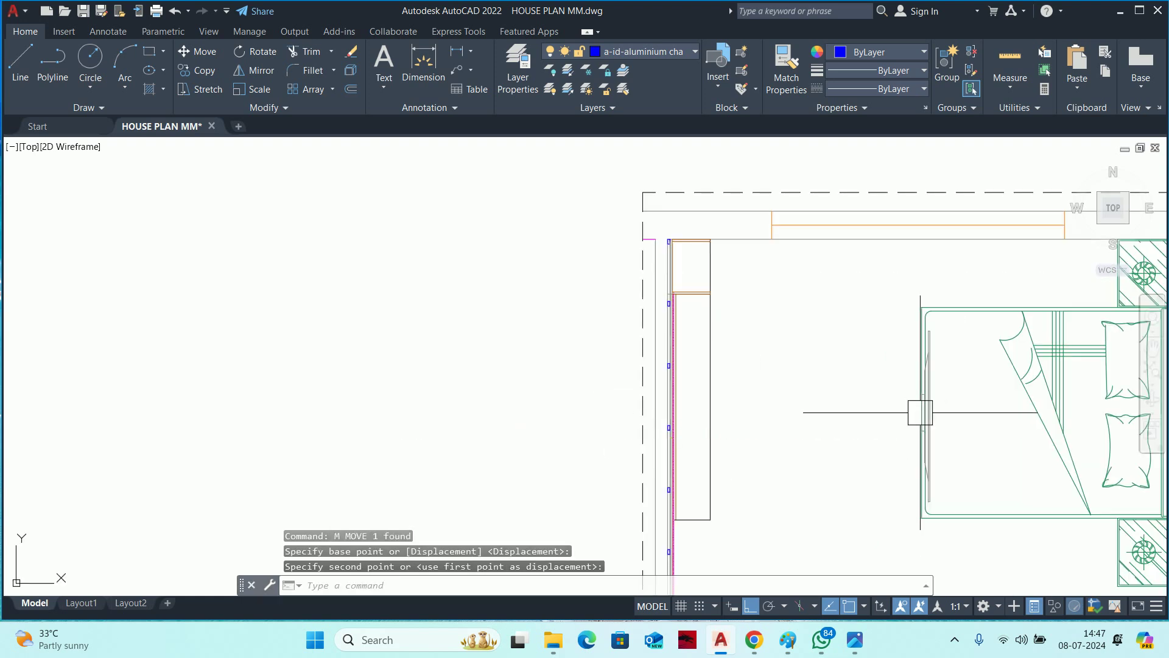
{"action": "key", "text": "Escape"}
{"action": "key", "text": "Escape"}
Move the thin vertical line from beside the bed against the wall panel.
{"action": "key", "text": "Return"}
{"action": "left_click", "coordinate": [927, 366]}
{"action": "key", "text": "Return"}
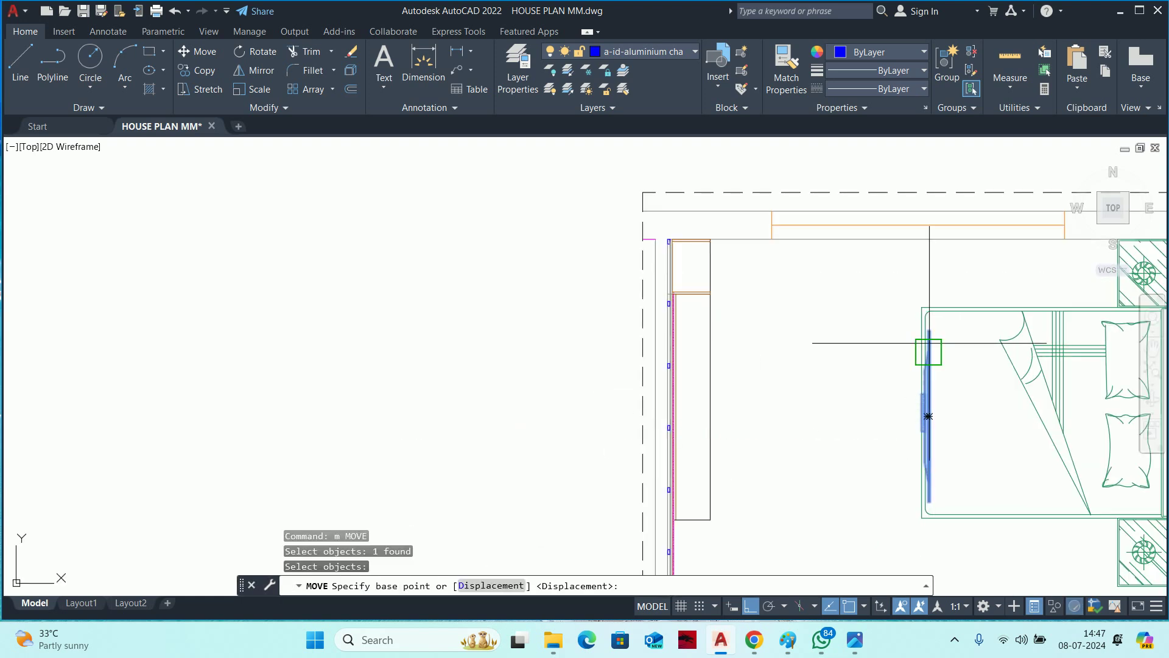
{"action": "scroll", "coordinate": [927, 347], "scroll_direction": "up", "scroll_amount": 5}
{"action": "middle_click_drag", "start_coordinate": [895, 475], "coordinate": [882, 349]}
{"action": "left_click", "coordinate": [899, 353]}
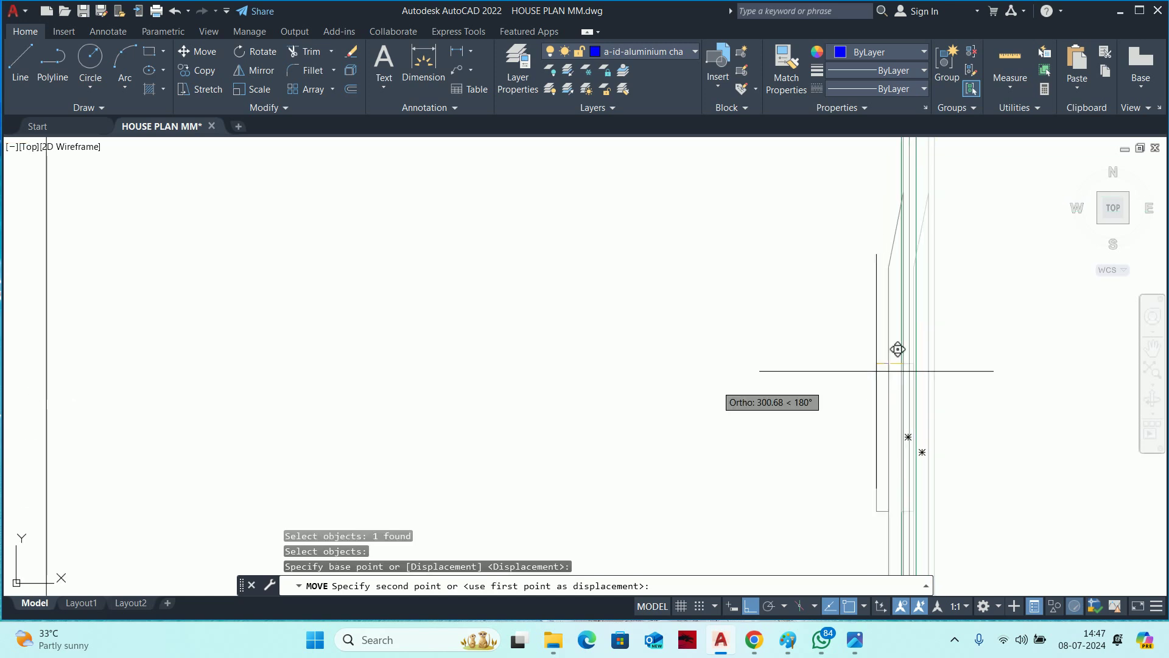
{"action": "scroll", "coordinate": [853, 365], "scroll_direction": "down", "scroll_amount": 3}
{"action": "middle_click_drag", "start_coordinate": [765, 386], "coordinate": [1032, 367]}
{"action": "scroll", "coordinate": [868, 378], "scroll_direction": "up", "scroll_amount": 4}
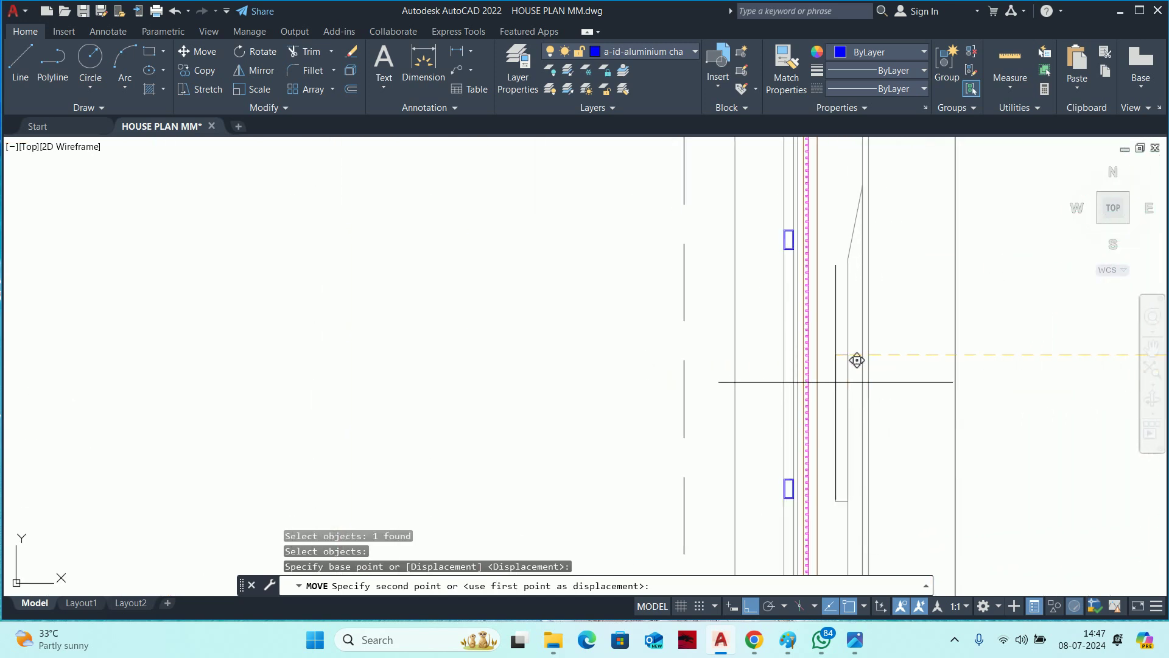
{"action": "left_click", "coordinate": [822, 343]}
{"action": "key", "text": "Escape"}
{"action": "key", "text": "Escape"}
Nudge the vertical line slightly right and zoom to check its placement.
{"action": "scroll", "coordinate": [843, 373], "scroll_direction": "down", "scroll_amount": 3}
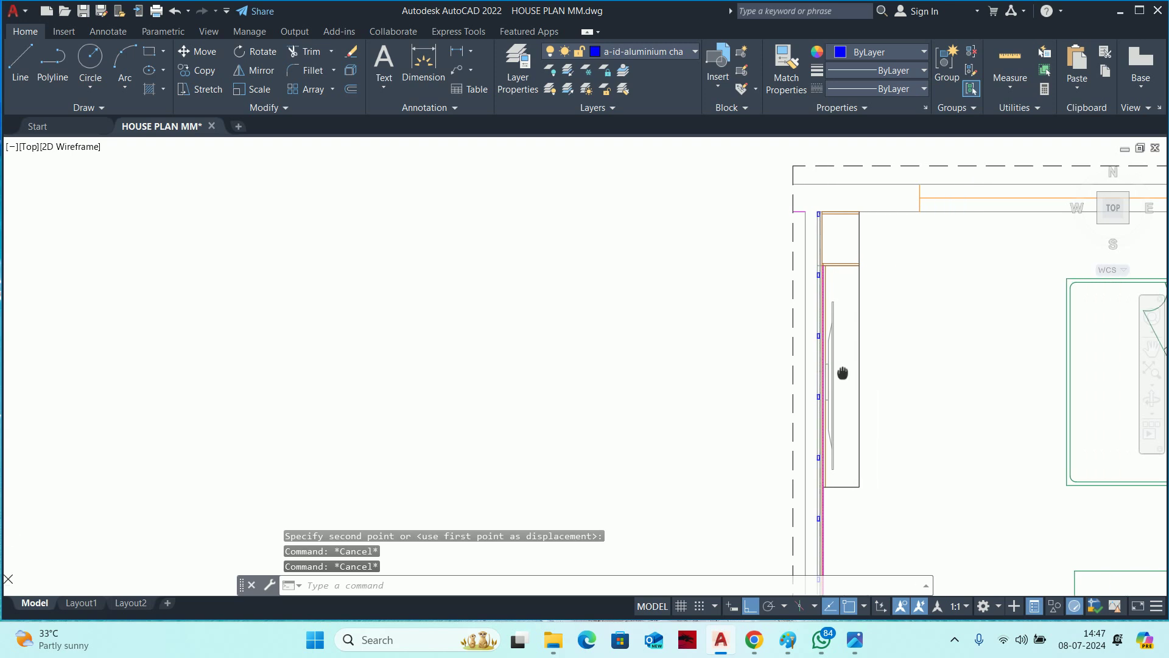
{"action": "scroll", "coordinate": [828, 368], "scroll_direction": "up", "scroll_amount": 1}
{"action": "scroll", "coordinate": [802, 369], "scroll_direction": "up", "scroll_amount": 1}
{"action": "left_click_drag", "start_coordinate": [802, 369], "coordinate": [810, 372]}
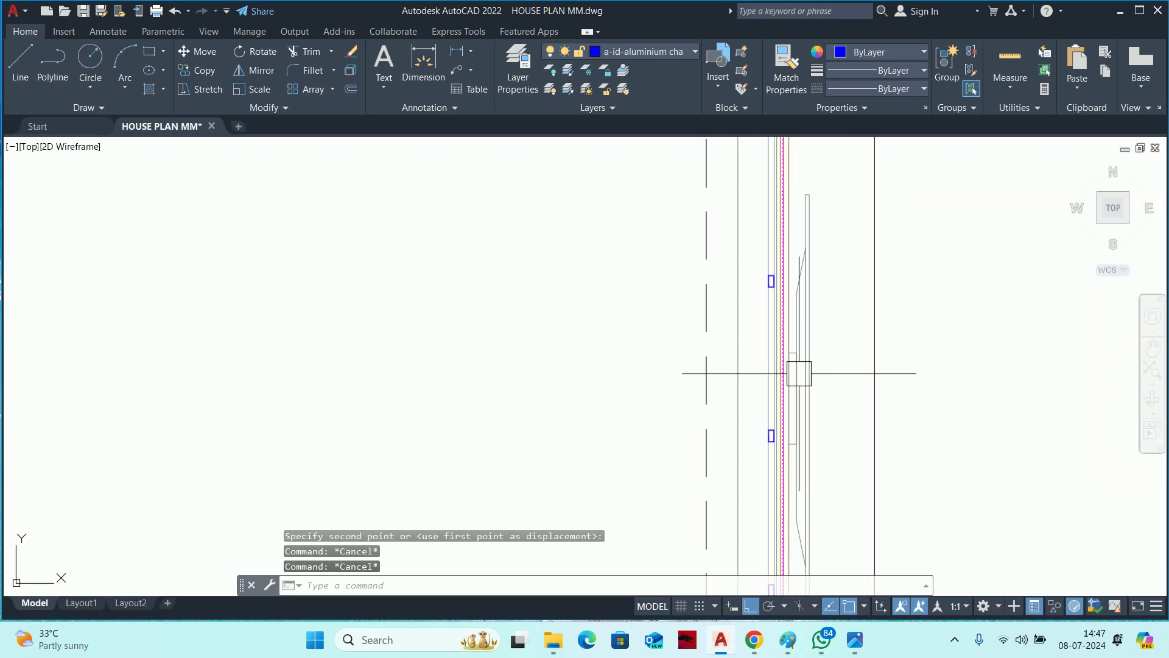
{"action": "scroll", "coordinate": [795, 365], "scroll_direction": "up", "scroll_amount": 2}
{"action": "scroll", "coordinate": [786, 341], "scroll_direction": "down", "scroll_amount": 1}
{"action": "scroll", "coordinate": [783, 296], "scroll_direction": "up", "scroll_amount": 2}
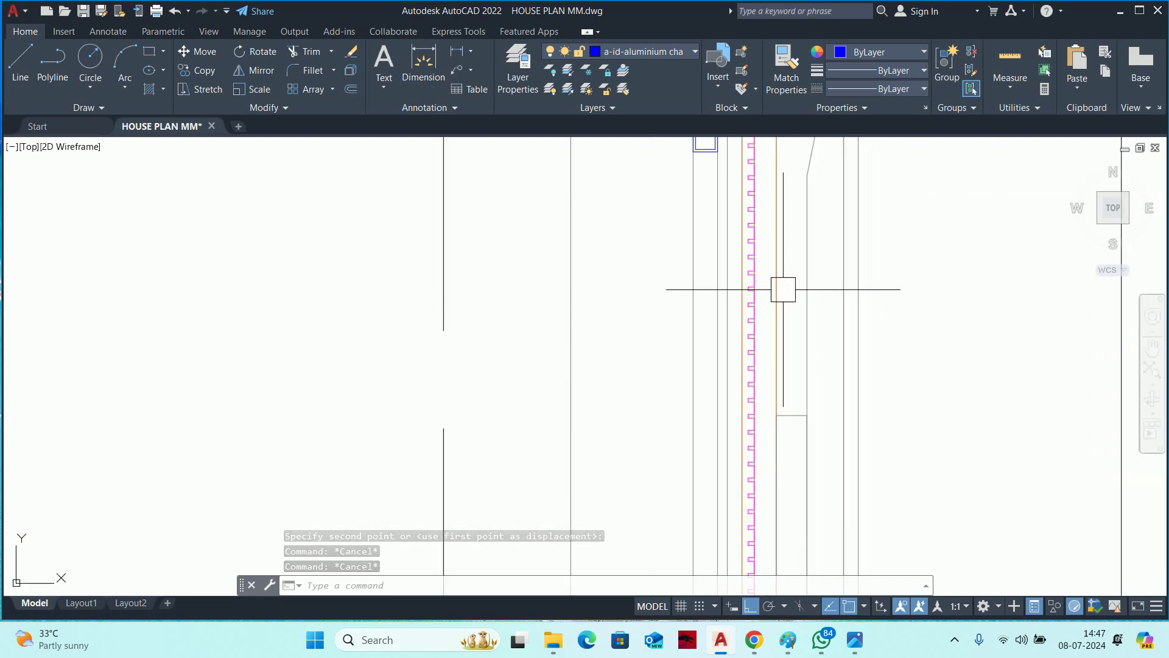
{"action": "scroll", "coordinate": [783, 290], "scroll_direction": "down", "scroll_amount": 2}
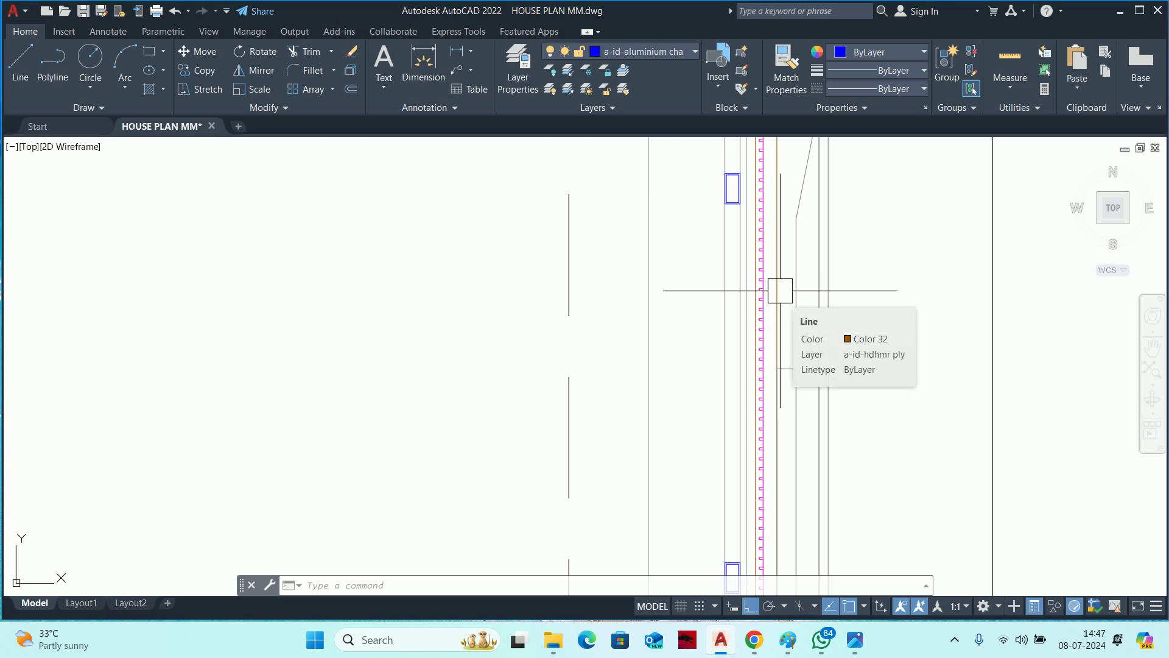
Start moving a line near the panel, then cancel the Move command.
{"action": "type", "text": "m"}
{"action": "key", "text": "Return"}
{"action": "left_click", "coordinate": [780, 290]}
{"action": "key", "text": "Return"}
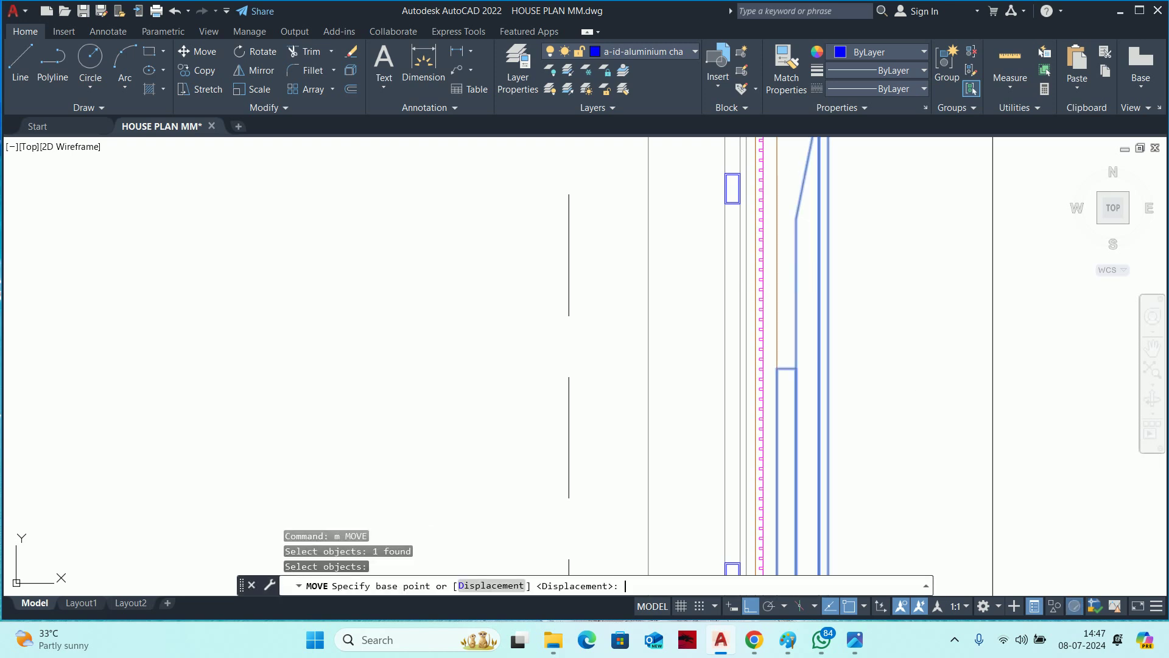
{"action": "key", "text": "Escape"}
{"action": "type", "text": "20"}
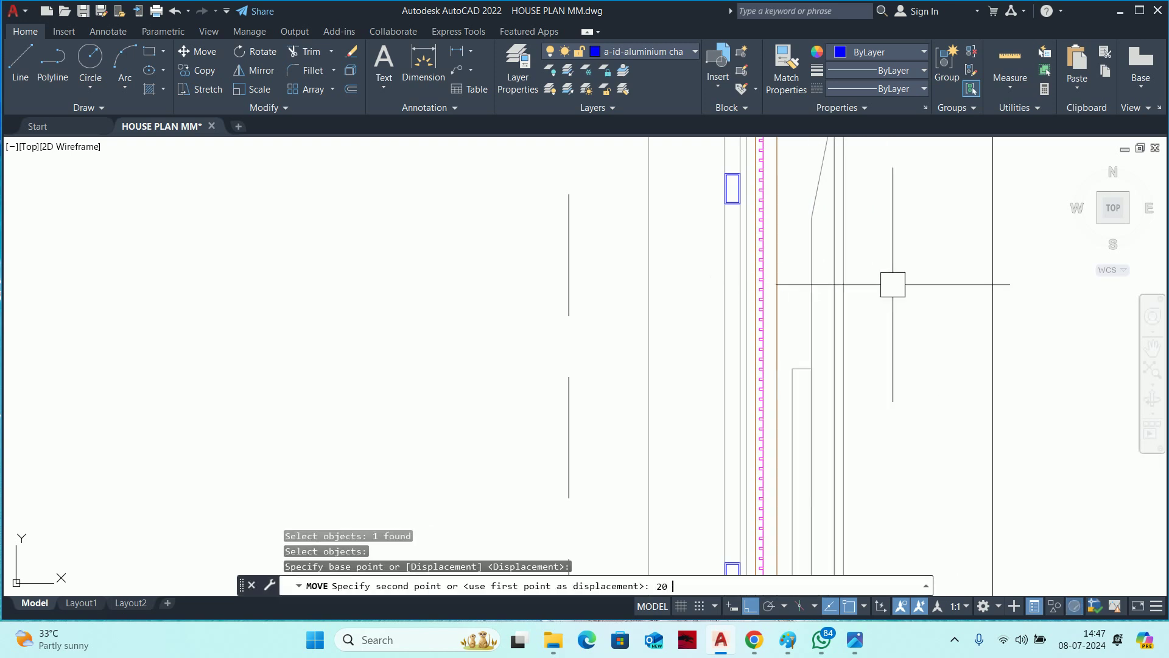
{"action": "key", "text": "Escape"}
{"action": "key", "text": "Escape"}
{"action": "key", "text": "Escape"}
Make a 20-unit parallel offset copy of a panel line.
{"action": "type", "text": "p"}
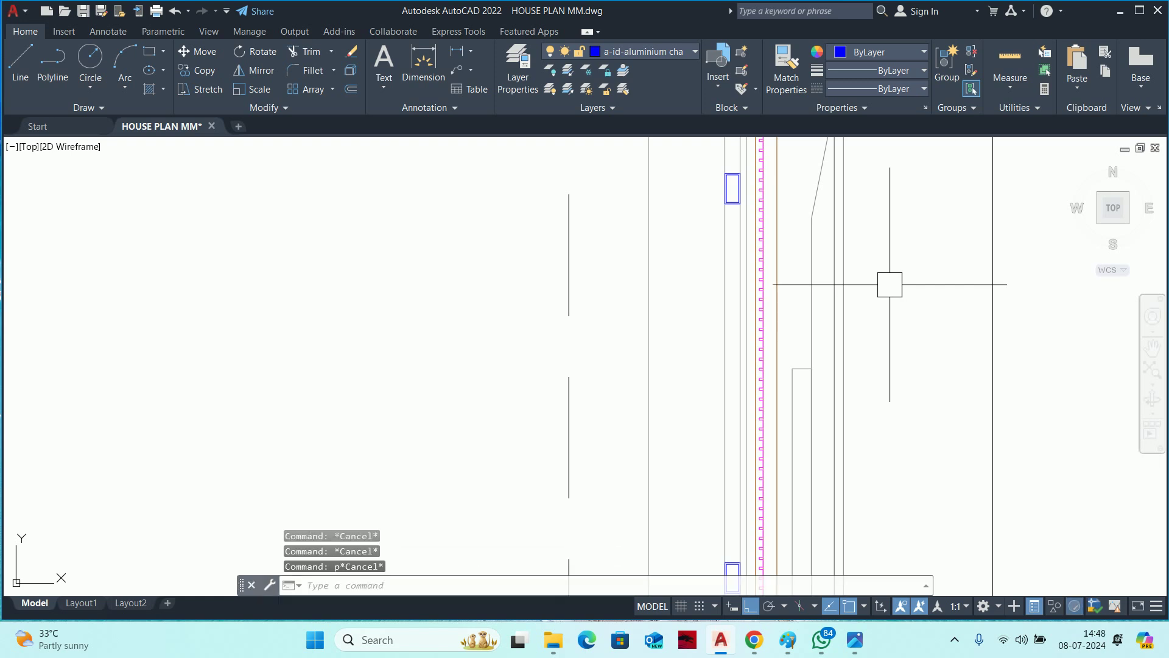
{"action": "type", "text": "o"}
{"action": "key", "text": "Return"}
{"action": "type", "text": "0"}
{"action": "key", "text": "Return"}
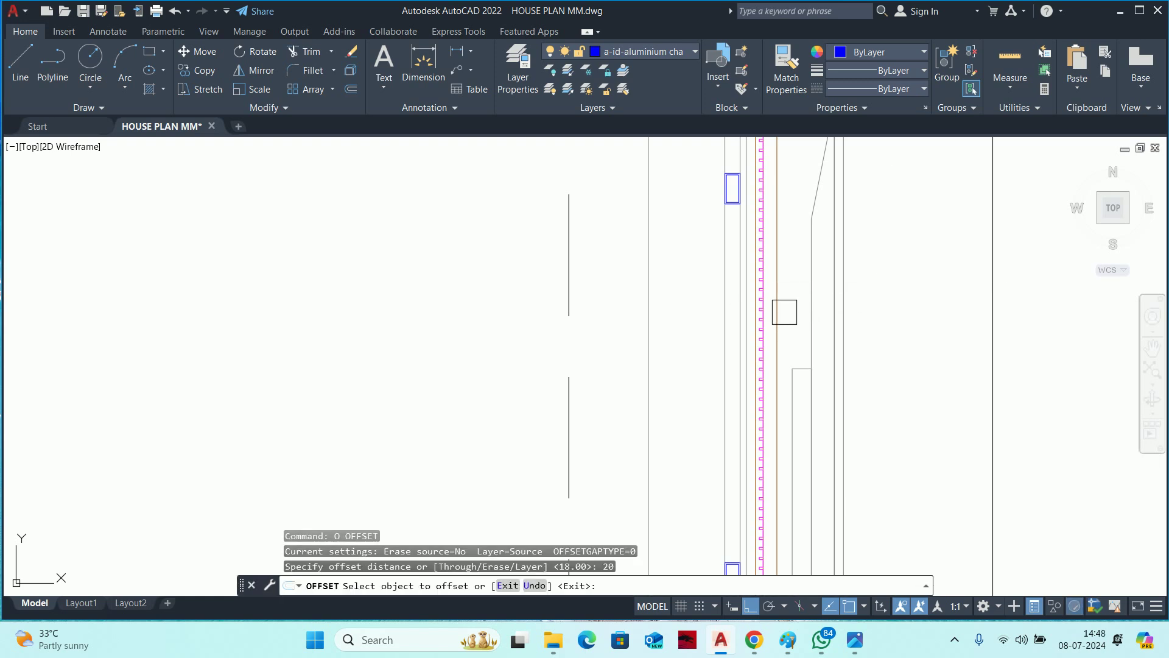
{"action": "left_click", "coordinate": [785, 312]}
{"action": "left_click", "coordinate": [889, 322]}
{"action": "key", "text": "Escape"}
{"action": "scroll", "coordinate": [932, 290], "scroll_direction": "down", "scroll_amount": 4}
{"action": "mouse_move", "coordinate": [856, 268]}
{"action": "middle_mouse_down"}
{"action": "mouse_move", "coordinate": [841, 293]}
{"action": "mouse_move", "coordinate": [850, 212]}
{"action": "middle_mouse_up"}
{"action": "scroll", "coordinate": [841, 293], "scroll_direction": "down", "scroll_amount": 3}
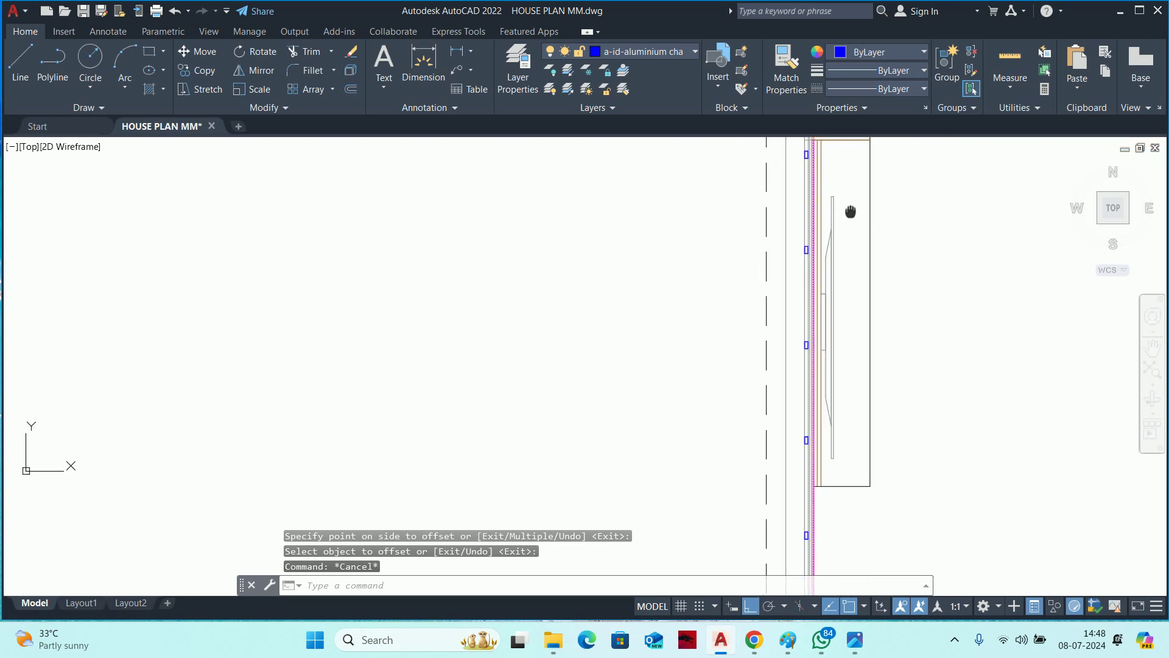
Offset the panel's lower horizontal edge 30 units upward.
{"action": "key", "text": "Escape"}
{"action": "key", "text": "Escape"}
{"action": "middle_click_drag", "start_coordinate": [814, 363], "coordinate": [817, 361]}
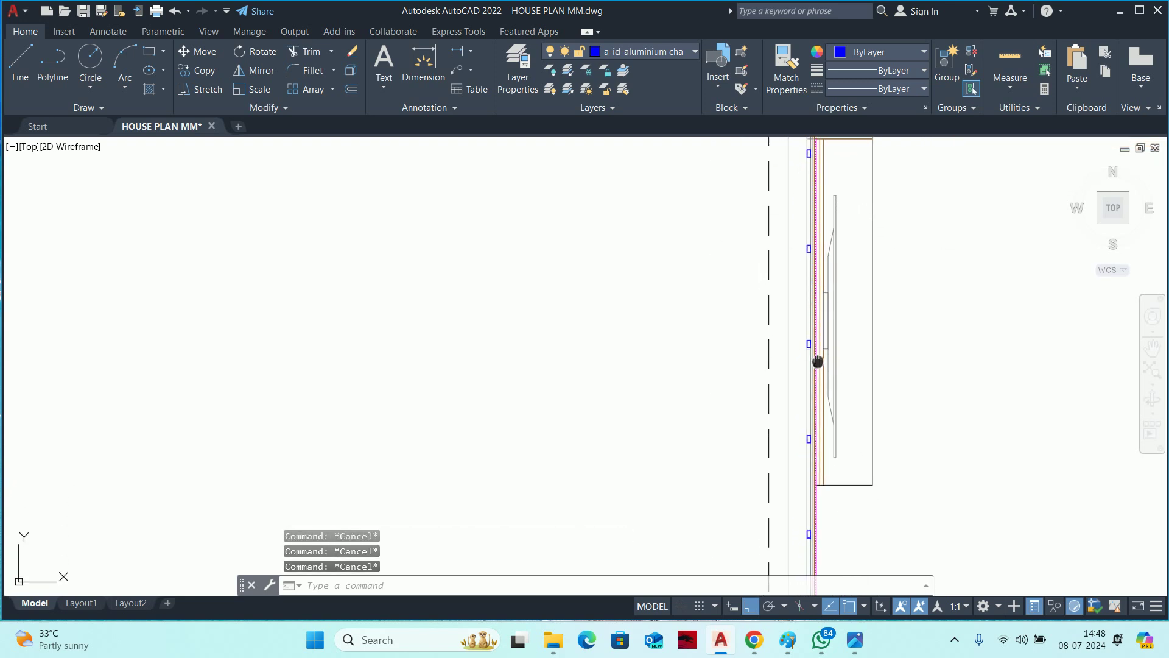
{"action": "scroll", "coordinate": [810, 365], "scroll_direction": "up", "scroll_amount": 2}
{"action": "scroll", "coordinate": [800, 415], "scroll_direction": "up", "scroll_amount": 4}
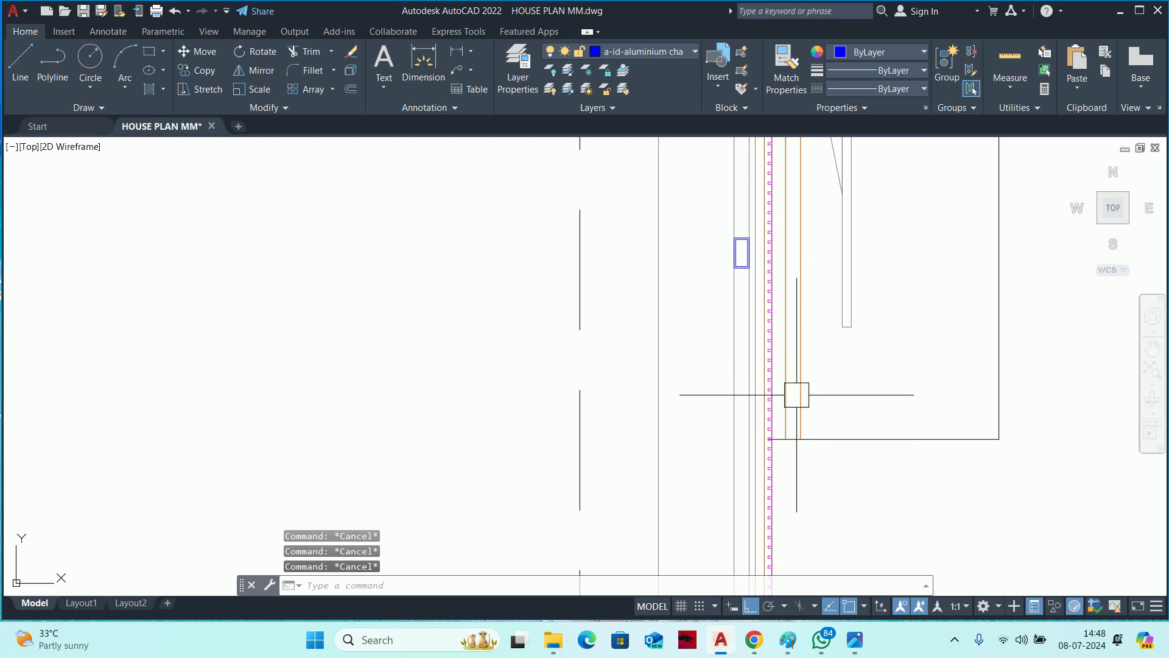
{"action": "scroll", "coordinate": [794, 421], "scroll_direction": "up", "scroll_amount": 2}
{"action": "scroll", "coordinate": [794, 426], "scroll_direction": "up", "scroll_amount": 2}
{"action": "middle_click_drag", "start_coordinate": [794, 426], "coordinate": [718, 442]}
{"action": "type", "text": "o"}
{"action": "key", "text": "Return"}
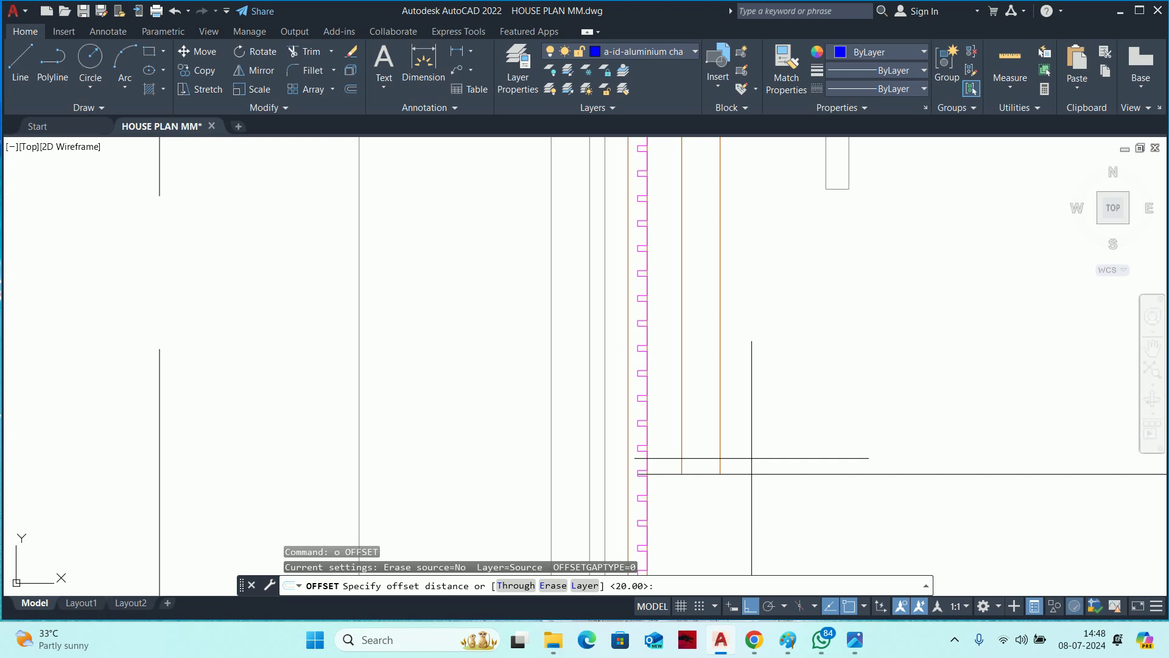
{"action": "key", "text": "Return"}
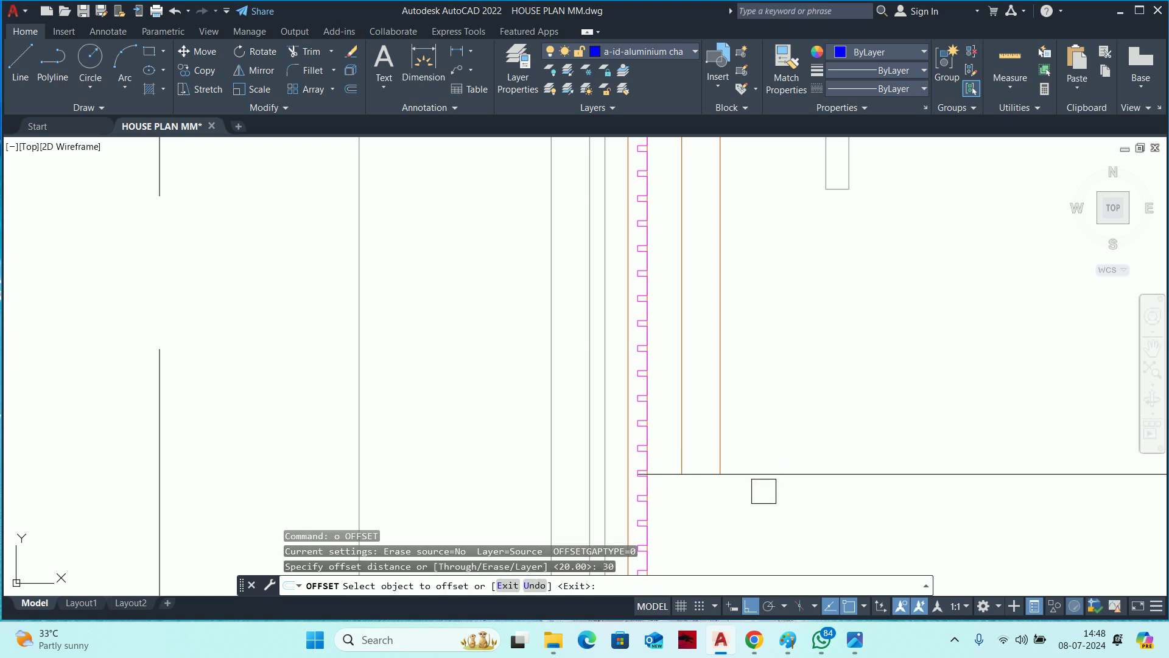
{"action": "left_click", "coordinate": [761, 473]}
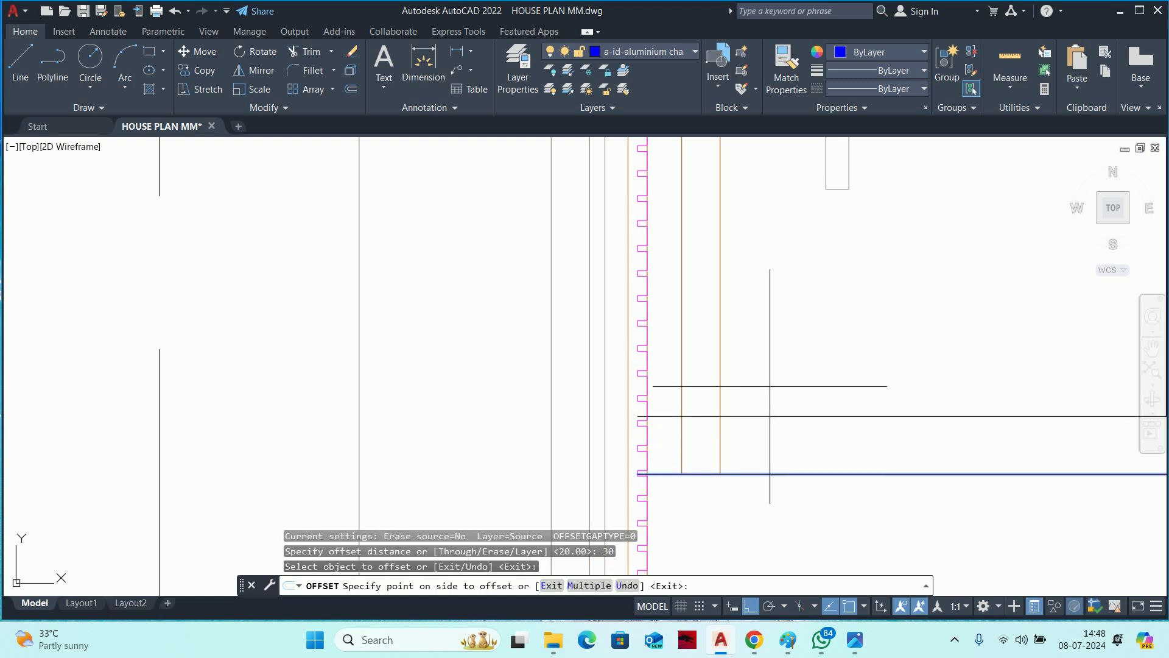
{"action": "left_click", "coordinate": [770, 386]}
{"action": "scroll", "coordinate": [762, 383], "scroll_direction": "down", "scroll_amount": 2}
{"action": "key", "text": "Escape"}
{"action": "key", "text": "Escape"}
{"action": "key", "text": "Escape"}
Trim the overhanging part of the horizontal line.
{"action": "scroll", "coordinate": [746, 399], "scroll_direction": "up", "scroll_amount": 3}
{"action": "type", "text": "t"}
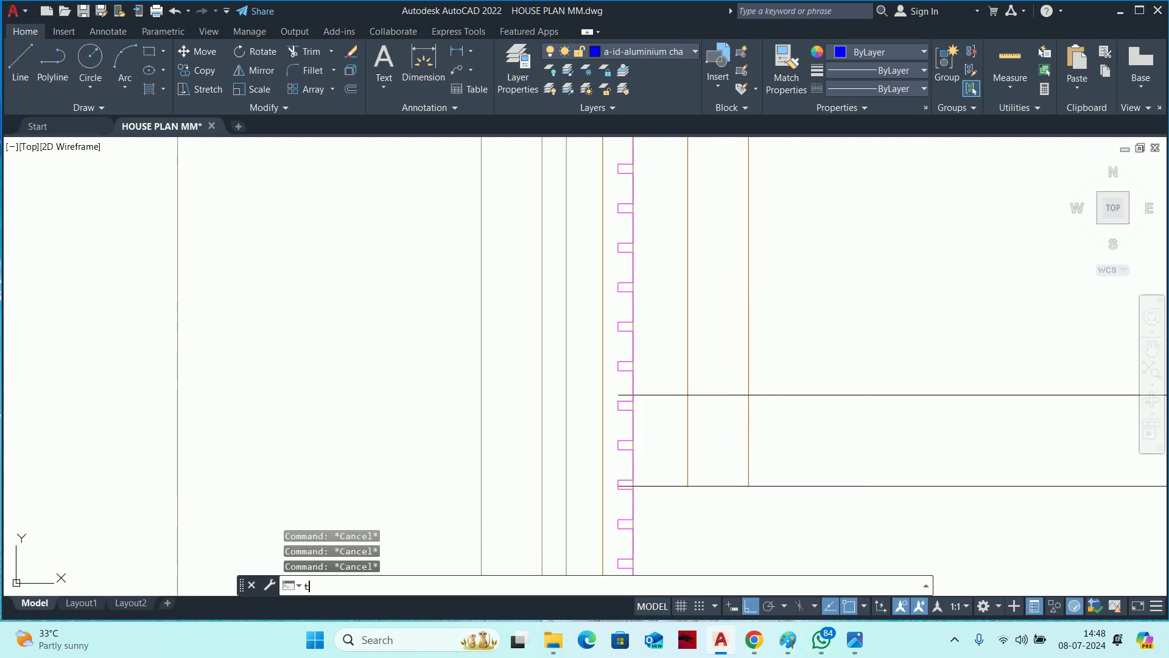
{"action": "key", "text": "Return"}
{"action": "scroll", "coordinate": [773, 402], "scroll_direction": "up", "scroll_amount": 3}
{"action": "left_click", "coordinate": [419, 385]}
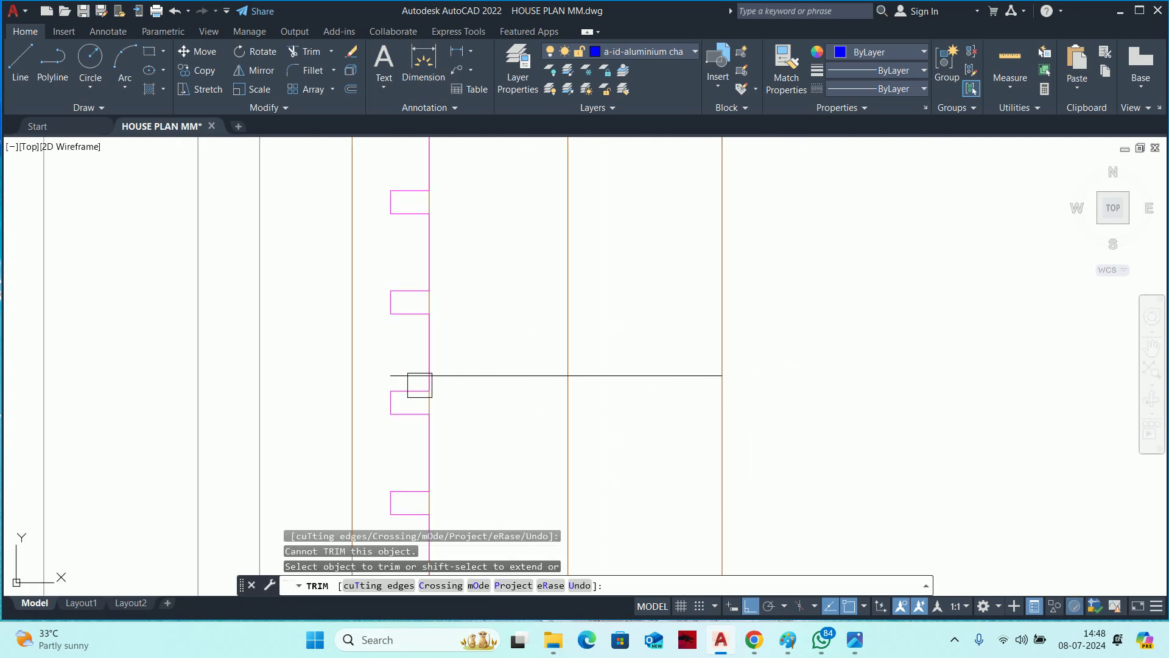
{"action": "left_click", "coordinate": [408, 376]}
{"action": "scroll", "coordinate": [462, 365], "scroll_direction": "down", "scroll_amount": 4}
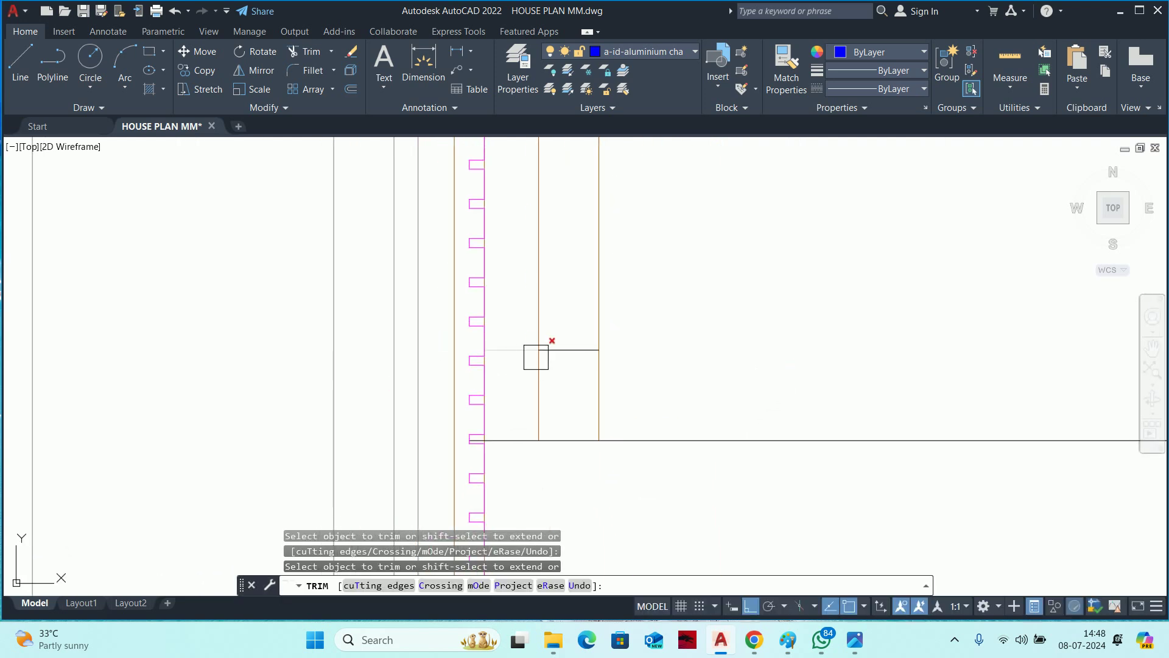
{"action": "key", "text": "Escape"}
{"action": "key", "text": "Escape"}
{"action": "key", "text": "Escape"}
Window-select the leftover blue outline by the window column and delete it.
{"action": "scroll", "coordinate": [612, 387], "scroll_direction": "down", "scroll_amount": 4}
{"action": "scroll", "coordinate": [582, 388], "scroll_direction": "up", "scroll_amount": 4}
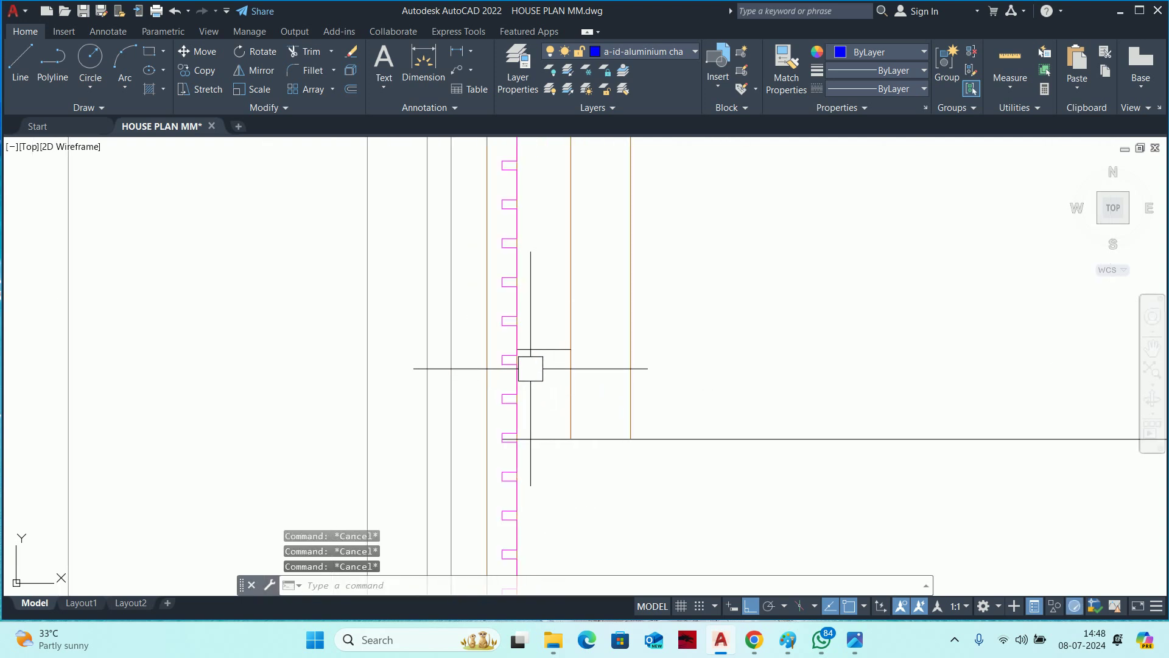
{"action": "scroll", "coordinate": [566, 375], "scroll_direction": "down", "scroll_amount": 3}
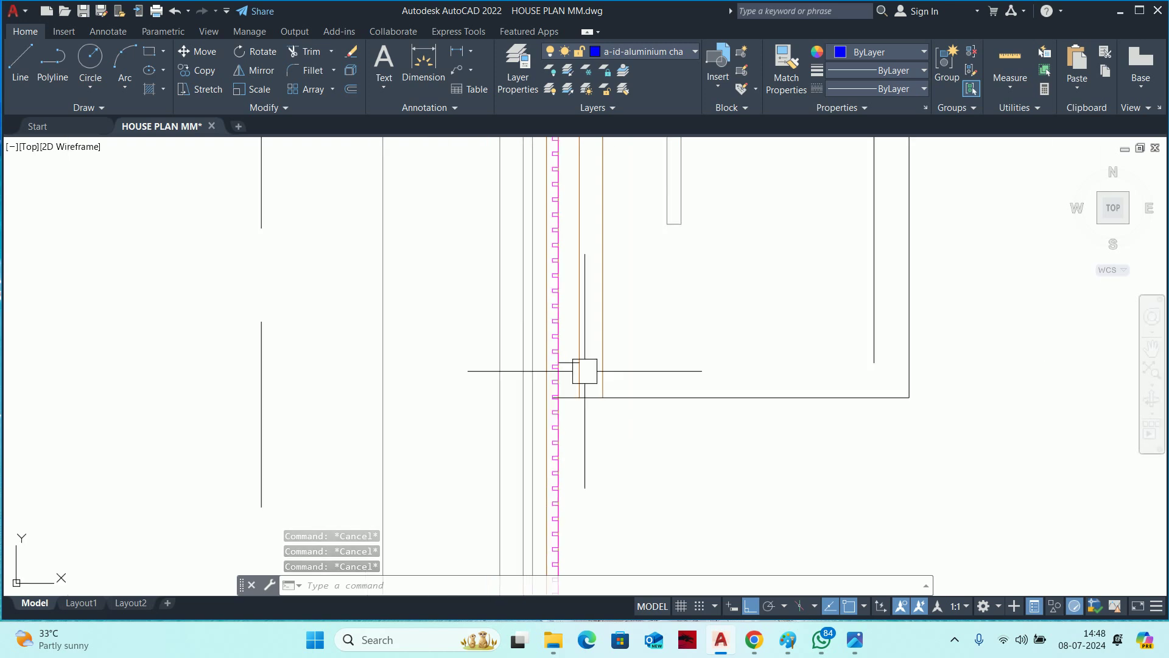
{"action": "scroll", "coordinate": [594, 362], "scroll_direction": "down", "scroll_amount": 3}
{"action": "scroll", "coordinate": [601, 358], "scroll_direction": "down", "scroll_amount": 3}
{"action": "scroll", "coordinate": [614, 162], "scroll_direction": "up", "scroll_amount": 3}
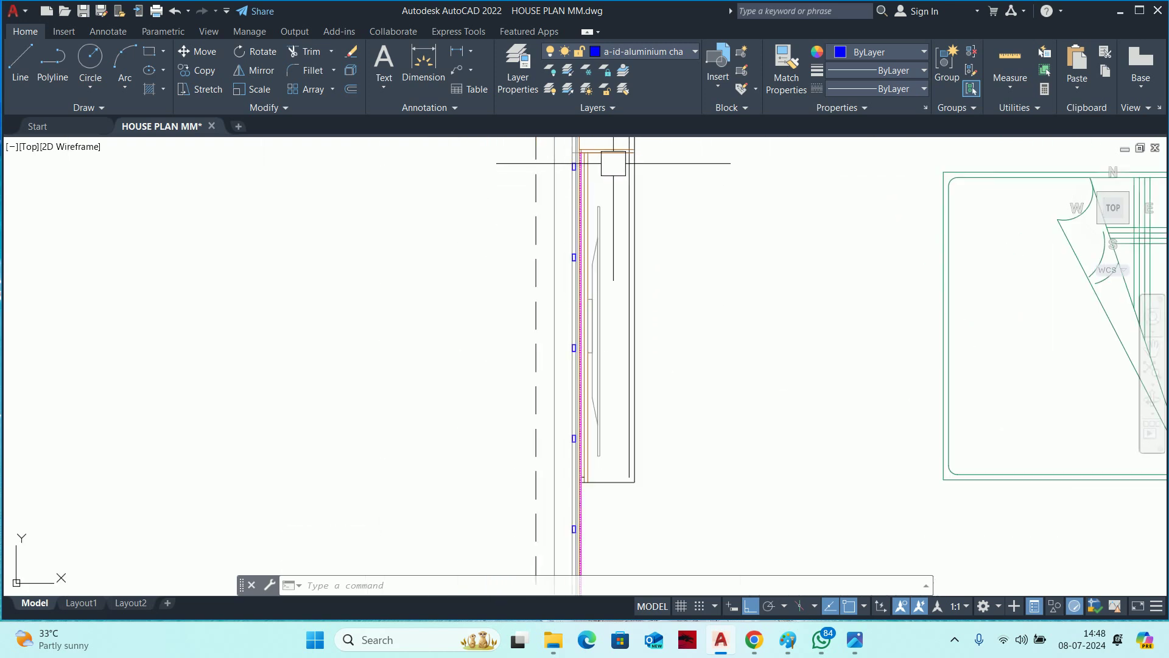
{"action": "middle_click_drag", "start_coordinate": [613, 162], "coordinate": [577, 274]}
{"action": "scroll", "coordinate": [577, 274], "scroll_direction": "up", "scroll_amount": 2}
{"action": "left_click", "coordinate": [593, 277]}
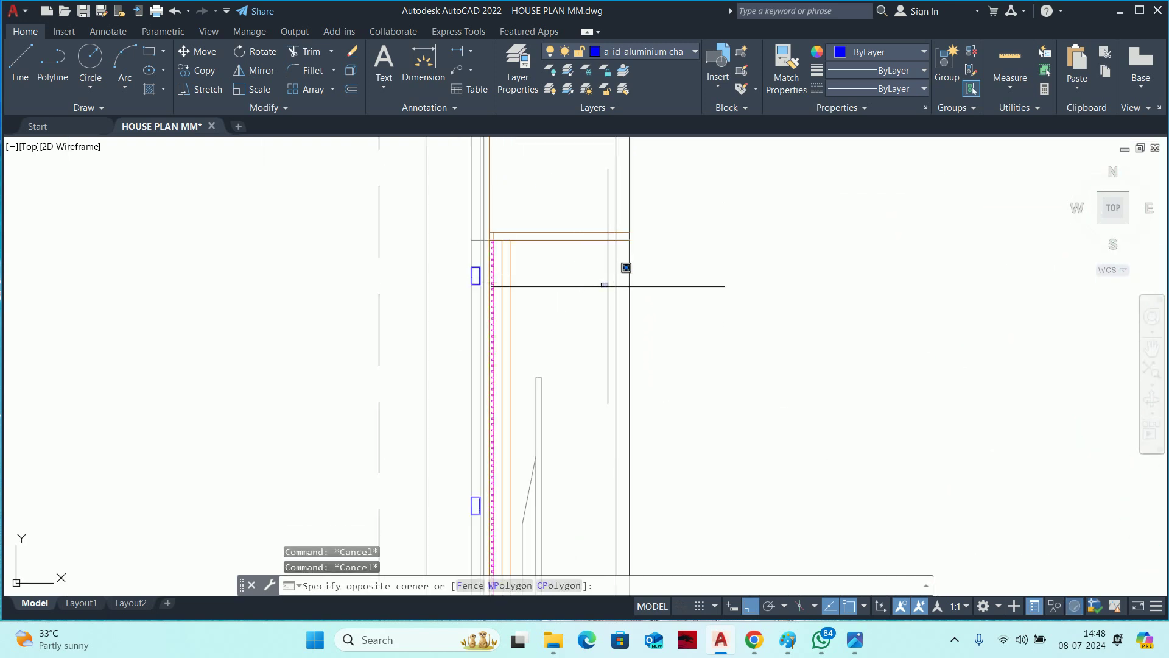
{"action": "left_click", "coordinate": [617, 277]}
{"action": "key", "text": "Delete"}
{"action": "scroll", "coordinate": [612, 279], "scroll_direction": "down", "scroll_amount": 3}
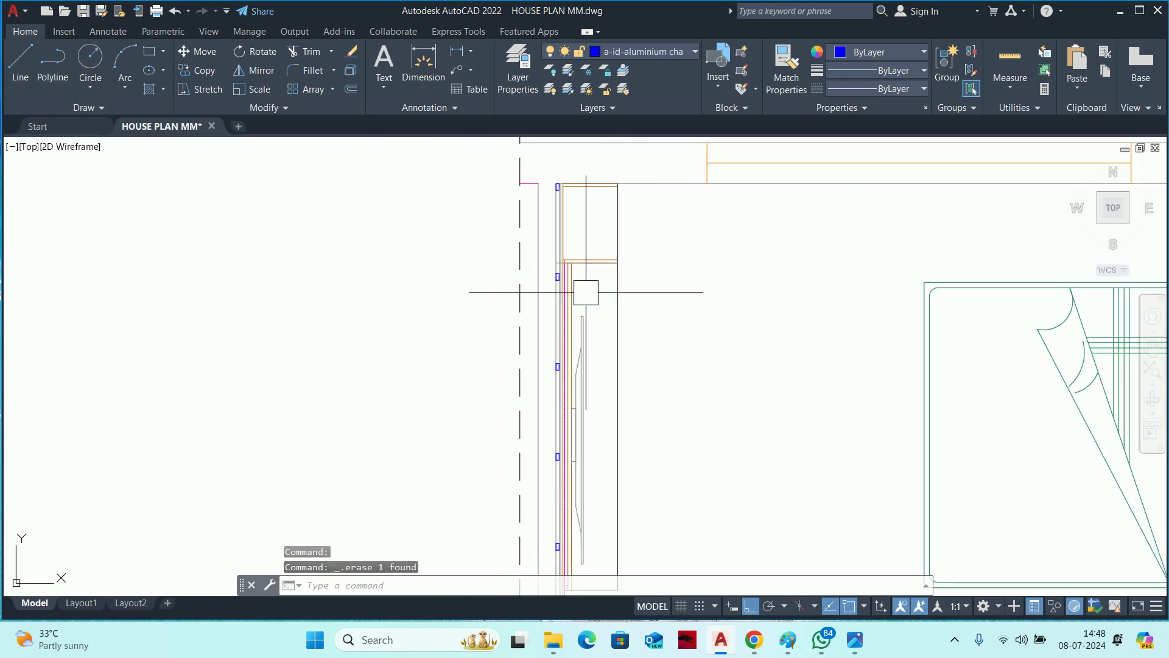
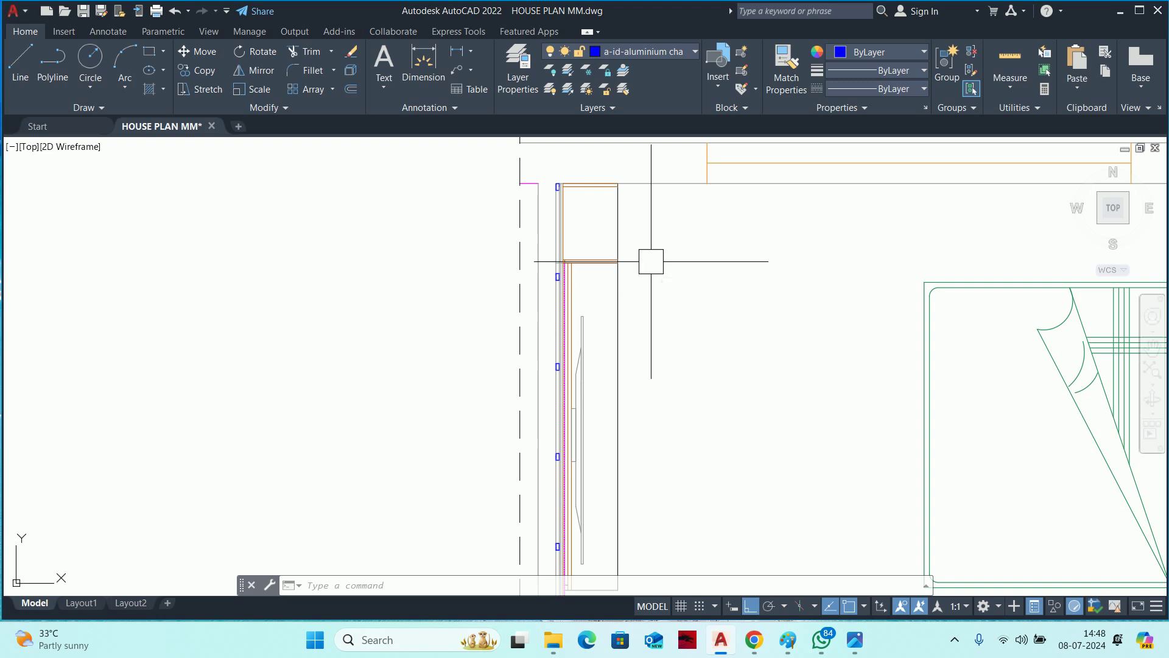
Zoom into the wall panel lines and try matching properties between two nearby lines.
{"action": "left_click", "coordinate": [588, 92]}
{"action": "middle_click_drag", "start_coordinate": [561, 195], "coordinate": [565, 64]}
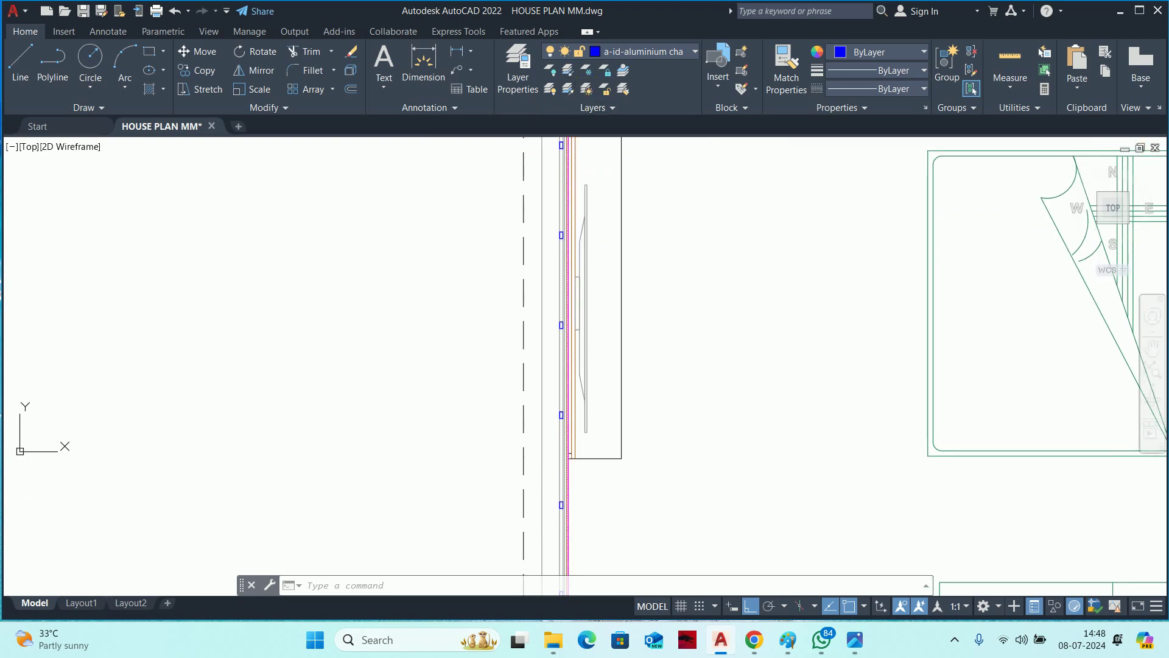
{"action": "scroll", "coordinate": [572, 406], "scroll_direction": "up", "scroll_amount": 2}
{"action": "middle_click_drag", "start_coordinate": [578, 428], "coordinate": [600, 317]}
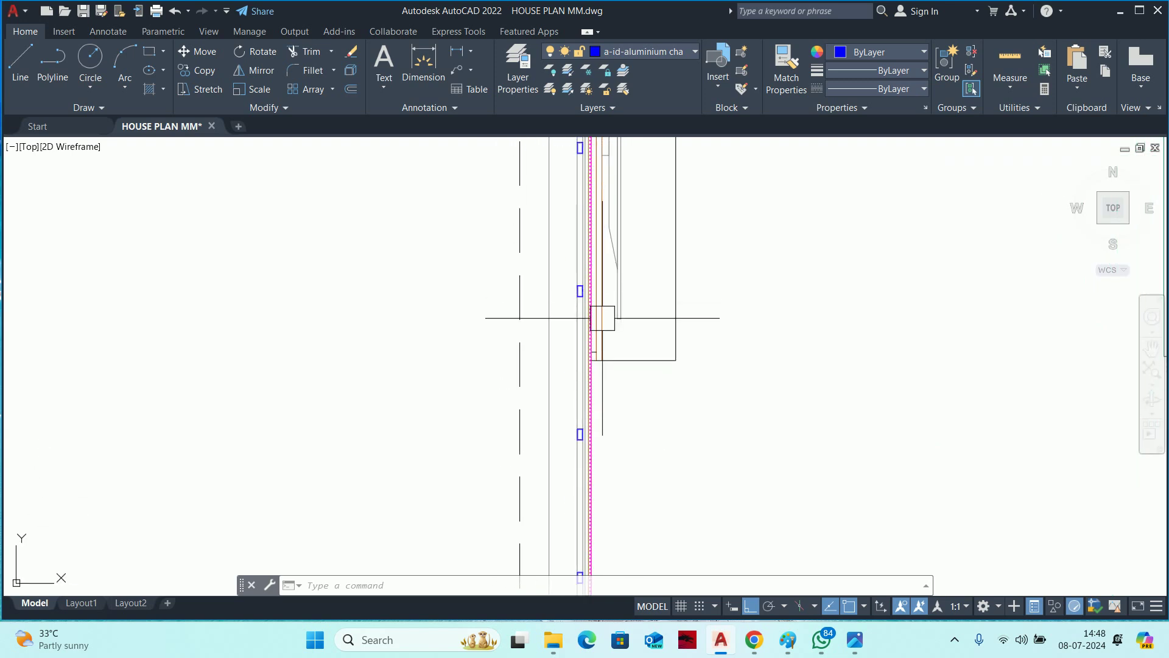
{"action": "scroll", "coordinate": [590, 348], "scroll_direction": "up", "scroll_amount": 4}
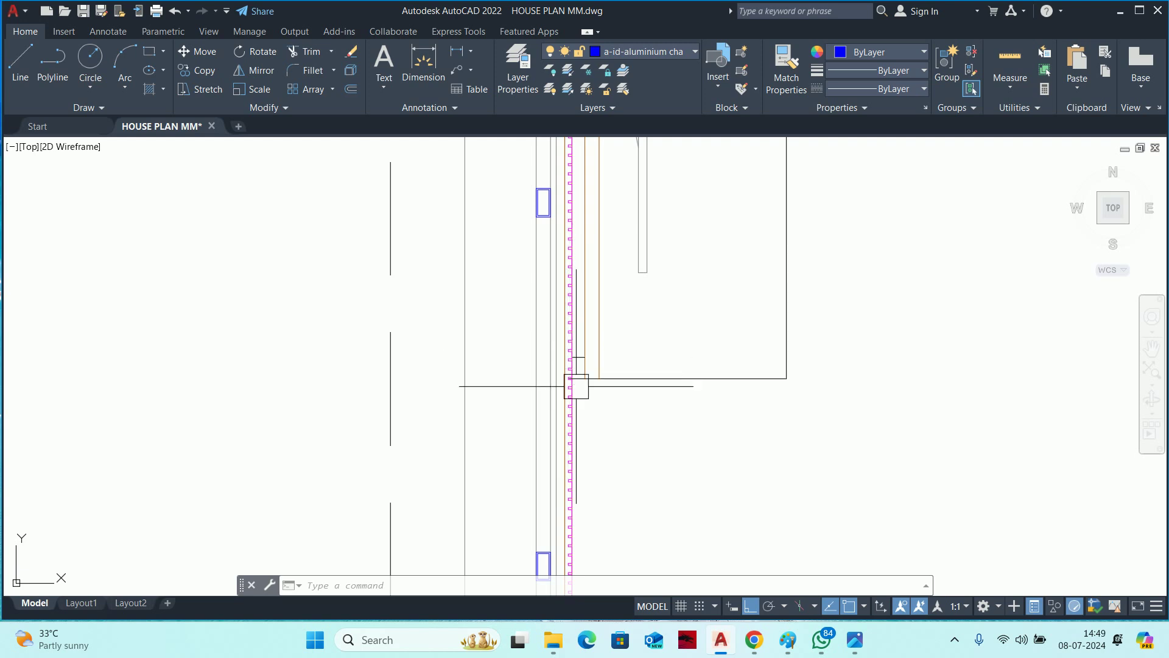
{"action": "key", "text": "Escape"}
{"action": "key", "text": "Escape"}
{"action": "key", "text": "Escape"}
{"action": "scroll", "coordinate": [591, 381], "scroll_direction": "up", "scroll_amount": 2}
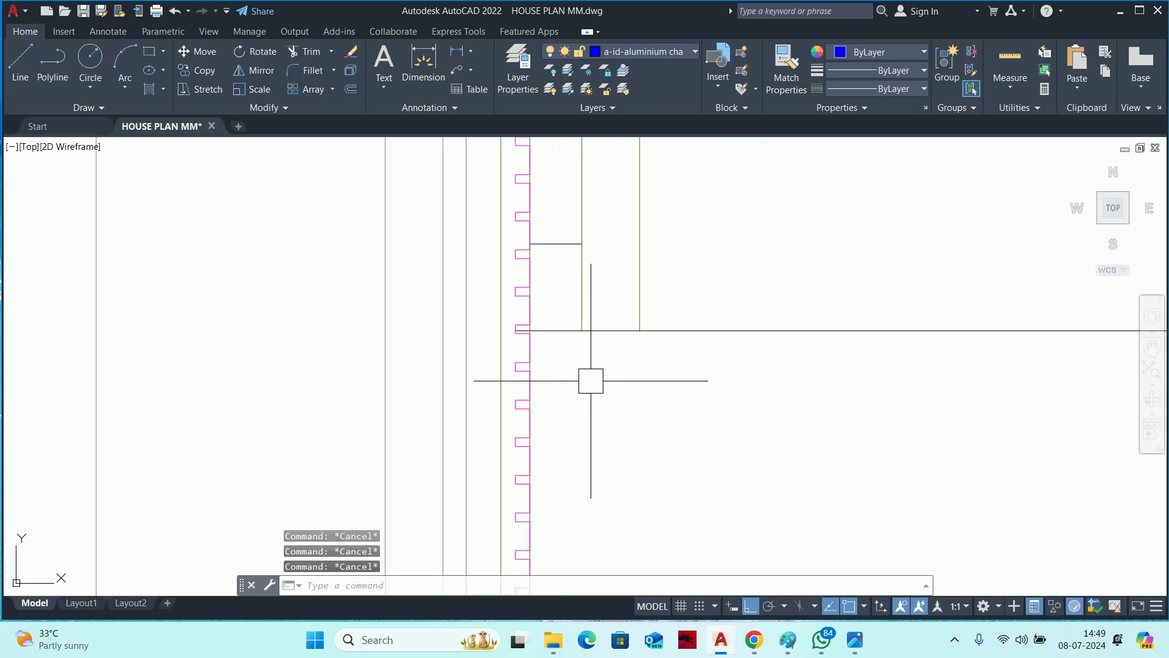
{"action": "type", "text": "ma"}
{"action": "key", "text": "Return"}
{"action": "left_click", "coordinate": [589, 342]}
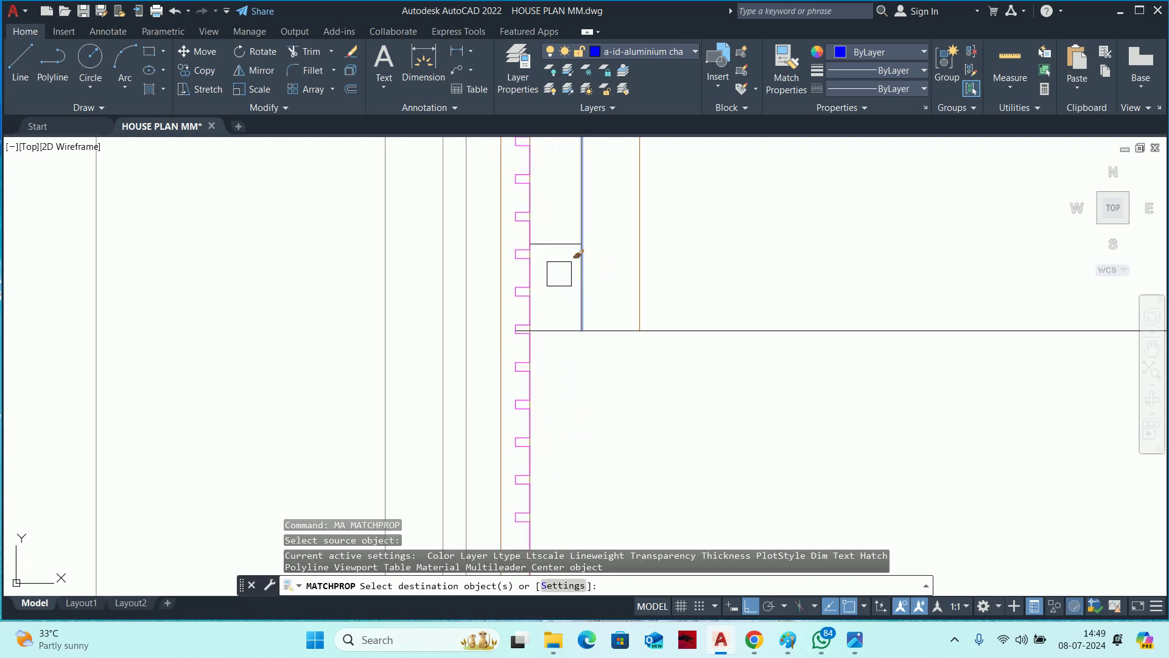
{"action": "left_click", "coordinate": [559, 273]}
{"action": "key", "text": "Escape"}
{"action": "key", "text": "Escape"}
Erase the stray vertical line on layer a-id-hdhmr ply beside the paneled wall.
{"action": "scroll", "coordinate": [541, 324], "scroll_direction": "down", "scroll_amount": 1}
{"action": "scroll", "coordinate": [534, 341], "scroll_direction": "down", "scroll_amount": 1}
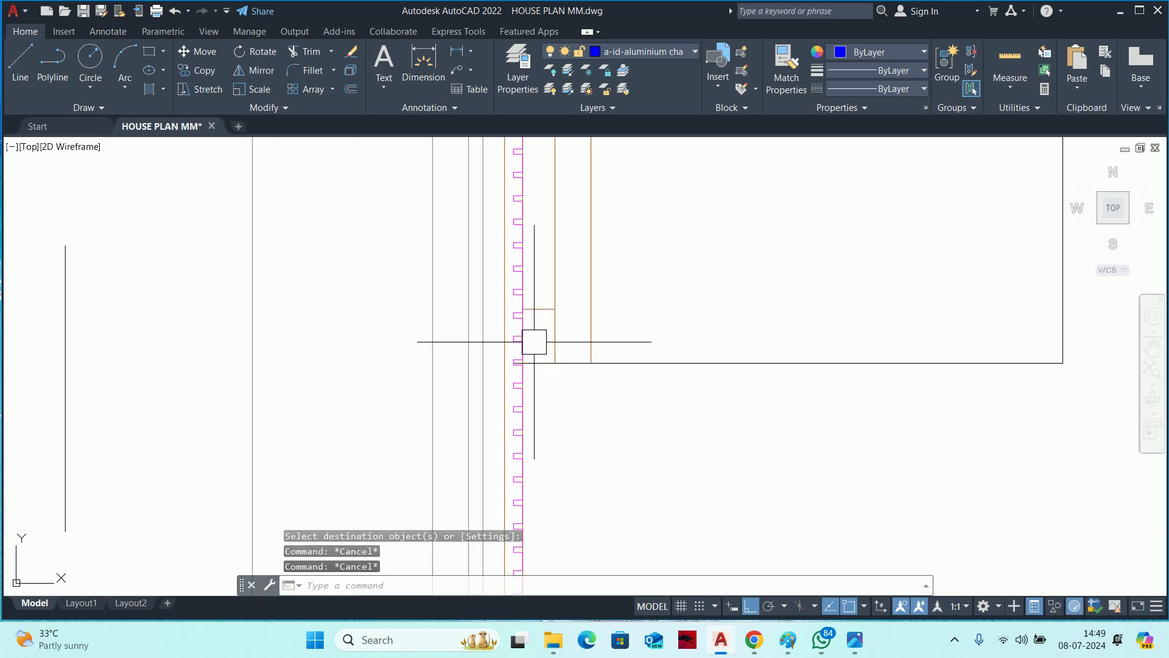
{"action": "scroll", "coordinate": [534, 342], "scroll_direction": "up", "scroll_amount": 2}
{"action": "scroll", "coordinate": [499, 318], "scroll_direction": "up", "scroll_amount": 1}
{"action": "scroll", "coordinate": [510, 298], "scroll_direction": "up", "scroll_amount": 1}
{"action": "left_click", "coordinate": [515, 298]}
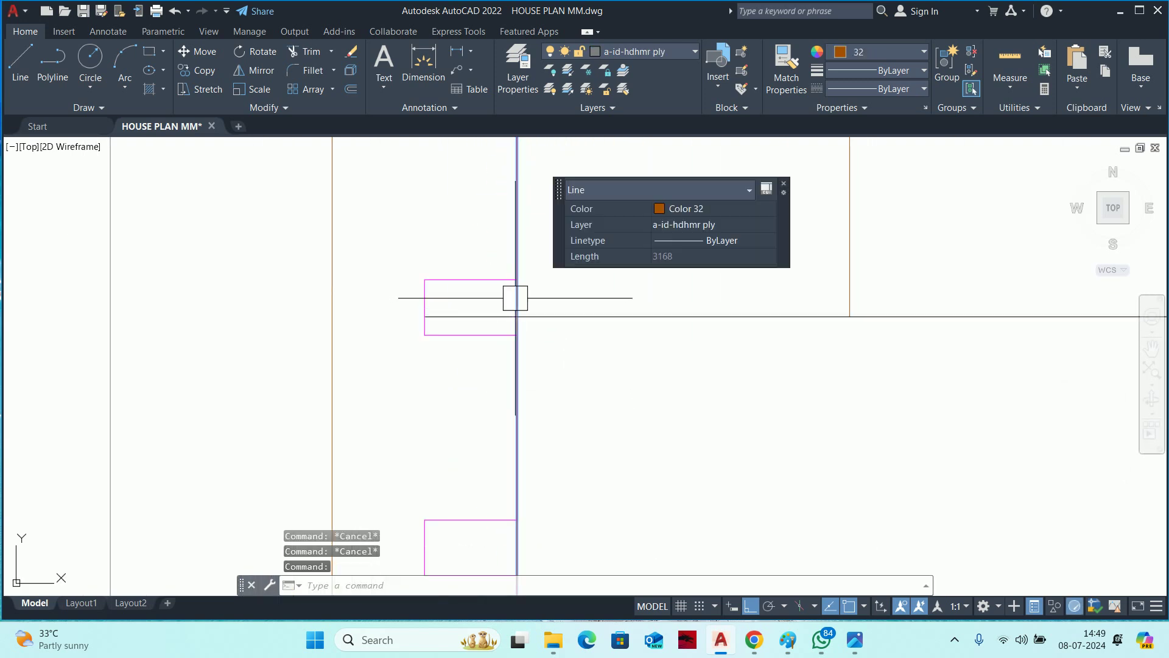
{"action": "key", "text": "Delete"}
{"action": "scroll", "coordinate": [565, 347], "scroll_direction": "down", "scroll_amount": 5}
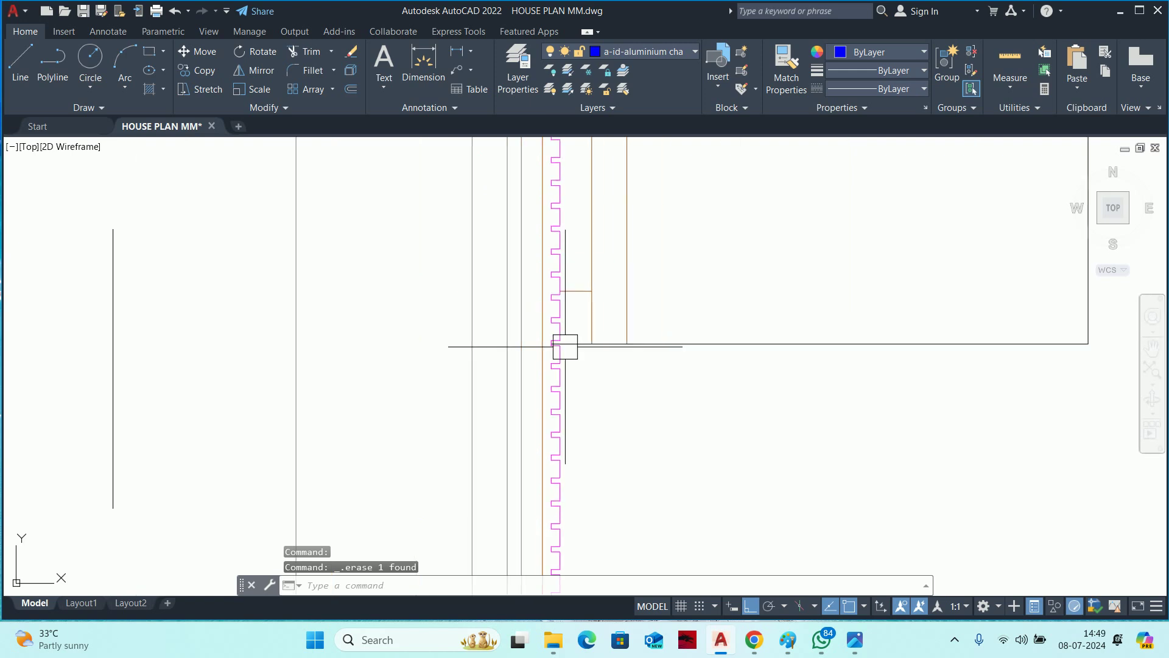
Draw a vertical line from the wall-panel edge up to the top wall corner.
{"action": "middle_click_drag", "start_coordinate": [587, 310], "coordinate": [574, 429]}
{"action": "type", "text": "l"}
{"action": "key", "text": "Return"}
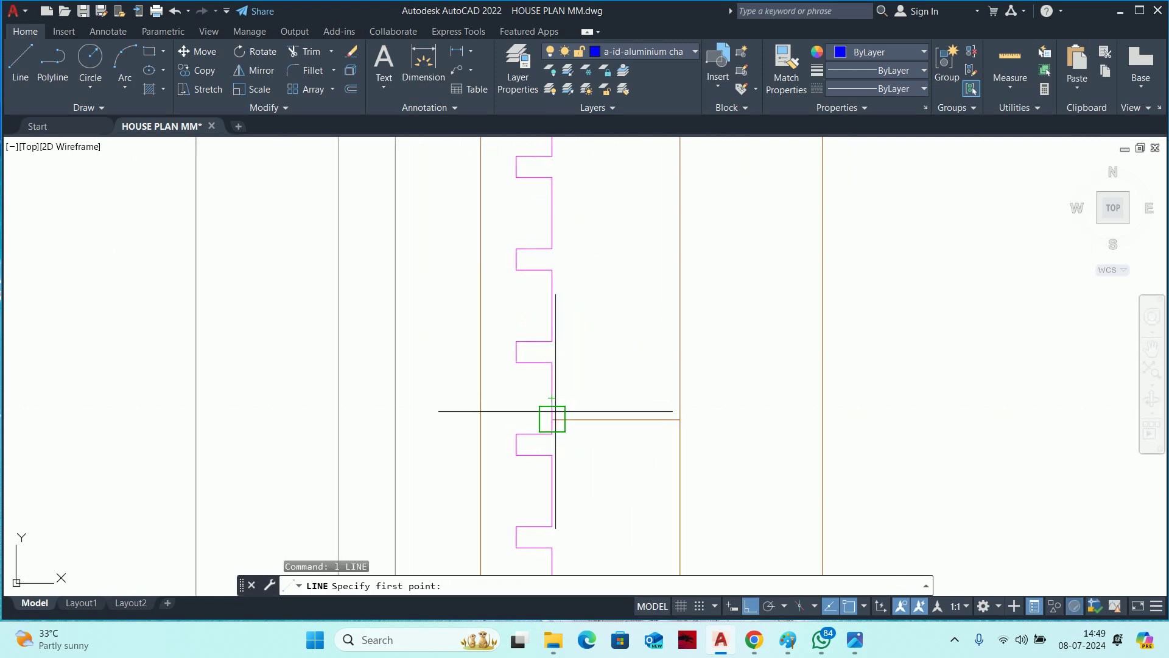
{"action": "left_click", "coordinate": [542, 416]}
{"action": "middle_click_drag", "start_coordinate": [543, 418], "coordinate": [607, 265]}
{"action": "middle_click_drag", "start_coordinate": [637, 185], "coordinate": [653, 509]}
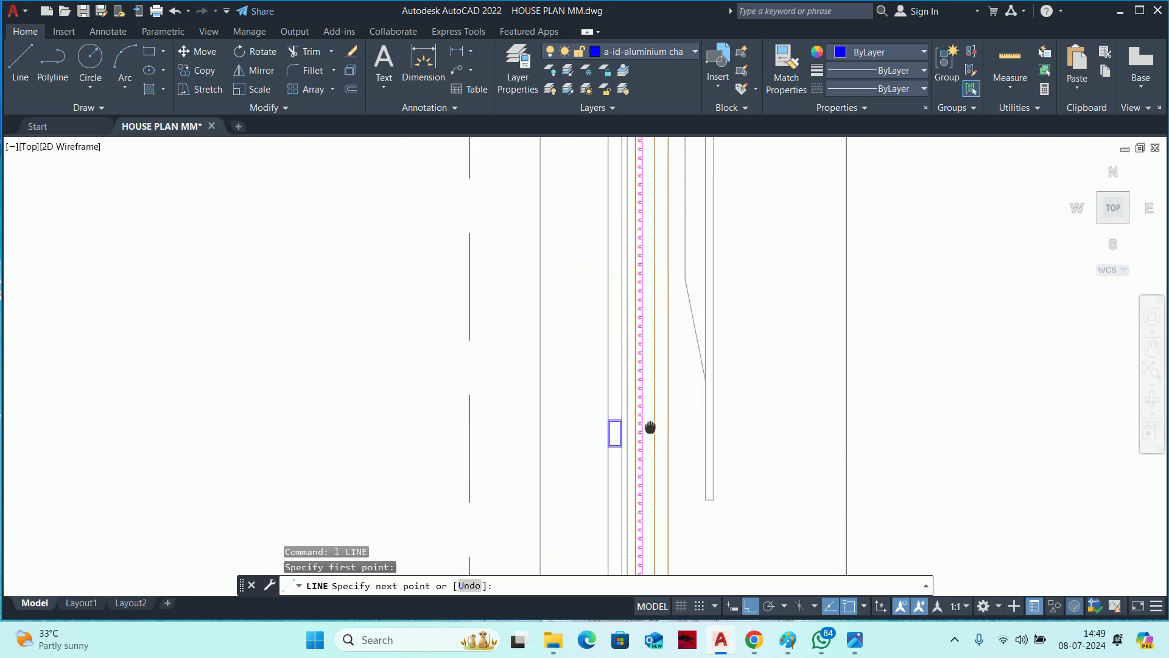
{"action": "scroll", "coordinate": [656, 290], "scroll_direction": "down", "scroll_amount": 2}
{"action": "middle_click_drag", "start_coordinate": [656, 290], "coordinate": [646, 561]}
{"action": "scroll", "coordinate": [661, 333], "scroll_direction": "down", "scroll_amount": 2}
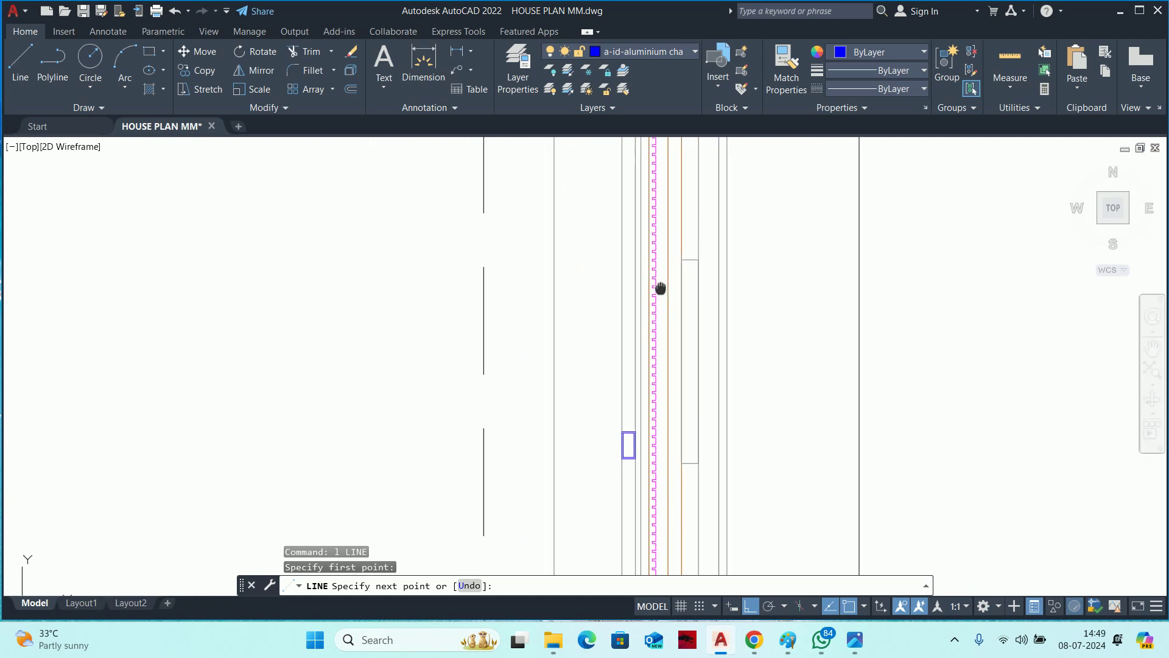
{"action": "middle_click_drag", "start_coordinate": [661, 287], "coordinate": [663, 136]}
{"action": "scroll", "coordinate": [669, 457], "scroll_direction": "down", "scroll_amount": 2}
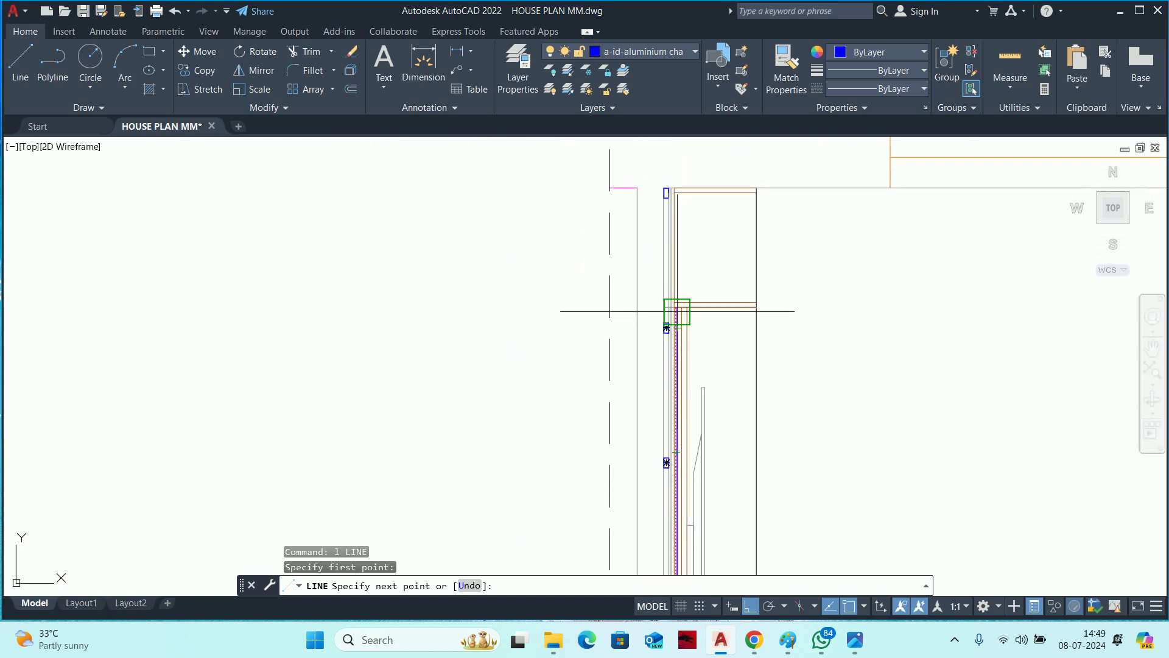
{"action": "scroll", "coordinate": [677, 311], "scroll_direction": "up", "scroll_amount": 3}
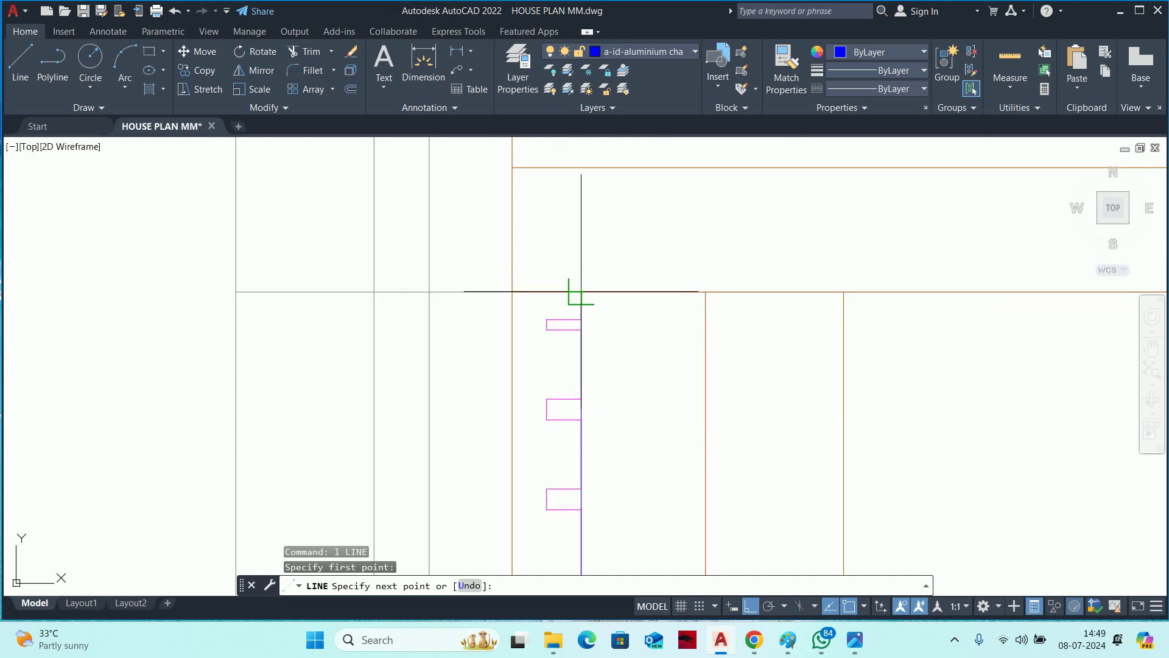
{"action": "left_click", "coordinate": [581, 291]}
{"action": "key", "text": "Escape"}
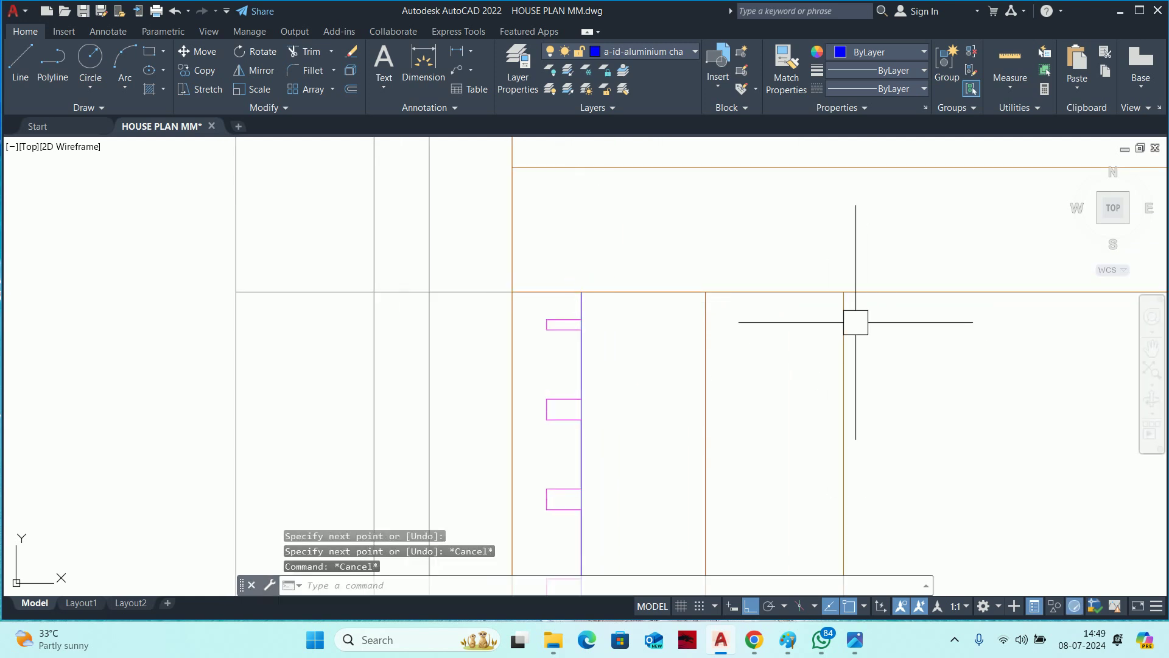
{"action": "key", "text": "Escape"}
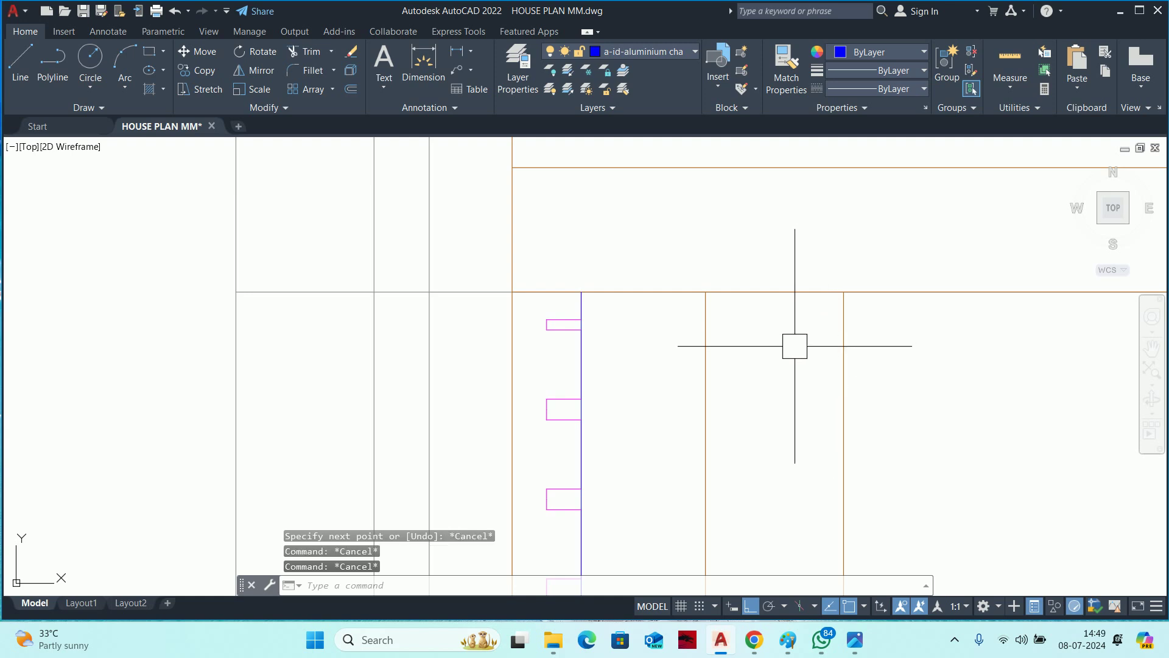
{"action": "key", "text": "Escape"}
Start matching properties from the vertical line, then cancel it.
{"action": "type", "text": "ma"}
{"action": "key", "text": "Return"}
{"action": "left_click", "coordinate": [711, 381]}
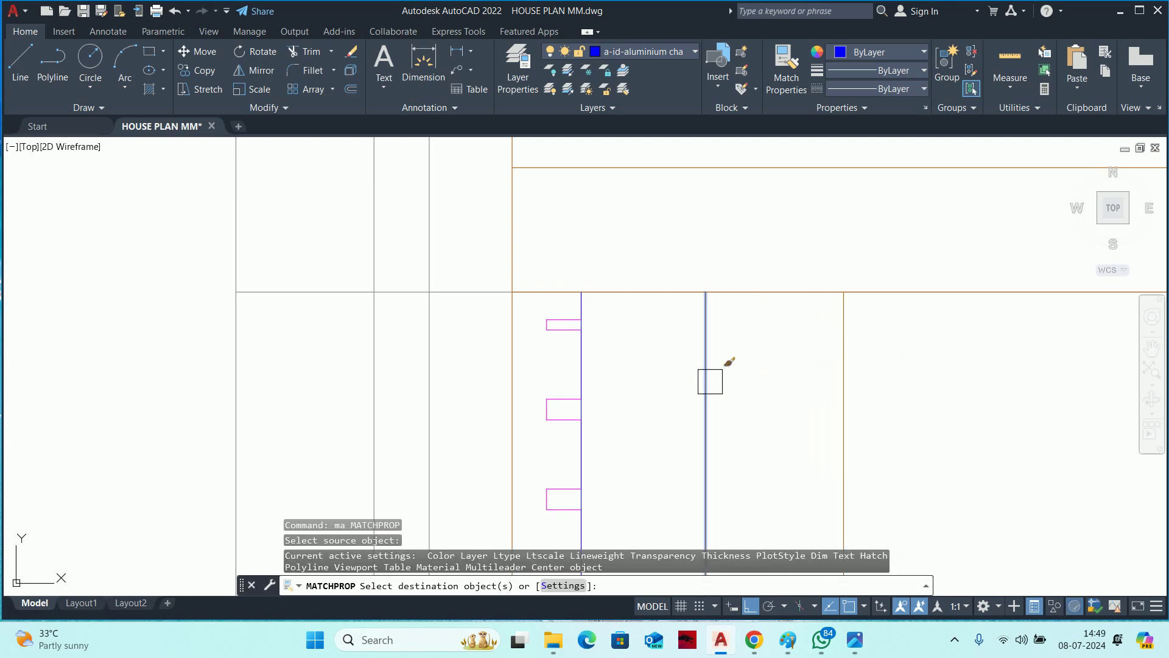
{"action": "scroll", "coordinate": [603, 332], "scroll_direction": "up", "scroll_amount": 5}
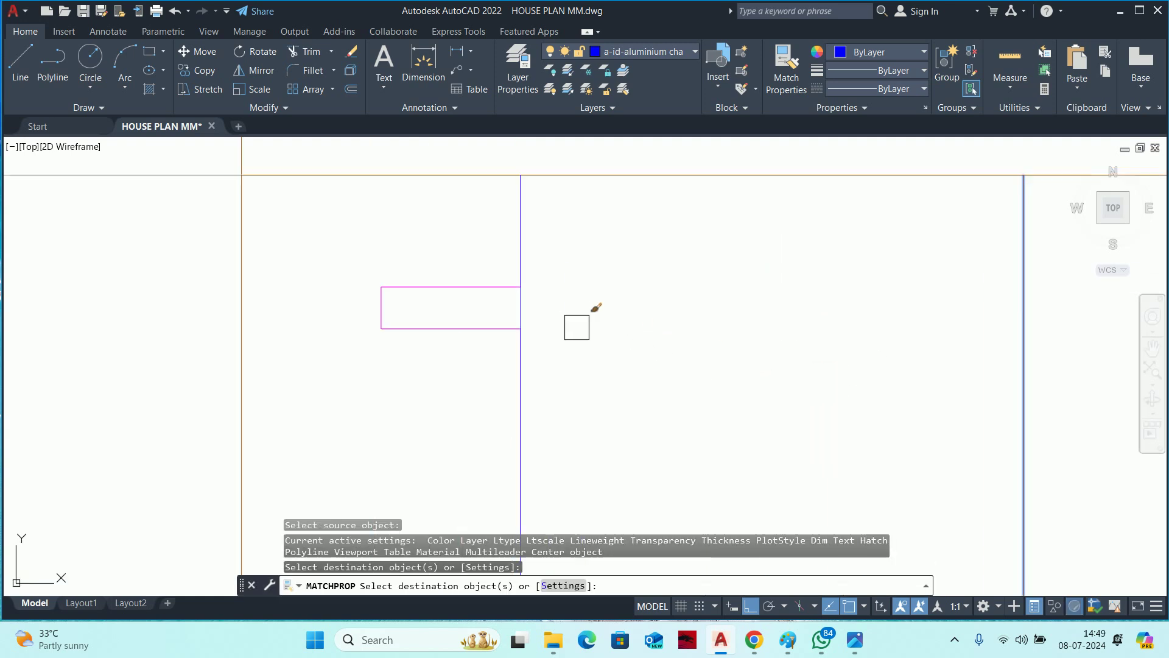
{"action": "scroll", "coordinate": [563, 314], "scroll_direction": "up", "scroll_amount": 2}
{"action": "key", "text": "Escape"}
{"action": "key", "text": "Escape"}
{"action": "scroll", "coordinate": [491, 292], "scroll_direction": "down", "scroll_amount": 3}
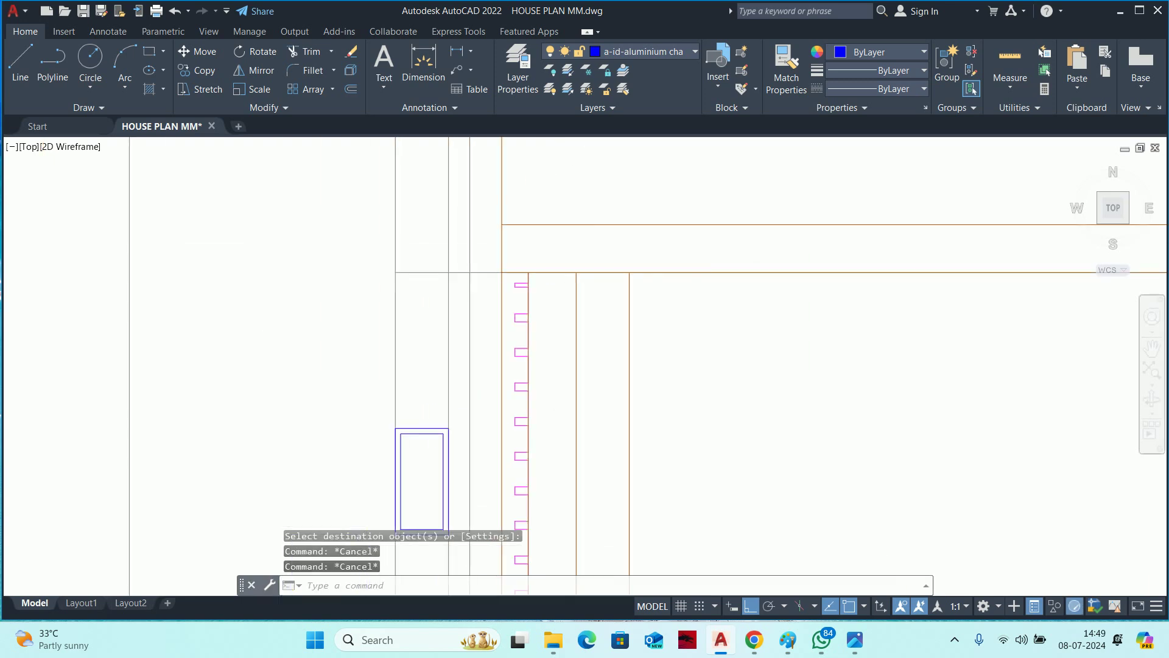
{"action": "scroll", "coordinate": [588, 383], "scroll_direction": "up", "scroll_amount": 2}
{"action": "middle_click_drag", "start_coordinate": [587, 384], "coordinate": [570, 233]}
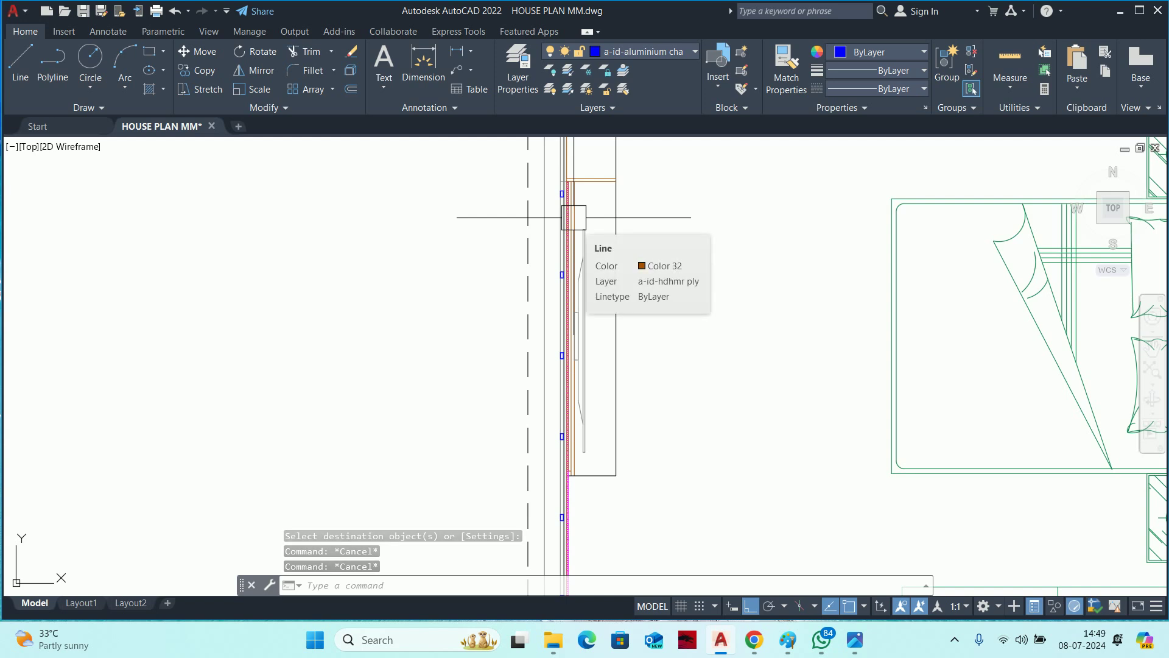
{"action": "key", "text": "Escape"}
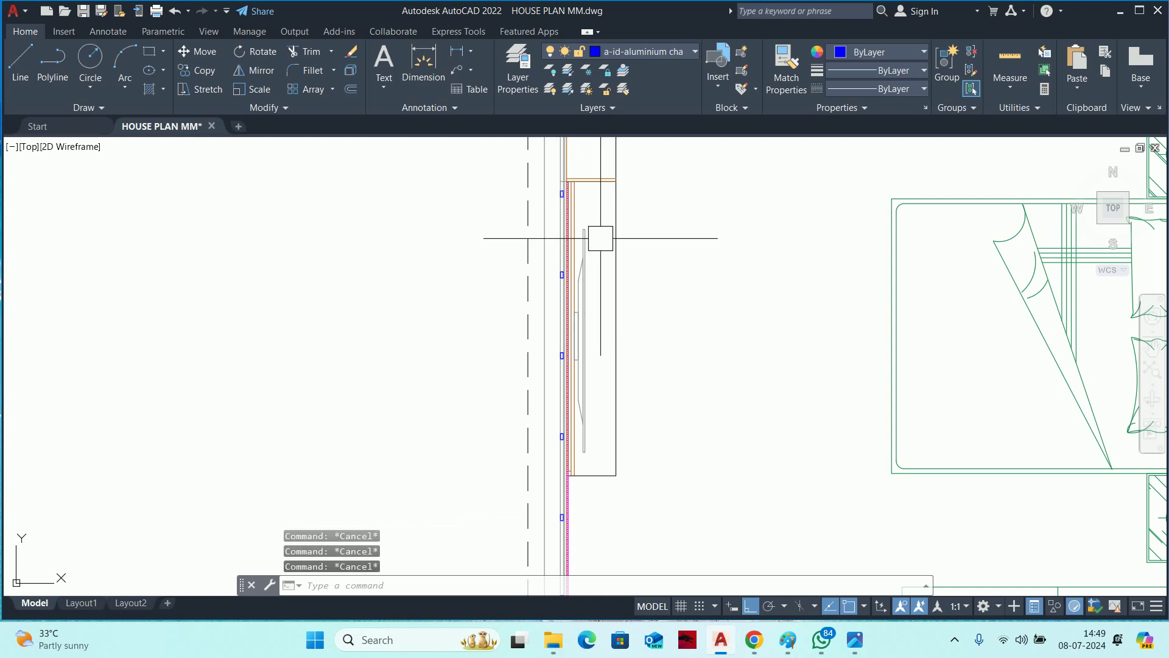
Start another line on the wall, then abandon it.
{"action": "type", "text": "l"}
{"action": "key", "text": "Return"}
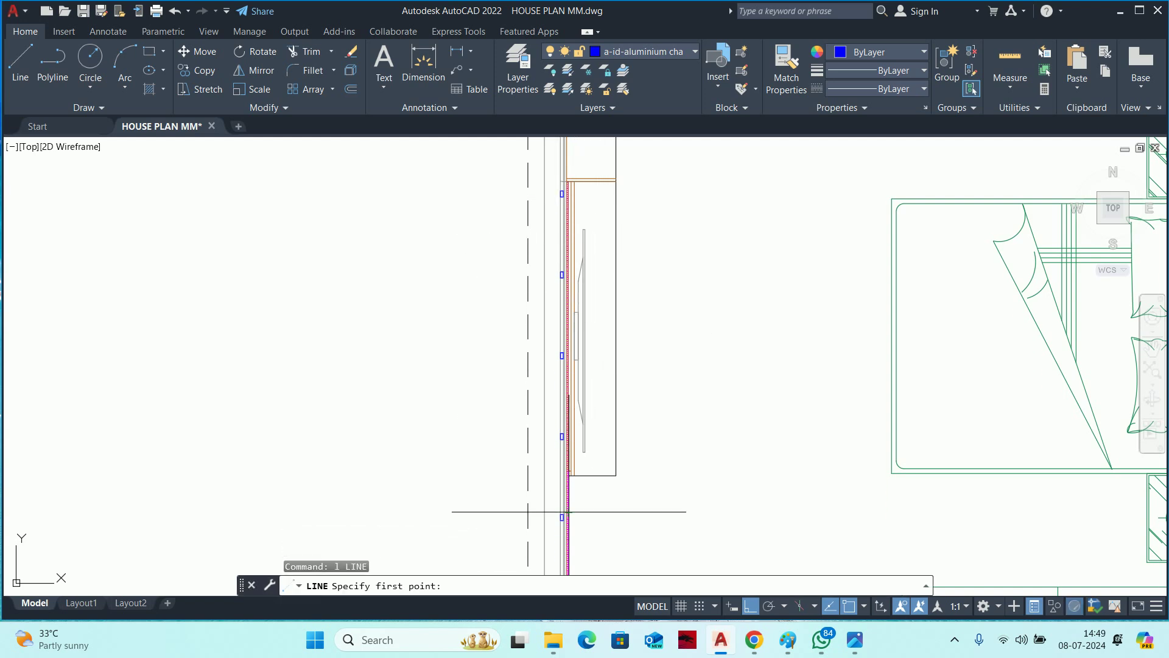
{"action": "scroll", "coordinate": [570, 510], "scroll_direction": "up", "scroll_amount": 4}
{"action": "left_click", "coordinate": [599, 361]}
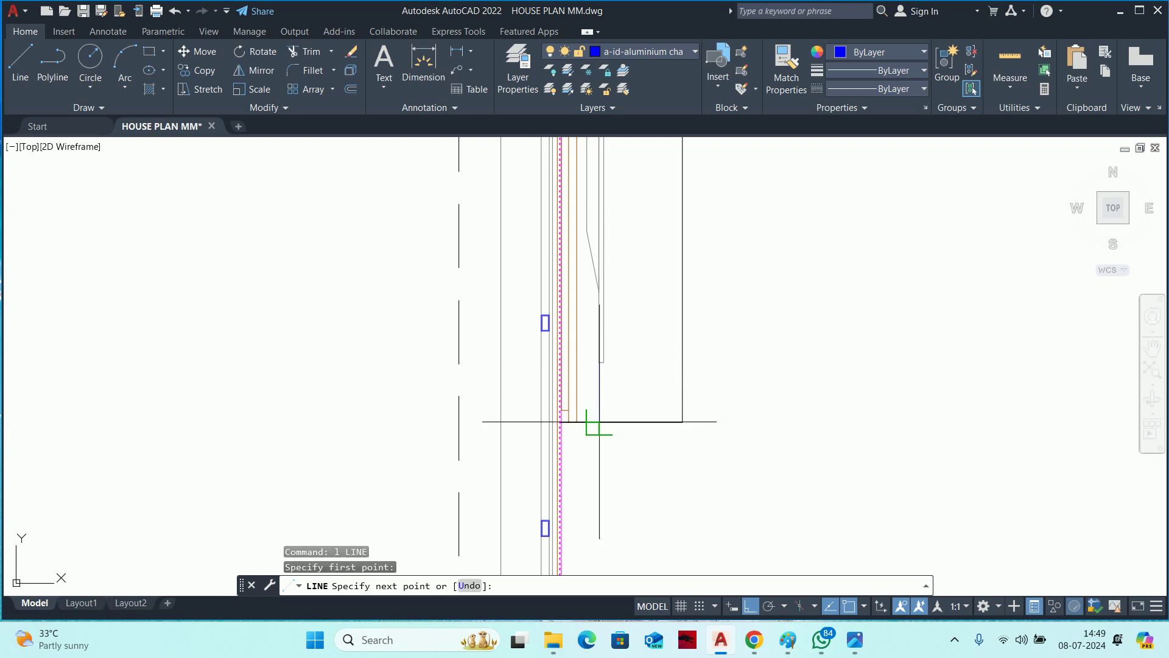
{"action": "key", "text": "Escape"}
{"action": "key", "text": "Escape"}
Check a vertical distance on the wall with a linear dimension, then cancel it.
{"action": "type", "text": "li"}
{"action": "key", "text": "Return"}
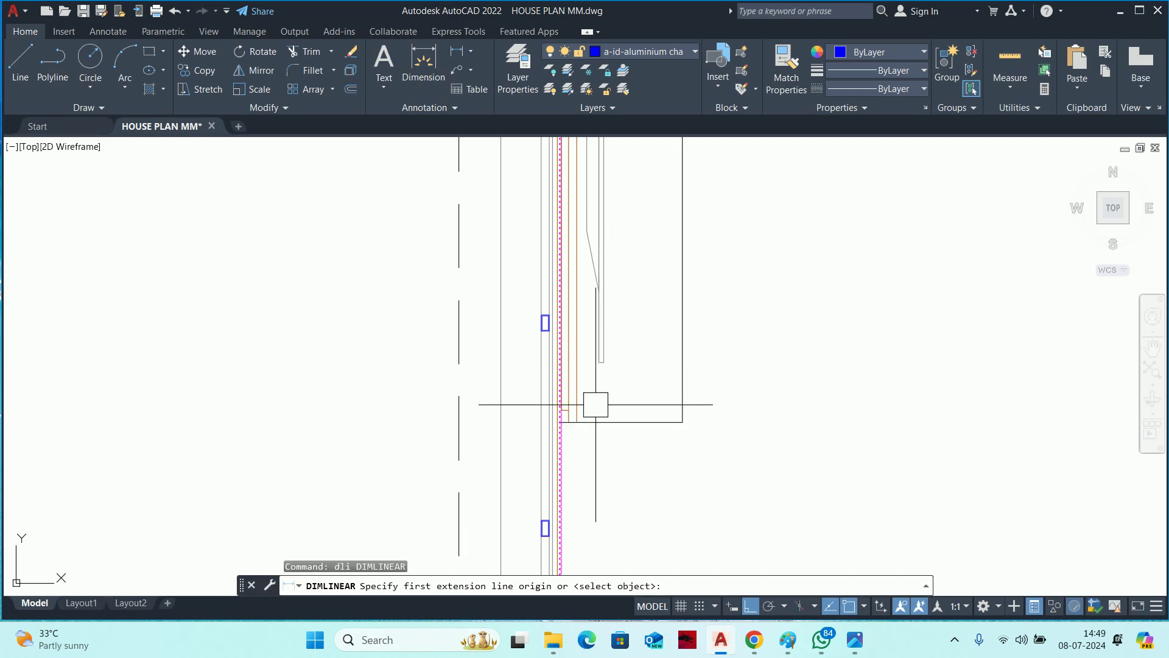
{"action": "left_click", "coordinate": [600, 371]}
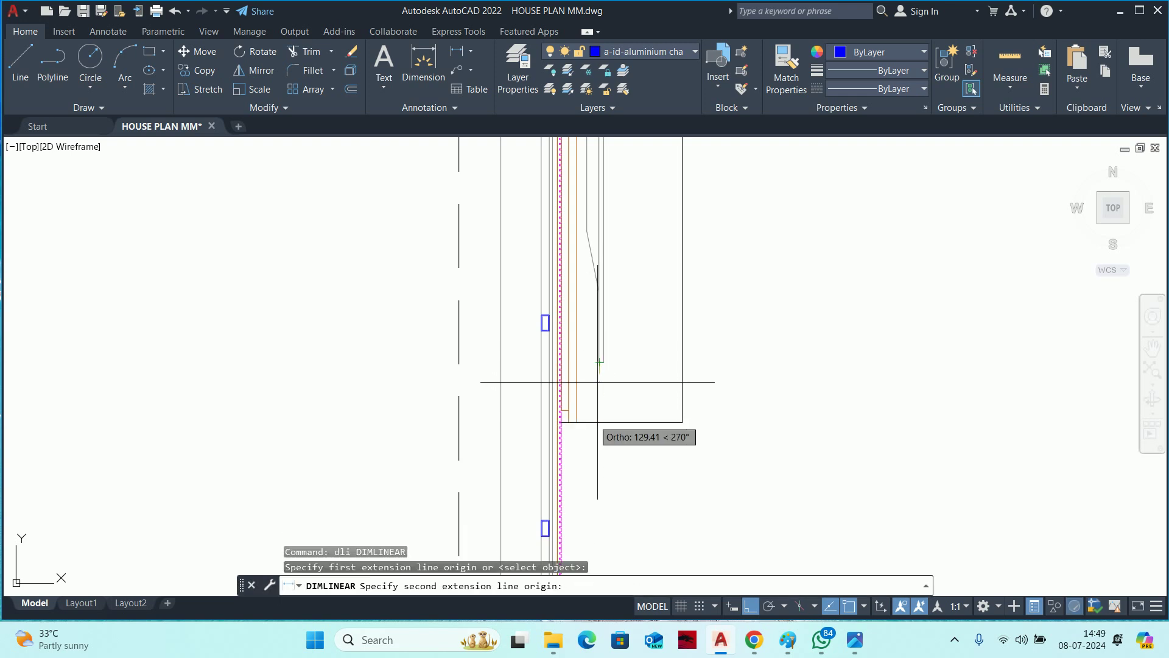
{"action": "left_click", "coordinate": [600, 422]}
{"action": "key", "text": "Escape"}
{"action": "key", "text": "Escape"}
{"action": "scroll", "coordinate": [616, 404], "scroll_direction": "down", "scroll_amount": 3}
{"action": "key", "text": "Escape"}
{"action": "scroll", "coordinate": [627, 347], "scroll_direction": "up", "scroll_amount": 1}
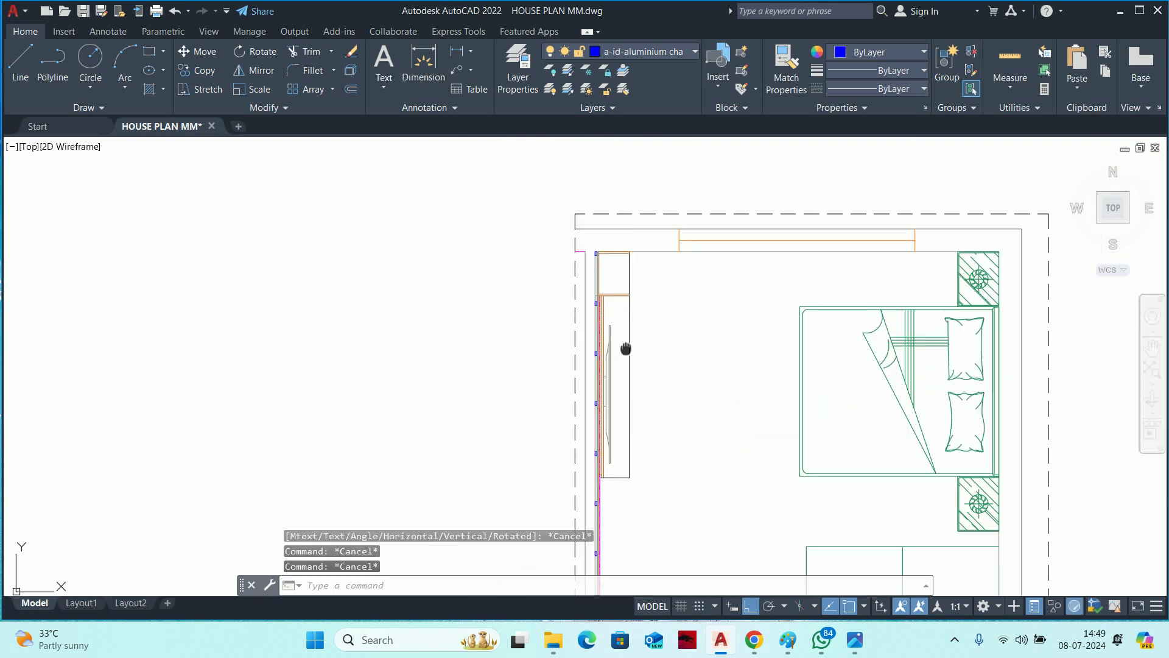
{"action": "key", "text": "Escape"}
{"action": "scroll", "coordinate": [616, 418], "scroll_direction": "up", "scroll_amount": 3}
{"action": "scroll", "coordinate": [569, 396], "scroll_direction": "up", "scroll_amount": 2}
Draw a horizontal line across the unit and offset a copy 150 above it.
{"action": "type", "text": "l"}
{"action": "key", "text": "Return"}
{"action": "scroll", "coordinate": [579, 451], "scroll_direction": "up", "scroll_amount": 1}
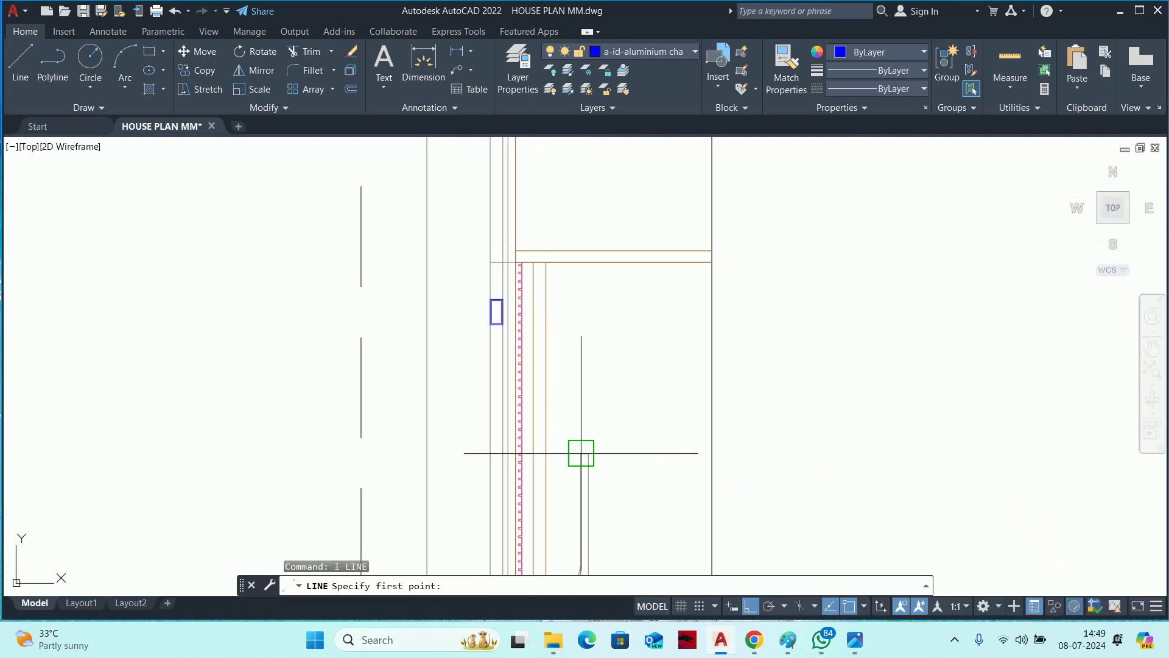
{"action": "left_click", "coordinate": [581, 453]}
{"action": "left_click", "coordinate": [711, 453]}
{"action": "key", "text": "Escape"}
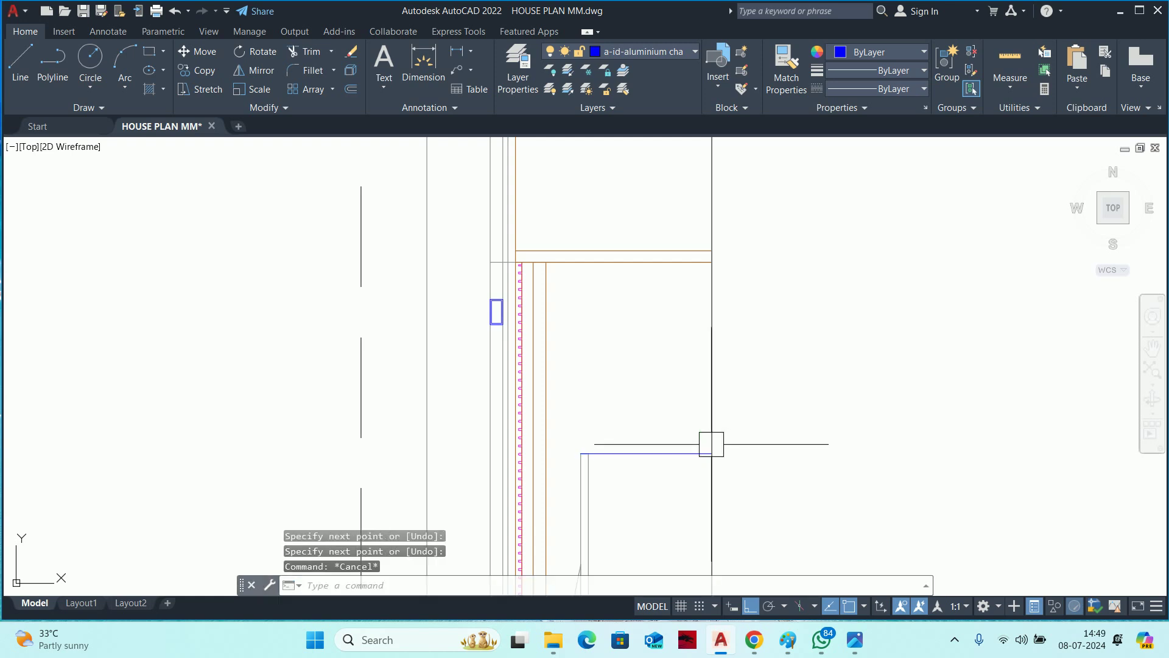
{"action": "type", "text": "o"}
{"action": "key", "text": "Return"}
{"action": "type", "text": "150"}
{"action": "key", "text": "Return"}
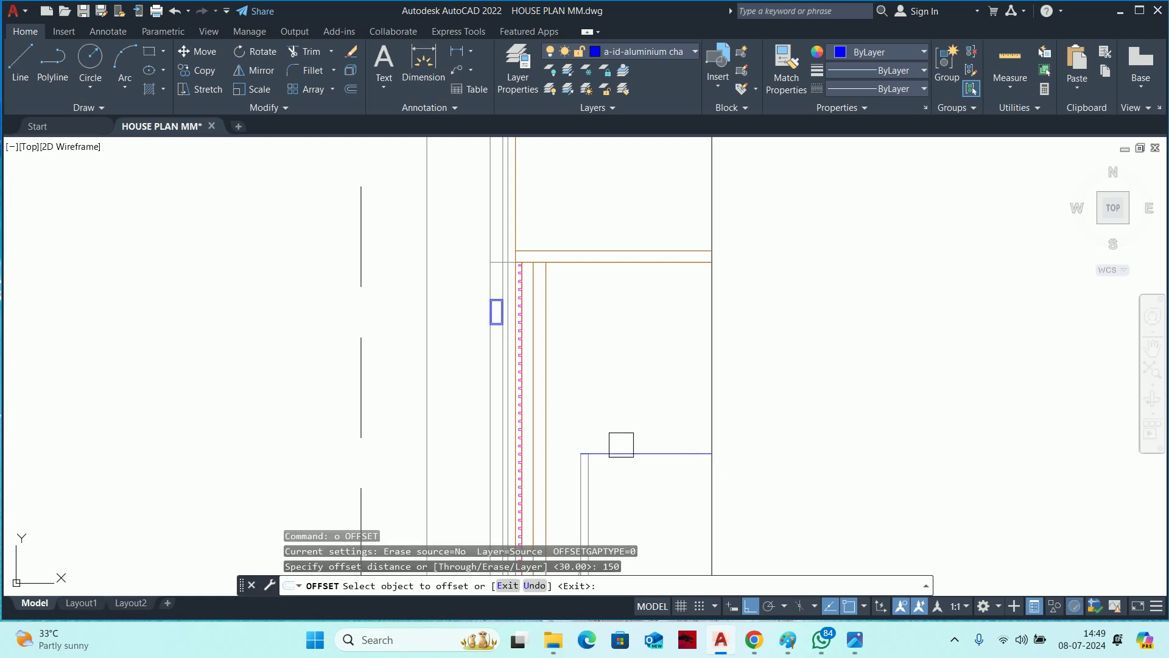
{"action": "left_click", "coordinate": [619, 453]}
{"action": "left_click", "coordinate": [621, 426]}
{"action": "key", "text": "Escape"}
{"action": "key", "text": "Escape"}
{"action": "key", "text": "Escape"}
{"action": "type", "text": "ex"}
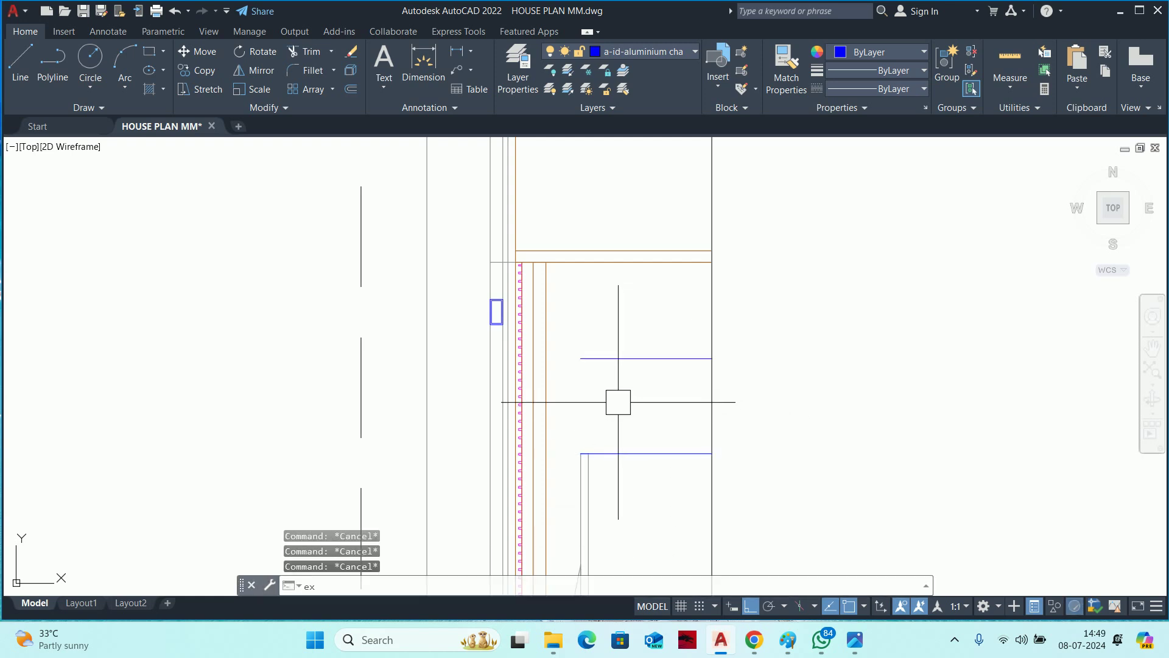
Delete the lower horizontal line after cancelling an extend attempt.
{"action": "key", "text": "Return"}
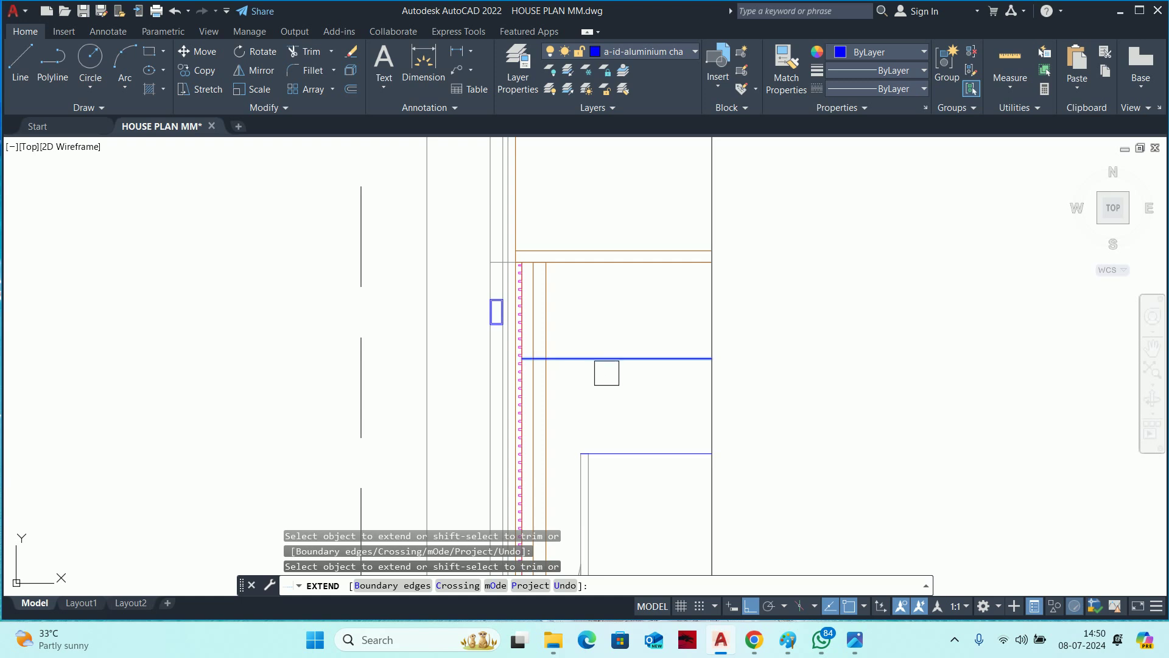
{"action": "key", "text": "Escape"}
{"action": "left_click", "coordinate": [620, 453]}
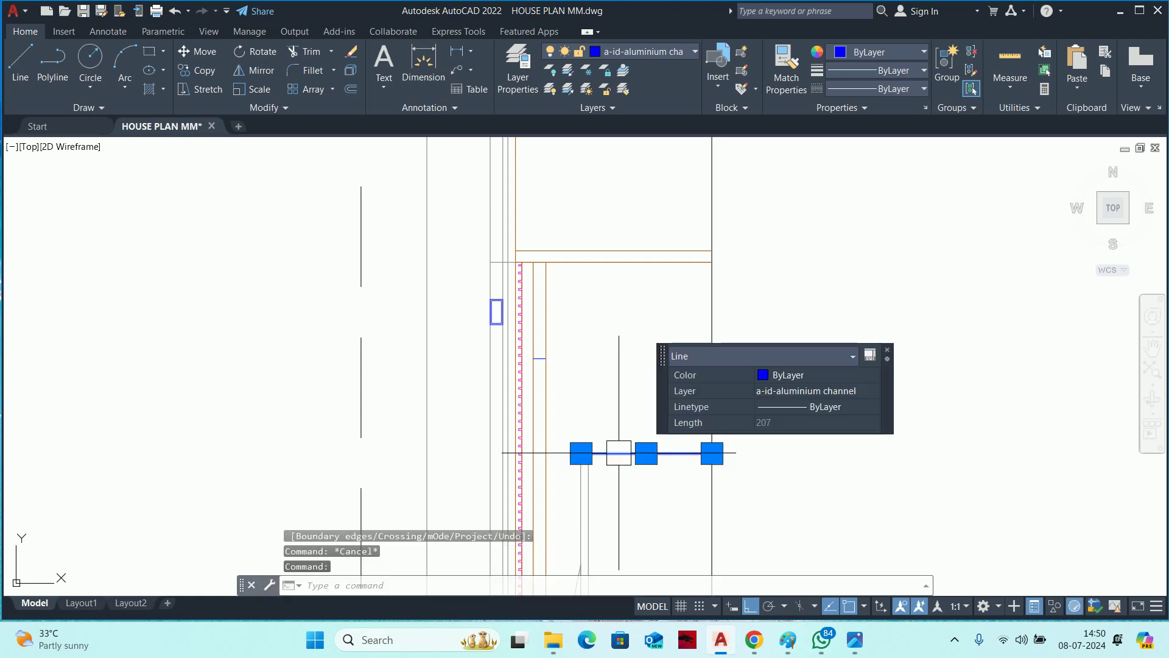
{"action": "key", "text": "Delete"}
{"action": "key", "text": "Escape"}
{"action": "key", "text": "Escape"}
{"action": "scroll", "coordinate": [528, 351], "scroll_direction": "up", "scroll_amount": 5}
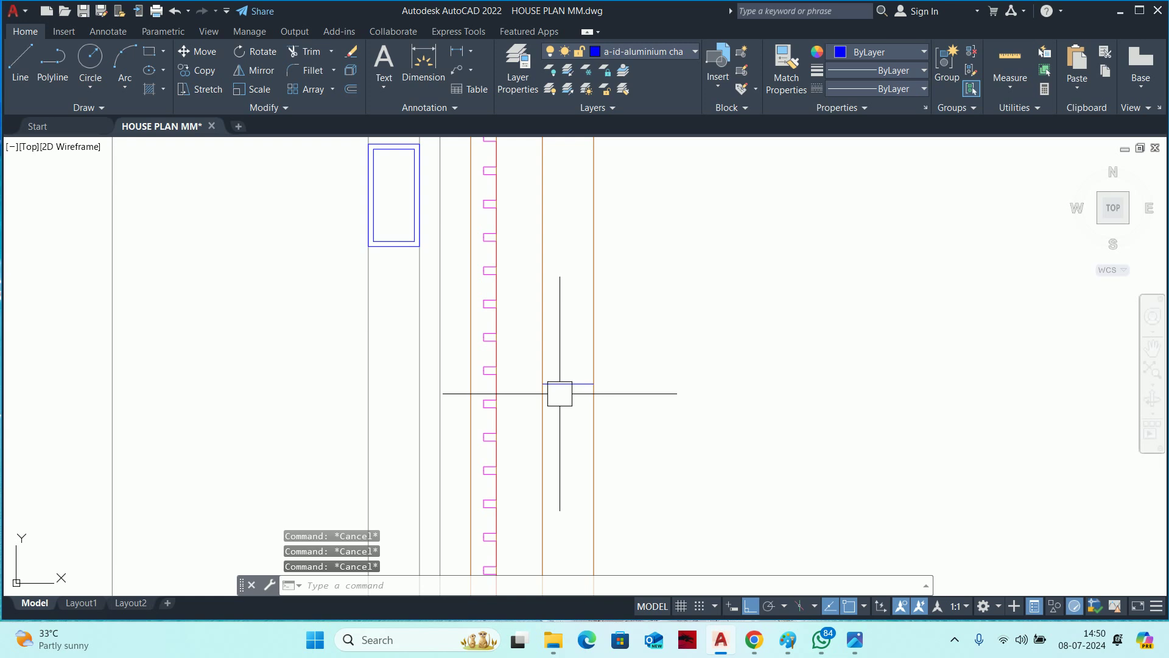
Extend the blue line left to meet the wall.
{"action": "type", "text": "ex"}
{"action": "key", "text": "Return"}
{"action": "left_click", "coordinate": [570, 384]}
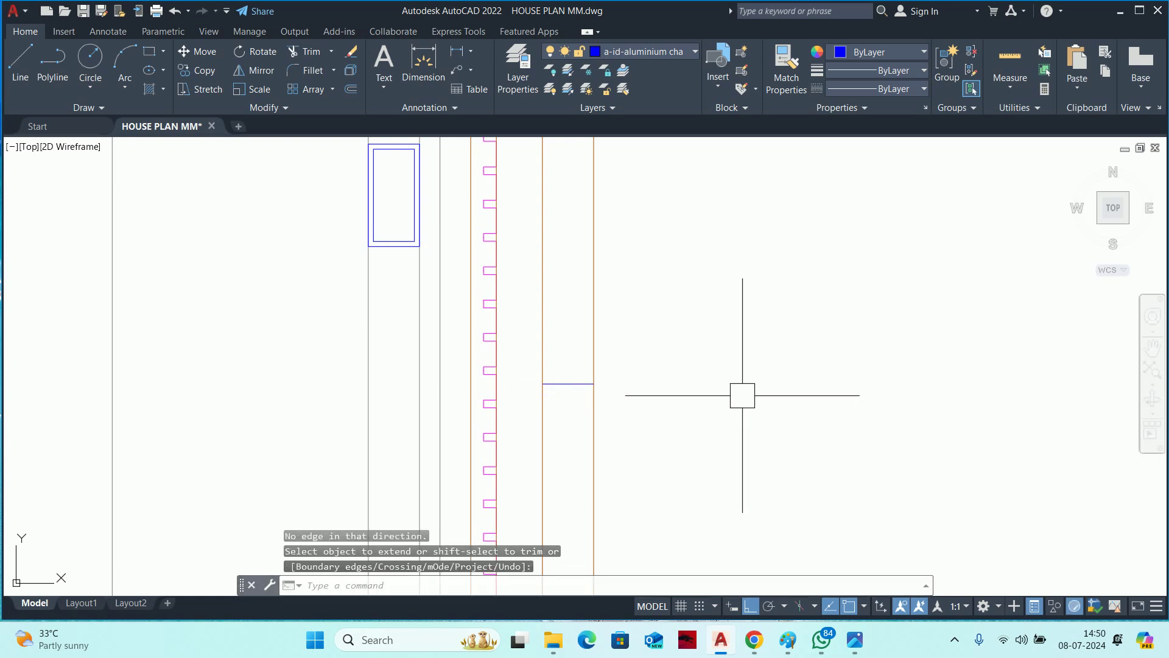
{"action": "scroll", "coordinate": [551, 376], "scroll_direction": "up", "scroll_amount": 2}
{"action": "left_click", "coordinate": [535, 387]}
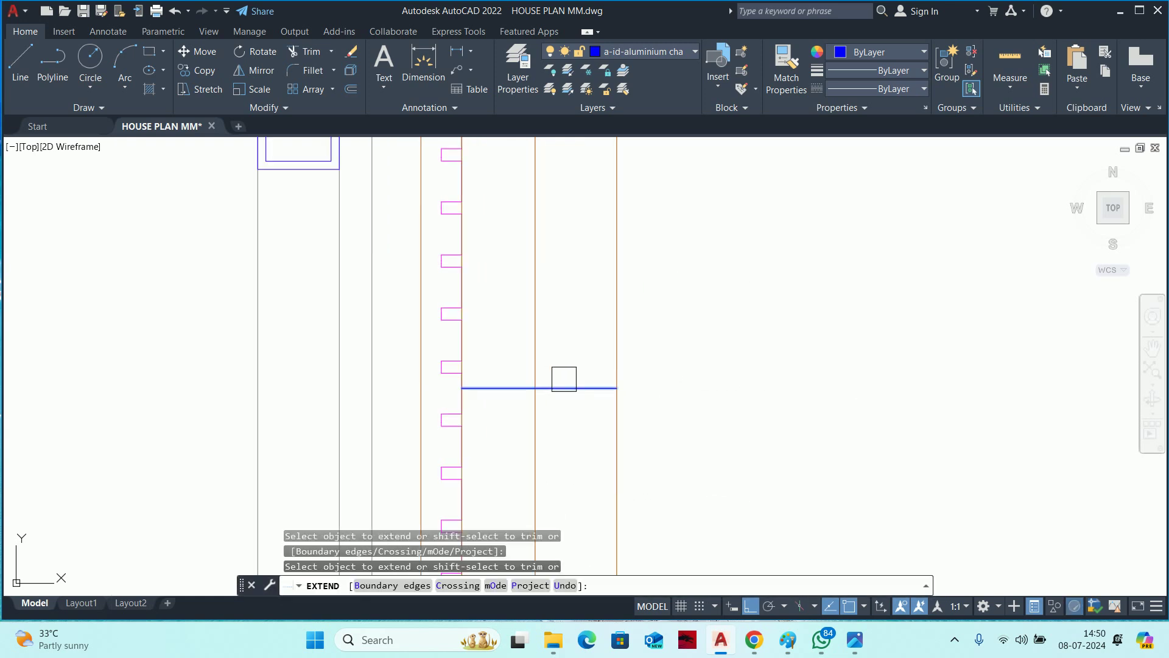
{"action": "key", "text": "Escape"}
Offset the blue line 30 units downward.
{"action": "type", "text": "o"}
{"action": "key", "text": "Return"}
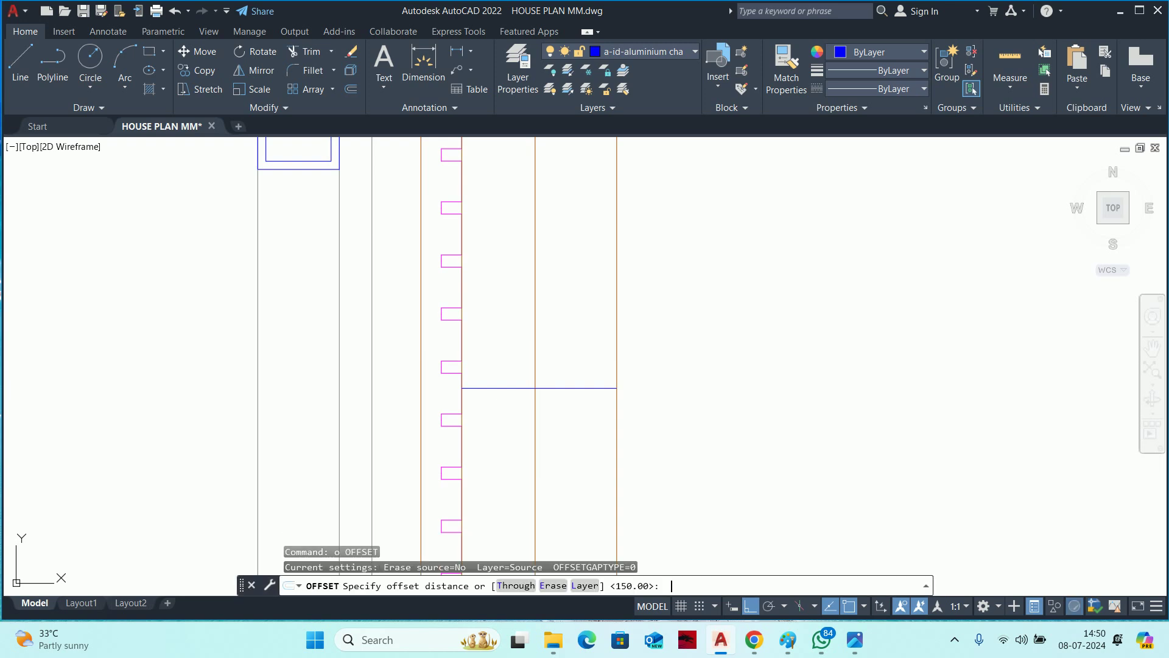
{"action": "type", "text": "30"}
{"action": "key", "text": "Return"}
{"action": "left_click", "coordinate": [561, 388]}
{"action": "left_click", "coordinate": [579, 406]}
{"action": "key", "text": "Escape"}
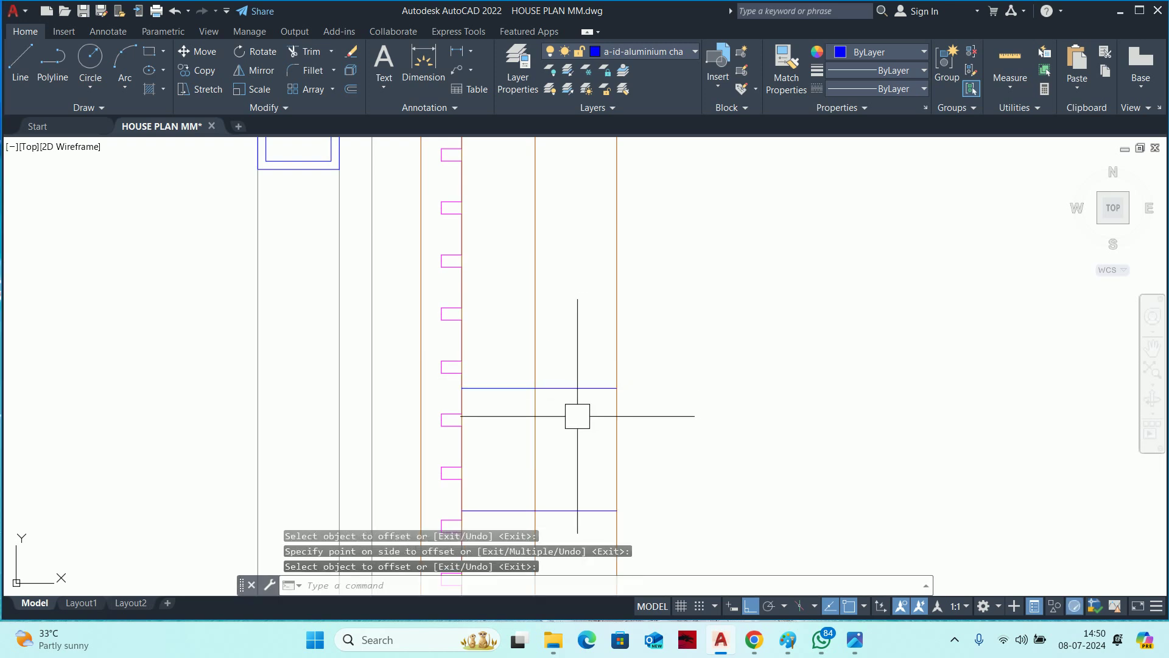
{"action": "middle_click_drag", "start_coordinate": [569, 420], "coordinate": [573, 415]}
Trim the excess line ends around the new panel outline.
{"action": "type", "text": "tr"}
{"action": "key", "text": "Return"}
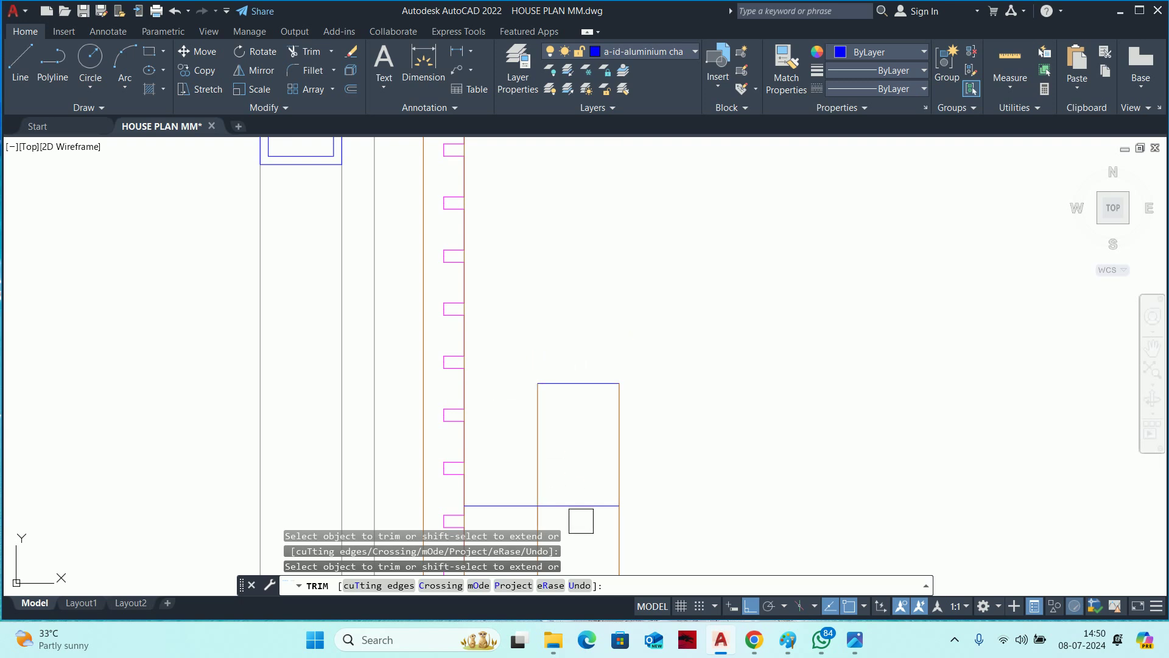
{"action": "middle_click_drag", "start_coordinate": [570, 501], "coordinate": [568, 379]}
{"action": "key", "text": "Escape"}
Match the new lines' properties to the vertical line.
{"action": "type", "text": "ma"}
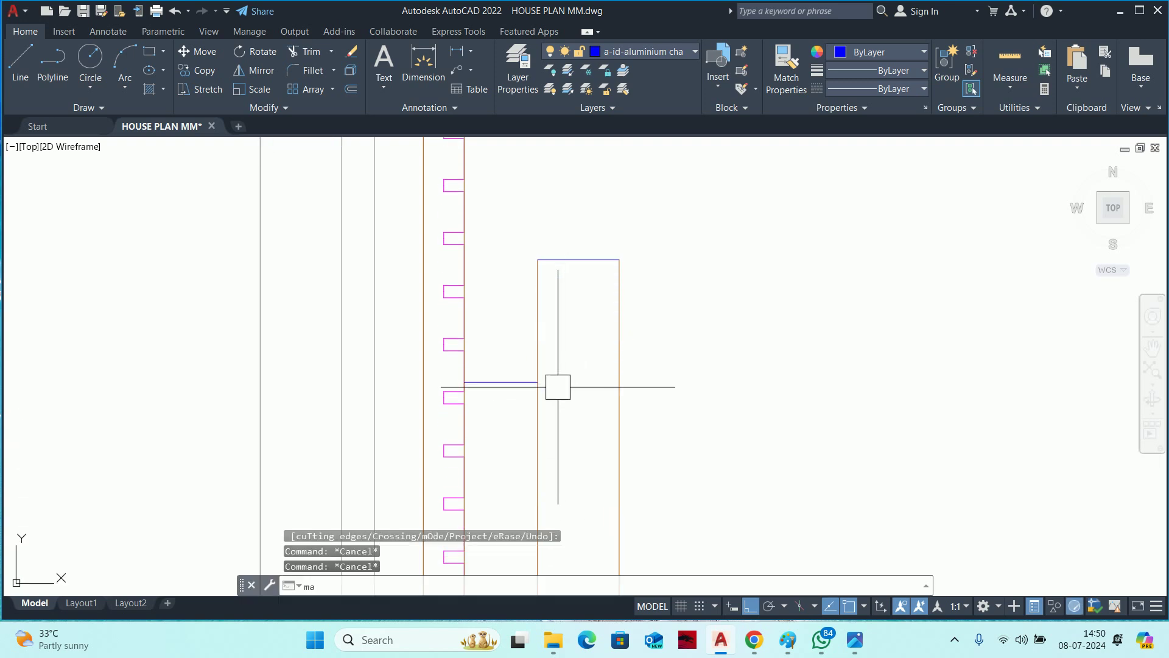
{"action": "key", "text": "Return"}
{"action": "left_click", "coordinate": [535, 342]}
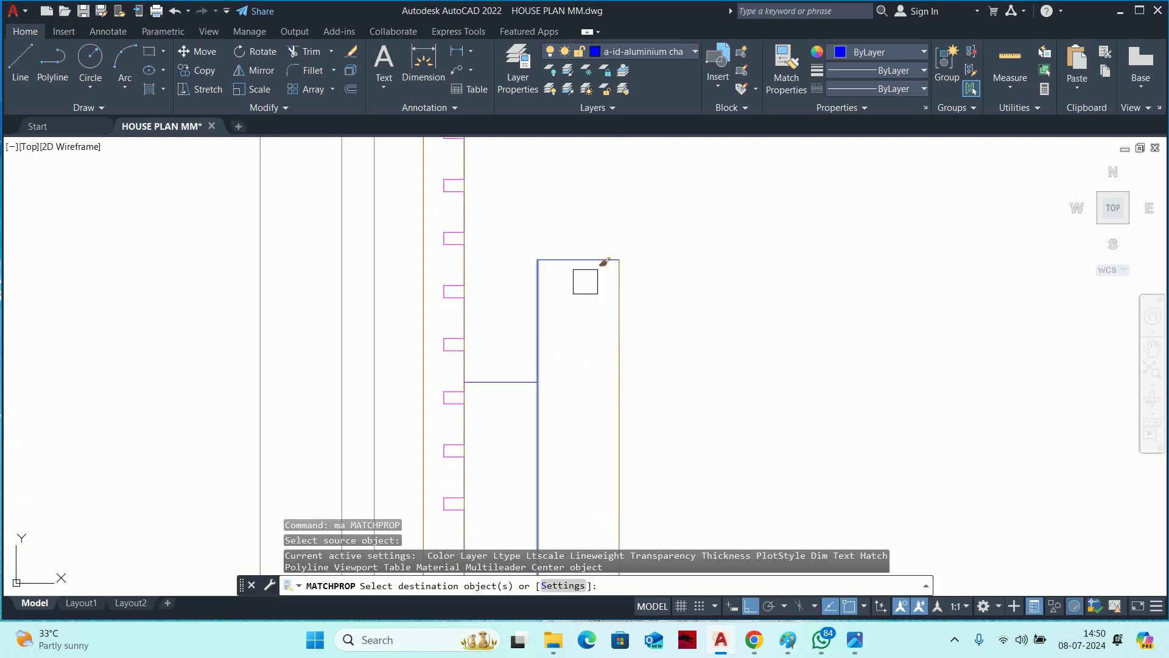
{"action": "left_click", "coordinate": [536, 353]}
{"action": "key", "text": "Escape"}
{"action": "scroll", "coordinate": [625, 282], "scroll_direction": "up", "scroll_amount": 3}
{"action": "scroll", "coordinate": [620, 283], "scroll_direction": "down", "scroll_amount": 1}
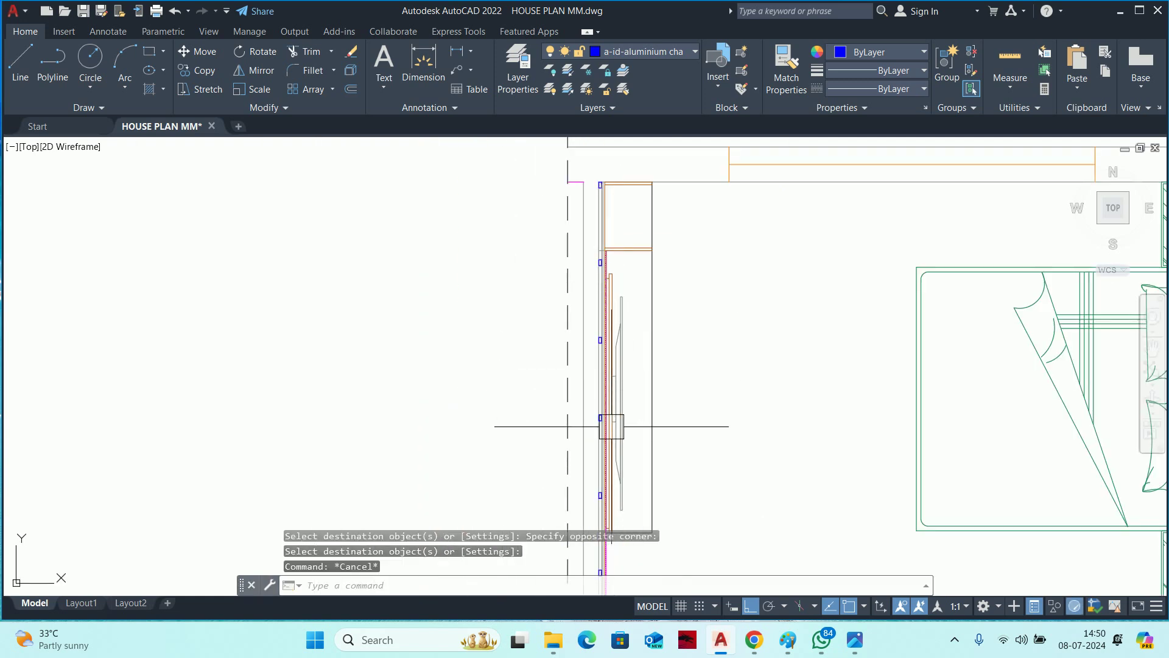
Start COPY and window-select the wardrobe and paneling objects.
{"action": "middle_click_drag", "start_coordinate": [611, 429], "coordinate": [597, 348]}
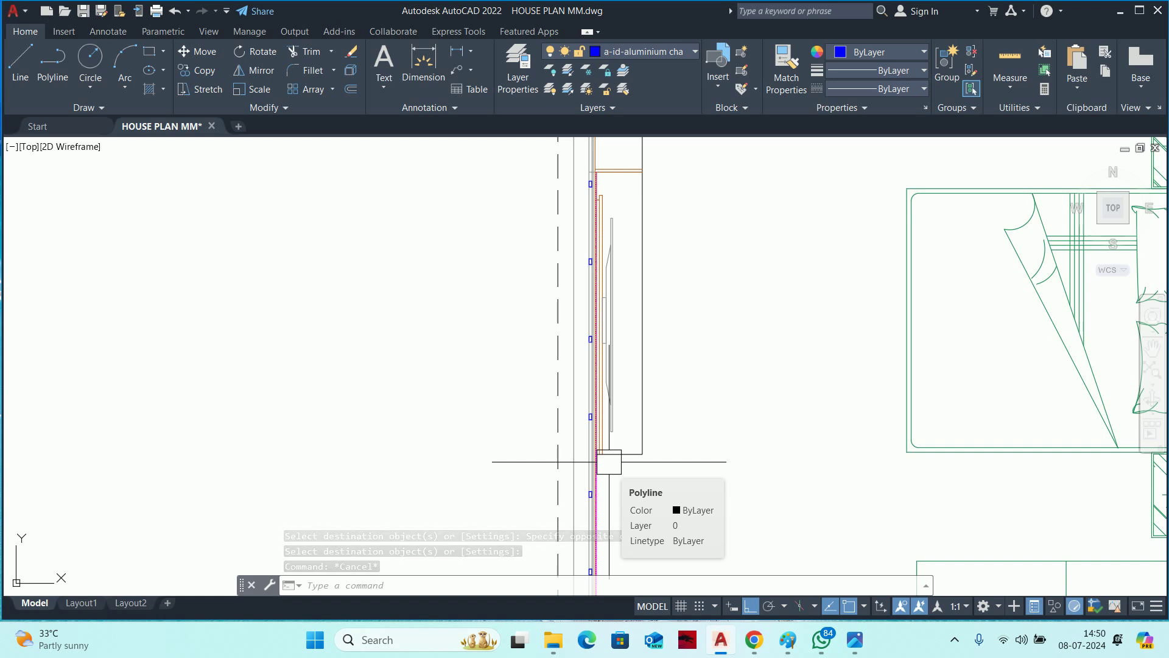
{"action": "middle_click_drag", "start_coordinate": [609, 461], "coordinate": [618, 407]}
{"action": "scroll", "coordinate": [617, 407], "scroll_direction": "down", "scroll_amount": 2}
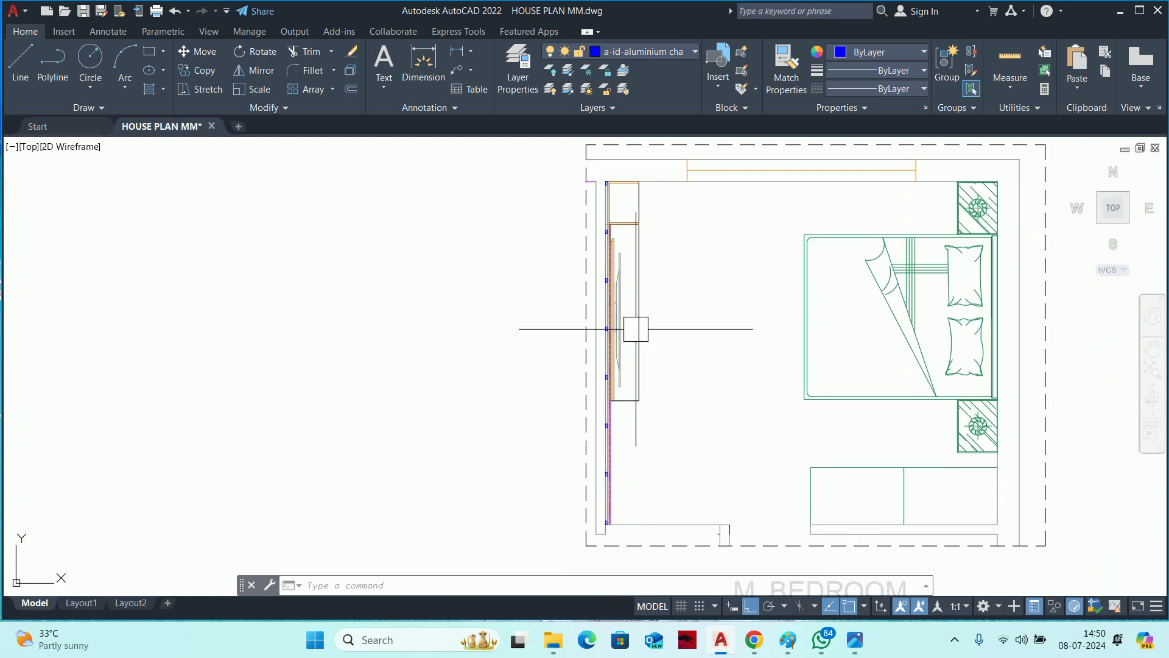
{"action": "scroll", "coordinate": [636, 329], "scroll_direction": "up", "scroll_amount": 4}
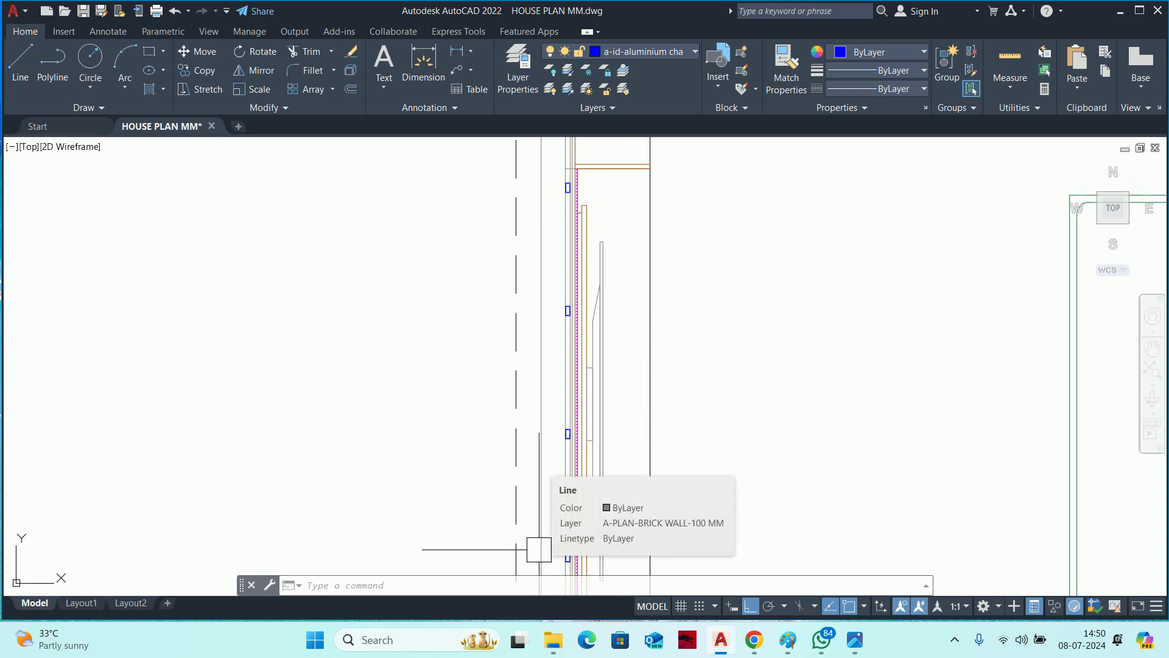
{"action": "middle_click_drag", "start_coordinate": [539, 550], "coordinate": [595, 473]}
{"action": "key", "text": "Escape"}
{"action": "scroll", "coordinate": [605, 278], "scroll_direction": "down", "scroll_amount": 2}
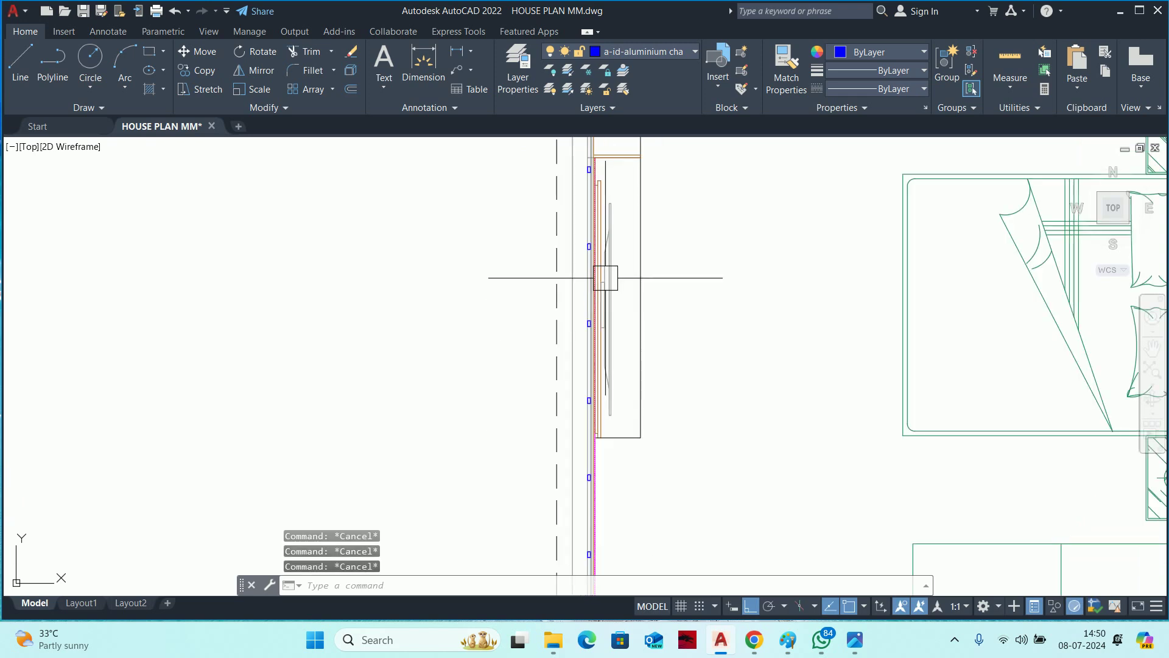
{"action": "scroll", "coordinate": [567, 269], "scroll_direction": "down", "scroll_amount": 2}
{"action": "scroll", "coordinate": [655, 358], "scroll_direction": "down", "scroll_amount": 2}
{"action": "type", "text": "co"}
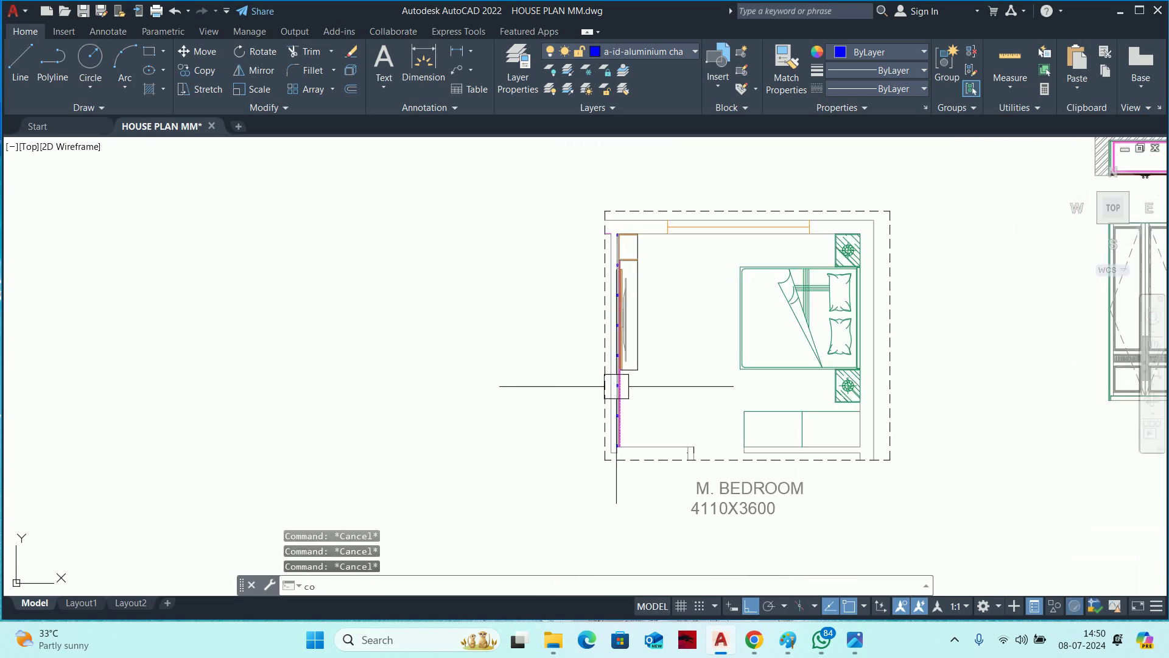
{"action": "key", "text": "Return"}
{"action": "scroll", "coordinate": [592, 217], "scroll_direction": "up", "scroll_amount": 2}
{"action": "scroll", "coordinate": [621, 240], "scroll_direction": "down", "scroll_amount": 3}
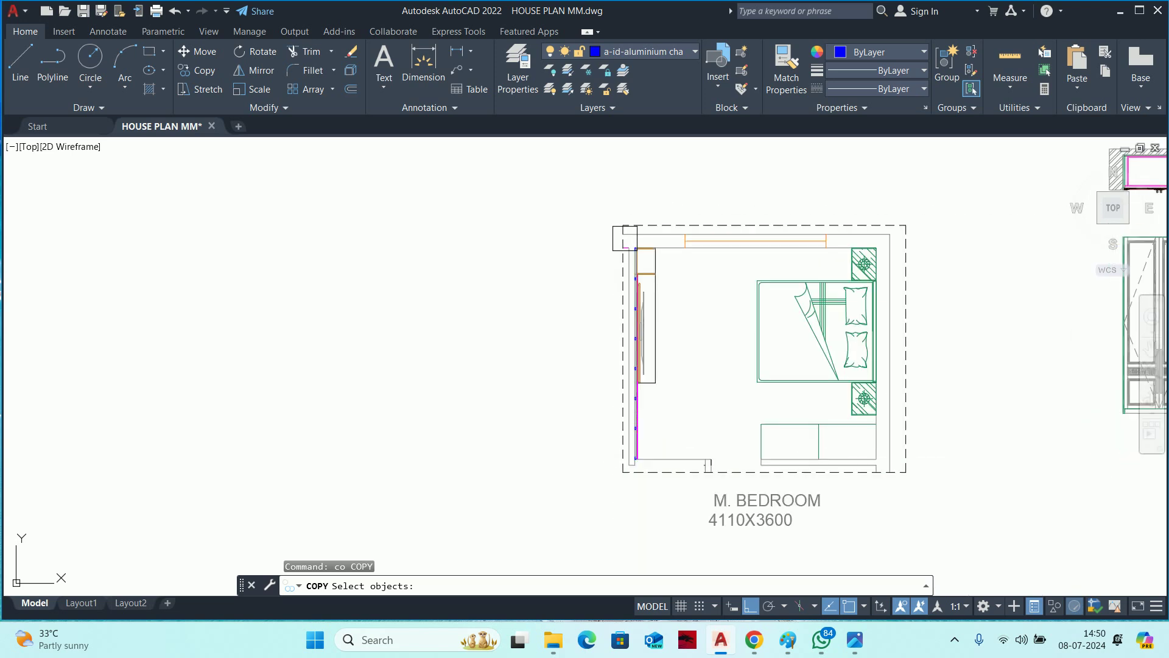
{"action": "scroll", "coordinate": [624, 238], "scroll_direction": "up", "scroll_amount": 2}
{"action": "scroll", "coordinate": [629, 245], "scroll_direction": "up", "scroll_amount": 2}
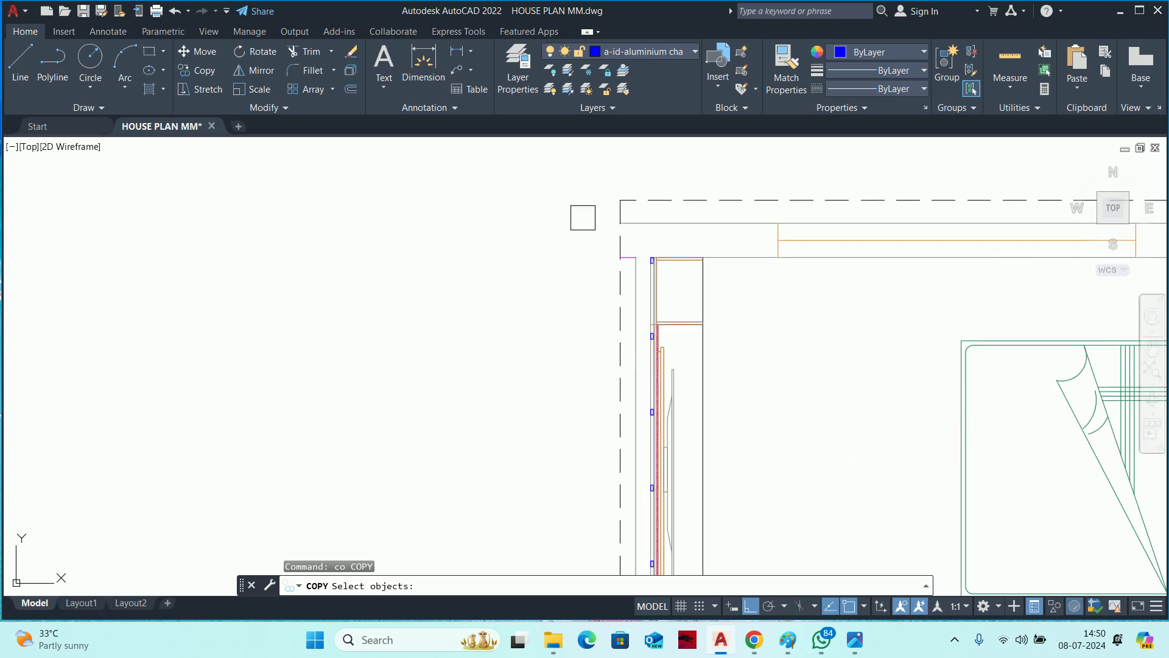
{"action": "left_click", "coordinate": [583, 217]}
{"action": "scroll", "coordinate": [648, 376], "scroll_direction": "down", "scroll_amount": 3}
{"action": "left_click", "coordinate": [690, 522]}
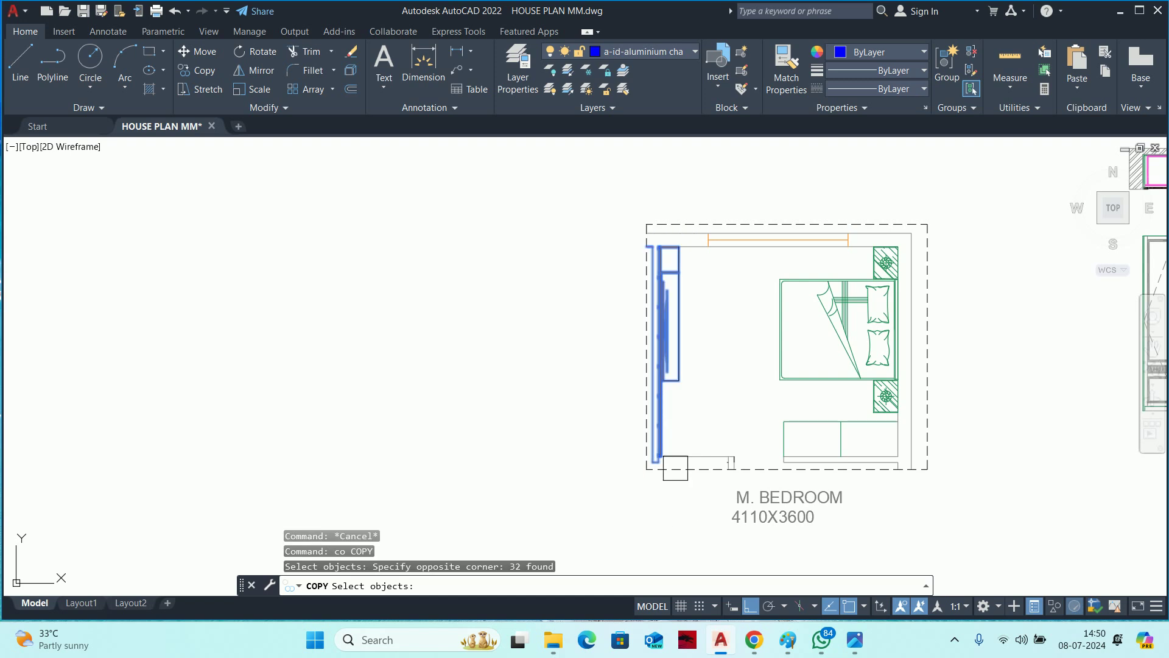
Add the two wall lines and place the copy left of the plan.
{"action": "scroll", "coordinate": [675, 468], "scroll_direction": "up", "scroll_amount": 2}
{"action": "scroll", "coordinate": [676, 351], "scroll_direction": "up", "scroll_amount": 2}
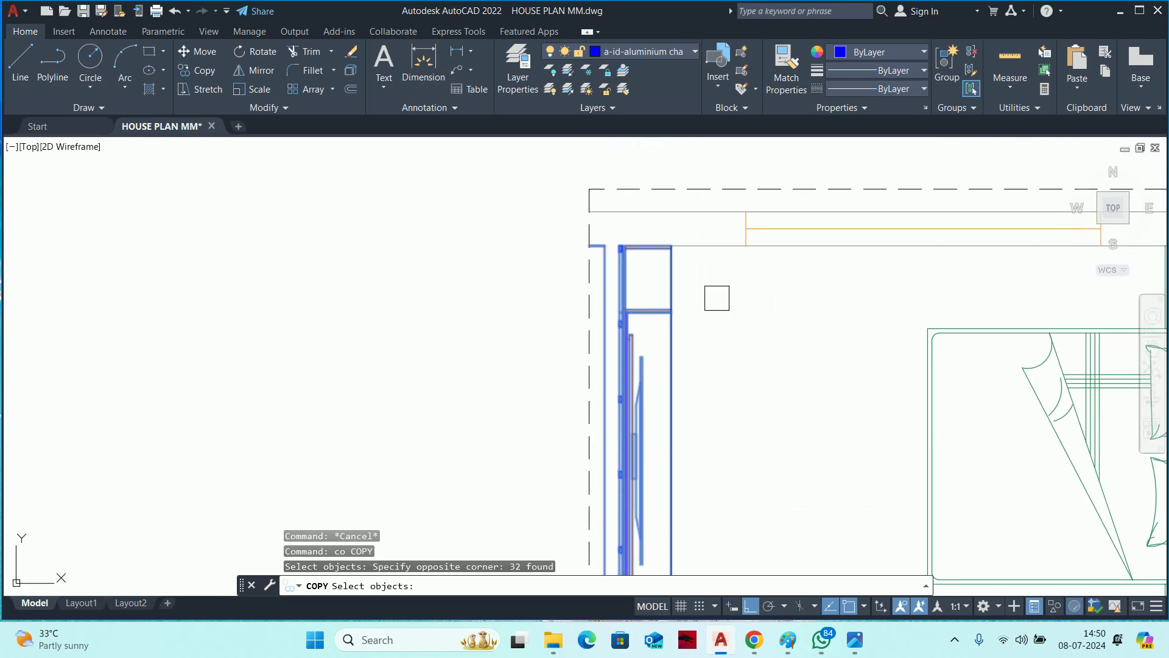
{"action": "left_click", "coordinate": [717, 298]}
{"action": "left_click", "coordinate": [667, 225]}
{"action": "key", "text": "Return"}
{"action": "left_click", "coordinate": [701, 289]}
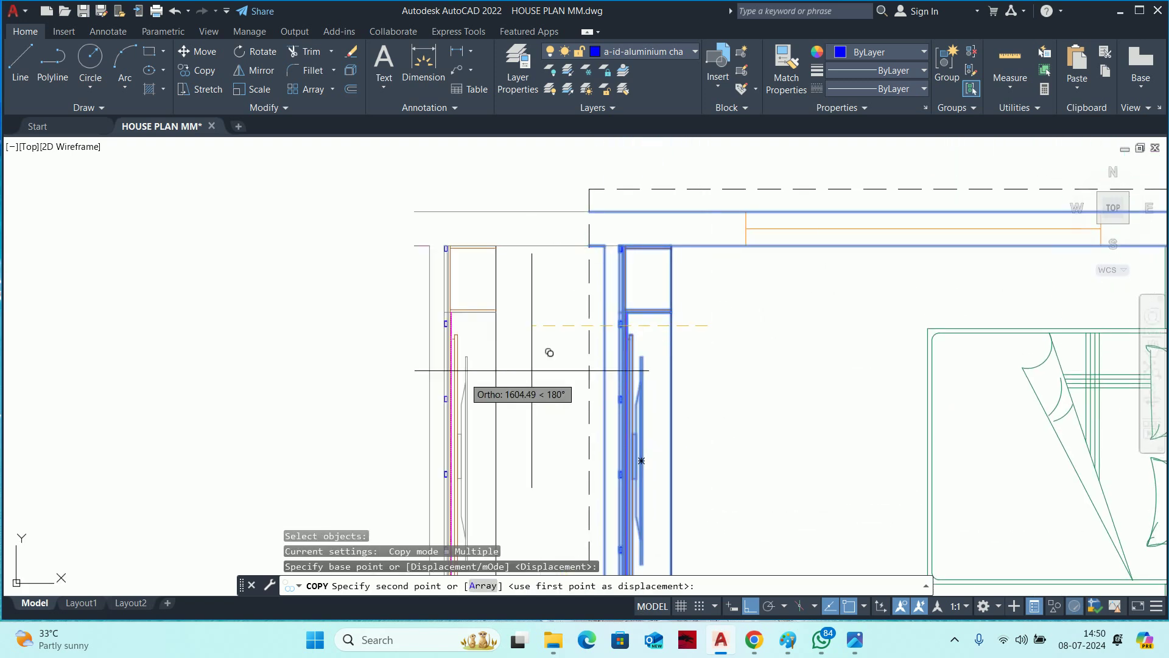
{"action": "scroll", "coordinate": [531, 370], "scroll_direction": "down", "scroll_amount": 3}
{"action": "scroll", "coordinate": [731, 304], "scroll_direction": "up", "scroll_amount": 2}
{"action": "left_click", "coordinate": [660, 296]}
{"action": "key", "text": "Escape"}
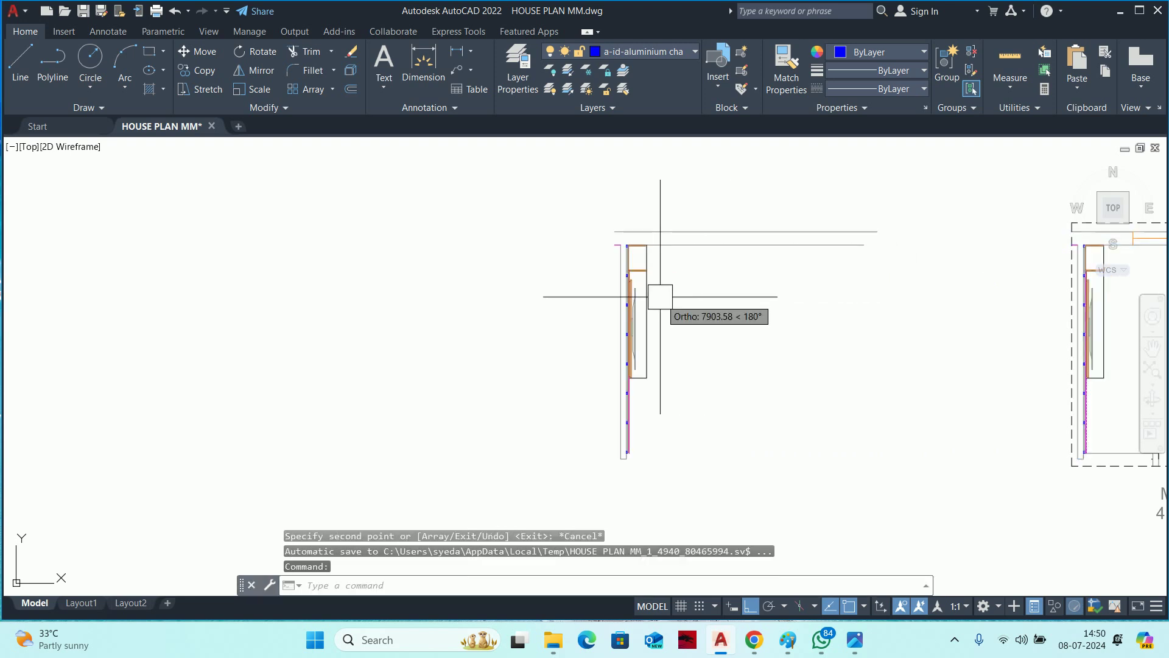
{"action": "scroll", "coordinate": [662, 256], "scroll_direction": "up", "scroll_amount": 3}
Draw a short line at the top wall corner and remove the stray magenta horizontal line.
{"action": "type", "text": "l"}
{"action": "key", "text": "Return"}
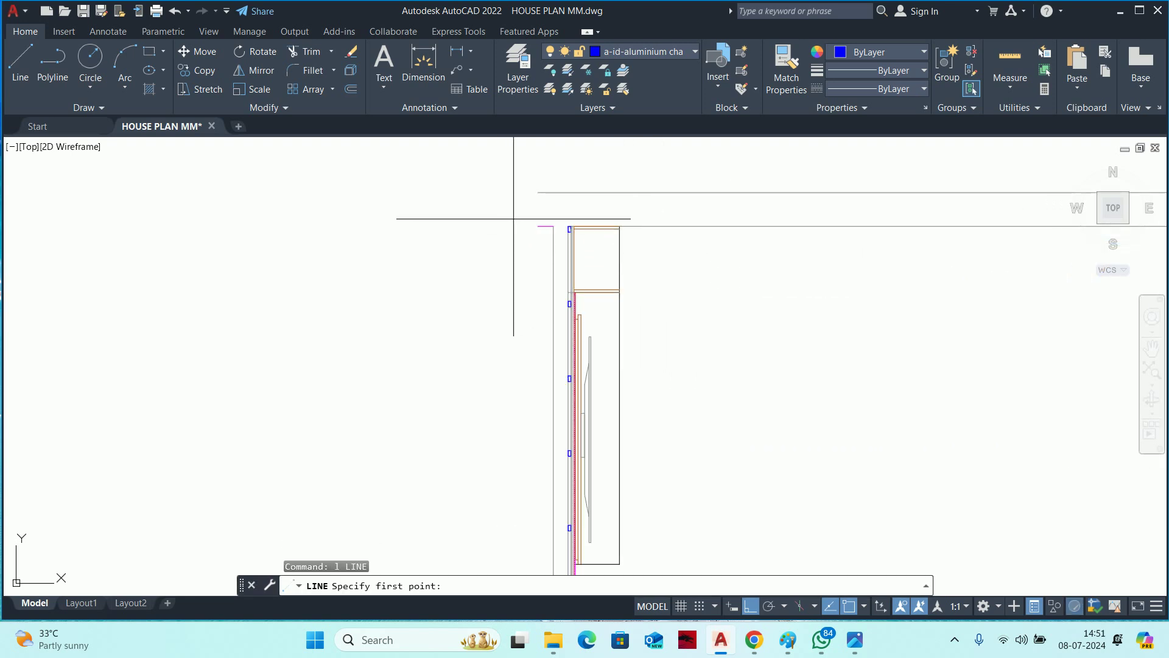
{"action": "left_click", "coordinate": [536, 225]}
{"action": "left_click", "coordinate": [566, 188]}
{"action": "key", "text": "Escape"}
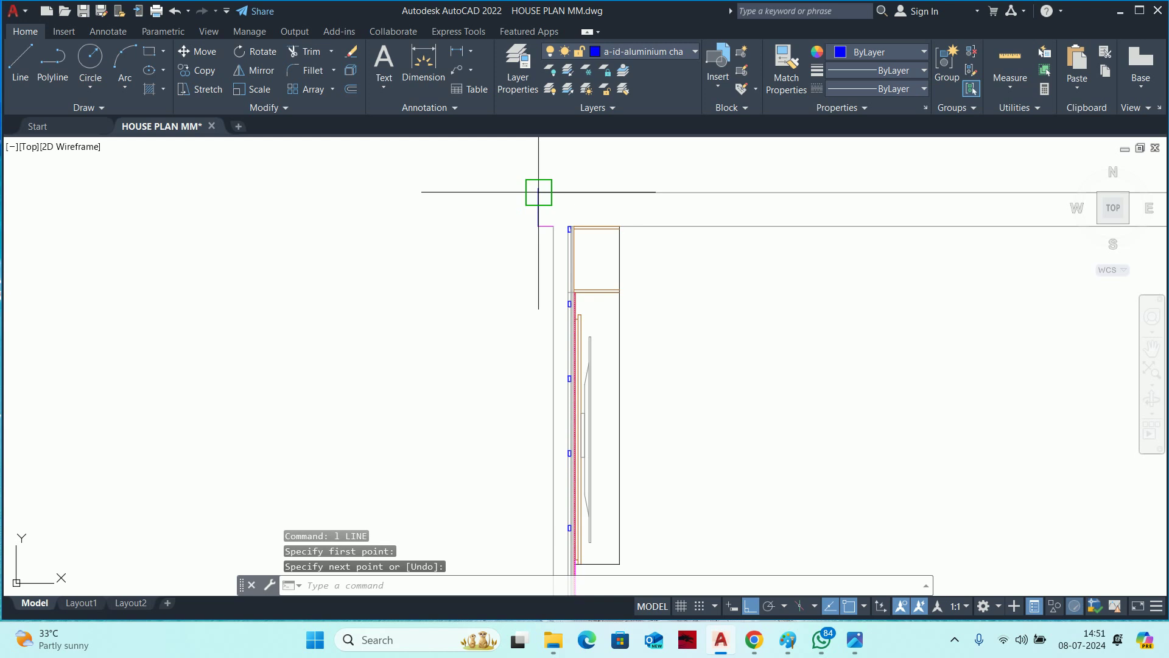
{"action": "scroll", "coordinate": [538, 191], "scroll_direction": "up", "scroll_amount": 5}
{"action": "left_click", "coordinate": [574, 292]}
{"action": "left_click", "coordinate": [583, 319]}
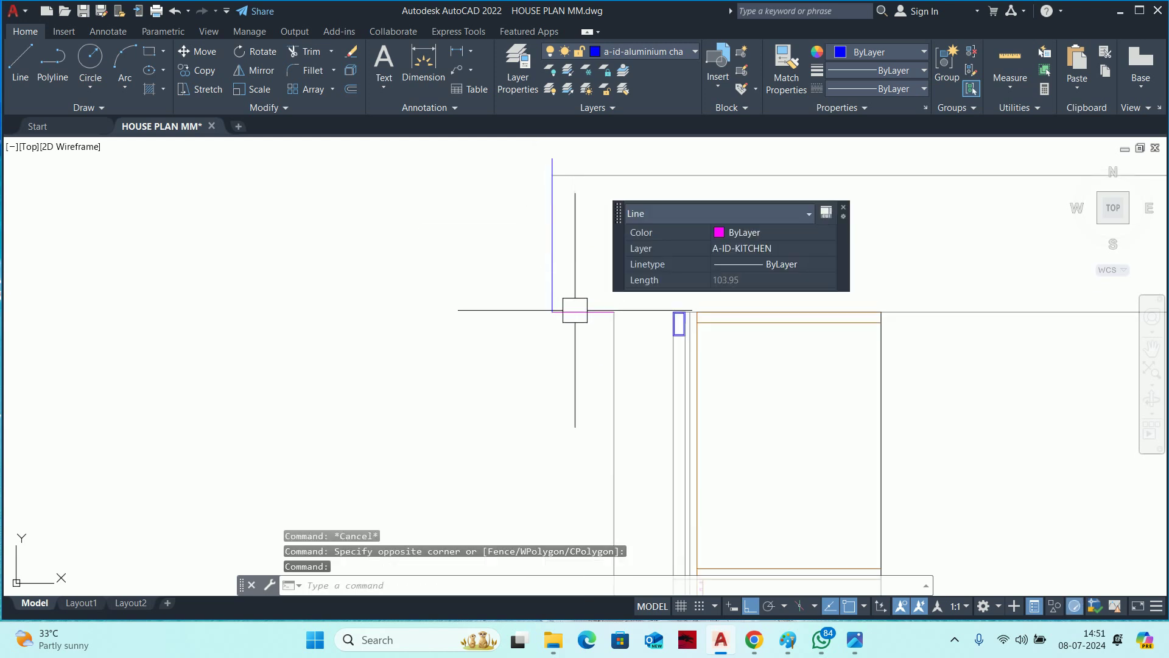
{"action": "key", "text": "Escape"}
{"action": "middle_click_drag", "start_coordinate": [559, 308], "coordinate": [444, 373]}
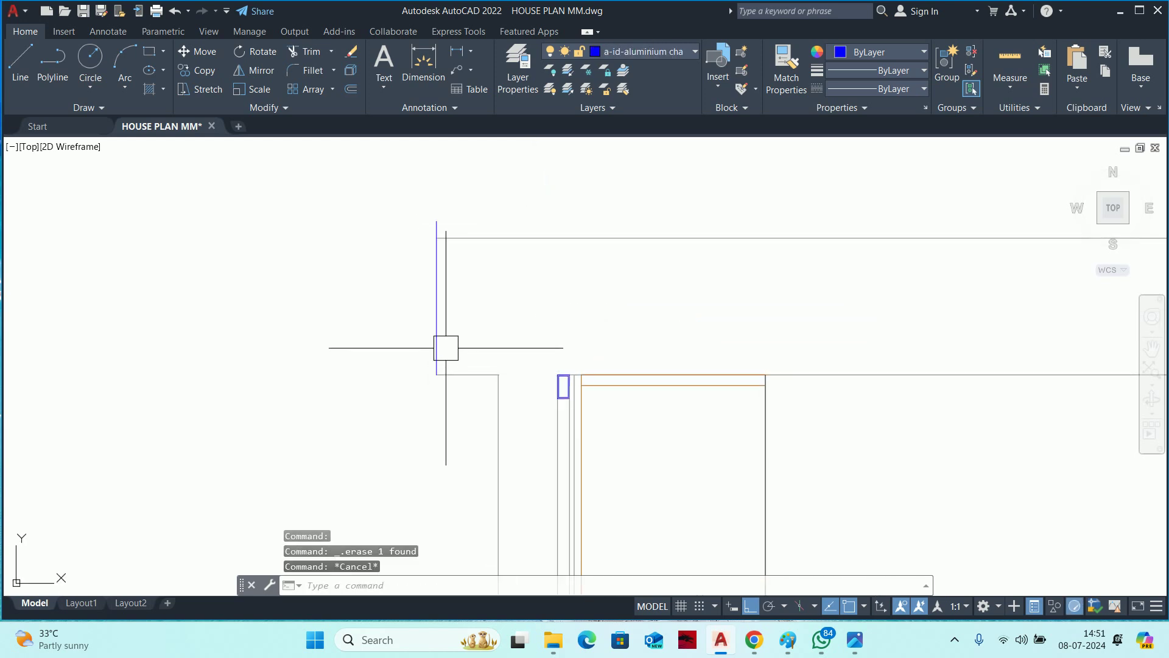
Trim the excess line at the top and add a short vertical line at the top edge.
{"action": "type", "text": "tr"}
{"action": "key", "text": "Return"}
{"action": "left_click", "coordinate": [444, 247]}
{"action": "scroll", "coordinate": [496, 244], "scroll_direction": "down", "scroll_amount": 3}
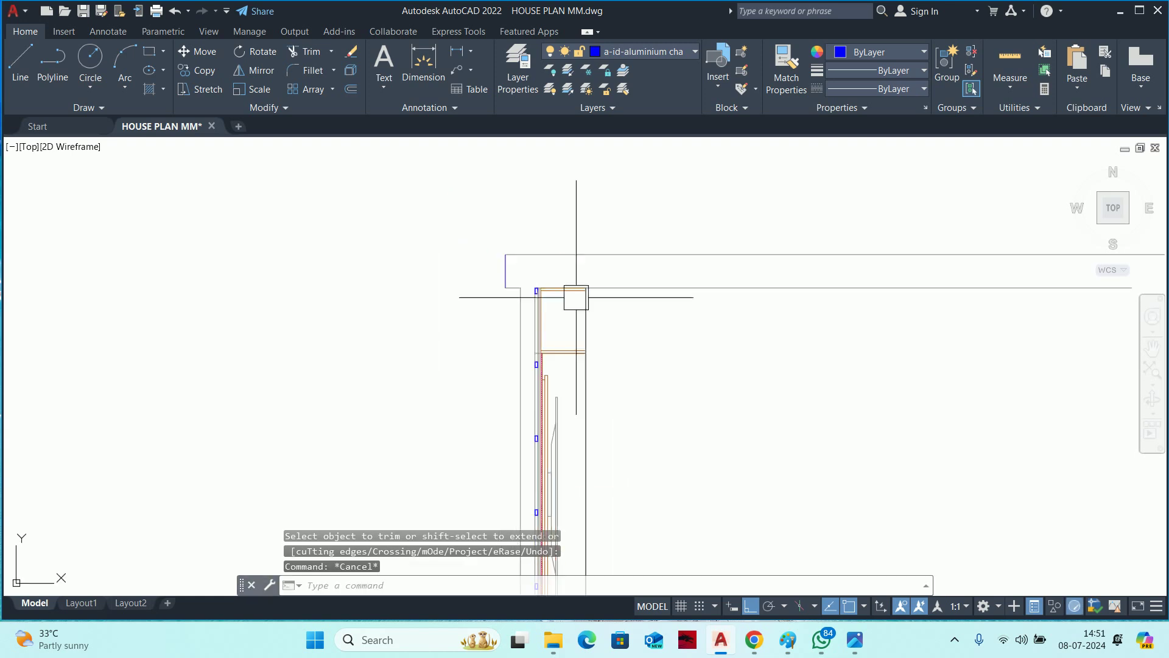
{"action": "key", "text": "Escape"}
{"action": "type", "text": "l"}
{"action": "key", "text": "Return"}
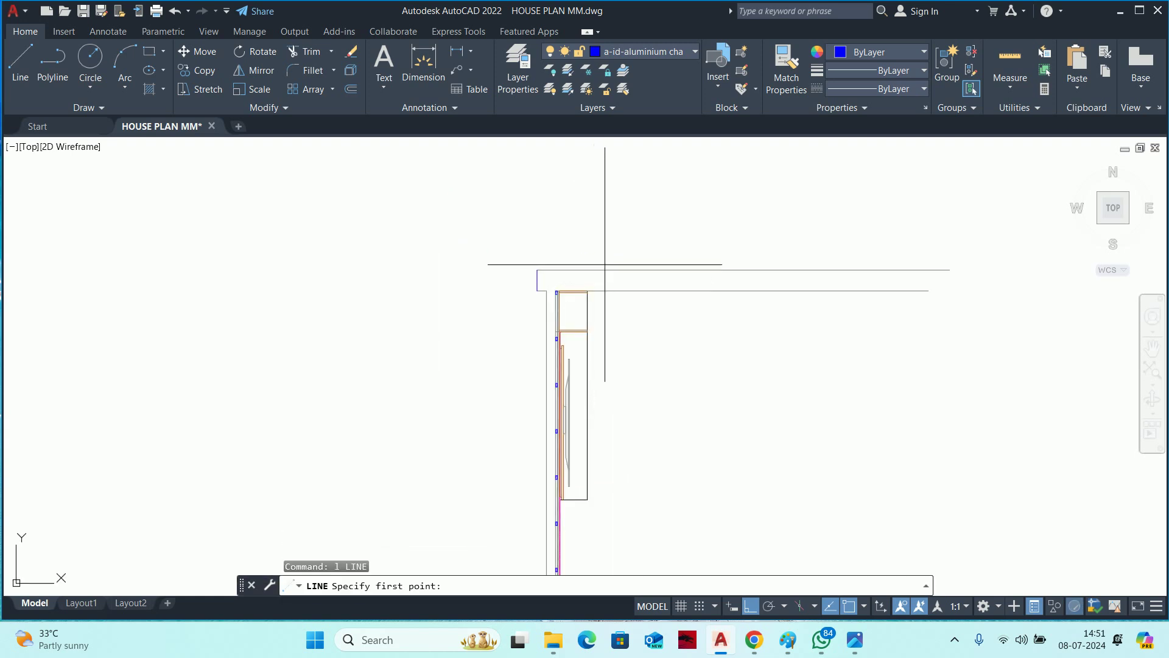
{"action": "left_click", "coordinate": [611, 270]}
{"action": "left_click", "coordinate": [612, 307]}
{"action": "key", "text": "Escape"}
Fence-trim the overlapping lines at the top of the copied section.
{"action": "type", "text": "tr"}
{"action": "key", "text": "Return"}
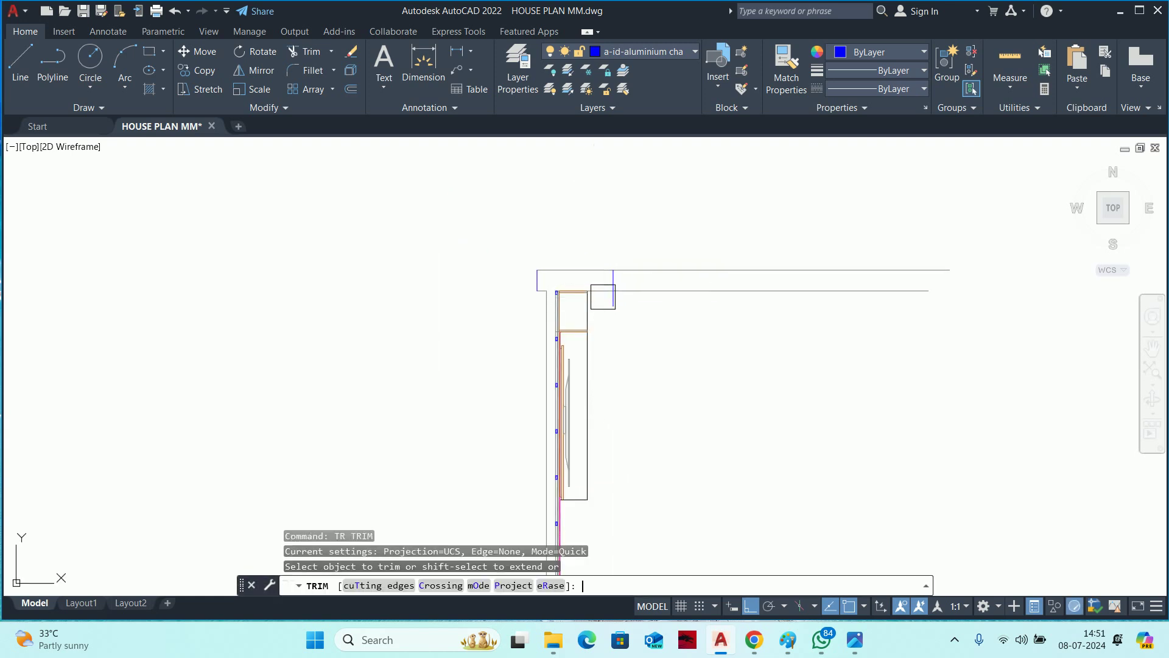
{"action": "scroll", "coordinate": [607, 302], "scroll_direction": "up", "scroll_amount": 2}
{"action": "left_click", "coordinate": [698, 320]}
{"action": "key", "text": "Return"}
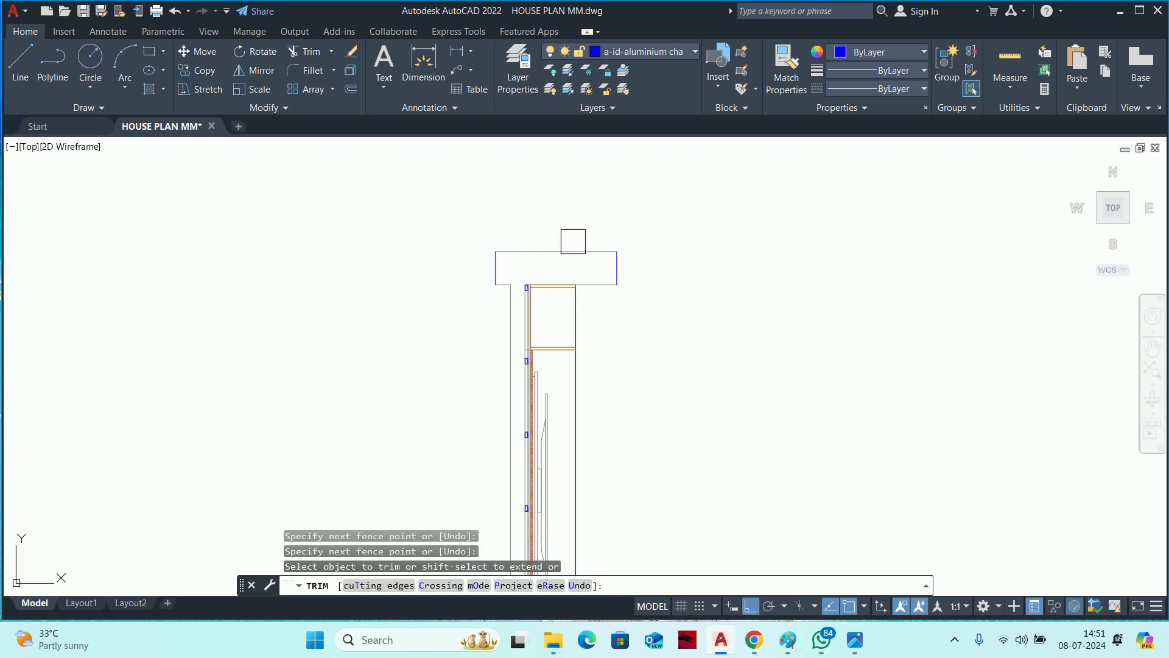
{"action": "key", "text": "Escape"}
Match the wall line properties onto the new top cap lines.
{"action": "key", "text": "Return"}
{"action": "scroll", "coordinate": [561, 255], "scroll_direction": "up", "scroll_amount": 2}
{"action": "left_click", "coordinate": [571, 241]}
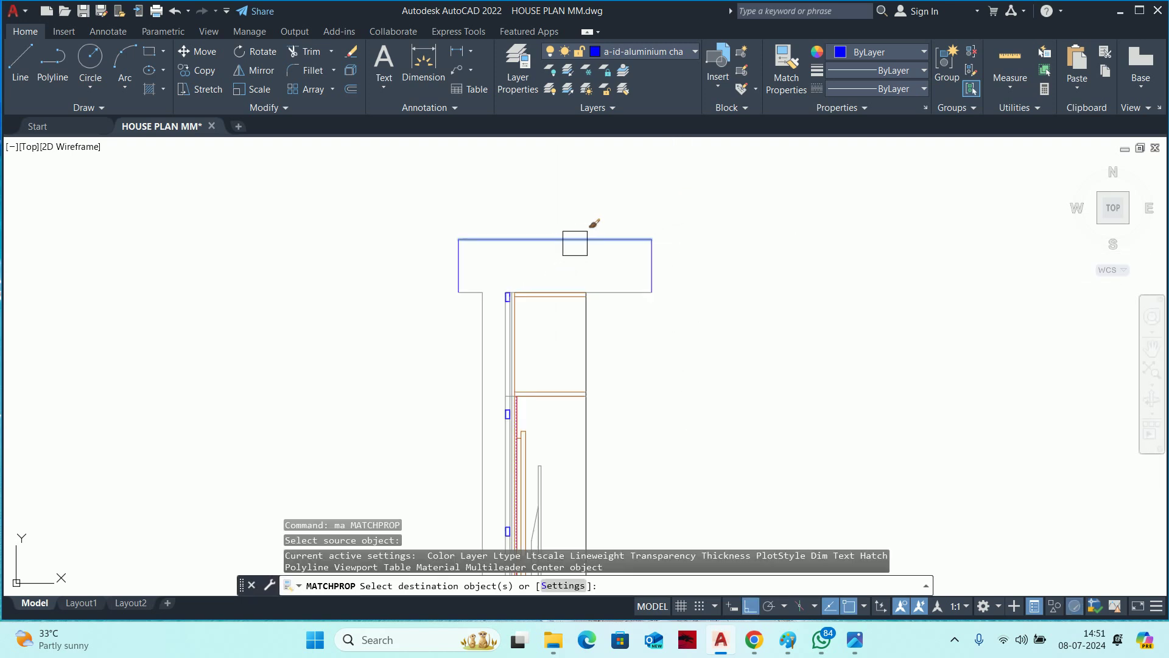
{"action": "left_click", "coordinate": [725, 250]}
{"action": "left_click", "coordinate": [340, 263]}
{"action": "key", "text": "Escape"}
{"action": "scroll", "coordinate": [536, 247], "scroll_direction": "down", "scroll_amount": 2}
{"action": "scroll", "coordinate": [540, 240], "scroll_direction": "down", "scroll_amount": 2}
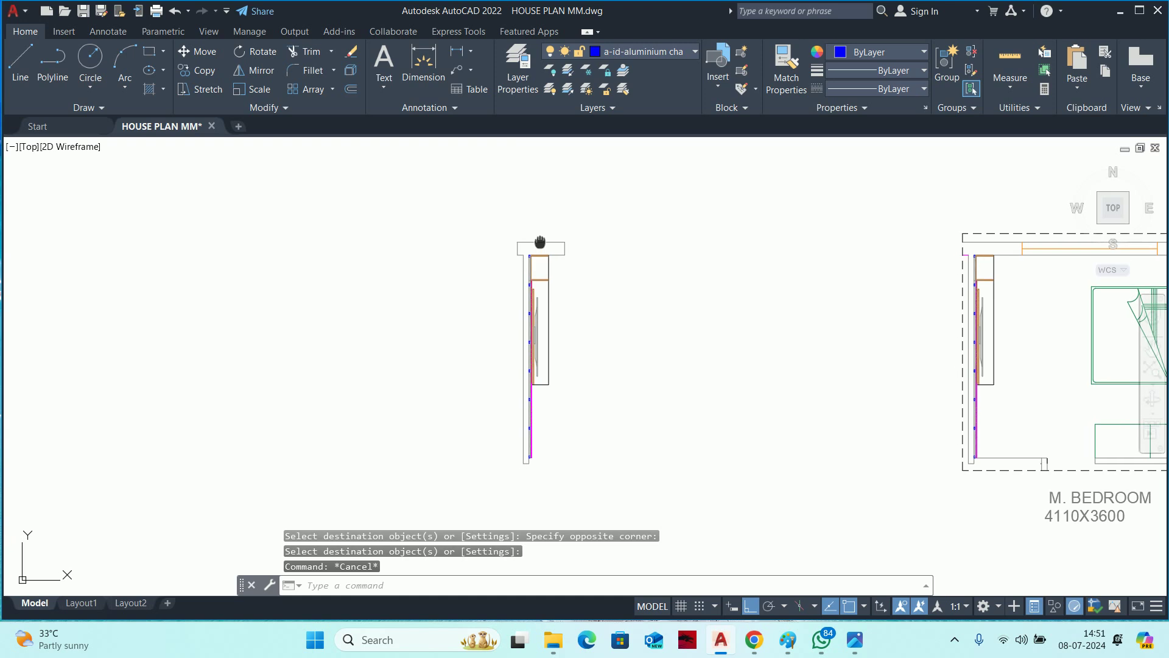
{"action": "key", "text": "Escape"}
{"action": "key", "text": "Escape"}
{"action": "key", "text": "Return"}
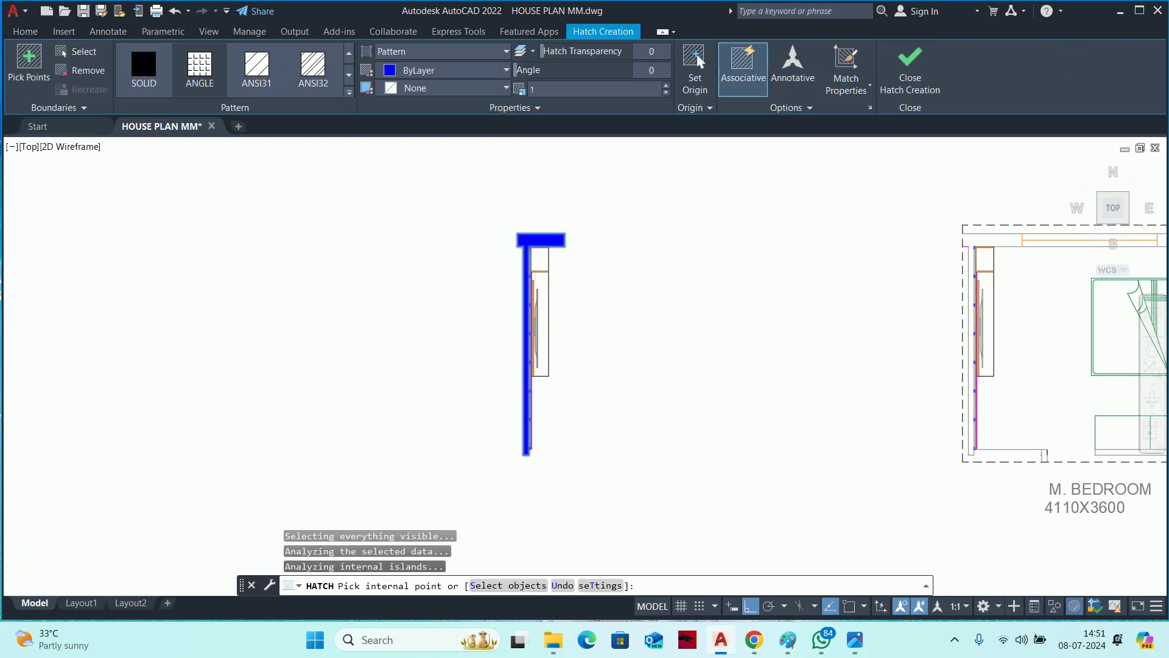
Hatch the T-shaped wall section with the ANSI32 diagonal pattern at scale 20.
{"action": "scroll", "coordinate": [511, 278], "scroll_direction": "down", "scroll_amount": 10}
{"action": "scroll", "coordinate": [525, 269], "scroll_direction": "up", "scroll_amount": 6}
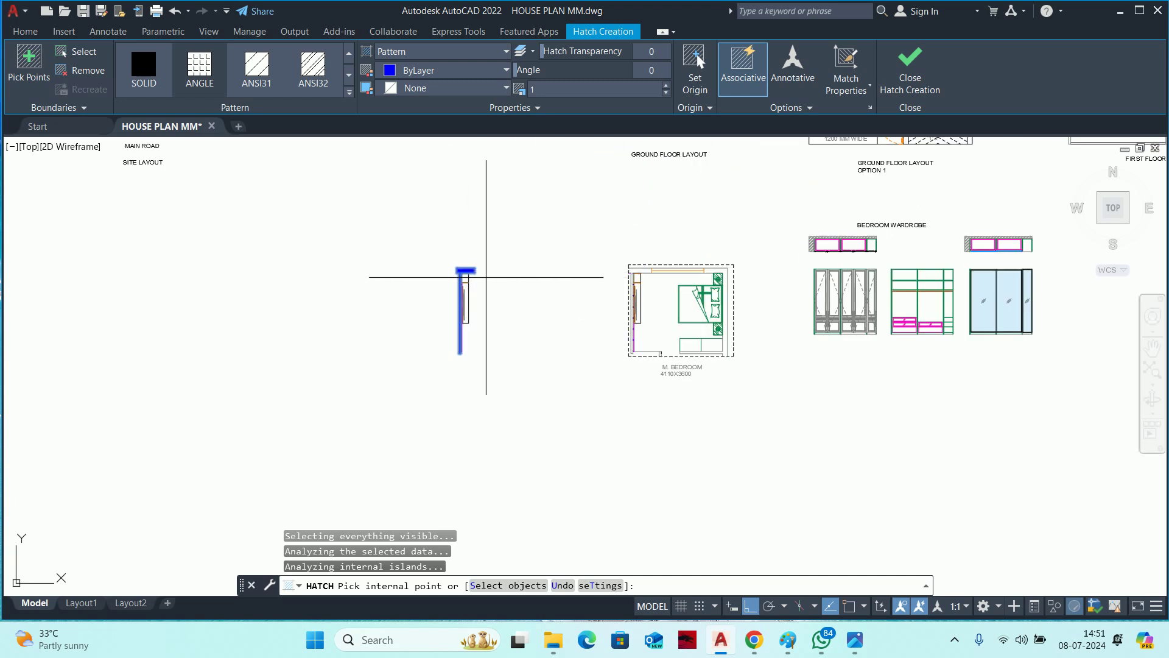
{"action": "left_click", "coordinate": [258, 66]}
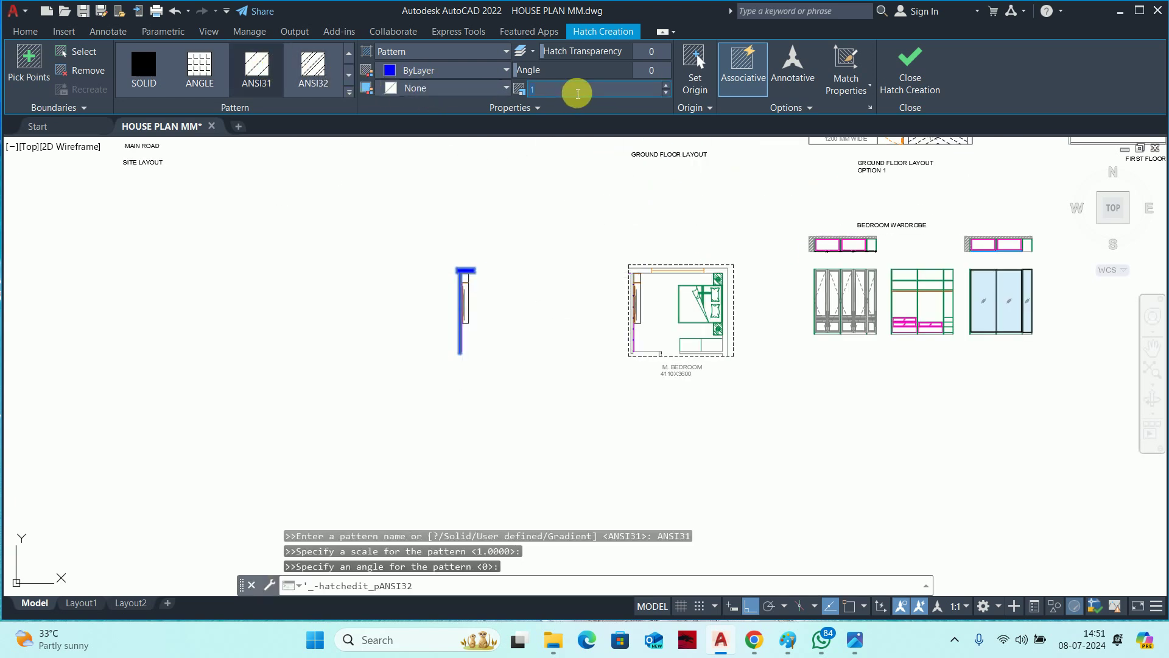
{"action": "left_click", "coordinate": [593, 89]}
{"action": "type", "text": "50"}
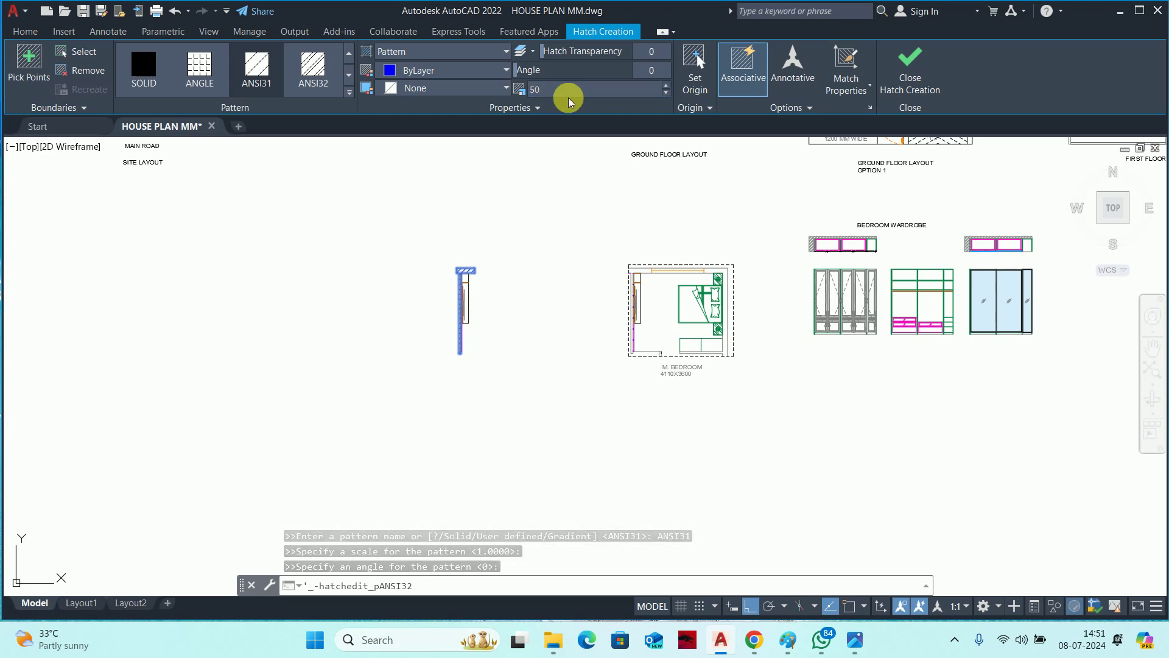
{"action": "left_click", "coordinate": [573, 97]}
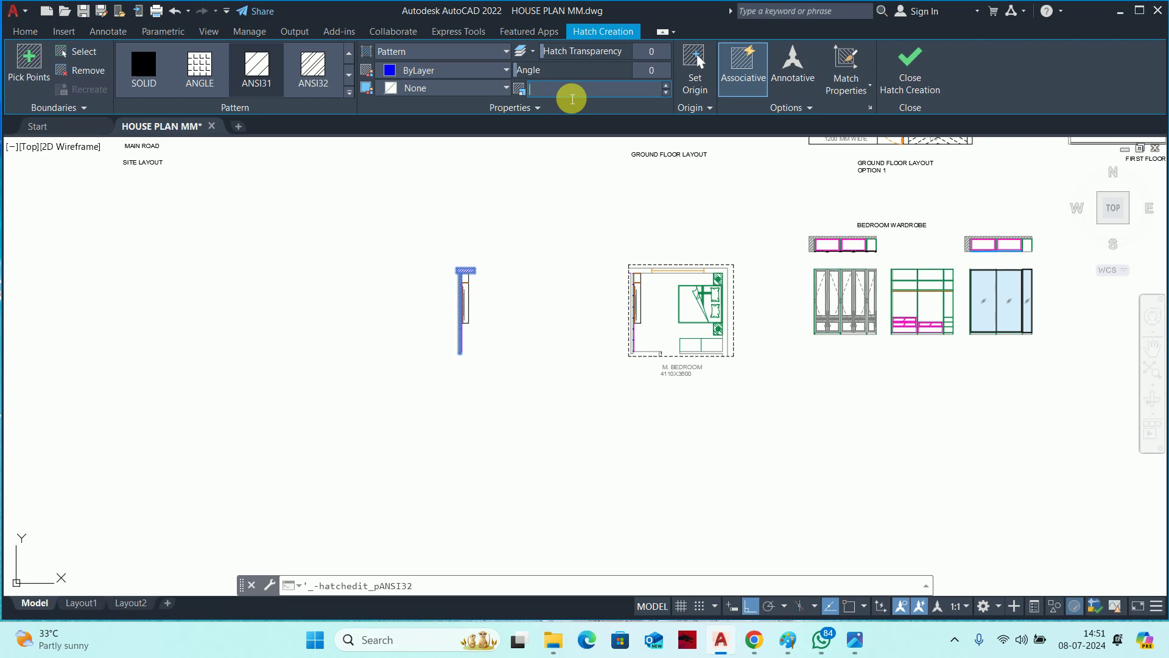
{"action": "type", "text": "20"}
{"action": "scroll", "coordinate": [457, 257], "scroll_direction": "up", "scroll_amount": 5}
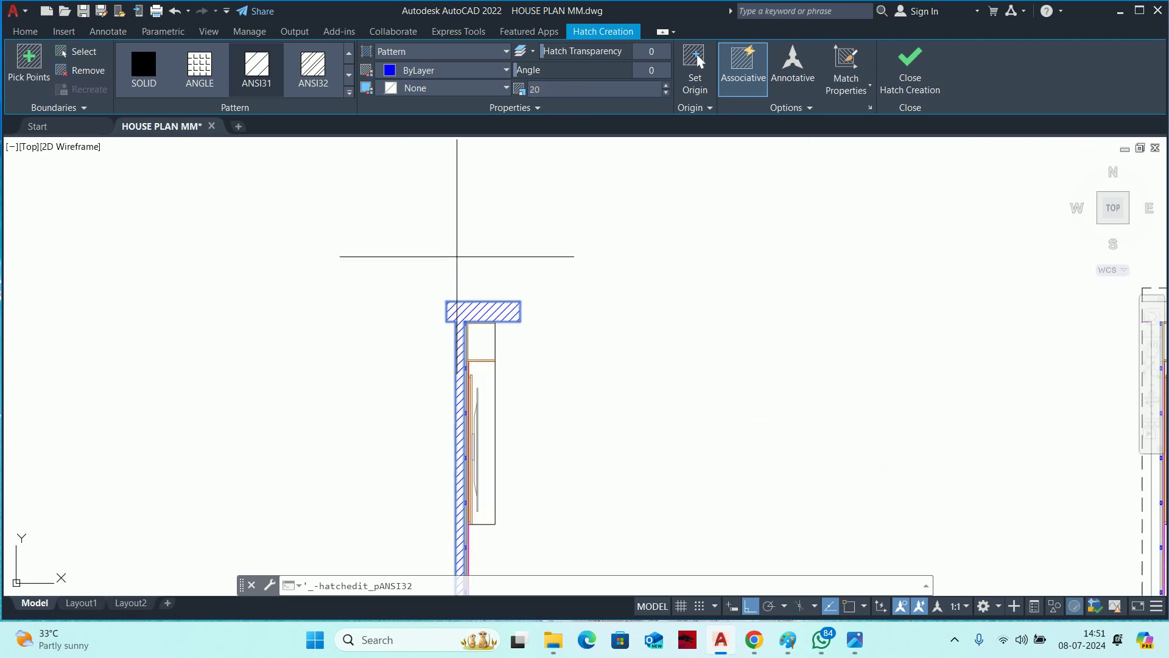
Finish the wall hatch and try a MATCHPROP from the hatched wall, then cancel it.
{"action": "key", "text": "Escape"}
{"action": "key", "text": "Escape"}
{"action": "key", "text": "Escape"}
{"action": "scroll", "coordinate": [474, 183], "scroll_direction": "up", "scroll_amount": 8}
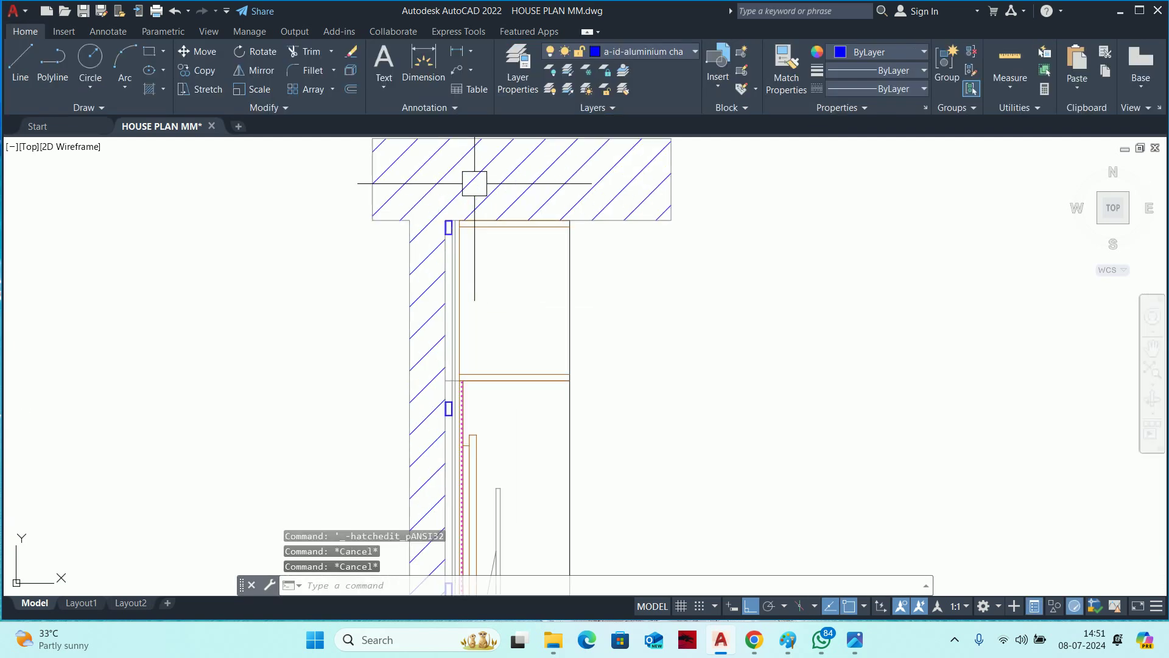
{"action": "type", "text": "ma"}
{"action": "key", "text": "Return"}
{"action": "scroll", "coordinate": [613, 195], "scroll_direction": "down", "scroll_amount": 2}
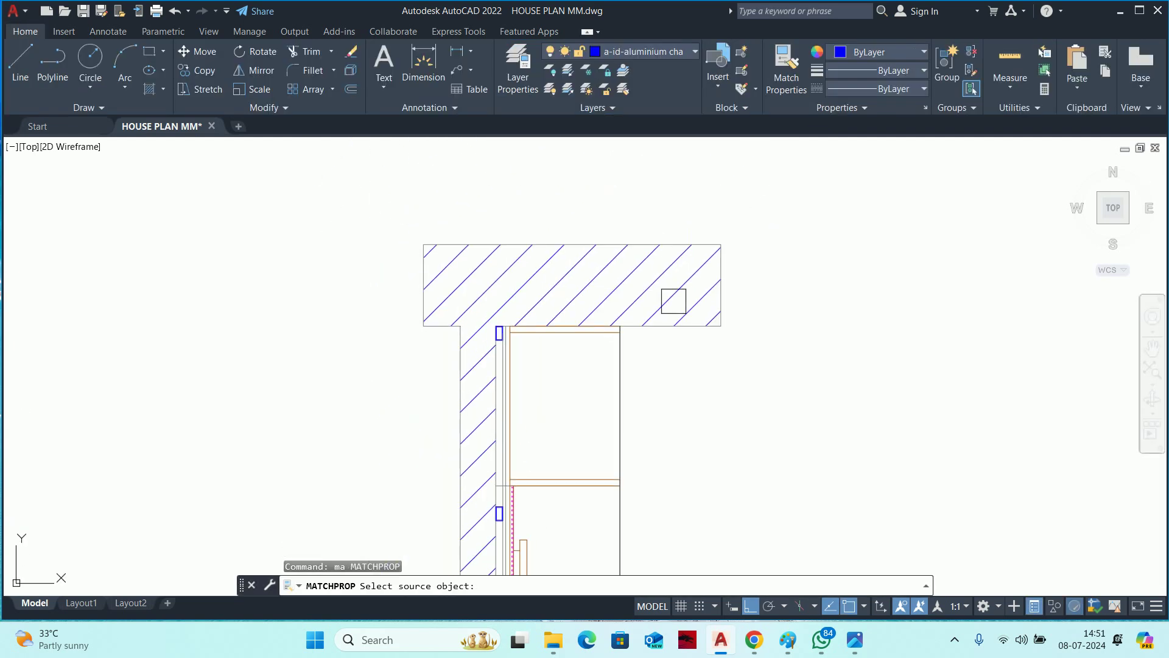
{"action": "scroll", "coordinate": [713, 271], "scroll_direction": "up", "scroll_amount": 5}
{"action": "left_click", "coordinate": [713, 271]}
{"action": "left_click", "coordinate": [686, 250]}
{"action": "scroll", "coordinate": [626, 229], "scroll_direction": "down", "scroll_amount": 3}
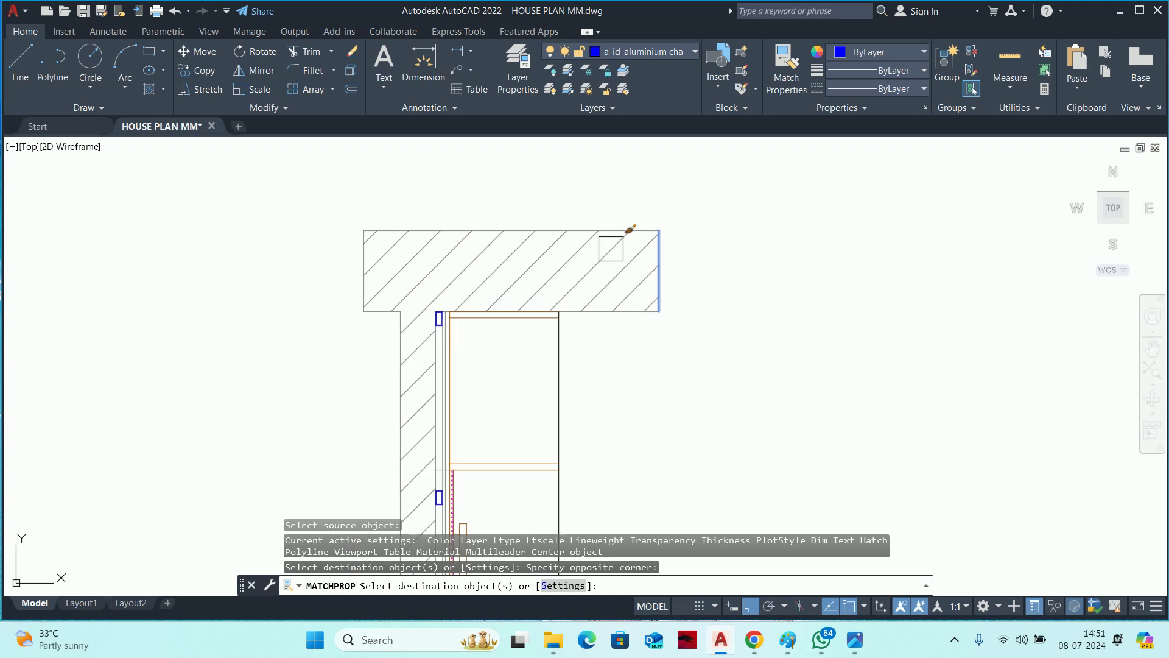
{"action": "key", "text": "Escape"}
Draw a closing line along the wall's bottom edge from the corner to the panel profile.
{"action": "key", "text": "Escape"}
{"action": "scroll", "coordinate": [609, 248], "scroll_direction": "down", "scroll_amount": 6}
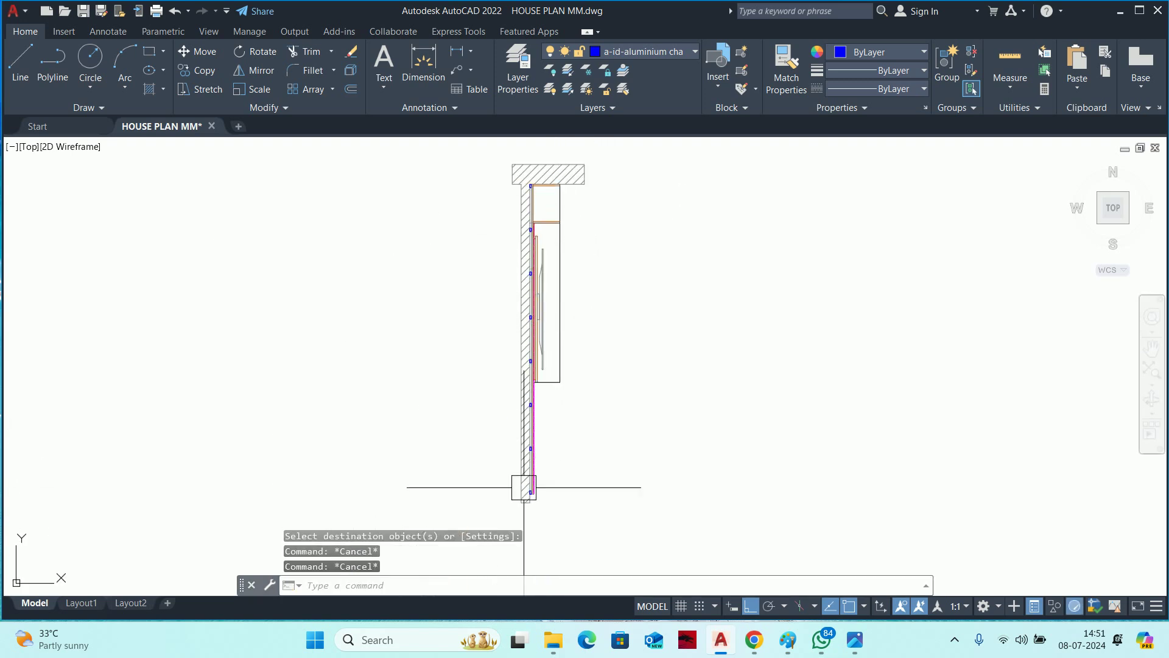
{"action": "scroll", "coordinate": [523, 487], "scroll_direction": "up", "scroll_amount": 3}
{"action": "scroll", "coordinate": [534, 482], "scroll_direction": "up", "scroll_amount": 1}
{"action": "key", "text": "Escape"}
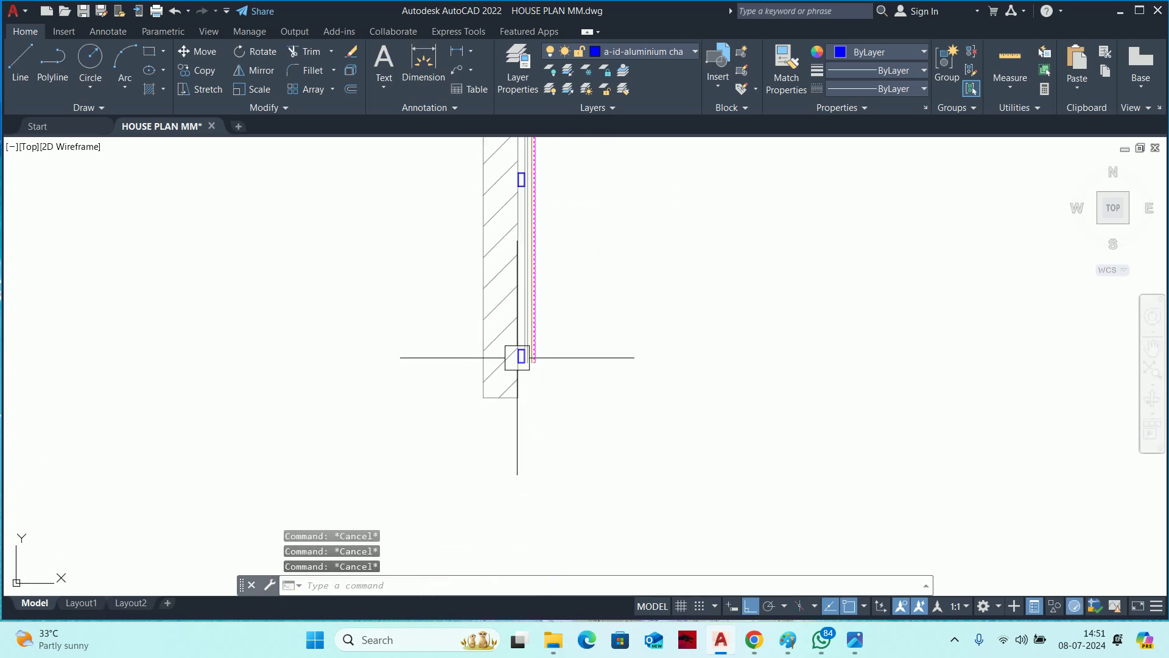
{"action": "scroll", "coordinate": [517, 357], "scroll_direction": "up", "scroll_amount": 3}
{"action": "scroll", "coordinate": [521, 365], "scroll_direction": "up", "scroll_amount": 1}
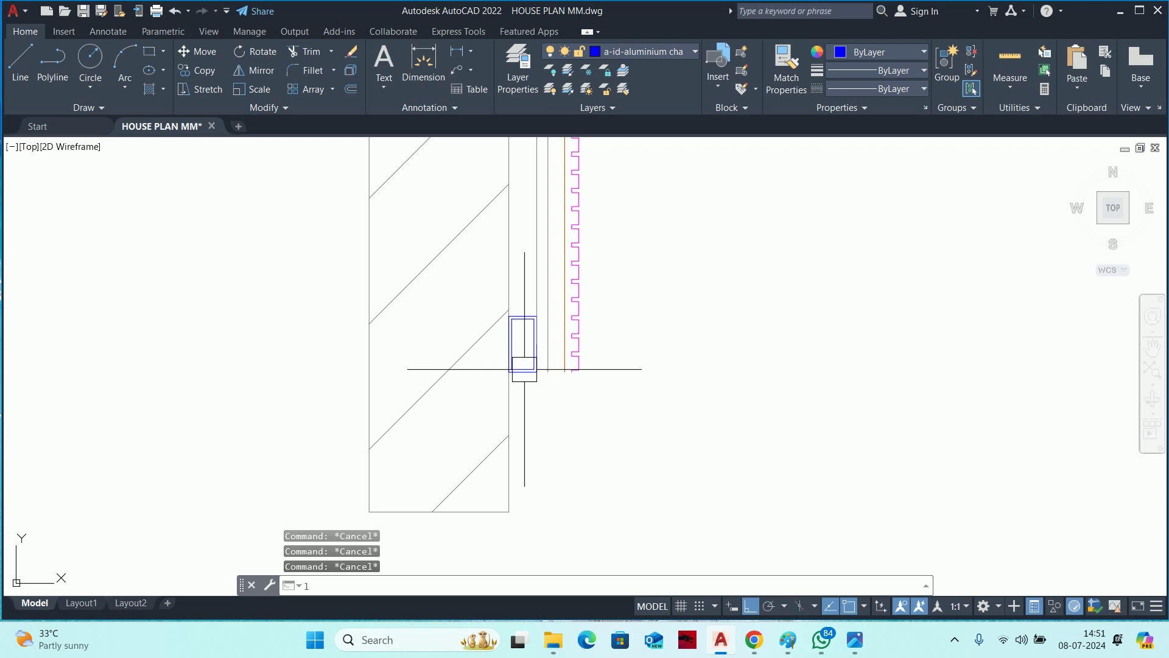
{"action": "scroll", "coordinate": [524, 369], "scroll_direction": "up", "scroll_amount": 3}
{"action": "key", "text": "Return"}
{"action": "left_click", "coordinate": [566, 384]}
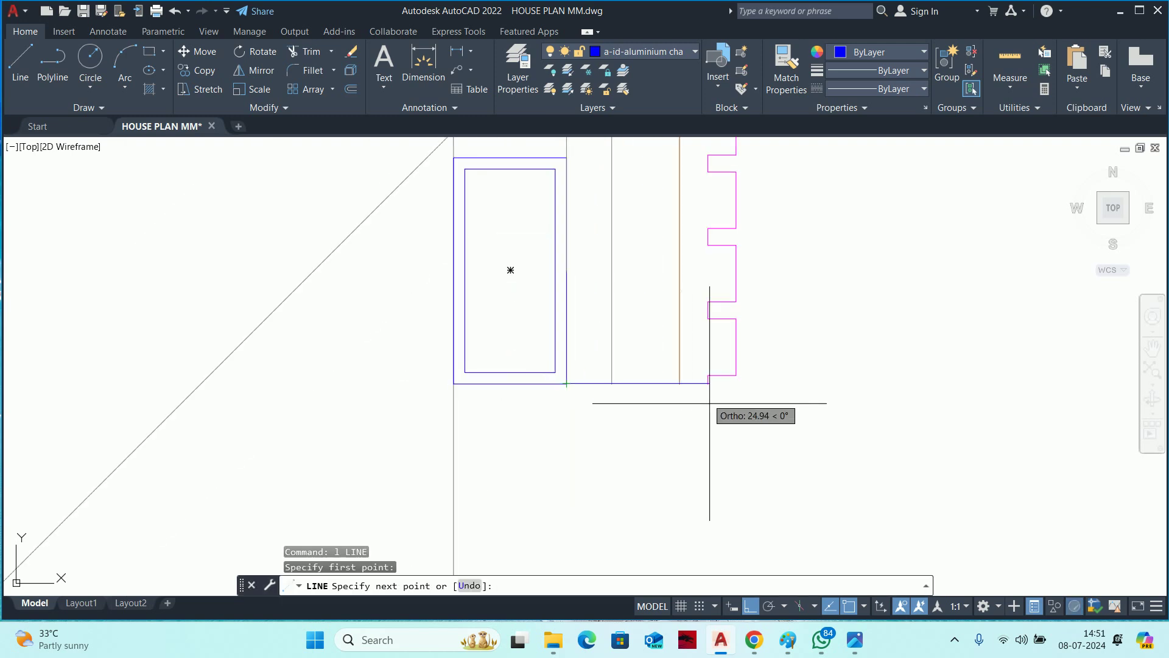
{"action": "left_click", "coordinate": [612, 383]}
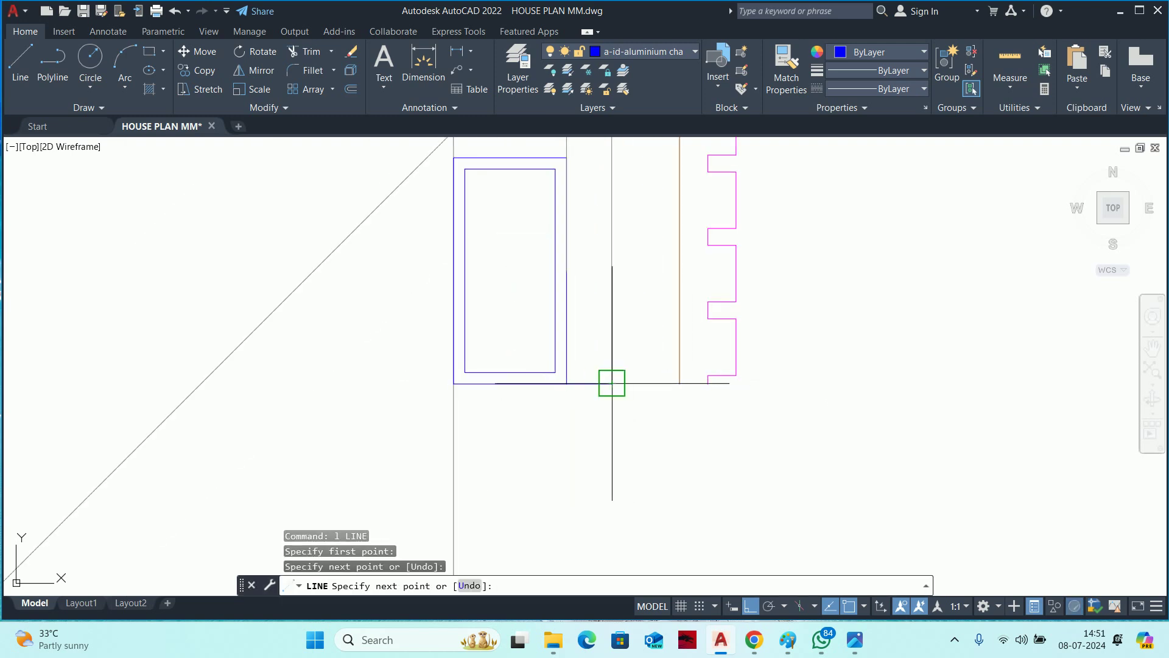
{"action": "left_click", "coordinate": [680, 383]}
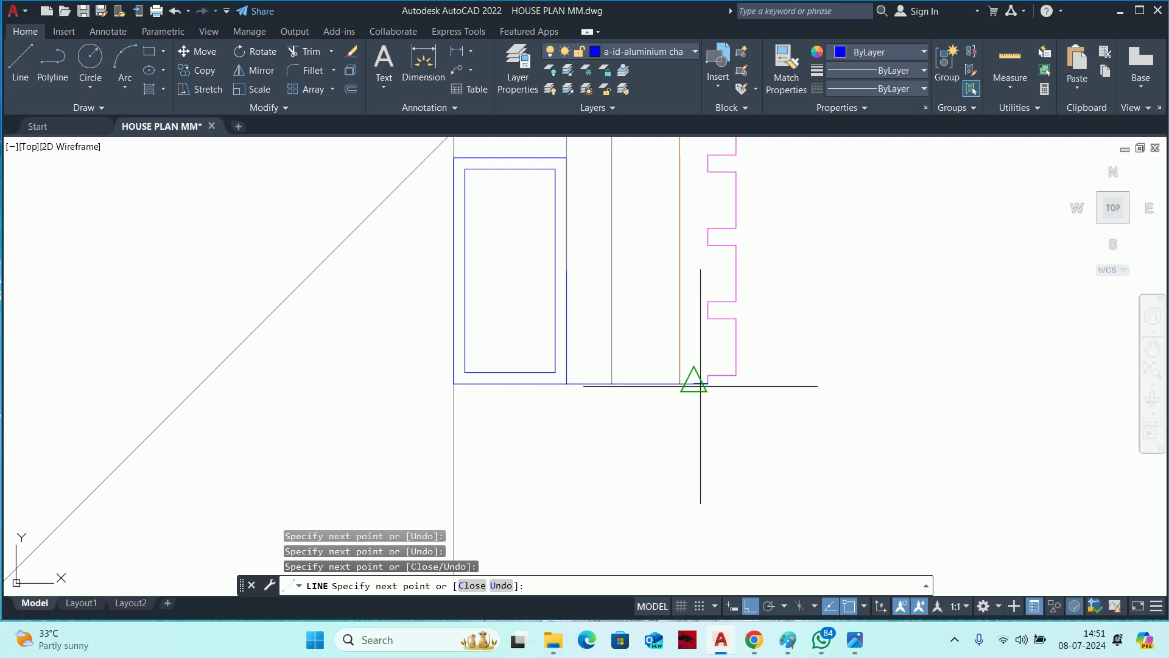
{"action": "key", "text": "Escape"}
{"action": "key", "text": "Escape"}
Match the blue wall line's properties onto the new bottom closing line.
{"action": "type", "text": "a"}
{"action": "key", "text": "Return"}
{"action": "scroll", "coordinate": [699, 386], "scroll_direction": "up", "scroll_amount": 2}
{"action": "left_click", "coordinate": [700, 380]}
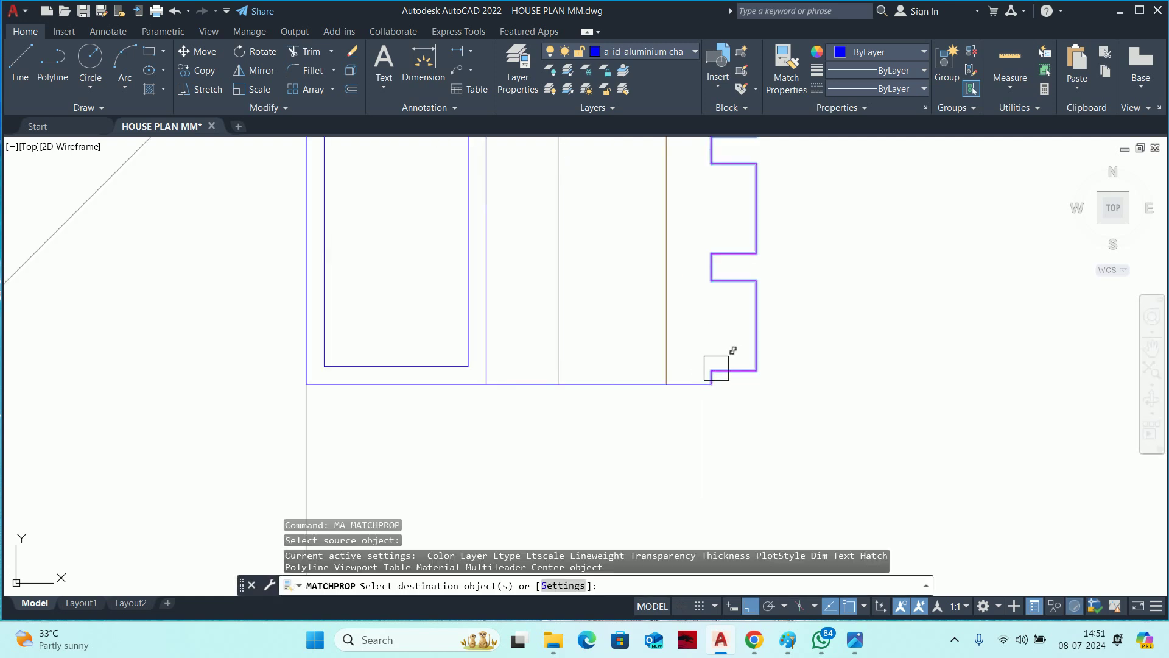
{"action": "left_click", "coordinate": [750, 439]}
{"action": "key", "text": "Escape"}
{"action": "key", "text": "Escape"}
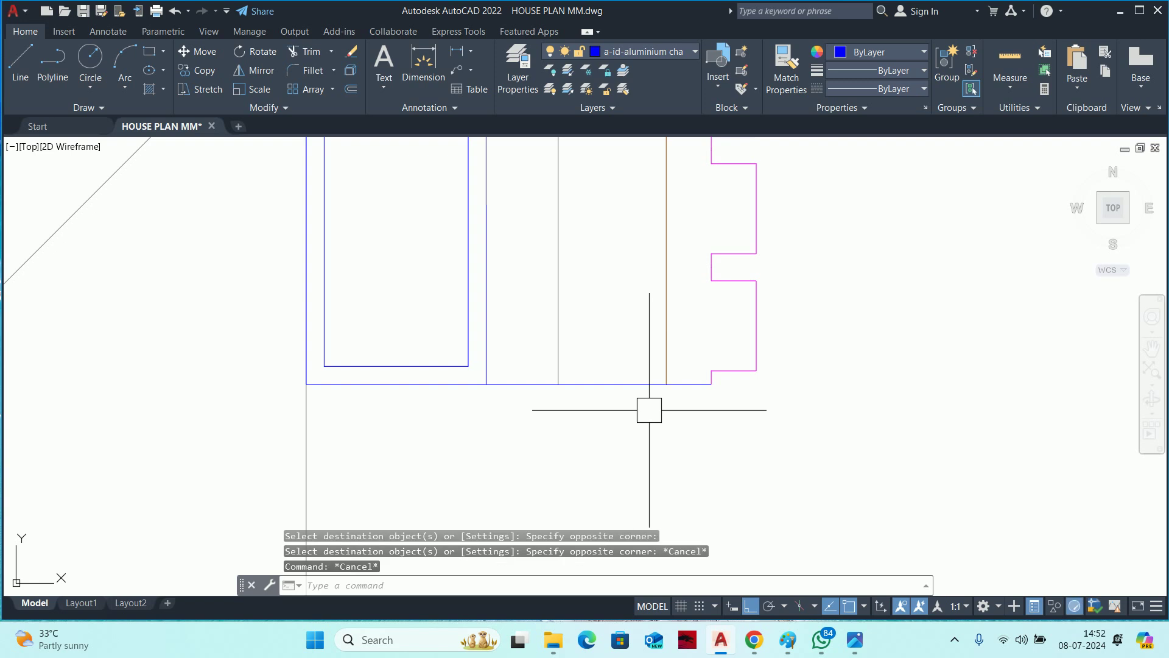
{"action": "key", "text": "space"}
{"action": "left_click", "coordinate": [700, 383]}
{"action": "key", "text": "Escape"}
{"action": "key", "text": "Escape"}
{"action": "key", "text": "space"}
{"action": "left_click", "coordinate": [701, 381]}
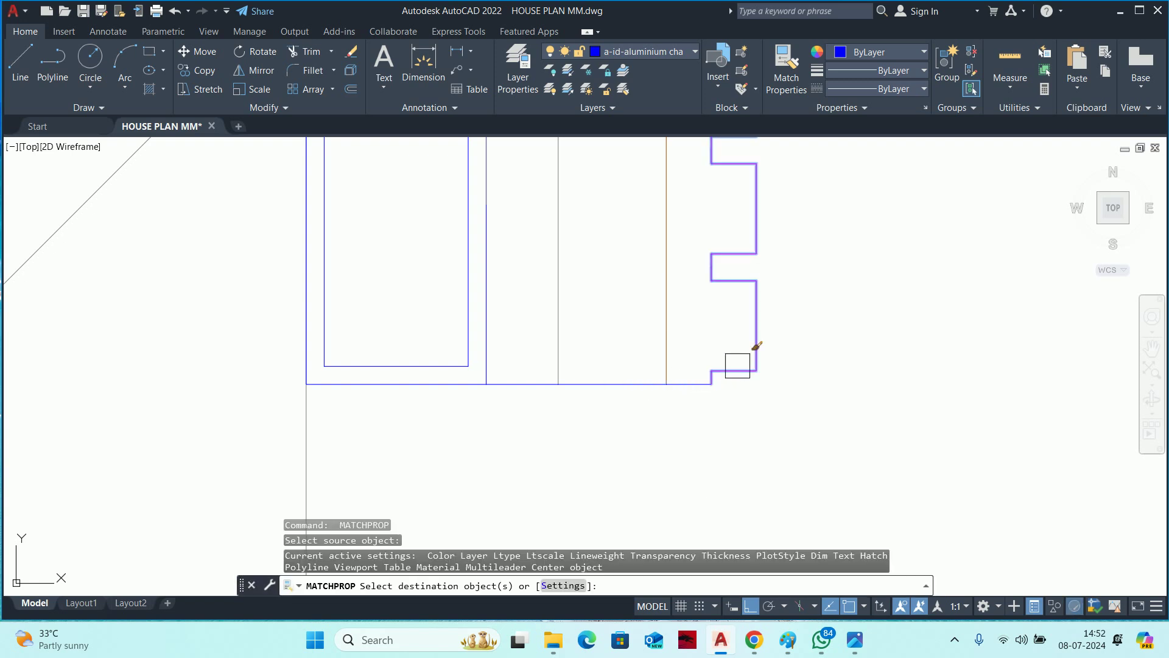
{"action": "scroll", "coordinate": [700, 363], "scroll_direction": "up", "scroll_amount": 3}
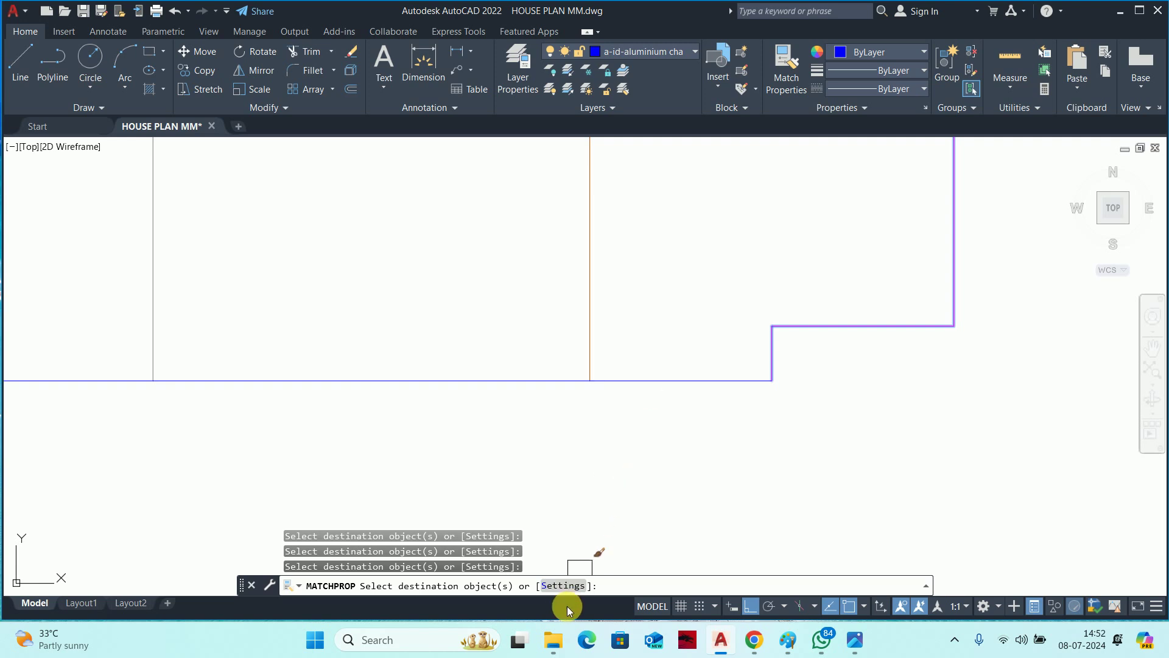
Review the Match Properties settings and inspect the base line and channel array.
{"action": "left_click", "coordinate": [558, 586]}
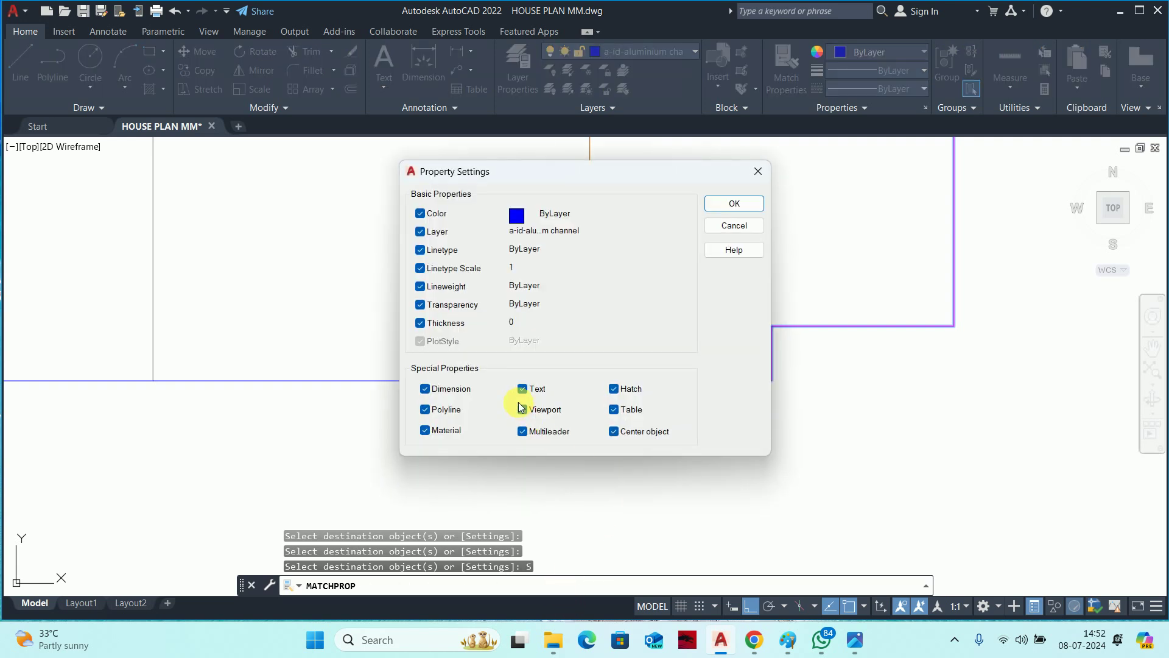
{"action": "left_click", "coordinate": [734, 203]}
{"action": "key", "text": "Escape"}
{"action": "key", "text": "Escape"}
{"action": "left_click", "coordinate": [727, 381]}
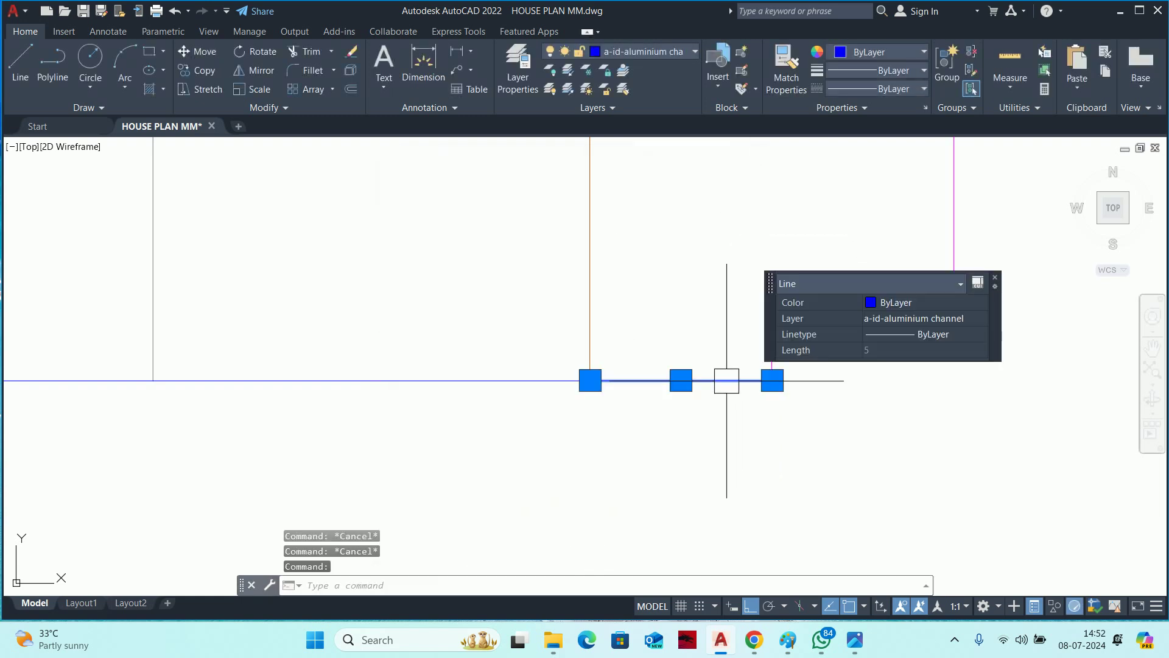
{"action": "key", "text": "Escape"}
{"action": "left_click", "coordinate": [773, 343]}
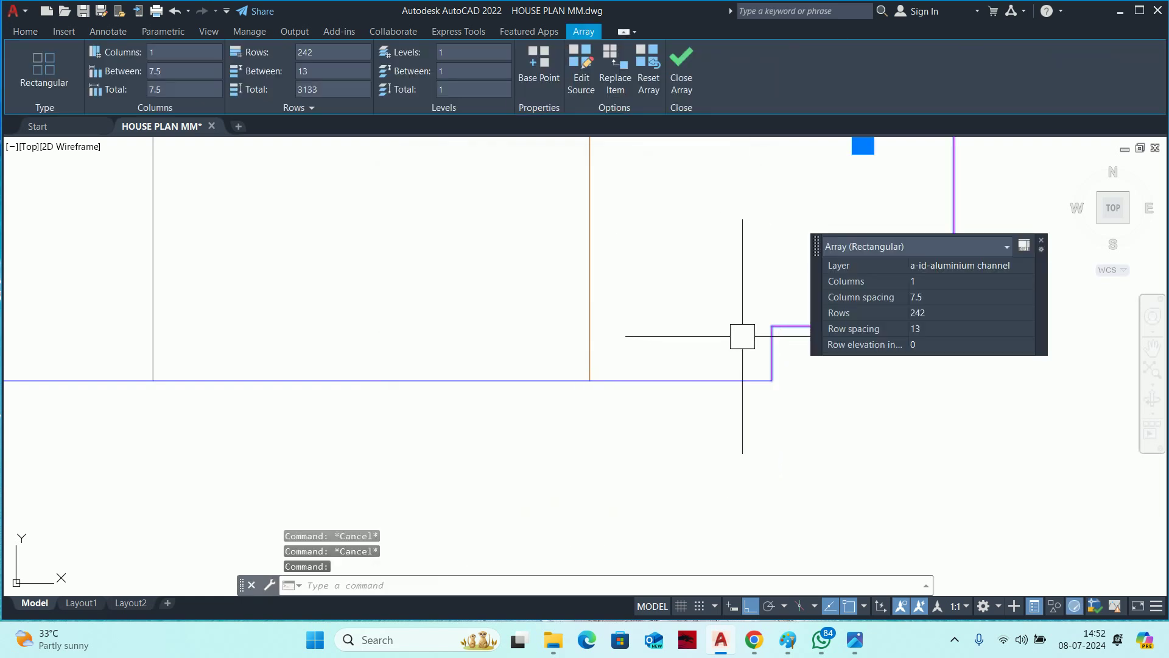
{"action": "key", "text": "Escape"}
{"action": "middle_click_drag", "start_coordinate": [727, 324], "coordinate": [627, 328]}
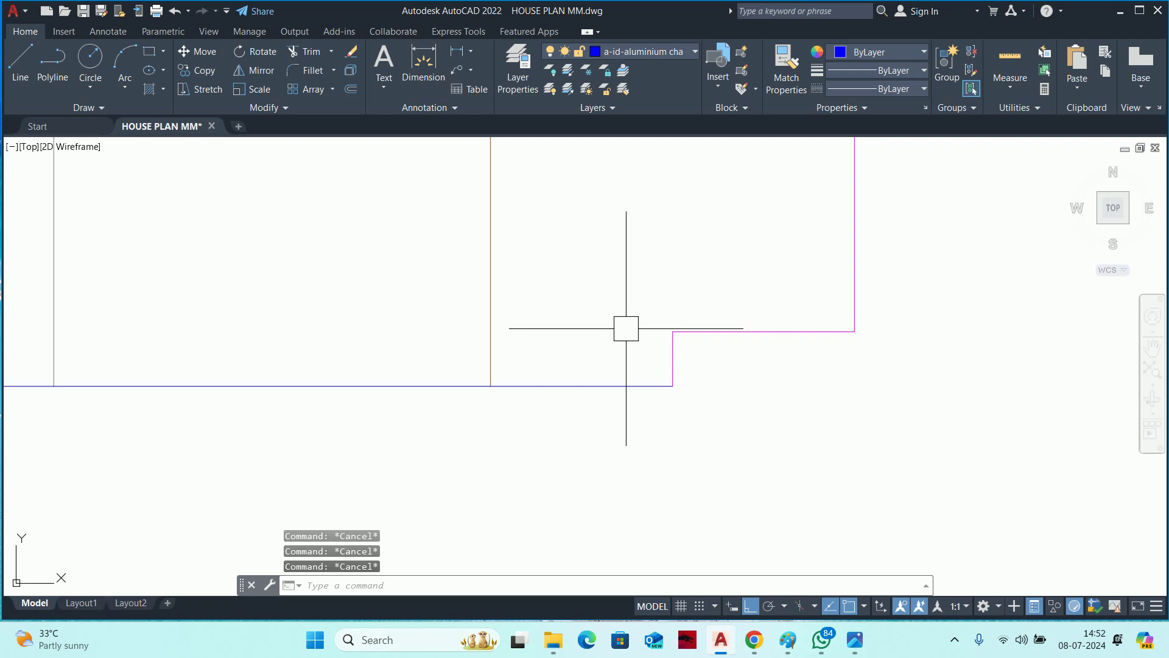
{"action": "key", "text": "Escape"}
Recolour the base line in Quick Properties, trying Blue and then magenta.
{"action": "left_click", "coordinate": [603, 386]}
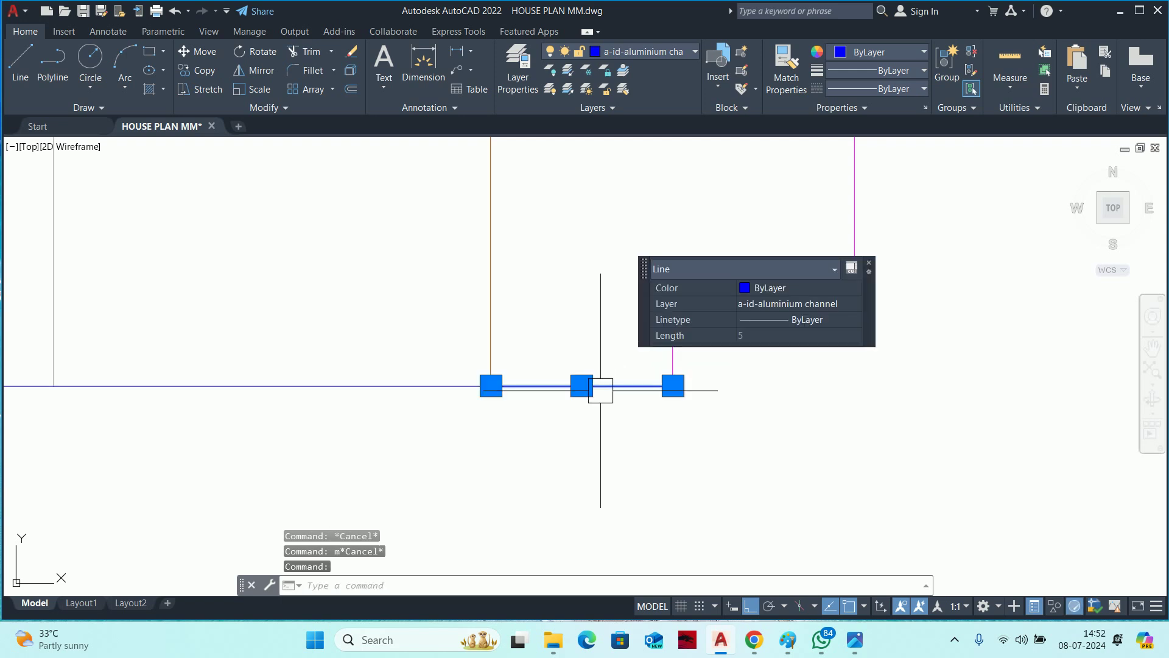
{"action": "left_click", "coordinate": [763, 292]}
{"action": "left_click", "coordinate": [761, 385]}
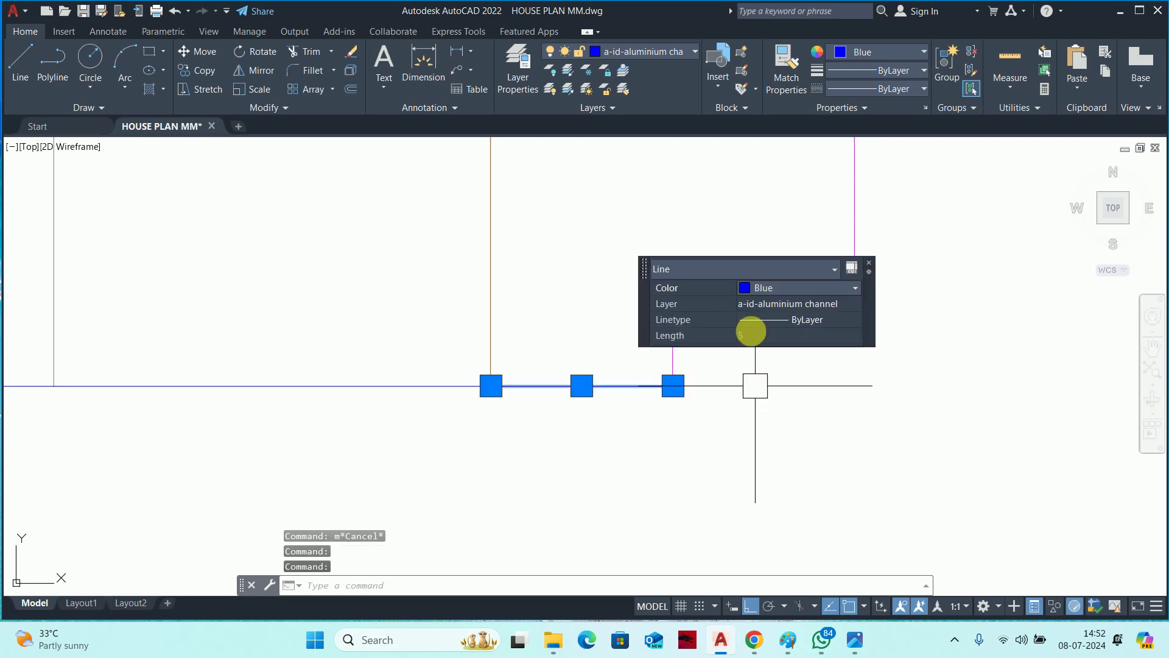
{"action": "left_click", "coordinate": [763, 289]}
{"action": "left_click", "coordinate": [757, 375]}
{"action": "key", "text": "Escape"}
{"action": "key", "text": "Escape"}
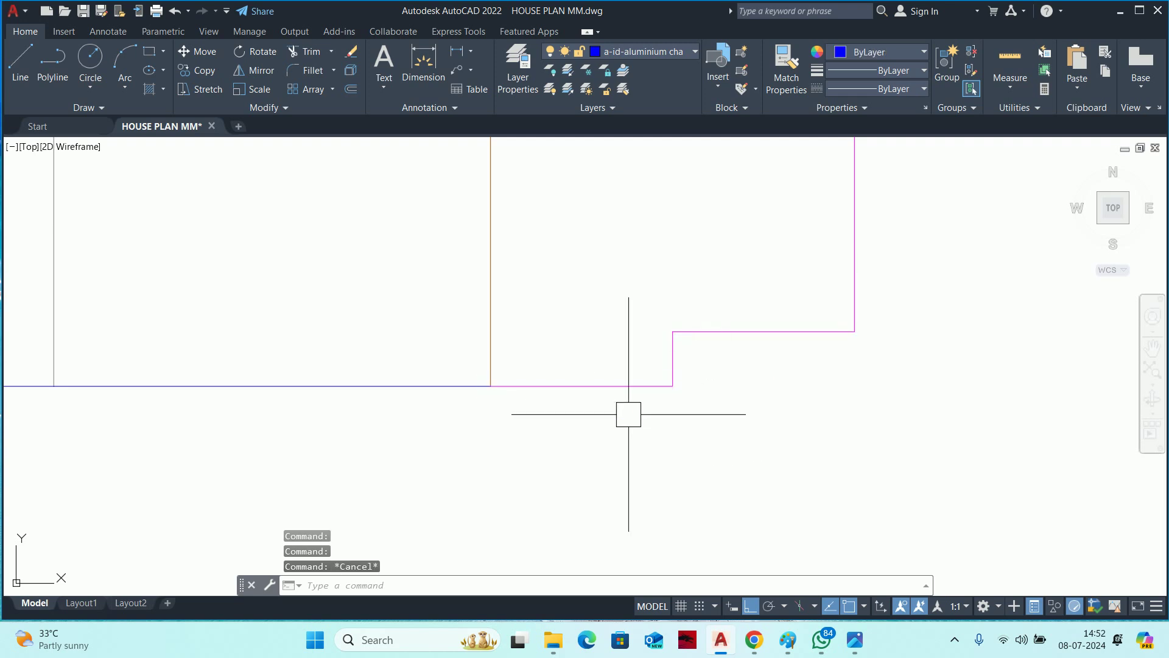
{"action": "middle_click_drag", "start_coordinate": [626, 412], "coordinate": [703, 403]}
Match the orange panel line's properties onto the bottom base line.
{"action": "type", "text": "MA"}
{"action": "key", "text": "Return"}
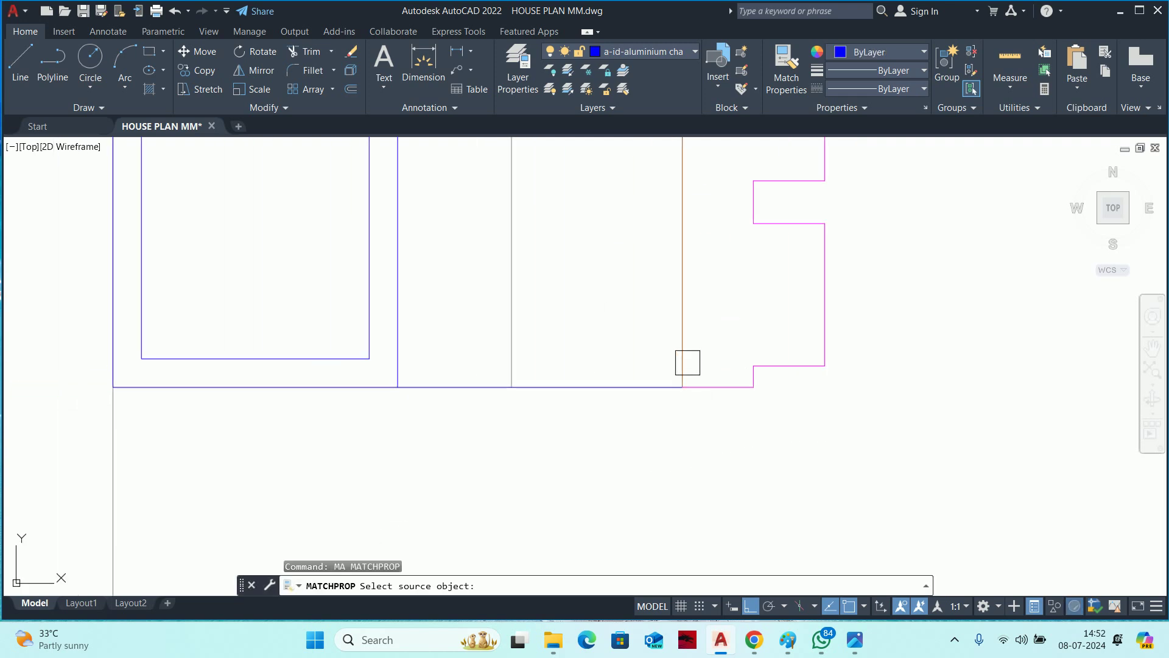
{"action": "left_click", "coordinate": [685, 363]}
{"action": "left_click", "coordinate": [627, 386]}
{"action": "key", "text": "Return"}
{"action": "key", "text": "Return"}
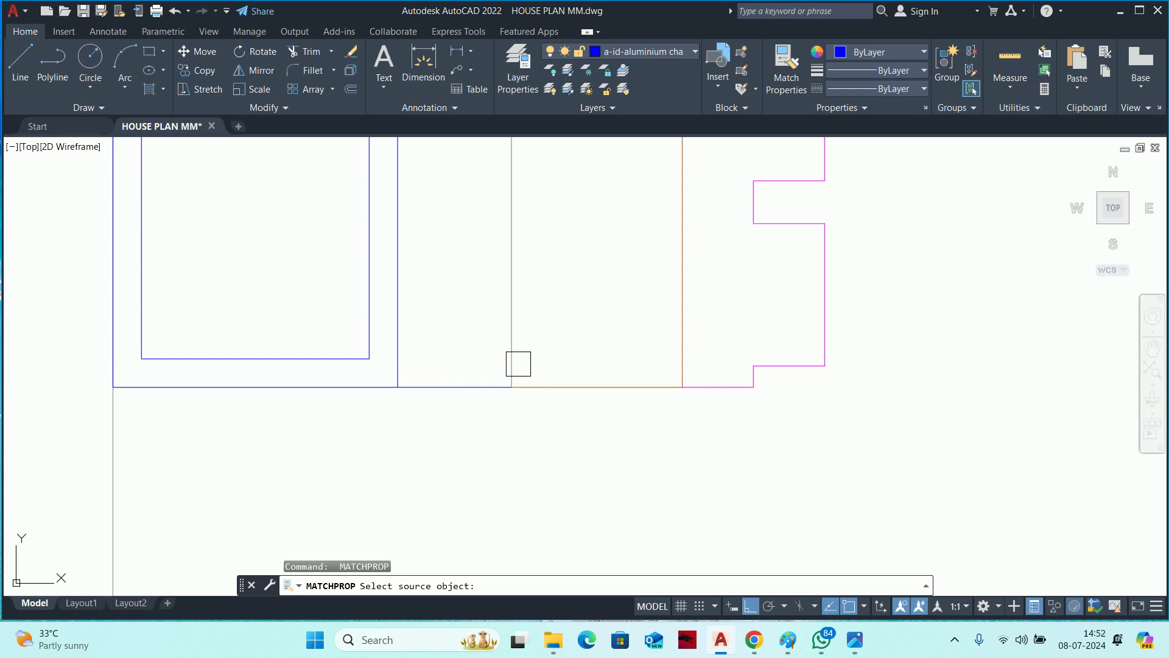
{"action": "left_click", "coordinate": [512, 359]}
{"action": "key", "text": "Escape"}
{"action": "key", "text": "Escape"}
{"action": "key", "text": "Escape"}
{"action": "scroll", "coordinate": [497, 379], "scroll_direction": "up", "scroll_amount": 3}
{"action": "scroll", "coordinate": [530, 381], "scroll_direction": "up", "scroll_amount": 3}
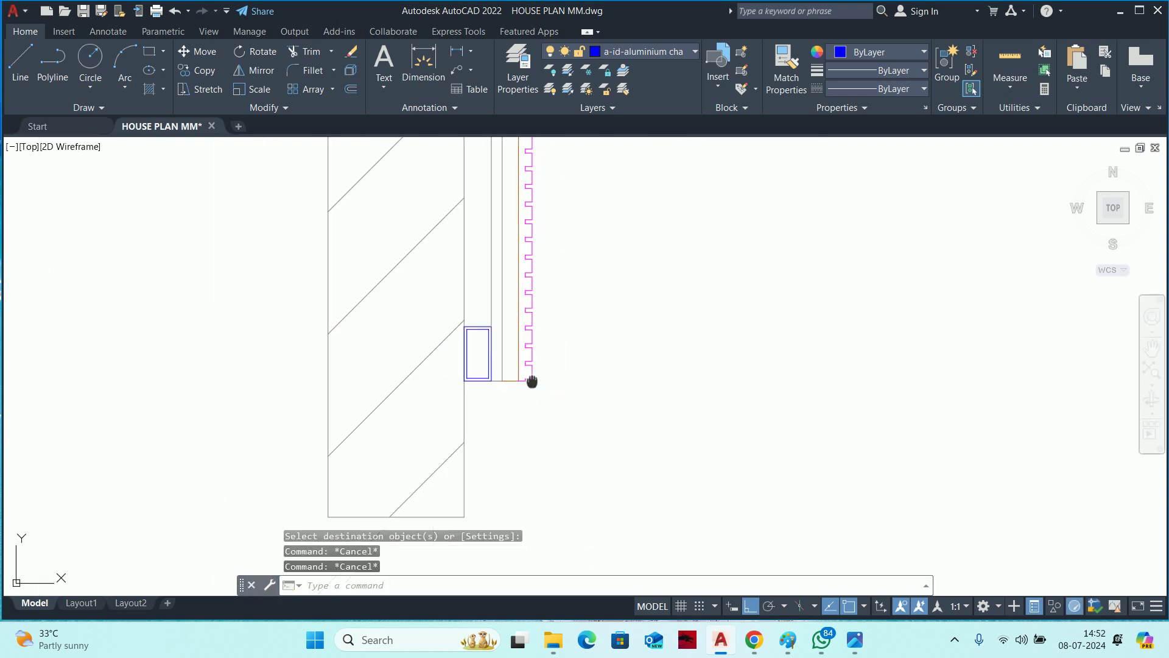
{"action": "scroll", "coordinate": [536, 383], "scroll_direction": "up", "scroll_amount": 2}
{"action": "scroll", "coordinate": [608, 392], "scroll_direction": "down", "scroll_amount": 4}
{"action": "scroll", "coordinate": [608, 392], "scroll_direction": "down", "scroll_amount": 2}
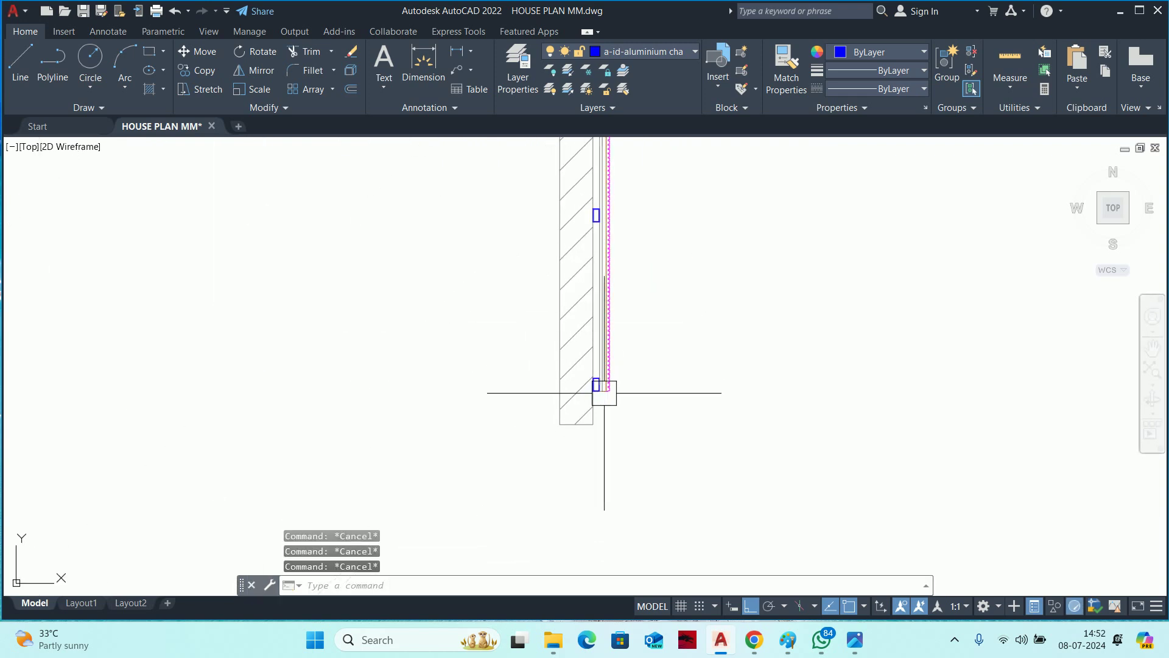
{"action": "scroll", "coordinate": [604, 393], "scroll_direction": "up", "scroll_amount": 5}
{"action": "type", "text": "le"}
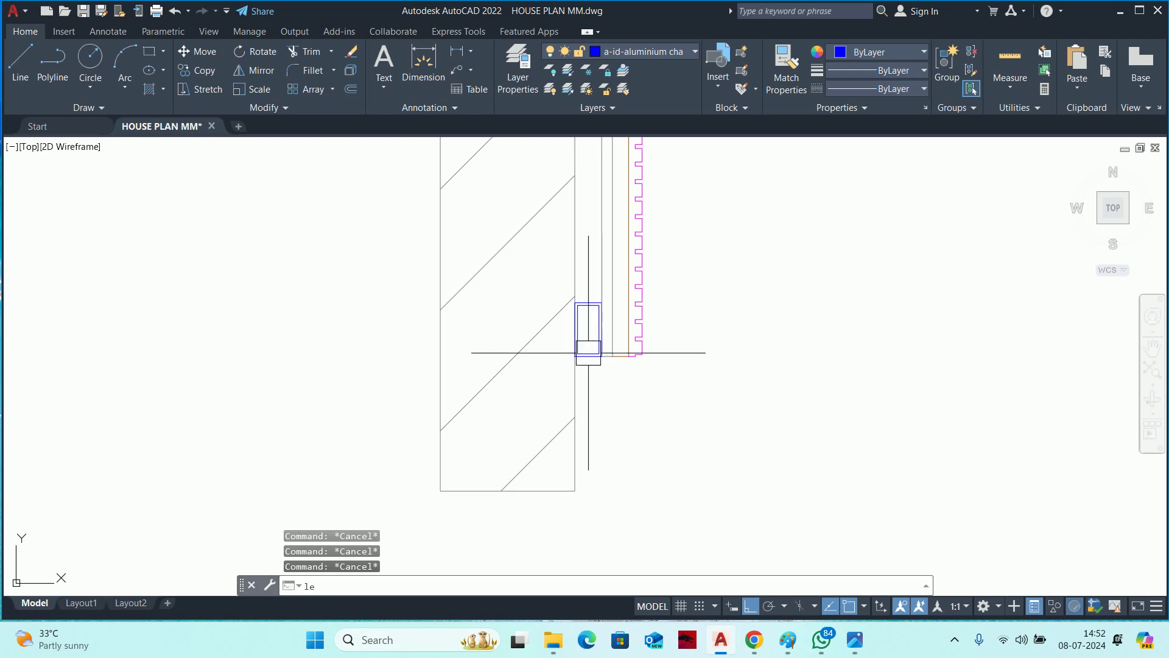
Draw a leader from the blue channel, bending below the wall and out to the left.
{"action": "key", "text": "Return"}
{"action": "left_click", "coordinate": [589, 356]}
{"action": "scroll", "coordinate": [634, 255], "scroll_direction": "down", "scroll_amount": 2}
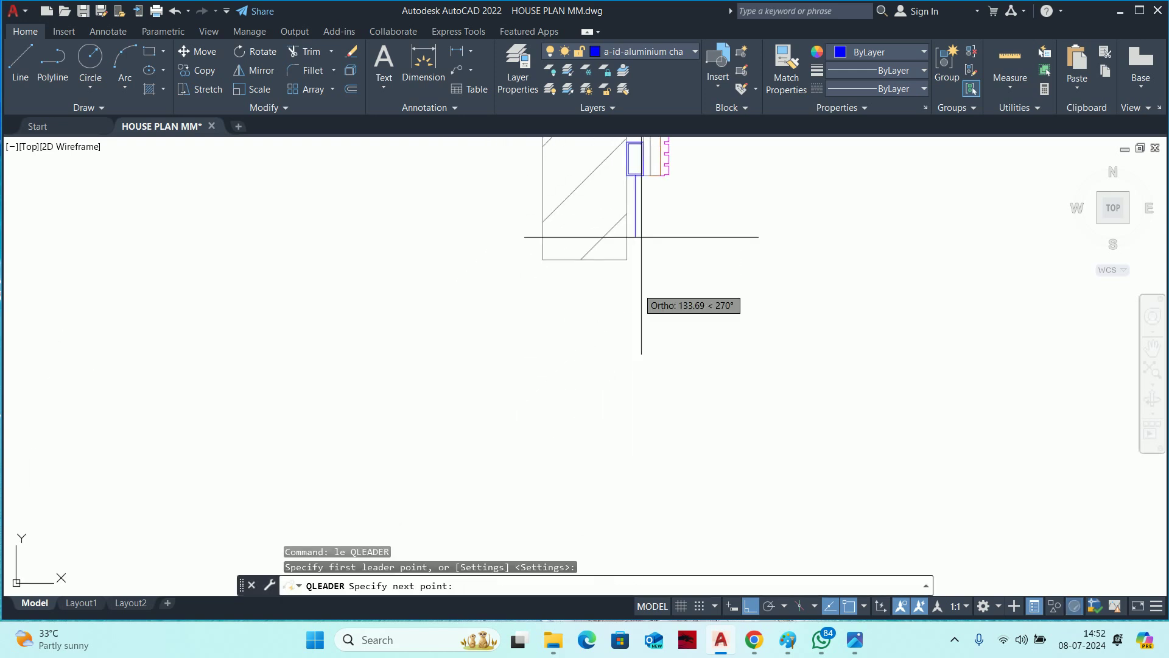
{"action": "left_click", "coordinate": [624, 389]}
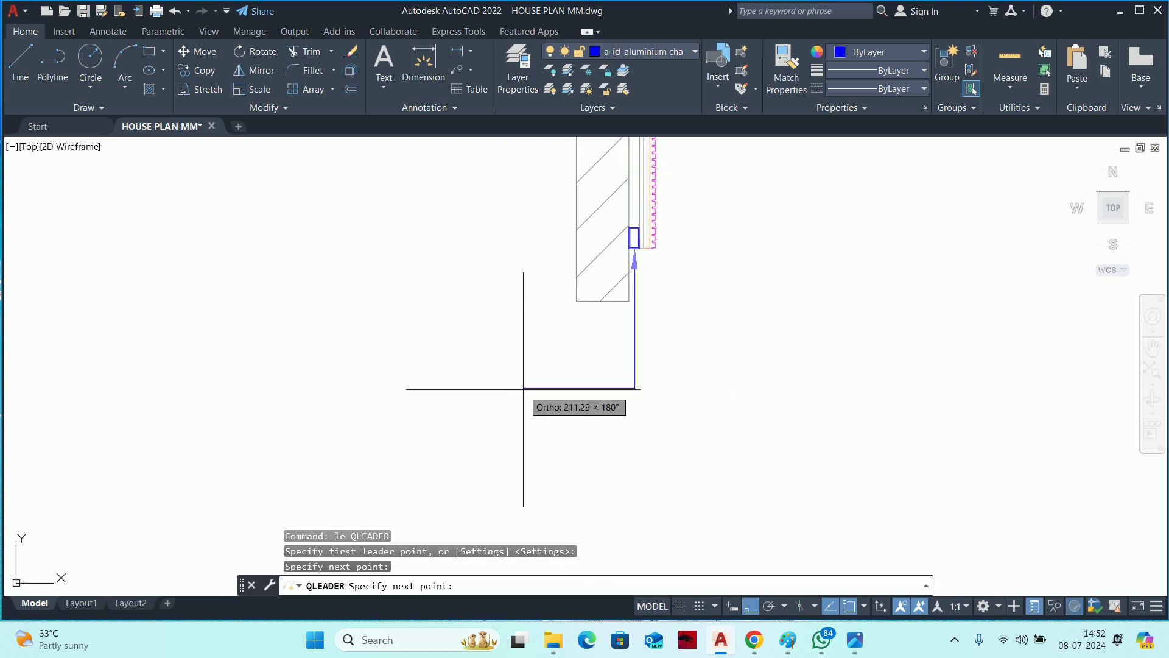
{"action": "left_click", "coordinate": [438, 392]}
{"action": "key", "text": "Escape"}
{"action": "key", "text": "Escape"}
{"action": "key", "text": "Escape"}
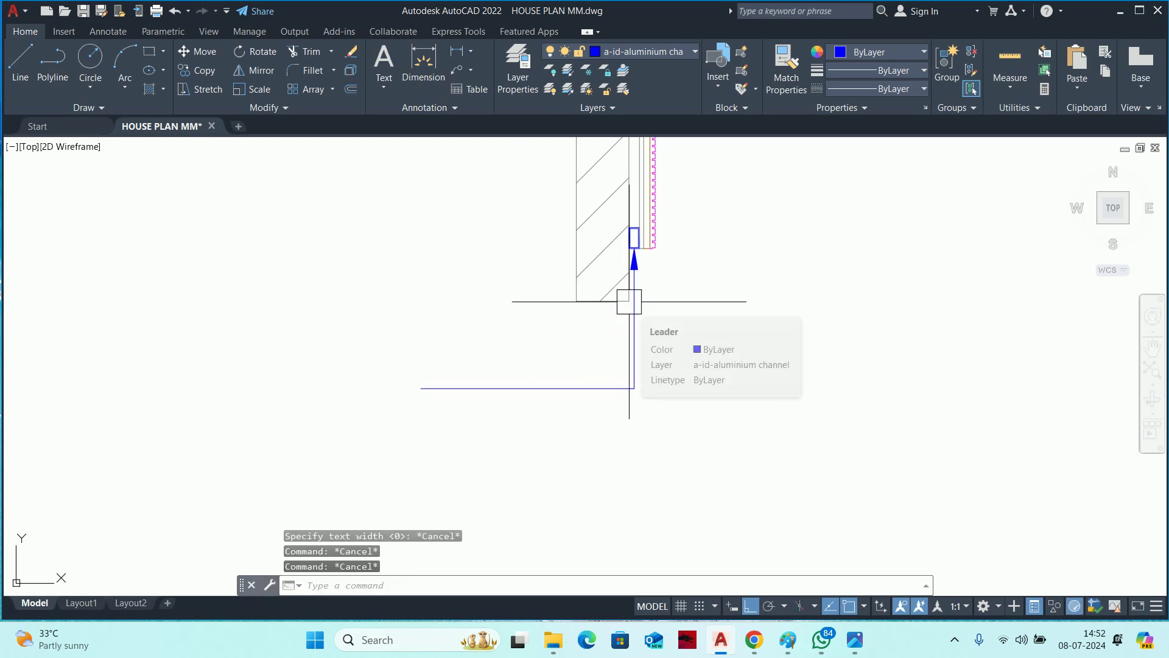
Erase the stray leader line below the wall section using a crossing selection.
{"action": "scroll", "coordinate": [648, 198], "scroll_direction": "up", "scroll_amount": 5}
{"action": "middle_click_drag", "start_coordinate": [621, 234], "coordinate": [593, 413]}
{"action": "scroll", "coordinate": [592, 374], "scroll_direction": "down", "scroll_amount": 2}
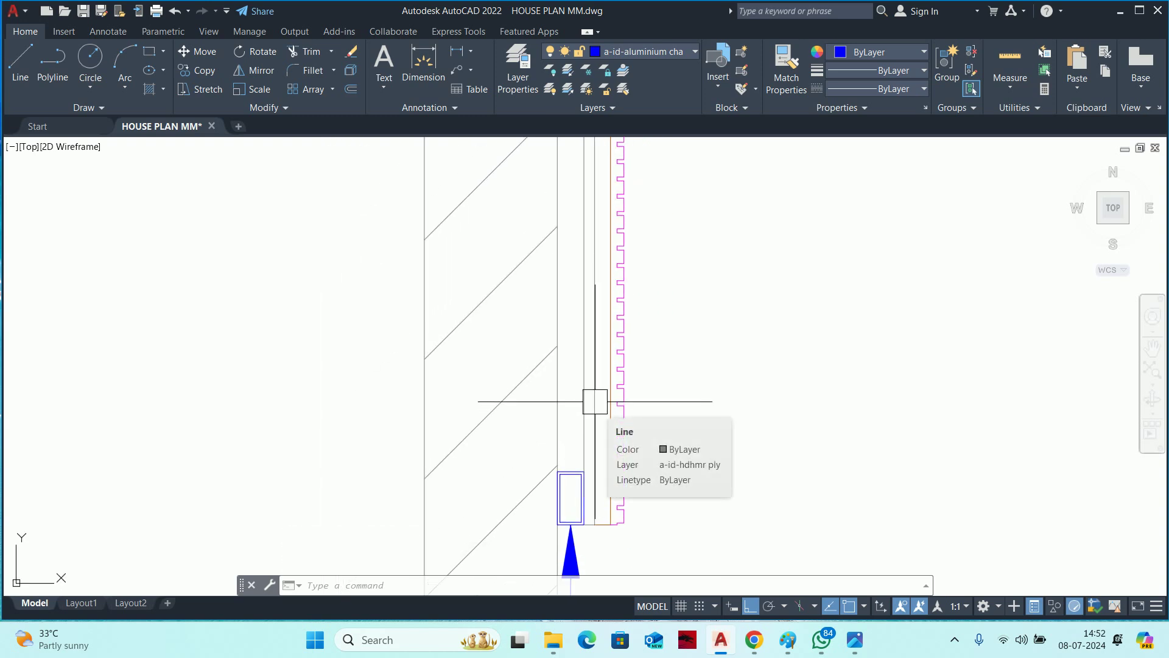
{"action": "scroll", "coordinate": [595, 401], "scroll_direction": "up", "scroll_amount": 2}
{"action": "scroll", "coordinate": [599, 393], "scroll_direction": "up", "scroll_amount": 2}
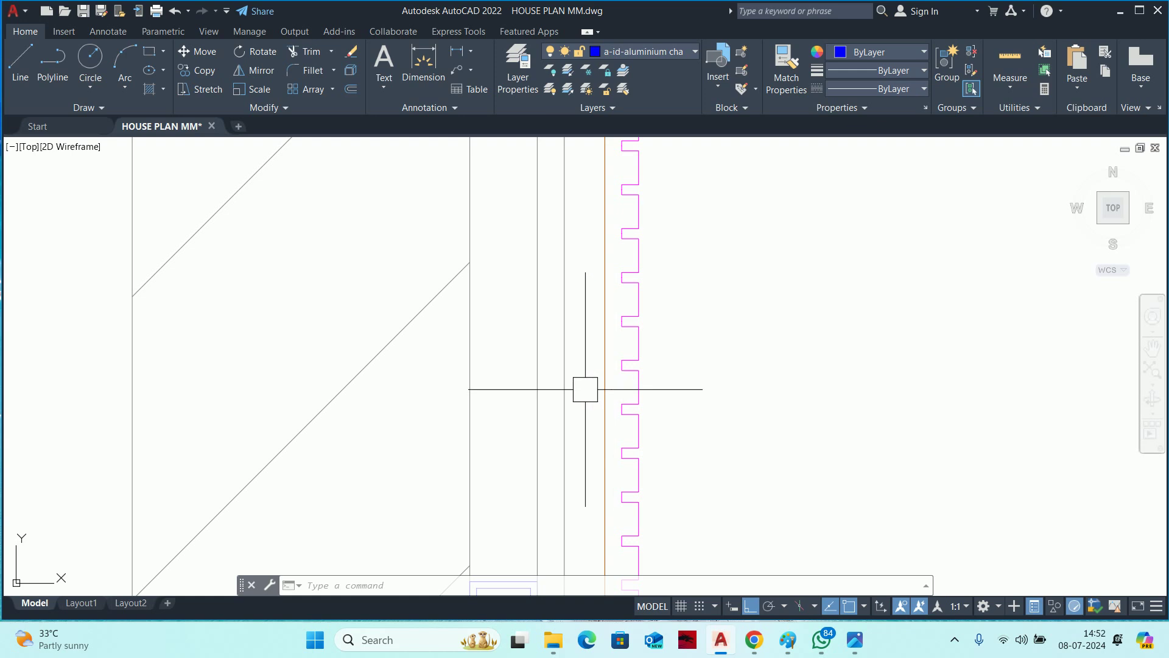
{"action": "scroll", "coordinate": [585, 389], "scroll_direction": "down", "scroll_amount": 2}
{"action": "scroll", "coordinate": [620, 357], "scroll_direction": "down", "scroll_amount": 2}
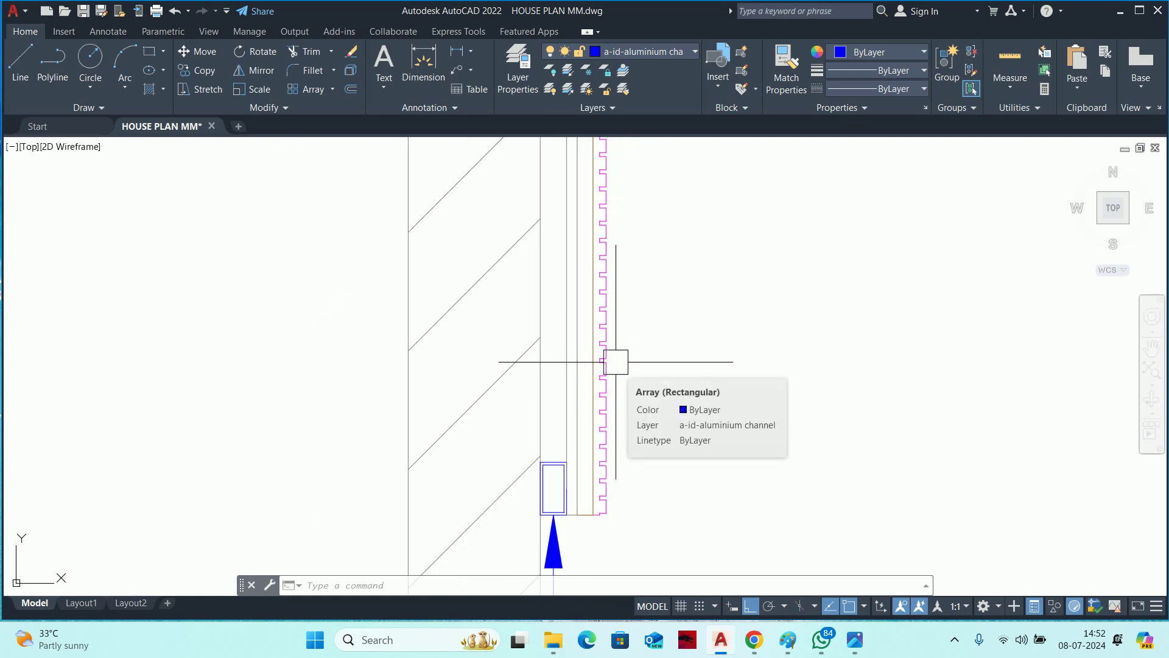
{"action": "scroll", "coordinate": [616, 362], "scroll_direction": "down", "scroll_amount": 2}
{"action": "scroll", "coordinate": [616, 363], "scroll_direction": "down", "scroll_amount": 2}
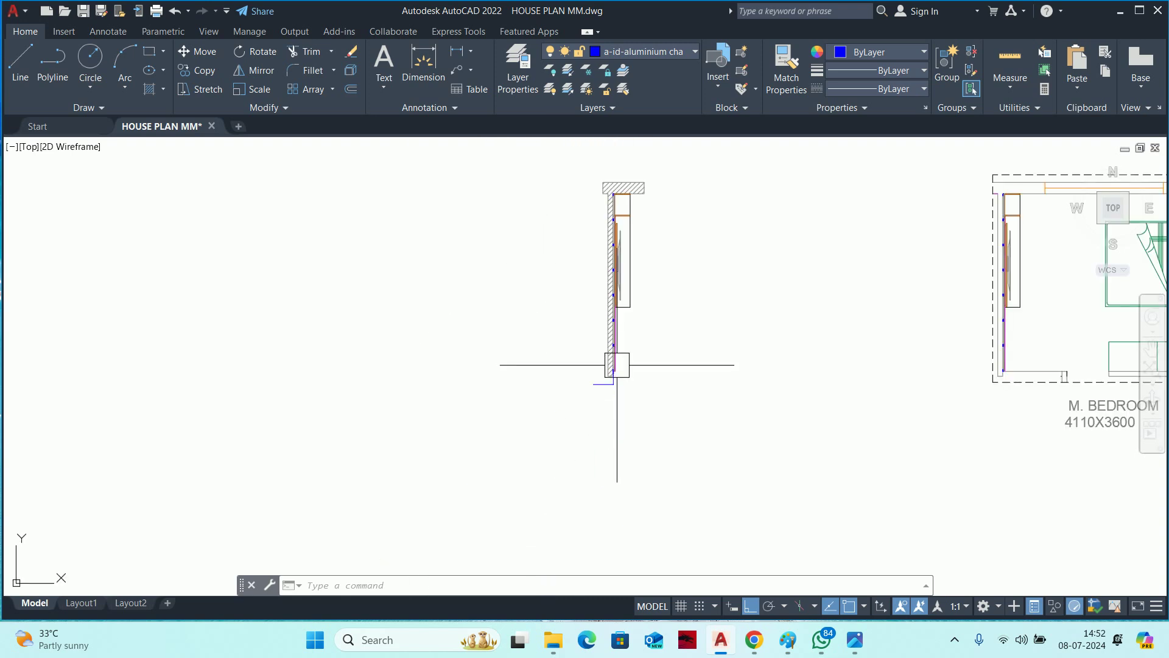
{"action": "scroll", "coordinate": [627, 326], "scroll_direction": "up", "scroll_amount": 3}
{"action": "key", "text": "Escape"}
{"action": "key", "text": "Escape"}
{"action": "key", "text": "Escape"}
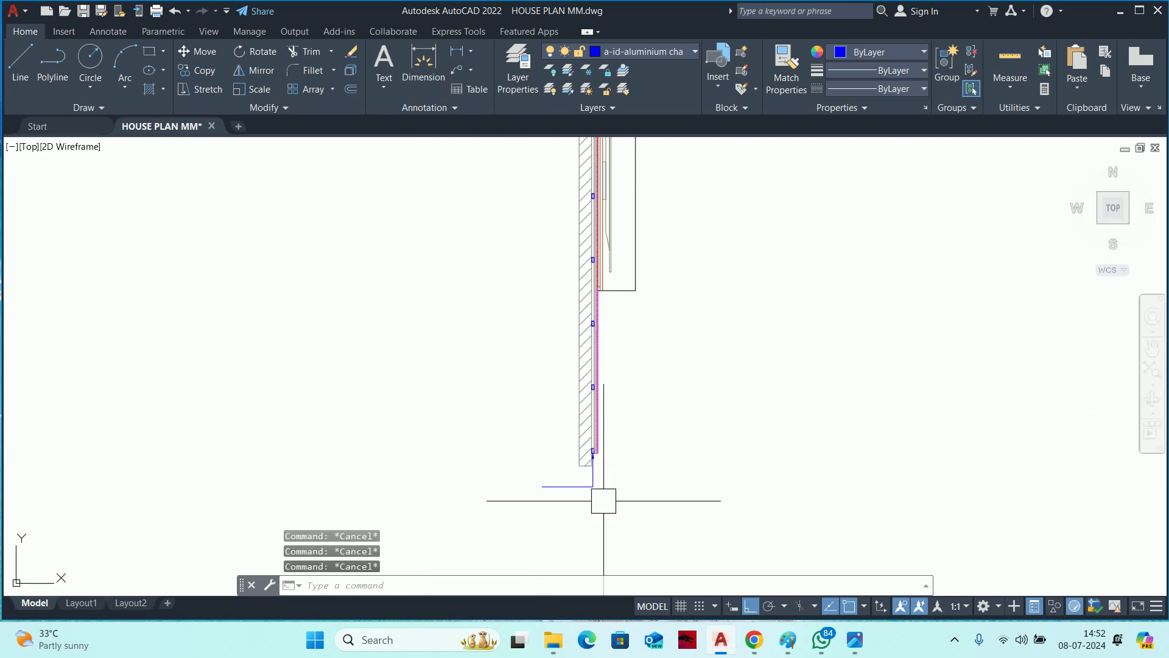
{"action": "left_click", "coordinate": [600, 503]}
{"action": "left_click", "coordinate": [566, 490]}
{"action": "key", "text": "Delete"}
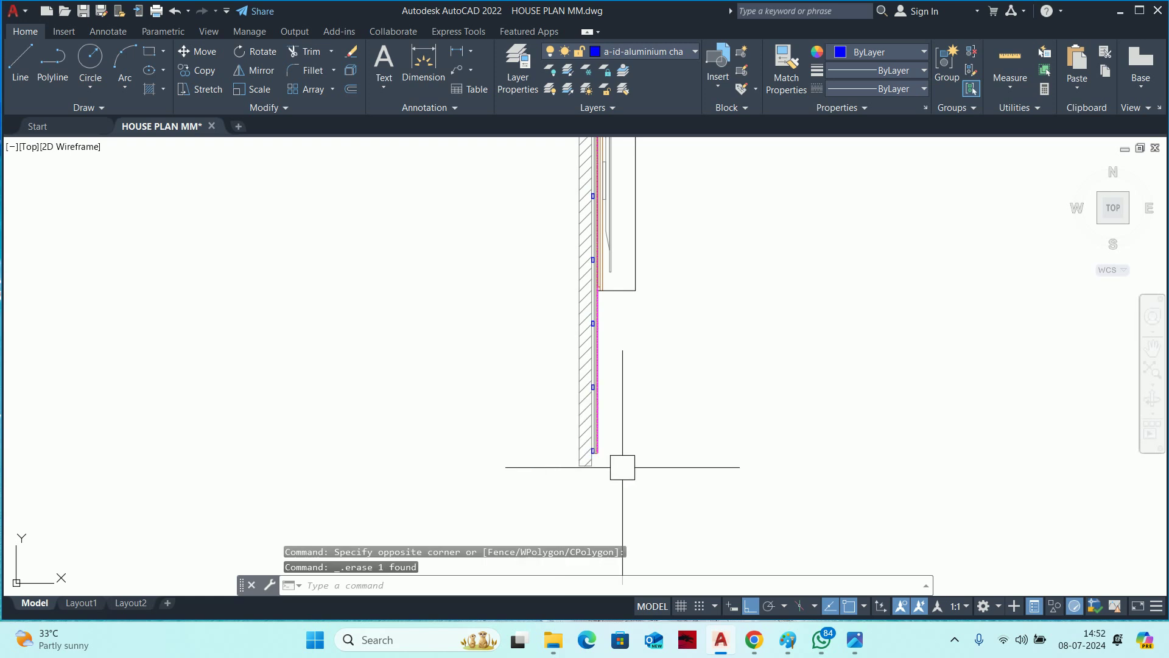
{"action": "scroll", "coordinate": [627, 439], "scroll_direction": "down", "scroll_amount": 3}
{"action": "scroll", "coordinate": [642, 391], "scroll_direction": "down", "scroll_amount": 1}
{"action": "key", "text": "Escape"}
{"action": "key", "text": "Escape"}
Copy the paneled wall section to the left.
{"action": "type", "text": "c"}
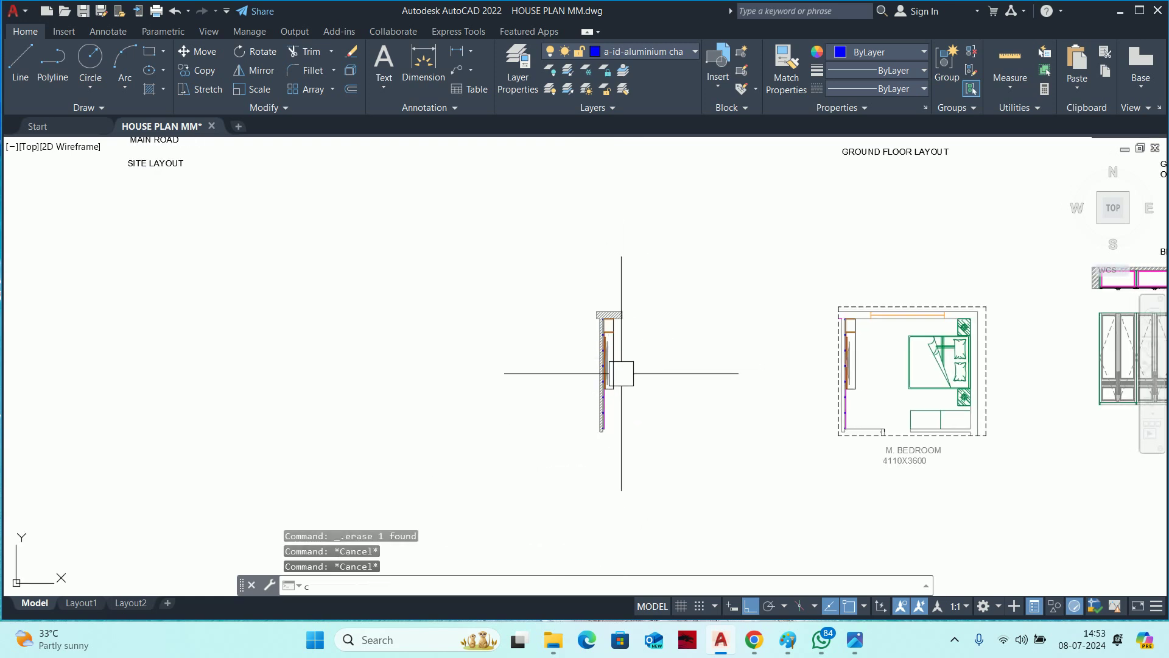
{"action": "key", "text": "Return"}
{"action": "left_click", "coordinate": [648, 477]}
{"action": "left_click", "coordinate": [619, 426]}
{"action": "key", "text": "Return"}
{"action": "left_click", "coordinate": [539, 347]}
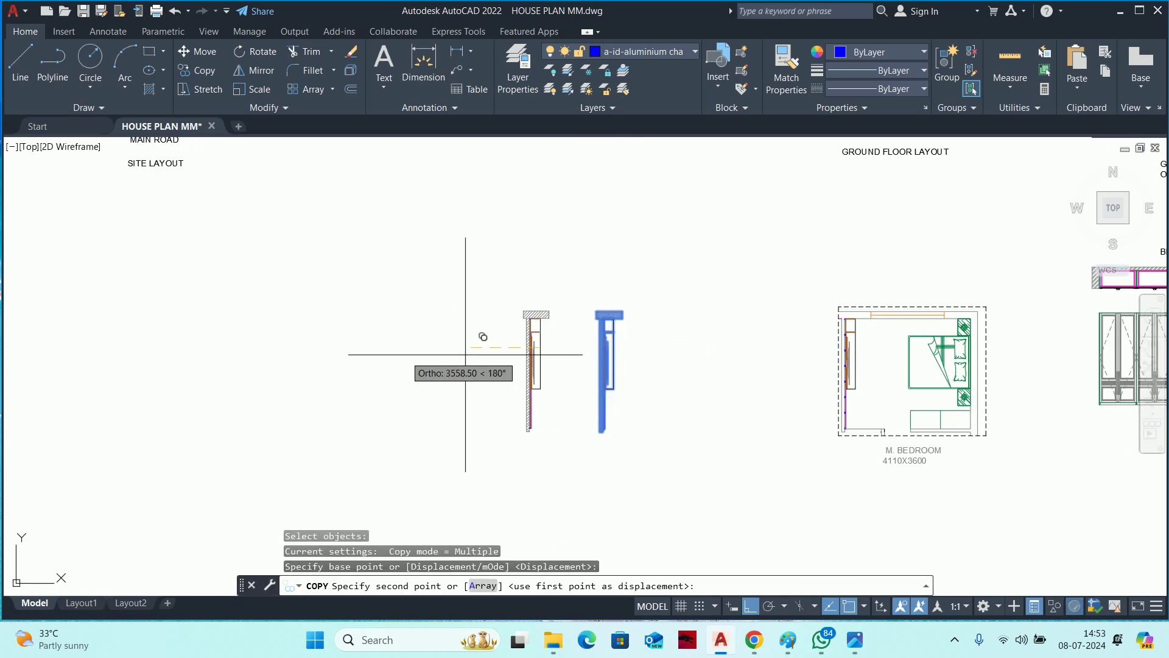
{"action": "left_click", "coordinate": [289, 353]}
{"action": "key", "text": "Escape"}
{"action": "key", "text": "Escape"}
Rotate the copied wall section 90° about its top corner so it lies horizontal.
{"action": "key", "text": "Return"}
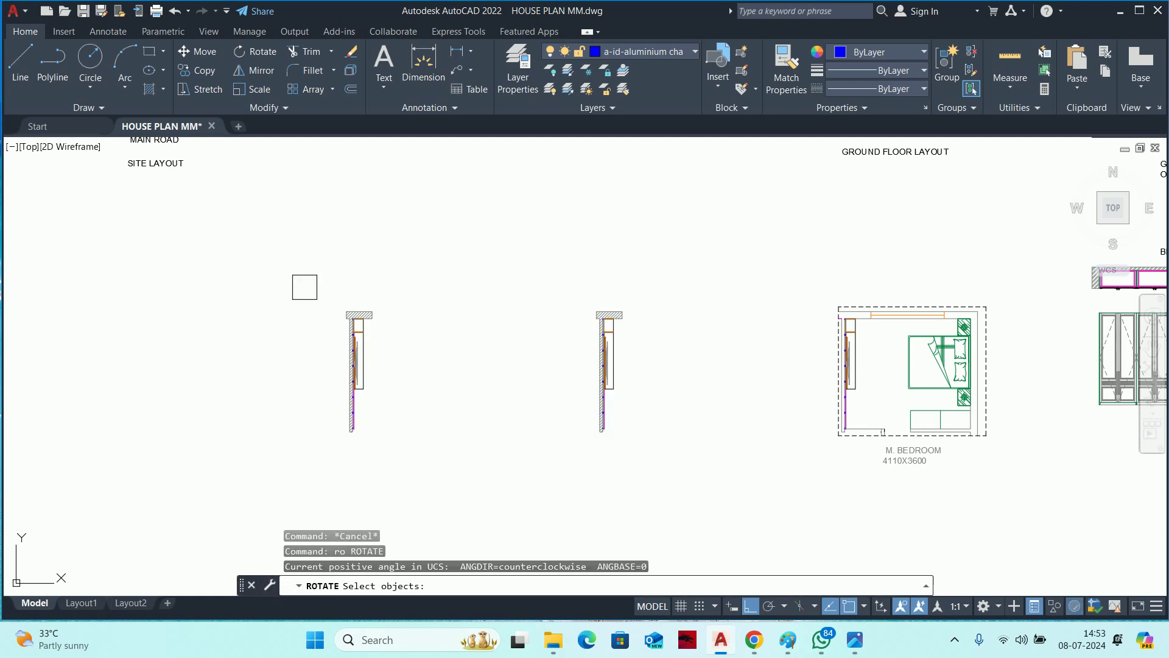
{"action": "left_click", "coordinate": [296, 269]}
{"action": "left_click", "coordinate": [431, 473]}
{"action": "key", "text": "Return"}
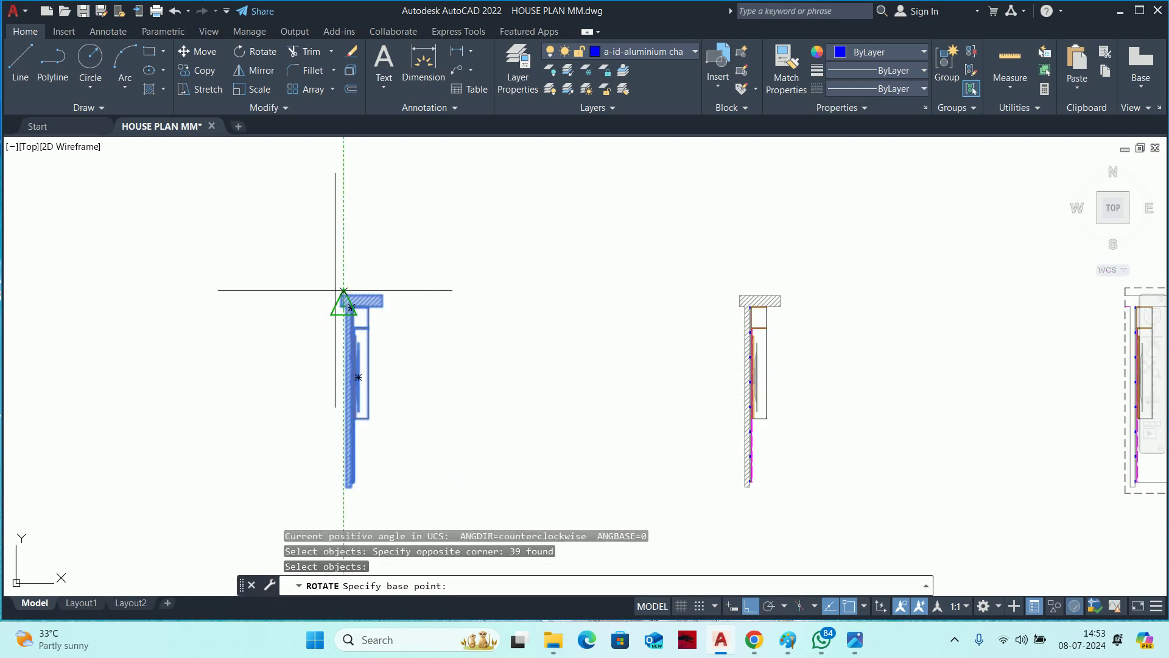
{"action": "left_click", "coordinate": [351, 306]}
{"action": "key", "text": "Escape"}
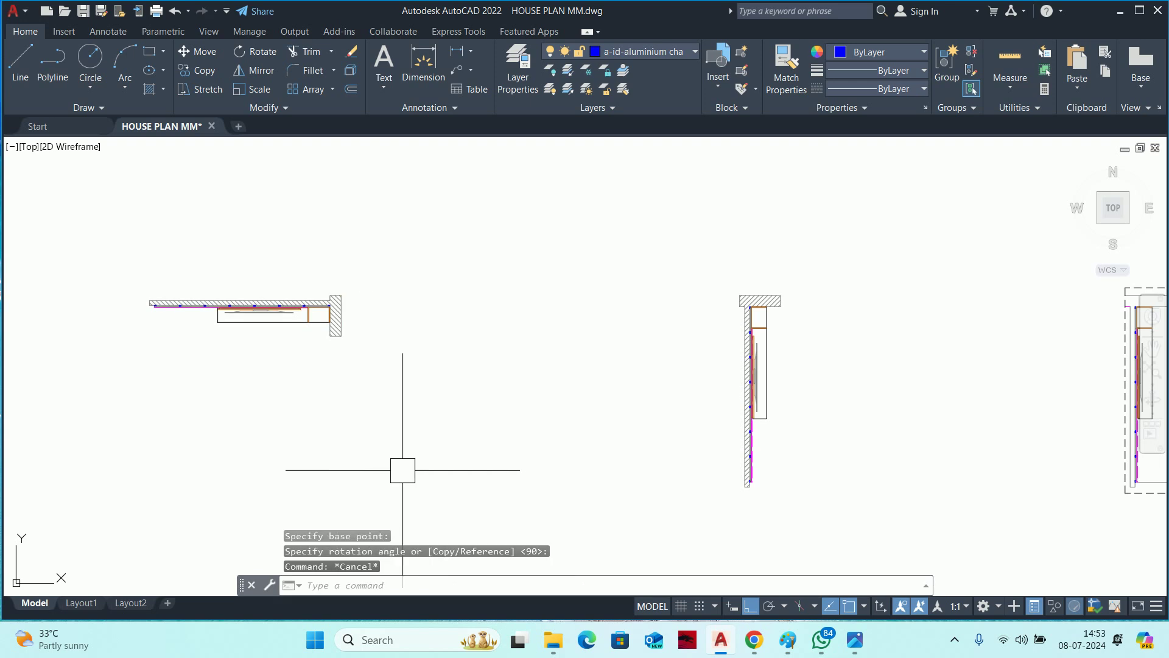
{"action": "key", "text": "Escape"}
{"action": "key", "text": "Escape"}
{"action": "middle_click_drag", "start_coordinate": [177, 317], "coordinate": [372, 310]}
{"action": "scroll", "coordinate": [372, 310], "scroll_direction": "up", "scroll_amount": 2}
Place vertical construction lines (XLINE) at the left and right ends of the horizontal wall.
{"action": "type", "text": "xl"}
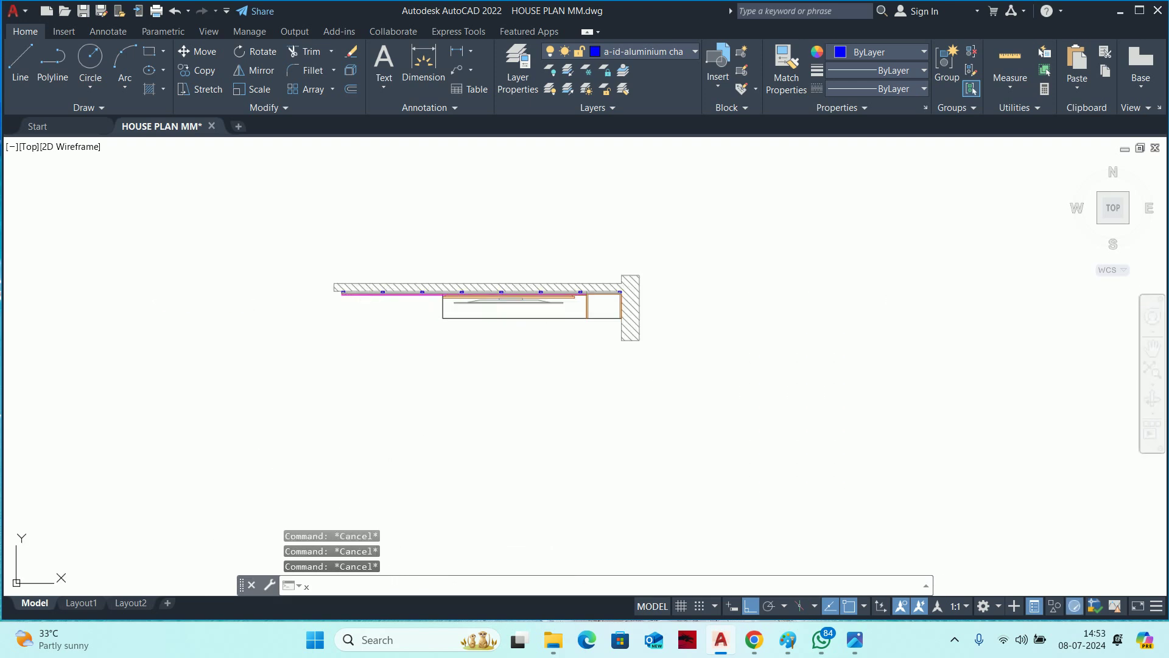
{"action": "key", "text": "Return"}
{"action": "type", "text": "v"}
{"action": "key", "text": "Return"}
{"action": "scroll", "coordinate": [280, 262], "scroll_direction": "up", "scroll_amount": 3}
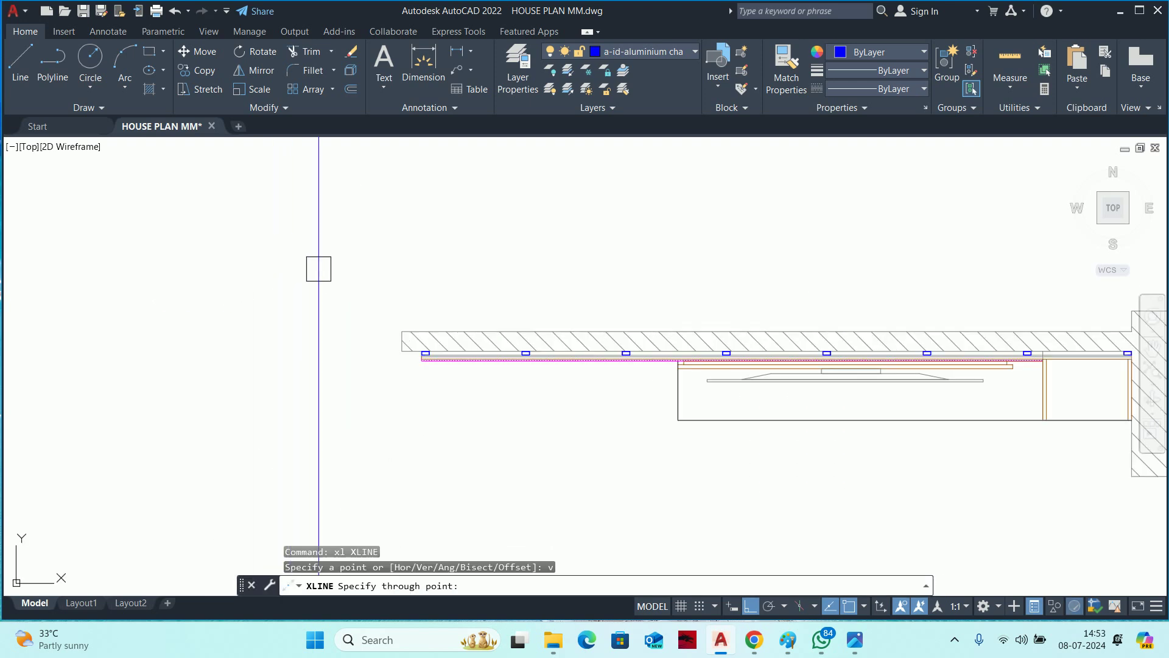
{"action": "left_click", "coordinate": [404, 333]}
{"action": "scroll", "coordinate": [459, 335], "scroll_direction": "down", "scroll_amount": 2}
{"action": "middle_click_drag", "start_coordinate": [459, 341], "coordinate": [363, 339]}
{"action": "scroll", "coordinate": [363, 339], "scroll_direction": "up", "scroll_amount": 2}
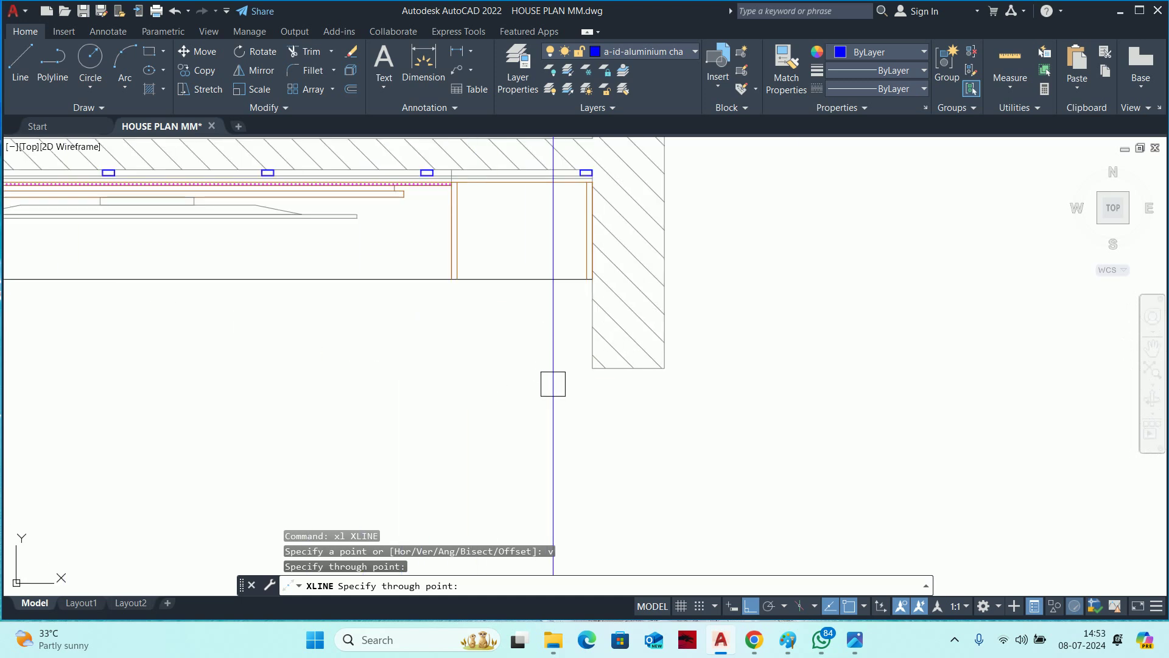
{"action": "left_click", "coordinate": [594, 369]}
{"action": "key", "text": "Escape"}
Draw a horizontal line between the two vertical construction lines below the wall.
{"action": "scroll", "coordinate": [595, 375], "scroll_direction": "down", "scroll_amount": 3}
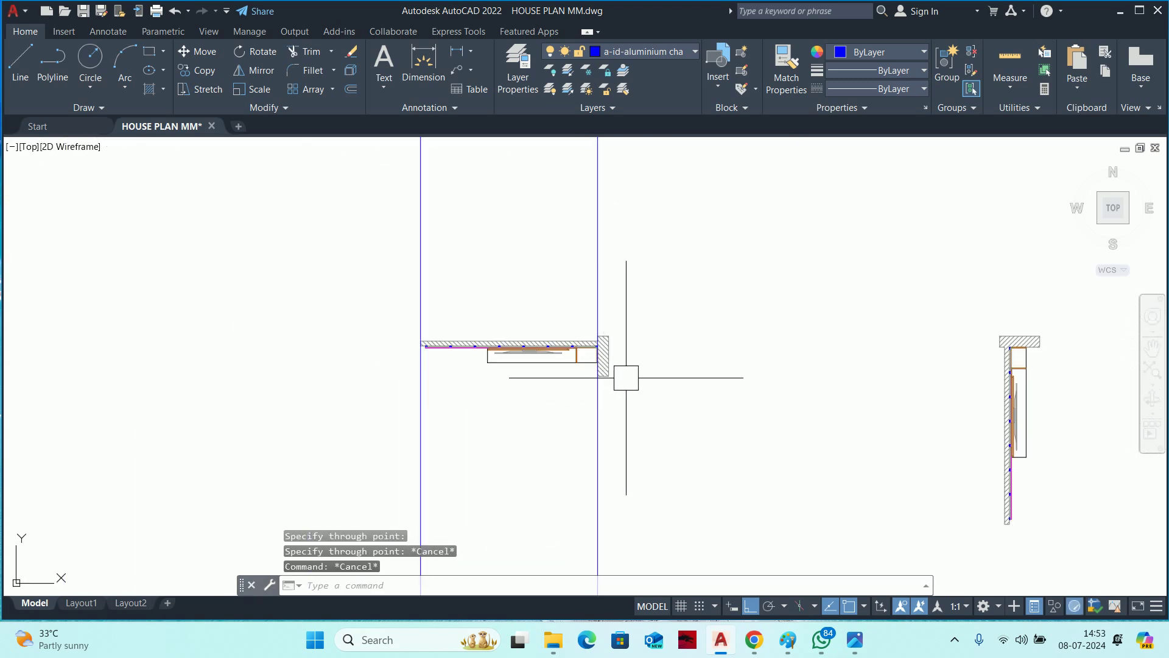
{"action": "middle_click_drag", "start_coordinate": [603, 415], "coordinate": [621, 324]}
{"action": "type", "text": "l"}
{"action": "key", "text": "Return"}
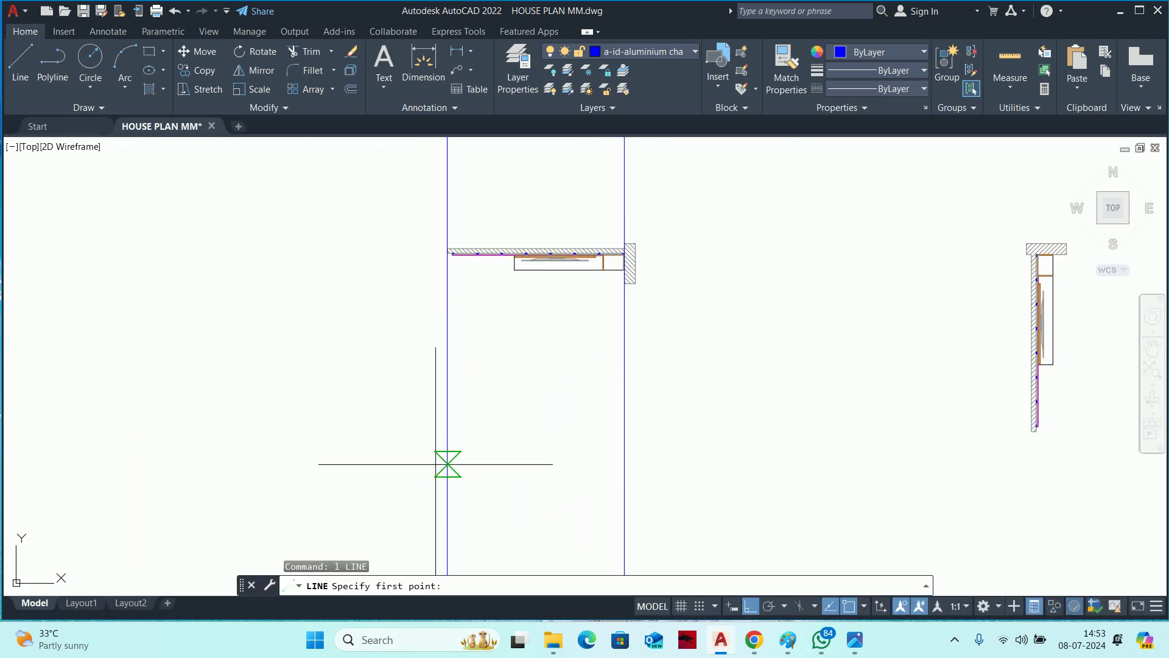
{"action": "left_click", "coordinate": [448, 465]}
{"action": "left_click", "coordinate": [624, 466]}
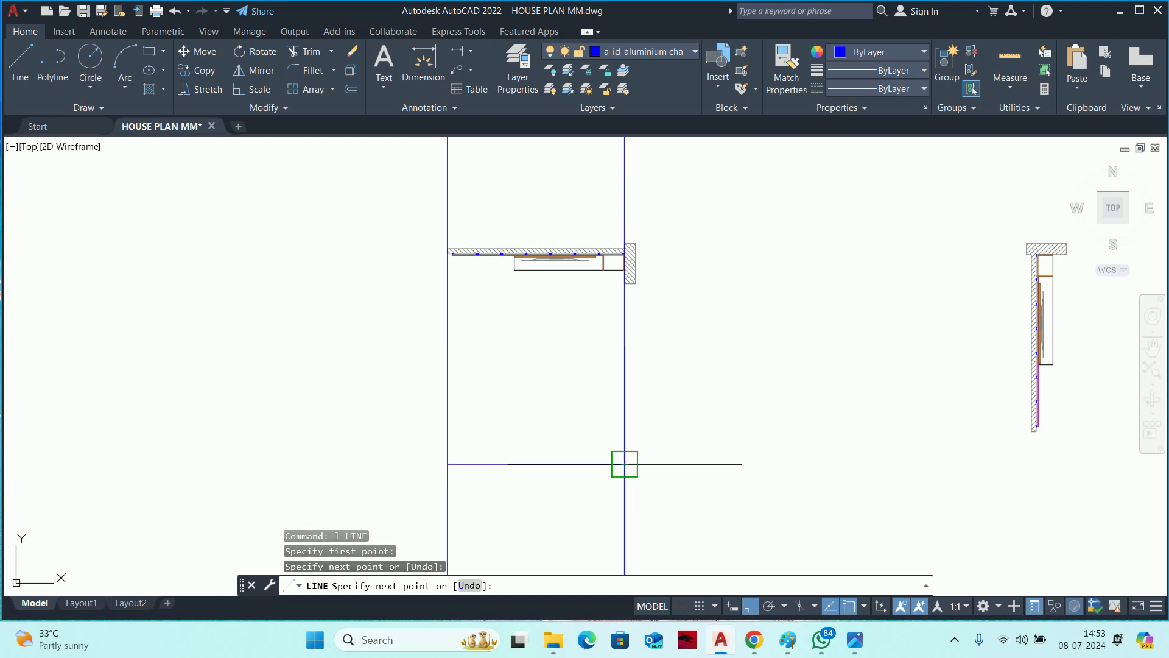
{"action": "key", "text": "Escape"}
Start a property match (MA) from an existing object, then cancel it.
{"action": "type", "text": "ma"}
{"action": "key", "text": "Return"}
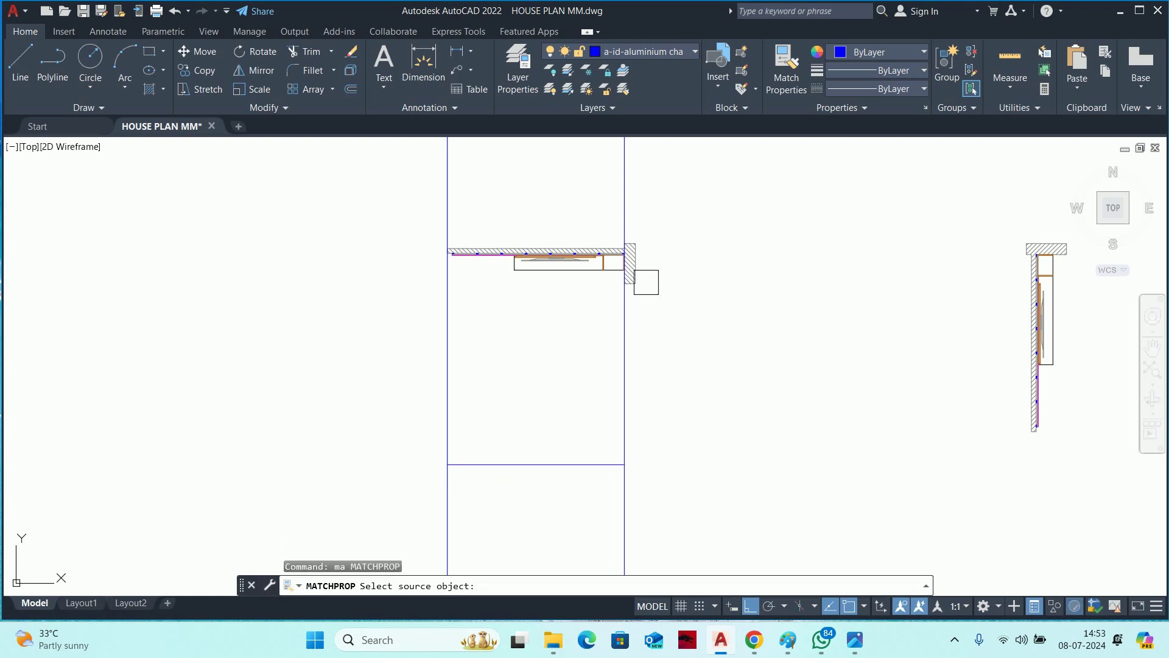
{"action": "left_click", "coordinate": [632, 277]}
{"action": "left_click", "coordinate": [747, 514]}
{"action": "key", "text": "Escape"}
{"action": "key", "text": "Escape"}
{"action": "key", "text": "Escape"}
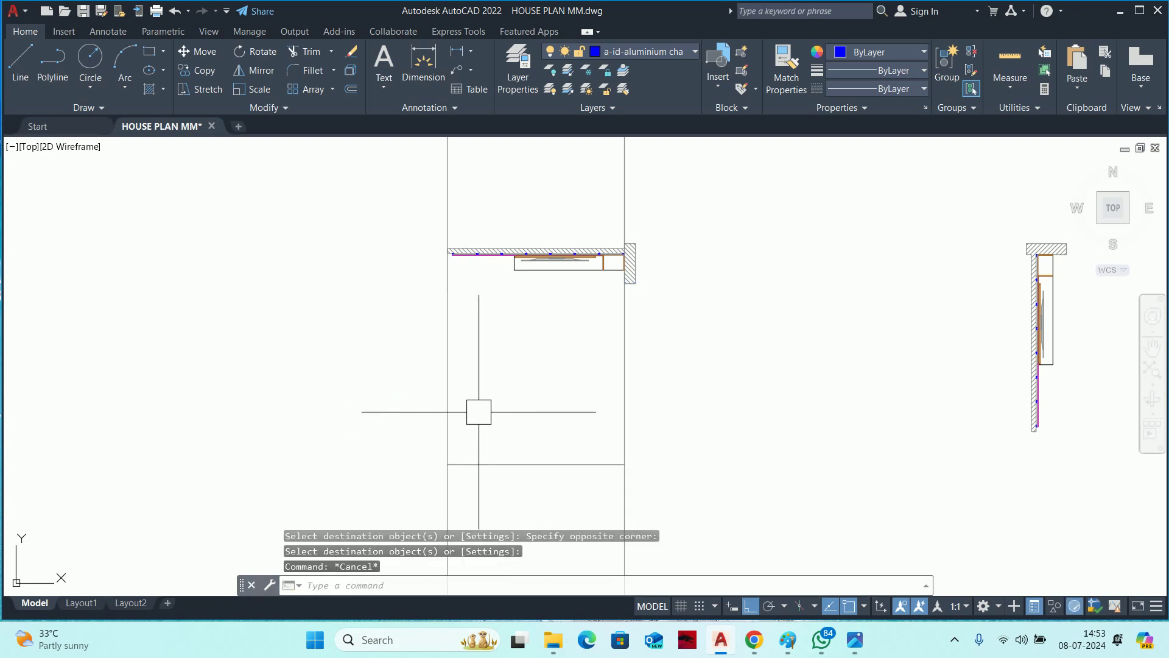
{"action": "middle_click_drag", "start_coordinate": [539, 410], "coordinate": [559, 378]}
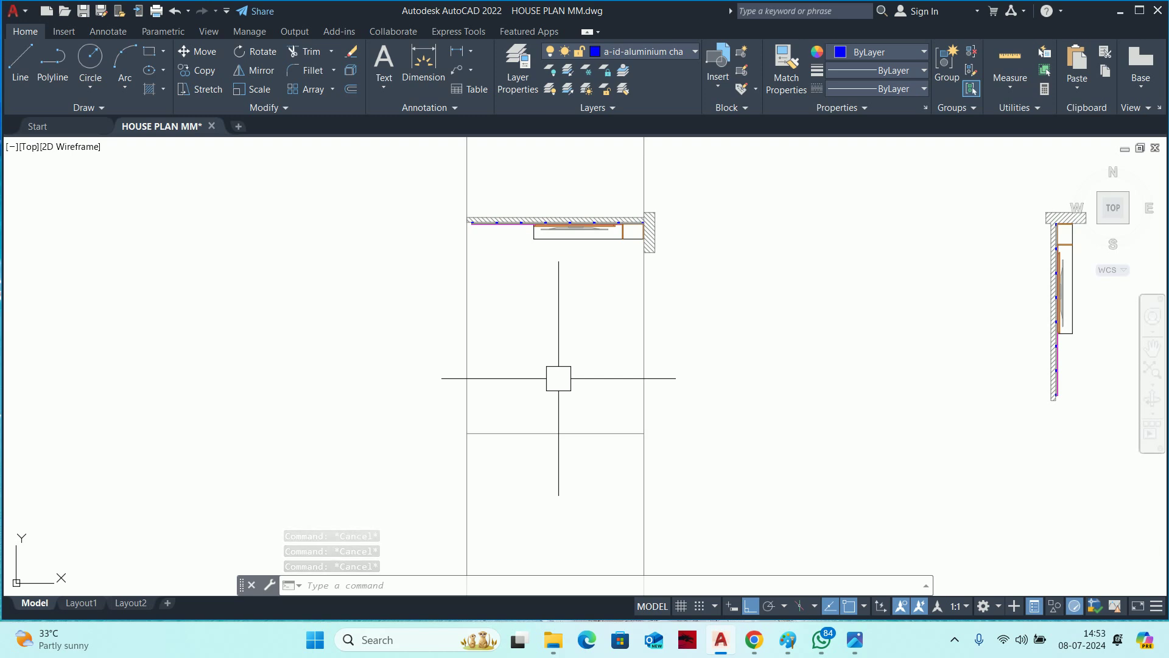
Offset the horizontal line by 75 to double the bottom edge.
{"action": "type", "text": "o"}
{"action": "key", "text": "Return"}
{"action": "type", "text": "75"}
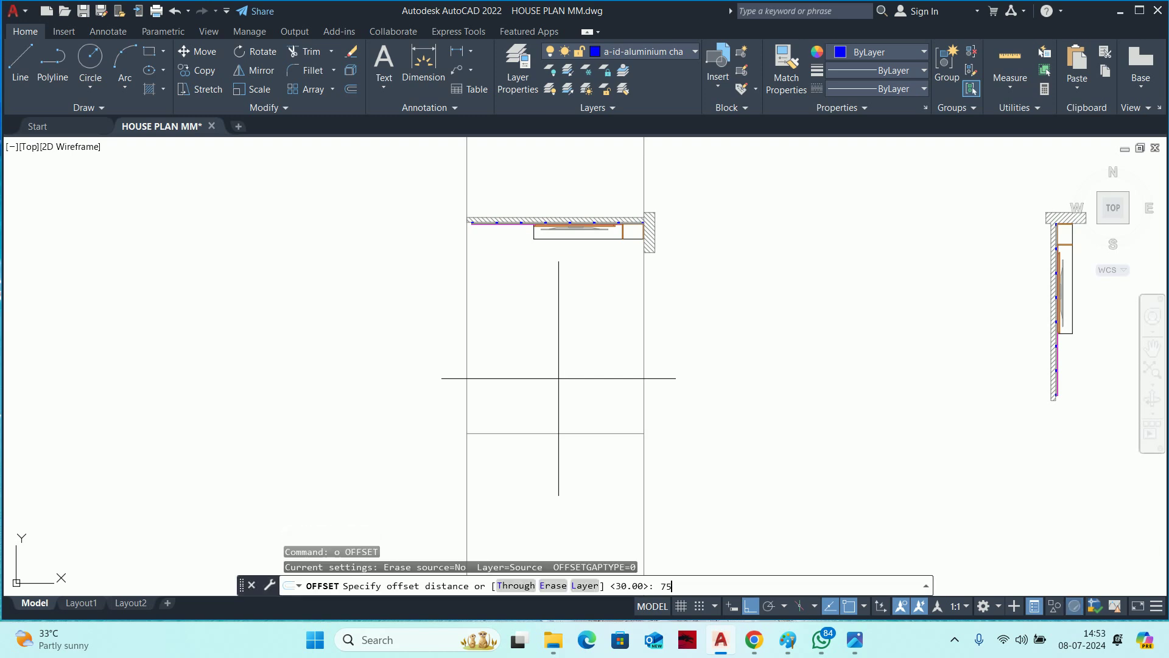
{"action": "key", "text": "Return"}
{"action": "left_click", "coordinate": [555, 433]}
{"action": "key", "text": "Escape"}
{"action": "key", "text": "Escape"}
{"action": "key", "text": "Escape"}
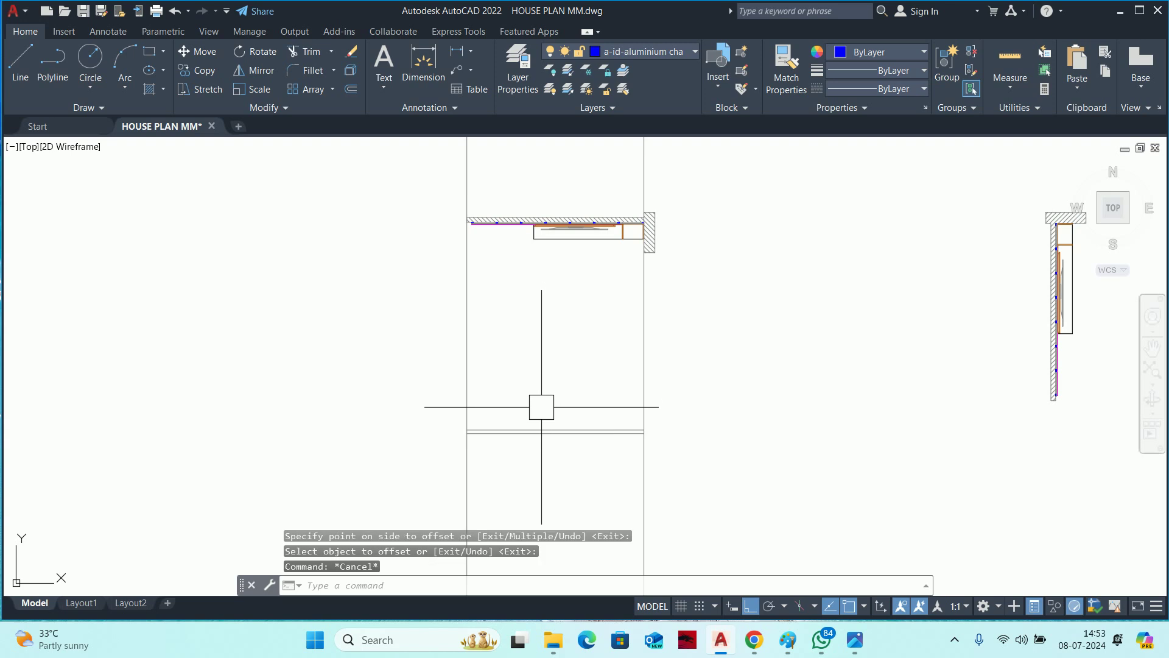
Trim the vertical lines overhanging below the floor line.
{"action": "type", "text": "tr"}
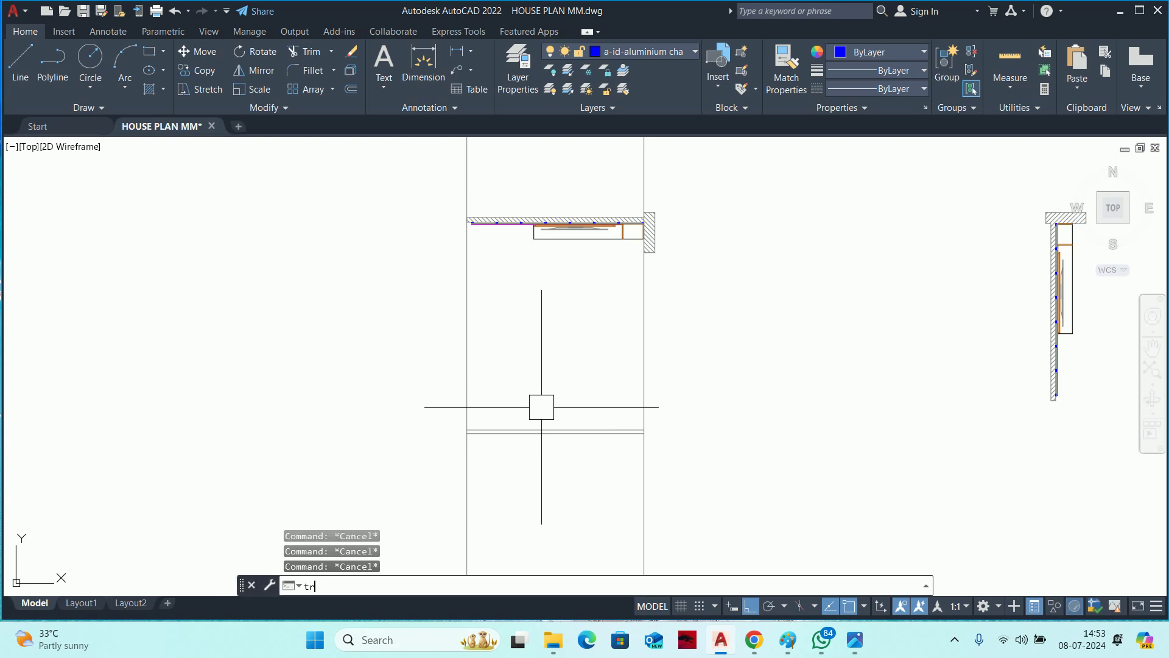
{"action": "key", "text": "Return"}
{"action": "left_click_drag", "start_coordinate": [480, 475], "coordinate": [339, 479]}
{"action": "left_click", "coordinate": [620, 486]}
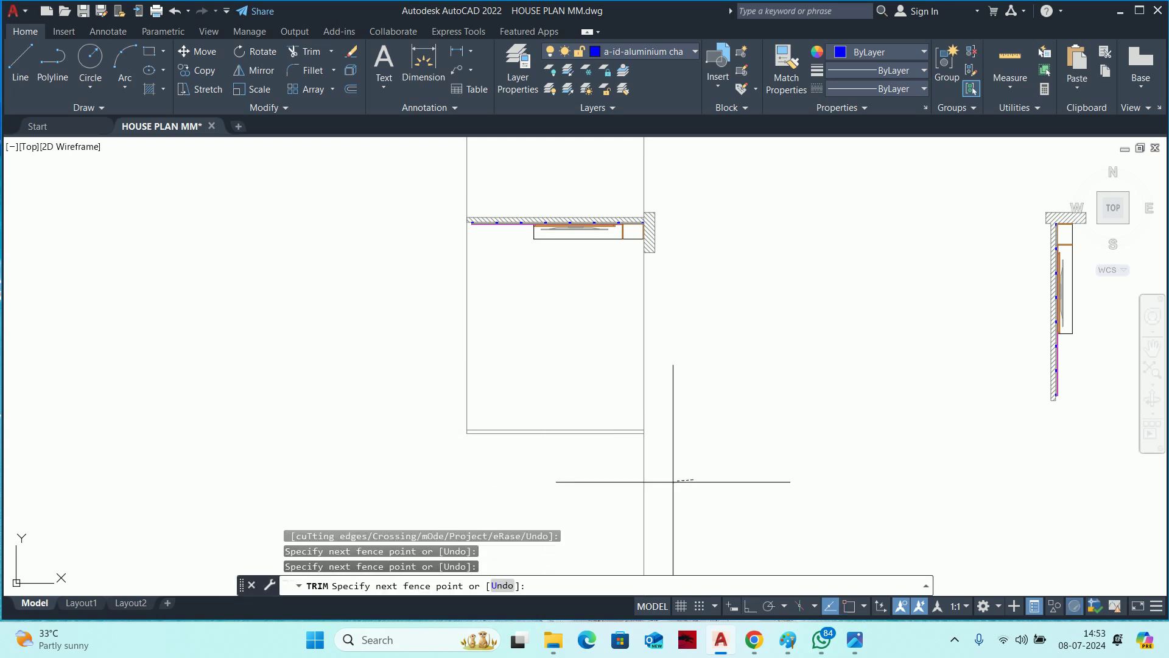
{"action": "key", "text": "Escape"}
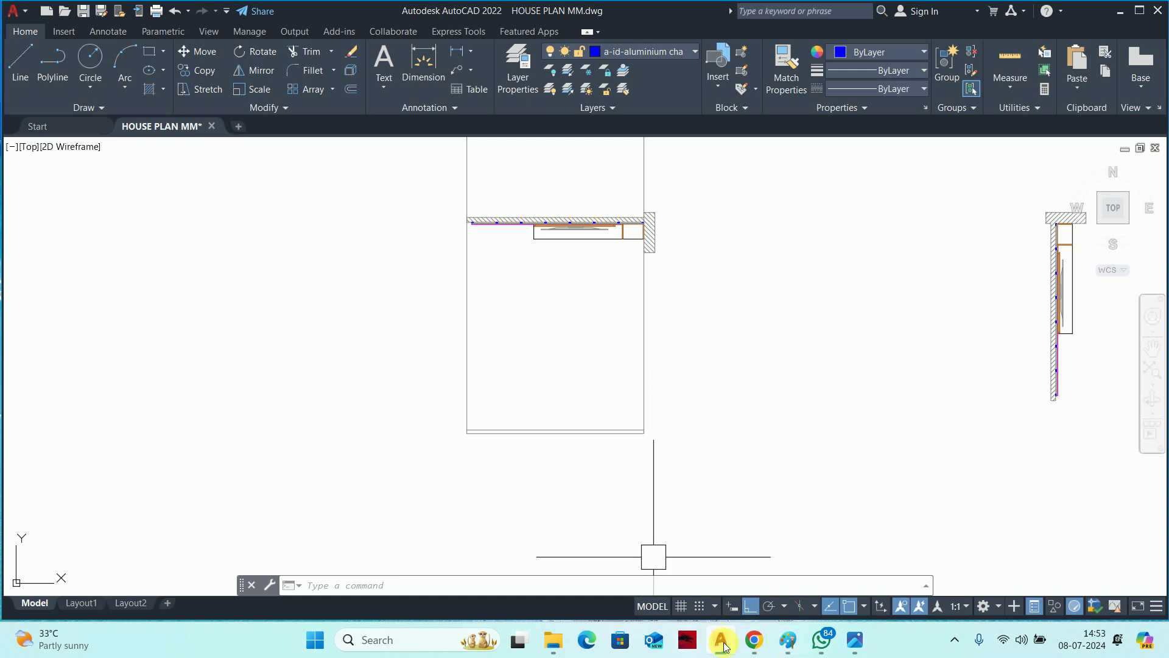
Browse the Pinterest references and play the modal TV unit design video.
{"action": "mouse_move", "coordinate": [754, 639]}
{"action": "left_click", "coordinate": [678, 570]}
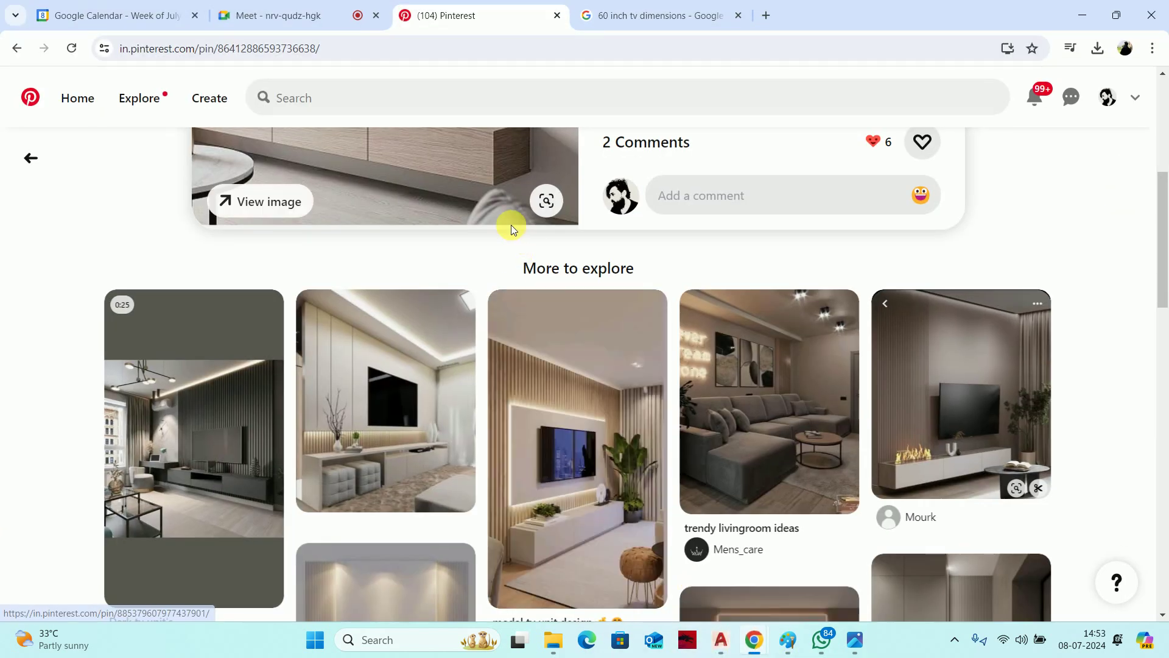
{"action": "mouse_move", "coordinate": [525, 225]}
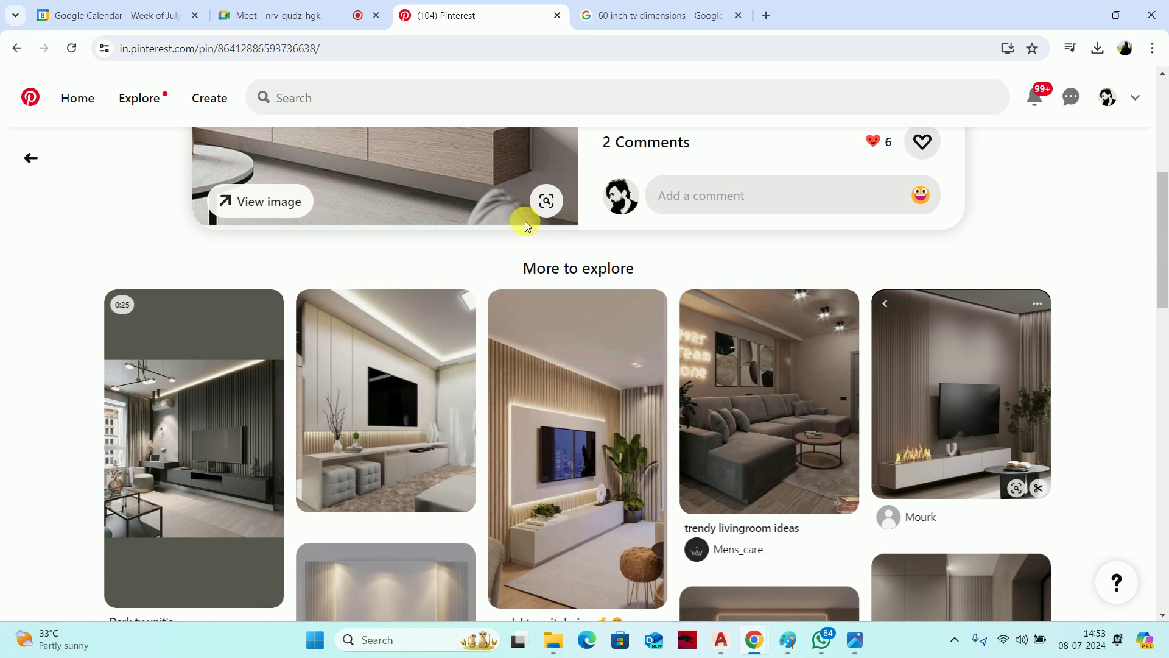
{"action": "scroll", "coordinate": [525, 221], "scroll_direction": "down", "scroll_amount": 2}
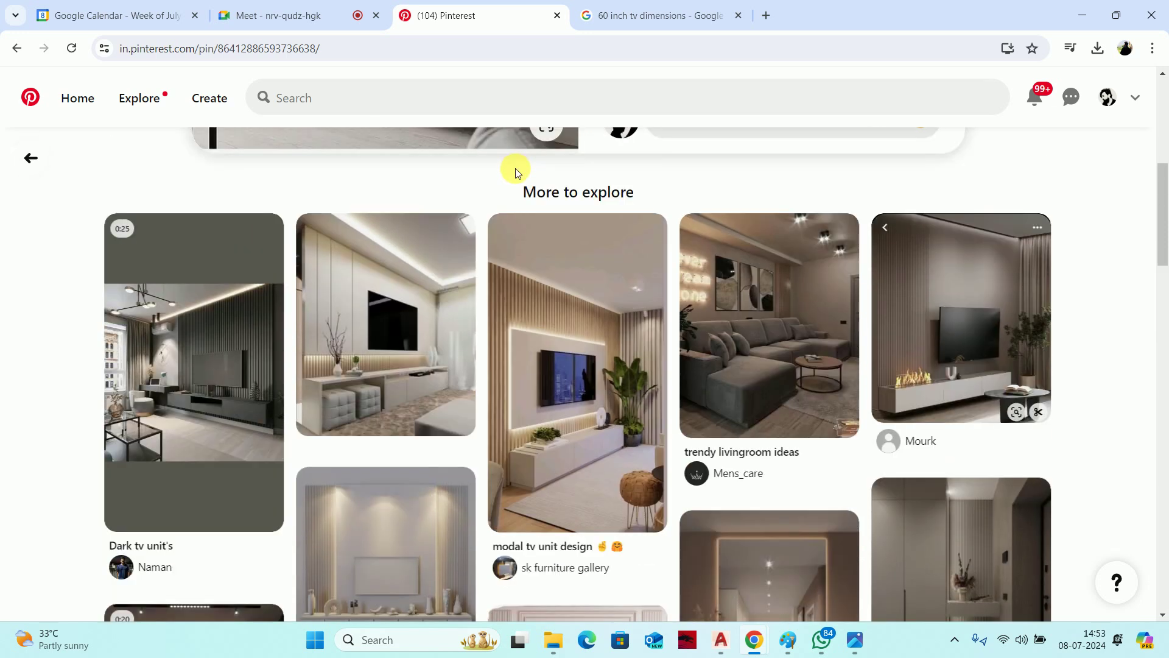
{"action": "scroll", "coordinate": [670, 297], "scroll_direction": "down", "scroll_amount": 3}
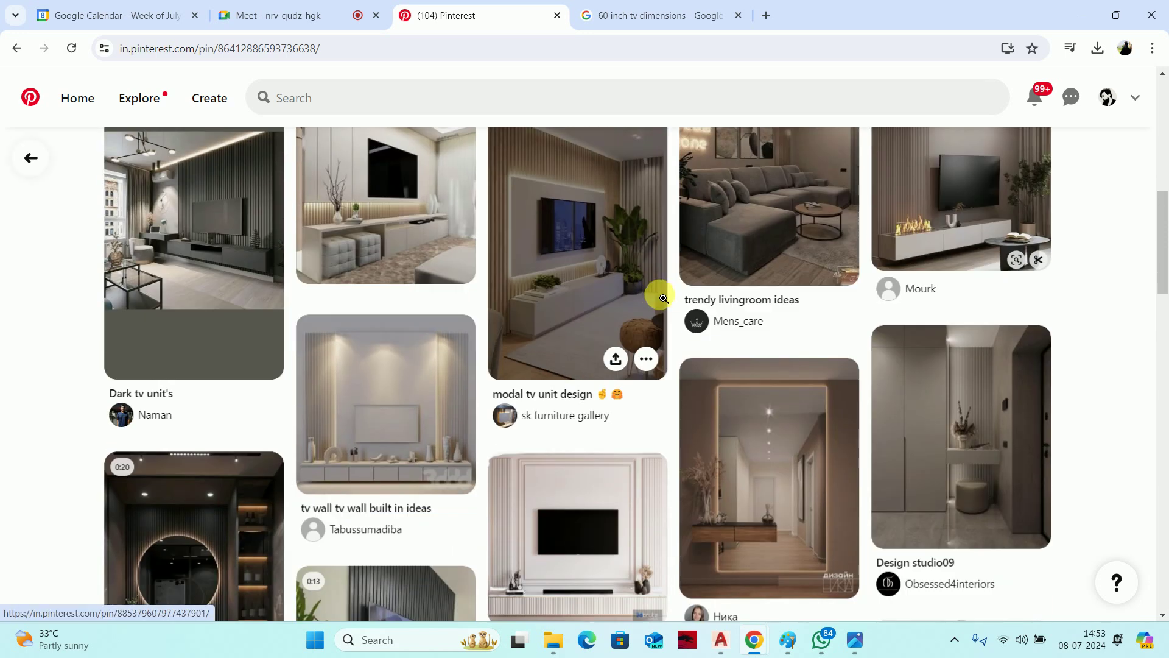
{"action": "scroll", "coordinate": [667, 296], "scroll_direction": "down", "scroll_amount": 2}
{"action": "scroll", "coordinate": [673, 294], "scroll_direction": "up", "scroll_amount": 2}
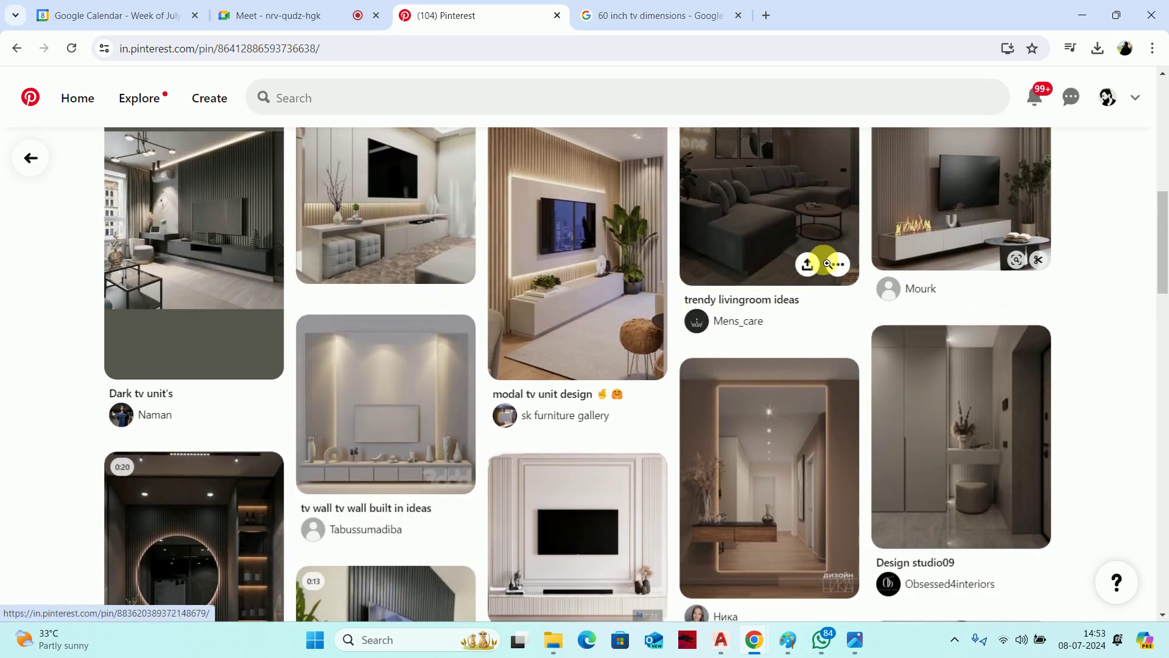
{"action": "left_click", "coordinate": [546, 327]}
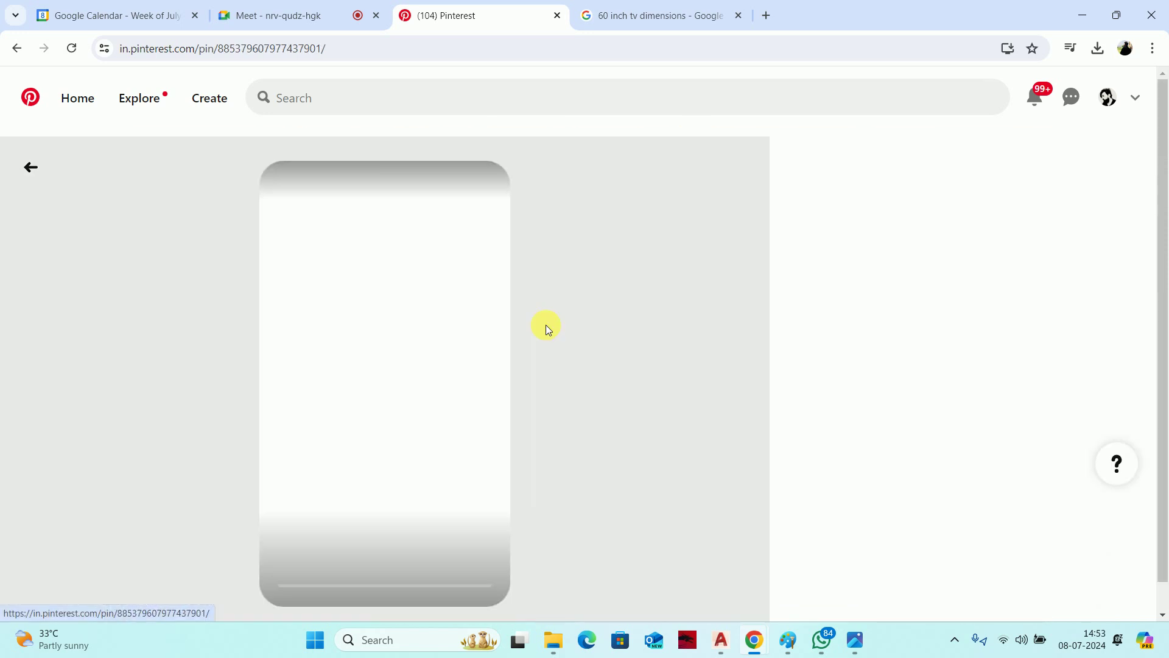
{"action": "left_click", "coordinate": [372, 368]}
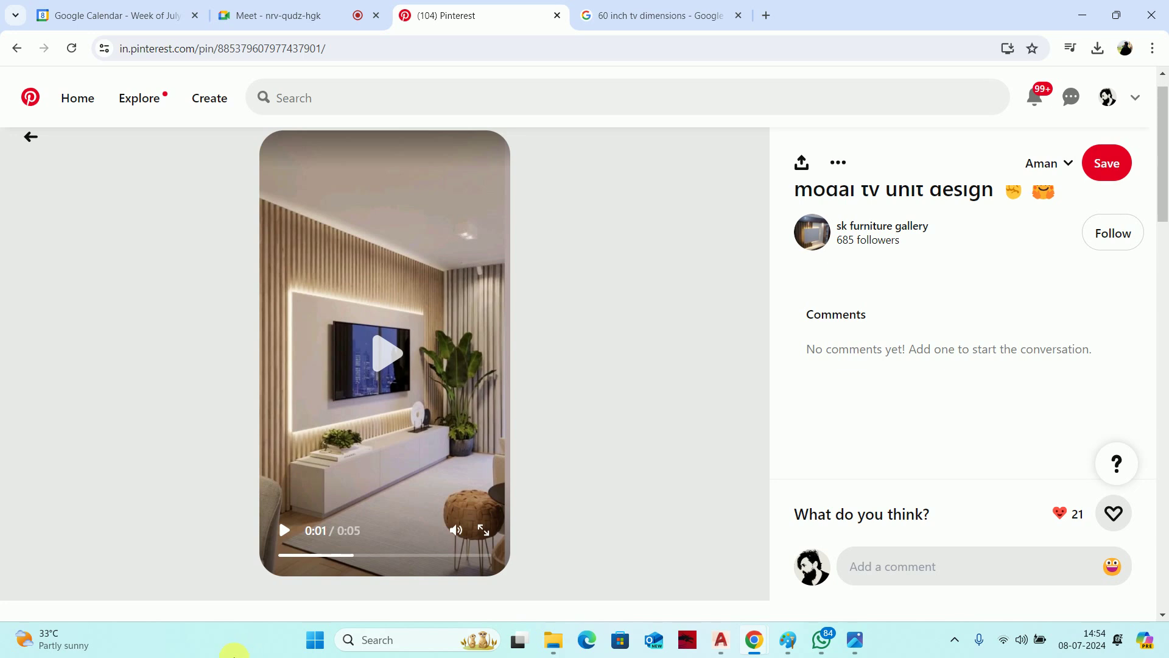
{"action": "scroll", "coordinate": [757, 449], "scroll_direction": "down", "scroll_amount": 5}
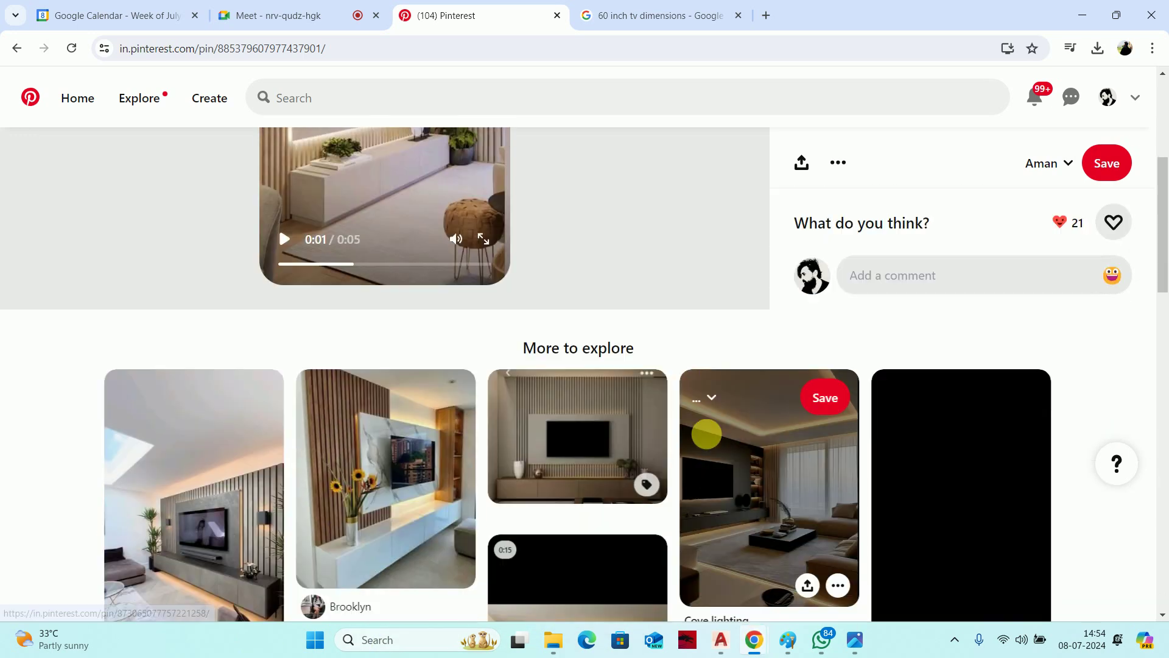
{"action": "scroll", "coordinate": [709, 426], "scroll_direction": "down", "scroll_amount": 3}
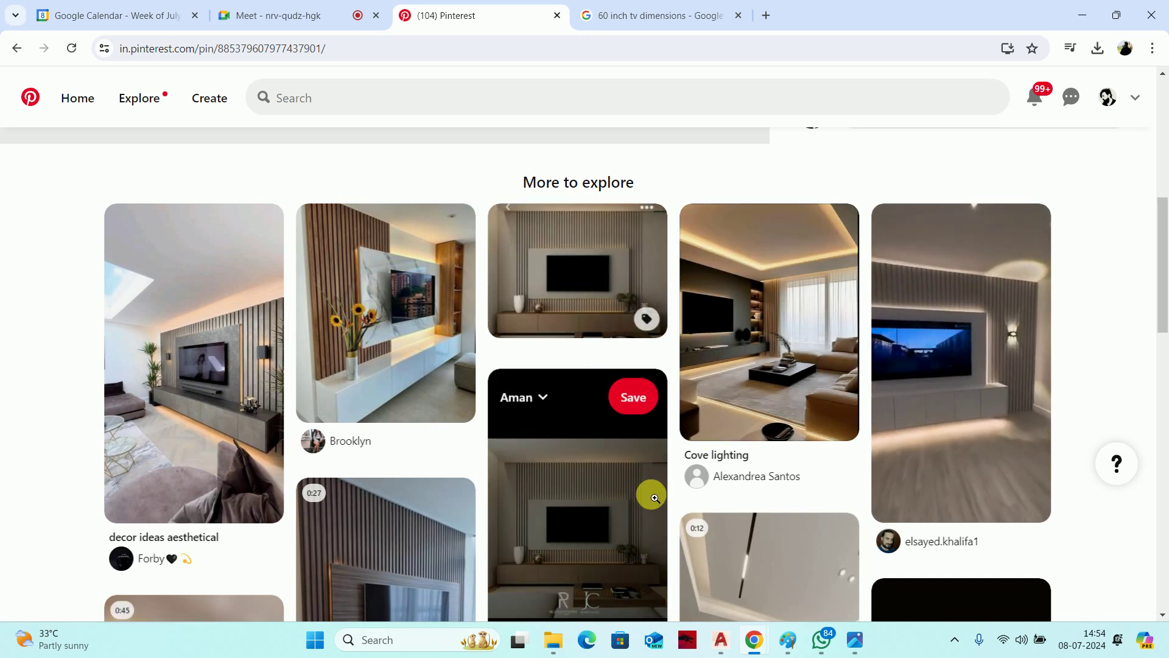
Scroll the Cove lighting pin's related ideas, then minimize Chrome to reveal AutoCAD.
{"action": "left_click", "coordinate": [747, 382]}
{"action": "scroll", "coordinate": [317, 394], "scroll_direction": "down", "scroll_amount": 1}
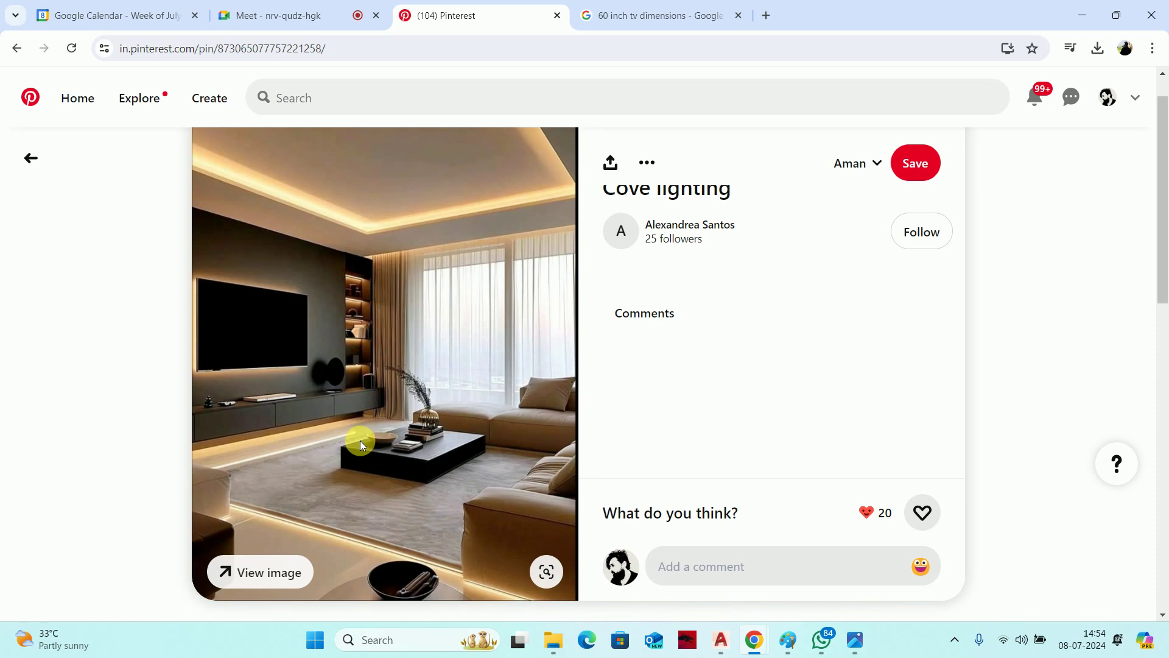
{"action": "scroll", "coordinate": [308, 418], "scroll_direction": "down", "scroll_amount": 4}
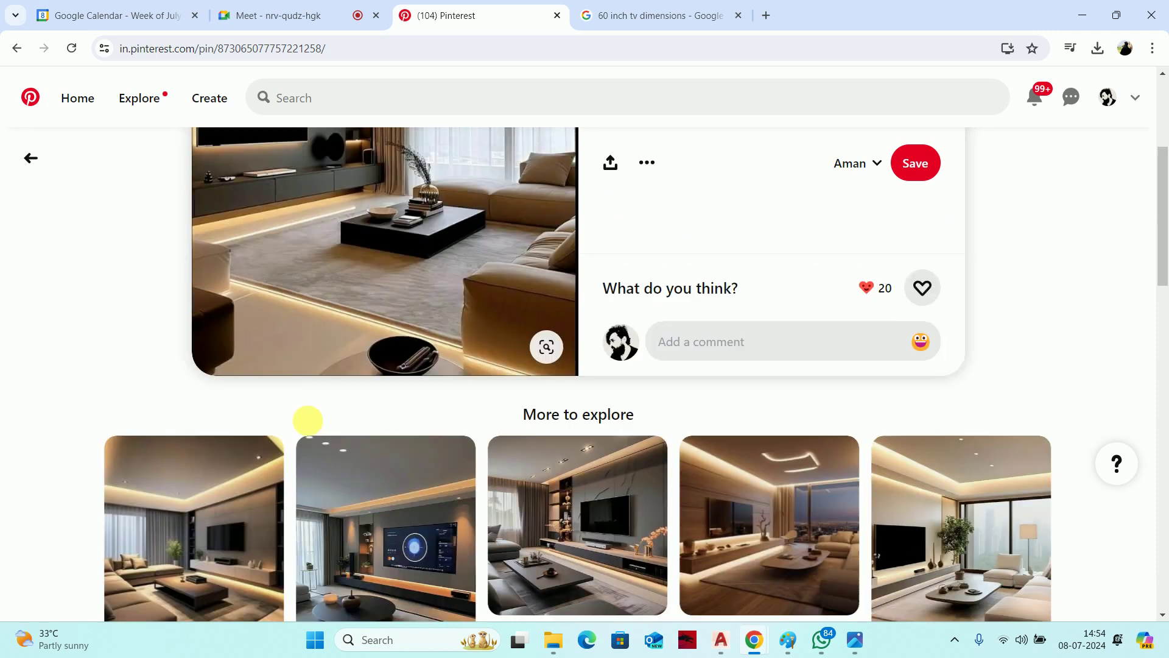
{"action": "scroll", "coordinate": [313, 418], "scroll_direction": "down", "scroll_amount": 1}
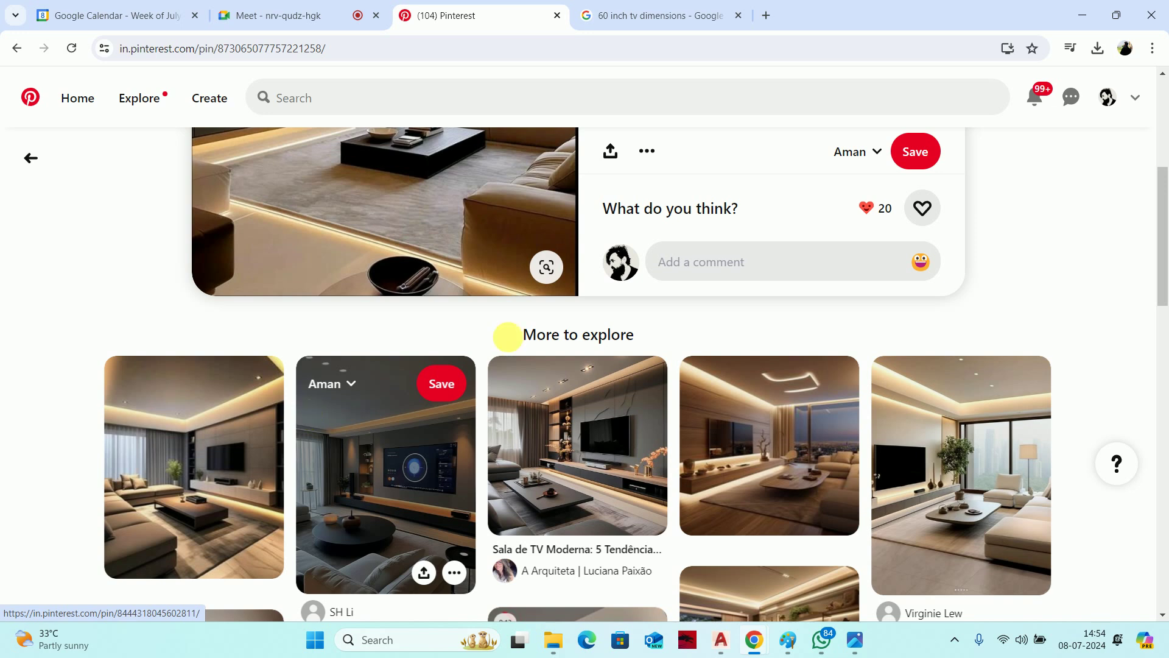
{"action": "left_click", "coordinate": [1088, 17]}
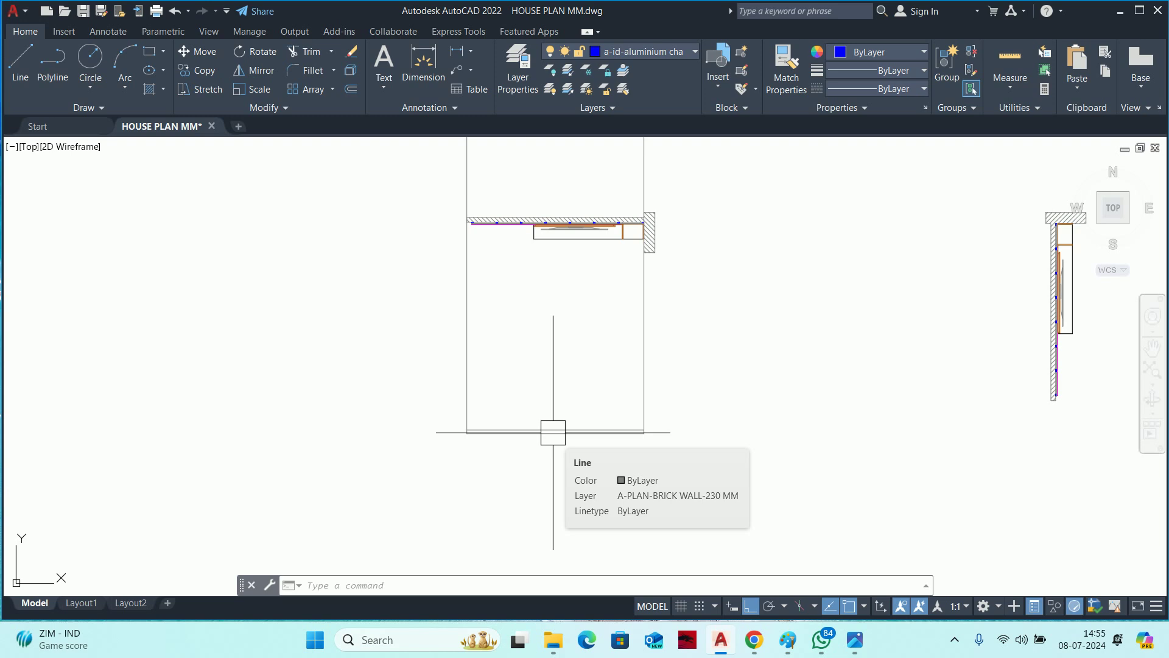
Offset the elevation's bottom edge by 200, then bring the Pinterest page back.
{"action": "scroll", "coordinate": [582, 422], "scroll_direction": "up", "scroll_amount": 5}
{"action": "key", "text": "Escape"}
{"action": "key", "text": "Escape"}
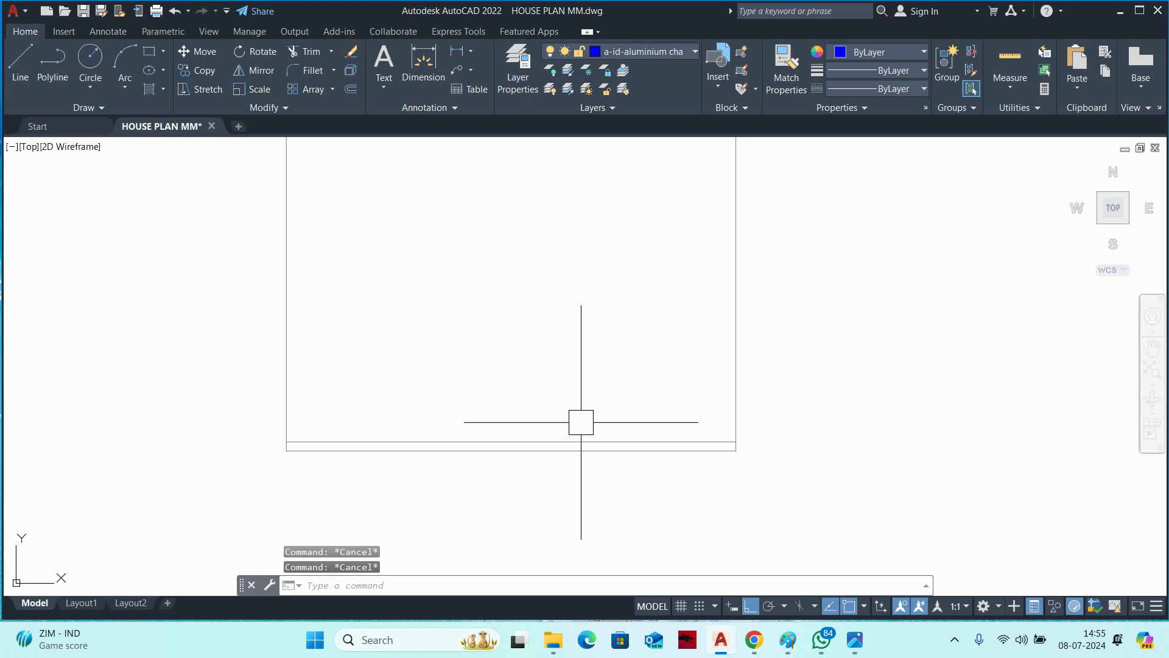
{"action": "key", "text": "Escape"}
{"action": "type", "text": "o"}
{"action": "key", "text": "Return"}
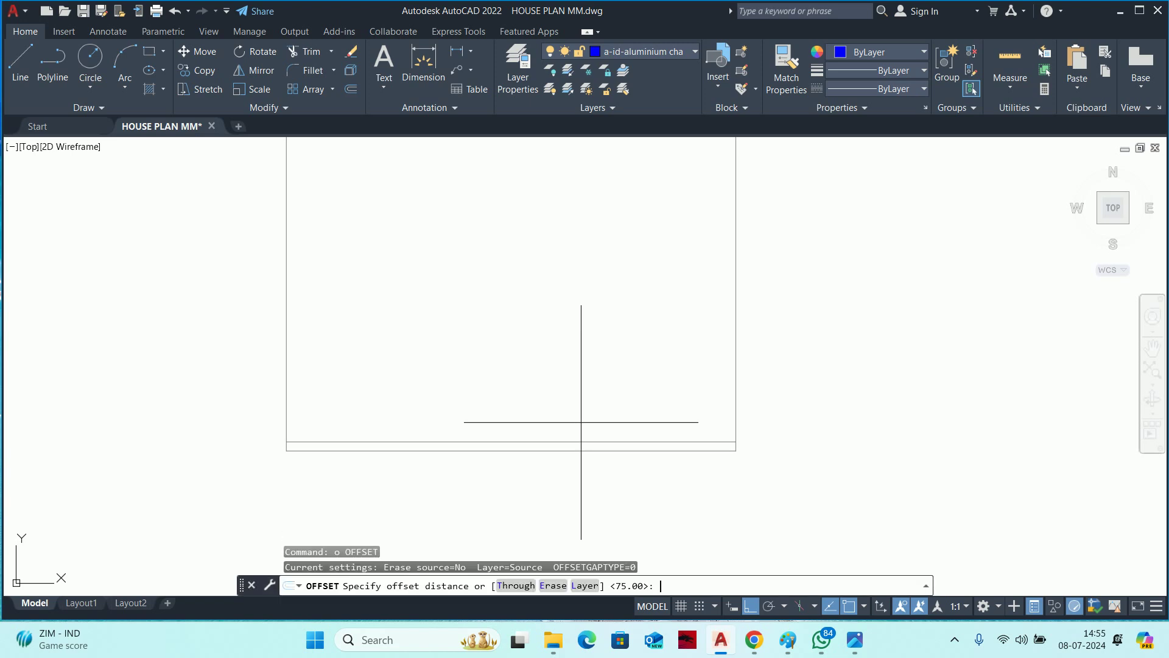
{"action": "type", "text": "200"}
{"action": "key", "text": "Return"}
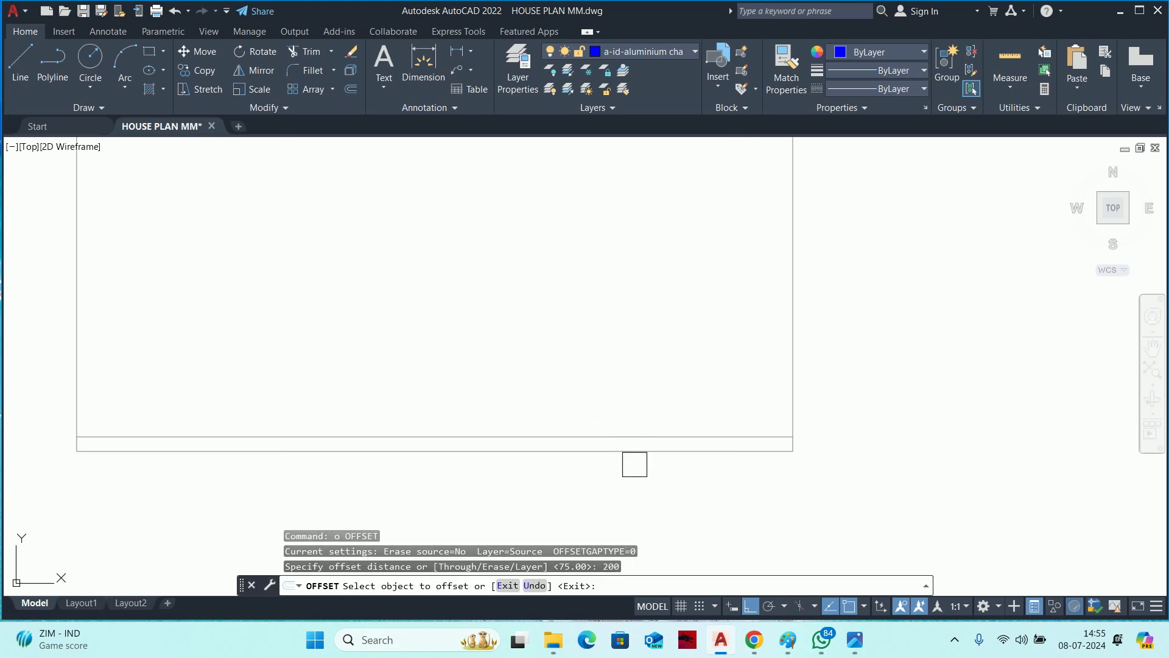
{"action": "left_click", "coordinate": [634, 465]}
{"action": "key", "text": "Escape"}
{"action": "key", "text": "Escape"}
{"action": "key", "text": "Escape"}
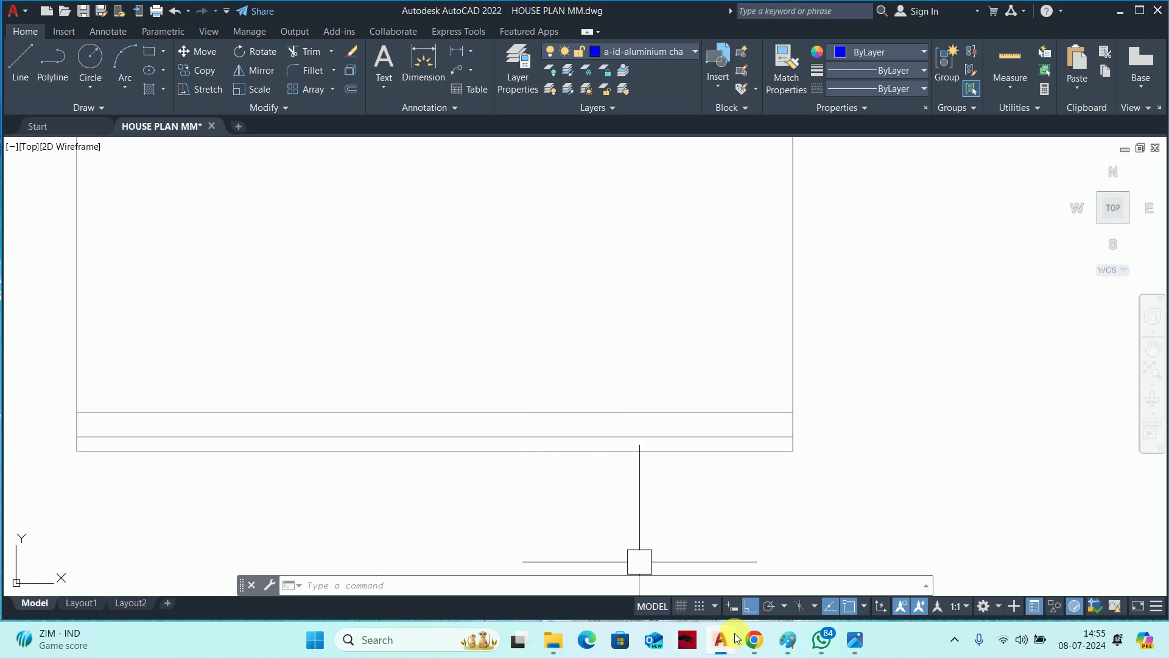
{"action": "mouse_move", "coordinate": [753, 640]}
{"action": "left_click", "coordinate": [697, 554]}
Scroll the pin page, open the modern living room pin and mute its video.
{"action": "scroll", "coordinate": [567, 335], "scroll_direction": "up", "scroll_amount": 5}
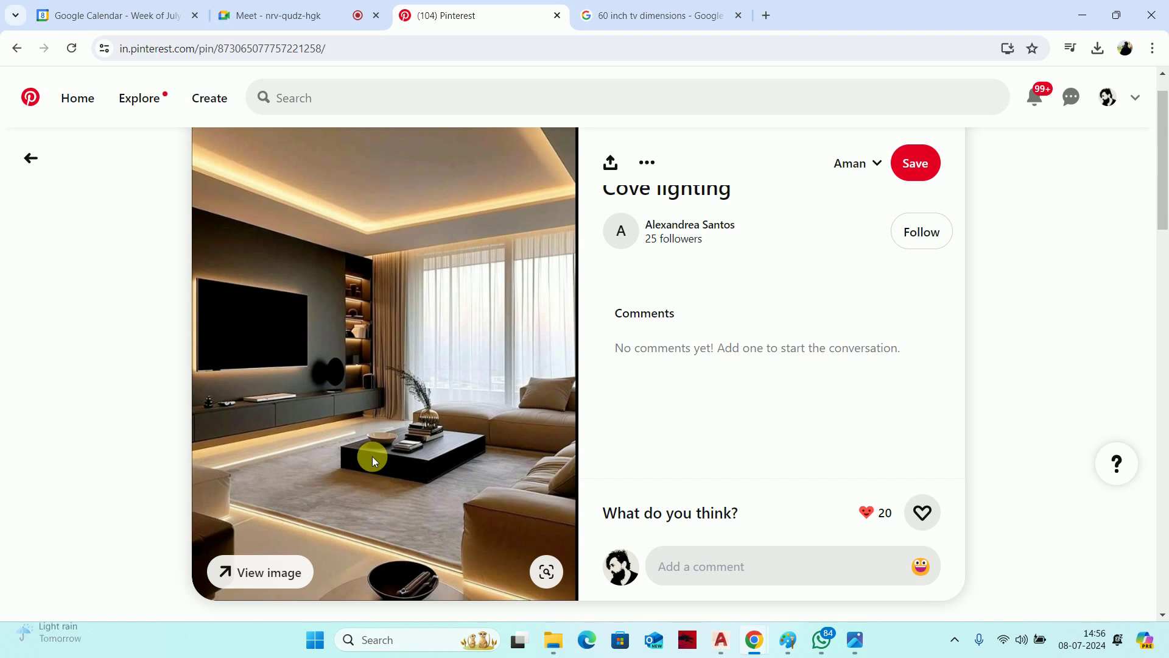
{"action": "scroll", "coordinate": [440, 405], "scroll_direction": "down", "scroll_amount": 2}
{"action": "scroll", "coordinate": [440, 404], "scroll_direction": "down", "scroll_amount": 3}
{"action": "scroll", "coordinate": [454, 427], "scroll_direction": "down", "scroll_amount": 2}
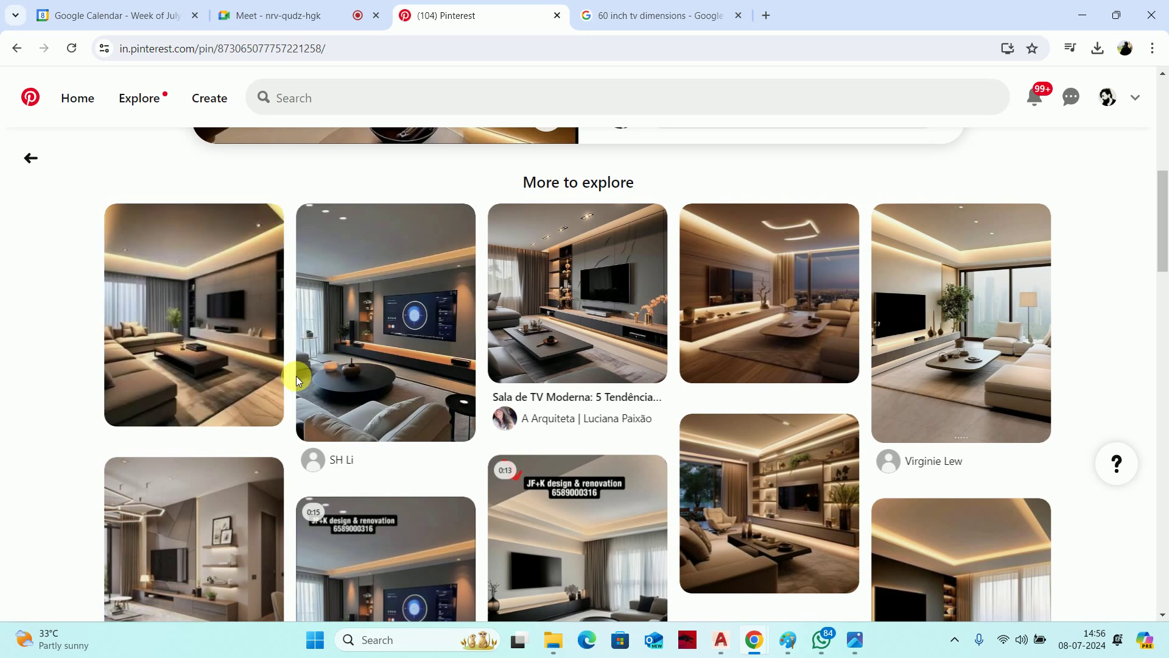
{"action": "scroll", "coordinate": [297, 379], "scroll_direction": "down", "scroll_amount": 5}
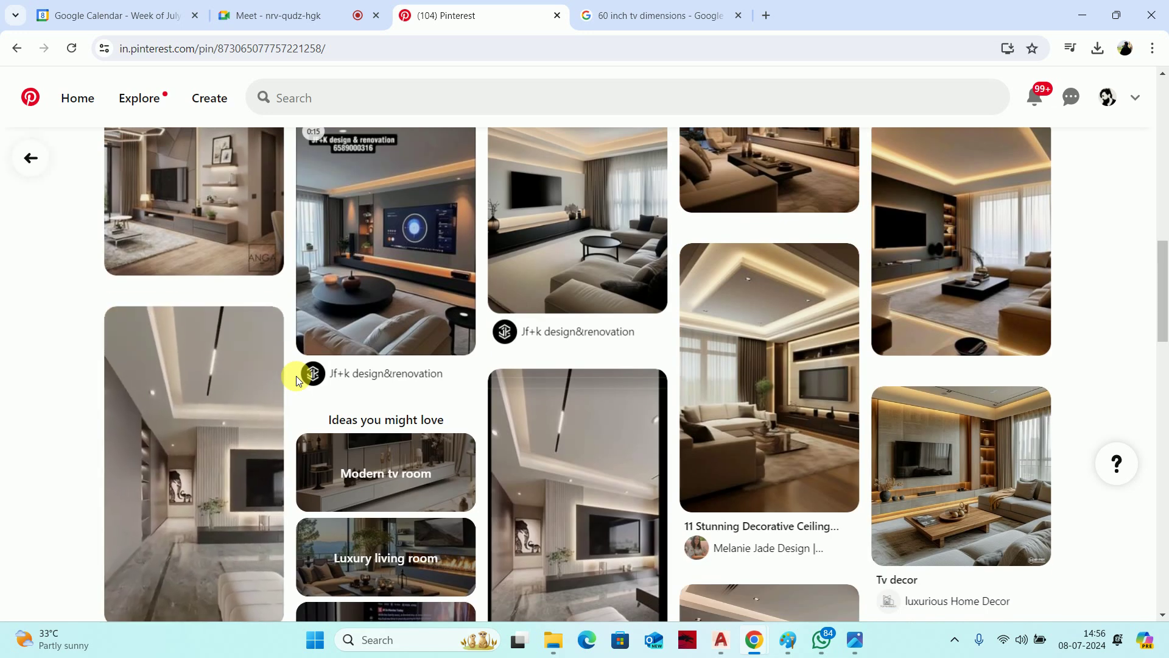
{"action": "left_click", "coordinate": [262, 525]}
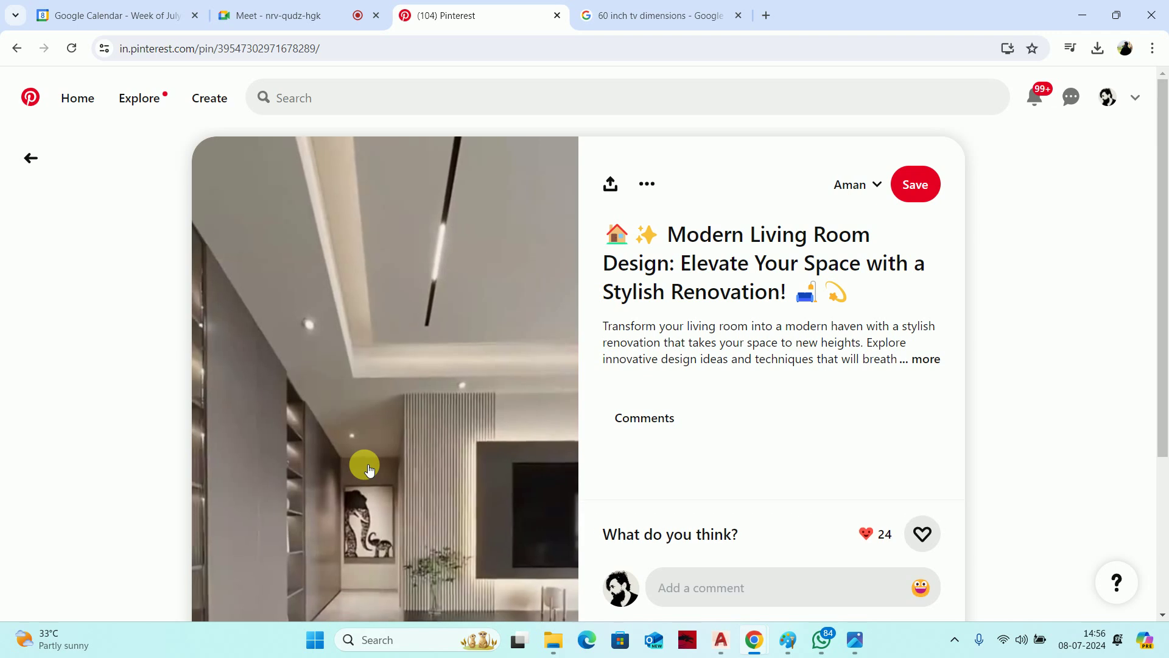
{"action": "scroll", "coordinate": [431, 427], "scroll_direction": "down", "scroll_amount": 3}
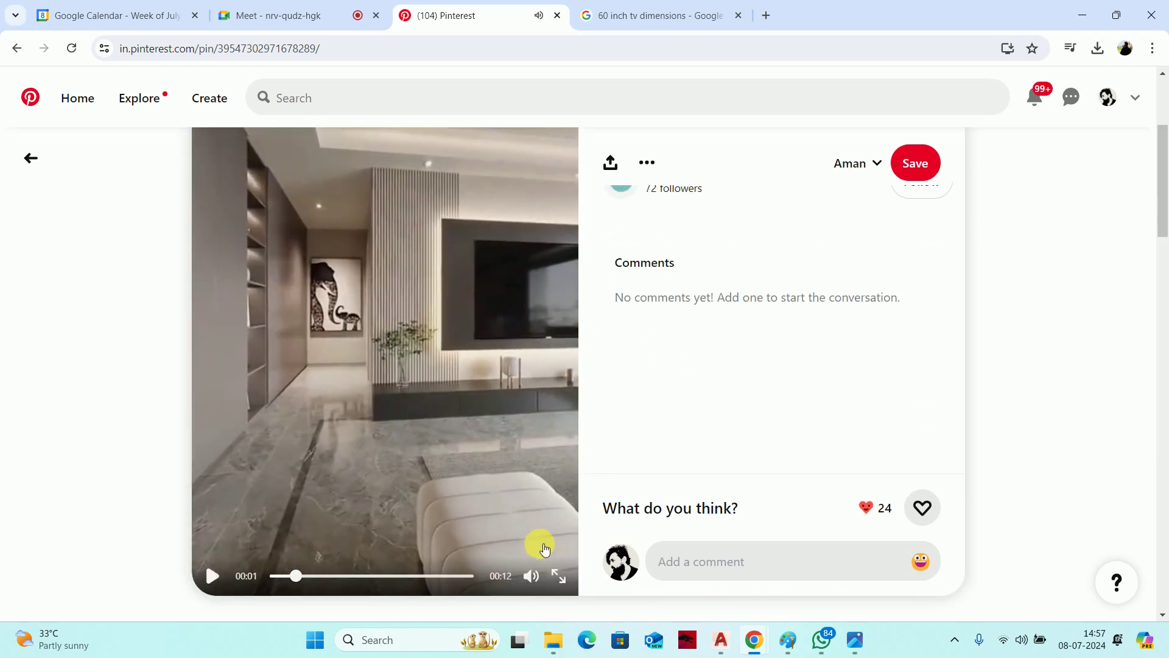
{"action": "left_click", "coordinate": [531, 575]}
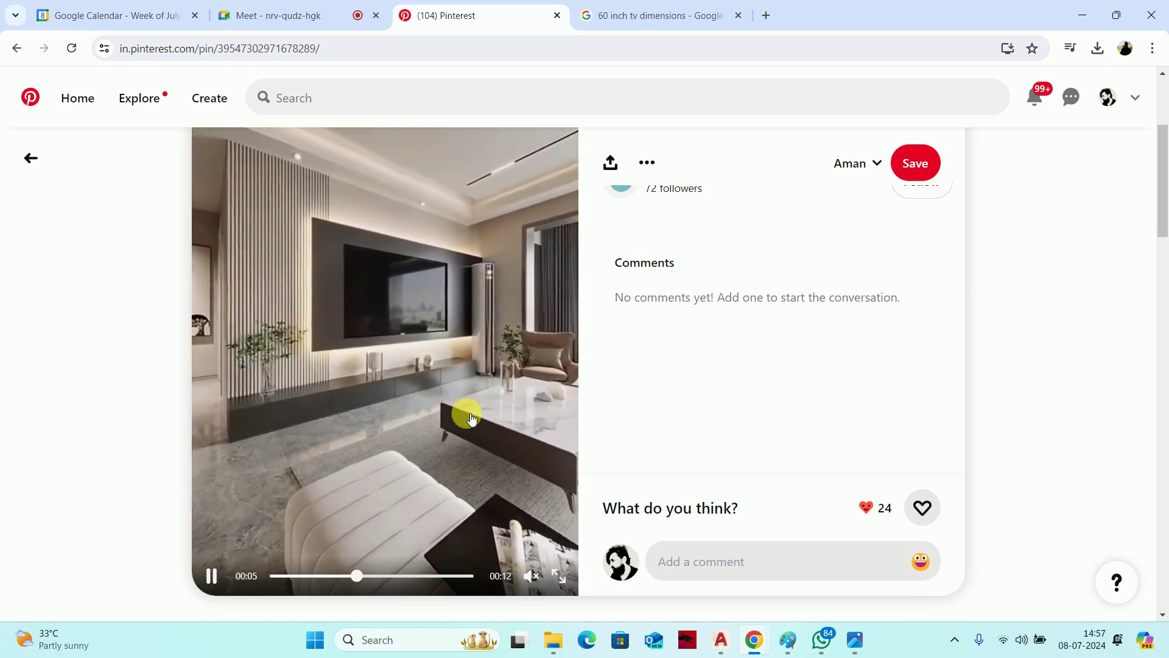
Open two more related living-room pins, then minimize Chrome to return to AutoCAD.
{"action": "scroll", "coordinate": [469, 416], "scroll_direction": "down", "scroll_amount": 2}
{"action": "scroll", "coordinate": [452, 410], "scroll_direction": "down", "scroll_amount": 3}
{"action": "scroll", "coordinate": [452, 402], "scroll_direction": "down", "scroll_amount": 1}
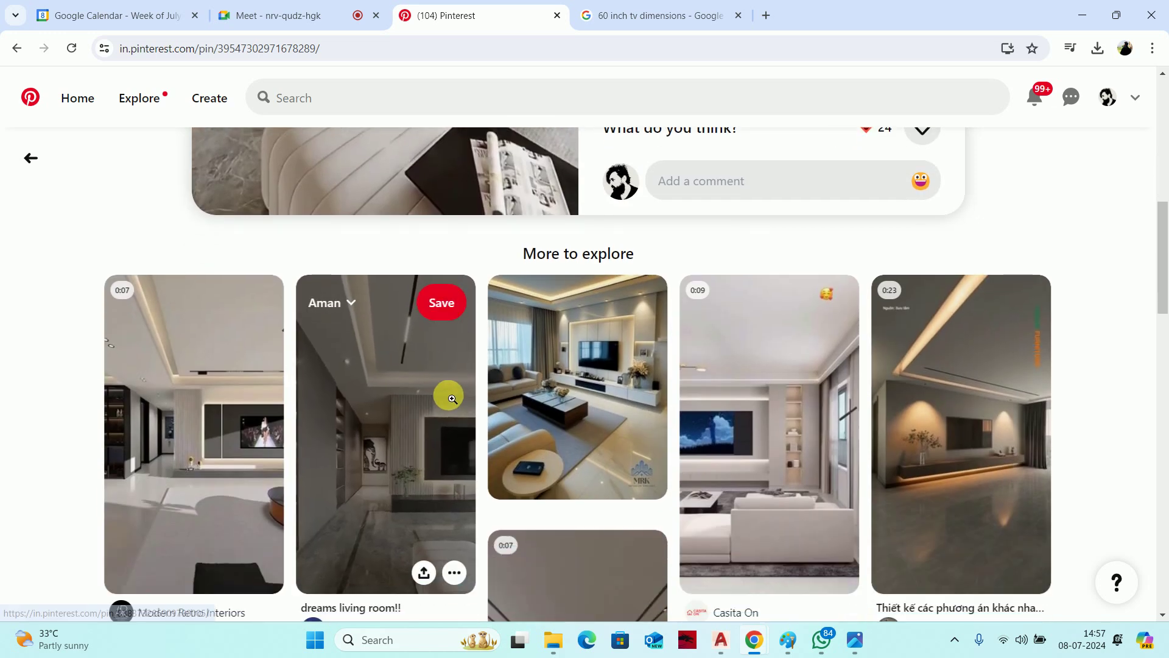
{"action": "left_click", "coordinate": [630, 421]}
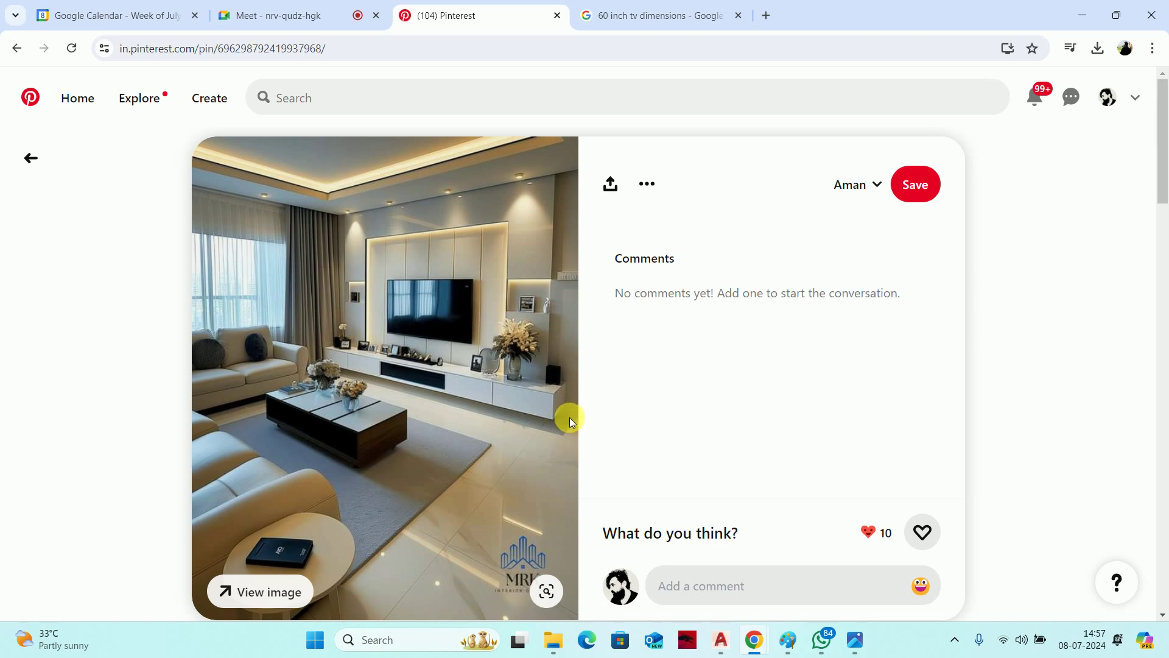
{"action": "scroll", "coordinate": [569, 418], "scroll_direction": "down", "scroll_amount": 5}
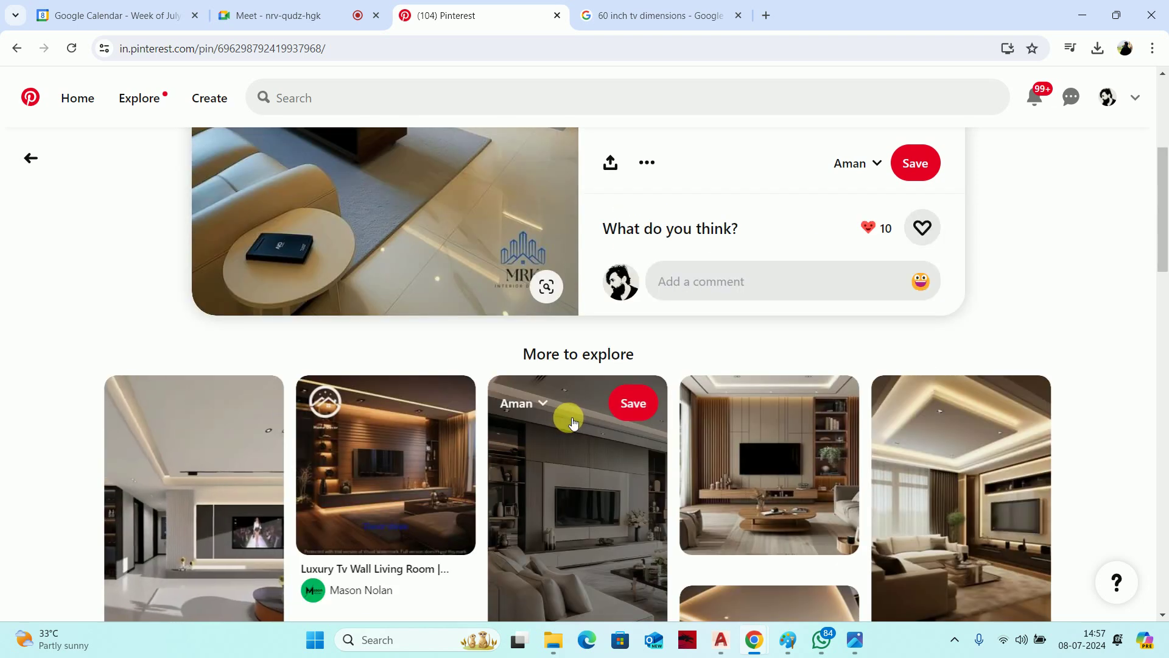
{"action": "left_click", "coordinate": [579, 527]}
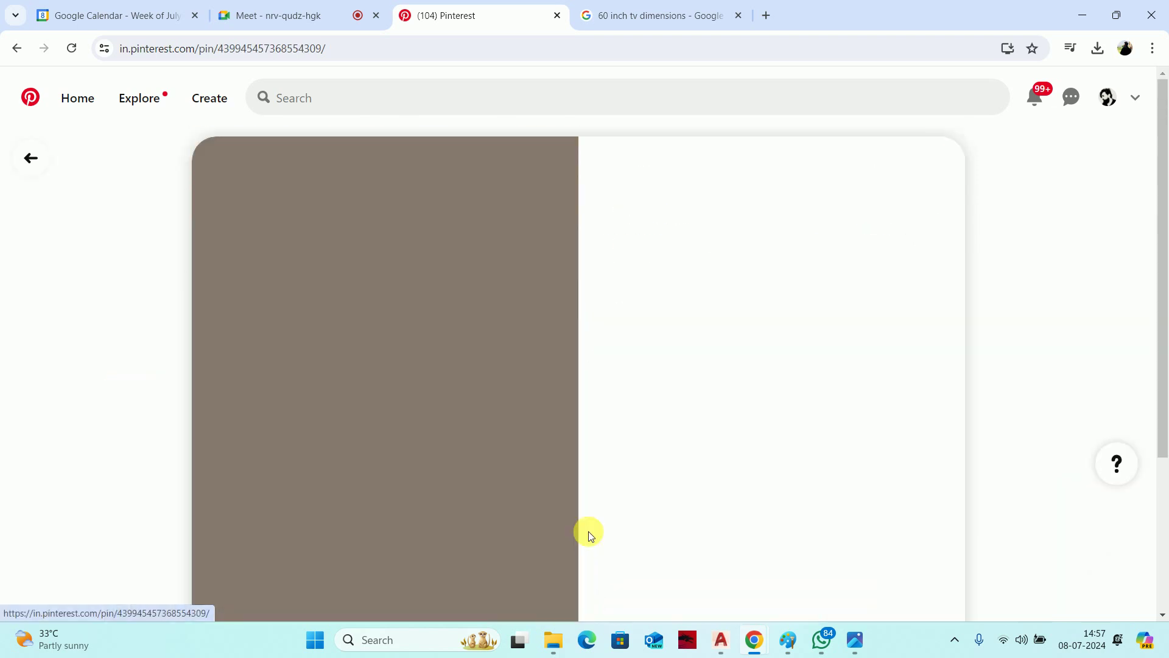
{"action": "scroll", "coordinate": [399, 393], "scroll_direction": "down", "scroll_amount": 1}
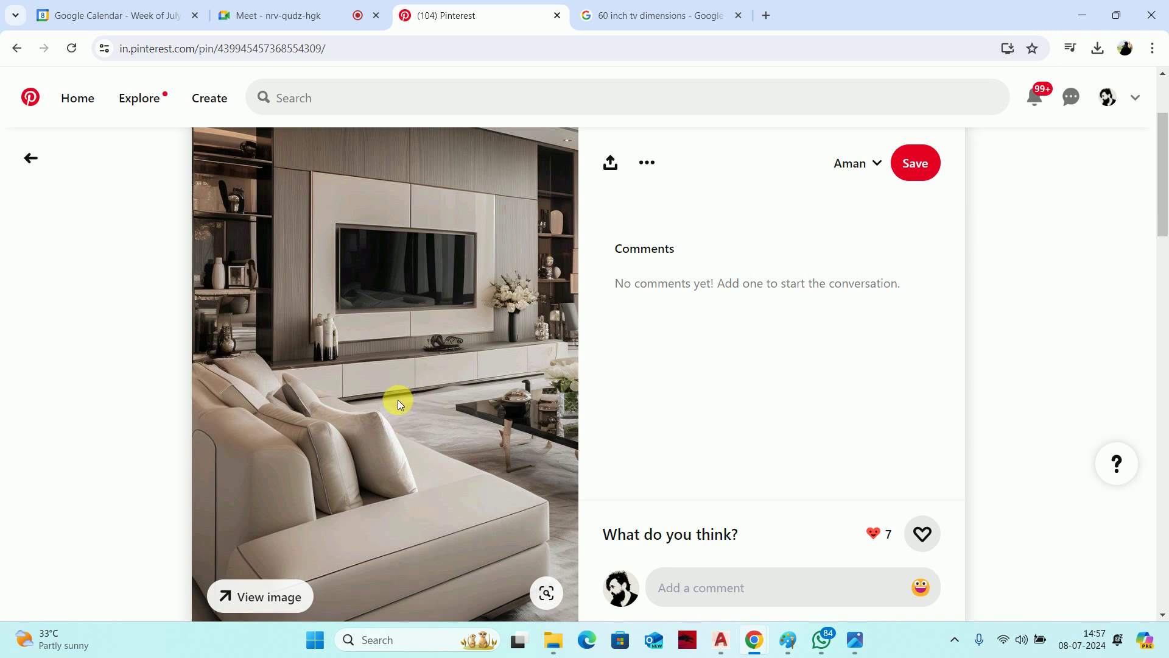
{"action": "left_click", "coordinate": [1082, 15]}
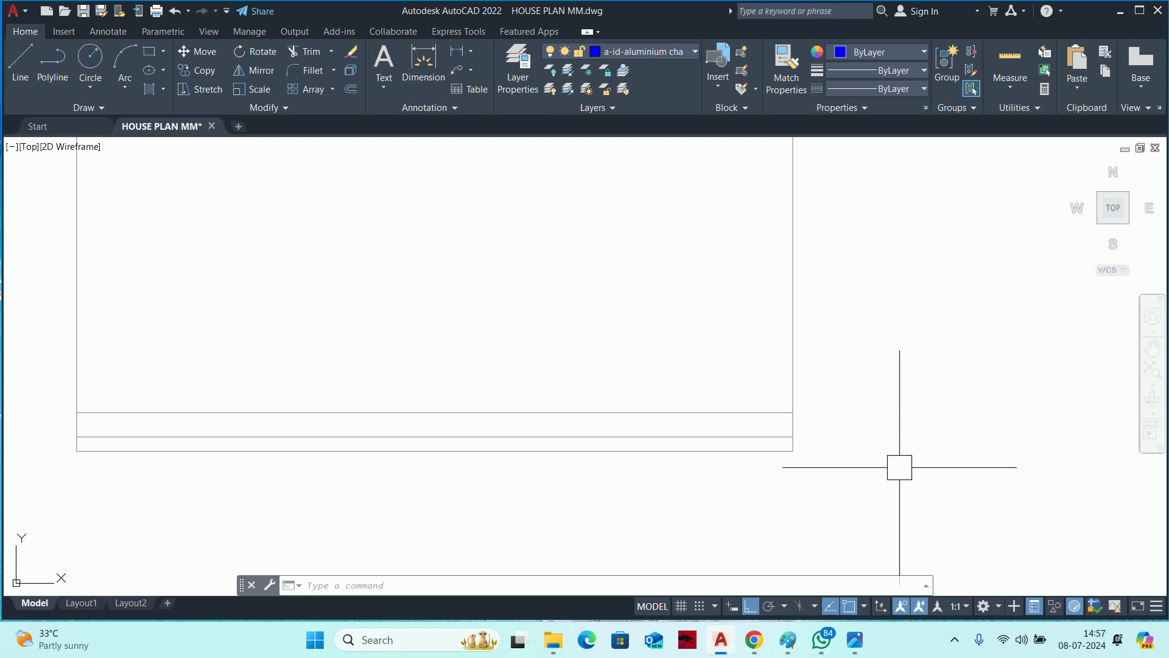
{"action": "scroll", "coordinate": [831, 441], "scroll_direction": "up", "scroll_amount": 2}
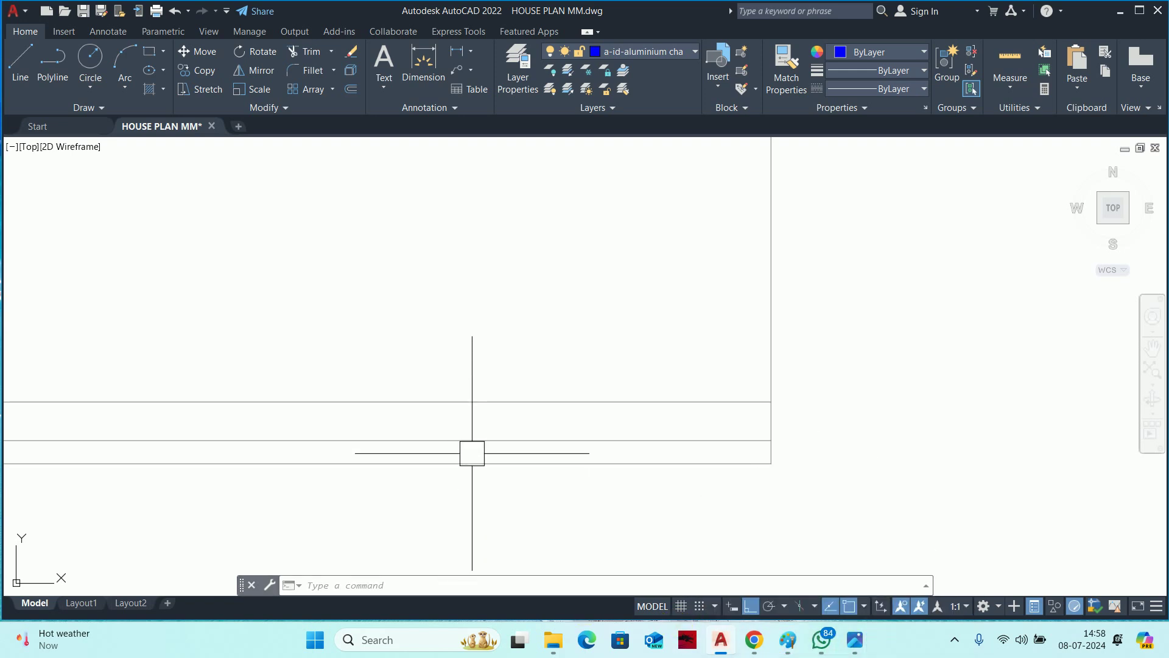
{"action": "scroll", "coordinate": [470, 452], "scroll_direction": "down", "scroll_amount": 5}
{"action": "scroll", "coordinate": [470, 451], "scroll_direction": "up", "scroll_amount": 3}
{"action": "middle_click_drag", "start_coordinate": [476, 452], "coordinate": [725, 445]}
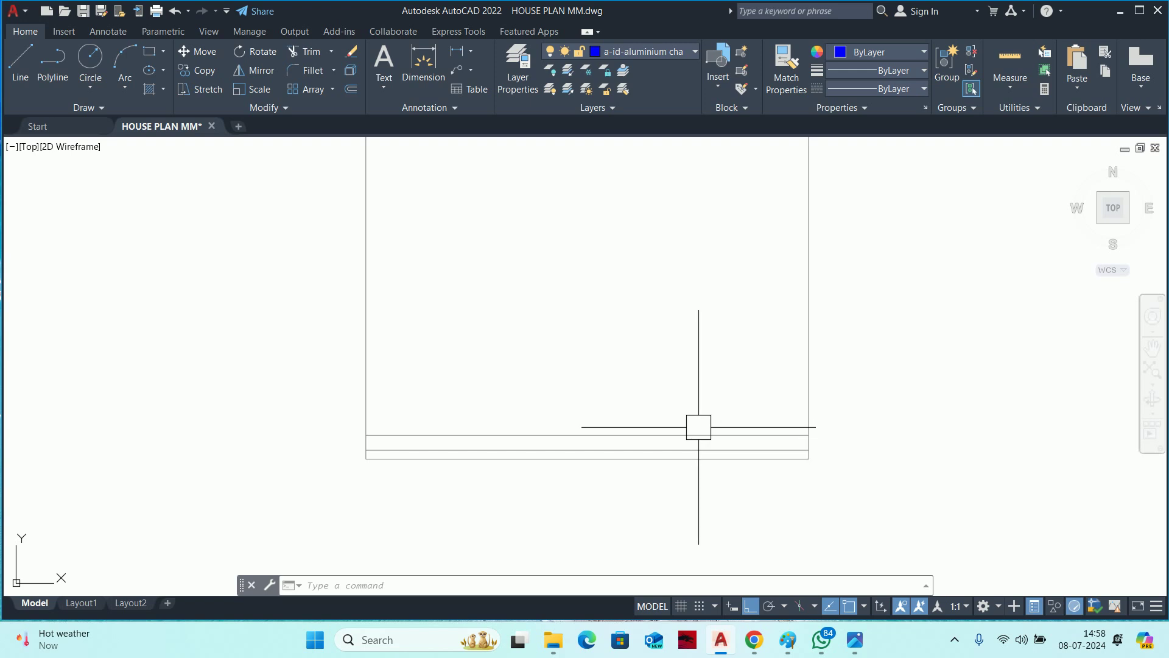
{"action": "key", "text": "Escape"}
{"action": "key", "text": "Escape"}
{"action": "key", "text": "Escape"}
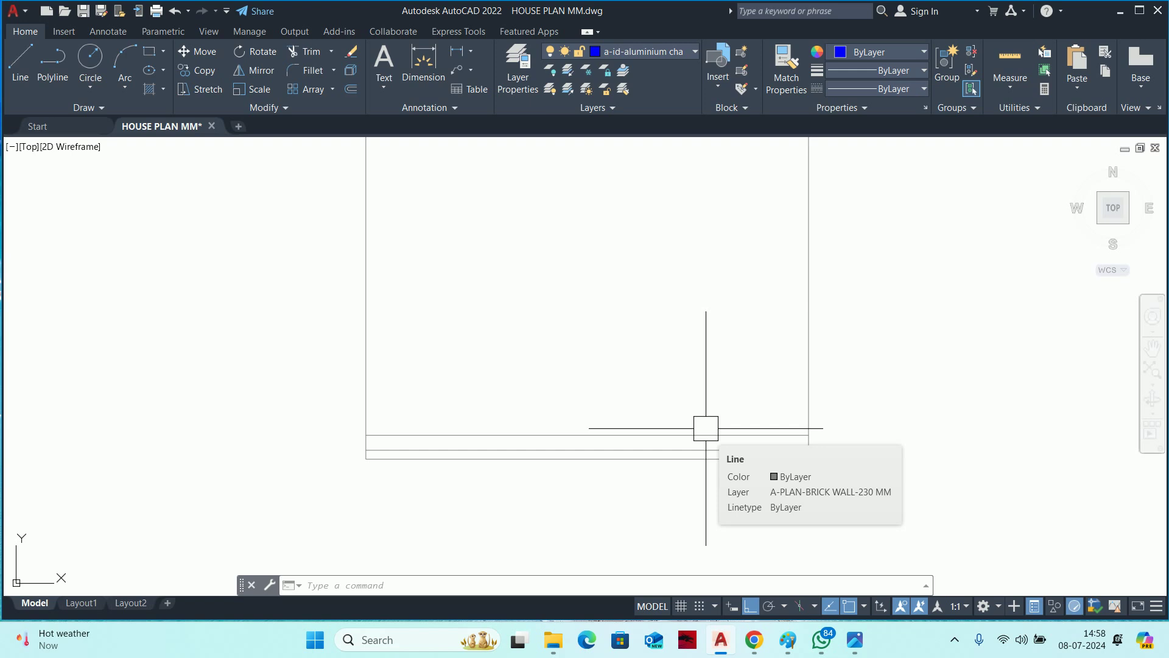
Start a 50-unit offset of the bottom line, then cancel it.
{"action": "key", "text": "Escape"}
{"action": "type", "text": "o"}
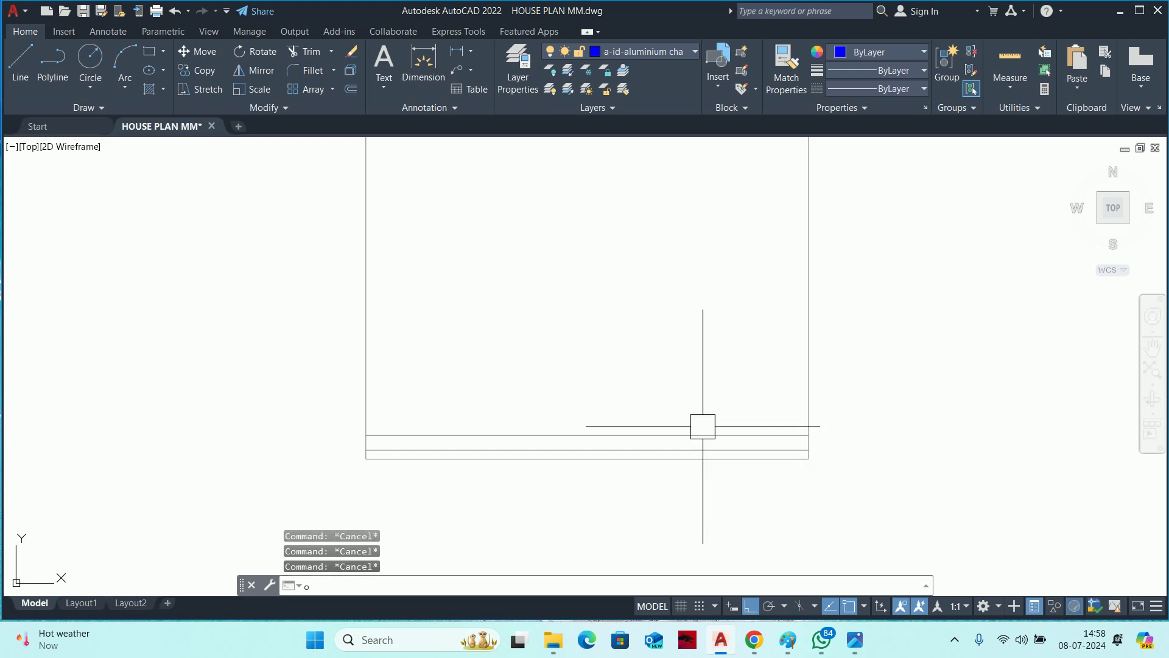
{"action": "key", "text": "Return"}
{"action": "type", "text": "50"}
{"action": "key", "text": "Return"}
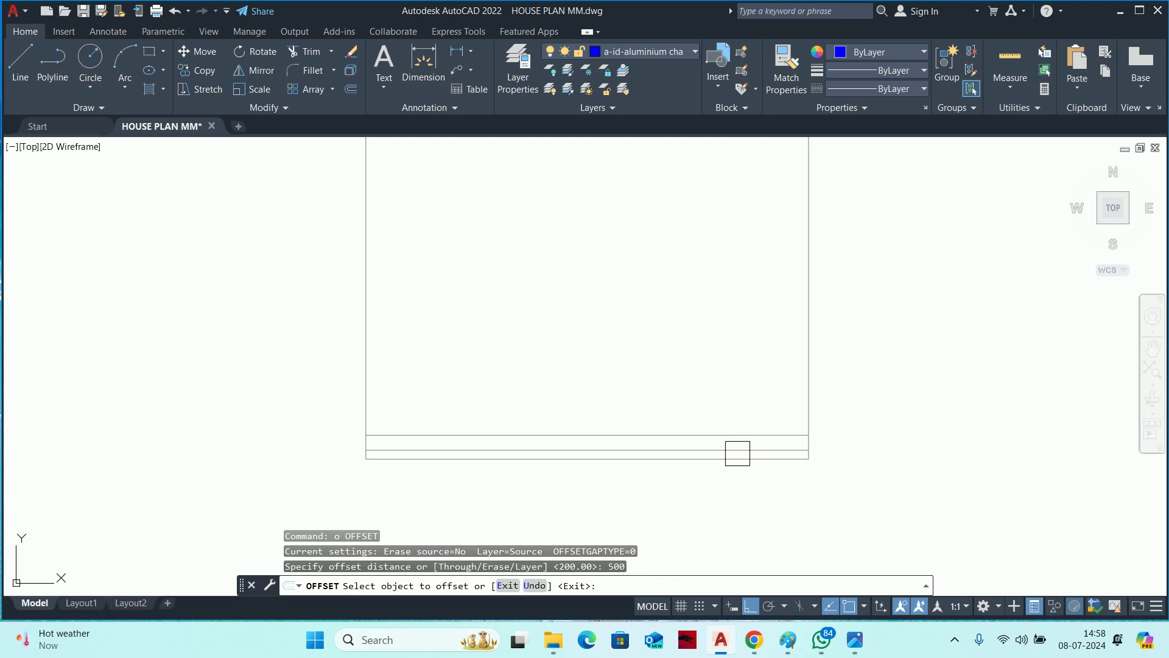
{"action": "scroll", "coordinate": [738, 454], "scroll_direction": "up", "scroll_amount": 2}
{"action": "left_click", "coordinate": [771, 462]}
{"action": "key", "text": "Escape"}
{"action": "key", "text": "Escape"}
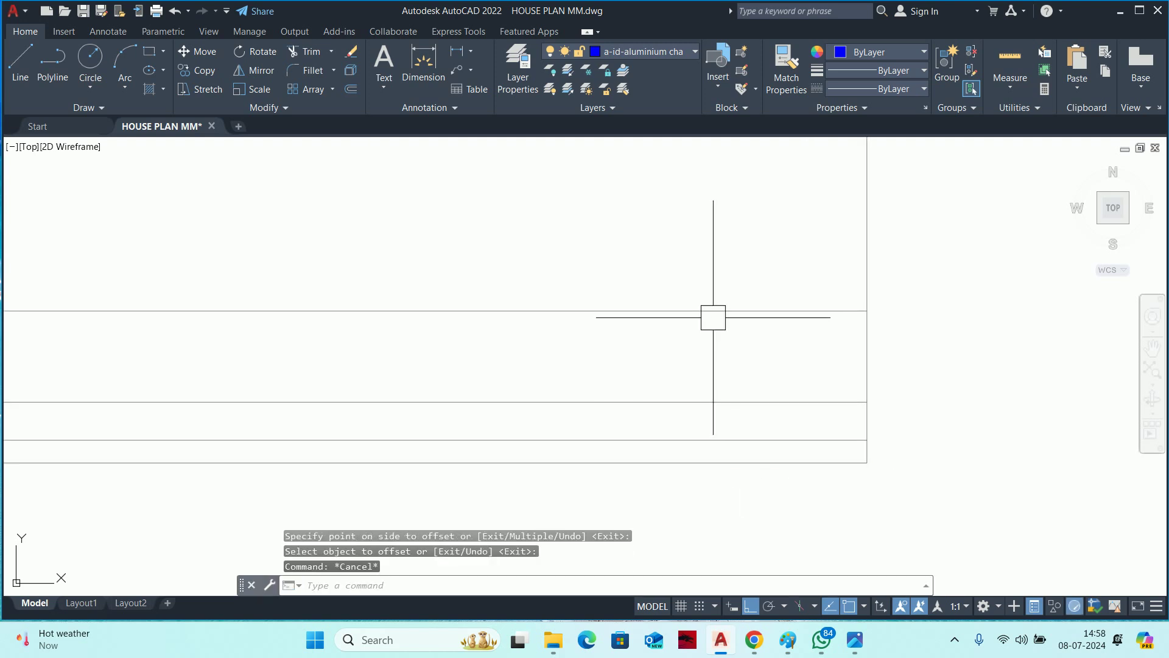
Measure the 300 vertical gap at the rectangle's right end with a linear dimension, without placing it.
{"action": "middle_click_drag", "start_coordinate": [713, 317], "coordinate": [670, 350]}
{"action": "type", "text": "dli"}
{"action": "key", "text": "Return"}
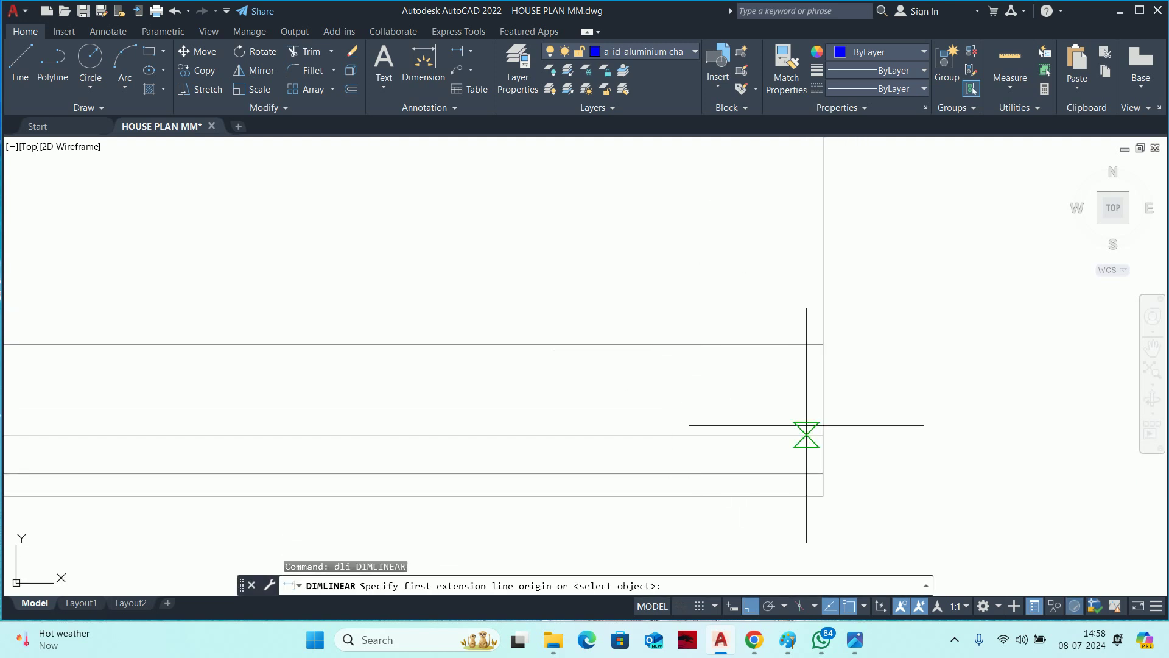
{"action": "left_click", "coordinate": [809, 435]}
{"action": "left_click", "coordinate": [809, 344]}
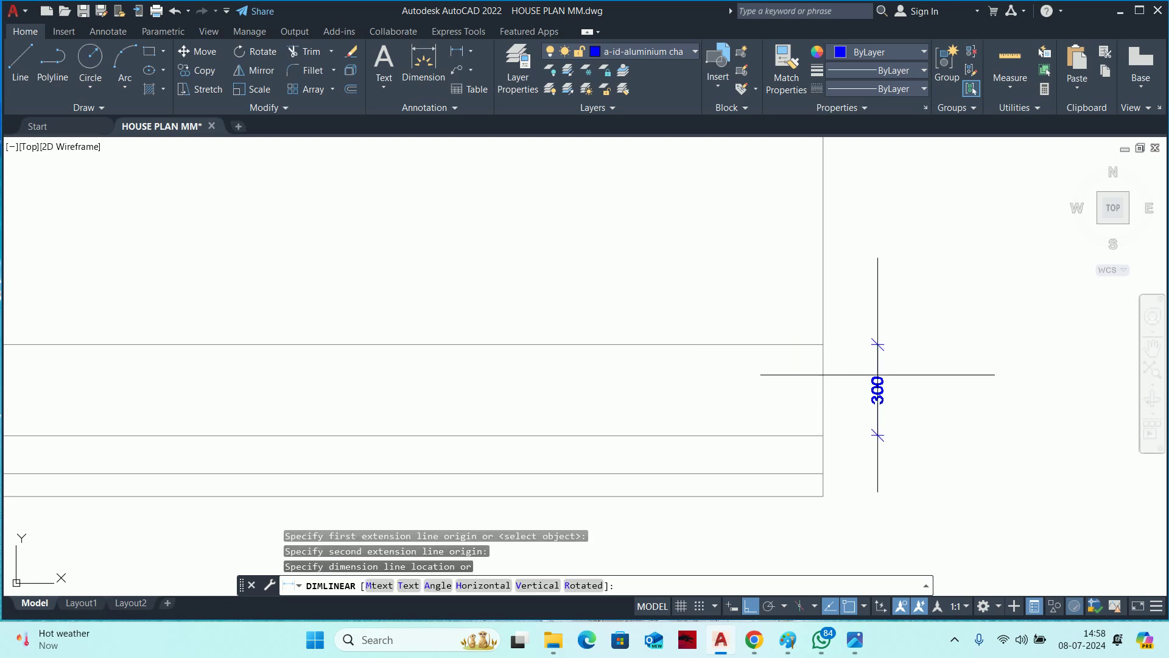
{"action": "key", "text": "Escape"}
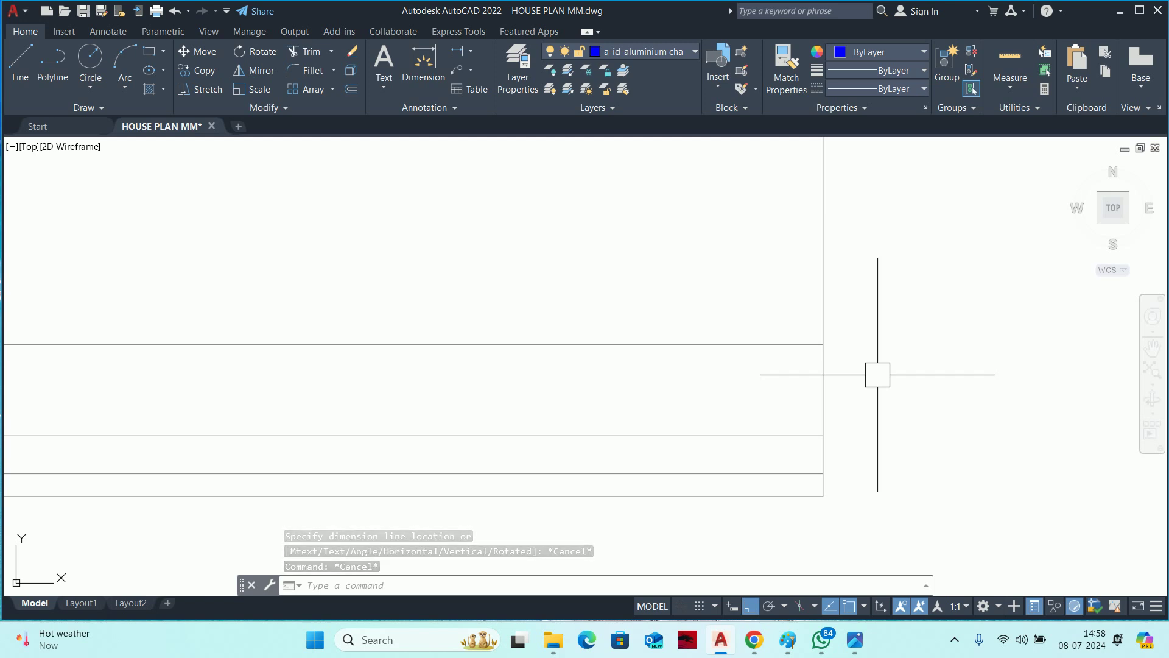
Move the two horizontal band lines 50 units.
{"action": "middle_click_drag", "start_coordinate": [740, 400], "coordinate": [754, 410]}
{"action": "type", "text": "m"}
{"action": "key", "text": "Return"}
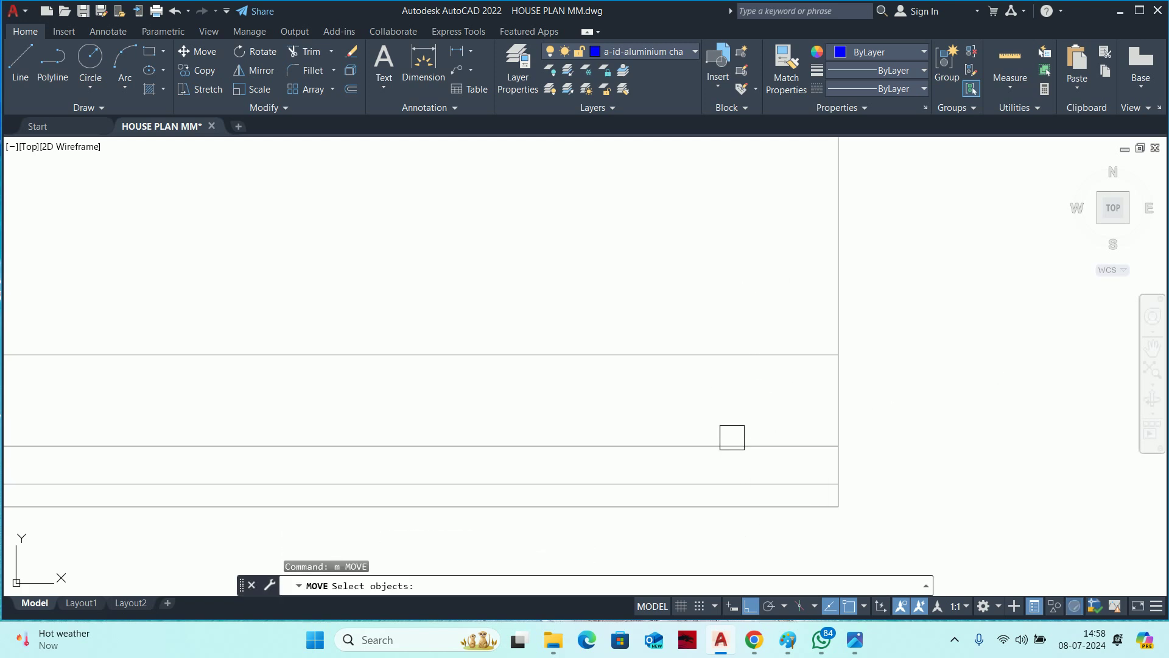
{"action": "left_click", "coordinate": [732, 446]}
{"action": "left_click", "coordinate": [724, 356]}
{"action": "key", "text": "Return"}
{"action": "left_click", "coordinate": [691, 265]}
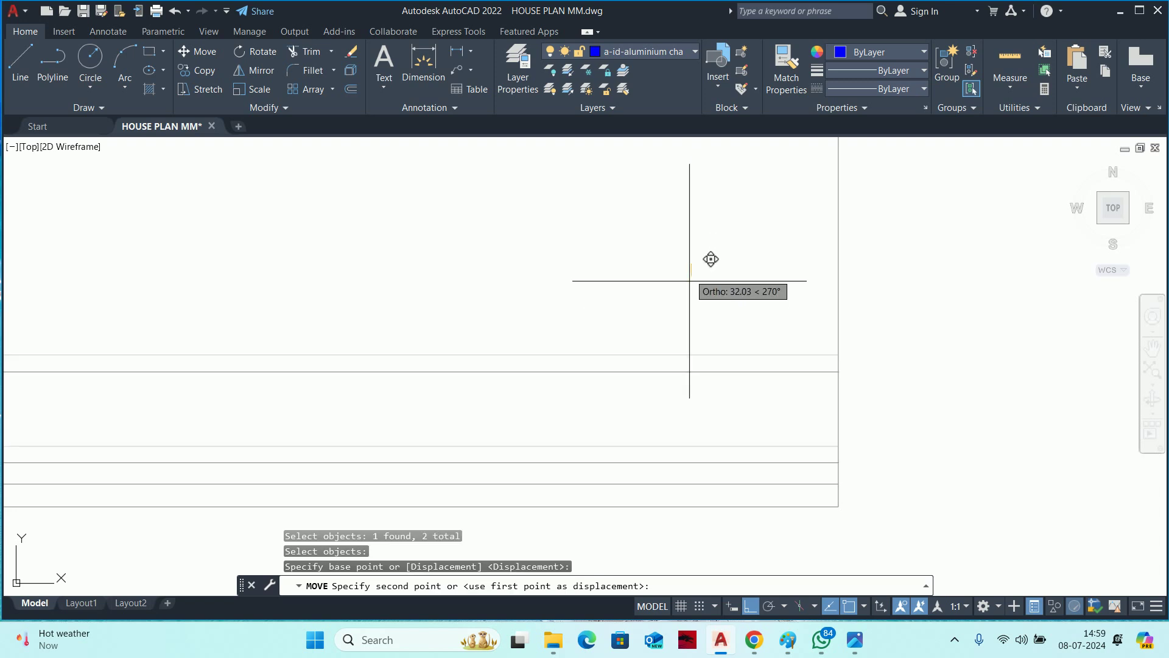
{"action": "type", "text": "50"}
{"action": "key", "text": "Return"}
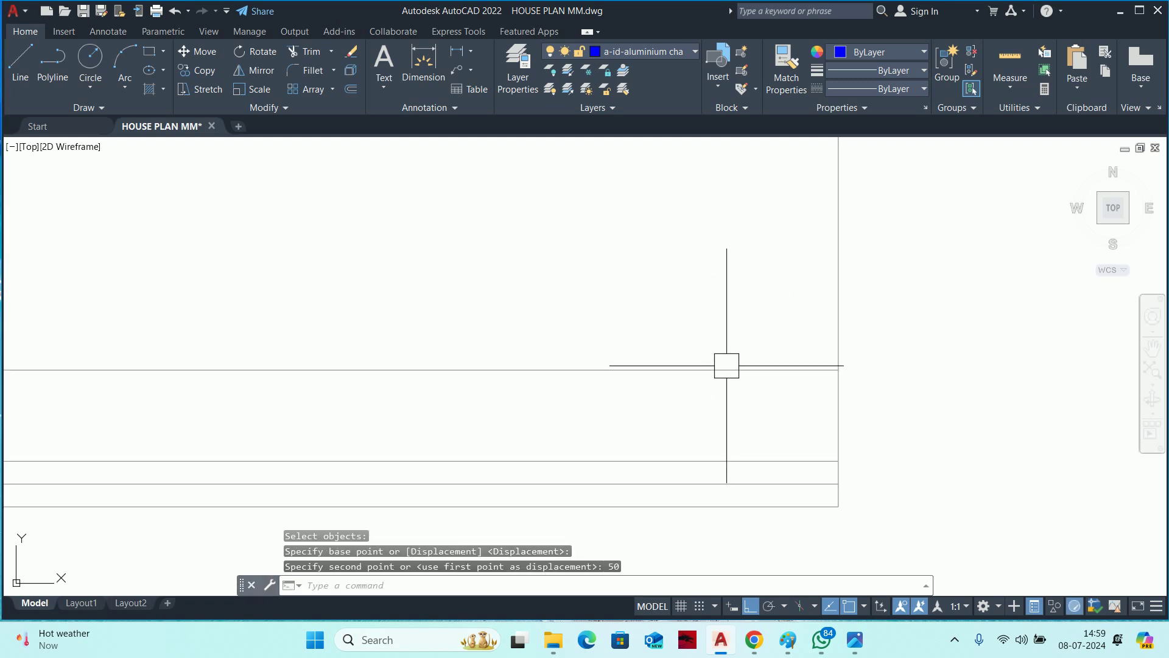
{"action": "key", "text": "Escape"}
{"action": "key", "text": "Escape"}
{"action": "key", "text": "Escape"}
Check the distance down to the bottom line with a linear dimension, without placing it.
{"action": "type", "text": "d"}
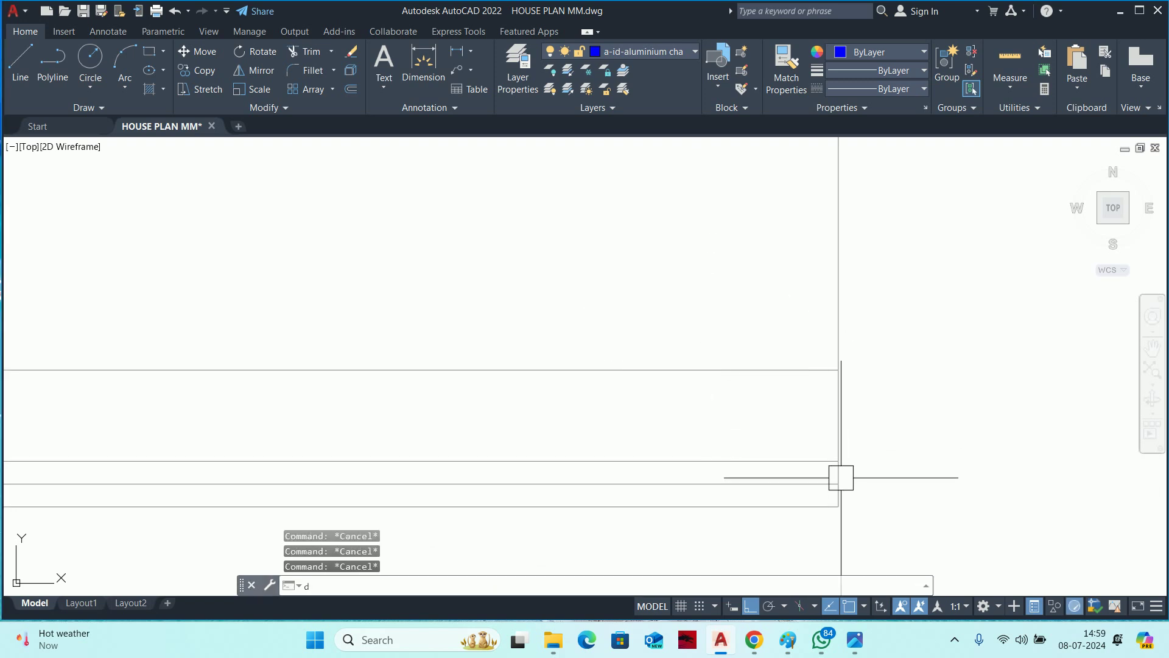
{"action": "type", "text": "li"}
{"action": "key", "text": "Return"}
{"action": "left_click", "coordinate": [838, 461]}
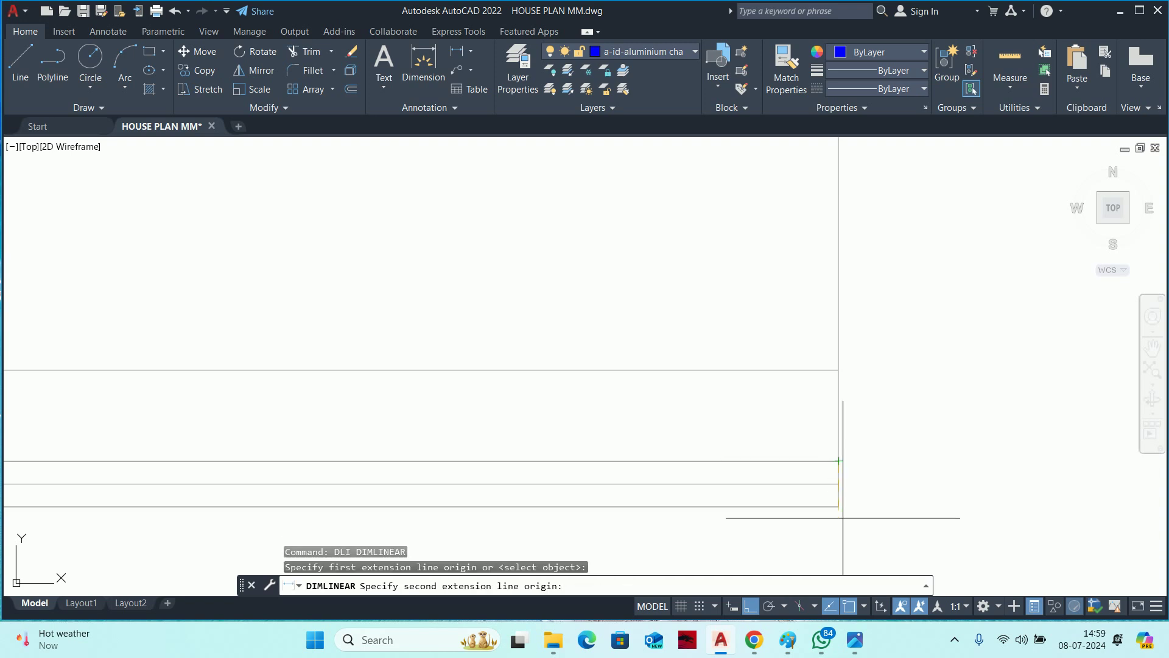
{"action": "left_click", "coordinate": [838, 507]}
{"action": "key", "text": "Escape"}
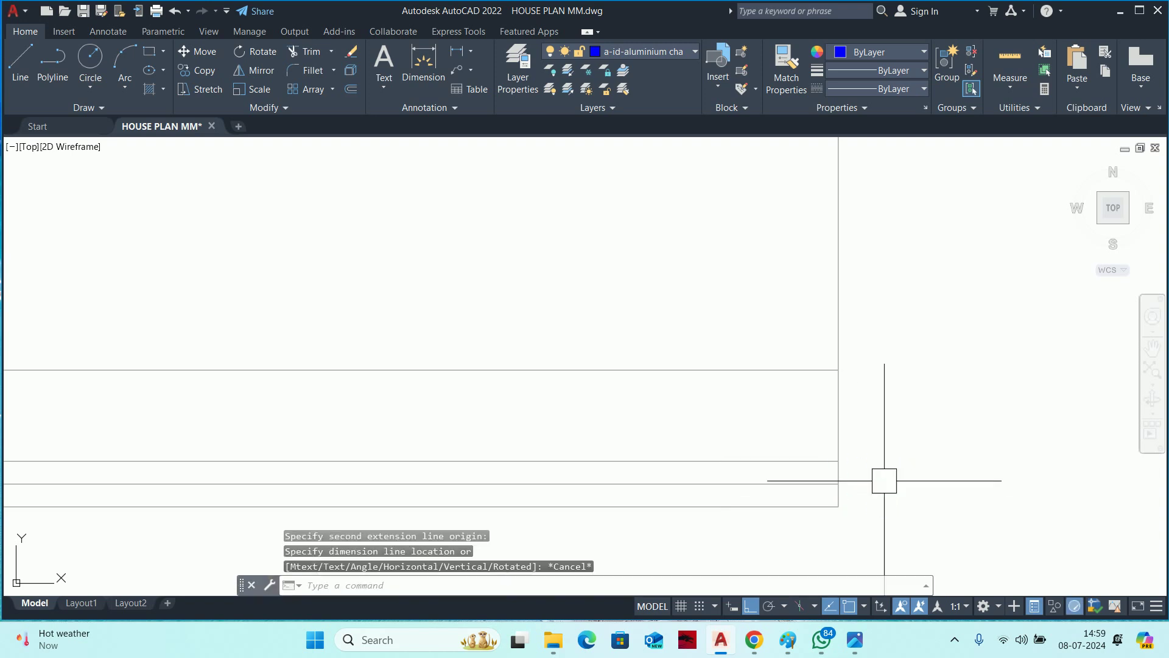
{"action": "key", "text": "Escape"}
{"action": "key", "text": "Escape"}
{"action": "middle_click_drag", "start_coordinate": [786, 407], "coordinate": [816, 413]}
{"action": "scroll", "coordinate": [760, 380], "scroll_direction": "down", "scroll_amount": 2}
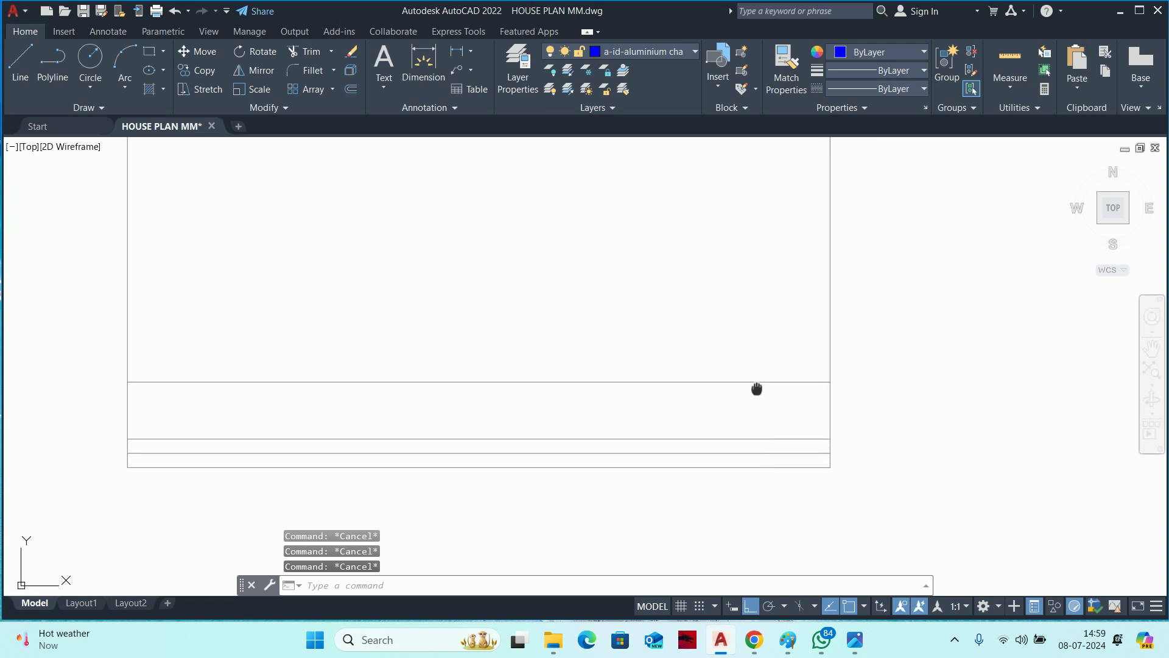
{"action": "middle_click_drag", "start_coordinate": [757, 388], "coordinate": [775, 378]}
Run a 100-unit offset on the band's upper horizontal line.
{"action": "type", "text": "o"}
{"action": "key", "text": "Return"}
{"action": "type", "text": "00"}
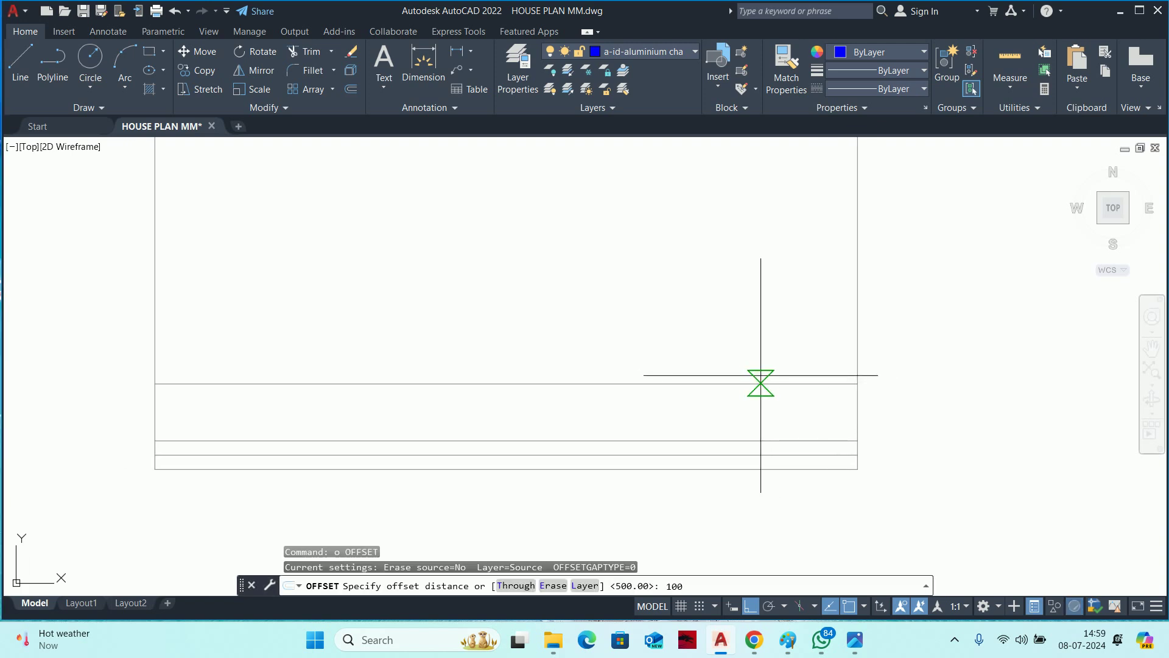
{"action": "key", "text": "Return"}
{"action": "left_click", "coordinate": [749, 384]}
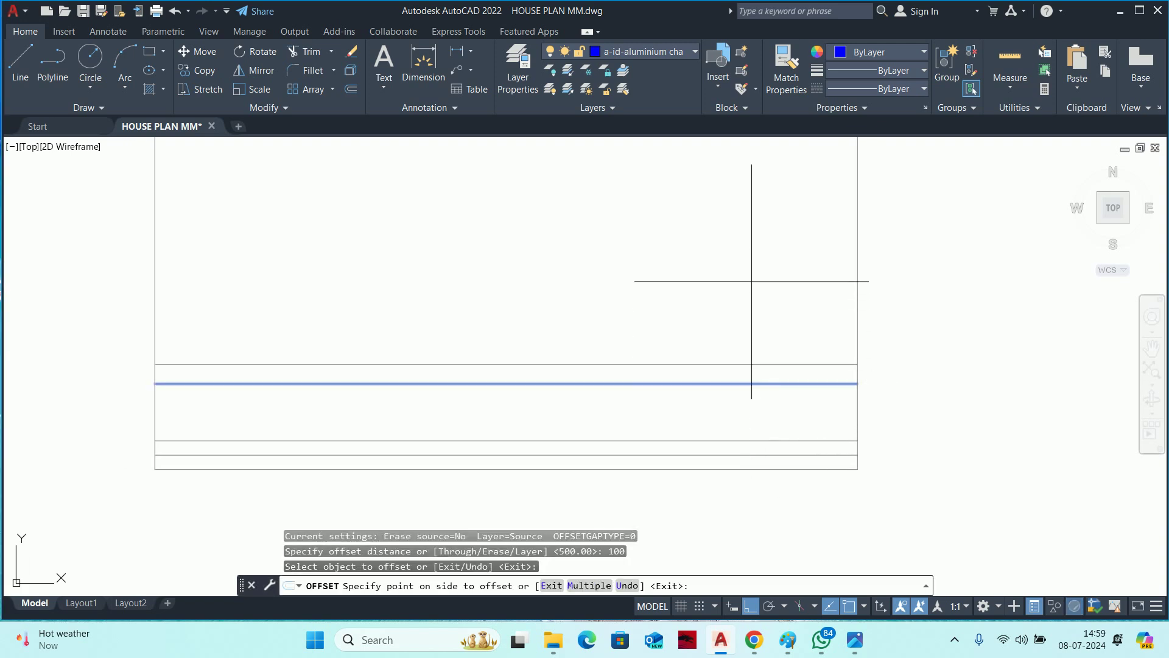
{"action": "key", "text": "Escape"}
{"action": "key", "text": "Escape"}
{"action": "key", "text": "Escape"}
{"action": "key", "text": "Escape"}
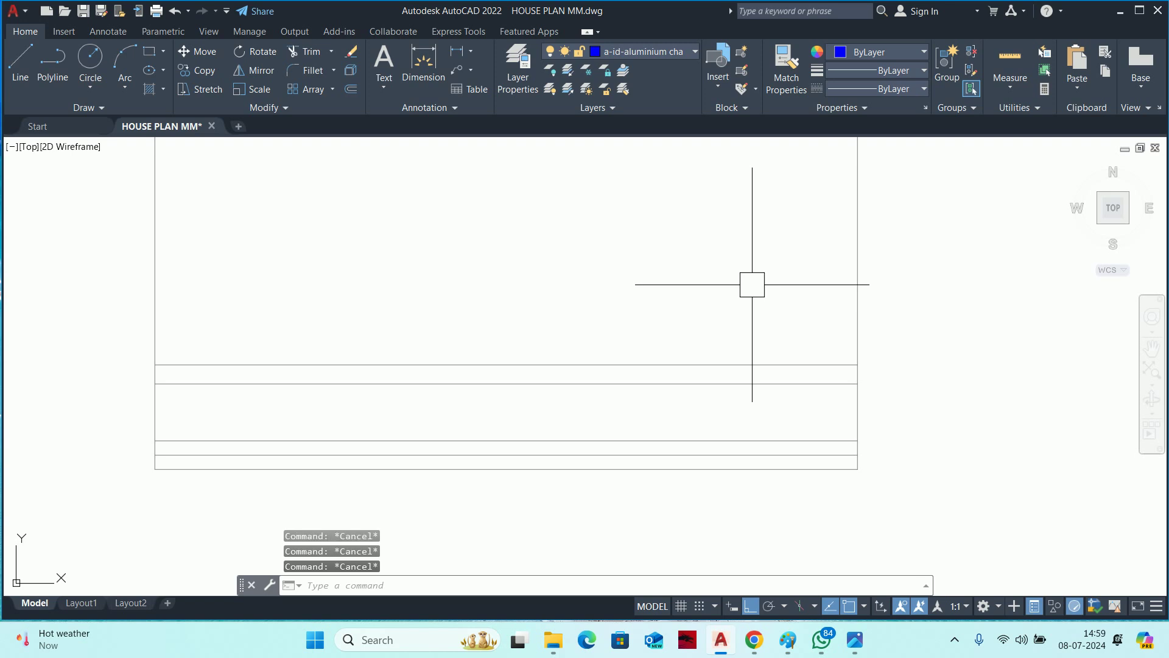
Offset the upper horizontal line 40 units upward.
{"action": "type", "text": "o"}
{"action": "key", "text": "Return"}
{"action": "type", "text": "40"}
{"action": "key", "text": "Return"}
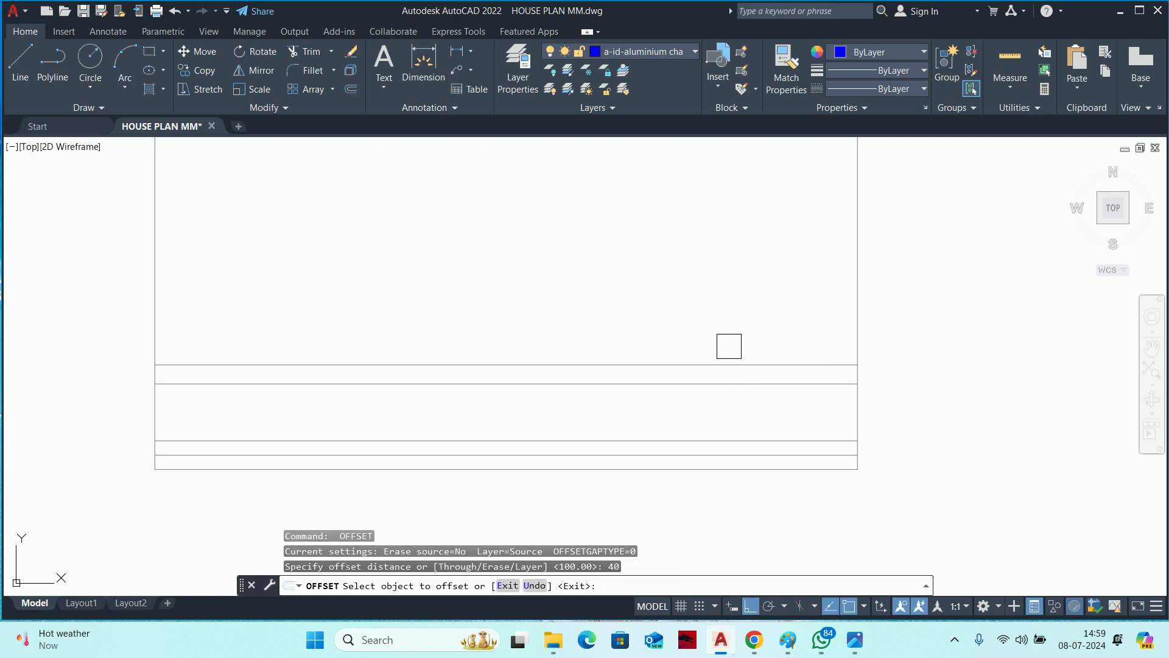
{"action": "left_click", "coordinate": [729, 365]}
{"action": "left_click", "coordinate": [723, 323]}
{"action": "key", "text": "Escape"}
{"action": "key", "text": "Escape"}
{"action": "key", "text": "Escape"}
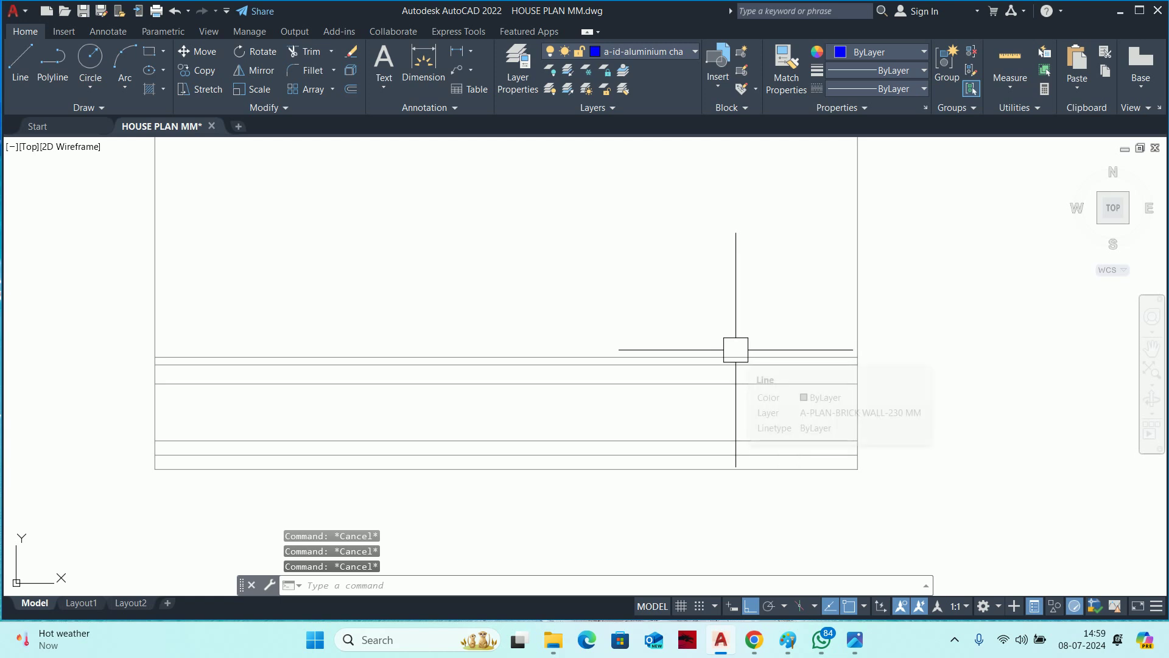
Project a vertical construction line (XLINE Ver) through the wall-section point down into the elevation.
{"action": "scroll", "coordinate": [661, 365], "scroll_direction": "down", "scroll_amount": 4}
{"action": "middle_click_drag", "start_coordinate": [601, 358], "coordinate": [634, 363]}
{"action": "type", "text": "xl"}
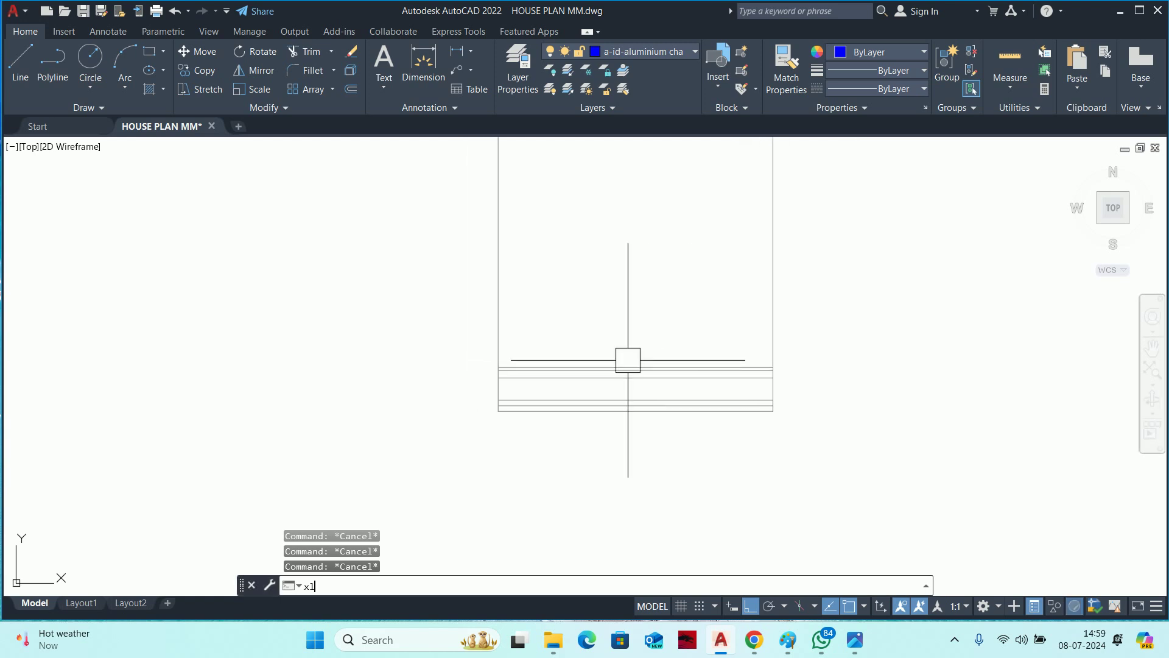
{"action": "key", "text": "Return"}
{"action": "type", "text": "v"}
{"action": "key", "text": "Return"}
{"action": "scroll", "coordinate": [636, 366], "scroll_direction": "down", "scroll_amount": 3}
{"action": "scroll", "coordinate": [595, 311], "scroll_direction": "up", "scroll_amount": 3}
{"action": "scroll", "coordinate": [585, 342], "scroll_direction": "up", "scroll_amount": 3}
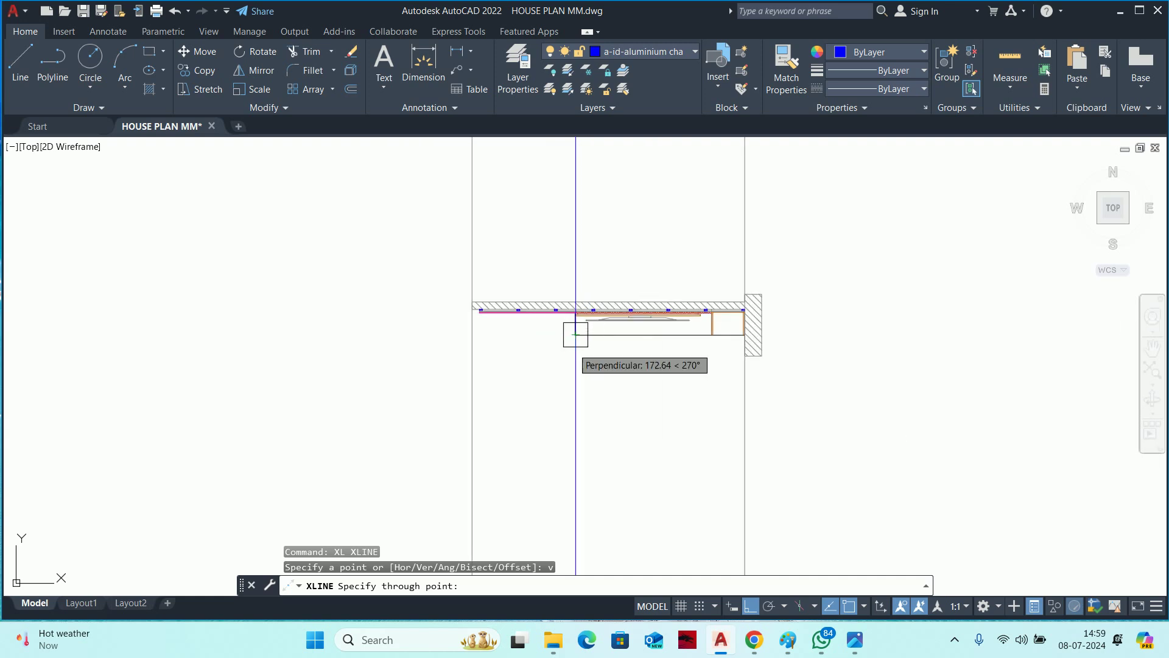
{"action": "scroll", "coordinate": [575, 326], "scroll_direction": "up", "scroll_amount": 3}
{"action": "left_click", "coordinate": [584, 316]}
{"action": "key", "text": "Escape"}
{"action": "key", "text": "Escape"}
{"action": "key", "text": "Escape"}
Trim the projected line below the band line and the horizontal line left of it.
{"action": "scroll", "coordinate": [585, 316], "scroll_direction": "down", "scroll_amount": 5}
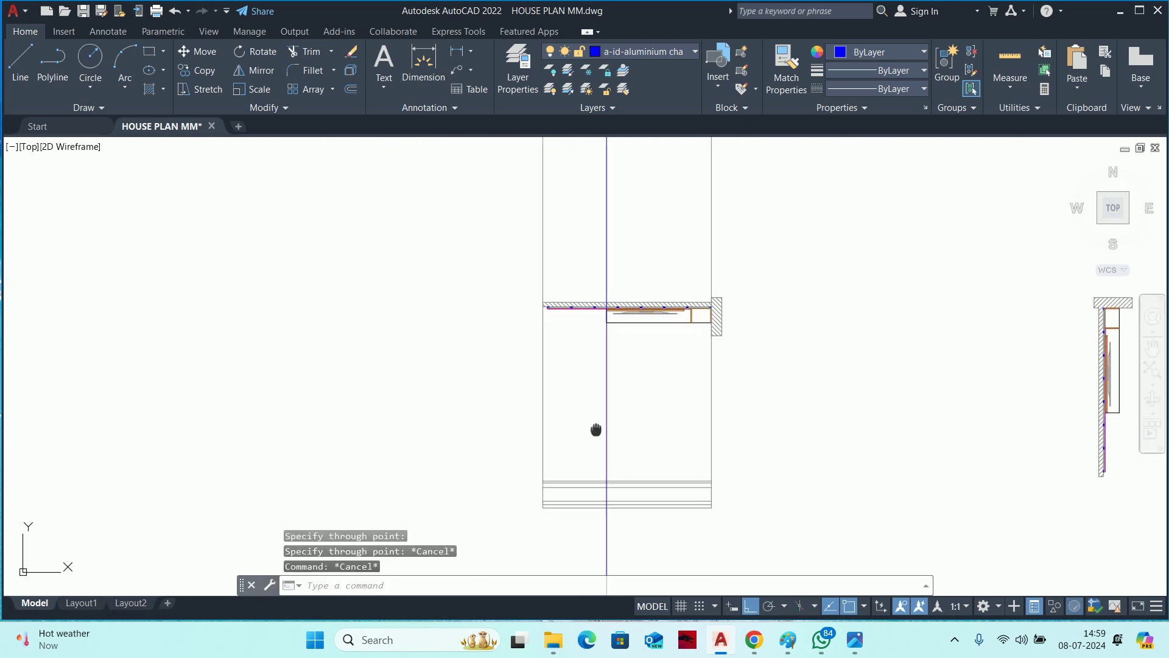
{"action": "scroll", "coordinate": [562, 290], "scroll_direction": "up", "scroll_amount": 3}
{"action": "scroll", "coordinate": [578, 323], "scroll_direction": "up", "scroll_amount": 3}
{"action": "type", "text": "tr"}
{"action": "key", "text": "Return"}
{"action": "middle_click_drag", "start_coordinate": [611, 436], "coordinate": [618, 373]}
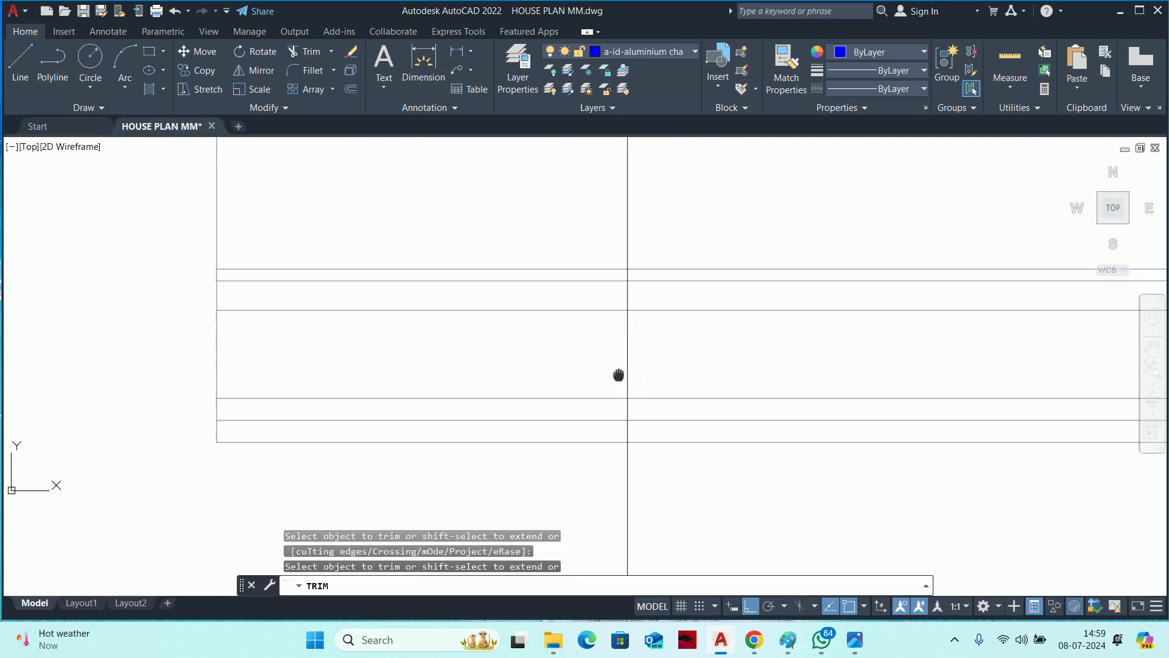
{"action": "scroll", "coordinate": [619, 373], "scroll_direction": "up", "scroll_amount": 1}
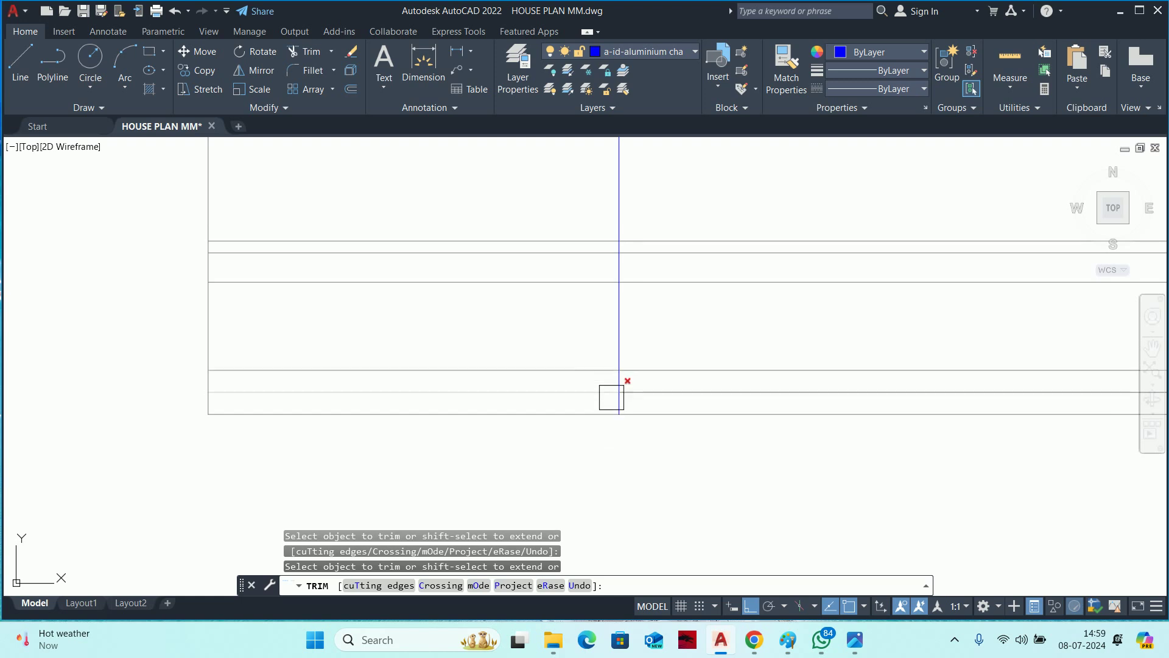
{"action": "scroll", "coordinate": [610, 394], "scroll_direction": "up", "scroll_amount": 4}
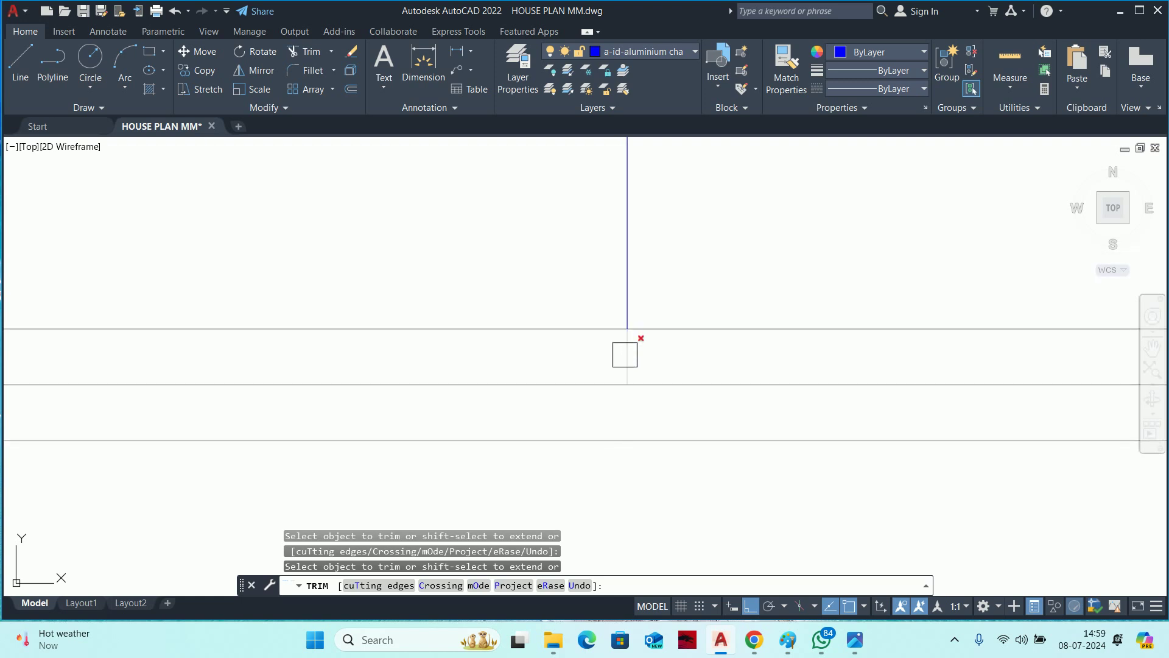
{"action": "left_click", "coordinate": [626, 351]}
{"action": "left_click", "coordinate": [595, 340]}
Fence-trim the remaining extra segments crossing the elevation's horizontal lines.
{"action": "scroll", "coordinate": [553, 296], "scroll_direction": "down", "scroll_amount": 2}
{"action": "left_click", "coordinate": [553, 400]}
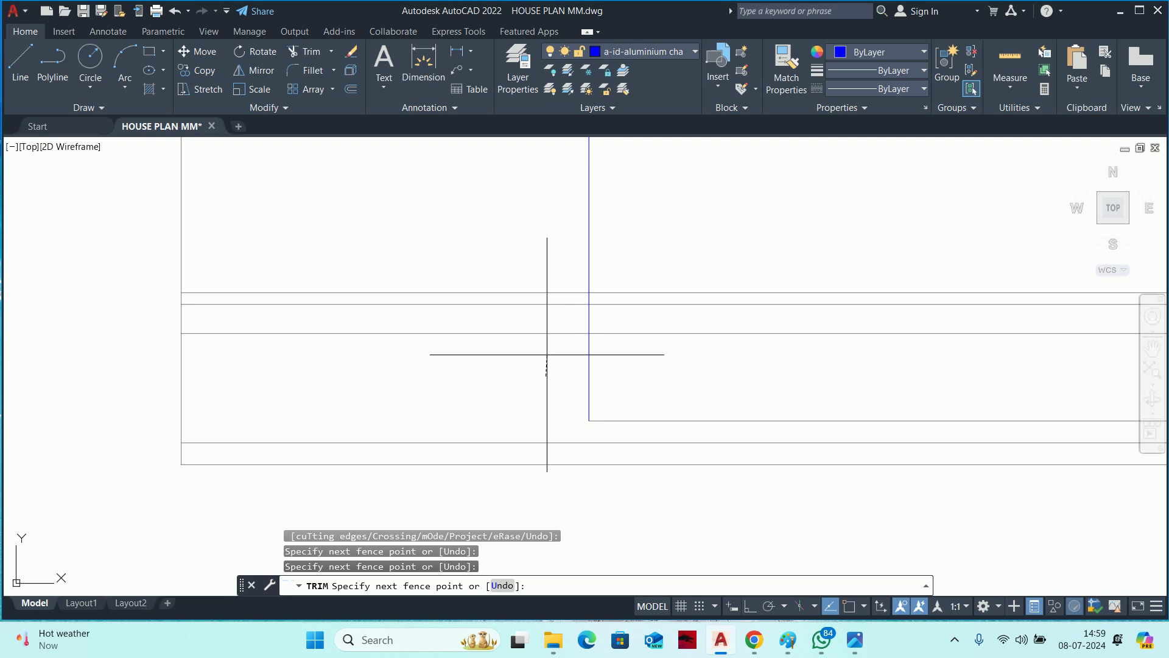
{"action": "left_click", "coordinate": [536, 259]}
{"action": "key", "text": "Return"}
{"action": "scroll", "coordinate": [592, 305], "scroll_direction": "up", "scroll_amount": 6}
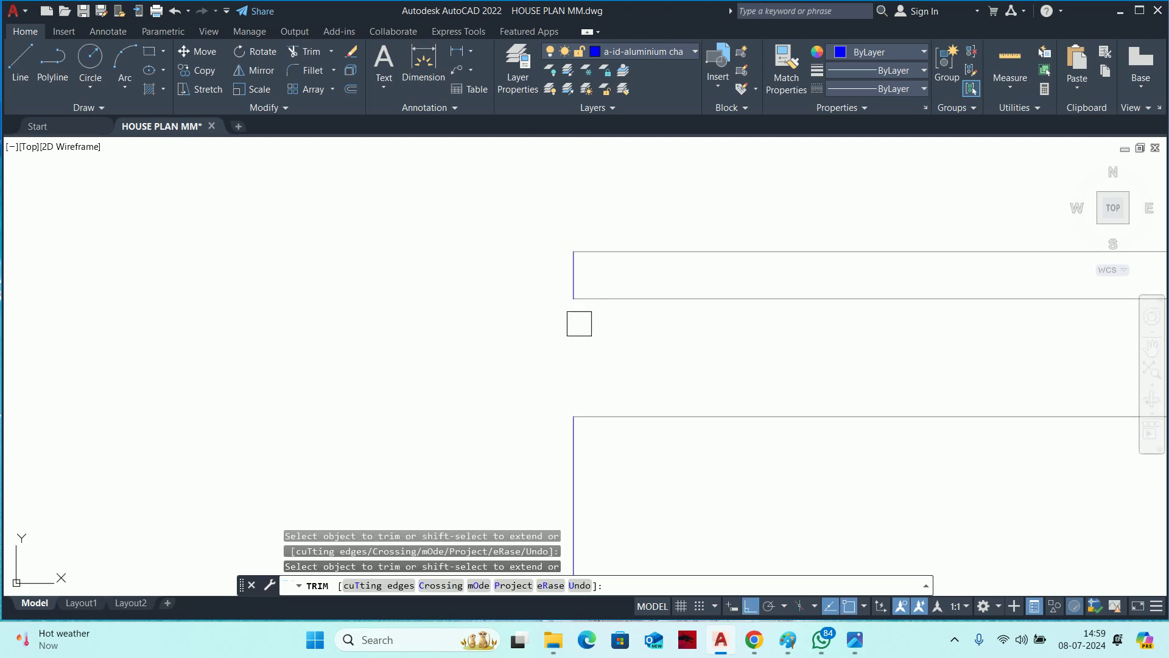
{"action": "key", "text": "Escape"}
Match the trimmed lines' properties to the existing elevation line with MATCHPROP.
{"action": "scroll", "coordinate": [564, 328], "scroll_direction": "down", "scroll_amount": 4}
{"action": "type", "text": "ma"}
{"action": "key", "text": "Return"}
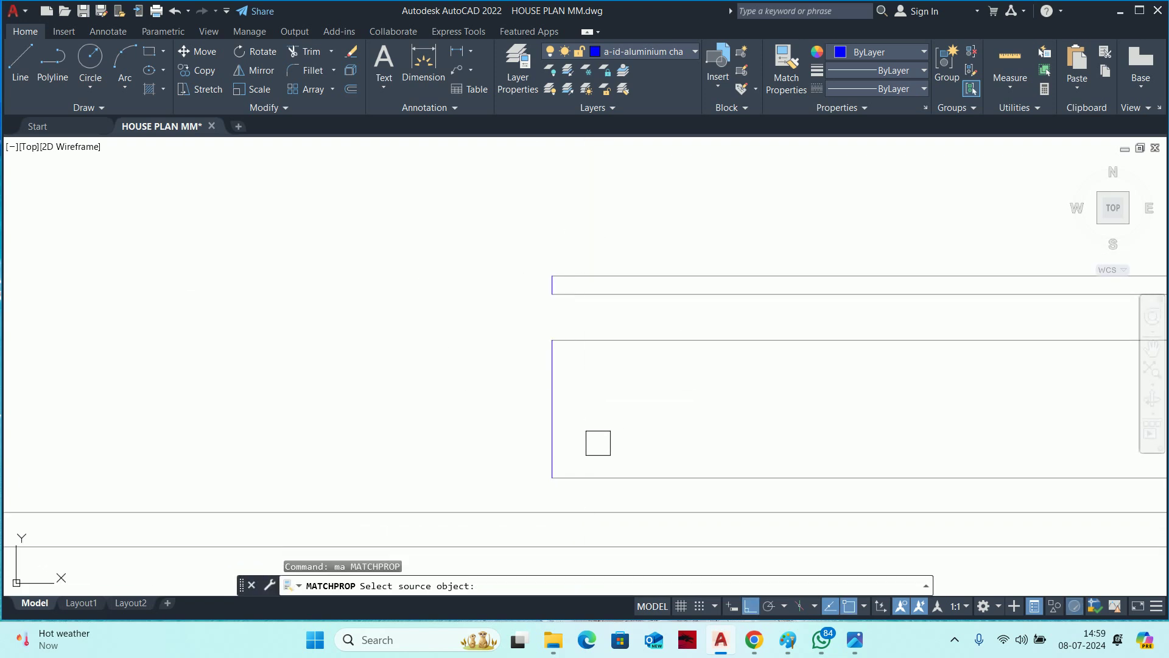
{"action": "left_click", "coordinate": [608, 510]}
{"action": "left_click", "coordinate": [609, 404]}
{"action": "left_click", "coordinate": [548, 331]}
{"action": "key", "text": "Escape"}
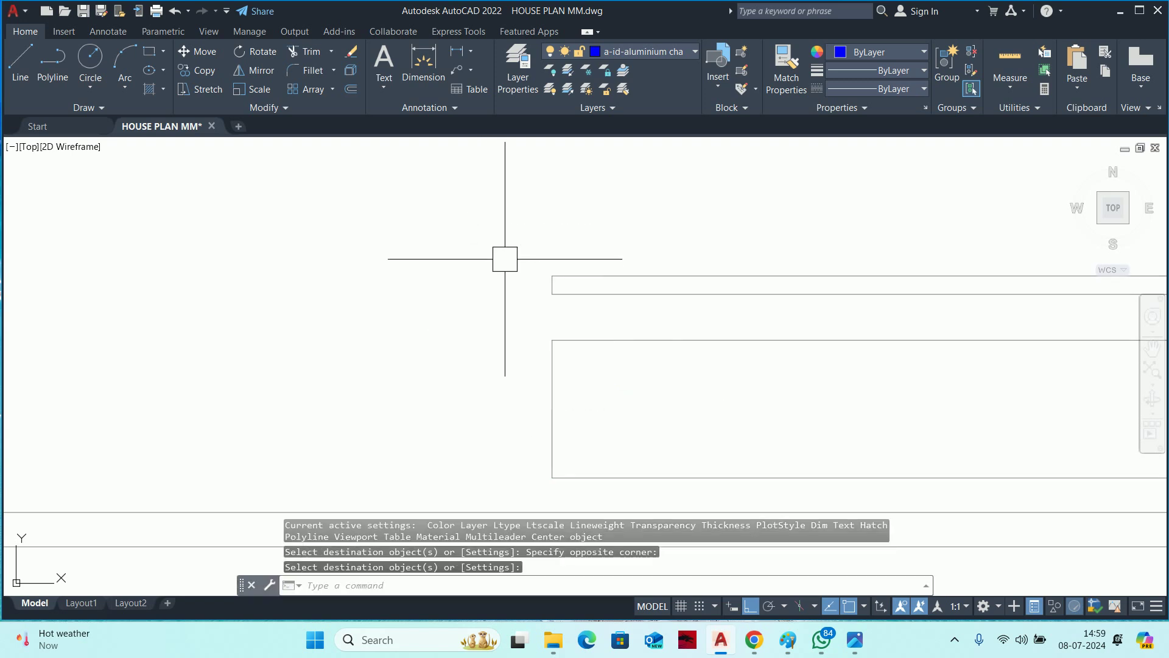
{"action": "key", "text": "Escape"}
{"action": "scroll", "coordinate": [645, 351], "scroll_direction": "down", "scroll_amount": 3}
{"action": "key", "text": "Escape"}
Project a second vertical construction line from the wall detail edge into the elevation.
{"action": "scroll", "coordinate": [664, 277], "scroll_direction": "up", "scroll_amount": 2}
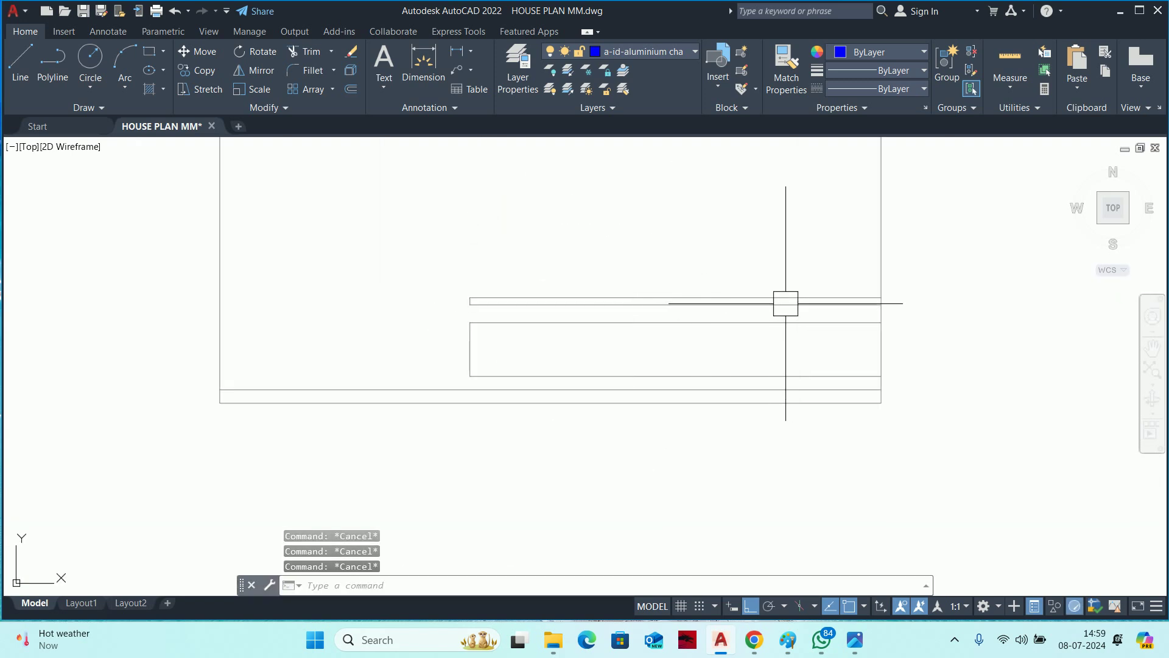
{"action": "scroll", "coordinate": [742, 293], "scroll_direction": "up", "scroll_amount": 2}
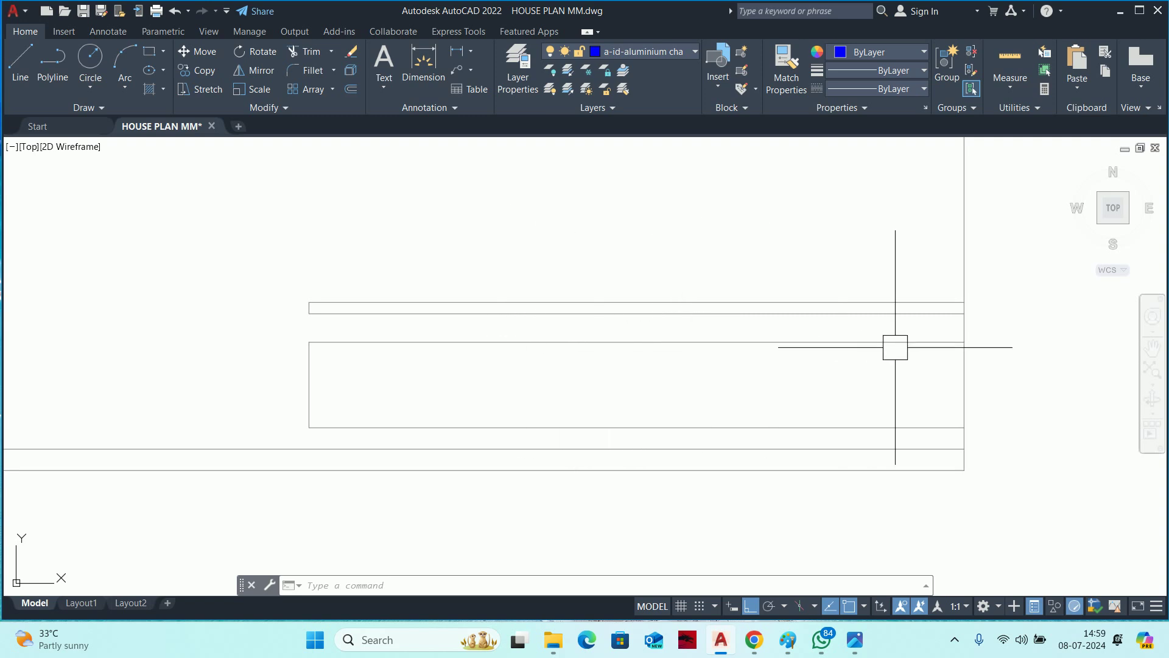
{"action": "mouse_move", "coordinate": [895, 348]}
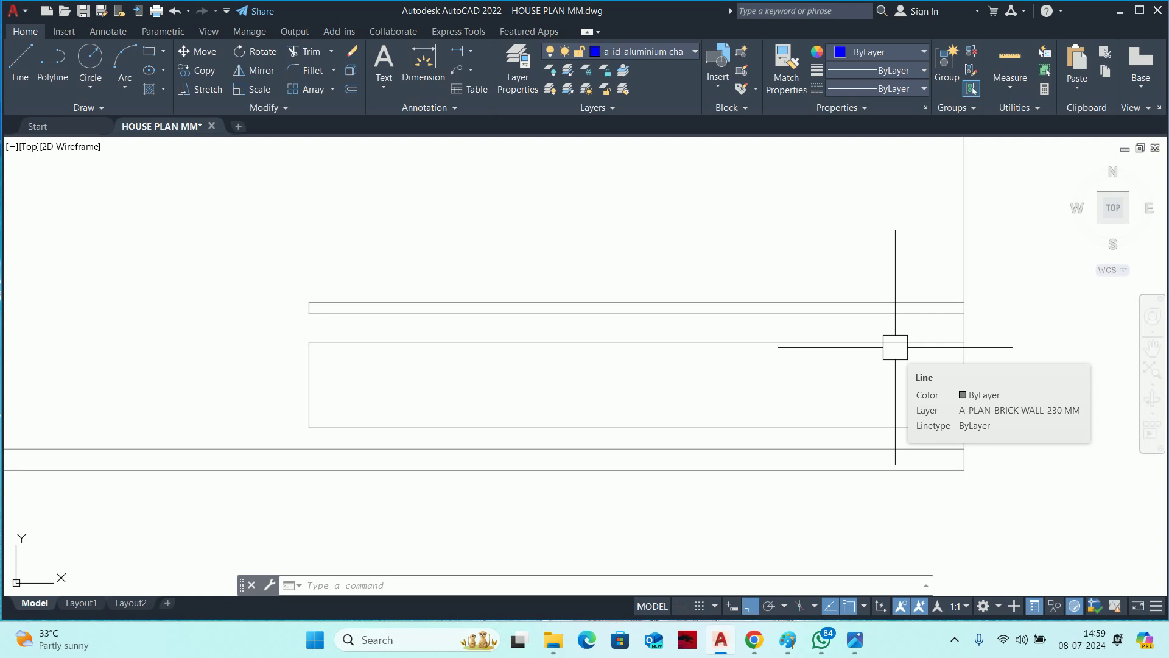
{"action": "scroll", "coordinate": [879, 340], "scroll_direction": "down", "scroll_amount": 4}
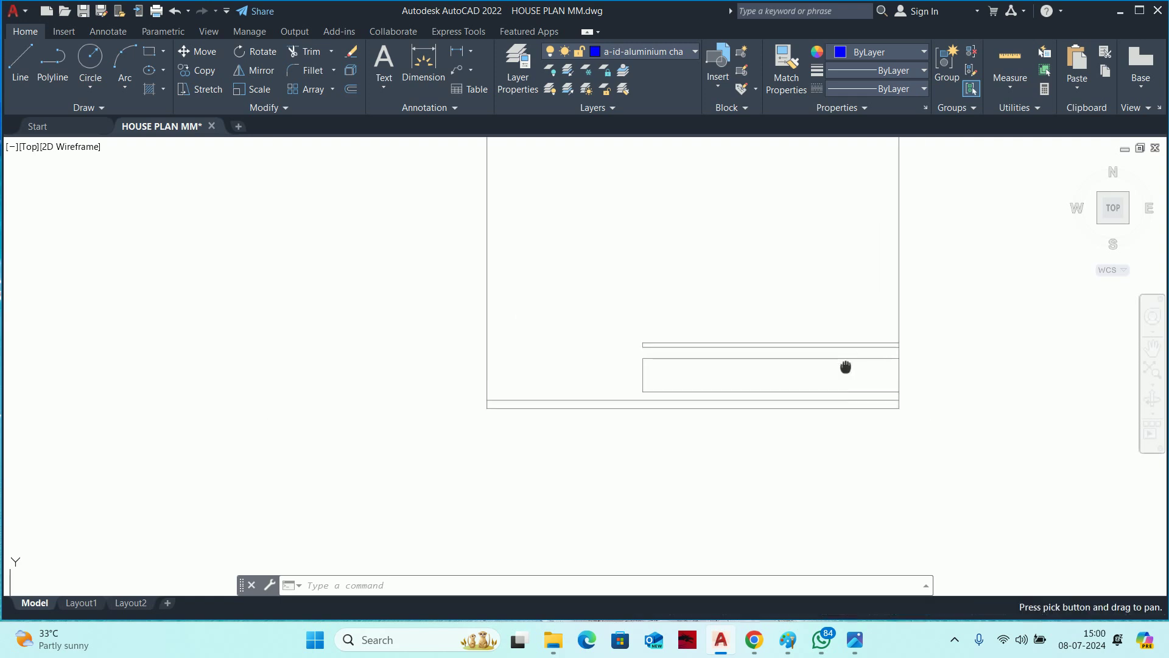
{"action": "middle_click_drag", "start_coordinate": [843, 366], "coordinate": [752, 353]}
{"action": "type", "text": "xl"}
{"action": "key", "text": "Return"}
{"action": "type", "text": "v"}
{"action": "key", "text": "Return"}
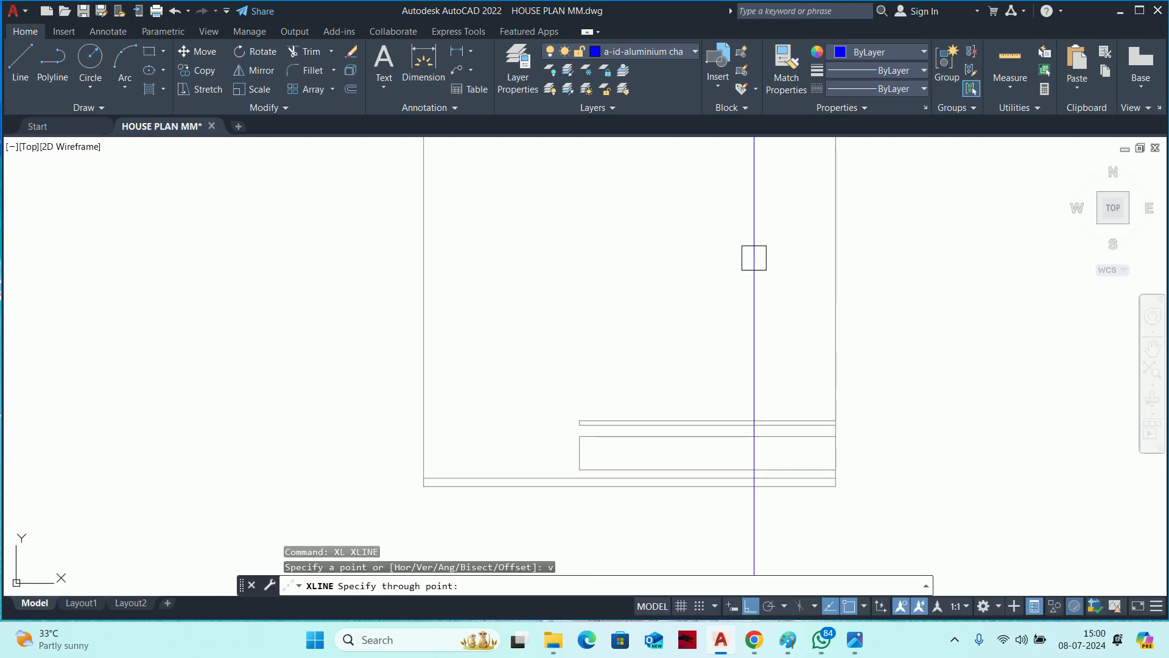
{"action": "scroll", "coordinate": [717, 405], "scroll_direction": "up", "scroll_amount": 3}
{"action": "scroll", "coordinate": [717, 405], "scroll_direction": "up", "scroll_amount": 8}
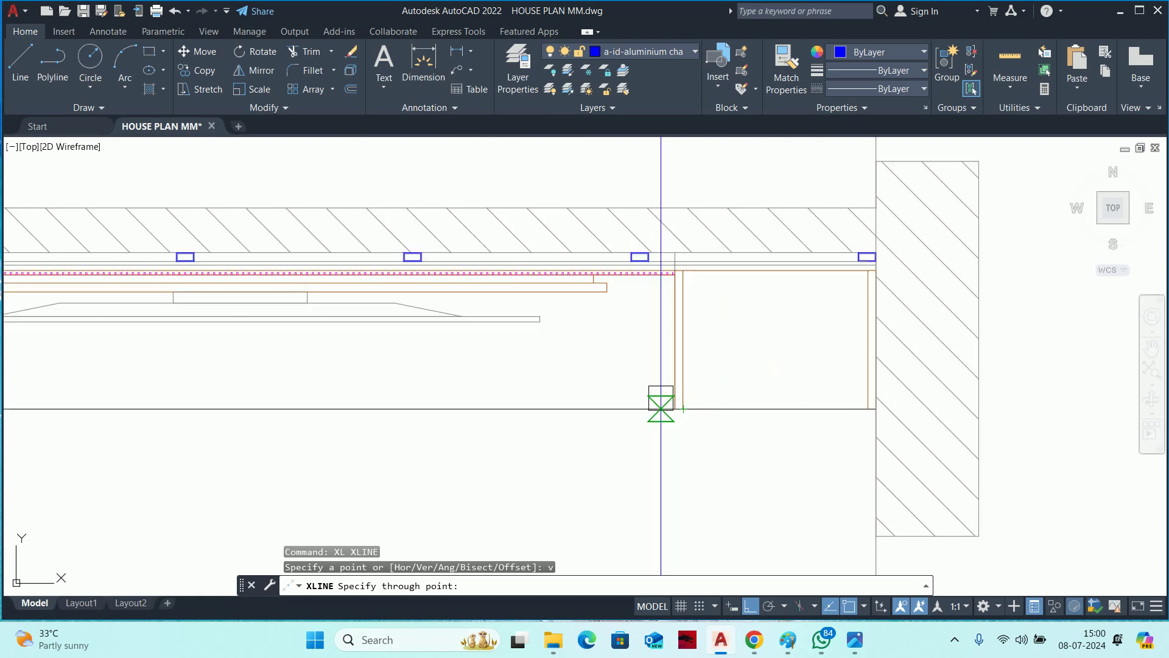
{"action": "left_click", "coordinate": [674, 403]}
{"action": "key", "text": "Escape"}
{"action": "key", "text": "Escape"}
Begin trimming the second projected line against the elevation's lower lines.
{"action": "scroll", "coordinate": [670, 400], "scroll_direction": "down", "scroll_amount": 3}
{"action": "scroll", "coordinate": [671, 392], "scroll_direction": "down", "scroll_amount": 2}
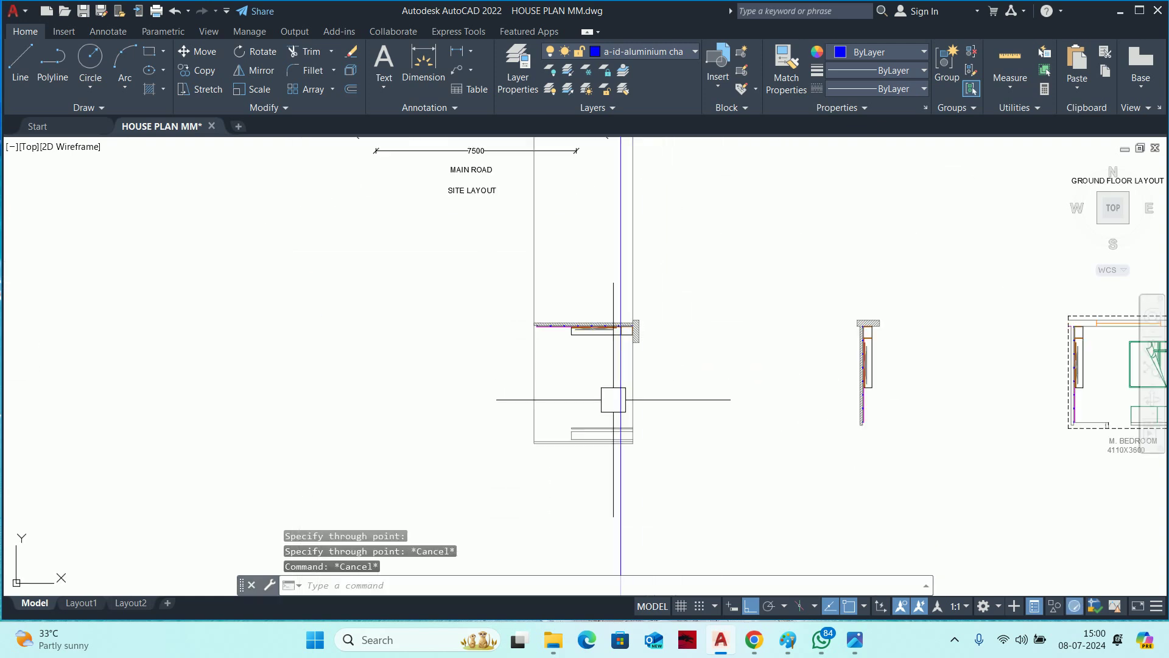
{"action": "mouse_move", "coordinate": [611, 396]}
{"action": "middle_mouse_down"}
{"action": "mouse_move", "coordinate": [623, 264]}
{"action": "mouse_move", "coordinate": [619, 423]}
{"action": "middle_mouse_up"}
{"action": "scroll", "coordinate": [624, 267], "scroll_direction": "up", "scroll_amount": 3}
{"action": "type", "text": "tr"}
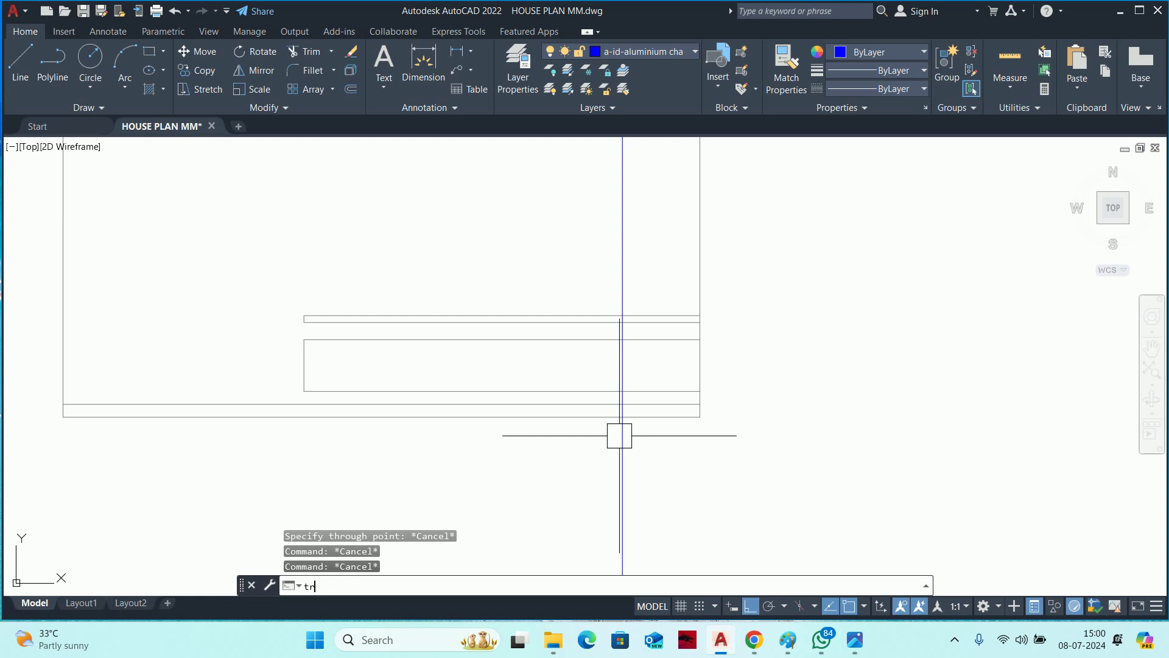
{"action": "key", "text": "Return"}
{"action": "scroll", "coordinate": [627, 426], "scroll_direction": "up", "scroll_amount": 6}
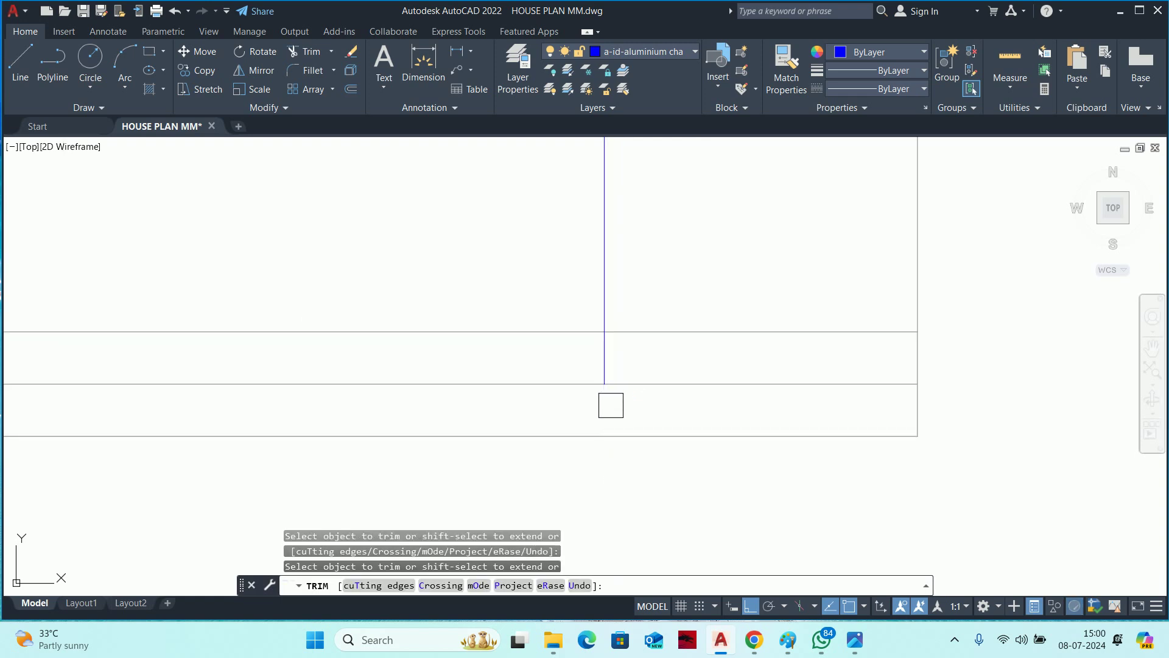
{"action": "scroll", "coordinate": [606, 358], "scroll_direction": "down", "scroll_amount": 4}
{"action": "middle_click_drag", "start_coordinate": [603, 357], "coordinate": [583, 469]}
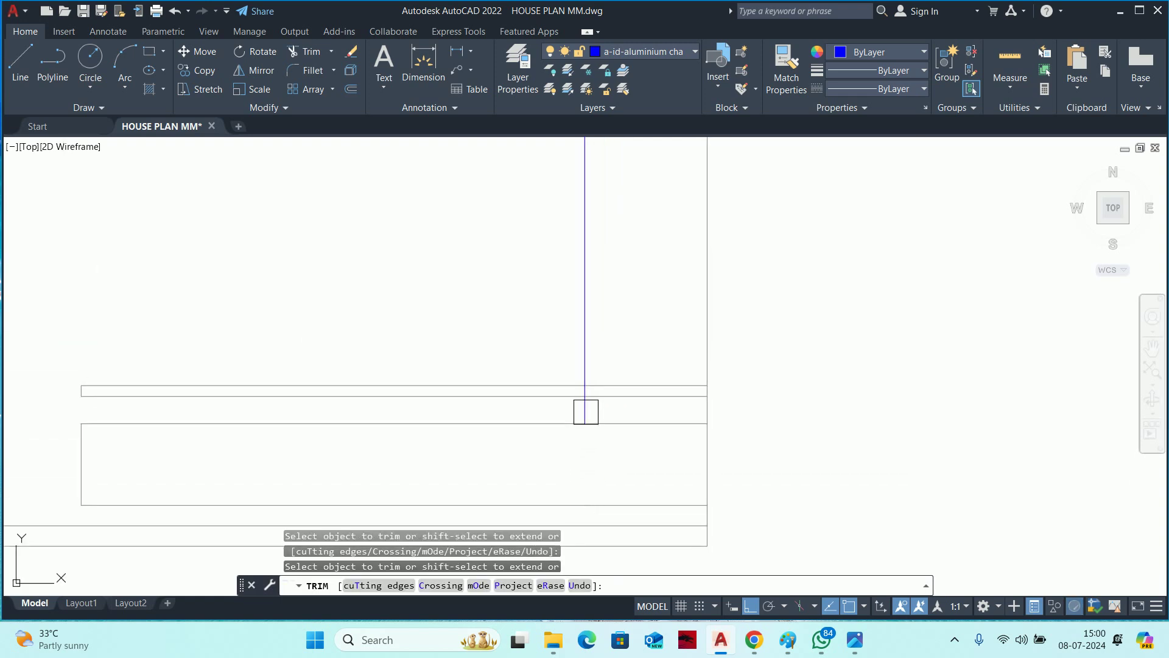
{"action": "scroll", "coordinate": [586, 412], "scroll_direction": "up", "scroll_amount": 6}
{"action": "key", "text": "Escape"}
{"action": "scroll", "coordinate": [705, 313], "scroll_direction": "down", "scroll_amount": 3}
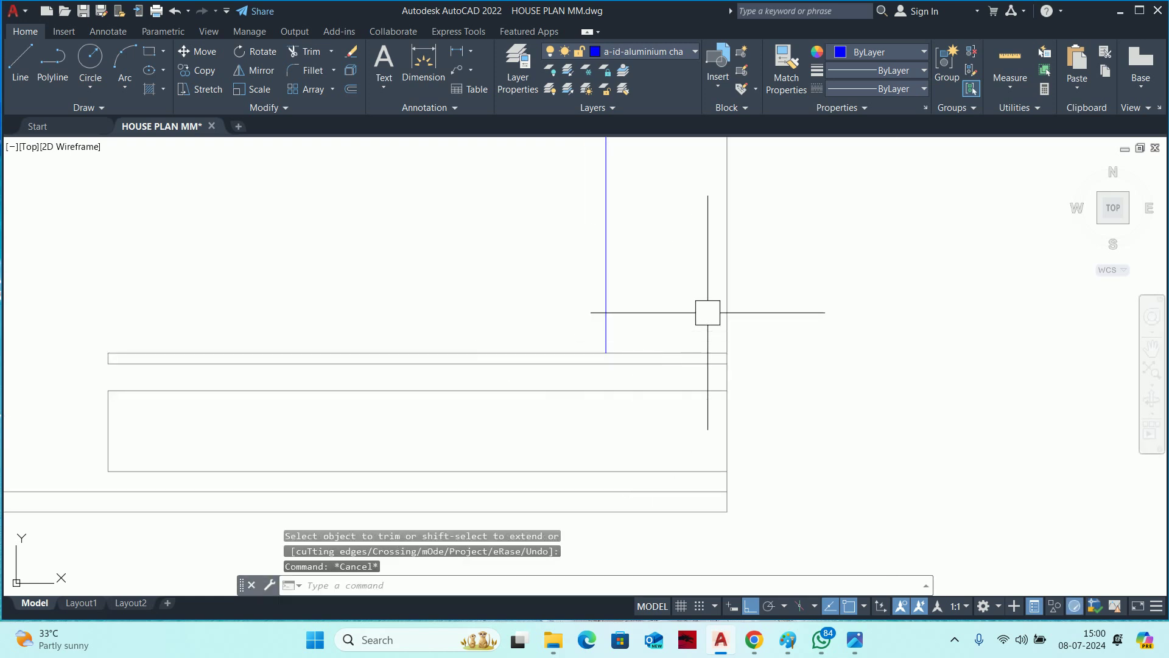
{"action": "key", "text": "Escape"}
{"action": "scroll", "coordinate": [705, 341], "scroll_direction": "down", "scroll_amount": 2}
{"action": "mouse_move", "coordinate": [676, 374]}
{"action": "middle_mouse_down"}
{"action": "mouse_move", "coordinate": [683, 432]}
{"action": "mouse_move", "coordinate": [930, 447]}
{"action": "middle_mouse_up"}
{"action": "scroll", "coordinate": [930, 447], "scroll_direction": "down", "scroll_amount": 2}
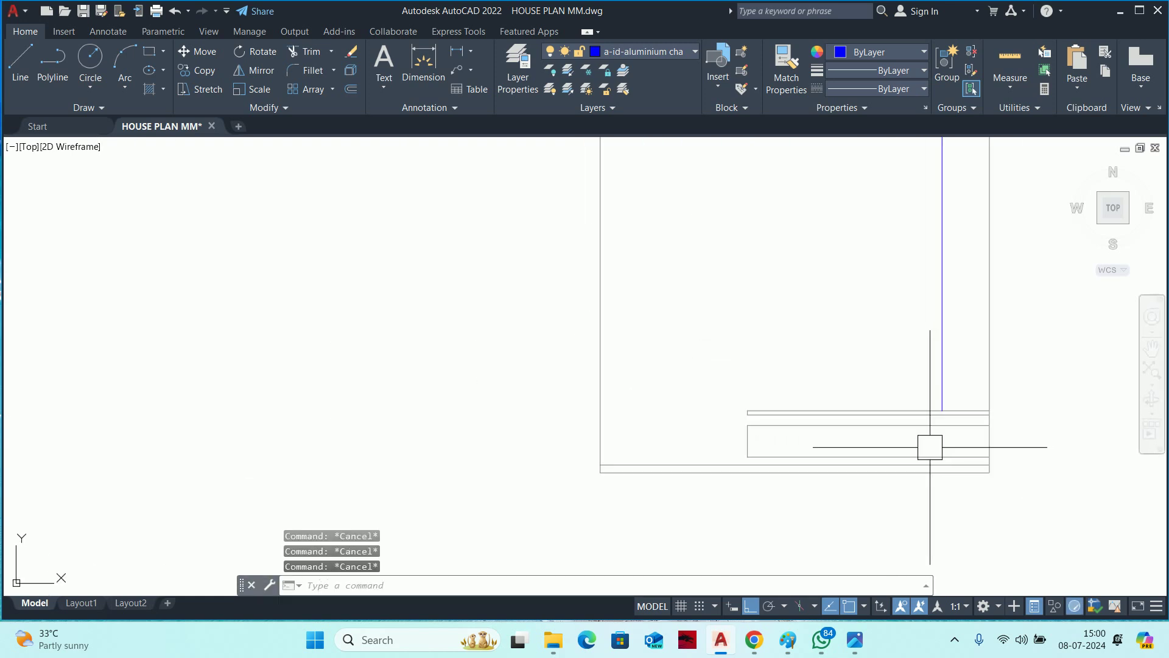
{"action": "type", "text": "o"}
{"action": "key", "text": "Return"}
{"action": "type", "text": "3000"}
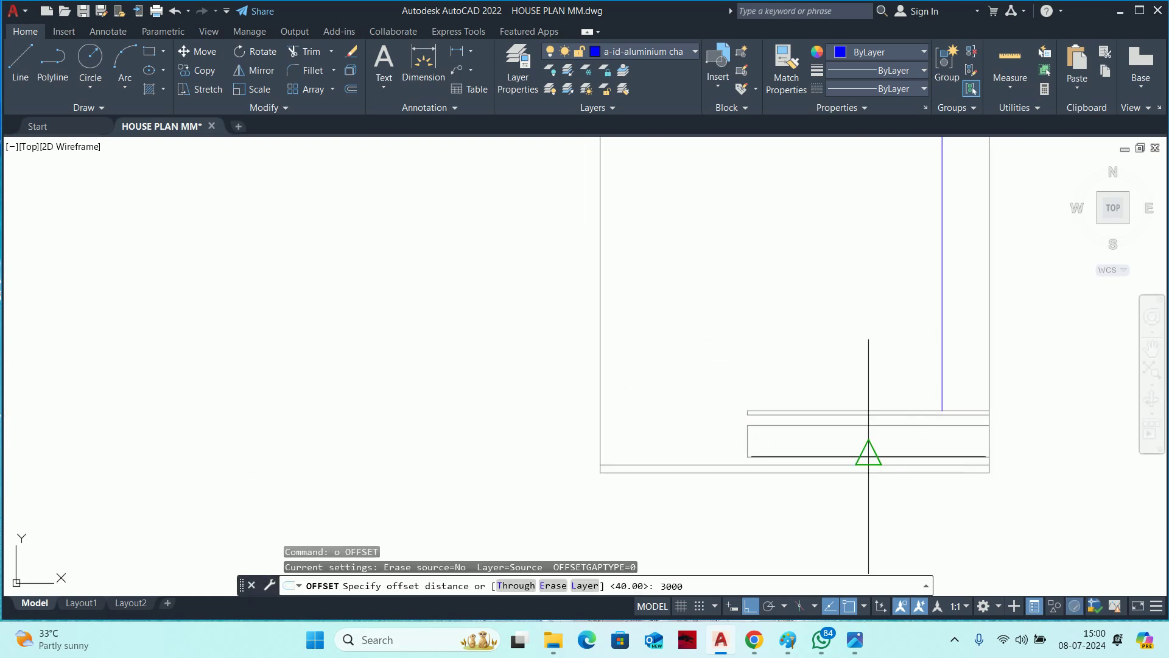
{"action": "scroll", "coordinate": [869, 457], "scroll_direction": "down", "scroll_amount": 3}
{"action": "scroll", "coordinate": [957, 430], "scroll_direction": "up", "scroll_amount": 3}
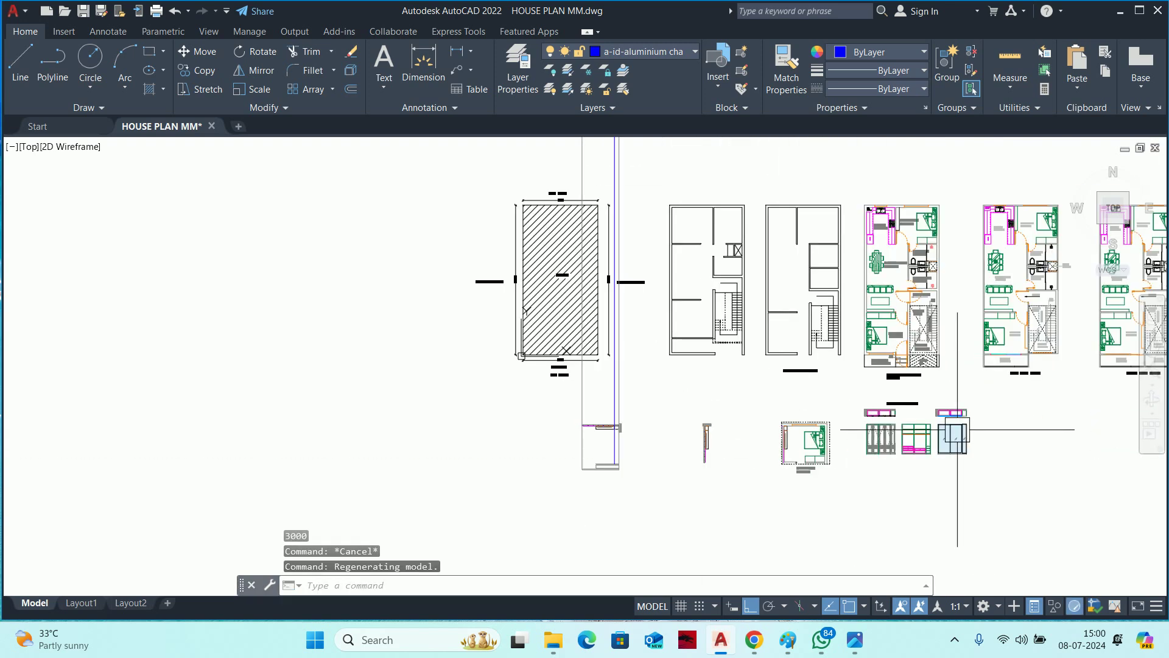
{"action": "scroll", "coordinate": [922, 438], "scroll_direction": "up", "scroll_amount": 3}
{"action": "scroll", "coordinate": [684, 410], "scroll_direction": "up", "scroll_amount": 2}
{"action": "scroll", "coordinate": [685, 426], "scroll_direction": "up", "scroll_amount": 2}
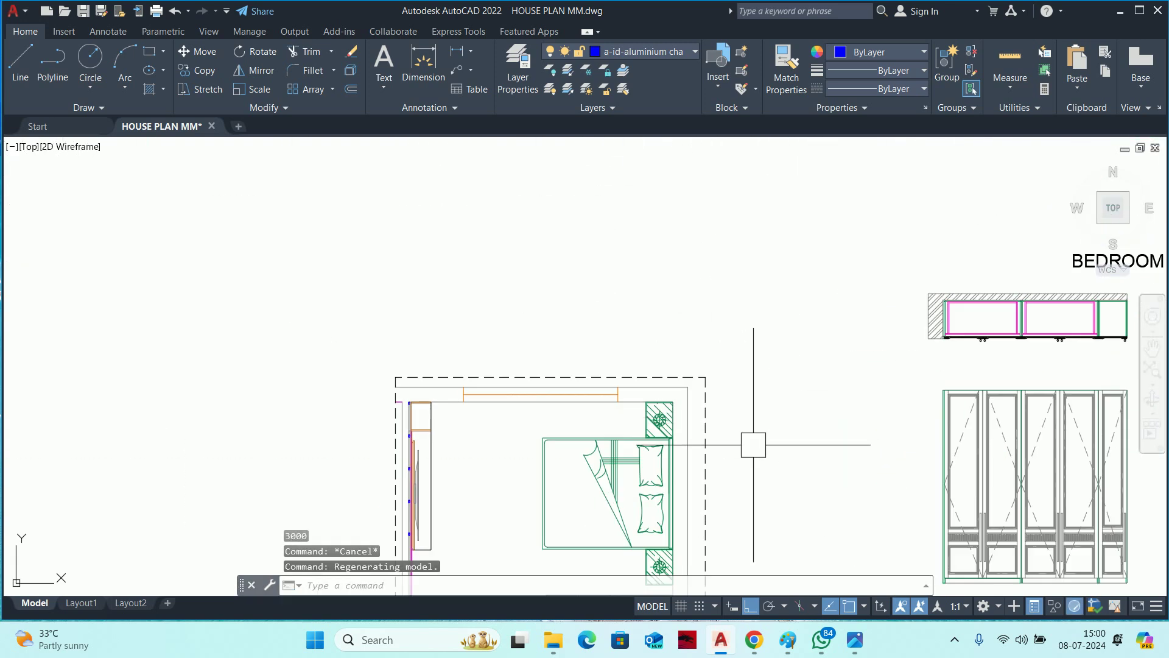
{"action": "scroll", "coordinate": [759, 450], "scroll_direction": "down", "scroll_amount": 3}
{"action": "scroll", "coordinate": [763, 453], "scroll_direction": "down", "scroll_amount": 5}
{"action": "key", "text": "Escape"}
{"action": "key", "text": "Escape"}
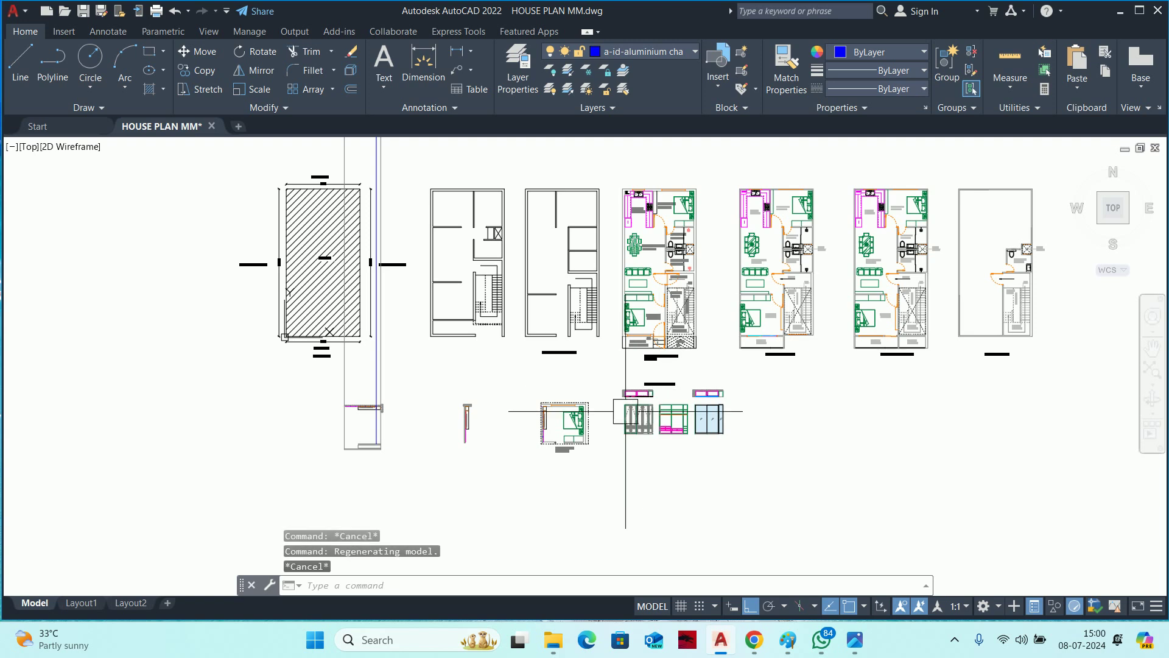
{"action": "scroll", "coordinate": [639, 405], "scroll_direction": "up", "scroll_amount": 5}
{"action": "scroll", "coordinate": [619, 419], "scroll_direction": "up", "scroll_amount": 2}
{"action": "type", "text": "d"}
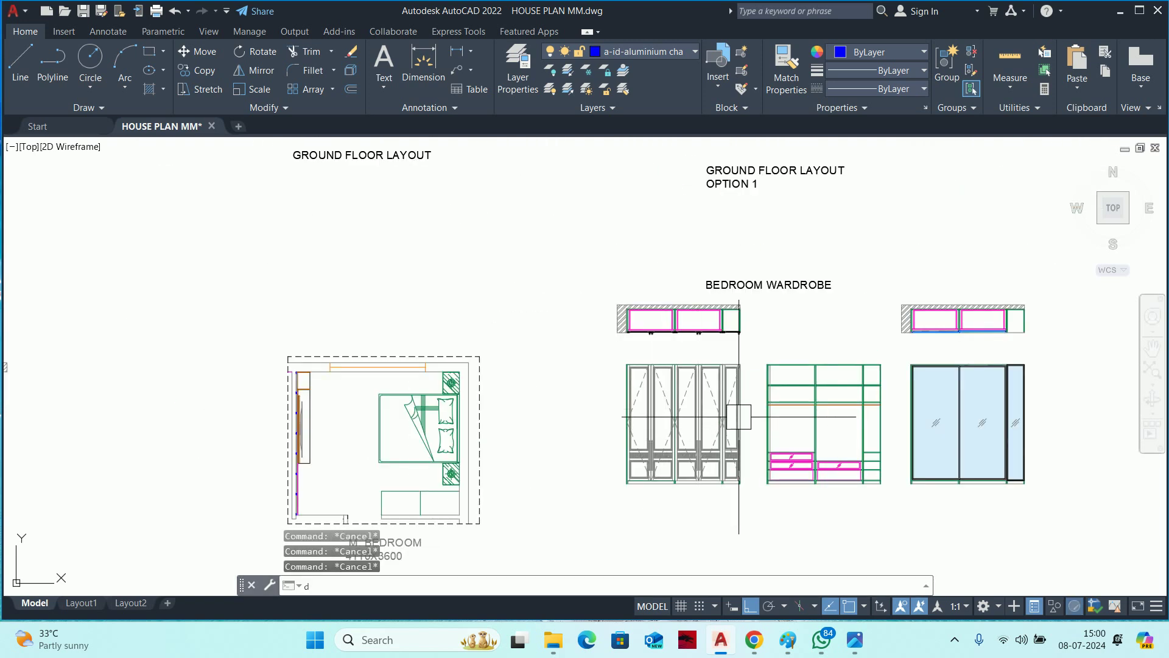
{"action": "type", "text": "li"}
{"action": "key", "text": "Return"}
{"action": "scroll", "coordinate": [758, 492], "scroll_direction": "up", "scroll_amount": 6}
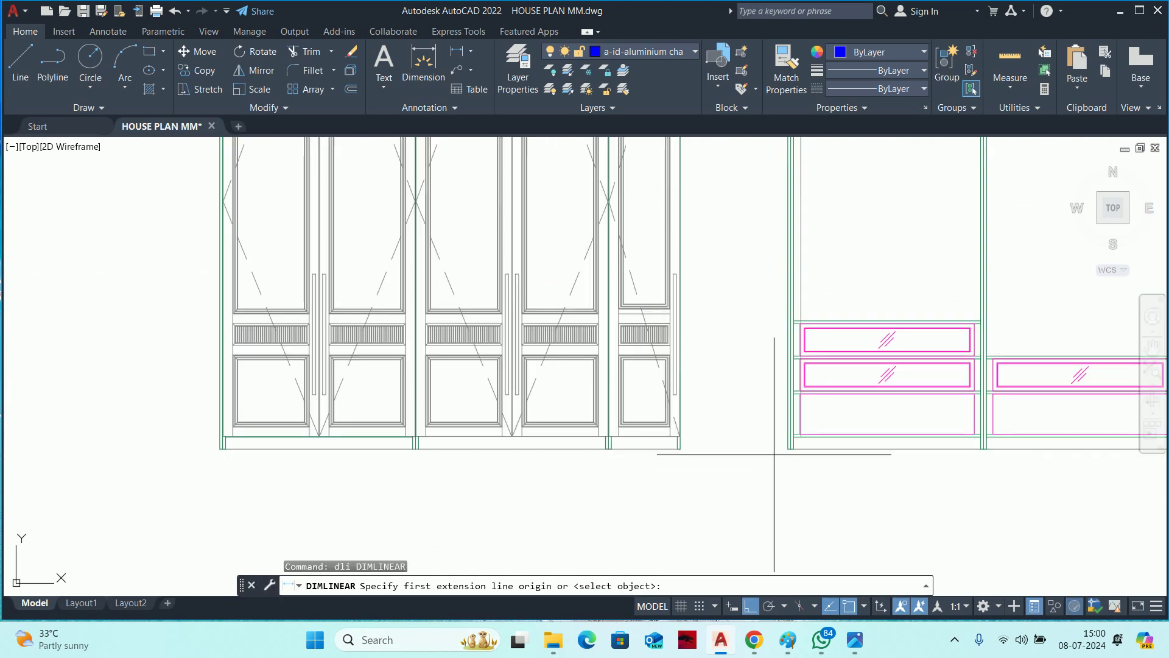
{"action": "left_click", "coordinate": [783, 444]}
{"action": "scroll", "coordinate": [742, 390], "scroll_direction": "down", "scroll_amount": 5}
{"action": "scroll", "coordinate": [749, 396], "scroll_direction": "up", "scroll_amount": 2}
{"action": "scroll", "coordinate": [758, 398], "scroll_direction": "up", "scroll_amount": 4}
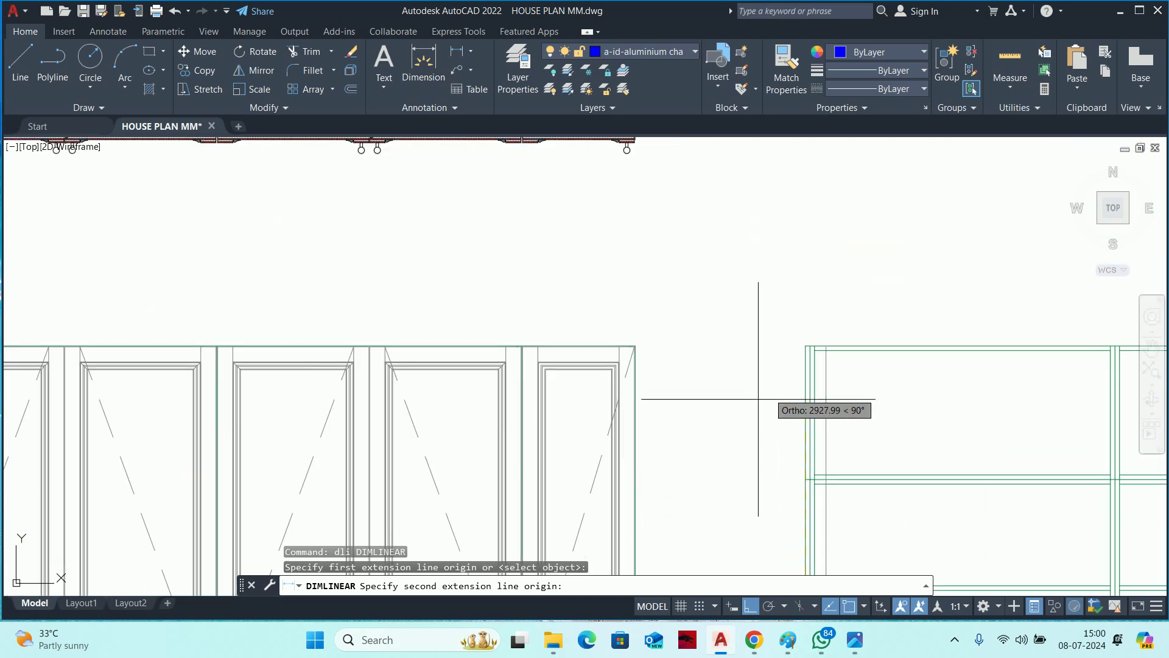
{"action": "left_click", "coordinate": [804, 345]}
{"action": "scroll", "coordinate": [785, 345], "scroll_direction": "down", "scroll_amount": 4}
{"action": "scroll", "coordinate": [737, 365], "scroll_direction": "up", "scroll_amount": 6}
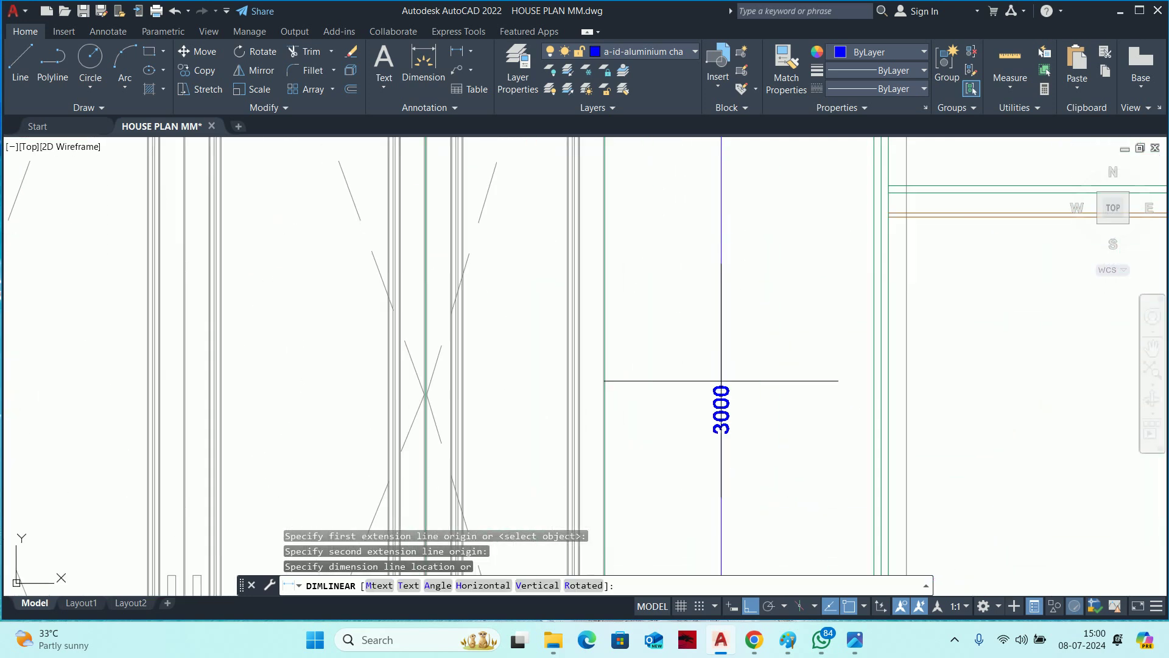
{"action": "key", "text": "Escape"}
{"action": "key", "text": "Escape"}
{"action": "key", "text": "Escape"}
{"action": "scroll", "coordinate": [723, 427], "scroll_direction": "down", "scroll_amount": 3}
{"action": "scroll", "coordinate": [724, 426], "scroll_direction": "down", "scroll_amount": 3}
{"action": "middle_click_drag", "start_coordinate": [561, 384], "coordinate": [901, 327]}
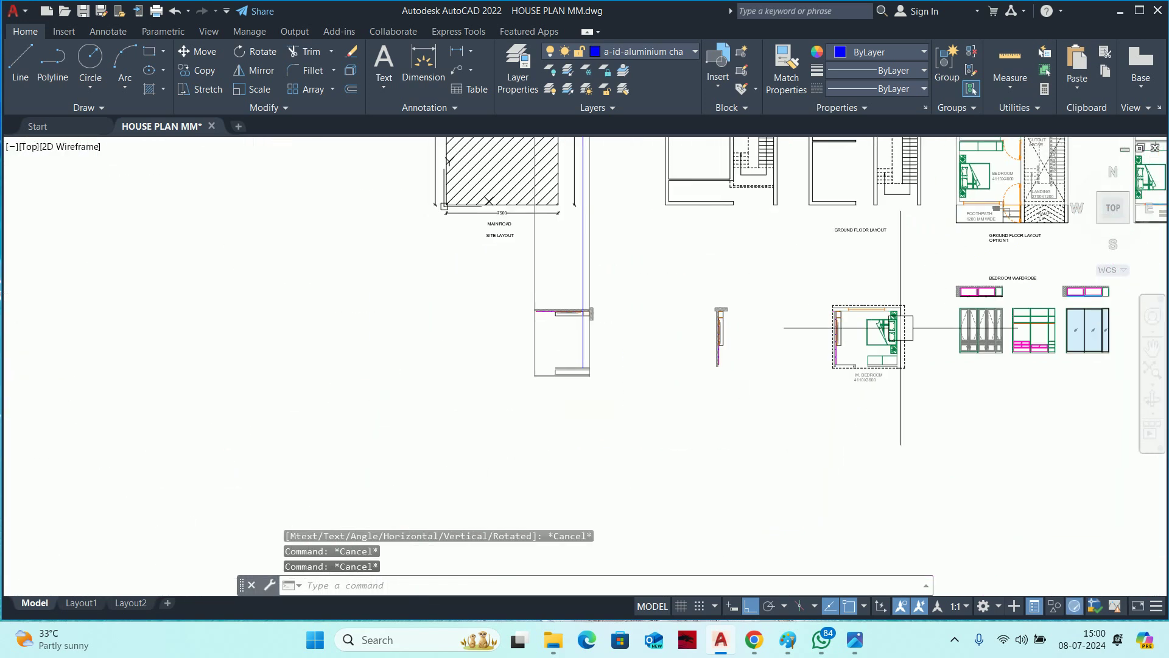
{"action": "scroll", "coordinate": [556, 327], "scroll_direction": "up", "scroll_amount": 3}
{"action": "scroll", "coordinate": [595, 418], "scroll_direction": "up", "scroll_amount": 3}
{"action": "middle_click_drag", "start_coordinate": [595, 417], "coordinate": [597, 358]}
Offset the elevation's base line 3000 up to form its top edge.
{"action": "type", "text": "o"}
{"action": "key", "text": "Return"}
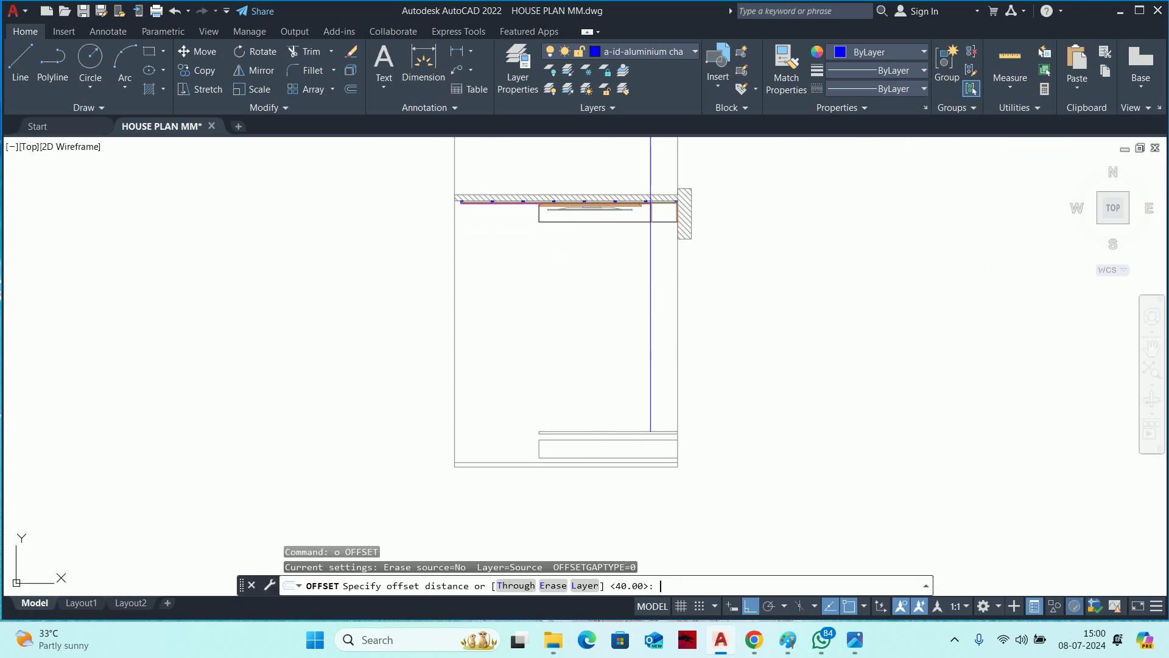
{"action": "key", "text": "Return"}
{"action": "scroll", "coordinate": [554, 464], "scroll_direction": "up", "scroll_amount": 3}
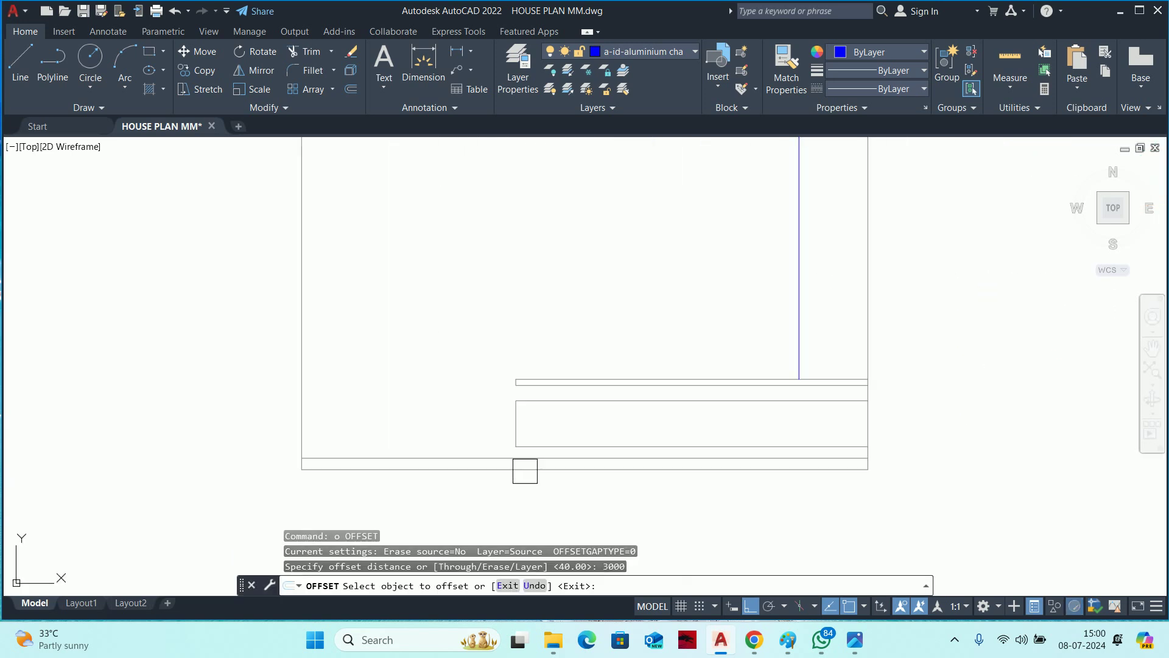
{"action": "left_click", "coordinate": [525, 473]}
{"action": "middle_click_drag", "start_coordinate": [565, 361], "coordinate": [570, 440]}
{"action": "left_click", "coordinate": [556, 455]}
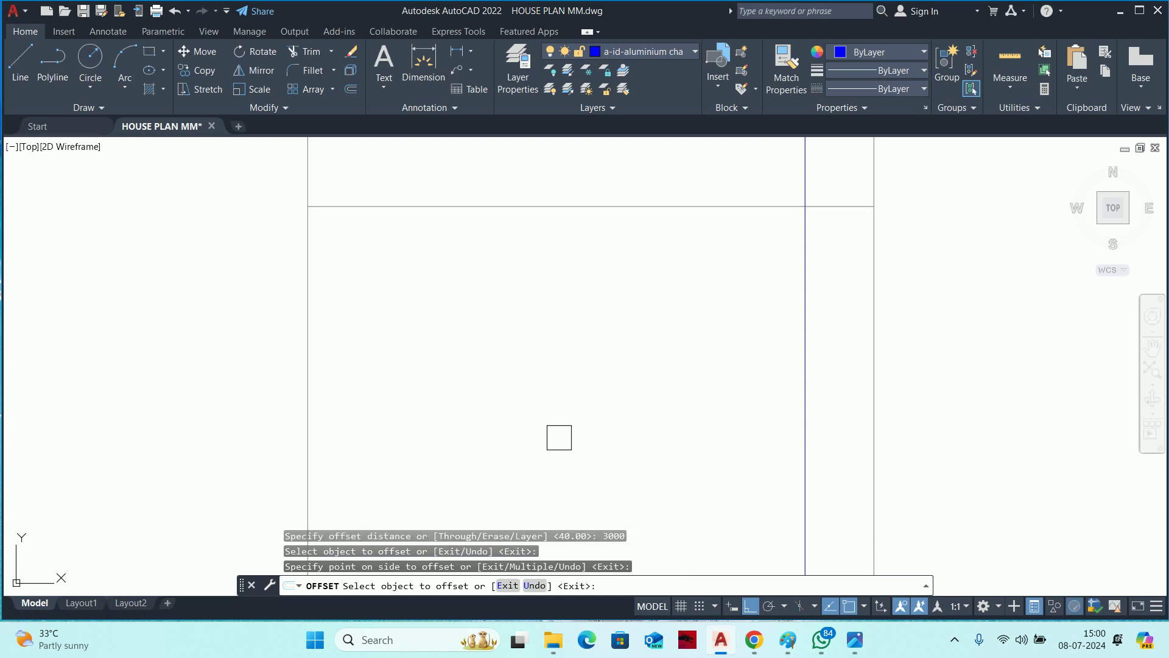
{"action": "key", "text": "Escape"}
Erase the leftover vertical construction ray from the elevation.
{"action": "middle_click_drag", "start_coordinate": [578, 355], "coordinate": [518, 407]}
{"action": "type", "text": "tr"}
{"action": "key", "text": "Return"}
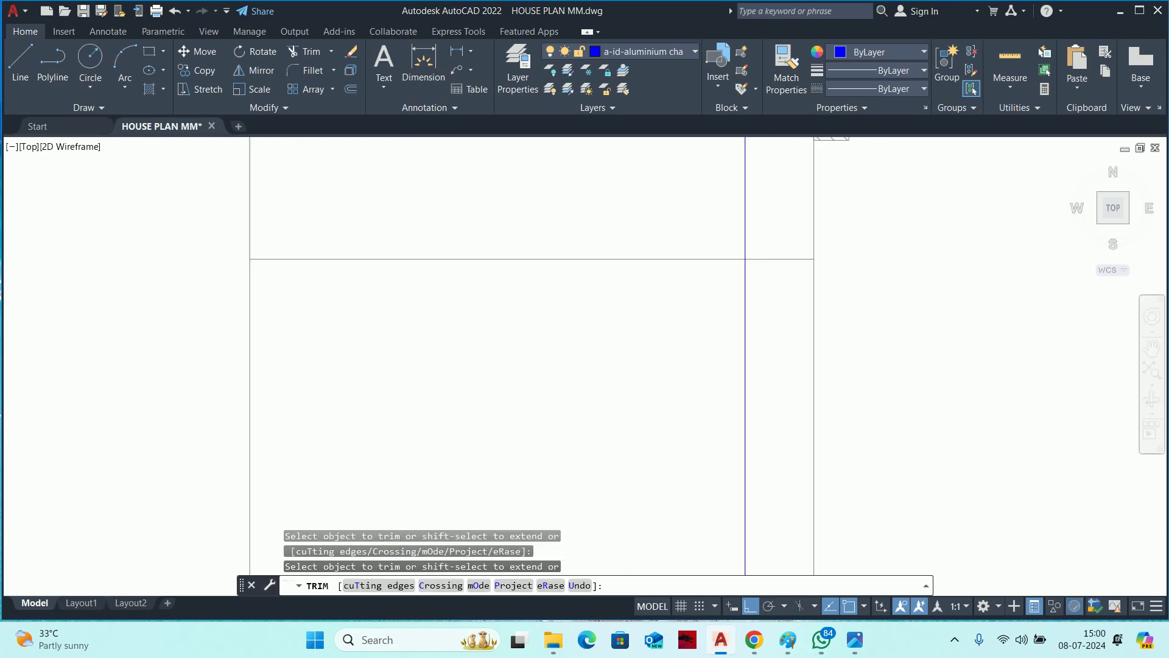
{"action": "left_click", "coordinate": [920, 207]}
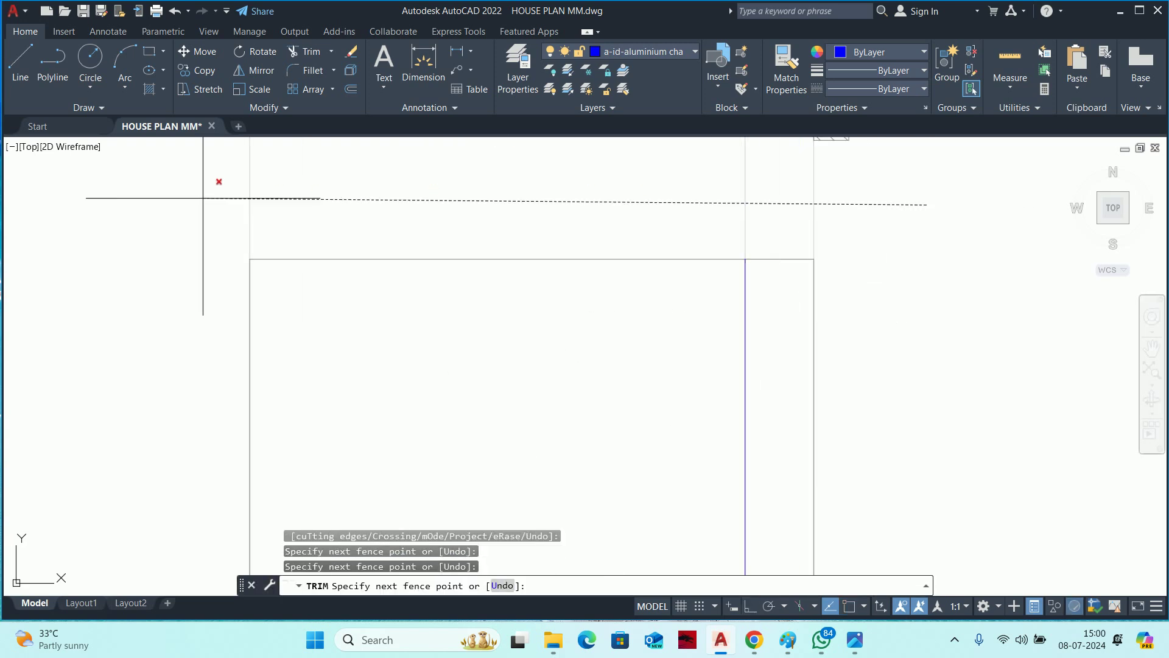
{"action": "key", "text": "Escape"}
{"action": "key", "text": "Escape"}
{"action": "scroll", "coordinate": [541, 307], "scroll_direction": "down", "scroll_amount": 3}
{"action": "scroll", "coordinate": [541, 307], "scroll_direction": "down", "scroll_amount": 3}
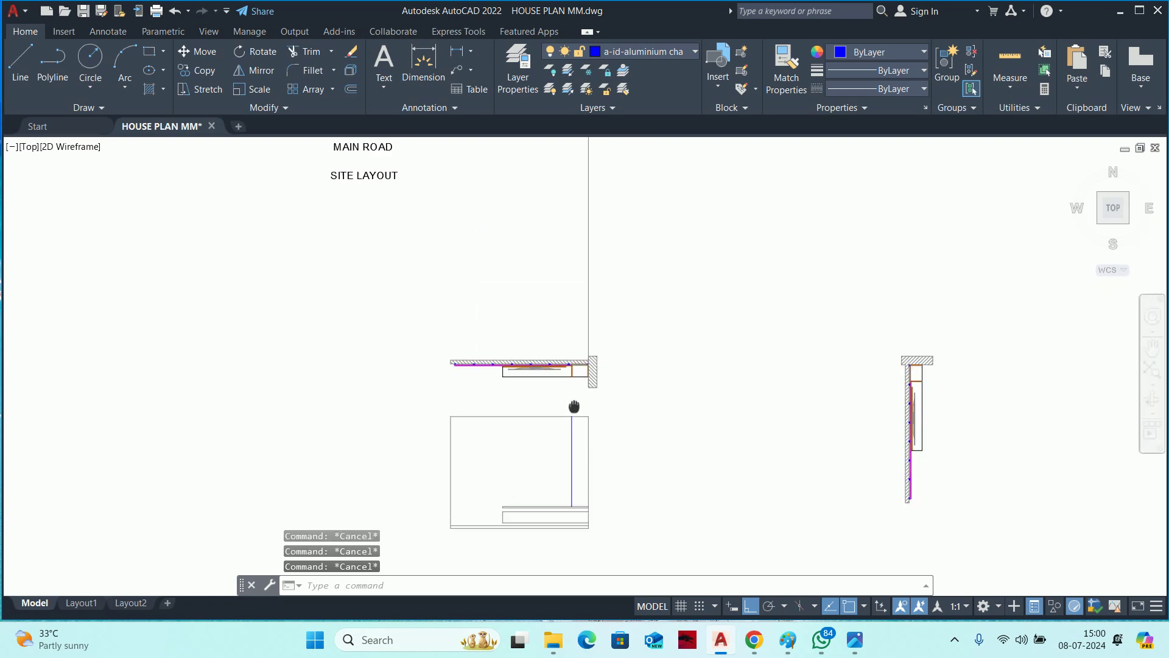
{"action": "left_click", "coordinate": [618, 264]}
{"action": "left_click", "coordinate": [529, 272]}
{"action": "key", "text": "Delete"}
{"action": "key", "text": "Escape"}
{"action": "key", "text": "Escape"}
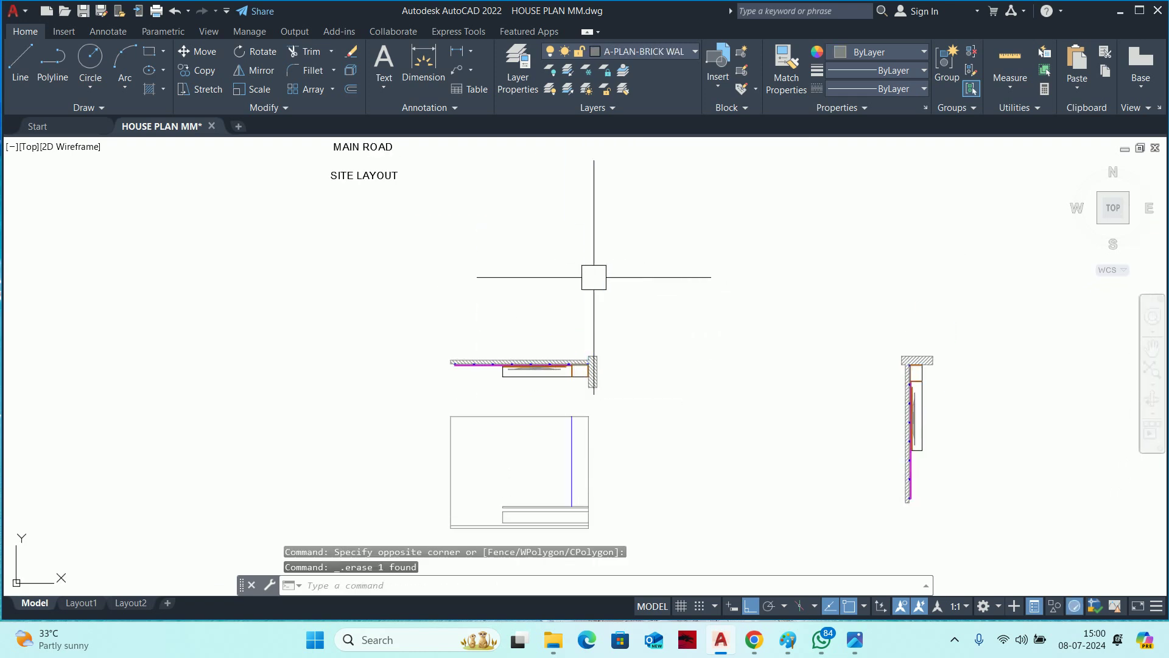
{"action": "scroll", "coordinate": [569, 433], "scroll_direction": "up", "scroll_amount": 6}
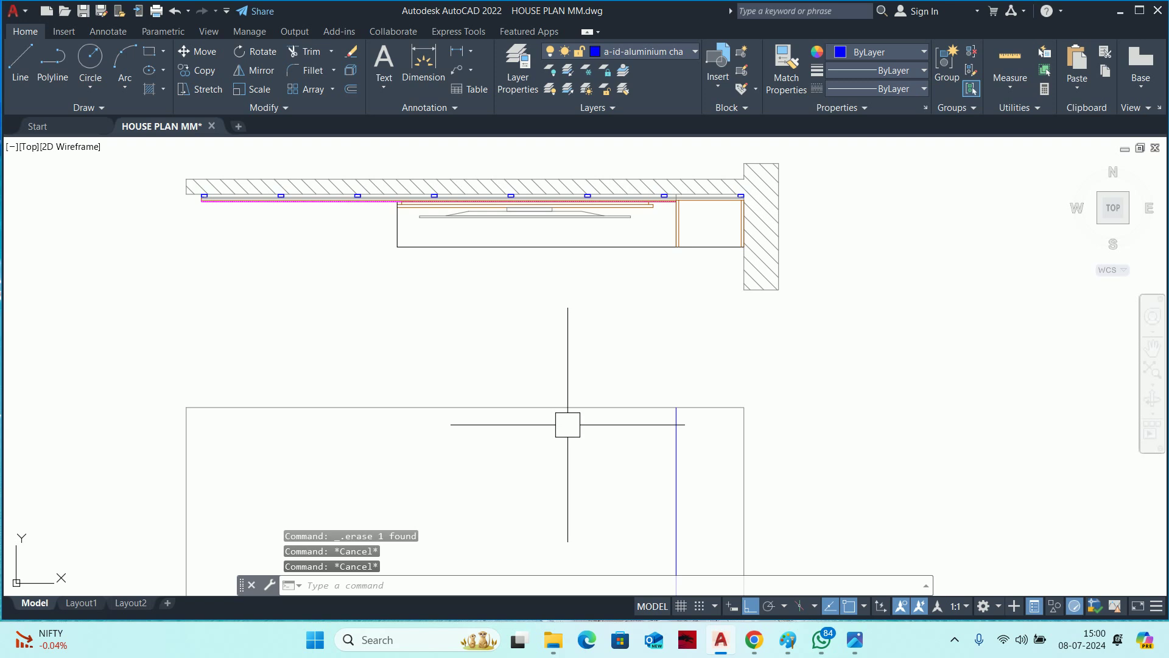
Offset the top edge 150 upward to create the top band line.
{"action": "type", "text": "o"}
{"action": "key", "text": "Return"}
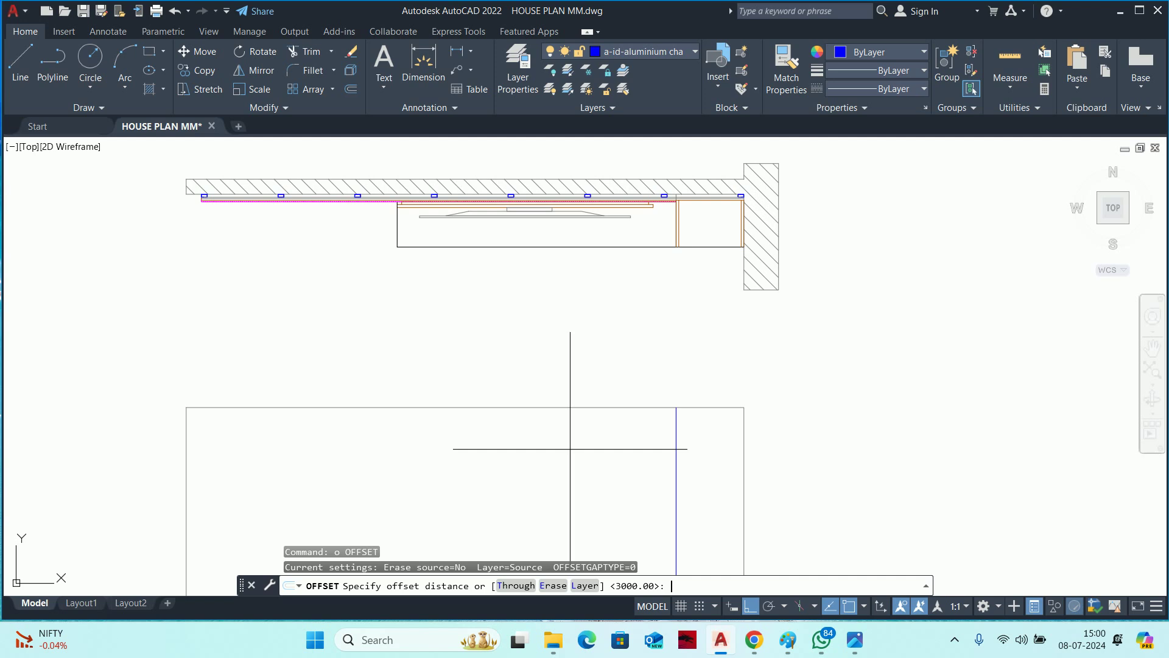
{"action": "type", "text": "0"}
{"action": "key", "text": "Return"}
{"action": "left_click", "coordinate": [584, 408]}
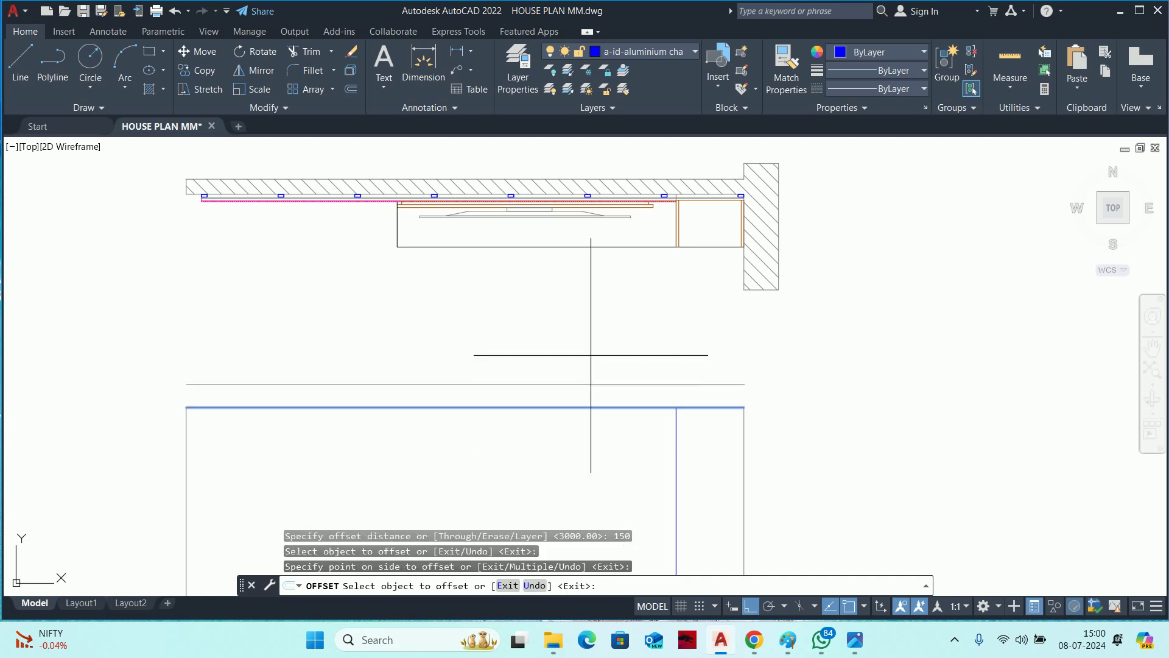
{"action": "left_click", "coordinate": [584, 352]}
{"action": "middle_click_drag", "start_coordinate": [118, 387], "coordinate": [339, 384]}
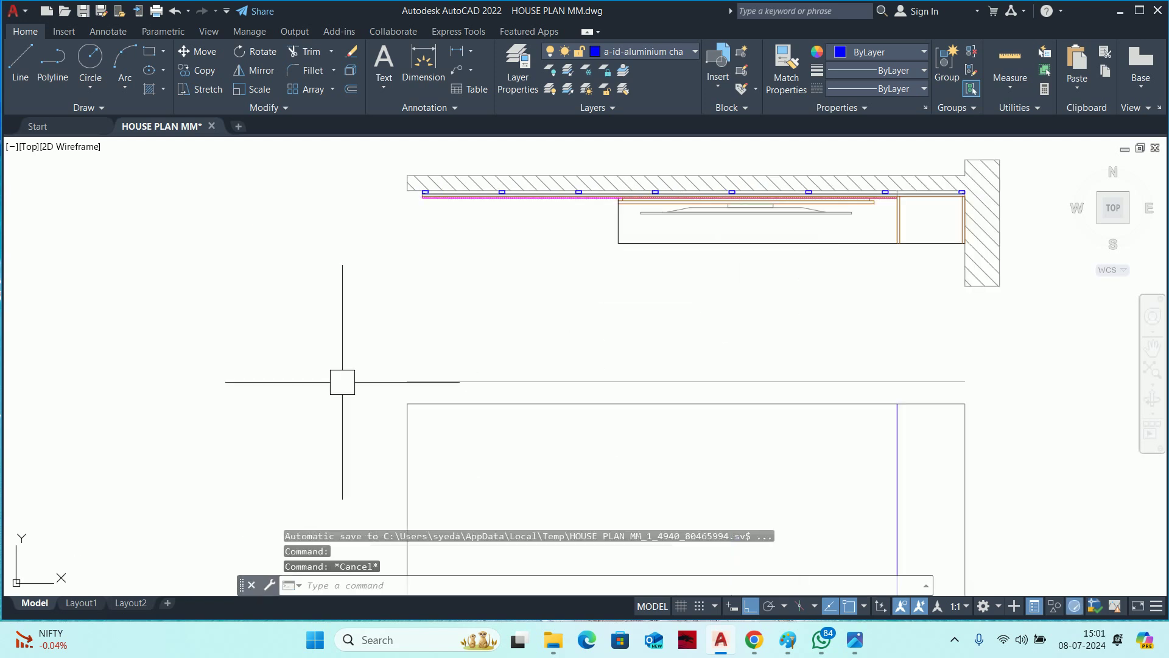
{"action": "key", "text": "Escape"}
Extend the elevation's side edges up to the new 150 band line.
{"action": "type", "text": "ex"}
{"action": "key", "text": "Return"}
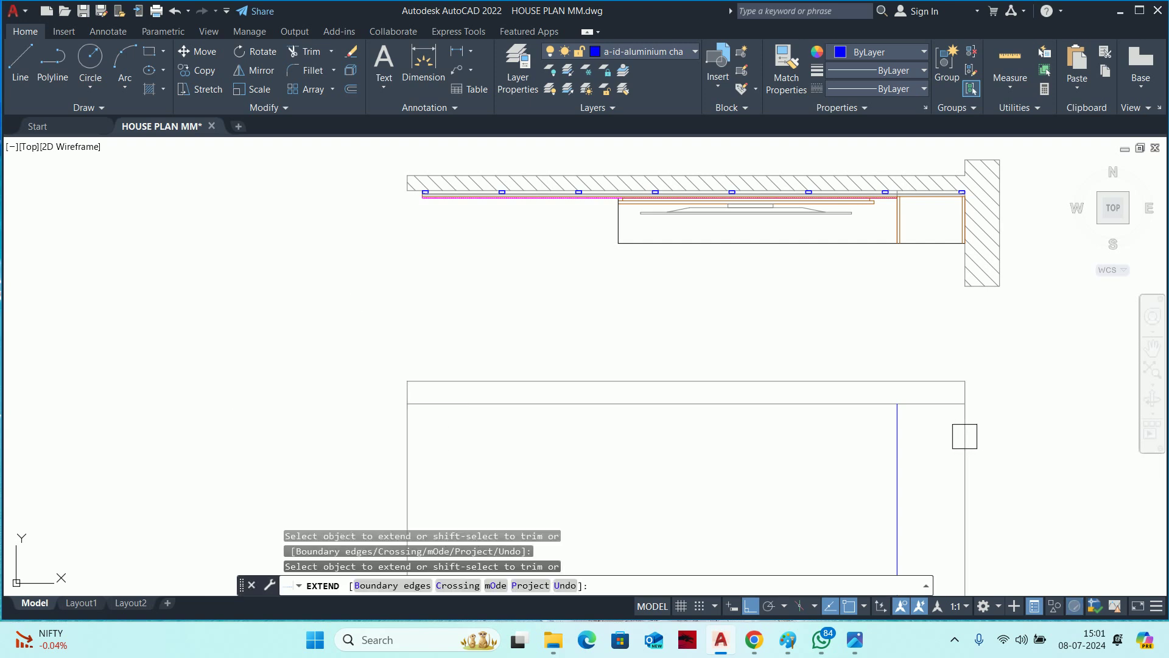
{"action": "scroll", "coordinate": [965, 436], "scroll_direction": "down", "scroll_amount": 4}
{"action": "key", "text": "Escape"}
{"action": "key", "text": "Escape"}
{"action": "key", "text": "Escape"}
{"action": "middle_click_drag", "start_coordinate": [887, 420], "coordinate": [784, 266]}
{"action": "scroll", "coordinate": [804, 297], "scroll_direction": "up", "scroll_amount": 4}
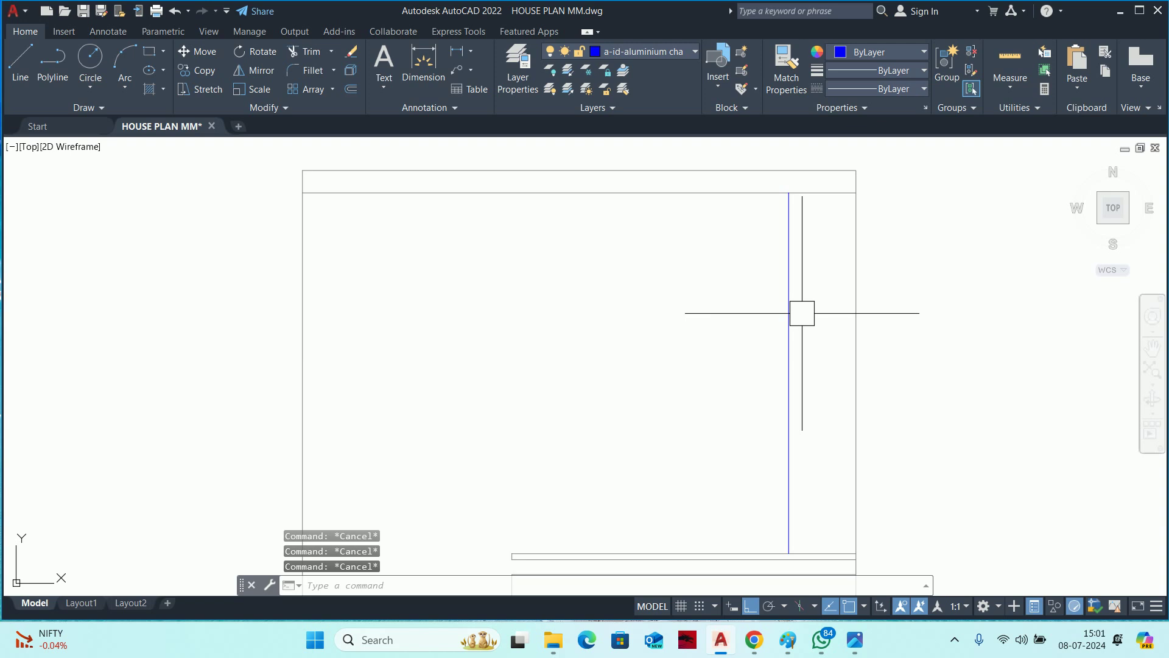
{"action": "type", "text": "ma"}
Match properties from the band's edge line with MATCHPROP.
{"action": "key", "text": "Return"}
{"action": "left_click", "coordinate": [852, 361]}
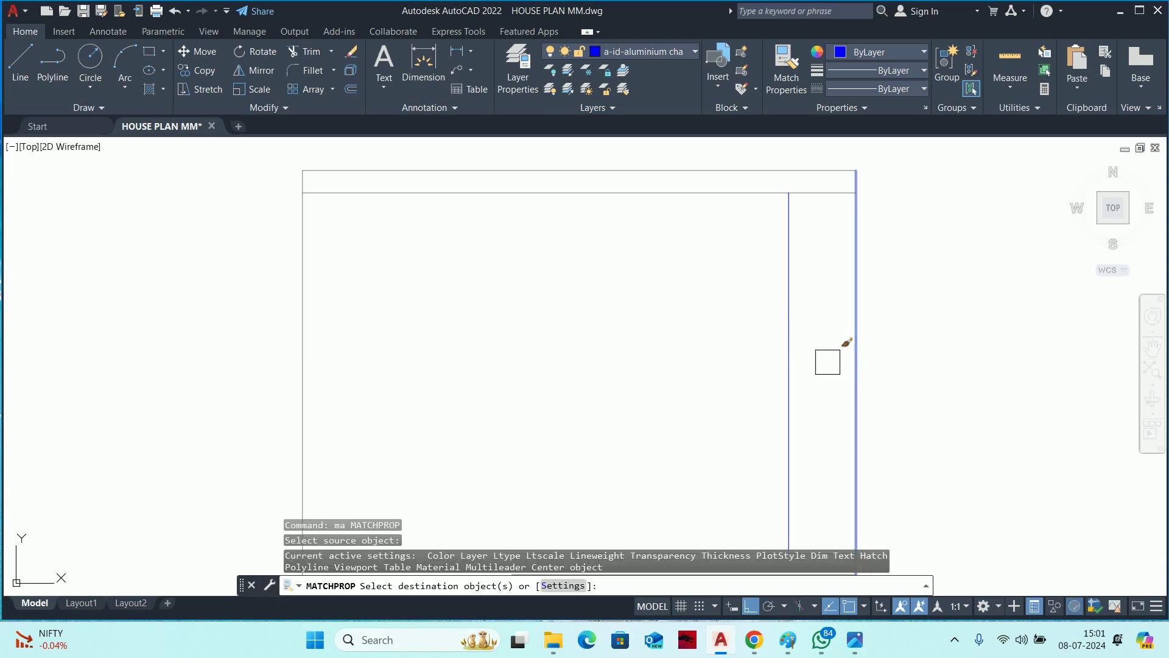
{"action": "key", "text": "Escape"}
{"action": "key", "text": "Escape"}
{"action": "scroll", "coordinate": [790, 317], "scroll_direction": "down", "scroll_amount": 4}
{"action": "scroll", "coordinate": [781, 413], "scroll_direction": "up", "scroll_amount": 2}
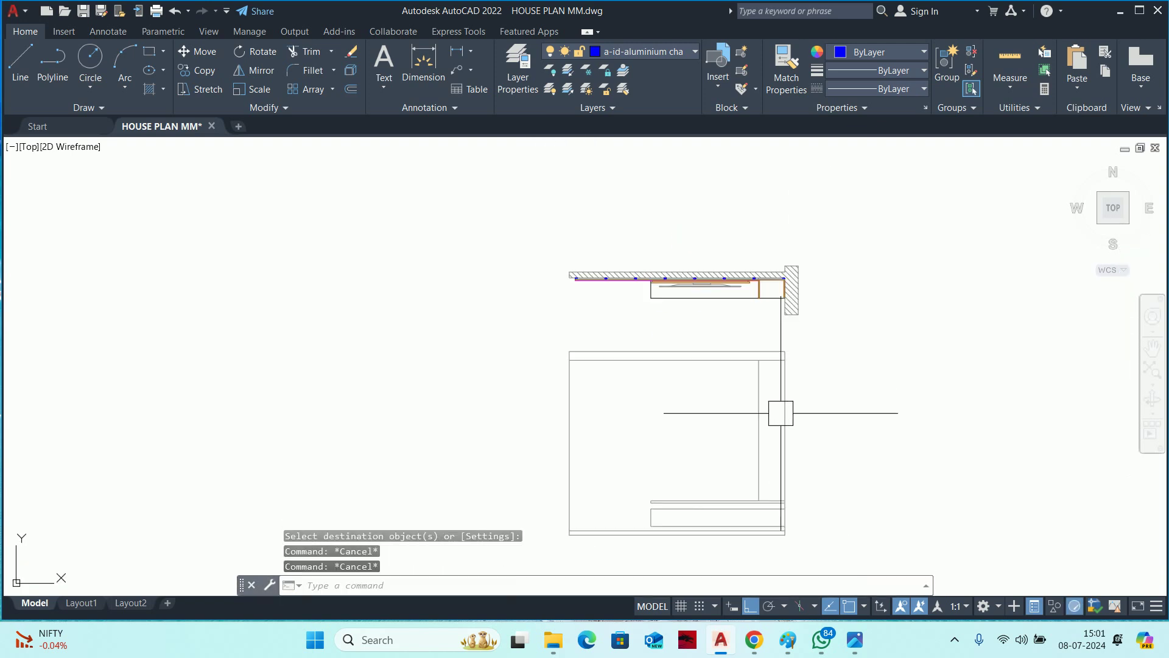
{"action": "scroll", "coordinate": [781, 413], "scroll_direction": "up", "scroll_amount": 2}
Draw the side unit's outline as a rectangle at the elevation's right end.
{"action": "type", "text": "rec"}
{"action": "key", "text": "Return"}
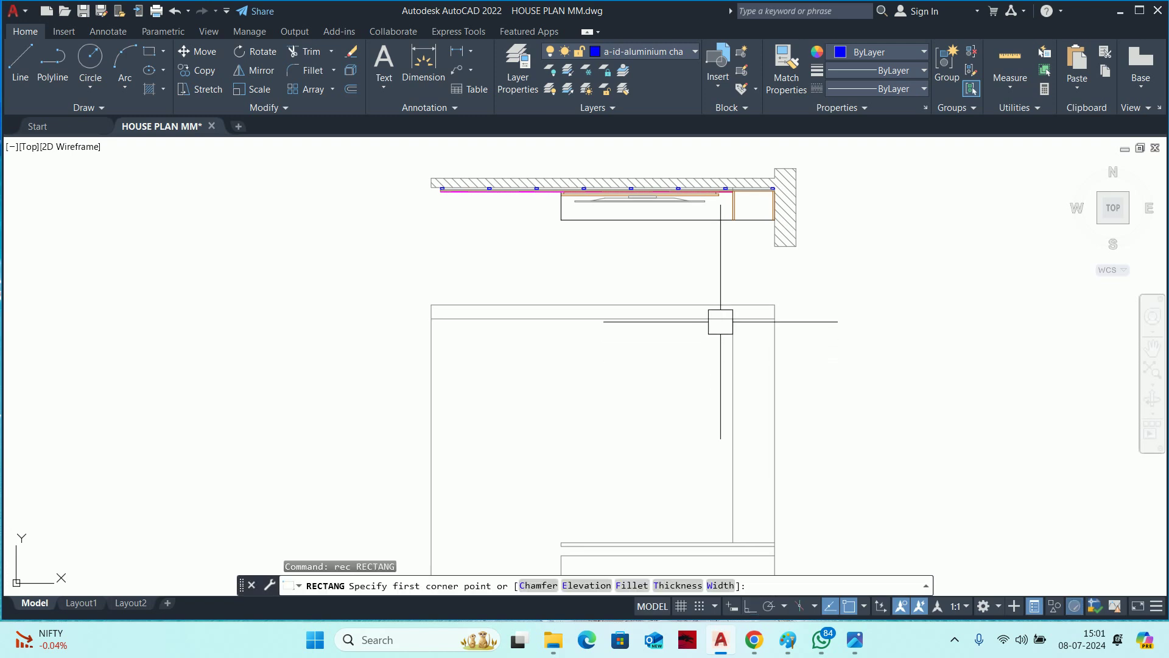
{"action": "left_click", "coordinate": [733, 318]}
{"action": "scroll", "coordinate": [739, 444], "scroll_direction": "up", "scroll_amount": 3}
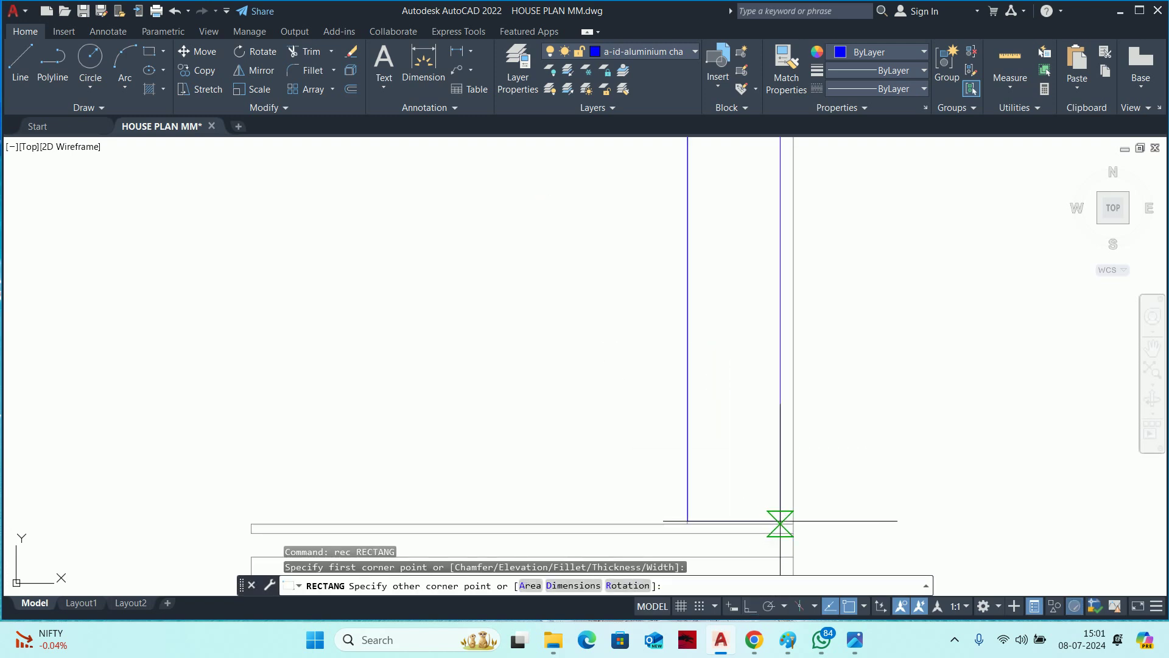
{"action": "left_click", "coordinate": [780, 516]}
{"action": "key", "text": "Escape"}
{"action": "key", "text": "Escape"}
{"action": "key", "text": "Escape"}
{"action": "scroll", "coordinate": [756, 481], "scroll_direction": "down", "scroll_amount": 4}
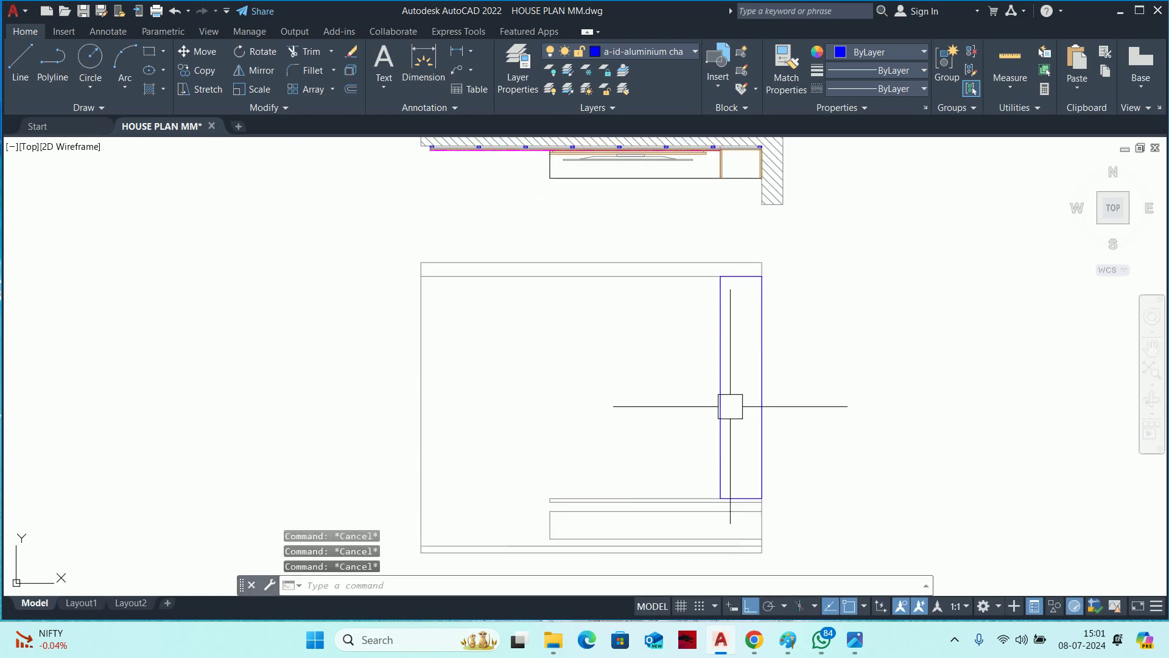
Start an offset, then cancel the 20 offset and its repeat.
{"action": "type", "text": "o"}
{"action": "key", "text": "Return"}
{"action": "key", "text": "Escape"}
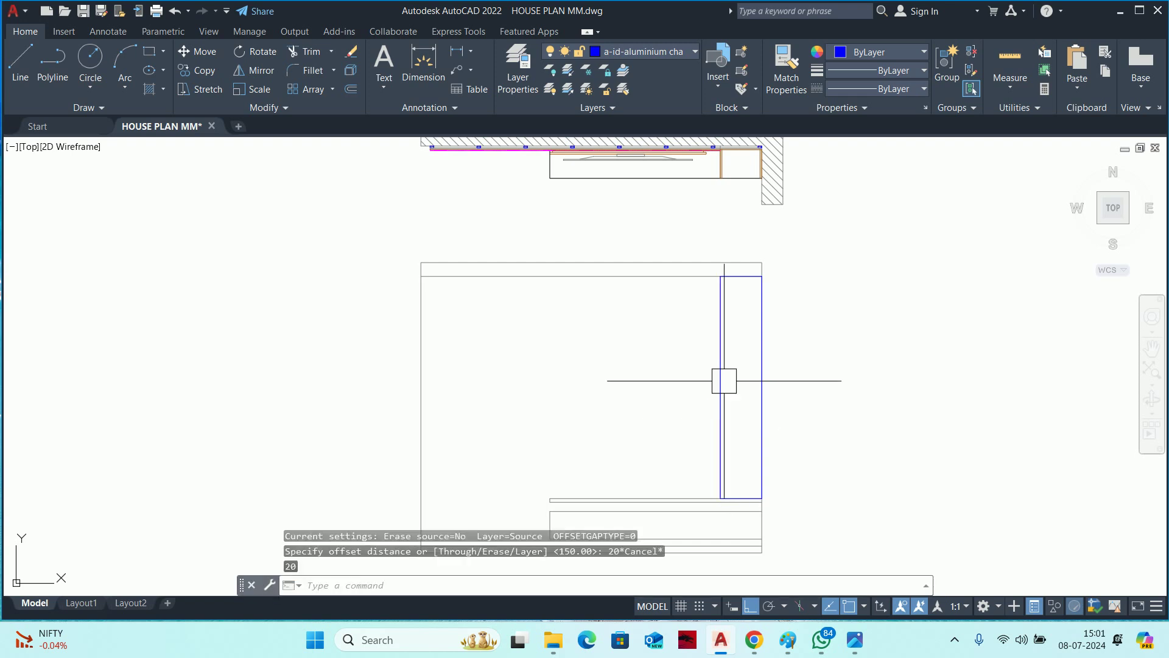
{"action": "key", "text": "Return"}
{"action": "scroll", "coordinate": [724, 378], "scroll_direction": "down", "scroll_amount": 2}
{"action": "scroll", "coordinate": [730, 286], "scroll_direction": "up", "scroll_amount": 2}
{"action": "scroll", "coordinate": [730, 287], "scroll_direction": "up", "scroll_amount": 4}
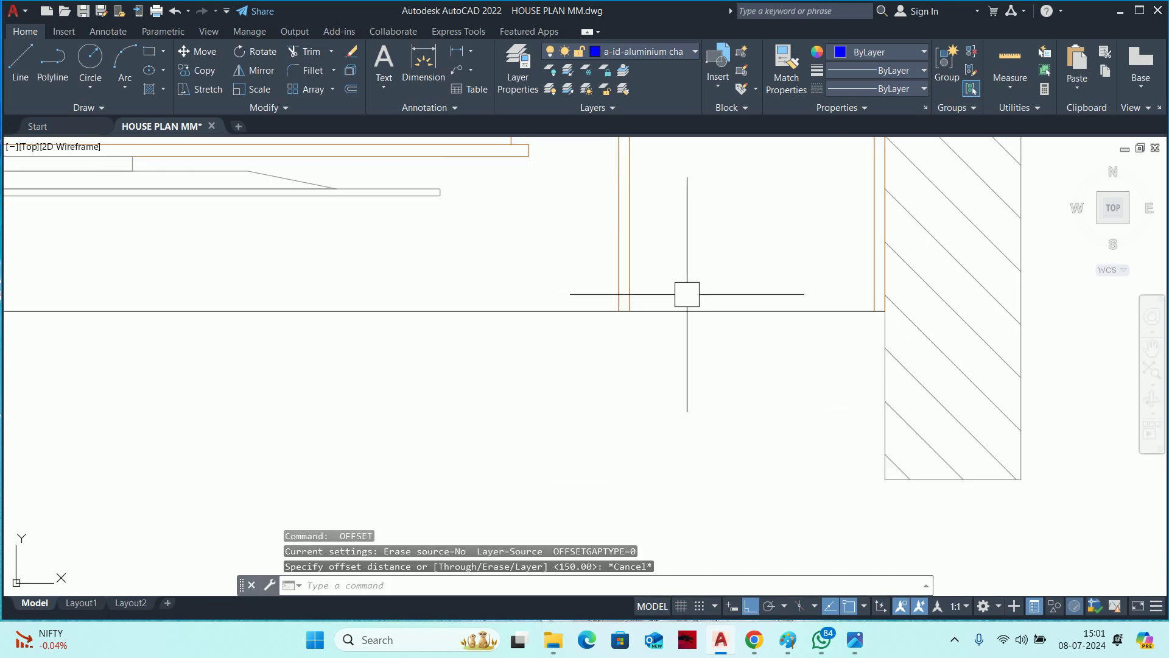
{"action": "key", "text": "Escape"}
Start a linear dimension, cancel it, and quick-measure the nearby gaps.
{"action": "type", "text": "dli"}
{"action": "key", "text": "Return"}
{"action": "key", "text": "Escape"}
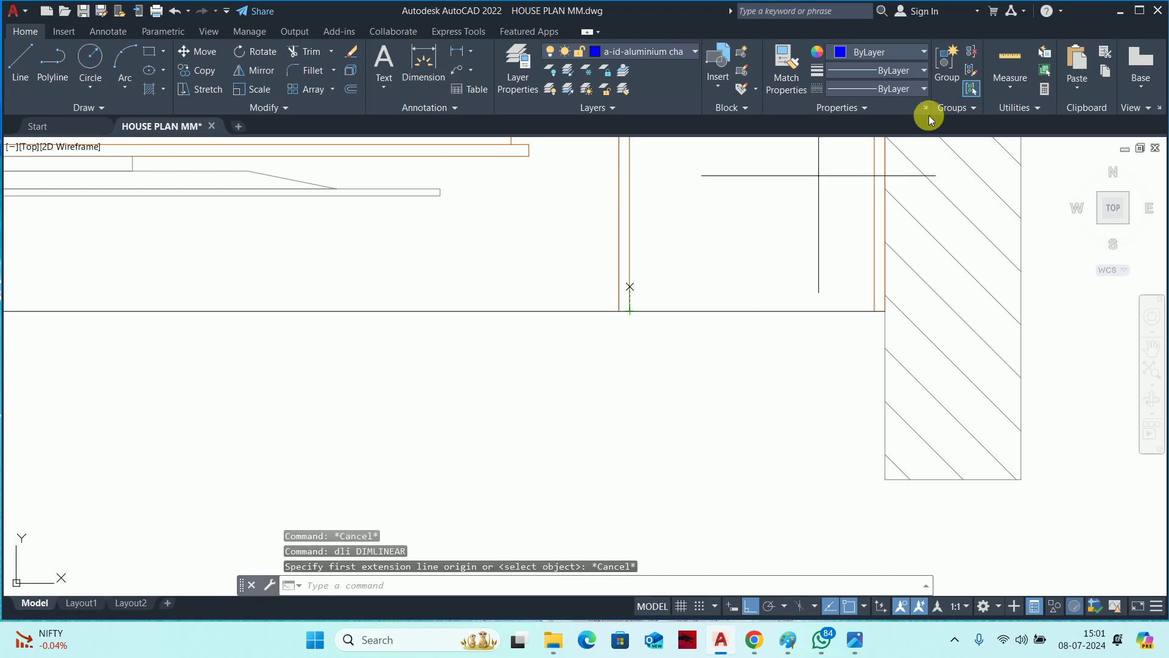
{"action": "left_click", "coordinate": [1009, 64]}
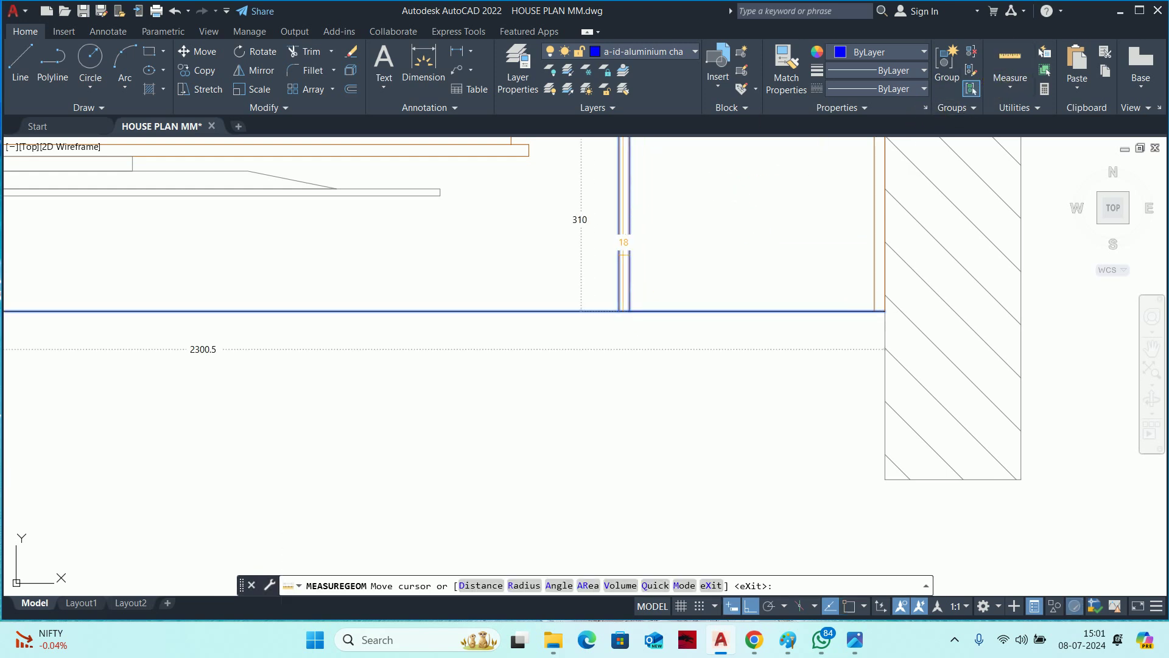
{"action": "key", "text": "Escape"}
{"action": "scroll", "coordinate": [624, 256], "scroll_direction": "down", "scroll_amount": 5}
Offset the side unit rectangle by 18.
{"action": "type", "text": "o"}
{"action": "key", "text": "Return"}
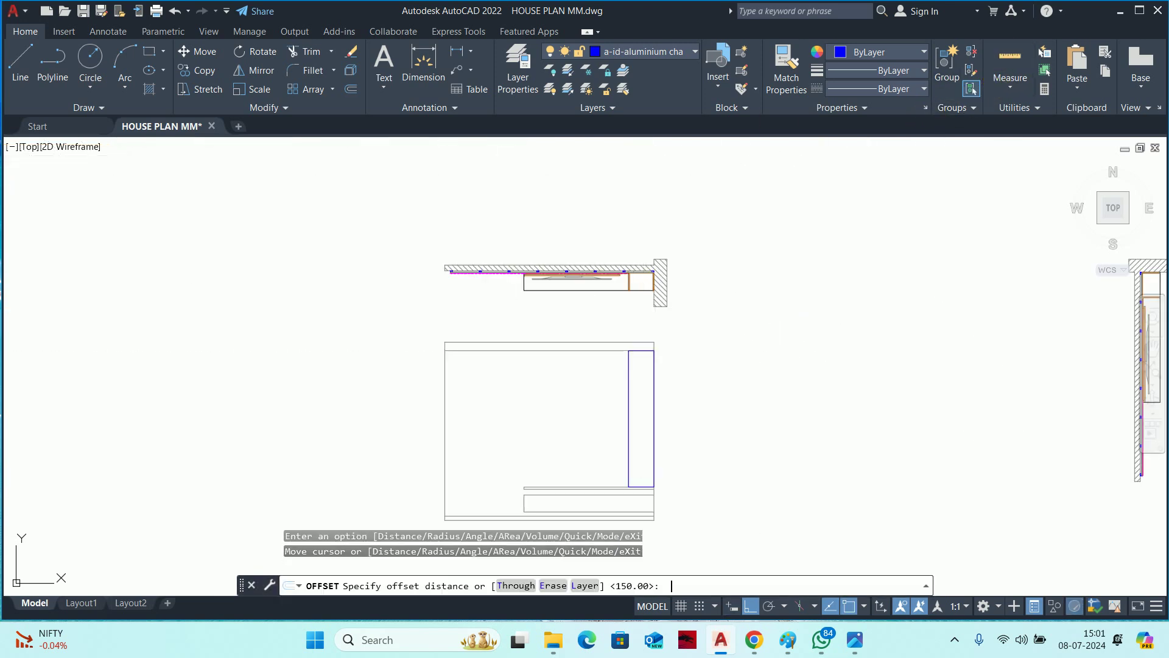
{"action": "type", "text": "18"}
{"action": "key", "text": "Return"}
{"action": "scroll", "coordinate": [637, 331], "scroll_direction": "up", "scroll_amount": 5}
{"action": "left_click", "coordinate": [636, 401]}
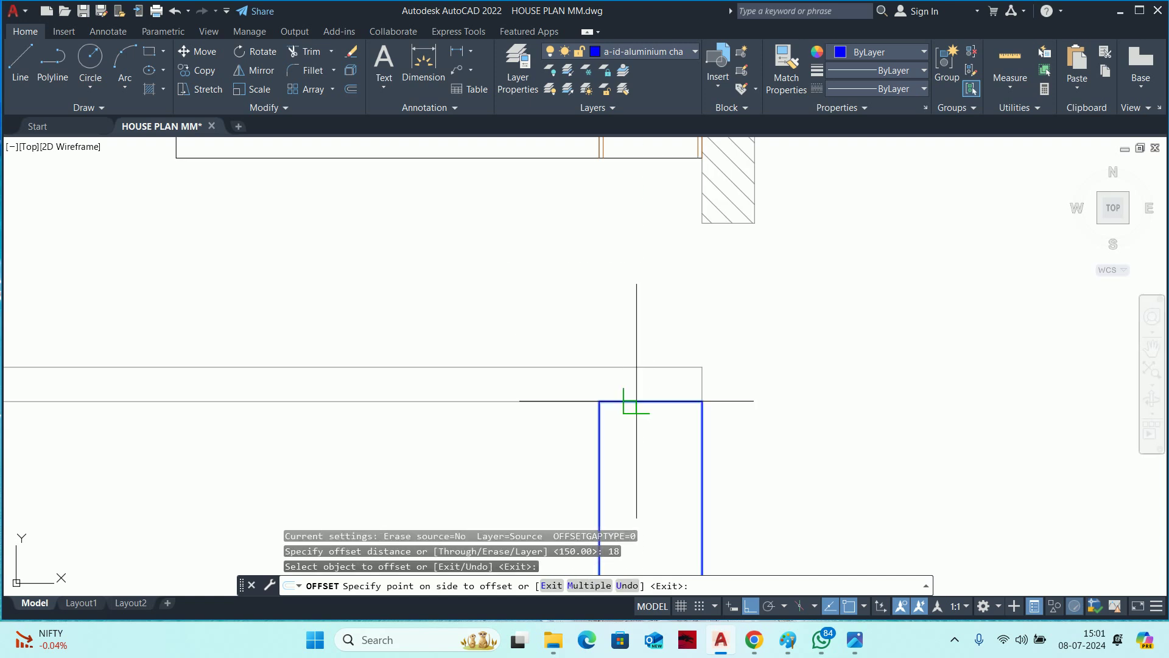
{"action": "key", "text": "Escape"}
{"action": "key", "text": "Escape"}
{"action": "scroll", "coordinate": [634, 426], "scroll_direction": "up", "scroll_amount": 3}
{"action": "scroll", "coordinate": [587, 405], "scroll_direction": "up", "scroll_amount": 2}
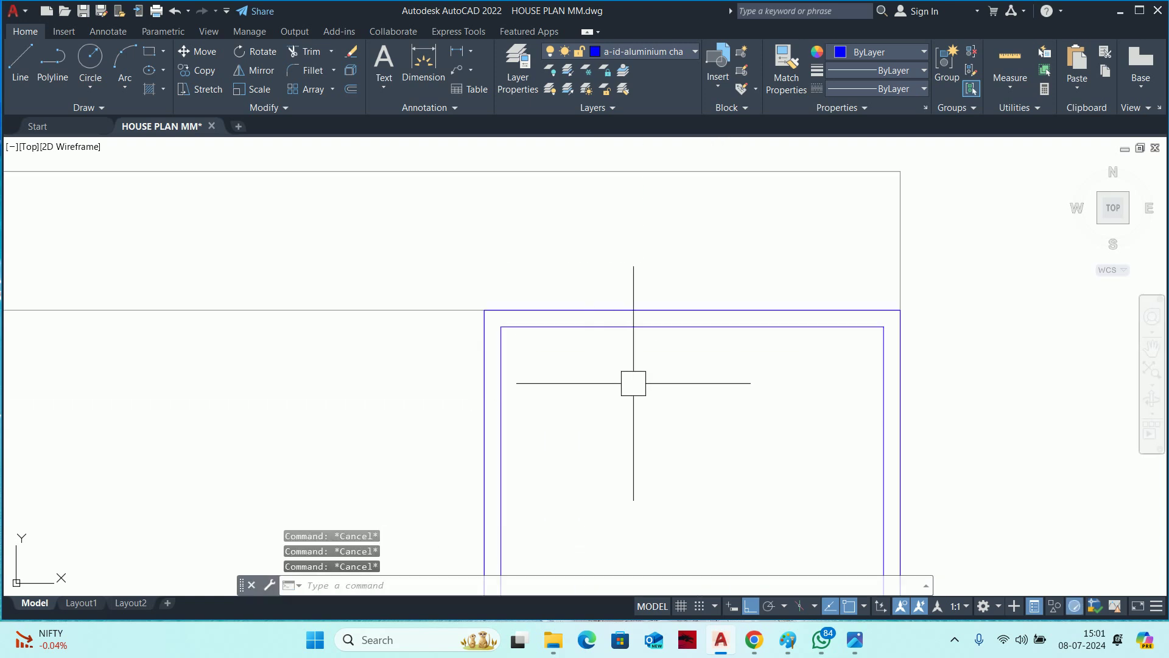
{"action": "scroll", "coordinate": [599, 309], "scroll_direction": "down", "scroll_amount": 5}
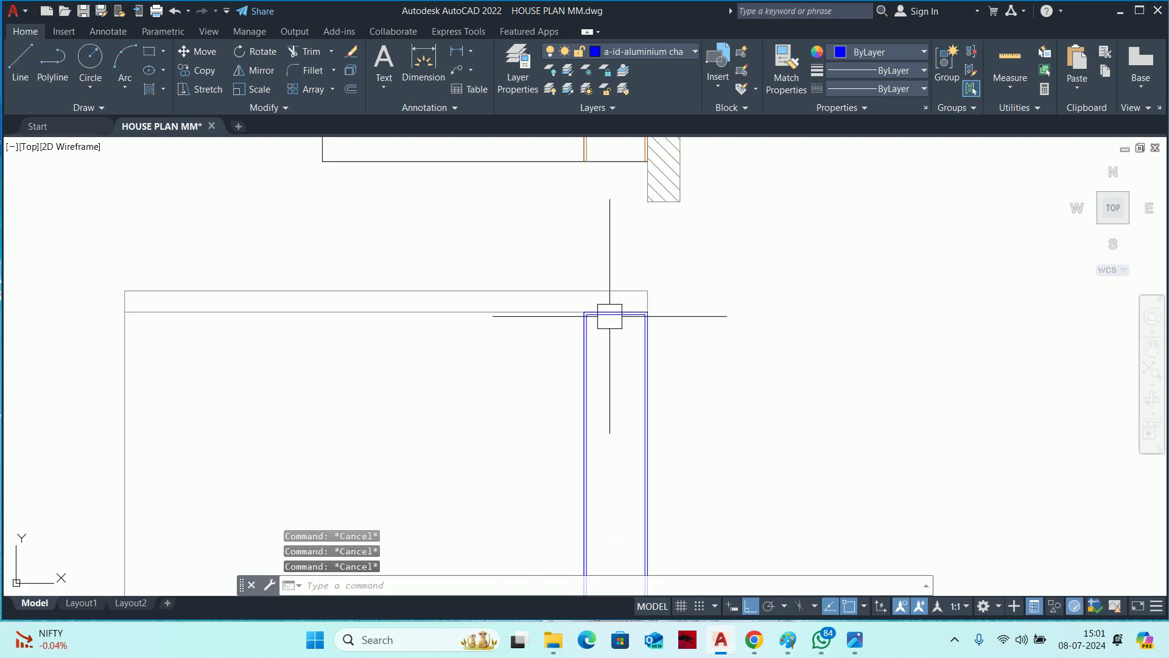
Match the blue offset rectangle's properties to the orange outline with MATCHPROP.
{"action": "type", "text": "ma"}
{"action": "key", "text": "Return"}
{"action": "middle_click_drag", "start_coordinate": [610, 316], "coordinate": [618, 359]}
{"action": "scroll", "coordinate": [642, 183], "scroll_direction": "up", "scroll_amount": 2}
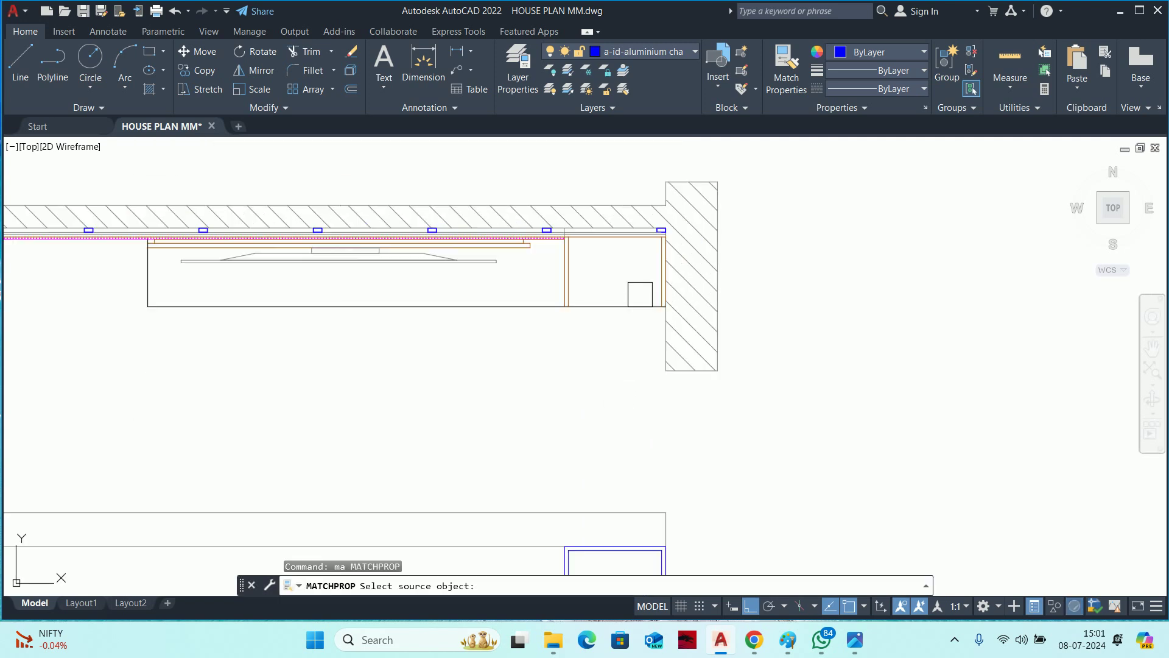
{"action": "scroll", "coordinate": [645, 195], "scroll_direction": "up", "scroll_amount": 4}
{"action": "left_click", "coordinate": [682, 280]}
{"action": "scroll", "coordinate": [619, 389], "scroll_direction": "down", "scroll_amount": 5}
{"action": "scroll", "coordinate": [619, 491], "scroll_direction": "up", "scroll_amount": 4}
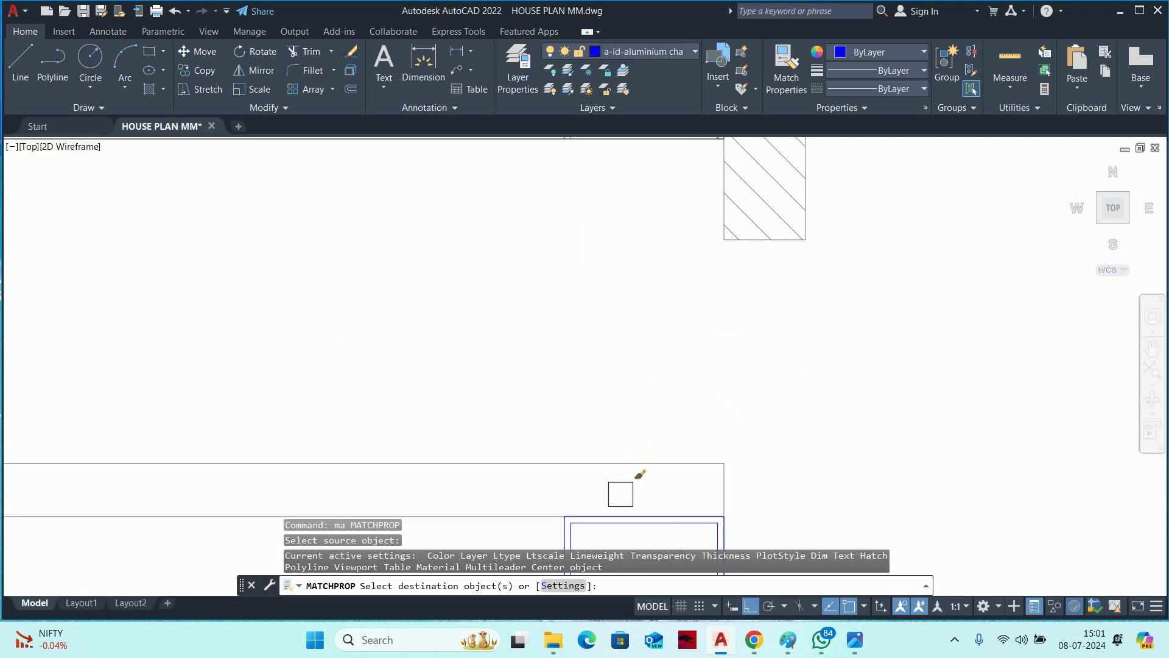
{"action": "scroll", "coordinate": [629, 519], "scroll_direction": "up", "scroll_amount": 2}
{"action": "middle_click_drag", "start_coordinate": [629, 519], "coordinate": [667, 279]}
{"action": "left_click", "coordinate": [672, 359]}
{"action": "key", "text": "Escape"}
{"action": "scroll", "coordinate": [676, 329], "scroll_direction": "down", "scroll_amount": 3}
{"action": "scroll", "coordinate": [701, 365], "scroll_direction": "down", "scroll_amount": 2}
{"action": "scroll", "coordinate": [667, 278], "scroll_direction": "up", "scroll_amount": 3}
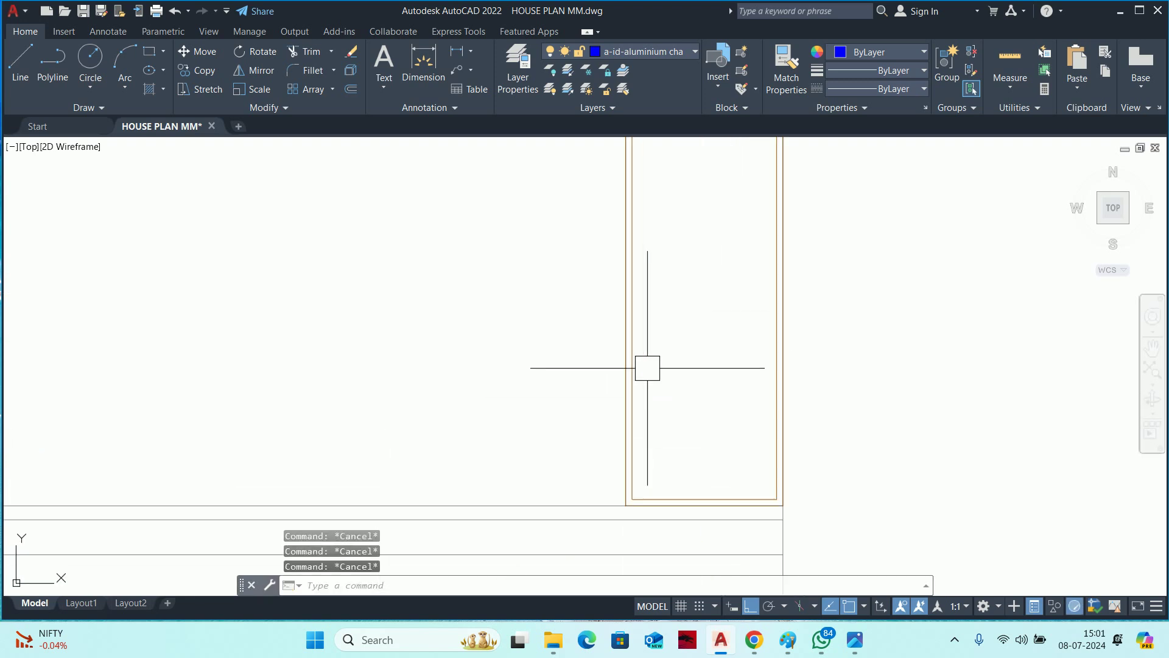
{"action": "scroll", "coordinate": [645, 366], "scroll_direction": "down", "scroll_amount": 1}
{"action": "scroll", "coordinate": [642, 376], "scroll_direction": "down", "scroll_amount": 2}
{"action": "middle_click_drag", "start_coordinate": [642, 375], "coordinate": [632, 428]}
{"action": "key", "text": "Escape"}
{"action": "key", "text": "Escape"}
Draw a centre line from the unit's bottom midpoint to its top edge.
{"action": "type", "text": "l"}
{"action": "key", "text": "Return"}
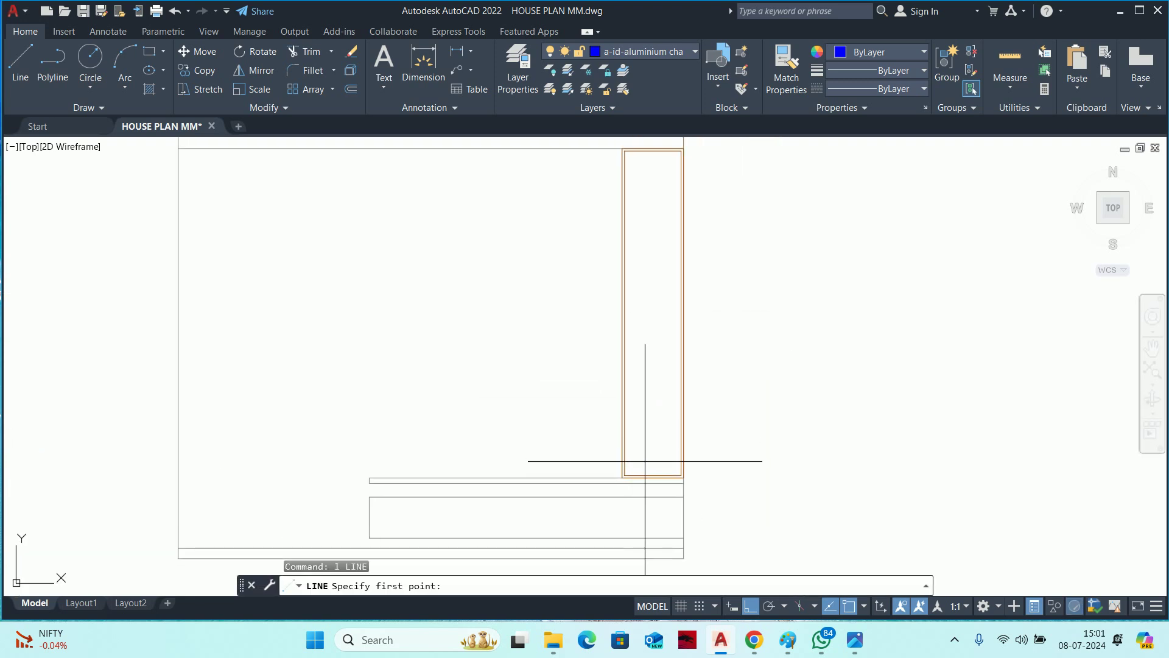
{"action": "left_click", "coordinate": [653, 475]}
{"action": "middle_click_drag", "start_coordinate": [648, 203], "coordinate": [652, 287]}
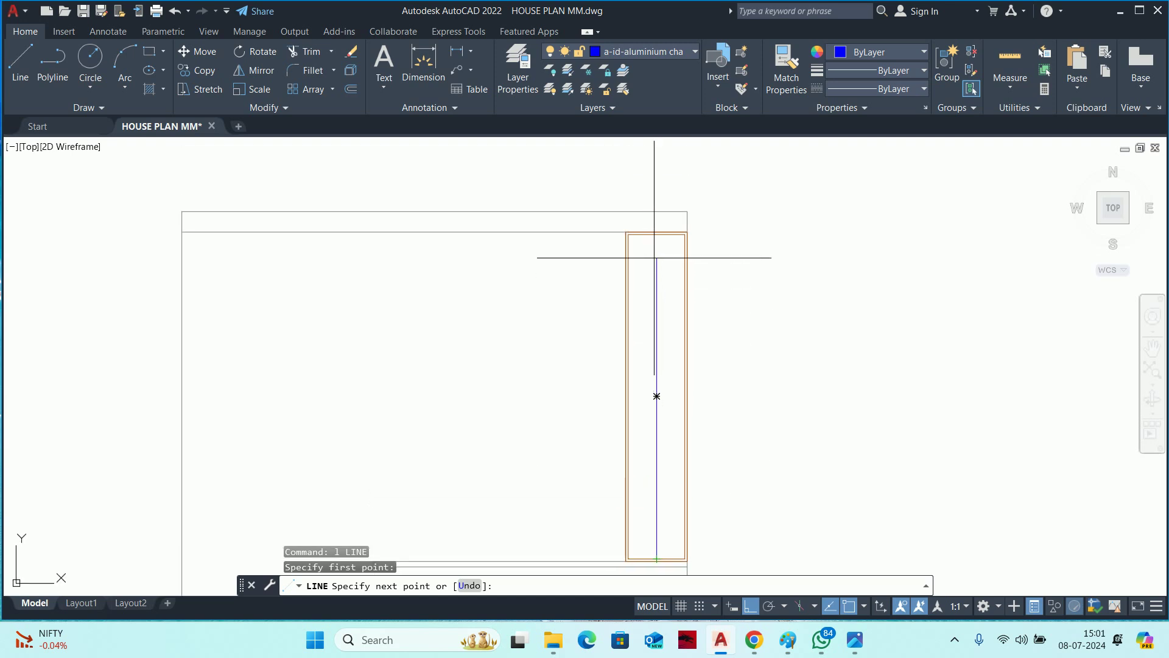
{"action": "left_click", "coordinate": [656, 234]}
{"action": "key", "text": "Escape"}
{"action": "key", "text": "Escape"}
{"action": "key", "text": "Escape"}
Start a linear dimension on the centre line, then cancel it.
{"action": "type", "text": "dli"}
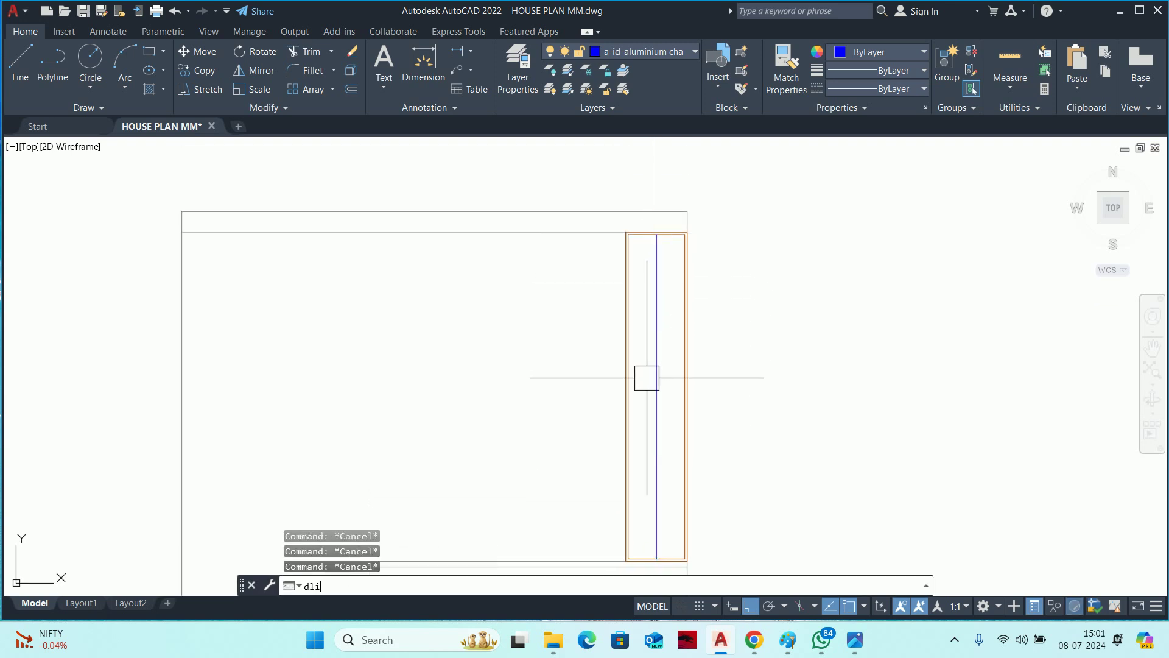
{"action": "key", "text": "Return"}
{"action": "key", "text": "Return"}
{"action": "left_click", "coordinate": [656, 372]}
{"action": "scroll", "coordinate": [653, 369], "scroll_direction": "up", "scroll_amount": 3}
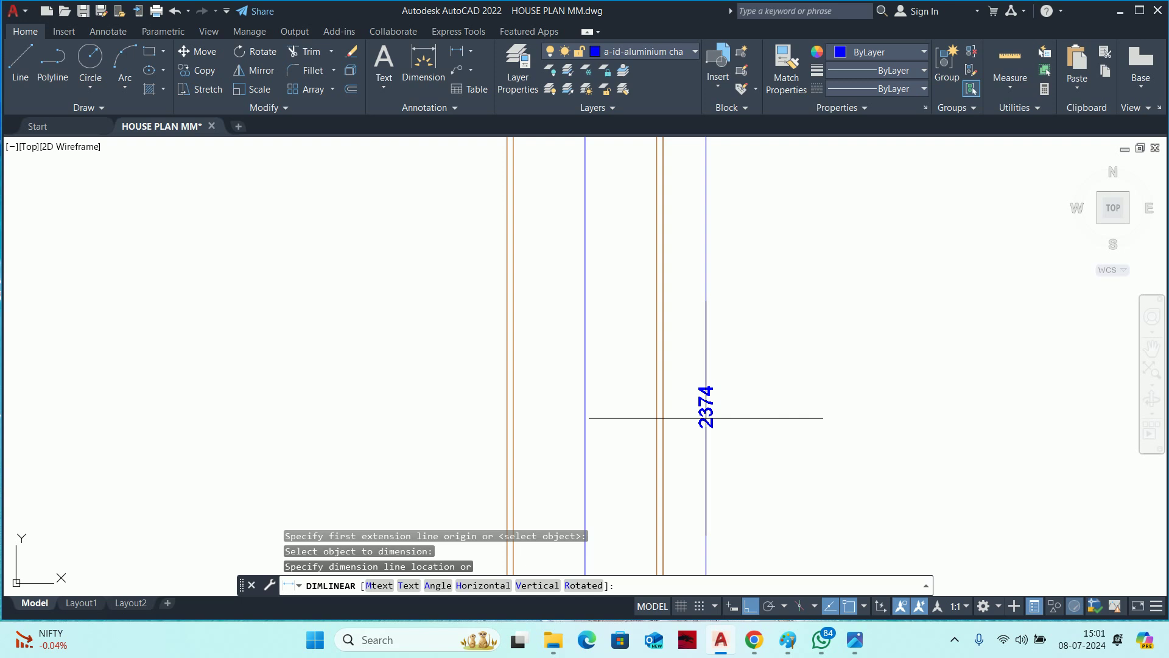
{"action": "scroll", "coordinate": [706, 418], "scroll_direction": "down", "scroll_amount": 1}
{"action": "key", "text": "Escape"}
{"action": "key", "text": "Escape"}
{"action": "key", "text": "Escape"}
{"action": "scroll", "coordinate": [653, 414], "scroll_direction": "down", "scroll_amount": 3}
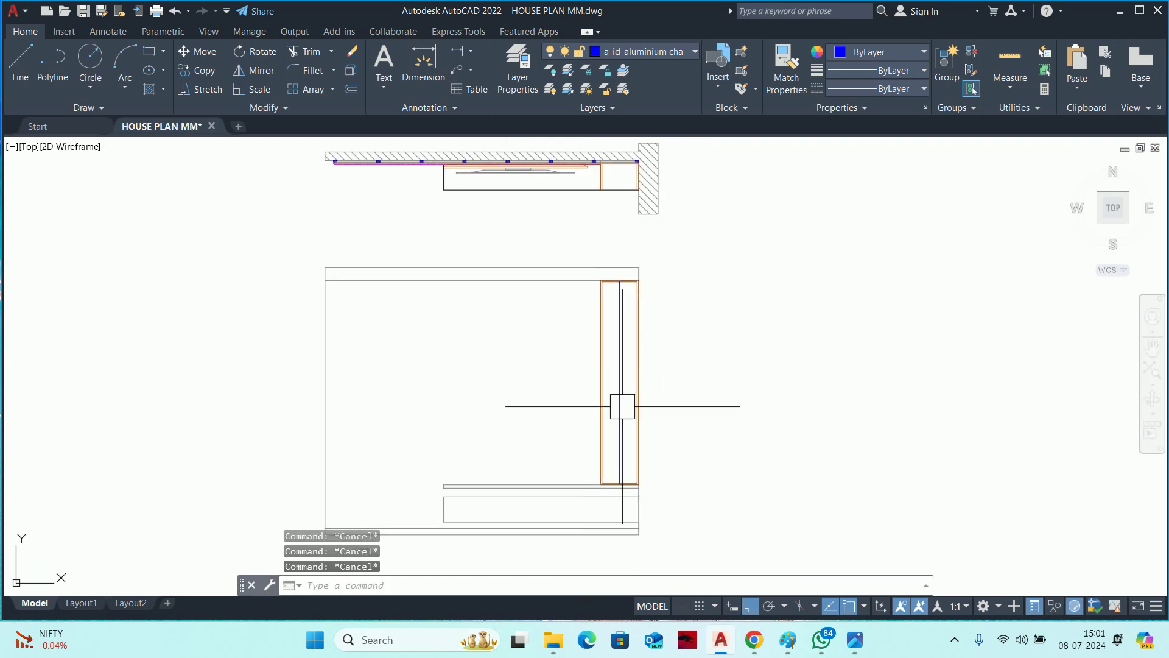
{"action": "scroll", "coordinate": [622, 407], "scroll_direction": "up", "scroll_amount": 2}
Begin dividing the centre line into equal parts with DIV.
{"action": "type", "text": "div"}
{"action": "key", "text": "Return"}
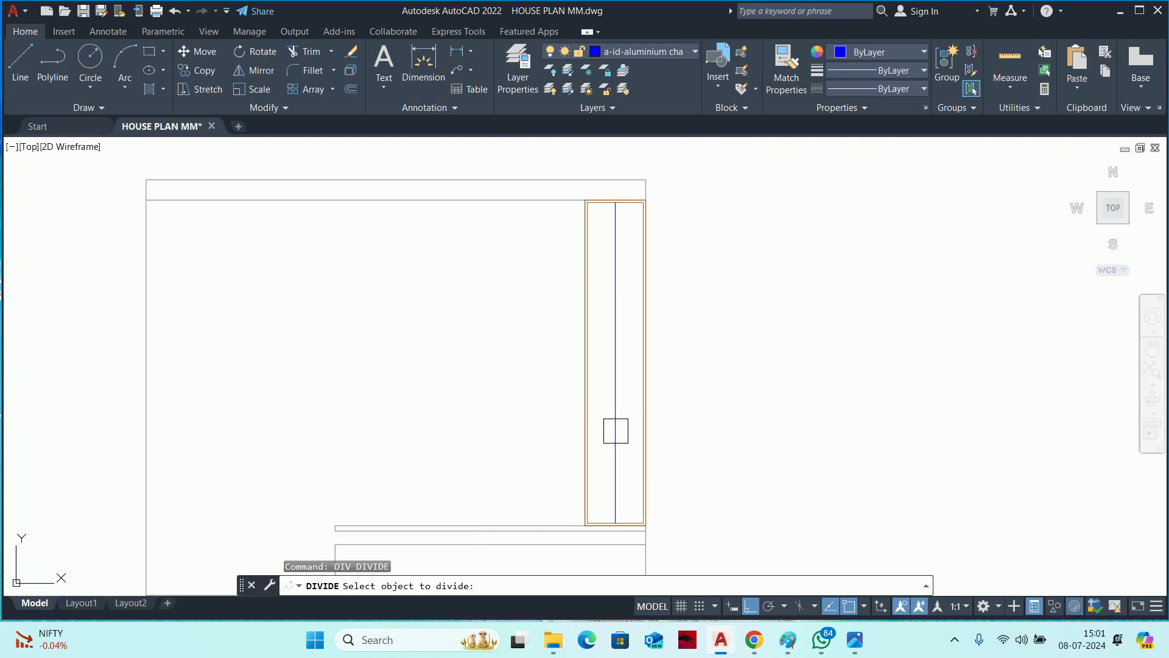
{"action": "scroll", "coordinate": [616, 431], "scroll_direction": "up", "scroll_amount": 2}
{"action": "left_click", "coordinate": [617, 494]}
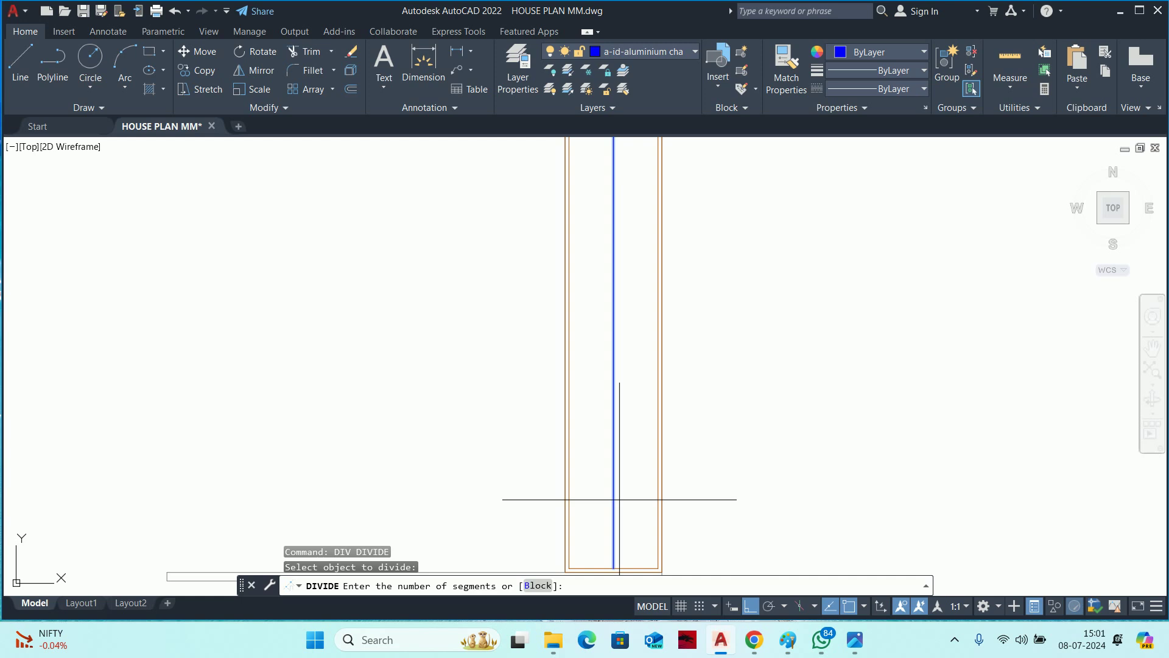
{"action": "left_click", "coordinate": [538, 586]}
{"action": "type", "text": "4"}
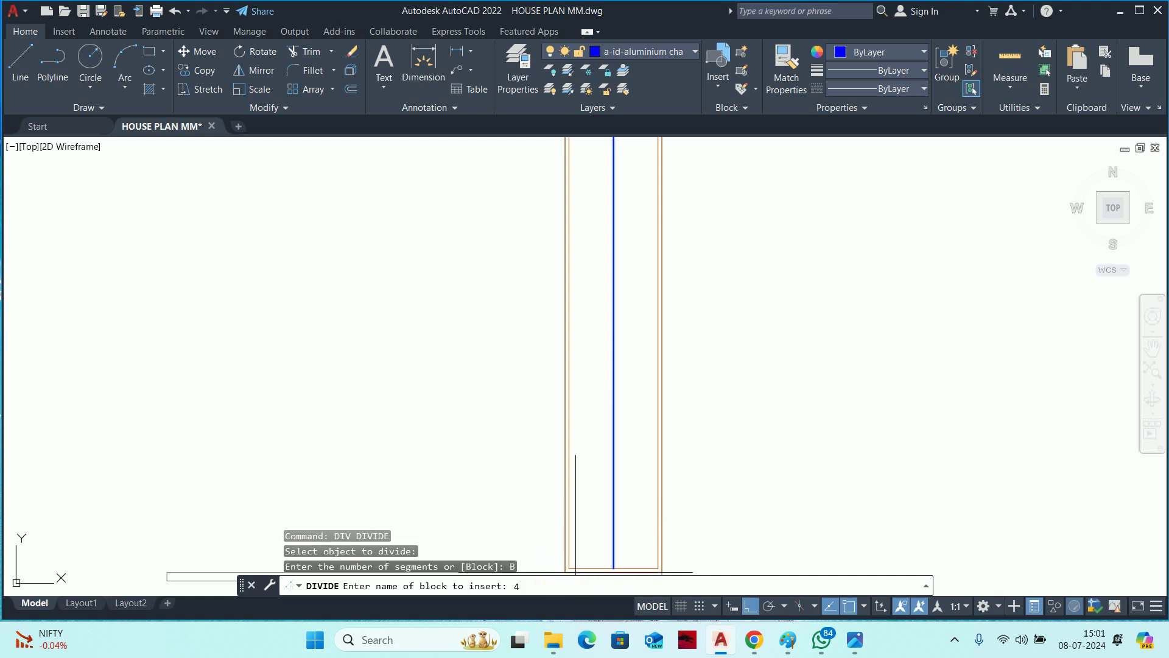
{"action": "key", "text": "Escape"}
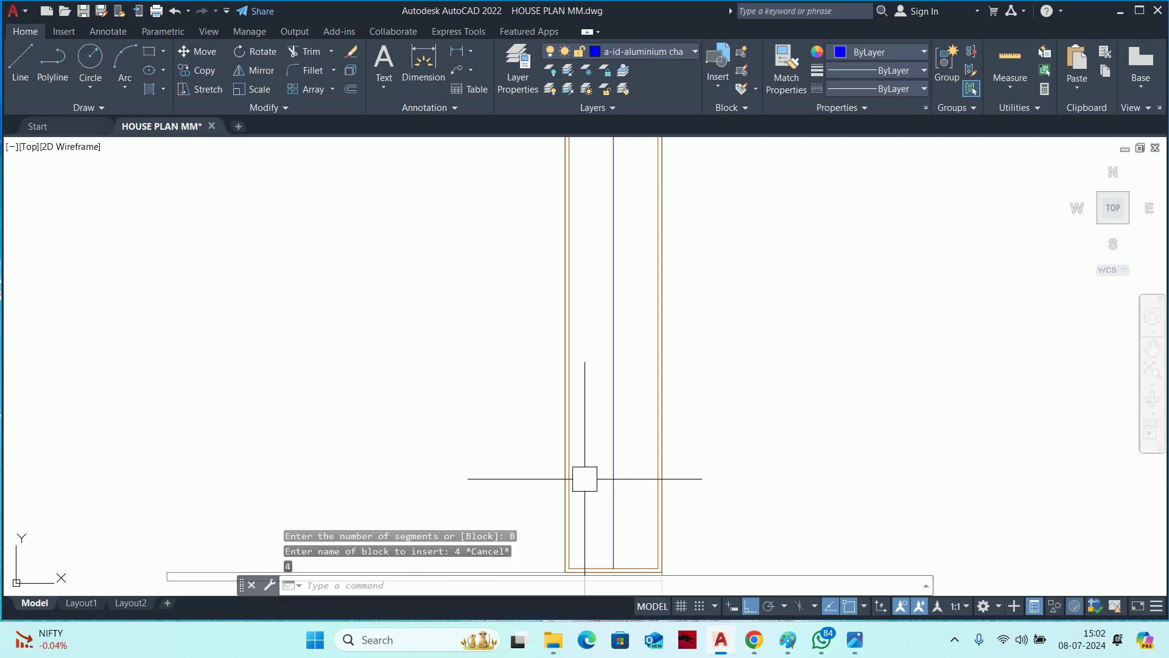
{"action": "key", "text": "Escape"}
{"action": "type", "text": "iv"}
{"action": "key", "text": "Return"}
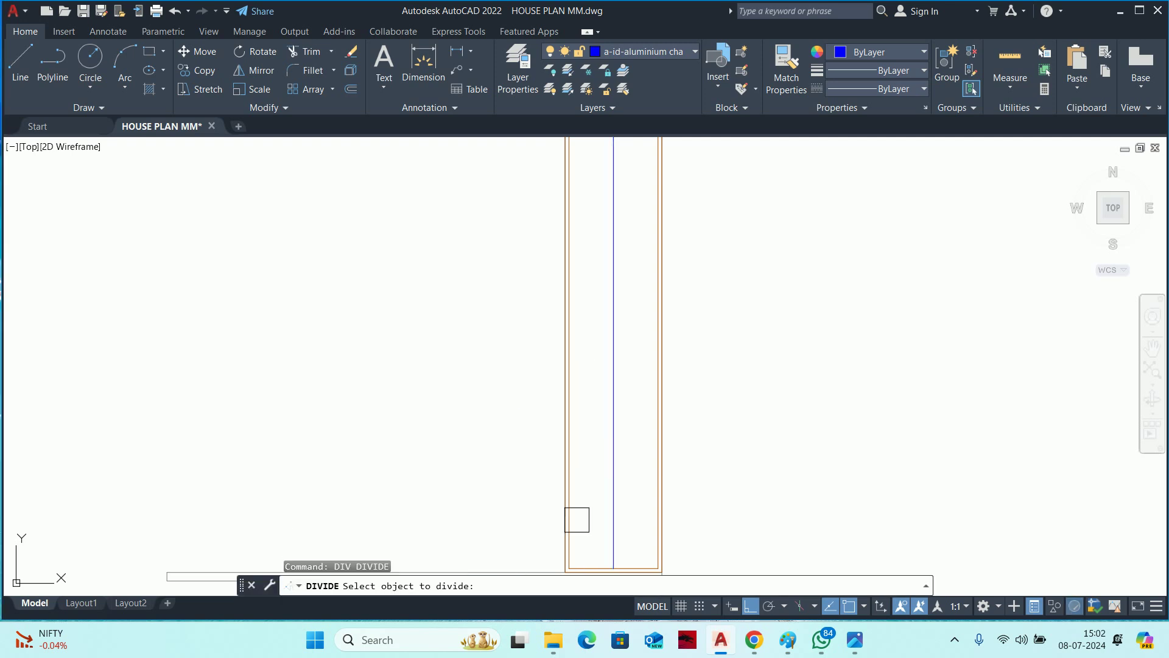
{"action": "left_click", "coordinate": [609, 541]}
{"action": "type", "text": "4"}
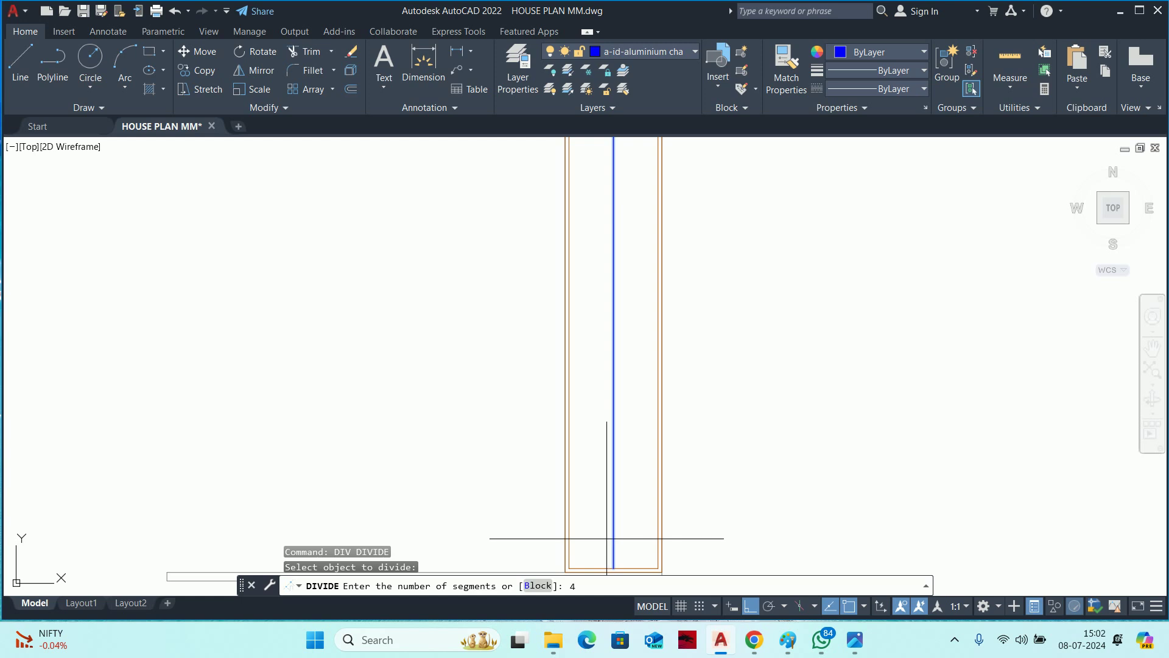
{"action": "key", "text": "Return"}
{"action": "key", "text": "Escape"}
{"action": "key", "text": "Escape"}
{"action": "scroll", "coordinate": [607, 484], "scroll_direction": "down", "scroll_amount": 2}
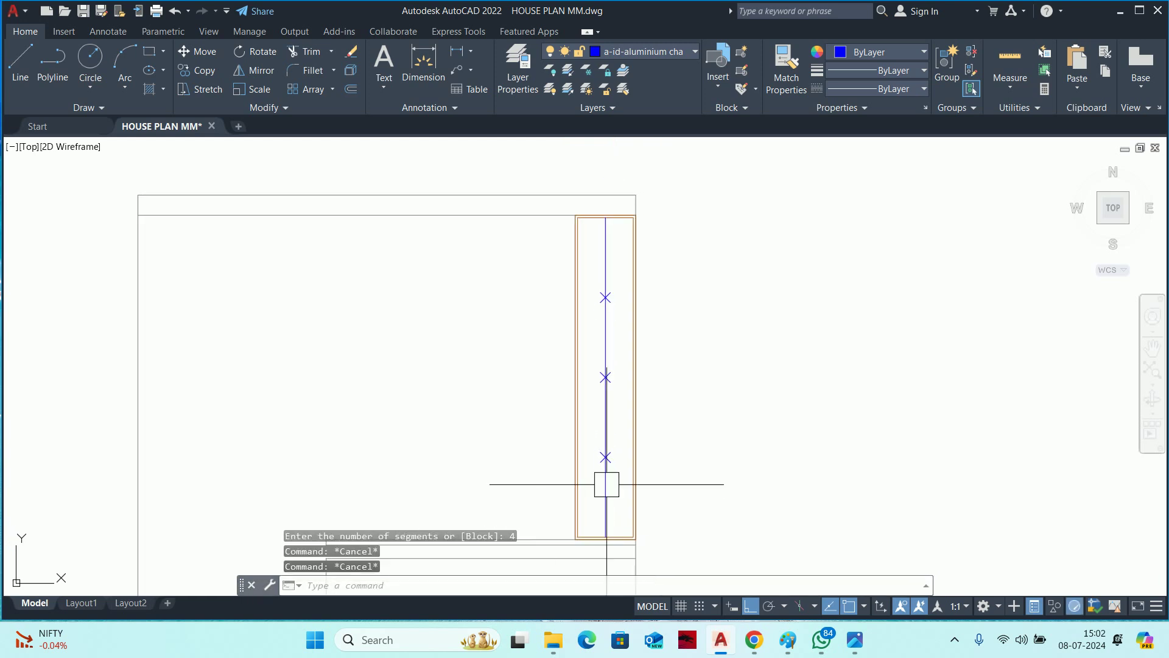
{"action": "type", "text": "li"}
{"action": "key", "text": "Return"}
{"action": "left_click", "coordinate": [605, 457]}
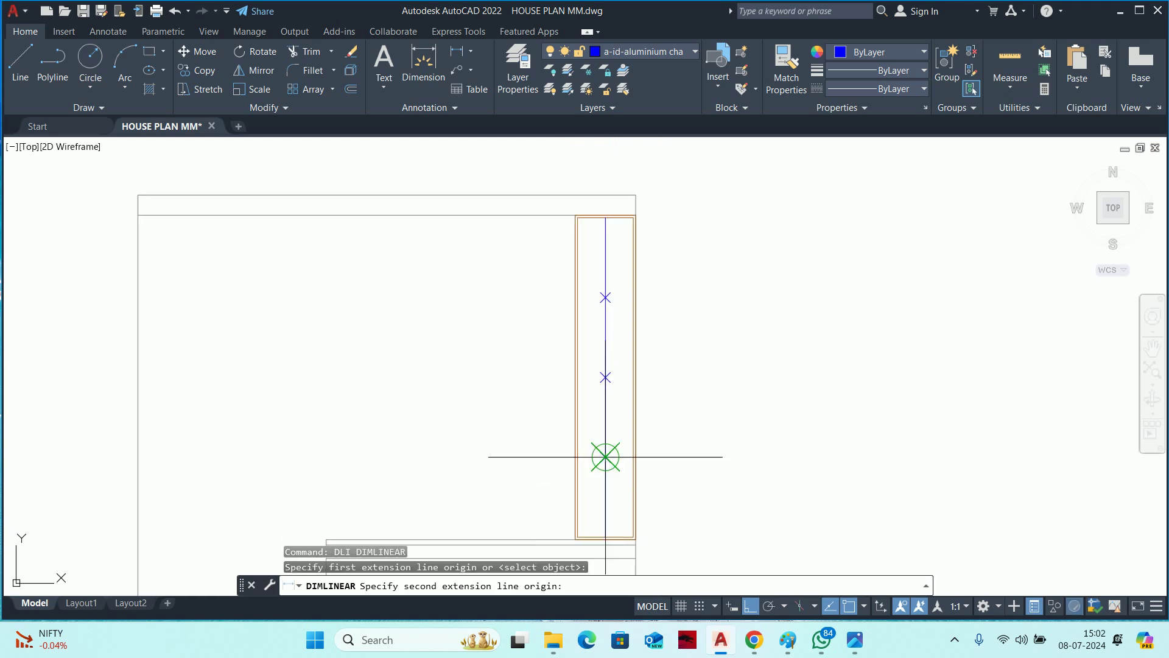
{"action": "left_click", "coordinate": [606, 536]}
{"action": "scroll", "coordinate": [663, 510], "scroll_direction": "up", "scroll_amount": 4}
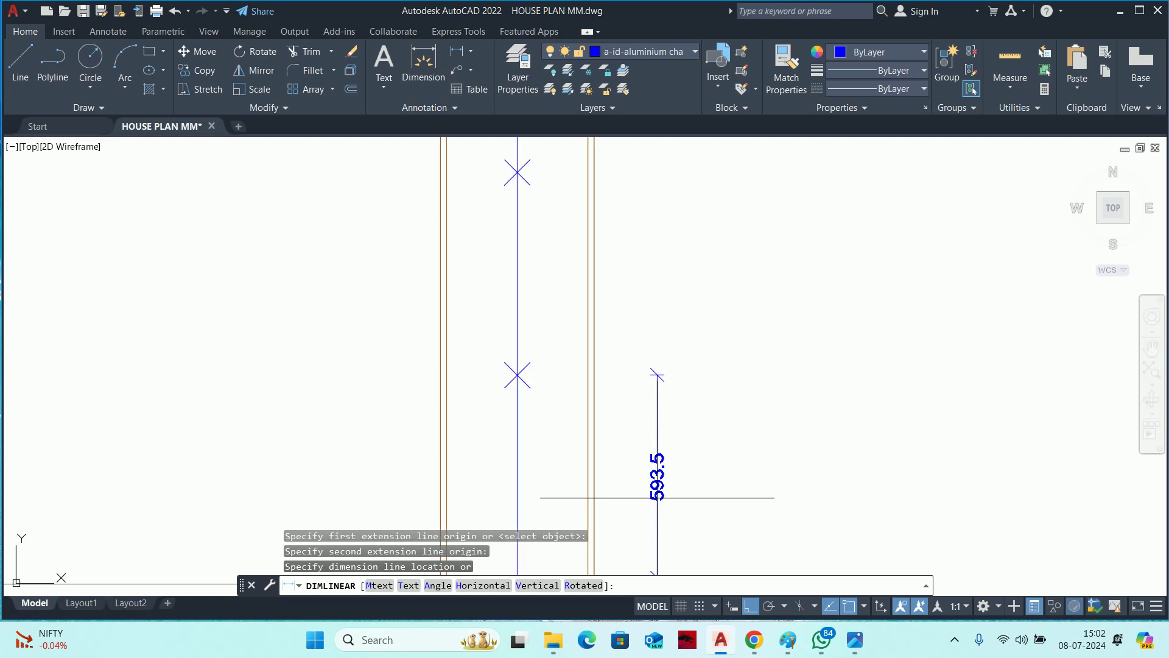
{"action": "scroll", "coordinate": [664, 494], "scroll_direction": "down", "scroll_amount": 2}
{"action": "scroll", "coordinate": [672, 479], "scroll_direction": "down", "scroll_amount": 2}
{"action": "key", "text": "Escape"}
{"action": "left_click", "coordinate": [506, 249]}
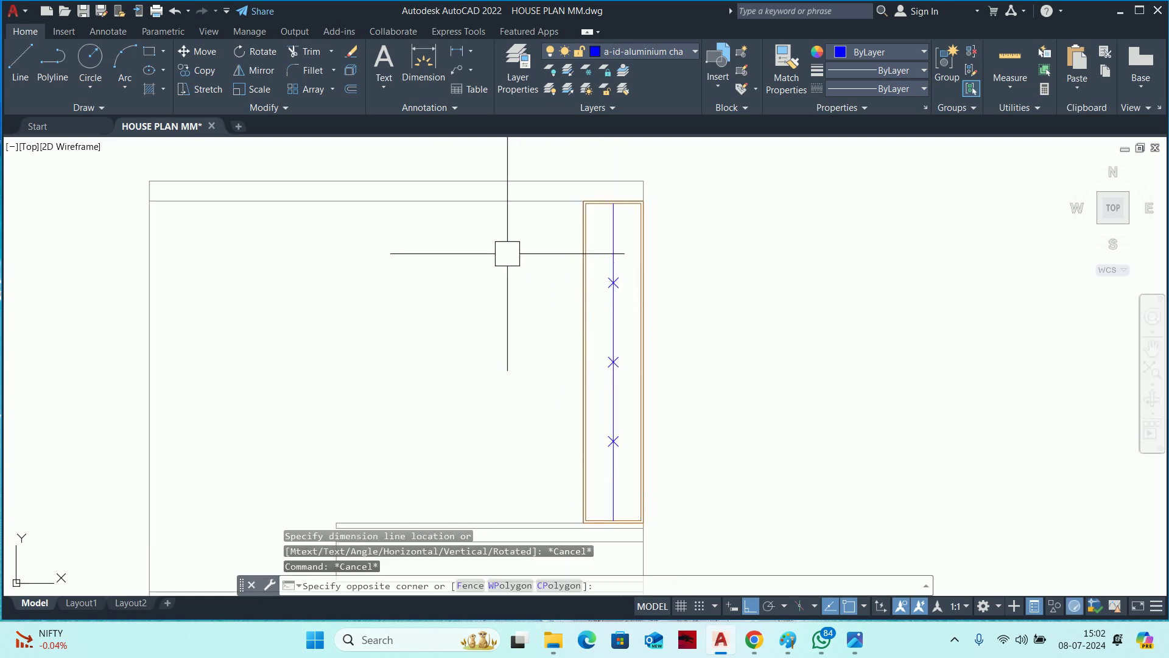
{"action": "left_click", "coordinate": [821, 463]}
{"action": "key", "text": "Delete"}
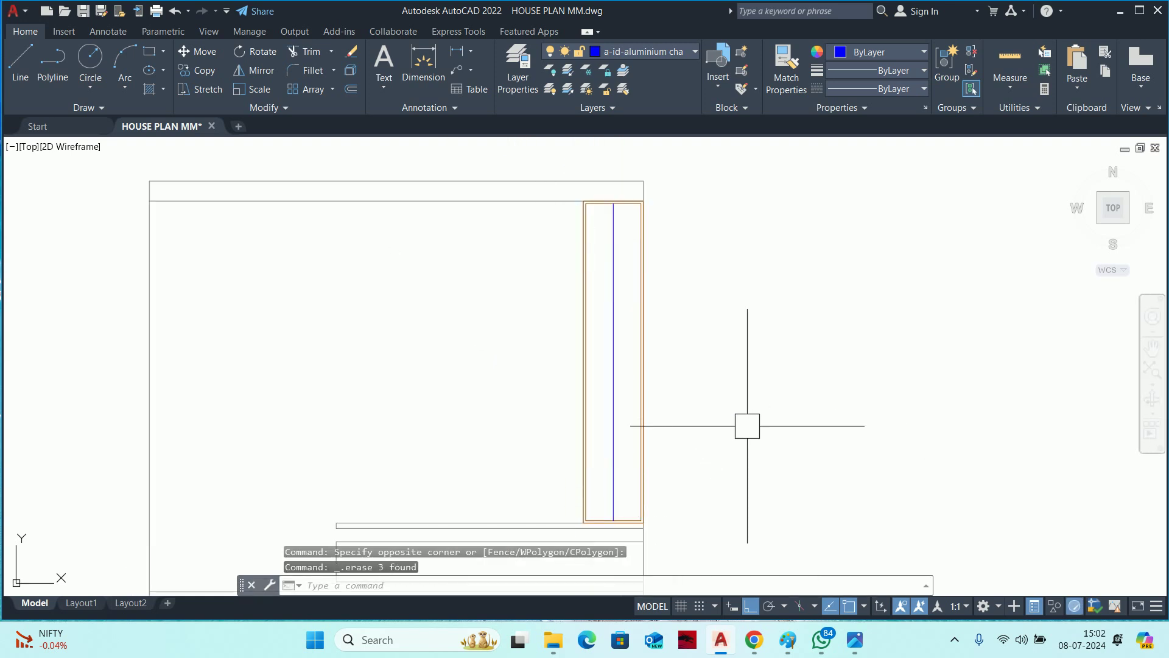
{"action": "type", "text": "div"}
{"action": "key", "text": "Return"}
{"action": "left_click", "coordinate": [618, 485]}
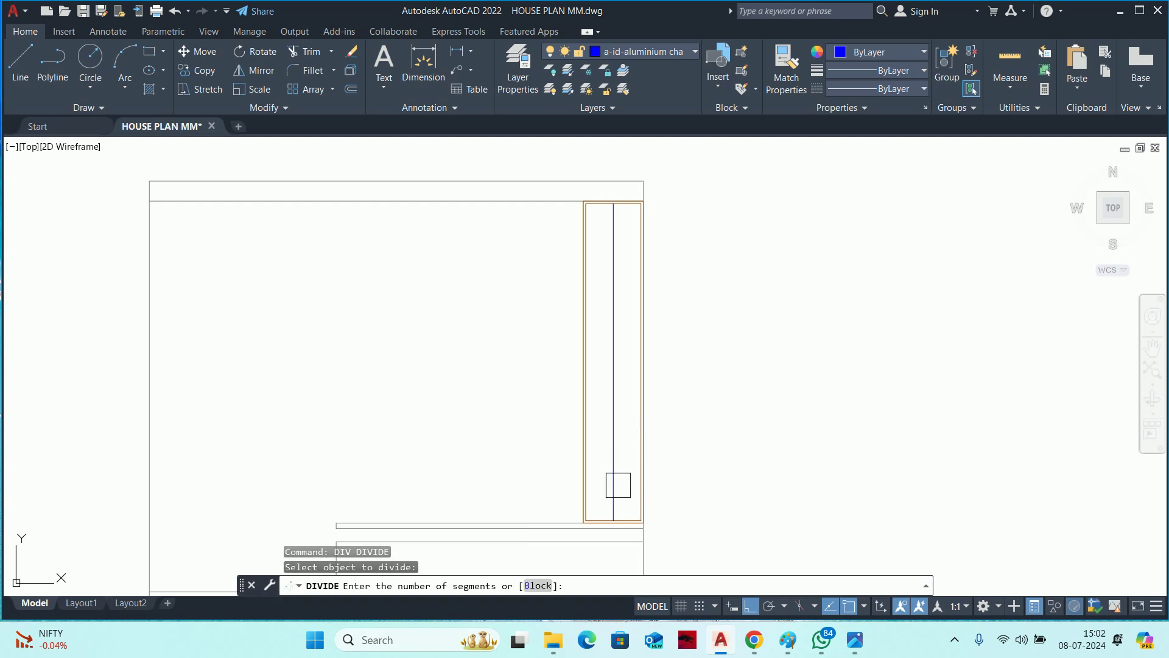
{"action": "type", "text": "5"}
{"action": "key", "text": "Return"}
{"action": "key", "text": "Escape"}
{"action": "key", "text": "Escape"}
{"action": "key", "text": "Escape"}
{"action": "scroll", "coordinate": [623, 471], "scroll_direction": "up", "scroll_amount": 2}
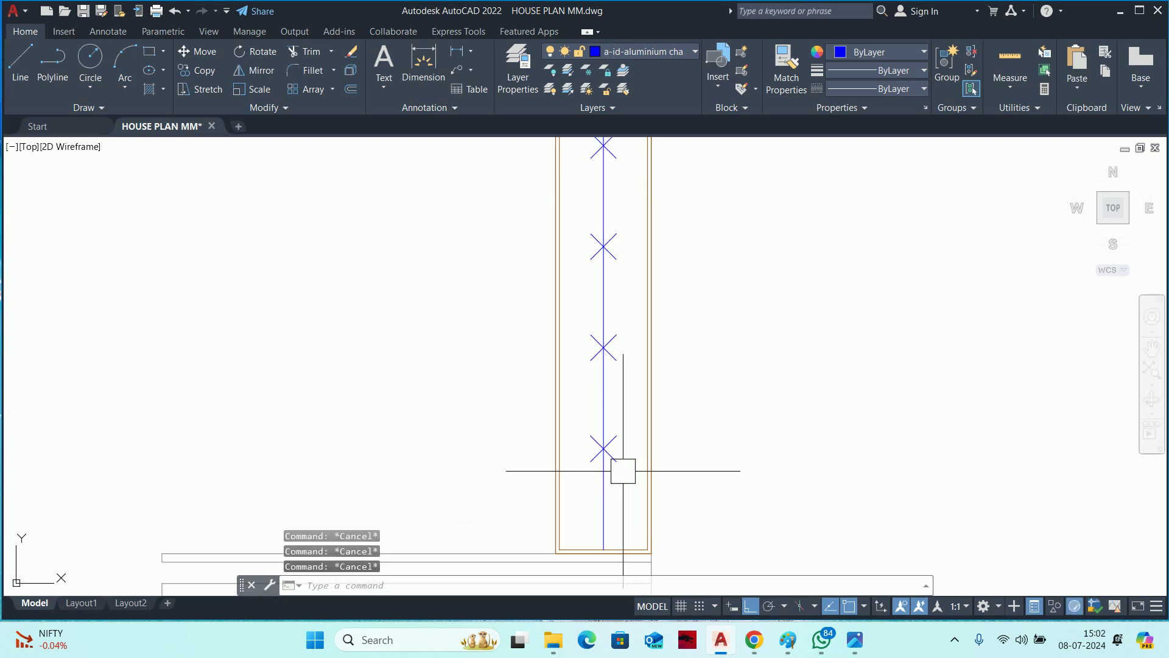
{"action": "type", "text": "li"}
{"action": "key", "text": "Return"}
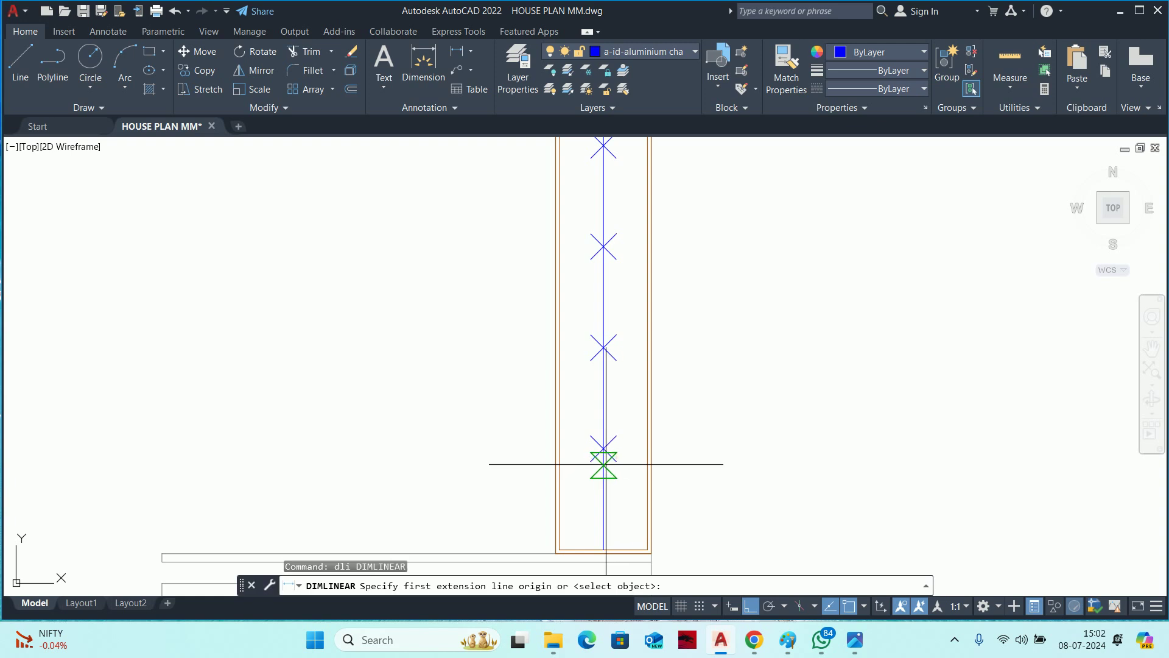
{"action": "left_click", "coordinate": [604, 448]}
{"action": "left_click", "coordinate": [604, 549]}
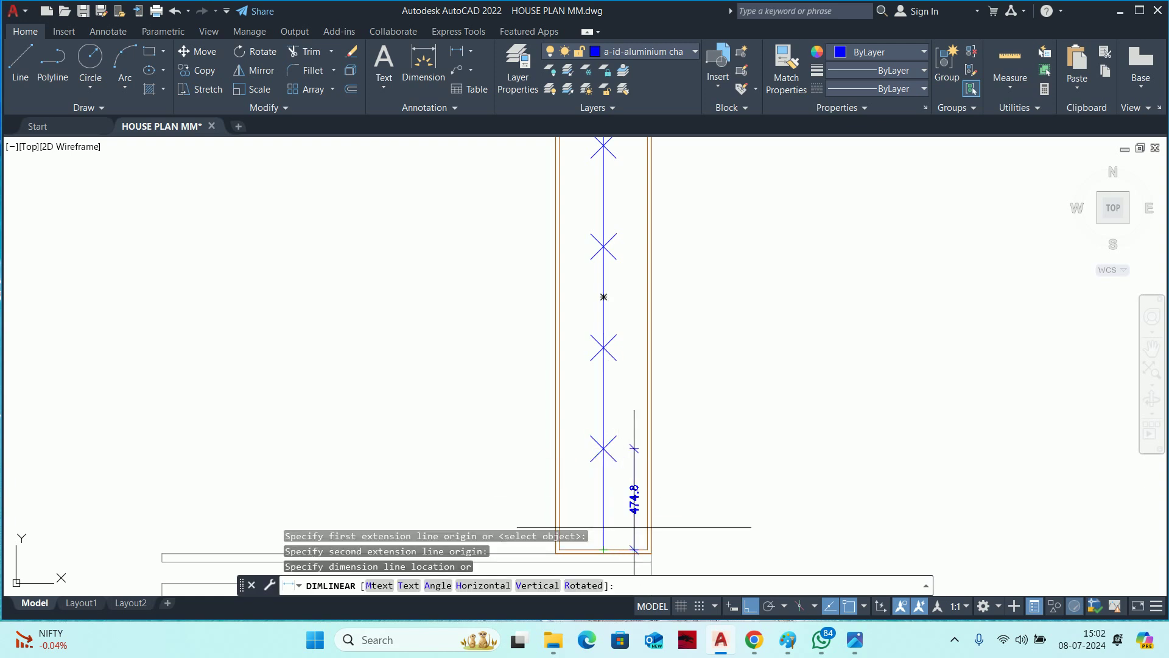
{"action": "scroll", "coordinate": [682, 504], "scroll_direction": "up", "scroll_amount": 2}
{"action": "scroll", "coordinate": [682, 504], "scroll_direction": "down", "scroll_amount": 4}
{"action": "scroll", "coordinate": [624, 419], "scroll_direction": "down", "scroll_amount": 3}
{"action": "key", "text": "Escape"}
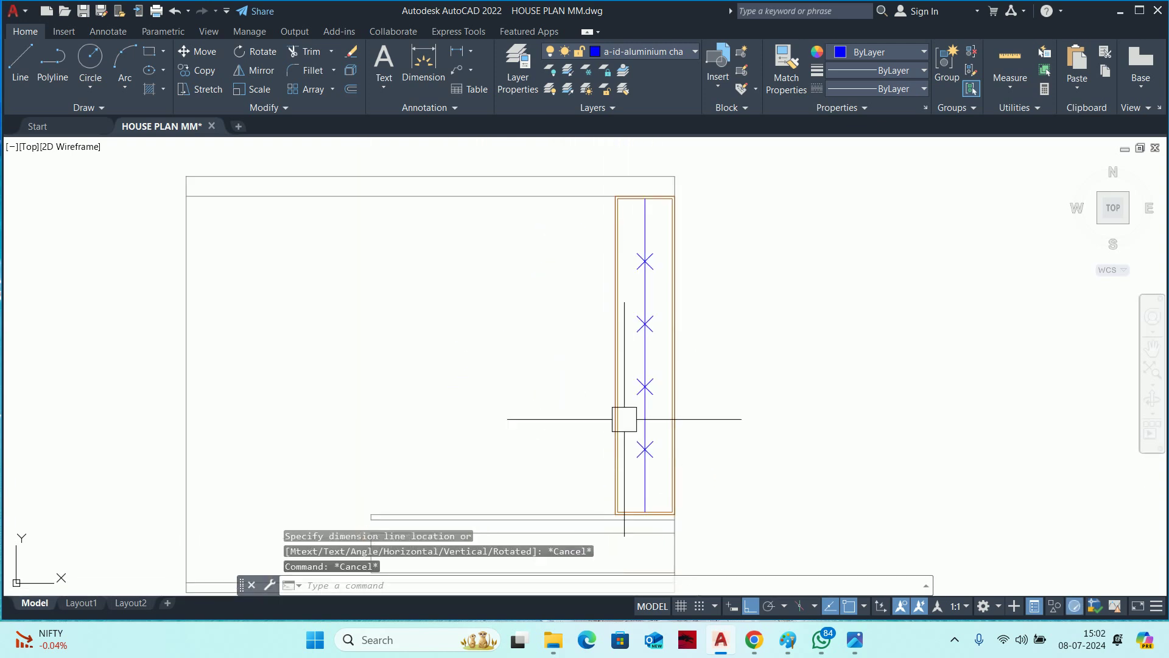
{"action": "left_click", "coordinate": [510, 210]}
{"action": "left_click", "coordinate": [743, 426]}
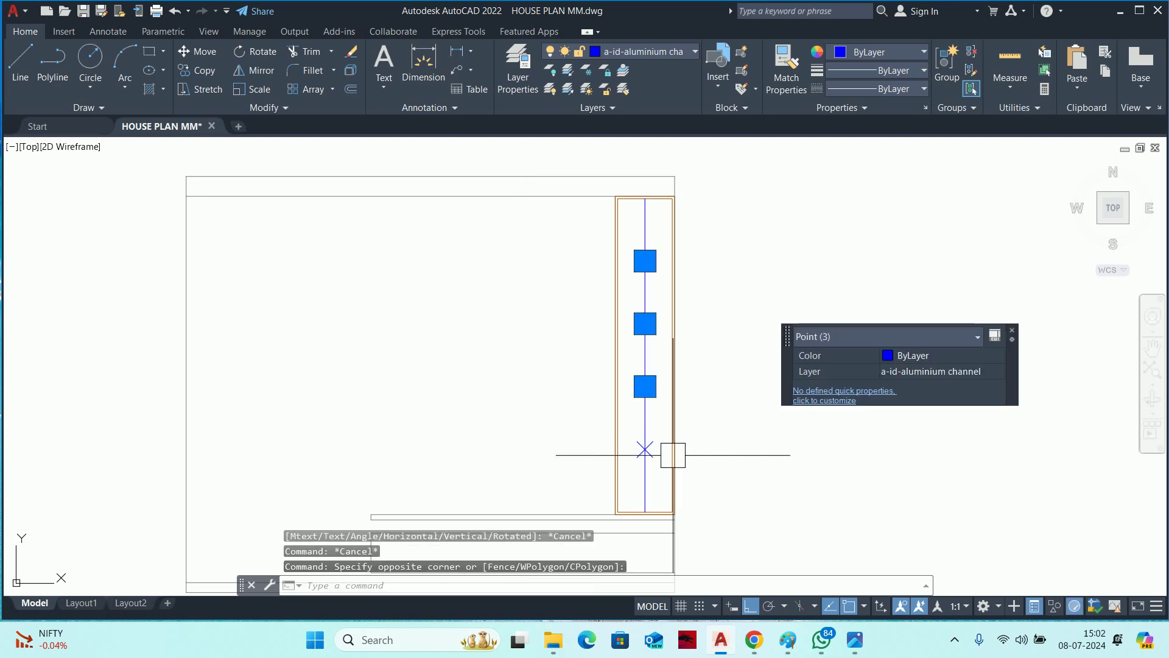
{"action": "left_click", "coordinate": [543, 410]}
{"action": "left_click", "coordinate": [759, 461]}
{"action": "key", "text": "Delete"}
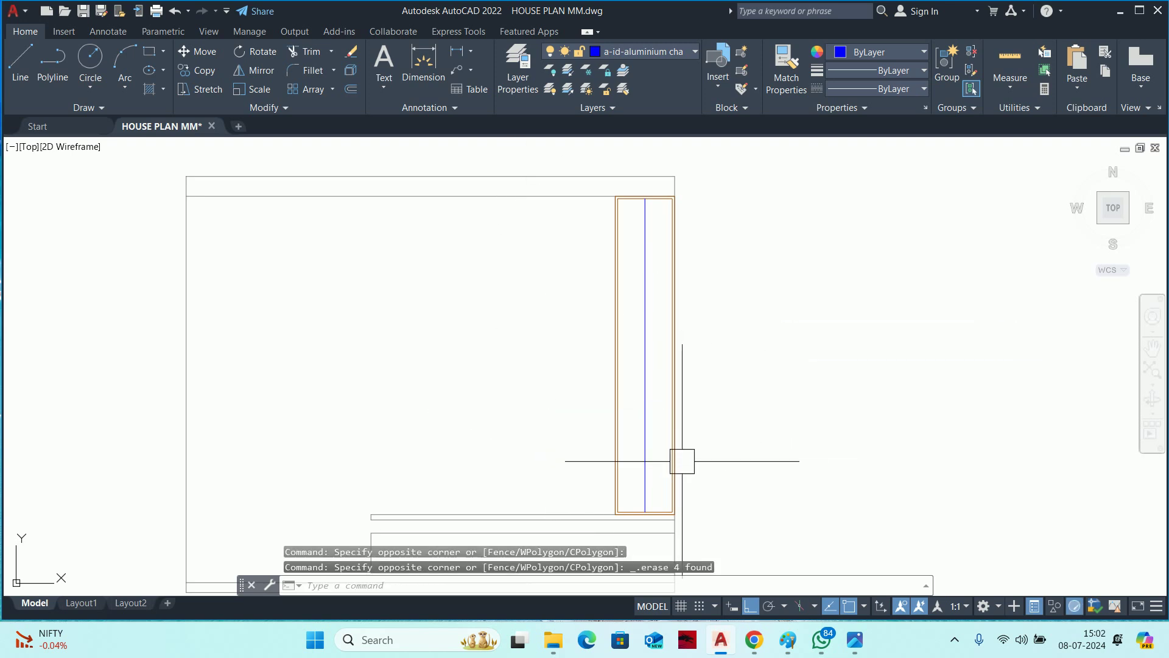
{"action": "scroll", "coordinate": [683, 461], "scroll_direction": "up", "scroll_amount": 3}
Start a line at the unit's lower right corner, then cancel it.
{"action": "scroll", "coordinate": [637, 478], "scroll_direction": "up", "scroll_amount": 1}
{"action": "type", "text": "l"}
{"action": "key", "text": "Return"}
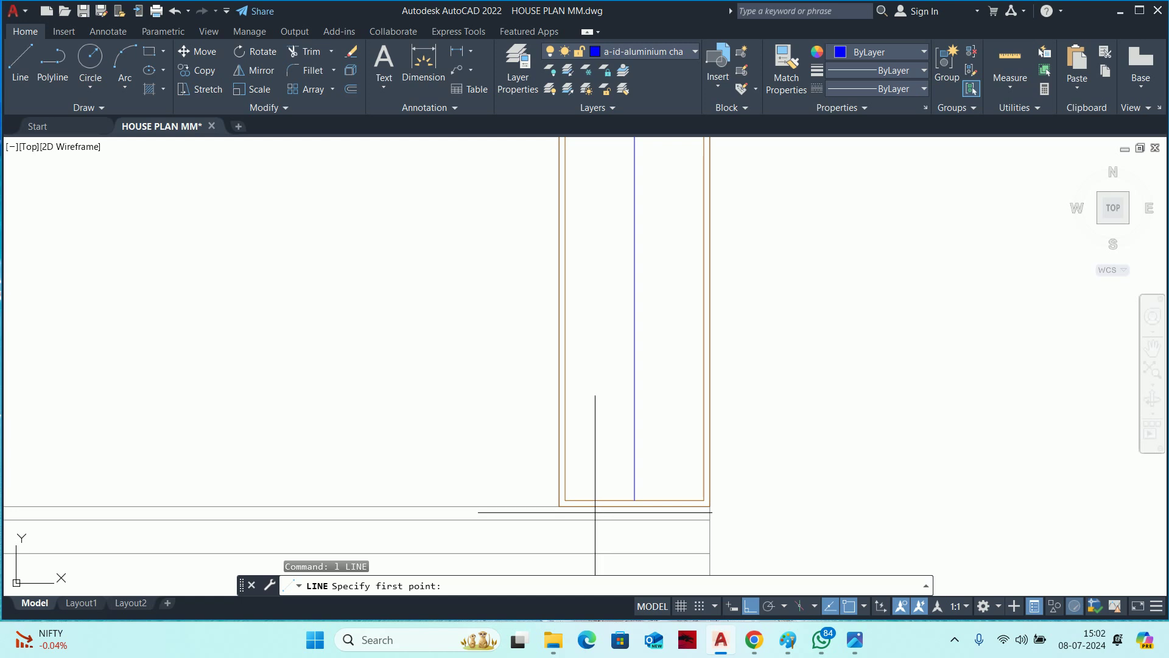
{"action": "left_click", "coordinate": [565, 500]}
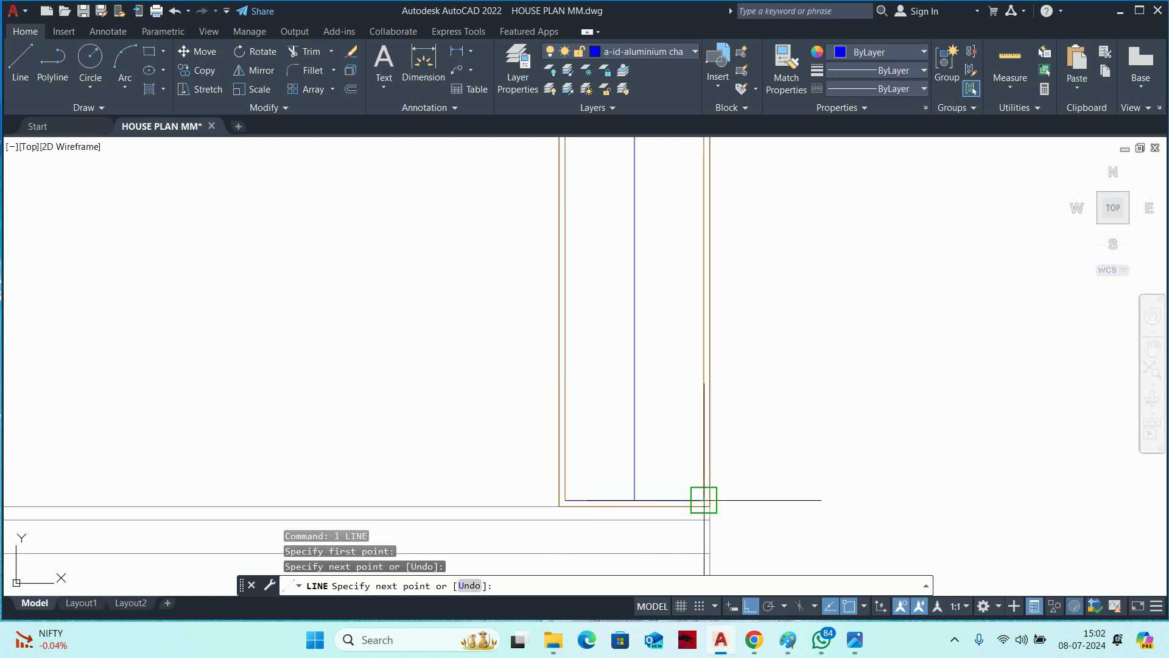
{"action": "key", "text": "Escape"}
{"action": "key", "text": "Escape"}
{"action": "key", "text": "Escape"}
Make the blue outline match the orange outline's properties.
{"action": "type", "text": "ma"}
{"action": "key", "text": "Return"}
{"action": "scroll", "coordinate": [656, 498], "scroll_direction": "up", "scroll_amount": 4}
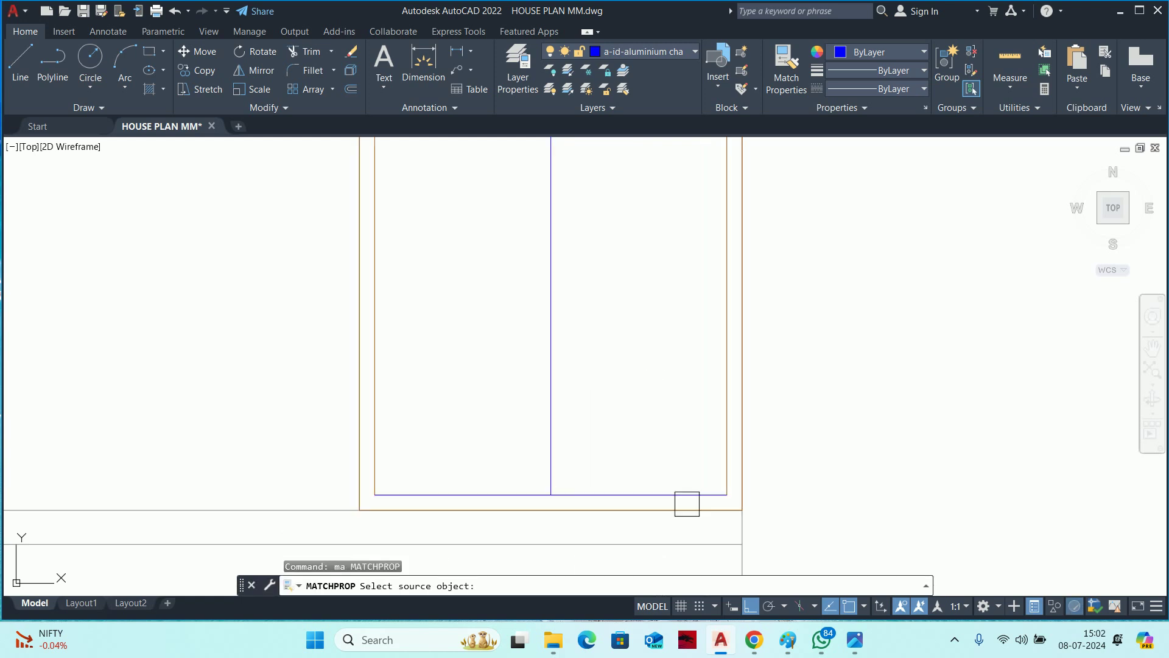
{"action": "scroll", "coordinate": [684, 501], "scroll_direction": "up", "scroll_amount": 2}
{"action": "left_click", "coordinate": [688, 513]}
{"action": "left_click", "coordinate": [679, 514]}
{"action": "key", "text": "Return"}
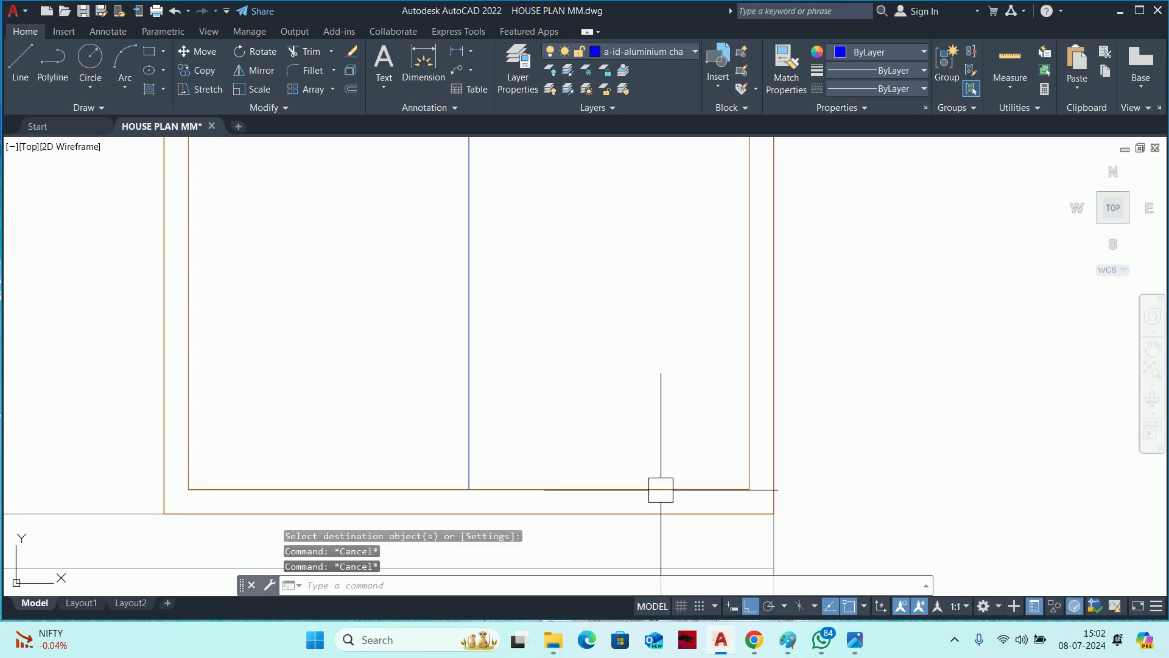
Move the horizontal divider line 450 upward.
{"action": "type", "text": "m"}
{"action": "key", "text": "Return"}
{"action": "left_click", "coordinate": [622, 489]}
{"action": "key", "text": "Return"}
{"action": "left_click", "coordinate": [617, 452]}
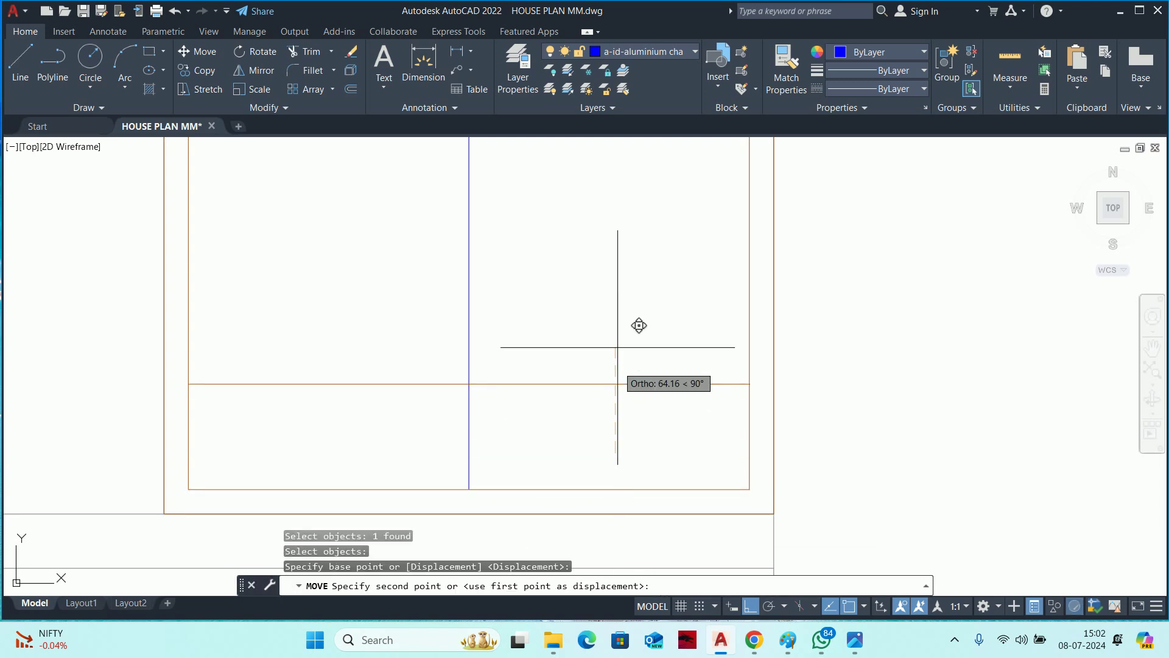
{"action": "key", "text": "Return"}
{"action": "key", "text": "Escape"}
{"action": "key", "text": "Escape"}
Delete the blue vertical line running through the side unit.
{"action": "scroll", "coordinate": [582, 431], "scroll_direction": "down", "scroll_amount": 4}
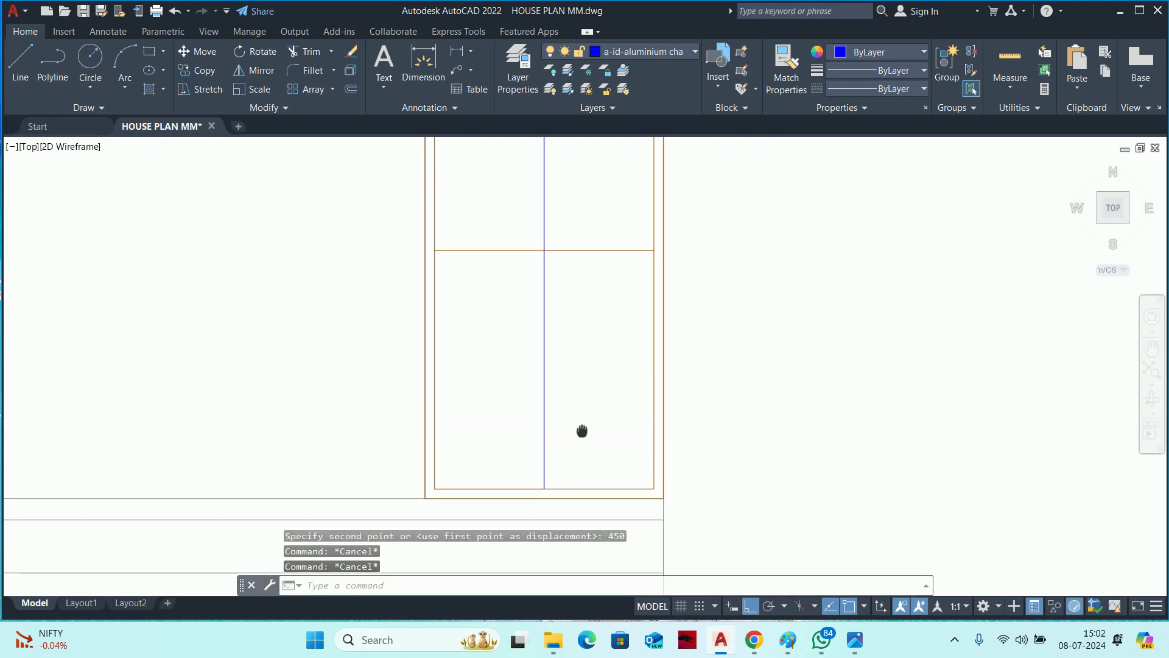
{"action": "left_click", "coordinate": [555, 354]}
{"action": "left_click", "coordinate": [545, 373]}
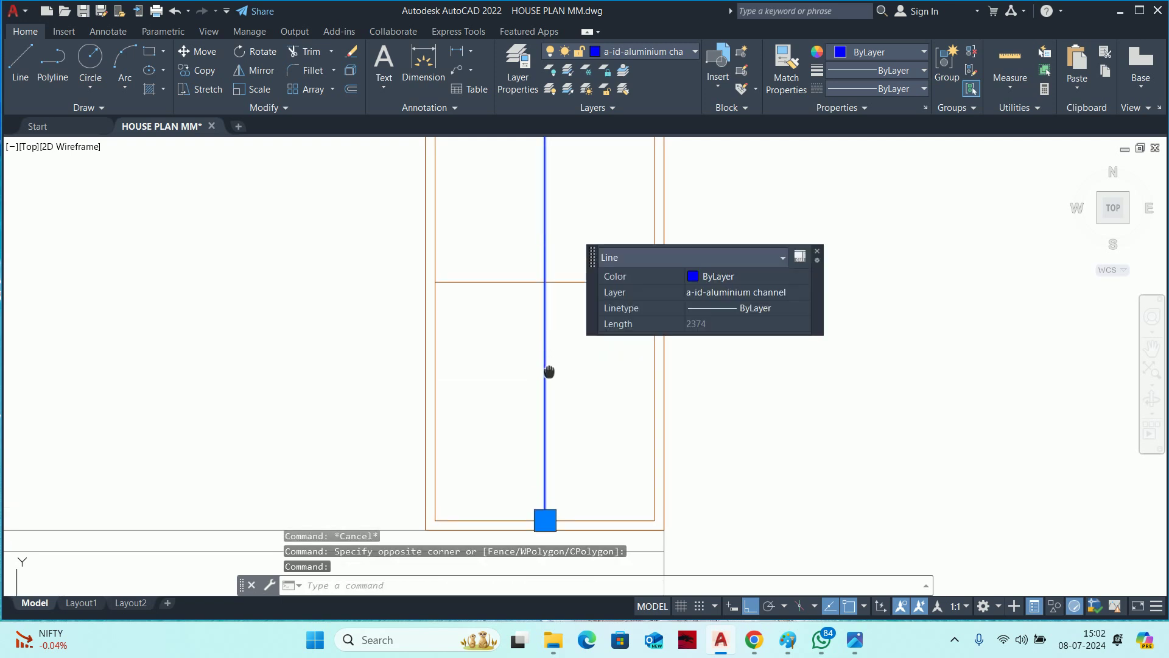
{"action": "key", "text": "Delete"}
{"action": "scroll", "coordinate": [522, 426], "scroll_direction": "down", "scroll_amount": 2}
{"action": "middle_click_drag", "start_coordinate": [523, 426], "coordinate": [527, 440]}
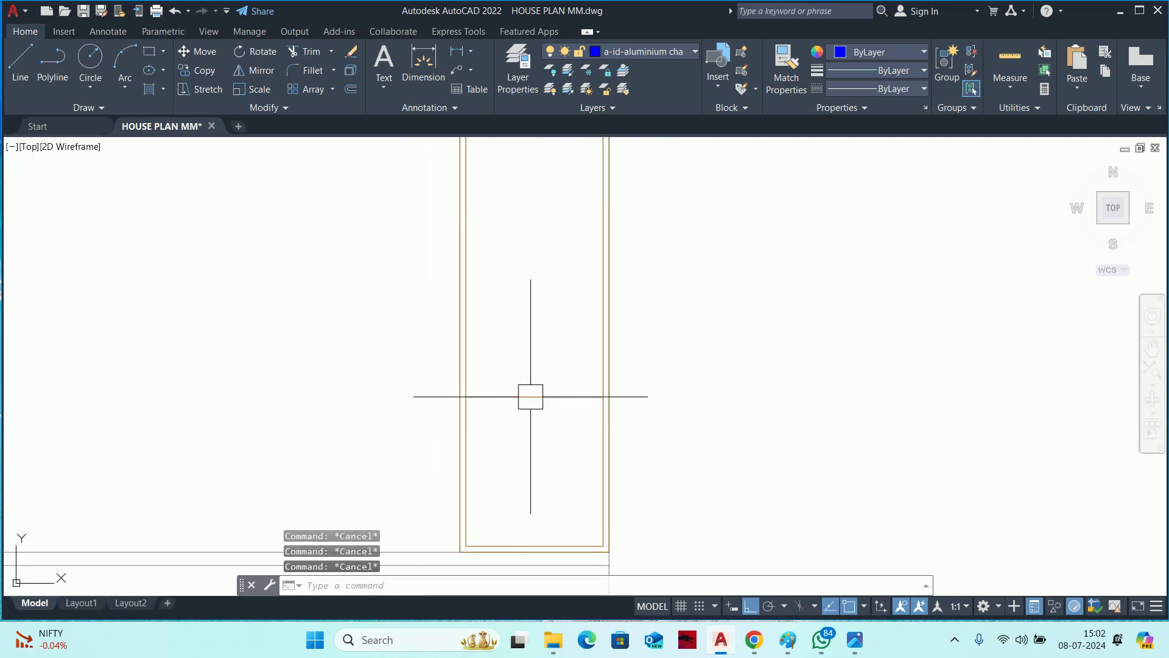
Offset the shelf line by 18 to give the shelf its thickness.
{"action": "type", "text": "o"}
{"action": "key", "text": "Return"}
{"action": "type", "text": "18"}
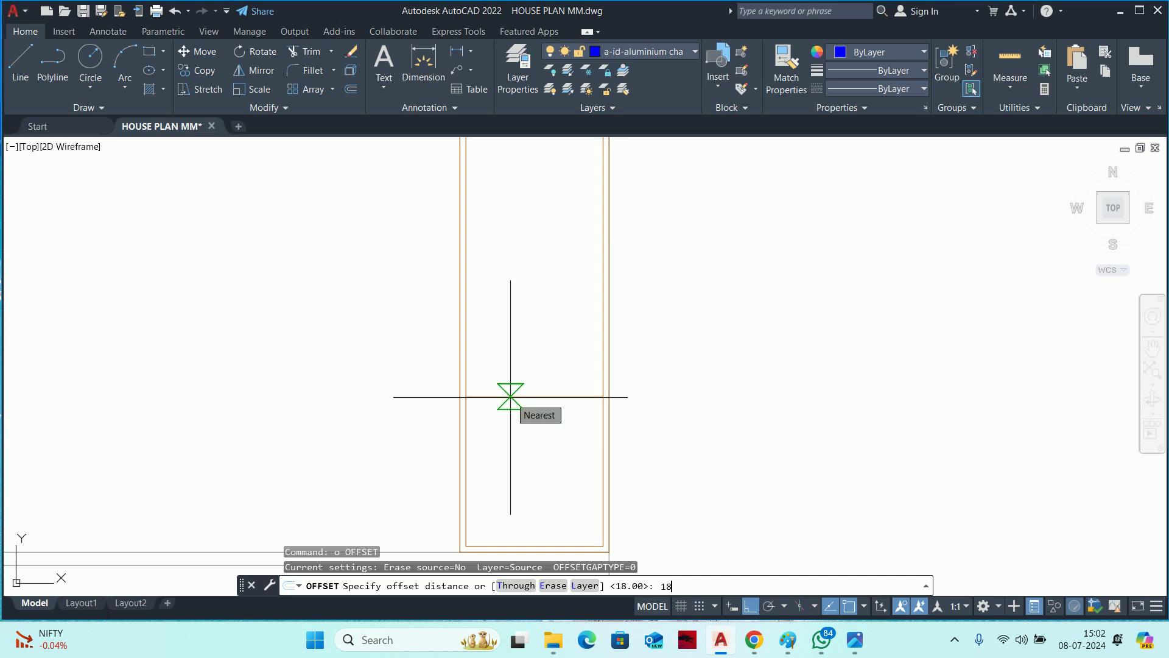
{"action": "key", "text": "Return"}
{"action": "left_click", "coordinate": [543, 396]}
{"action": "left_click", "coordinate": [534, 344]}
{"action": "key", "text": "Return"}
{"action": "middle_click_drag", "start_coordinate": [542, 372], "coordinate": [688, 397]}
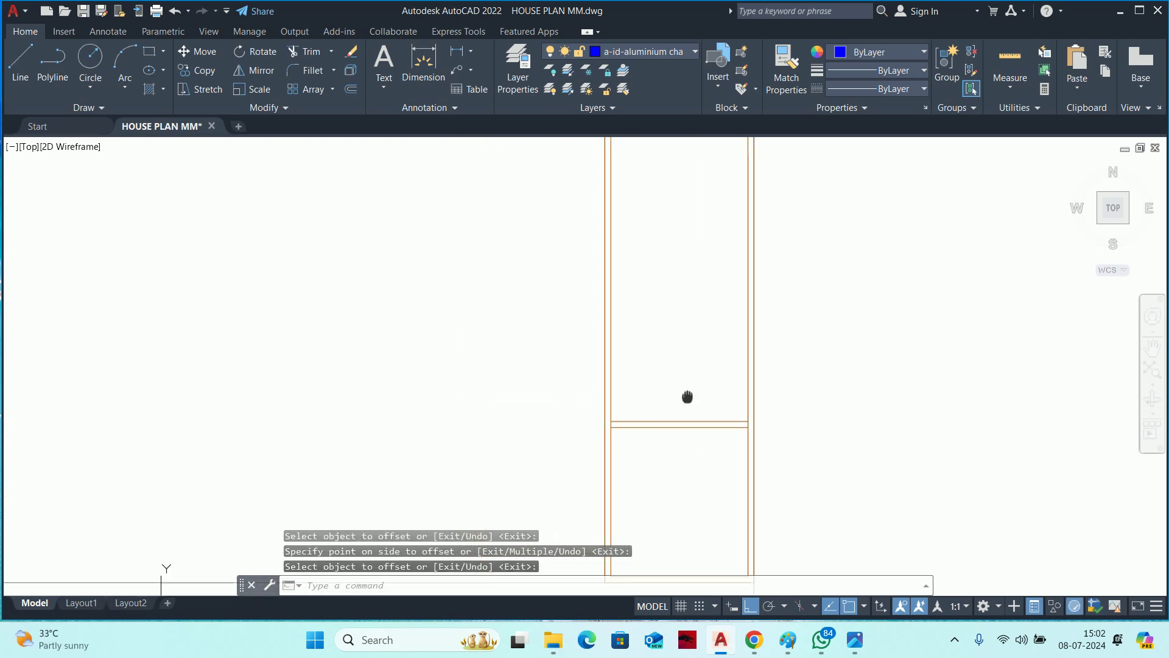
{"action": "key", "text": "Escape"}
{"action": "key", "text": "Escape"}
{"action": "scroll", "coordinate": [681, 392], "scroll_direction": "down", "scroll_amount": 2}
Copy both shelf lines upward to add more shelves up the unit.
{"action": "type", "text": "o"}
{"action": "key", "text": "Return"}
{"action": "left_click", "coordinate": [687, 436]}
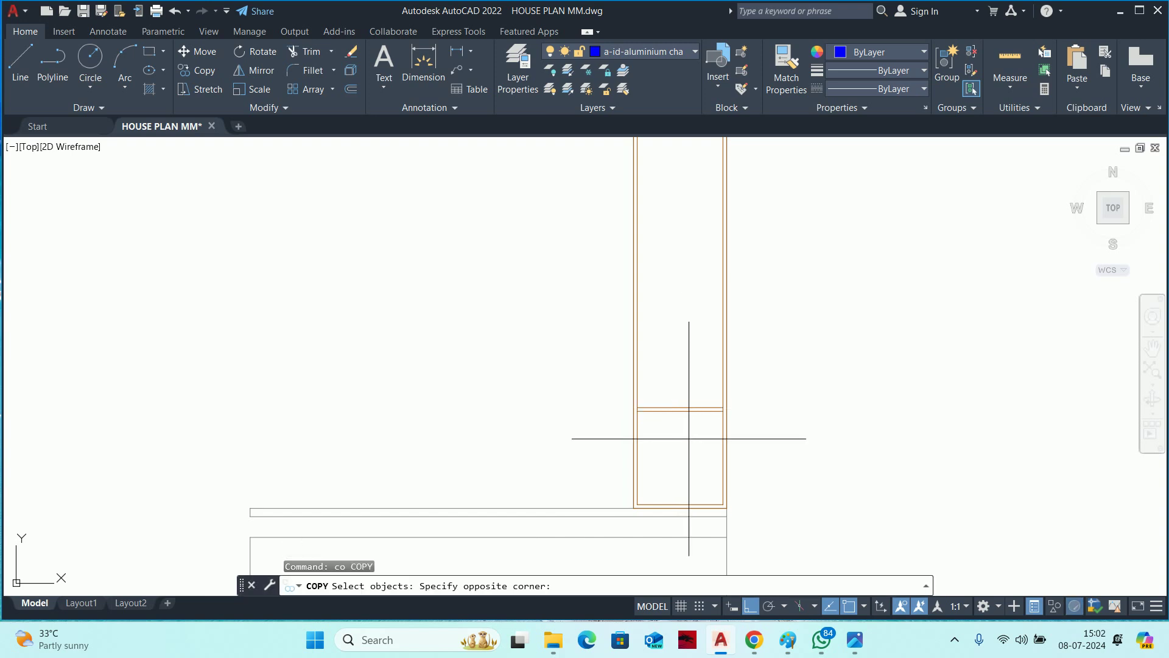
{"action": "left_click", "coordinate": [655, 386]}
{"action": "key", "text": "Return"}
{"action": "left_click", "coordinate": [689, 504]}
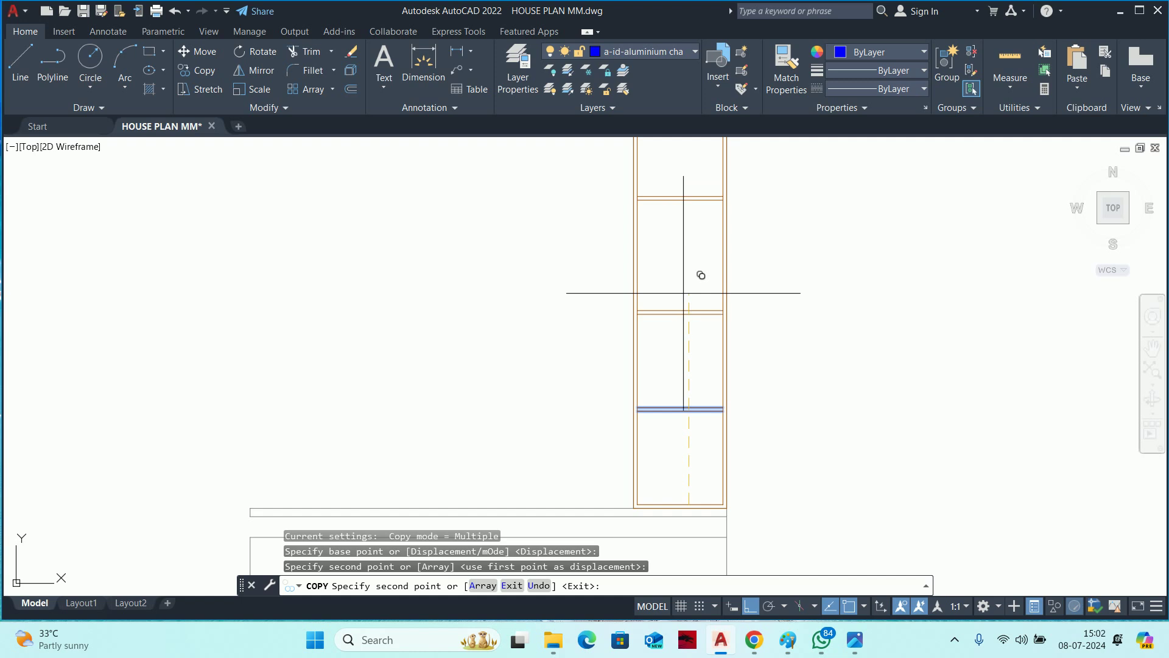
{"action": "left_click", "coordinate": [684, 313]}
{"action": "middle_click_drag", "start_coordinate": [684, 313], "coordinate": [681, 416]}
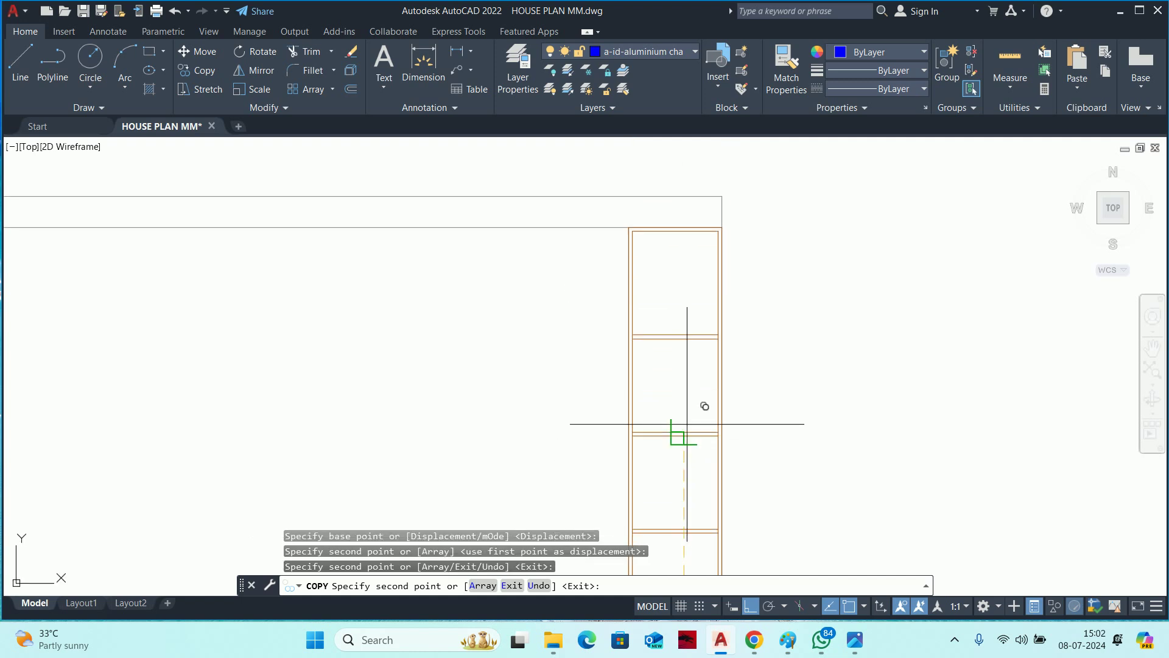
{"action": "key", "text": "Escape"}
{"action": "key", "text": "Escape"}
{"action": "scroll", "coordinate": [691, 377], "scroll_direction": "down", "scroll_amount": 4}
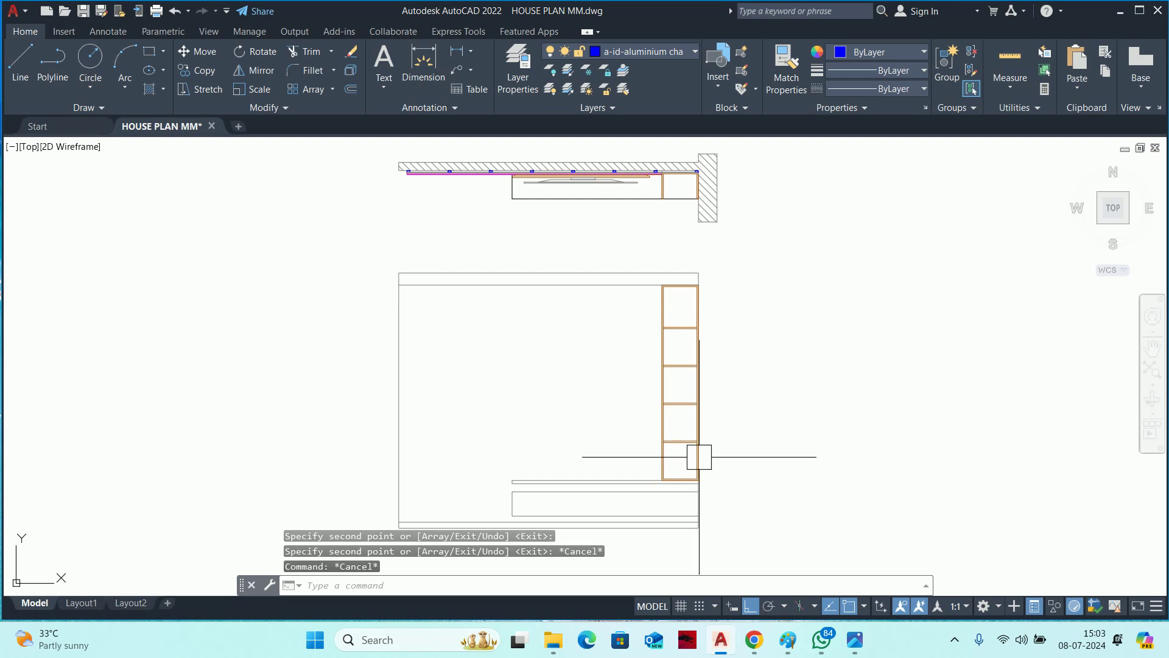
Quick-measure the side unit's dimensions.
{"action": "left_click", "coordinate": [1010, 61]}
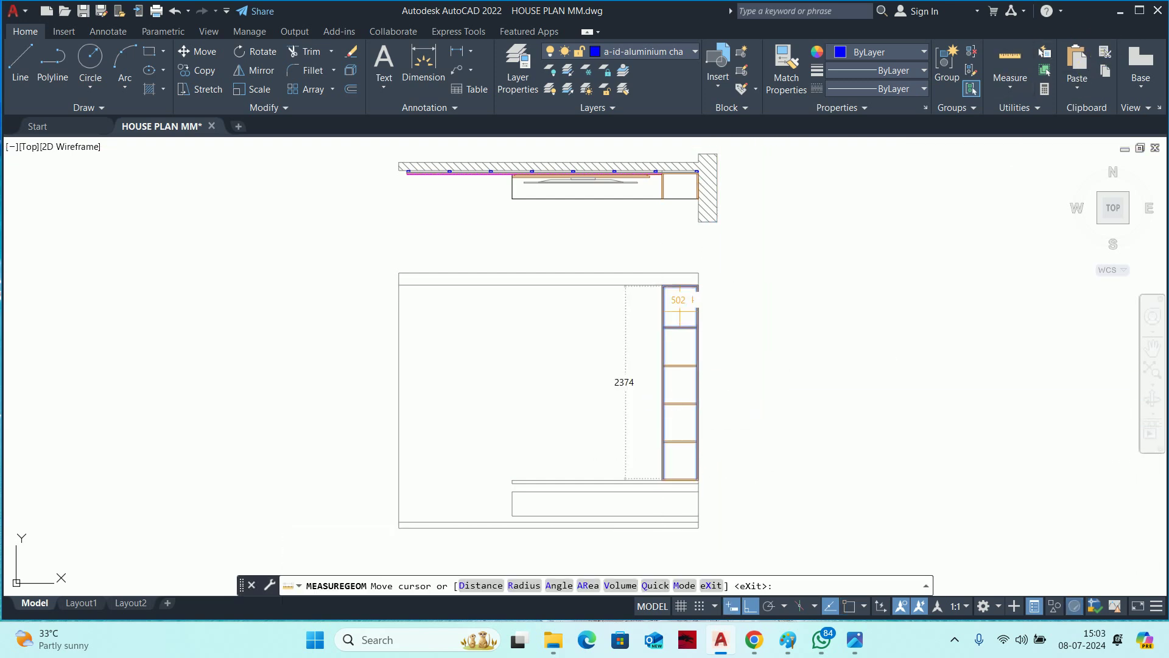
{"action": "key", "text": "Escape"}
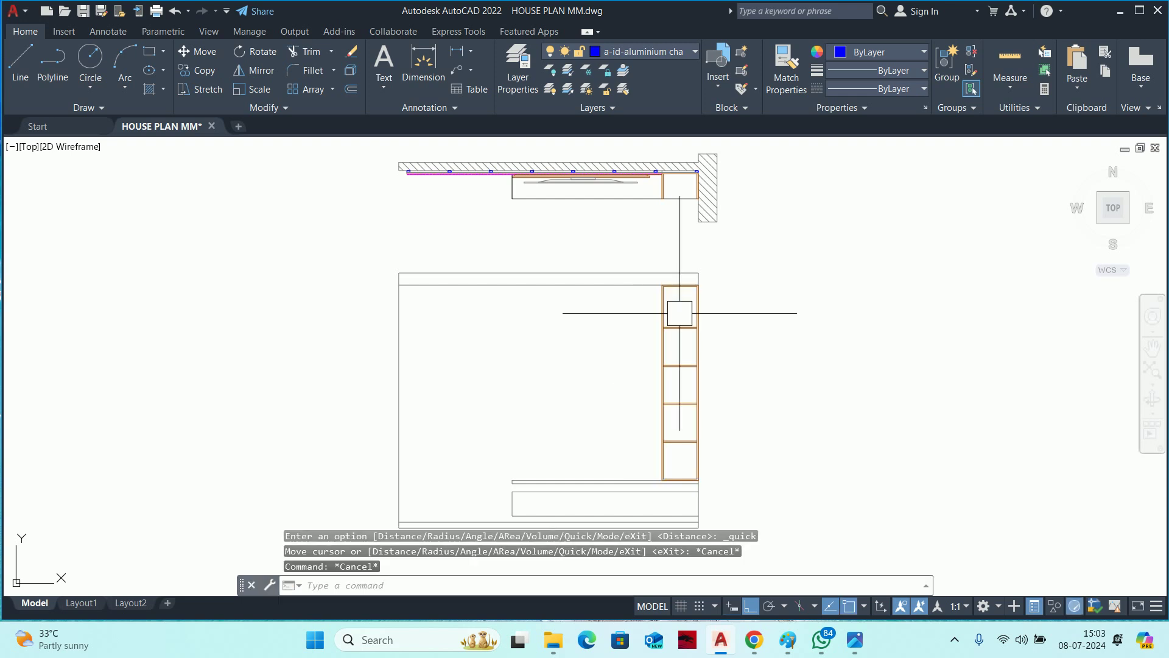
{"action": "key", "text": "space"}
{"action": "key", "text": "Escape"}
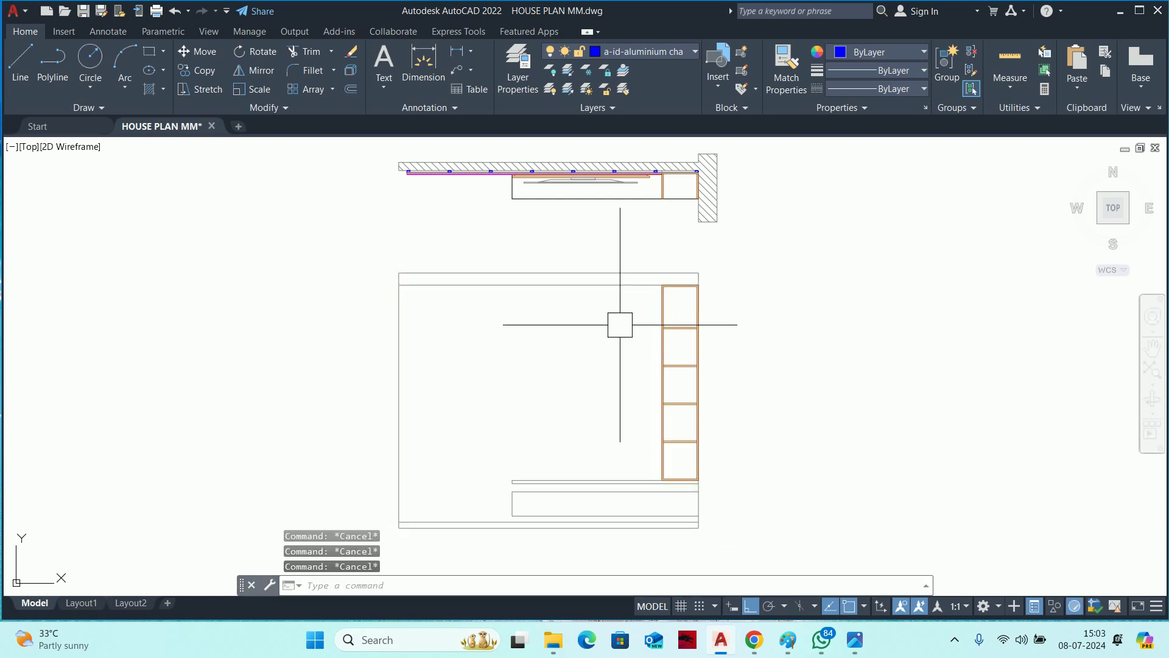
Window-select the eight shelf lines and move them 50 upward.
{"action": "type", "text": "m"}
{"action": "key", "text": "Return"}
{"action": "left_click", "coordinate": [614, 311]}
{"action": "left_click", "coordinate": [769, 438]}
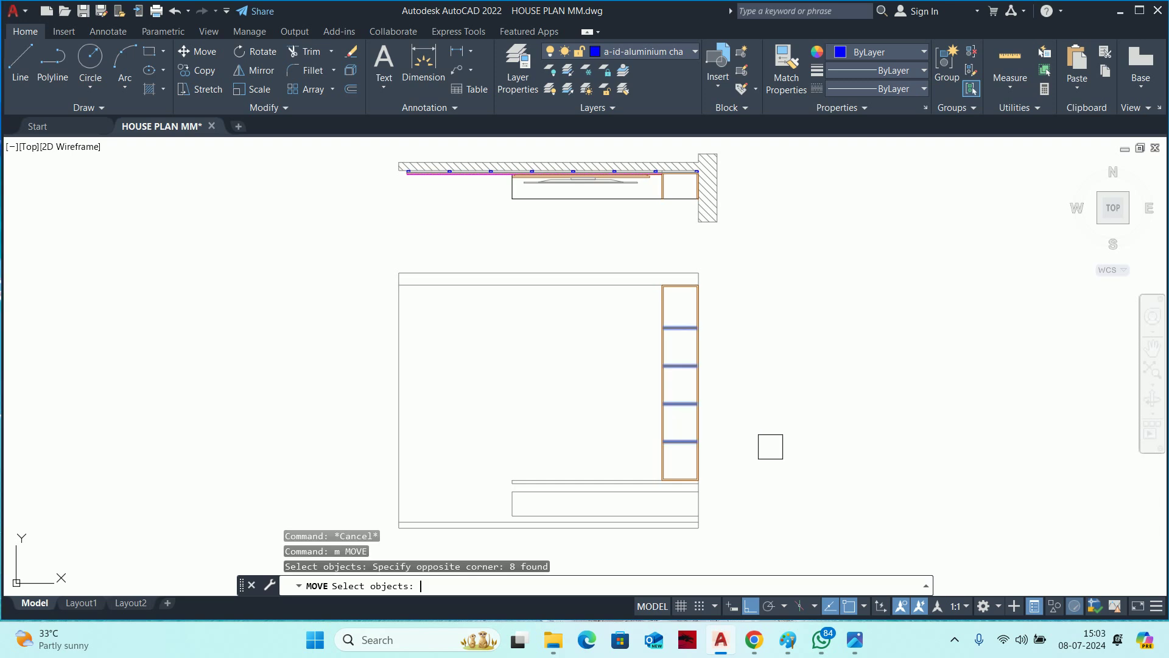
{"action": "key", "text": "Return"}
{"action": "type", "text": "50"}
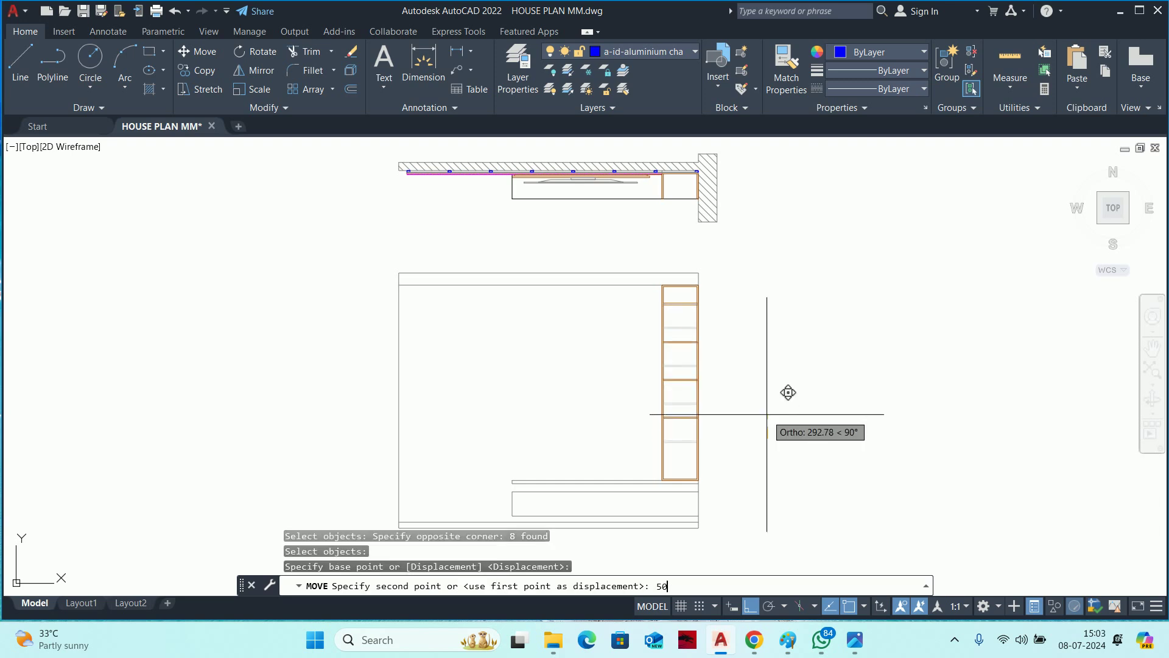
{"action": "key", "text": "Escape"}
{"action": "key", "text": "Escape"}
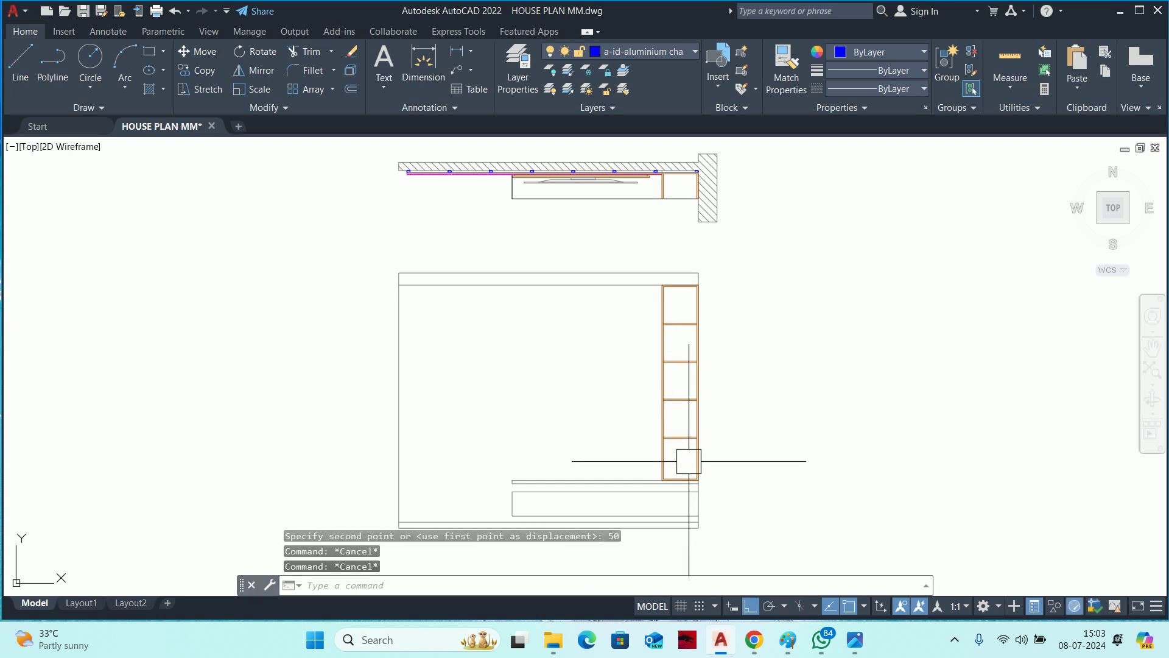
{"action": "scroll", "coordinate": [683, 427], "scroll_direction": "up", "scroll_amount": 3}
{"action": "middle_click_drag", "start_coordinate": [681, 426], "coordinate": [685, 451]}
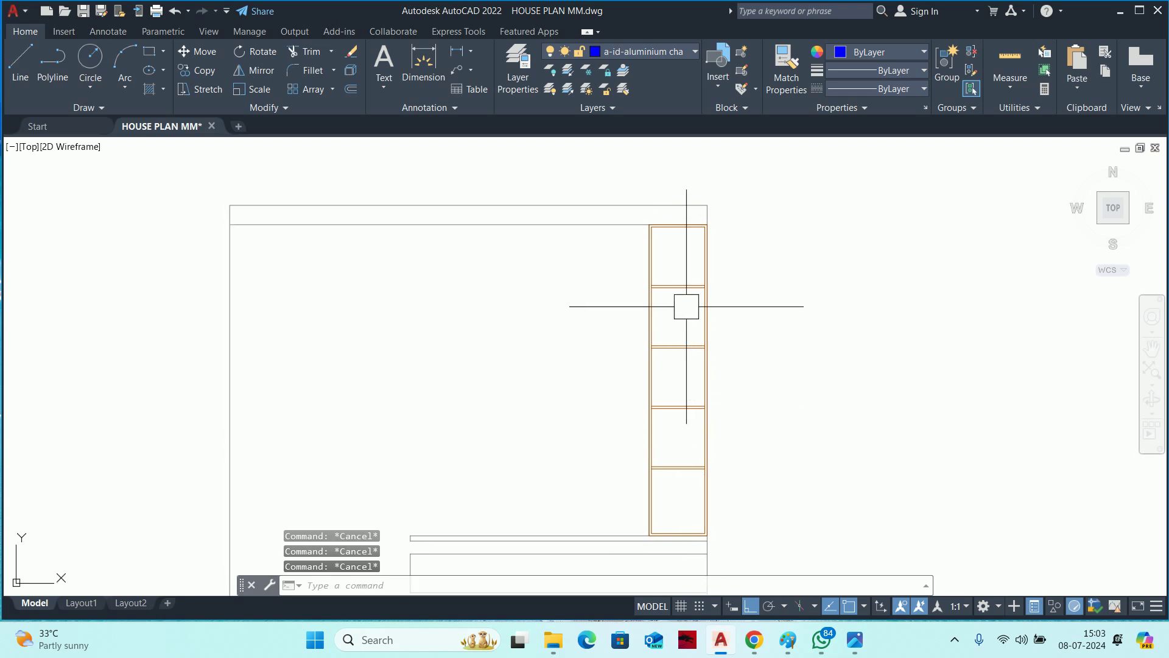
{"action": "scroll", "coordinate": [629, 347], "scroll_direction": "down", "scroll_amount": 2}
{"action": "middle_click_drag", "start_coordinate": [535, 383], "coordinate": [597, 368]}
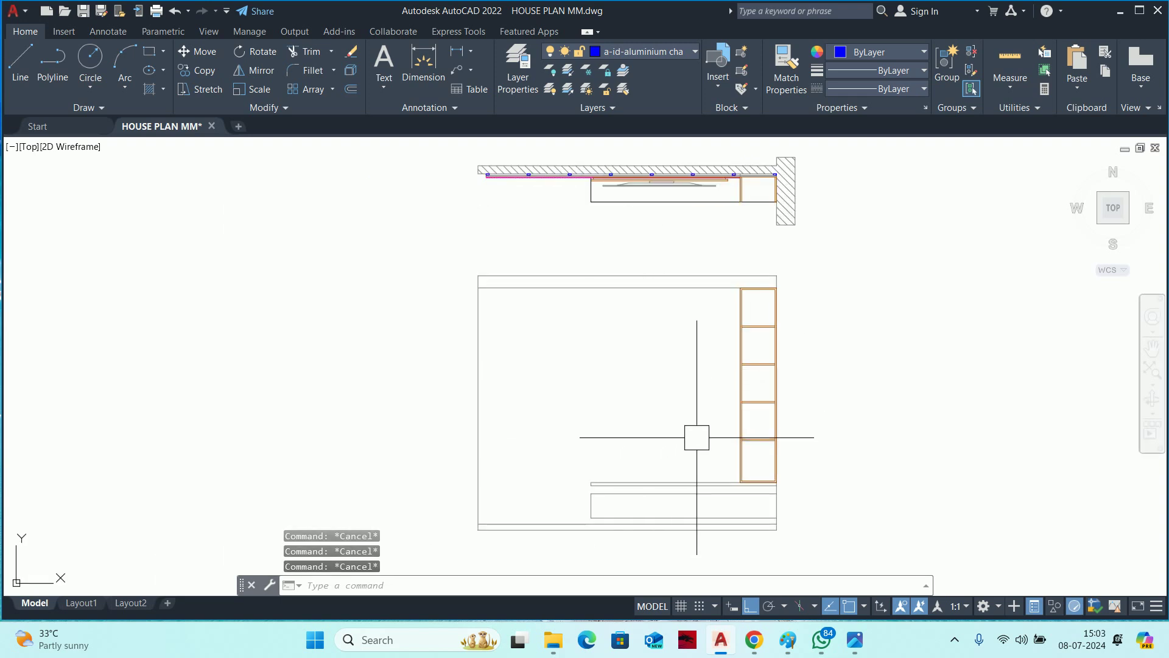
Start a vertical construction line (XL, Ver) and zoom in toward the wall section.
{"action": "middle_click_drag", "start_coordinate": [658, 419], "coordinate": [663, 457]}
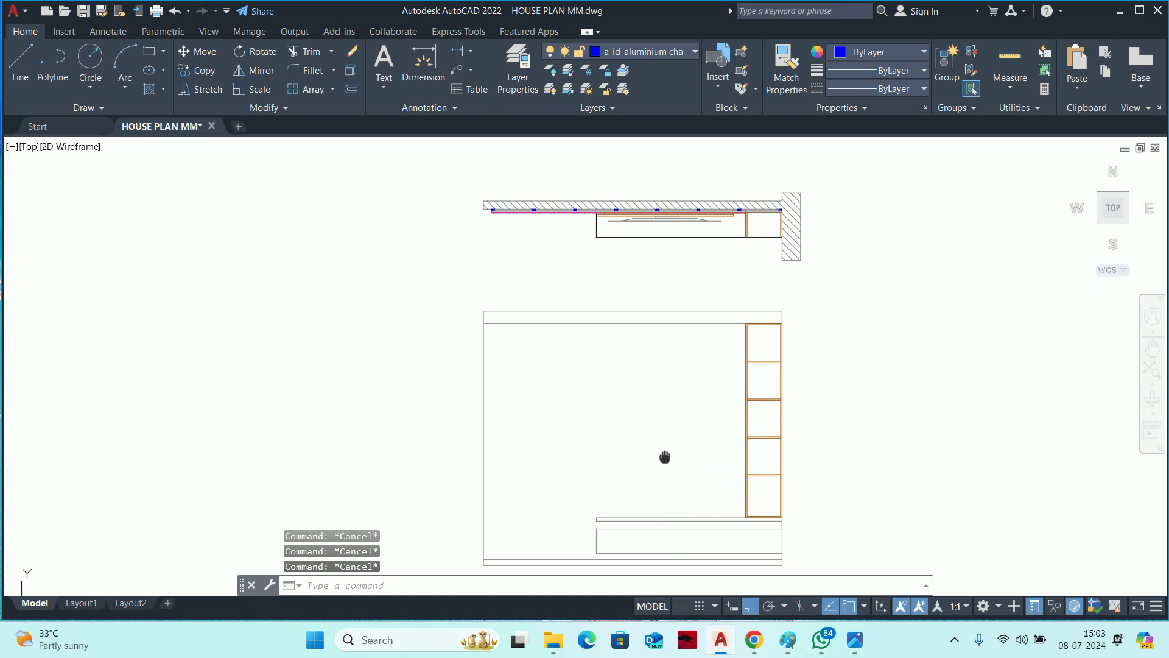
{"action": "type", "text": "xl"}
{"action": "key", "text": "Return"}
{"action": "type", "text": "v"}
{"action": "key", "text": "Return"}
{"action": "middle_click_drag", "start_coordinate": [635, 368], "coordinate": [627, 413]}
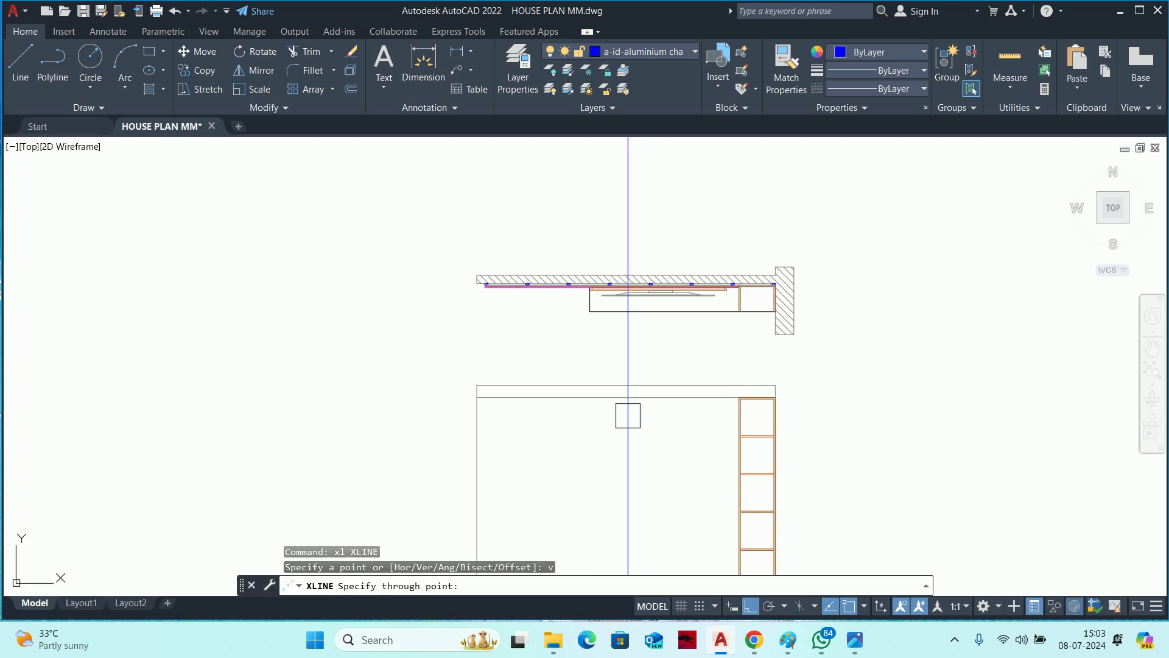
{"action": "scroll", "coordinate": [598, 287], "scroll_direction": "up", "scroll_amount": 4}
{"action": "scroll", "coordinate": [642, 504], "scroll_direction": "up", "scroll_amount": 4}
Drop a vertical xline through the TV unit edge in the section, then end the command.
{"action": "middle_click_drag", "start_coordinate": [638, 500], "coordinate": [7, 312]}
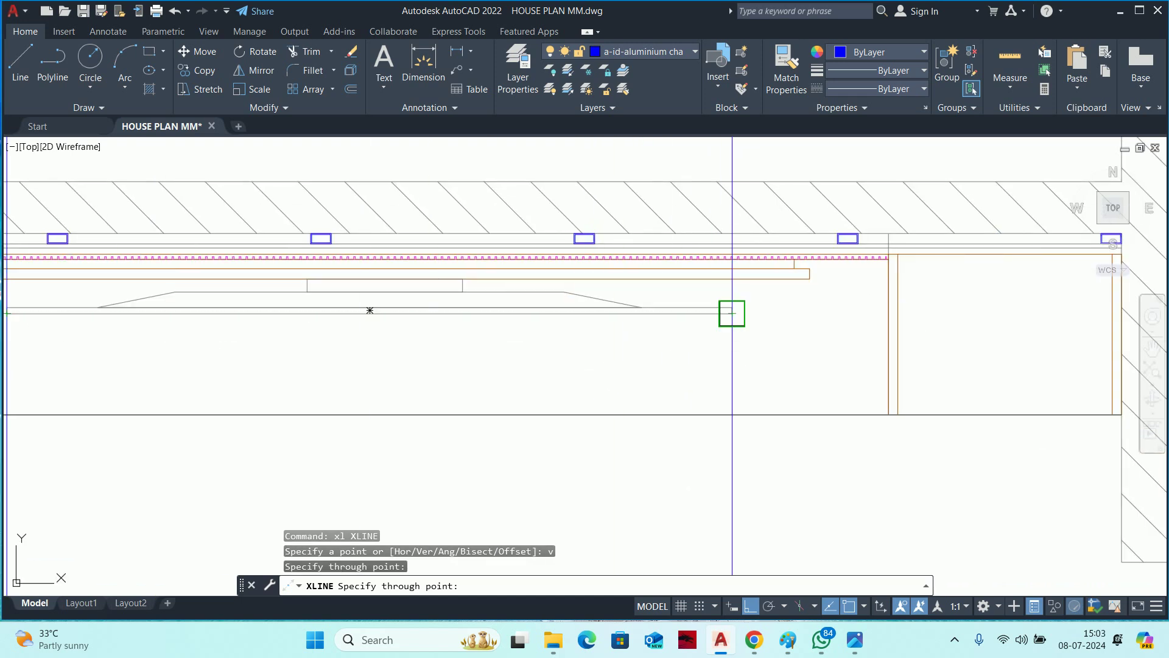
{"action": "left_click", "coordinate": [731, 313]}
{"action": "scroll", "coordinate": [731, 313], "scroll_direction": "down", "scroll_amount": 5}
{"action": "scroll", "coordinate": [663, 388], "scroll_direction": "up", "scroll_amount": 4}
{"action": "key", "text": "Escape"}
{"action": "key", "text": "Escape"}
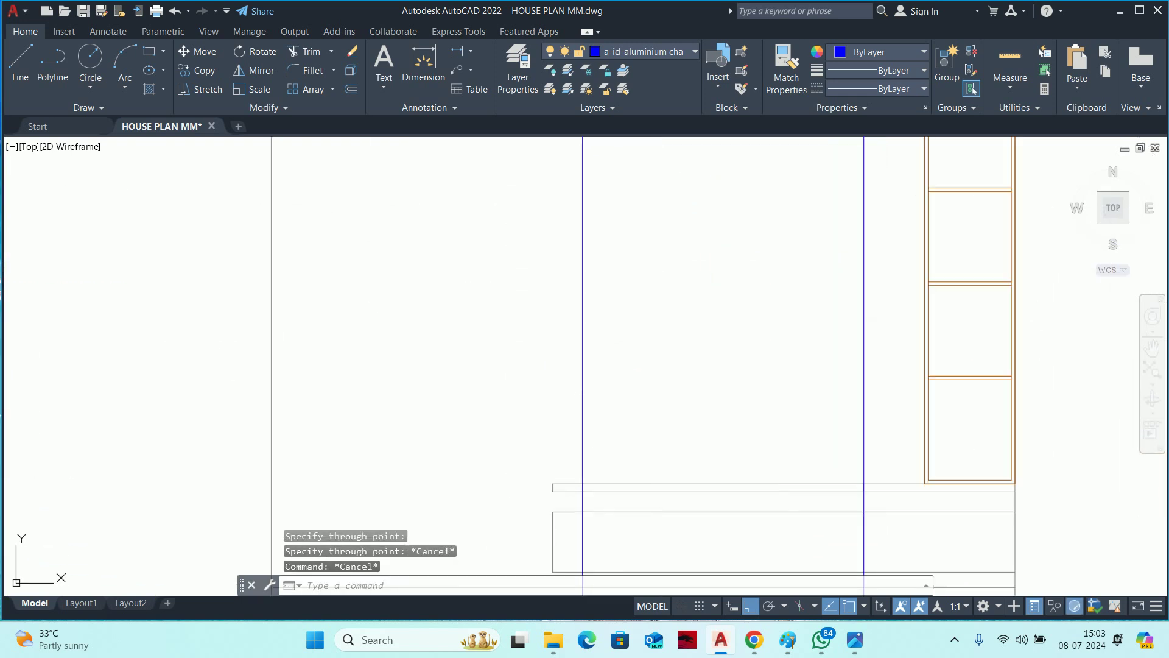
{"action": "key", "text": "Escape"}
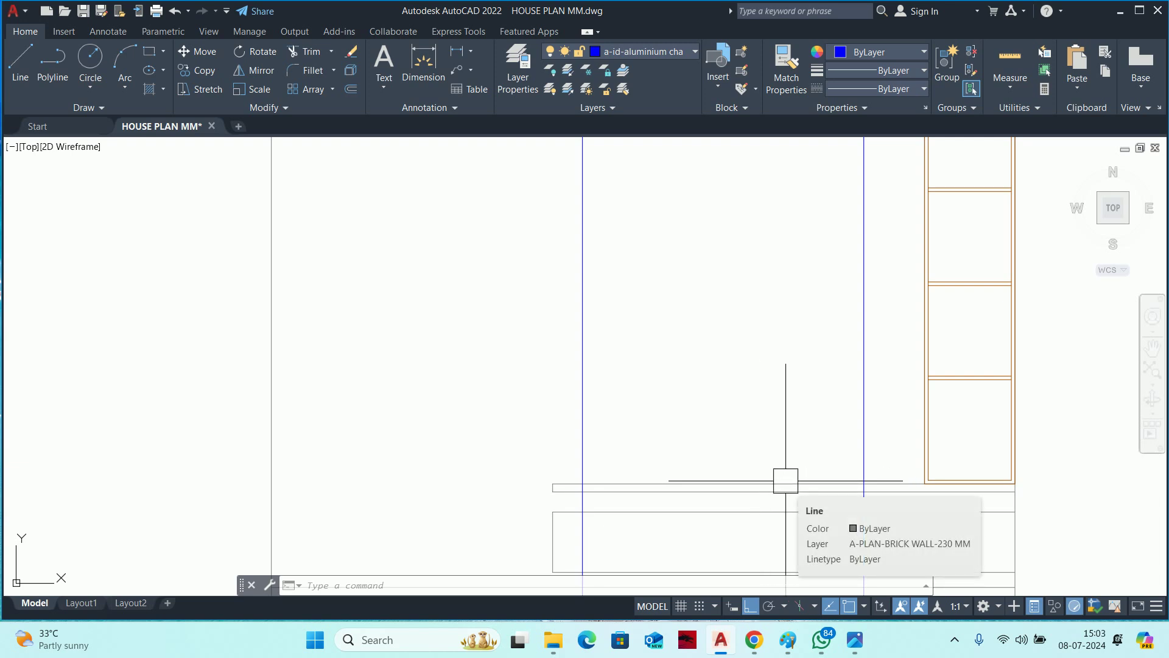
{"action": "key", "text": "Escape"}
{"action": "key", "text": "Escape"}
{"action": "key", "text": "Escape"}
{"action": "scroll", "coordinate": [787, 472], "scroll_direction": "down", "scroll_amount": 2}
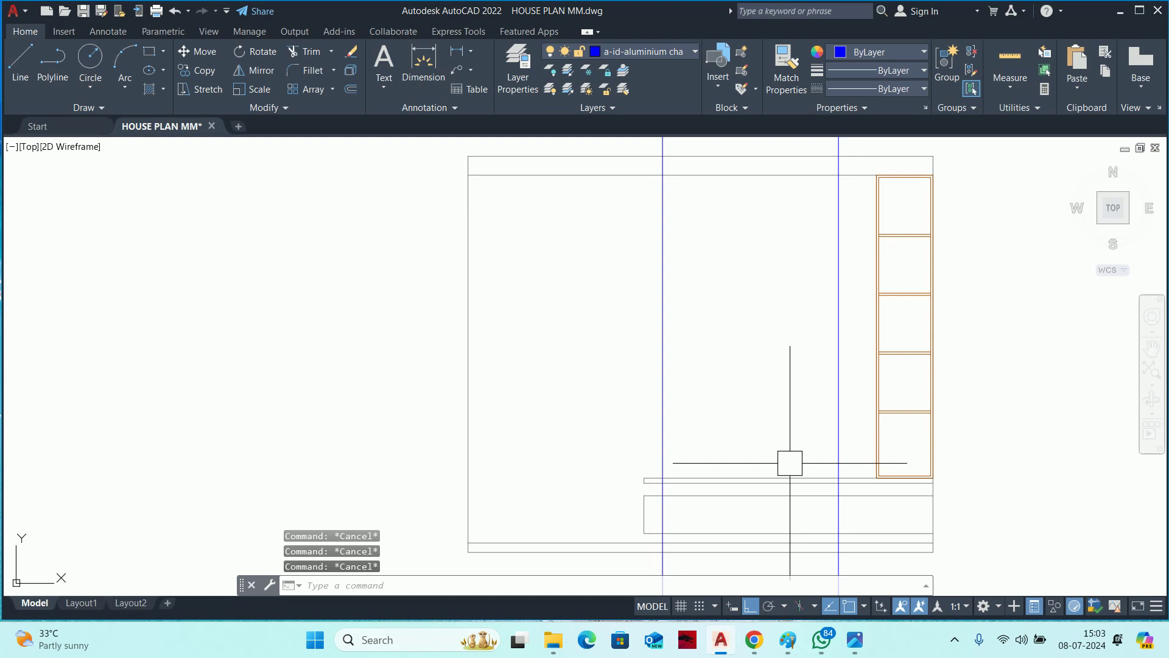
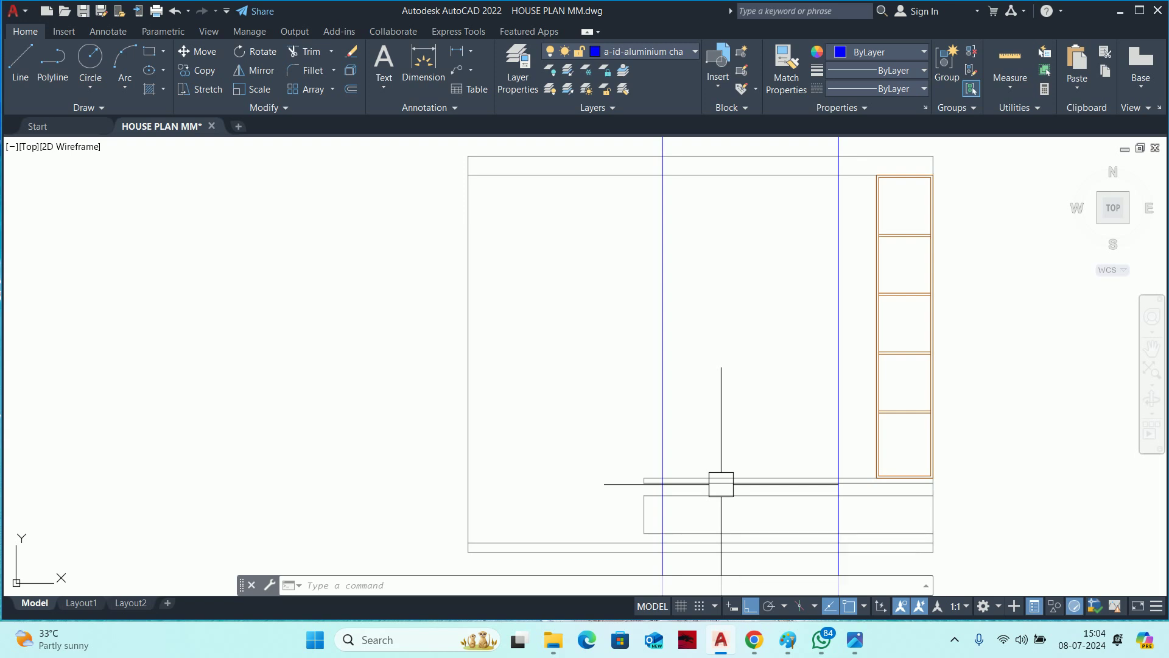
Offset the frame line by 300 to add a parallel copy.
{"action": "key", "text": "Escape"}
{"action": "key", "text": "Escape"}
{"action": "key", "text": "Escape"}
{"action": "scroll", "coordinate": [713, 485], "scroll_direction": "up", "scroll_amount": 2}
{"action": "type", "text": "o"}
{"action": "key", "text": "Return"}
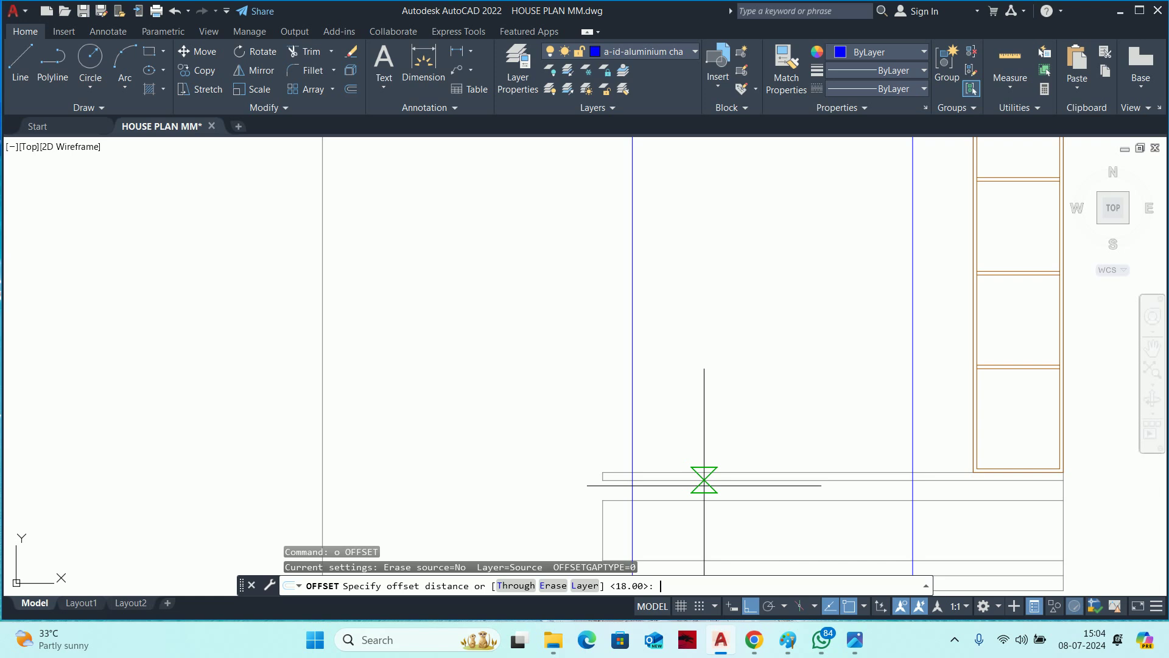
{"action": "key", "text": "Return"}
{"action": "scroll", "coordinate": [683, 475], "scroll_direction": "up", "scroll_amount": 2}
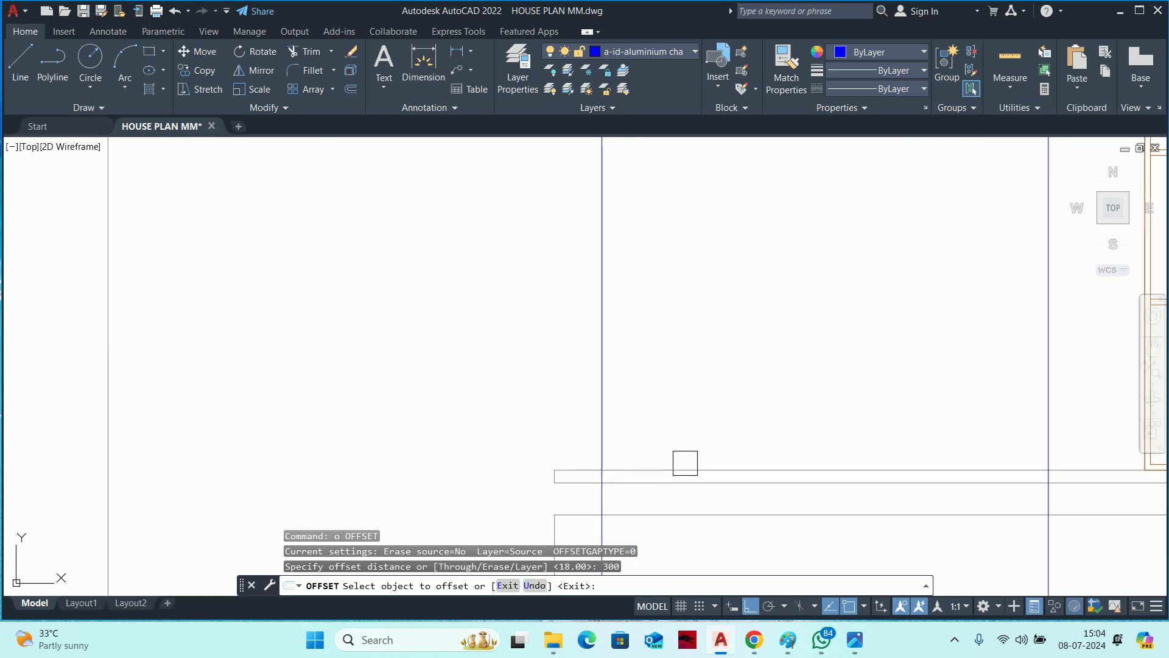
{"action": "left_click", "coordinate": [685, 463]}
{"action": "left_click", "coordinate": [670, 379]}
{"action": "key", "text": "Escape"}
{"action": "key", "text": "Escape"}
Start trimming the lower frame lines, then cancel the trim after inspecting them.
{"action": "middle_click_drag", "start_coordinate": [665, 383], "coordinate": [662, 432]}
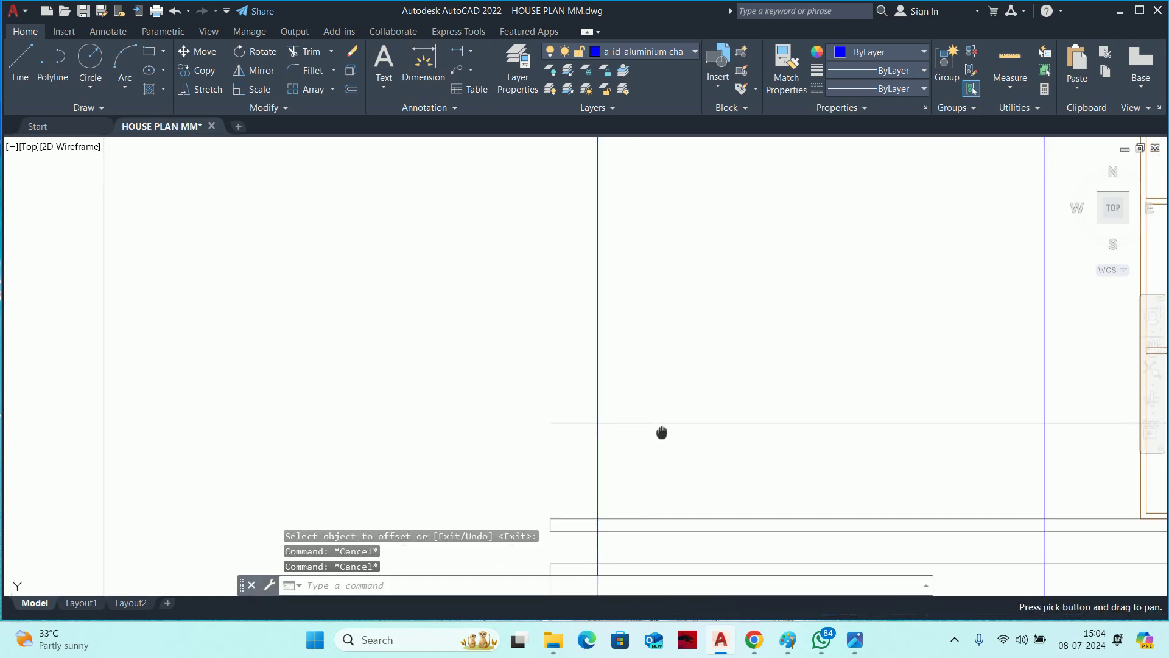
{"action": "scroll", "coordinate": [661, 428], "scroll_direction": "up", "scroll_amount": 2}
{"action": "type", "text": "tr"}
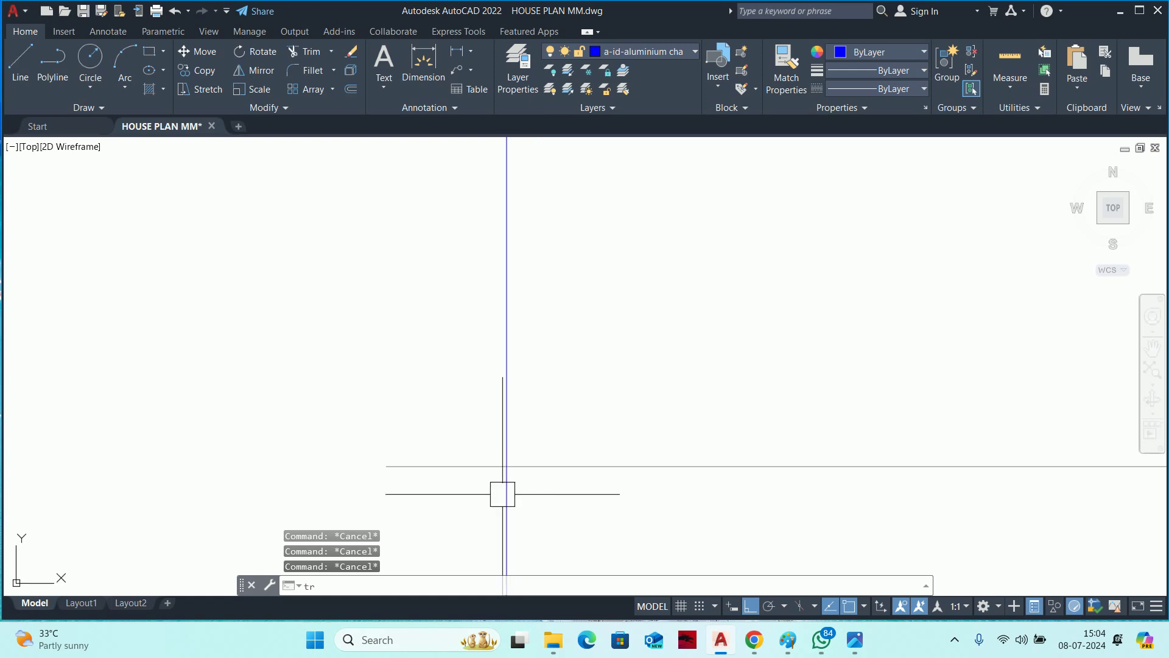
{"action": "key", "text": "Return"}
{"action": "scroll", "coordinate": [846, 509], "scroll_direction": "down", "scroll_amount": 1}
{"action": "scroll", "coordinate": [846, 510], "scroll_direction": "down", "scroll_amount": 2}
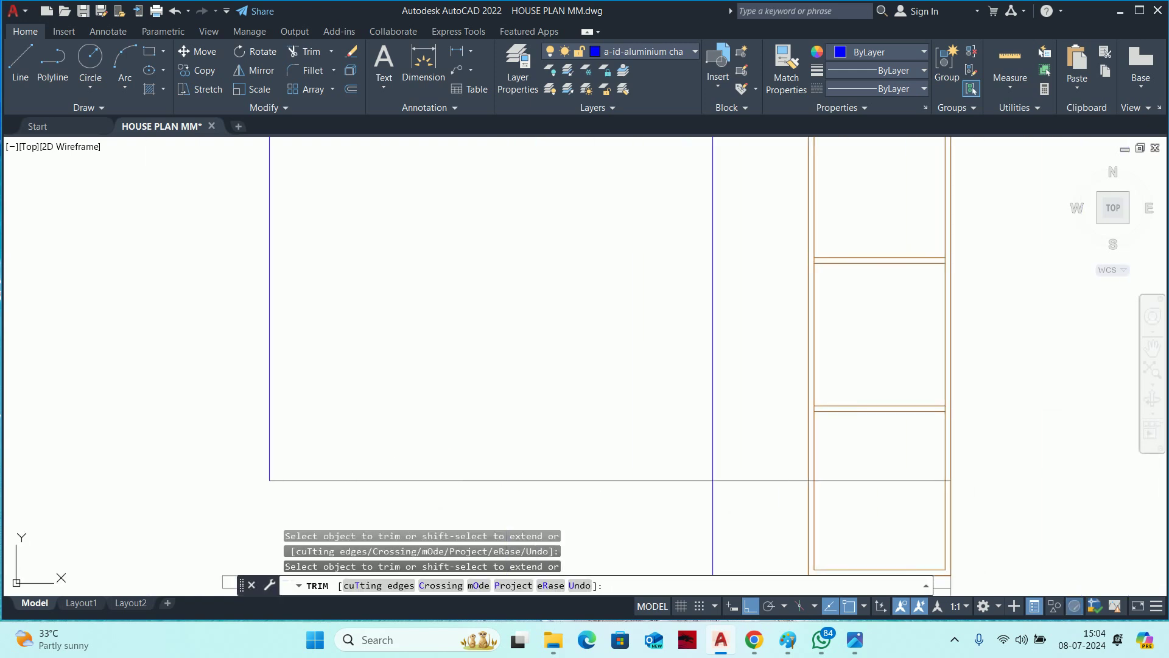
{"action": "scroll", "coordinate": [663, 496], "scroll_direction": "up", "scroll_amount": 2}
{"action": "scroll", "coordinate": [664, 496], "scroll_direction": "up", "scroll_amount": 1}
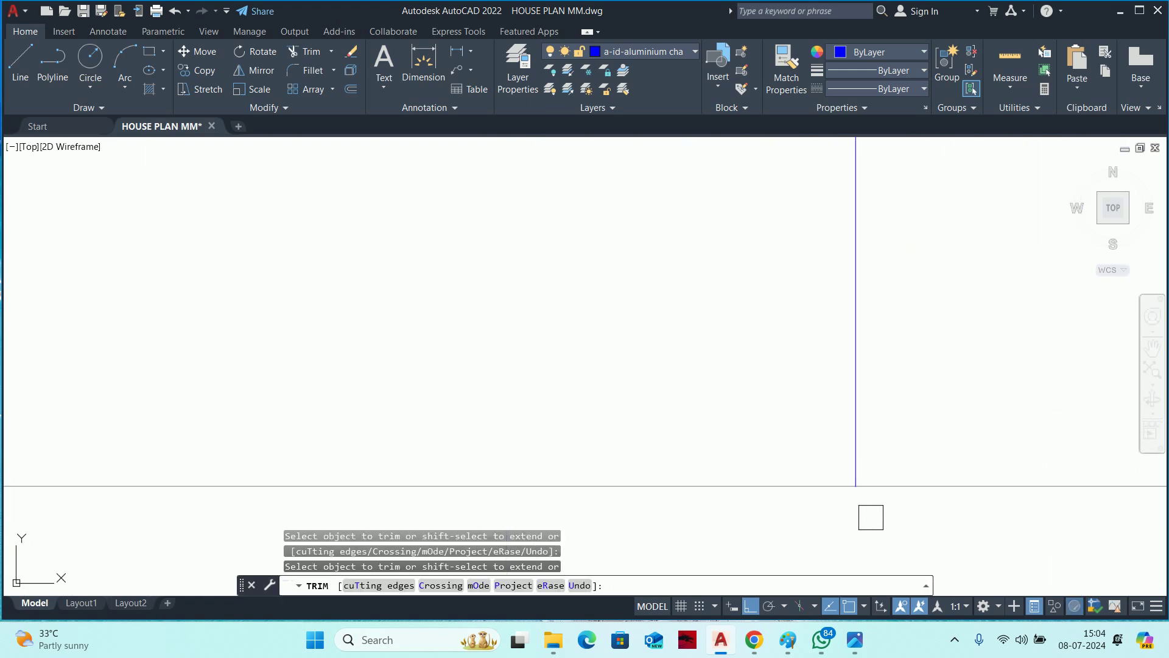
{"action": "scroll", "coordinate": [899, 487], "scroll_direction": "down", "scroll_amount": 1}
{"action": "scroll", "coordinate": [839, 463], "scroll_direction": "down", "scroll_amount": 2}
{"action": "key", "text": "Escape"}
{"action": "key", "text": "Escape"}
{"action": "key", "text": "Escape"}
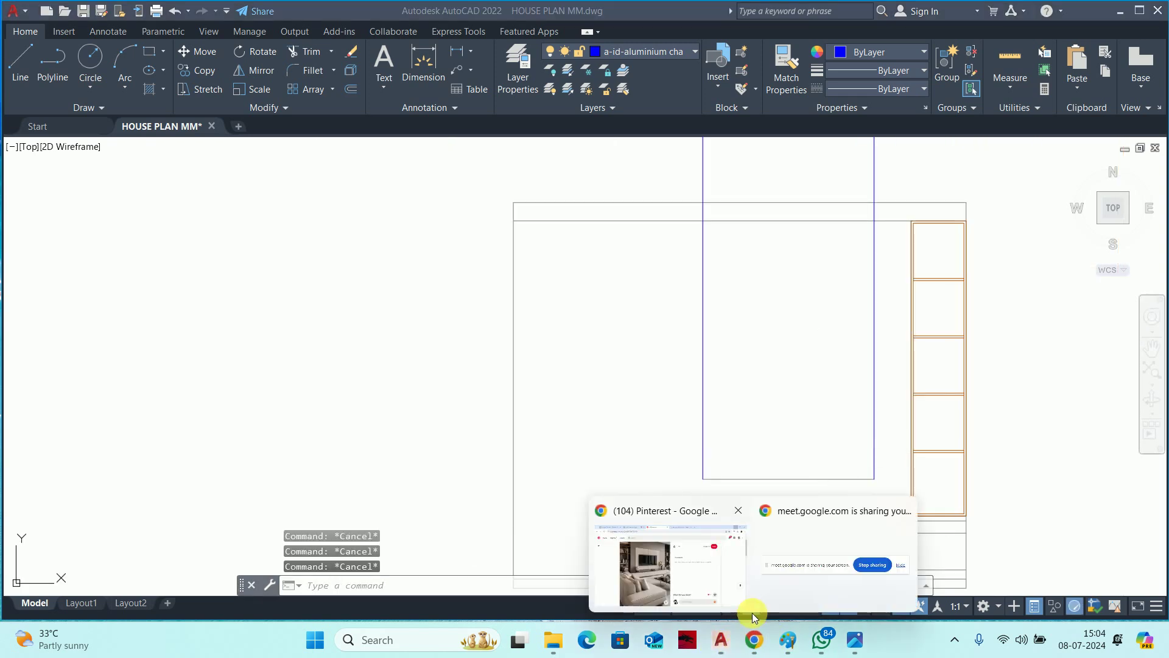
Look up 60-inch TV dimensions (140 x 80 x 12 cm) in Chrome, then return to AutoCAD.
{"action": "left_click", "coordinate": [754, 639]}
{"action": "left_click", "coordinate": [663, 15]}
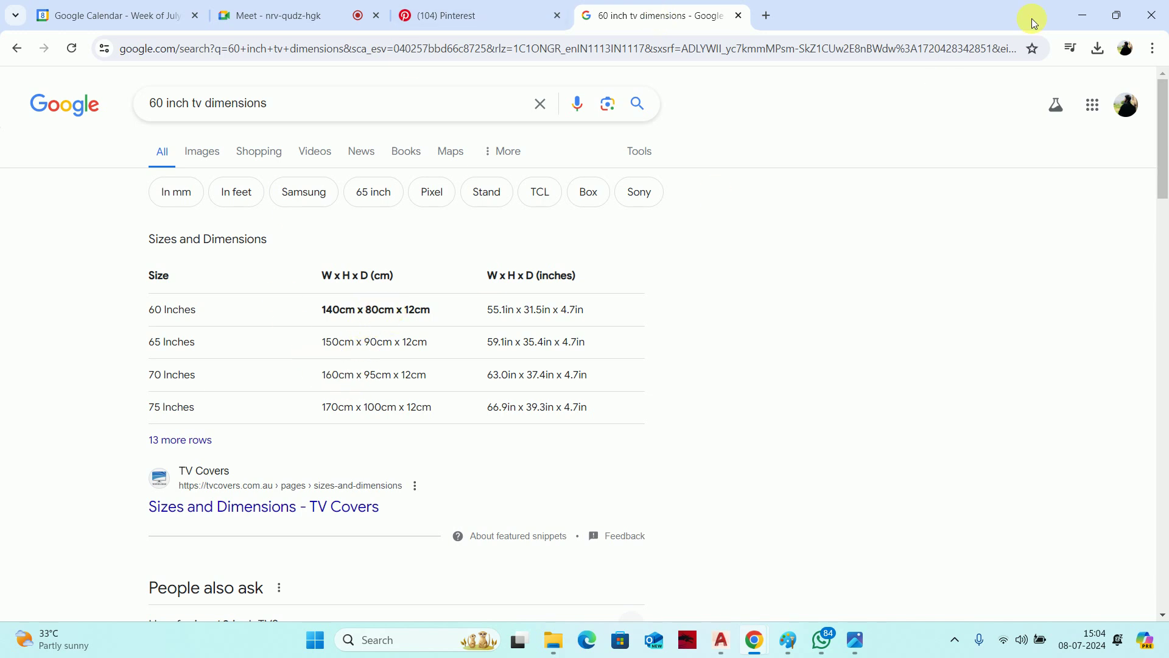
{"action": "left_click", "coordinate": [1080, 12]}
Offset the blue TV frame line 800 inward to set the frame height.
{"action": "type", "text": "o"}
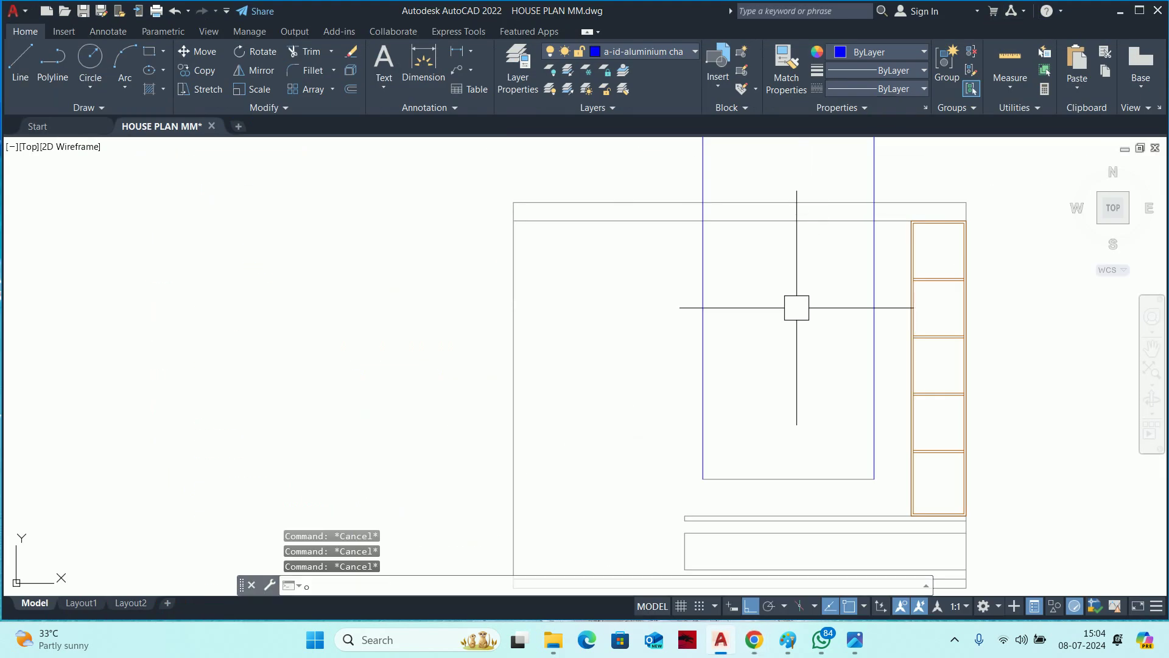
{"action": "key", "text": "Return"}
{"action": "type", "text": "800"}
{"action": "key", "text": "Return"}
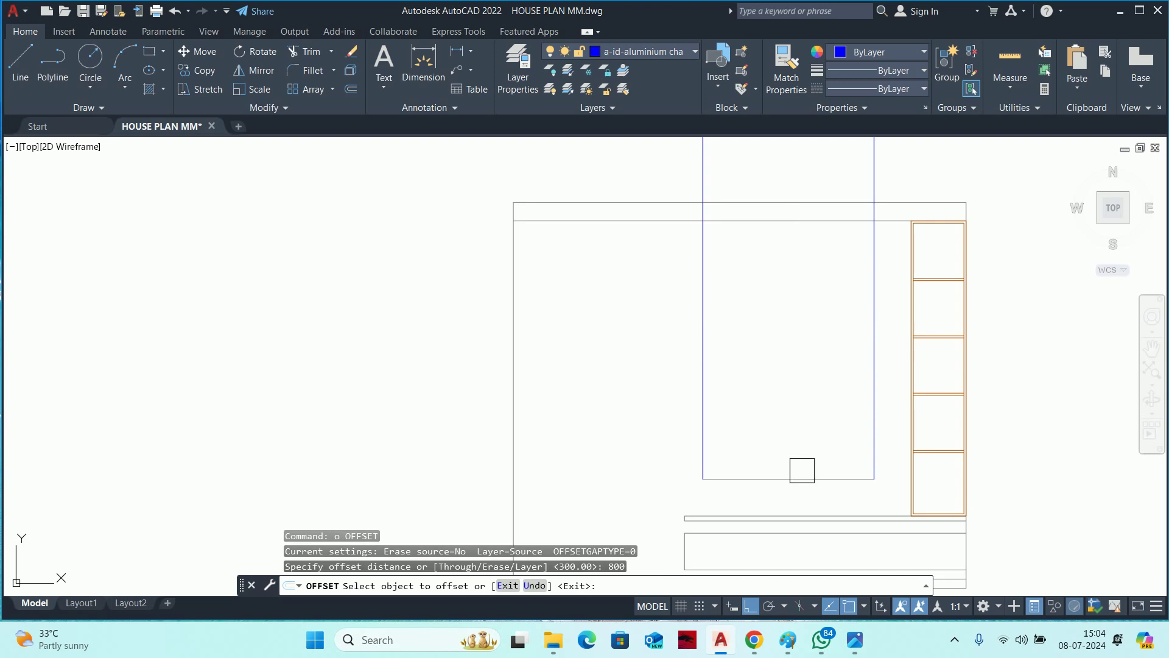
{"action": "left_click", "coordinate": [802, 470]}
{"action": "left_click", "coordinate": [796, 433]}
{"action": "key", "text": "Return"}
Fence-trim the excess frame lines to close the TV rectangle.
{"action": "type", "text": "tr"}
{"action": "key", "text": "Return"}
{"action": "scroll", "coordinate": [706, 365], "scroll_direction": "up", "scroll_amount": 3}
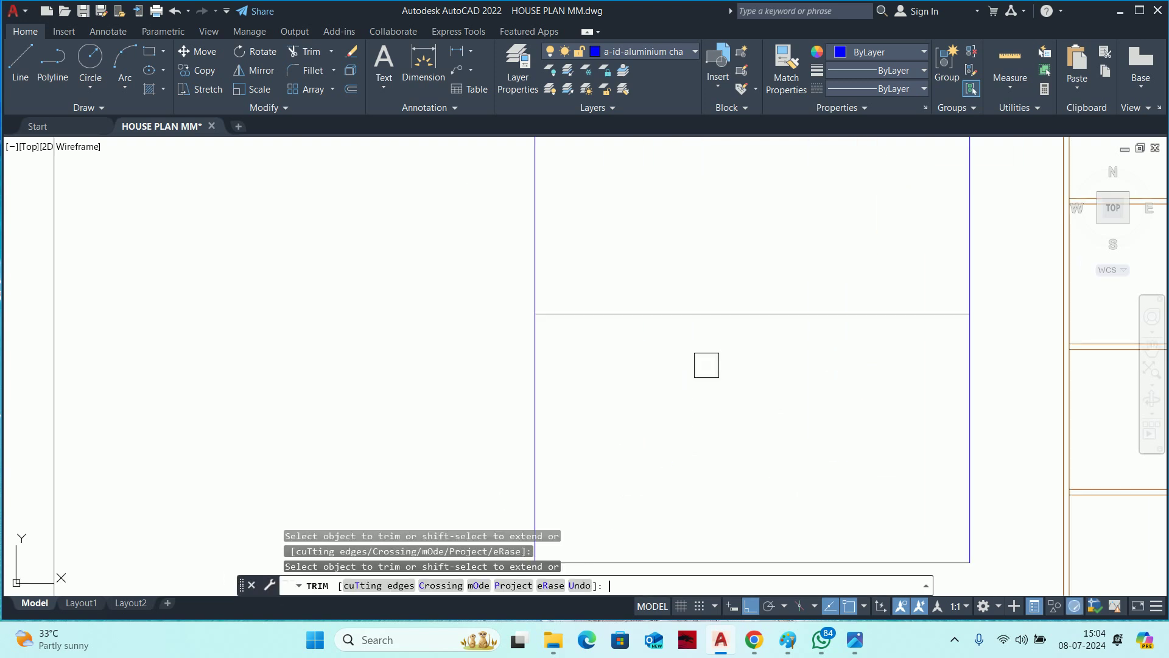
{"action": "middle_click_drag", "start_coordinate": [706, 365], "coordinate": [693, 297]}
{"action": "left_click", "coordinate": [504, 189]}
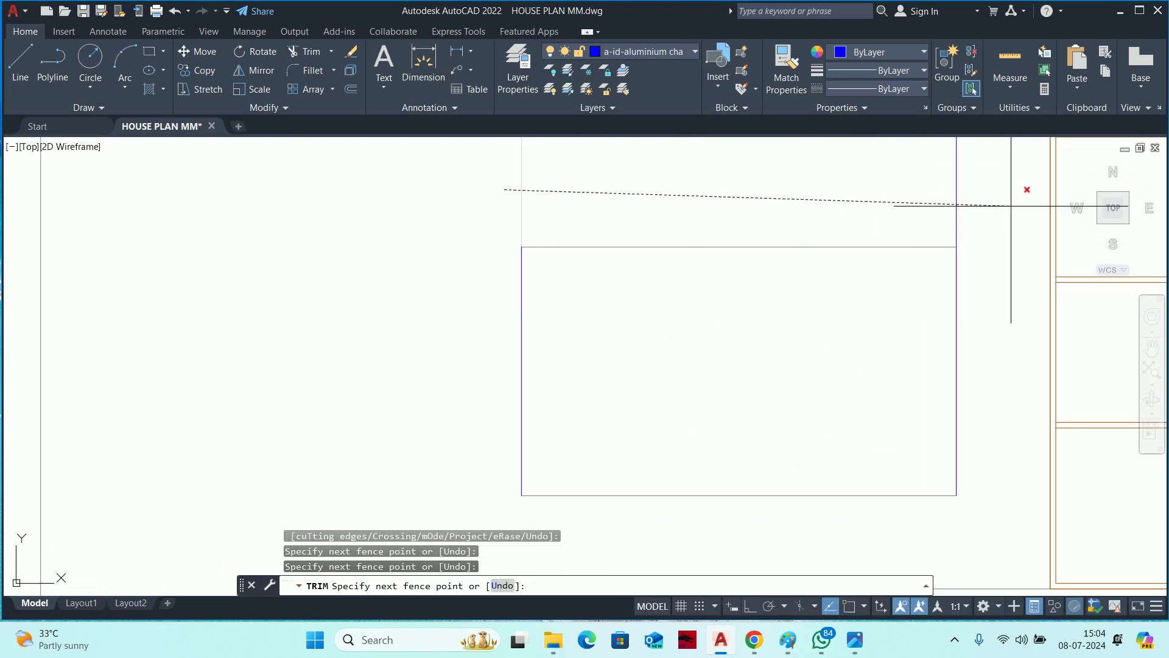
{"action": "key", "text": "Escape"}
{"action": "key", "text": "Escape"}
{"action": "scroll", "coordinate": [1003, 206], "scroll_direction": "down", "scroll_amount": 3}
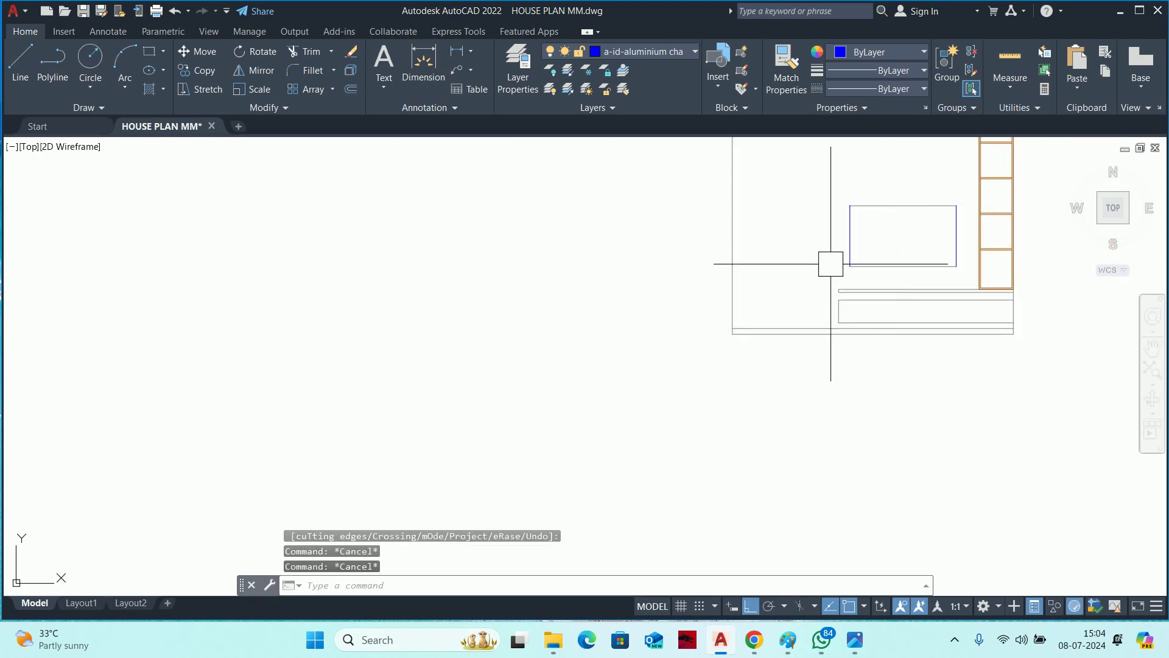
Try a linear dimension from the TV frame corner to check its height, then cancel.
{"action": "type", "text": "dli"}
{"action": "key", "text": "Return"}
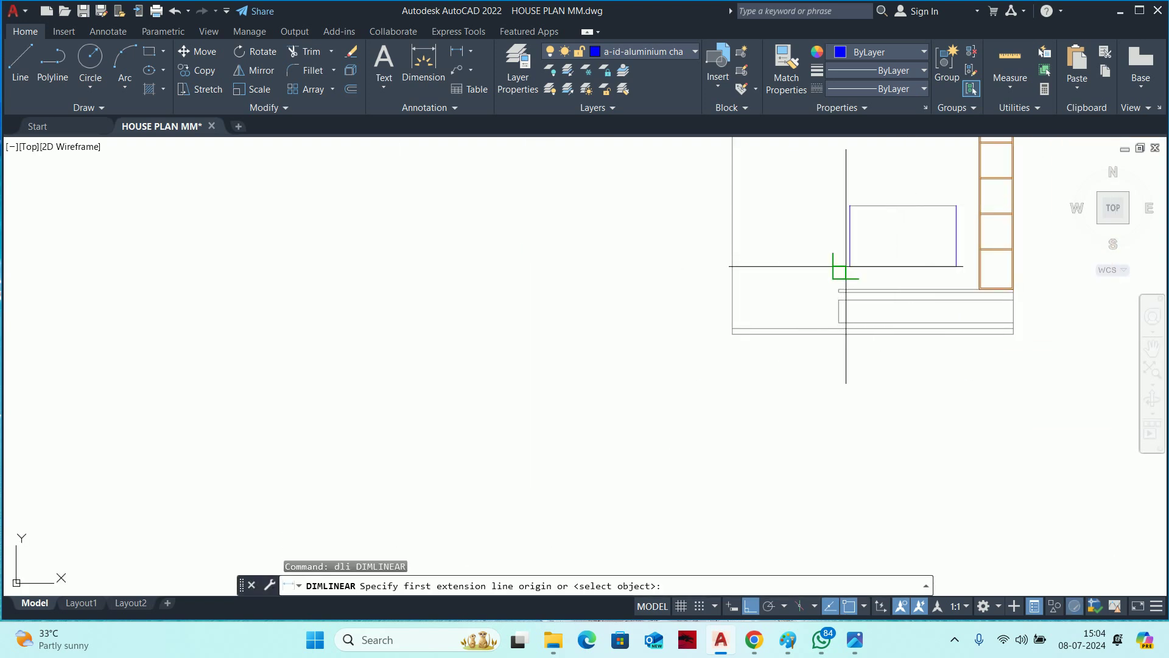
{"action": "left_click", "coordinate": [848, 266]}
{"action": "key", "text": "Escape"}
{"action": "key", "text": "Return"}
{"action": "left_click", "coordinate": [849, 266]}
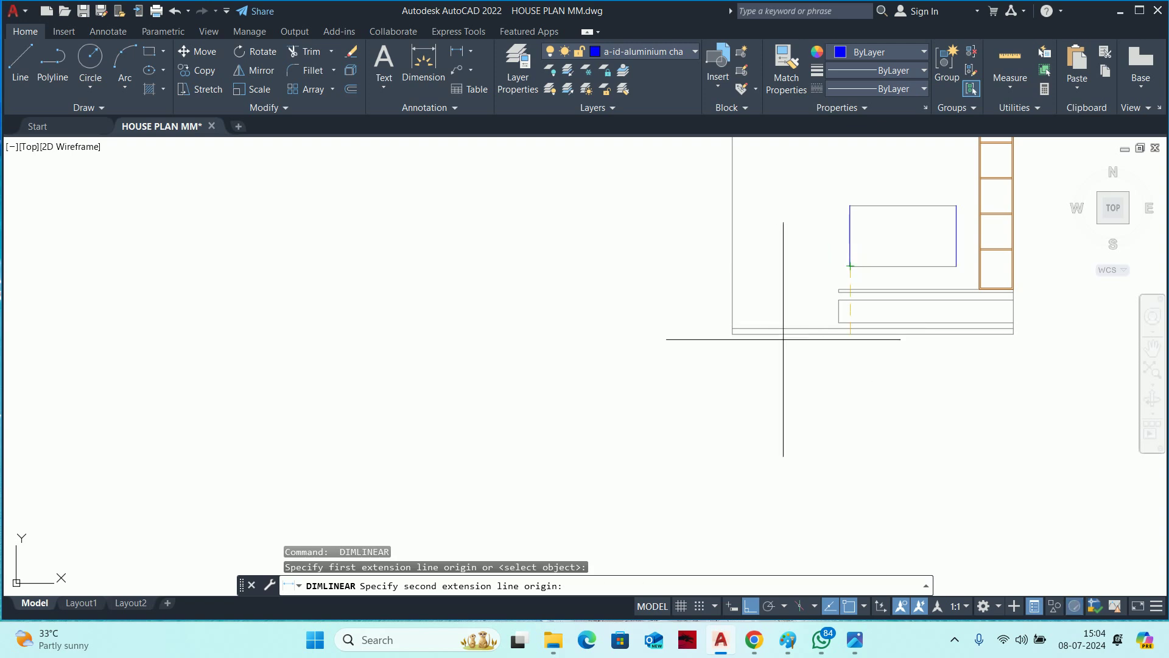
{"action": "left_click", "coordinate": [754, 327]}
{"action": "scroll", "coordinate": [754, 328], "scroll_direction": "up", "scroll_amount": 2}
{"action": "scroll", "coordinate": [674, 290], "scroll_direction": "up", "scroll_amount": 2}
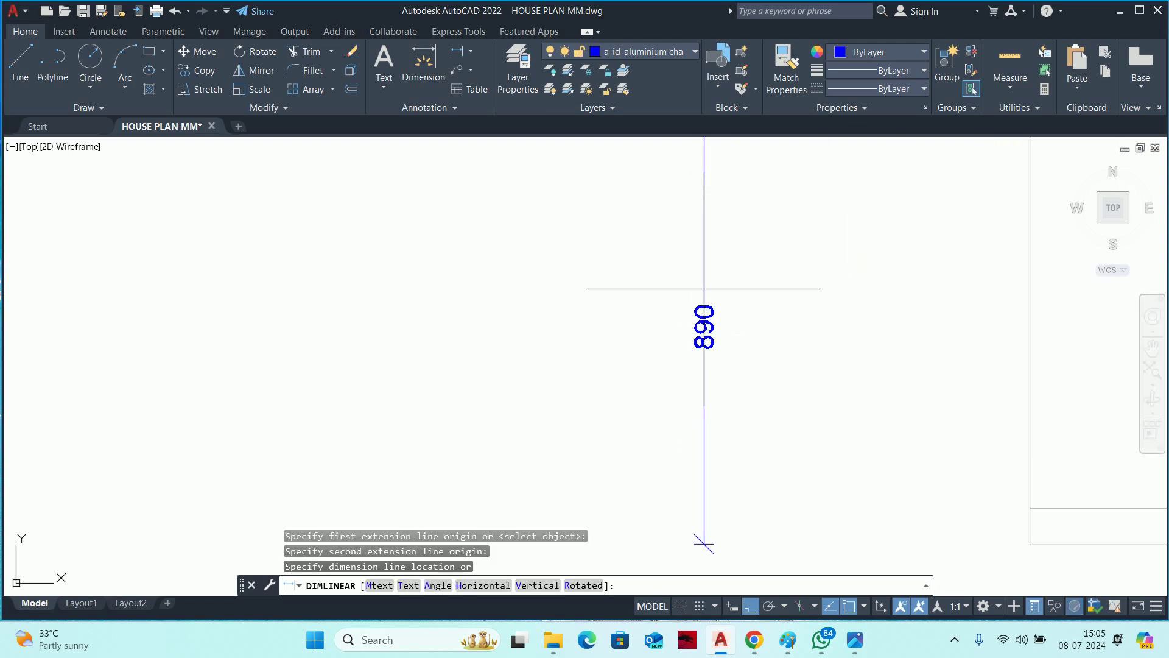
{"action": "scroll", "coordinate": [700, 288], "scroll_direction": "down", "scroll_amount": 1}
{"action": "scroll", "coordinate": [713, 293], "scroll_direction": "down", "scroll_amount": 1}
{"action": "key", "text": "Escape"}
{"action": "key", "text": "Escape"}
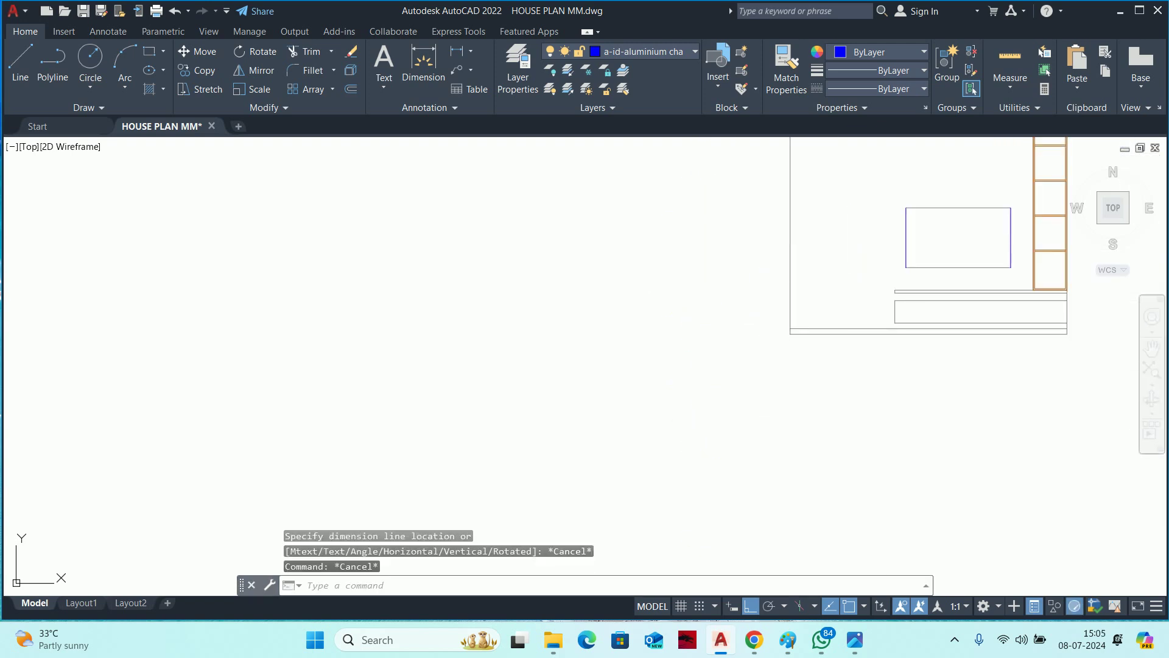
{"action": "key", "text": "Escape"}
{"action": "scroll", "coordinate": [989, 266], "scroll_direction": "up", "scroll_amount": 3}
Turn the TV frame black by matching properties from an existing object.
{"action": "type", "text": "ma"}
{"action": "key", "text": "Return"}
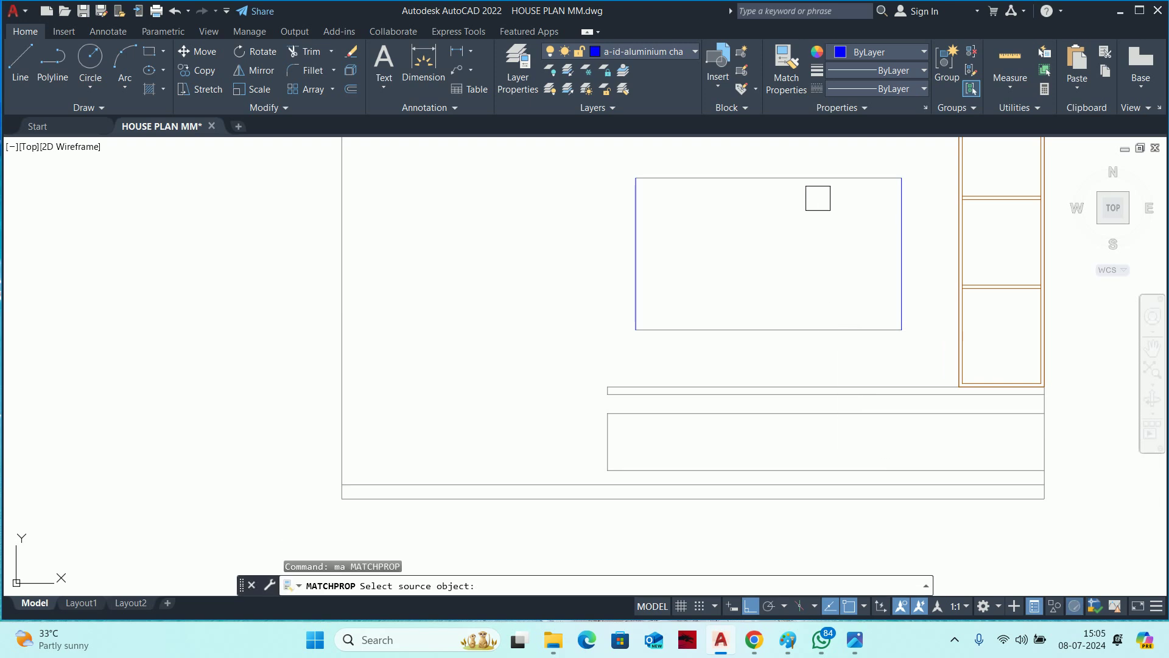
{"action": "left_click", "coordinate": [819, 179]}
{"action": "left_click", "coordinate": [912, 221]}
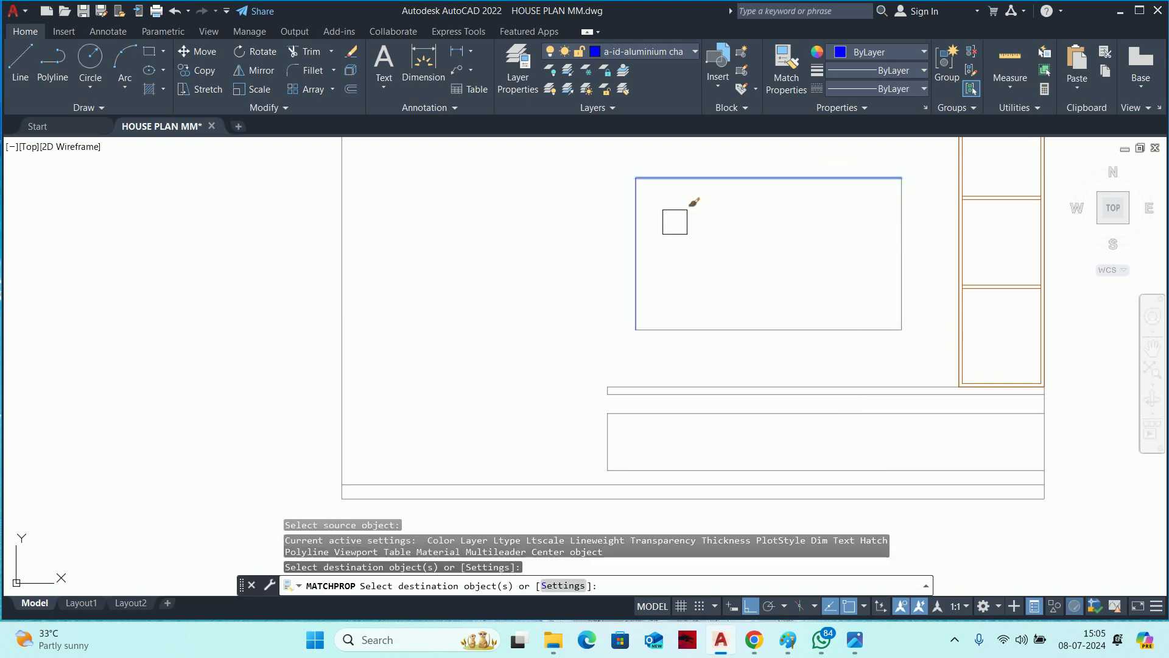
{"action": "key", "text": "Escape"}
Move the four TV frame lines up 110.
{"action": "type", "text": "m"}
{"action": "key", "text": "Return"}
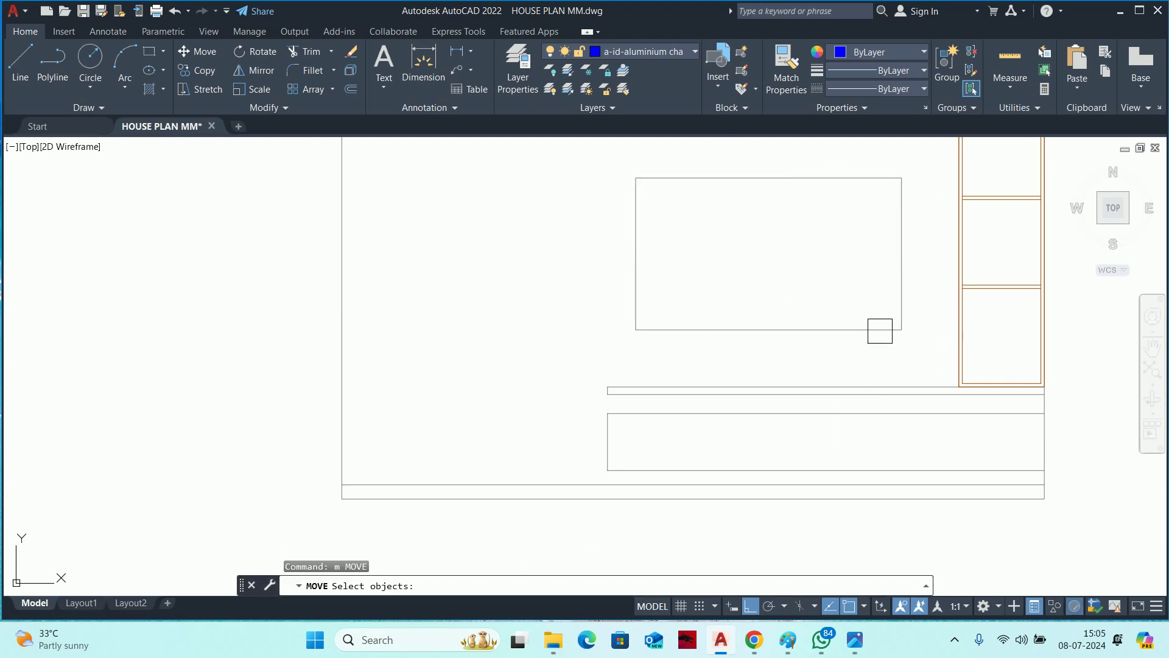
{"action": "scroll", "coordinate": [629, 219], "scroll_direction": "down", "scroll_amount": 2}
{"action": "left_click", "coordinate": [633, 201]}
{"action": "key", "text": "Return"}
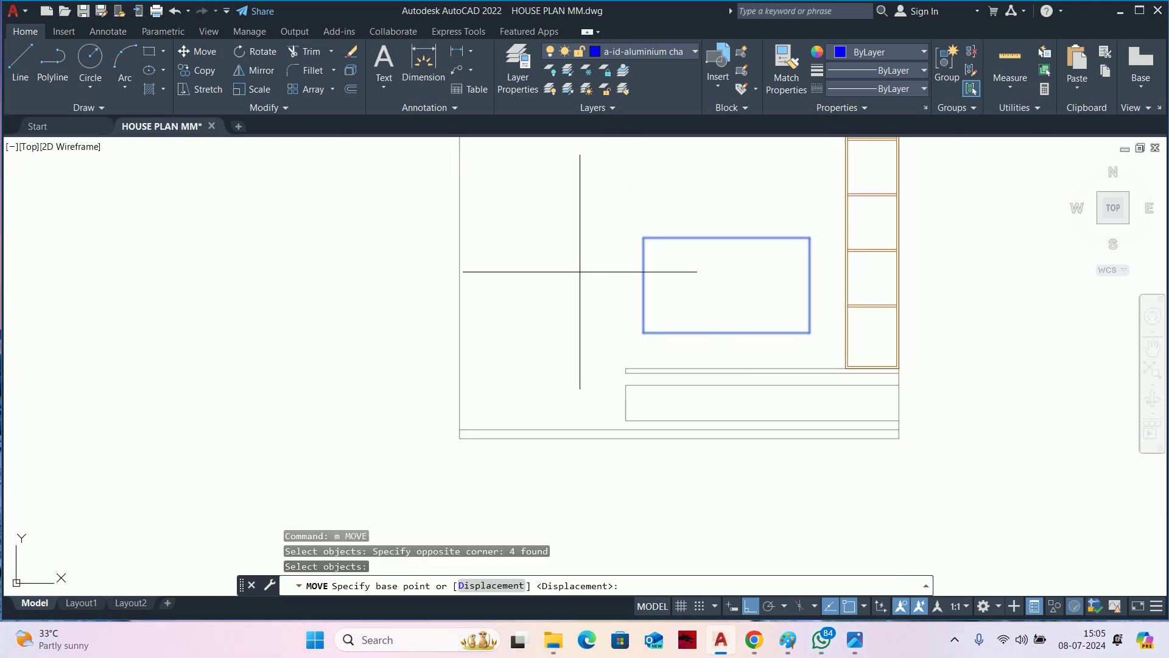
{"action": "left_click", "coordinate": [572, 277]}
{"action": "type", "text": "110"}
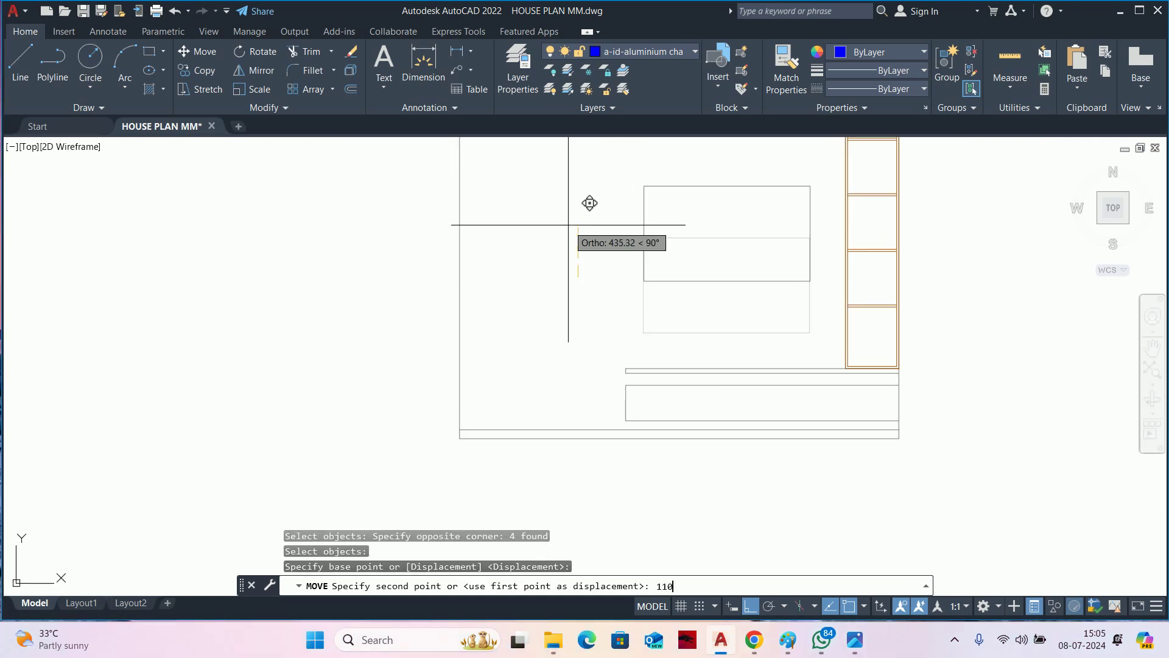
{"action": "key", "text": "Return"}
{"action": "key", "text": "Escape"}
{"action": "key", "text": "Escape"}
{"action": "scroll", "coordinate": [816, 286], "scroll_direction": "down", "scroll_amount": 2}
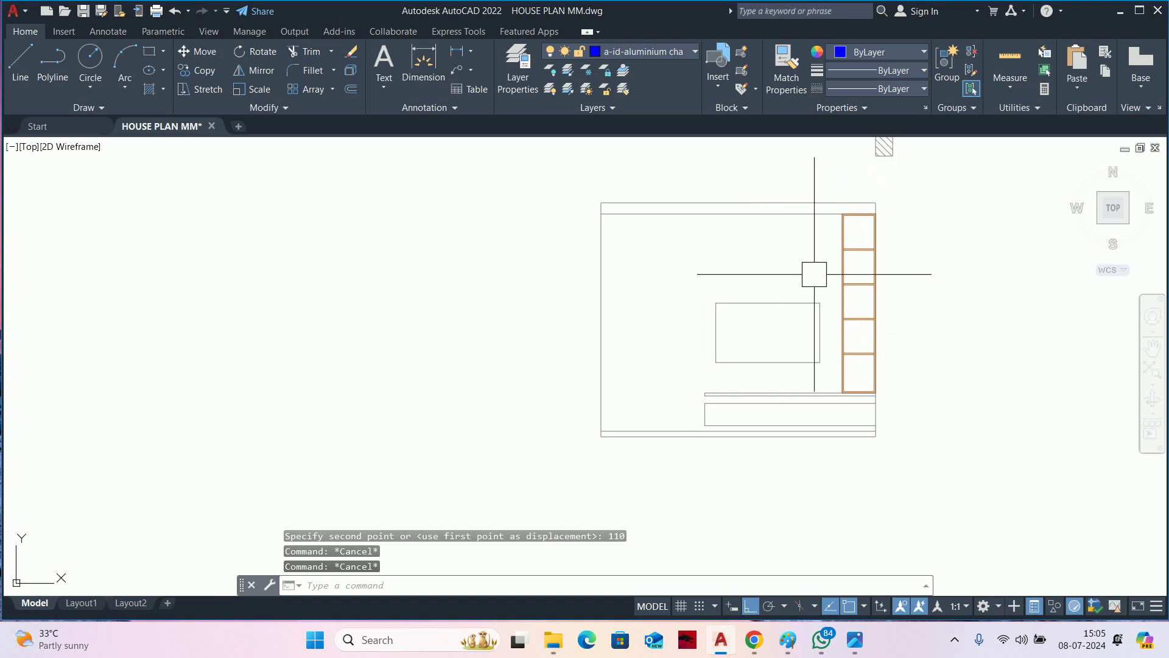
Join the four TV frame lines into one closed polyline.
{"action": "key", "text": "Escape"}
{"action": "scroll", "coordinate": [799, 335], "scroll_direction": "up", "scroll_amount": 2}
{"action": "type", "text": "j"}
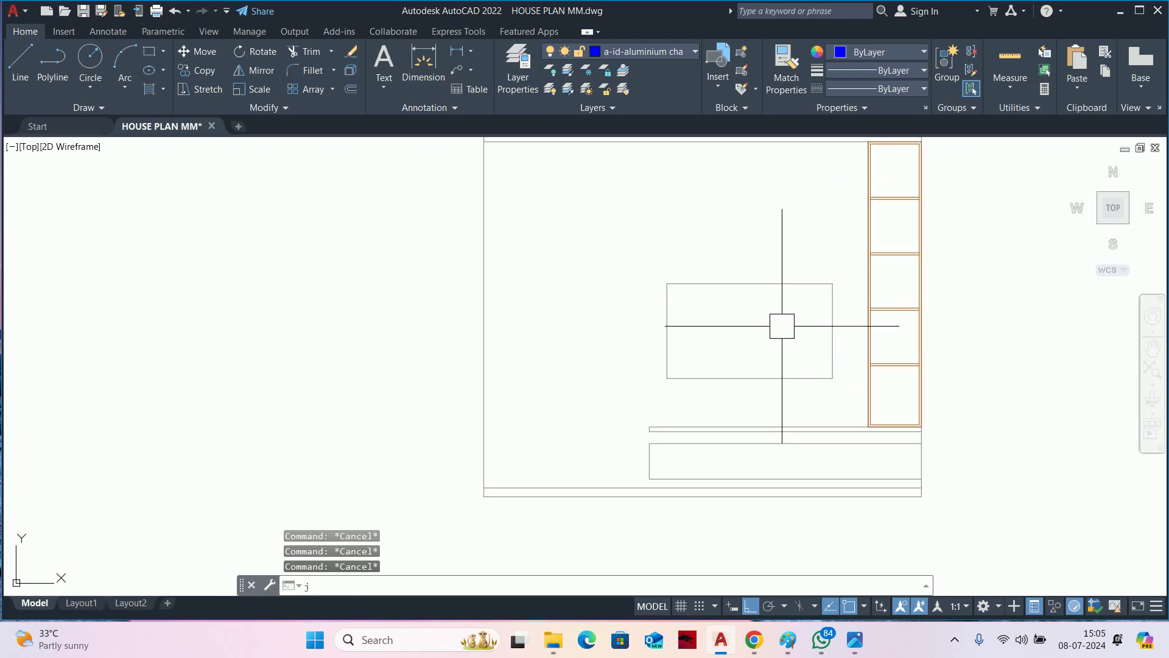
{"action": "key", "text": "Return"}
{"action": "left_click", "coordinate": [653, 245]}
{"action": "left_click", "coordinate": [853, 394]}
{"action": "key", "text": "Return"}
{"action": "key", "text": "Escape"}
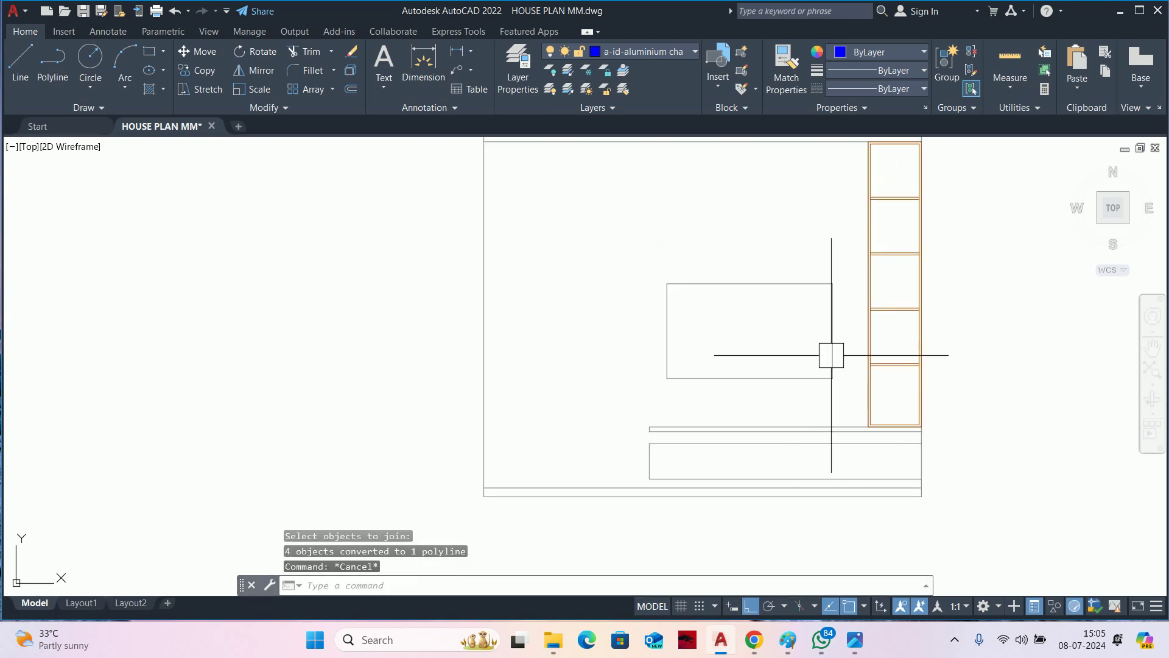
Offset the TV outline 10 inward to create an inner outline.
{"action": "type", "text": "o"}
{"action": "key", "text": "Return"}
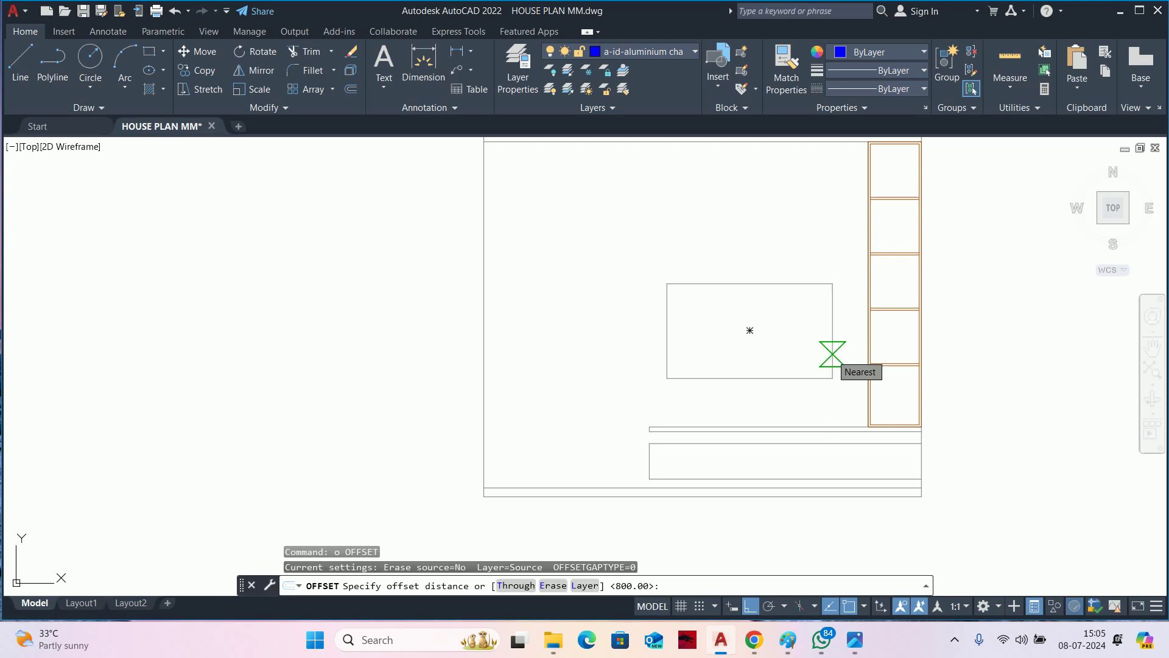
{"action": "key", "text": "Return"}
{"action": "left_click", "coordinate": [778, 283]}
{"action": "left_click", "coordinate": [749, 329]}
{"action": "key", "text": "Escape"}
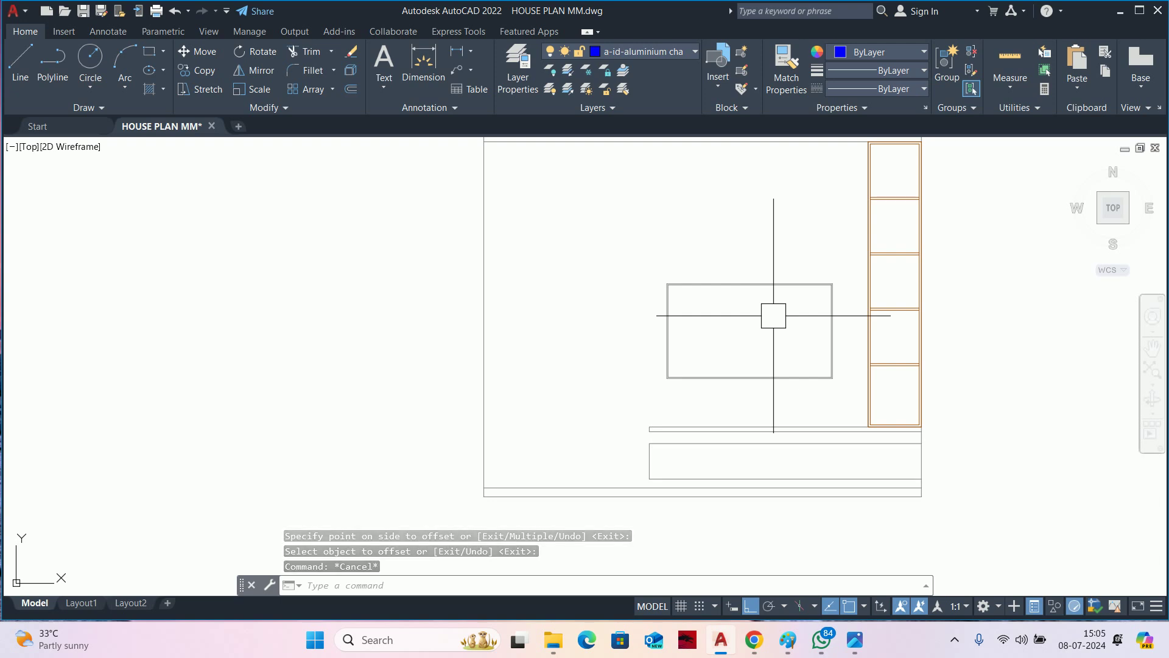
{"action": "key", "text": "Escape"}
{"action": "key", "text": "Escape"}
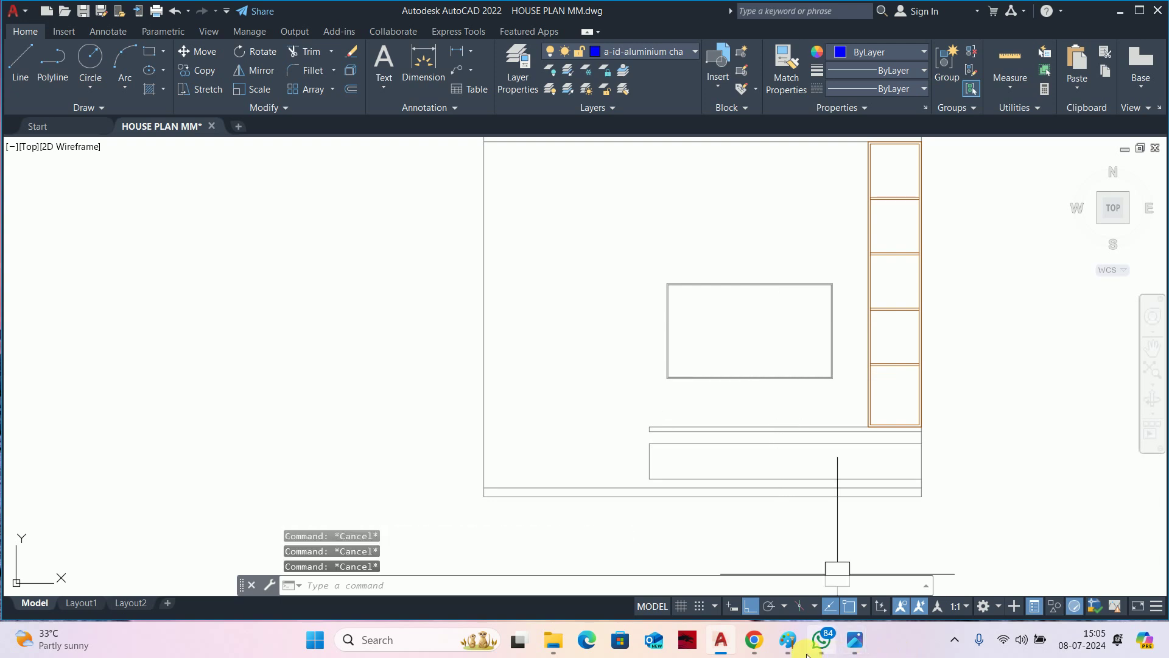
Switch to Pinterest and step back through earlier TV wall unit pins.
{"action": "mouse_move", "coordinate": [754, 639]}
{"action": "left_click", "coordinate": [725, 556]}
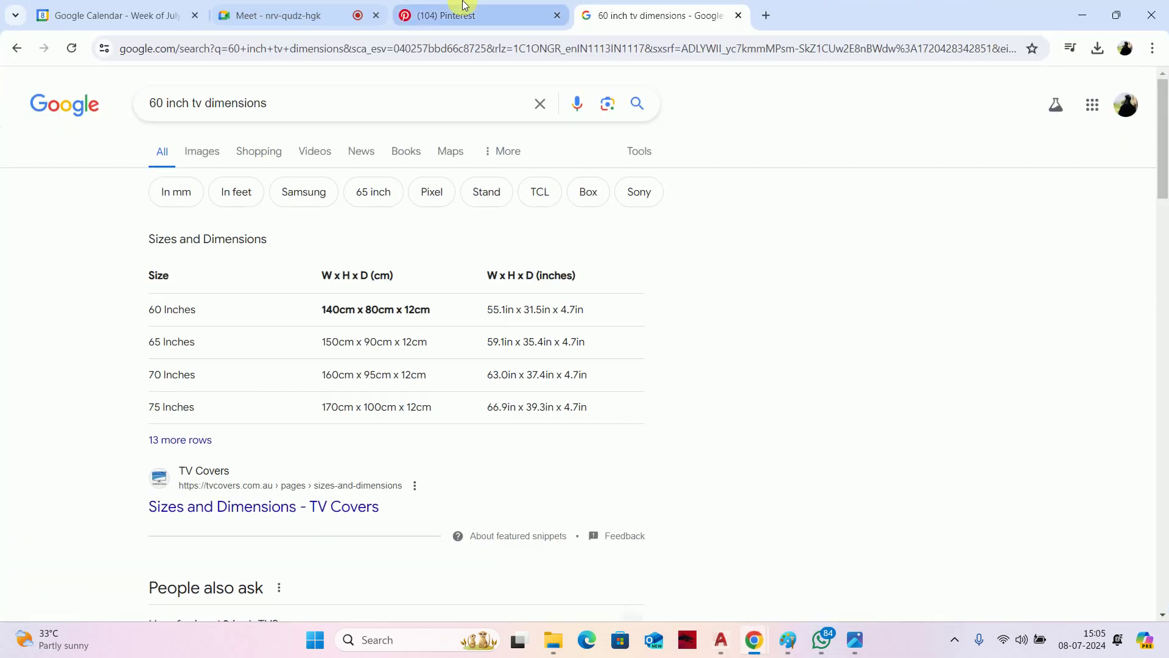
{"action": "left_click", "coordinate": [421, 17]}
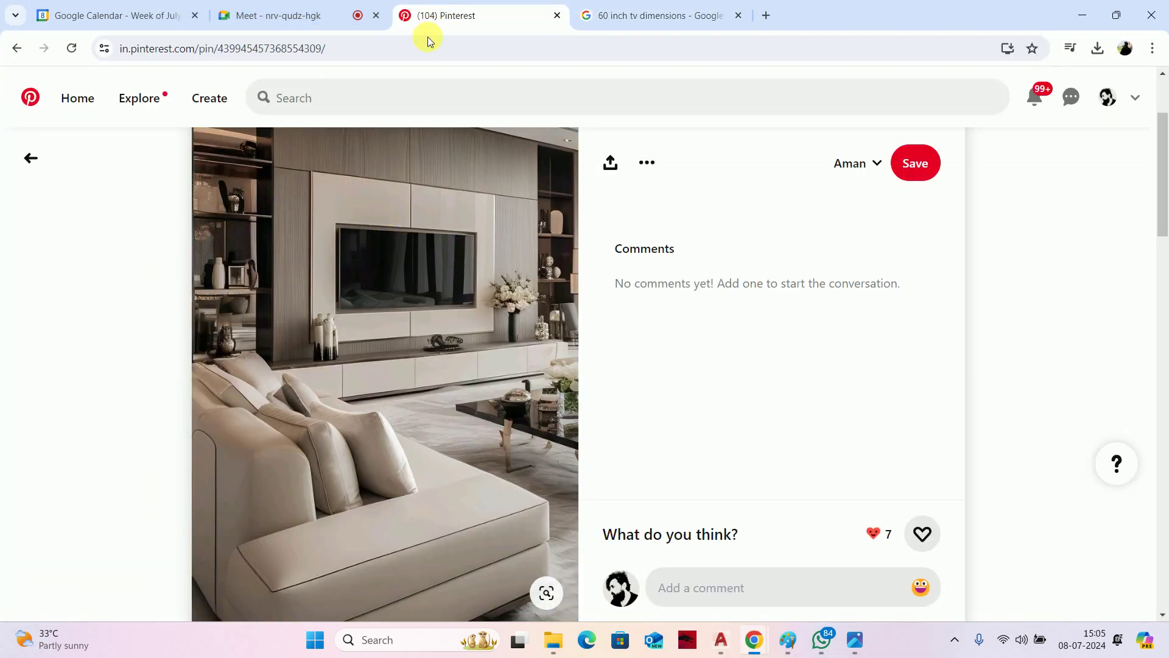
{"action": "left_click", "coordinate": [27, 157]}
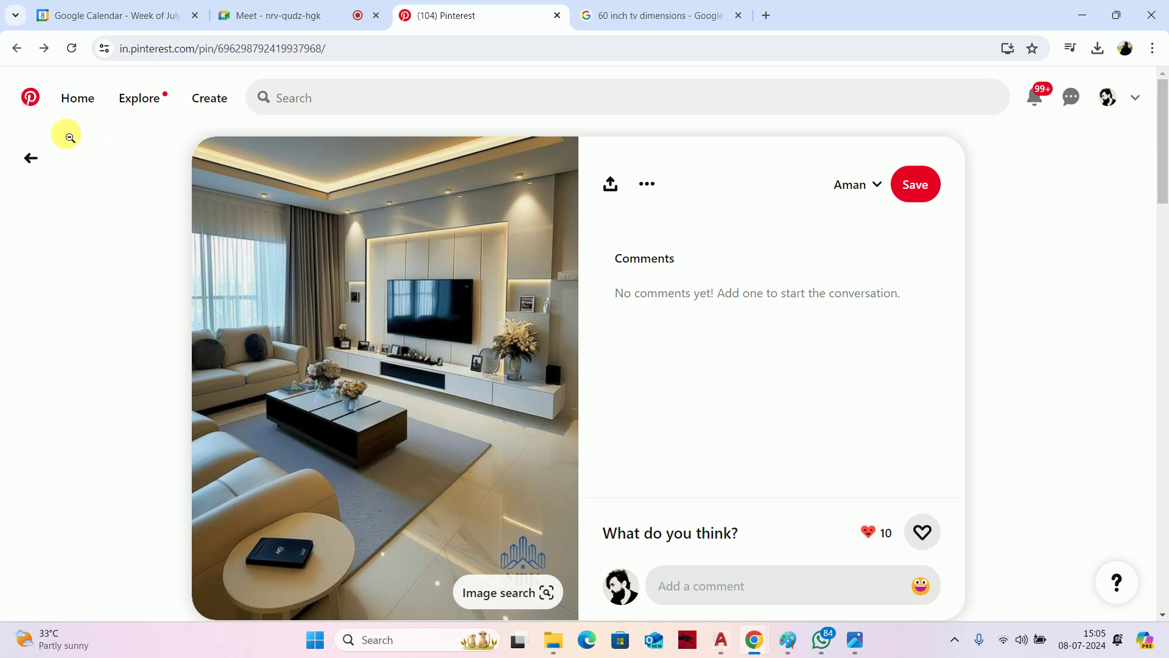
{"action": "left_click", "coordinate": [30, 157]}
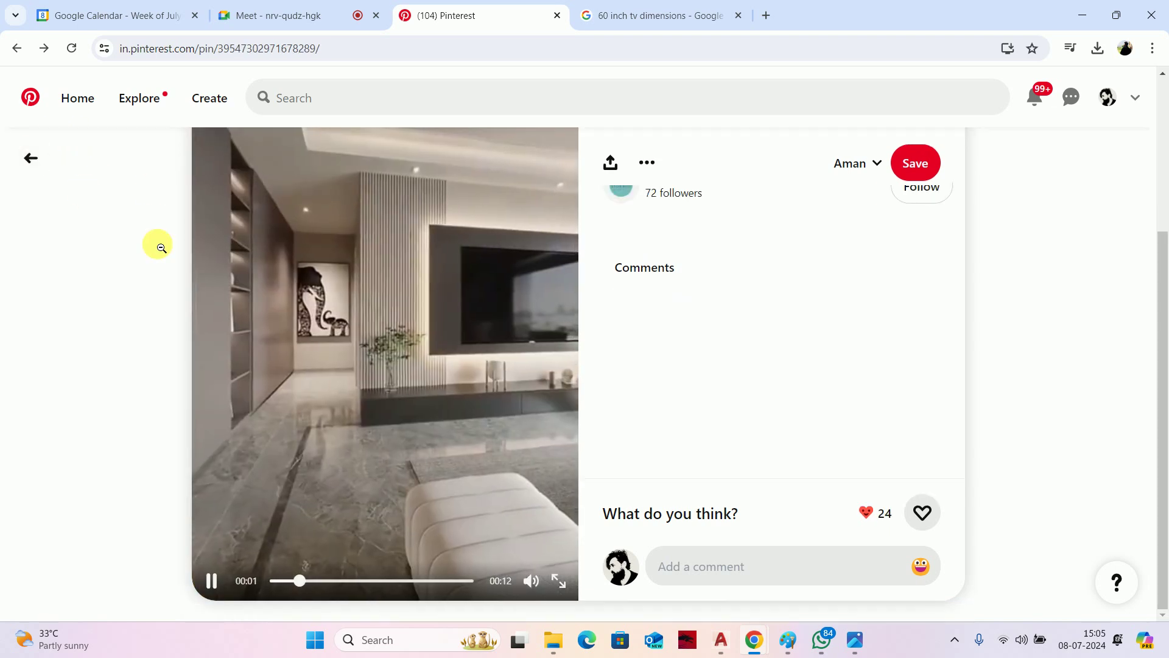
{"action": "left_click", "coordinate": [30, 158]}
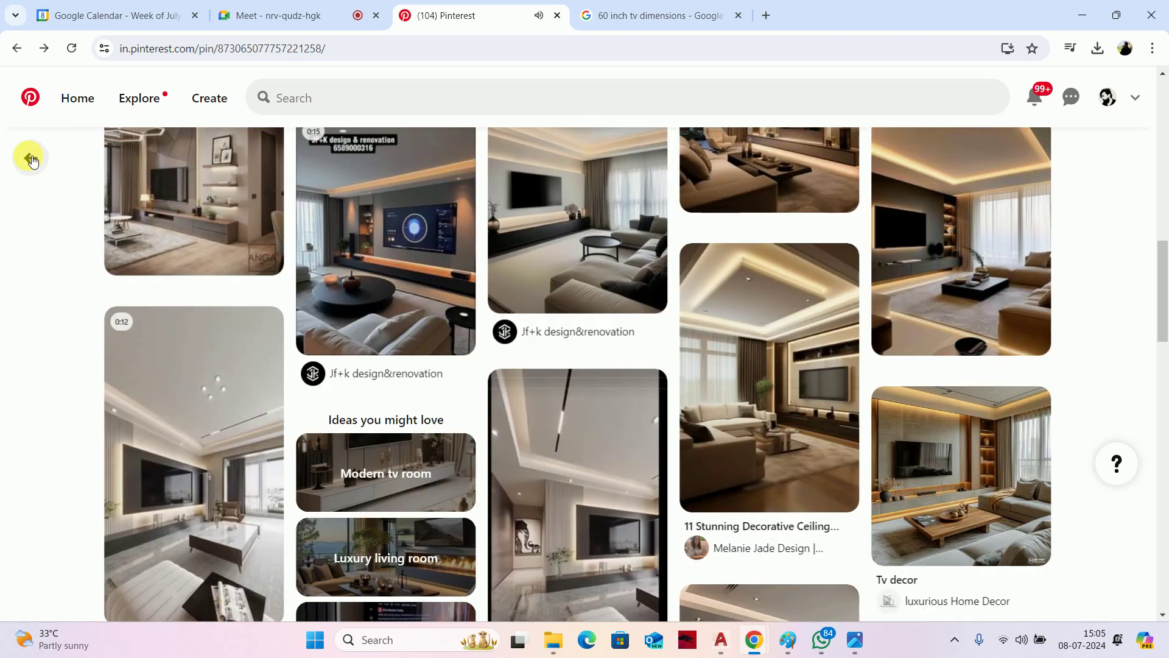
{"action": "left_click", "coordinate": [361, 326]}
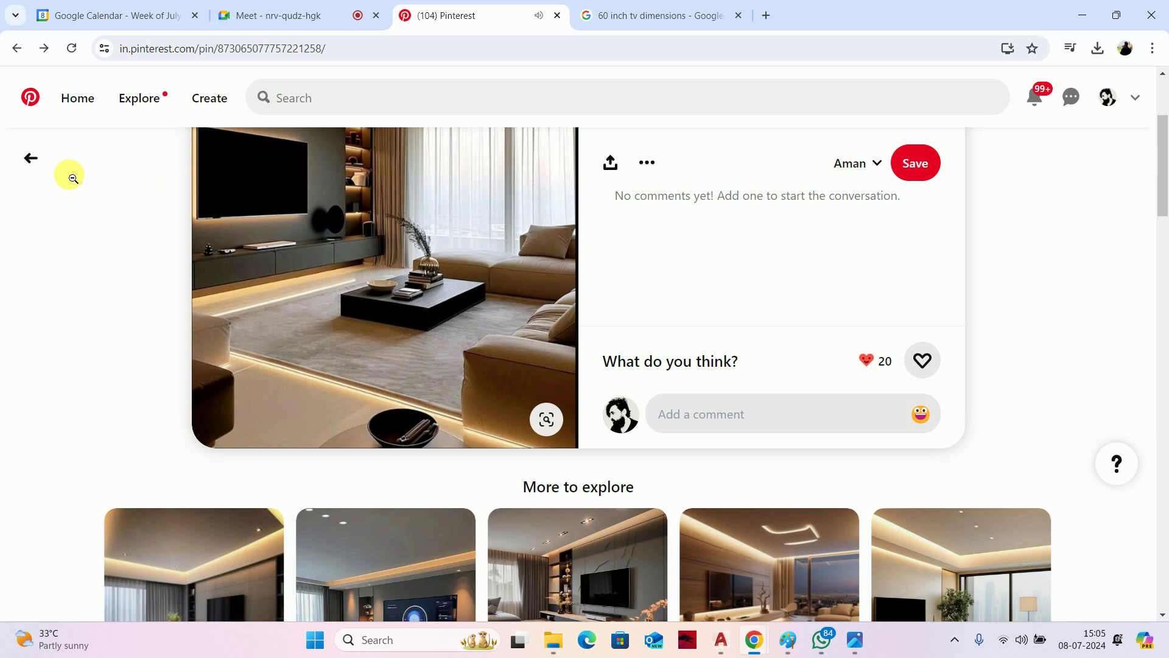
View the modal TV unit video pin and related designs, then minimise Chrome.
{"action": "left_click", "coordinate": [30, 157]}
{"action": "left_click", "coordinate": [486, 340]}
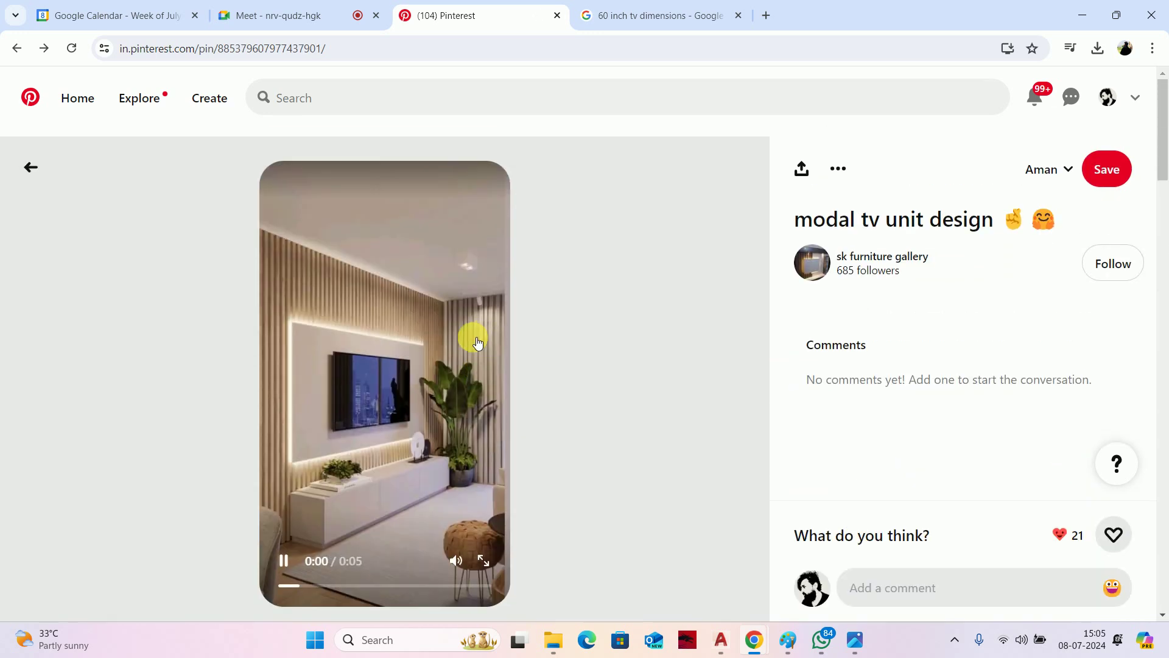
{"action": "left_click", "coordinate": [31, 167]}
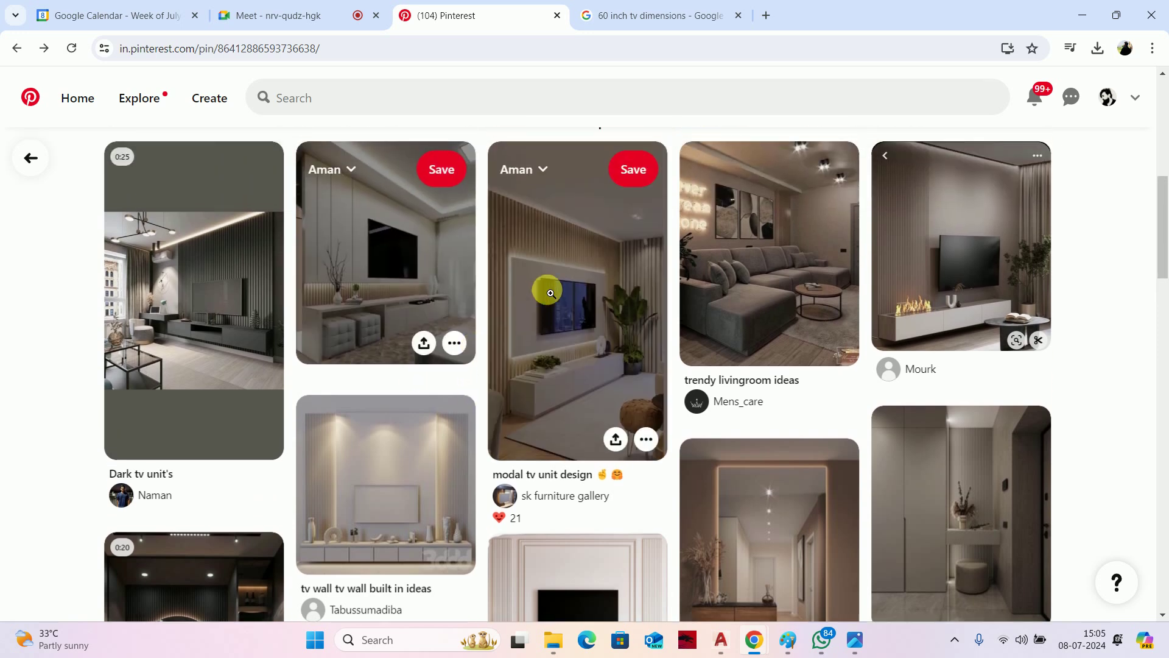
{"action": "scroll", "coordinate": [548, 290], "scroll_direction": "up", "scroll_amount": 10}
{"action": "scroll", "coordinate": [457, 329], "scroll_direction": "up", "scroll_amount": 2}
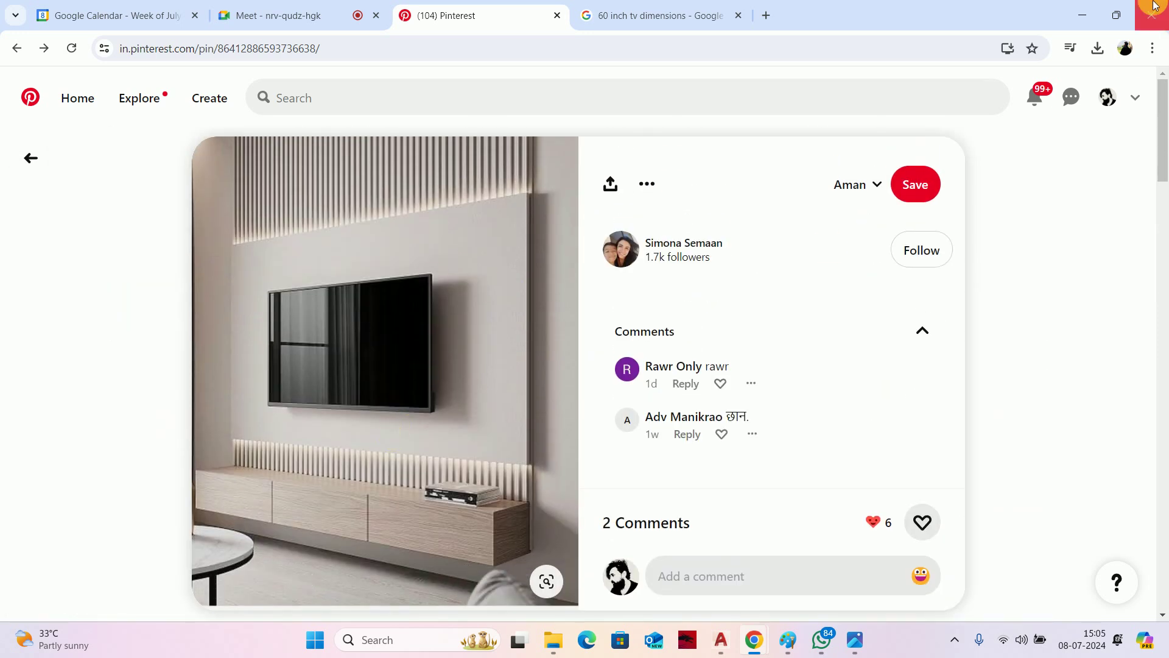
{"action": "left_click", "coordinate": [1083, 15]}
Measure the gaps around the TV frame with MEASUREGEOM.
{"action": "scroll", "coordinate": [713, 369], "scroll_direction": "up", "scroll_amount": 4}
{"action": "key", "text": "Escape"}
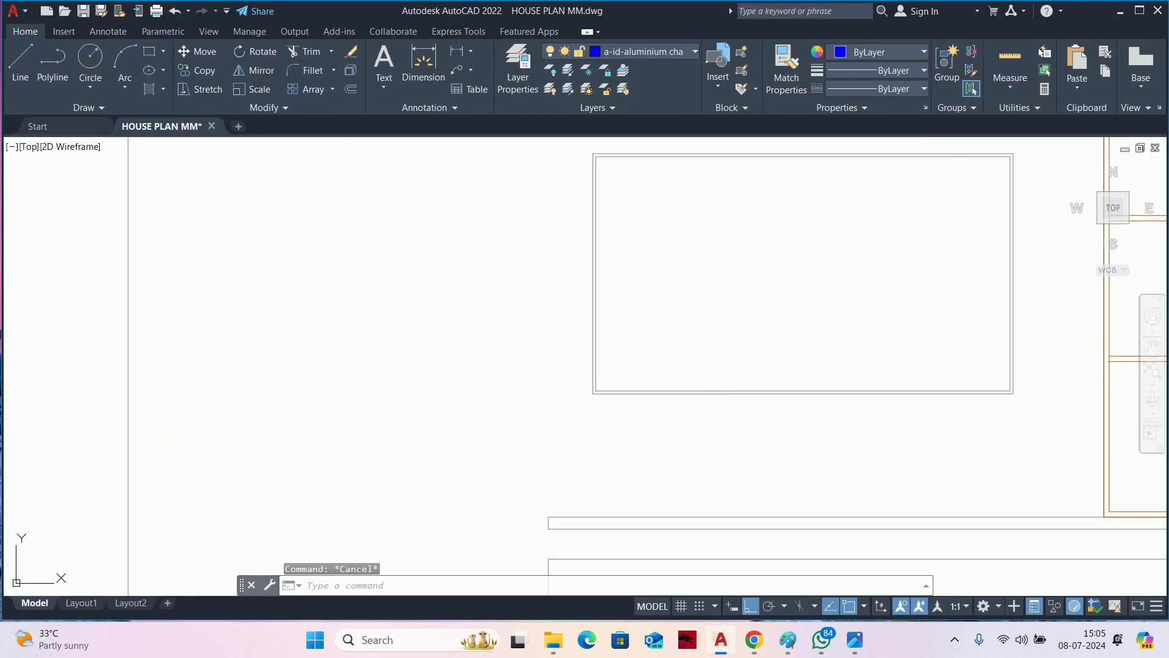
{"action": "key", "text": "Escape"}
{"action": "key", "text": "Escape"}
{"action": "scroll", "coordinate": [684, 392], "scroll_direction": "down", "scroll_amount": 2}
{"action": "scroll", "coordinate": [673, 410], "scroll_direction": "up", "scroll_amount": 1}
{"action": "scroll", "coordinate": [677, 418], "scroll_direction": "up", "scroll_amount": 1}
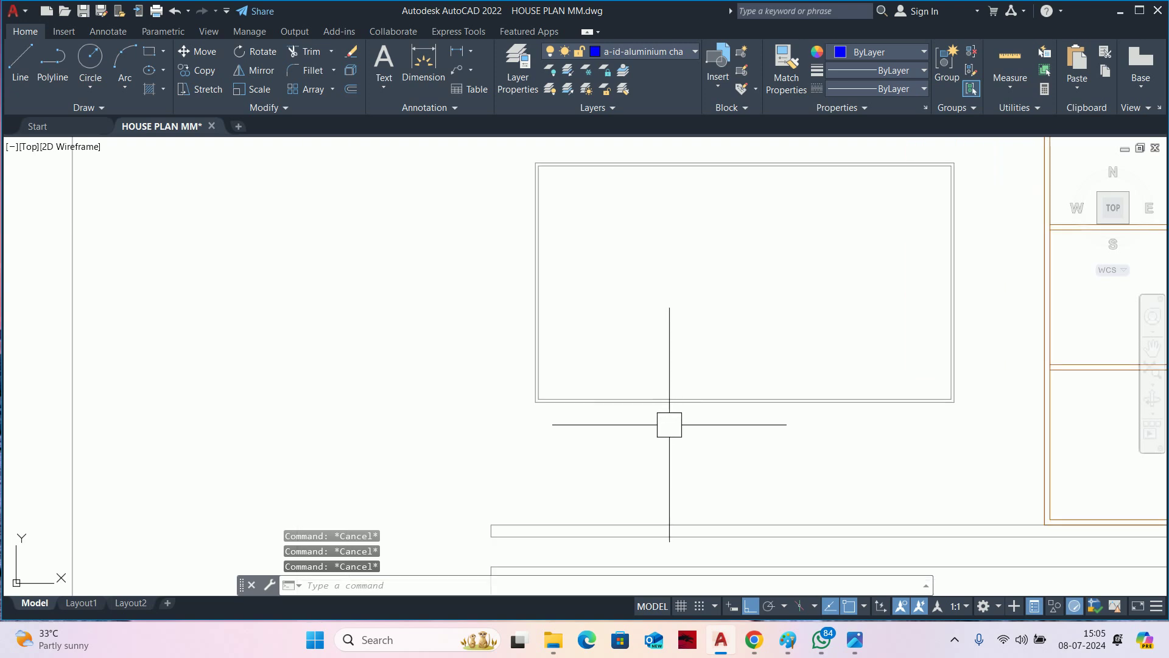
{"action": "left_click", "coordinate": [1012, 58]}
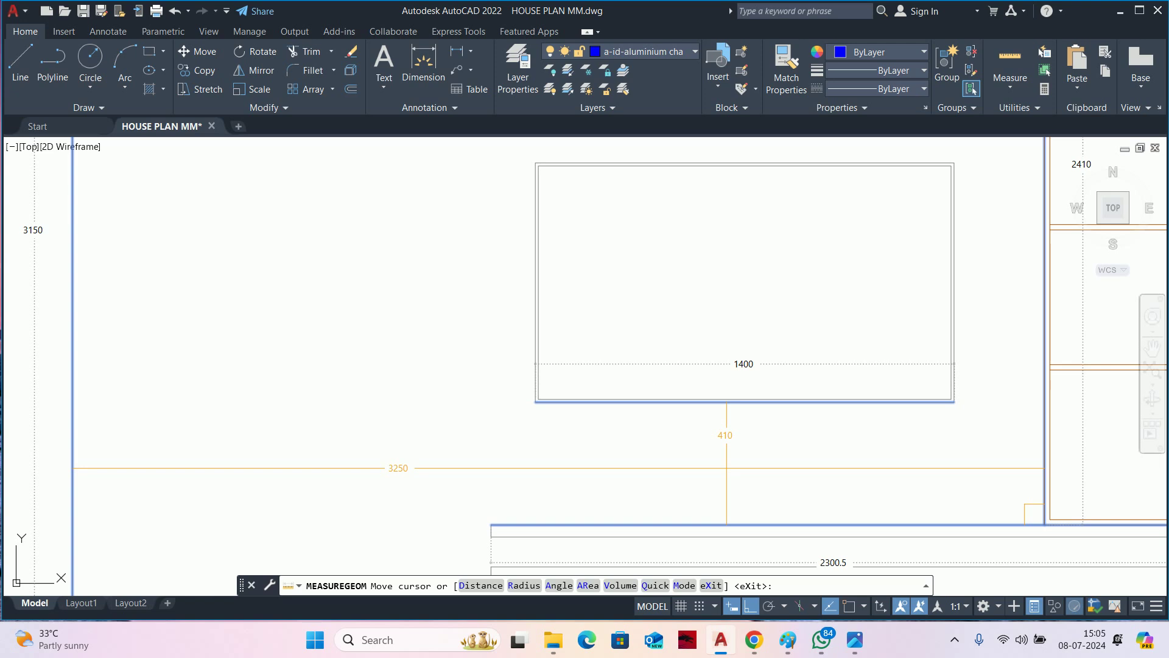
{"action": "key", "text": "Escape"}
Start a 210 offset, cancel it, and bring the TV rectangle's corner into view.
{"action": "middle_click_drag", "start_coordinate": [782, 489], "coordinate": [757, 465]}
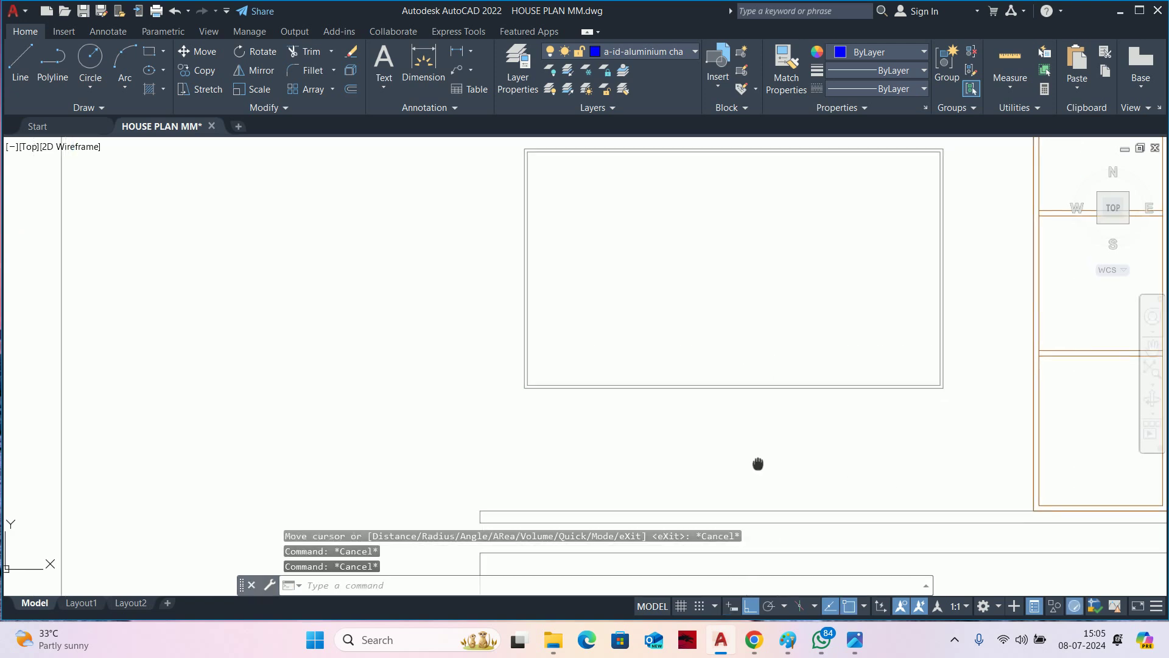
{"action": "type", "text": "o"}
{"action": "key", "text": "Return"}
{"action": "type", "text": "210"}
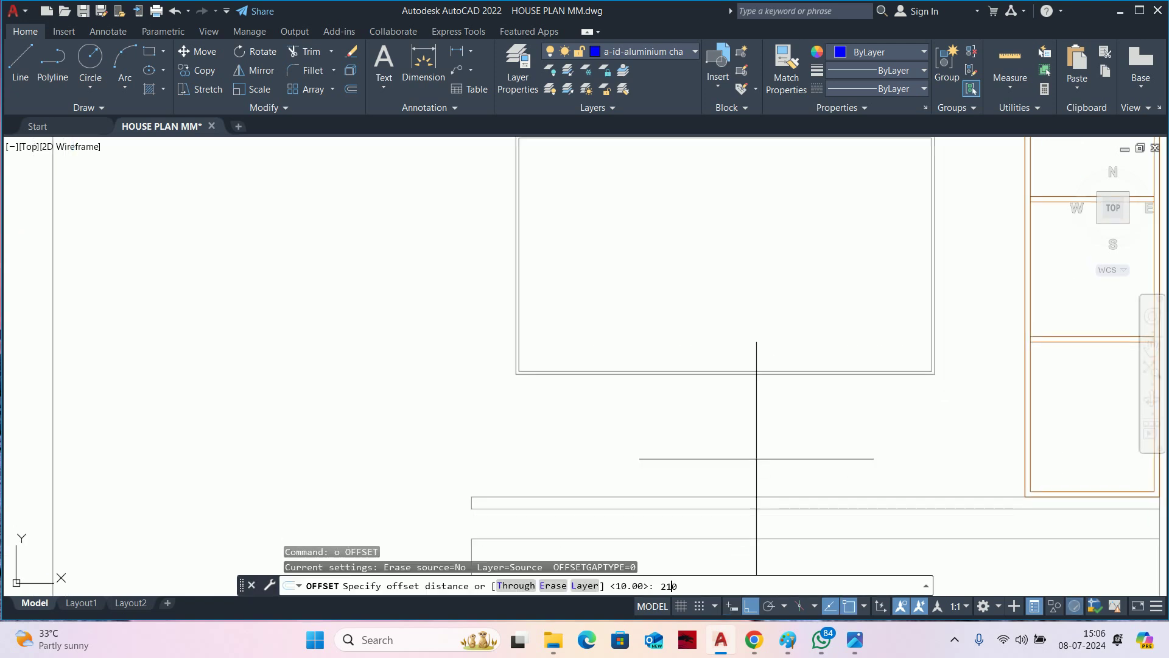
{"action": "key", "text": "Return"}
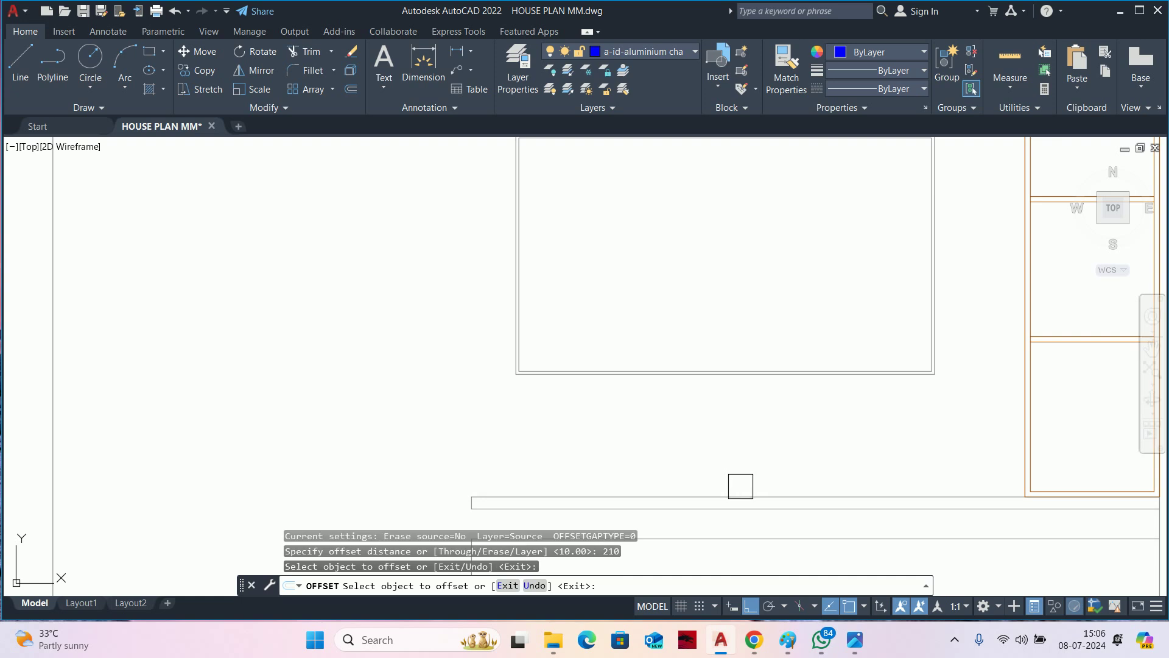
{"action": "key", "text": "Escape"}
{"action": "key", "text": "Escape"}
{"action": "key", "text": "Escape"}
{"action": "scroll", "coordinate": [930, 383], "scroll_direction": "up", "scroll_amount": 2}
{"action": "middle_click_drag", "start_coordinate": [930, 383], "coordinate": [842, 480]}
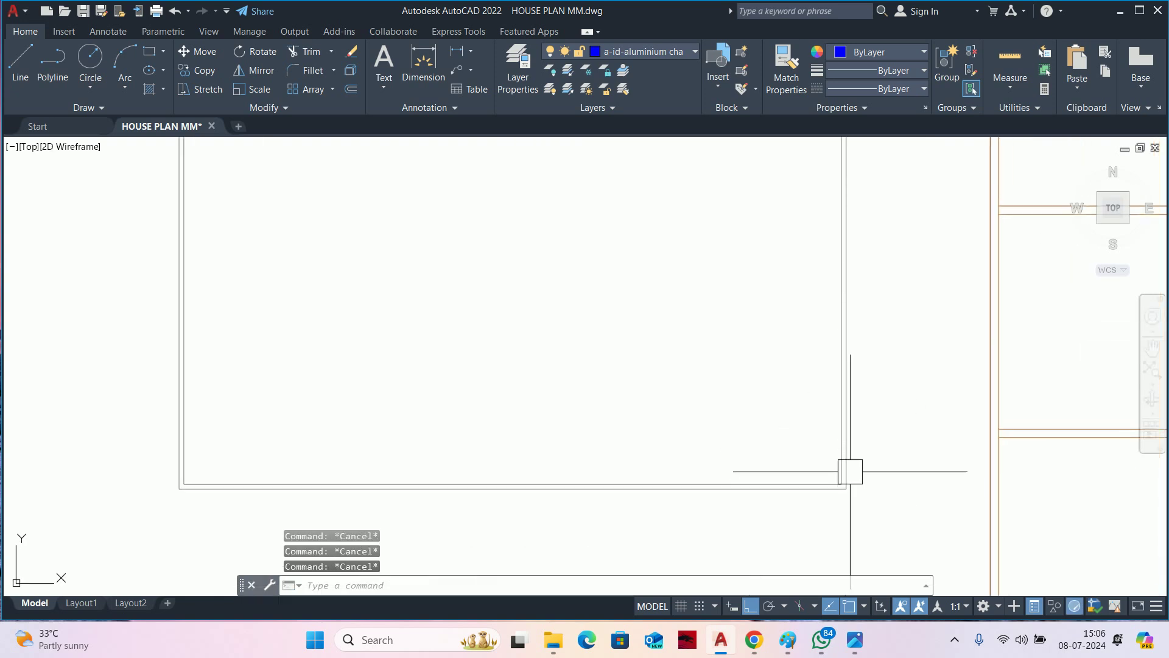
{"action": "scroll", "coordinate": [853, 452], "scroll_direction": "down", "scroll_amount": 2}
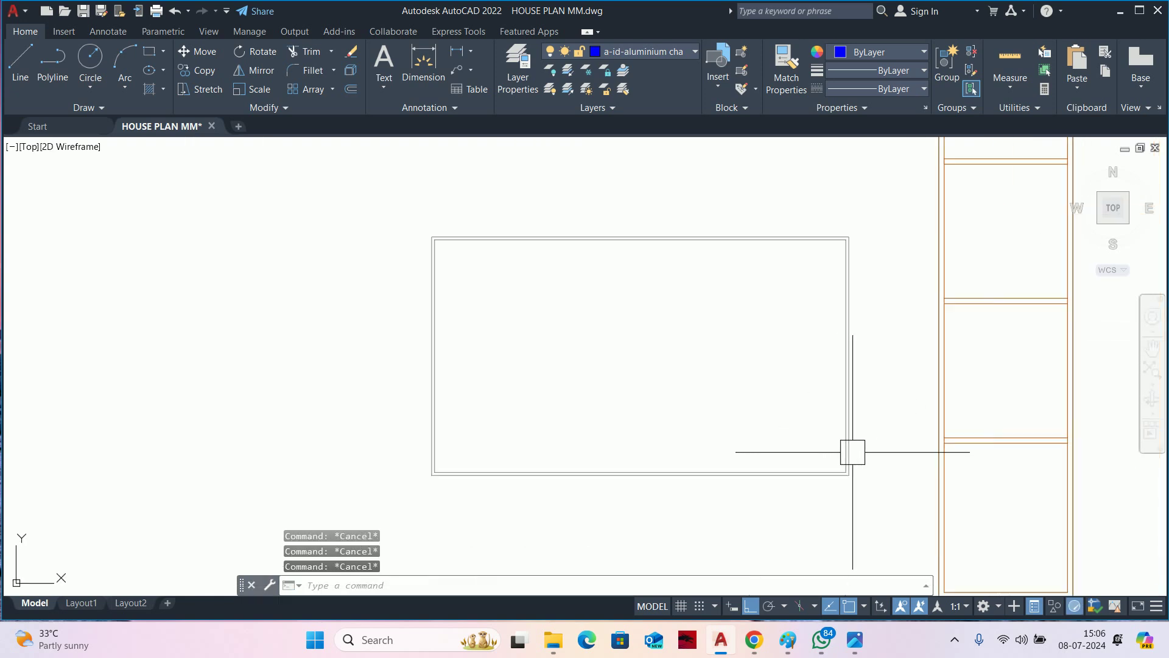
{"action": "scroll", "coordinate": [852, 455], "scroll_direction": "down", "scroll_amount": 2}
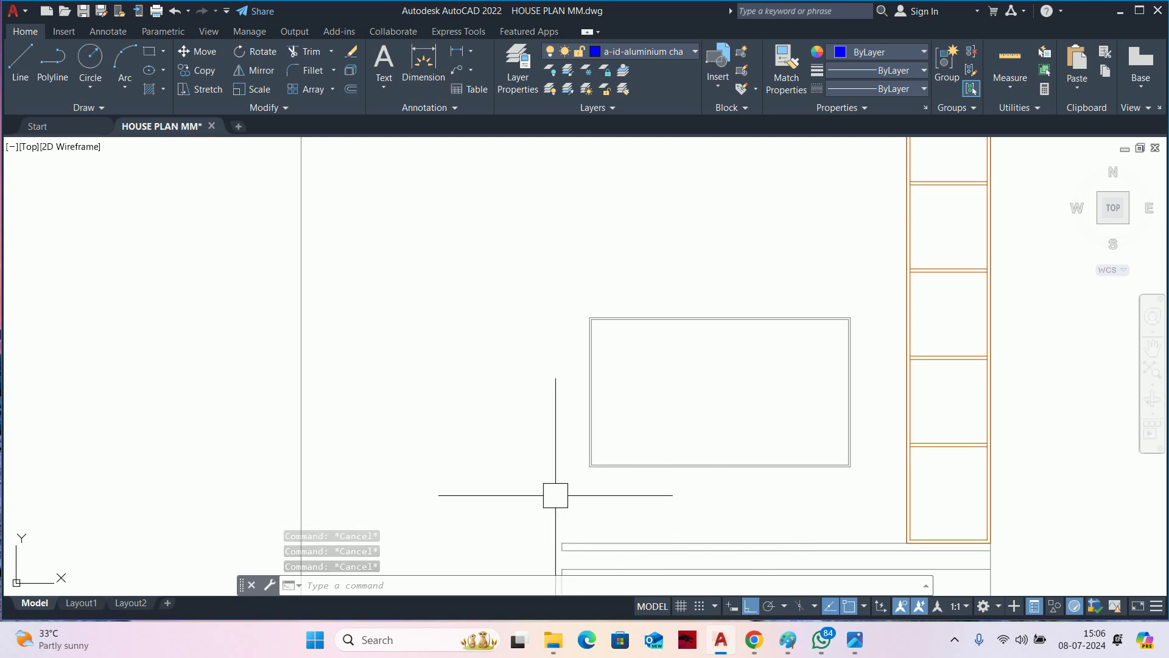
Try a 150 offset on the wall line, then cancel and recentre on the TV wall.
{"action": "type", "text": "o"}
{"action": "key", "text": "Return"}
{"action": "key", "text": "Escape"}
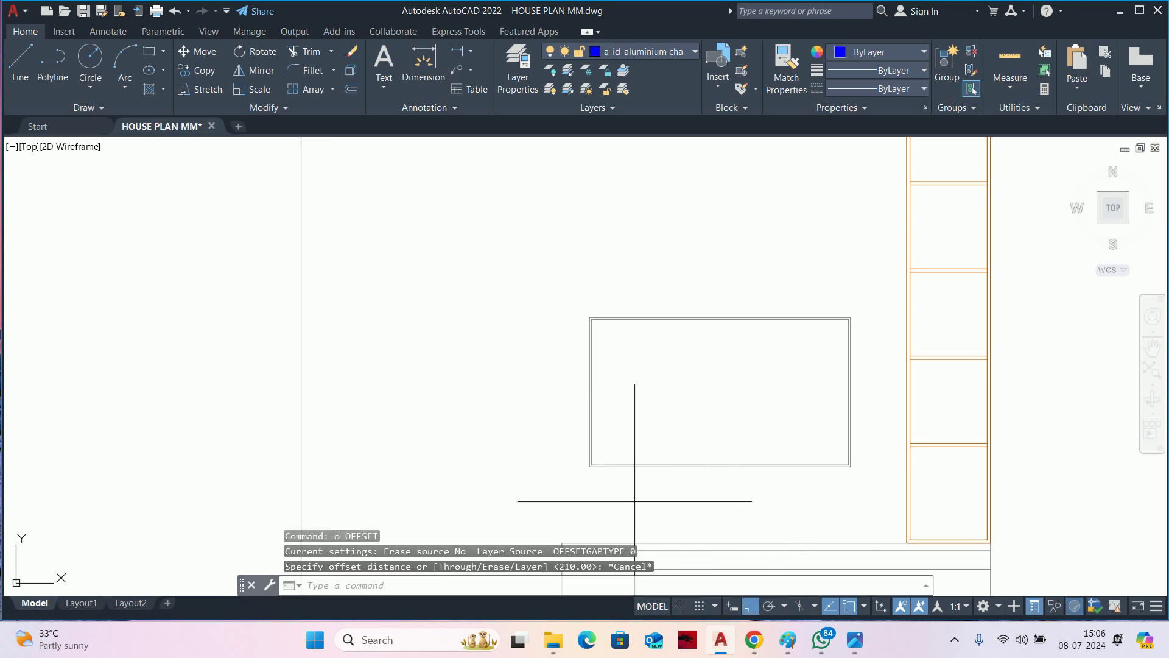
{"action": "type", "text": "o"}
{"action": "key", "text": "Return"}
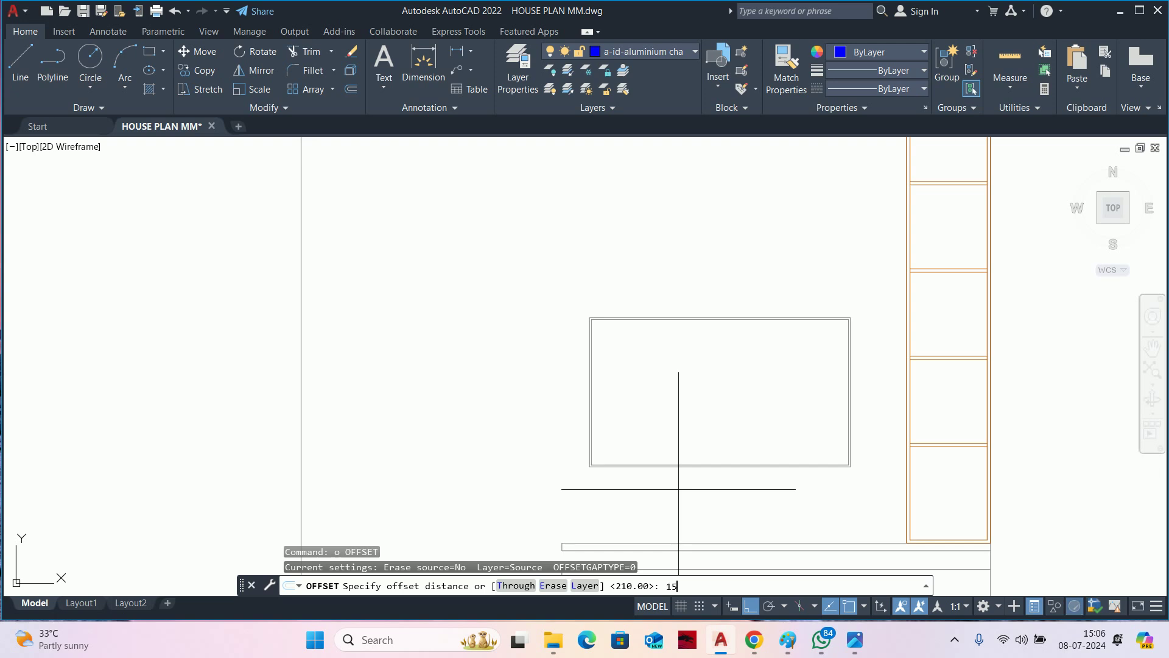
{"action": "key", "text": "Return"}
{"action": "scroll", "coordinate": [598, 333], "scroll_direction": "up", "scroll_amount": 2}
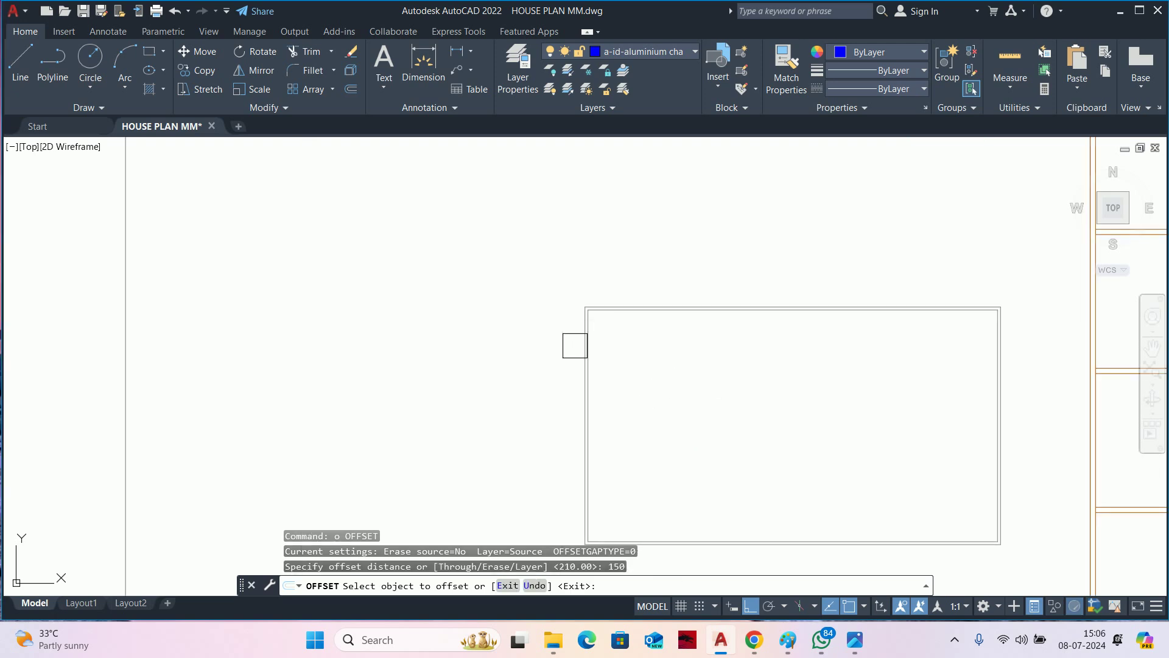
{"action": "scroll", "coordinate": [577, 346], "scroll_direction": "up", "scroll_amount": 3}
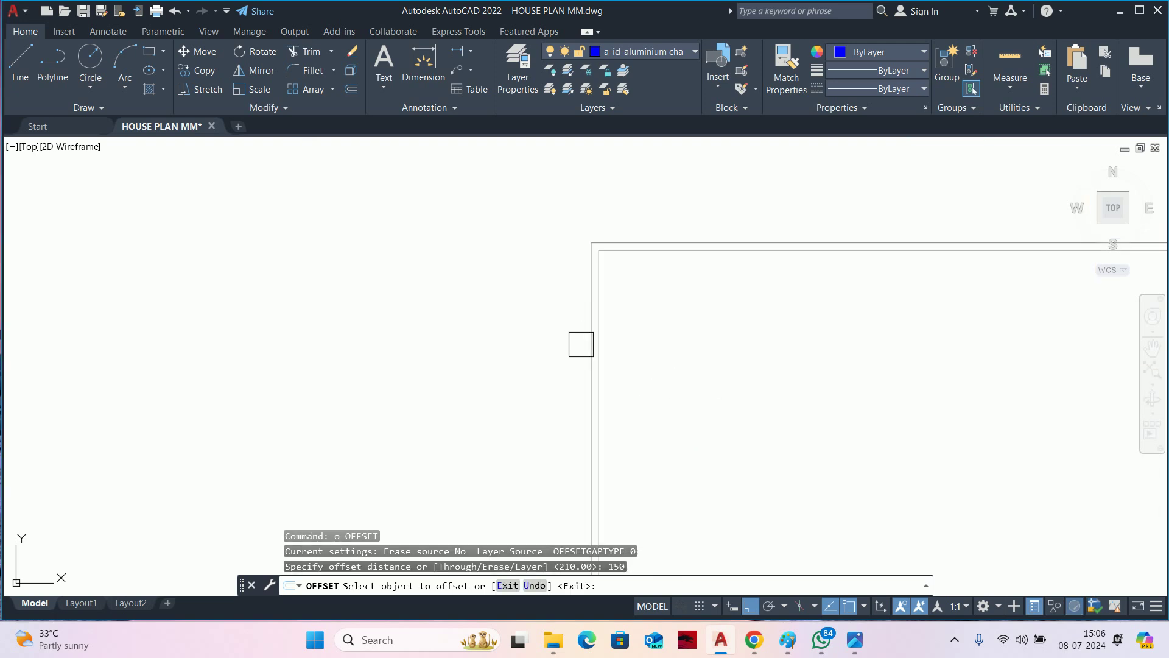
{"action": "left_click", "coordinate": [581, 345]}
{"action": "key", "text": "Escape"}
{"action": "key", "text": "Escape"}
{"action": "scroll", "coordinate": [505, 365], "scroll_direction": "down", "scroll_amount": 4}
{"action": "scroll", "coordinate": [571, 349], "scroll_direction": "down", "scroll_amount": 2}
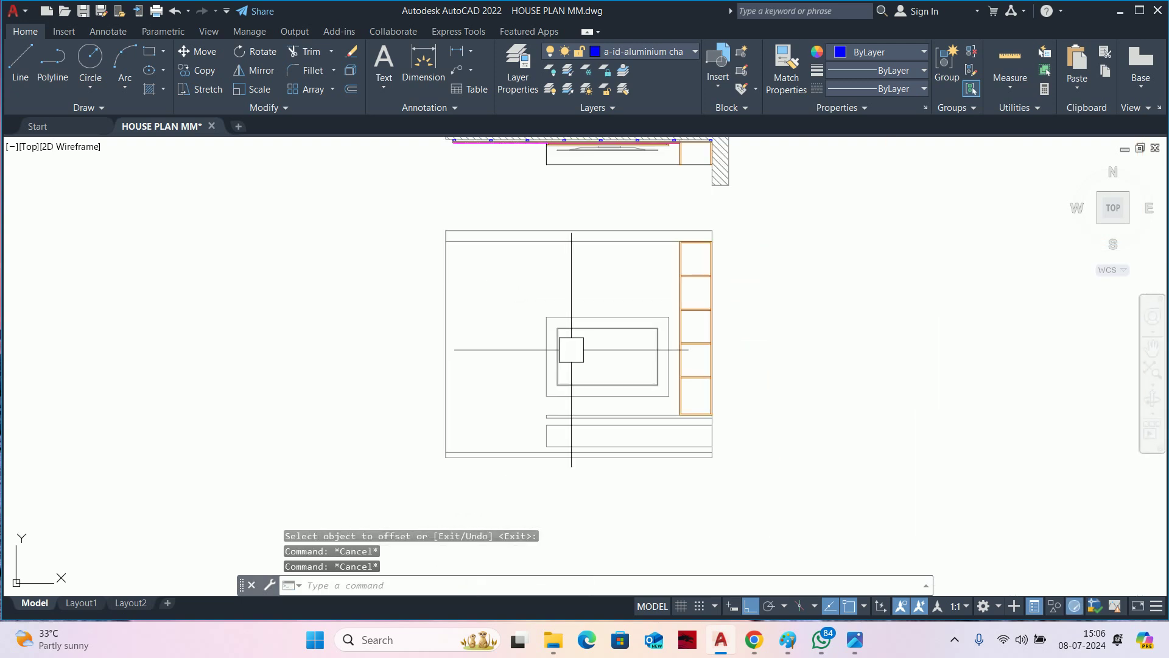
{"action": "key", "text": "Escape"}
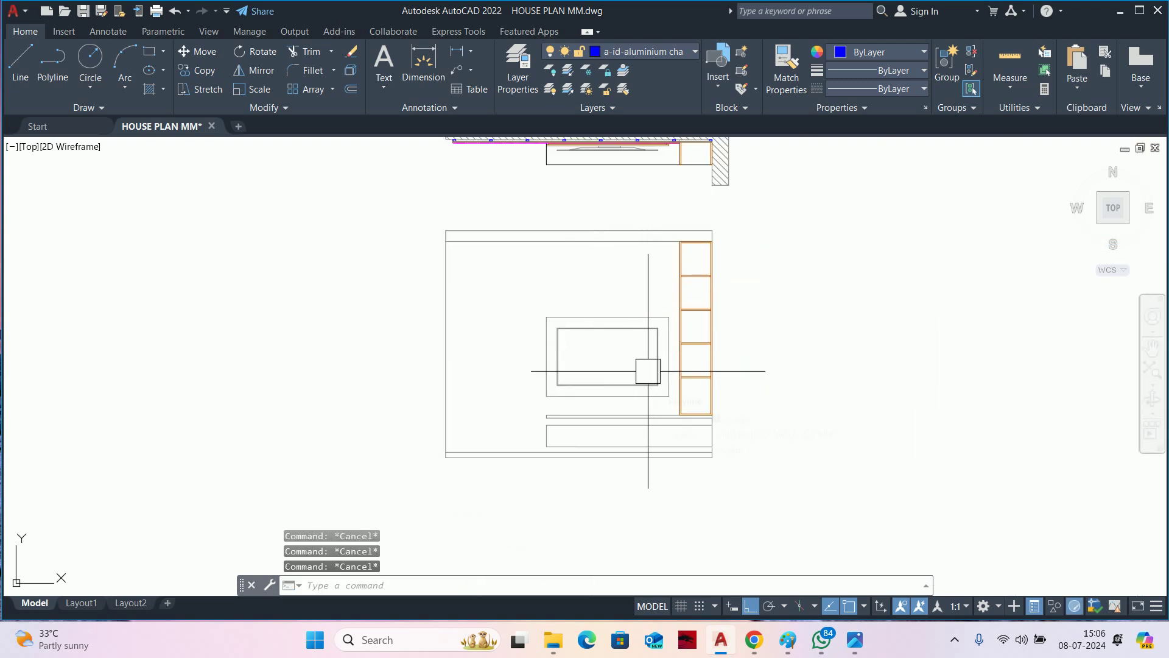
{"action": "scroll", "coordinate": [643, 345], "scroll_direction": "up", "scroll_amount": 2}
{"action": "middle_click_drag", "start_coordinate": [658, 366], "coordinate": [689, 381]}
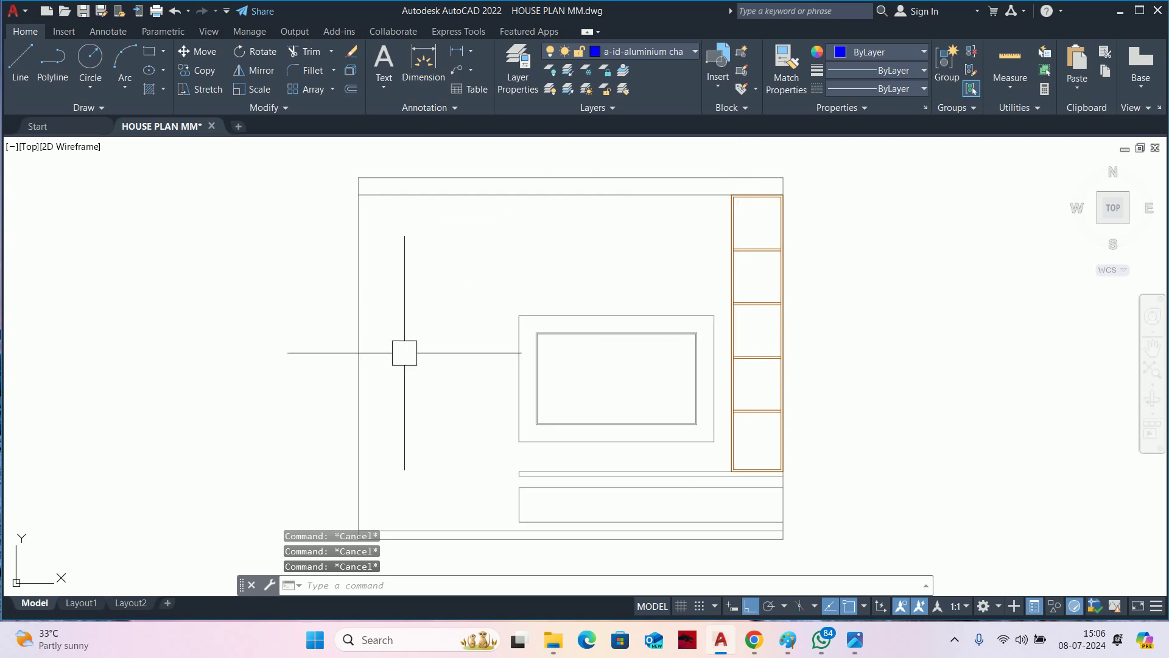
Offset the panel rectangle around the TV 20 mm inward.
{"action": "type", "text": "o"}
{"action": "key", "text": "Return"}
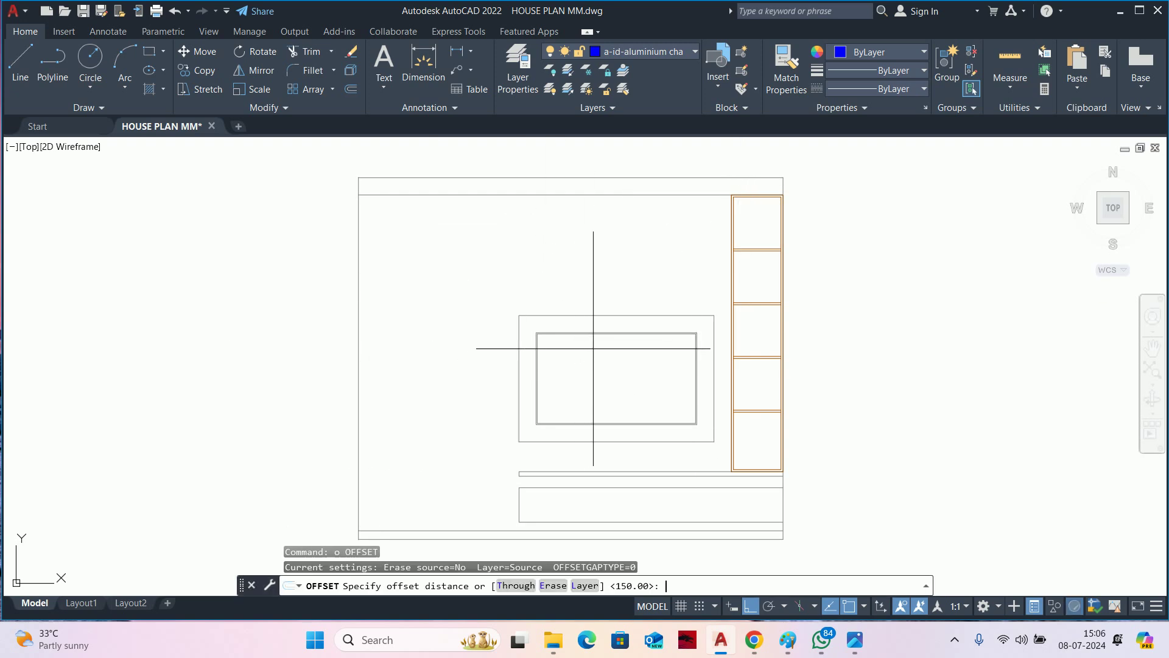
{"action": "key", "text": "Return"}
{"action": "scroll", "coordinate": [609, 329], "scroll_direction": "up", "scroll_amount": 4}
{"action": "left_click", "coordinate": [652, 283]}
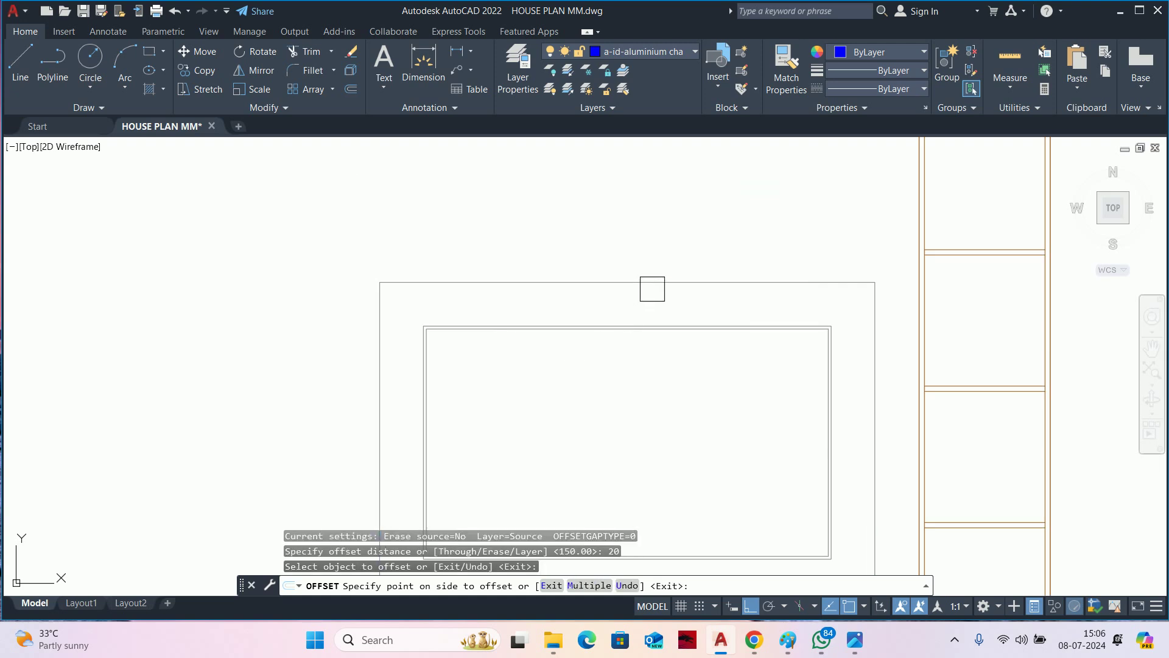
{"action": "left_click", "coordinate": [639, 306]}
{"action": "scroll", "coordinate": [638, 307], "scroll_direction": "up", "scroll_amount": 3}
{"action": "key", "text": "Escape"}
Give the offset outline the HIDDEN dashed linetype and a global width of 10.
{"action": "left_click", "coordinate": [647, 261]}
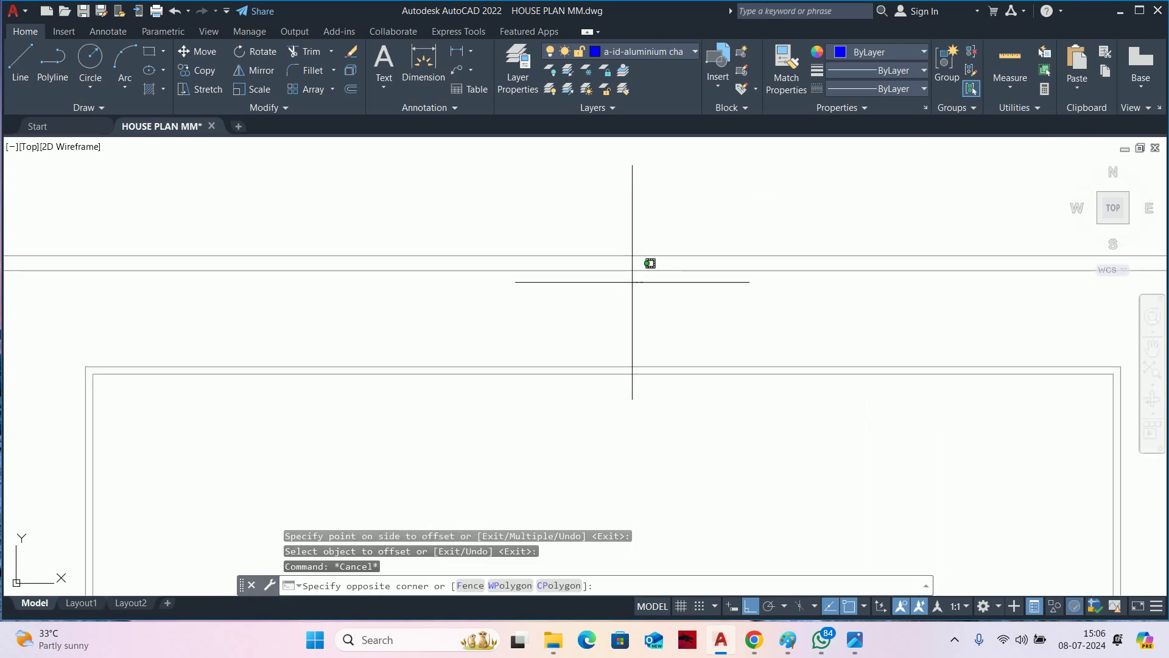
{"action": "left_click", "coordinate": [578, 274]}
{"action": "left_click", "coordinate": [769, 208]}
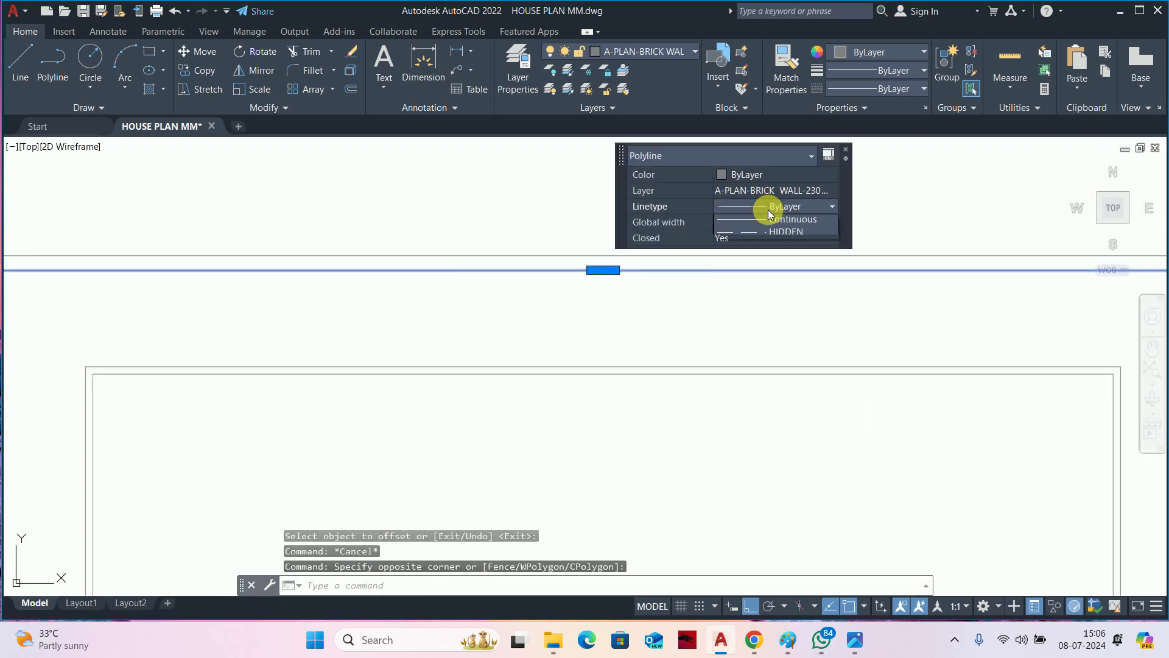
{"action": "left_click", "coordinate": [773, 262]}
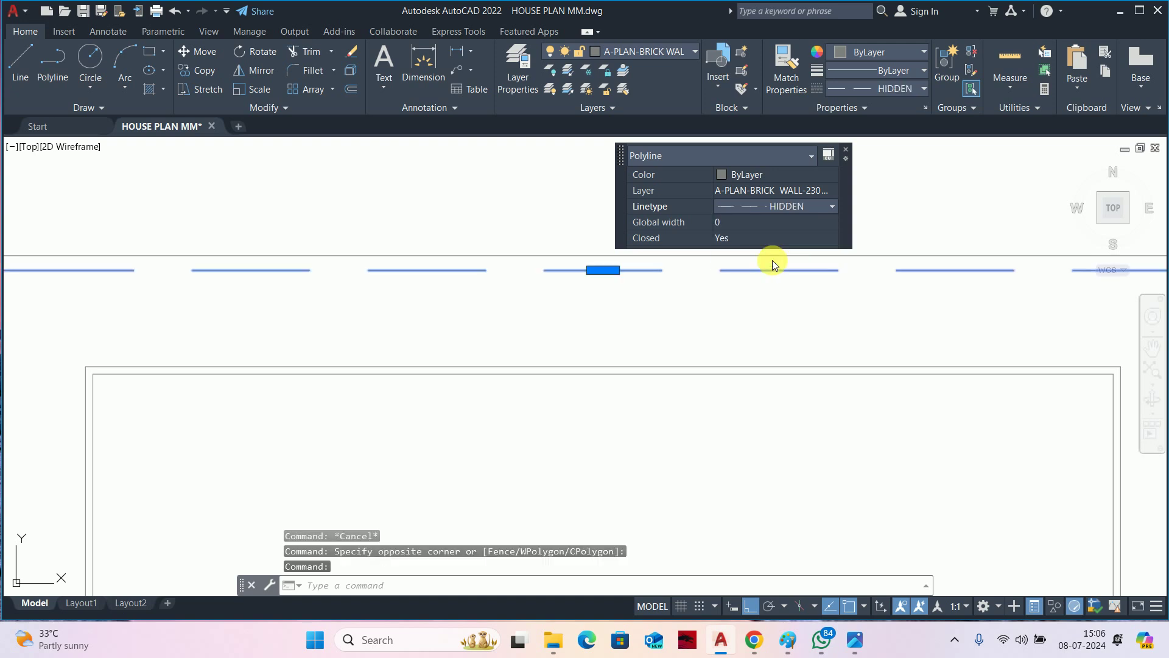
{"action": "left_click", "coordinate": [758, 223]}
{"action": "type", "text": "5"}
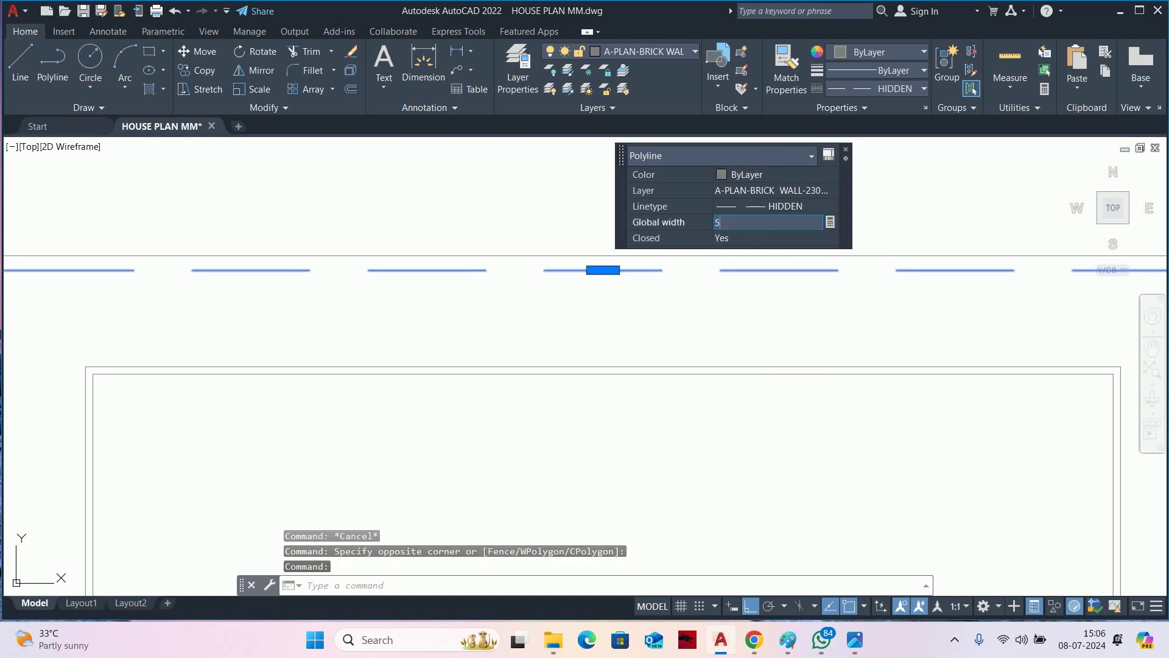
{"action": "key", "text": "BackSpace"}
{"action": "type", "text": "10"}
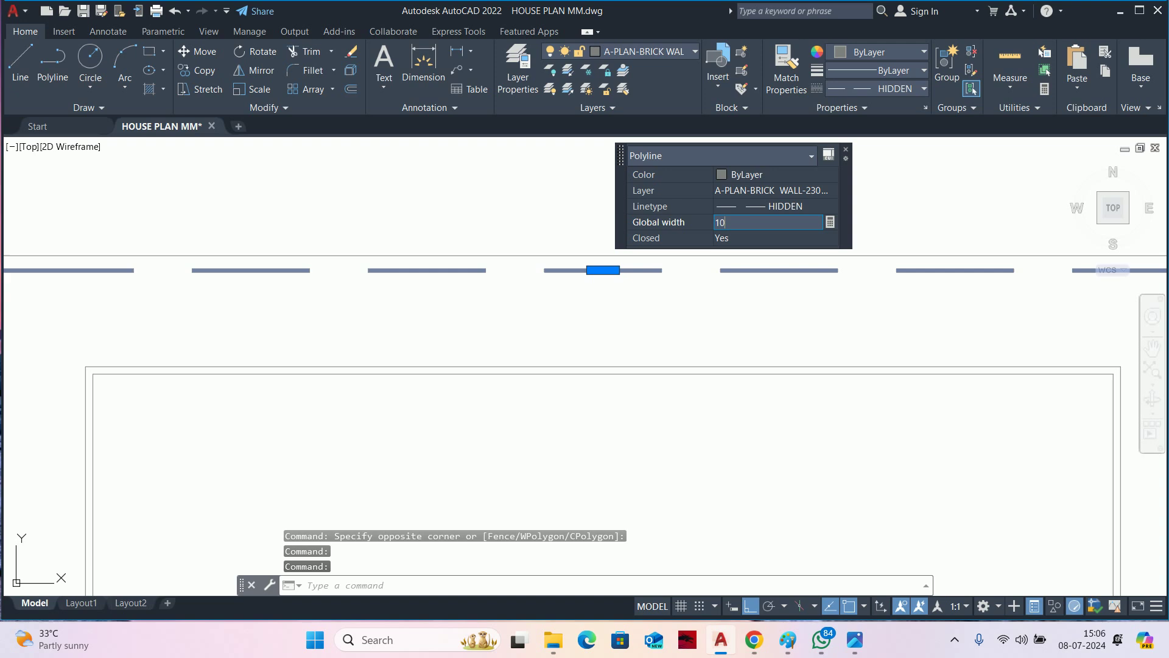
{"action": "key", "text": "Return"}
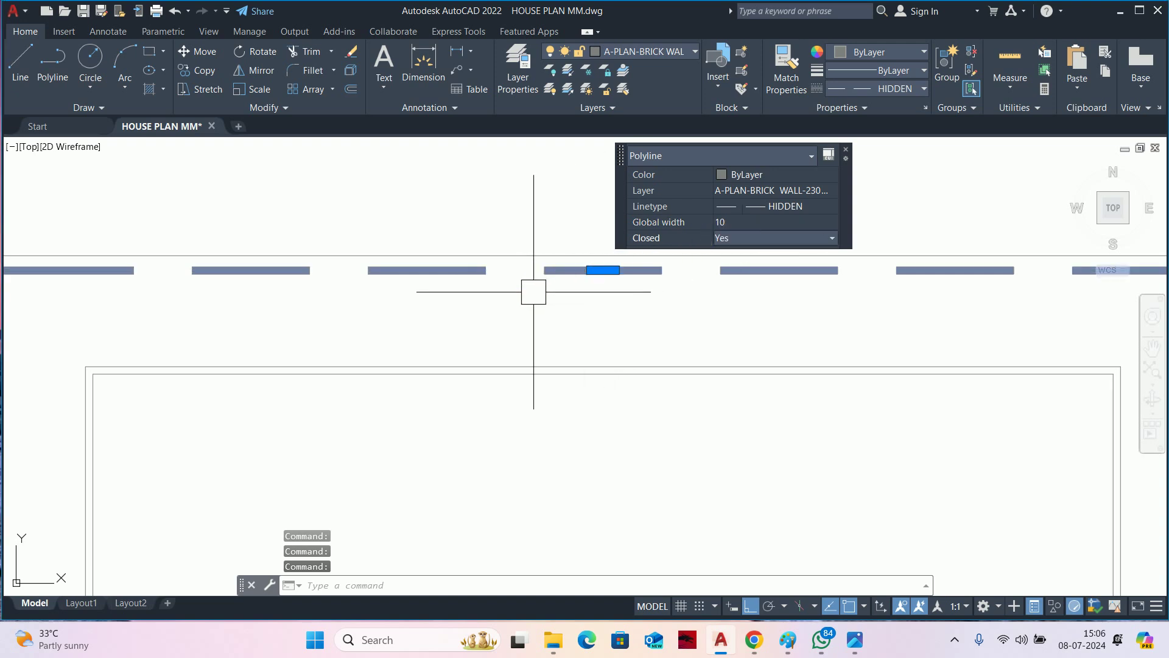
Set the dashed outline's linetype scale to 0.25 in Properties.
{"action": "type", "text": "pr"}
{"action": "key", "text": "Return"}
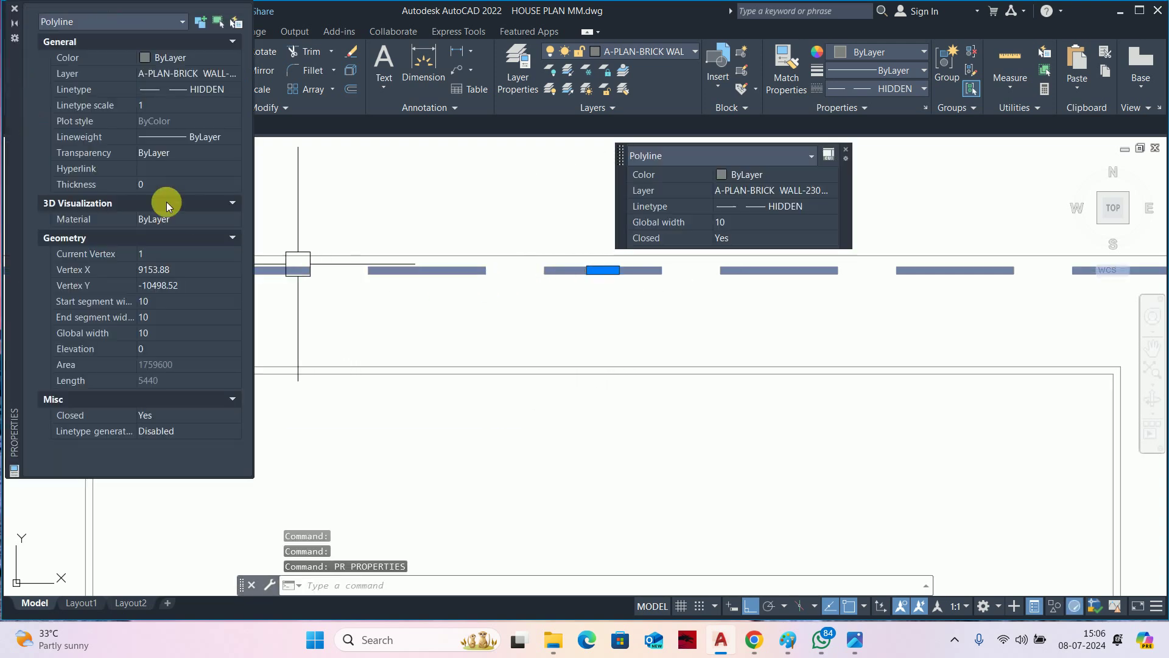
{"action": "left_click", "coordinate": [164, 107]}
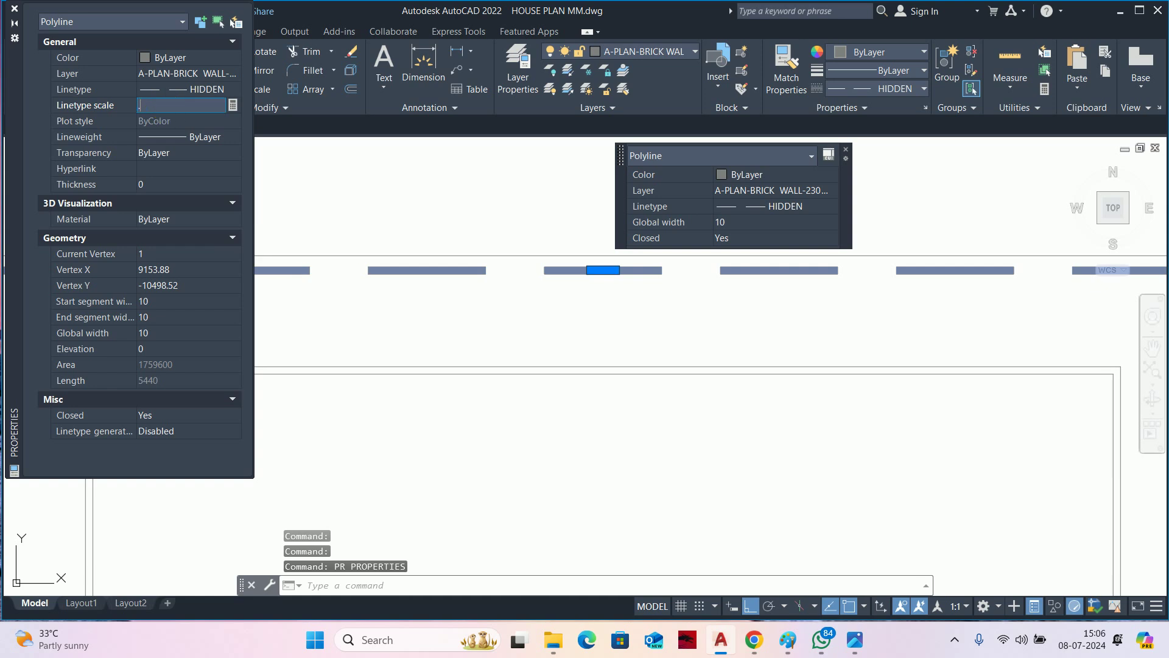
{"action": "type", "text": ".25"}
{"action": "left_click", "coordinate": [150, 95]}
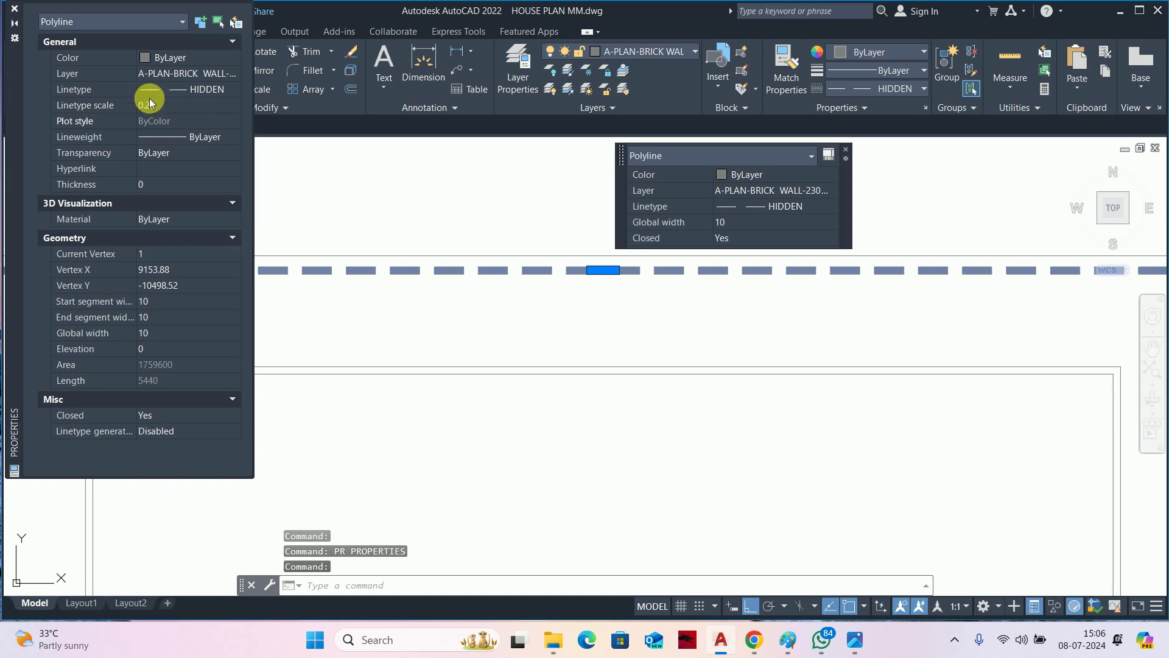
{"action": "left_click", "coordinate": [14, 8]}
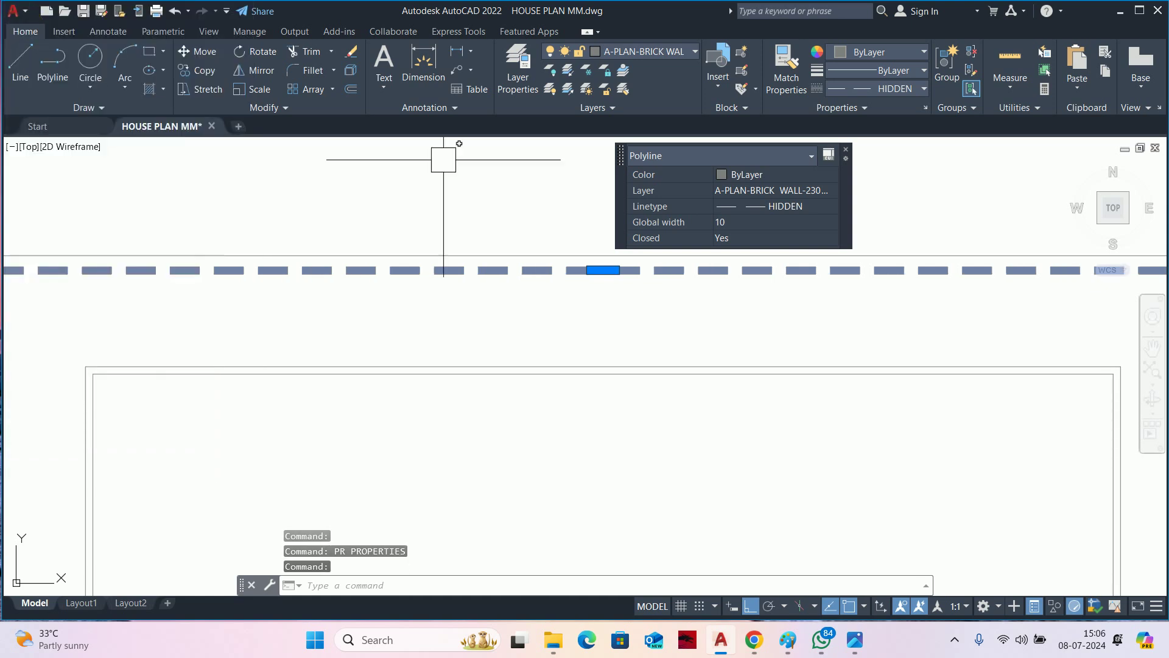
Change the dashed outline's colour to index colour 40.
{"action": "left_click", "coordinate": [753, 176]}
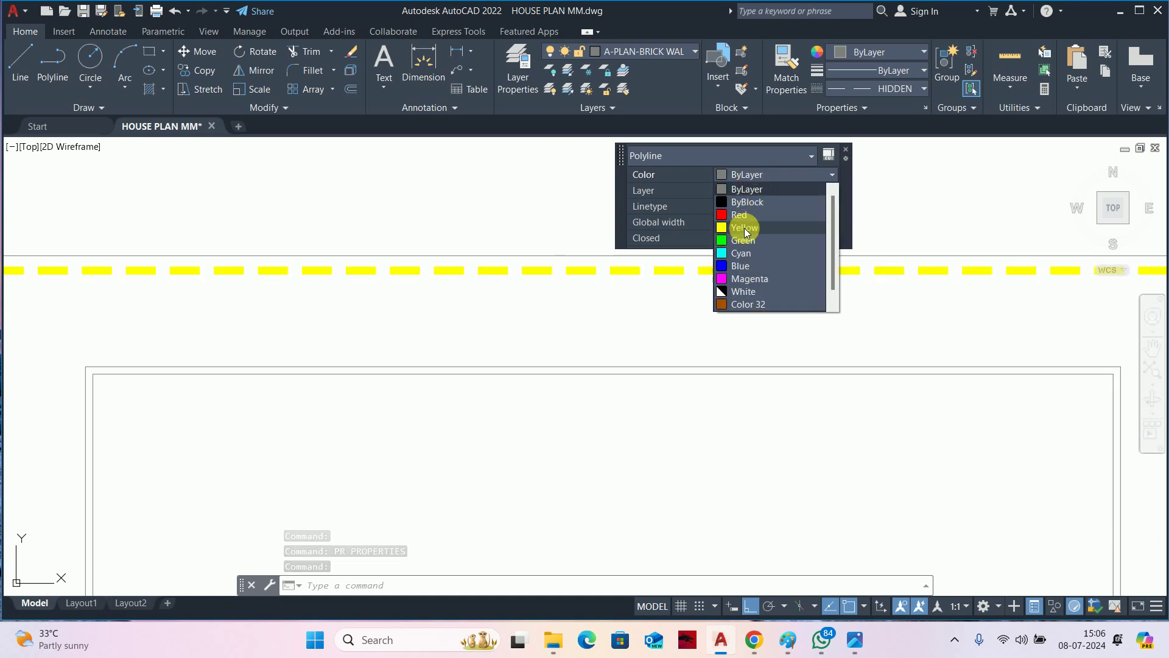
{"action": "scroll", "coordinate": [745, 292], "scroll_direction": "down", "scroll_amount": 1}
{"action": "left_click", "coordinate": [747, 305]}
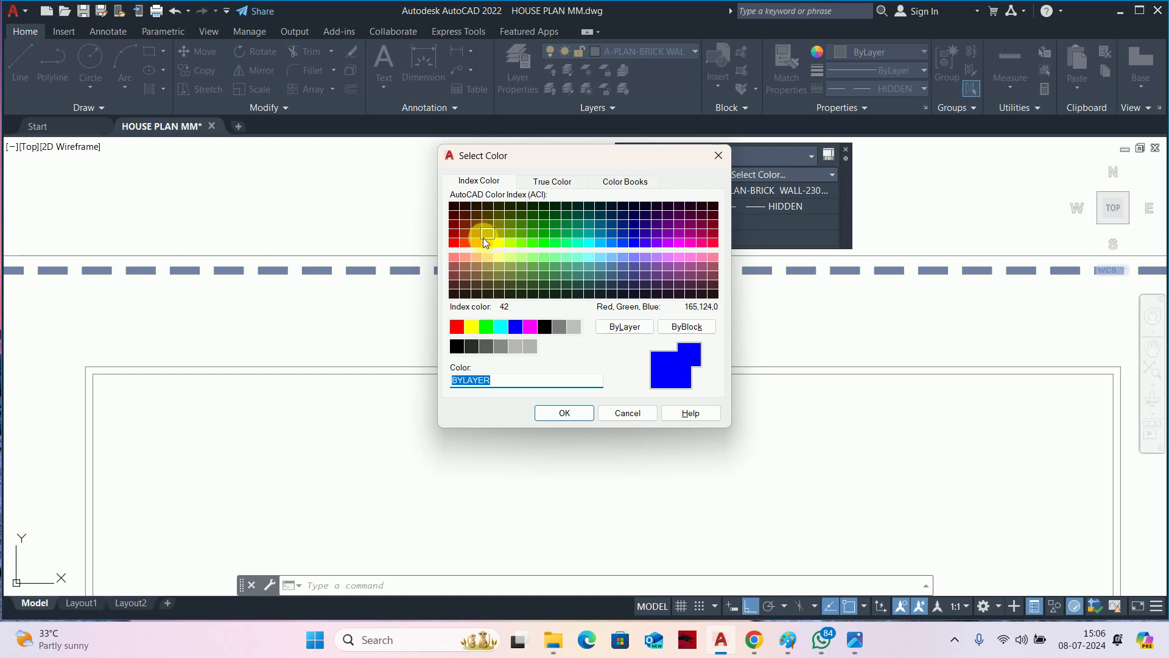
{"action": "left_click", "coordinate": [486, 242]}
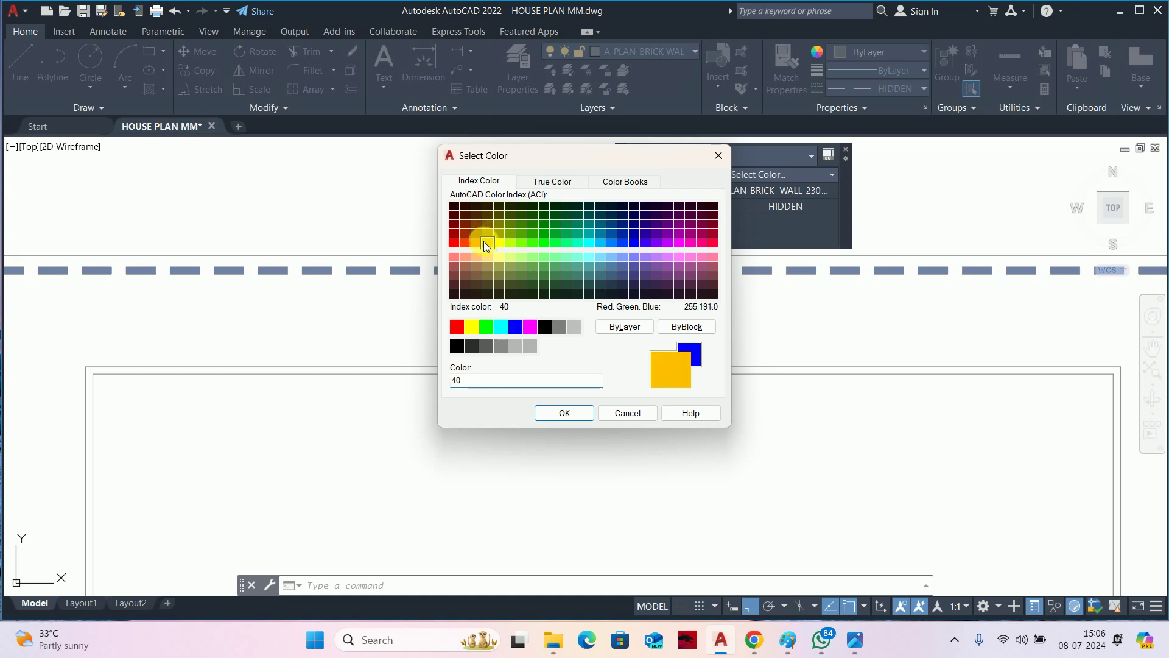
{"action": "left_click", "coordinate": [560, 413]}
{"action": "key", "text": "Escape"}
{"action": "key", "text": "Escape"}
{"action": "scroll", "coordinate": [611, 340], "scroll_direction": "down", "scroll_amount": 3}
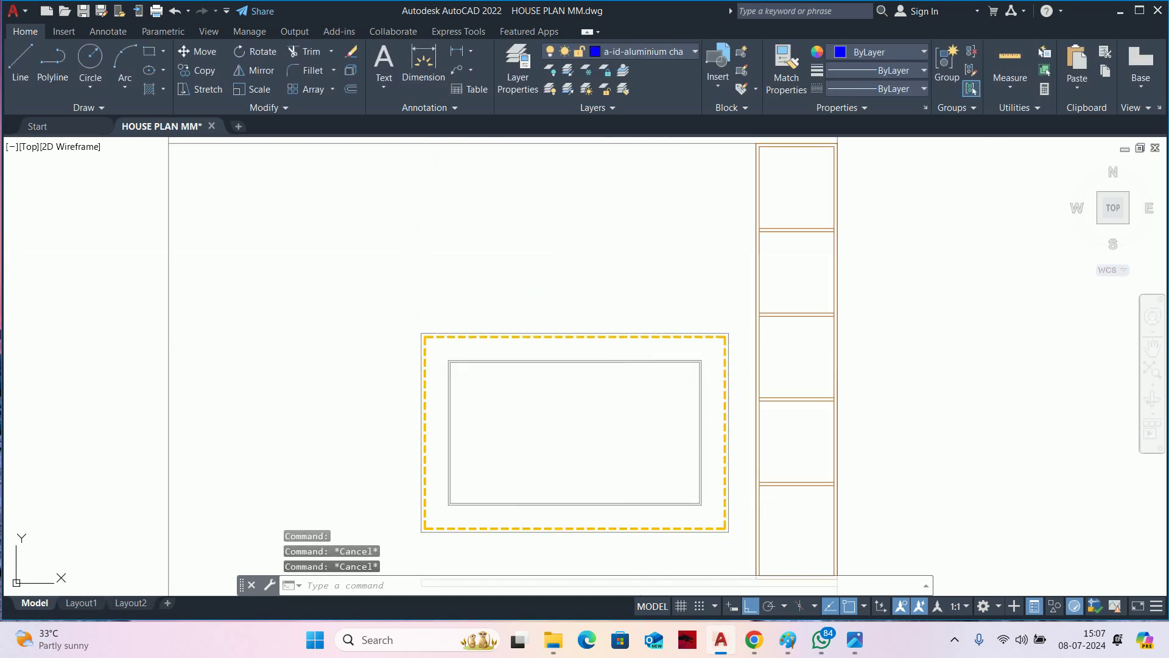
{"action": "scroll", "coordinate": [646, 328], "scroll_direction": "down", "scroll_amount": 2}
{"action": "scroll", "coordinate": [647, 465], "scroll_direction": "up", "scroll_amount": 2}
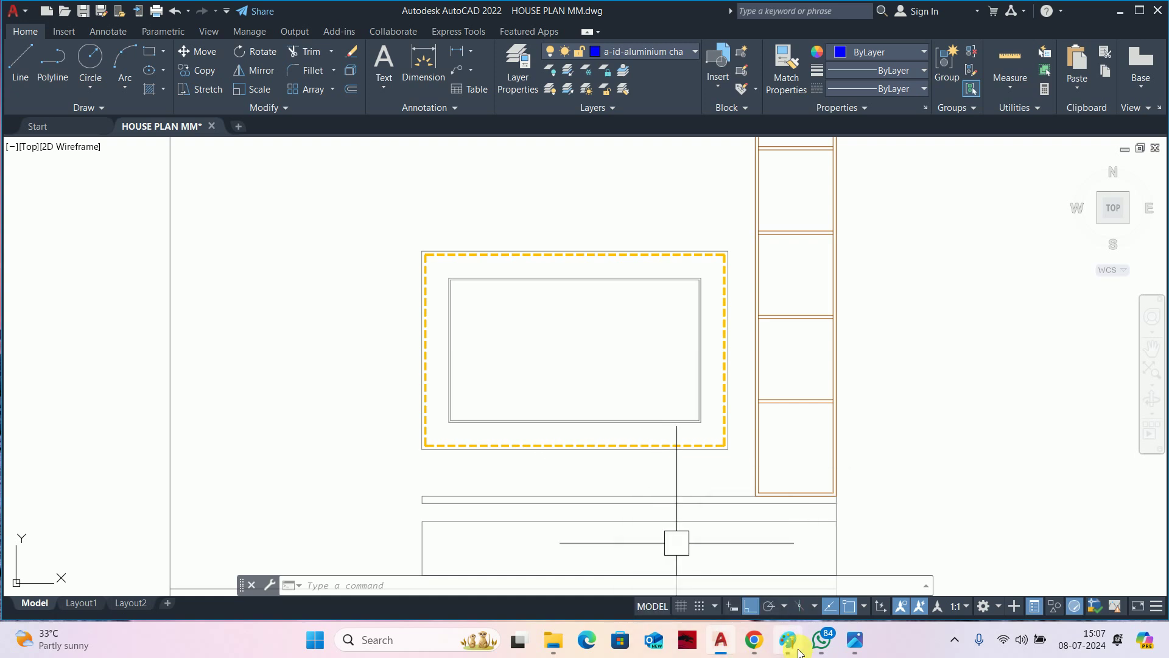
Check the Pinterest TV wall reference, then return to the drawing.
{"action": "left_click", "coordinate": [754, 639]}
{"action": "left_click", "coordinate": [659, 561]}
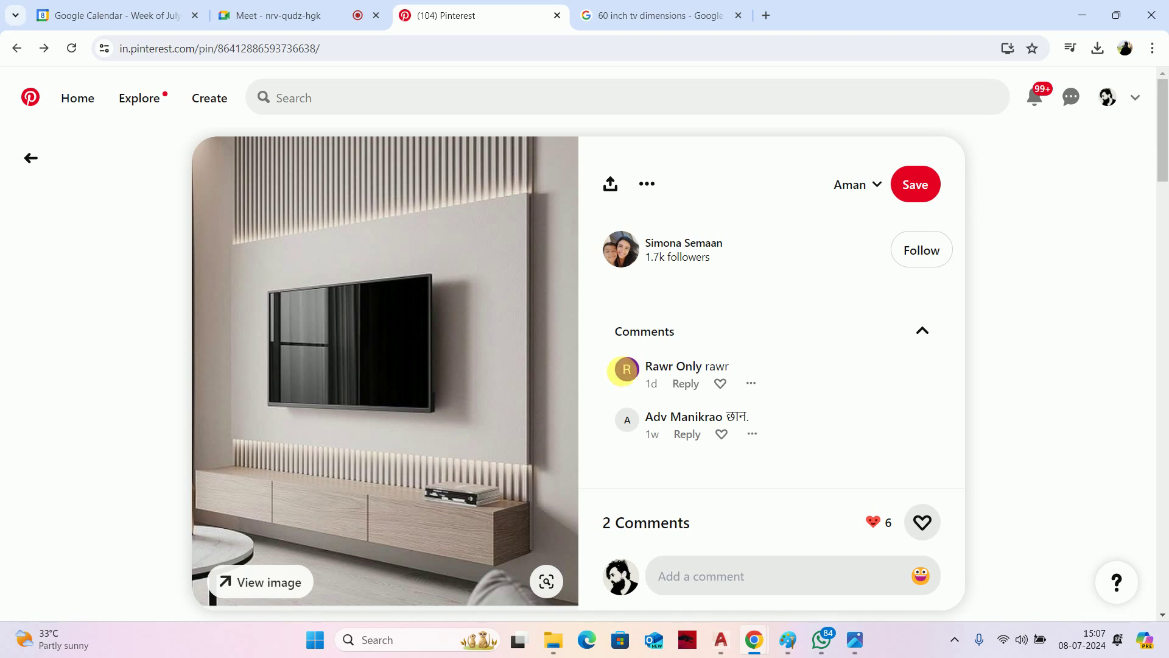
{"action": "left_click", "coordinate": [1083, 15]}
Draw a vertical line down the wall unit's left inner edge.
{"action": "key", "text": "Escape"}
{"action": "key", "text": "Escape"}
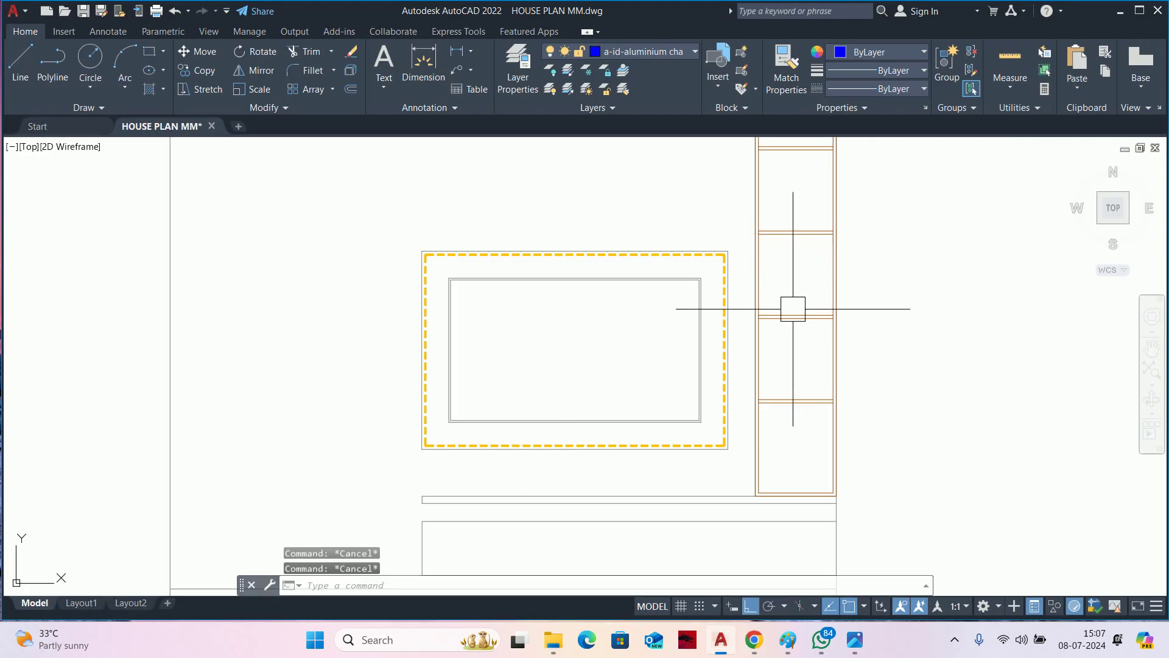
{"action": "key", "text": "Escape"}
{"action": "scroll", "coordinate": [793, 309], "scroll_direction": "down", "scroll_amount": 2}
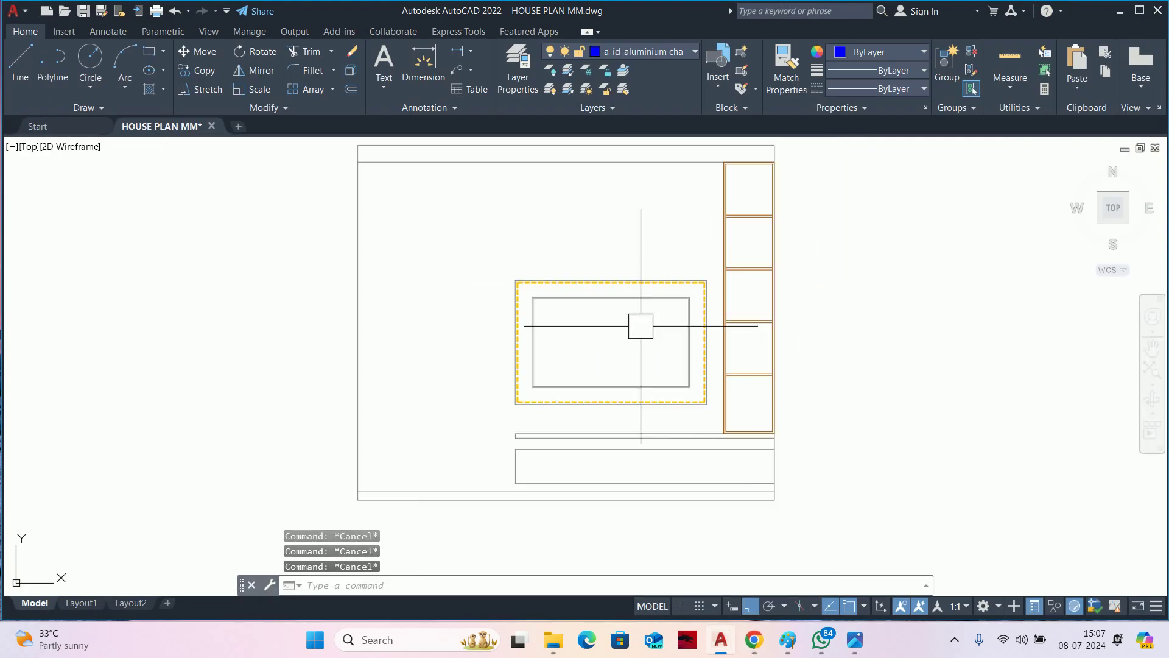
{"action": "middle_click_drag", "start_coordinate": [640, 323], "coordinate": [655, 335]}
{"action": "scroll", "coordinate": [656, 334], "scroll_direction": "down", "scroll_amount": 2}
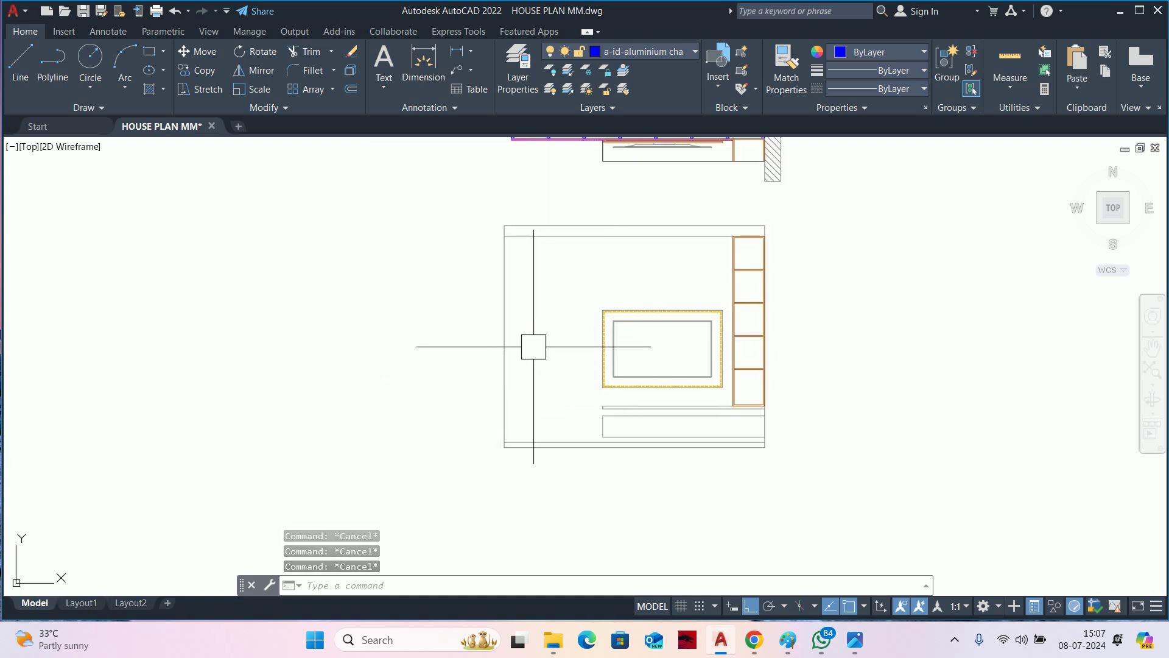
{"action": "middle_click_drag", "start_coordinate": [533, 346], "coordinate": [539, 371]}
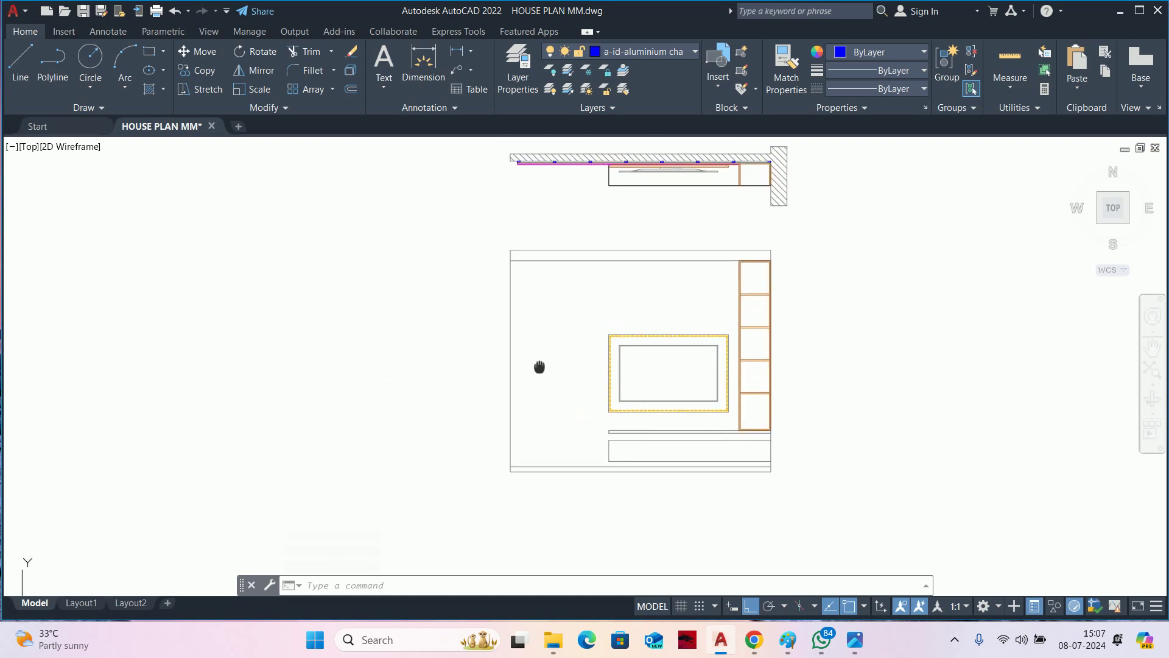
{"action": "type", "text": "1"}
{"action": "key", "text": "Return"}
{"action": "left_click", "coordinate": [510, 260]}
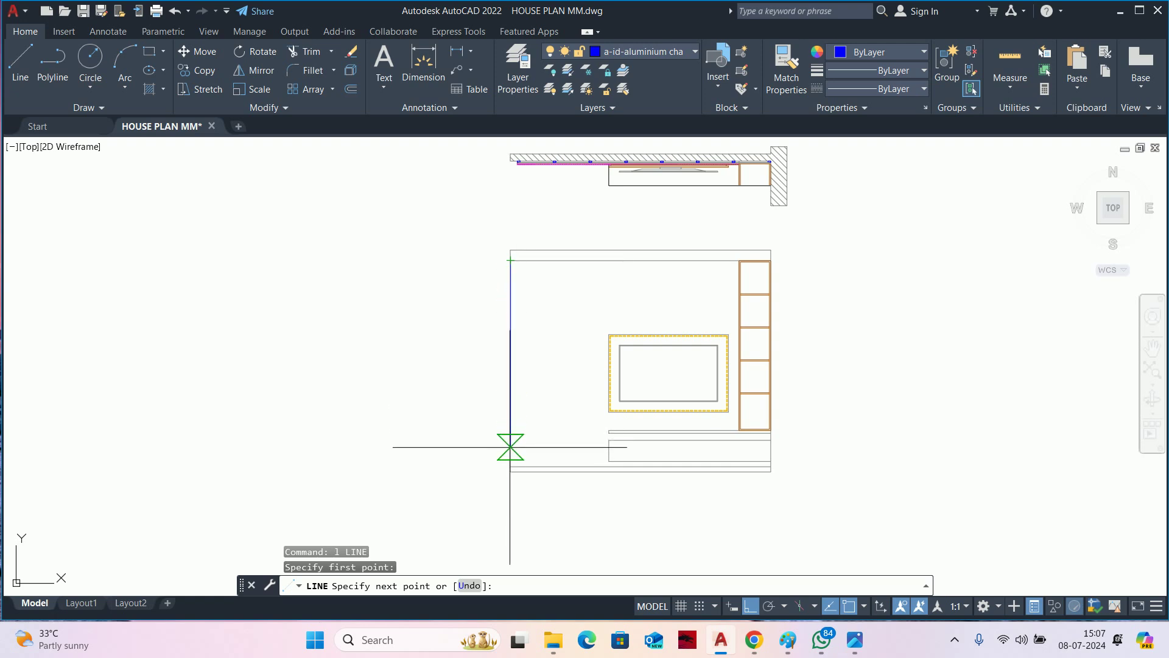
{"action": "left_click", "coordinate": [510, 466]}
{"action": "key", "text": "Escape"}
{"action": "key", "text": "Escape"}
{"action": "key", "text": "Escape"}
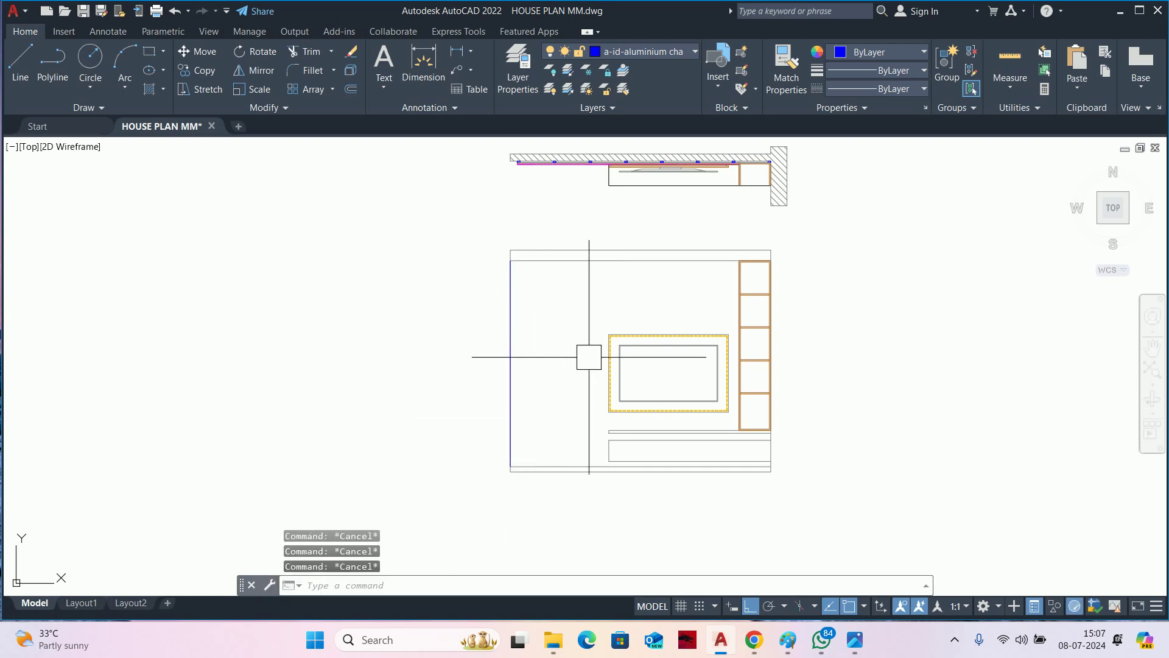
{"action": "type", "text": "ma"}
Set the unit's top and bottom edge lines to White.
{"action": "key", "text": "Return"}
{"action": "left_click", "coordinate": [550, 251]}
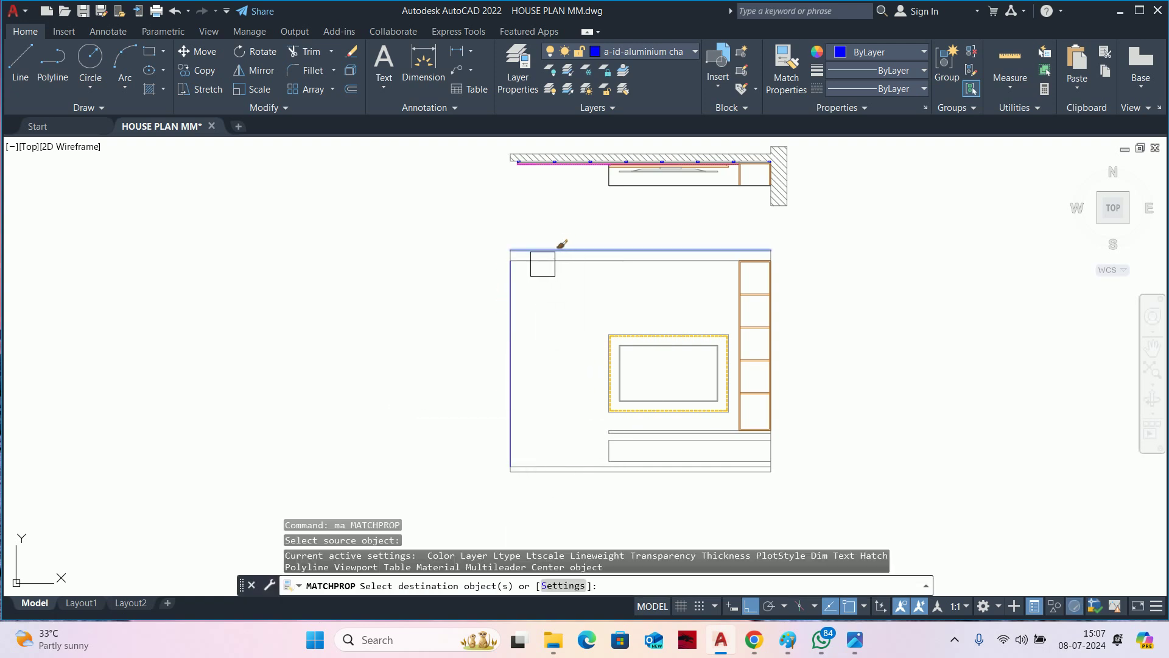
{"action": "key", "text": "Escape"}
{"action": "key", "text": "Escape"}
{"action": "middle_click_drag", "start_coordinate": [616, 268], "coordinate": [614, 290]}
{"action": "left_click", "coordinate": [590, 263]}
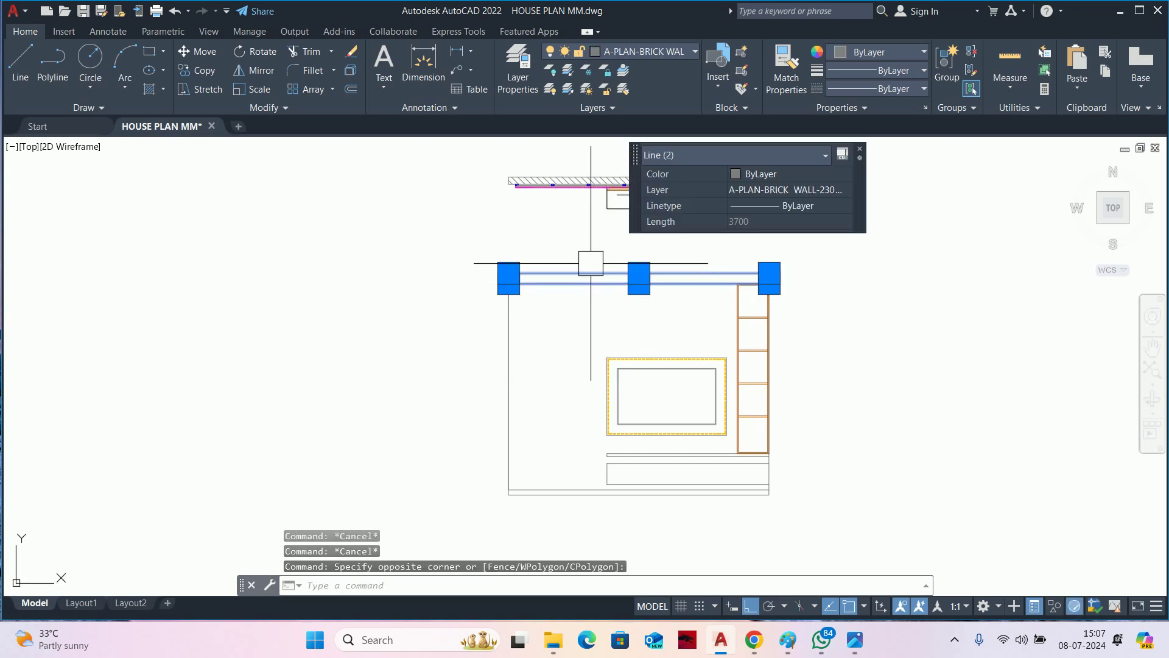
{"action": "left_click", "coordinate": [645, 549]}
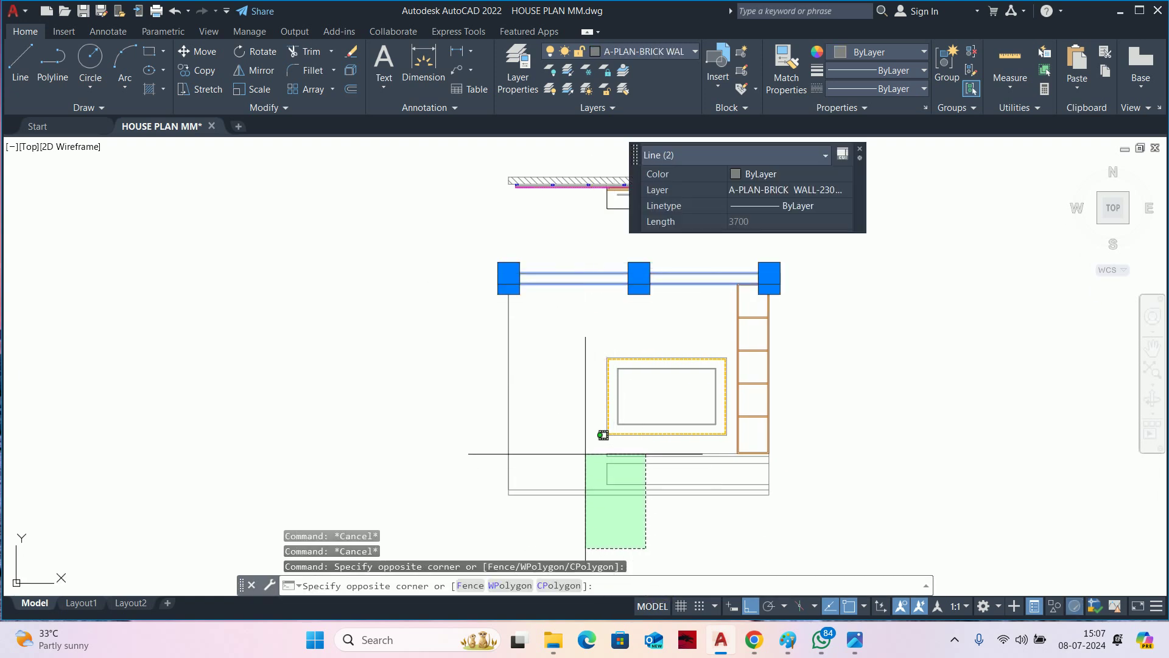
{"action": "left_click", "coordinate": [586, 454]}
{"action": "left_click", "coordinate": [760, 372]}
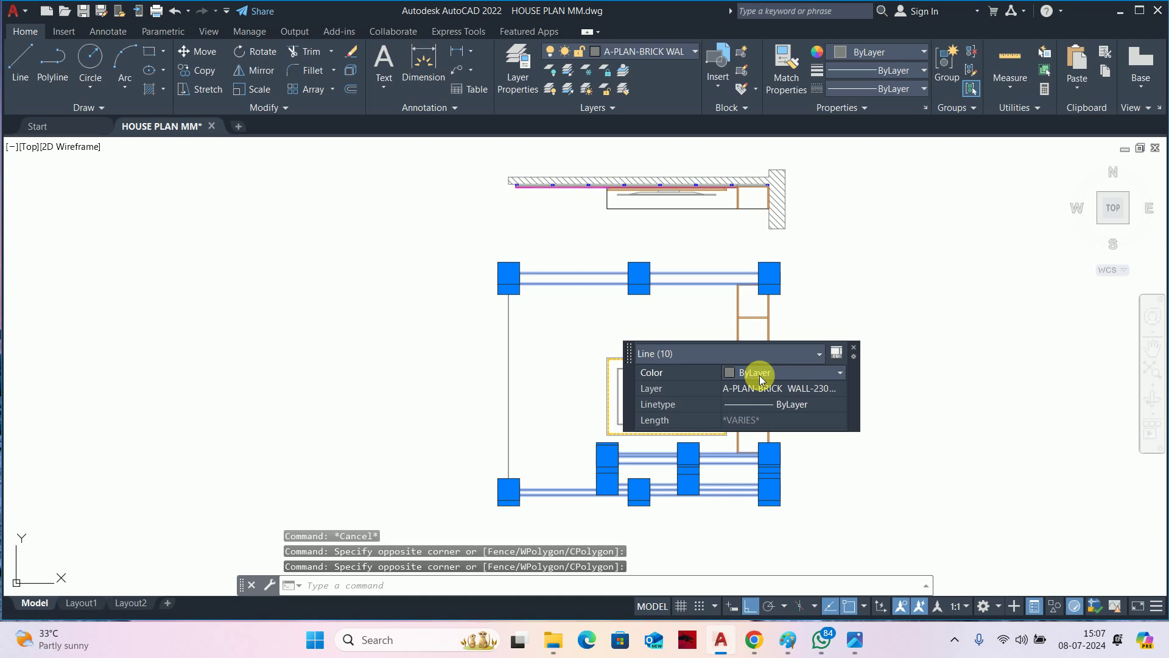
{"action": "left_click", "coordinate": [751, 492]}
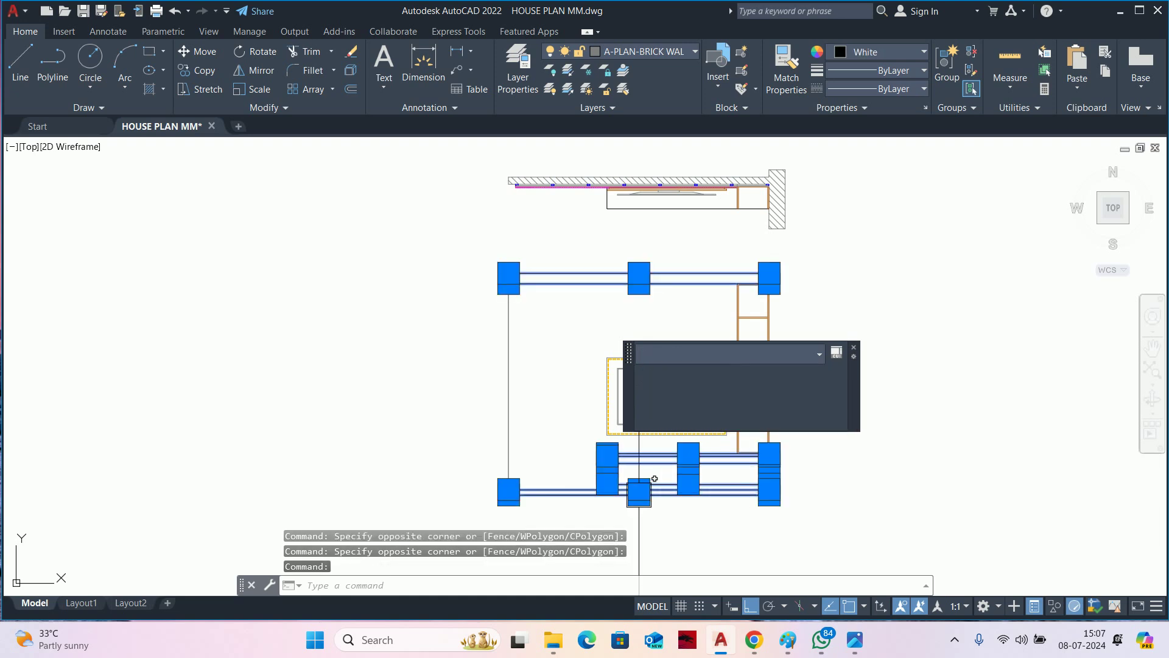
{"action": "key", "text": "Escape"}
{"action": "key", "text": "Escape"}
Match the aluminium channel line's properties onto the wall's bottom edge line.
{"action": "scroll", "coordinate": [560, 499], "scroll_direction": "up", "scroll_amount": 2}
{"action": "scroll", "coordinate": [551, 487], "scroll_direction": "up", "scroll_amount": 2}
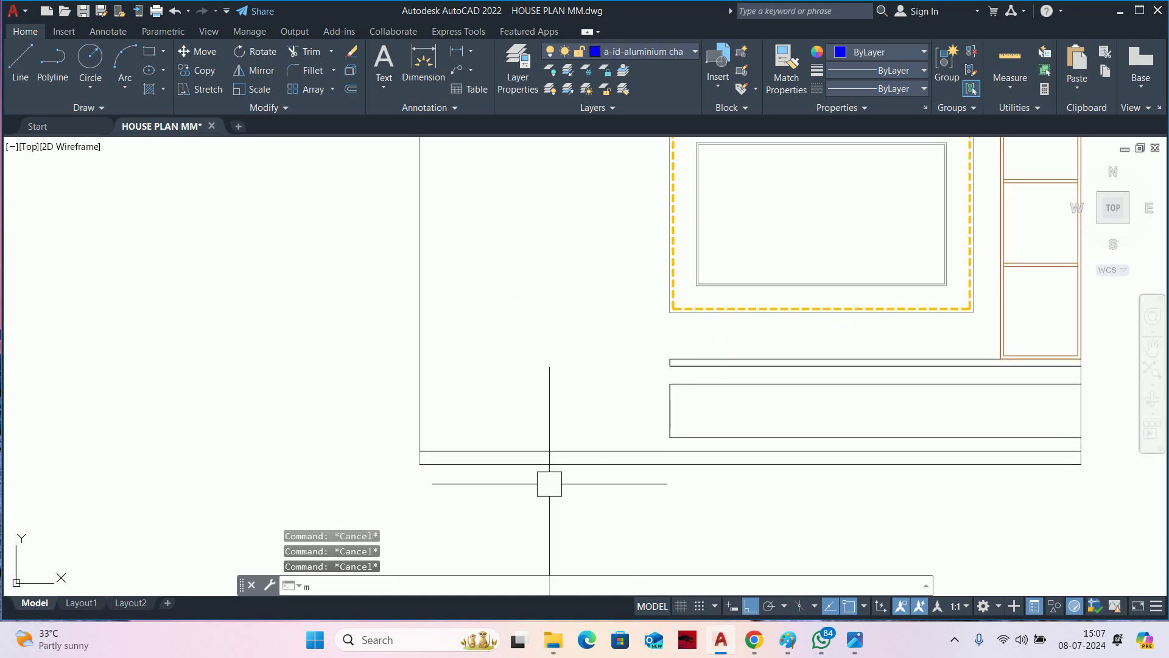
{"action": "type", "text": "a"}
{"action": "key", "text": "Return"}
{"action": "left_click", "coordinate": [548, 469]}
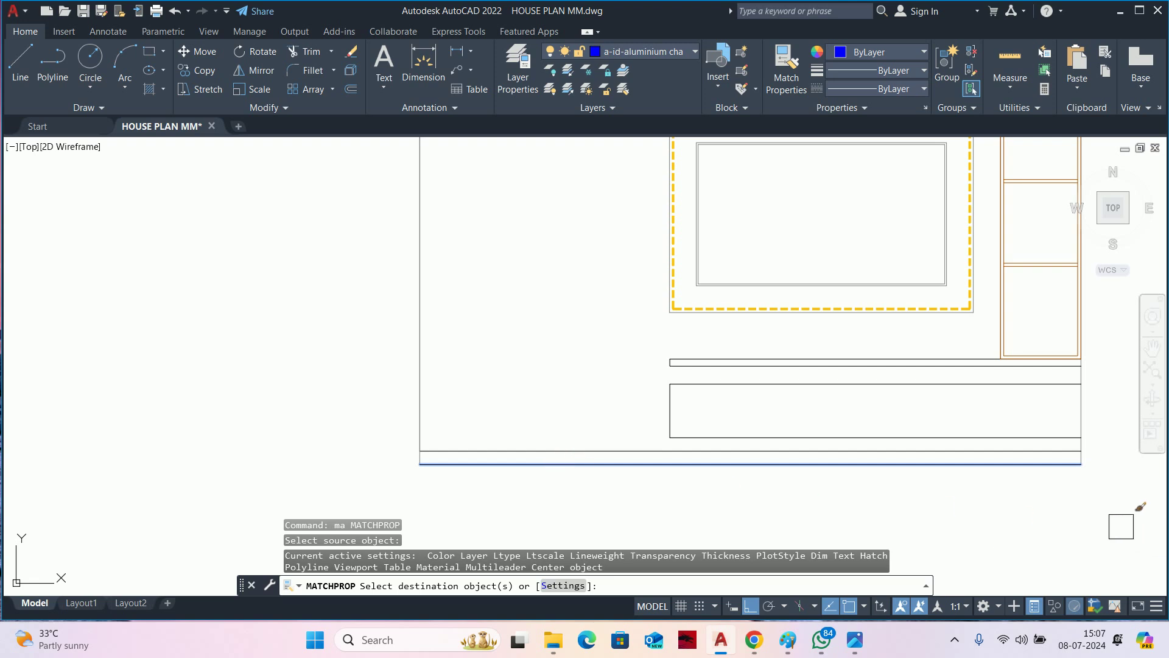
{"action": "left_click", "coordinate": [1120, 526]}
{"action": "left_click", "coordinate": [845, 439]}
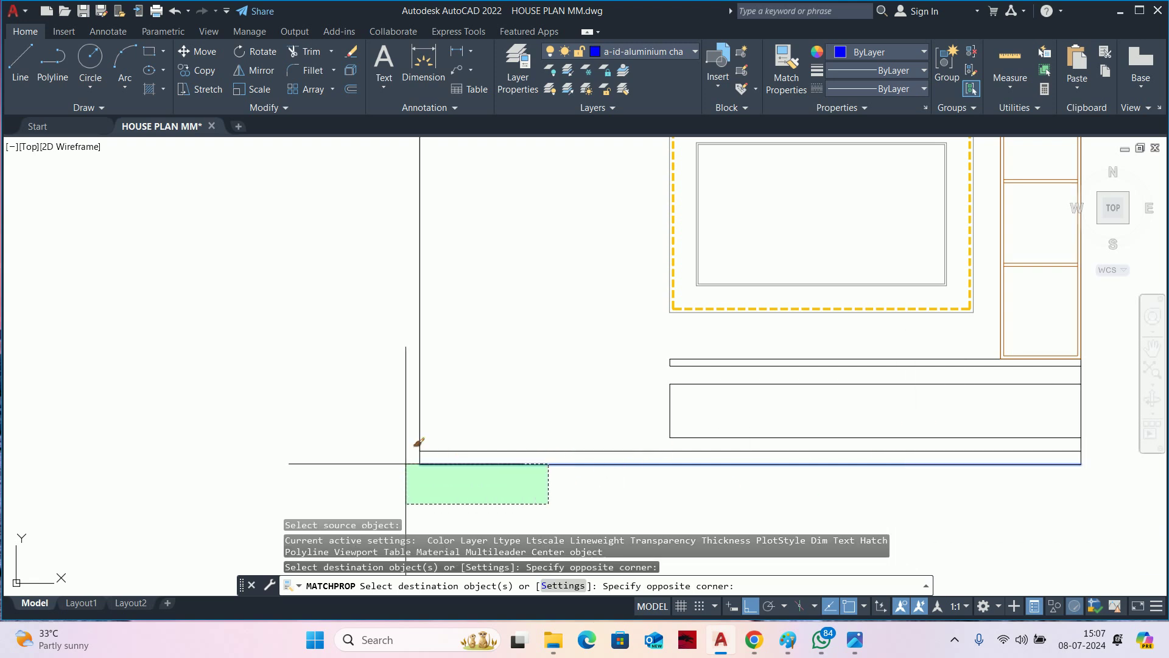
{"action": "left_click", "coordinate": [355, 453]}
{"action": "scroll", "coordinate": [543, 396], "scroll_direction": "down", "scroll_amount": 2}
{"action": "mouse_move", "coordinate": [543, 397]}
{"action": "middle_mouse_down"}
{"action": "mouse_move", "coordinate": [534, 494]}
{"action": "mouse_move", "coordinate": [548, 413]}
{"action": "middle_mouse_up"}
{"action": "key", "text": "Escape"}
{"action": "key", "text": "Escape"}
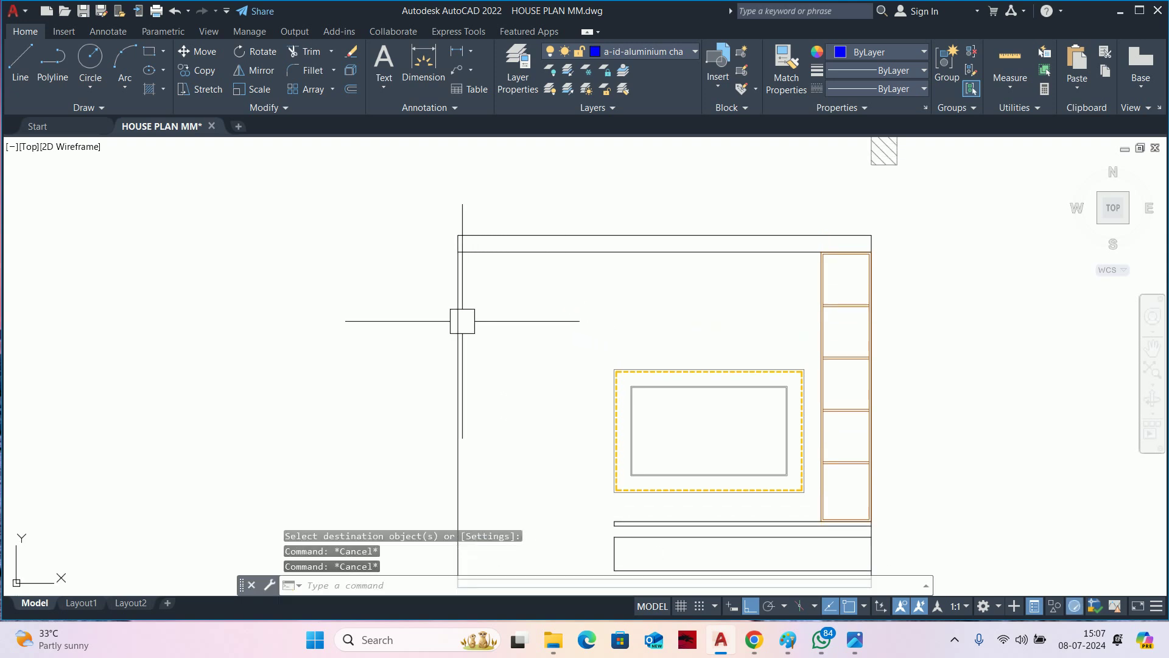
Offset the unit's left vertical edge line 10 to the inner side.
{"action": "left_click", "coordinate": [459, 321]}
{"action": "key", "text": "Escape"}
{"action": "type", "text": "o"}
{"action": "key", "text": "Return"}
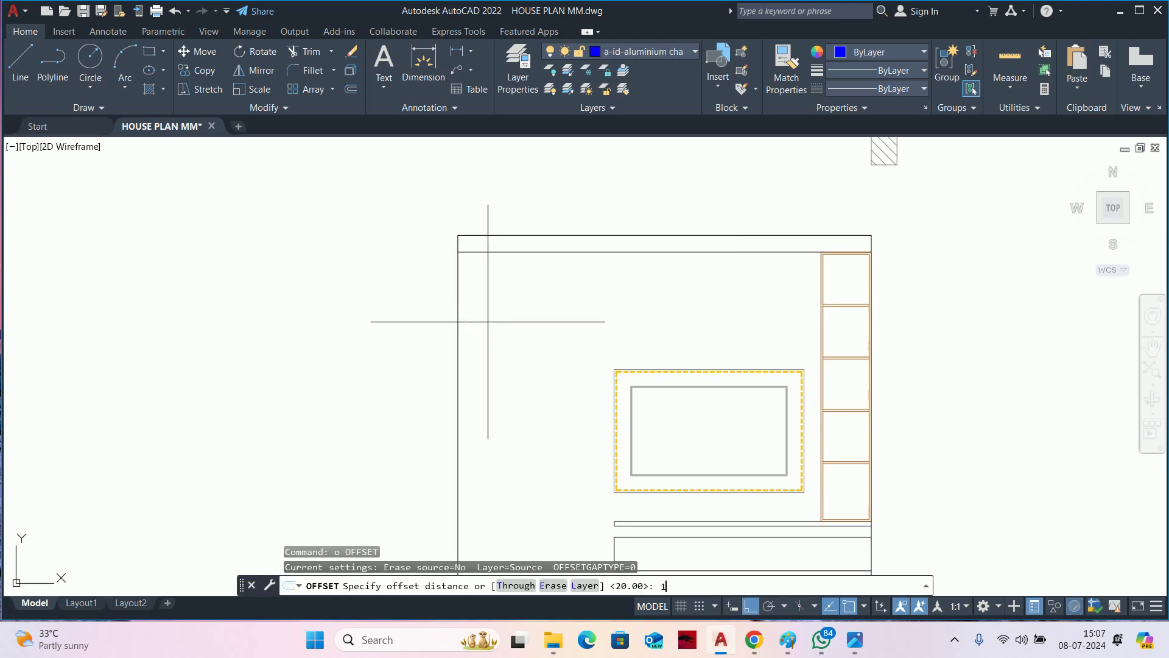
{"action": "key", "text": "Return"}
{"action": "left_click", "coordinate": [458, 268]}
{"action": "left_click", "coordinate": [500, 274]}
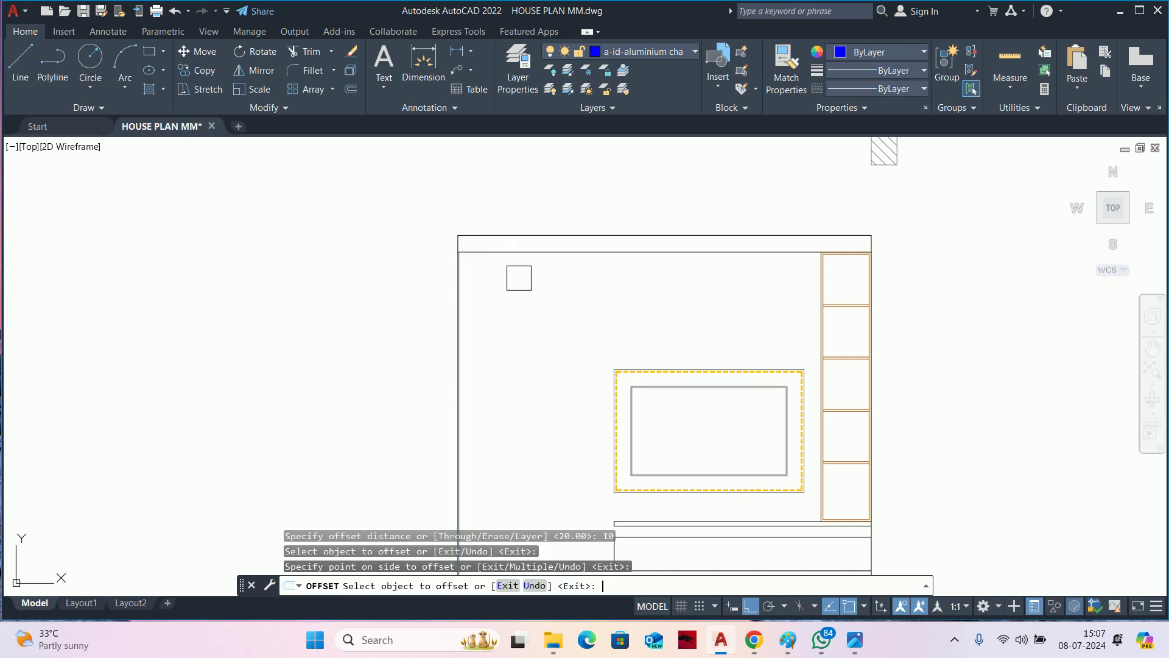
{"action": "key", "text": "Escape"}
{"action": "key", "text": "Escape"}
Offset the edge line by 3 near the unit's top-left corner.
{"action": "scroll", "coordinate": [457, 262], "scroll_direction": "up", "scroll_amount": 5}
{"action": "scroll", "coordinate": [456, 261], "scroll_direction": "up", "scroll_amount": 2}
{"action": "middle_click_drag", "start_coordinate": [457, 243], "coordinate": [494, 473]}
{"action": "type", "text": "o"}
{"action": "key", "text": "Return"}
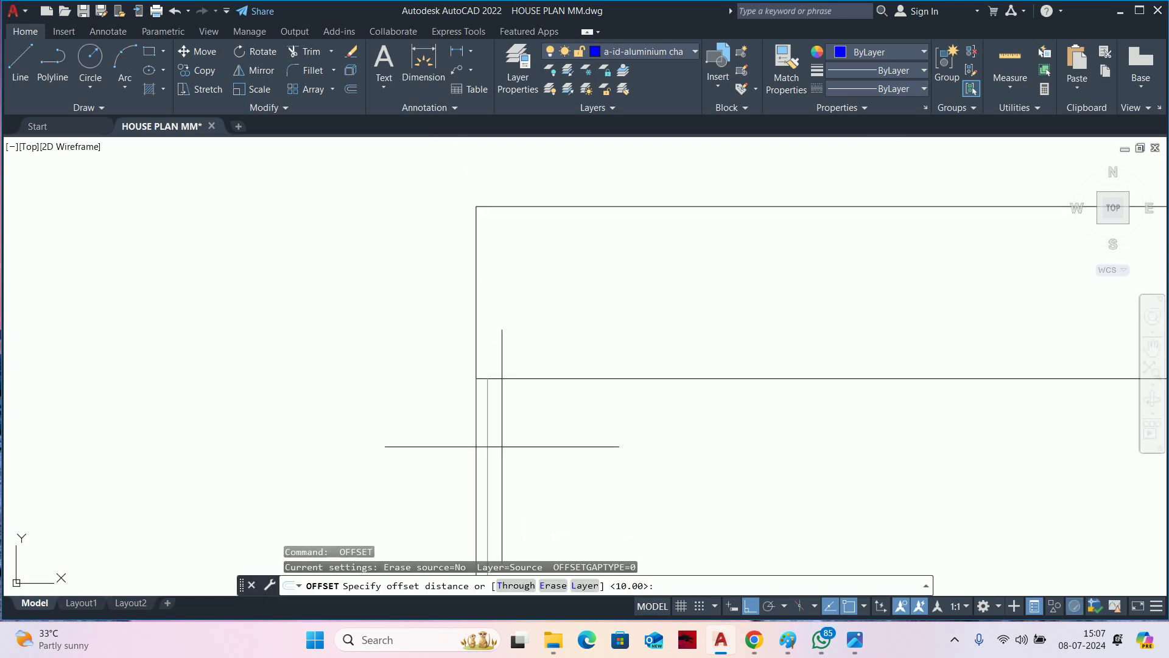
{"action": "type", "text": "3"}
{"action": "key", "text": "Return"}
{"action": "left_click", "coordinate": [487, 407]}
{"action": "left_click", "coordinate": [557, 405]}
{"action": "key", "text": "Escape"}
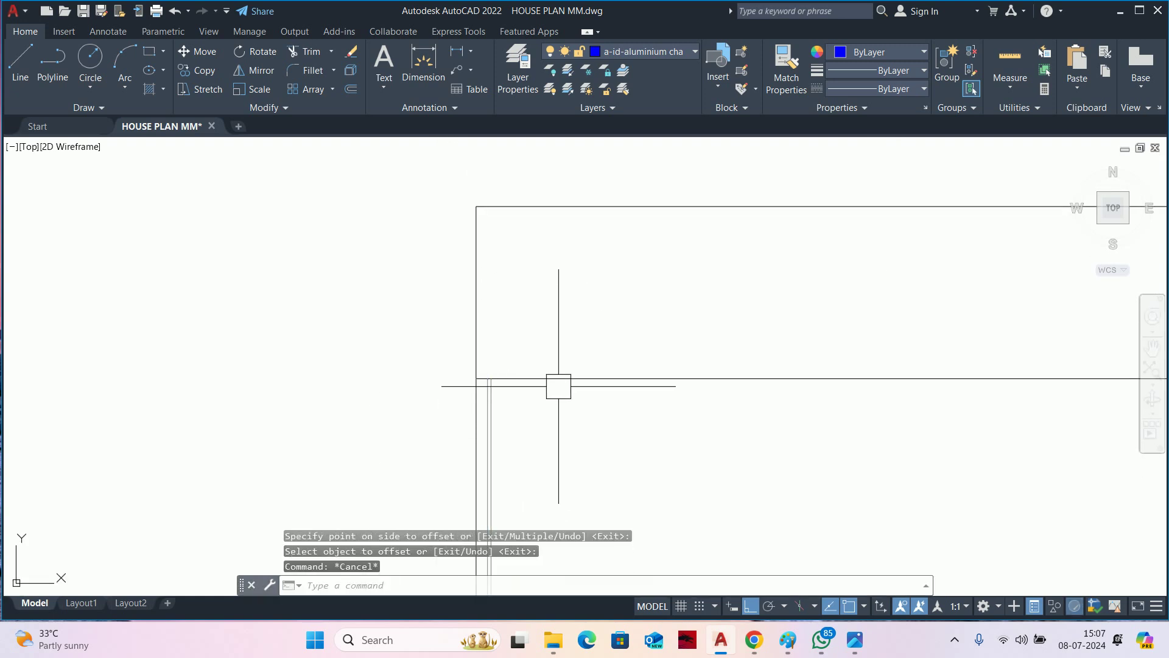
{"action": "key", "text": "Escape"}
Select the new edge lines for a move, then cancel that first attempt.
{"action": "key", "text": "Escape"}
{"action": "key", "text": "Return"}
{"action": "left_click", "coordinate": [538, 414]}
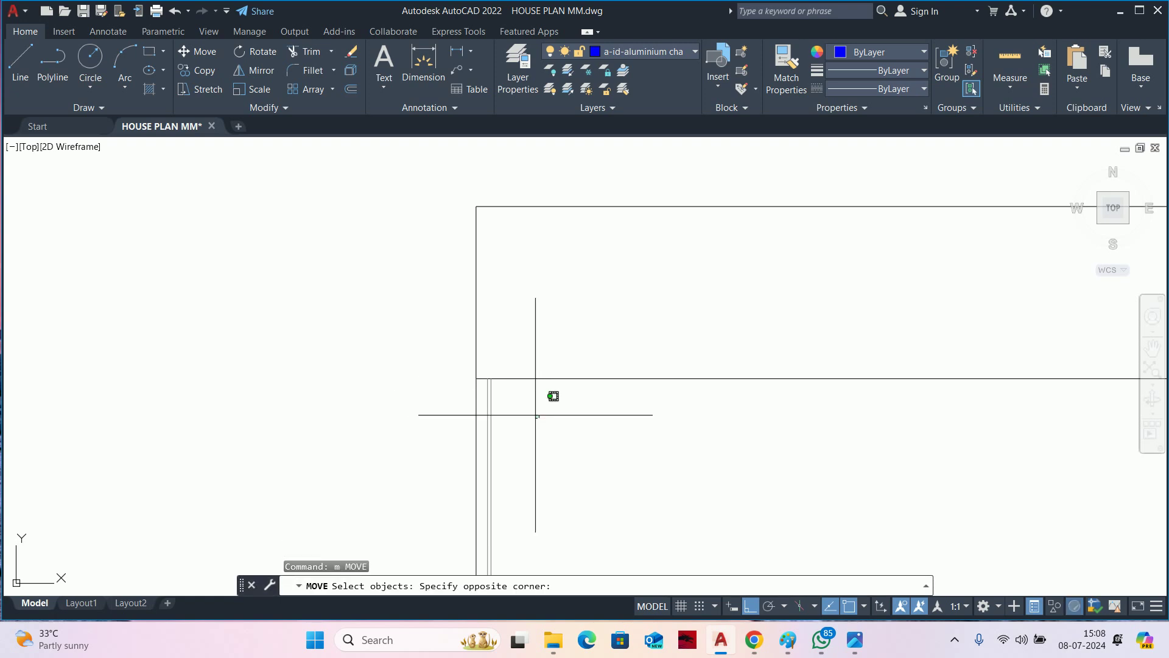
{"action": "left_click", "coordinate": [484, 392]}
{"action": "key", "text": "Return"}
{"action": "key", "text": "Escape"}
Move the three vertical edge lines at the left inner edge to the right.
{"action": "key", "text": "Return"}
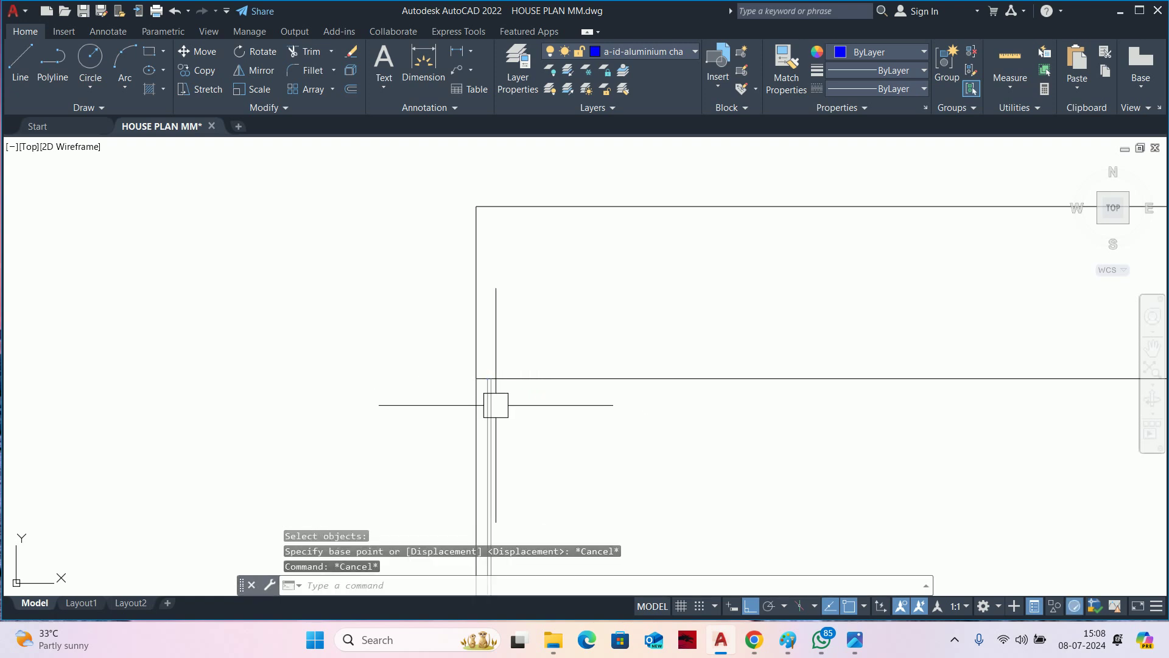
{"action": "left_click", "coordinate": [496, 405]}
{"action": "left_click", "coordinate": [522, 388]}
{"action": "left_click", "coordinate": [505, 397]}
{"action": "scroll", "coordinate": [482, 395], "scroll_direction": "up", "scroll_amount": 4}
{"action": "left_click", "coordinate": [470, 400]}
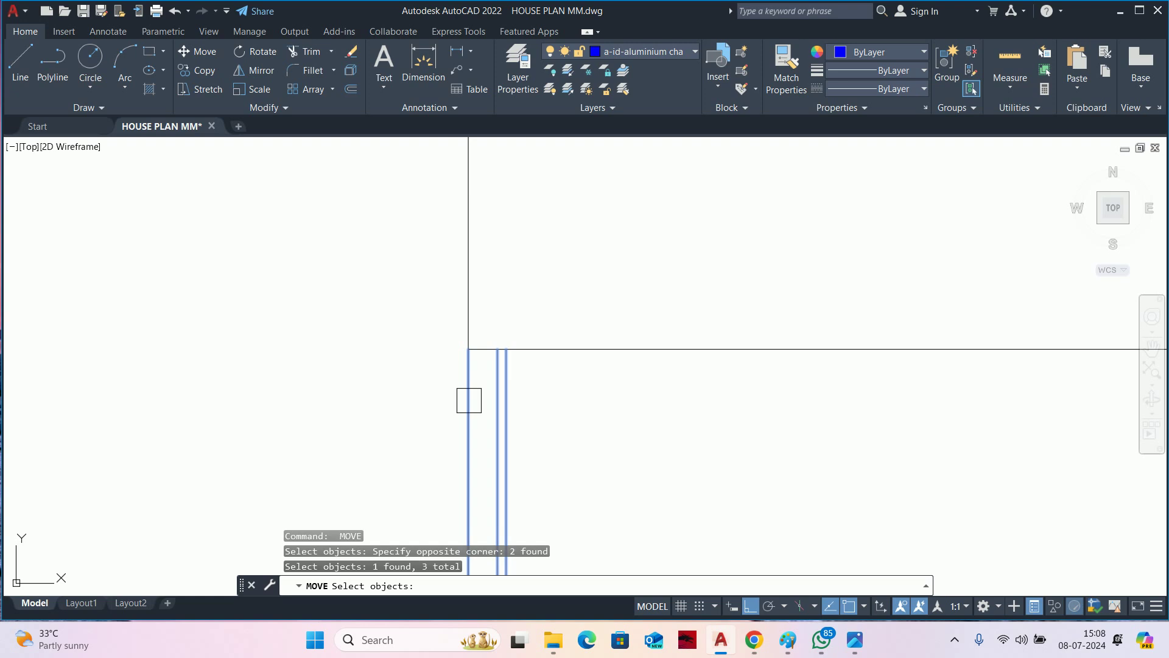
{"action": "key", "text": "Return"}
{"action": "left_click", "coordinate": [588, 418]}
{"action": "type", "text": "1."}
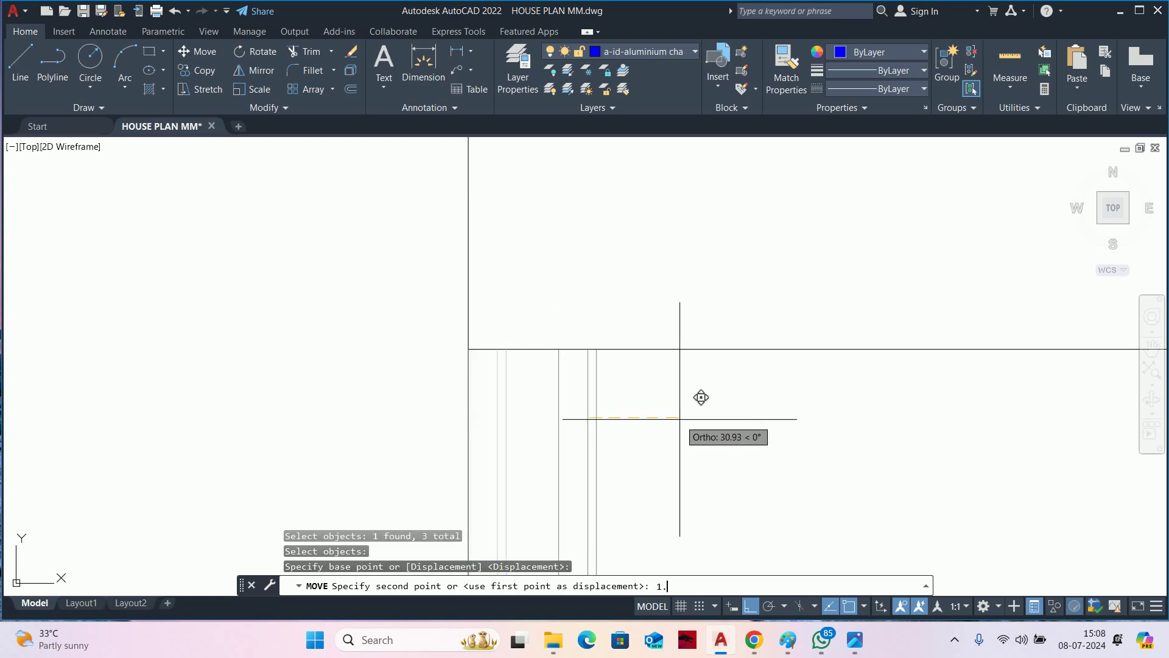
{"action": "key", "text": "Escape"}
{"action": "key", "text": "Escape"}
{"action": "key", "text": "Escape"}
{"action": "key", "text": "Escape"}
{"action": "scroll", "coordinate": [494, 373], "scroll_direction": "up", "scroll_amount": 2}
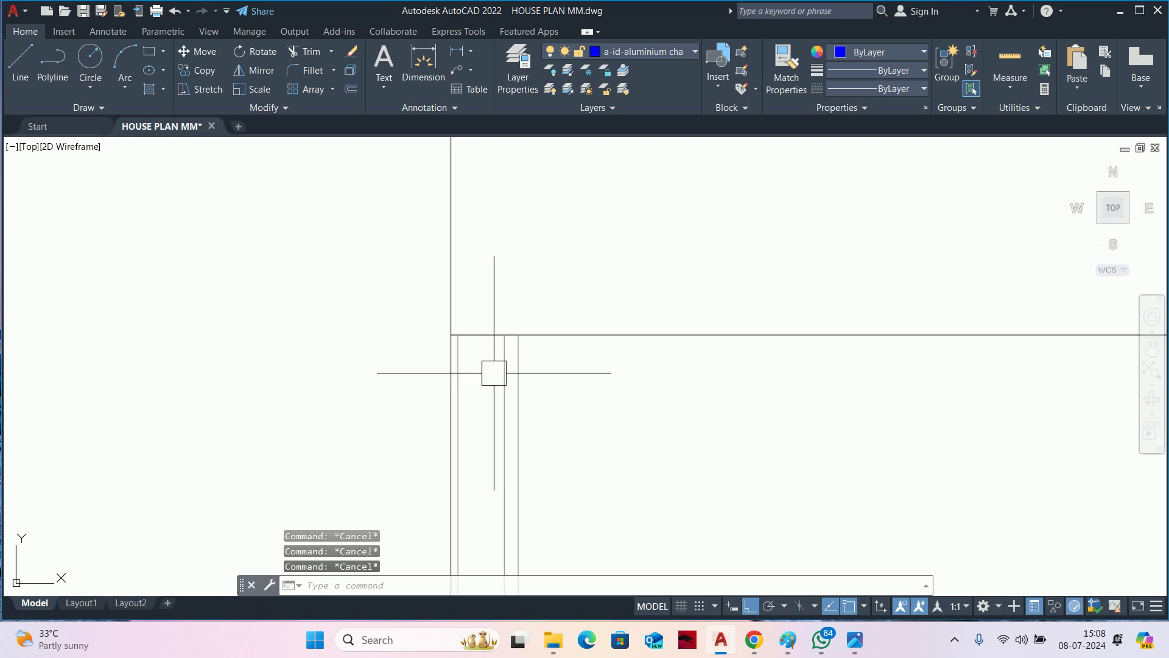
{"action": "middle_click_drag", "start_coordinate": [494, 372], "coordinate": [511, 408]}
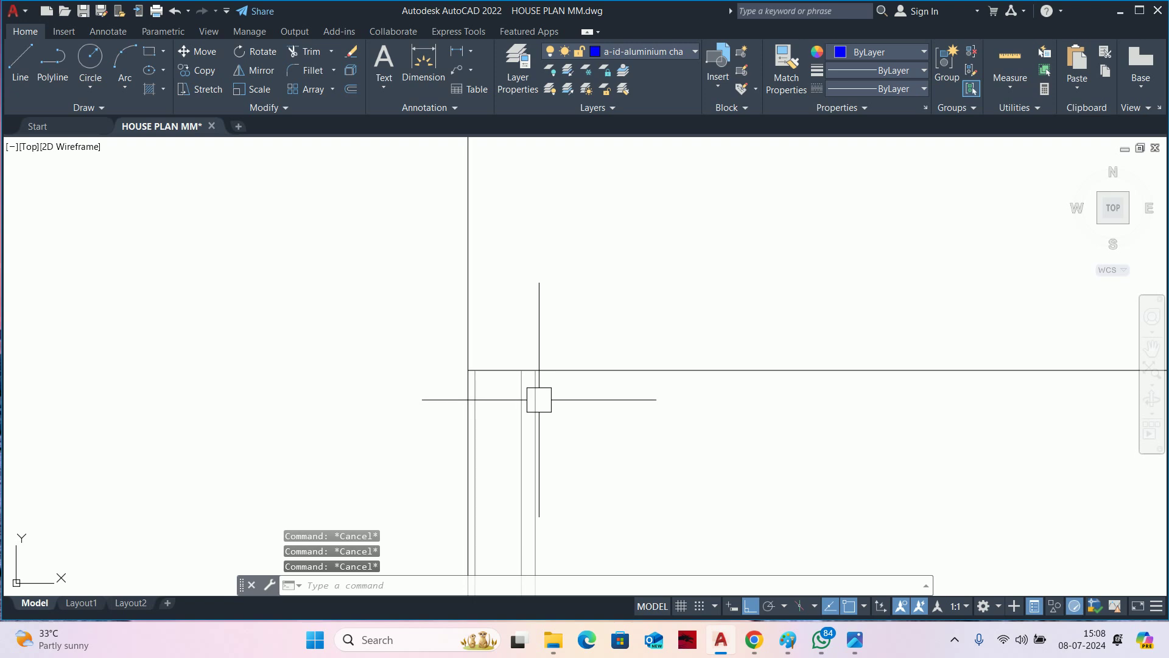
Delete the extra vertical line after cancelling an array attempt.
{"action": "type", "text": "ar"}
{"action": "key", "text": "Return"}
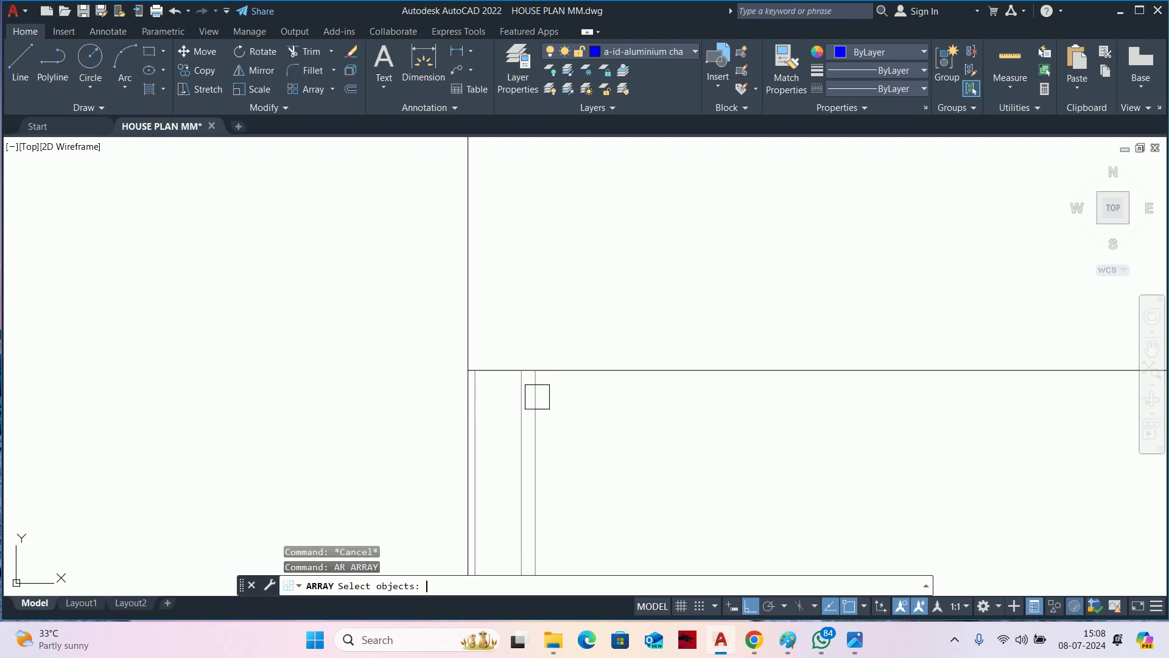
{"action": "left_click", "coordinate": [563, 419]}
{"action": "key", "text": "Escape"}
{"action": "key", "text": "Escape"}
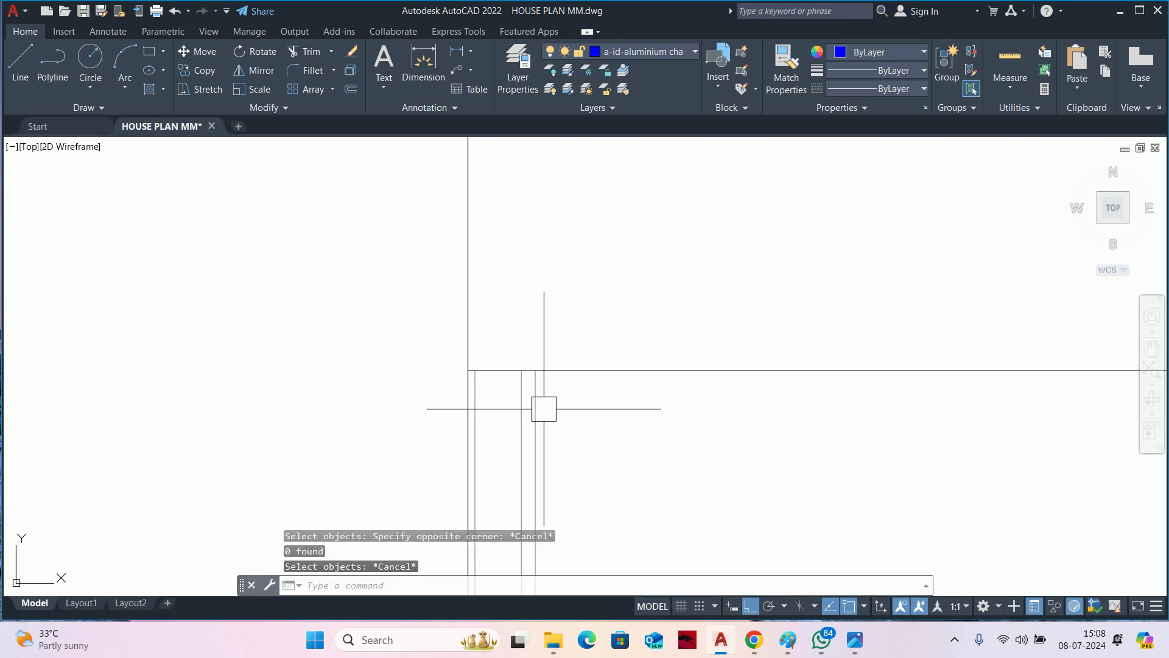
{"action": "left_click", "coordinate": [537, 409]}
{"action": "key", "text": "Delete"}
{"action": "type", "text": "a"}
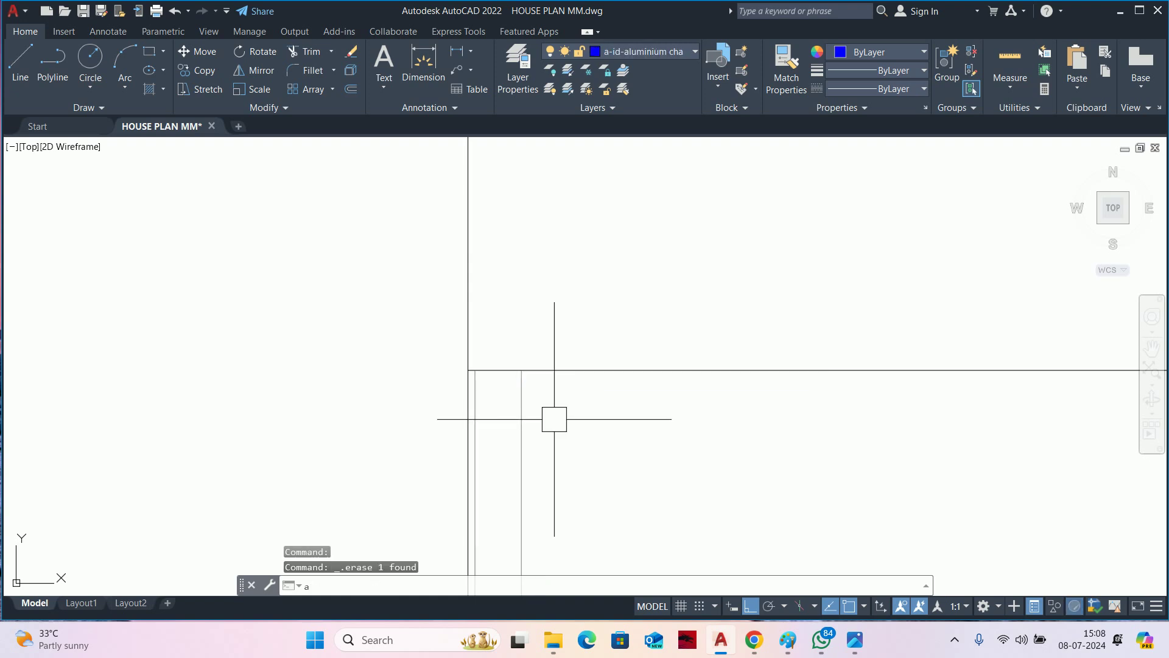
Create a rectangular array from the two panel lines.
{"action": "type", "text": "r"}
{"action": "key", "text": "Return"}
{"action": "left_click", "coordinate": [525, 434]}
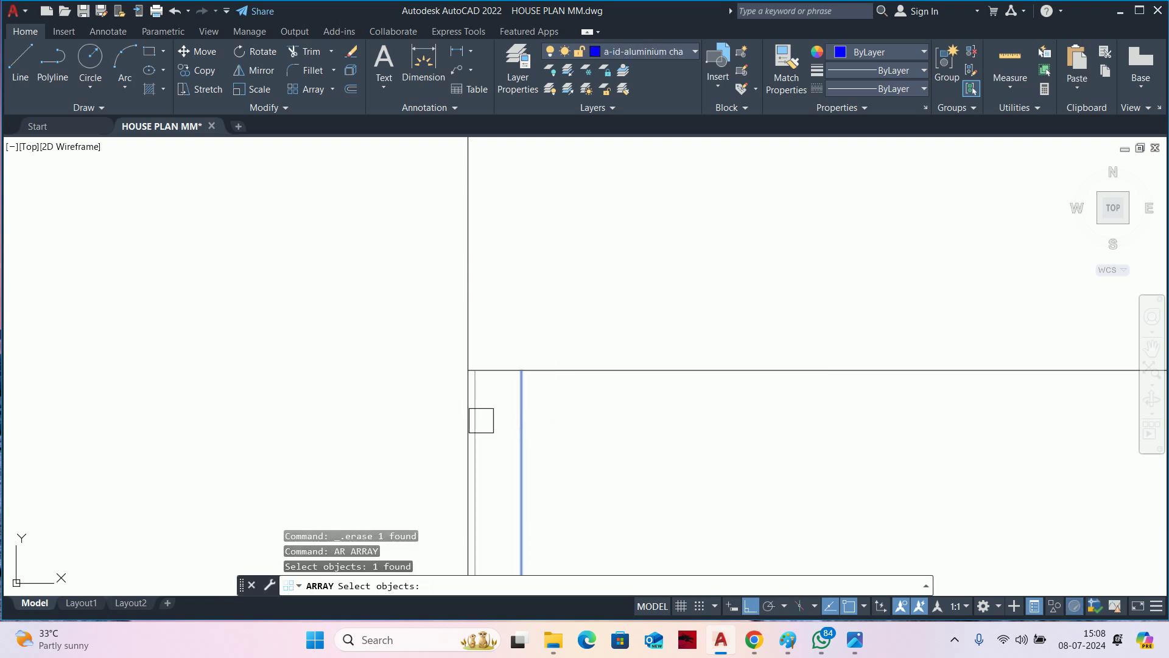
{"action": "left_click", "coordinate": [481, 421]}
{"action": "key", "text": "Return"}
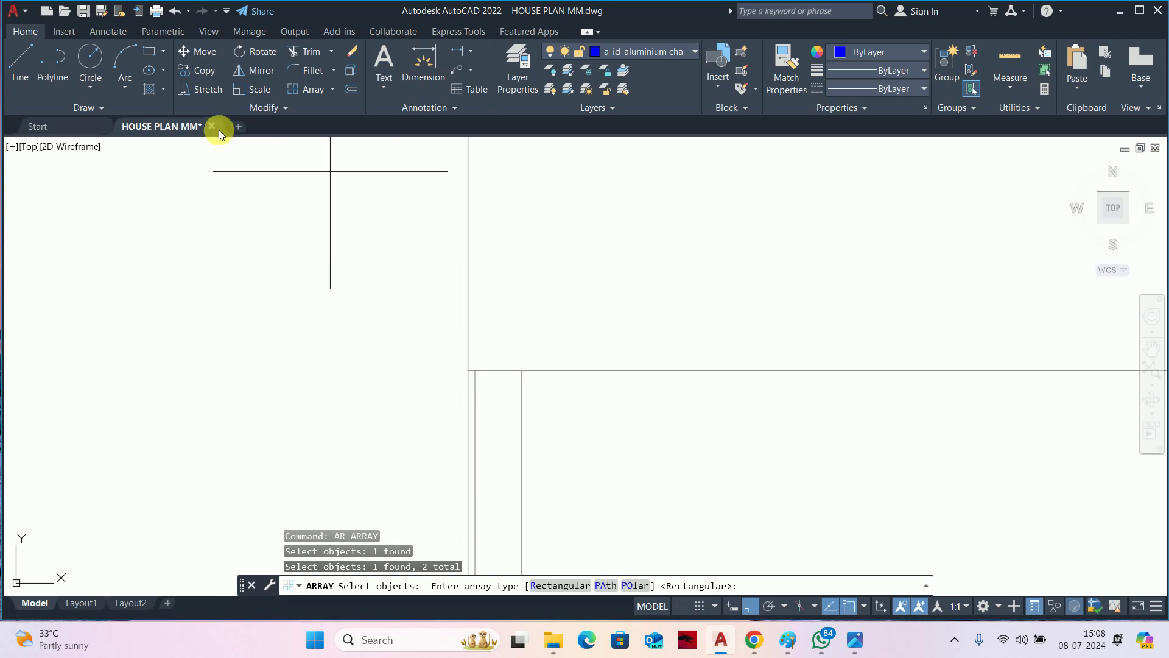
{"action": "left_click", "coordinate": [569, 586]}
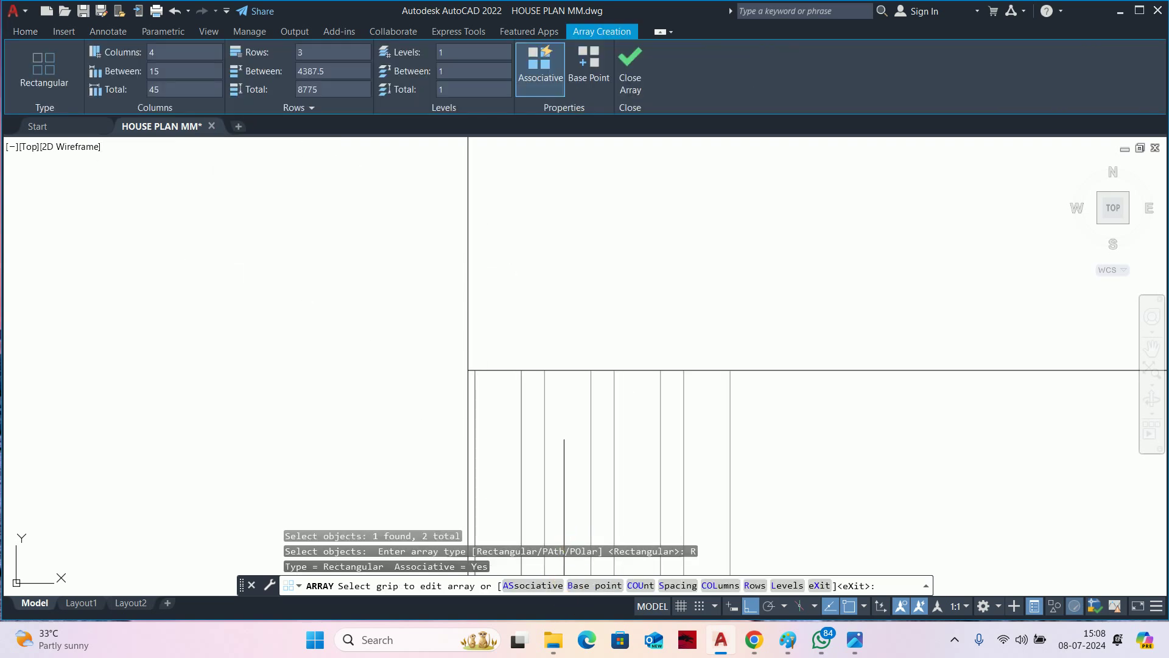
{"action": "scroll", "coordinate": [719, 468], "scroll_direction": "down", "scroll_amount": 3}
{"action": "scroll", "coordinate": [721, 467], "scroll_direction": "down", "scroll_amount": 3}
{"action": "scroll", "coordinate": [314, 183], "scroll_direction": "down", "scroll_amount": 3}
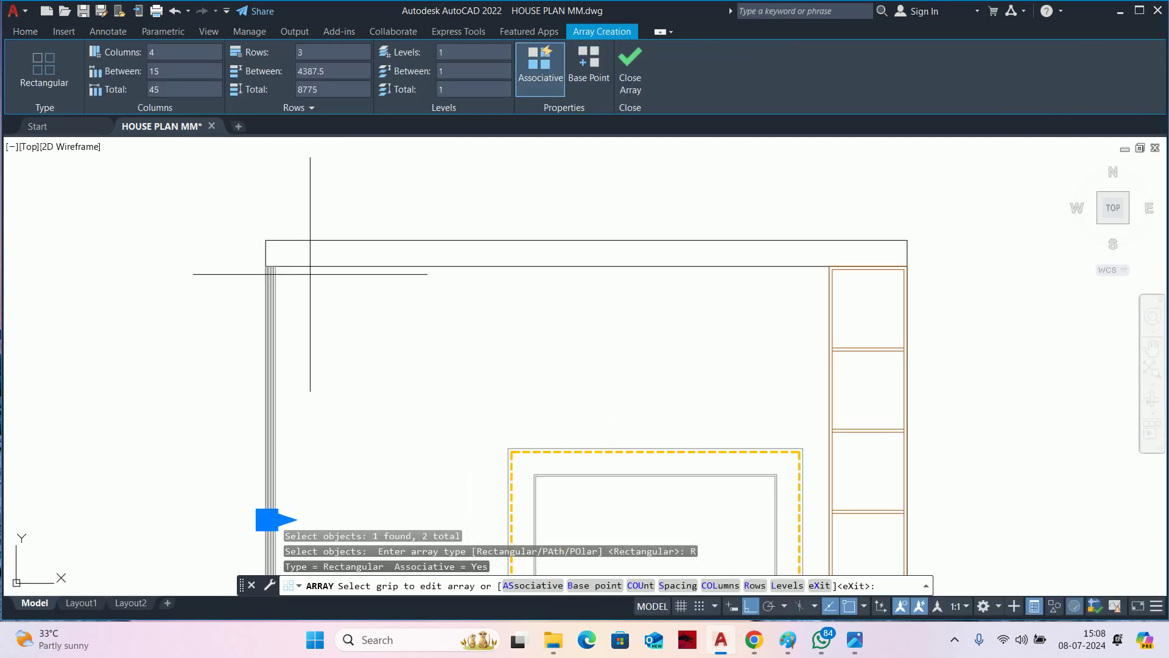
{"action": "scroll", "coordinate": [348, 302], "scroll_direction": "down", "scroll_amount": 2}
{"action": "middle_click_drag", "start_coordinate": [348, 301], "coordinate": [409, 437]}
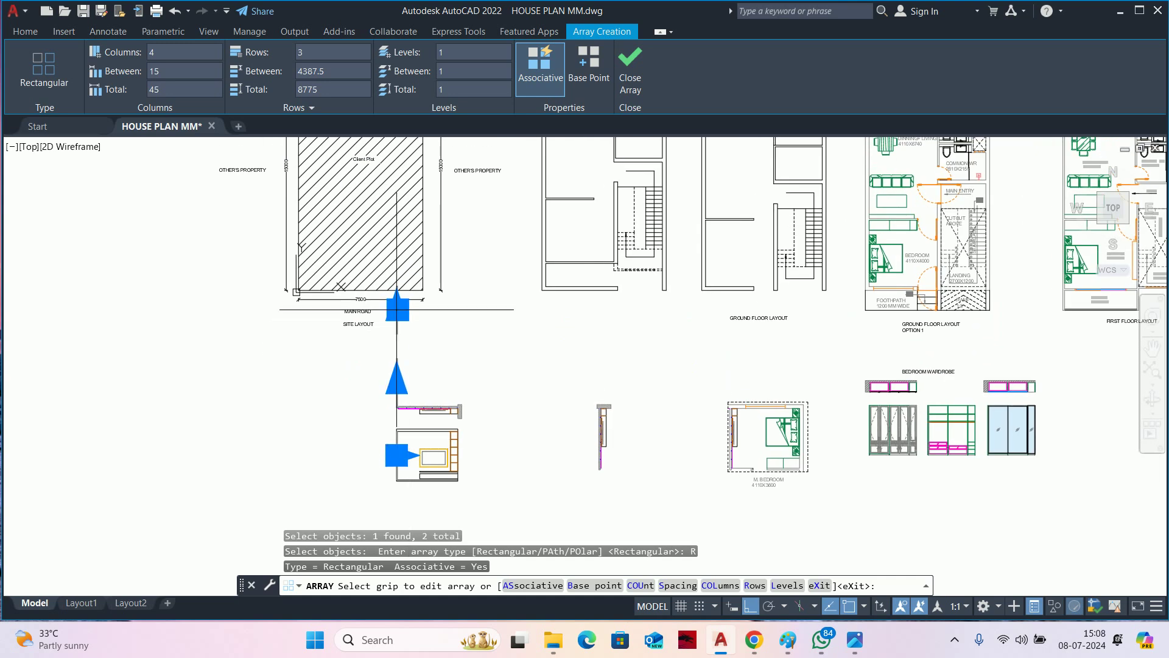
Reduce the flute array to a single row.
{"action": "left_click", "coordinate": [397, 378]}
{"action": "scroll", "coordinate": [397, 431], "scroll_direction": "up", "scroll_amount": 4}
{"action": "left_click", "coordinate": [379, 450]}
{"action": "middle_click_drag", "start_coordinate": [379, 449], "coordinate": [399, 422]}
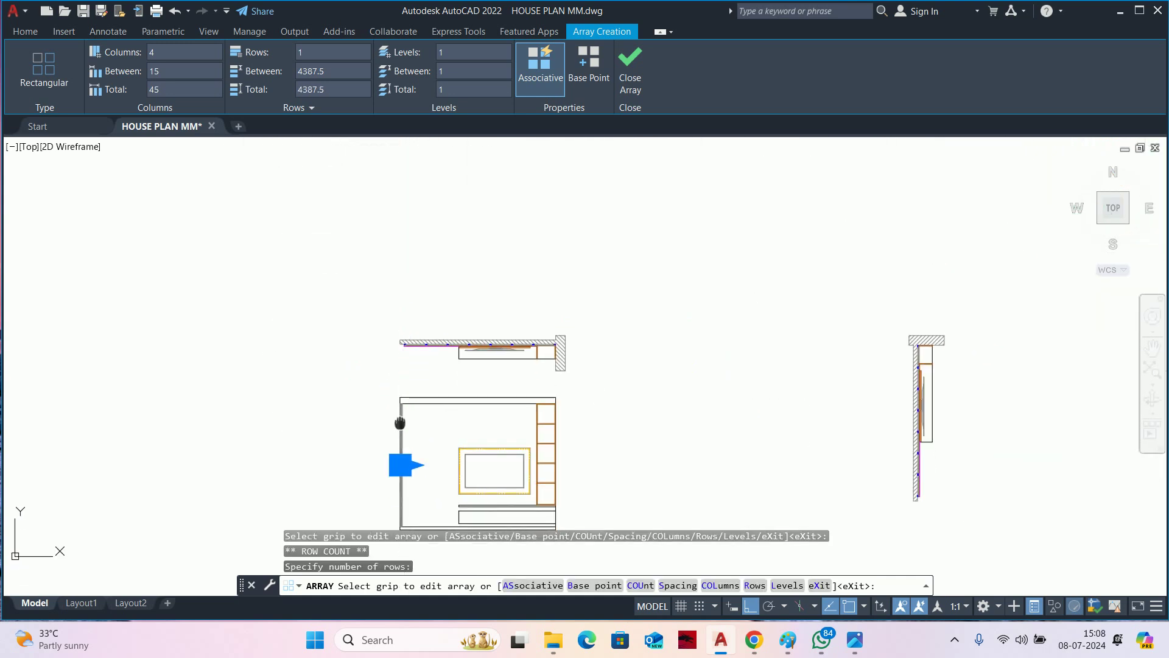
{"action": "scroll", "coordinate": [390, 411], "scroll_direction": "up", "scroll_amount": 6}
{"action": "scroll", "coordinate": [328, 403], "scroll_direction": "up", "scroll_amount": 2}
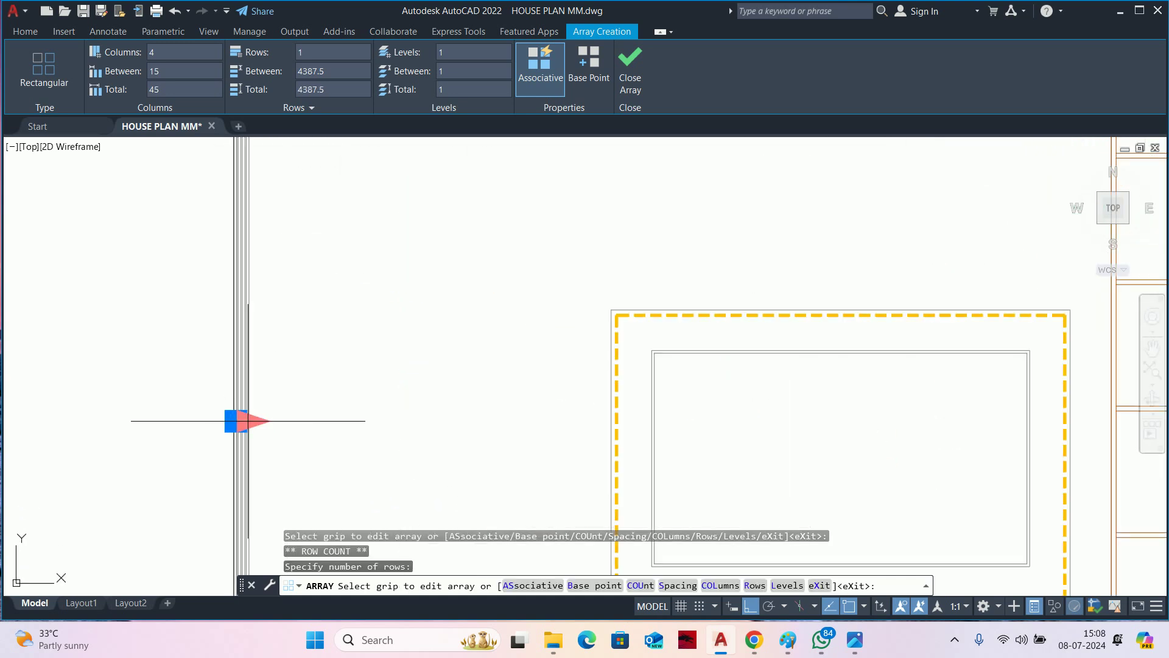
Stretch the array's columns across the whole wall width, with flutes 15 apart.
{"action": "left_click", "coordinate": [246, 420]}
{"action": "scroll", "coordinate": [635, 439], "scroll_direction": "down", "scroll_amount": 4}
{"action": "middle_click_drag", "start_coordinate": [810, 432], "coordinate": [706, 421]}
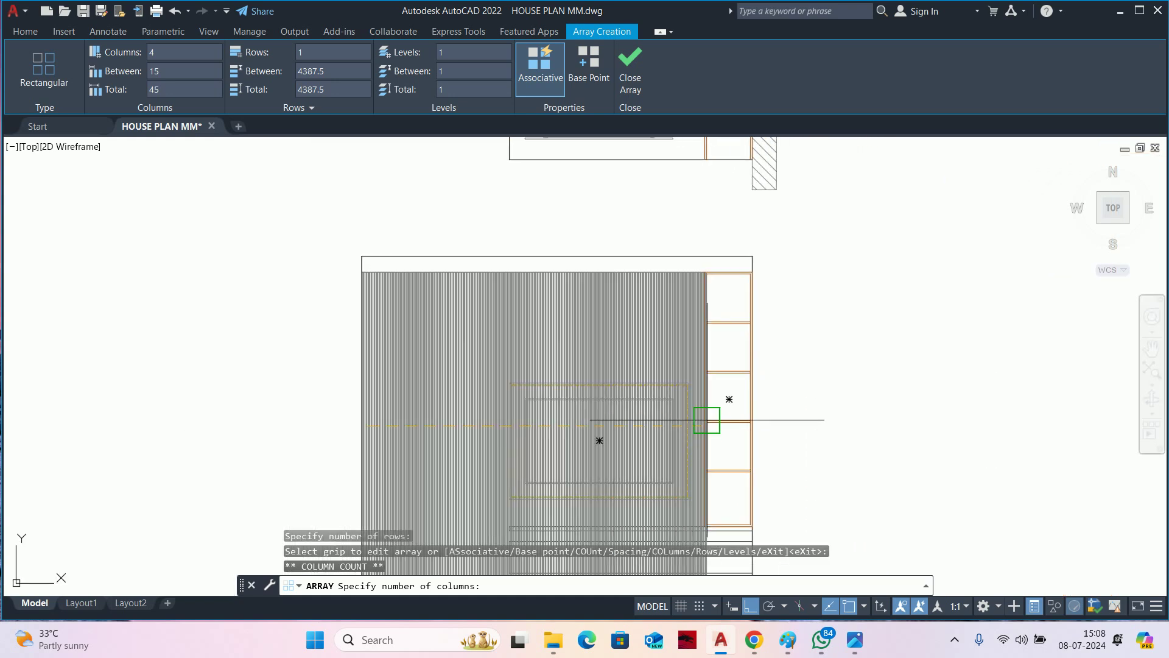
{"action": "scroll", "coordinate": [706, 420], "scroll_direction": "up", "scroll_amount": 3}
{"action": "scroll", "coordinate": [692, 235], "scroll_direction": "up", "scroll_amount": 3}
{"action": "scroll", "coordinate": [676, 365], "scroll_direction": "up", "scroll_amount": 2}
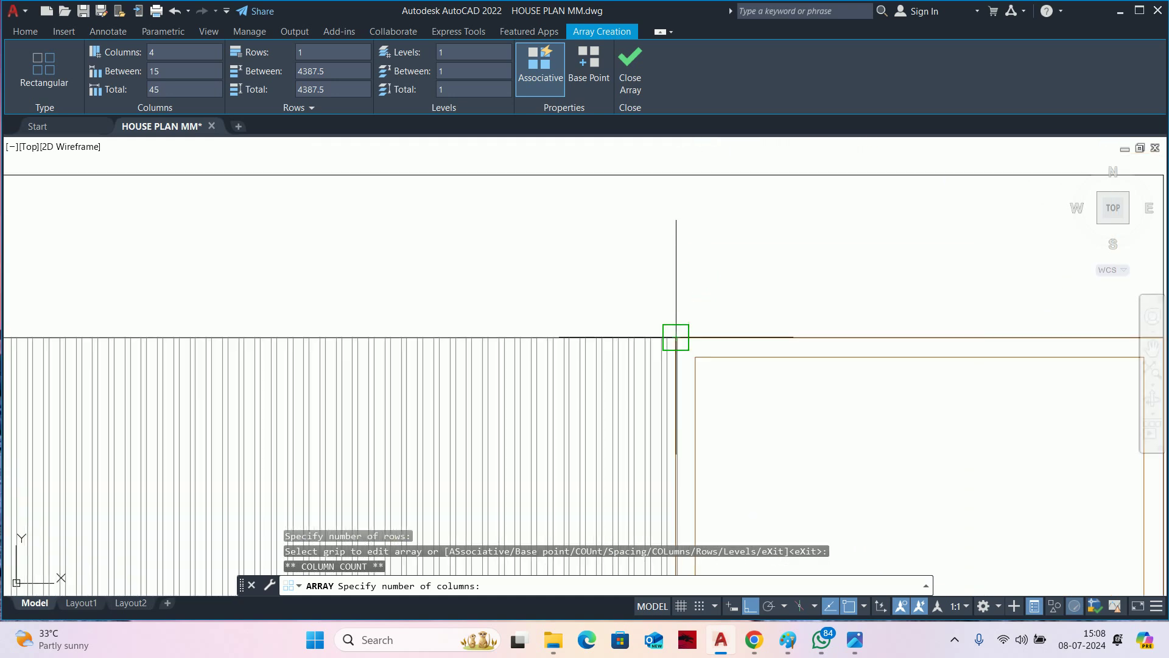
{"action": "key", "text": "Escape"}
{"action": "key", "text": "Escape"}
{"action": "key", "text": "Escape"}
{"action": "scroll", "coordinate": [676, 336], "scroll_direction": "down", "scroll_amount": 5}
{"action": "scroll", "coordinate": [644, 413], "scroll_direction": "down", "scroll_amount": 3}
{"action": "scroll", "coordinate": [630, 409], "scroll_direction": "up", "scroll_amount": 2}
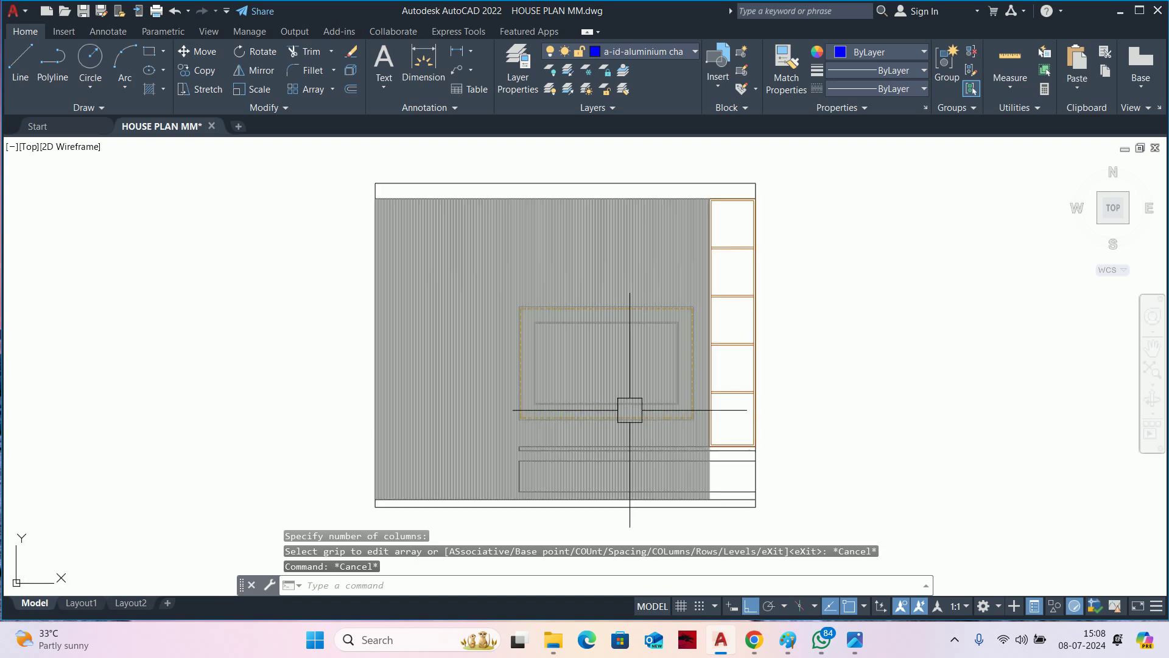
Explode the flute array into separate vertical lines.
{"action": "key", "text": "Escape"}
{"action": "type", "text": "tr"}
{"action": "scroll", "coordinate": [671, 470], "scroll_direction": "up", "scroll_amount": 3}
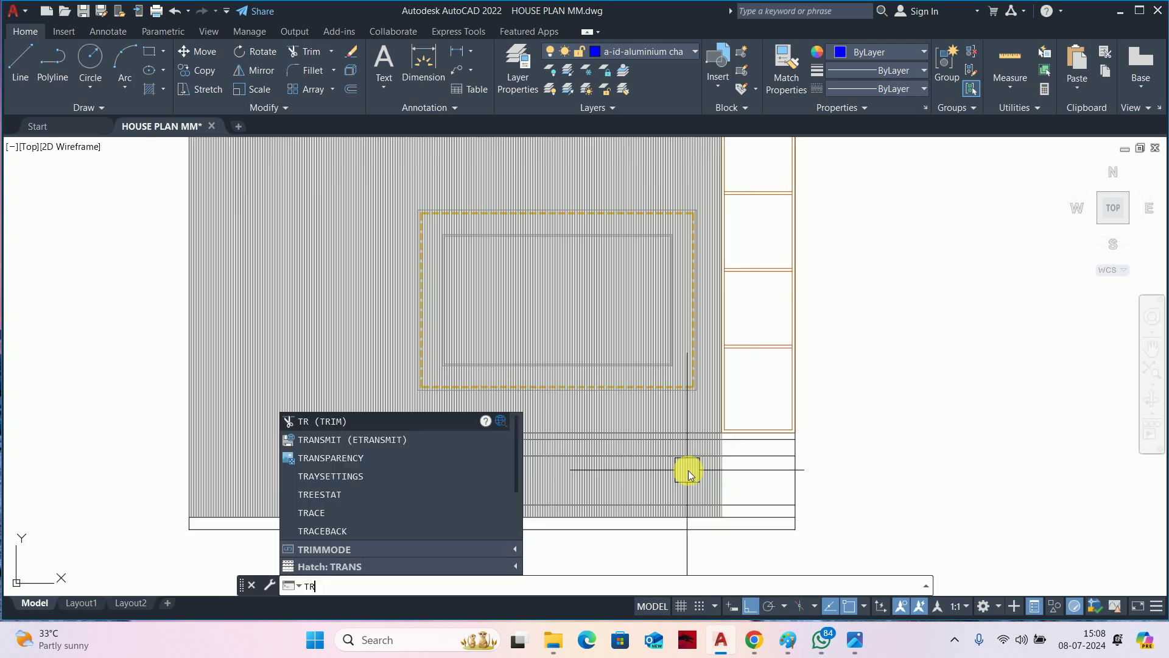
{"action": "left_click", "coordinate": [696, 472]}
{"action": "key", "text": "Escape"}
{"action": "type", "text": "x"}
{"action": "key", "text": "Return"}
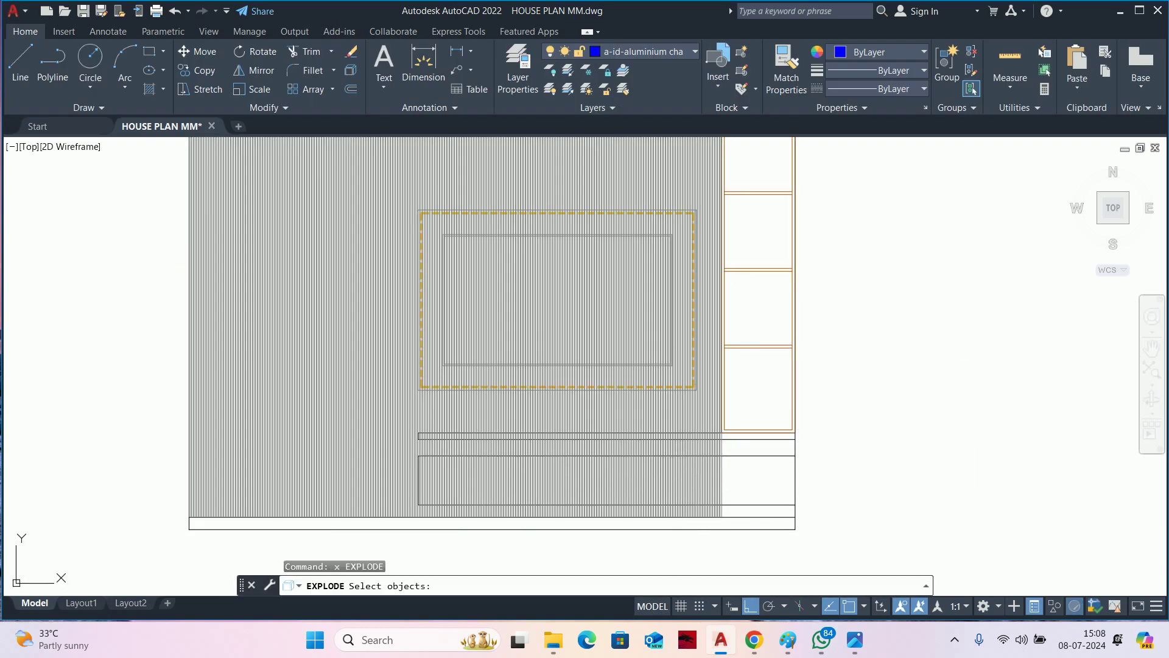
{"action": "left_click", "coordinate": [676, 481]}
{"action": "key", "text": "Escape"}
{"action": "key", "text": "Escape"}
Trim the flute lines inside the drawer band using two fence selections.
{"action": "key", "text": "Return"}
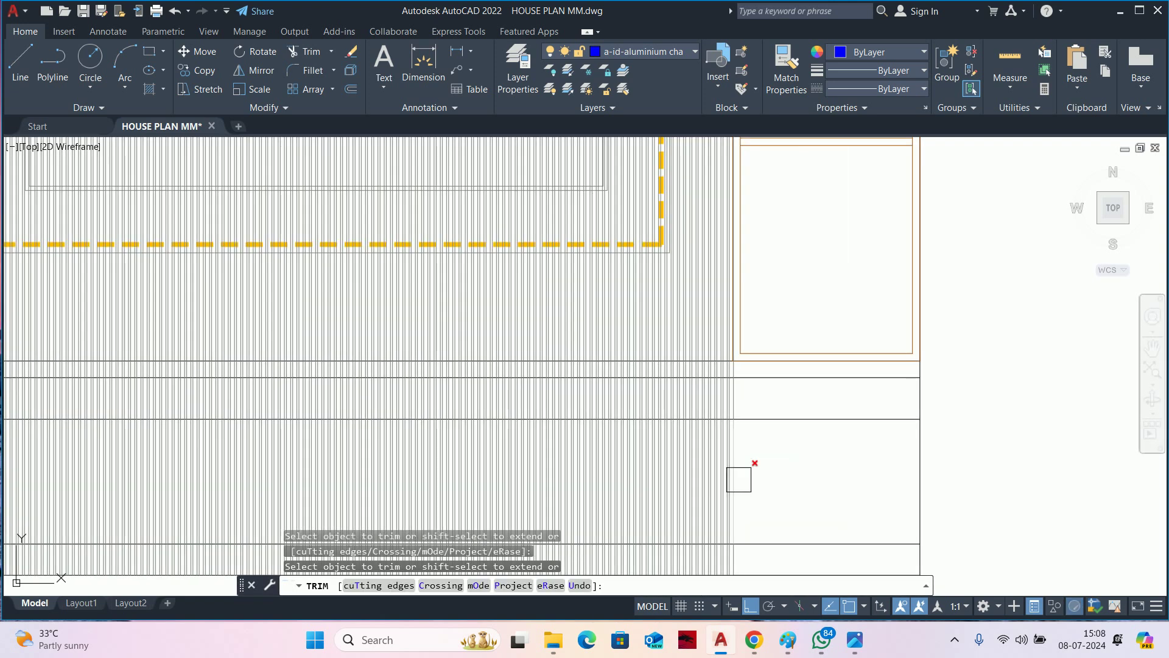
{"action": "left_click", "coordinate": [738, 474]}
{"action": "scroll", "coordinate": [730, 475], "scroll_direction": "up", "scroll_amount": 3}
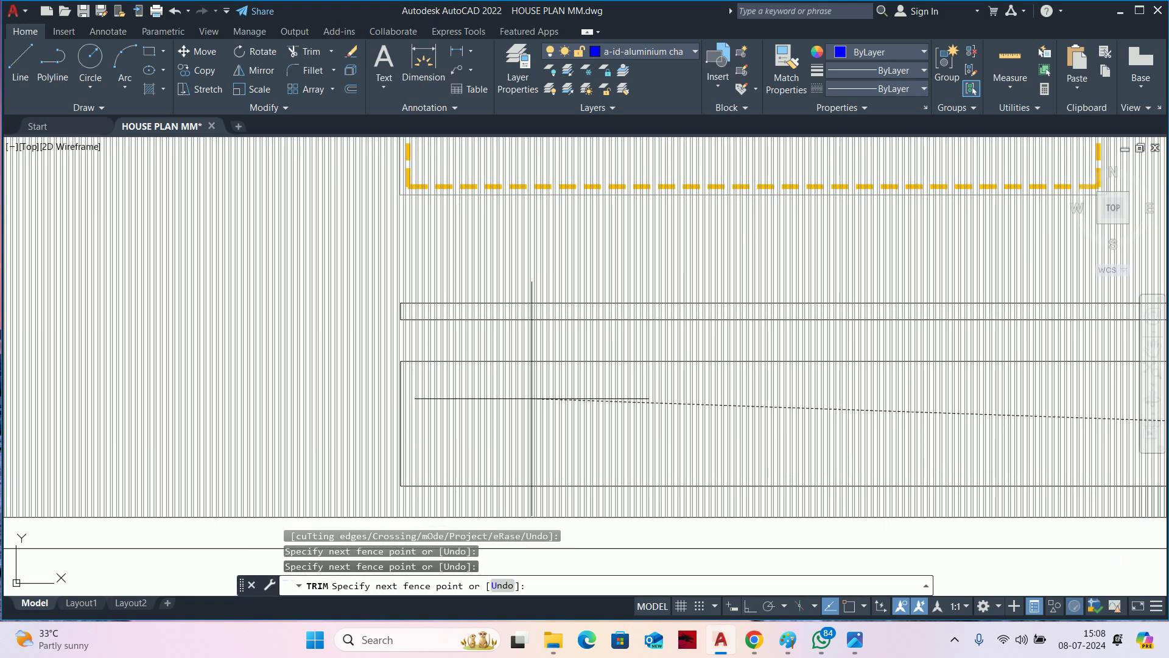
{"action": "scroll", "coordinate": [532, 399], "scroll_direction": "down", "scroll_amount": 2}
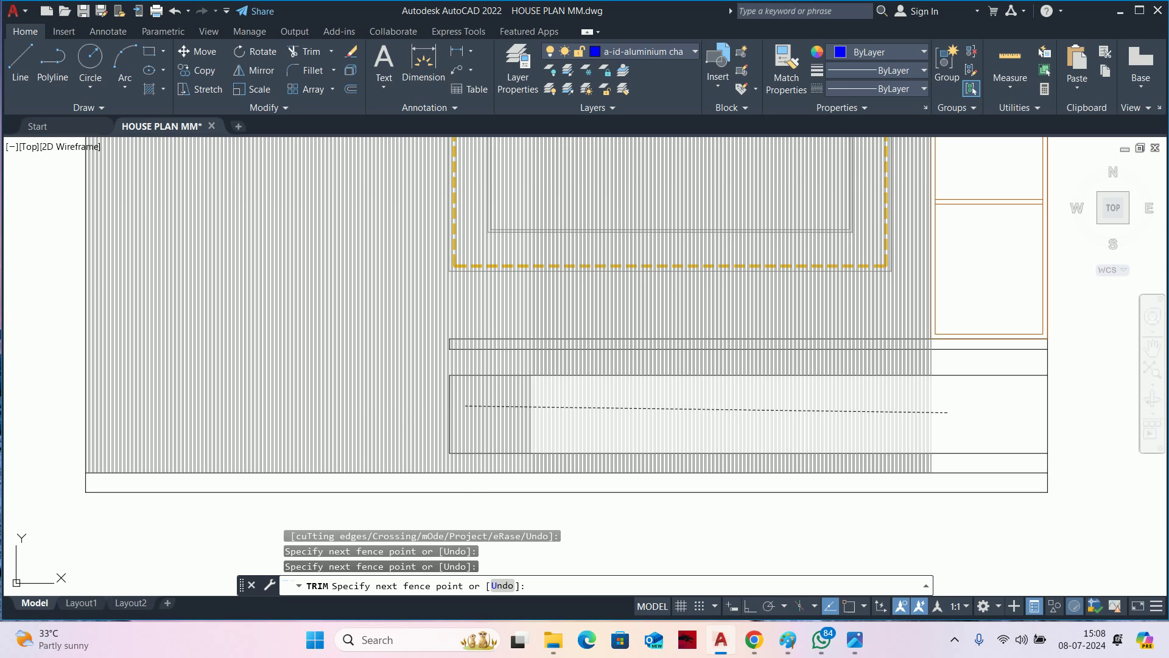
{"action": "key", "text": "Return"}
{"action": "scroll", "coordinate": [459, 408], "scroll_direction": "up", "scroll_amount": 3}
{"action": "left_click", "coordinate": [457, 397]}
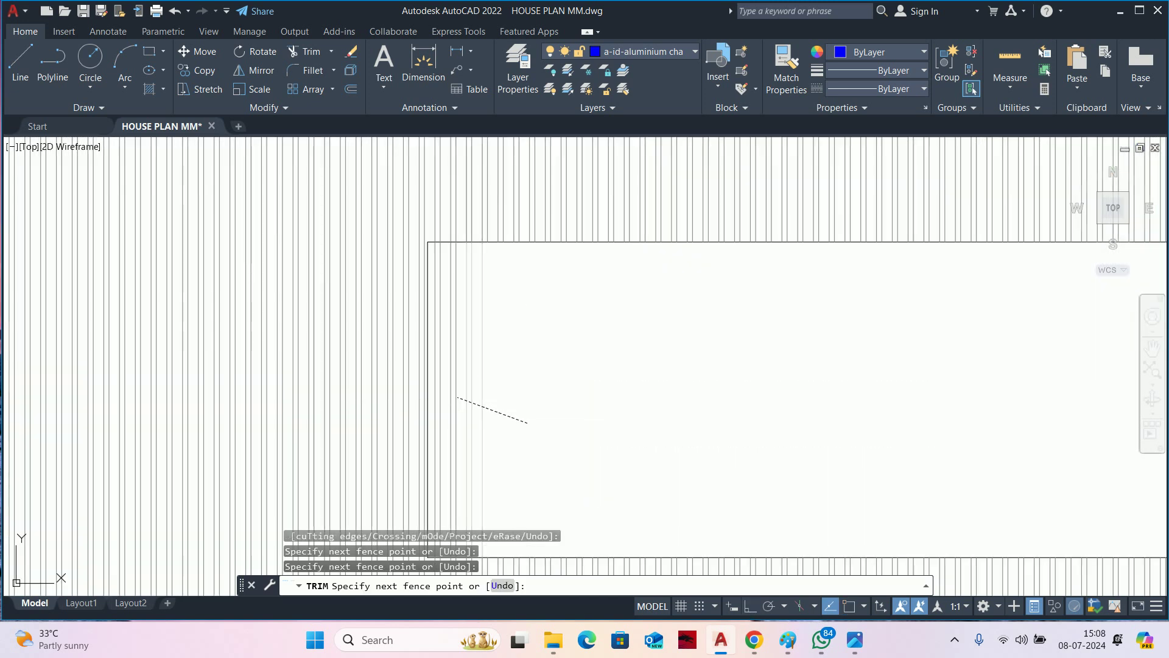
{"action": "scroll", "coordinate": [464, 378], "scroll_direction": "down", "scroll_amount": 2}
{"action": "scroll", "coordinate": [465, 379], "scroll_direction": "up", "scroll_amount": 2}
{"action": "key", "text": "Return"}
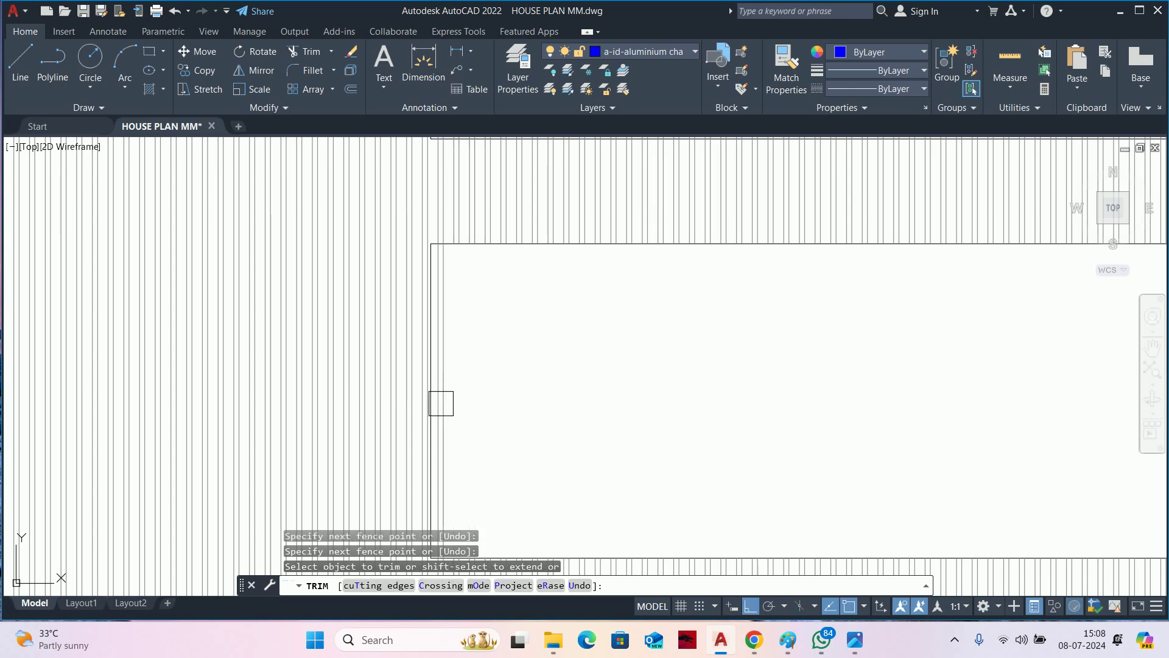
Trim the remaining flutes along the thin strip with one long fence.
{"action": "mouse_move", "coordinate": [441, 403]}
{"action": "middle_mouse_down"}
{"action": "mouse_move", "coordinate": [700, 326]}
{"action": "mouse_move", "coordinate": [692, 368]}
{"action": "middle_mouse_up"}
{"action": "scroll", "coordinate": [693, 363], "scroll_direction": "down", "scroll_amount": 2}
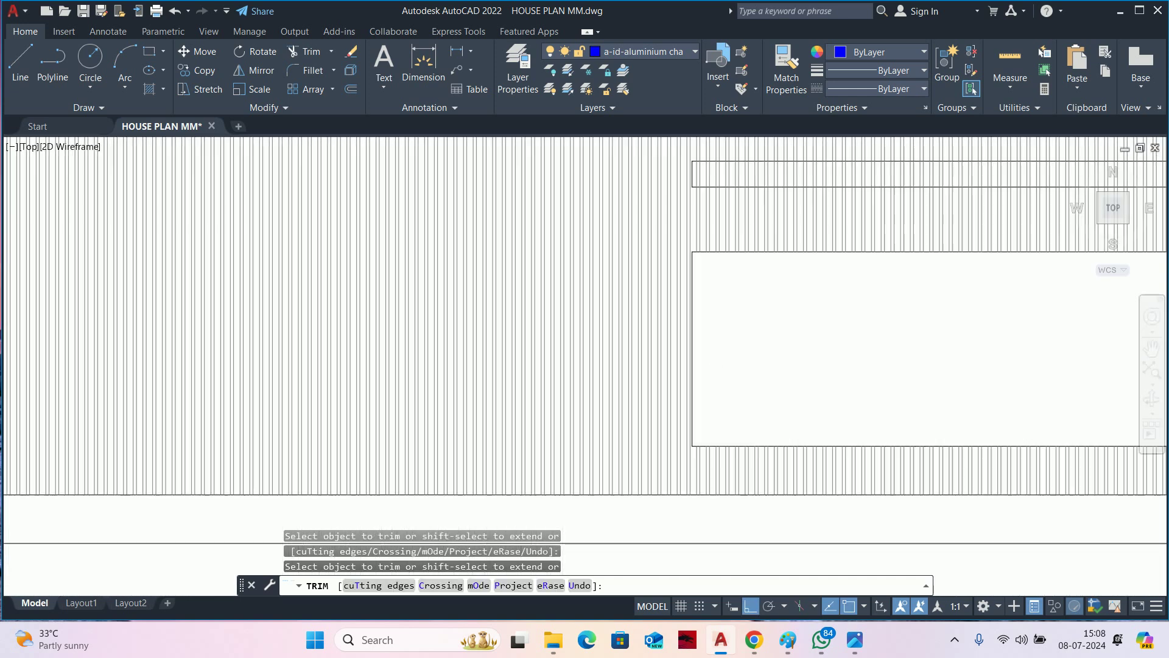
{"action": "scroll", "coordinate": [683, 367], "scroll_direction": "down", "scroll_amount": 2}
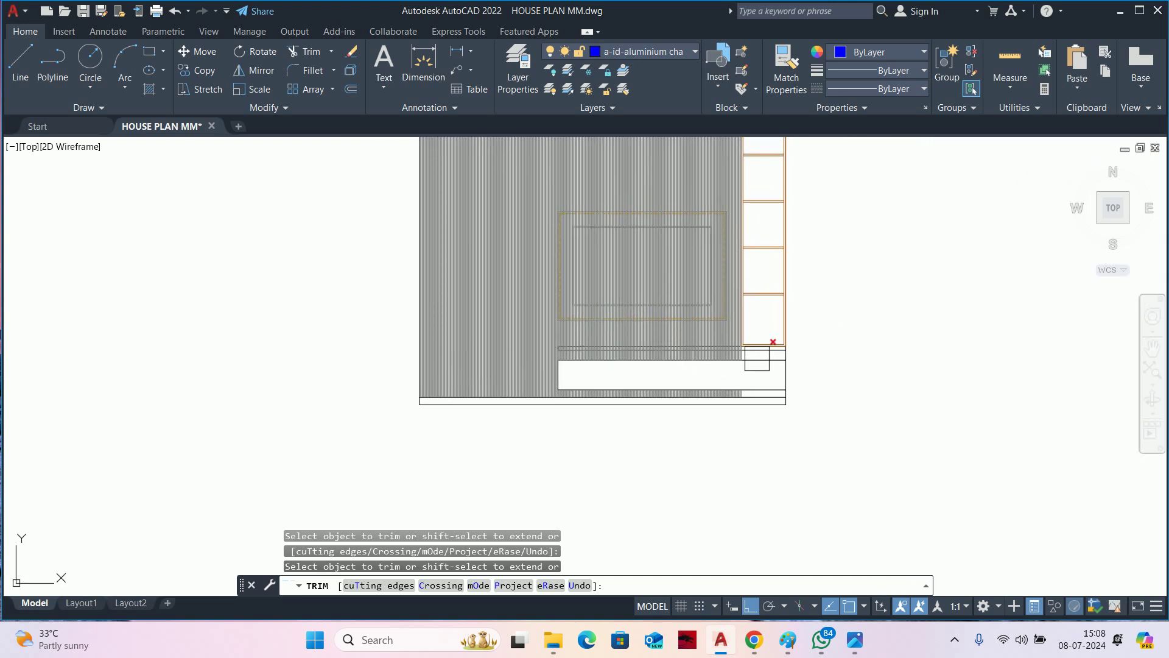
{"action": "scroll", "coordinate": [757, 359], "scroll_direction": "up", "scroll_amount": 2}
{"action": "scroll", "coordinate": [733, 347], "scroll_direction": "up", "scroll_amount": 2}
{"action": "left_click", "coordinate": [689, 313]}
{"action": "scroll", "coordinate": [689, 313], "scroll_direction": "up", "scroll_amount": 1}
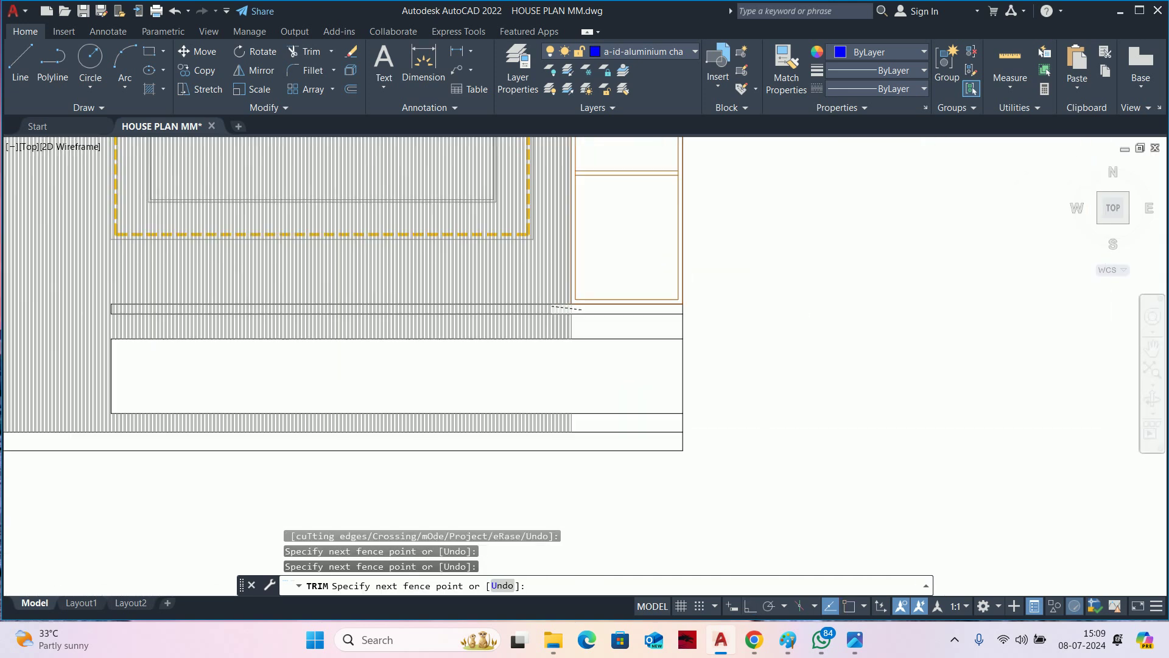
{"action": "middle_click_drag", "start_coordinate": [551, 308], "coordinate": [1035, 358]}
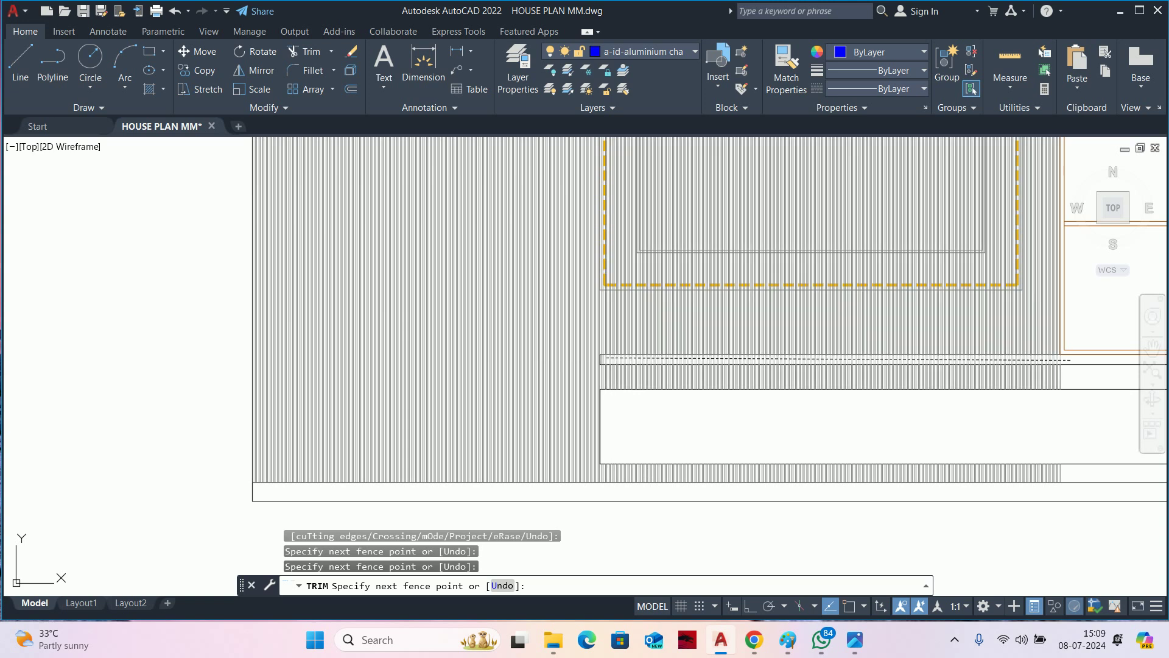
{"action": "key", "text": "Return"}
{"action": "scroll", "coordinate": [594, 357], "scroll_direction": "up", "scroll_amount": 2}
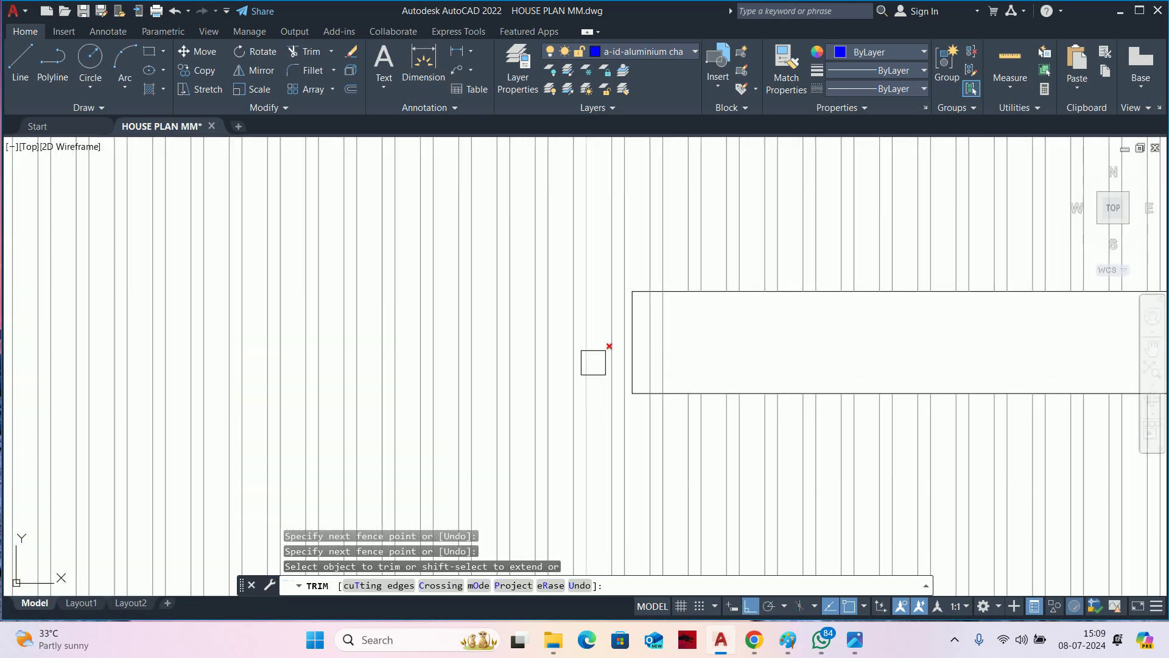
{"action": "scroll", "coordinate": [633, 361], "scroll_direction": "up", "scroll_amount": 1}
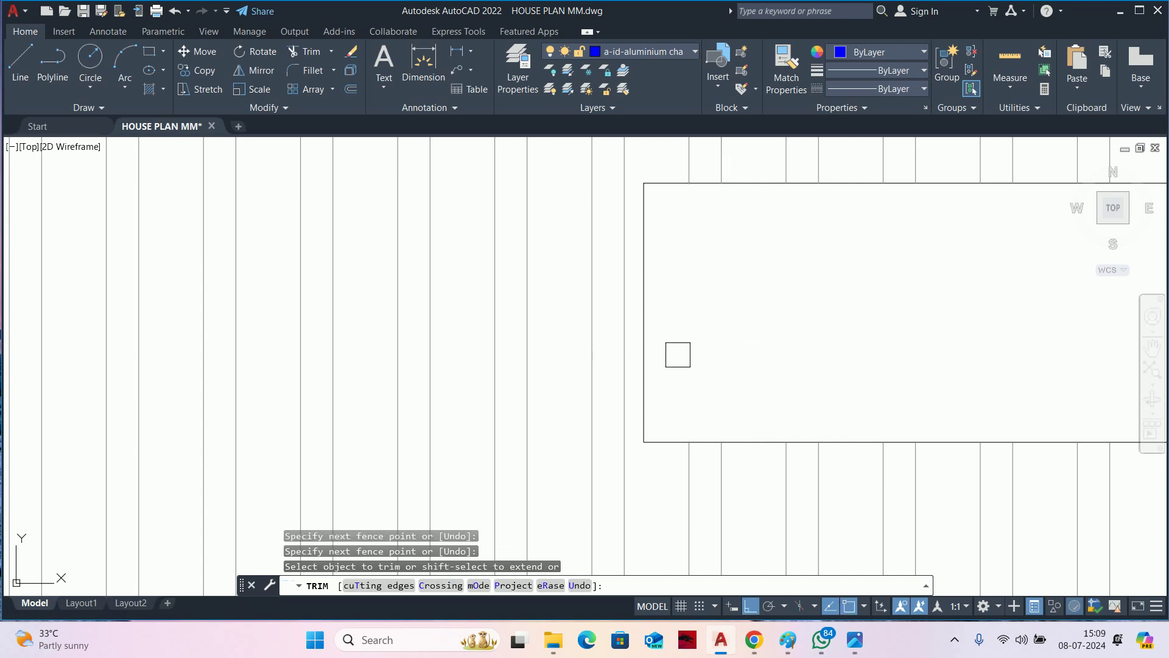
{"action": "scroll", "coordinate": [731, 365], "scroll_direction": "down", "scroll_amount": 3}
{"action": "scroll", "coordinate": [678, 371], "scroll_direction": "down", "scroll_amount": 2}
{"action": "scroll", "coordinate": [677, 371], "scroll_direction": "up", "scroll_amount": 1}
Trim the flute lines below the dashed TV frame with a fence.
{"action": "scroll", "coordinate": [692, 373], "scroll_direction": "up", "scroll_amount": 3}
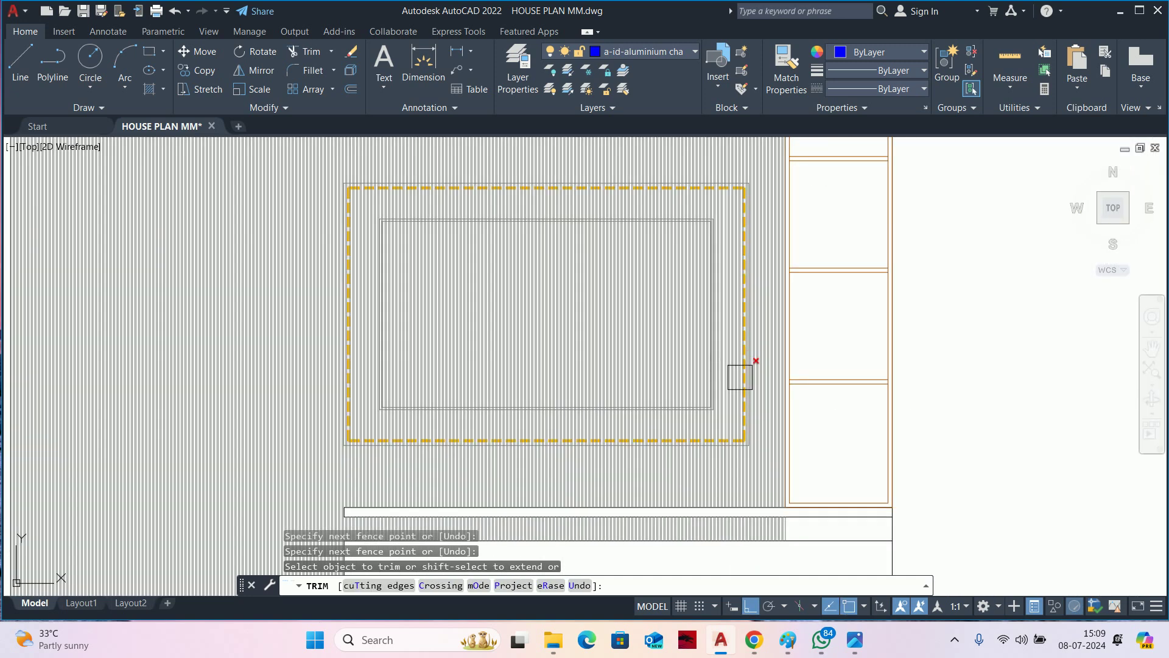
{"action": "scroll", "coordinate": [747, 431], "scroll_direction": "up", "scroll_amount": 2}
{"action": "scroll", "coordinate": [736, 440], "scroll_direction": "up", "scroll_amount": 2}
{"action": "scroll", "coordinate": [757, 443], "scroll_direction": "up", "scroll_amount": 2}
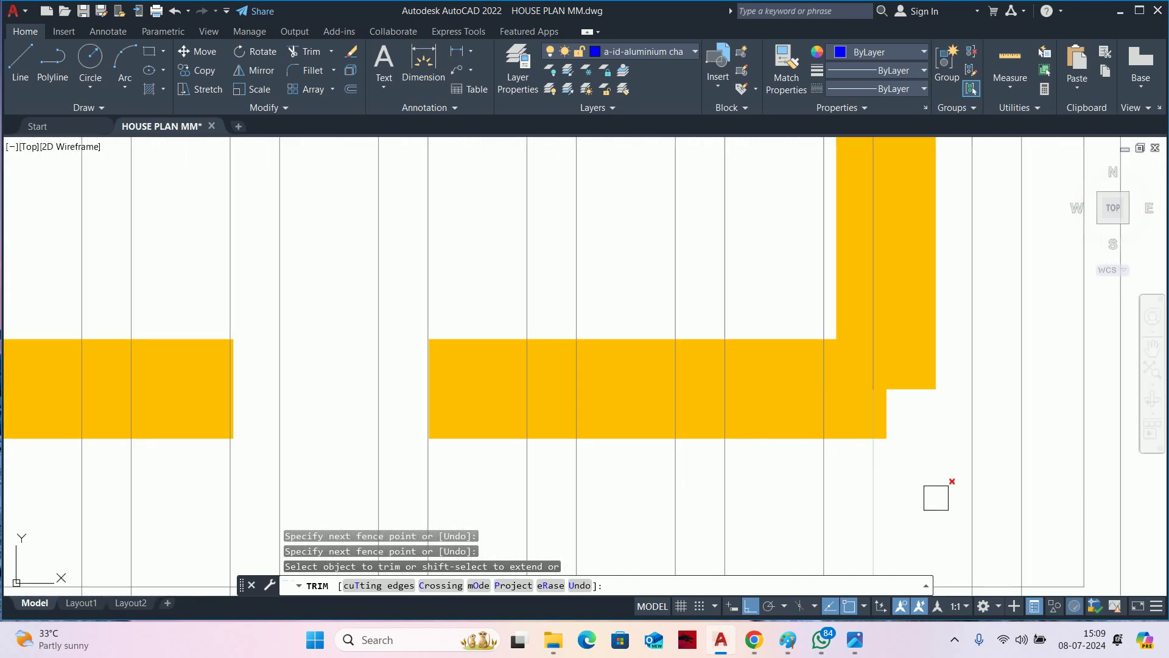
{"action": "scroll", "coordinate": [934, 496], "scroll_direction": "down", "scroll_amount": 1}
{"action": "middle_click_drag", "start_coordinate": [992, 483], "coordinate": [858, 412]}
{"action": "scroll", "coordinate": [885, 414], "scroll_direction": "up", "scroll_amount": 4}
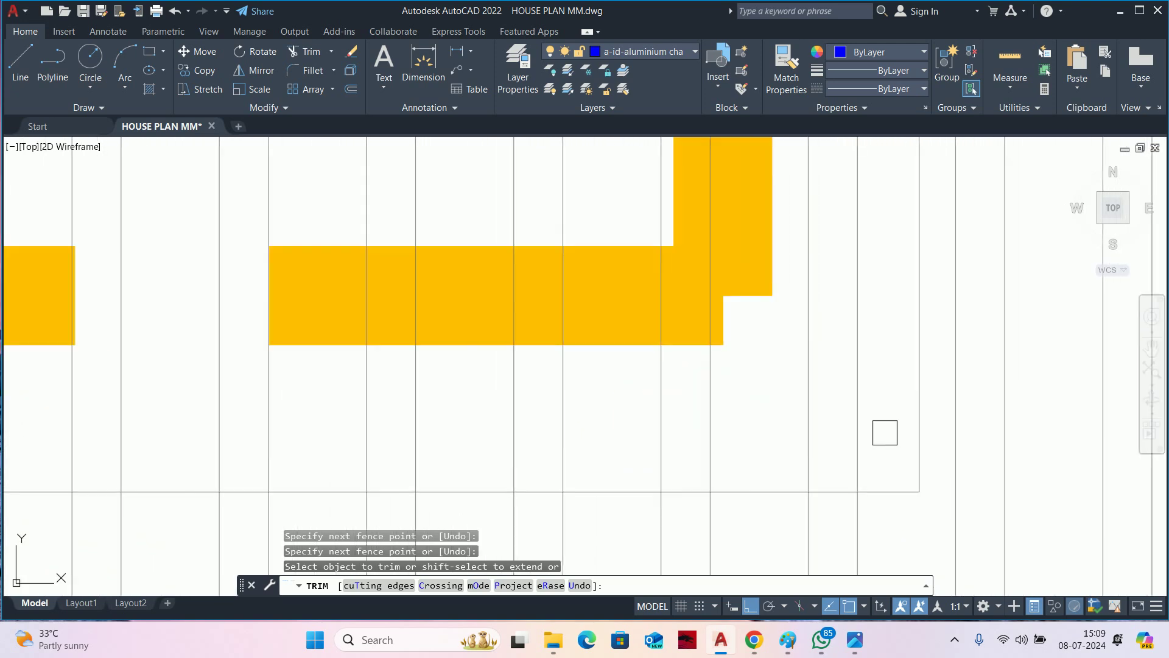
{"action": "left_click", "coordinate": [883, 431]}
{"action": "scroll", "coordinate": [737, 434], "scroll_direction": "down", "scroll_amount": 5}
{"action": "scroll", "coordinate": [791, 415], "scroll_direction": "down", "scroll_amount": 2}
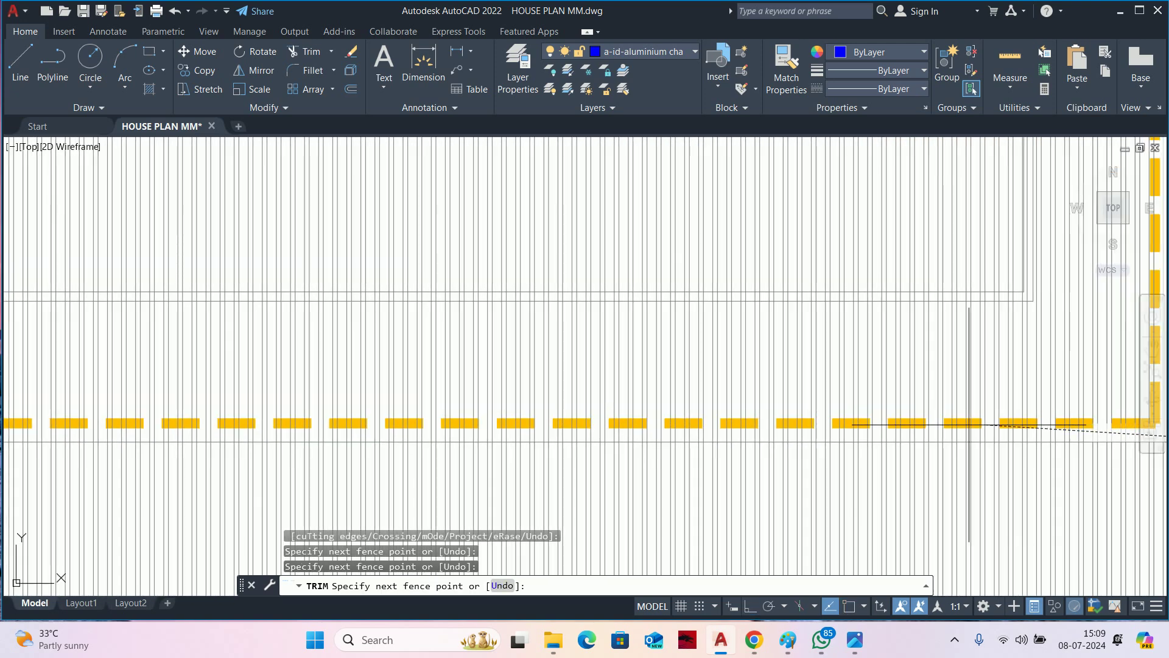
{"action": "scroll", "coordinate": [969, 420], "scroll_direction": "down", "scroll_amount": 2}
{"action": "scroll", "coordinate": [654, 405], "scroll_direction": "down", "scroll_amount": 2}
{"action": "middle_click_drag", "start_coordinate": [654, 404], "coordinate": [670, 422]}
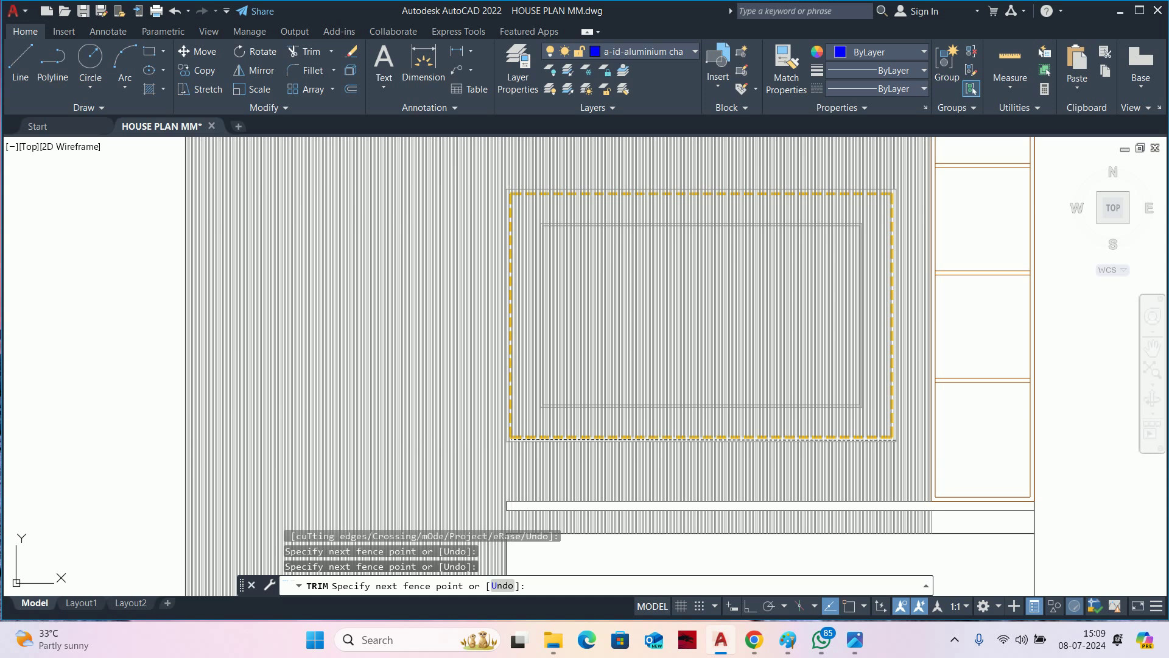
{"action": "key", "text": "Return"}
Trim a single flute line at the TV frame edge.
{"action": "scroll", "coordinate": [512, 439], "scroll_direction": "up", "scroll_amount": 5}
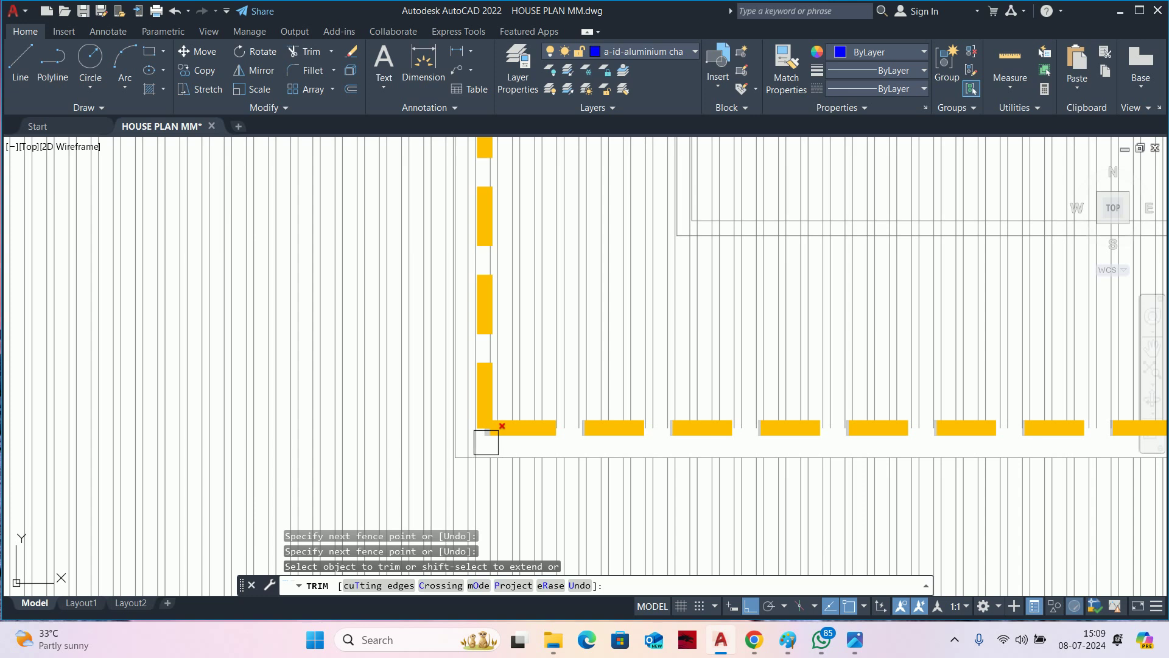
{"action": "scroll", "coordinate": [472, 441], "scroll_direction": "up", "scroll_amount": 5}
{"action": "left_click", "coordinate": [477, 448]}
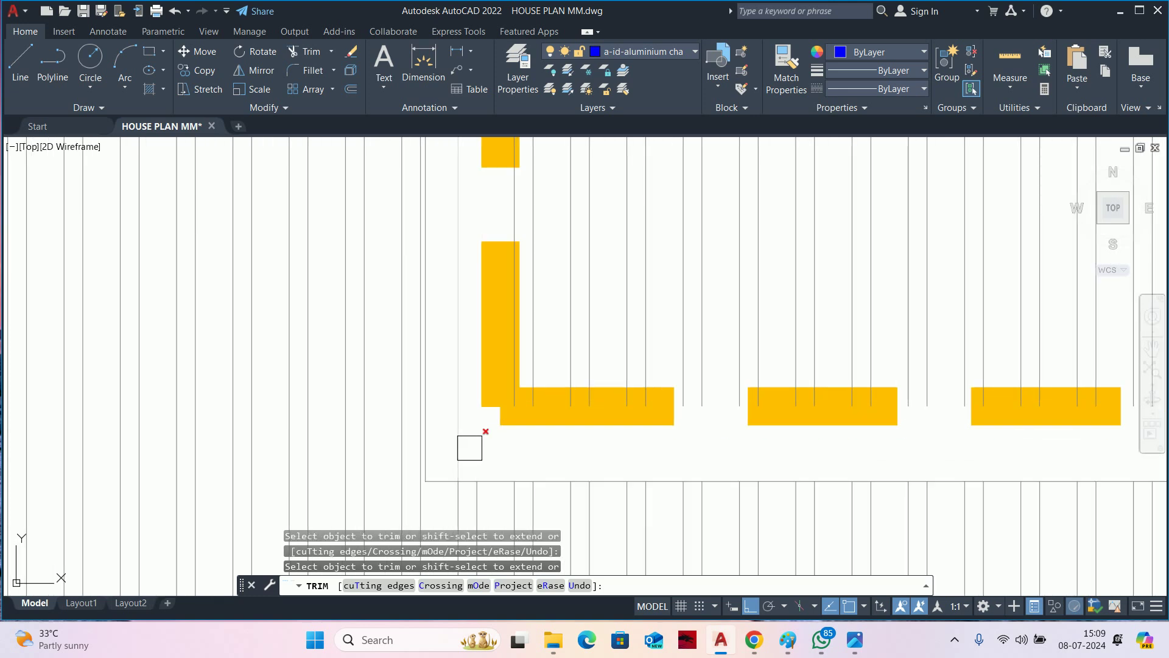
{"action": "scroll", "coordinate": [470, 447], "scroll_direction": "down", "scroll_amount": 5}
{"action": "scroll", "coordinate": [559, 417], "scroll_direction": "down", "scroll_amount": 5}
{"action": "scroll", "coordinate": [585, 418], "scroll_direction": "up", "scroll_amount": 3}
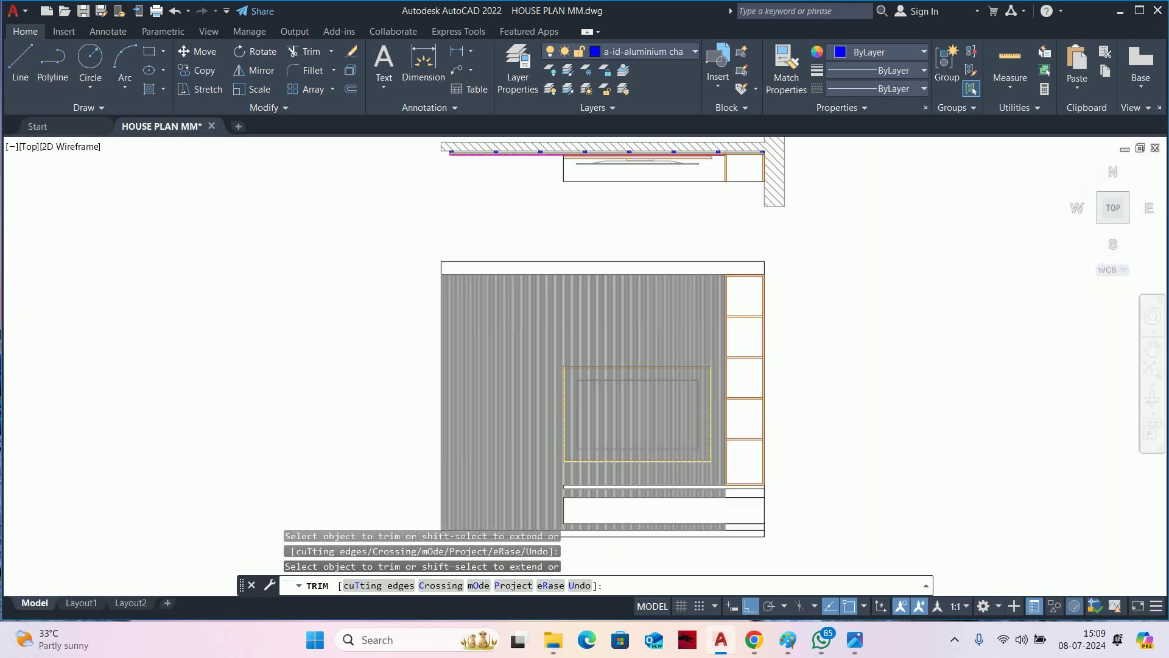
{"action": "scroll", "coordinate": [605, 369], "scroll_direction": "up", "scroll_amount": 5}
Trim the flutes along the top of the TV frame with a fence, then end TRIM.
{"action": "middle_click_drag", "start_coordinate": [1104, 390], "coordinate": [1000, 410]}
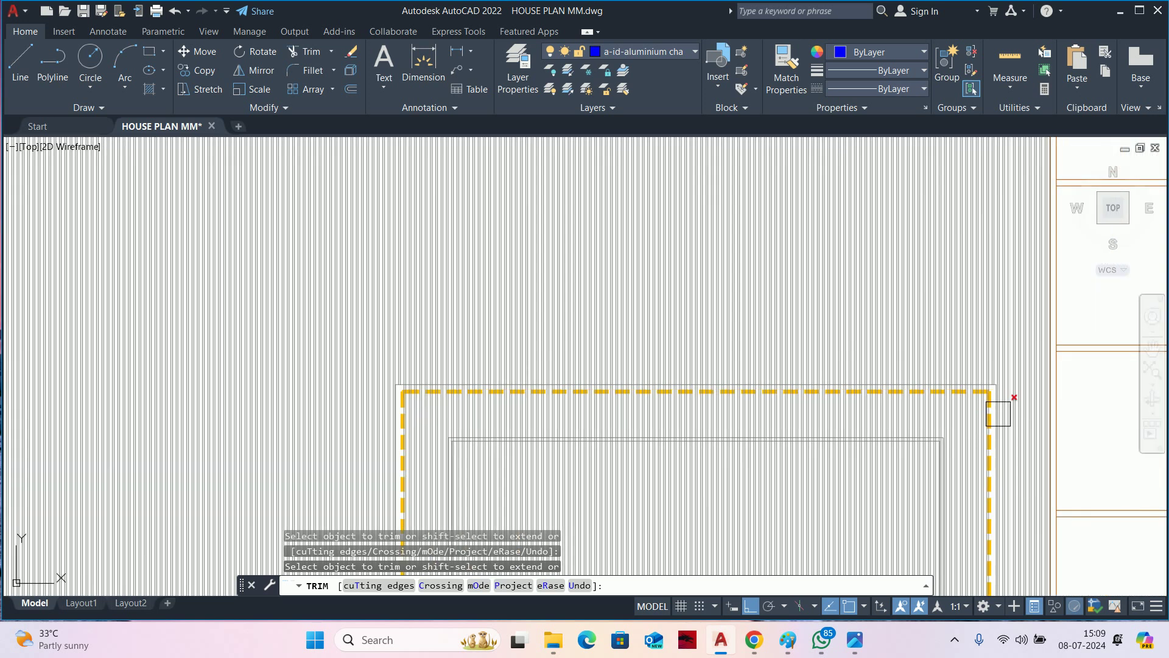
{"action": "scroll", "coordinate": [961, 384], "scroll_direction": "up", "scroll_amount": 3}
{"action": "scroll", "coordinate": [922, 316], "scroll_direction": "up", "scroll_amount": 3}
{"action": "middle_click_drag", "start_coordinate": [922, 316], "coordinate": [944, 525]}
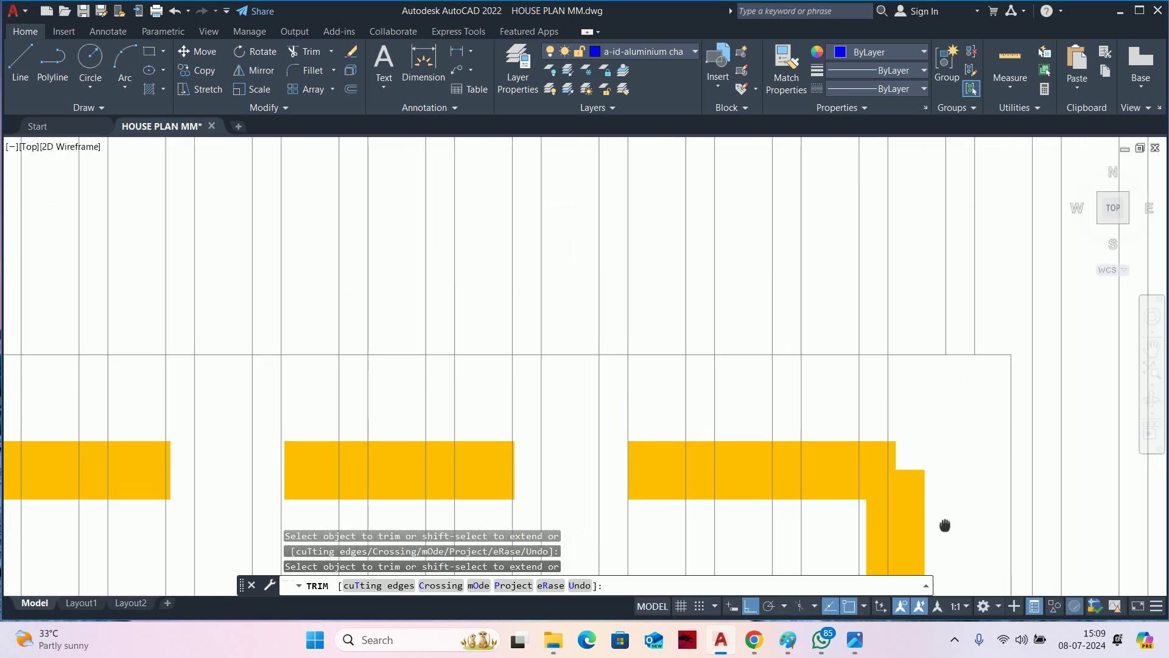
{"action": "left_click", "coordinate": [950, 410]}
{"action": "scroll", "coordinate": [522, 366], "scroll_direction": "down", "scroll_amount": 3}
{"action": "scroll", "coordinate": [767, 392], "scroll_direction": "down", "scroll_amount": 3}
{"action": "scroll", "coordinate": [767, 393], "scroll_direction": "down", "scroll_amount": 3}
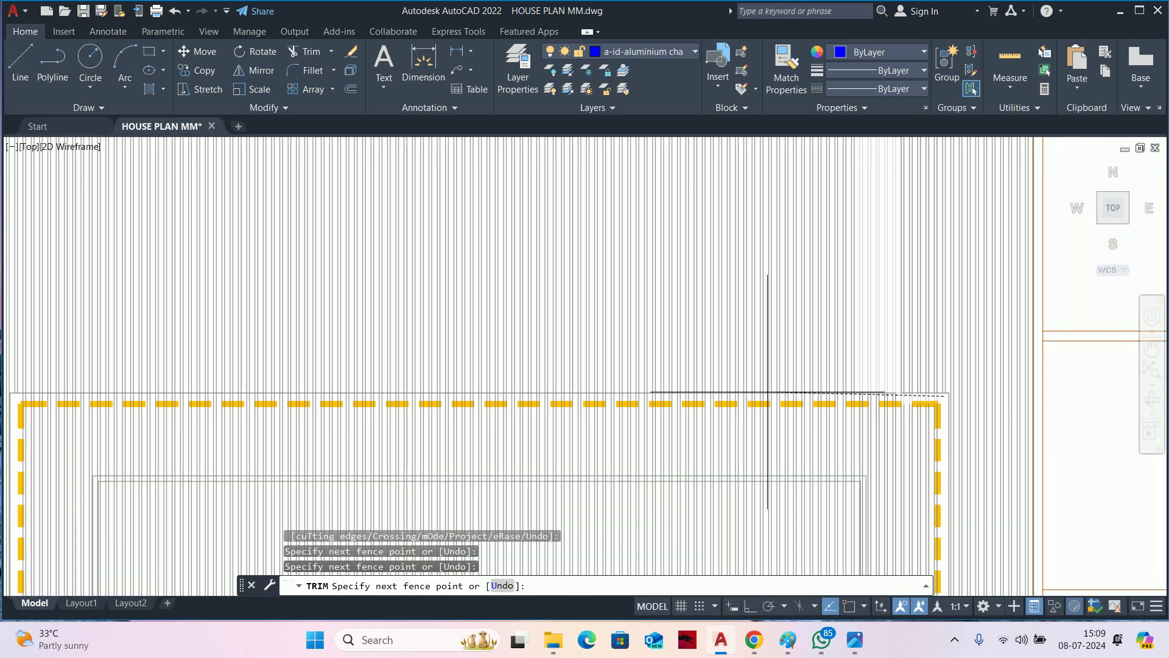
{"action": "scroll", "coordinate": [482, 385], "scroll_direction": "down", "scroll_amount": 2}
{"action": "middle_click_drag", "start_coordinate": [110, 392], "coordinate": [554, 352]}
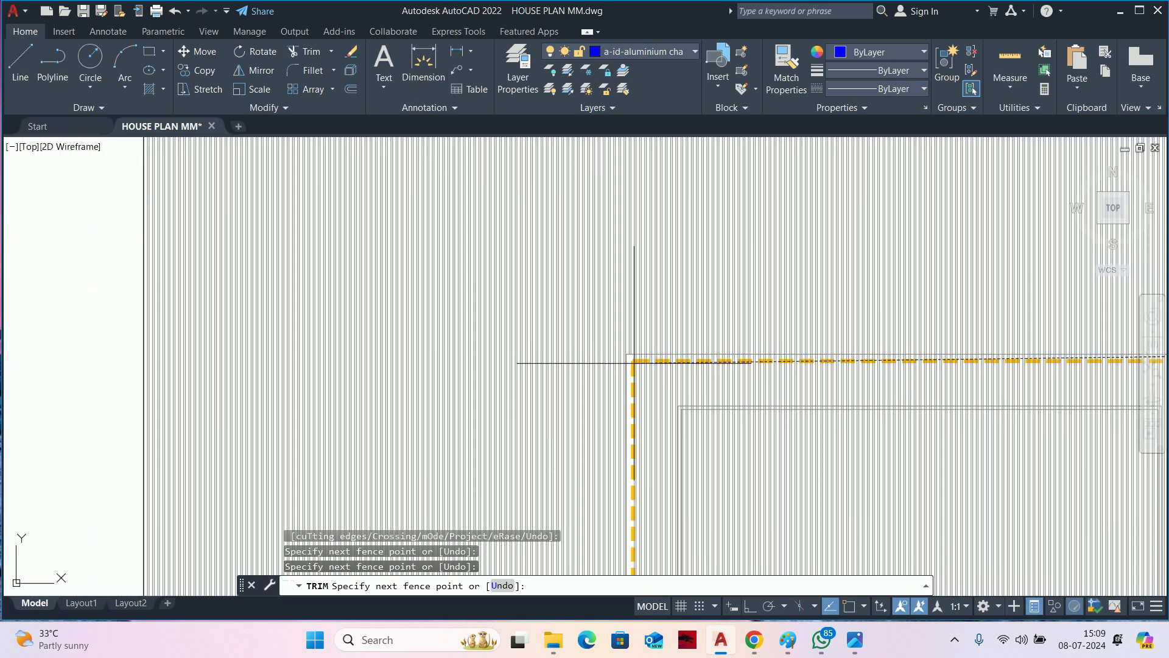
{"action": "middle_click_drag", "start_coordinate": [634, 363], "coordinate": [262, 365]}
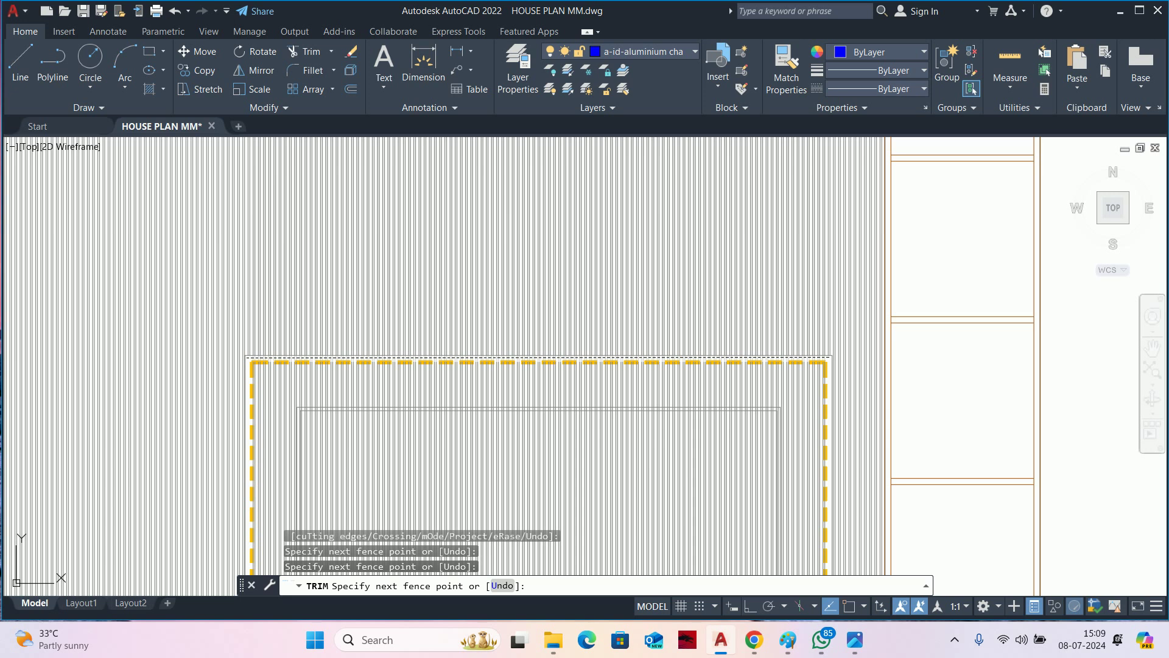
{"action": "key", "text": "Return"}
{"action": "scroll", "coordinate": [522, 395], "scroll_direction": "down", "scroll_amount": 4}
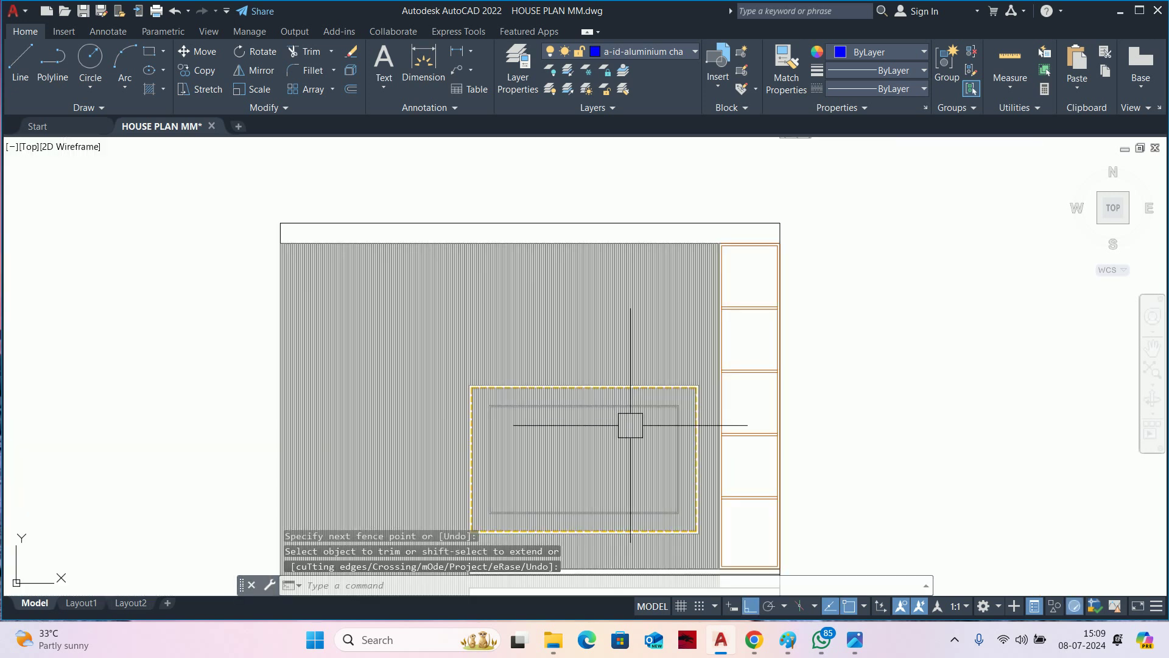
{"action": "key", "text": "Escape"}
{"action": "key", "text": "Escape"}
Crossing-select the 220 flute lines inside the TV frame and delete them.
{"action": "scroll", "coordinate": [684, 375], "scroll_direction": "up", "scroll_amount": 4}
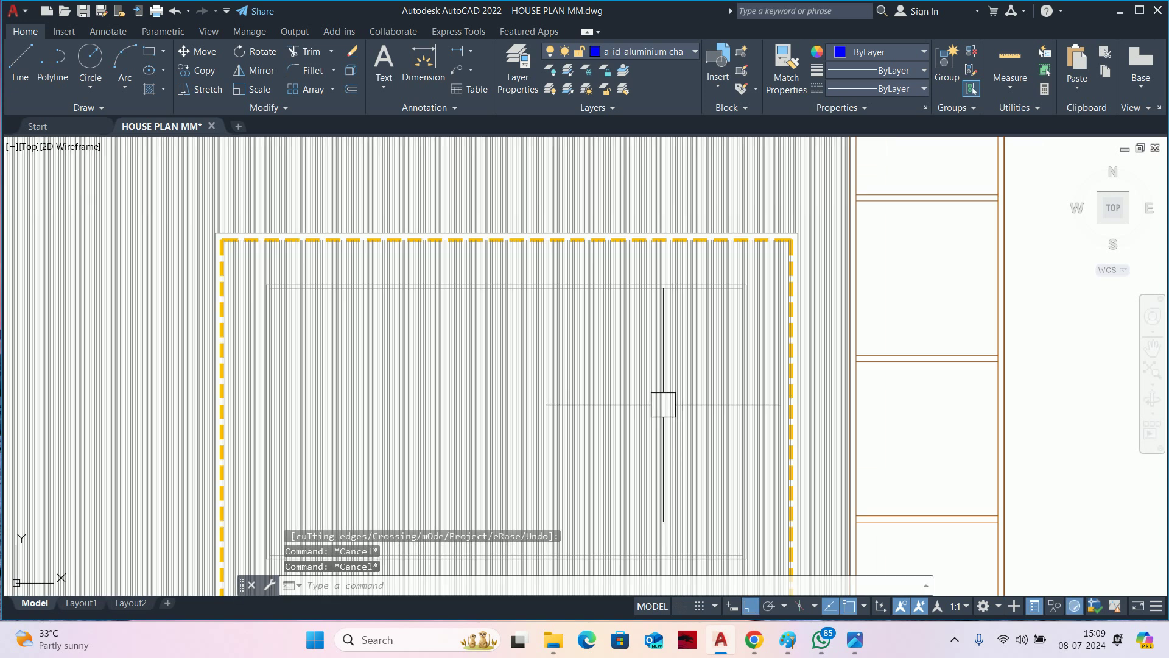
{"action": "scroll", "coordinate": [786, 304], "scroll_direction": "up", "scroll_amount": 3}
{"action": "middle_click_drag", "start_coordinate": [791, 256], "coordinate": [785, 390]}
{"action": "scroll", "coordinate": [786, 384], "scroll_direction": "up", "scroll_amount": 3}
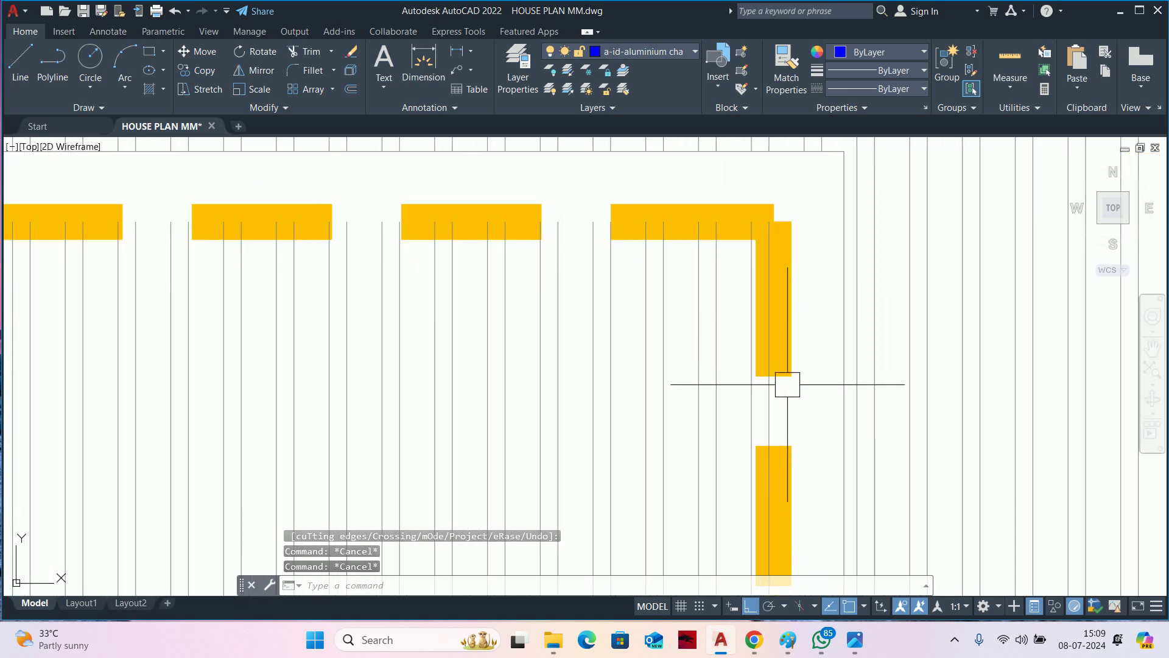
{"action": "left_click", "coordinate": [764, 415]}
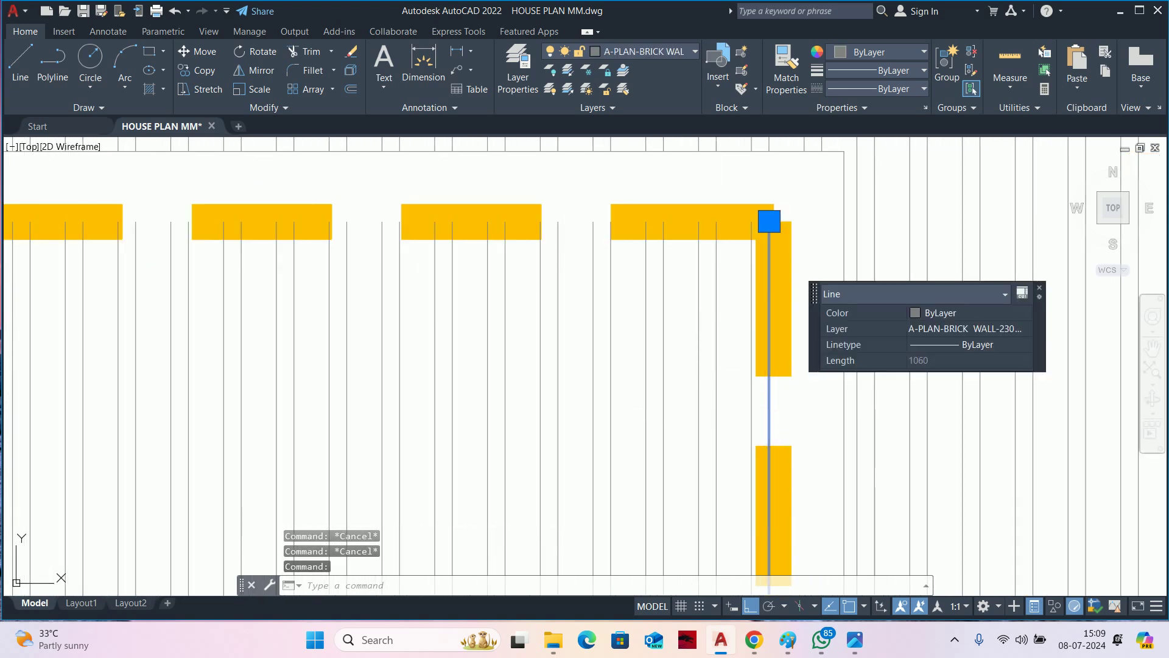
{"action": "left_click", "coordinate": [738, 402]}
{"action": "scroll", "coordinate": [392, 339], "scroll_direction": "down", "scroll_amount": 2}
{"action": "scroll", "coordinate": [366, 329], "scroll_direction": "down", "scroll_amount": 4}
{"action": "scroll", "coordinate": [357, 325], "scroll_direction": "down", "scroll_amount": 1}
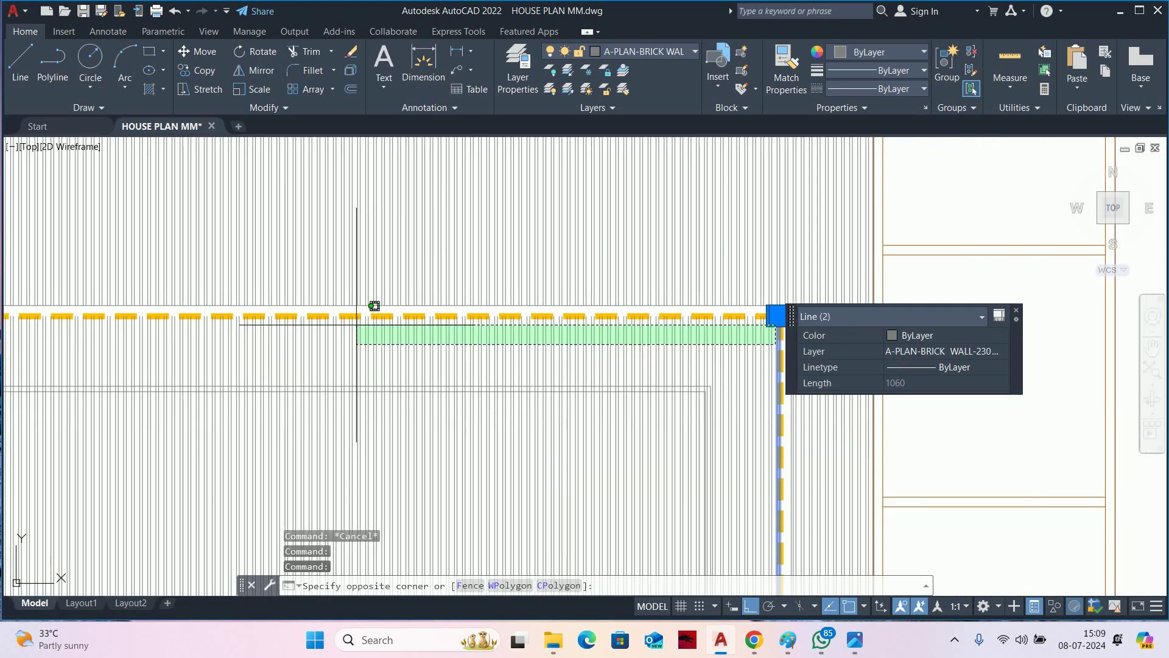
{"action": "scroll", "coordinate": [366, 325], "scroll_direction": "left", "scroll_amount": 3}
{"action": "scroll", "coordinate": [341, 326], "scroll_direction": "left", "scroll_amount": 3}
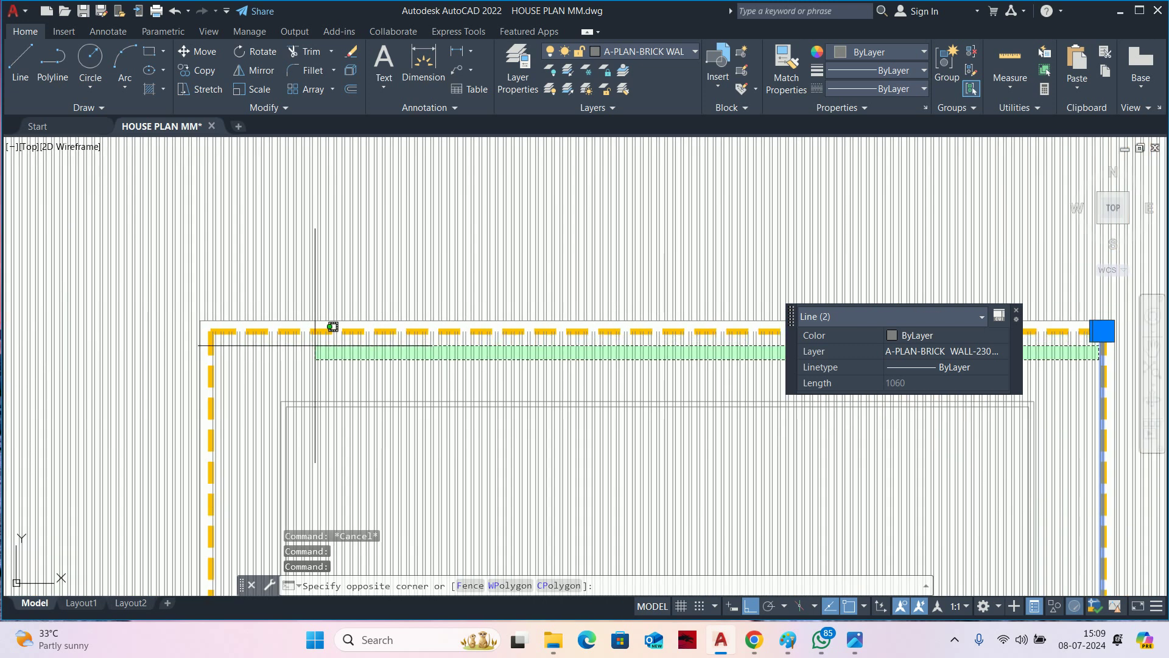
{"action": "left_click", "coordinate": [218, 350]}
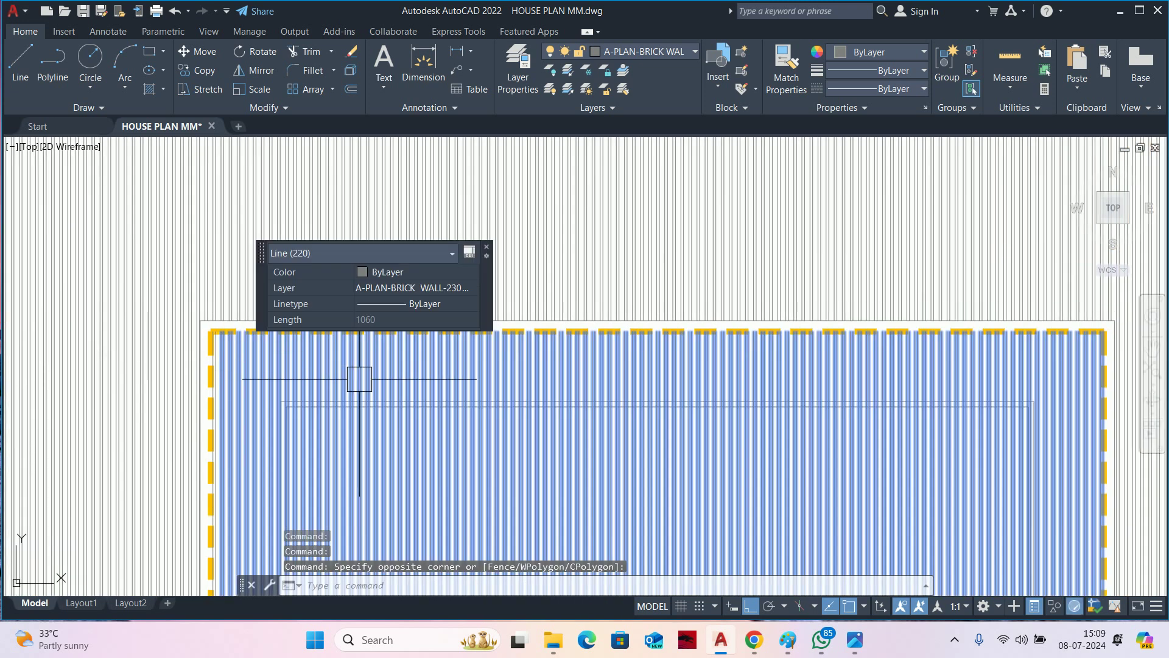
{"action": "key", "text": "Delete"}
Erase the stray line beside the frame, restoring an accidentally deleted frame piece.
{"action": "scroll", "coordinate": [475, 357], "scroll_direction": "up", "scroll_amount": 2}
{"action": "scroll", "coordinate": [501, 292], "scroll_direction": "up", "scroll_amount": 2}
{"action": "scroll", "coordinate": [463, 303], "scroll_direction": "up", "scroll_amount": 2}
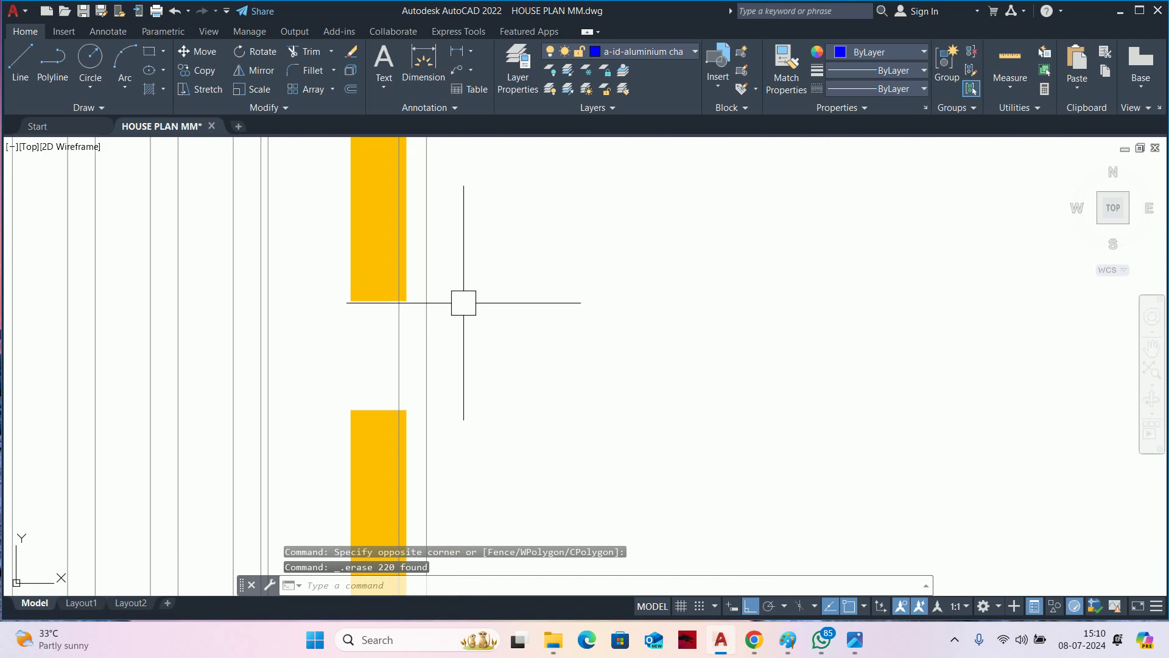
{"action": "left_click", "coordinate": [411, 340]}
{"action": "key", "text": "Delete"}
{"action": "key", "text": "ctrl+z"}
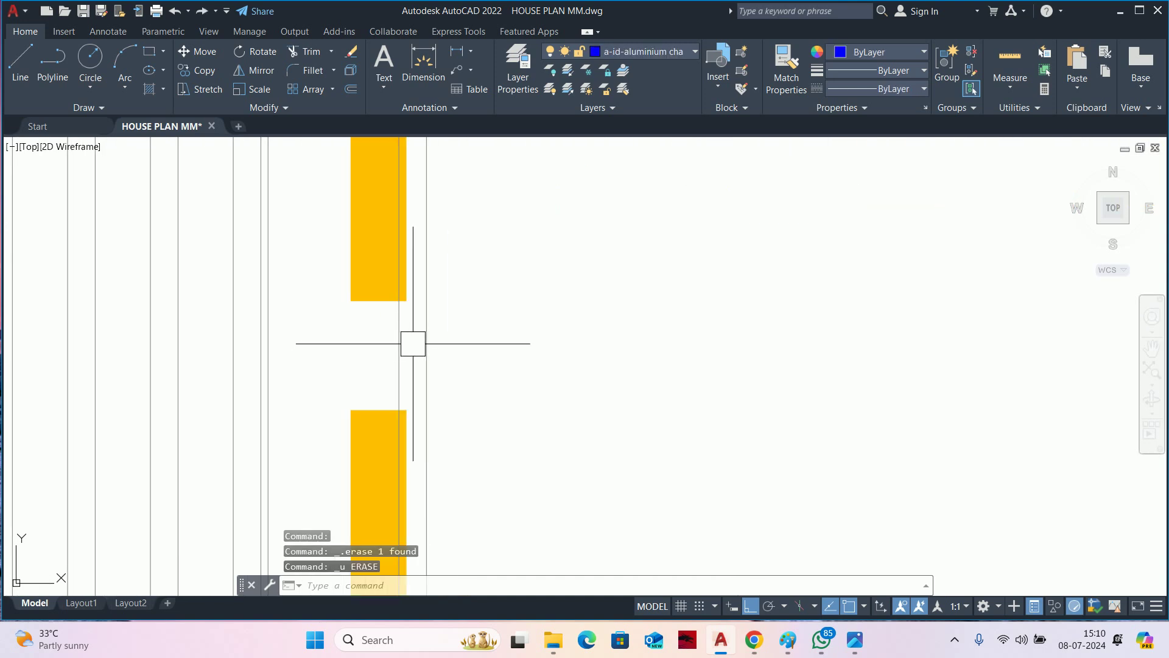
{"action": "scroll", "coordinate": [420, 348], "scroll_direction": "up", "scroll_amount": 2}
{"action": "left_click", "coordinate": [432, 350]}
{"action": "key", "text": "Delete"}
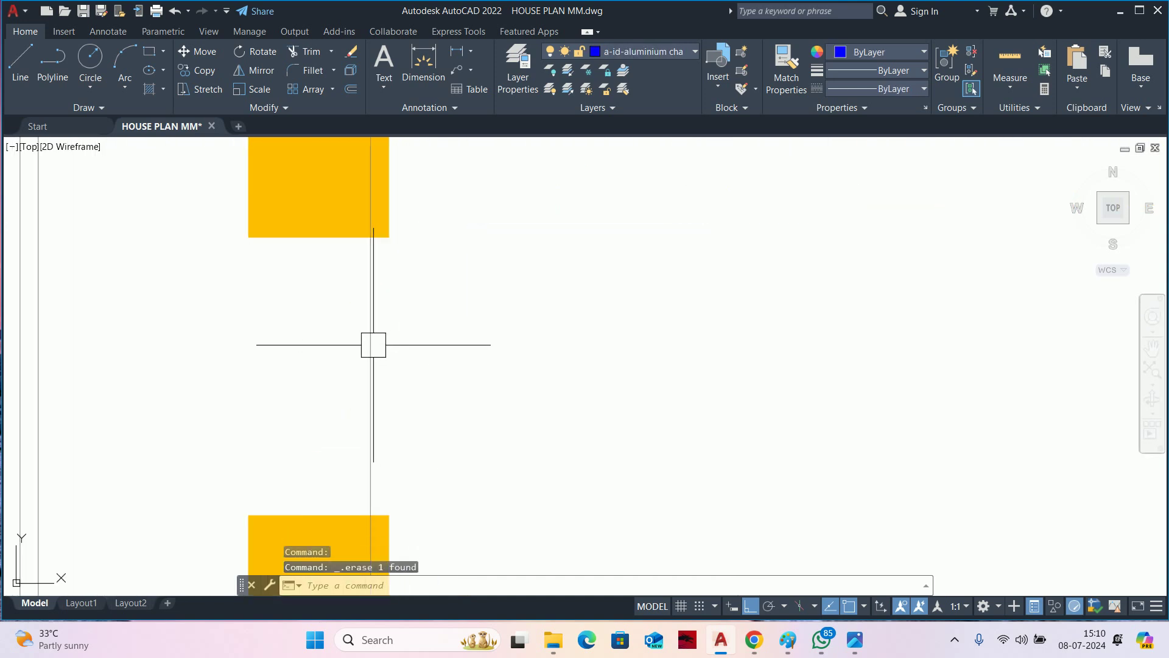
{"action": "scroll", "coordinate": [470, 337], "scroll_direction": "down", "scroll_amount": 3}
{"action": "scroll", "coordinate": [567, 391], "scroll_direction": "down", "scroll_amount": 2}
{"action": "scroll", "coordinate": [567, 391], "scroll_direction": "down", "scroll_amount": 1}
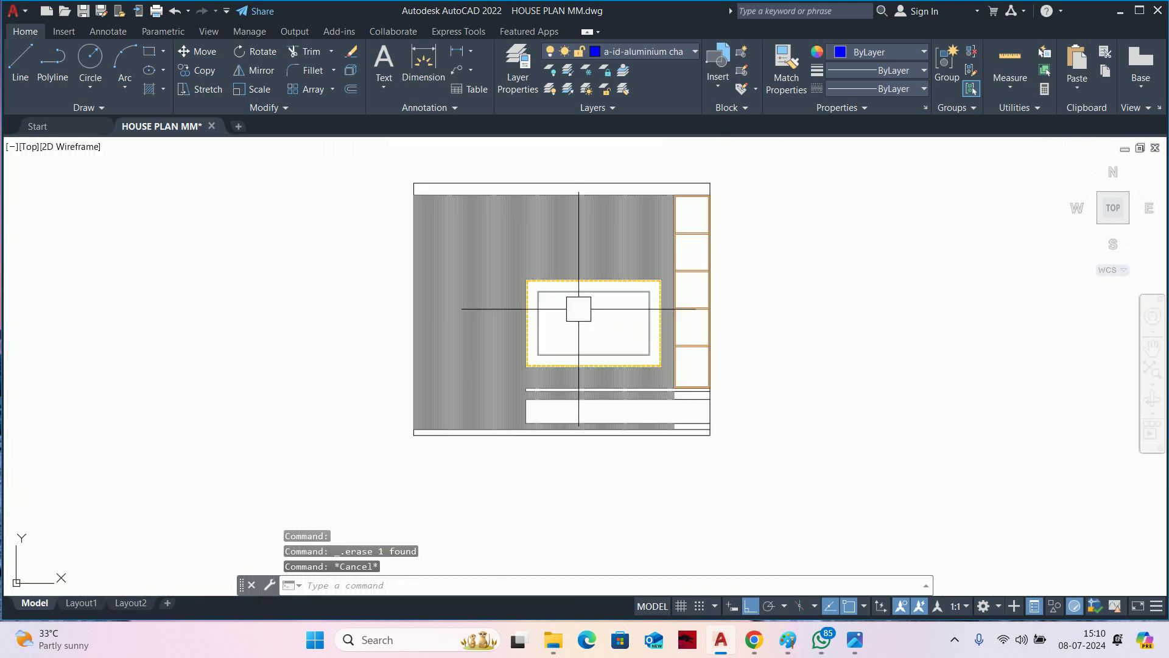
{"action": "key", "text": "Escape"}
{"action": "key", "text": "Escape"}
{"action": "scroll", "coordinate": [548, 332], "scroll_direction": "up", "scroll_amount": 1}
{"action": "scroll", "coordinate": [489, 331], "scroll_direction": "up", "scroll_amount": 1}
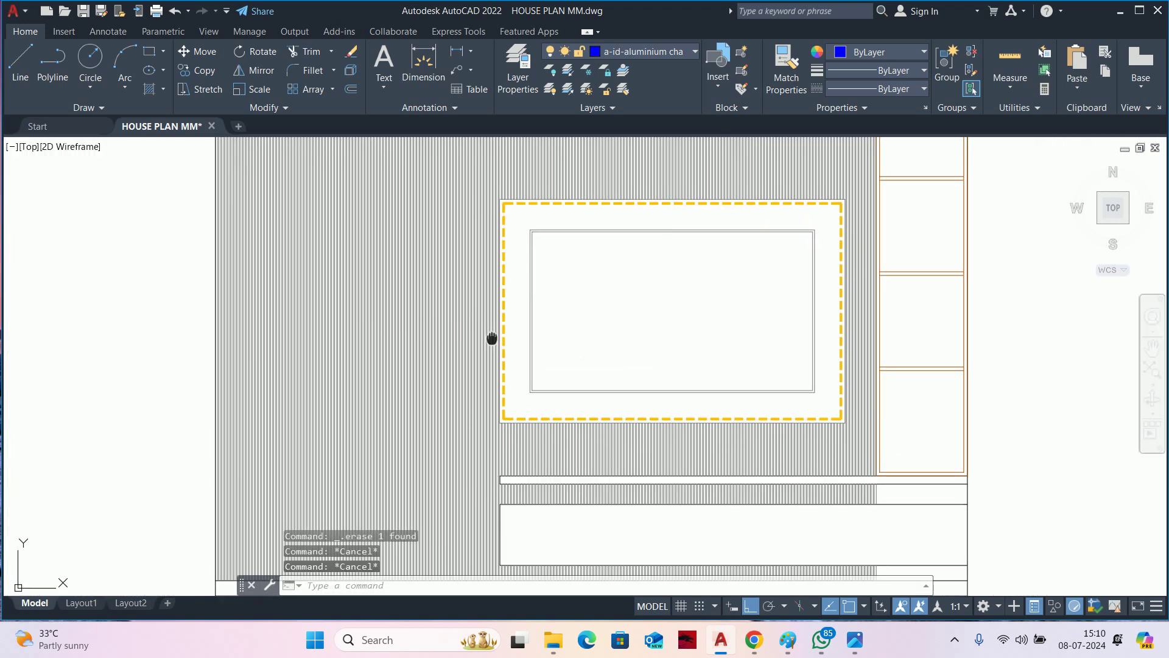
{"action": "scroll", "coordinate": [473, 377], "scroll_direction": "down", "scroll_amount": 2}
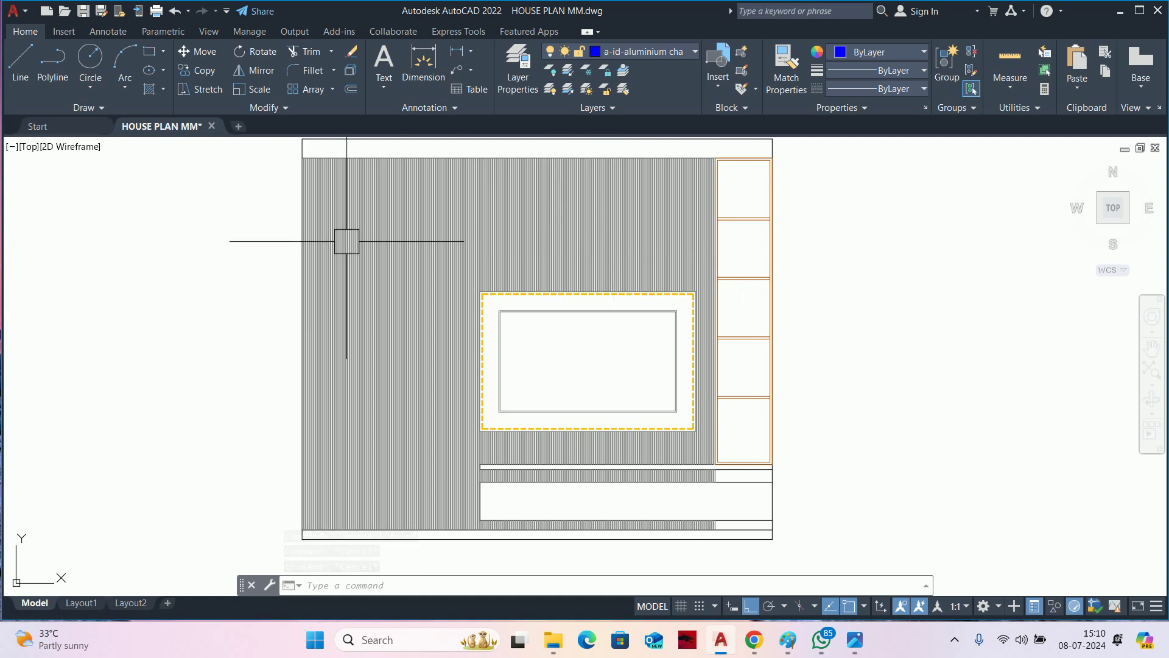
{"action": "scroll", "coordinate": [726, 488], "scroll_direction": "up", "scroll_amount": 3}
{"action": "scroll", "coordinate": [666, 431], "scroll_direction": "up", "scroll_amount": 2}
{"action": "scroll", "coordinate": [632, 394], "scroll_direction": "up", "scroll_amount": 3}
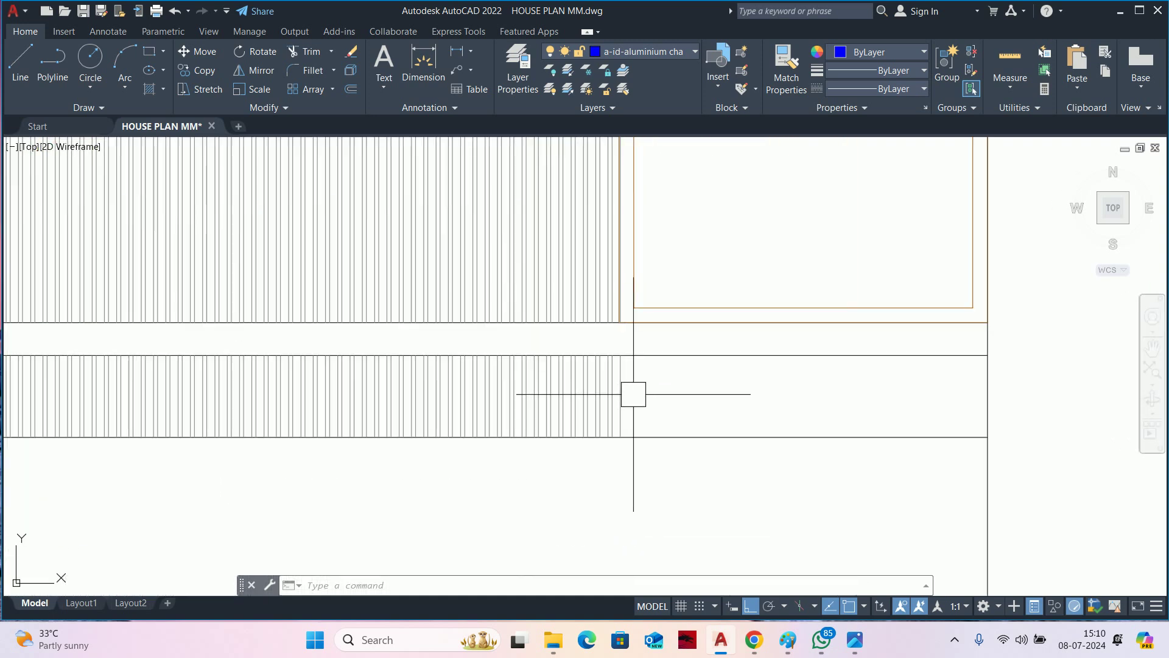
{"action": "key", "text": "Escape"}
{"action": "key", "text": "Escape"}
{"action": "key", "text": "Escape"}
Start an ARRAY of the flute lines selected in the drawer band.
{"action": "type", "text": "ar"}
{"action": "key", "text": "Return"}
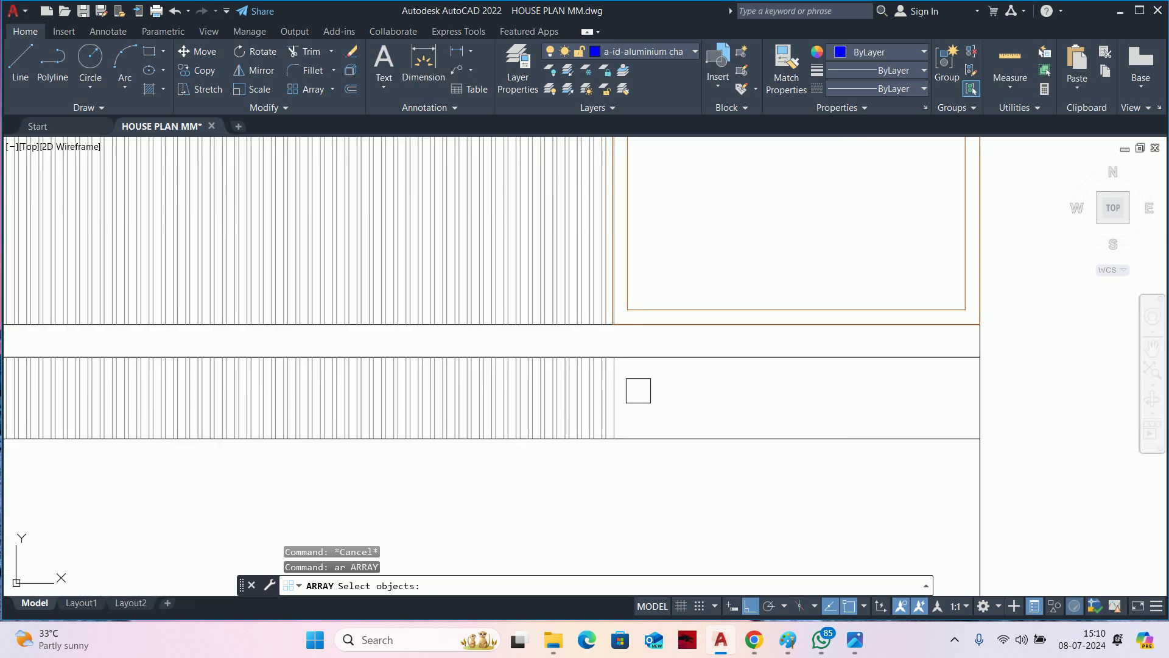
{"action": "left_click", "coordinate": [607, 384]}
{"action": "scroll", "coordinate": [605, 386], "scroll_direction": "down", "scroll_amount": 2}
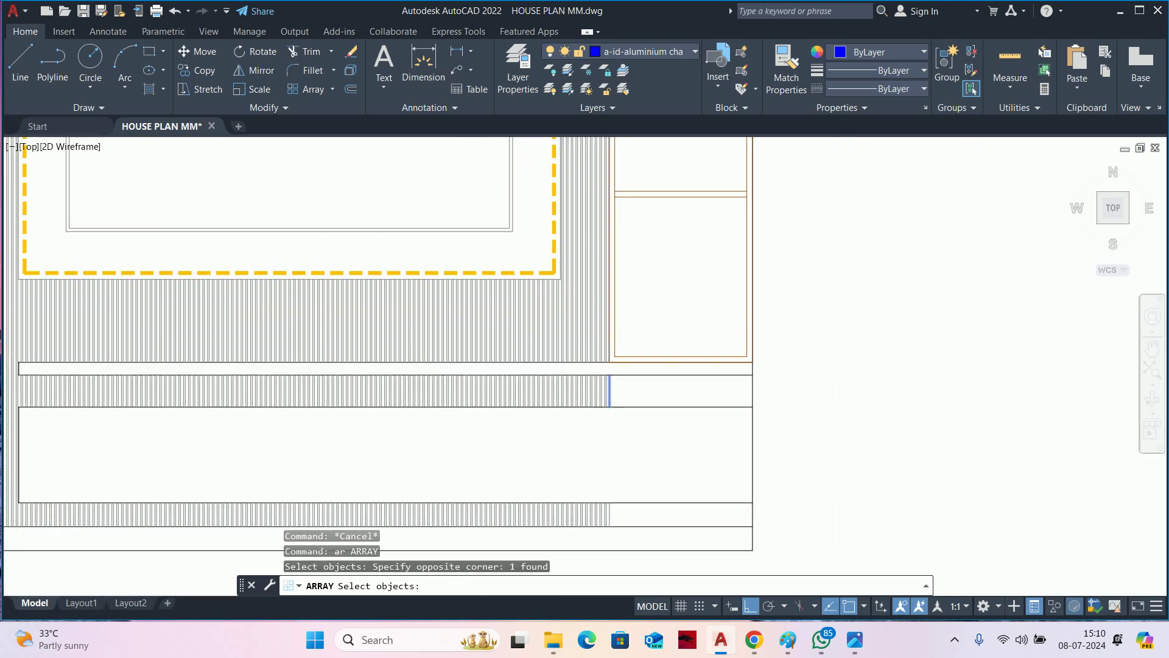
{"action": "scroll", "coordinate": [606, 386], "scroll_direction": "up", "scroll_amount": 2}
{"action": "left_click", "coordinate": [596, 369]}
{"action": "scroll", "coordinate": [596, 369], "scroll_direction": "down", "scroll_amount": 2}
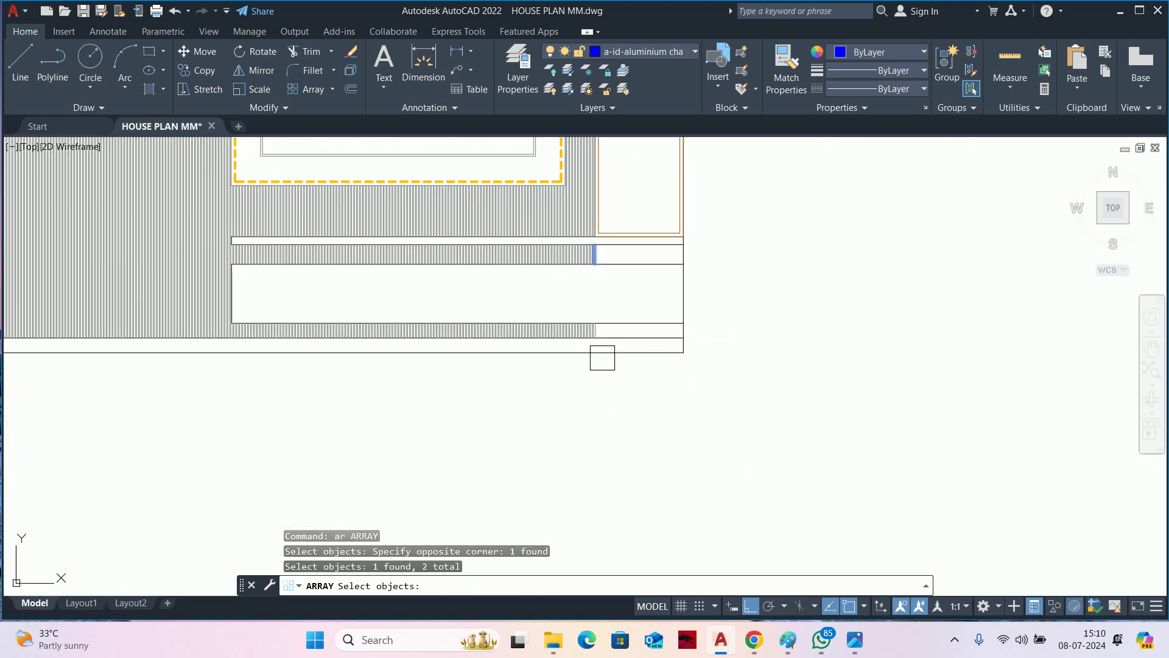
{"action": "scroll", "coordinate": [585, 321], "scroll_direction": "up", "scroll_amount": 2}
{"action": "scroll", "coordinate": [628, 247], "scroll_direction": "up", "scroll_amount": 2}
{"action": "left_click", "coordinate": [611, 246]}
{"action": "scroll", "coordinate": [600, 243], "scroll_direction": "down", "scroll_amount": 4}
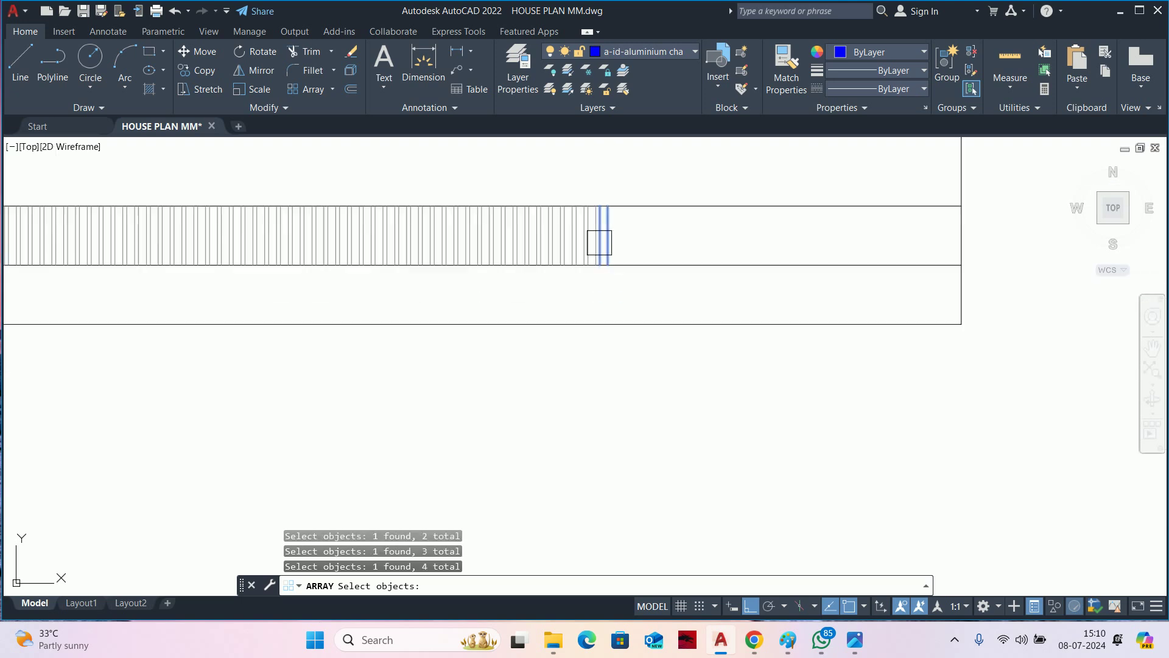
{"action": "middle_click_drag", "start_coordinate": [601, 243], "coordinate": [578, 407]}
{"action": "scroll", "coordinate": [600, 339], "scroll_direction": "down", "scroll_amount": 1}
{"action": "middle_click_drag", "start_coordinate": [601, 339], "coordinate": [572, 441]}
{"action": "key", "text": "Return"}
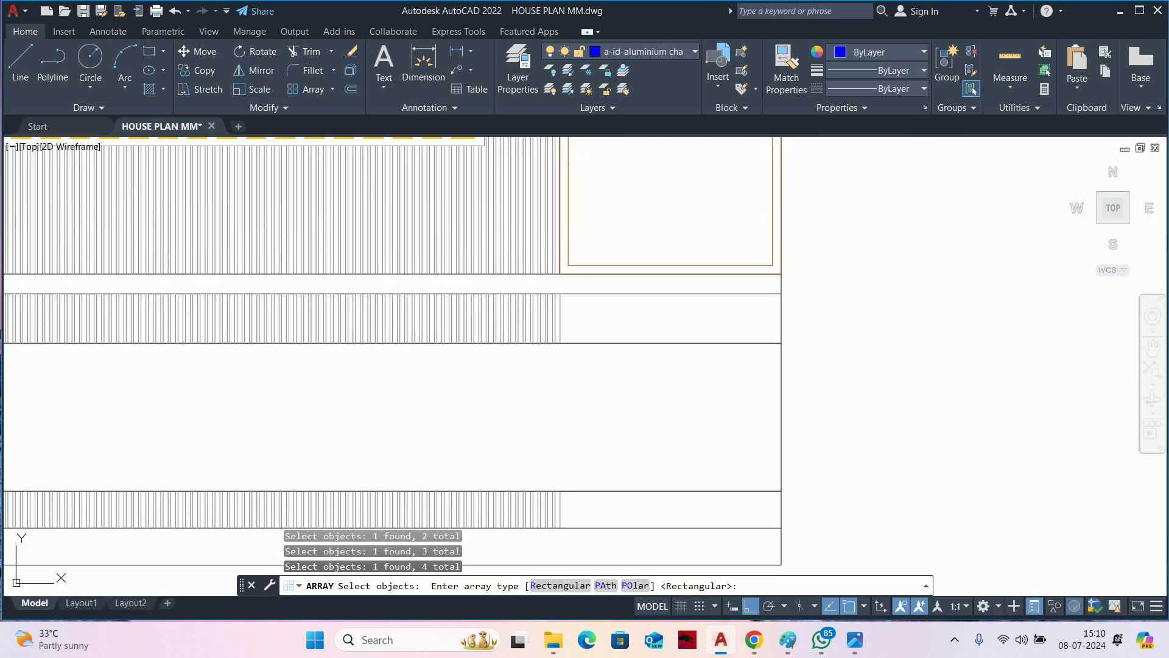
Make it a rectangular array extended to 31 columns, leaving row spacing unchanged.
{"action": "left_click", "coordinate": [535, 585]}
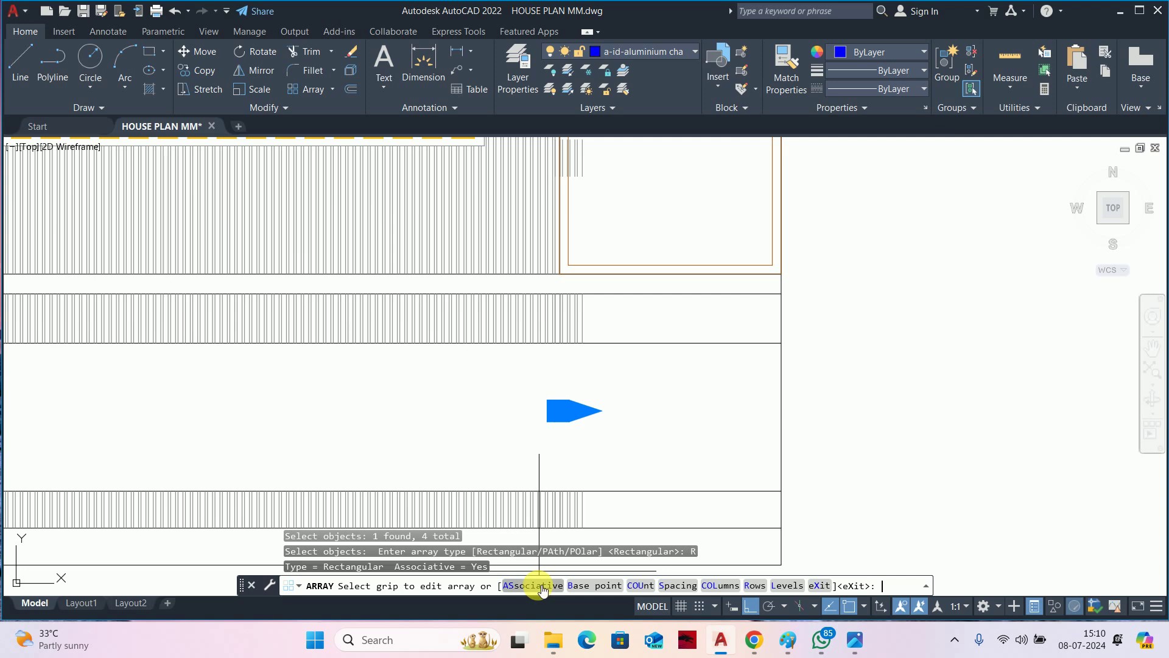
{"action": "scroll", "coordinate": [613, 369], "scroll_direction": "down", "scroll_amount": 2}
{"action": "scroll", "coordinate": [612, 369], "scroll_direction": "up", "scroll_amount": 4}
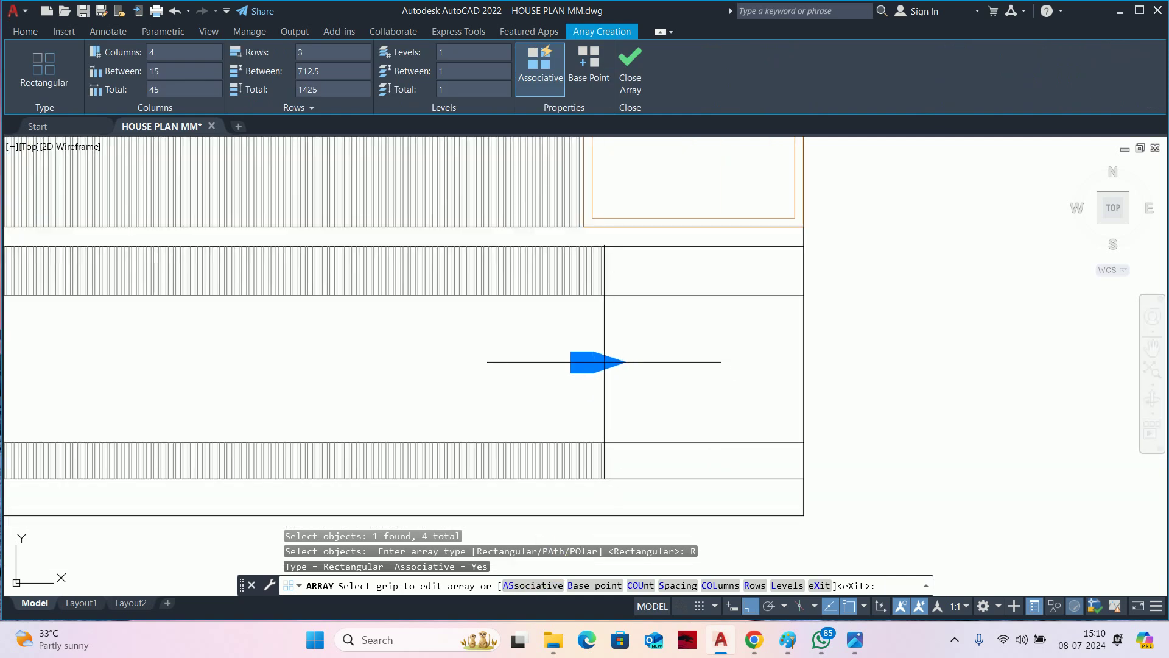
{"action": "left_click", "coordinate": [604, 361]}
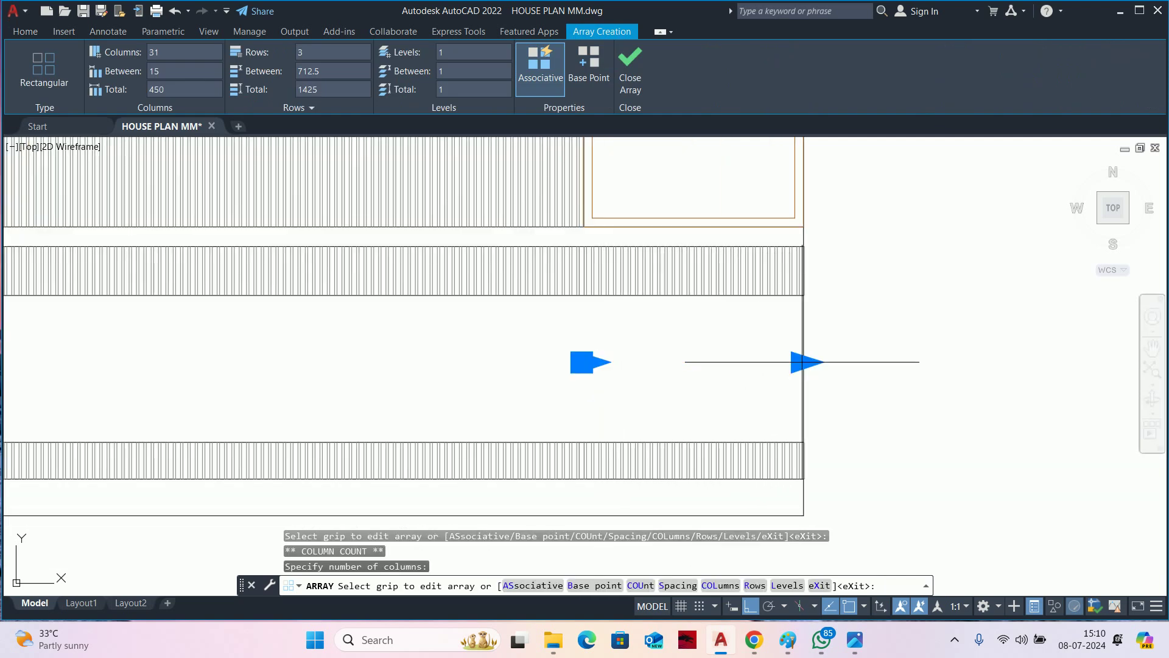
{"action": "scroll", "coordinate": [803, 361], "scroll_direction": "down", "scroll_amount": 2}
{"action": "middle_click_drag", "start_coordinate": [687, 334], "coordinate": [665, 514]}
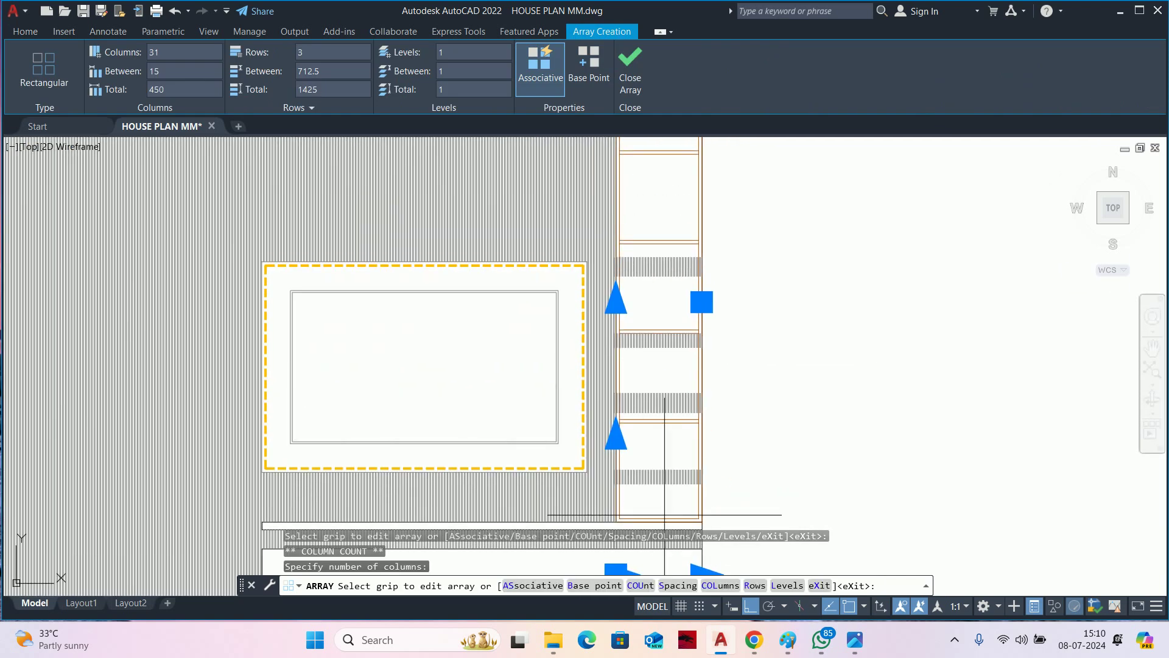
{"action": "left_click", "coordinate": [616, 436]}
{"action": "middle_click_drag", "start_coordinate": [612, 438], "coordinate": [628, 287]}
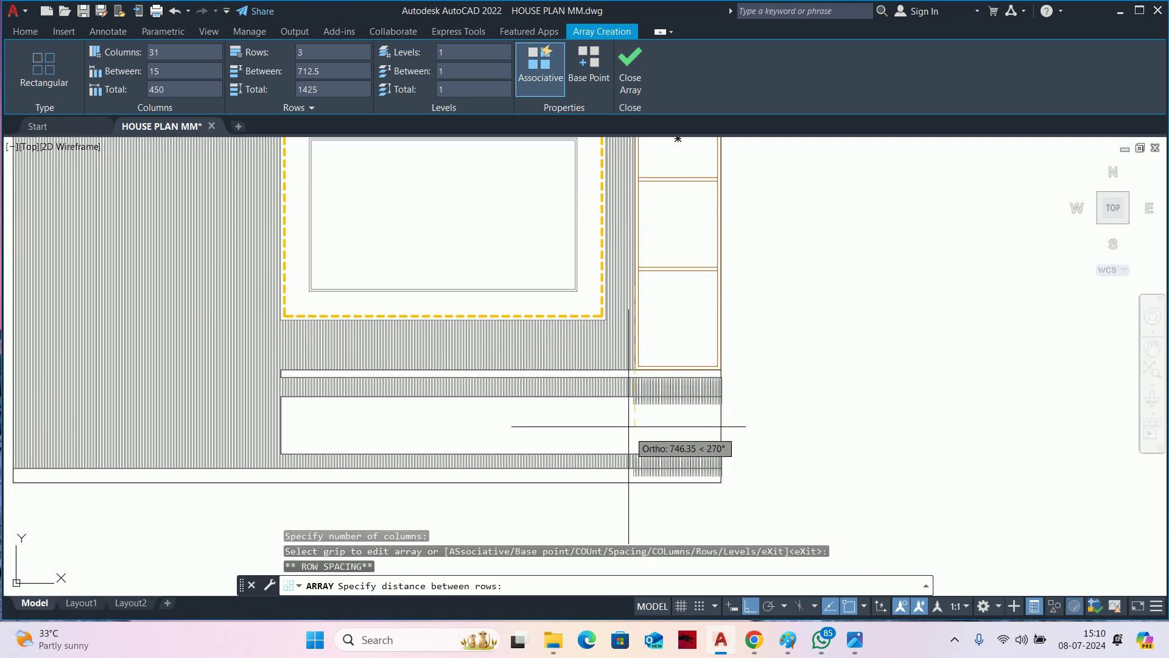
{"action": "key", "text": "Escape"}
Reduce the array to a single row and close the array editor.
{"action": "middle_click_drag", "start_coordinate": [639, 271], "coordinate": [617, 421]}
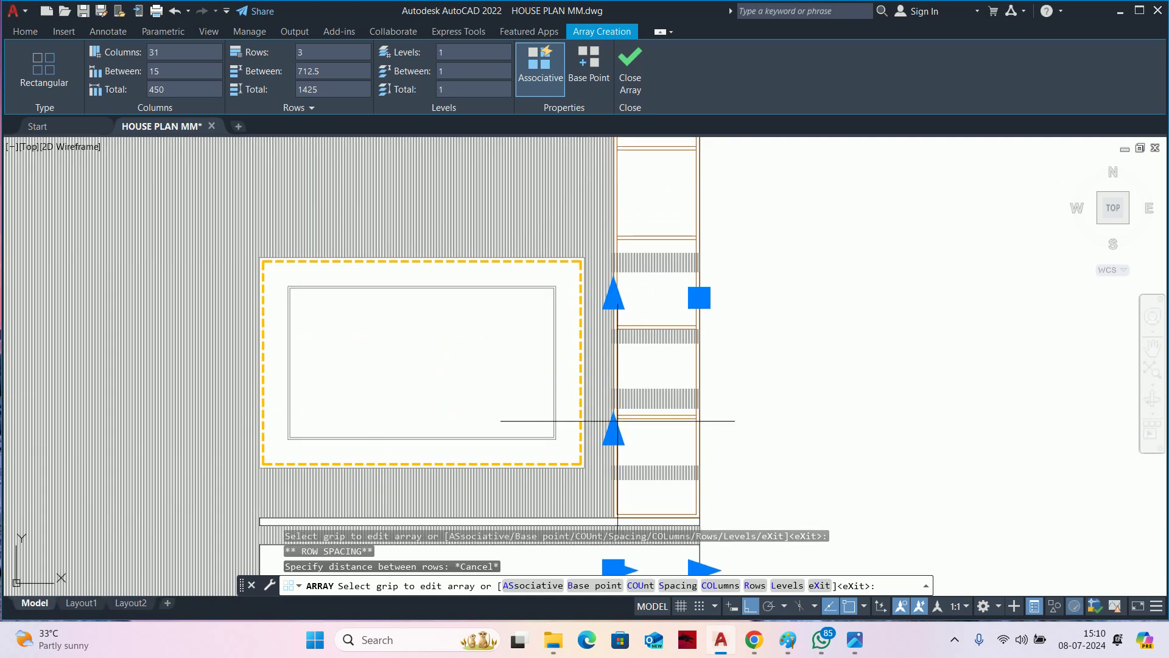
{"action": "left_click", "coordinate": [614, 297]}
{"action": "middle_click_drag", "start_coordinate": [619, 517], "coordinate": [619, 380]}
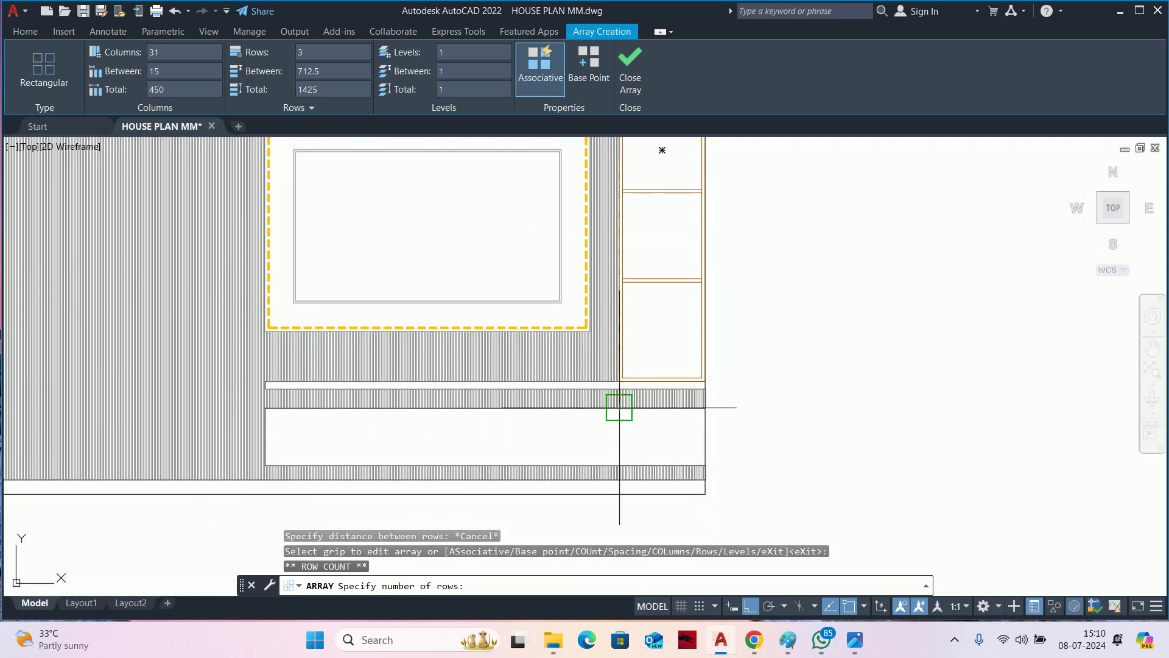
{"action": "left_click", "coordinate": [623, 419]}
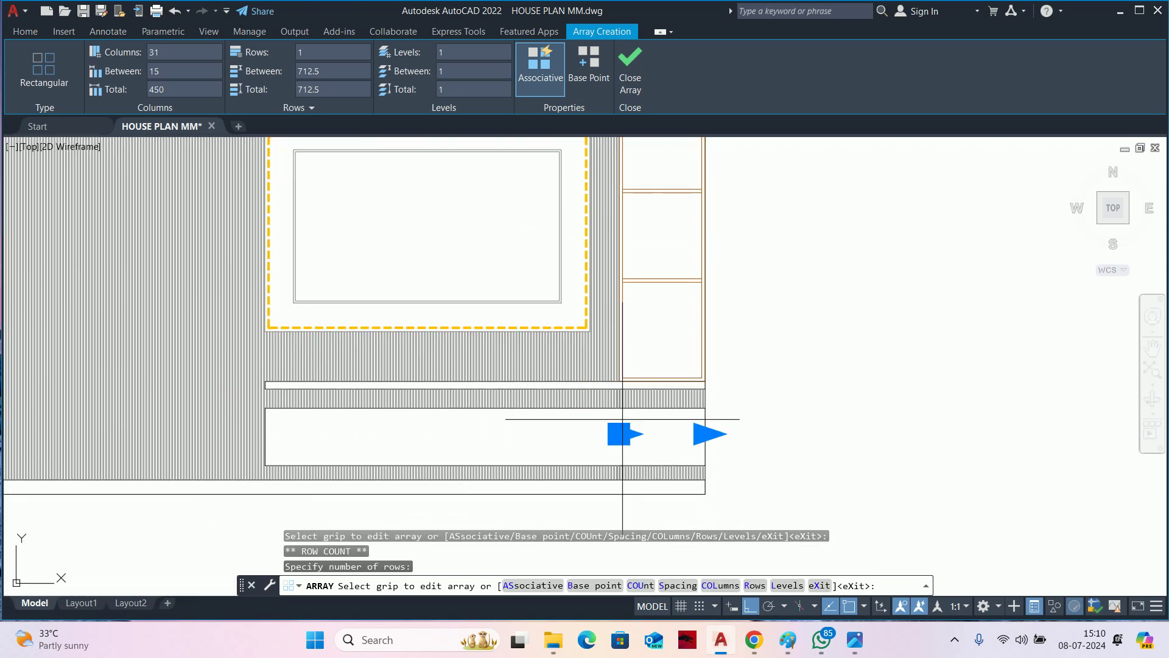
{"action": "left_click", "coordinate": [627, 76]}
Recentre the wall elevation and zoom in on the fluted lines at the left.
{"action": "scroll", "coordinate": [695, 435], "scroll_direction": "down", "scroll_amount": 3}
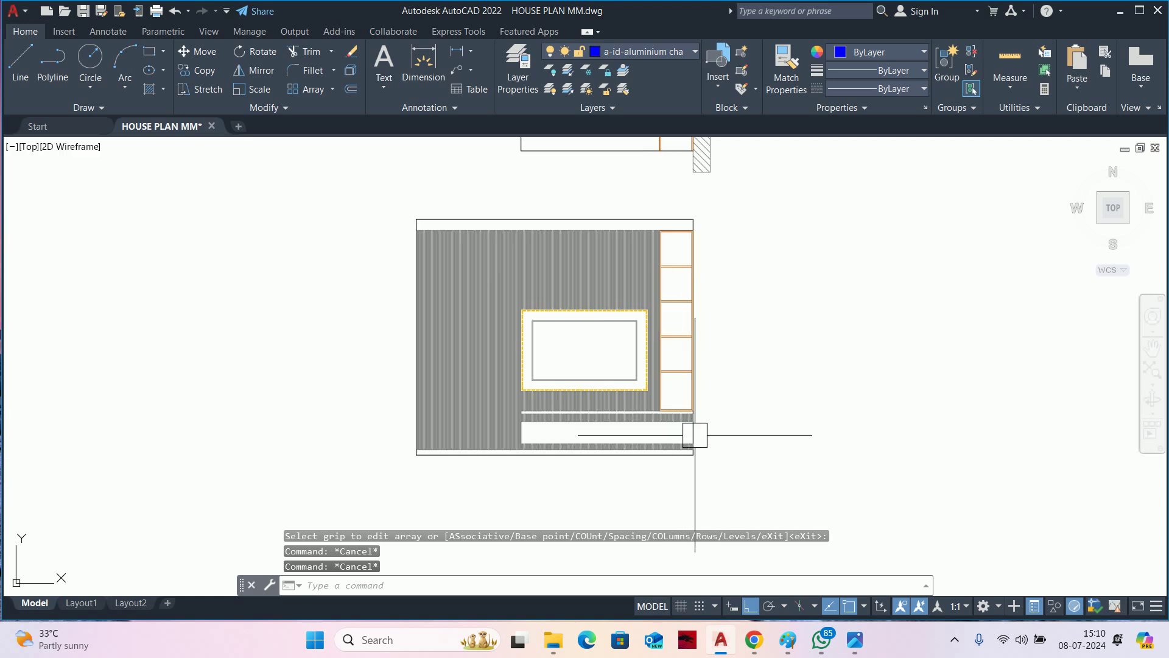
{"action": "scroll", "coordinate": [549, 334], "scroll_direction": "up", "scroll_amount": 4}
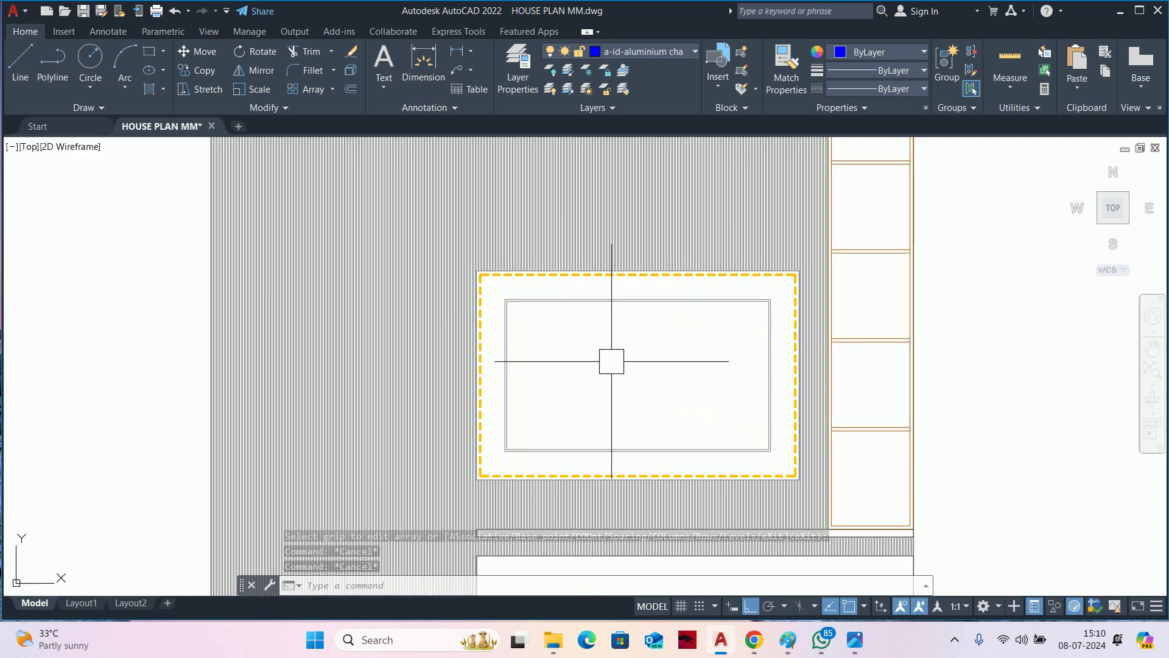
{"action": "scroll", "coordinate": [689, 351], "scroll_direction": "down", "scroll_amount": 2}
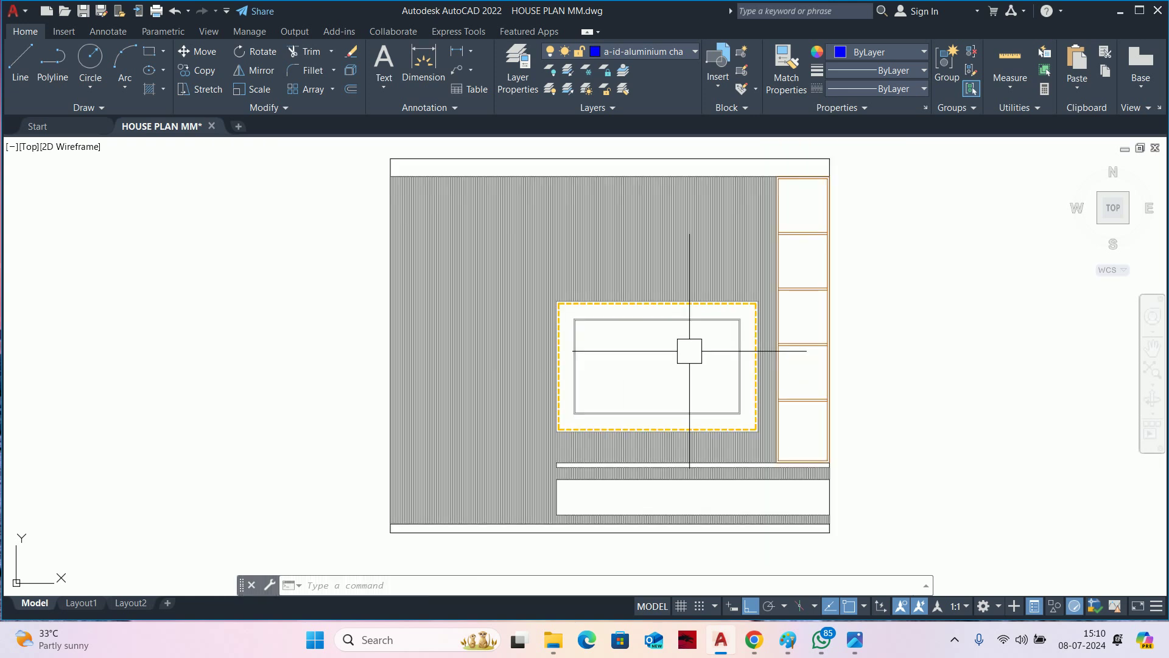
{"action": "middle_click_drag", "start_coordinate": [759, 295], "coordinate": [715, 338]}
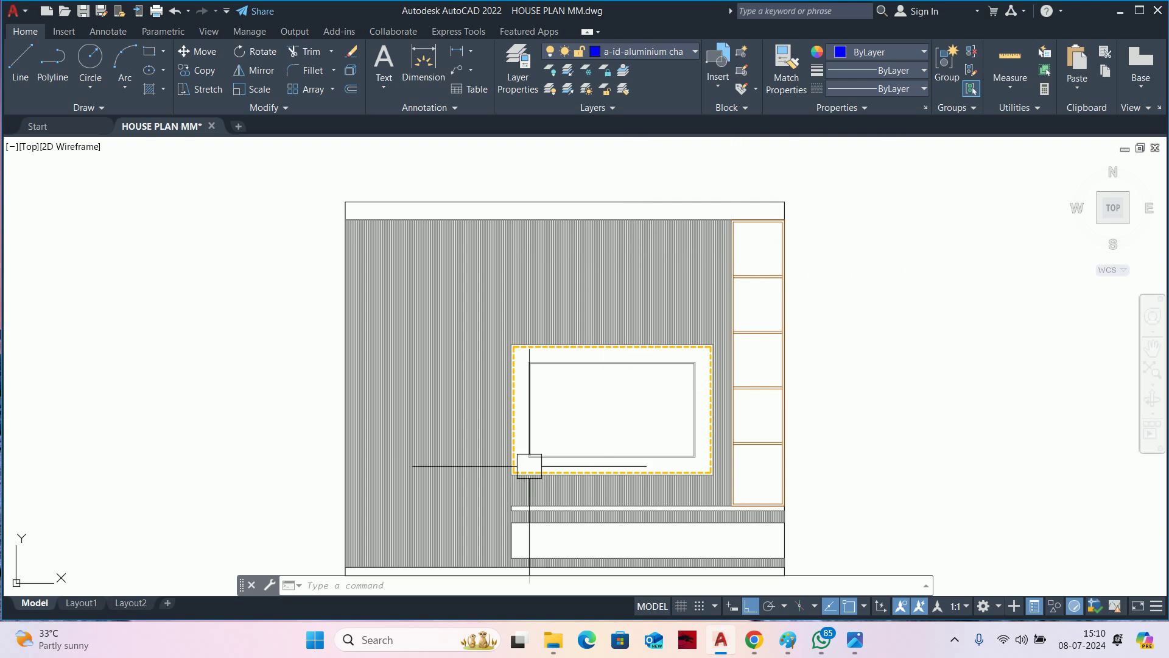
{"action": "scroll", "coordinate": [566, 392], "scroll_direction": "up", "scroll_amount": 1}
{"action": "scroll", "coordinate": [551, 446], "scroll_direction": "up", "scroll_amount": 3}
{"action": "scroll", "coordinate": [583, 444], "scroll_direction": "up", "scroll_amount": 3}
{"action": "scroll", "coordinate": [626, 462], "scroll_direction": "up", "scroll_amount": 2}
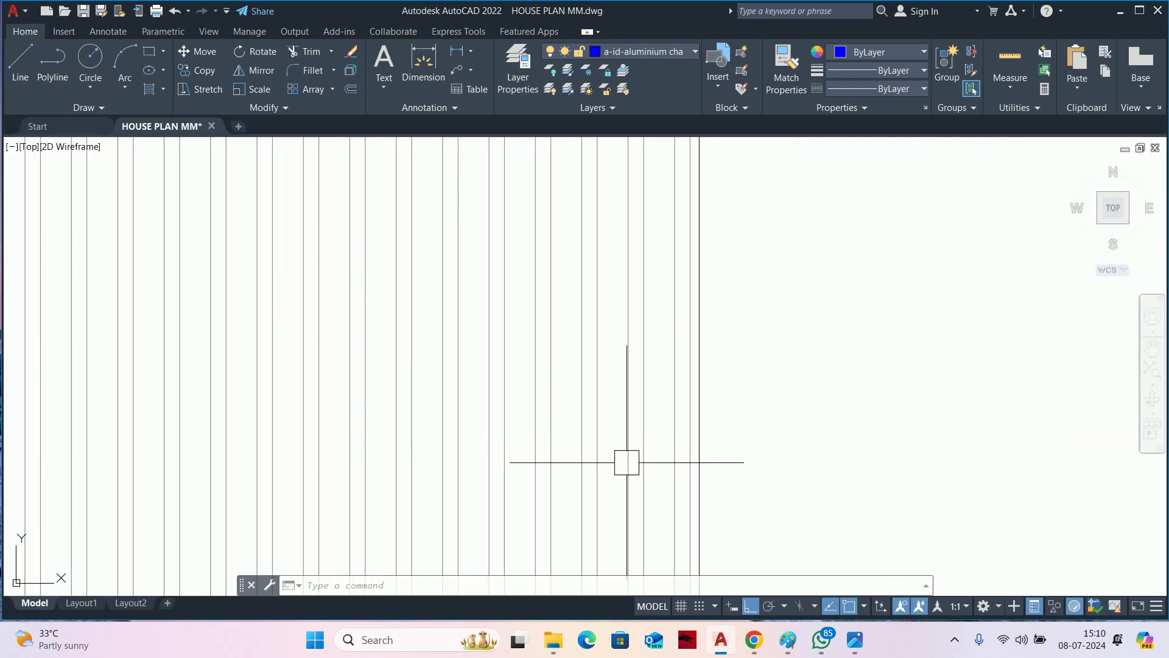
{"action": "scroll", "coordinate": [694, 459], "scroll_direction": "up", "scroll_amount": 2}
{"action": "scroll", "coordinate": [704, 444], "scroll_direction": "up", "scroll_amount": 2}
Crossing-select the 186 left fluted lines and delete them.
{"action": "left_click", "coordinate": [713, 444]}
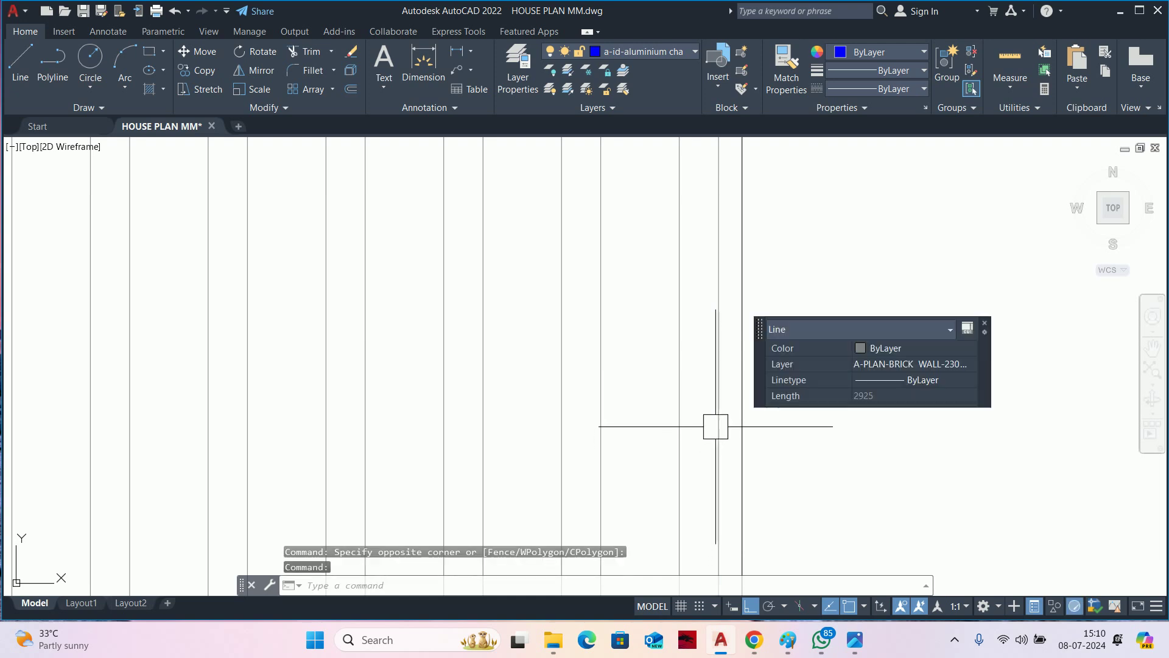
{"action": "left_click", "coordinate": [701, 429]}
{"action": "scroll", "coordinate": [609, 396], "scroll_direction": "down", "scroll_amount": 2}
{"action": "scroll", "coordinate": [604, 389], "scroll_direction": "down", "scroll_amount": 3}
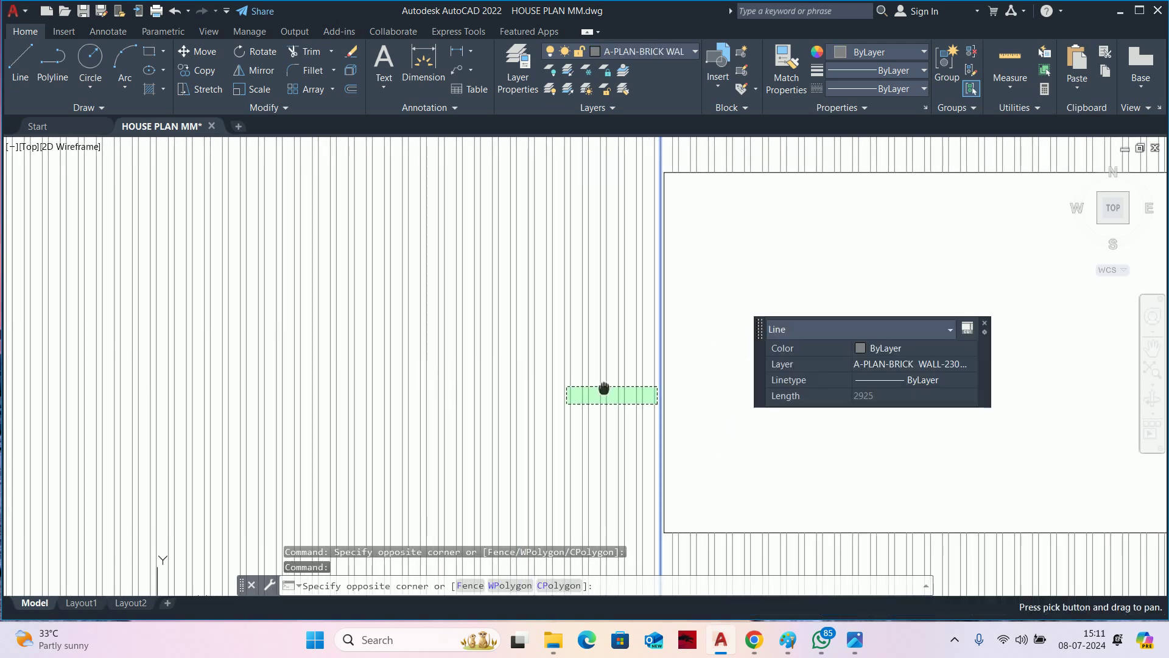
{"action": "scroll", "coordinate": [603, 388], "scroll_direction": "down", "scroll_amount": 3}
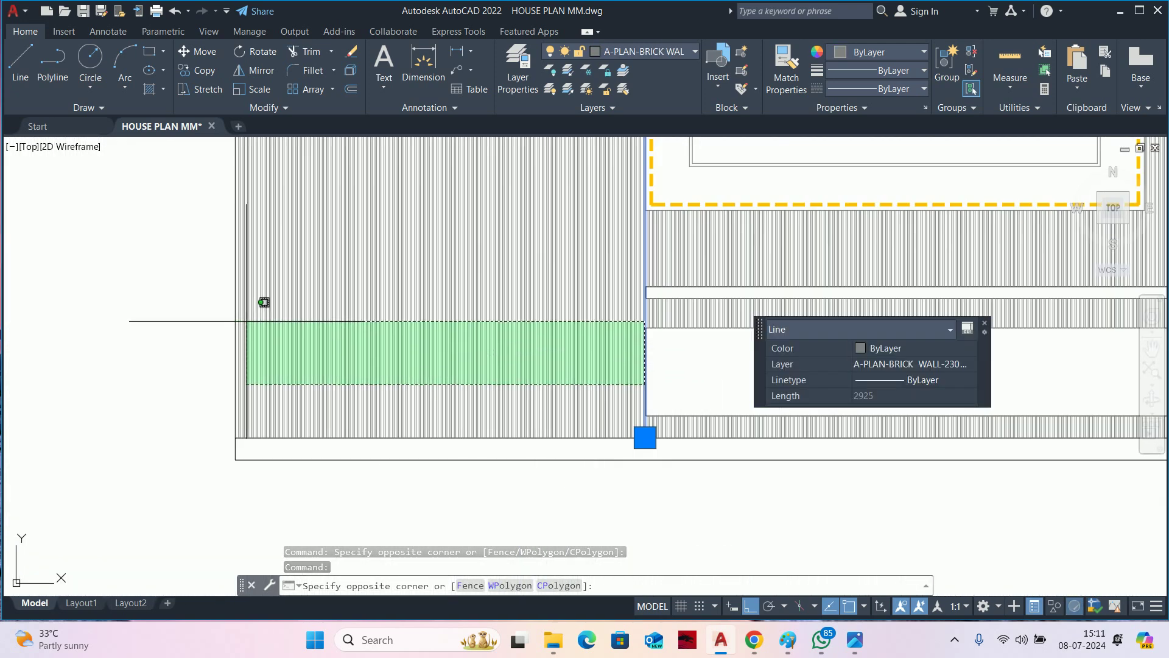
{"action": "left_click", "coordinate": [240, 384]}
{"action": "key", "text": "Delete"}
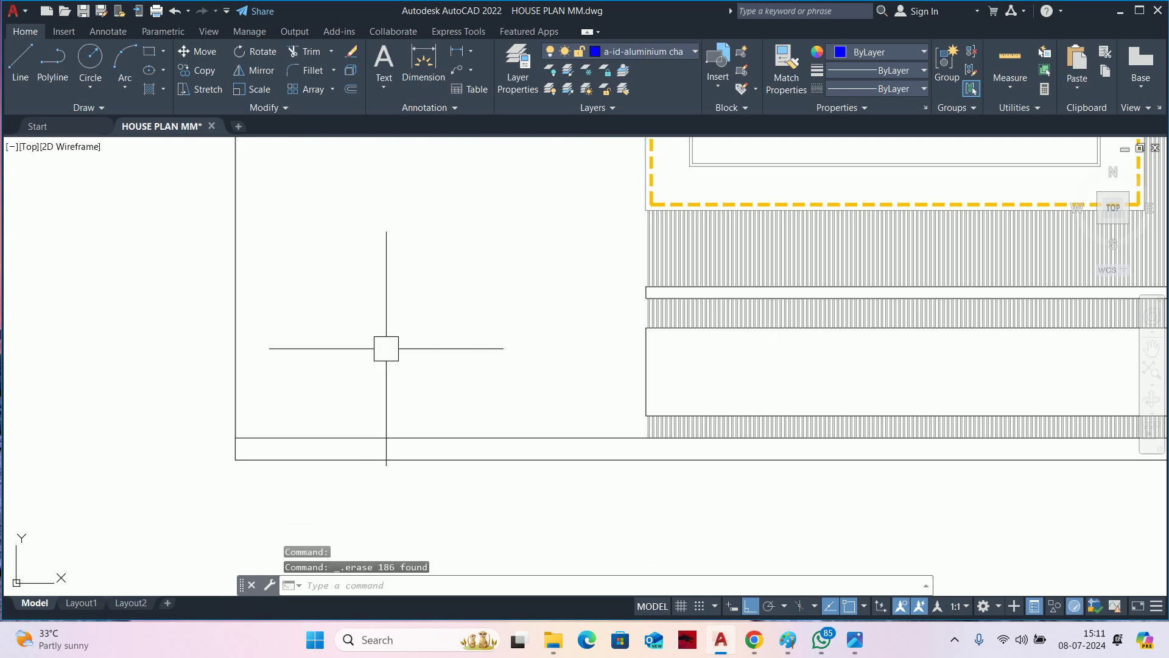
{"action": "scroll", "coordinate": [386, 347], "scroll_direction": "down", "scroll_amount": 3}
{"action": "scroll", "coordinate": [377, 369], "scroll_direction": "down", "scroll_amount": 2}
{"action": "scroll", "coordinate": [376, 373], "scroll_direction": "down", "scroll_amount": 2}
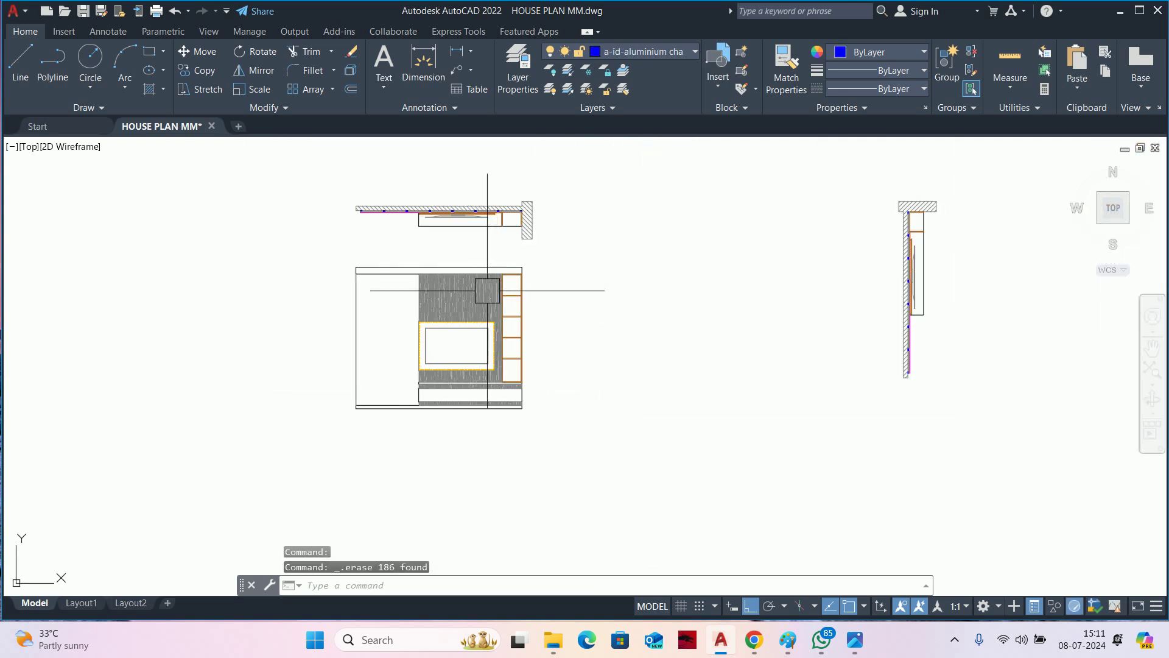
{"action": "scroll", "coordinate": [483, 355], "scroll_direction": "up", "scroll_amount": 4}
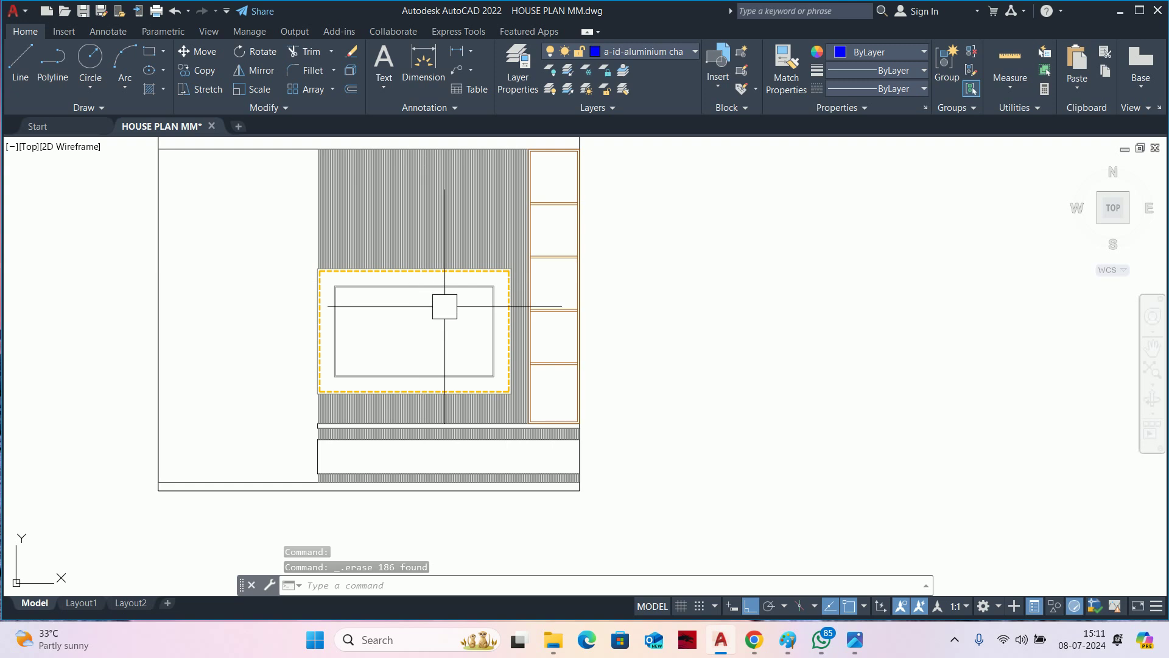
{"action": "scroll", "coordinate": [530, 291], "scroll_direction": "up", "scroll_amount": 2}
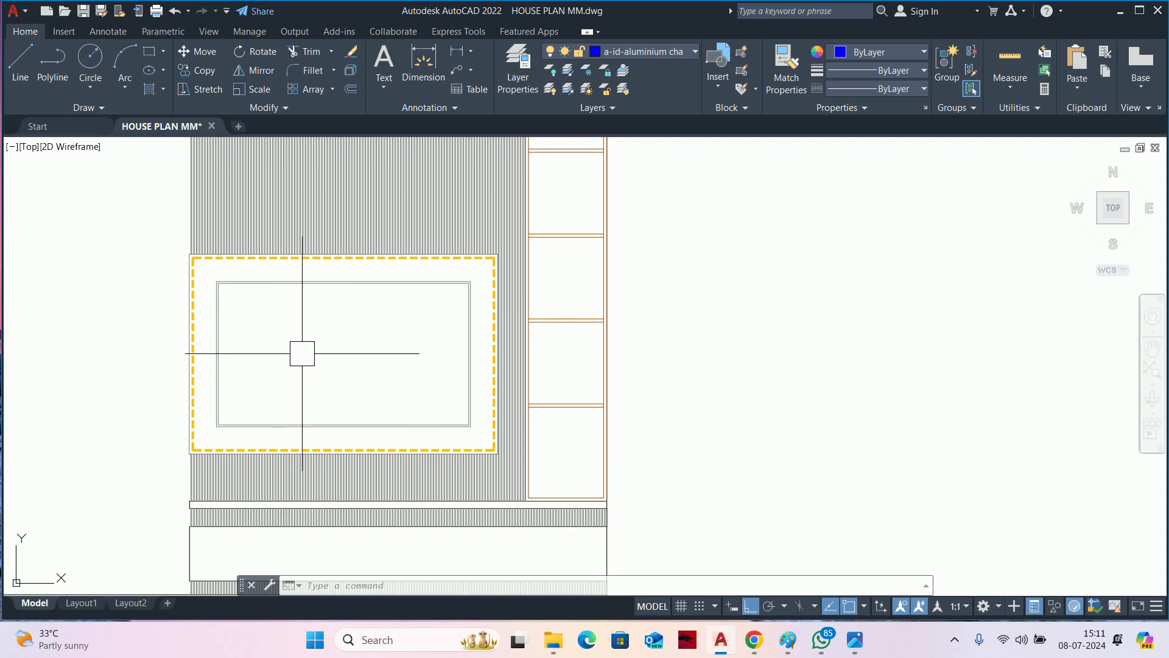
Select the brick-wall outline polyline at the TV frame's bottom-right corner.
{"action": "key", "text": "Escape"}
{"action": "key", "text": "Escape"}
{"action": "key", "text": "Escape"}
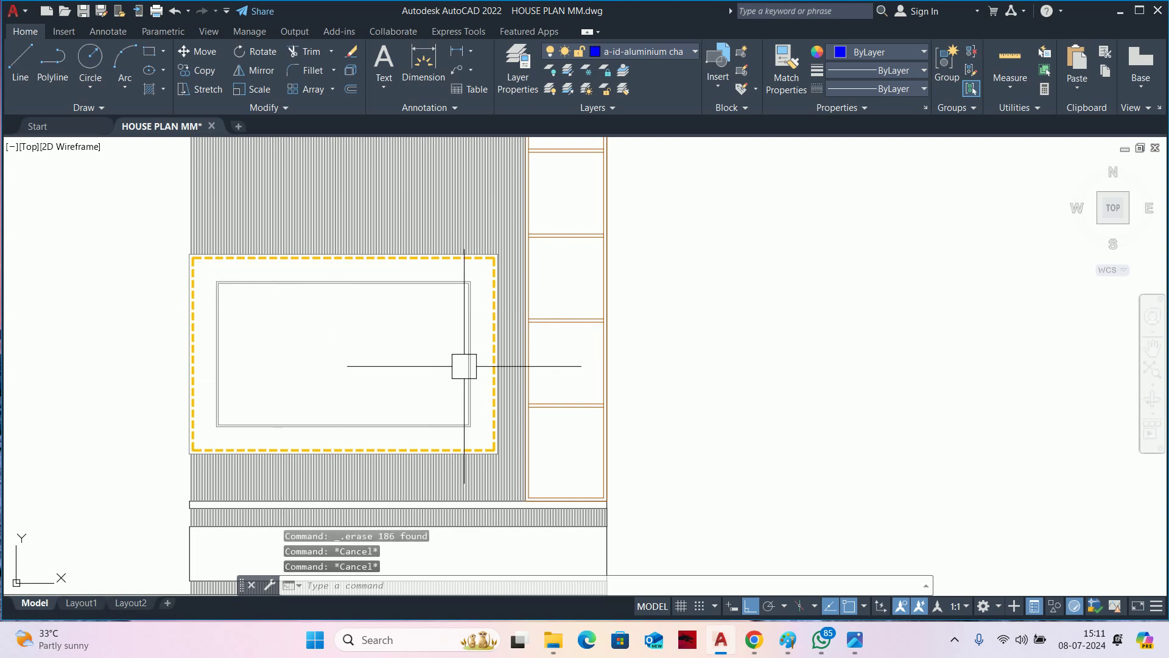
{"action": "scroll", "coordinate": [502, 375], "scroll_direction": "down", "scroll_amount": 5}
{"action": "scroll", "coordinate": [500, 368], "scroll_direction": "up", "scroll_amount": 6}
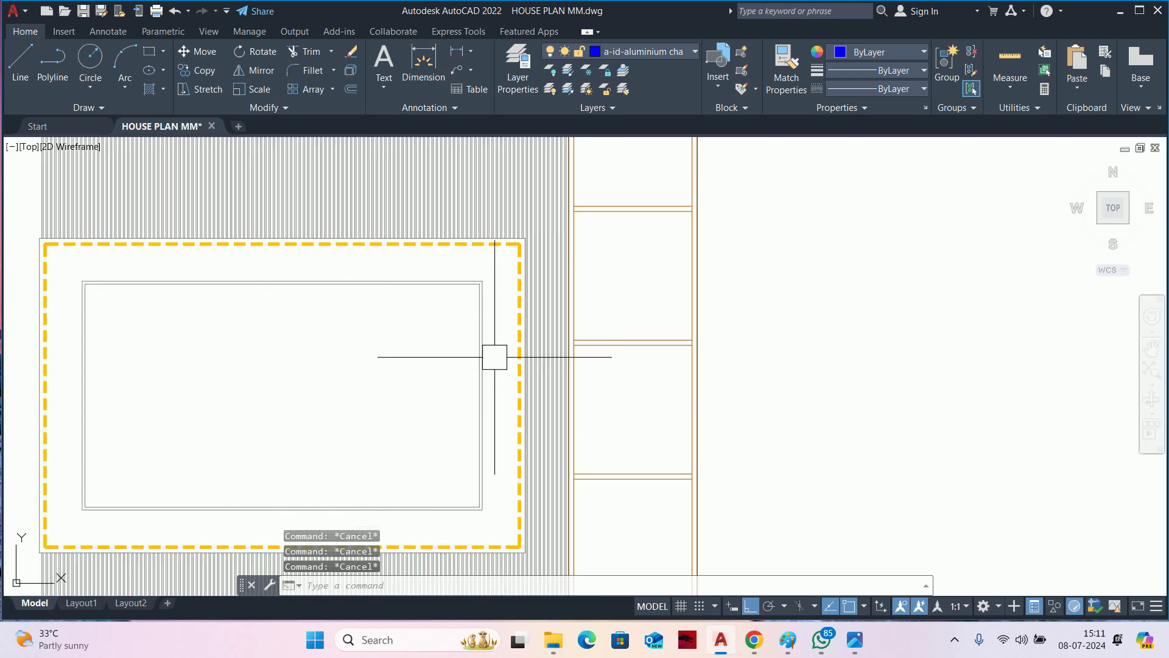
{"action": "scroll", "coordinate": [518, 364], "scroll_direction": "up", "scroll_amount": 2}
{"action": "scroll", "coordinate": [531, 370], "scroll_direction": "up", "scroll_amount": 2}
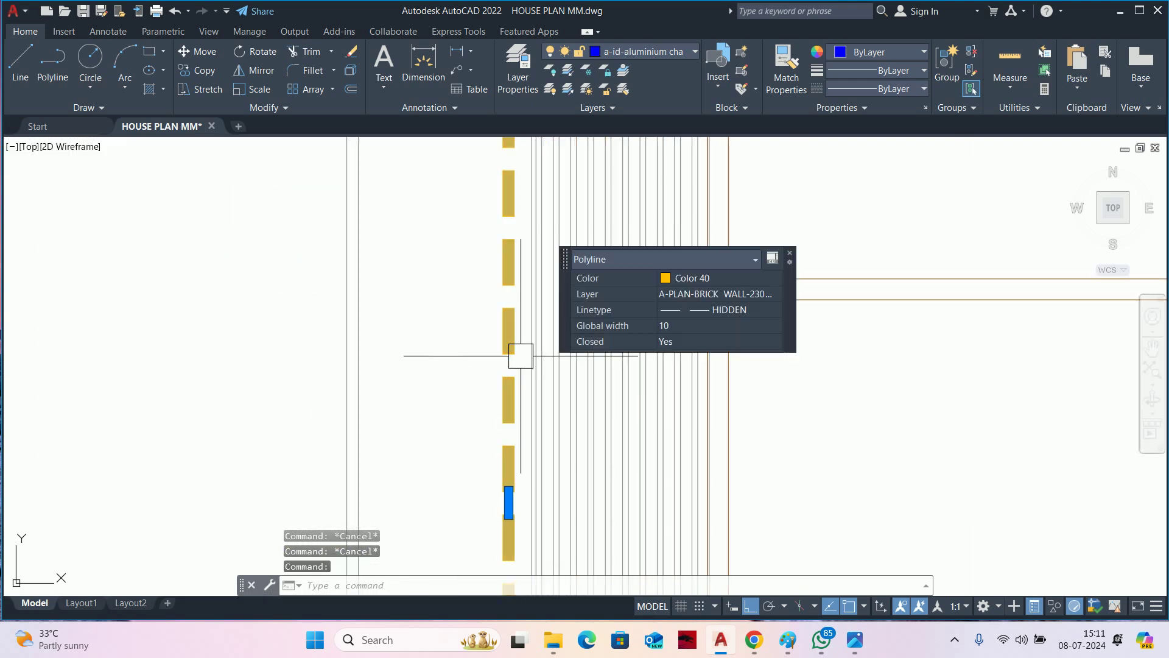
{"action": "scroll", "coordinate": [524, 363], "scroll_direction": "down", "scroll_amount": 3}
{"action": "mouse_move", "coordinate": [524, 362]}
{"action": "middle_mouse_down"}
{"action": "mouse_move", "coordinate": [525, 459]}
{"action": "mouse_move", "coordinate": [522, 420]}
{"action": "middle_mouse_up"}
{"action": "scroll", "coordinate": [522, 420], "scroll_direction": "up", "scroll_amount": 2}
{"action": "scroll", "coordinate": [507, 470], "scroll_direction": "up", "scroll_amount": 2}
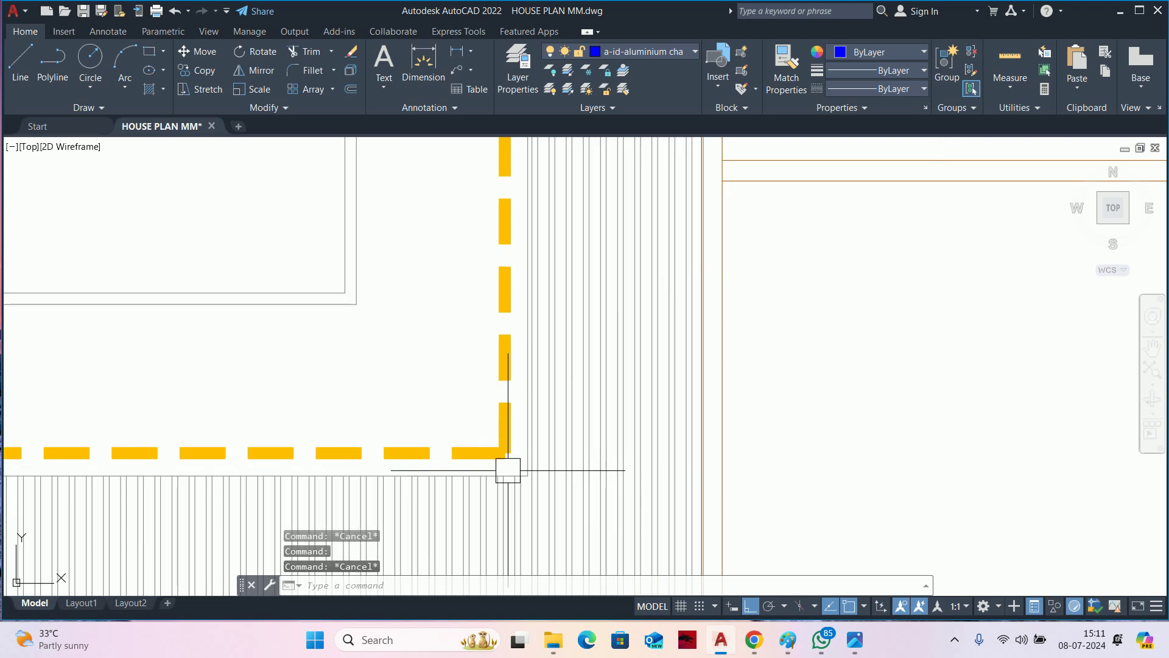
{"action": "scroll", "coordinate": [524, 466], "scroll_direction": "up", "scroll_amount": 1}
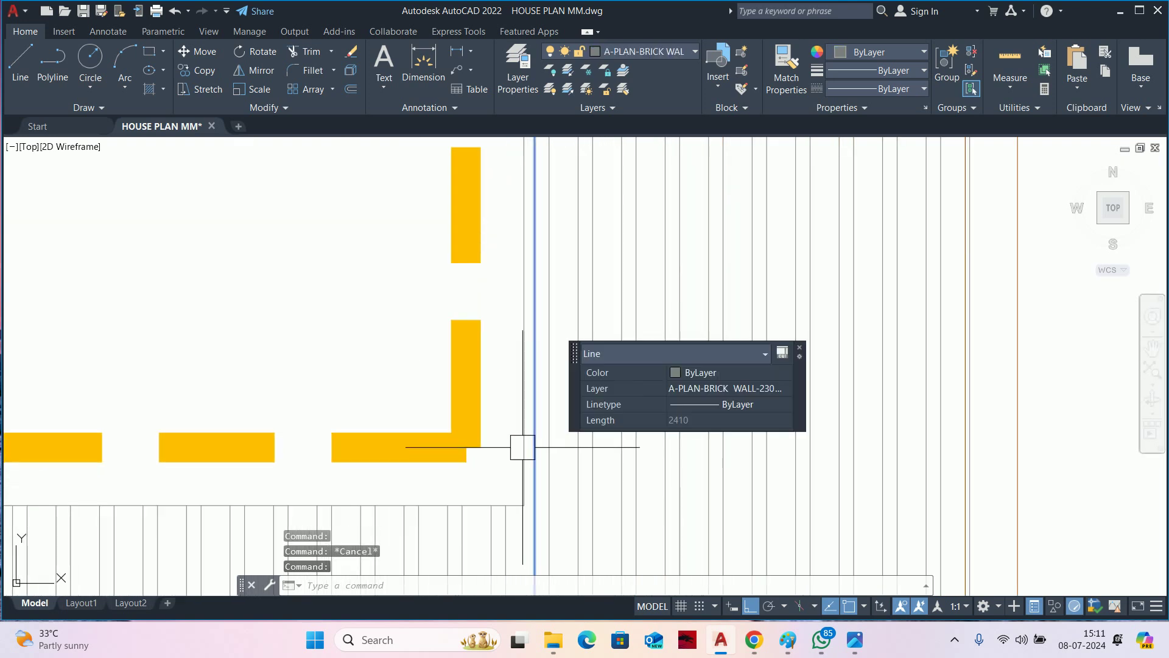
{"action": "scroll", "coordinate": [511, 417], "scroll_direction": "up", "scroll_amount": 1}
{"action": "left_click", "coordinate": [511, 417]}
{"action": "scroll", "coordinate": [511, 417], "scroll_direction": "down", "scroll_amount": 3}
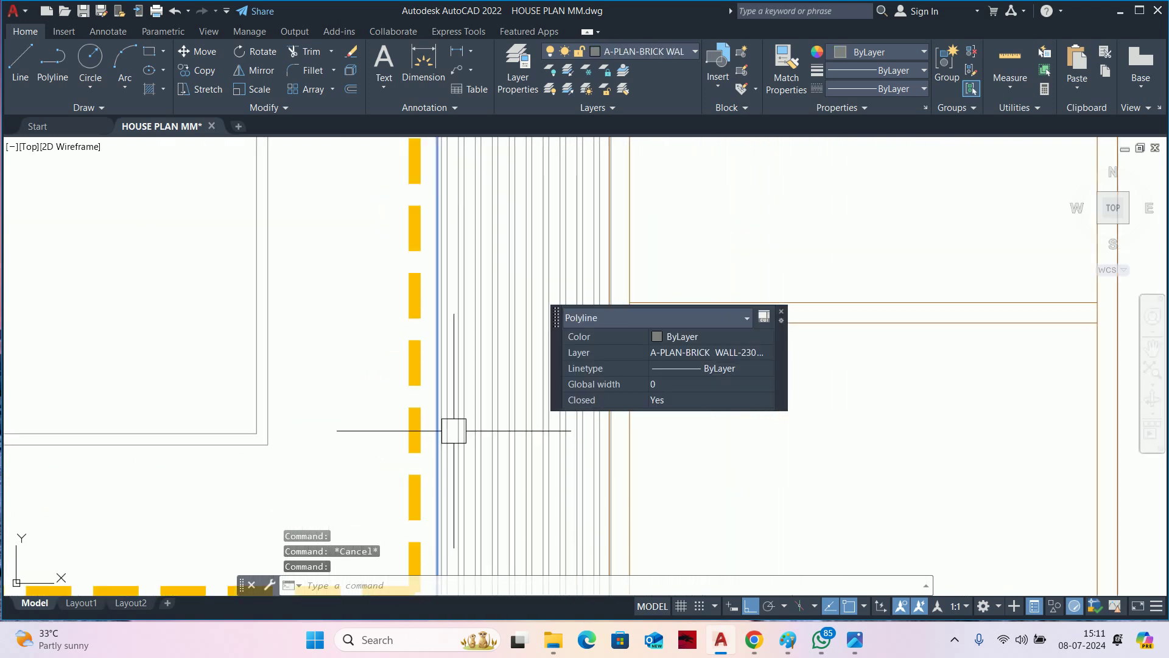
Stretch the wall outline's corner, then deselect it and undo the stretch.
{"action": "left_click", "coordinate": [445, 160]}
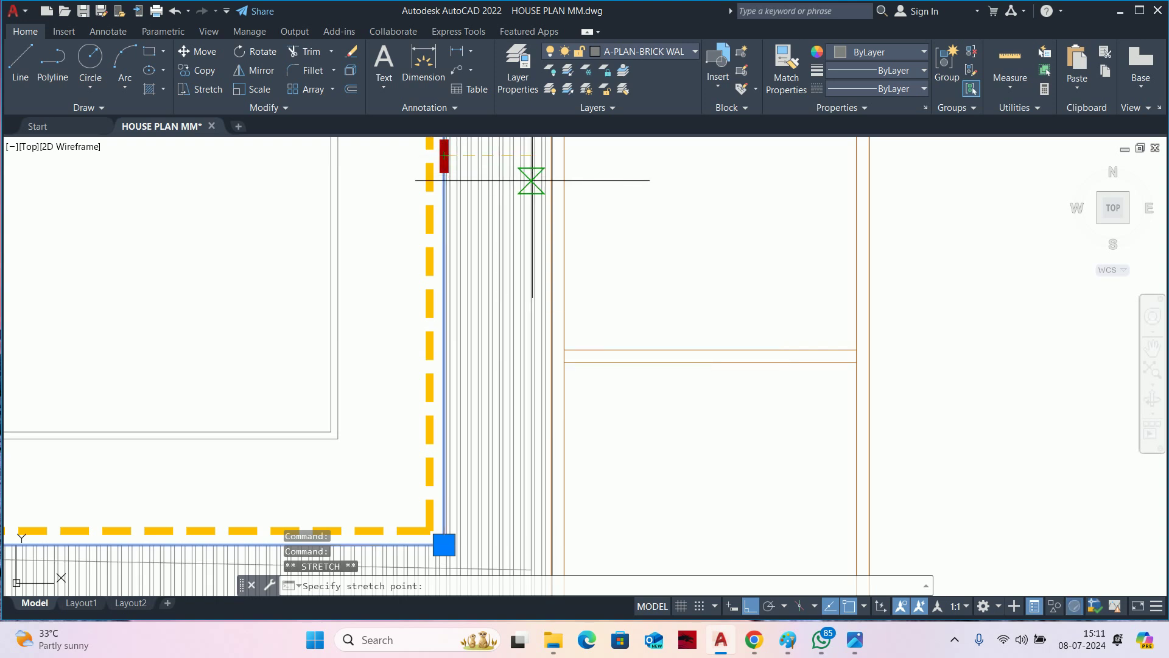
{"action": "scroll", "coordinate": [542, 182], "scroll_direction": "up", "scroll_amount": 2}
{"action": "scroll", "coordinate": [578, 165], "scroll_direction": "up", "scroll_amount": 1}
{"action": "left_click", "coordinate": [586, 161]}
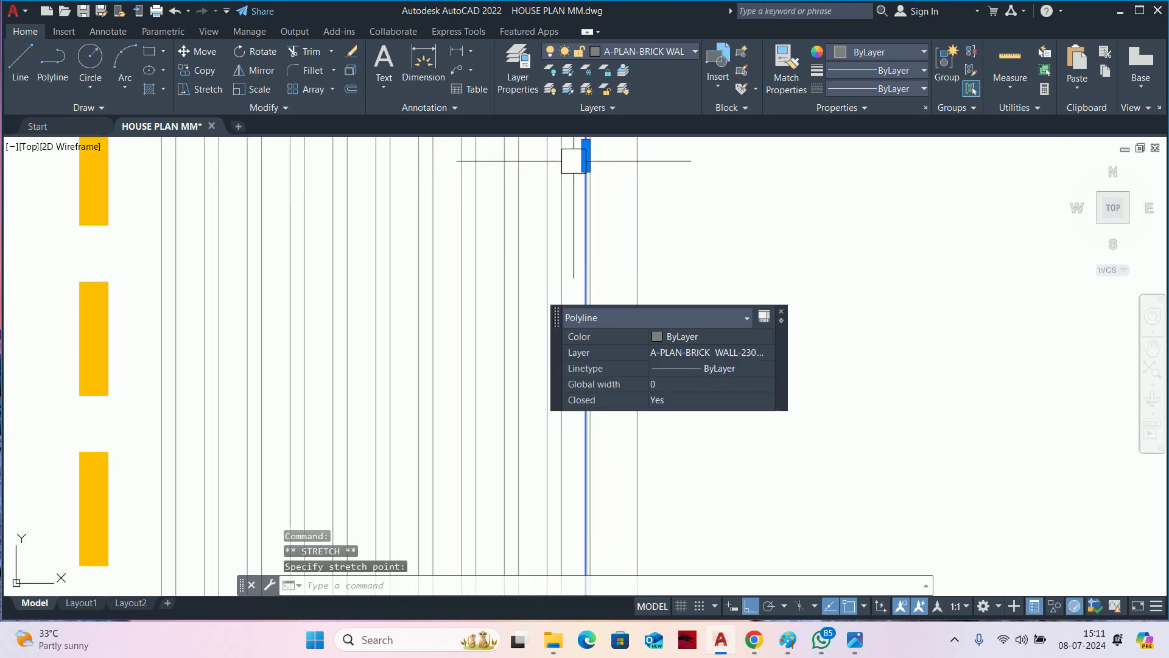
{"action": "scroll", "coordinate": [506, 415], "scroll_direction": "down", "scroll_amount": 3}
{"action": "scroll", "coordinate": [528, 434], "scroll_direction": "down", "scroll_amount": 2}
{"action": "key", "text": "Escape"}
{"action": "key", "text": "Escape"}
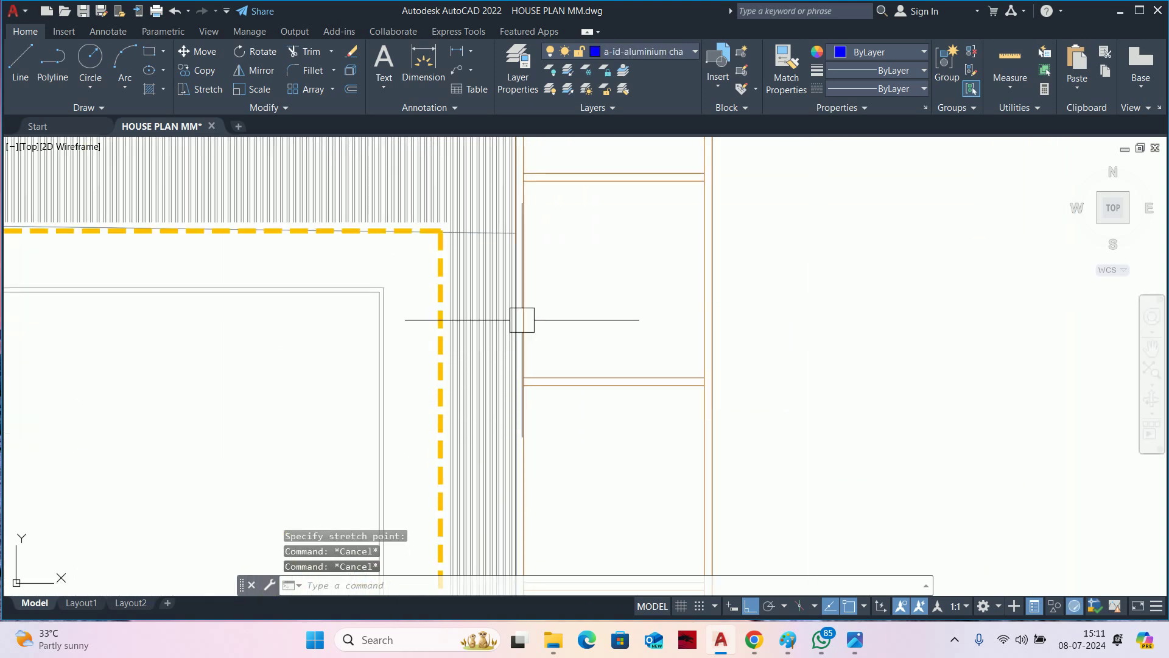
{"action": "key", "text": "ctrl+z"}
{"action": "key", "text": "ctrl+z"}
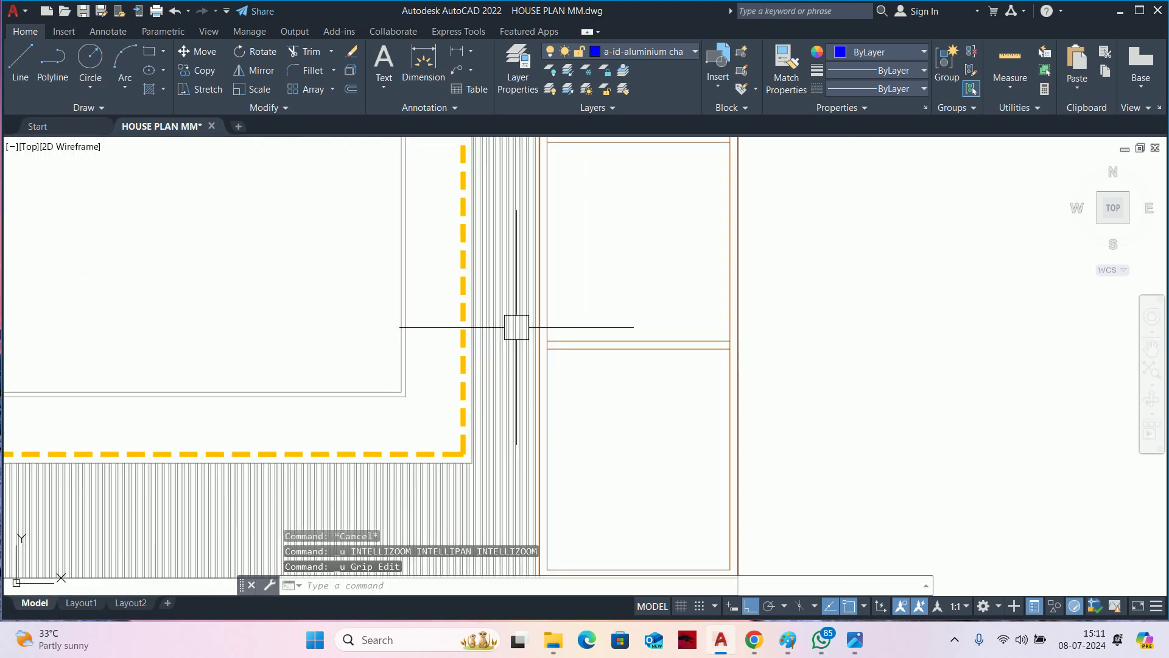
Select and inspect the lines near the TV frame's top-right corner.
{"action": "middle_click_drag", "start_coordinate": [457, 271], "coordinate": [452, 326]}
{"action": "scroll", "coordinate": [452, 326], "scroll_direction": "up", "scroll_amount": 2}
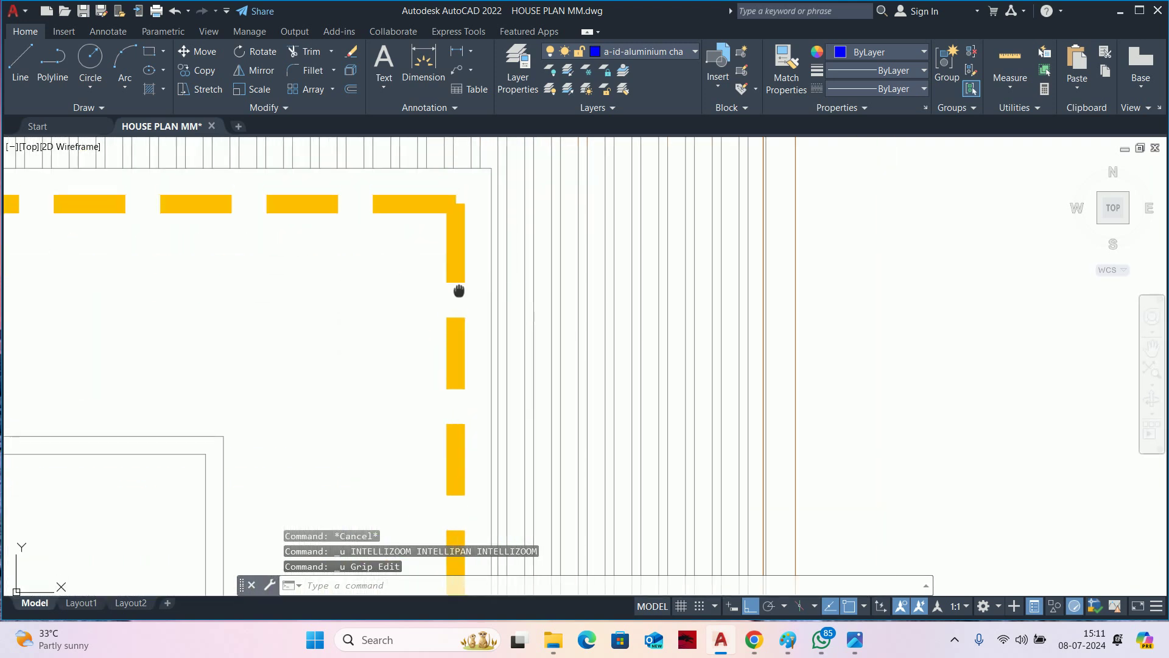
{"action": "scroll", "coordinate": [465, 379], "scroll_direction": "up", "scroll_amount": 2}
{"action": "left_click", "coordinate": [465, 379]}
{"action": "scroll", "coordinate": [463, 378], "scroll_direction": "down", "scroll_amount": 1}
{"action": "key", "text": "Escape"}
{"action": "key", "text": "Escape"}
{"action": "scroll", "coordinate": [457, 313], "scroll_direction": "up", "scroll_amount": 2}
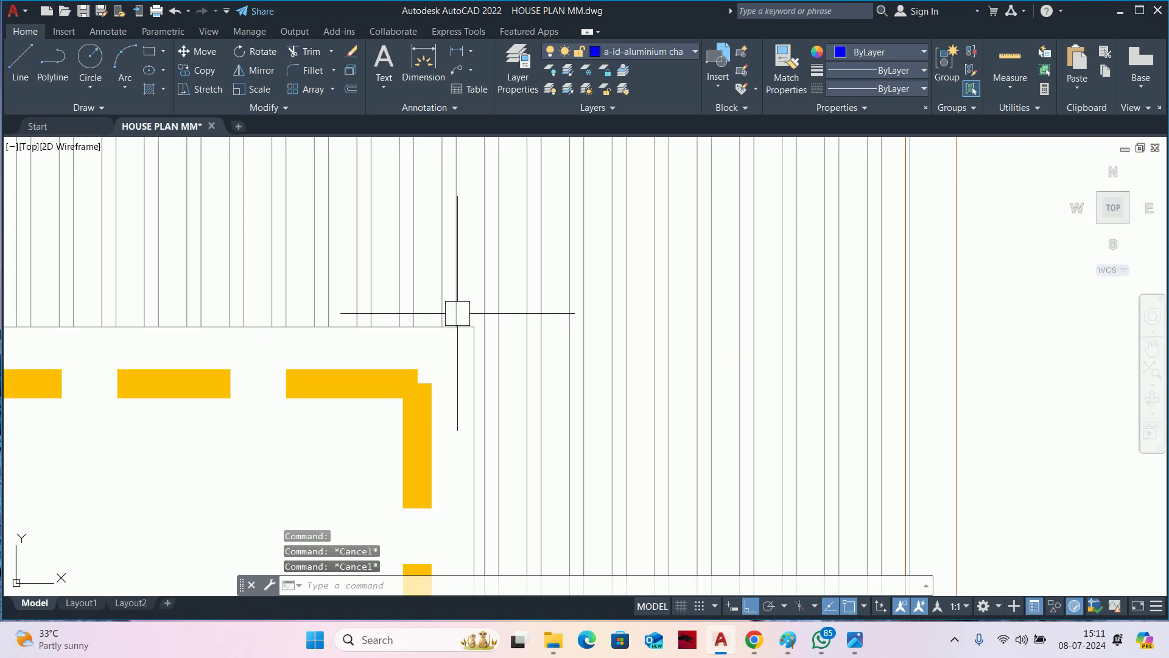
{"action": "scroll", "coordinate": [464, 341], "scroll_direction": "up", "scroll_amount": 2}
{"action": "left_click", "coordinate": [464, 341]}
{"action": "scroll", "coordinate": [456, 317], "scroll_direction": "down", "scroll_amount": 2}
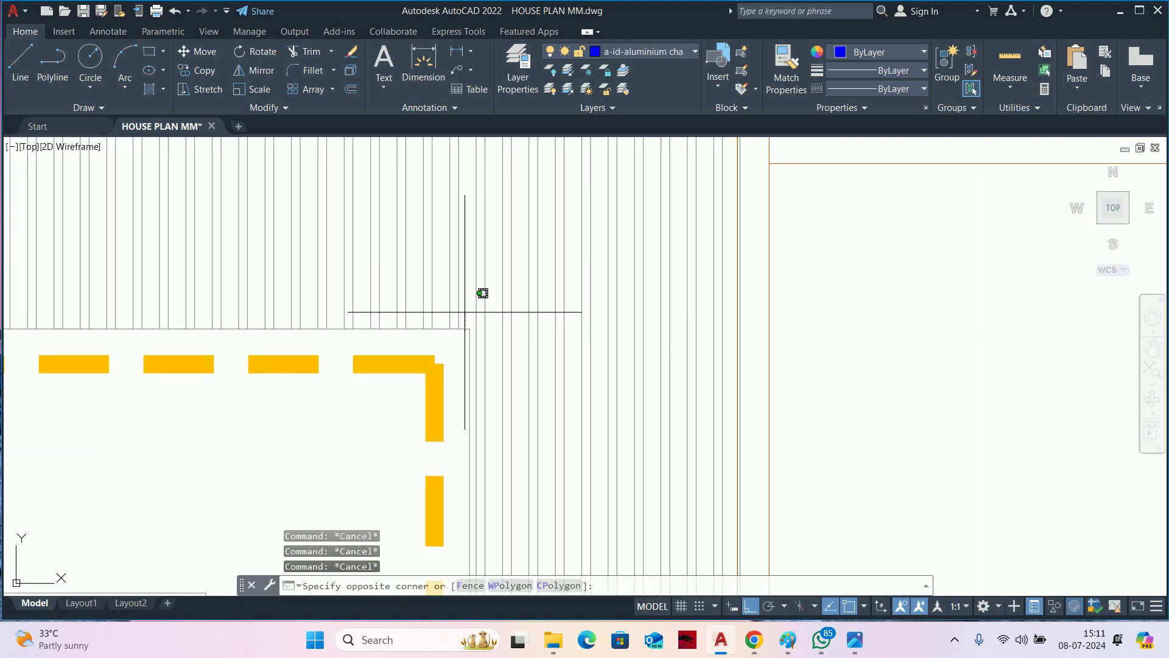
{"action": "left_click", "coordinate": [465, 311]}
{"action": "scroll", "coordinate": [462, 313], "scroll_direction": "up", "scroll_amount": 1}
{"action": "scroll", "coordinate": [460, 323], "scroll_direction": "up", "scroll_amount": 2}
Select the wall outline and start a vertex stretch, then cancel it.
{"action": "left_click", "coordinate": [461, 324]}
{"action": "scroll", "coordinate": [447, 359], "scroll_direction": "down", "scroll_amount": 1}
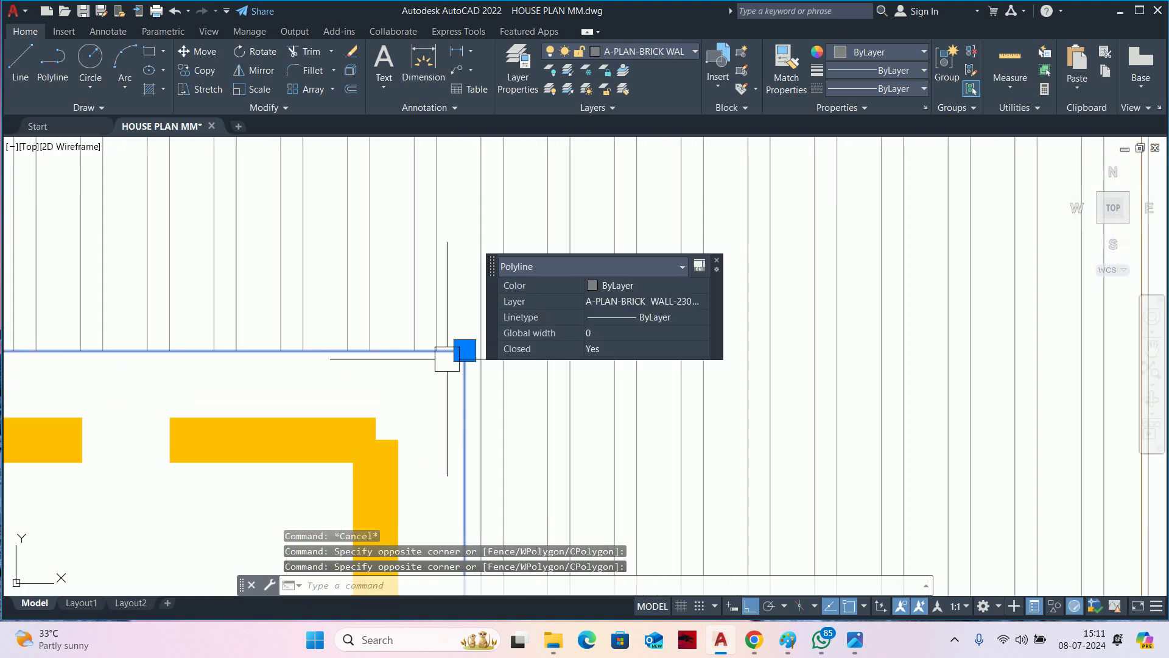
{"action": "scroll", "coordinate": [447, 359], "scroll_direction": "down", "scroll_amount": 1}
{"action": "scroll", "coordinate": [444, 399], "scroll_direction": "down", "scroll_amount": 2}
{"action": "scroll", "coordinate": [350, 387], "scroll_direction": "up", "scroll_amount": 1}
{"action": "middle_click_drag", "start_coordinate": [316, 373], "coordinate": [330, 208]}
{"action": "left_click", "coordinate": [340, 426]}
{"action": "scroll", "coordinate": [438, 434], "scroll_direction": "up", "scroll_amount": 5}
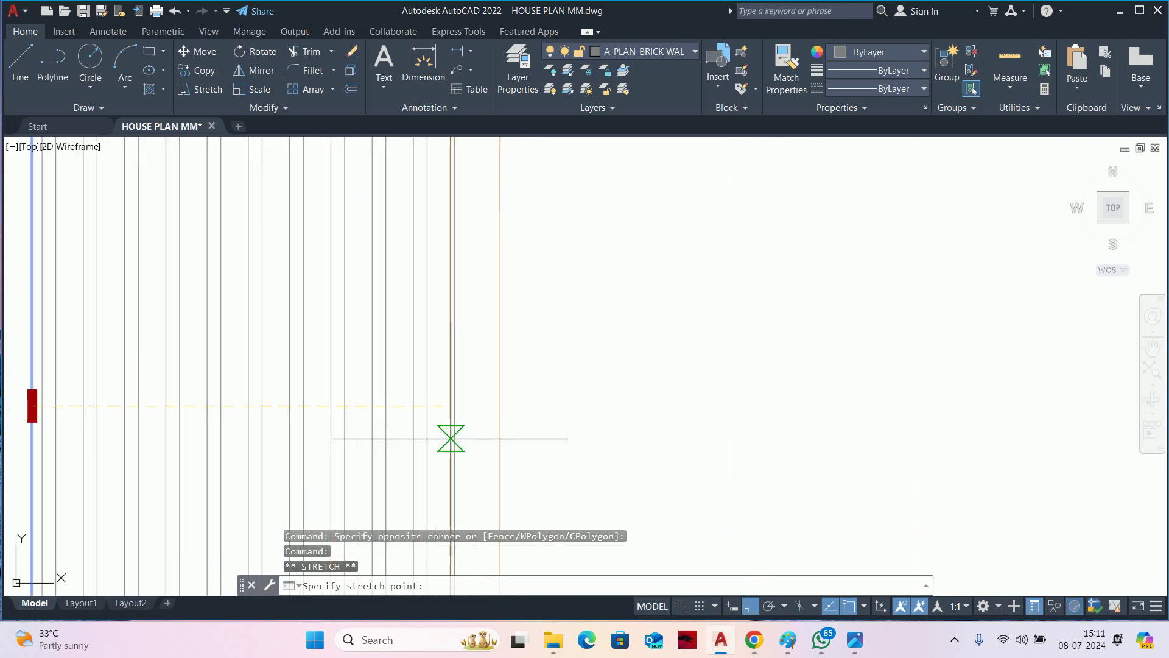
{"action": "scroll", "coordinate": [450, 427], "scroll_direction": "up", "scroll_amount": 2}
{"action": "scroll", "coordinate": [452, 402], "scroll_direction": "up", "scroll_amount": 2}
{"action": "key", "text": "Escape"}
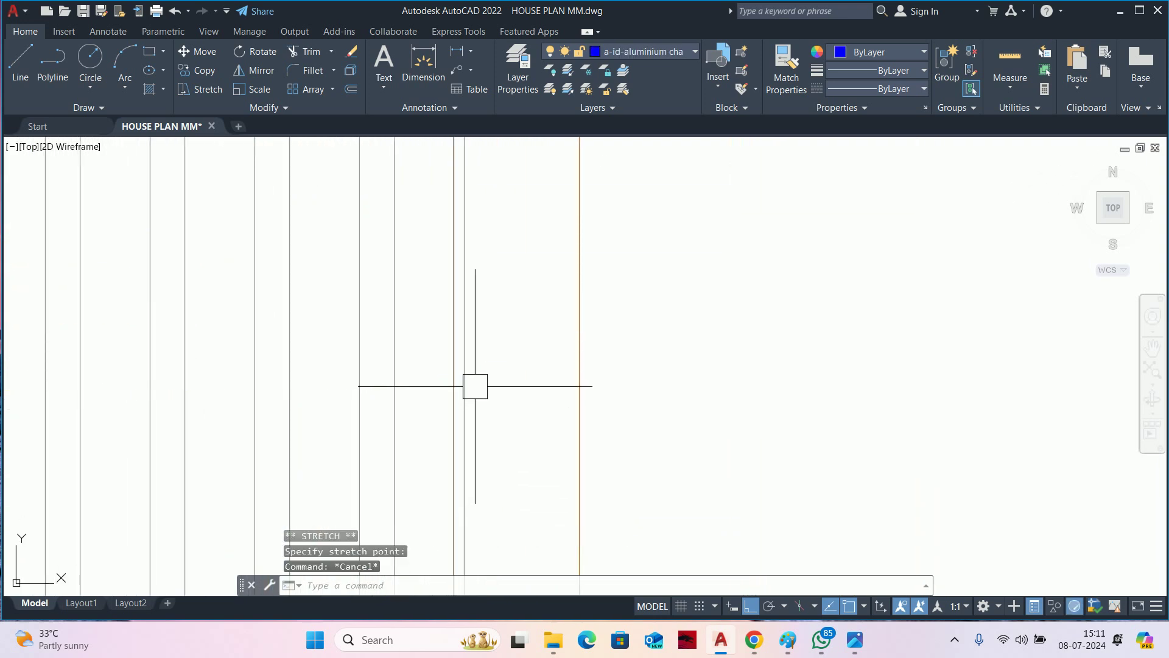
Erase the stray vertical wall line beside the shelves.
{"action": "left_click", "coordinate": [473, 386]}
{"action": "key", "text": "Delete"}
{"action": "scroll", "coordinate": [496, 405], "scroll_direction": "down", "scroll_amount": 3}
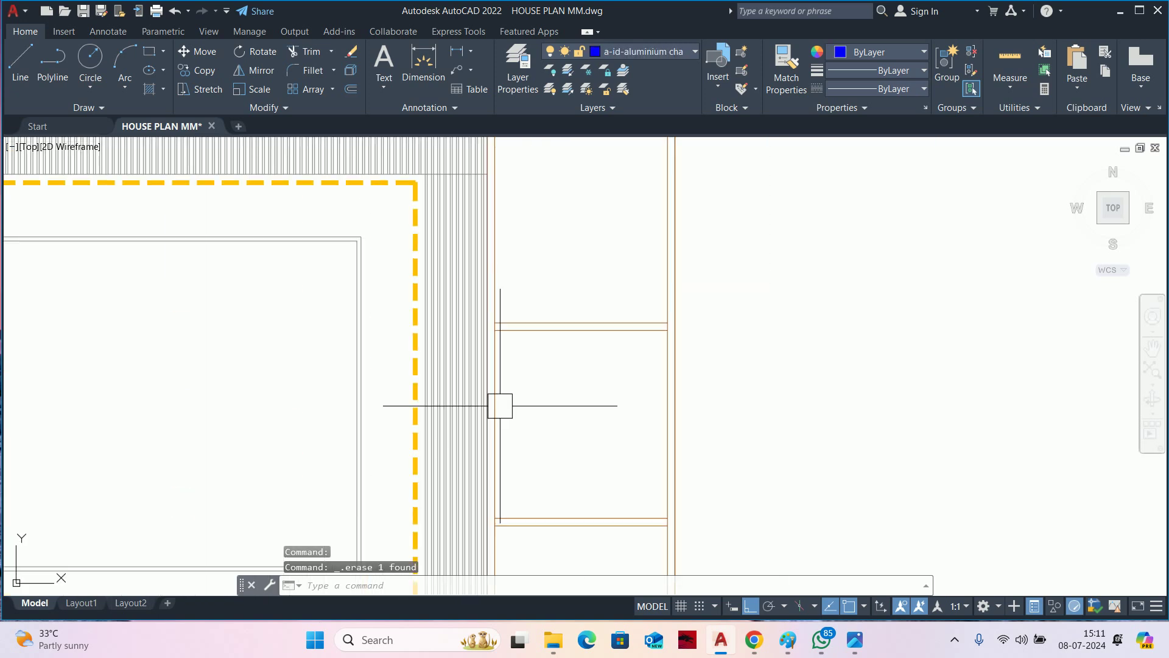
{"action": "scroll", "coordinate": [483, 428], "scroll_direction": "down", "scroll_amount": 1}
{"action": "key", "text": "Escape"}
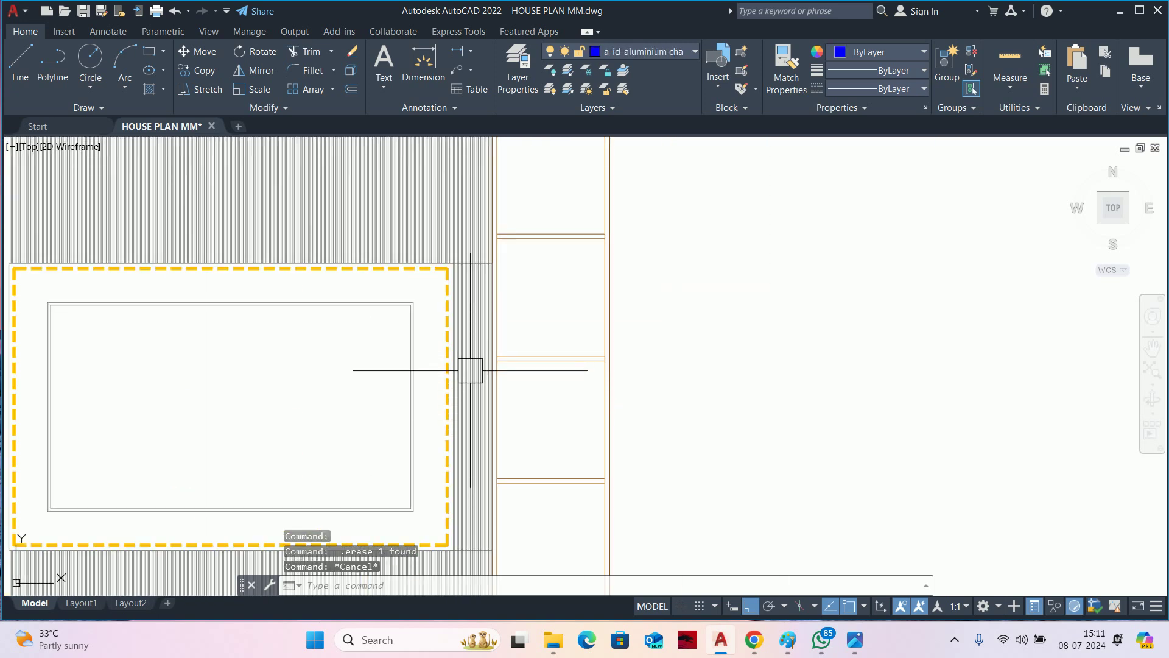
Start EXTRUDE with the dashed LED frame selected, then abandon it.
{"action": "type", "text": "xext"}
{"action": "key", "text": "Return"}
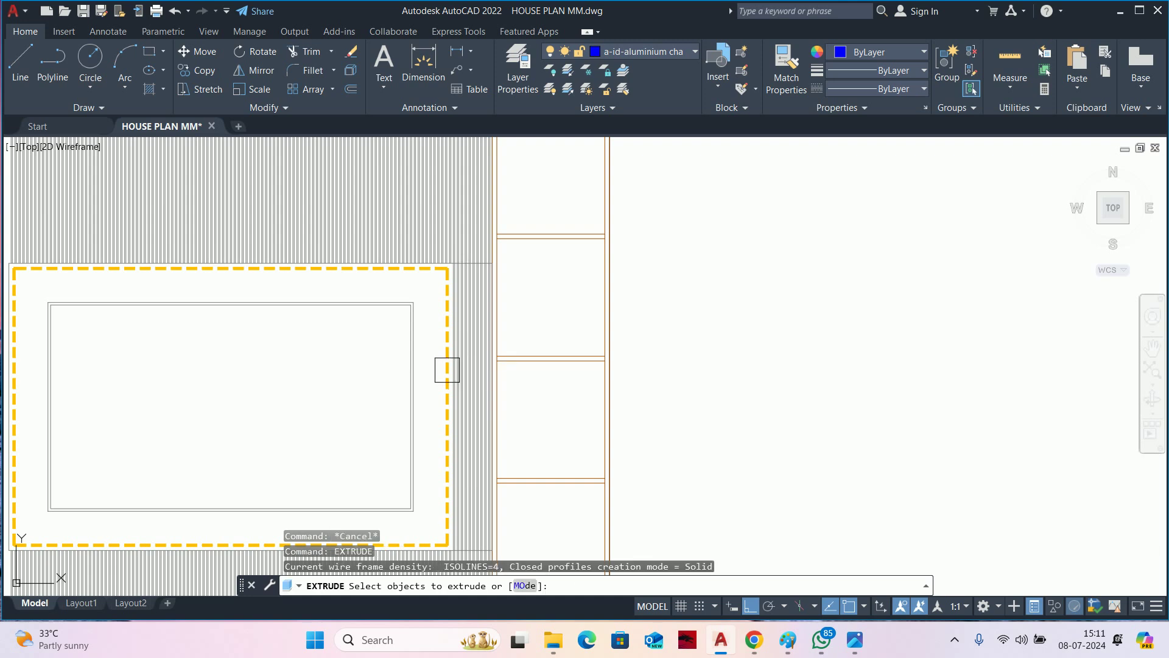
{"action": "scroll", "coordinate": [449, 252], "scroll_direction": "up", "scroll_amount": 3}
{"action": "scroll", "coordinate": [444, 282], "scroll_direction": "up", "scroll_amount": 5}
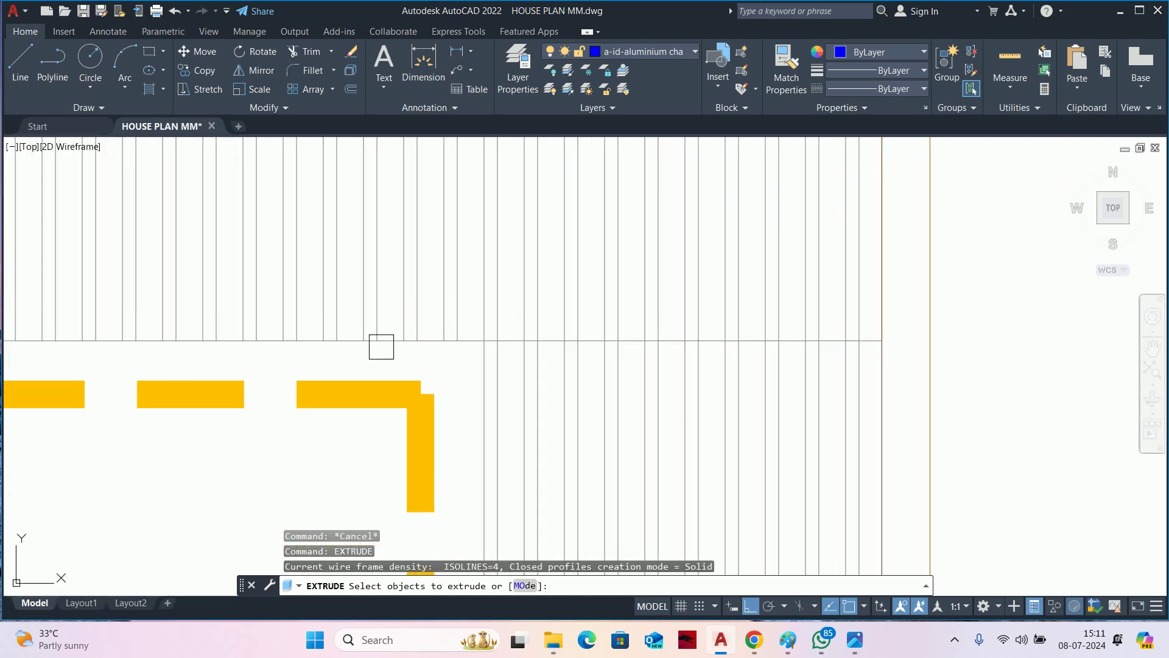
{"action": "scroll", "coordinate": [381, 346], "scroll_direction": "down", "scroll_amount": 3}
{"action": "left_click", "coordinate": [389, 354]}
{"action": "scroll", "coordinate": [396, 317], "scroll_direction": "down", "scroll_amount": 3}
{"action": "scroll", "coordinate": [422, 317], "scroll_direction": "down", "scroll_amount": 3}
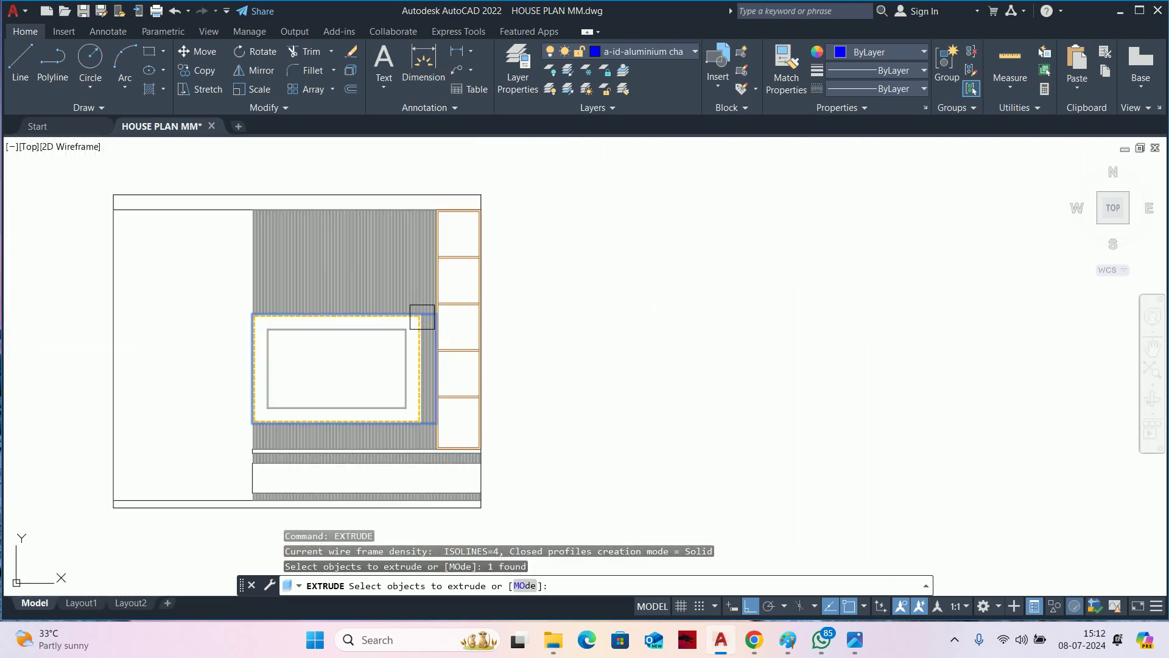
{"action": "scroll", "coordinate": [422, 317], "scroll_direction": "down", "scroll_amount": 2}
{"action": "scroll", "coordinate": [477, 313], "scroll_direction": "up", "scroll_amount": 2}
{"action": "scroll", "coordinate": [471, 329], "scroll_direction": "up", "scroll_amount": 2}
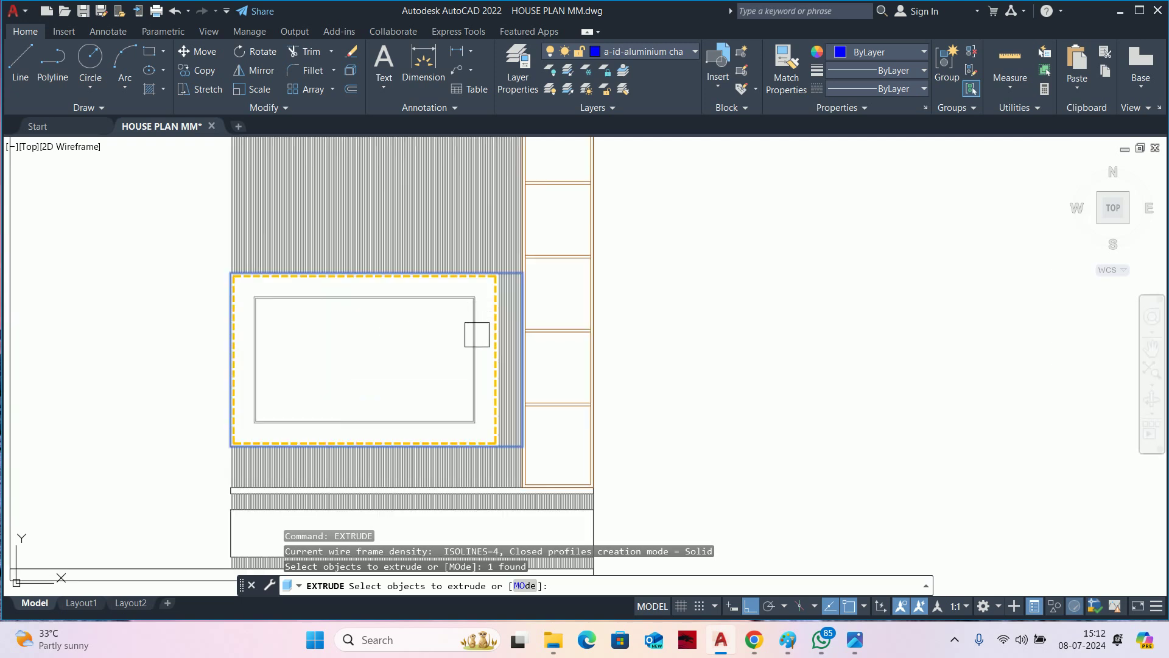
{"action": "key", "text": "Return"}
{"action": "scroll", "coordinate": [482, 334], "scroll_direction": "up", "scroll_amount": 2}
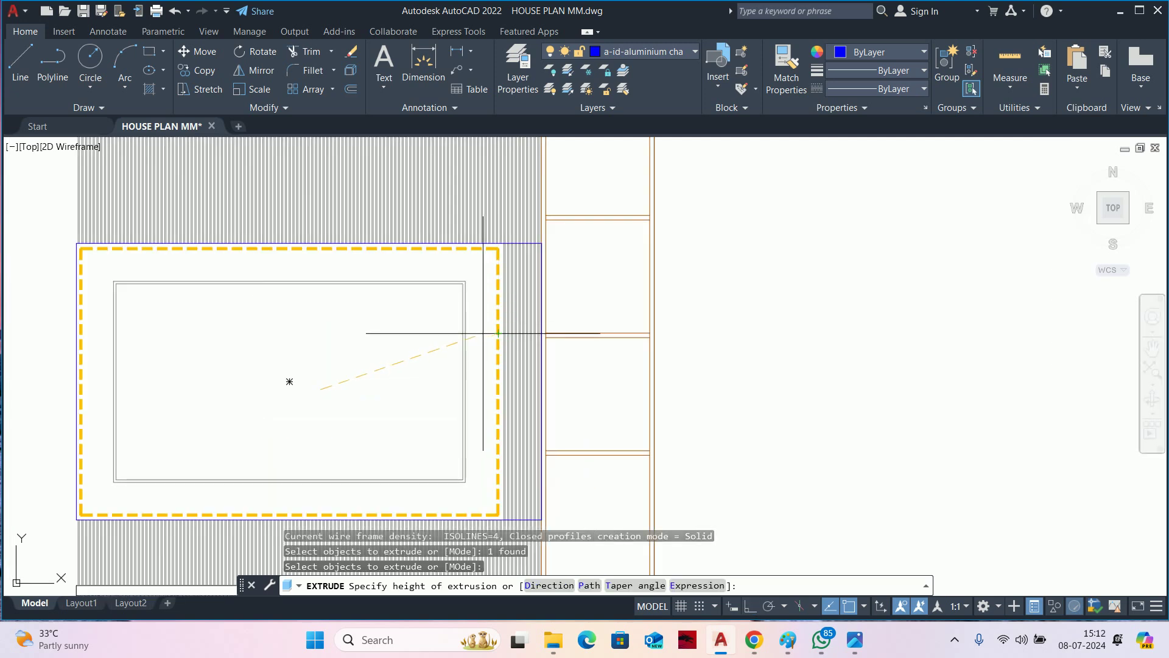
{"action": "key", "text": "Escape"}
Restart and cancel EXTRUDE, then try XTRIM with the dashed frame as cutting edge.
{"action": "key", "text": "Escape"}
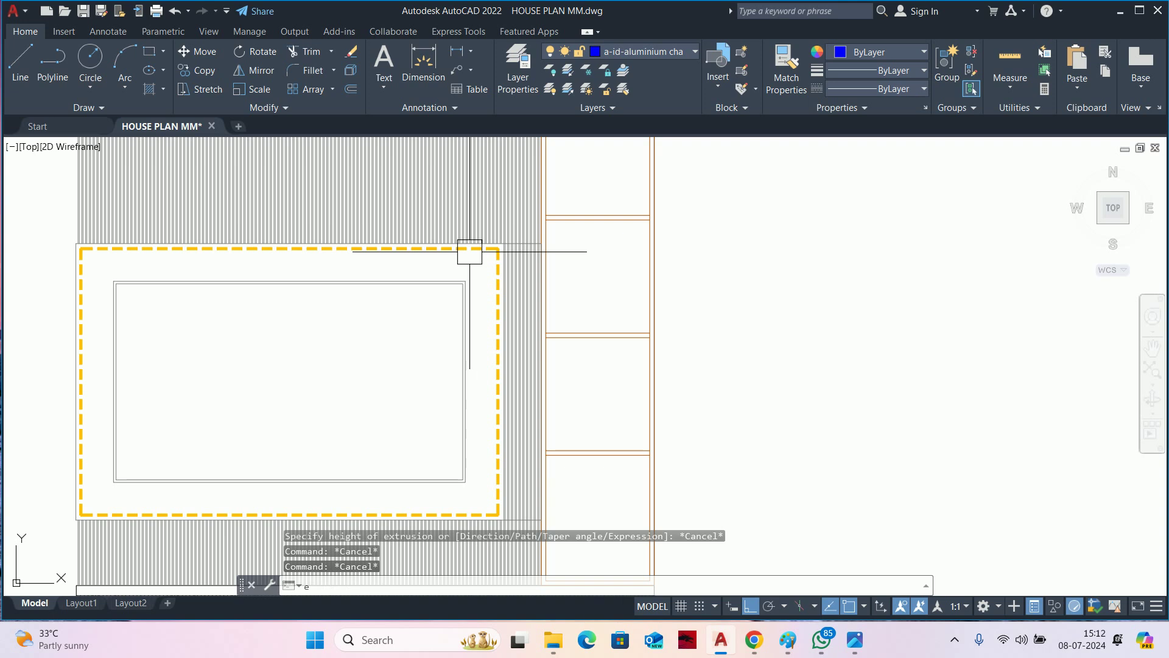
{"action": "type", "text": "ext"}
{"action": "key", "text": "Return"}
{"action": "key", "text": "Escape"}
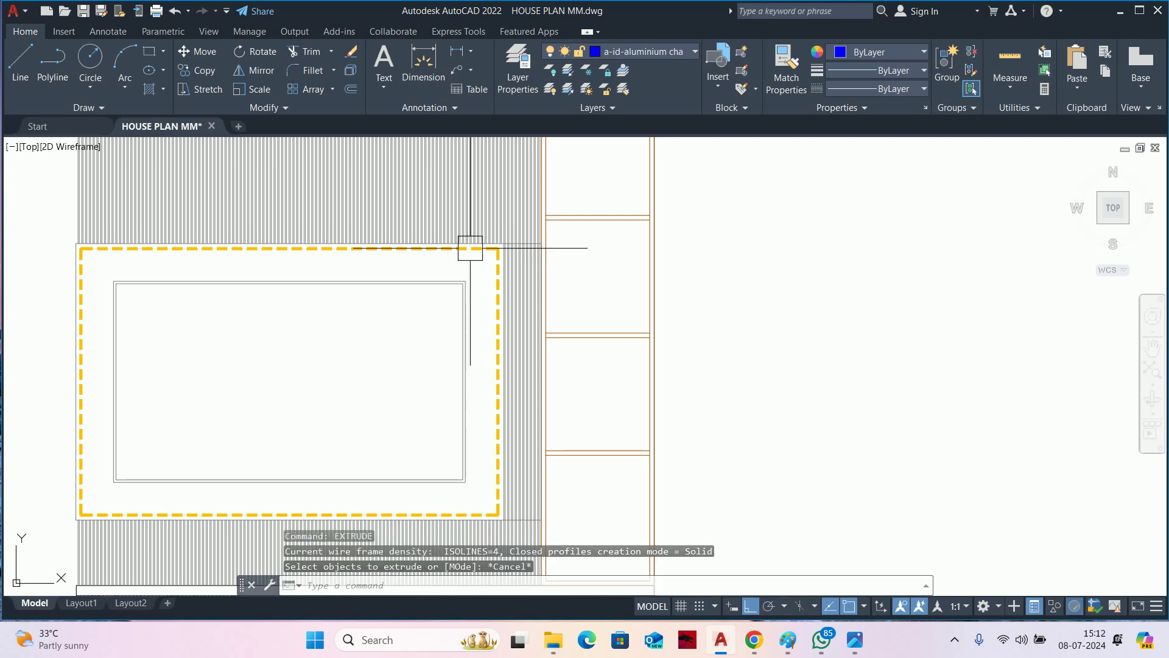
{"action": "key", "text": "Escape"}
{"action": "type", "text": "xtrim"}
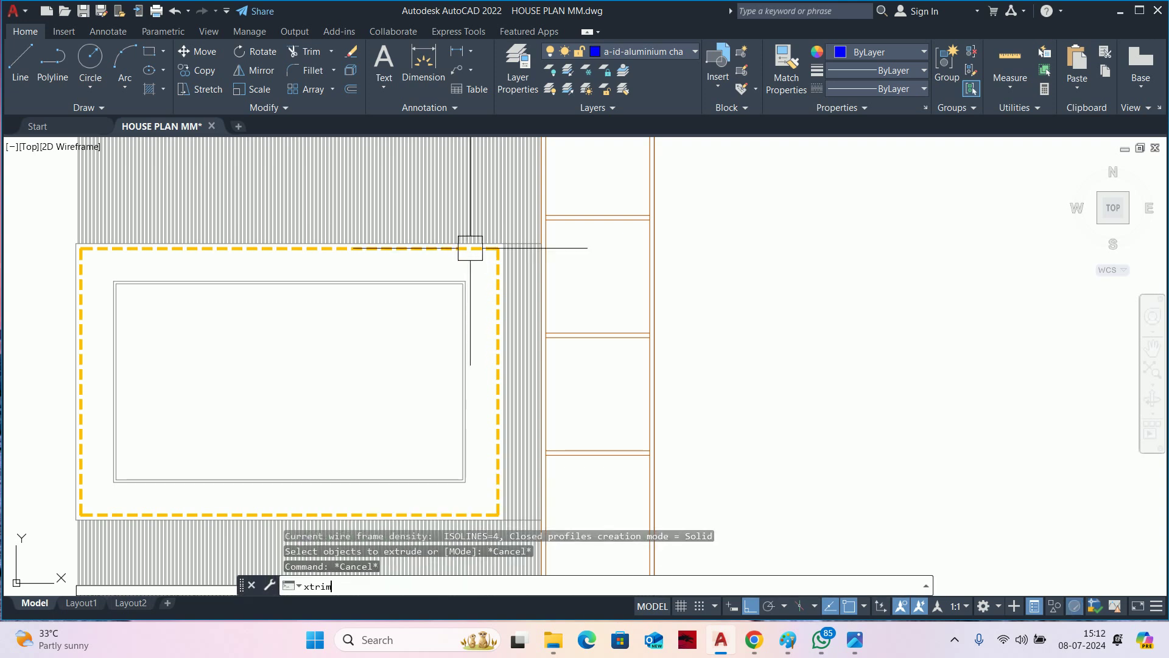
{"action": "key", "text": "Return"}
{"action": "scroll", "coordinate": [463, 238], "scroll_direction": "up", "scroll_amount": 3}
{"action": "scroll", "coordinate": [481, 292], "scroll_direction": "up", "scroll_amount": 2}
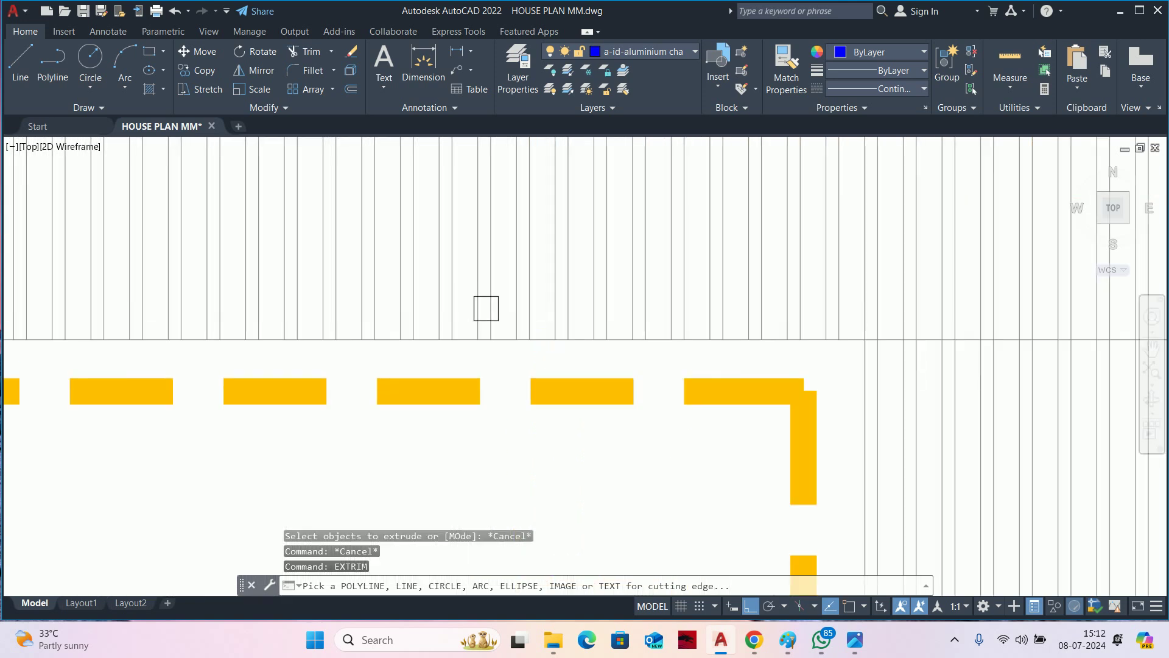
{"action": "left_click", "coordinate": [509, 338]}
{"action": "scroll", "coordinate": [510, 365], "scroll_direction": "down", "scroll_amount": 3}
{"action": "key", "text": "Escape"}
Retry XTRIM on the dashed LED frame, picking a side to trim, then cancel.
{"action": "key", "text": "Return"}
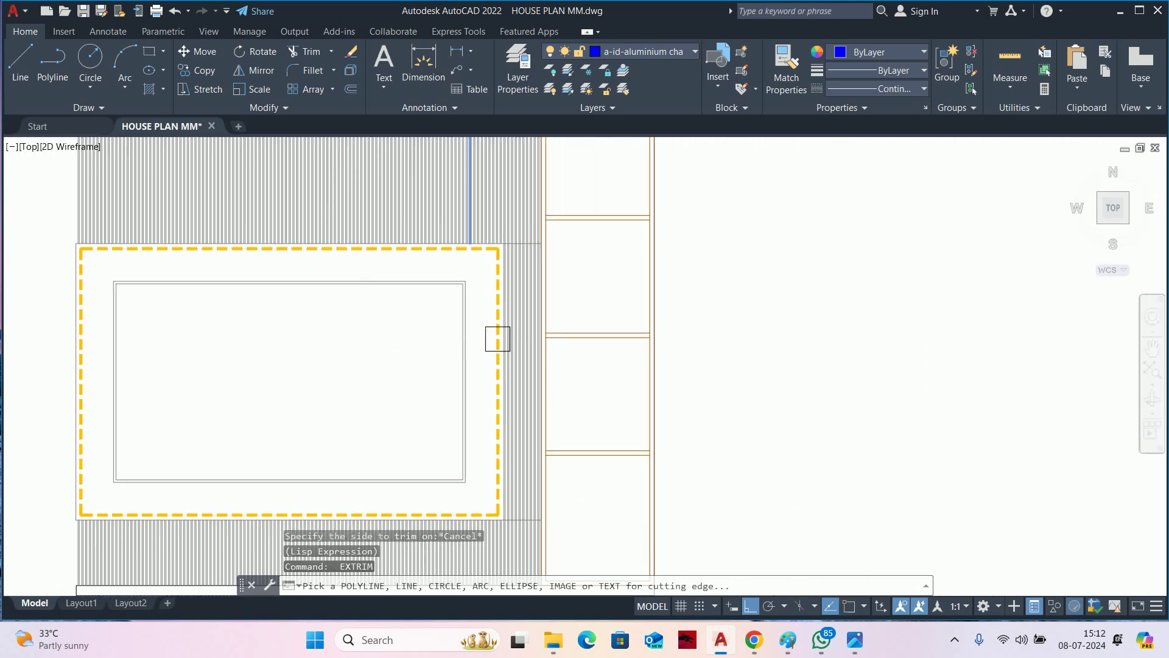
{"action": "scroll", "coordinate": [469, 273], "scroll_direction": "up", "scroll_amount": 2}
{"action": "scroll", "coordinate": [464, 286], "scroll_direction": "up", "scroll_amount": 2}
{"action": "scroll", "coordinate": [469, 293], "scroll_direction": "up", "scroll_amount": 4}
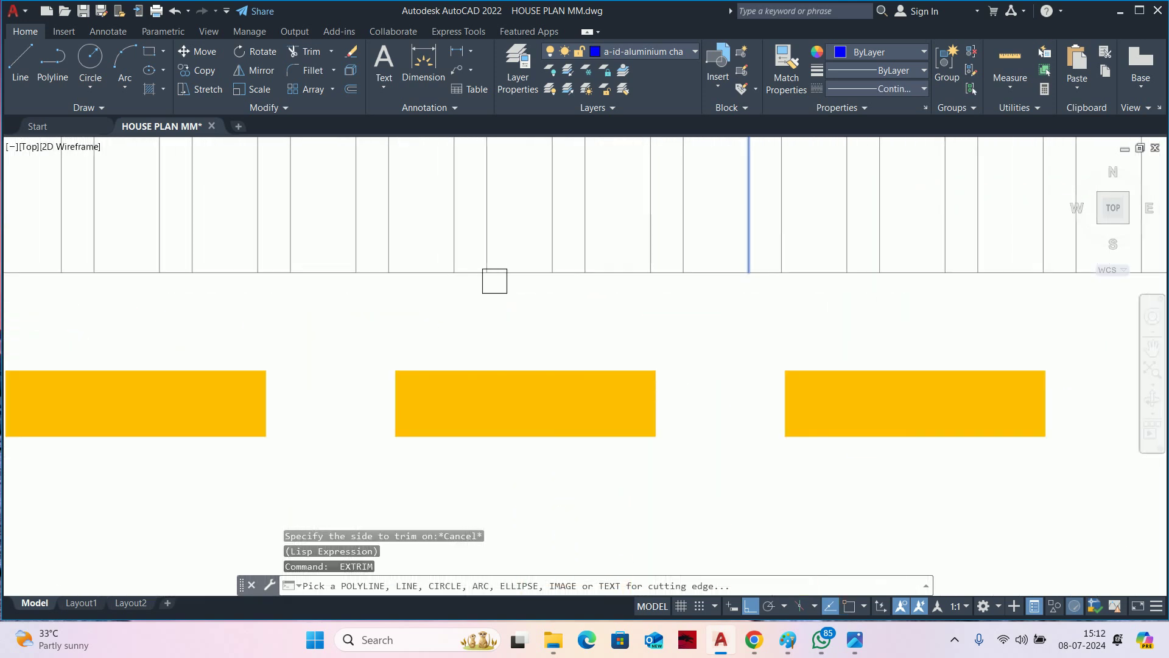
{"action": "left_click", "coordinate": [510, 280]}
{"action": "scroll", "coordinate": [517, 292], "scroll_direction": "down", "scroll_amount": 2}
{"action": "scroll", "coordinate": [524, 311], "scroll_direction": "down", "scroll_amount": 2}
{"action": "scroll", "coordinate": [533, 324], "scroll_direction": "up", "scroll_amount": 2}
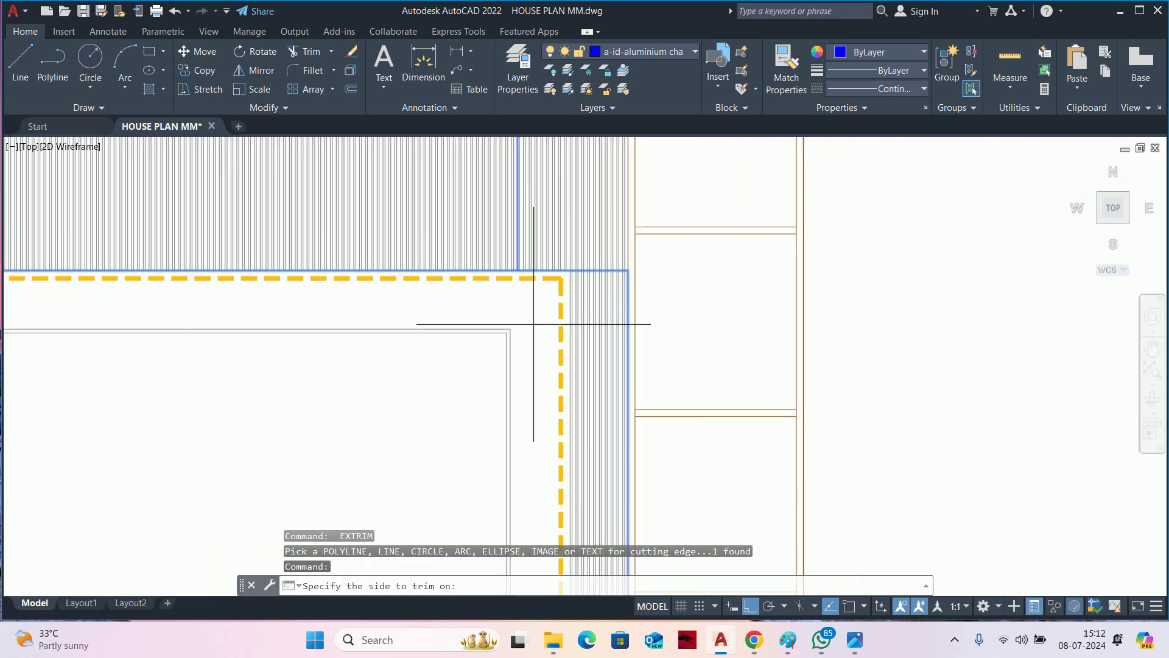
{"action": "scroll", "coordinate": [537, 322], "scroll_direction": "down", "scroll_amount": 3}
{"action": "scroll", "coordinate": [539, 327], "scroll_direction": "up", "scroll_amount": 1}
{"action": "left_click", "coordinate": [540, 328]}
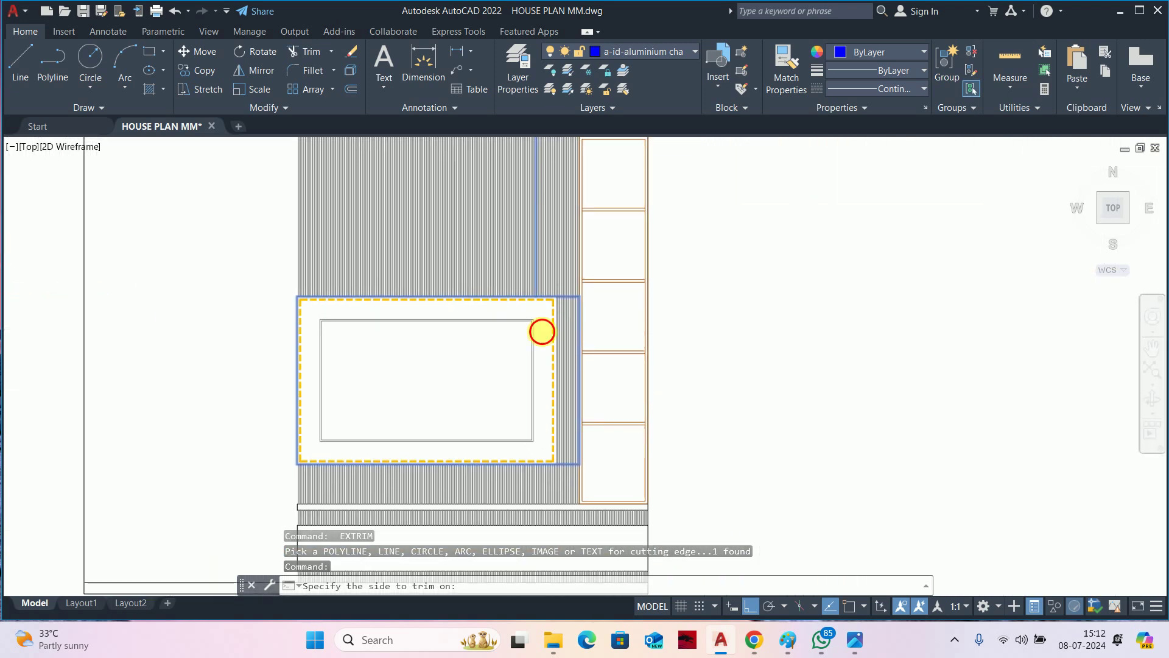
{"action": "key", "text": "Escape"}
{"action": "key", "text": "Escape"}
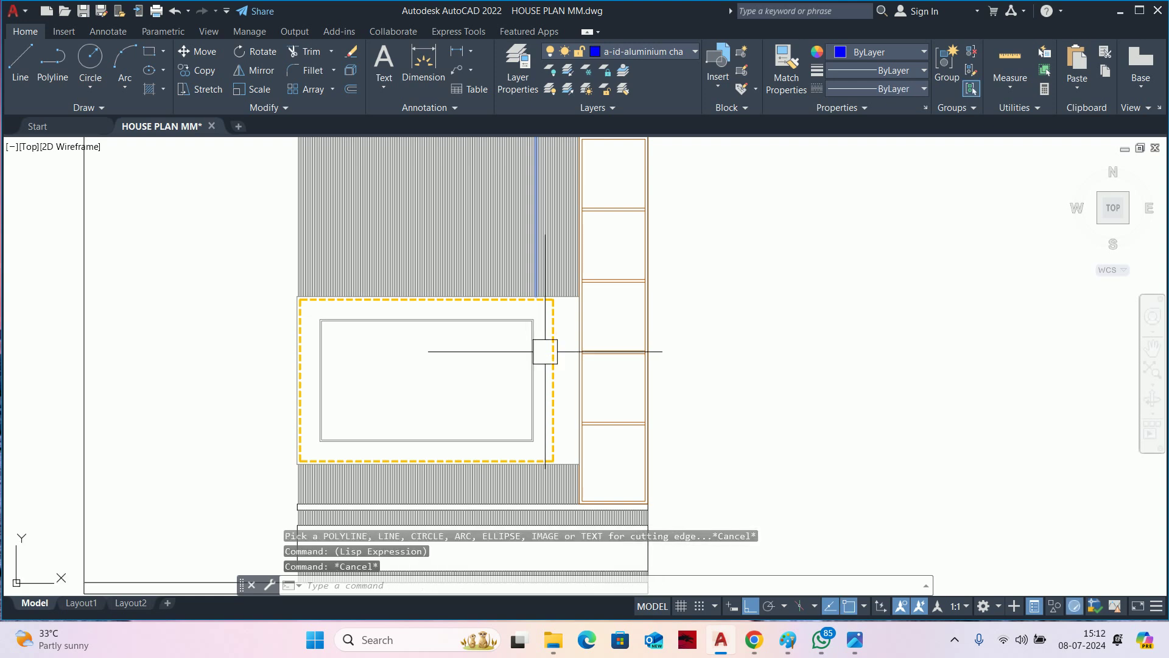
{"action": "key", "text": "Escape"}
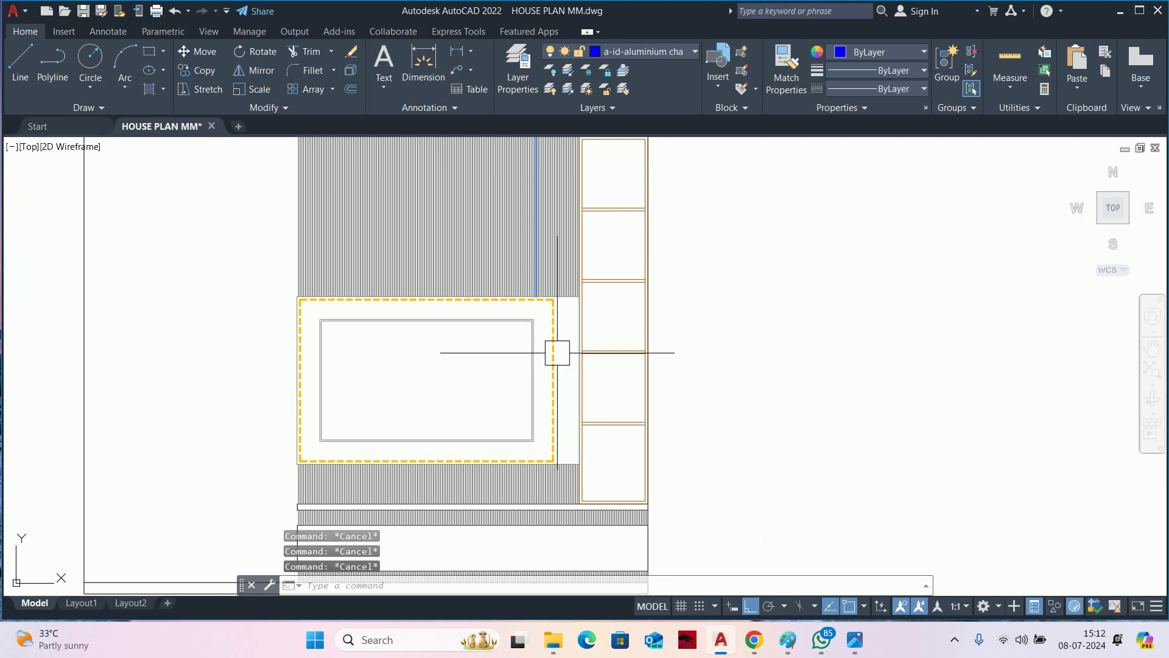
Use TRIM to cut away the dashed frame's vertical side beside the TV.
{"action": "type", "text": "tr"}
{"action": "key", "text": "Return"}
{"action": "left_click", "coordinate": [554, 351]}
{"action": "scroll", "coordinate": [290, 360], "scroll_direction": "up", "scroll_amount": 4}
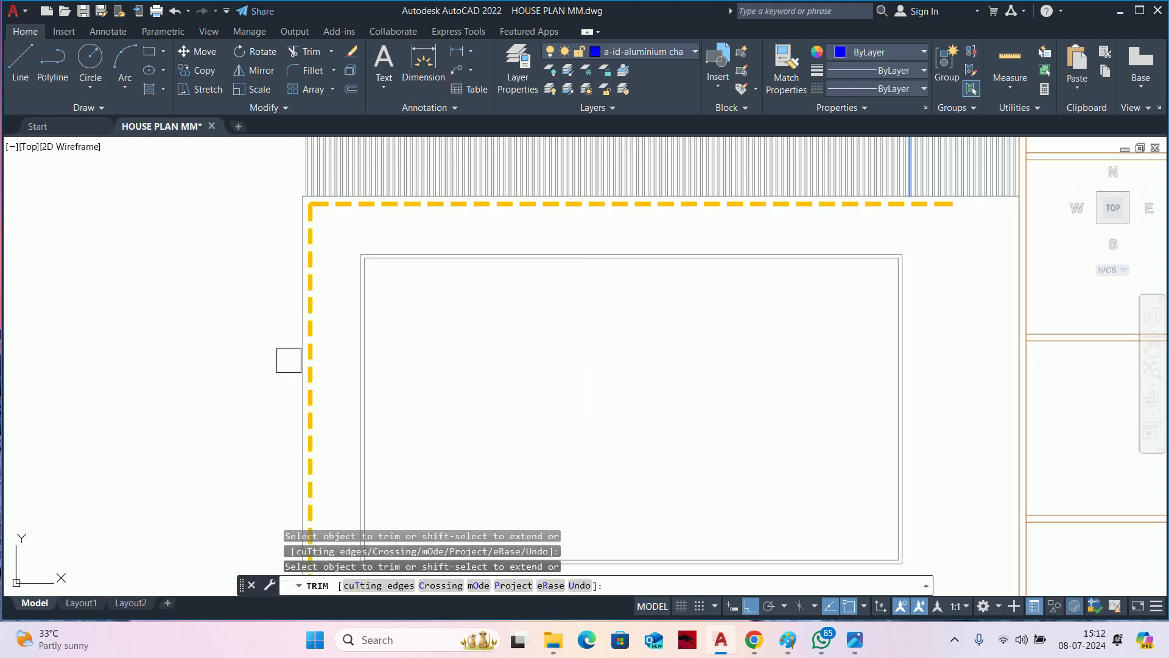
{"action": "scroll", "coordinate": [314, 349], "scroll_direction": "down", "scroll_amount": 4}
Extend the lower dashed LED strip to the panel's right edge.
{"action": "key", "text": "Escape"}
{"action": "key", "text": "Escape"}
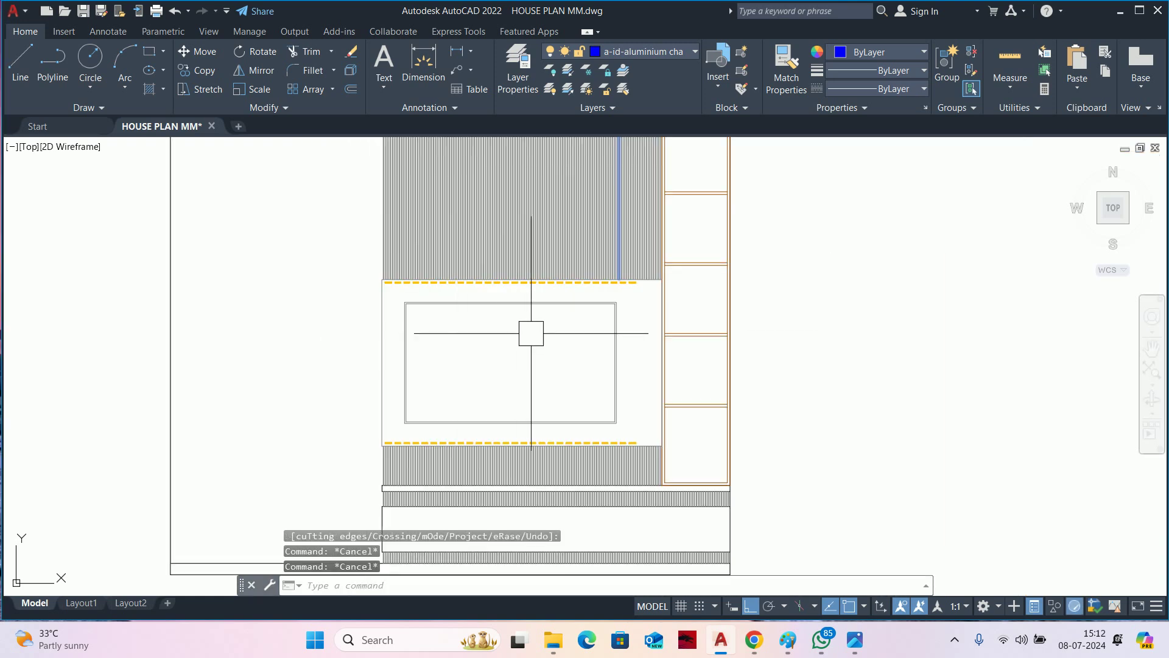
{"action": "key", "text": "Escape"}
{"action": "type", "text": "ex"}
{"action": "key", "text": "Return"}
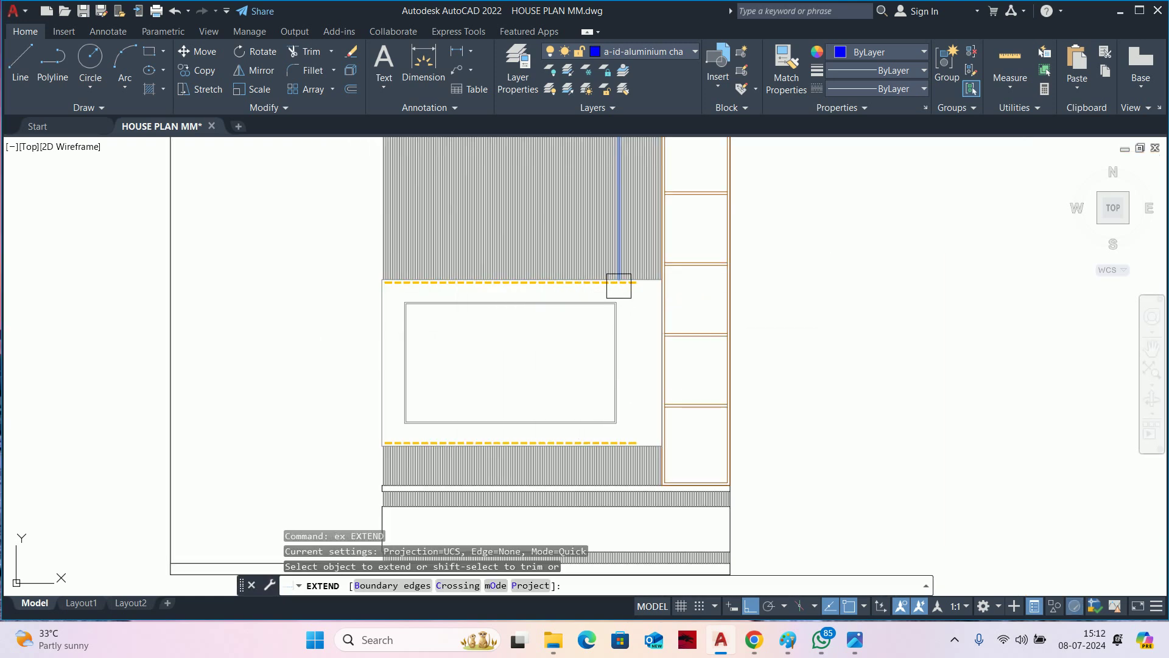
{"action": "scroll", "coordinate": [622, 285], "scroll_direction": "up", "scroll_amount": 4}
{"action": "scroll", "coordinate": [658, 329], "scroll_direction": "down", "scroll_amount": 2}
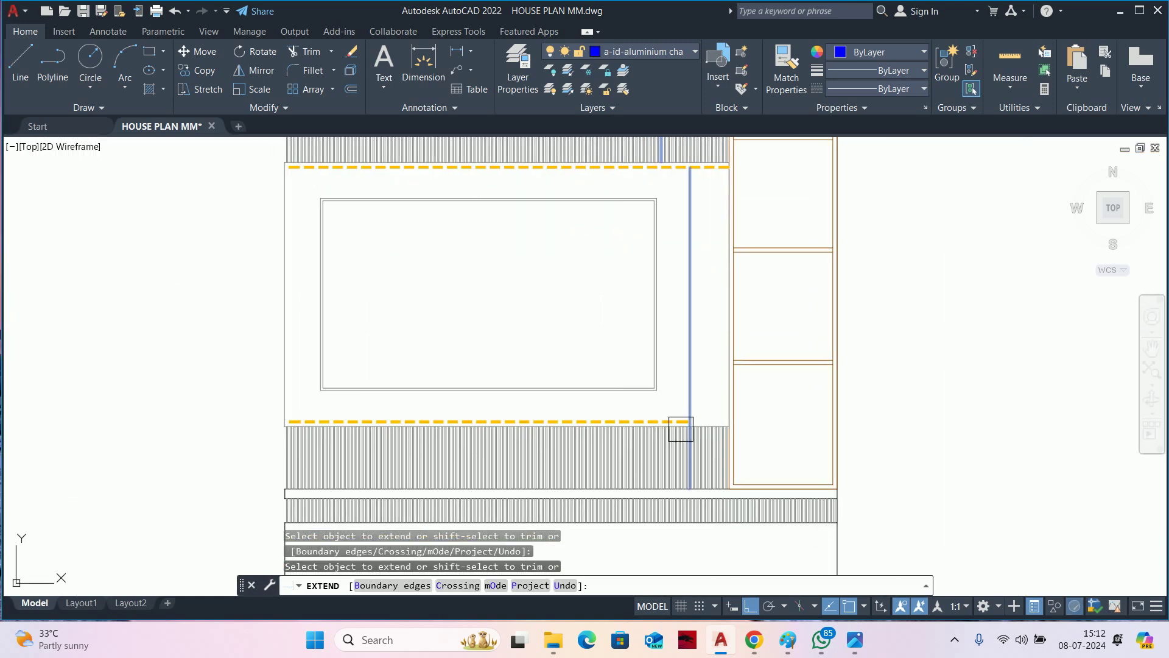
{"action": "left_click", "coordinate": [677, 412]}
{"action": "key", "text": "Escape"}
{"action": "scroll", "coordinate": [669, 359], "scroll_direction": "down", "scroll_amount": 2}
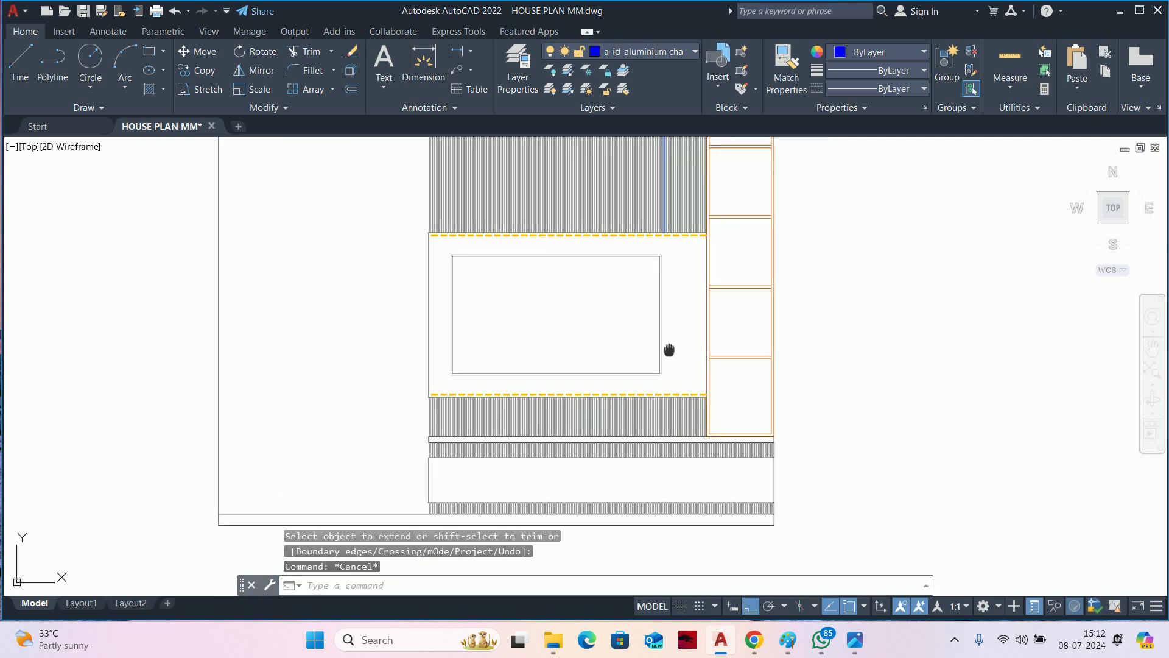
Measure the gaps on either side of the TV rectangle.
{"action": "type", "text": "m"}
{"action": "key", "text": "Return"}
{"action": "scroll", "coordinate": [683, 385], "scroll_direction": "up", "scroll_amount": 2}
{"action": "left_click", "coordinate": [685, 385]}
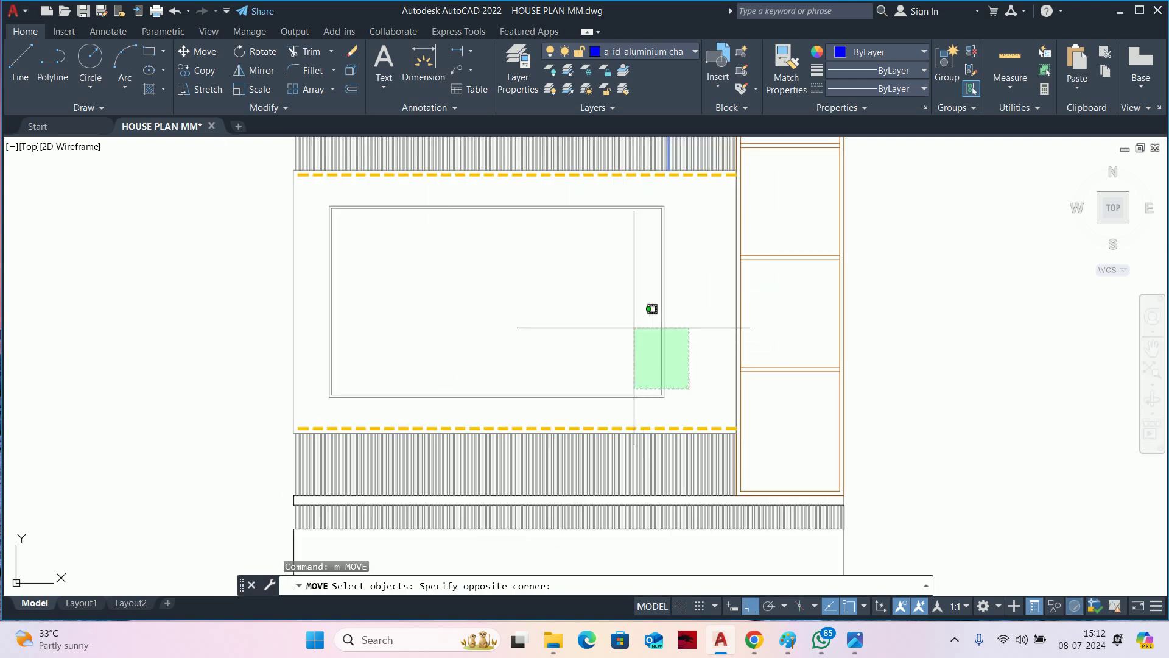
{"action": "key", "text": "Escape"}
{"action": "left_click", "coordinate": [1010, 64]}
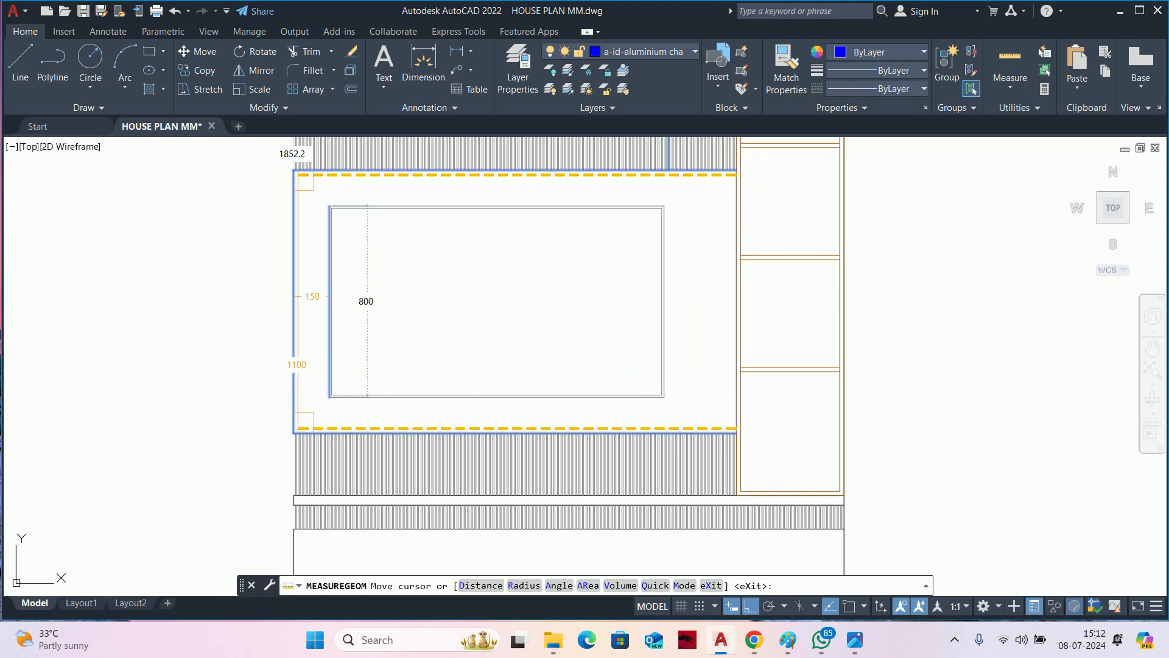
{"action": "key", "text": "Escape"}
Move both TV outlines 75 units right to centre them between the LED strips.
{"action": "type", "text": "m"}
{"action": "key", "text": "Return"}
{"action": "left_click", "coordinate": [690, 353]}
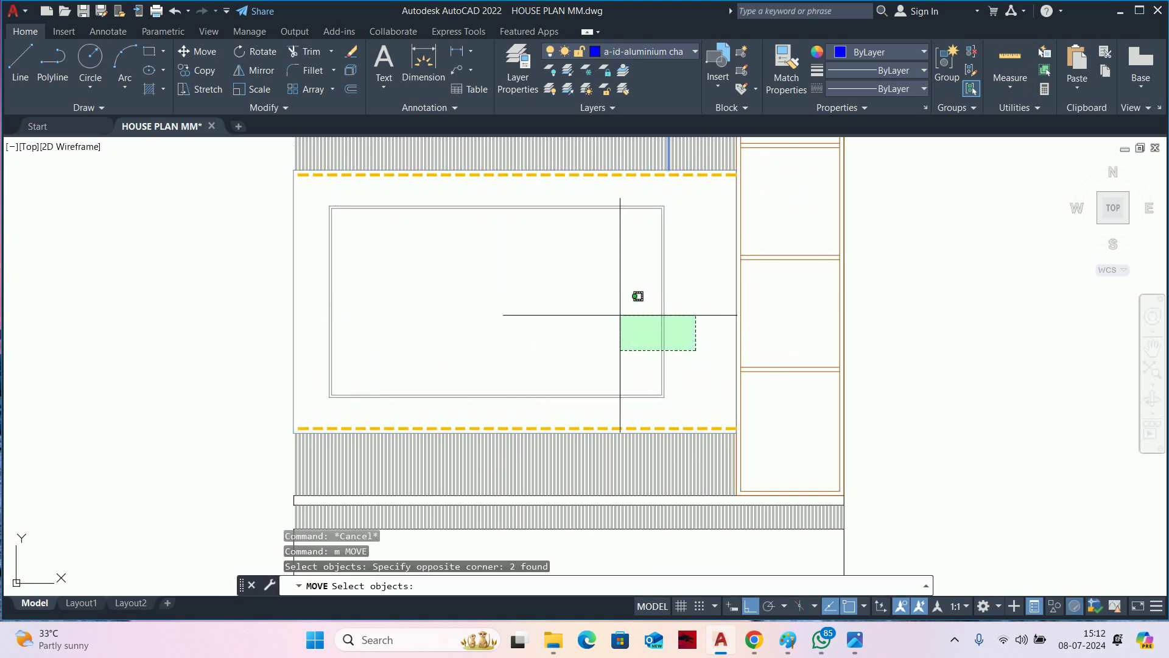
{"action": "left_click", "coordinate": [619, 316]}
{"action": "key", "text": "Return"}
{"action": "left_click", "coordinate": [481, 310]}
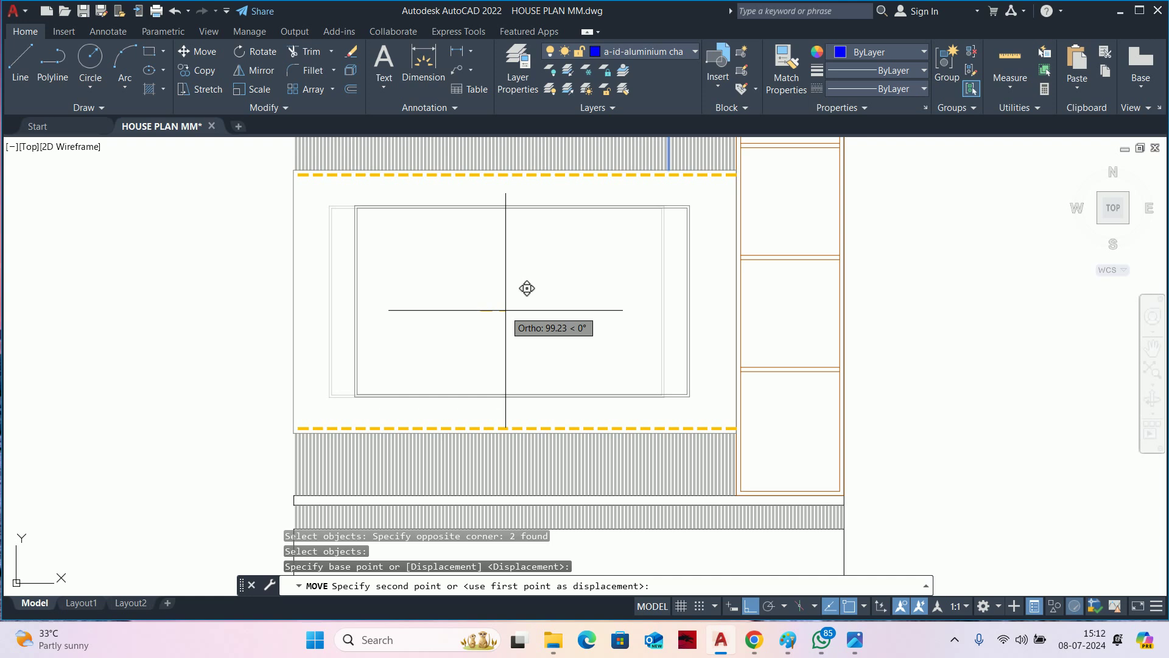
{"action": "type", "text": "75"}
{"action": "key", "text": "Return"}
{"action": "key", "text": "Escape"}
Select the outer wall outline.
{"action": "scroll", "coordinate": [499, 386], "scroll_direction": "down", "scroll_amount": 2}
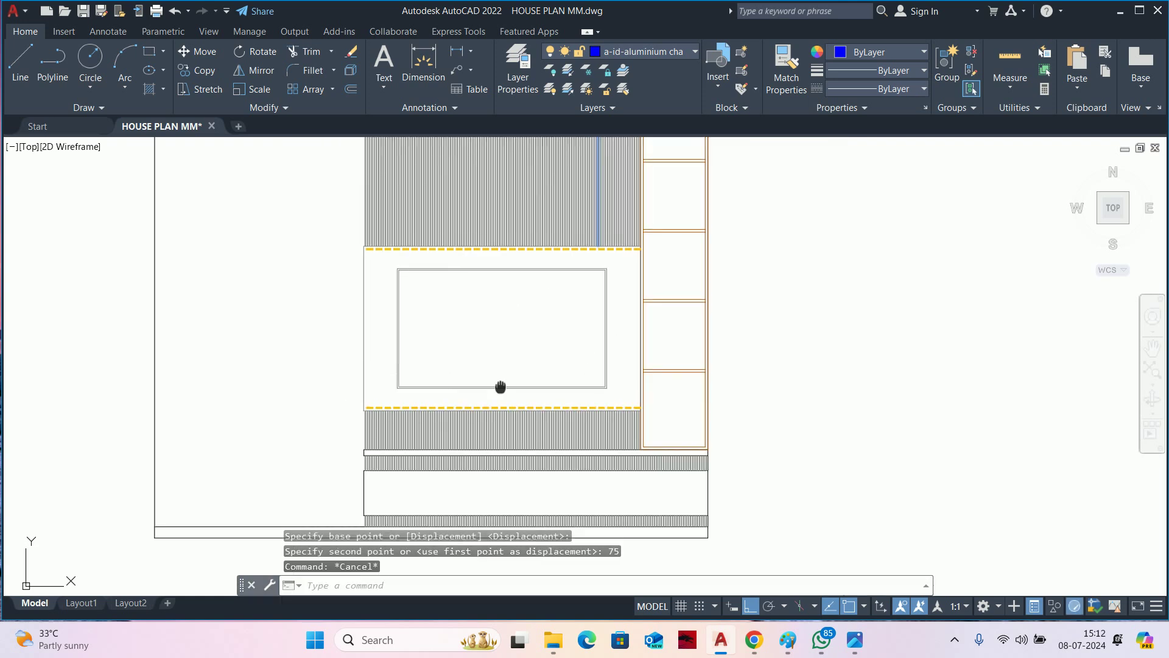
{"action": "scroll", "coordinate": [486, 390], "scroll_direction": "down", "scroll_amount": 2}
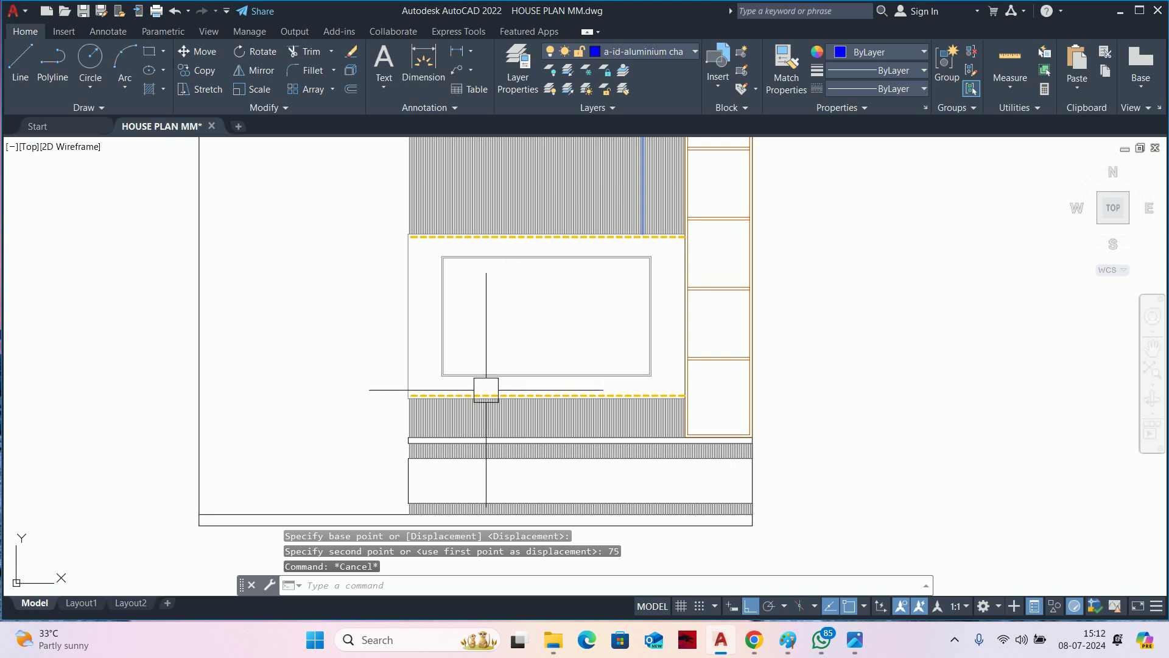
{"action": "left_click", "coordinate": [418, 335]}
{"action": "scroll", "coordinate": [411, 331], "scroll_direction": "up", "scroll_amount": 2}
Start a line at the panel's lower-left corner, then cancel it.
{"action": "key", "text": "Escape"}
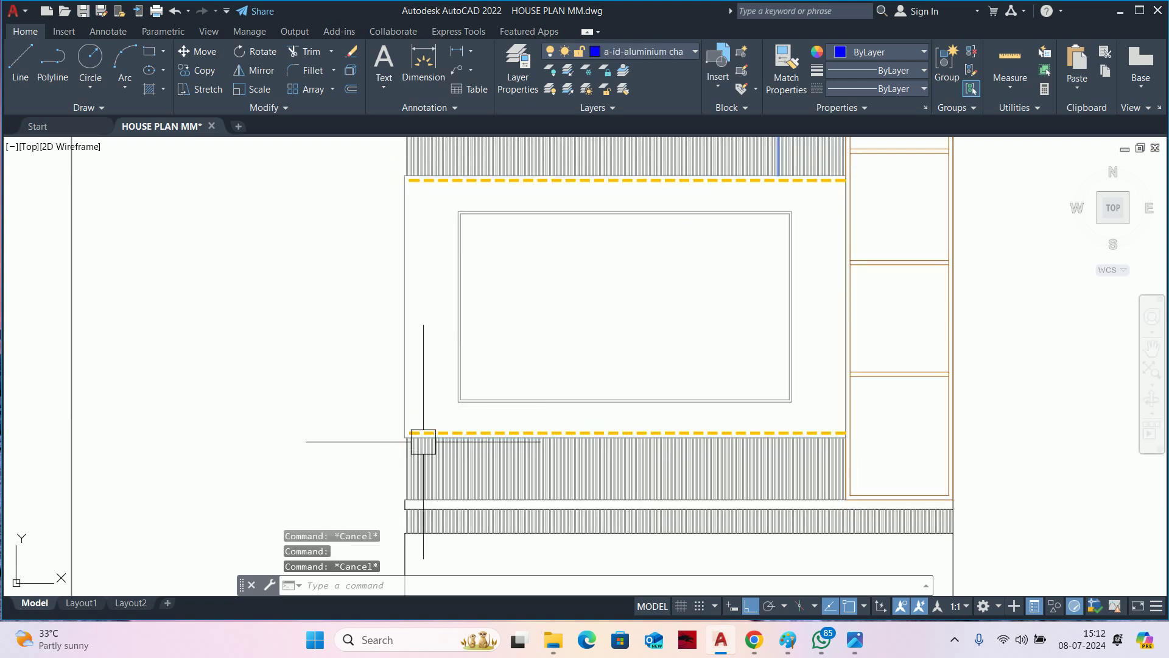
{"action": "key", "text": "Return"}
{"action": "left_click", "coordinate": [405, 504]}
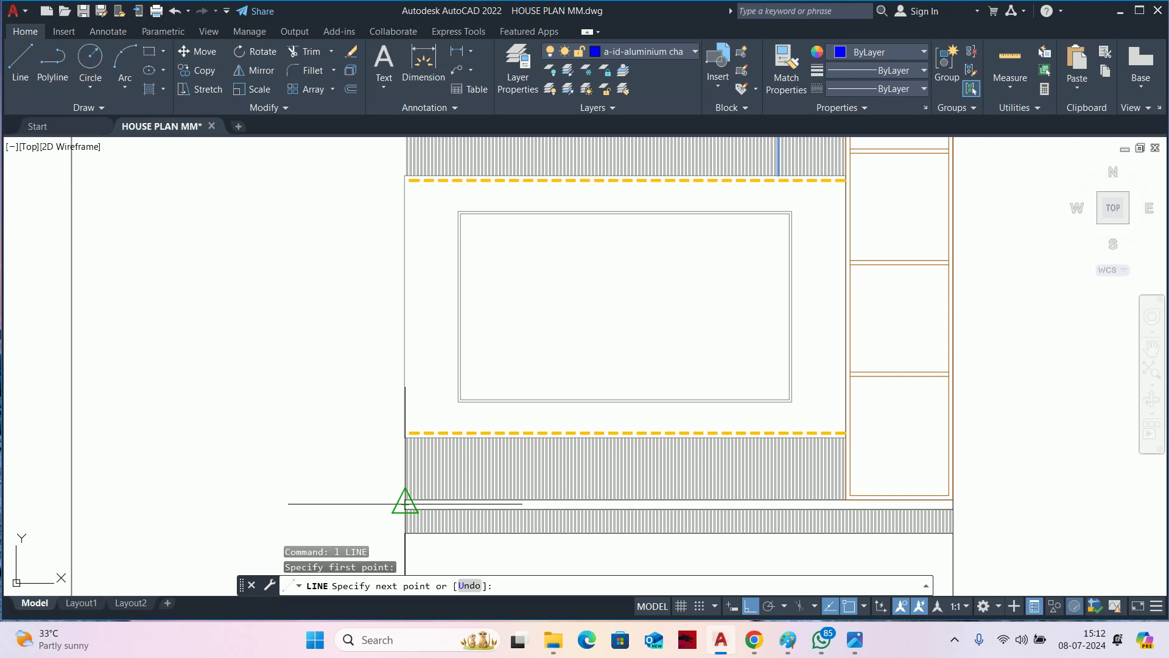
{"action": "scroll", "coordinate": [404, 301], "scroll_direction": "up", "scroll_amount": 2}
{"action": "scroll", "coordinate": [405, 378], "scroll_direction": "down", "scroll_amount": 2}
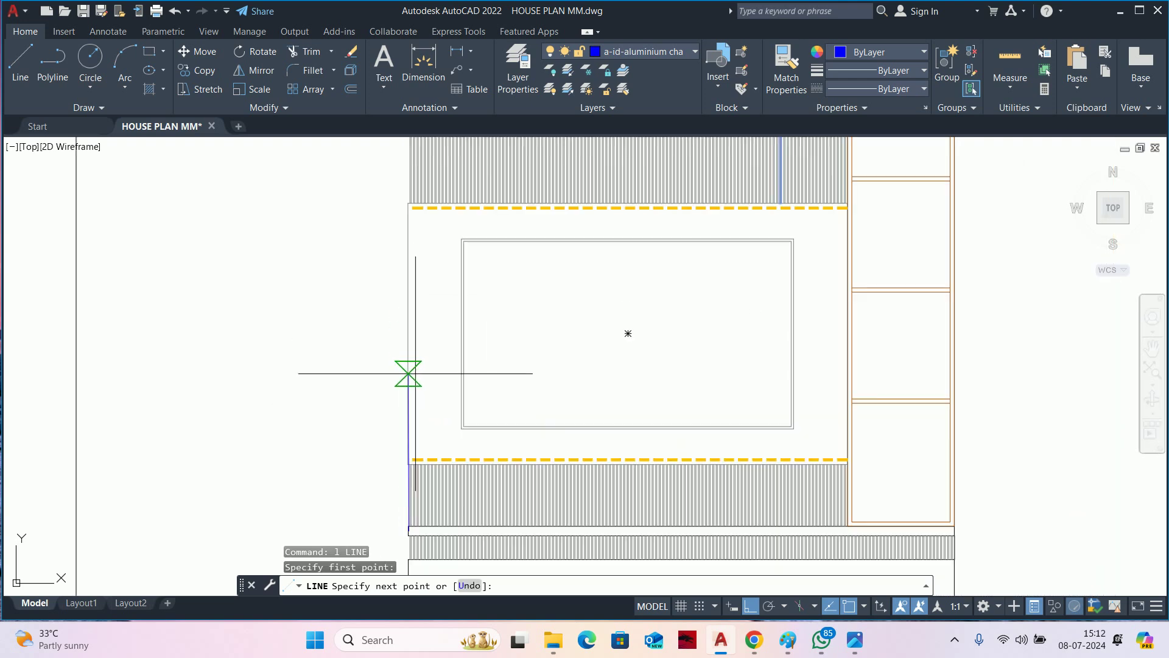
{"action": "scroll", "coordinate": [405, 250], "scroll_direction": "up", "scroll_amount": 2}
{"action": "scroll", "coordinate": [405, 183], "scroll_direction": "up", "scroll_amount": 1}
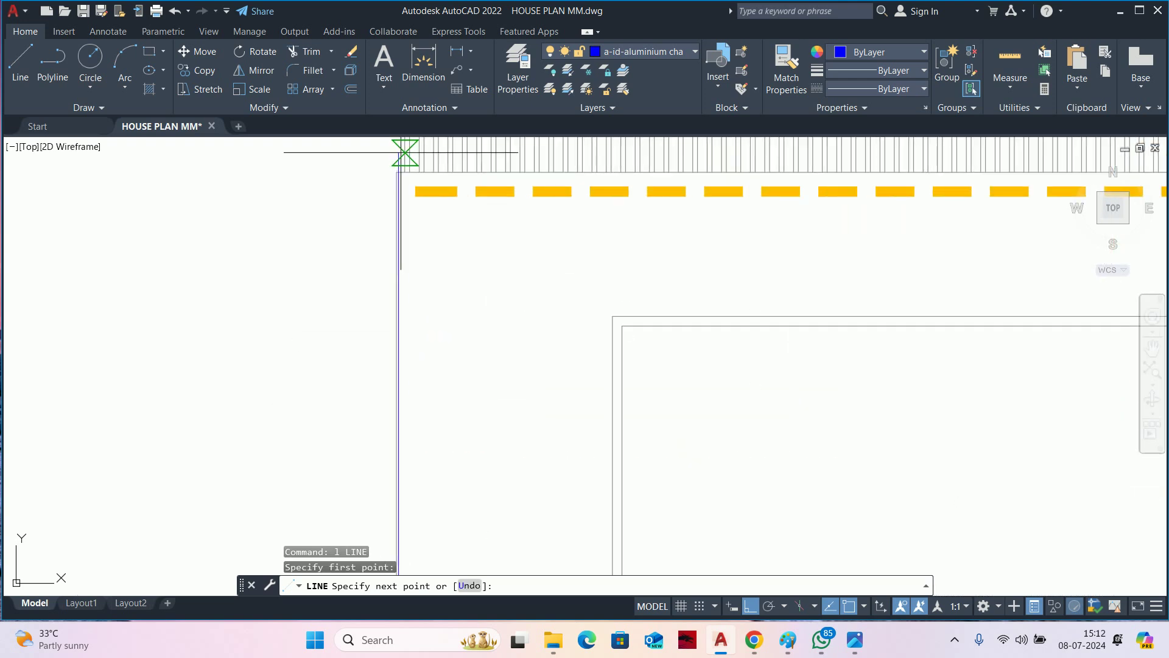
{"action": "scroll", "coordinate": [402, 173], "scroll_direction": "up", "scroll_amount": 1}
{"action": "scroll", "coordinate": [402, 173], "scroll_direction": "up", "scroll_amount": 1}
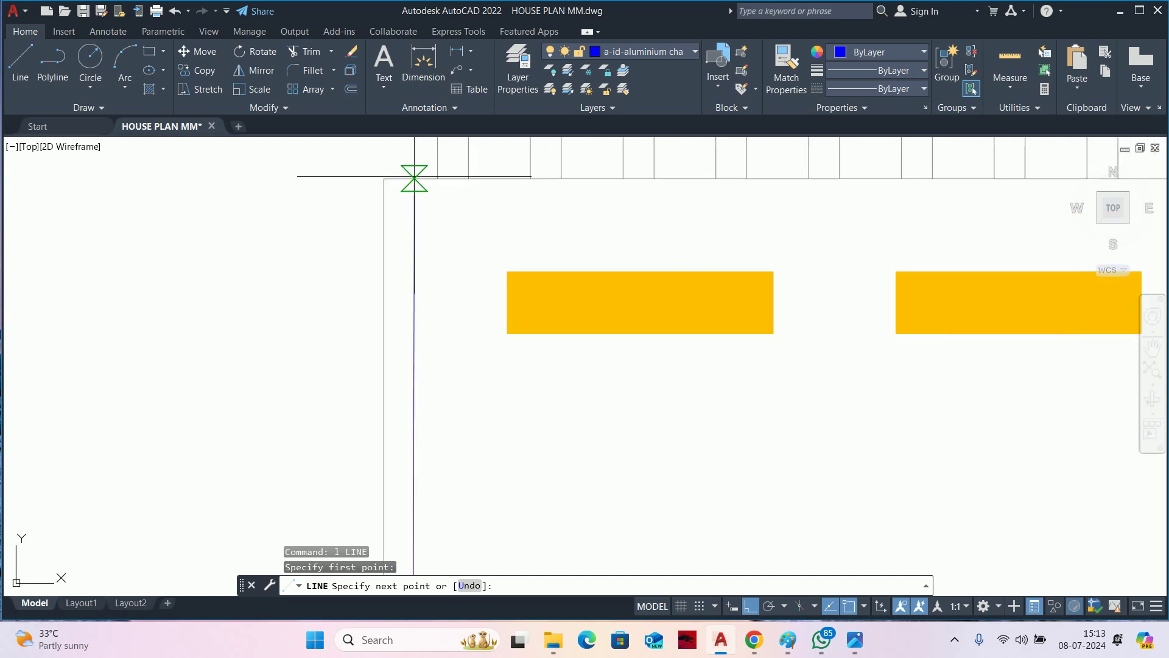
{"action": "key", "text": "Escape"}
Select the wall polyline and try its midpoint stretch grip, then cancel.
{"action": "left_click", "coordinate": [390, 198]}
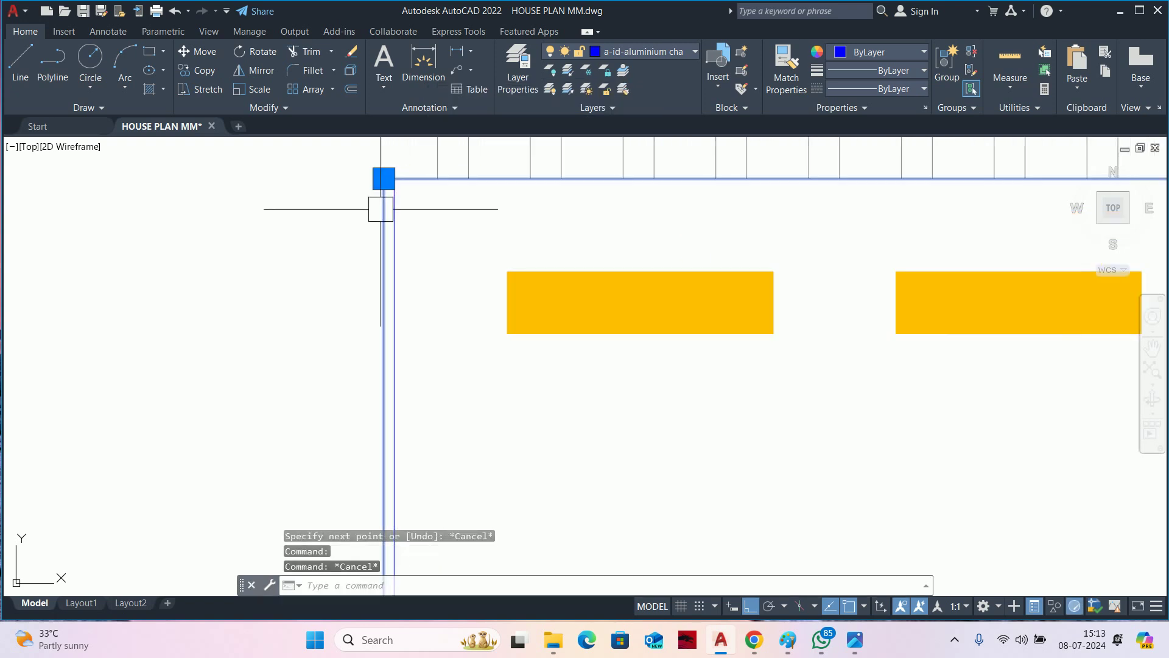
{"action": "key", "text": "Escape"}
{"action": "left_click", "coordinate": [383, 201]}
{"action": "scroll", "coordinate": [382, 201], "scroll_direction": "down", "scroll_amount": 1}
{"action": "middle_click_drag", "start_coordinate": [341, 375], "coordinate": [342, 346]}
{"action": "scroll", "coordinate": [350, 365], "scroll_direction": "up", "scroll_amount": 3}
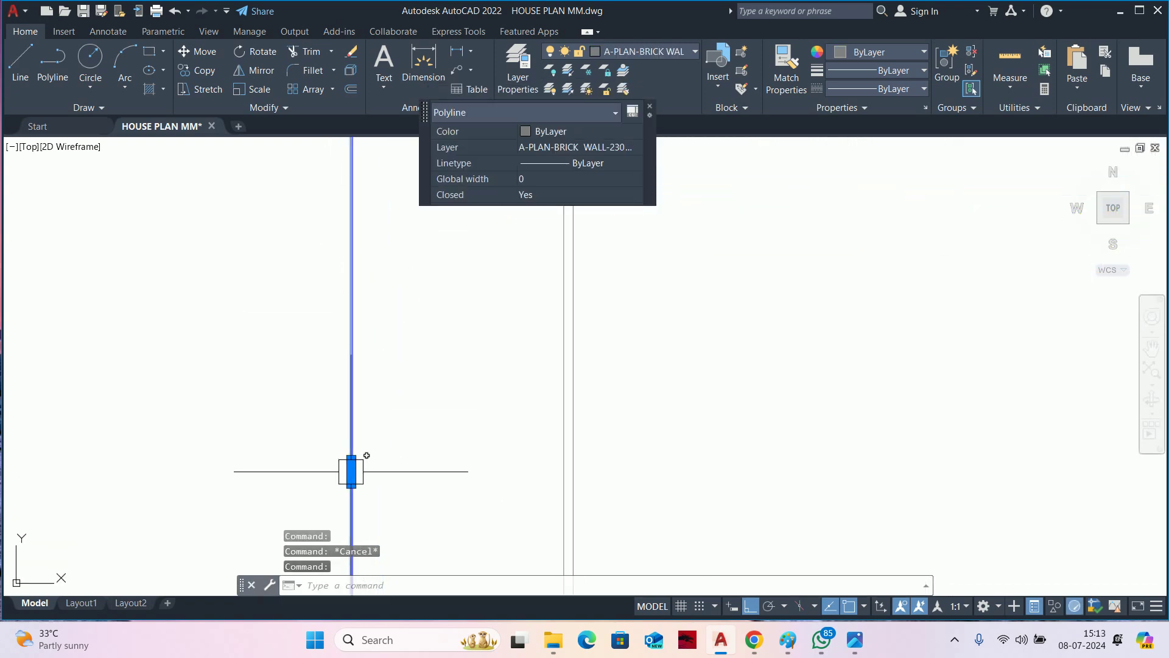
{"action": "left_click", "coordinate": [368, 445]}
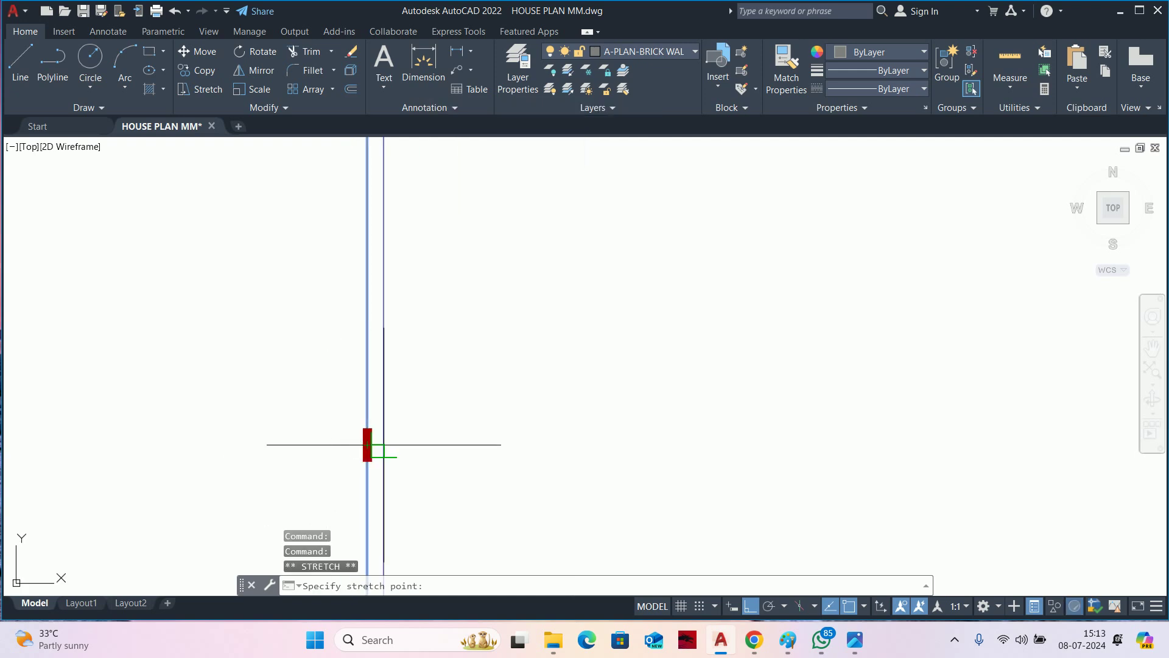
{"action": "key", "text": "Escape"}
{"action": "key", "text": "Escape"}
Erase the stray vertical line left of the fluted panel.
{"action": "scroll", "coordinate": [412, 302], "scroll_direction": "down", "scroll_amount": 2}
{"action": "scroll", "coordinate": [413, 303], "scroll_direction": "down", "scroll_amount": 2}
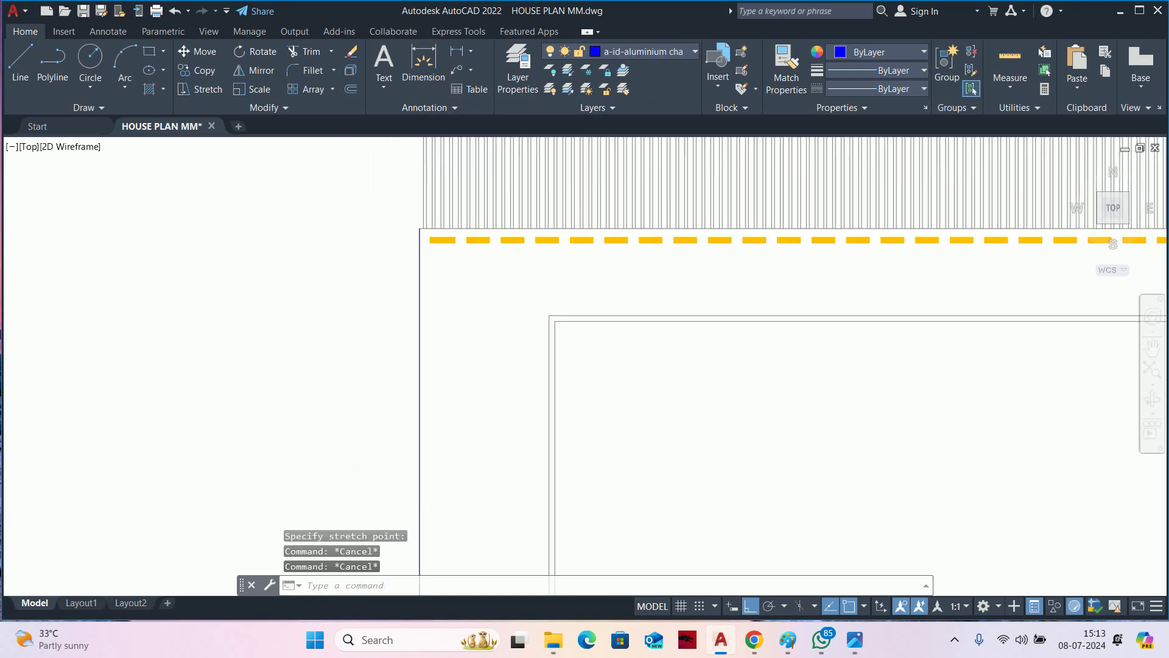
{"action": "left_click", "coordinate": [426, 326]}
{"action": "scroll", "coordinate": [427, 323], "scroll_direction": "down", "scroll_amount": 1}
{"action": "key", "text": "Delete"}
{"action": "scroll", "coordinate": [455, 332], "scroll_direction": "down", "scroll_amount": 2}
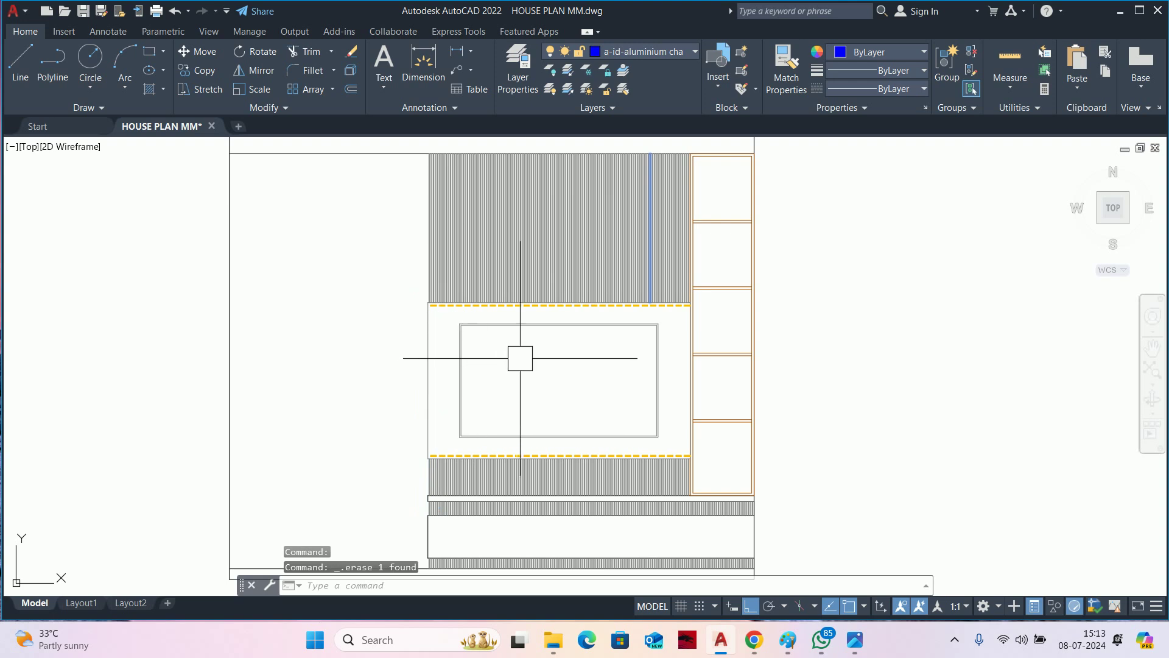
{"action": "key", "text": "Escape"}
{"action": "left_click", "coordinate": [995, 58]}
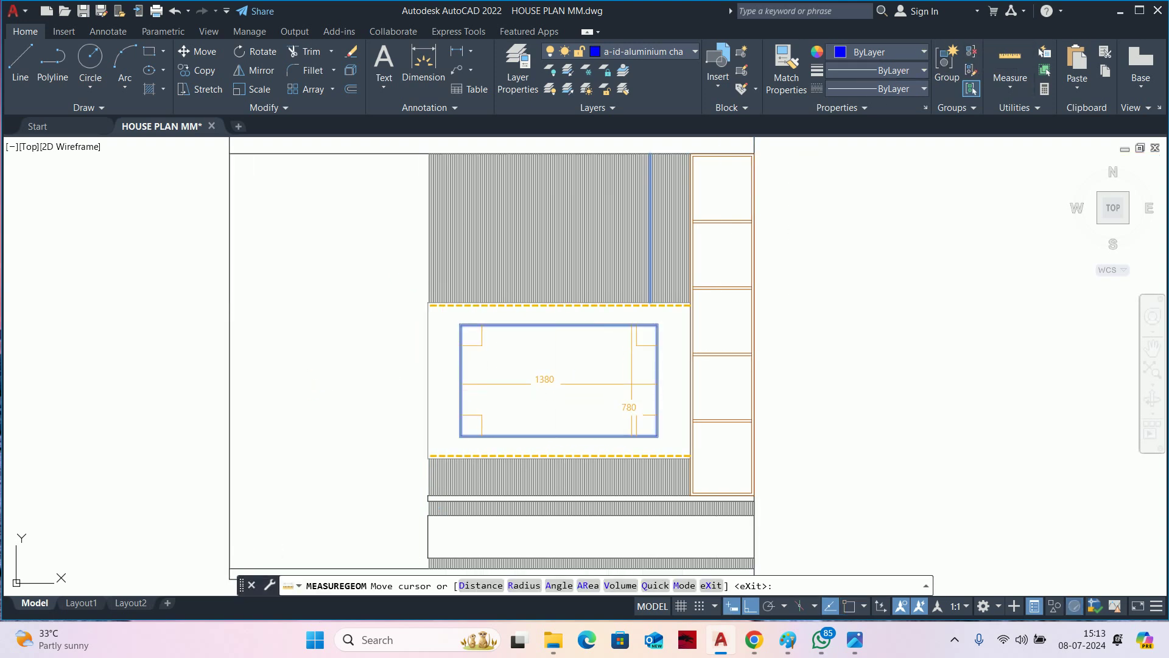
{"action": "key", "text": "Escape"}
{"action": "scroll", "coordinate": [645, 376], "scroll_direction": "down", "scroll_amount": 5}
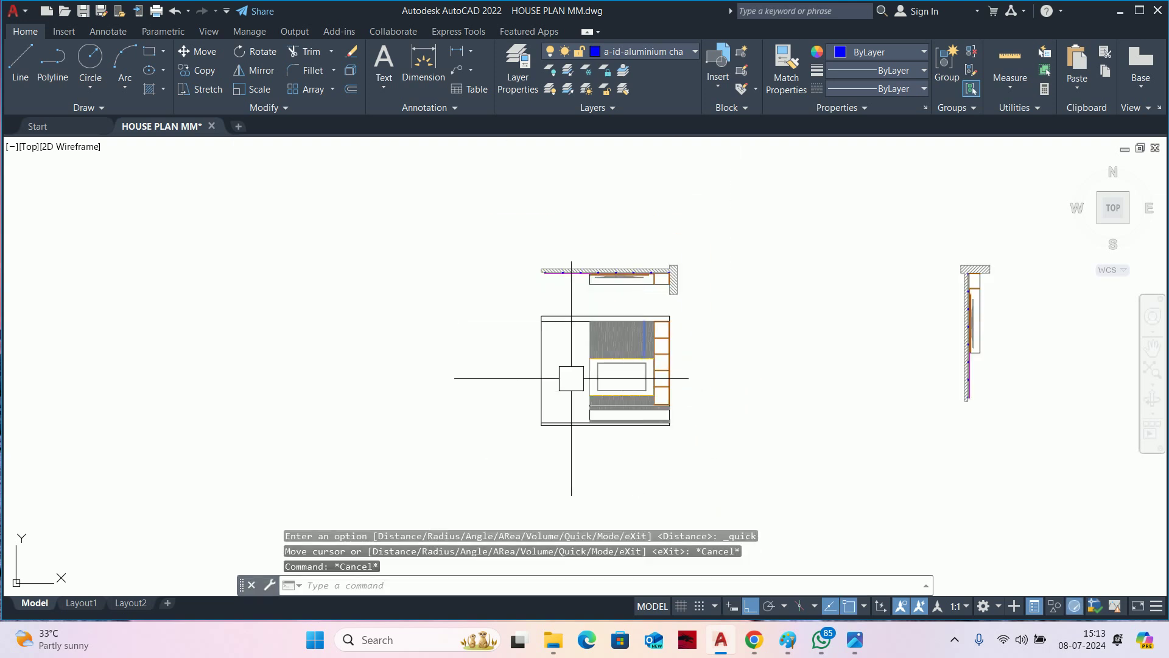
{"action": "type", "text": "regen"}
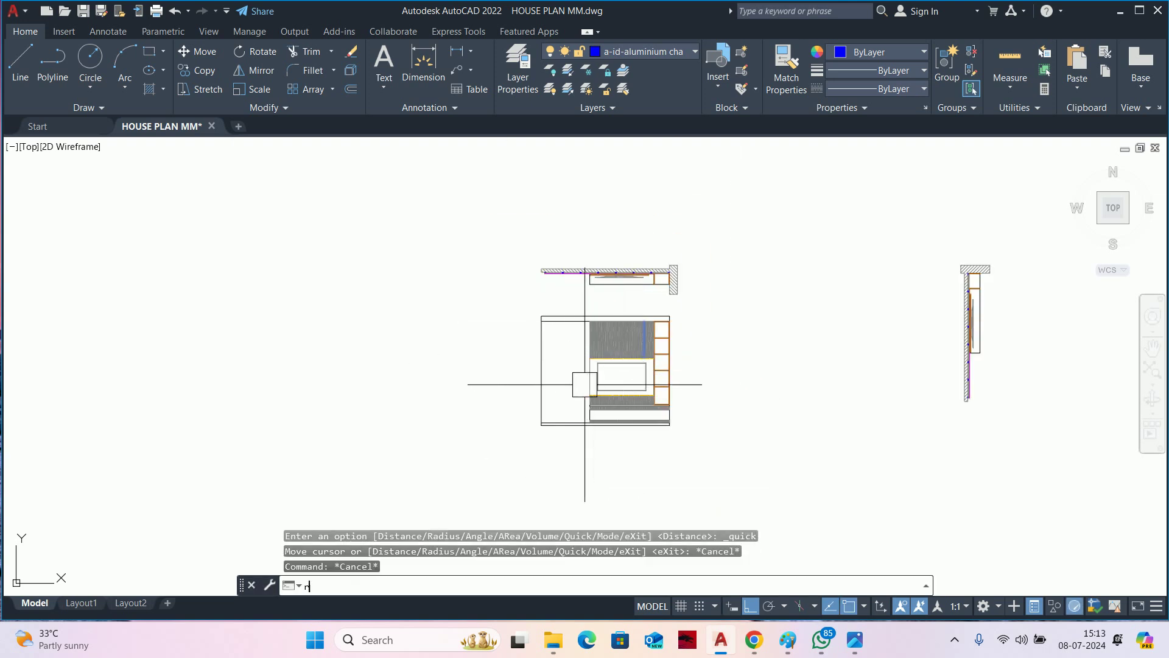
{"action": "key", "text": "Return"}
{"action": "scroll", "coordinate": [585, 384], "scroll_direction": "up", "scroll_amount": 6}
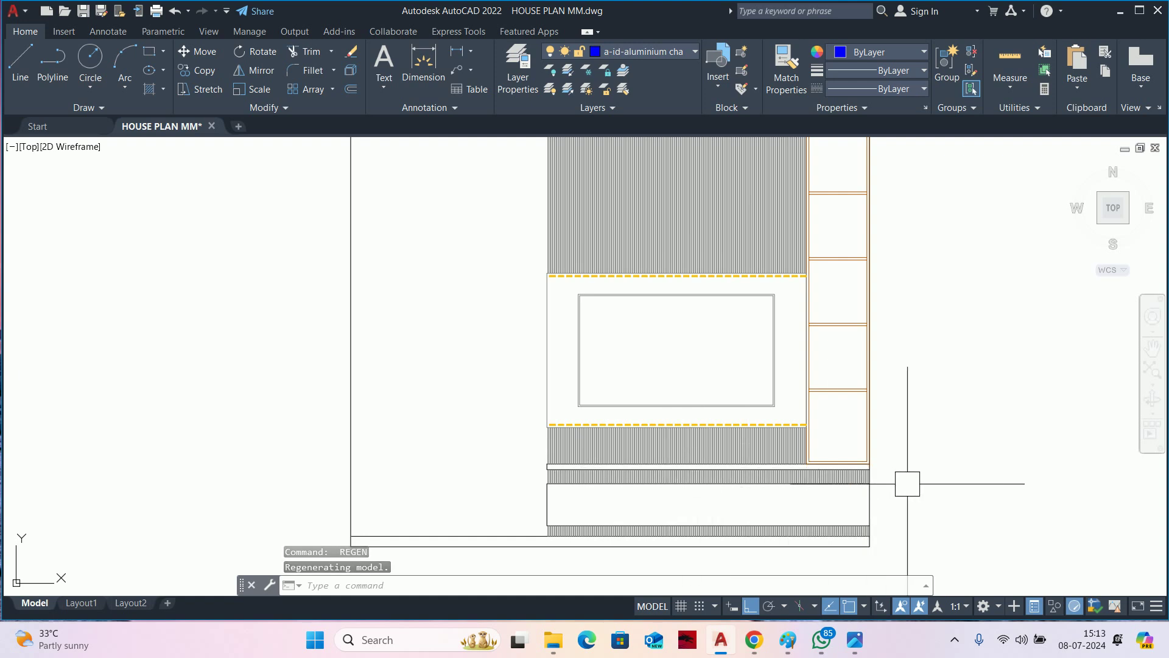
{"action": "key", "text": "Escape"}
{"action": "key", "text": "Escape"}
{"action": "key", "text": "Escape"}
{"action": "type", "text": "d"}
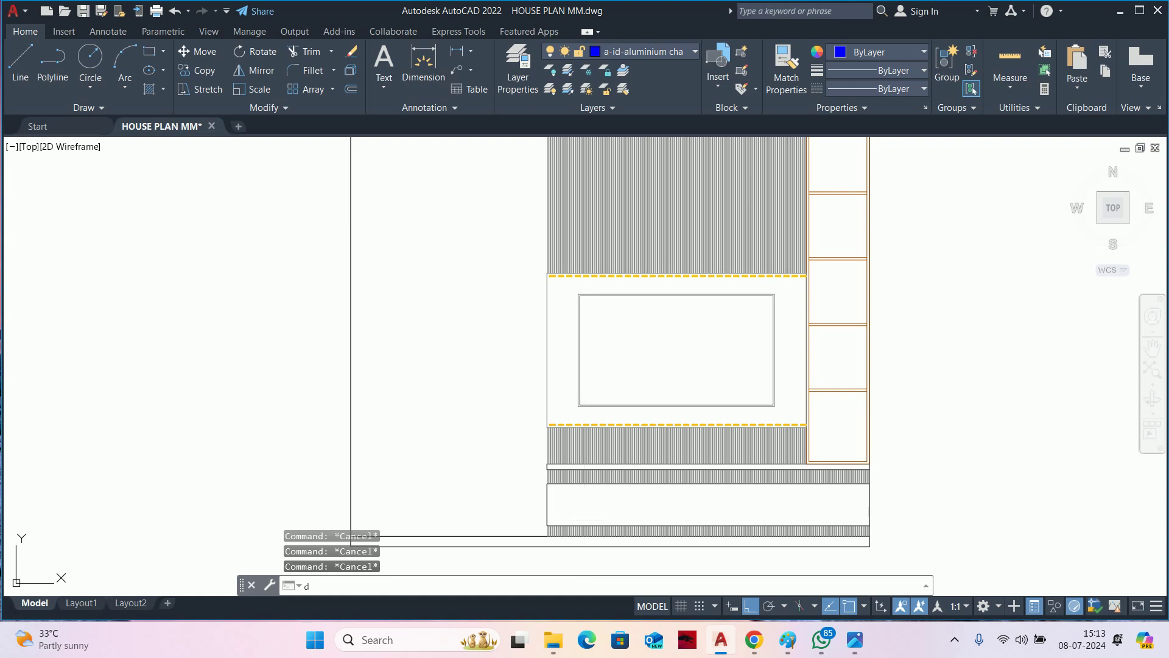
{"action": "key", "text": "Escape"}
{"action": "key", "text": "Escape"}
{"action": "type", "text": "li"}
{"action": "key", "text": "Return"}
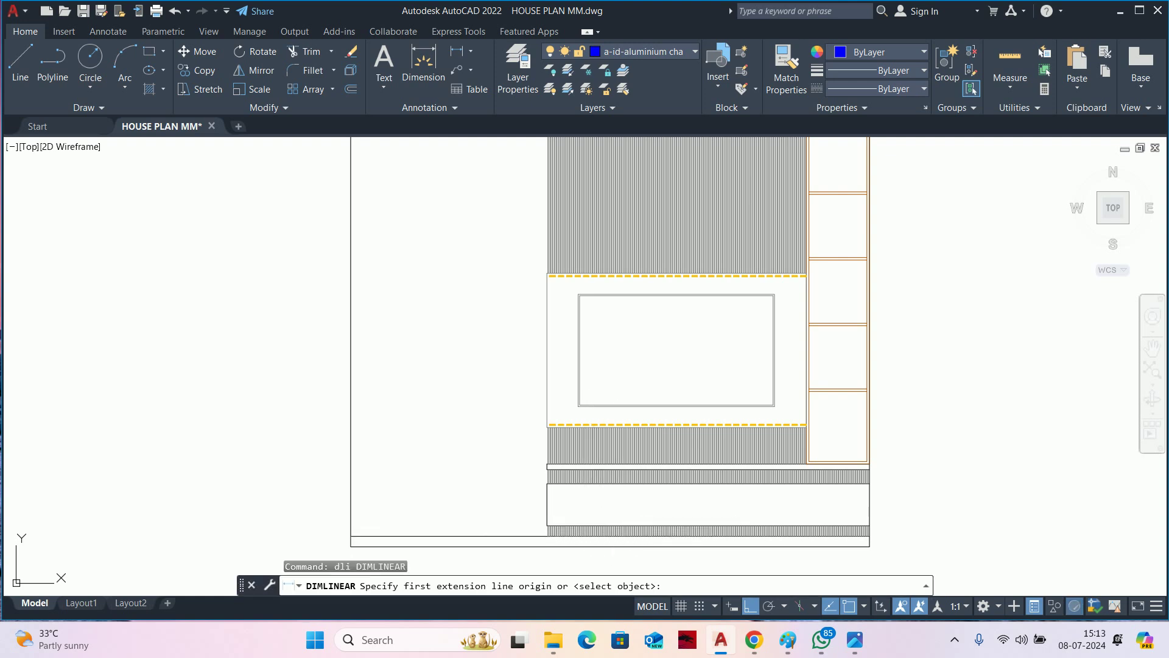
{"action": "key", "text": "Return"}
{"action": "left_click", "coordinate": [675, 469]}
{"action": "key", "text": "Escape"}
{"action": "scroll", "coordinate": [695, 493], "scroll_direction": "up", "scroll_amount": 3}
{"action": "key", "text": "Return"}
{"action": "key", "text": "Return"}
{"action": "scroll", "coordinate": [695, 493], "scroll_direction": "up", "scroll_amount": 3}
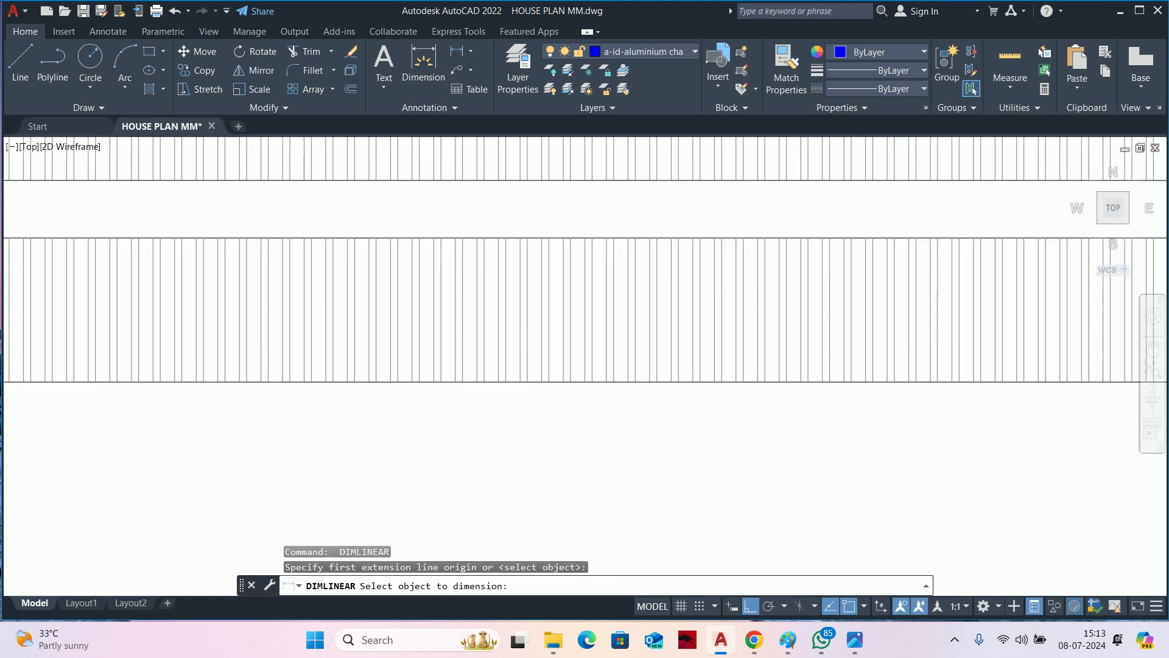
{"action": "scroll", "coordinate": [718, 384], "scroll_direction": "up", "scroll_amount": 3}
{"action": "left_click", "coordinate": [742, 330]}
{"action": "scroll", "coordinate": [725, 392], "scroll_direction": "down", "scroll_amount": 2}
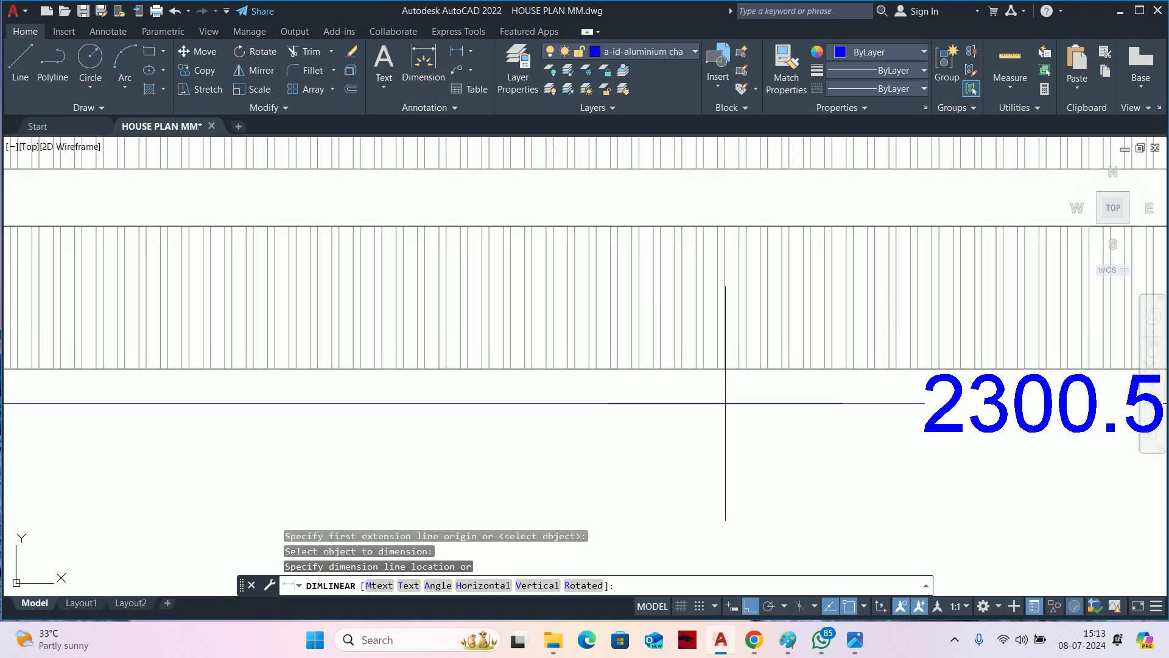
{"action": "scroll", "coordinate": [726, 393], "scroll_direction": "down", "scroll_amount": 2}
{"action": "scroll", "coordinate": [725, 429], "scroll_direction": "down", "scroll_amount": 3}
{"action": "middle_click_drag", "start_coordinate": [724, 429], "coordinate": [729, 390]}
{"action": "key", "text": "Escape"}
{"action": "key", "text": "Escape"}
{"action": "key", "text": "Escape"}
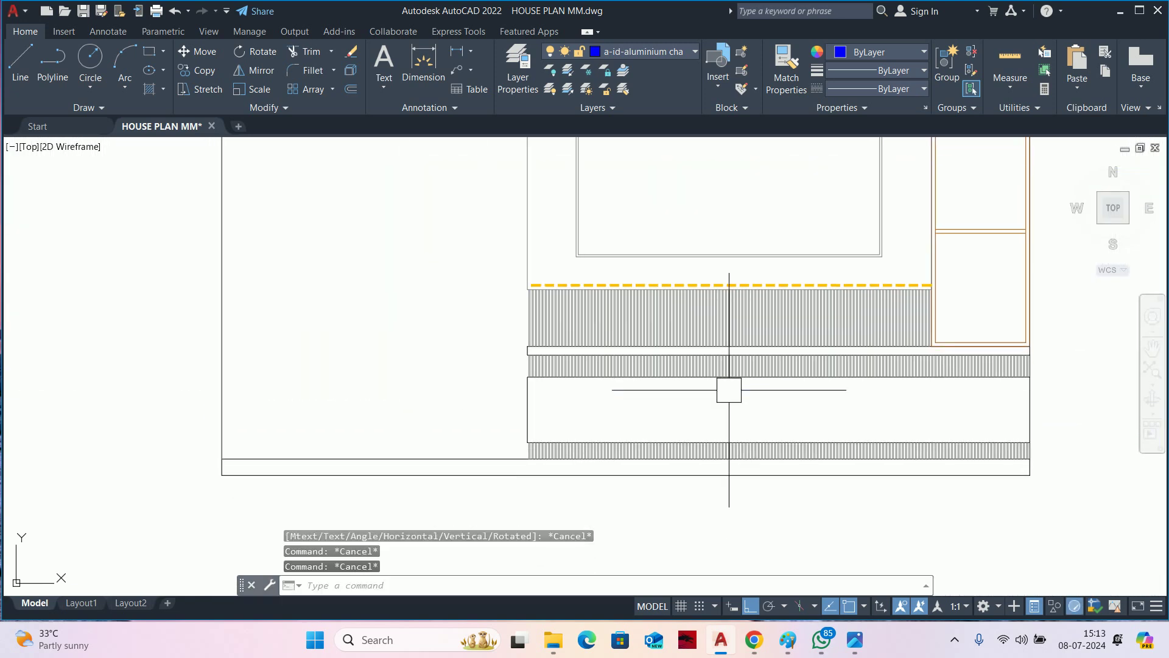
Draw a horizontal line across the drawer band from its left midpoint to the right edge.
{"action": "type", "text": "l"}
{"action": "key", "text": "Return"}
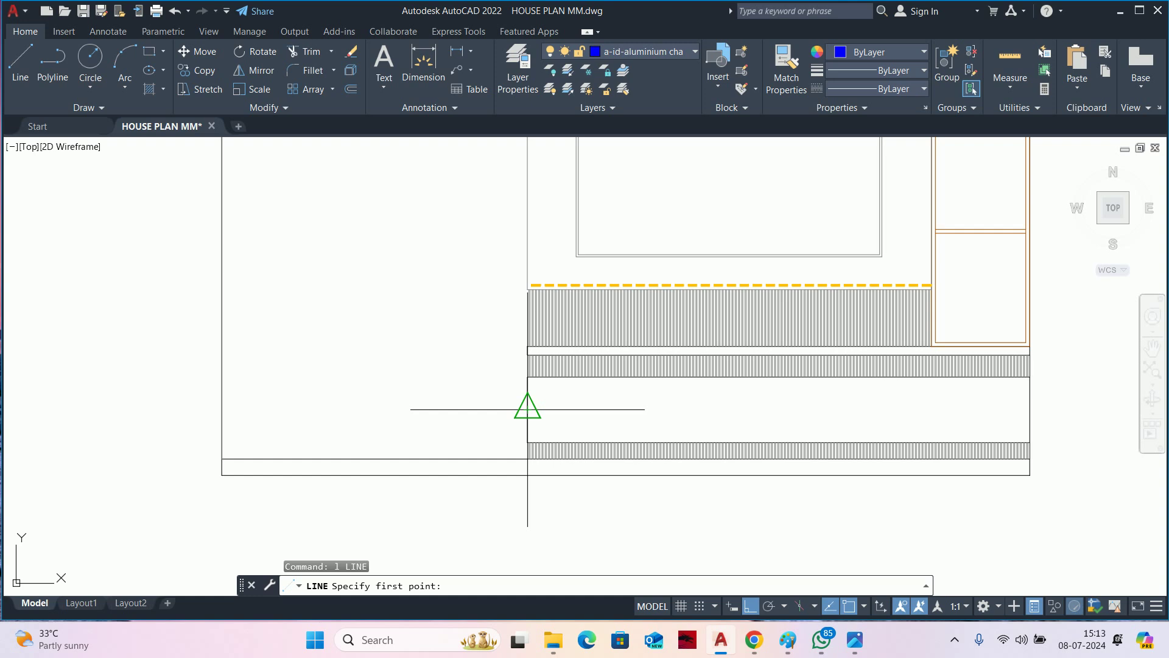
{"action": "key", "text": "Escape"}
{"action": "key", "text": "Escape"}
{"action": "key", "text": "Escape"}
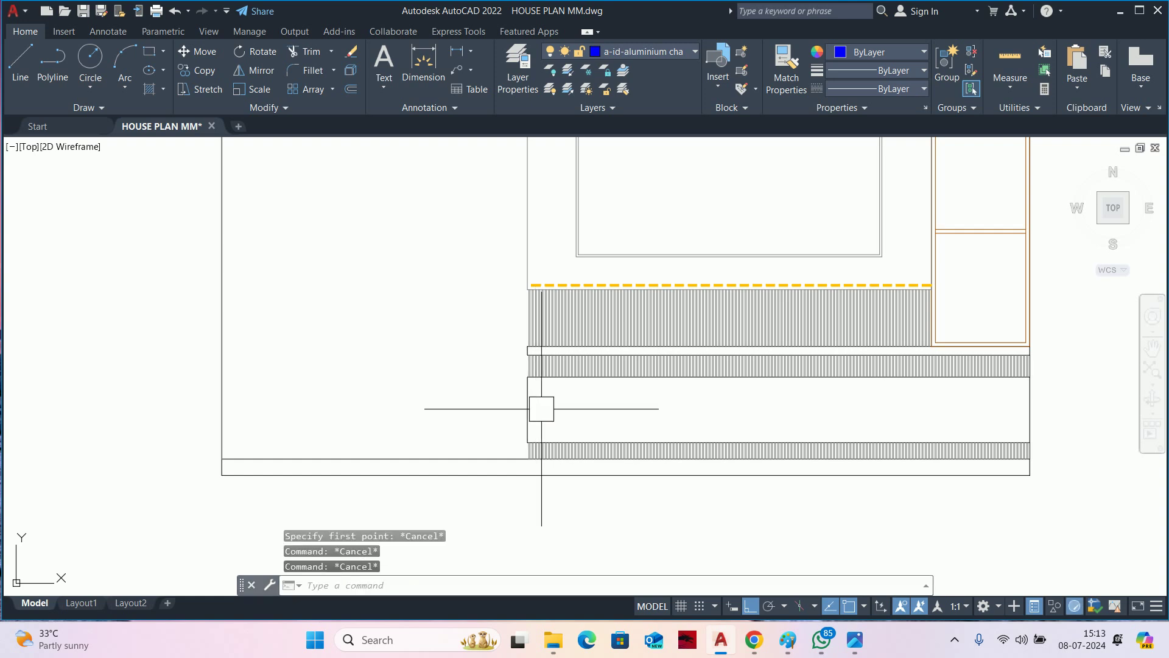
{"action": "type", "text": "l"}
{"action": "key", "text": "Return"}
{"action": "left_click", "coordinate": [527, 409]}
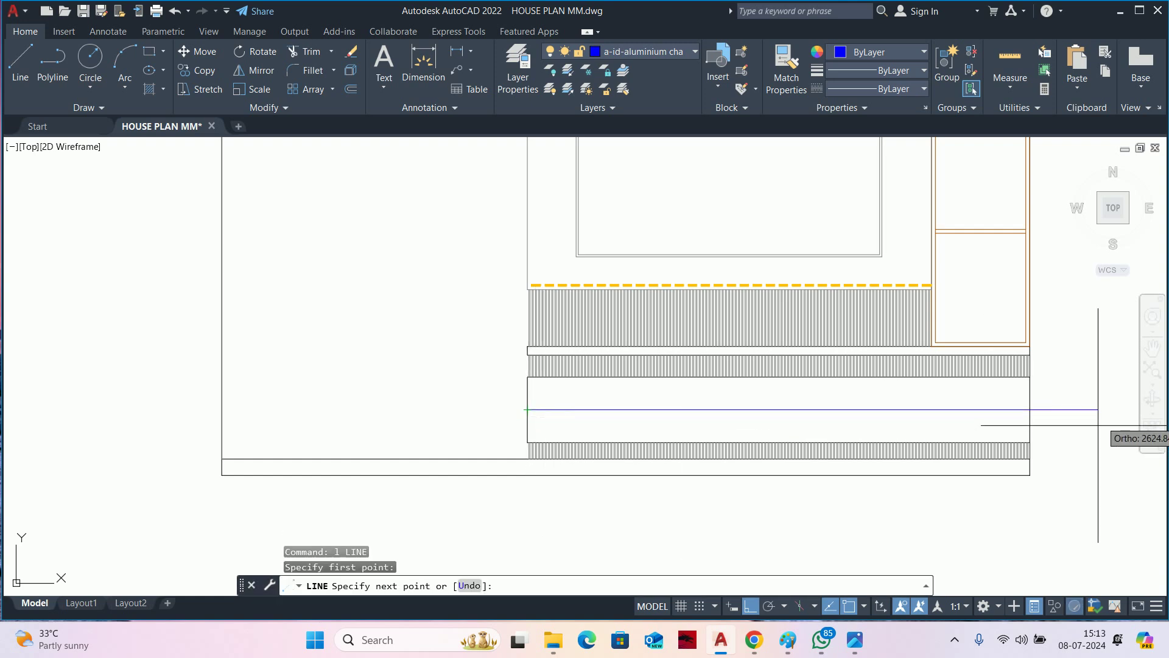
{"action": "left_click", "coordinate": [1023, 409]}
{"action": "key", "text": "Escape"}
{"action": "type", "text": "d"}
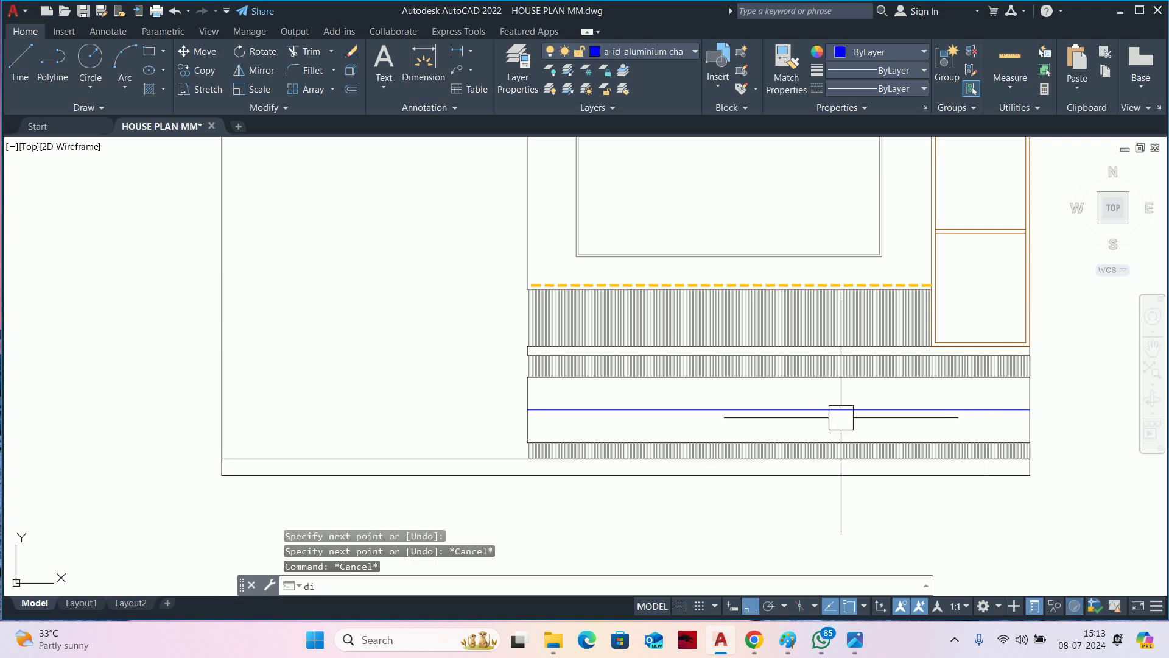
Divide the new horizontal line into four equal parts.
{"action": "type", "text": "iv"}
{"action": "key", "text": "Return"}
{"action": "left_click", "coordinate": [646, 410]}
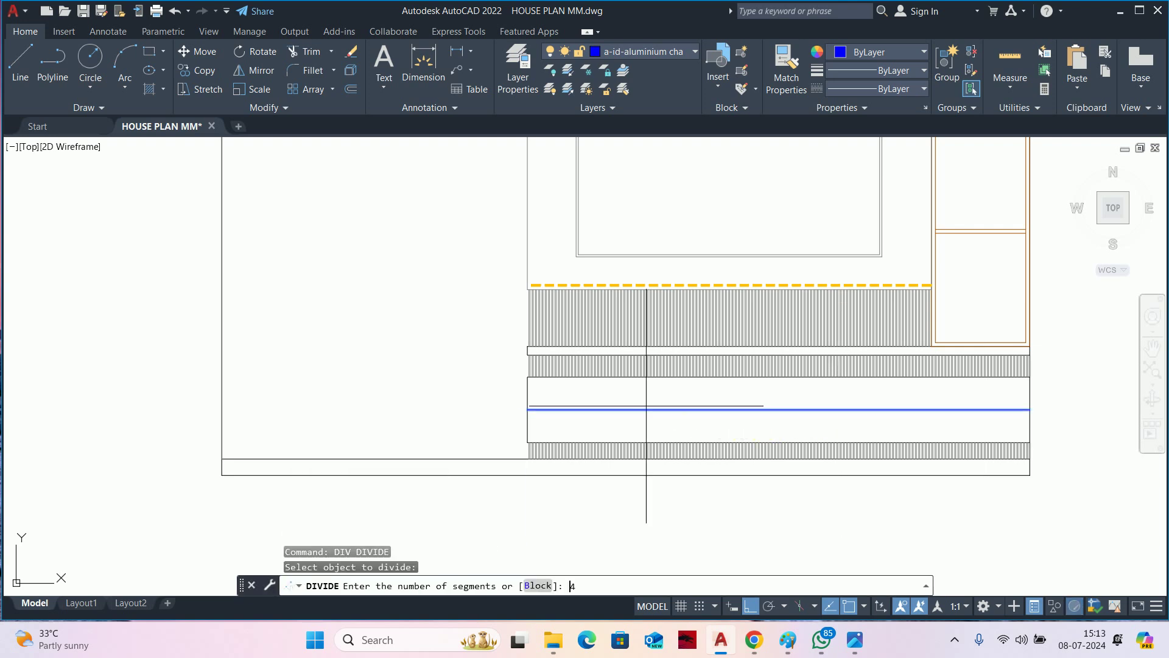
{"action": "key", "text": "Return"}
{"action": "key", "text": "Escape"}
{"action": "key", "text": "Escape"}
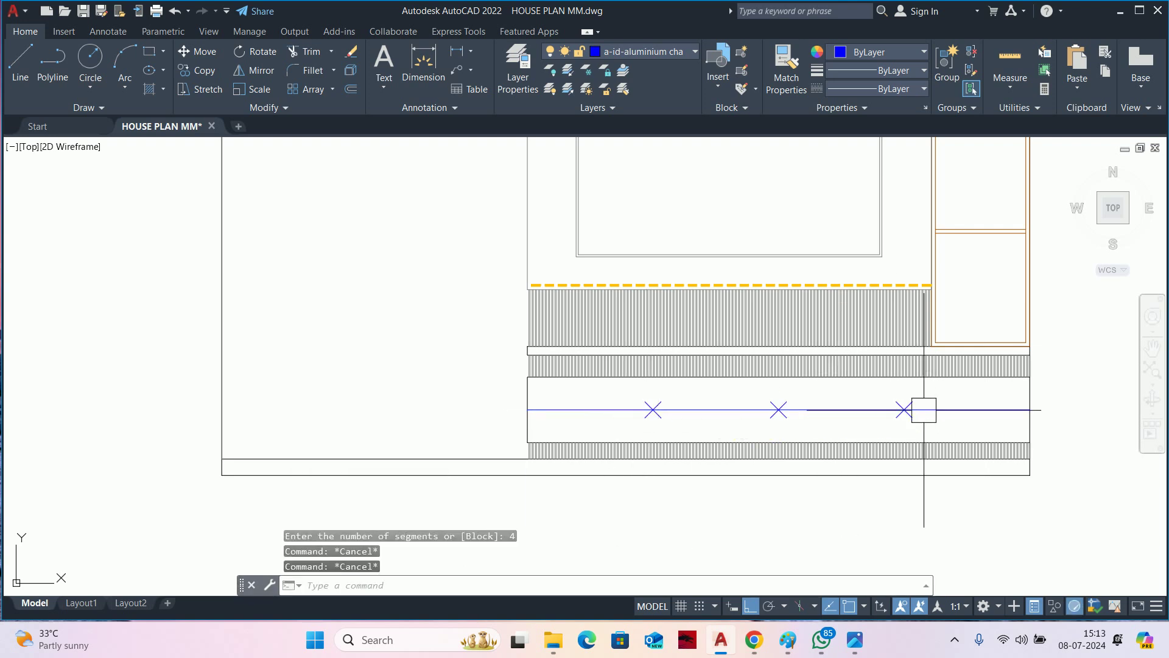
Attempt a line from the rightmost division mark, then cancel and check that division point.
{"action": "type", "text": "l"}
{"action": "key", "text": "Return"}
{"action": "left_click", "coordinate": [903, 410]}
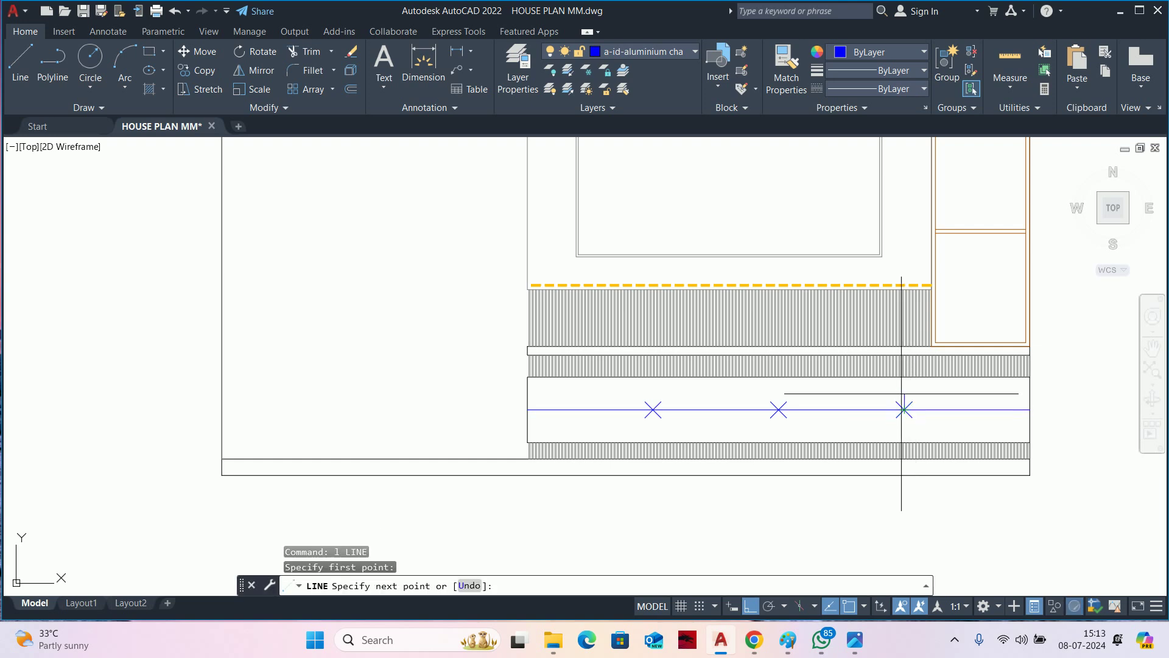
{"action": "scroll", "coordinate": [903, 377], "scroll_direction": "up", "scroll_amount": 2}
{"action": "key", "text": "ctrl+z"}
{"action": "scroll", "coordinate": [900, 375], "scroll_direction": "up", "scroll_amount": 10}
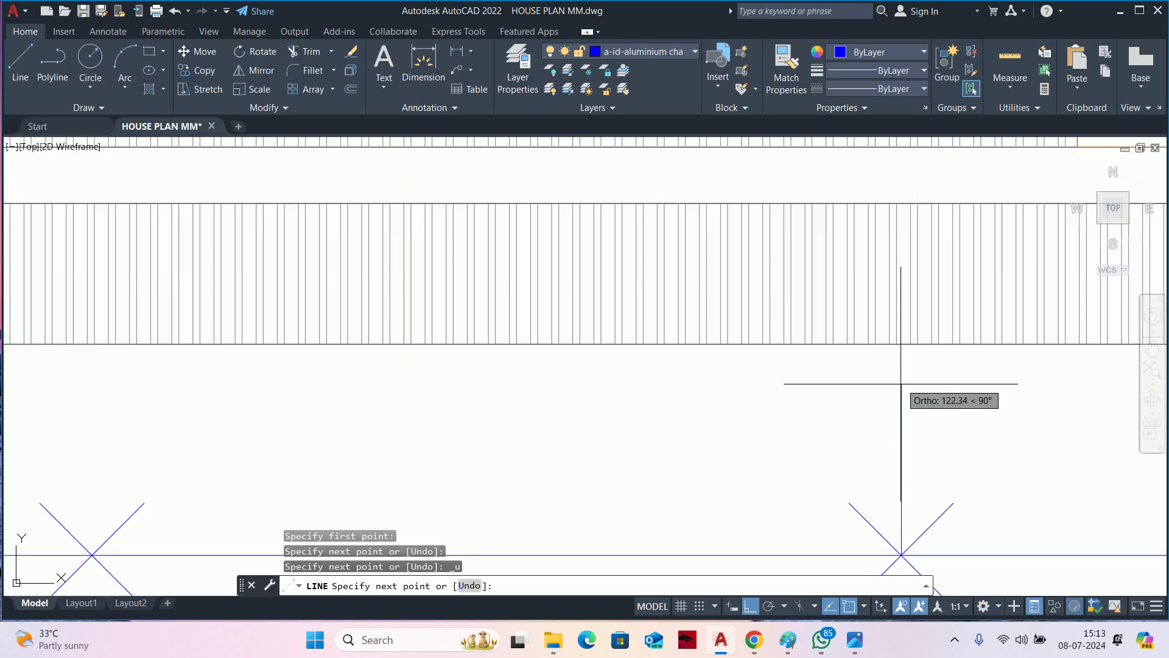
{"action": "key", "text": "Escape"}
{"action": "key", "text": "Escape"}
{"action": "scroll", "coordinate": [898, 366], "scroll_direction": "down", "scroll_amount": 6}
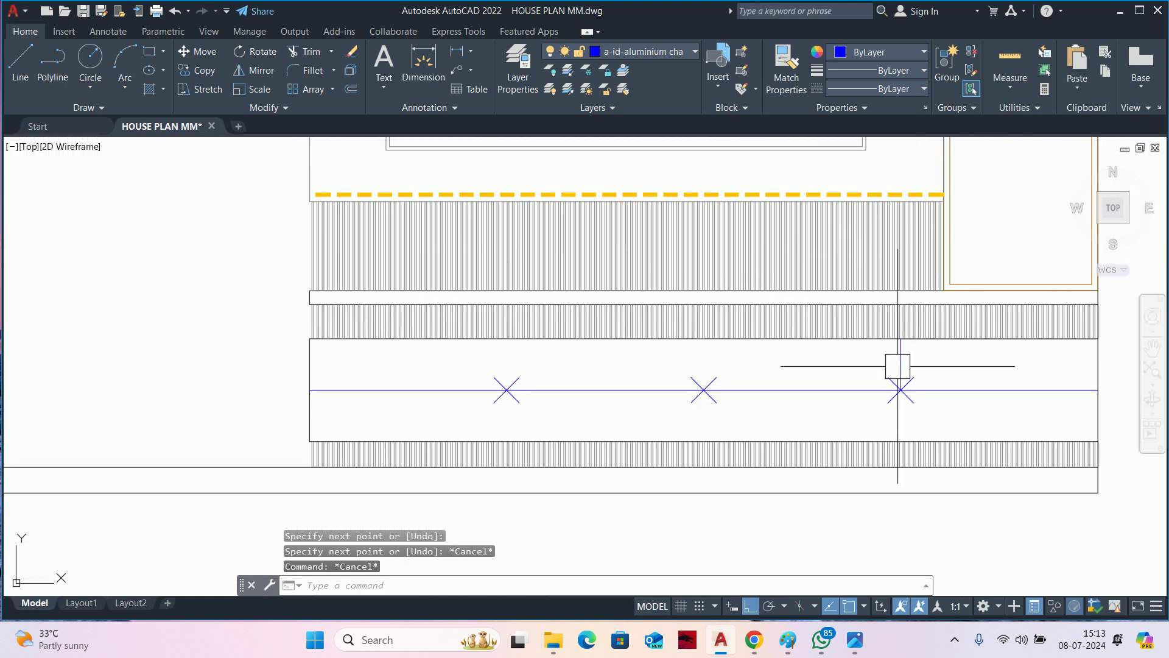
{"action": "left_click", "coordinate": [848, 374]}
{"action": "left_click", "coordinate": [927, 414]}
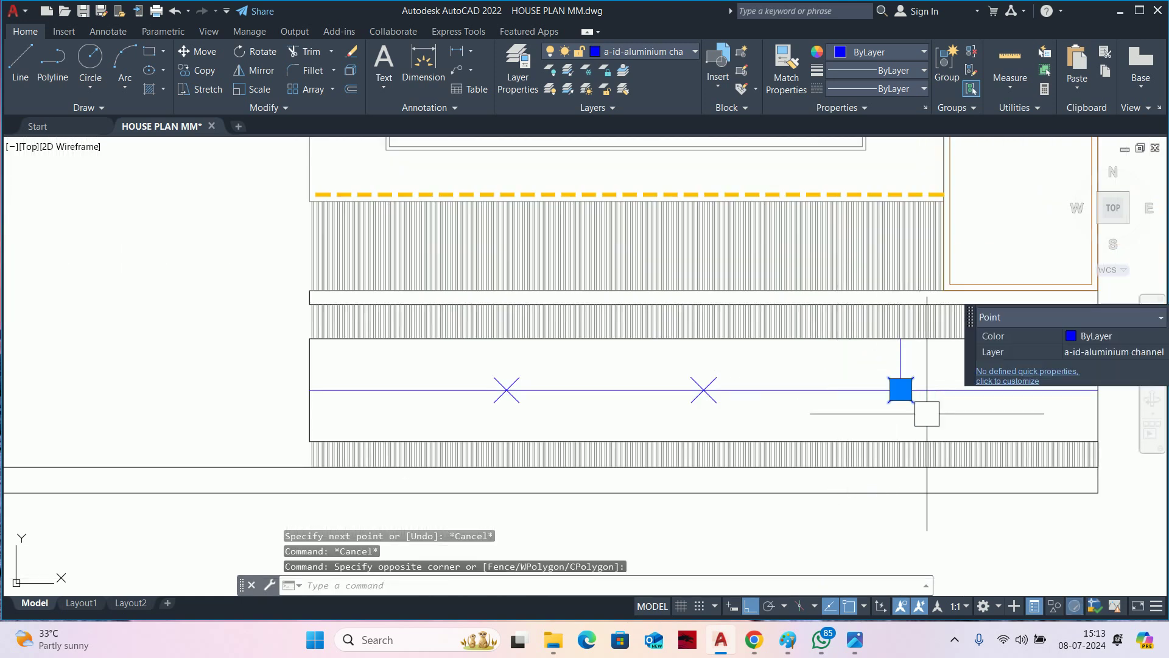
{"action": "key", "text": "Escape"}
{"action": "key", "text": "Escape"}
{"action": "type", "text": "ex"}
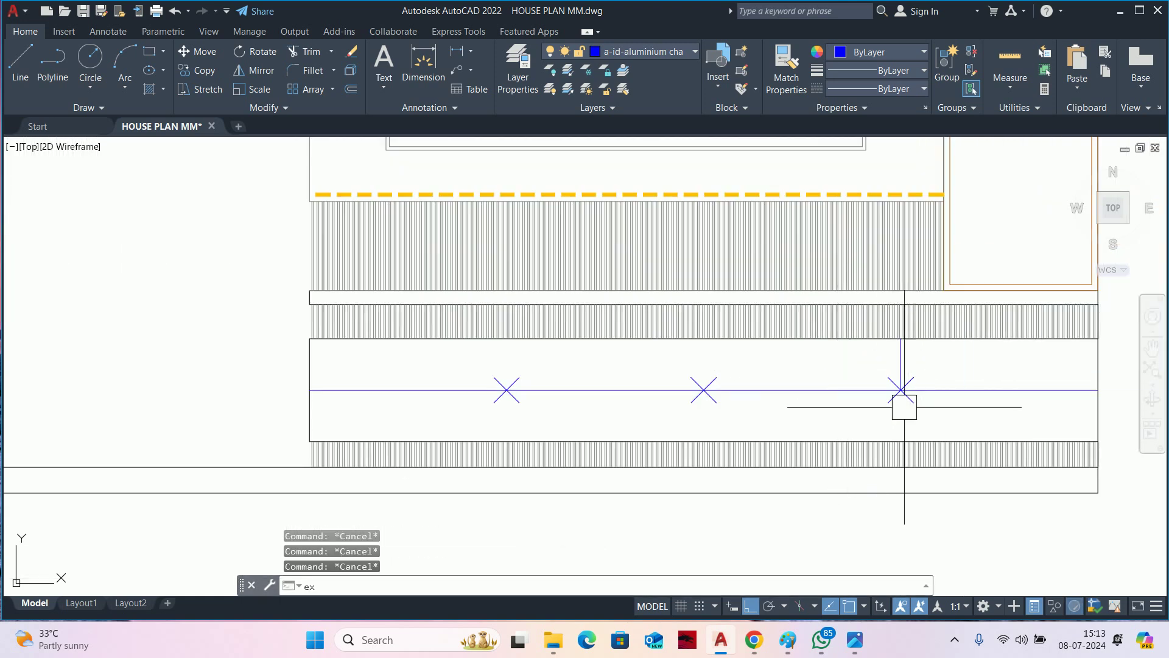
Extend the vertical divider down to the drawer band's bottom.
{"action": "key", "text": "Return"}
{"action": "left_click", "coordinate": [899, 360]}
{"action": "scroll", "coordinate": [899, 360], "scroll_direction": "up", "scroll_amount": 2}
{"action": "scroll", "coordinate": [893, 388], "scroll_direction": "up", "scroll_amount": 2}
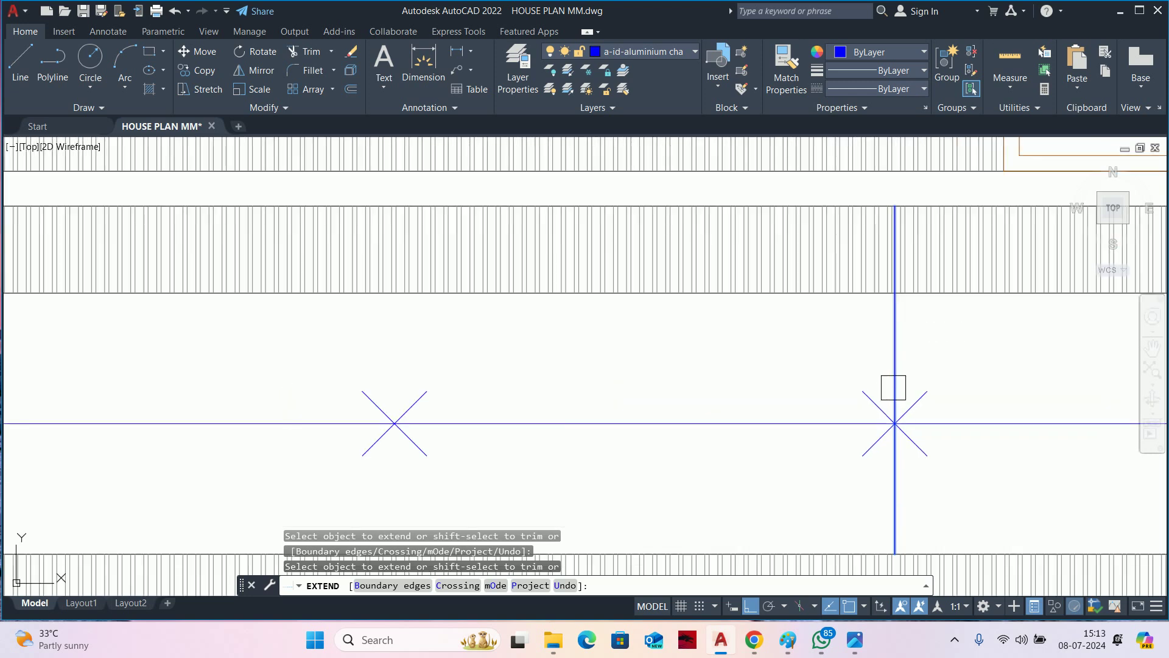
{"action": "left_click", "coordinate": [900, 292]}
{"action": "scroll", "coordinate": [879, 281], "scroll_direction": "up", "scroll_amount": 7}
{"action": "scroll", "coordinate": [816, 354], "scroll_direction": "up", "scroll_amount": 1}
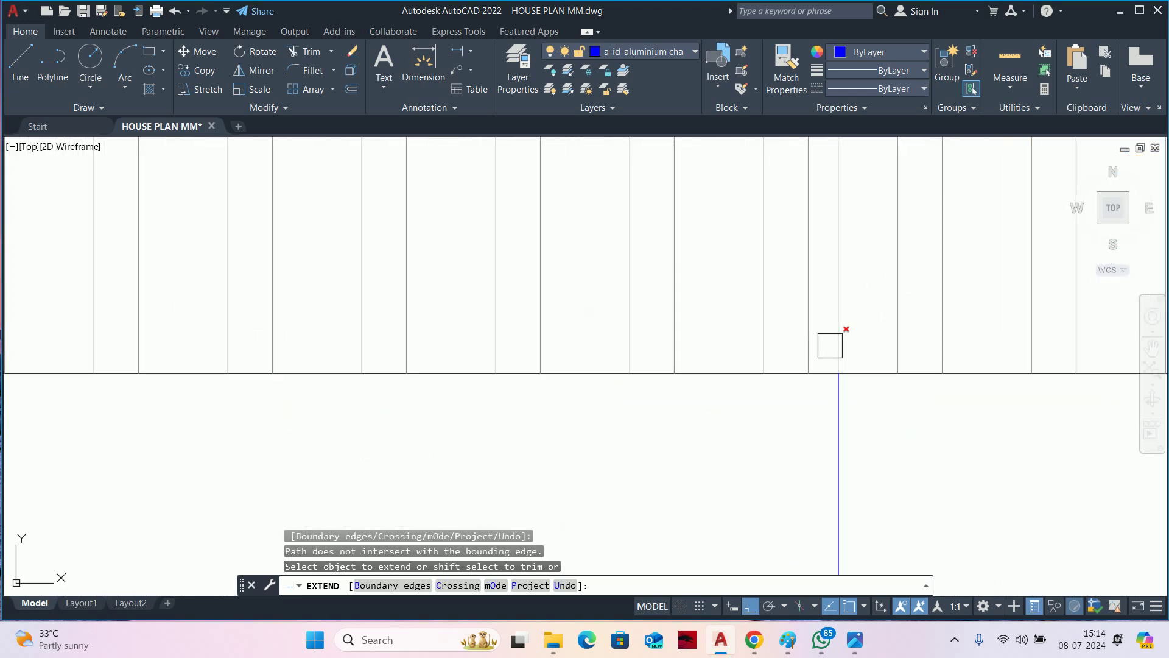
{"action": "key", "text": "Escape"}
{"action": "key", "text": "Escape"}
{"action": "scroll", "coordinate": [847, 344], "scroll_direction": "down", "scroll_amount": 4}
Offset the vertical divider 1.5 to the right.
{"action": "key", "text": "Return"}
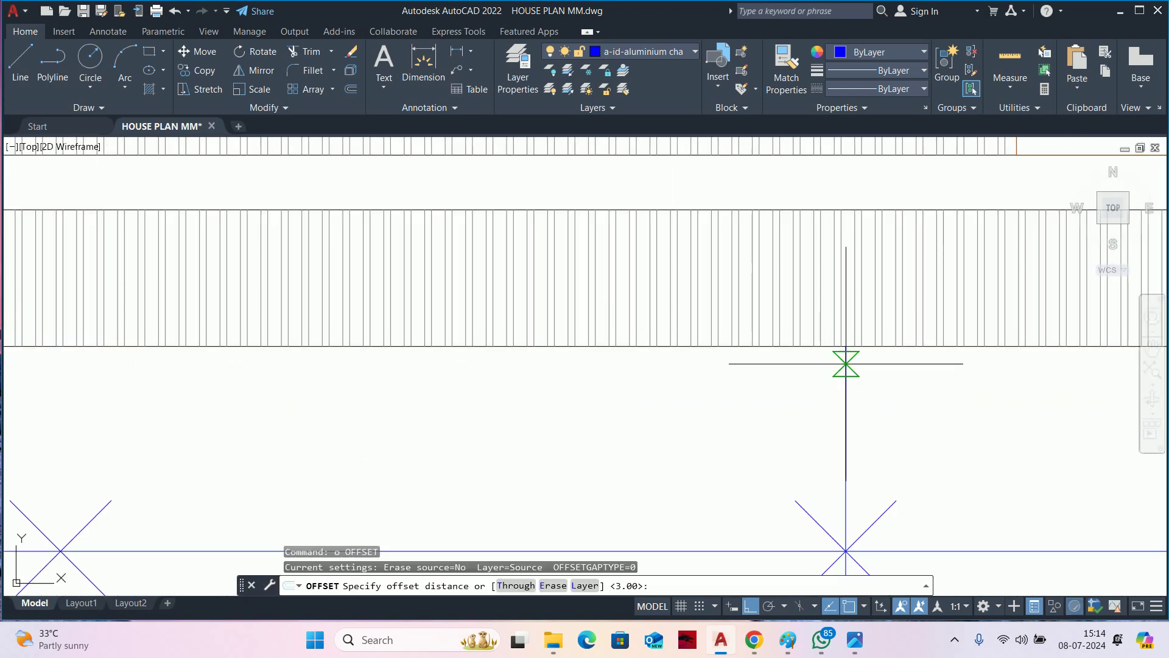
{"action": "type", "text": "1.5"}
{"action": "key", "text": "Return"}
{"action": "left_click", "coordinate": [846, 374]}
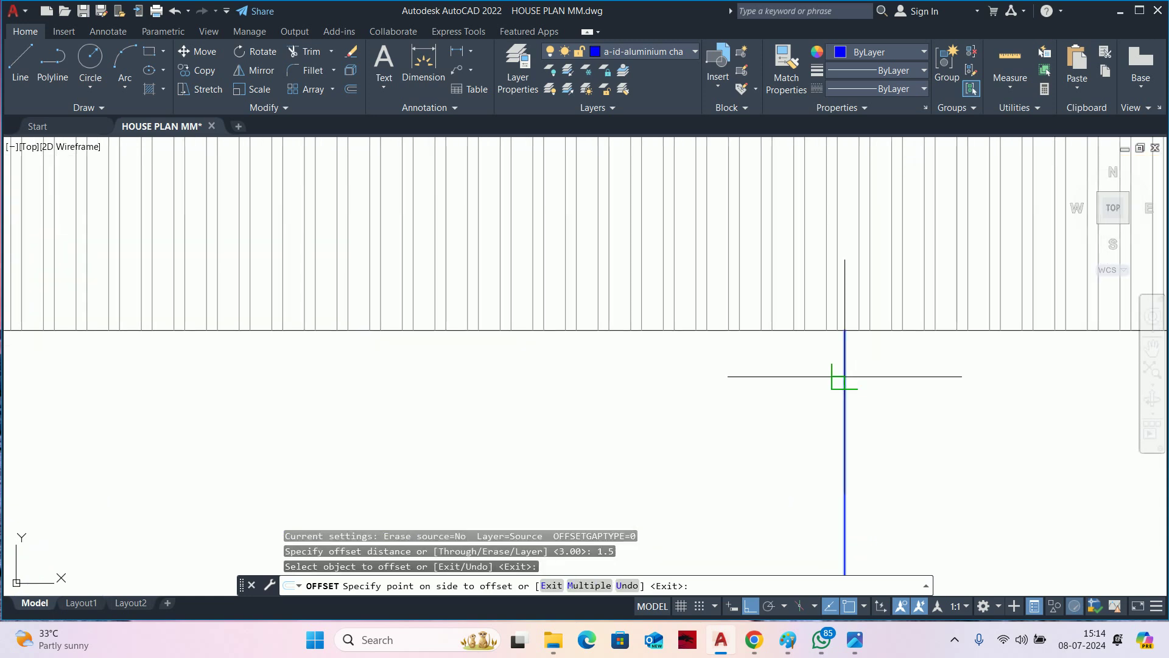
{"action": "scroll", "coordinate": [844, 329], "scroll_direction": "up", "scroll_amount": 3}
{"action": "left_click", "coordinate": [843, 327]}
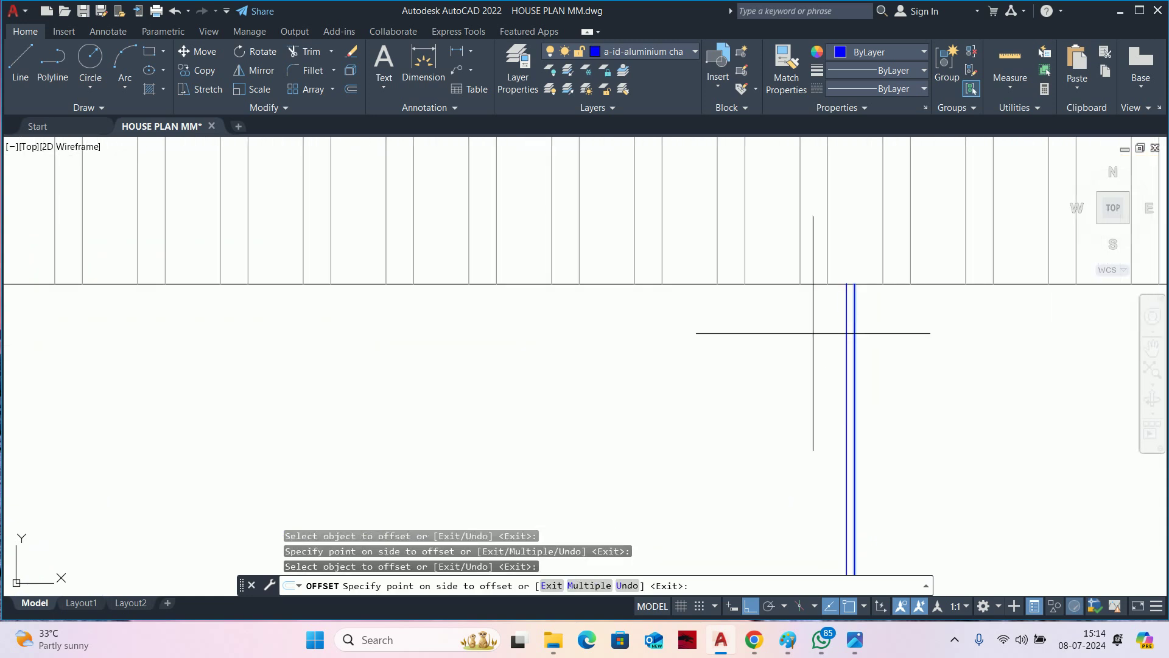
{"action": "key", "text": "Escape"}
Repeat the offset, then delete the extra offset line.
{"action": "key", "text": "Return"}
{"action": "scroll", "coordinate": [846, 318], "scroll_direction": "up", "scroll_amount": 3}
{"action": "key", "text": "Return"}
{"action": "left_click", "coordinate": [829, 311]}
{"action": "key", "text": "Escape"}
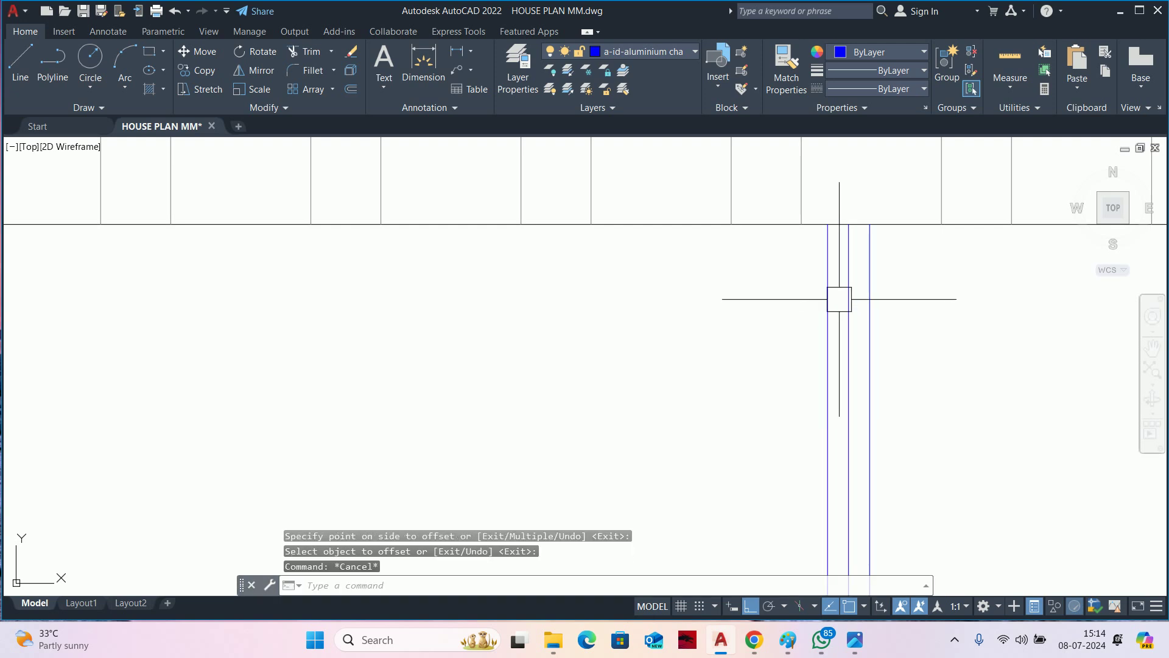
{"action": "left_click", "coordinate": [847, 293]}
{"action": "scroll", "coordinate": [844, 292], "scroll_direction": "down", "scroll_amount": 2}
{"action": "key", "text": "Delete"}
{"action": "scroll", "coordinate": [853, 311], "scroll_direction": "down", "scroll_amount": 3}
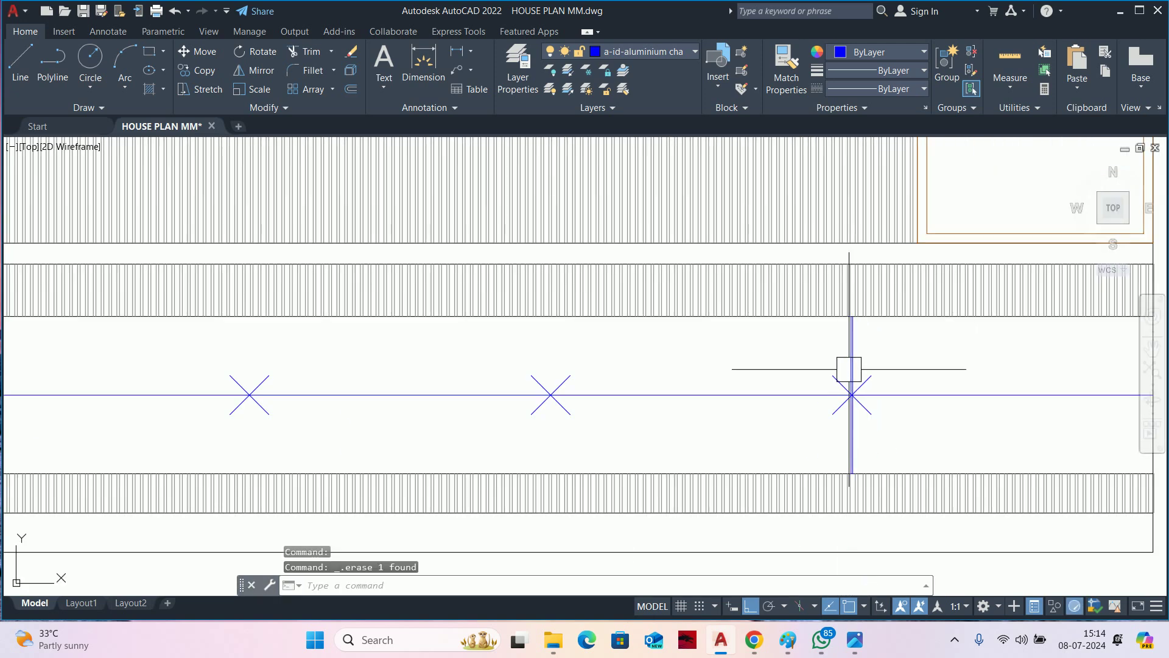
{"action": "key", "text": "Escape"}
Copy the vertical divider from the X centre onto the right X mark.
{"action": "key", "text": "Return"}
{"action": "left_click", "coordinate": [900, 355]}
{"action": "left_click", "coordinate": [816, 327]}
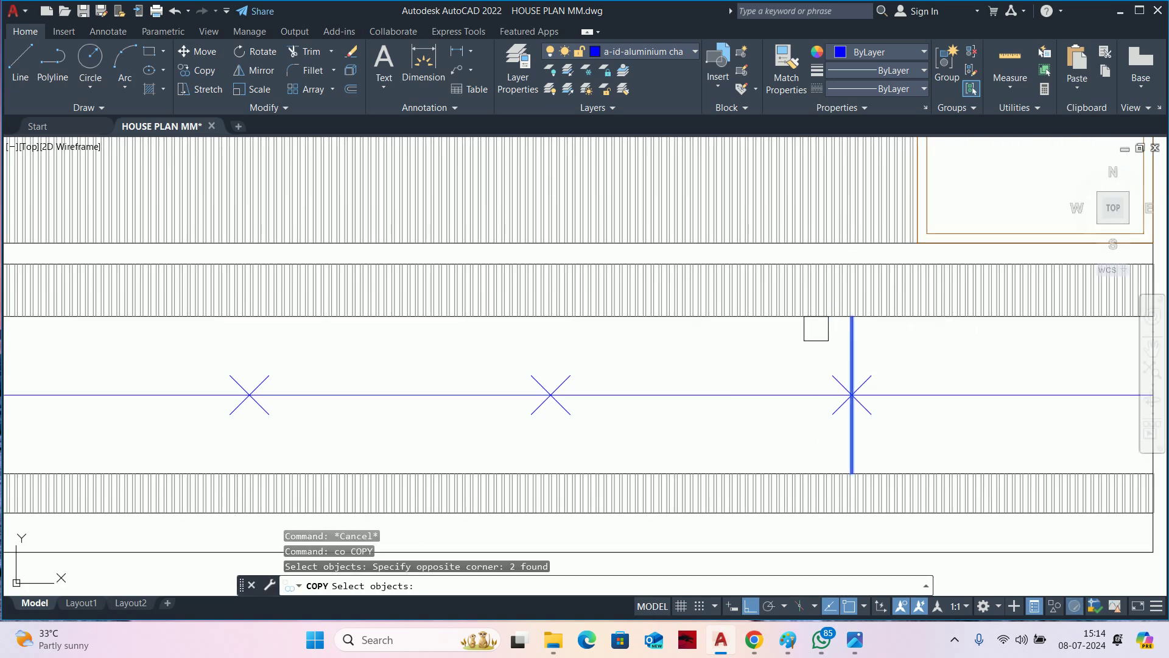
{"action": "key", "text": "Return"}
{"action": "scroll", "coordinate": [847, 402], "scroll_direction": "up", "scroll_amount": 3}
{"action": "scroll", "coordinate": [846, 359], "scroll_direction": "up", "scroll_amount": 5}
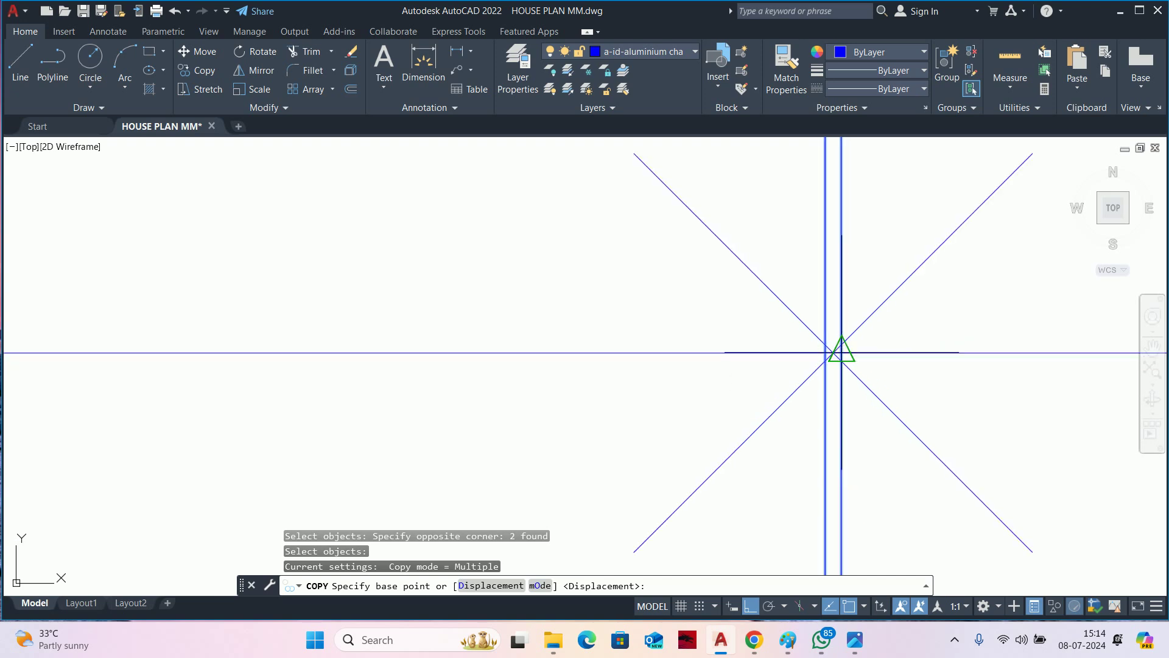
{"action": "scroll", "coordinate": [841, 357], "scroll_direction": "up", "scroll_amount": 6}
{"action": "left_click", "coordinate": [808, 336]}
{"action": "scroll", "coordinate": [463, 334], "scroll_direction": "down", "scroll_amount": 5}
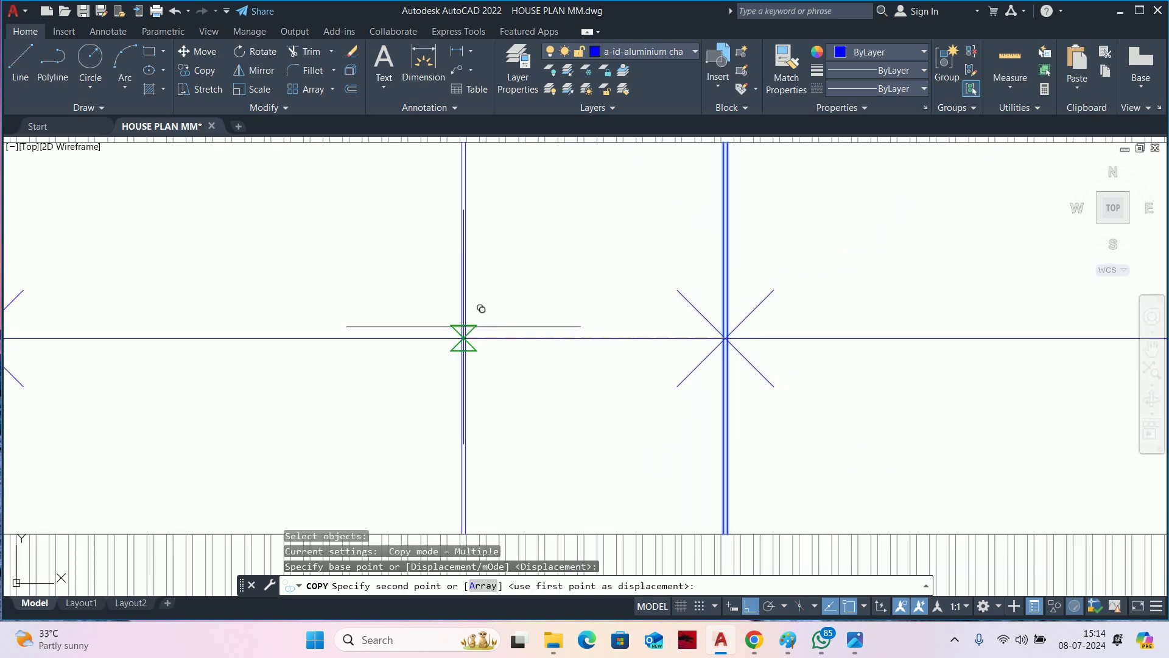
{"action": "scroll", "coordinate": [670, 341], "scroll_direction": "down", "scroll_amount": 2}
{"action": "left_click", "coordinate": [994, 347]}
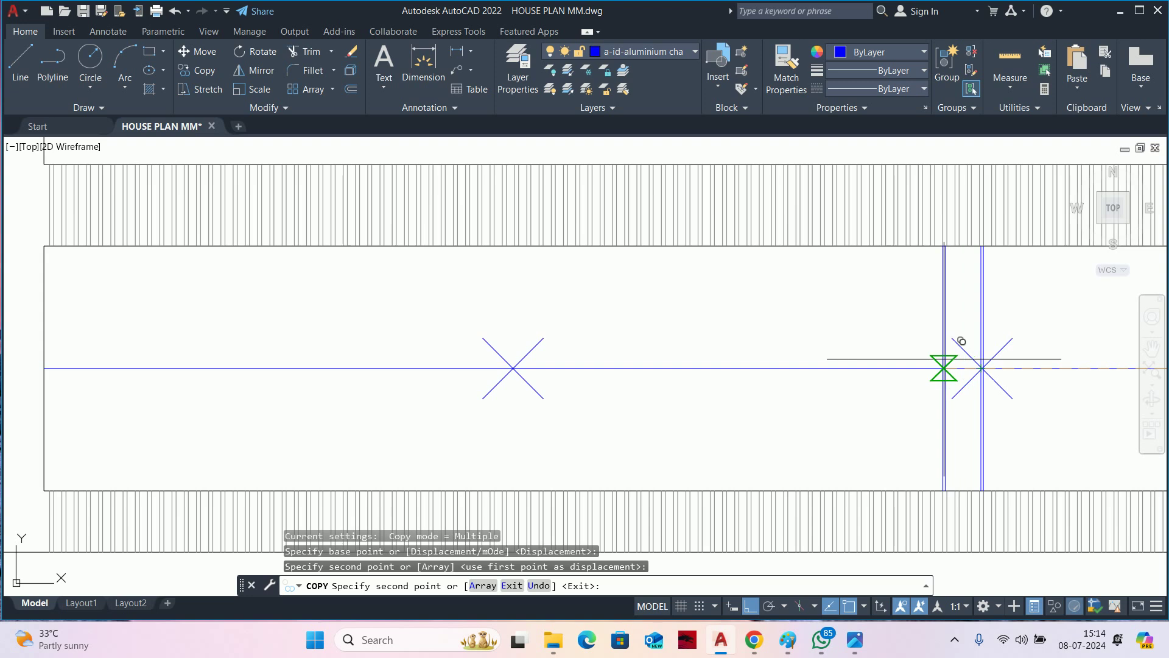
{"action": "key", "text": "Escape"}
{"action": "key", "text": "Escape"}
Window-select and delete the X guide marks and the centre line.
{"action": "left_click", "coordinate": [414, 308]}
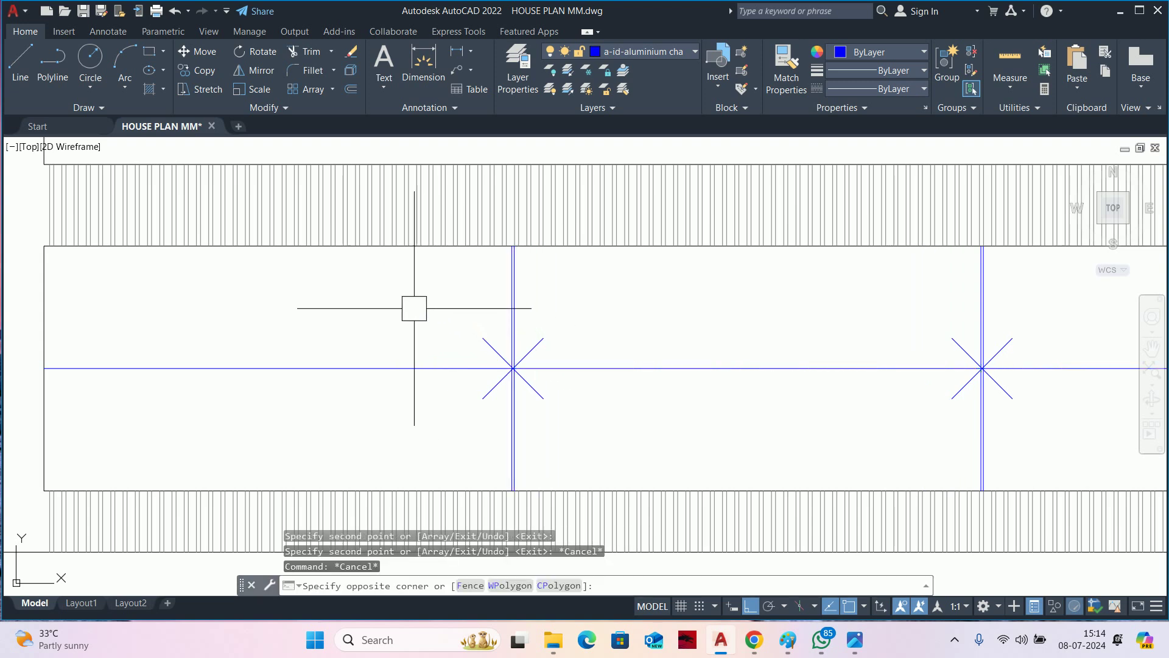
{"action": "scroll", "coordinate": [450, 387], "scroll_direction": "down", "scroll_amount": 4}
{"action": "left_click", "coordinate": [886, 402]}
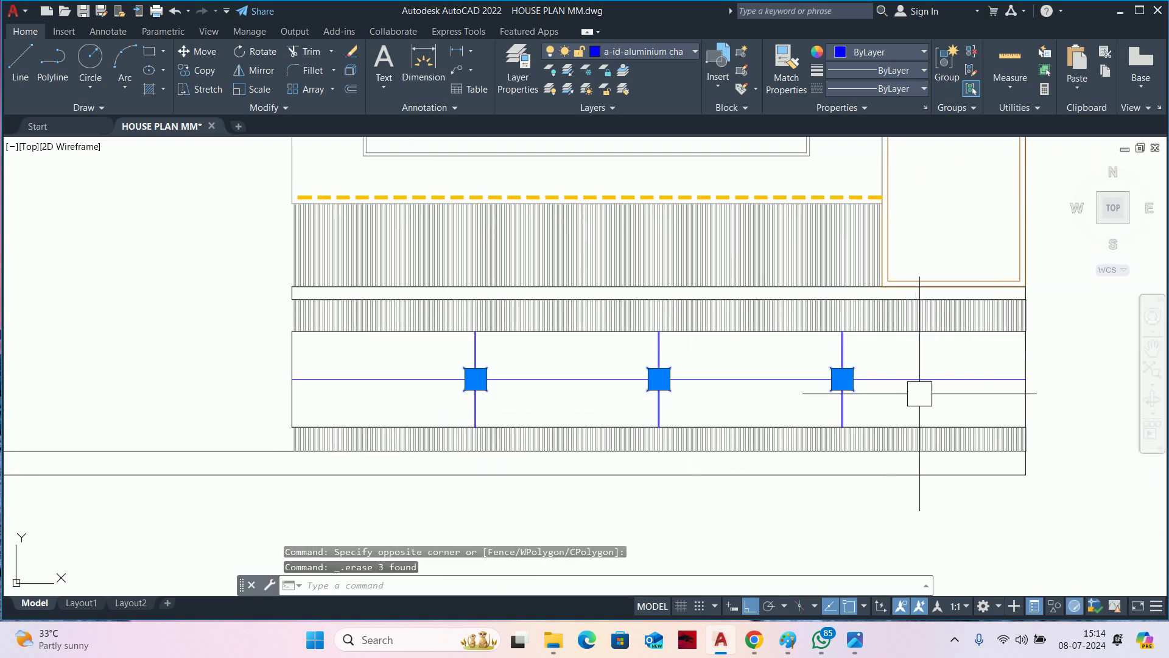
{"action": "key", "text": "Delete"}
Match the black drawer outline's properties onto the blue dividers with MA.
{"action": "type", "text": "a"}
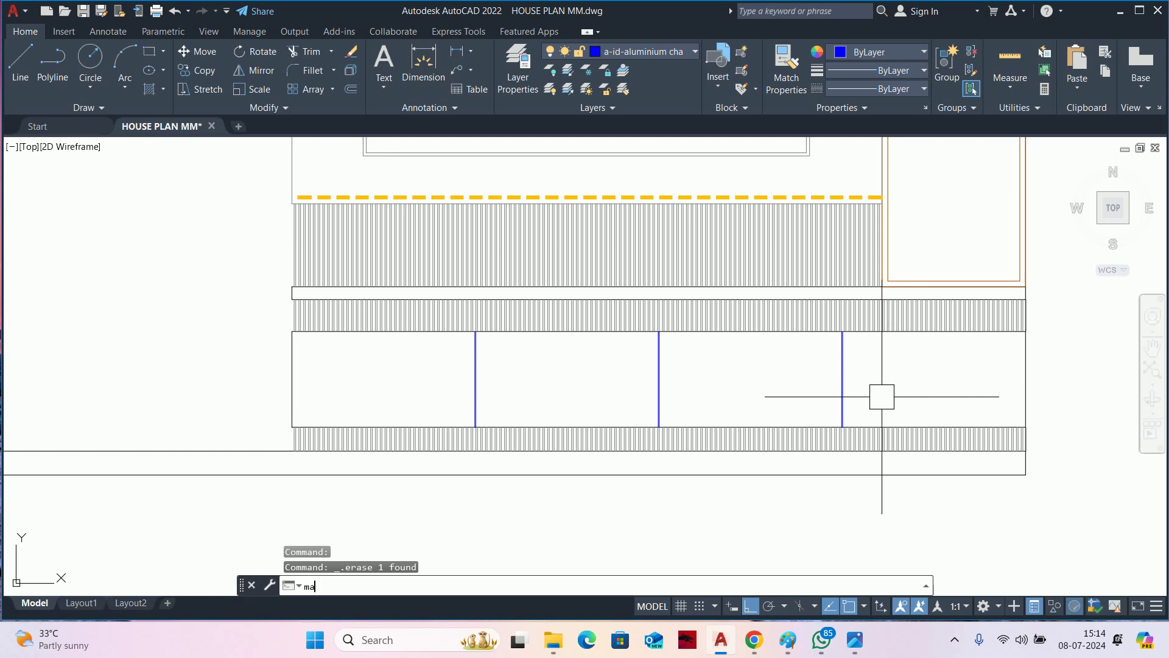
{"action": "key", "text": "Return"}
{"action": "scroll", "coordinate": [791, 338], "scroll_direction": "up", "scroll_amount": 2}
{"action": "scroll", "coordinate": [791, 343], "scroll_direction": "up", "scroll_amount": 2}
{"action": "scroll", "coordinate": [791, 342], "scroll_direction": "up", "scroll_amount": 4}
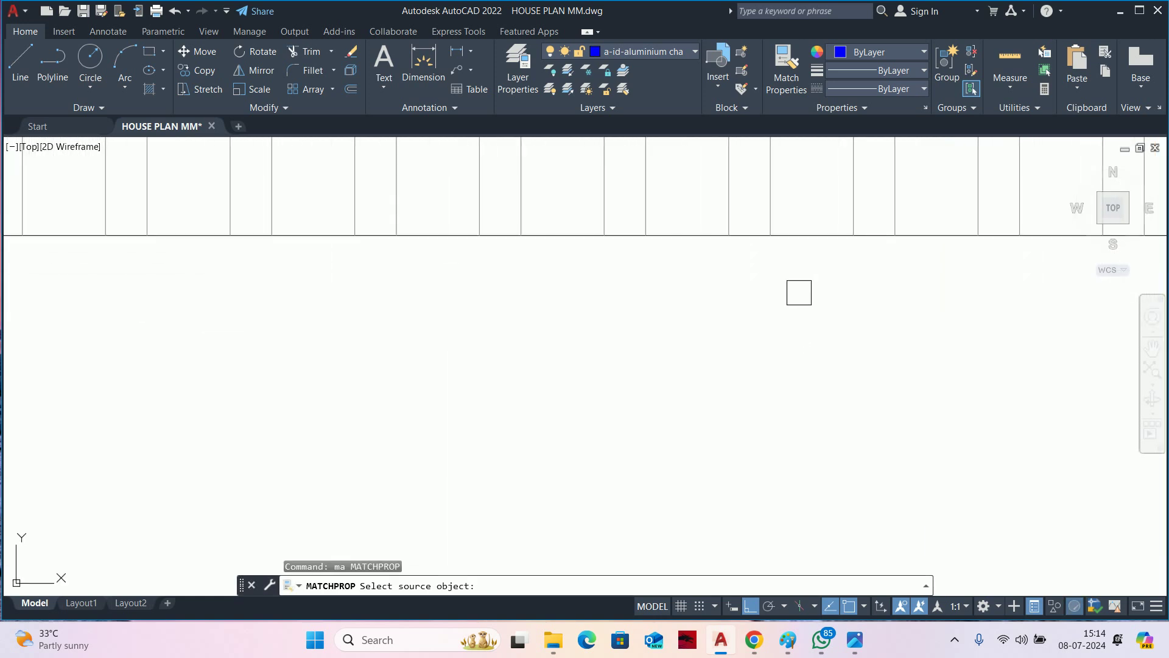
{"action": "left_click", "coordinate": [802, 237]}
{"action": "scroll", "coordinate": [892, 362], "scroll_direction": "down", "scroll_amount": 5}
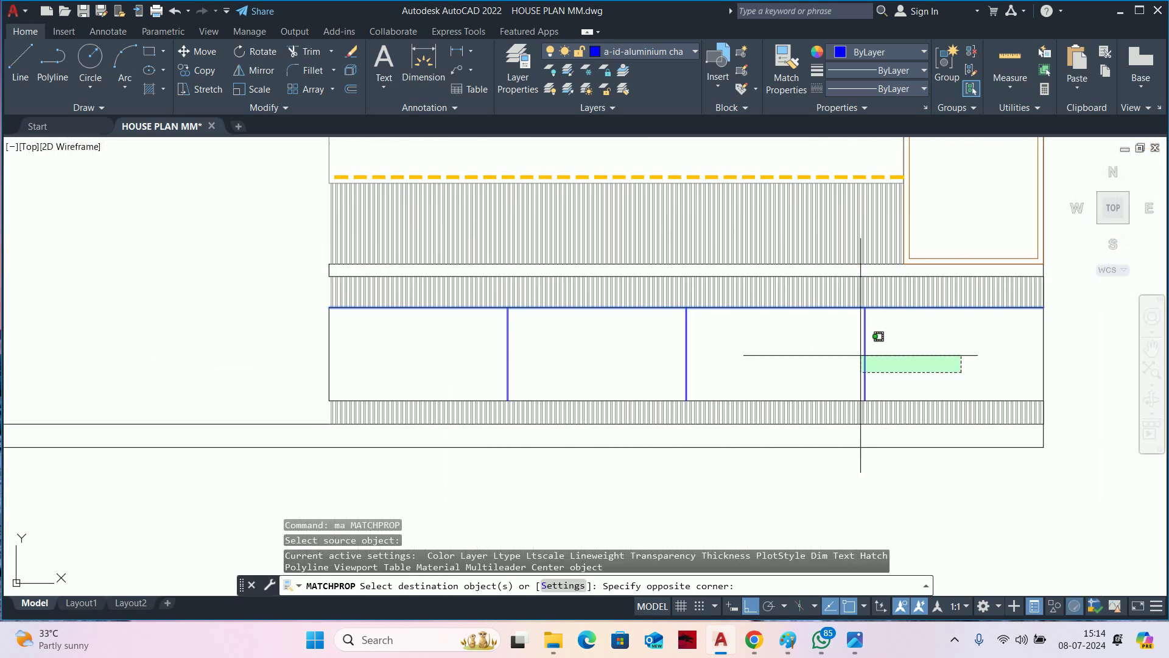
{"action": "left_click", "coordinate": [524, 315]}
{"action": "key", "text": "Escape"}
{"action": "scroll", "coordinate": [536, 332], "scroll_direction": "down", "scroll_amount": 5}
{"action": "key", "text": "Escape"}
Pan around the TV unit to review the fluted band and the lower LED line.
{"action": "middle_click_drag", "start_coordinate": [643, 375], "coordinate": [765, 363]}
{"action": "key", "text": "Escape"}
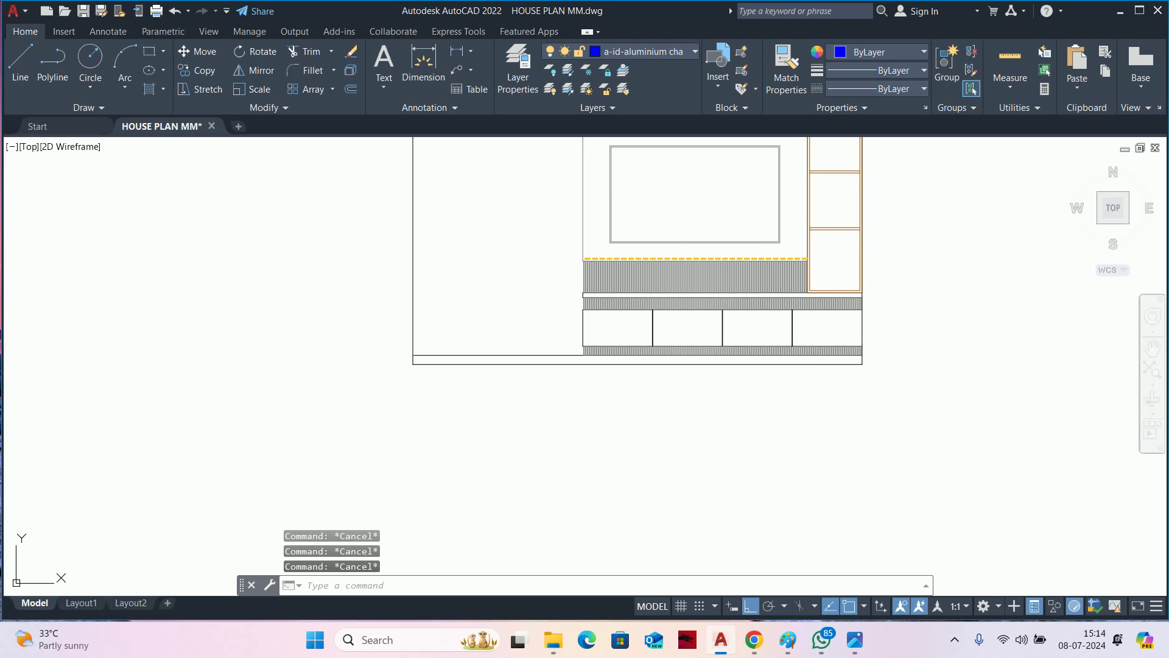
{"action": "middle_click_drag", "start_coordinate": [666, 351], "coordinate": [723, 399]}
{"action": "scroll", "coordinate": [726, 402], "scroll_direction": "up", "scroll_amount": 4}
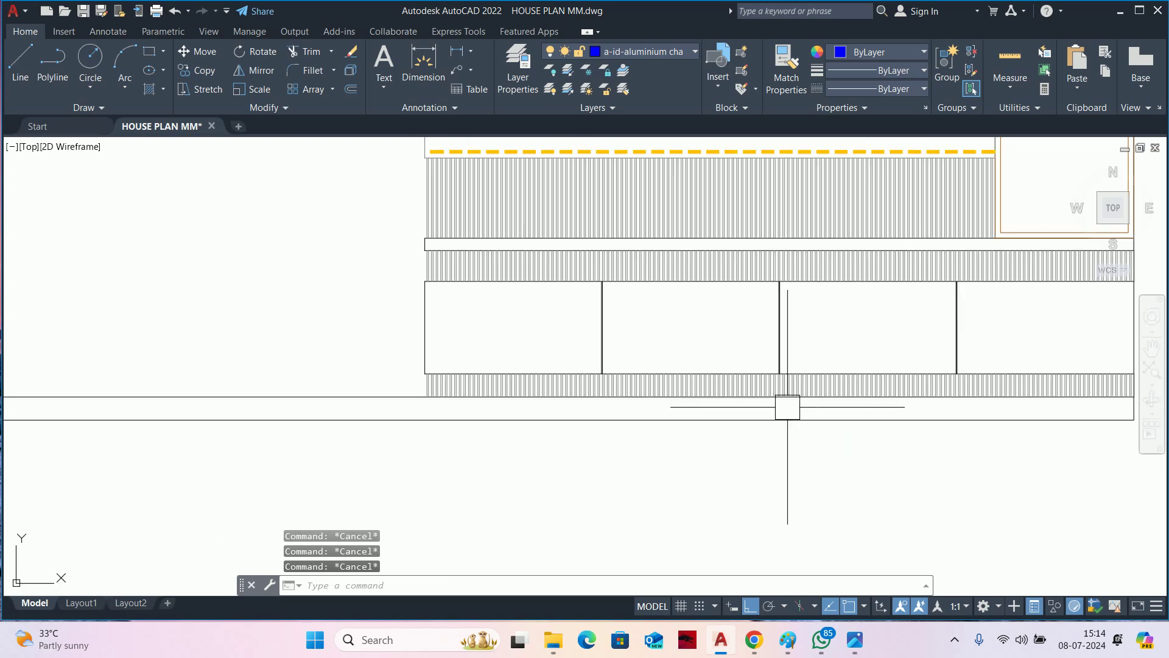
{"action": "scroll", "coordinate": [794, 412], "scroll_direction": "down", "scroll_amount": 4}
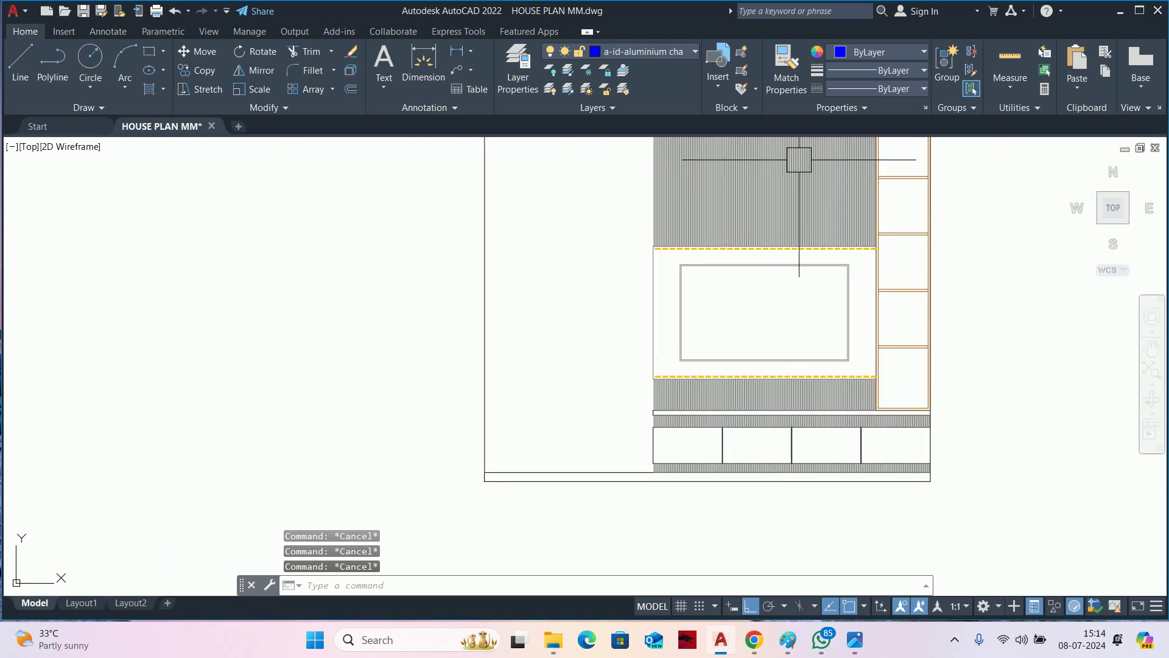
{"action": "middle_click_drag", "start_coordinate": [799, 159], "coordinate": [780, 232]}
{"action": "scroll", "coordinate": [807, 317], "scroll_direction": "up", "scroll_amount": 2}
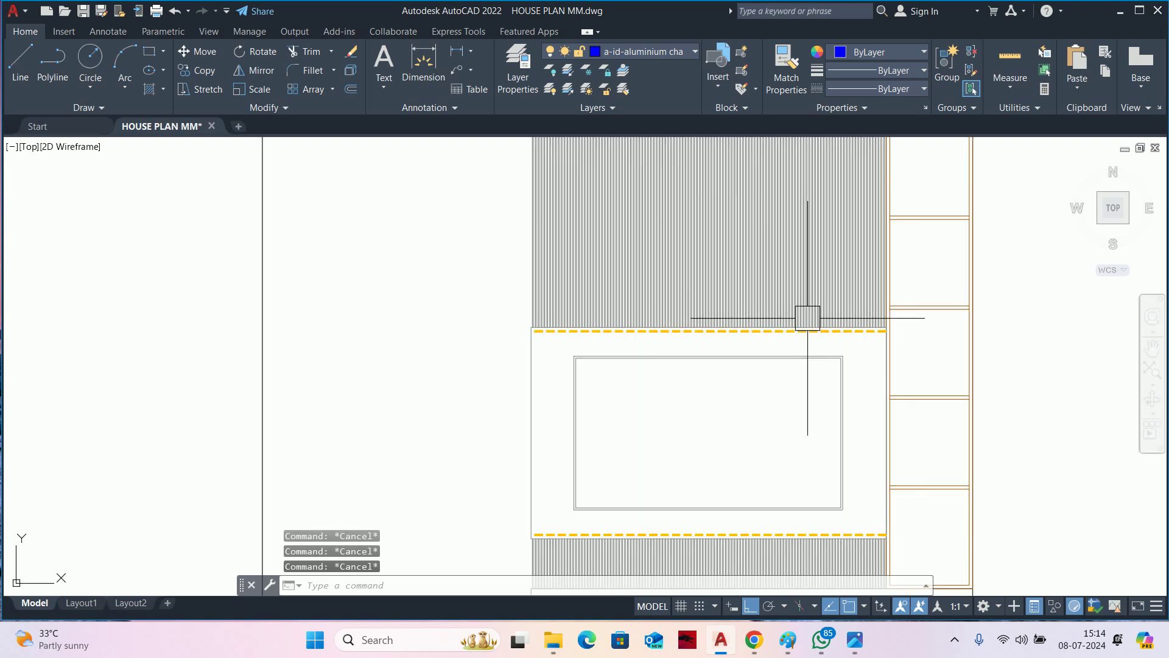
{"action": "middle_click_drag", "start_coordinate": [871, 368], "coordinate": [850, 277]}
Abandon a first stretch attempt and measure distances around the lower LED line.
{"action": "scroll", "coordinate": [838, 349], "scroll_direction": "up", "scroll_amount": 2}
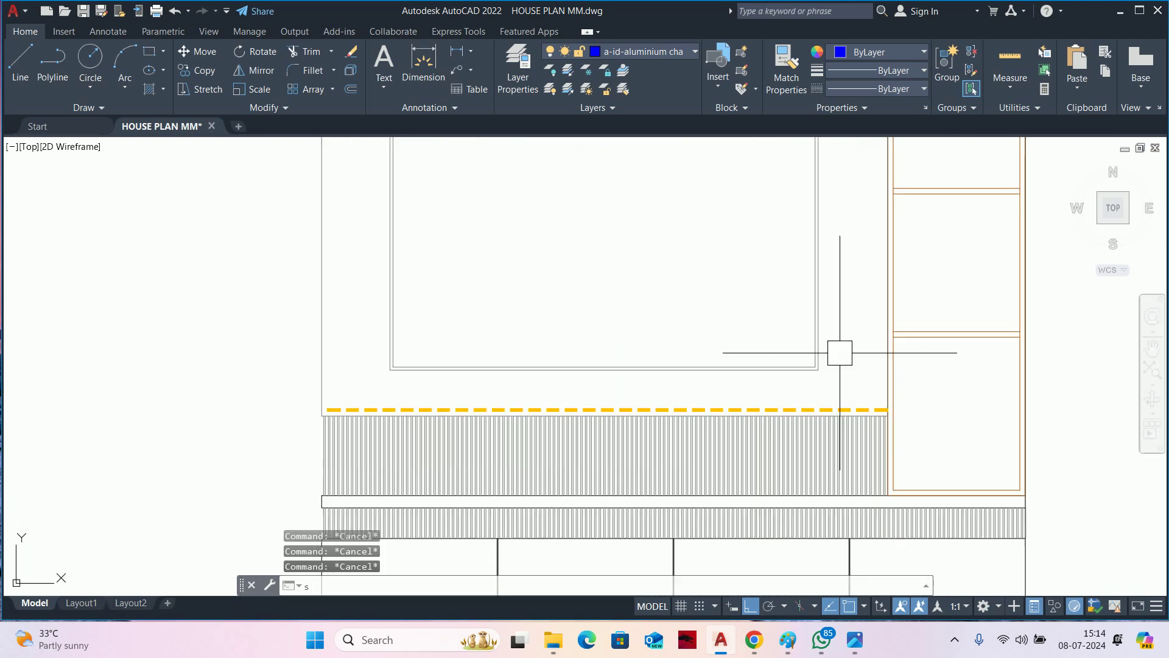
{"action": "type", "text": "s"}
{"action": "key", "text": "Return"}
{"action": "scroll", "coordinate": [878, 393], "scroll_direction": "up", "scroll_amount": 2}
{"action": "left_click", "coordinate": [756, 402]}
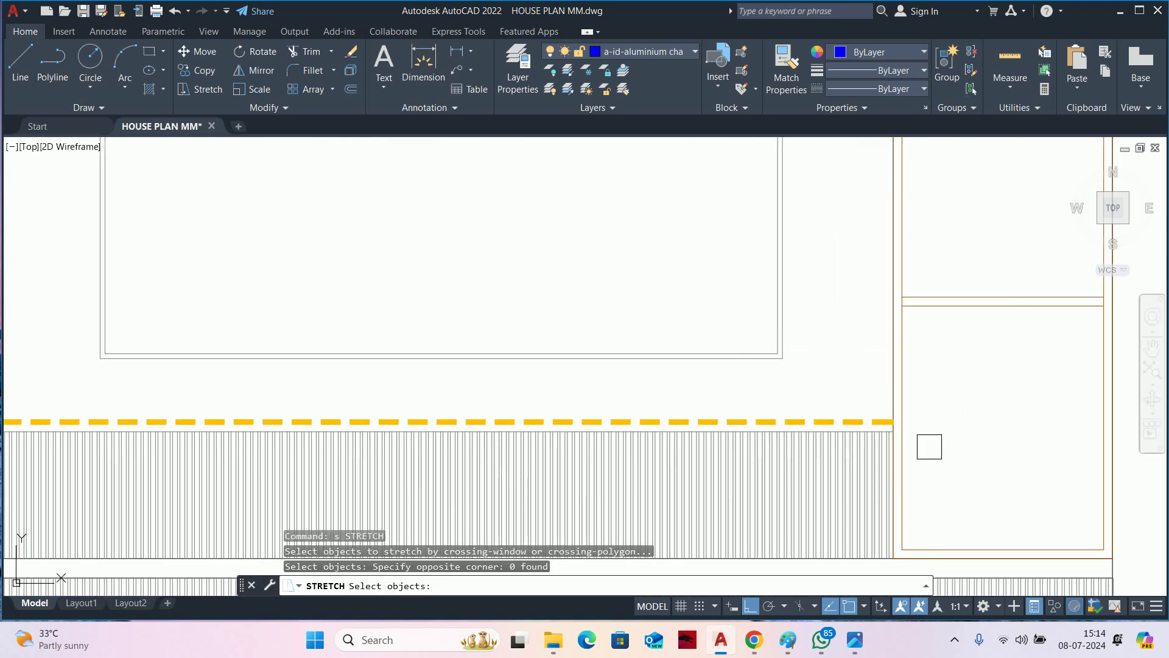
{"action": "left_click", "coordinate": [944, 460]}
{"action": "scroll", "coordinate": [688, 397], "scroll_direction": "down", "scroll_amount": 2}
{"action": "middle_click_drag", "start_coordinate": [689, 396], "coordinate": [827, 391]}
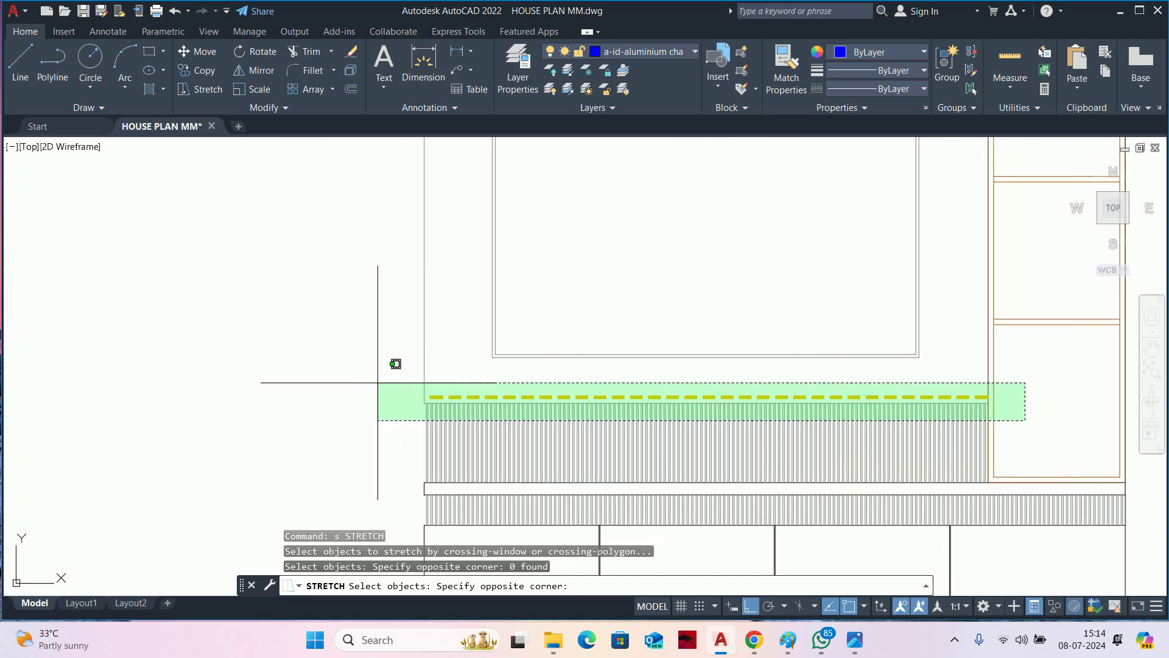
{"action": "key", "text": "Escape"}
{"action": "key", "text": "Escape"}
{"action": "key", "text": "Escape"}
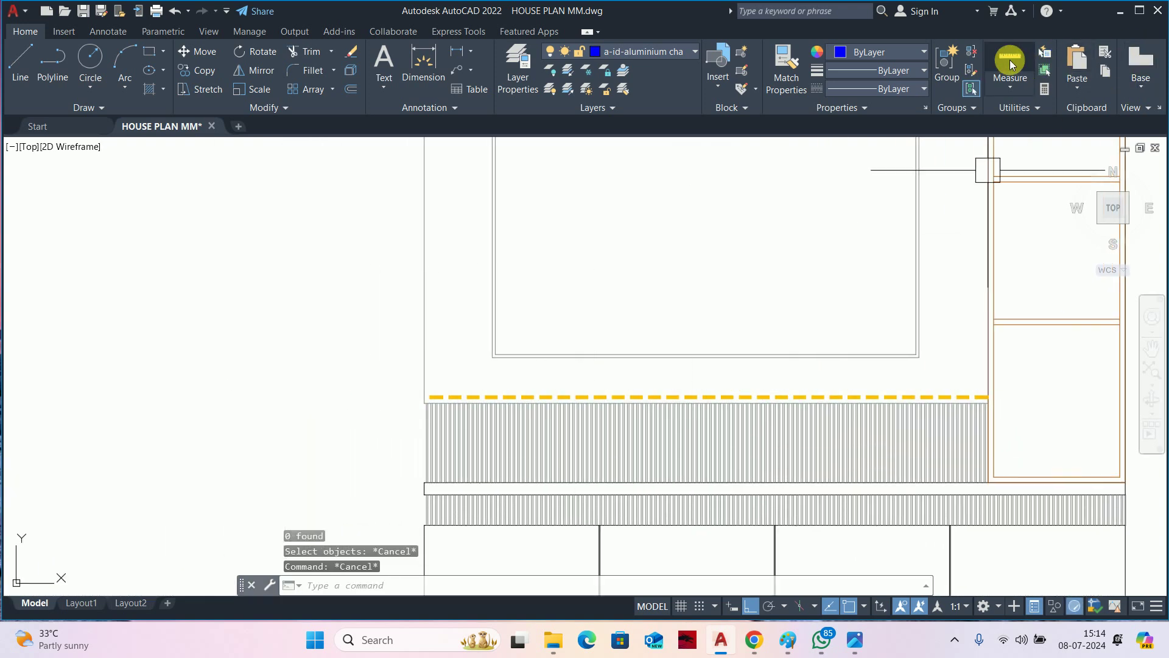
{"action": "left_click", "coordinate": [1010, 64]}
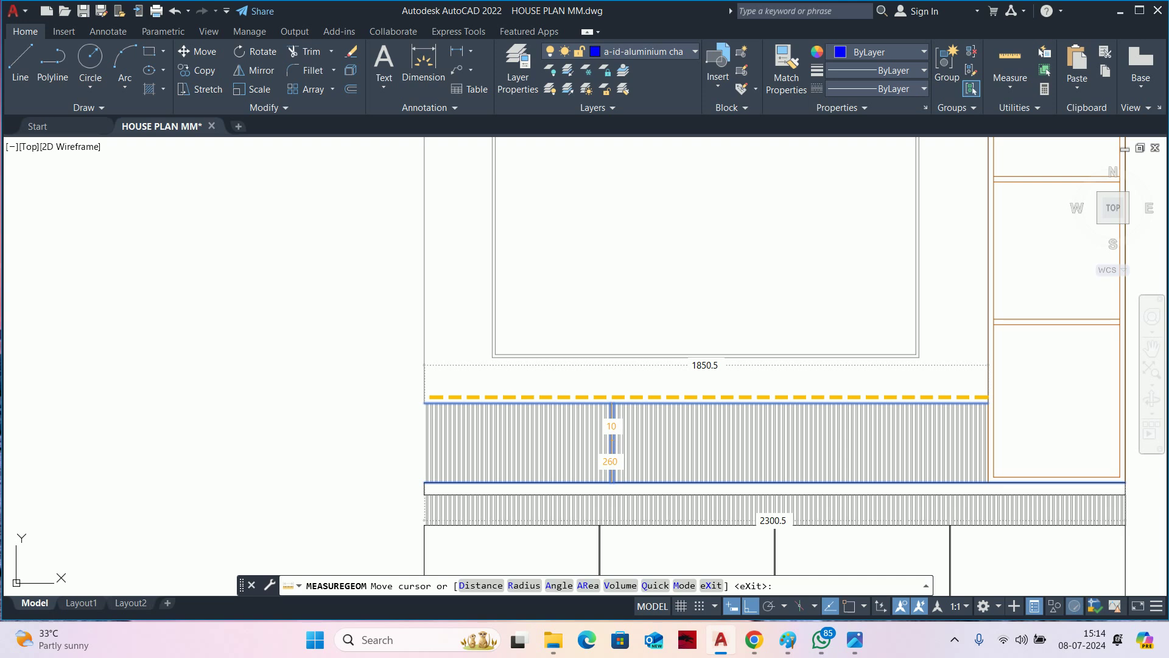
{"action": "key", "text": "Escape"}
Stretch the lower yellow dashed LED line and band edge down 60.
{"action": "type", "text": "s"}
{"action": "key", "text": "Return"}
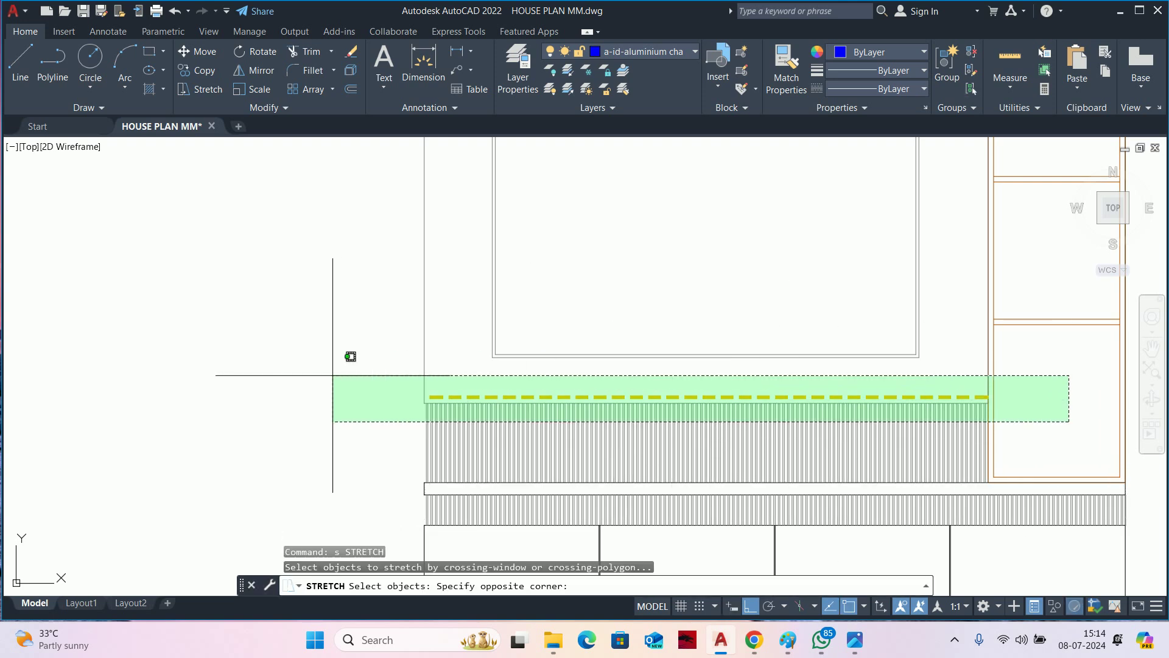
{"action": "left_click", "coordinate": [286, 379]}
{"action": "key", "text": "Return"}
{"action": "left_click", "coordinate": [213, 355]}
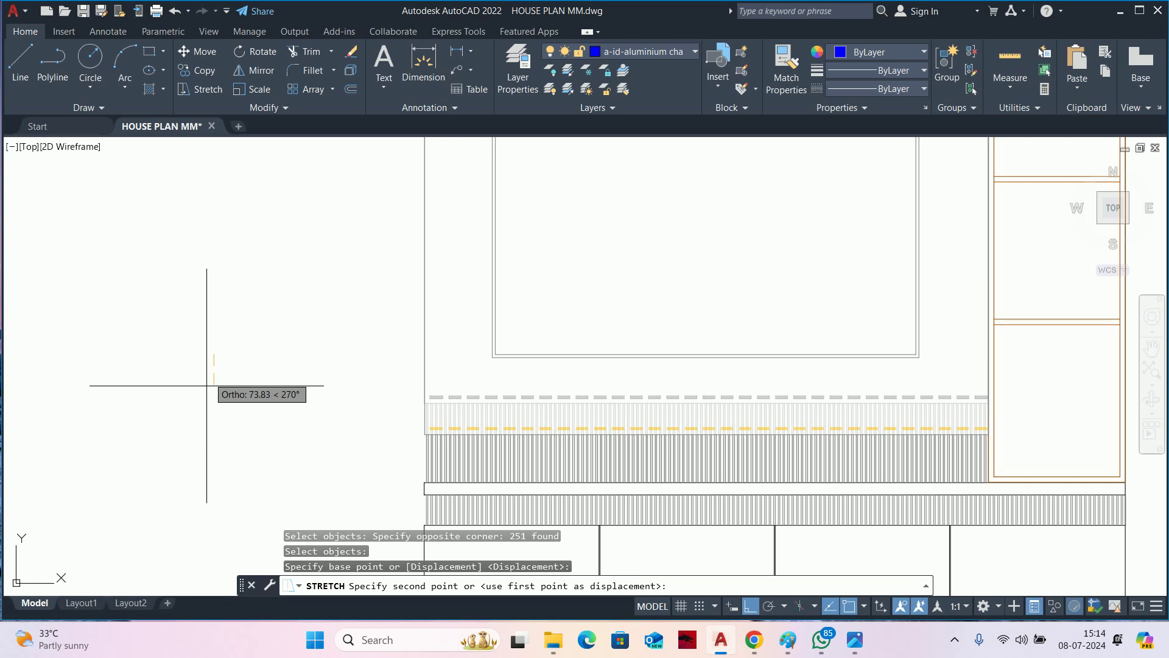
{"action": "type", "text": "60"}
{"action": "key", "text": "Return"}
{"action": "key", "text": "Escape"}
{"action": "key", "text": "Escape"}
{"action": "key", "text": "Escape"}
{"action": "scroll", "coordinate": [444, 316], "scroll_direction": "down", "scroll_amount": 3}
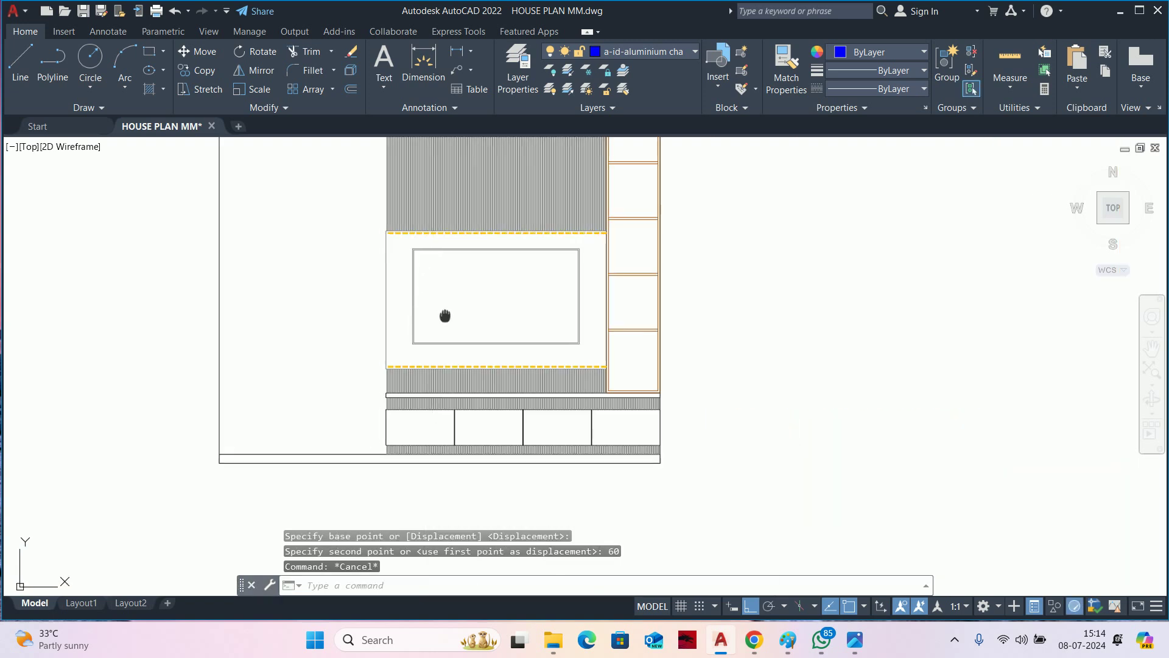
{"action": "scroll", "coordinate": [444, 316], "scroll_direction": "up", "scroll_amount": 2}
{"action": "scroll", "coordinate": [588, 328], "scroll_direction": "up", "scroll_amount": 2}
Stretch the upper yellow dashed LED line and band edge up 60.
{"action": "key", "text": "Return"}
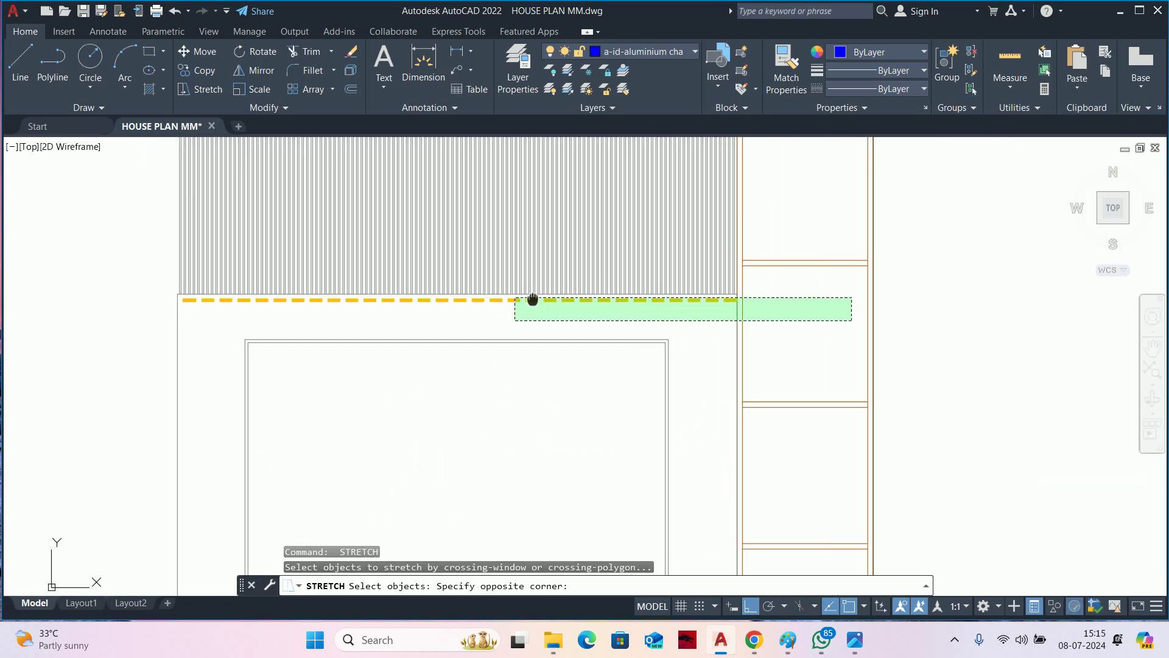
{"action": "scroll", "coordinate": [530, 300], "scroll_direction": "down", "scroll_amount": 2}
{"action": "scroll", "coordinate": [547, 274], "scroll_direction": "up", "scroll_amount": 2}
{"action": "left_click", "coordinate": [316, 278]}
{"action": "key", "text": "Return"}
{"action": "left_click", "coordinate": [283, 331]}
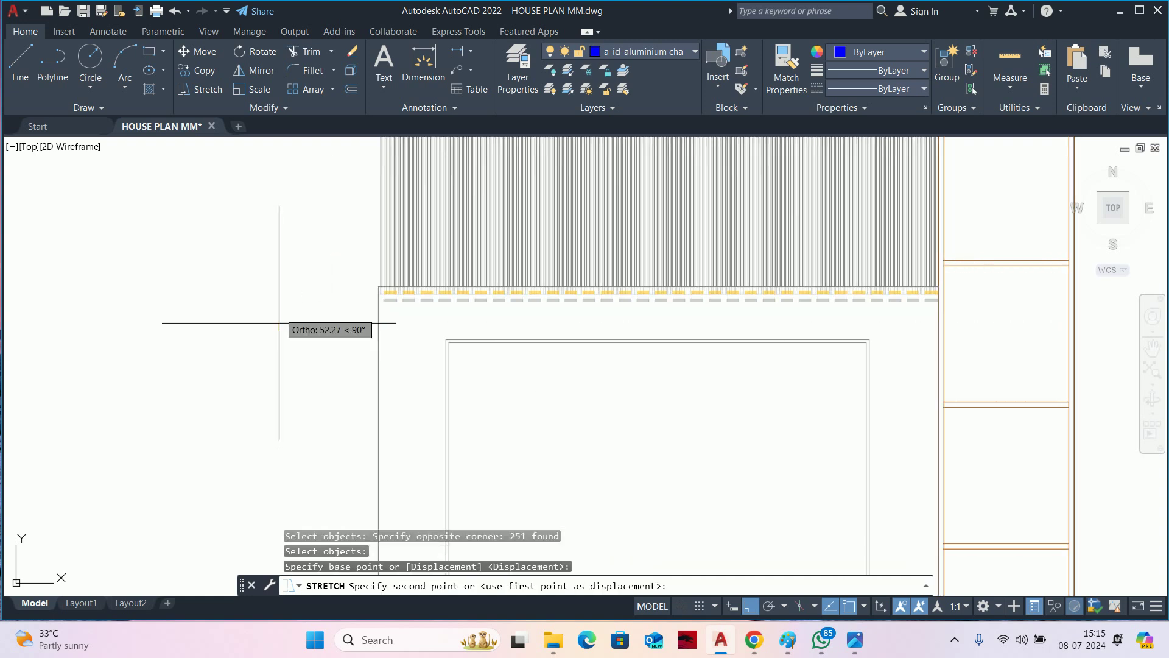
{"action": "type", "text": "60"}
{"action": "key", "text": "Return"}
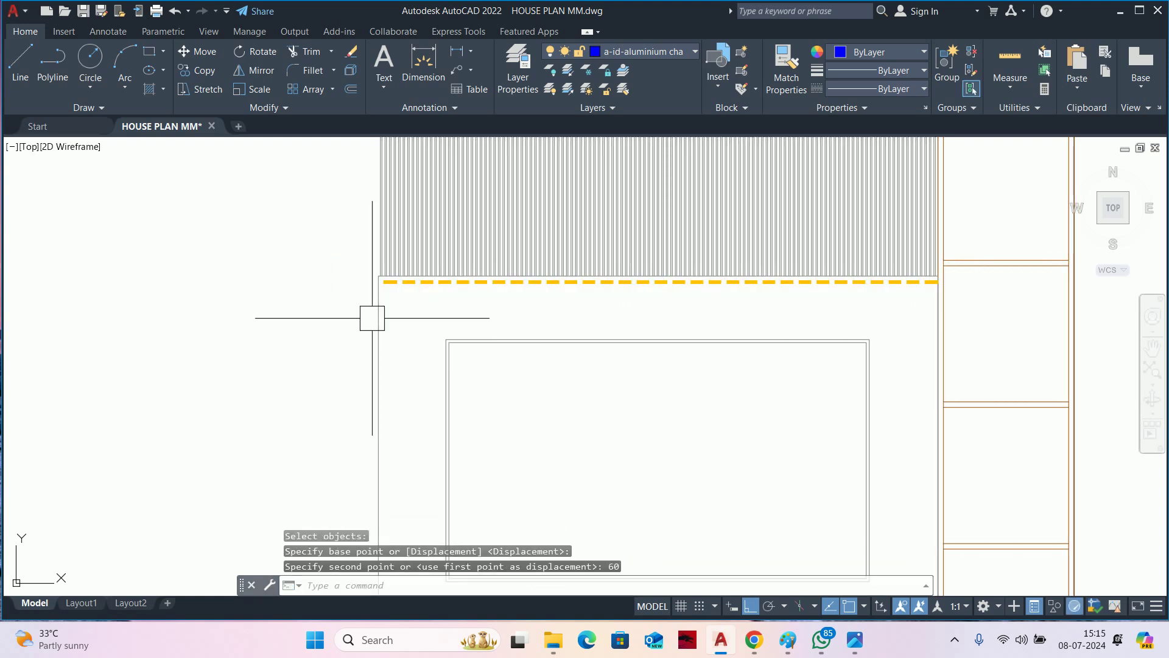
{"action": "key", "text": "Escape"}
{"action": "key", "text": "Escape"}
{"action": "key", "text": "Escape"}
{"action": "scroll", "coordinate": [627, 332], "scroll_direction": "down", "scroll_amount": 4}
{"action": "scroll", "coordinate": [627, 329], "scroll_direction": "down", "scroll_amount": 1}
{"action": "scroll", "coordinate": [628, 325], "scroll_direction": "up", "scroll_amount": 2}
{"action": "middle_click_drag", "start_coordinate": [628, 325], "coordinate": [638, 329]}
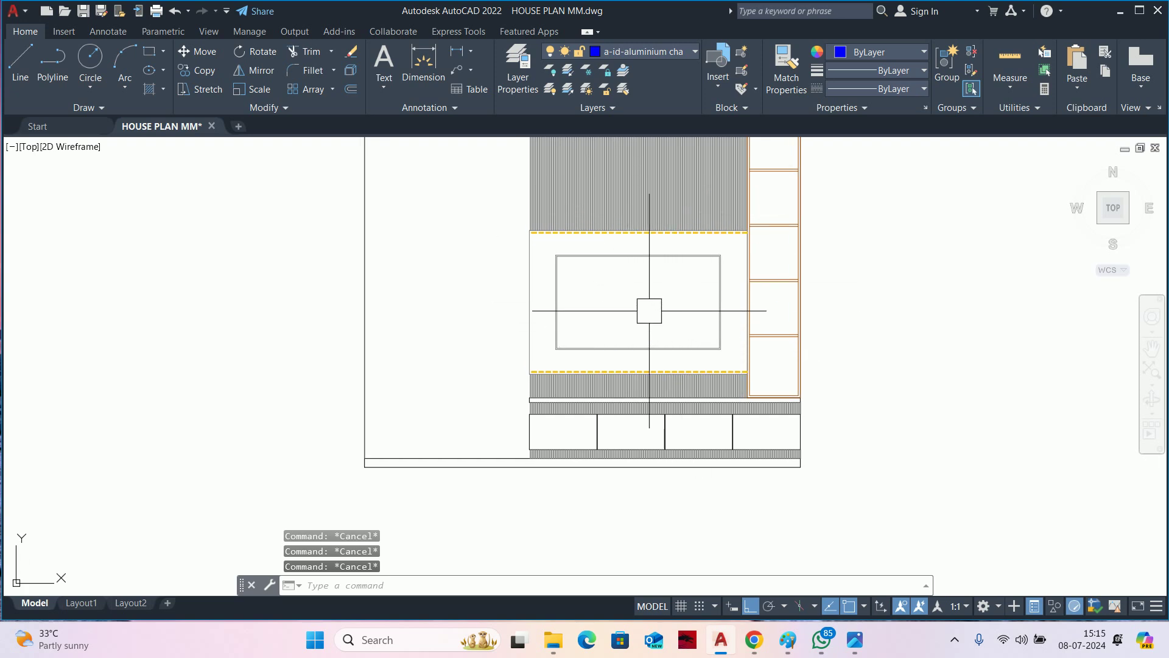
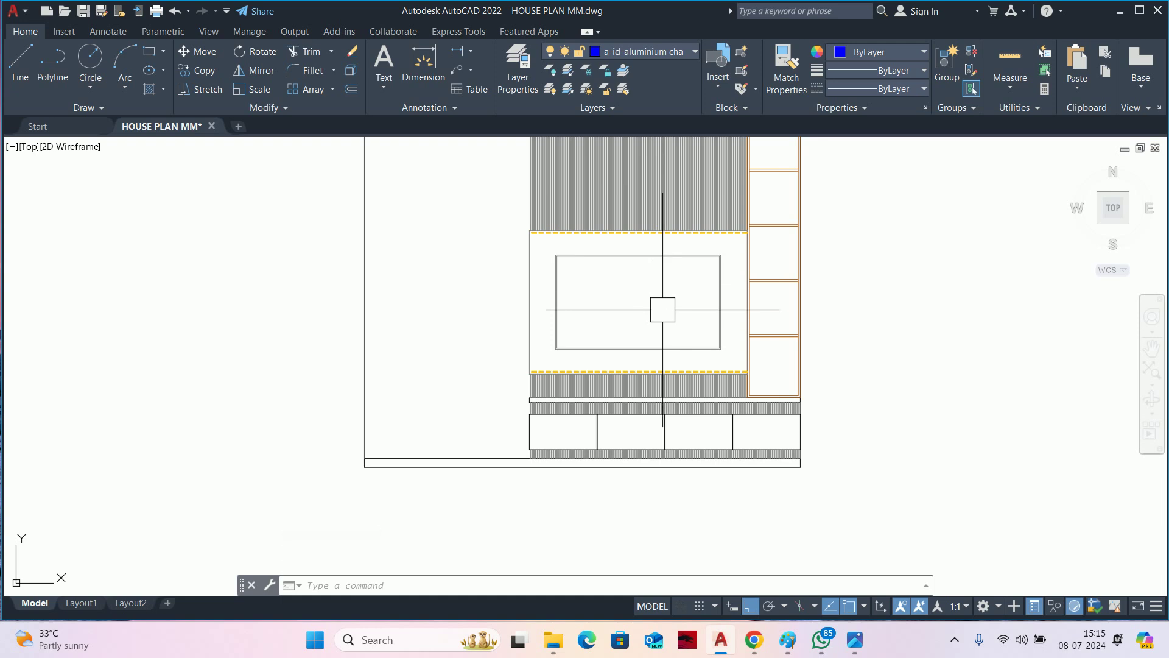
Delete the stray vertical line from the TV unit's wall section.
{"action": "scroll", "coordinate": [663, 302], "scroll_direction": "down", "scroll_amount": 2}
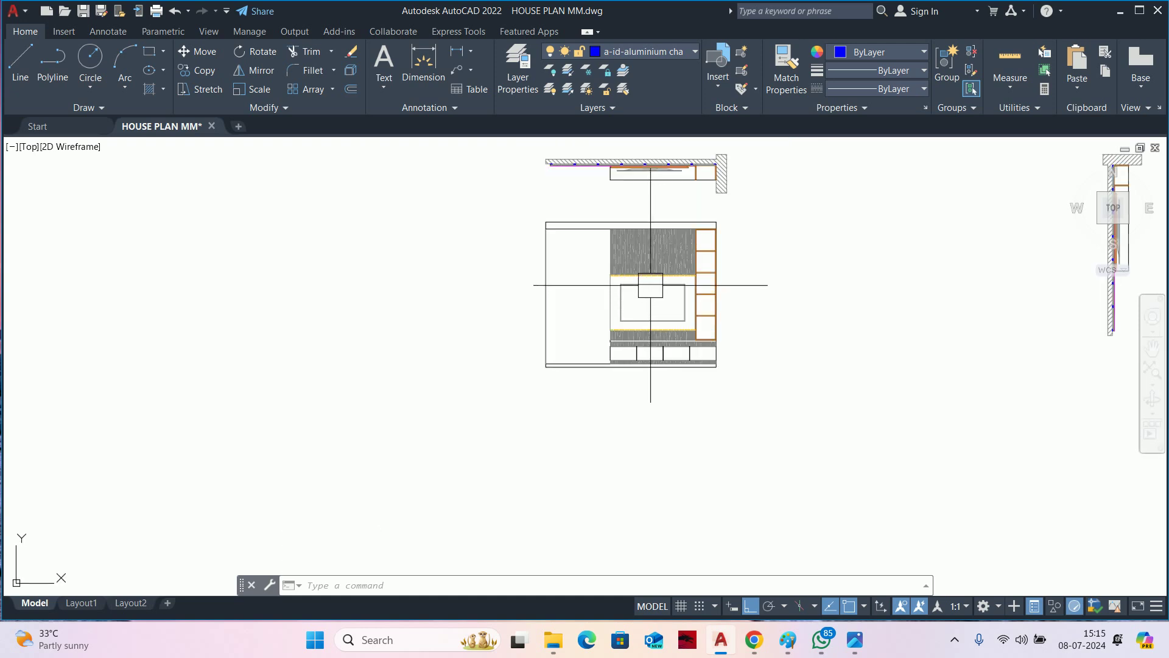
{"action": "scroll", "coordinate": [686, 317], "scroll_direction": "up", "scroll_amount": 1}
{"action": "middle_click_drag", "start_coordinate": [685, 310], "coordinate": [740, 566]}
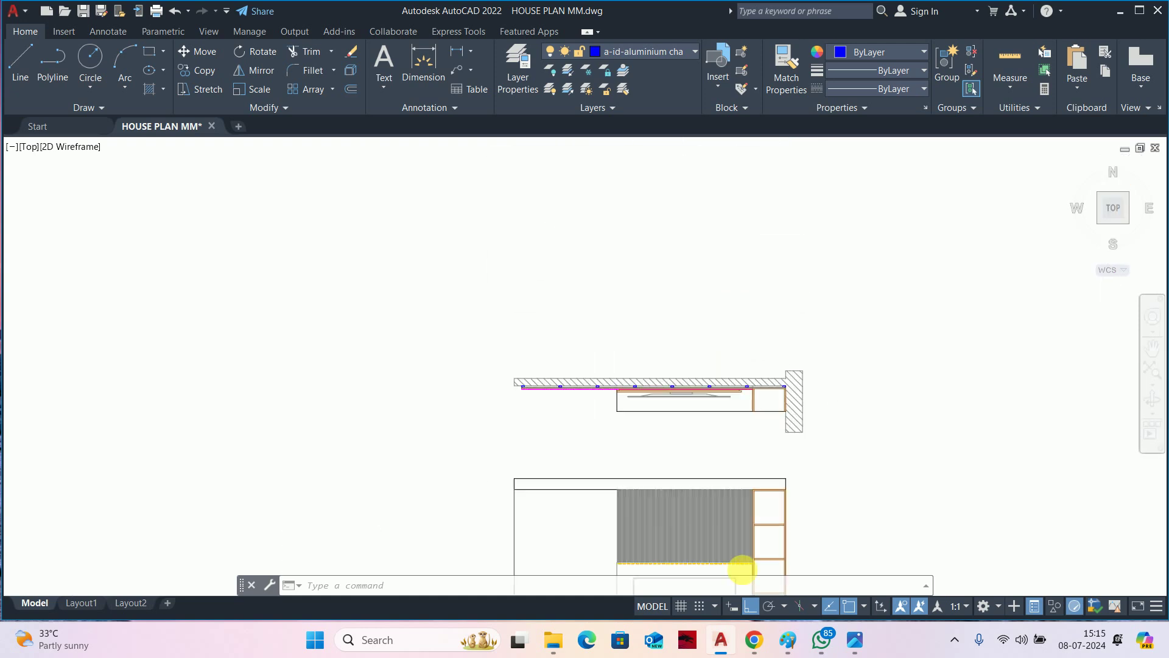
{"action": "scroll", "coordinate": [744, 391], "scroll_direction": "up", "scroll_amount": 3}
{"action": "middle_click_drag", "start_coordinate": [727, 439], "coordinate": [748, 406]}
{"action": "scroll", "coordinate": [748, 406], "scroll_direction": "up", "scroll_amount": 3}
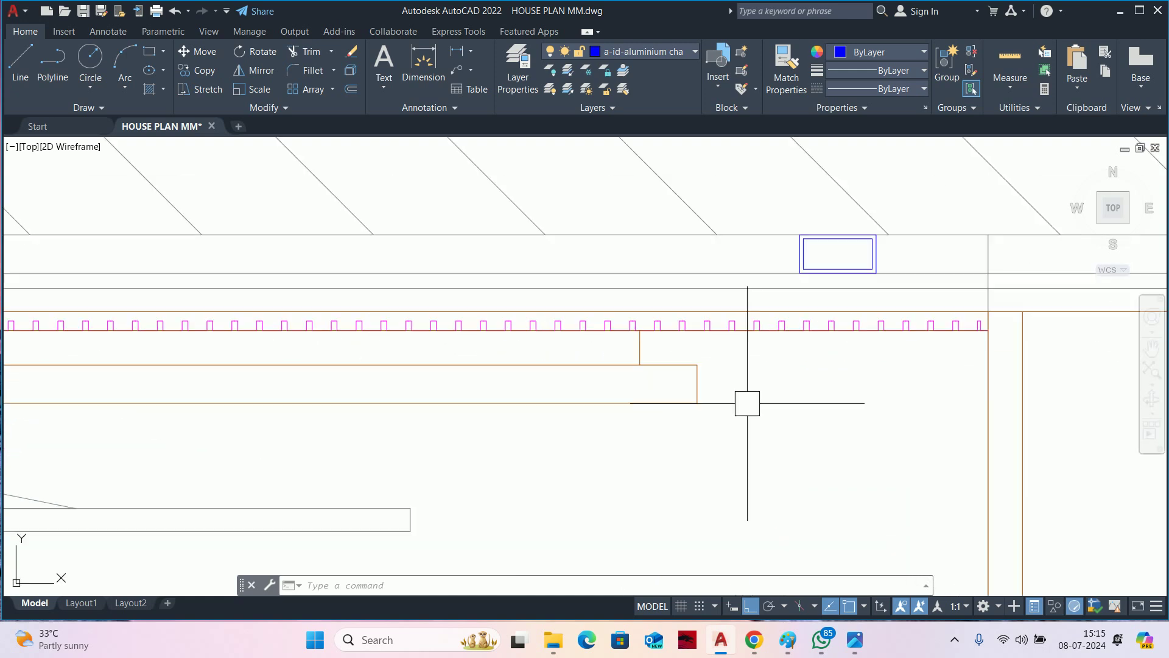
{"action": "key", "text": "Escape"}
{"action": "key", "text": "Escape"}
{"action": "scroll", "coordinate": [632, 331], "scroll_direction": "up", "scroll_amount": 2}
{"action": "left_click", "coordinate": [659, 355]}
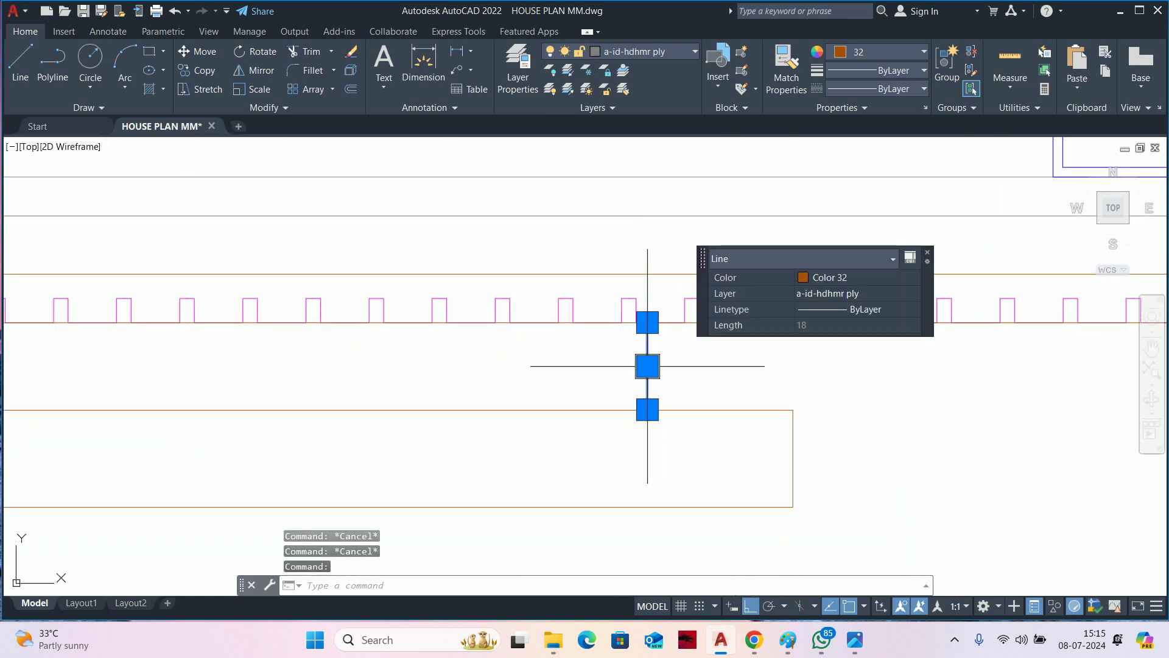
{"action": "key", "text": "Delete"}
Extend the orange cabinet line to its boundary using an EXTEND fence.
{"action": "scroll", "coordinate": [730, 390], "scroll_direction": "down", "scroll_amount": 3}
{"action": "type", "text": "x"}
{"action": "key", "text": "Return"}
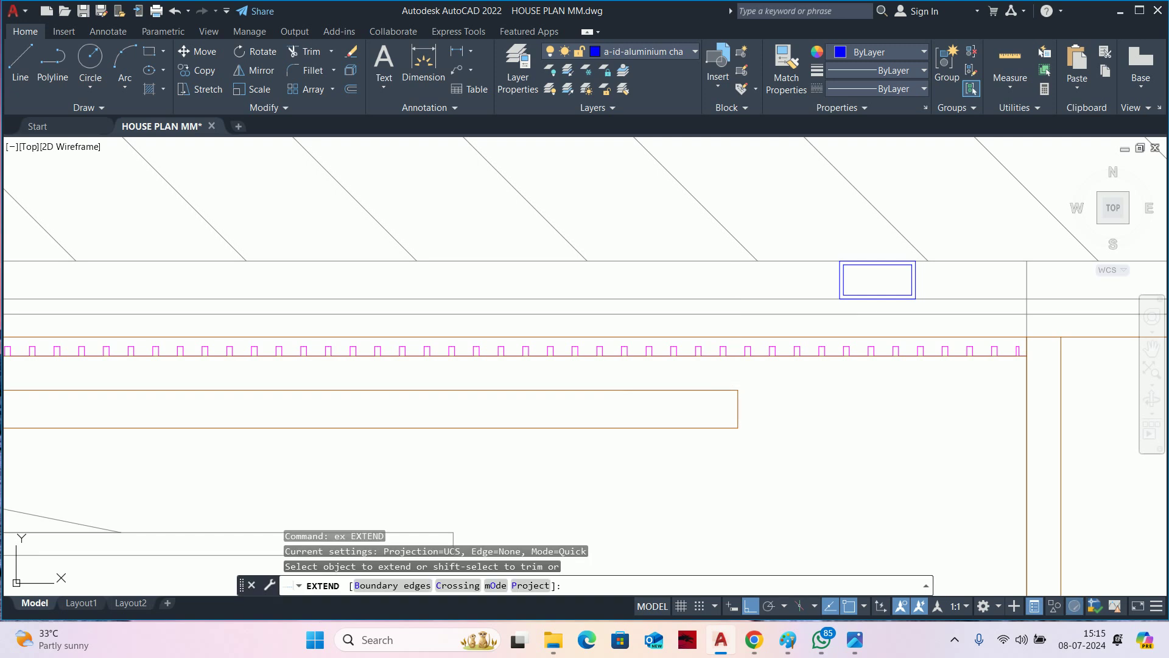
{"action": "scroll", "coordinate": [731, 384], "scroll_direction": "up", "scroll_amount": 2}
{"action": "left_click", "coordinate": [715, 383]}
{"action": "scroll", "coordinate": [710, 402], "scroll_direction": "down", "scroll_amount": 4}
{"action": "left_click", "coordinate": [698, 423]}
{"action": "key", "text": "Return"}
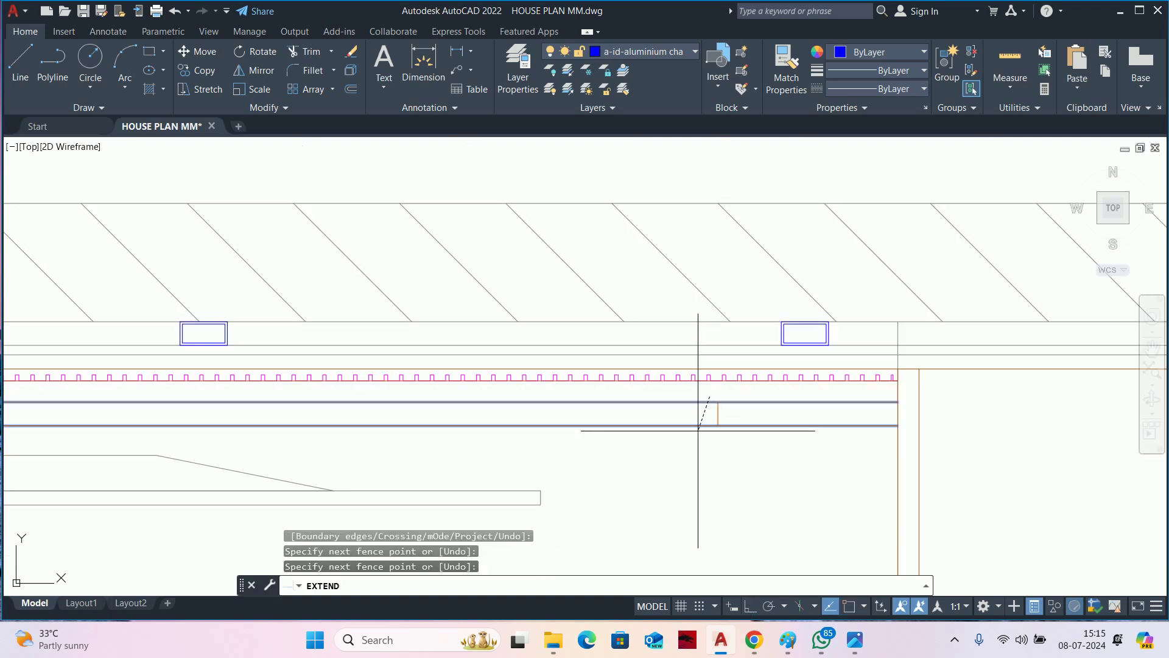
{"action": "key", "text": "Escape"}
Delete the leftover short line near the extended orange line.
{"action": "scroll", "coordinate": [700, 418], "scroll_direction": "up", "scroll_amount": 4}
{"action": "left_click", "coordinate": [739, 410]}
{"action": "scroll", "coordinate": [742, 404], "scroll_direction": "down", "scroll_amount": 4}
{"action": "key", "text": "Delete"}
{"action": "scroll", "coordinate": [731, 399], "scroll_direction": "down", "scroll_amount": 2}
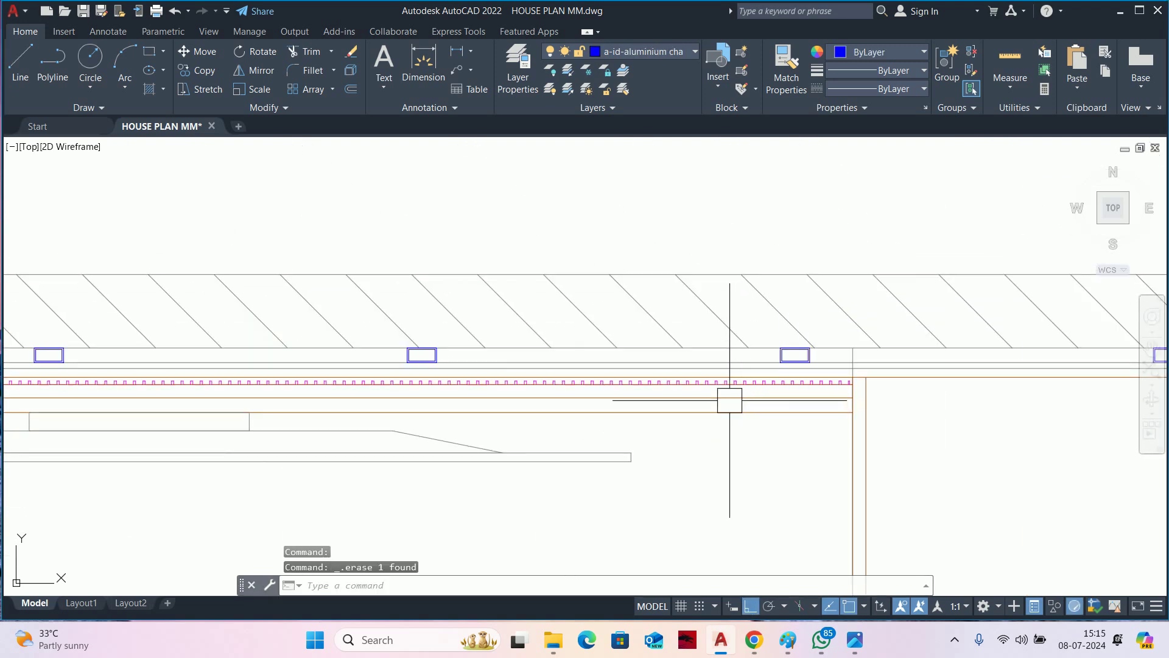
{"action": "scroll", "coordinate": [728, 396], "scroll_direction": "down", "scroll_amount": 3}
{"action": "middle_click_drag", "start_coordinate": [829, 407], "coordinate": [957, 391]}
{"action": "key", "text": "Escape"}
{"action": "key", "text": "Escape"}
{"action": "key", "text": "Escape"}
Grip-stretch the orange cabinet line's end out to meet the wall.
{"action": "scroll", "coordinate": [809, 391], "scroll_direction": "up", "scroll_amount": 3}
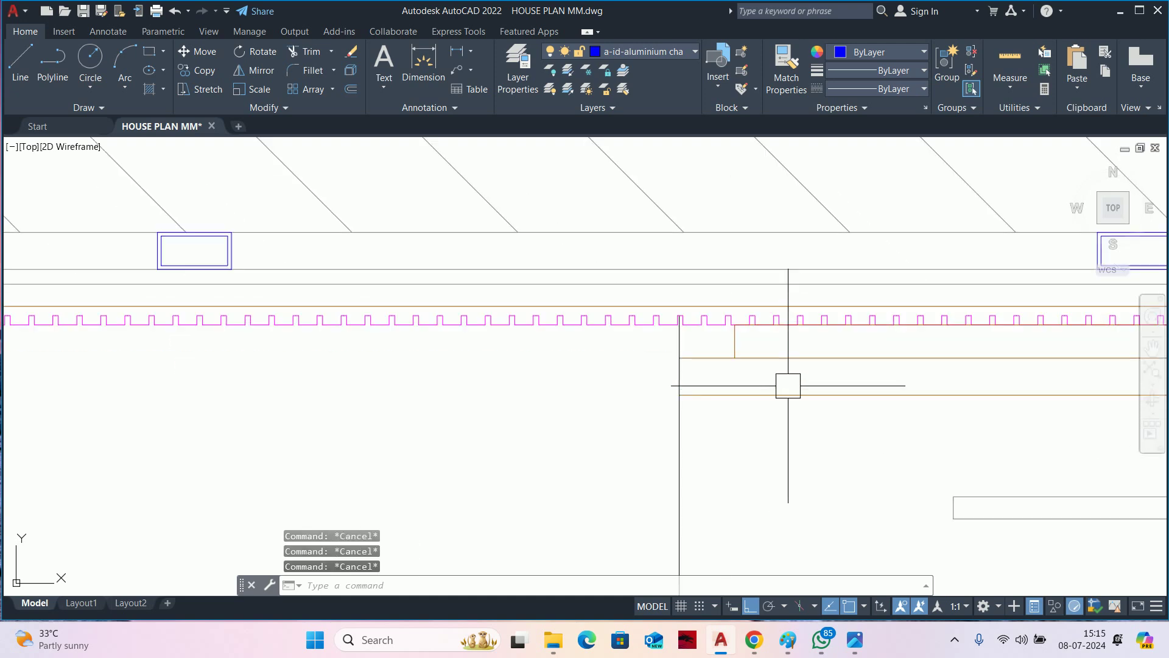
{"action": "scroll", "coordinate": [788, 384], "scroll_direction": "up", "scroll_amount": 3}
{"action": "scroll", "coordinate": [663, 268], "scroll_direction": "down", "scroll_amount": 4}
{"action": "scroll", "coordinate": [668, 313], "scroll_direction": "up", "scroll_amount": 2}
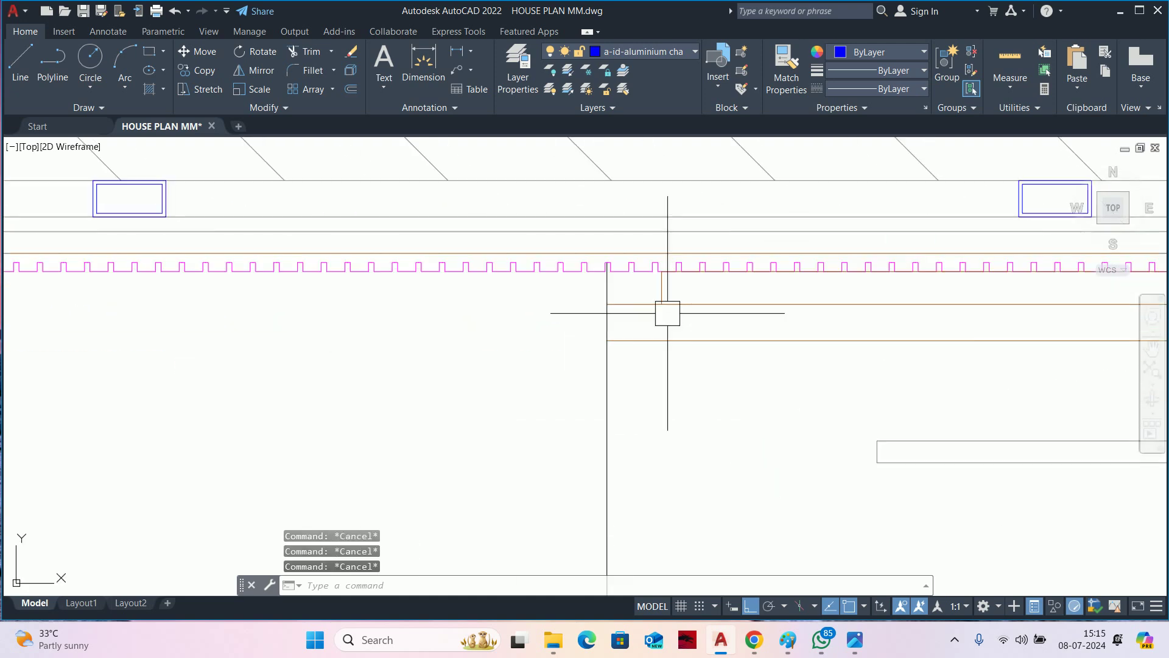
{"action": "left_click", "coordinate": [662, 286]}
{"action": "scroll", "coordinate": [662, 286], "scroll_direction": "up", "scroll_amount": 6}
{"action": "key", "text": "Escape"}
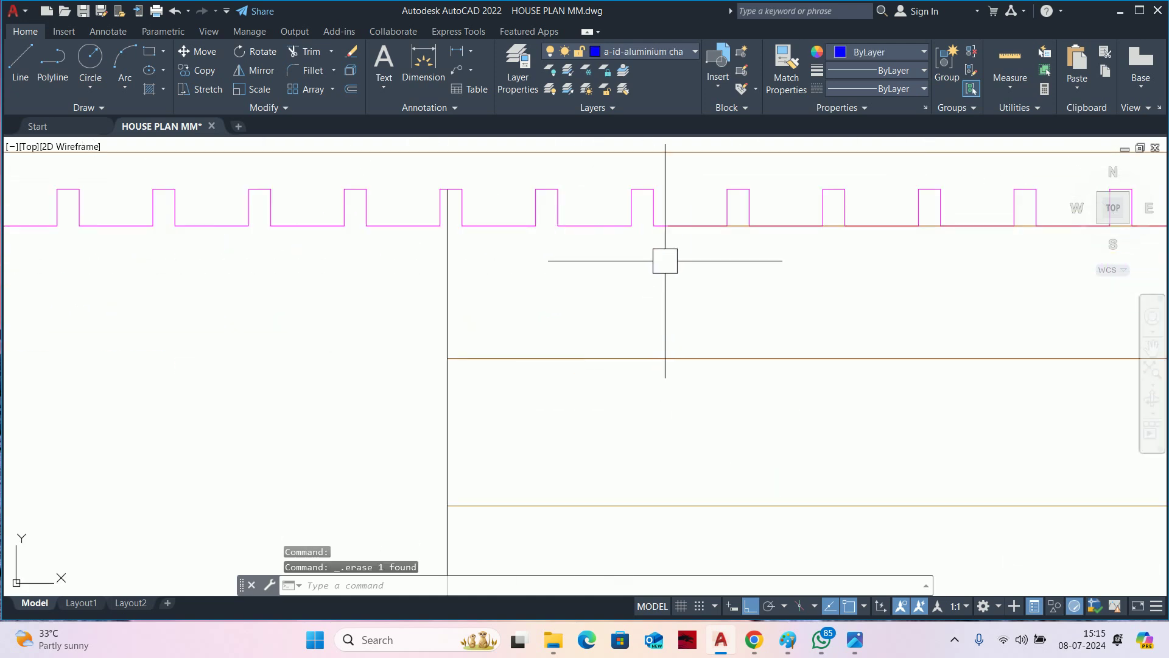
{"action": "left_click", "coordinate": [670, 227]}
{"action": "left_click", "coordinate": [440, 225]}
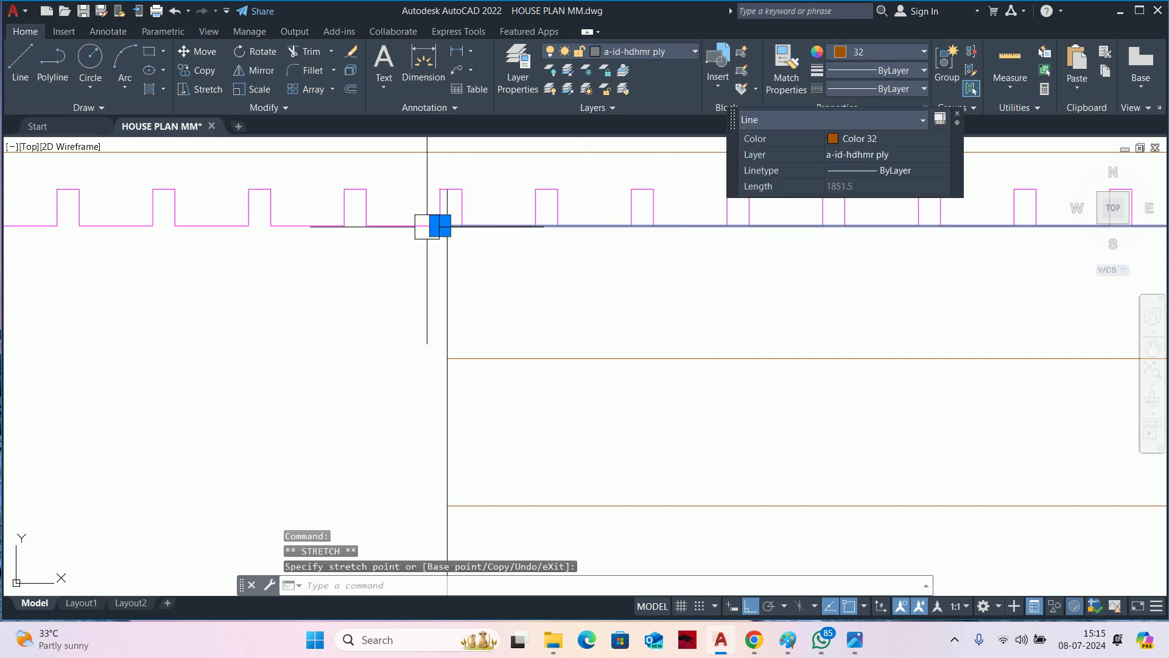
{"action": "scroll", "coordinate": [438, 226], "scroll_direction": "up", "scroll_amount": 3}
{"action": "key", "text": "Escape"}
{"action": "key", "text": "Escape"}
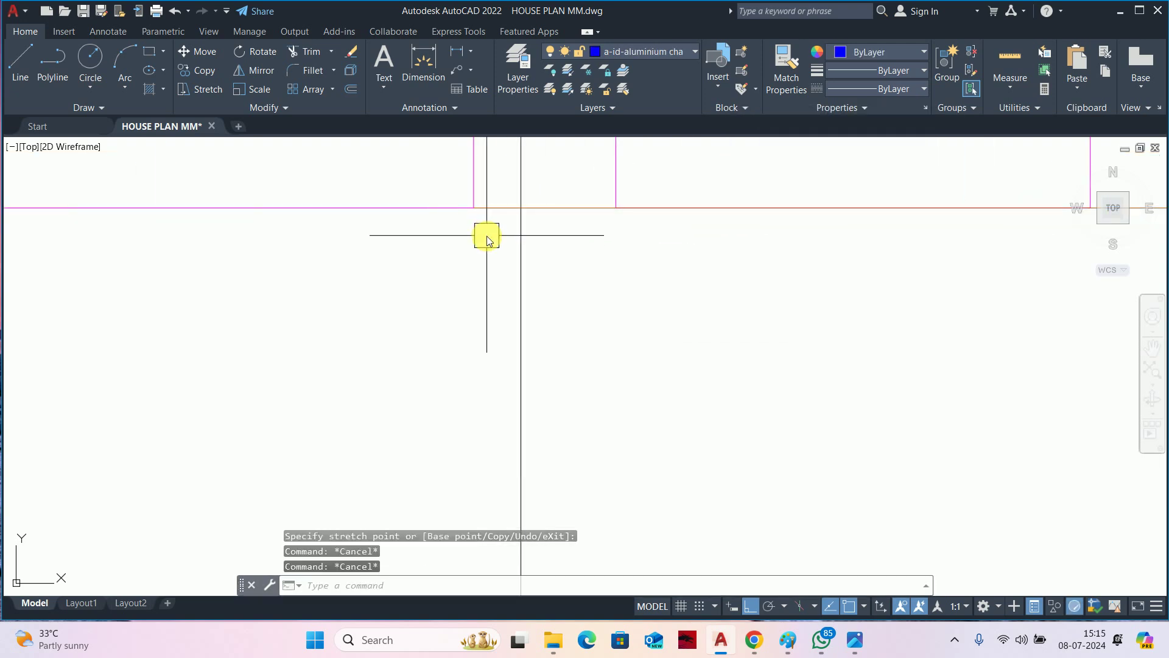
Attempt to trim an overhanging line, then cancel the TRIM command.
{"action": "type", "text": "tr"}
{"action": "key", "text": "Return"}
{"action": "scroll", "coordinate": [495, 209], "scroll_direction": "down", "scroll_amount": 5}
{"action": "scroll", "coordinate": [846, 303], "scroll_direction": "down", "scroll_amount": 2}
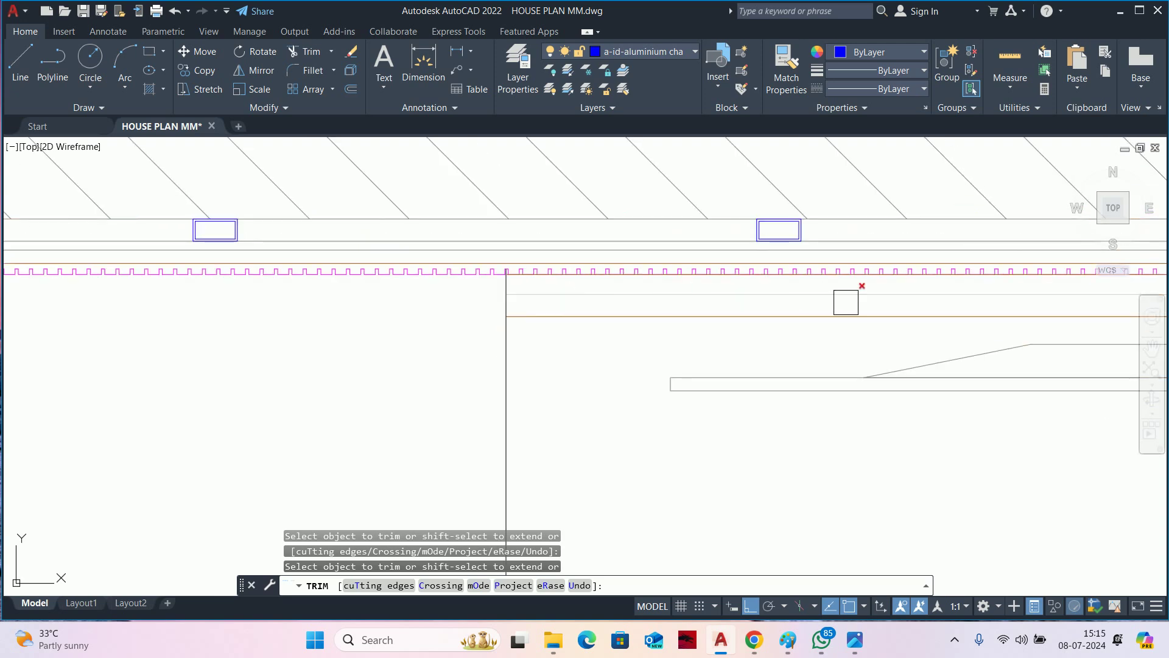
{"action": "scroll", "coordinate": [494, 324], "scroll_direction": "down", "scroll_amount": 2}
{"action": "left_click", "coordinate": [494, 324]}
{"action": "scroll", "coordinate": [679, 329], "scroll_direction": "down", "scroll_amount": 2}
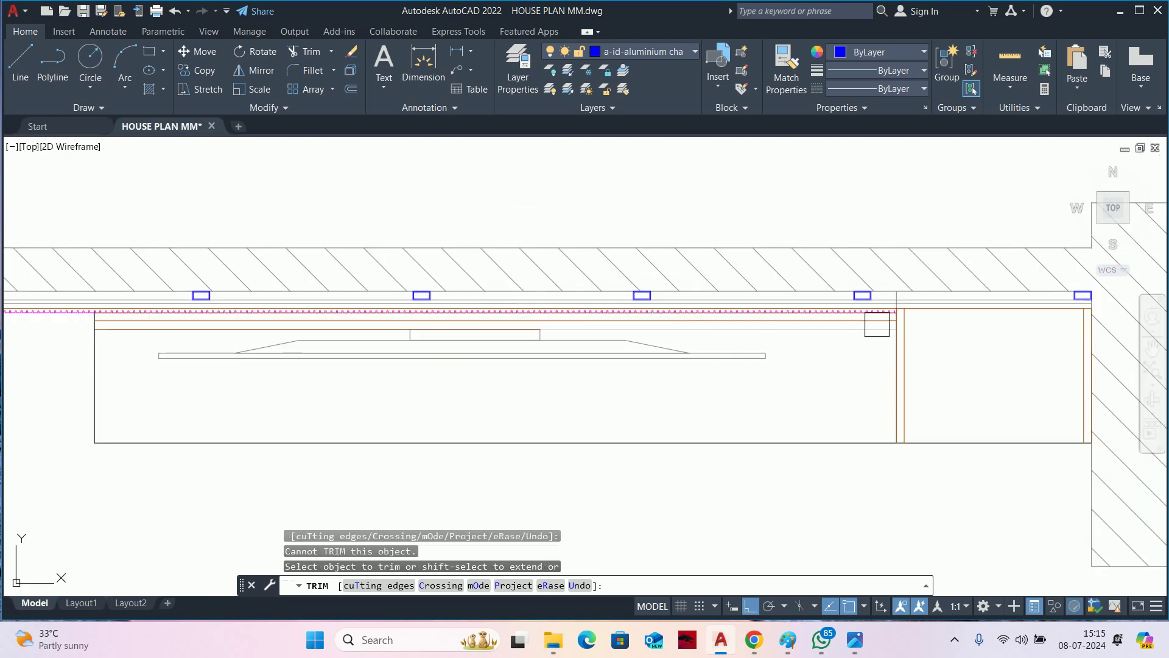
{"action": "scroll", "coordinate": [877, 320], "scroll_direction": "up", "scroll_amount": 3}
{"action": "key", "text": "Escape"}
{"action": "key", "text": "Escape"}
{"action": "scroll", "coordinate": [877, 310], "scroll_direction": "down", "scroll_amount": 2}
{"action": "scroll", "coordinate": [842, 316], "scroll_direction": "down", "scroll_amount": 2}
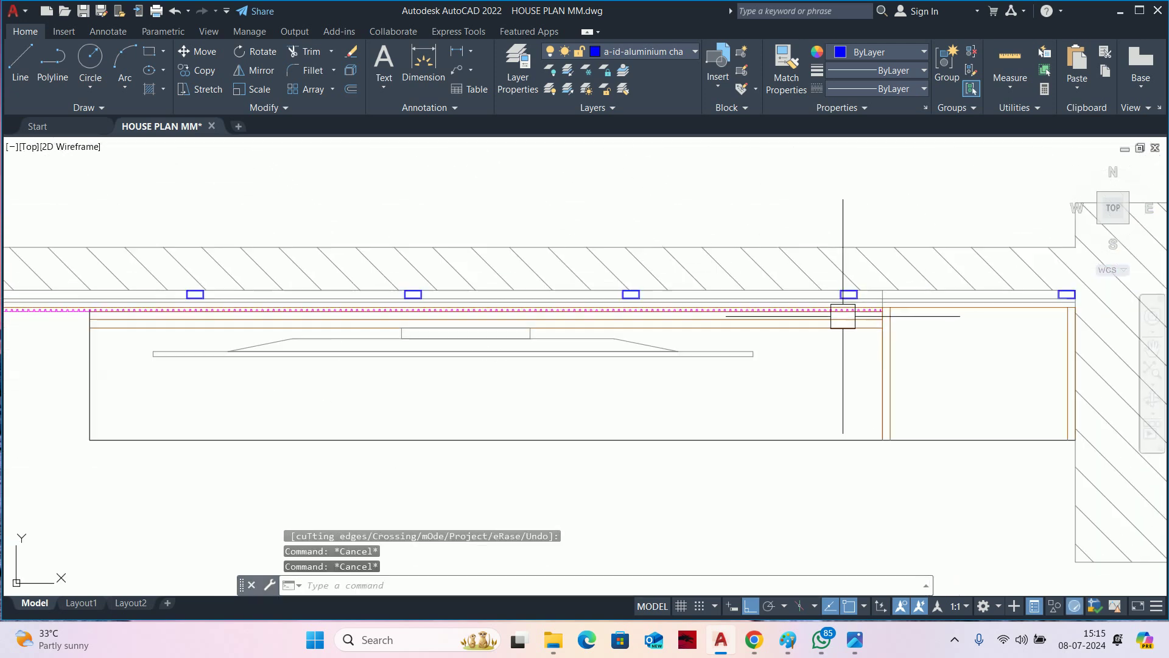
{"action": "key", "text": "Escape"}
{"action": "scroll", "coordinate": [715, 331], "scroll_direction": "down", "scroll_amount": 3}
{"action": "scroll", "coordinate": [708, 431], "scroll_direction": "down", "scroll_amount": 1}
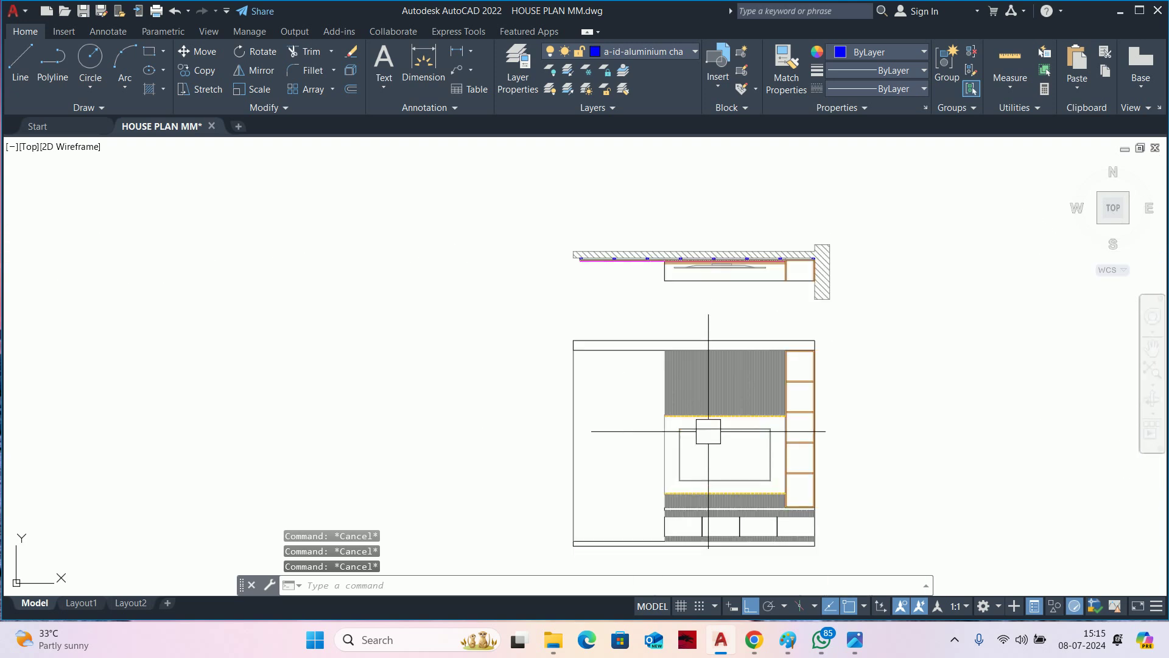
{"action": "type", "text": "xl"}
{"action": "key", "text": "Return"}
{"action": "type", "text": "h"}
{"action": "key", "text": "Return"}
{"action": "scroll", "coordinate": [731, 432], "scroll_direction": "up", "scroll_amount": 4}
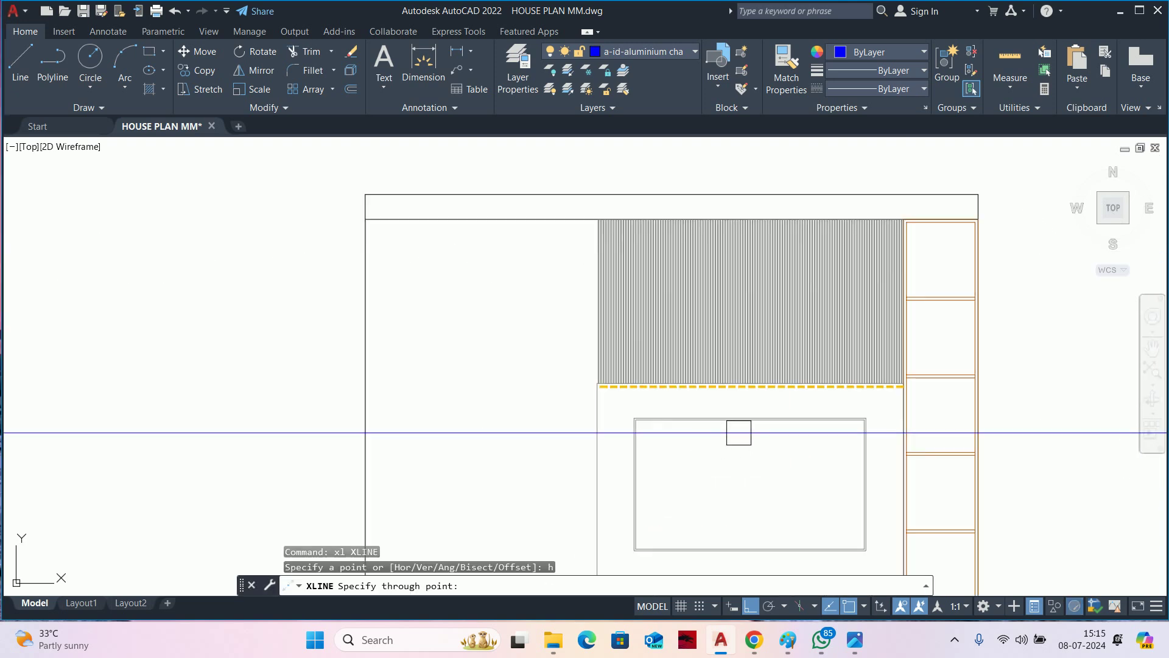
{"action": "key", "text": "Escape"}
{"action": "key", "text": "Return"}
{"action": "type", "text": "v"}
{"action": "key", "text": "Return"}
{"action": "scroll", "coordinate": [740, 429], "scroll_direction": "down", "scroll_amount": 4}
{"action": "middle_click_drag", "start_coordinate": [734, 446], "coordinate": [734, 419]}
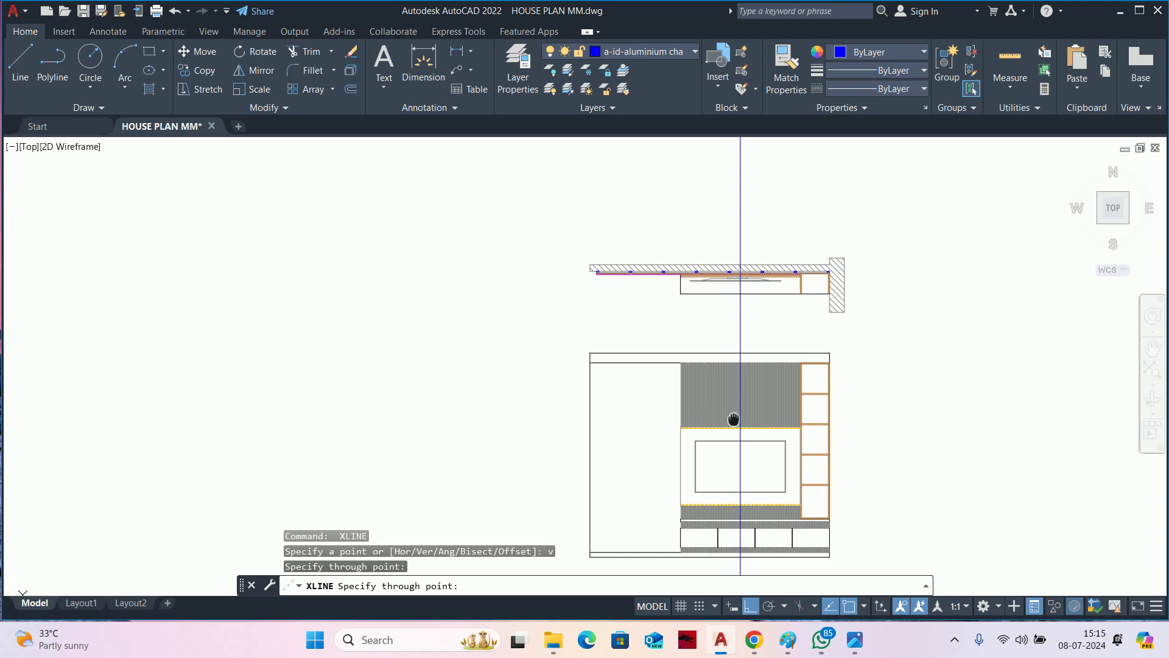
{"action": "key", "text": "Escape"}
{"action": "key", "text": "Escape"}
{"action": "key", "text": "Escape"}
{"action": "scroll", "coordinate": [744, 452], "scroll_direction": "up", "scroll_amount": 2}
{"action": "scroll", "coordinate": [778, 374], "scroll_direction": "up", "scroll_amount": 2}
{"action": "scroll", "coordinate": [772, 399], "scroll_direction": "up", "scroll_amount": 1}
{"action": "type", "text": "m"}
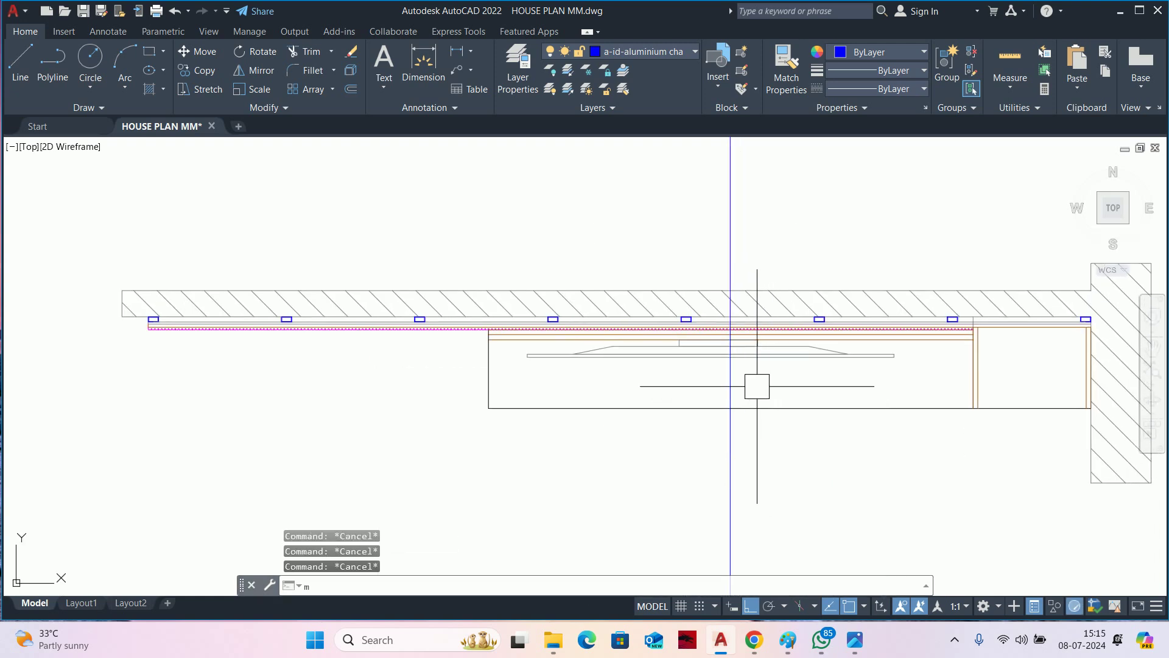
{"action": "key", "text": "Return"}
{"action": "scroll", "coordinate": [623, 363], "scroll_direction": "up", "scroll_amount": 2}
{"action": "left_click", "coordinate": [731, 351]}
{"action": "key", "text": "Return"}
{"action": "scroll", "coordinate": [758, 333], "scroll_direction": "up", "scroll_amount": 3}
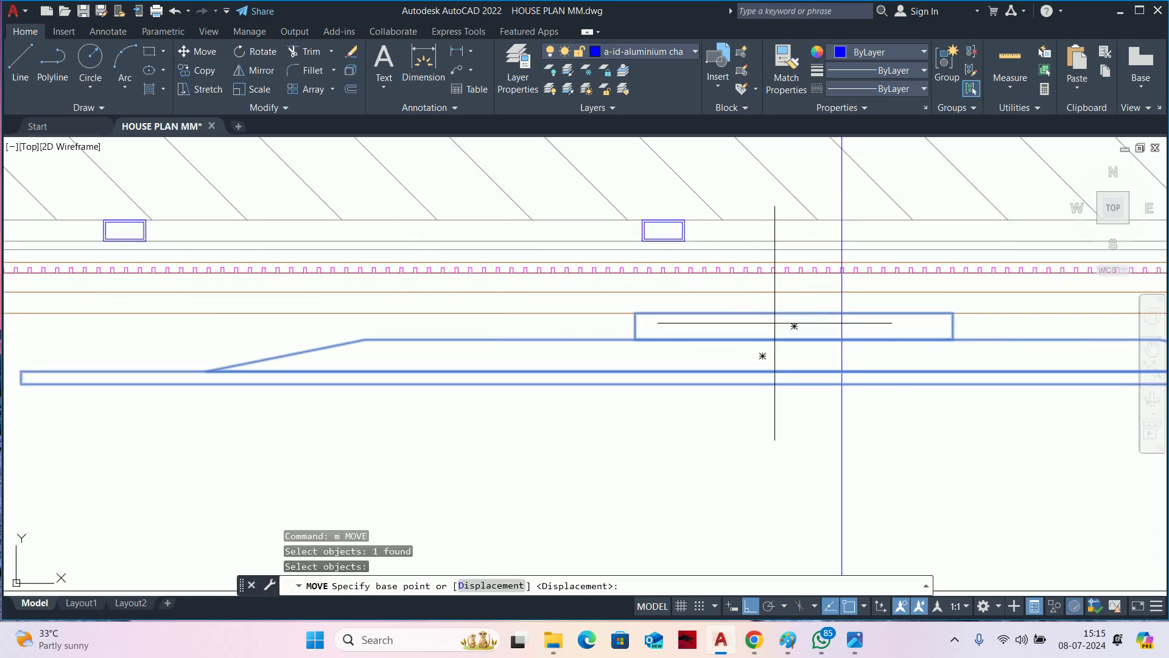
{"action": "left_click", "coordinate": [790, 308]}
{"action": "left_click", "coordinate": [841, 308]}
{"action": "key", "text": "Escape"}
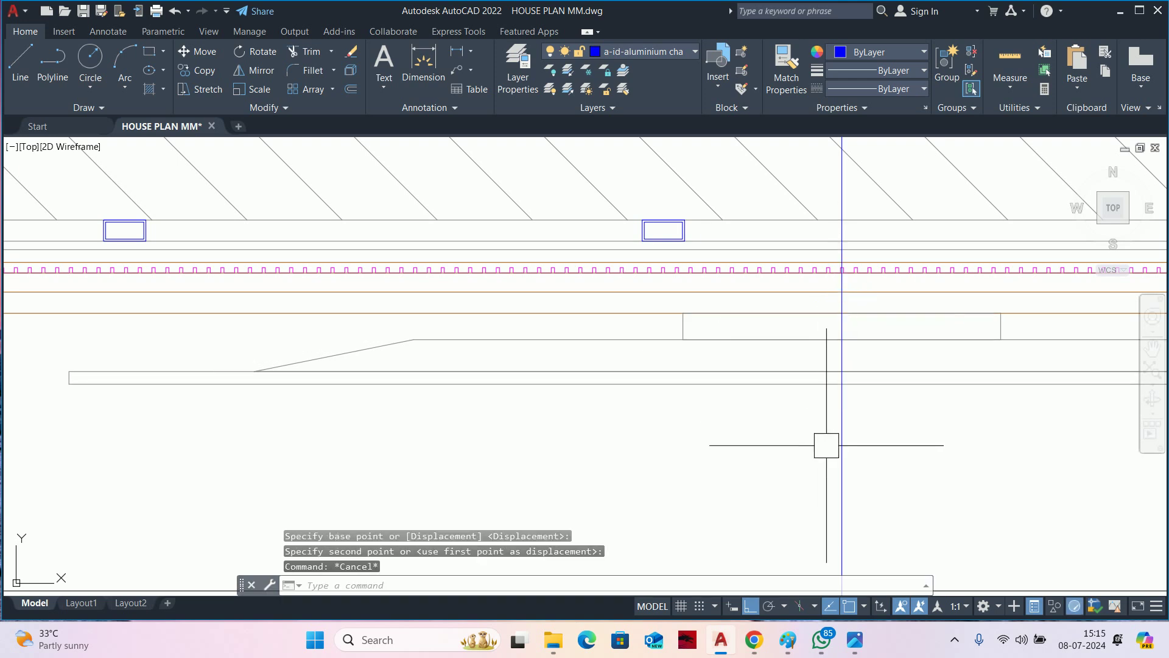
{"action": "left_click", "coordinate": [838, 469]}
{"action": "scroll", "coordinate": [837, 469], "scroll_direction": "down", "scroll_amount": 3}
{"action": "key", "text": "Delete"}
{"action": "scroll", "coordinate": [822, 396], "scroll_direction": "down", "scroll_amount": 3}
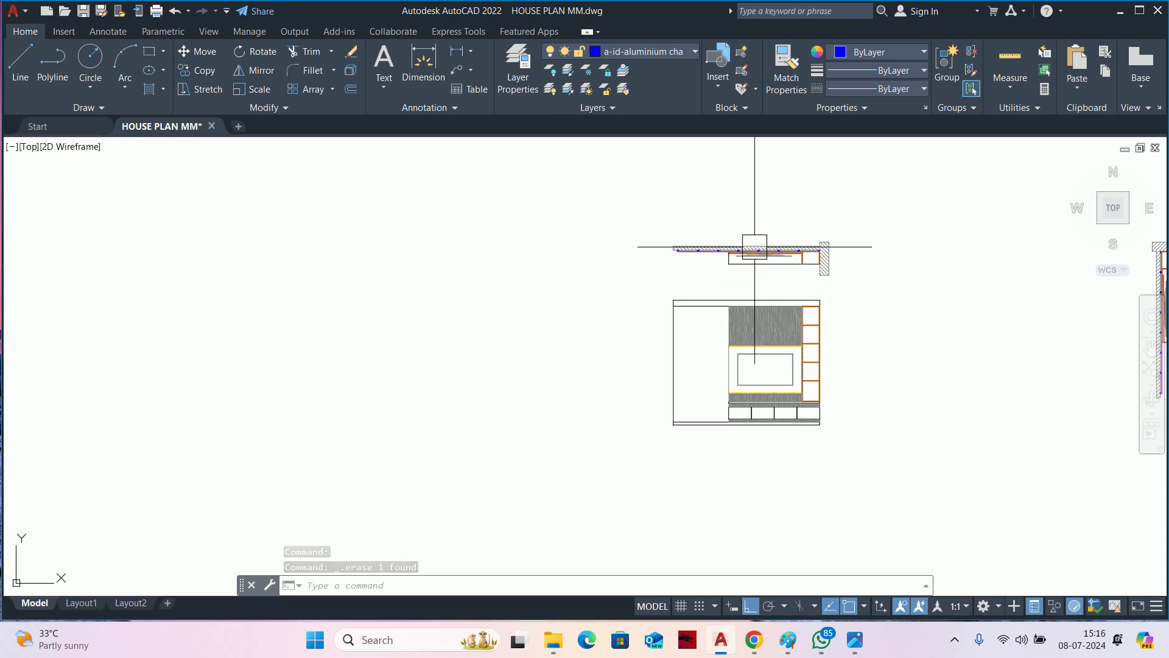
{"action": "scroll", "coordinate": [754, 248], "scroll_direction": "up", "scroll_amount": 5}
{"action": "key", "text": "Escape"}
{"action": "key", "text": "Escape"}
{"action": "key", "text": "Return"}
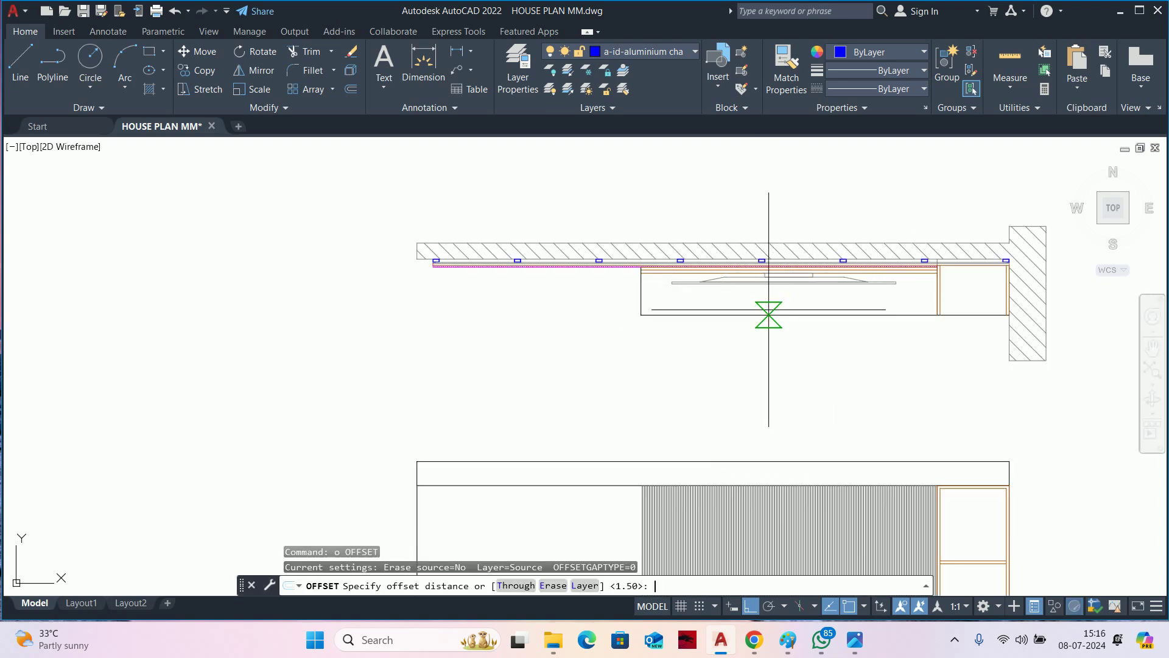
{"action": "type", "text": "20"}
{"action": "key", "text": "Return"}
{"action": "scroll", "coordinate": [768, 305], "scroll_direction": "up", "scroll_amount": 2}
{"action": "left_click", "coordinate": [746, 317]}
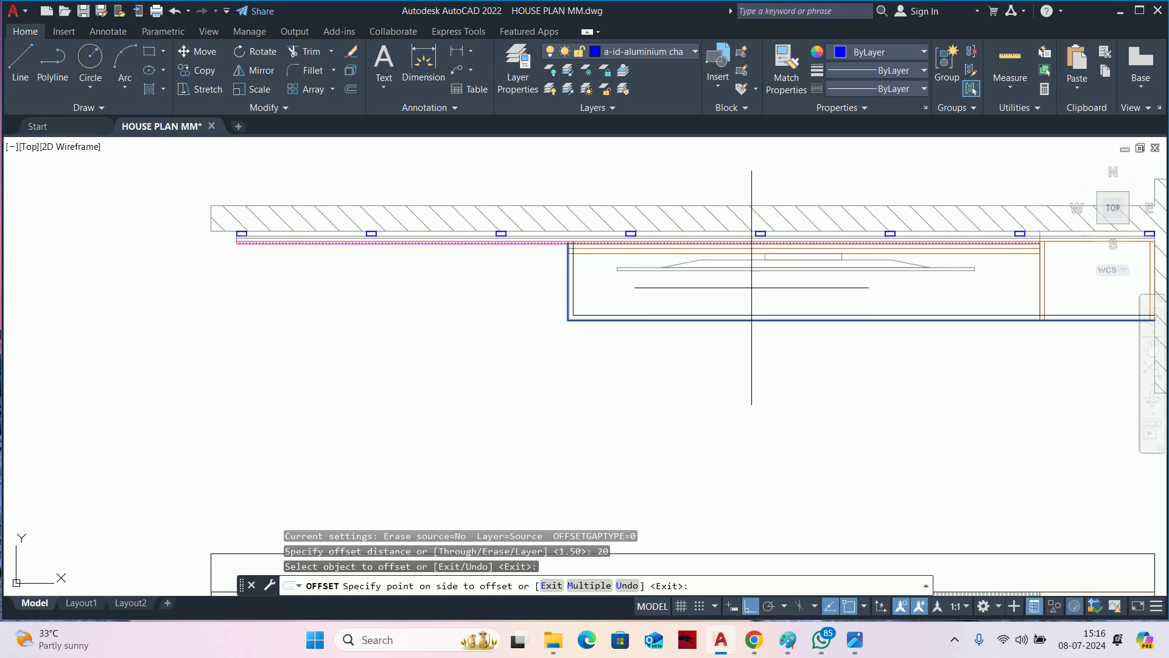
{"action": "left_click", "coordinate": [743, 283]}
{"action": "key", "text": "Escape"}
{"action": "scroll", "coordinate": [556, 326], "scroll_direction": "up", "scroll_amount": 3}
{"action": "type", "text": "tr"}
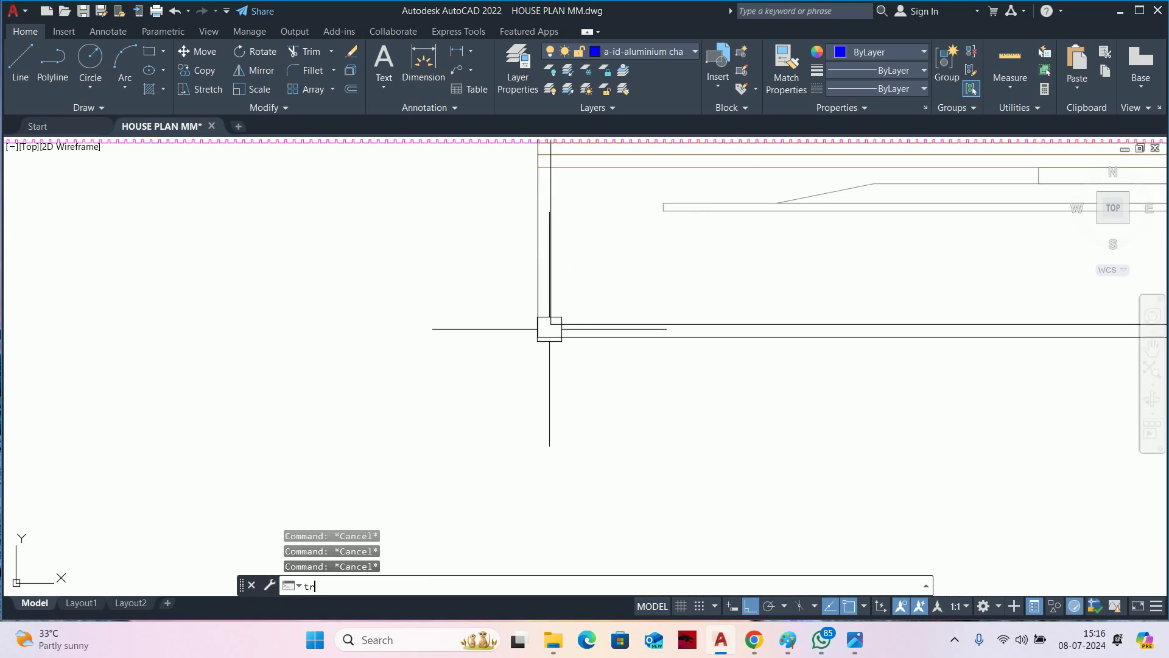
{"action": "key", "text": "Return"}
{"action": "scroll", "coordinate": [561, 317], "scroll_direction": "up", "scroll_amount": 2}
{"action": "scroll", "coordinate": [572, 309], "scroll_direction": "up", "scroll_amount": 2}
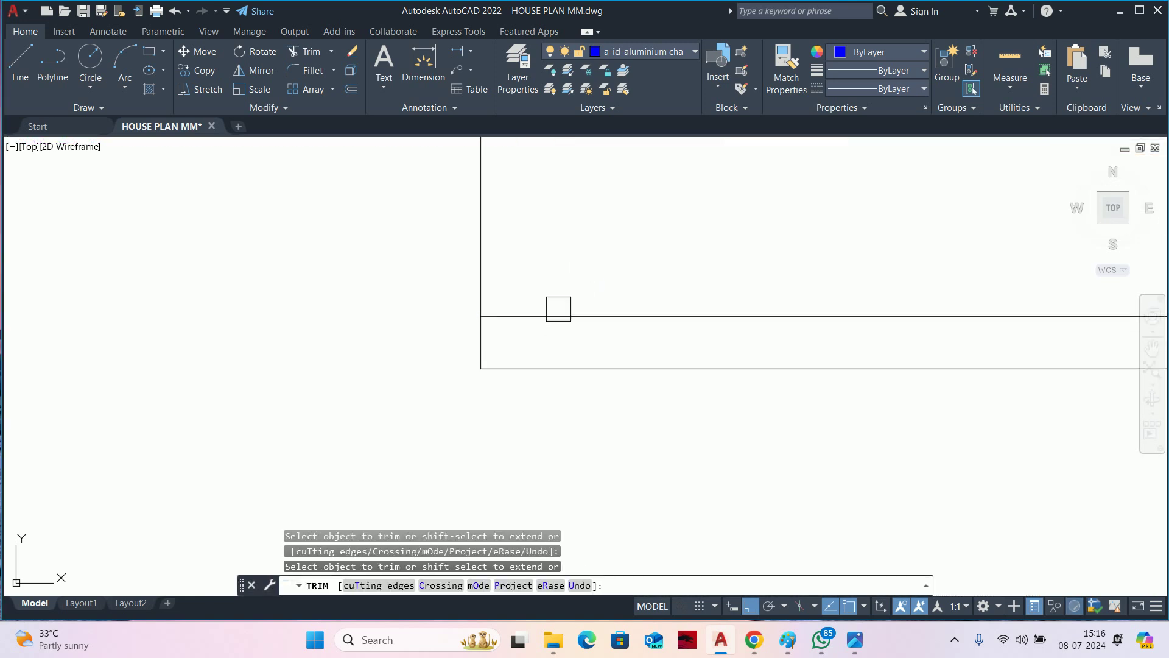
{"action": "key", "text": "Escape"}
{"action": "key", "text": "Escape"}
{"action": "scroll", "coordinate": [609, 307], "scroll_direction": "down", "scroll_amount": 3}
{"action": "scroll", "coordinate": [690, 297], "scroll_direction": "up", "scroll_amount": 1}
{"action": "left_click", "coordinate": [707, 320]}
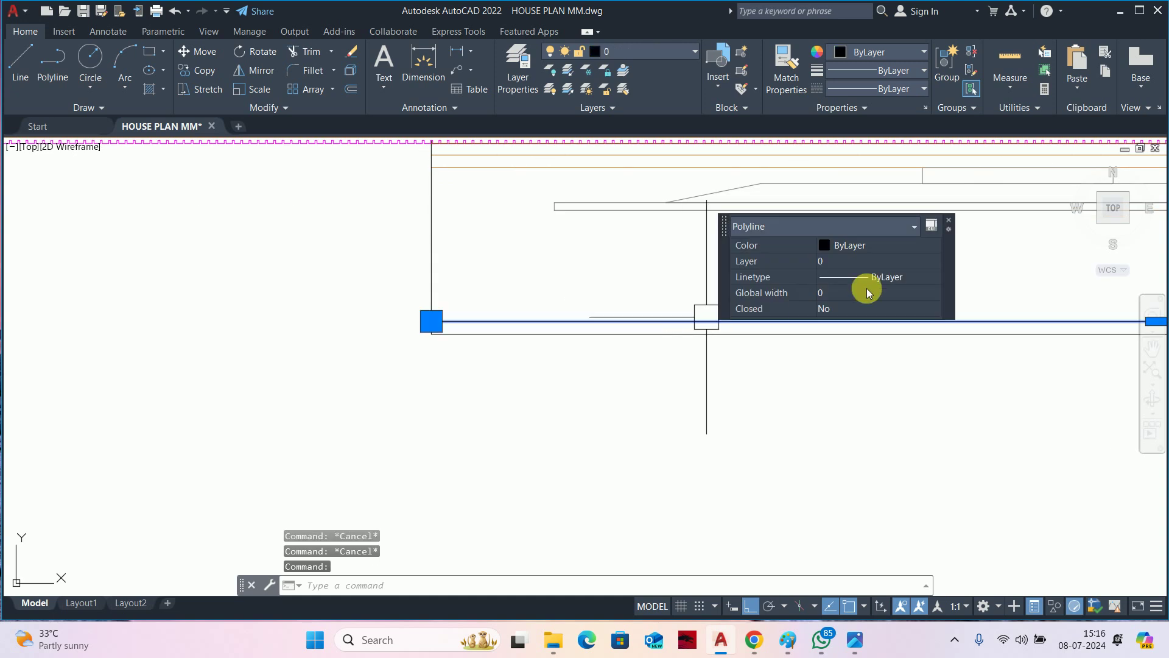
{"action": "left_click", "coordinate": [873, 279]}
{"action": "key", "text": "Escape"}
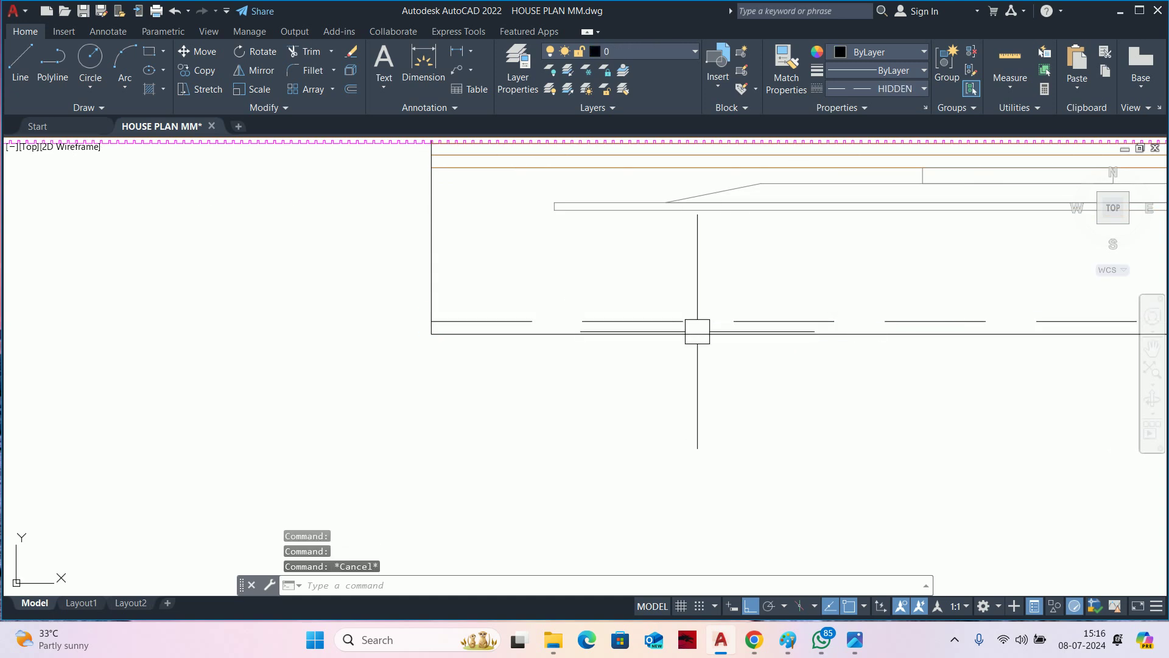
{"action": "scroll", "coordinate": [697, 329], "scroll_direction": "down", "scroll_amount": 4}
{"action": "middle_click_drag", "start_coordinate": [707, 361], "coordinate": [700, 280]}
{"action": "scroll", "coordinate": [701, 365], "scroll_direction": "up", "scroll_amount": 2}
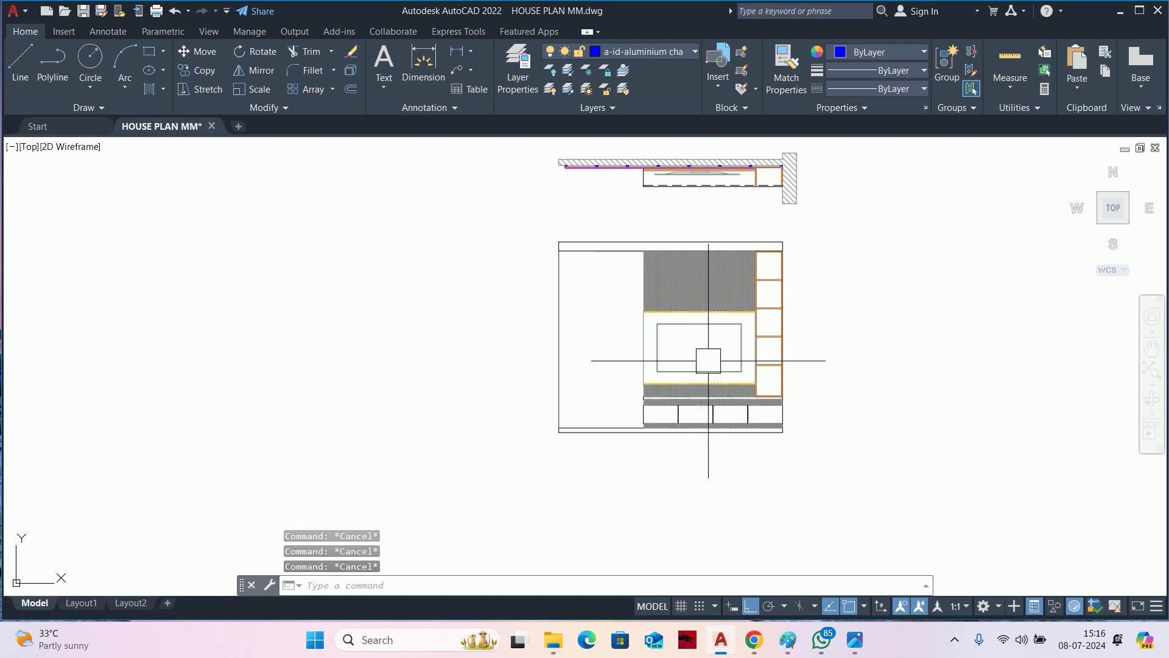
{"action": "scroll", "coordinate": [700, 383], "scroll_direction": "up", "scroll_amount": 5}
{"action": "scroll", "coordinate": [733, 420], "scroll_direction": "up", "scroll_amount": 4}
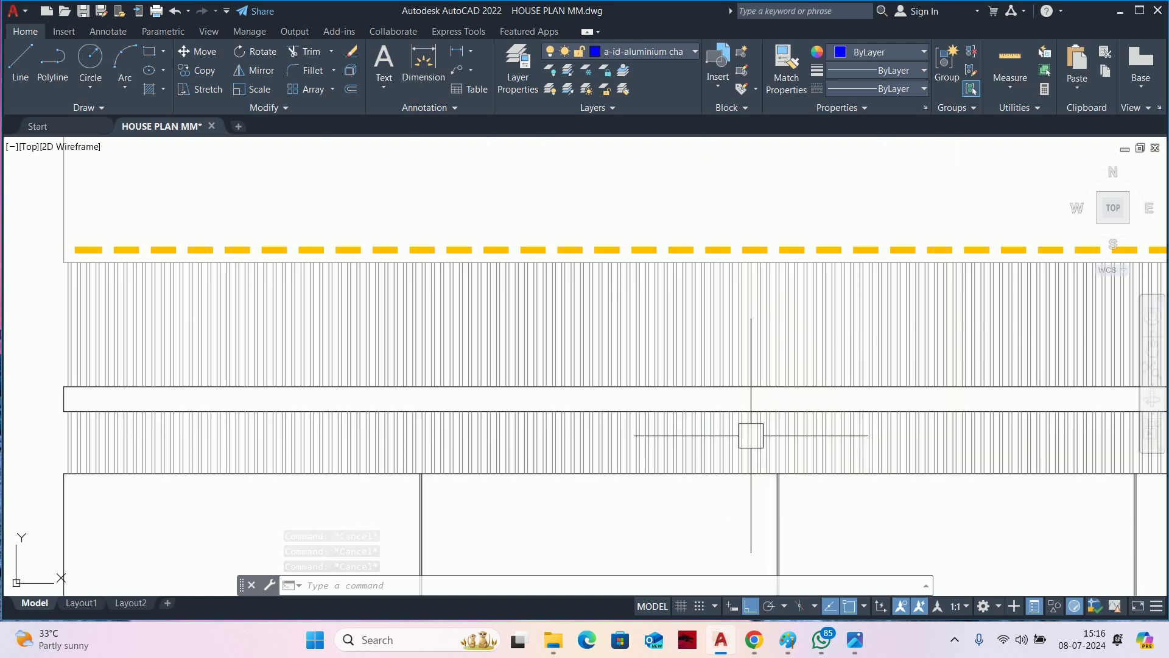
{"action": "scroll", "coordinate": [733, 420], "scroll_direction": "down", "scroll_amount": 2}
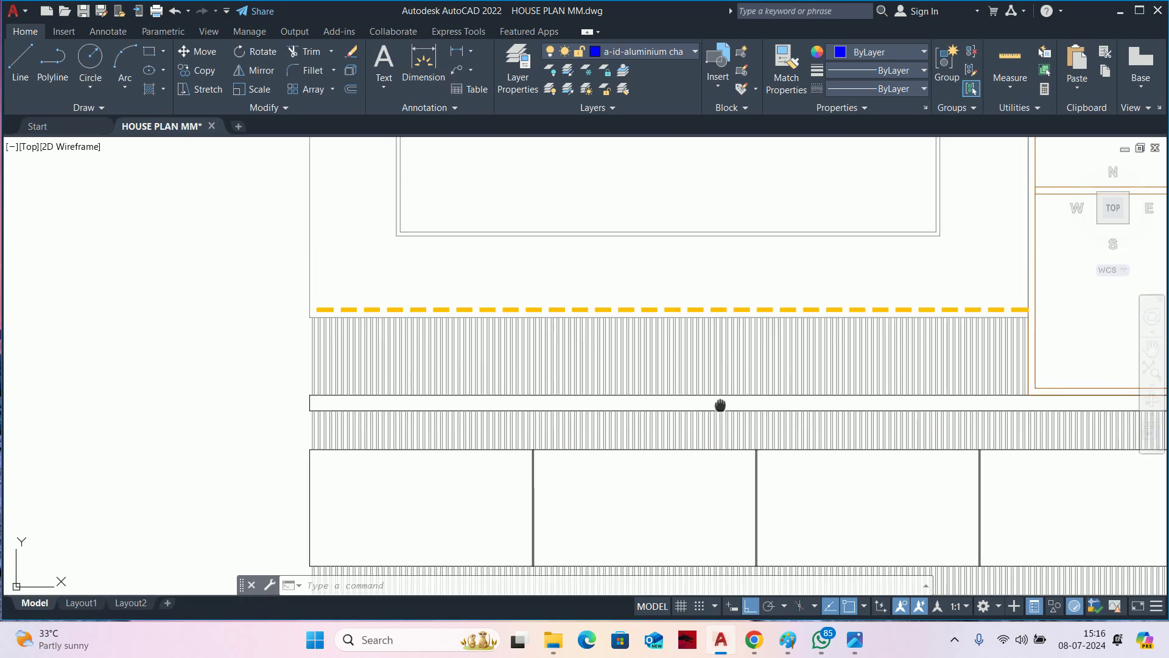
Draw a small trial 6 by 2 rectangle in empty space beside the TV unit.
{"action": "type", "text": "rec"}
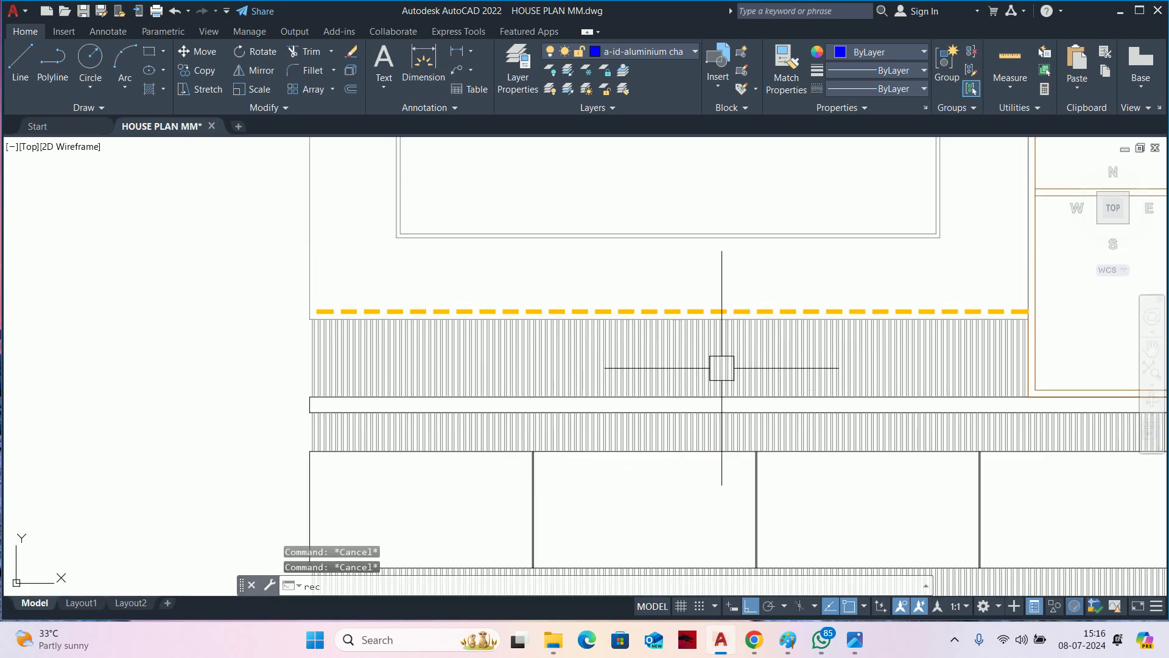
{"action": "key", "text": "Return"}
{"action": "middle_click_drag", "start_coordinate": [456, 383], "coordinate": [975, 348]}
{"action": "left_click", "coordinate": [554, 312]}
{"action": "key", "text": "Return"}
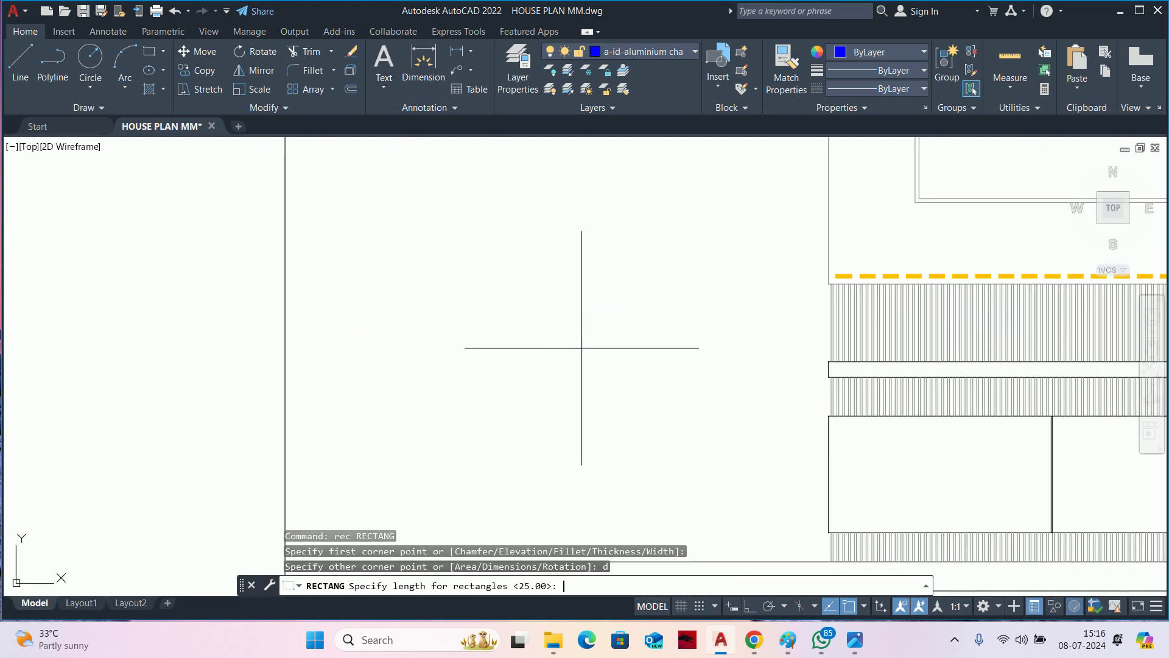
{"action": "type", "text": "6"}
{"action": "key", "text": "Return"}
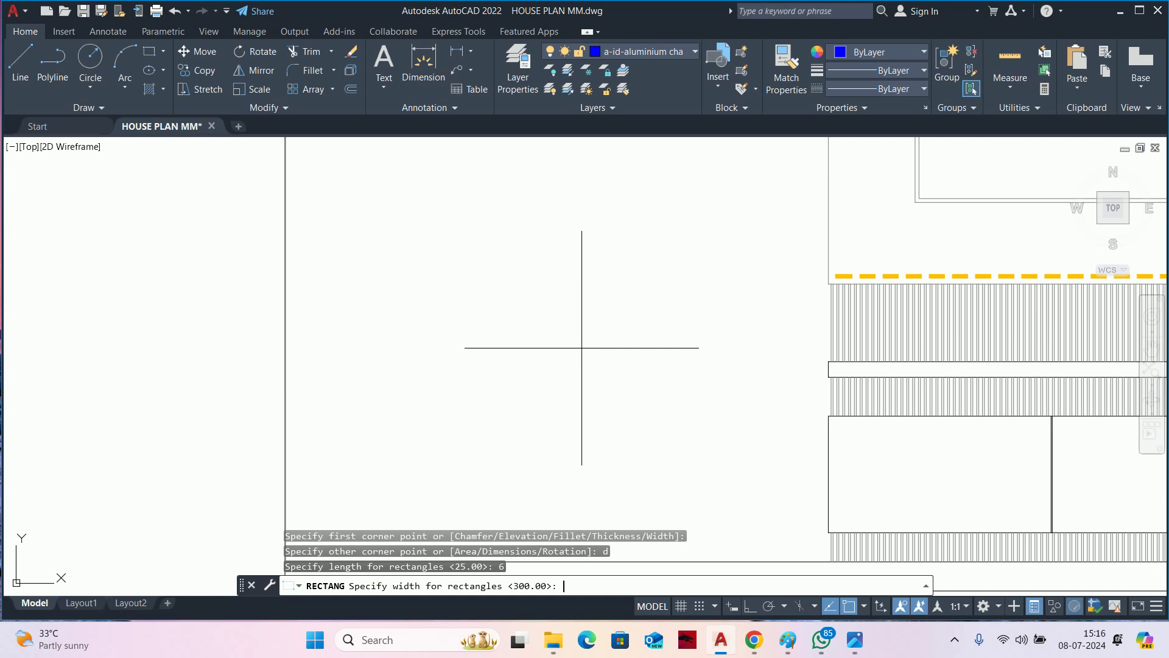
{"action": "type", "text": "2"}
{"action": "key", "text": "Return"}
{"action": "left_click", "coordinate": [634, 346]}
Draw the 150 by 40 switchboard rectangle using the Dimensions option.
{"action": "type", "text": "rec"}
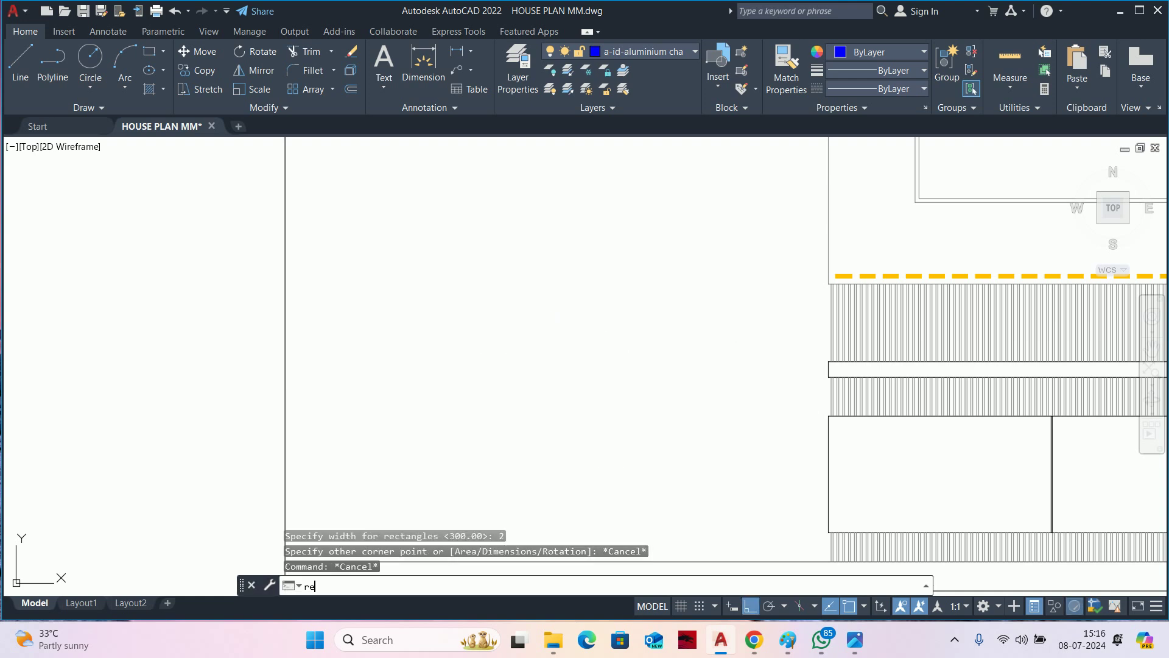
{"action": "key", "text": "Return"}
{"action": "left_click", "coordinate": [522, 305]}
{"action": "type", "text": "d"}
{"action": "key", "text": "Return"}
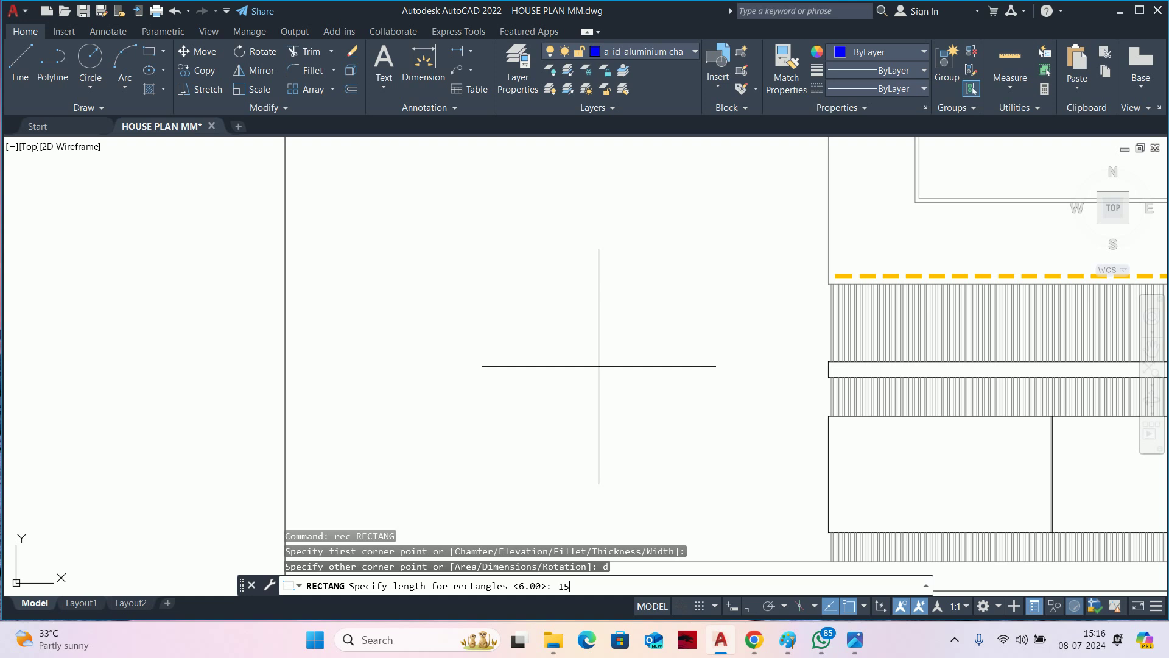
{"action": "type", "text": "0"}
{"action": "key", "text": "Return"}
{"action": "key", "text": "Return"}
{"action": "key", "text": "Escape"}
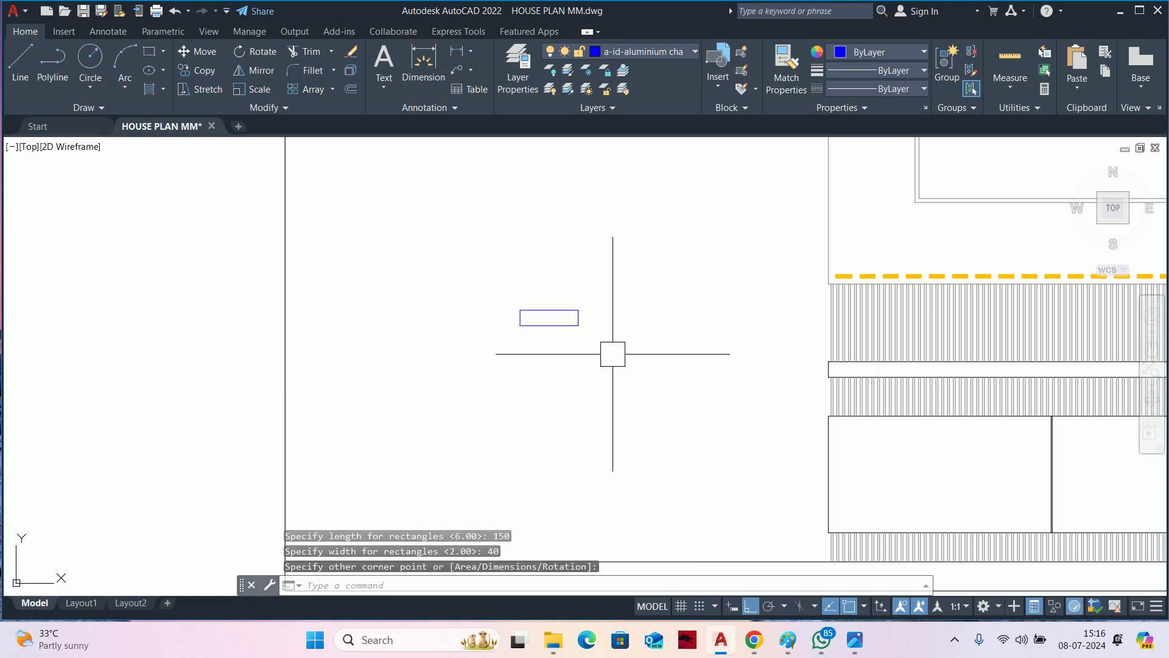
{"action": "key", "text": "Escape"}
Grip-stretch the rectangle's top edge upward by 10.
{"action": "scroll", "coordinate": [535, 312], "scroll_direction": "up", "scroll_amount": 4}
{"action": "left_click", "coordinate": [574, 343]}
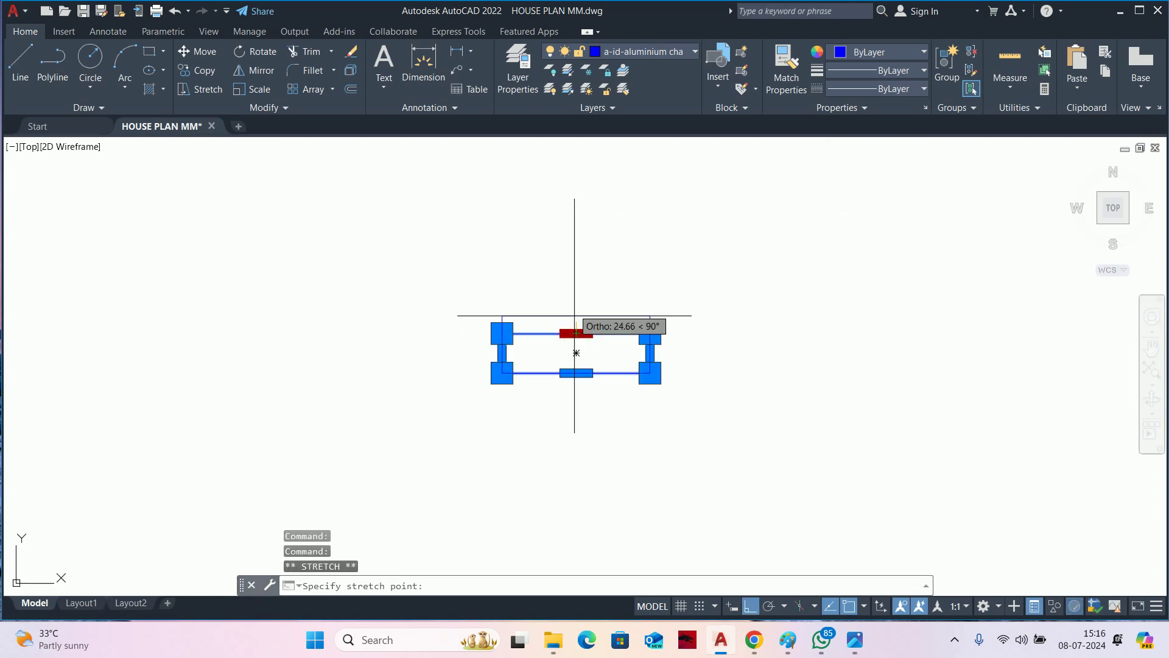
{"action": "type", "text": "10"}
{"action": "key", "text": "Return"}
{"action": "scroll", "coordinate": [585, 341], "scroll_direction": "up", "scroll_amount": 4}
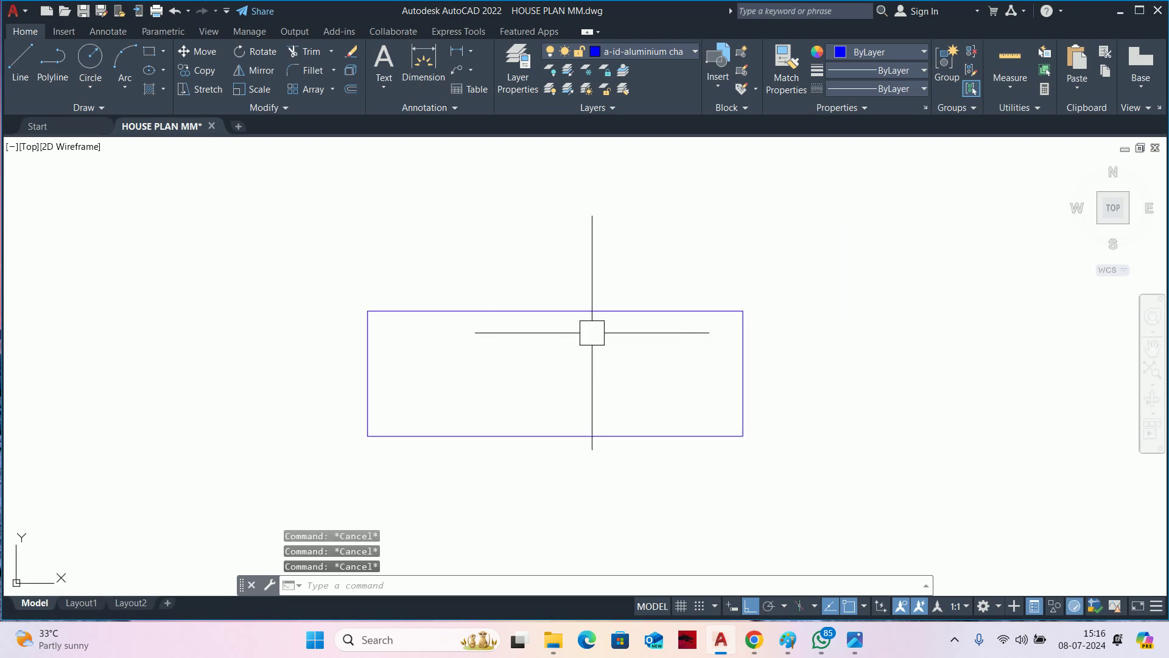
Offset the switchboard rectangle 5 inward to form an inset frame.
{"action": "type", "text": "o"}
{"action": "key", "text": "Return"}
{"action": "key", "text": "Return"}
{"action": "left_click", "coordinate": [594, 311]}
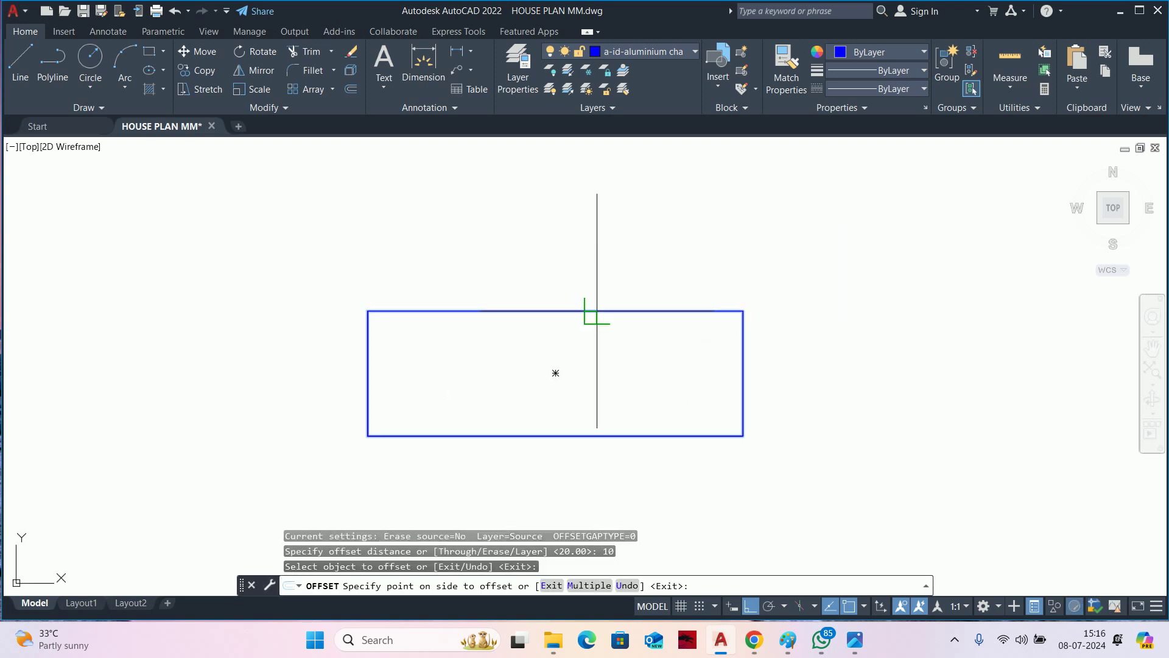
{"action": "left_click", "coordinate": [578, 345]}
{"action": "key", "text": "Escape"}
{"action": "key", "text": "ctrl+z"}
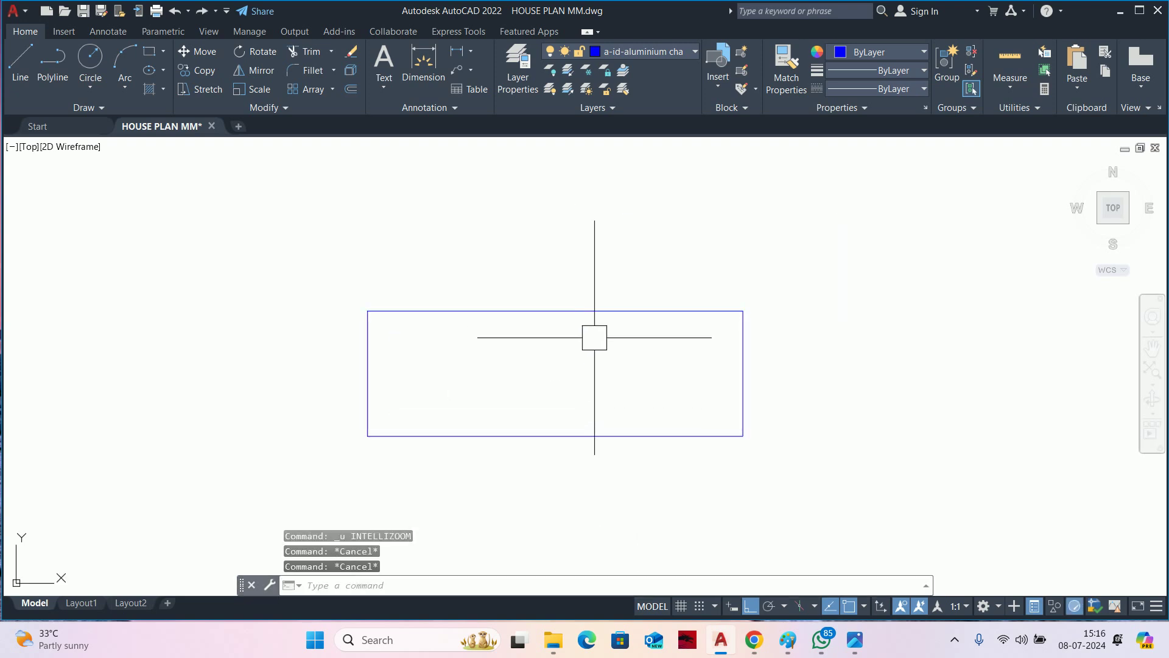
{"action": "type", "text": "o"}
{"action": "key", "text": "Return"}
{"action": "type", "text": "5"}
{"action": "key", "text": "Return"}
{"action": "left_click", "coordinate": [597, 321]}
{"action": "left_click", "coordinate": [598, 355]}
{"action": "key", "text": "Escape"}
{"action": "key", "text": "Escape"}
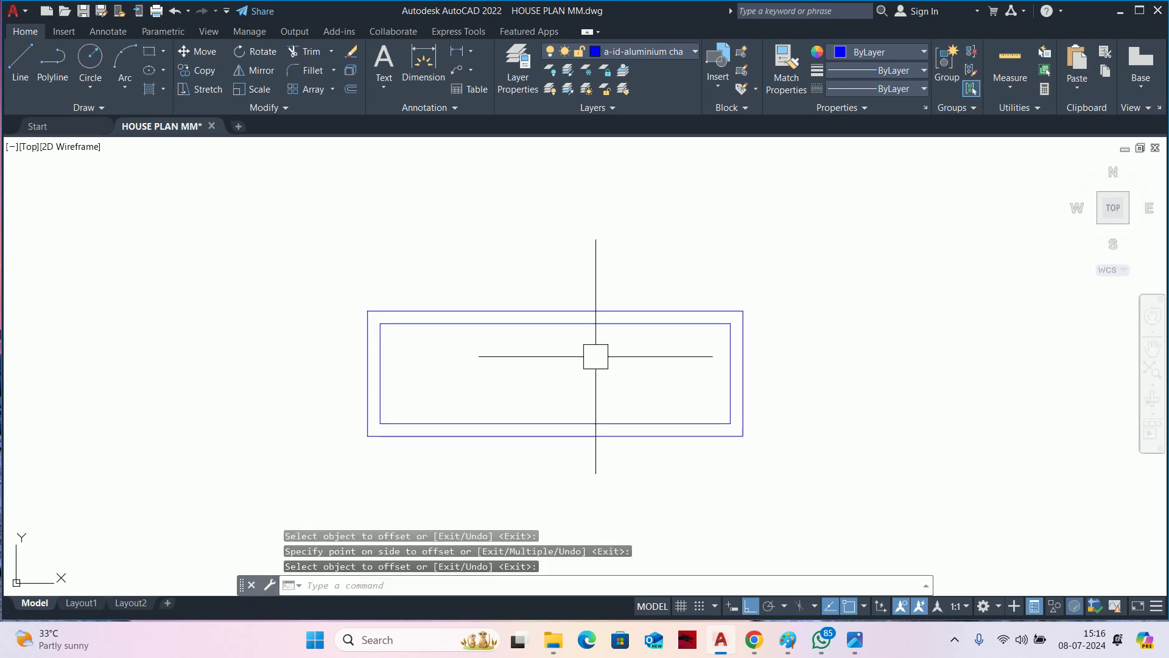
Try matching properties and exploding the frame, cancelling both commands.
{"action": "scroll", "coordinate": [612, 353], "scroll_direction": "down", "scroll_amount": 5}
{"action": "type", "text": "ma"}
{"action": "key", "text": "Return"}
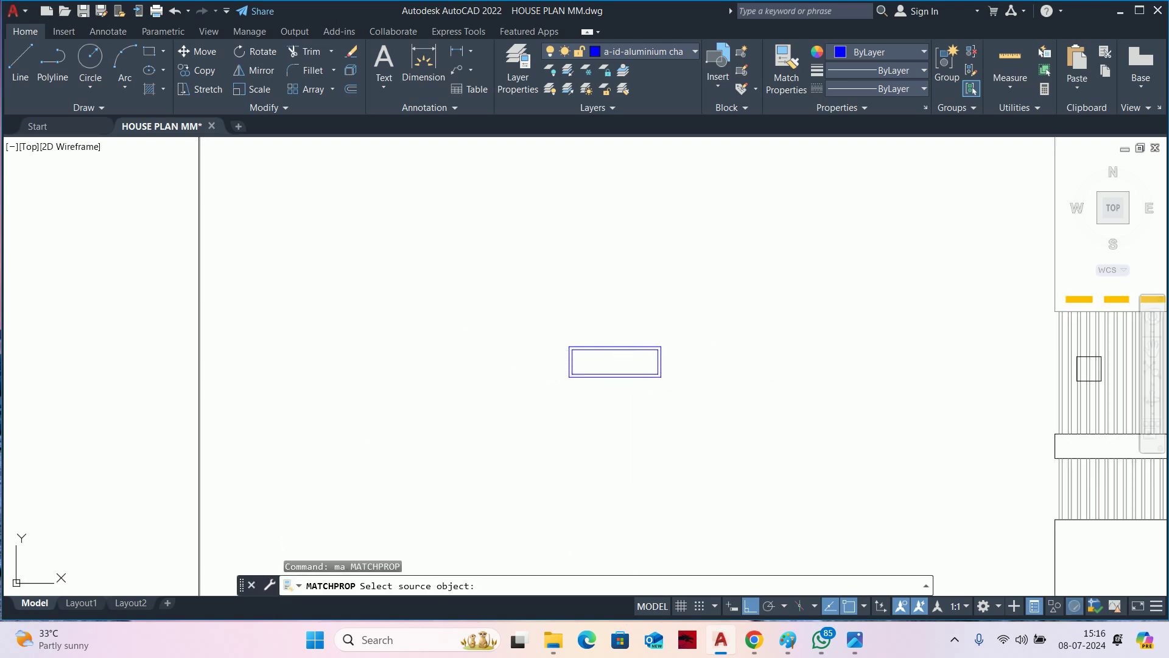
{"action": "middle_click_drag", "start_coordinate": [1026, 311], "coordinate": [914, 313]}
{"action": "scroll", "coordinate": [914, 468], "scroll_direction": "up", "scroll_amount": 2}
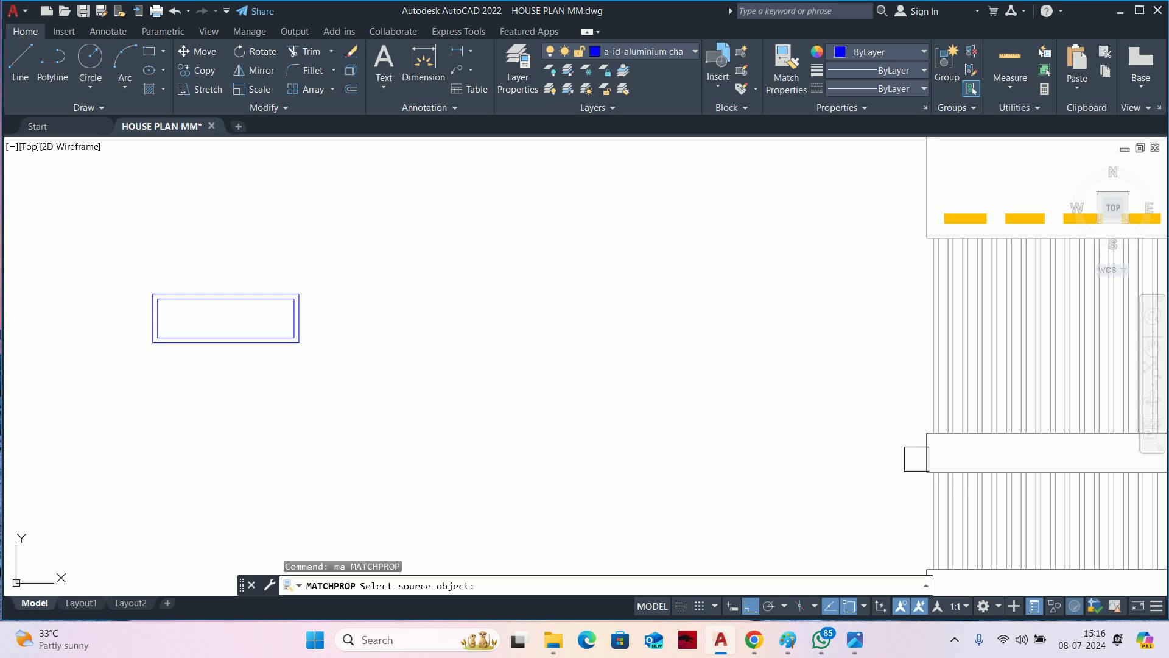
{"action": "left_click", "coordinate": [914, 450]}
{"action": "key", "text": "Escape"}
{"action": "middle_click_drag", "start_coordinate": [149, 244], "coordinate": [561, 311]}
{"action": "key", "text": "Escape"}
{"action": "key", "text": "Escape"}
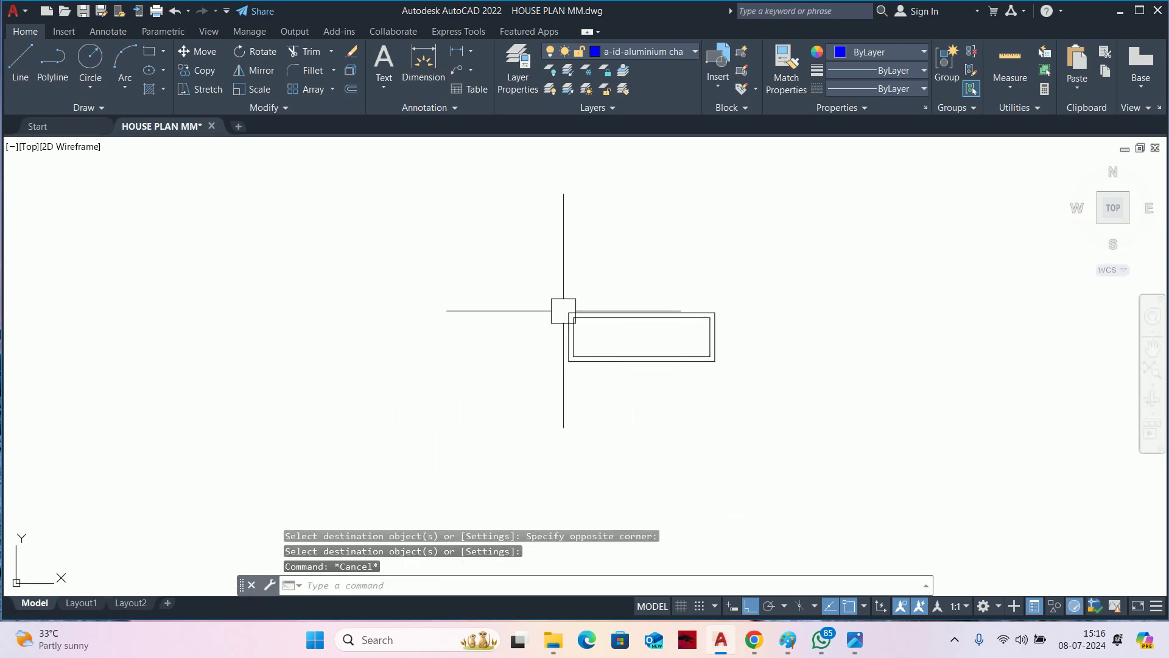
{"action": "scroll", "coordinate": [673, 355], "scroll_direction": "up", "scroll_amount": 2}
{"action": "scroll", "coordinate": [670, 353], "scroll_direction": "up", "scroll_amount": 3}
{"action": "middle_click_drag", "start_coordinate": [670, 353], "coordinate": [581, 356]}
{"action": "type", "text": "x"}
{"action": "key", "text": "Return"}
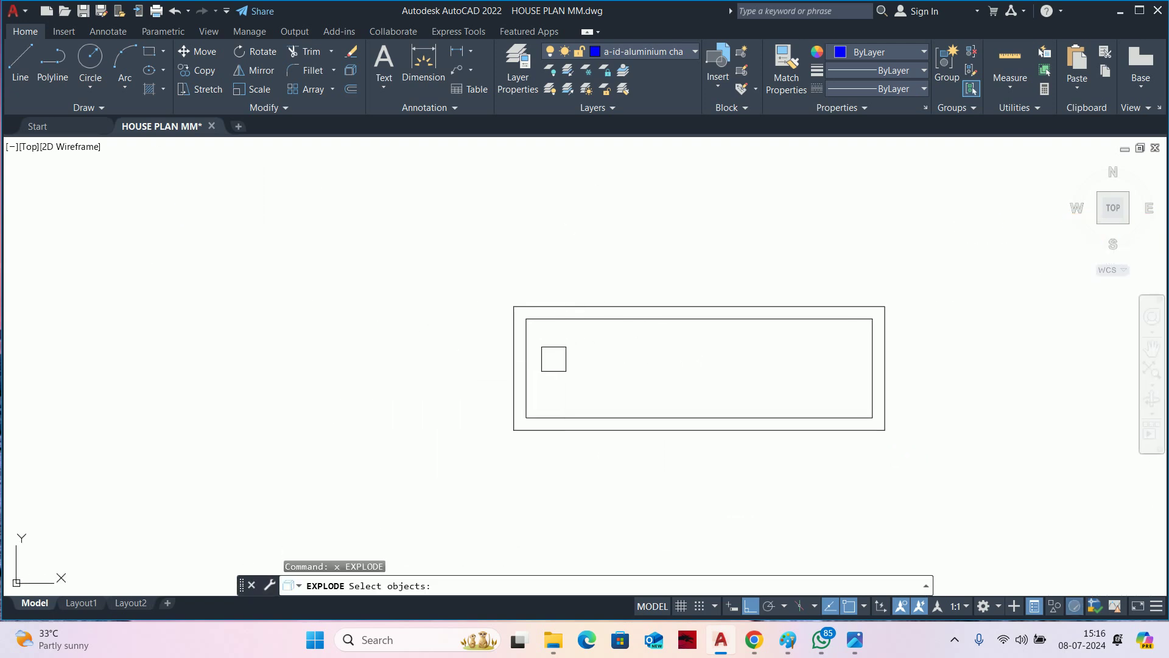
{"action": "key", "text": "Escape"}
{"action": "key", "text": "Escape"}
{"action": "type", "text": "o"}
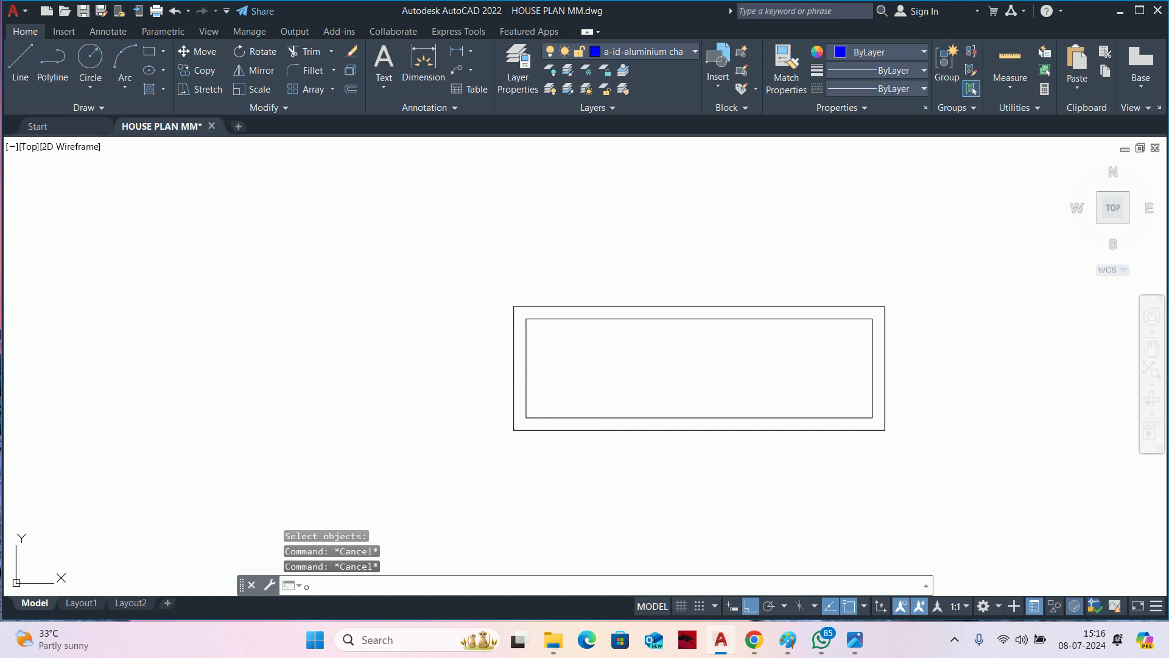
Offset the inner frame's left and right edges 40 inward as dividers.
{"action": "key", "text": "Return"}
{"action": "type", "text": "40"}
{"action": "key", "text": "Return"}
{"action": "left_click", "coordinate": [530, 378]}
{"action": "left_click", "coordinate": [649, 365]}
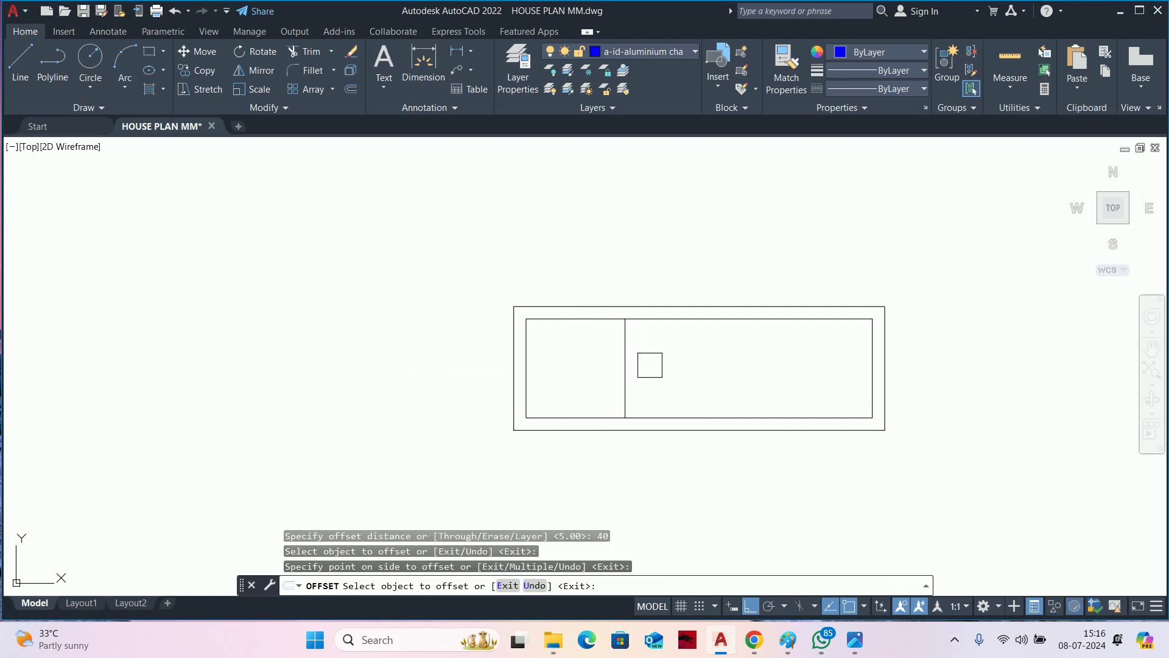
{"action": "left_click", "coordinate": [861, 375]}
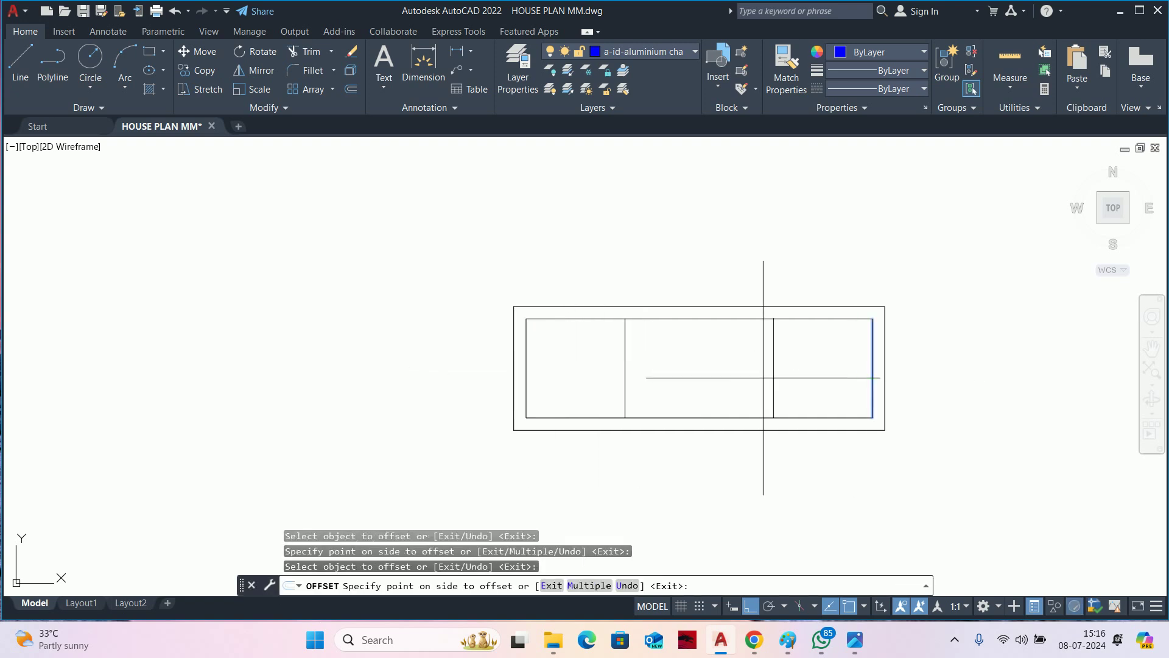
{"action": "left_click", "coordinate": [762, 404]}
{"action": "key", "text": "Return"}
Start a 20 offset, cancel it, and quick-measure the compartment sizes.
{"action": "scroll", "coordinate": [725, 350], "scroll_direction": "up", "scroll_amount": 2}
{"action": "key", "text": "Return"}
{"action": "type", "text": "20"}
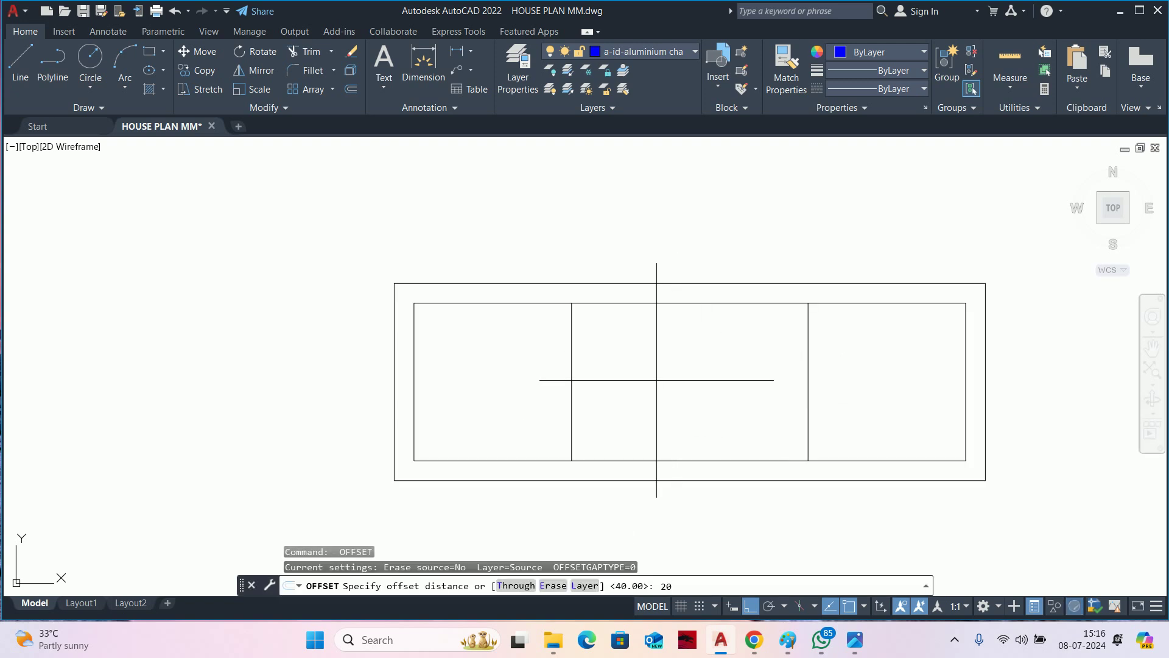
{"action": "key", "text": "Return"}
{"action": "key", "text": "Escape"}
{"action": "key", "text": "Escape"}
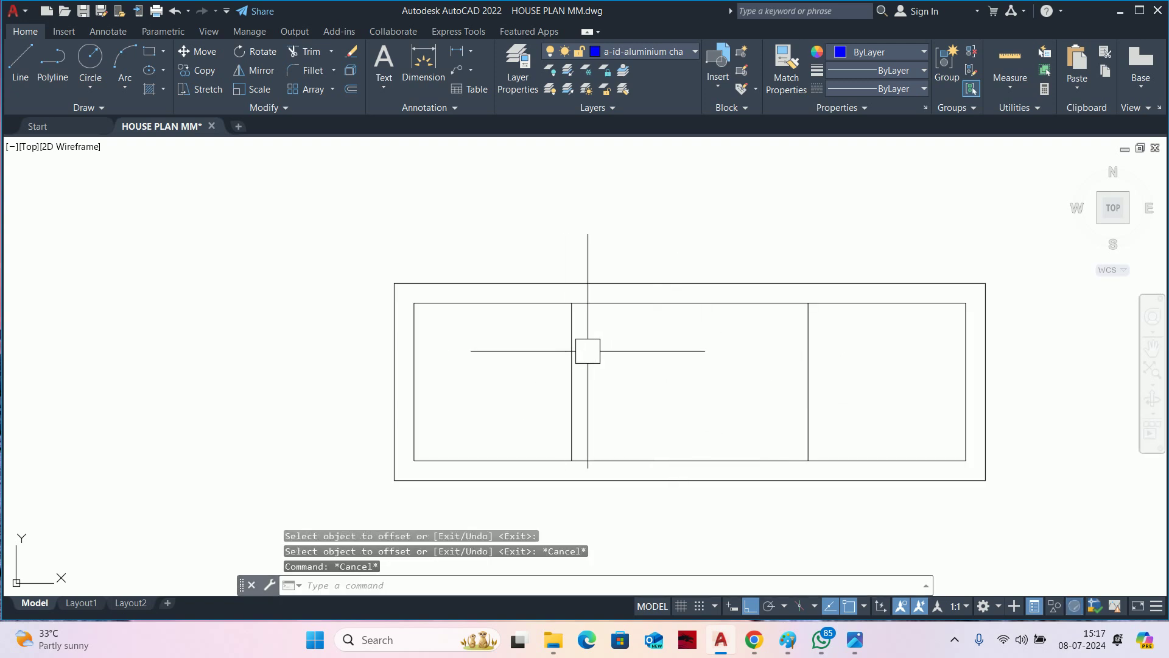
{"action": "left_click", "coordinate": [999, 60]}
{"action": "key", "text": "Escape"}
{"action": "key", "text": "Escape"}
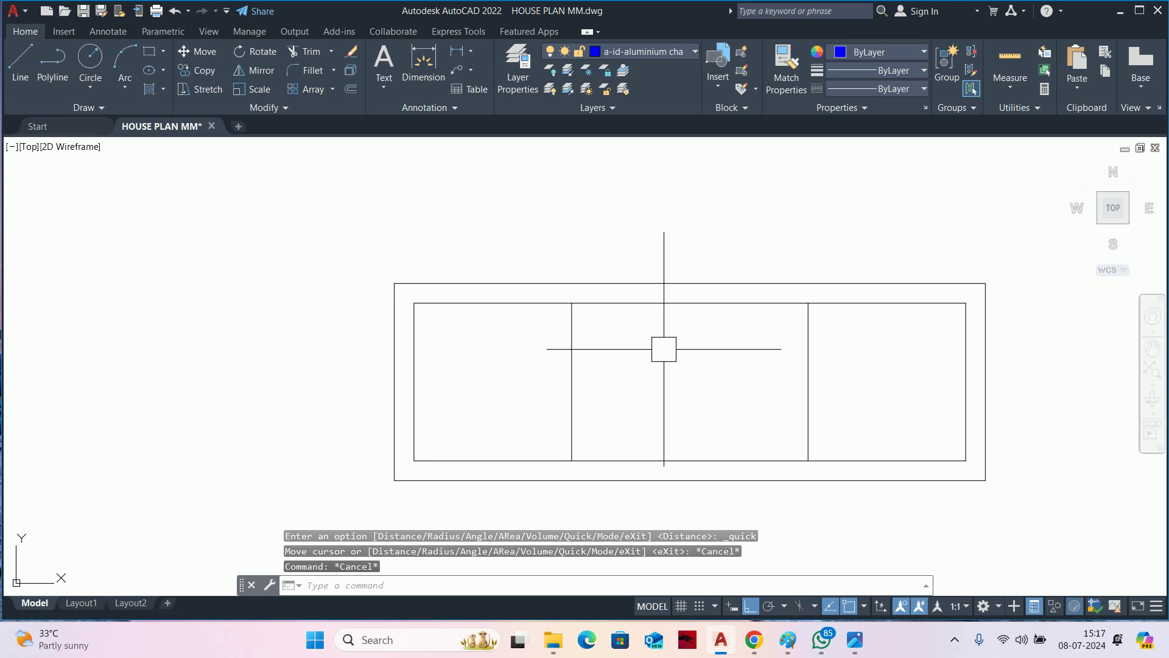
Offset the left divider 20 to the right, completing the five compartments.
{"action": "key", "text": "Return"}
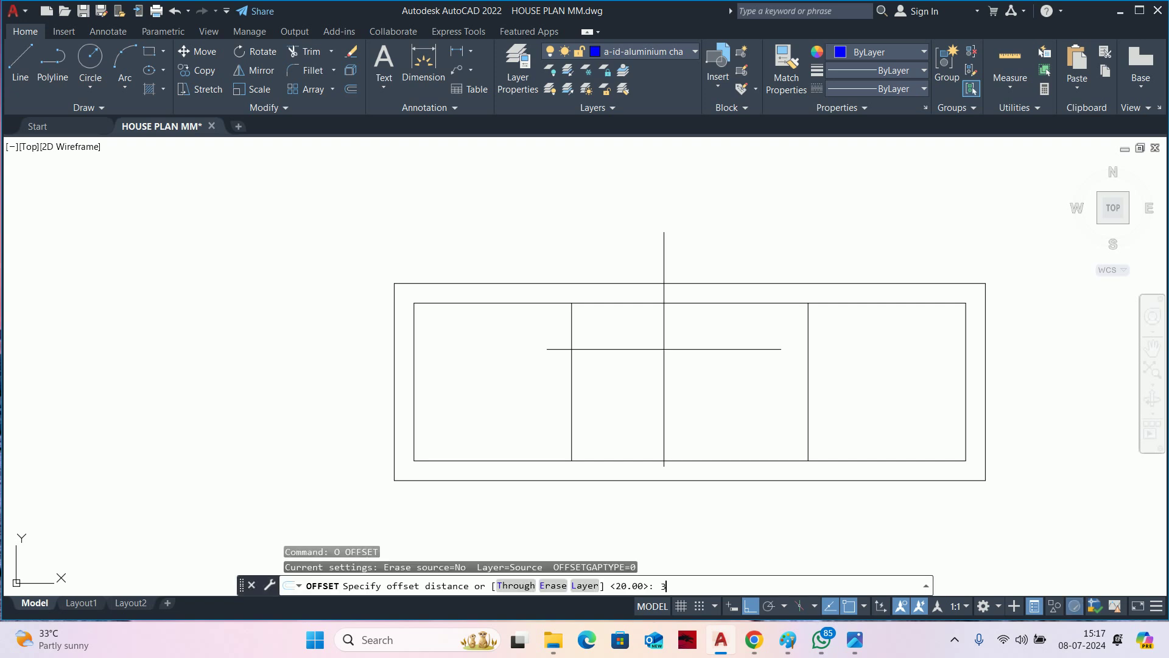
{"action": "key", "text": "Return"}
{"action": "left_click", "coordinate": [571, 360]}
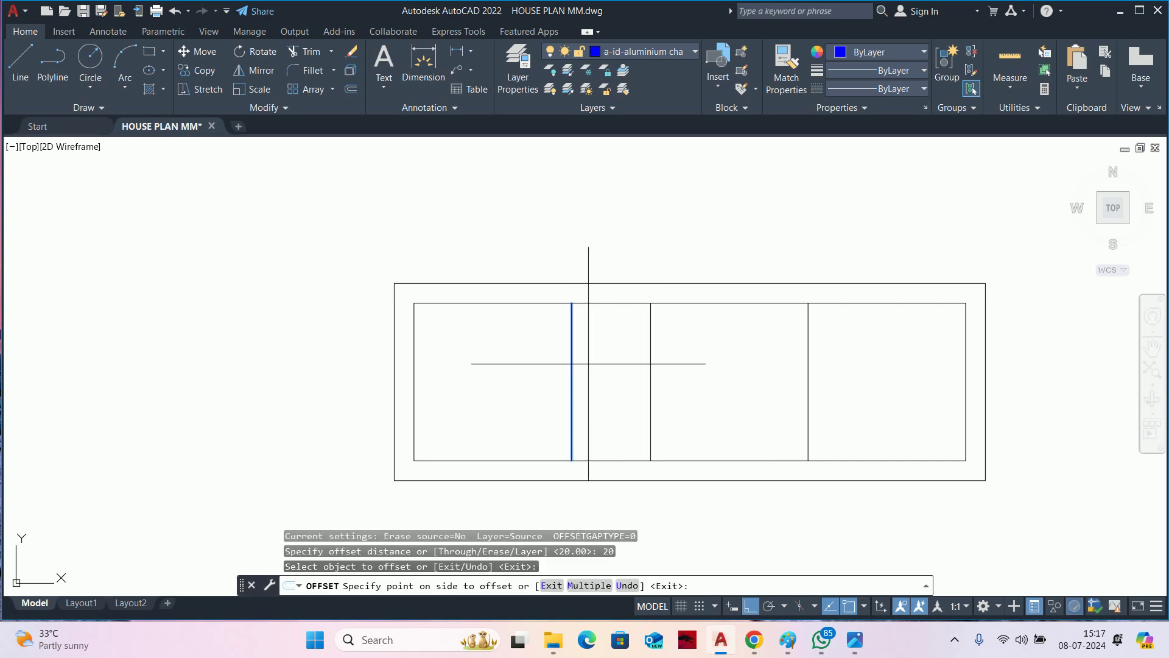
{"action": "left_click", "coordinate": [649, 368]}
{"action": "key", "text": "Escape"}
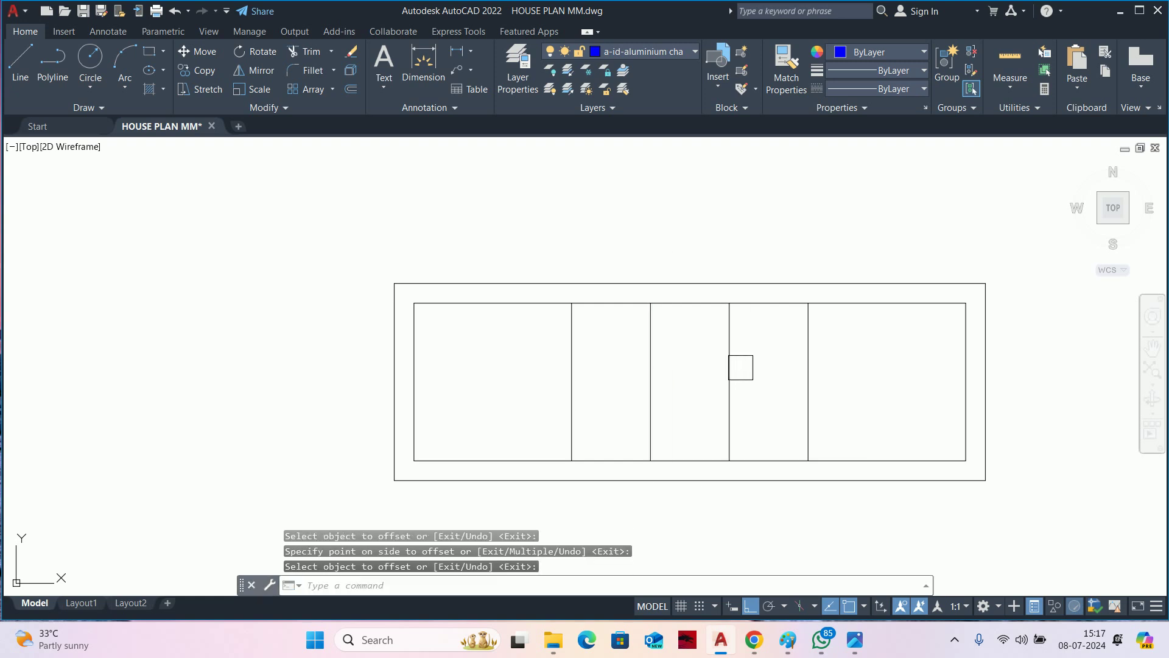
{"action": "scroll", "coordinate": [731, 341], "scroll_direction": "down", "scroll_amount": 5}
{"action": "key", "text": "Escape"}
{"action": "scroll", "coordinate": [730, 341], "scroll_direction": "up", "scroll_amount": 3}
{"action": "key", "text": "Escape"}
{"action": "scroll", "coordinate": [731, 340], "scroll_direction": "down", "scroll_amount": 6}
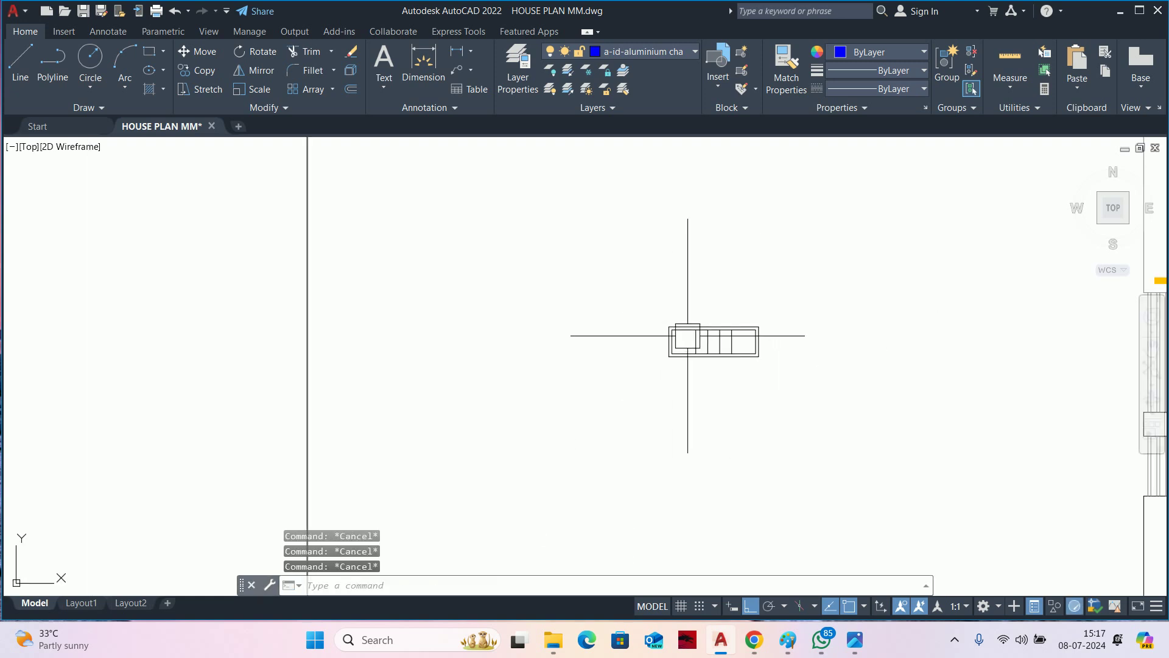
{"action": "middle_click_drag", "start_coordinate": [707, 366], "coordinate": [466, 329]}
Start a block named sw1 and window-select the switchboard's nine lines.
{"action": "type", "text": "b"}
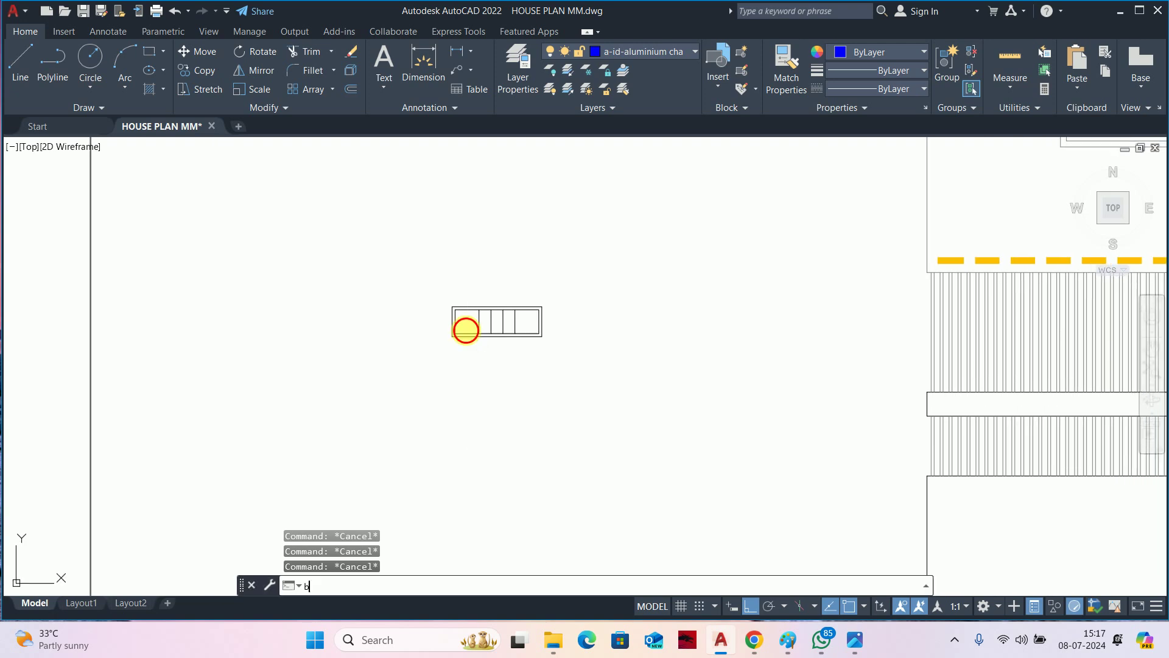
{"action": "key", "text": "Return"}
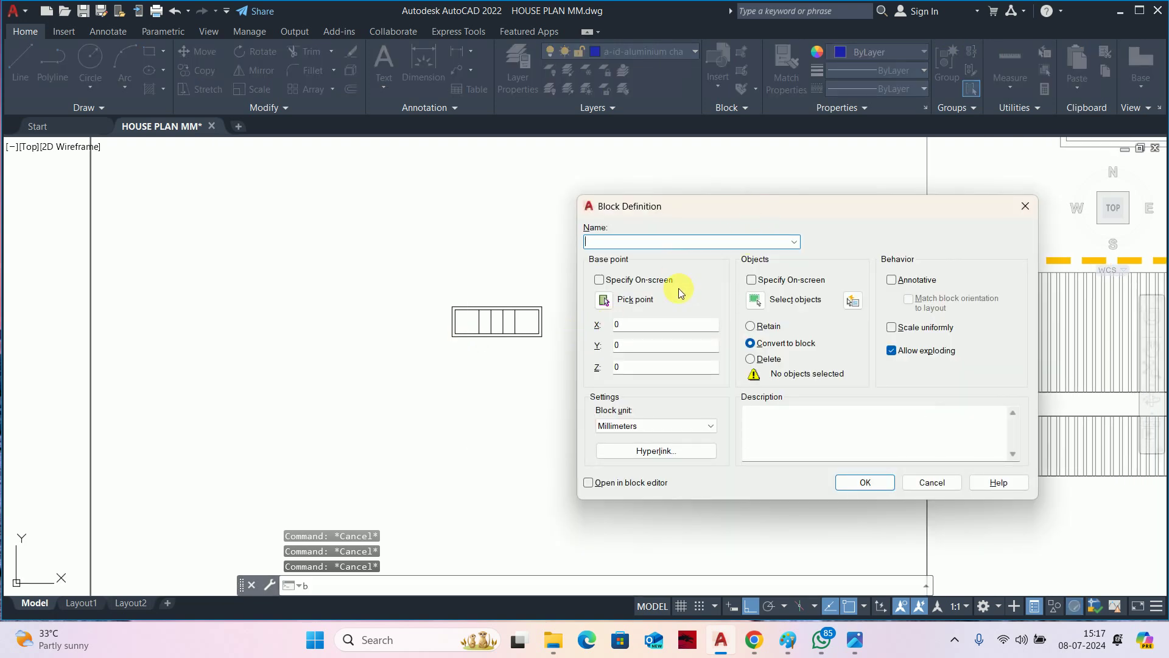
{"action": "type", "text": "sw1"}
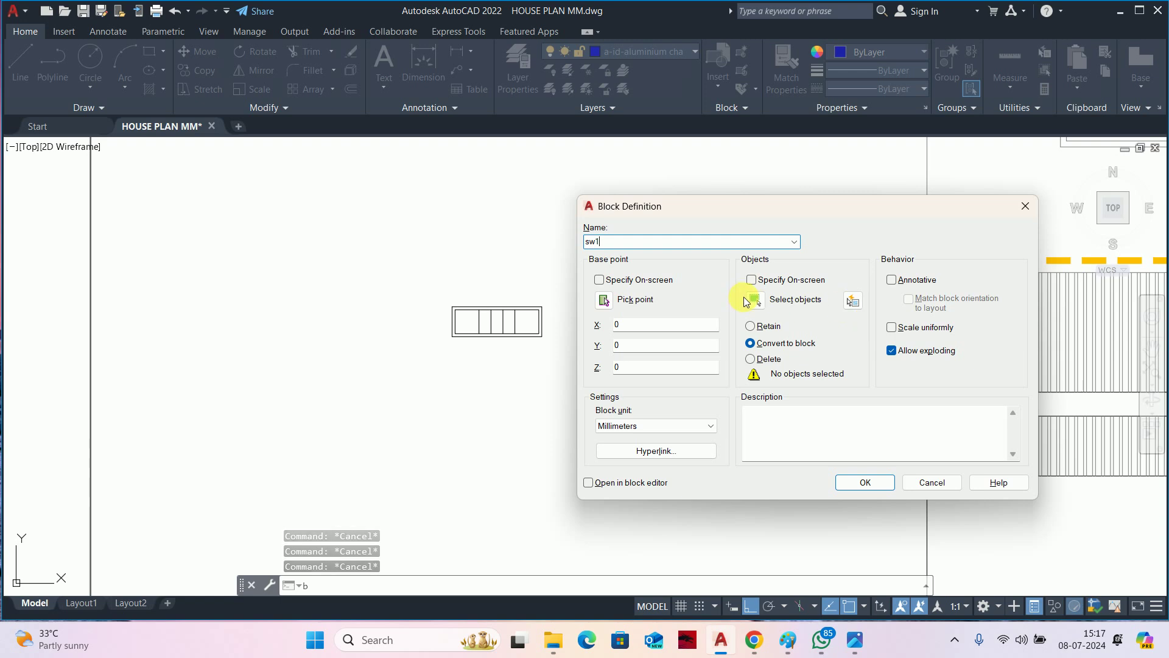
{"action": "left_click", "coordinate": [755, 299]}
{"action": "left_click", "coordinate": [405, 273]}
{"action": "left_click", "coordinate": [554, 338]}
{"action": "key", "text": "Return"}
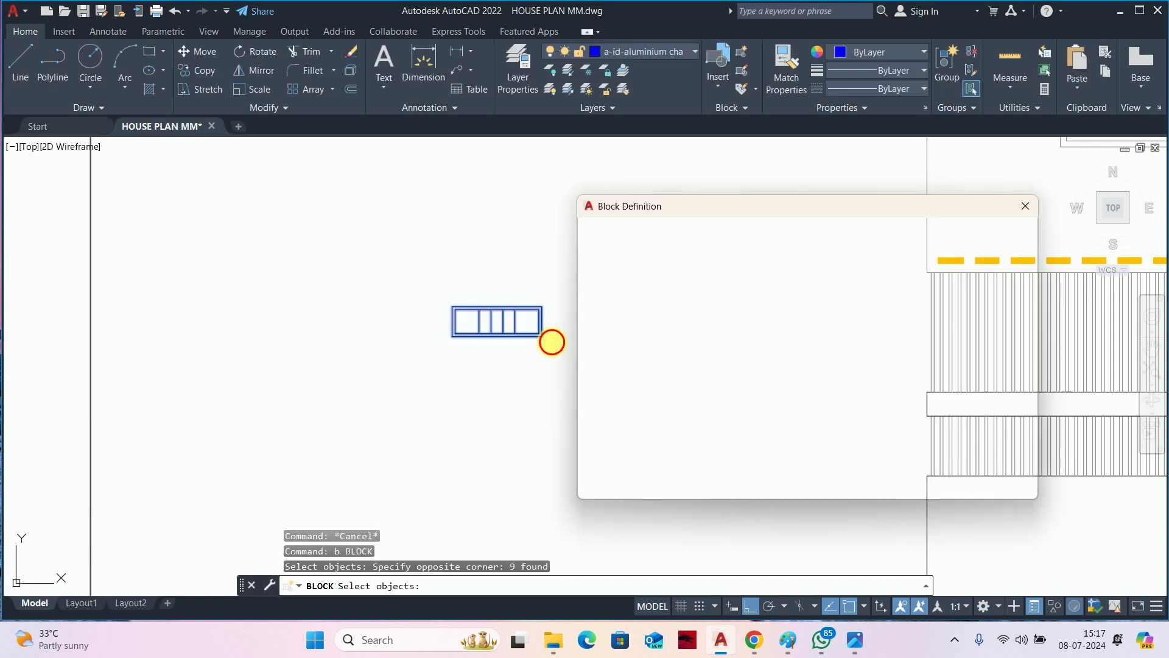
Set the sw1 base point at the rectangle centre and convert the lines into the block.
{"action": "left_click", "coordinate": [607, 300]}
{"action": "scroll", "coordinate": [491, 329], "scroll_direction": "up", "scroll_amount": 4}
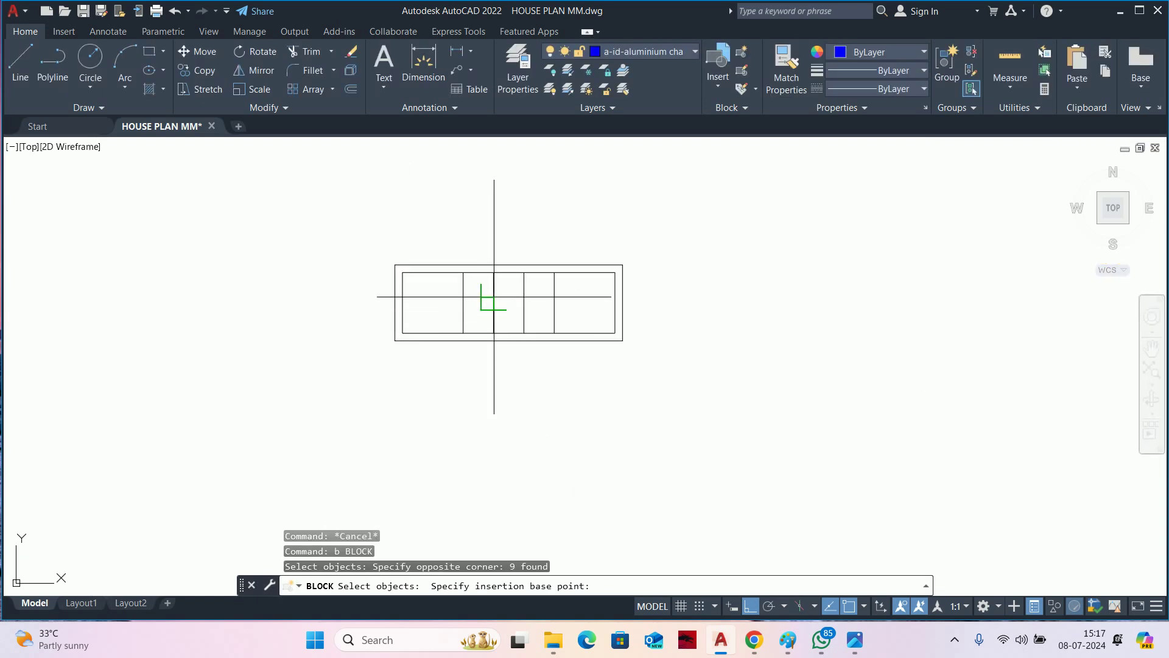
{"action": "left_click", "coordinate": [509, 301]}
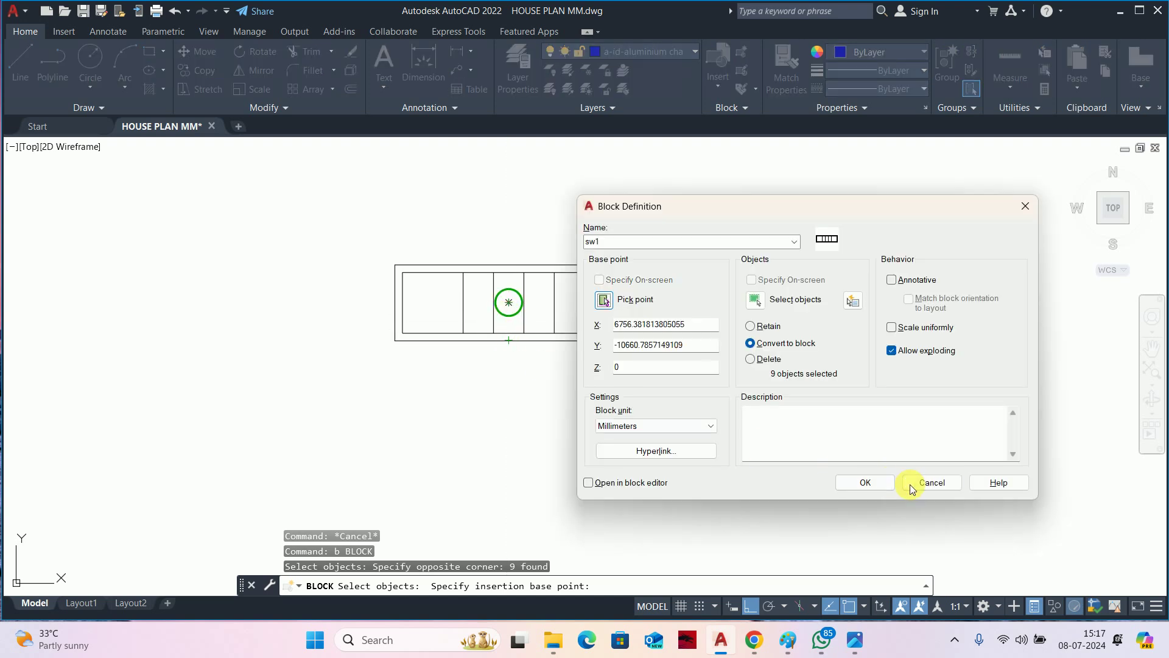
{"action": "left_click", "coordinate": [888, 483]}
{"action": "scroll", "coordinate": [572, 339], "scroll_direction": "down", "scroll_amount": 3}
{"action": "left_click", "coordinate": [569, 338]}
{"action": "type", "text": "m"}
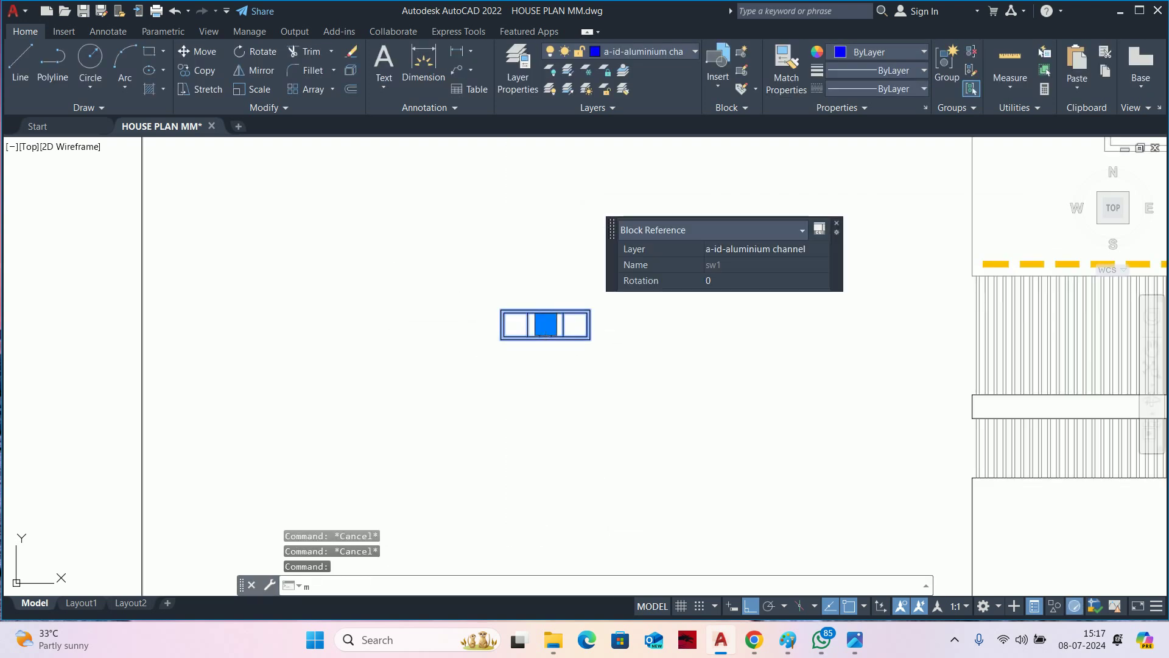
Move the sw1 block by its centre onto the hatched band above the cabinets.
{"action": "key", "text": "Return"}
{"action": "scroll", "coordinate": [548, 329], "scroll_direction": "up", "scroll_amount": 4}
{"action": "scroll", "coordinate": [555, 340], "scroll_direction": "up", "scroll_amount": 2}
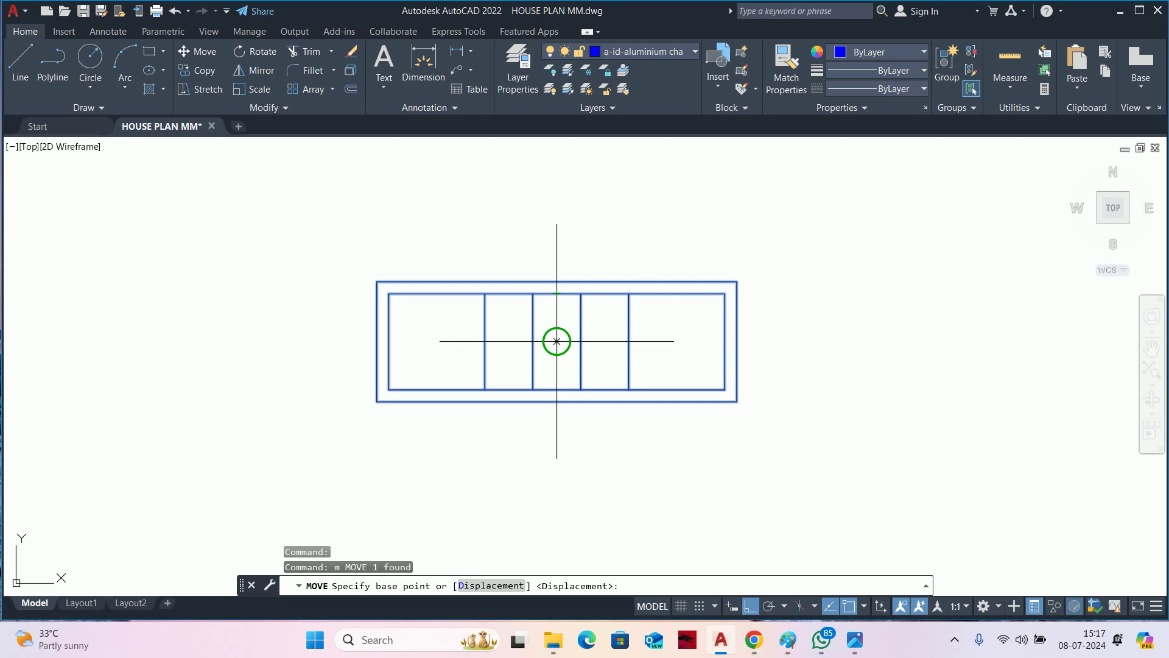
{"action": "left_click", "coordinate": [556, 341]}
{"action": "scroll", "coordinate": [670, 329], "scroll_direction": "up", "scroll_amount": 2}
{"action": "scroll", "coordinate": [652, 326], "scroll_direction": "up", "scroll_amount": 2}
{"action": "scroll", "coordinate": [628, 309], "scroll_direction": "up", "scroll_amount": 2}
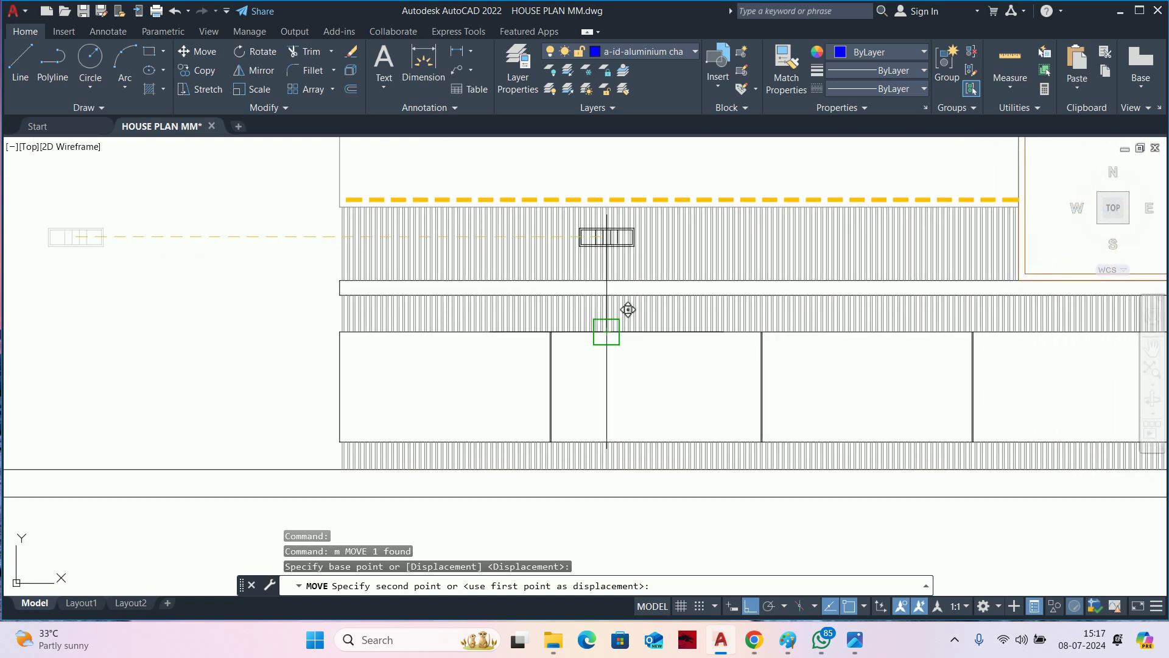
{"action": "scroll", "coordinate": [775, 308], "scroll_direction": "down", "scroll_amount": 2}
{"action": "scroll", "coordinate": [793, 287], "scroll_direction": "up", "scroll_amount": 4}
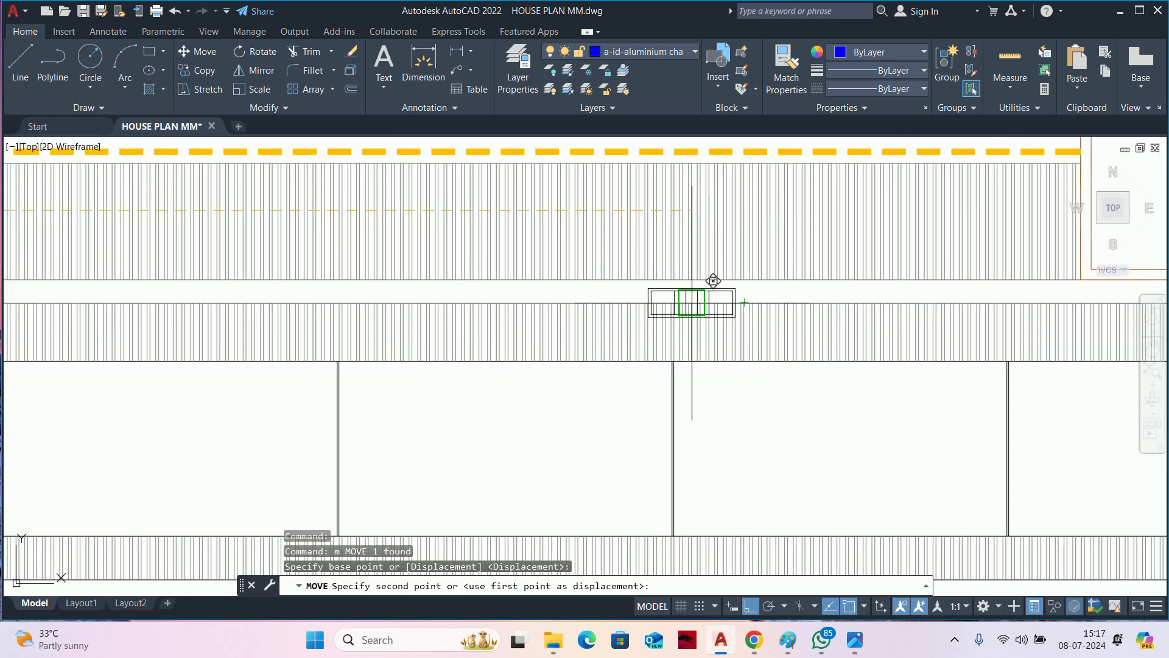
{"action": "scroll", "coordinate": [713, 280], "scroll_direction": "down", "scroll_amount": 4}
{"action": "scroll", "coordinate": [694, 274], "scroll_direction": "up", "scroll_amount": 4}
{"action": "scroll", "coordinate": [696, 261], "scroll_direction": "down", "scroll_amount": 2}
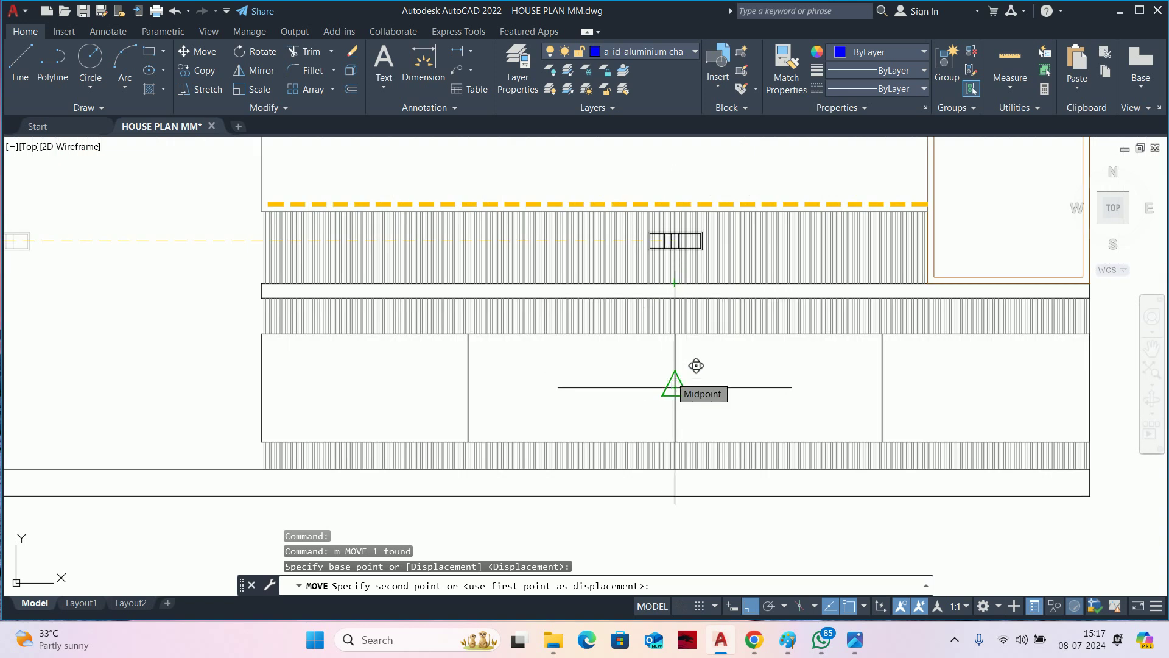
{"action": "scroll", "coordinate": [691, 323], "scroll_direction": "up", "scroll_amount": 2}
{"action": "scroll", "coordinate": [689, 280], "scroll_direction": "up", "scroll_amount": 2}
{"action": "scroll", "coordinate": [690, 234], "scroll_direction": "up", "scroll_amount": 2}
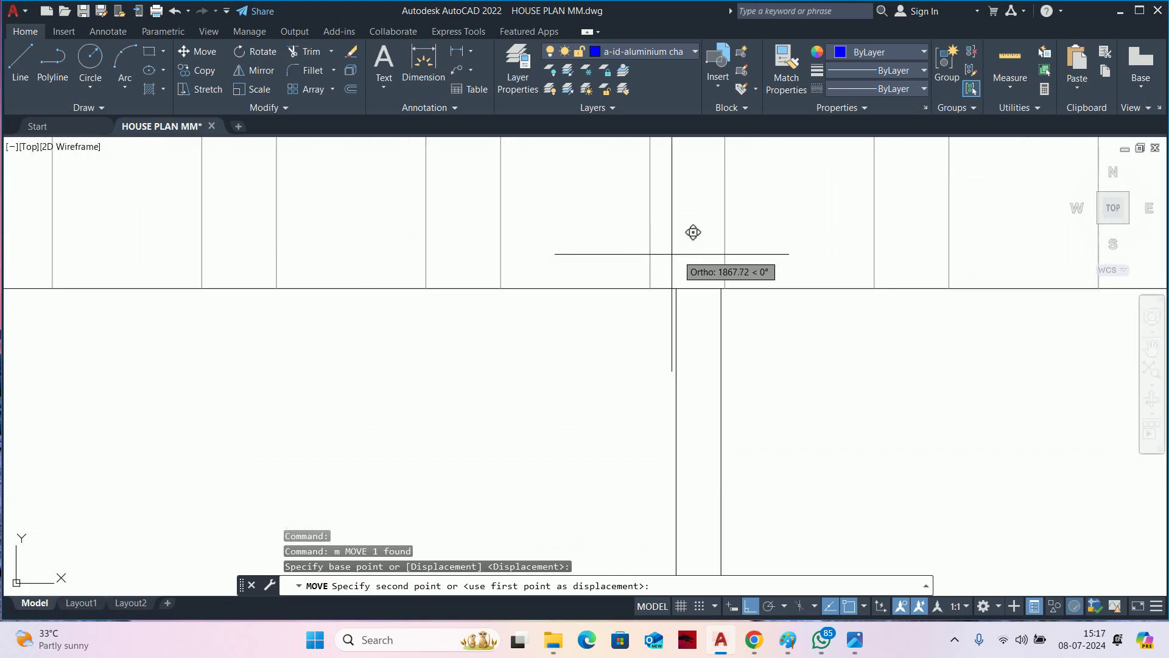
{"action": "left_click", "coordinate": [697, 279]}
{"action": "key", "text": "Escape"}
{"action": "key", "text": "Escape"}
{"action": "key", "text": "Escape"}
Move the sw1 block again, snapping its corner against the wall line.
{"action": "scroll", "coordinate": [685, 305], "scroll_direction": "down", "scroll_amount": 4}
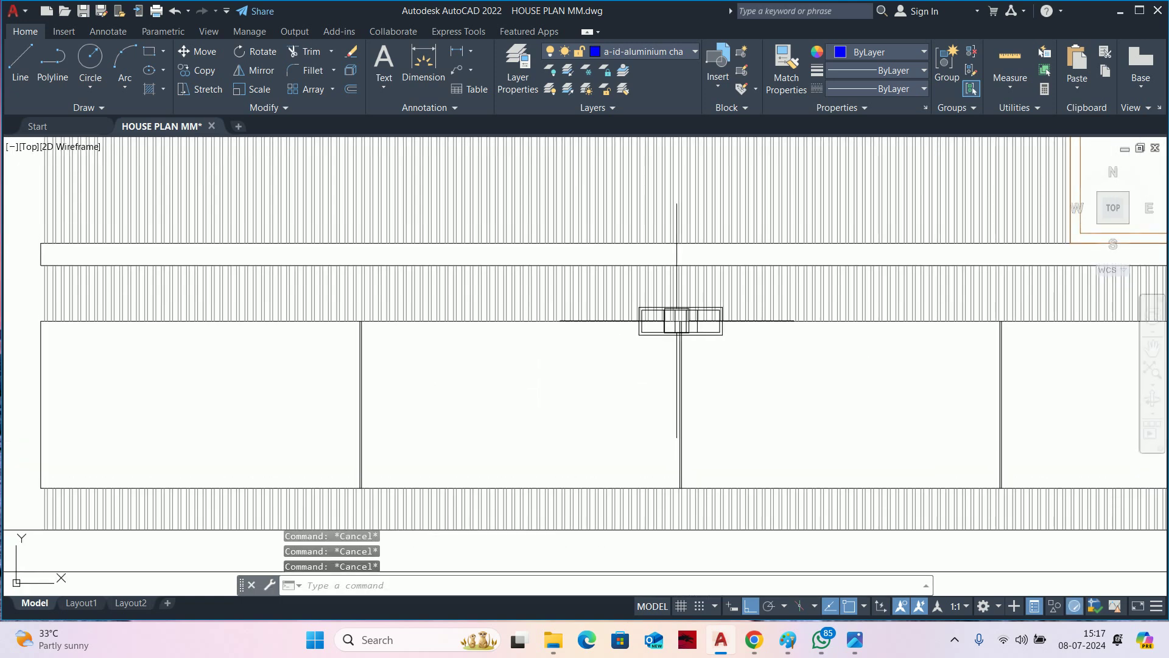
{"action": "scroll", "coordinate": [677, 321], "scroll_direction": "up", "scroll_amount": 4}
{"action": "middle_click_drag", "start_coordinate": [658, 319], "coordinate": [632, 357]}
{"action": "key", "text": "Return"}
{"action": "left_click", "coordinate": [731, 406]}
{"action": "key", "text": "Return"}
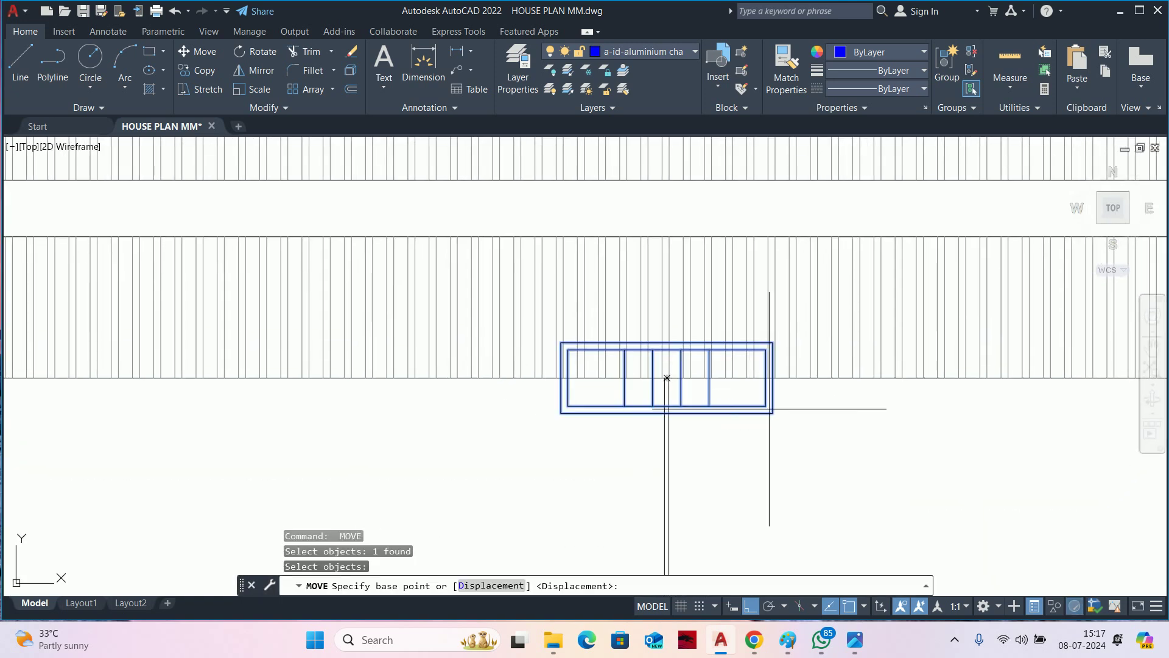
{"action": "scroll", "coordinate": [771, 403], "scroll_direction": "up", "scroll_amount": 4}
{"action": "left_click", "coordinate": [774, 429]}
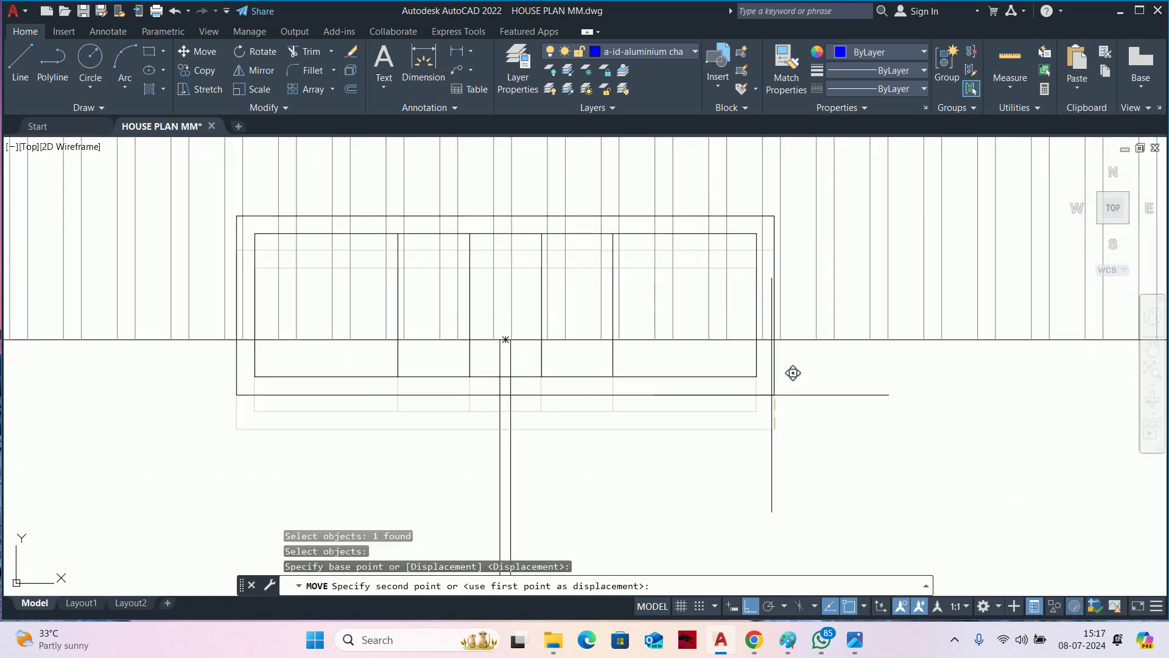
{"action": "scroll", "coordinate": [794, 319], "scroll_direction": "up", "scroll_amount": 5}
{"action": "left_click", "coordinate": [769, 316]}
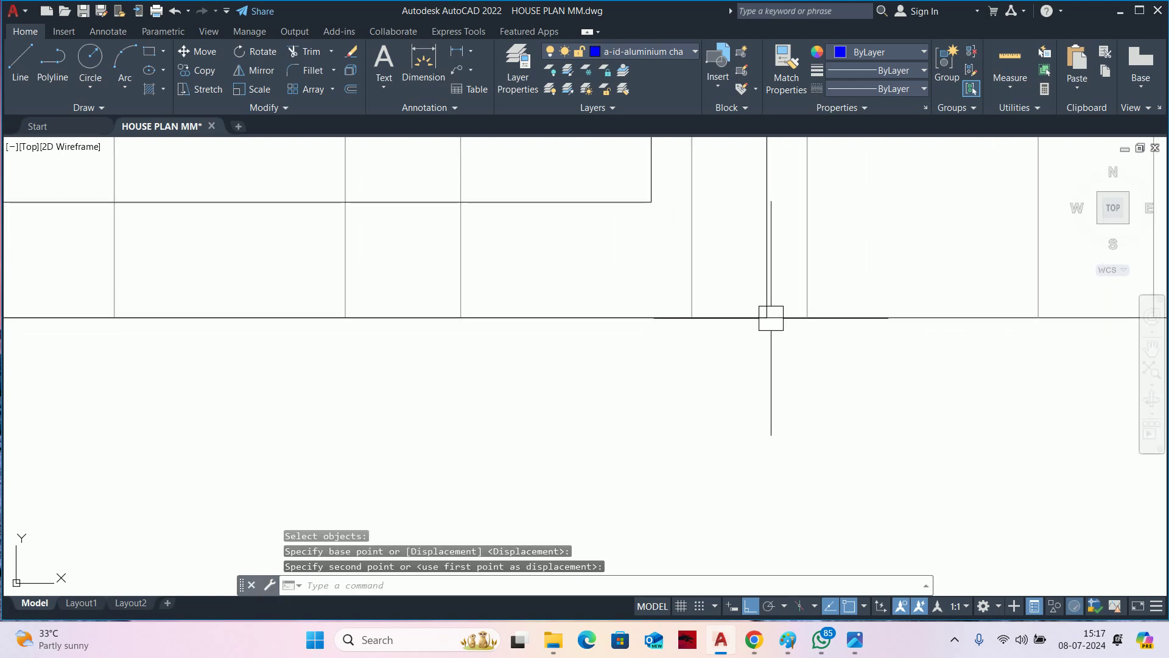
Check the clearance beside the sw1 block with Quick Measure.
{"action": "scroll", "coordinate": [761, 317], "scroll_direction": "down", "scroll_amount": 4}
{"action": "middle_click_drag", "start_coordinate": [739, 318], "coordinate": [757, 469]}
{"action": "scroll", "coordinate": [755, 439], "scroll_direction": "down", "scroll_amount": 3}
{"action": "scroll", "coordinate": [758, 384], "scroll_direction": "up", "scroll_amount": 3}
{"action": "key", "text": "Return"}
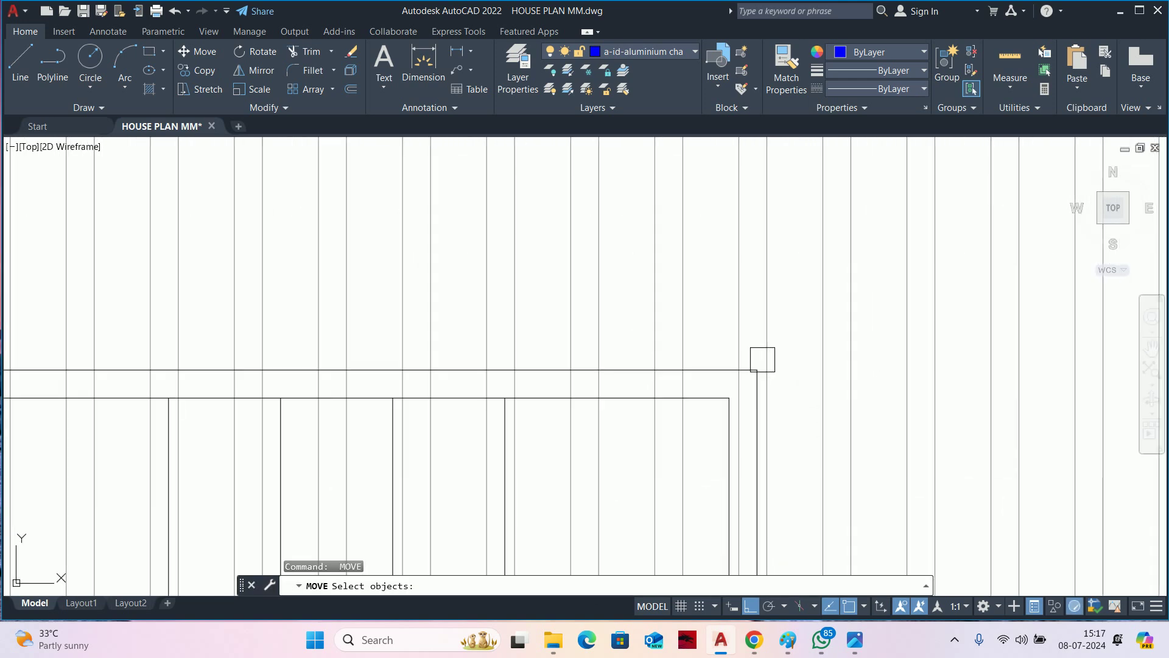
{"action": "key", "text": "Escape"}
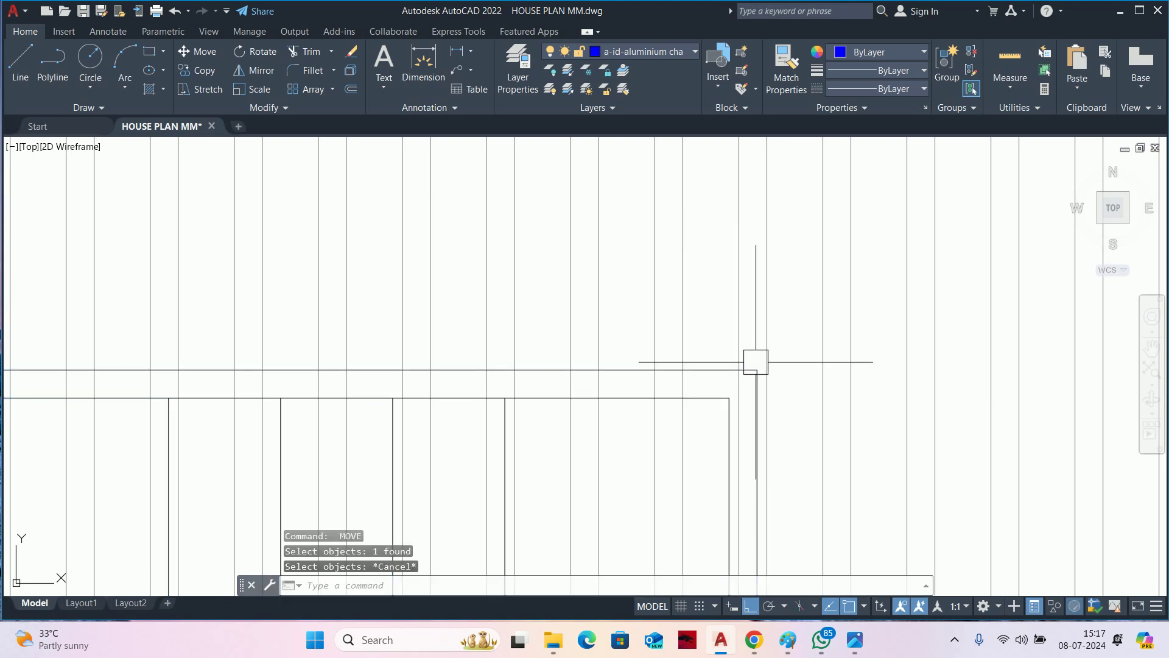
{"action": "left_click", "coordinate": [1010, 61]}
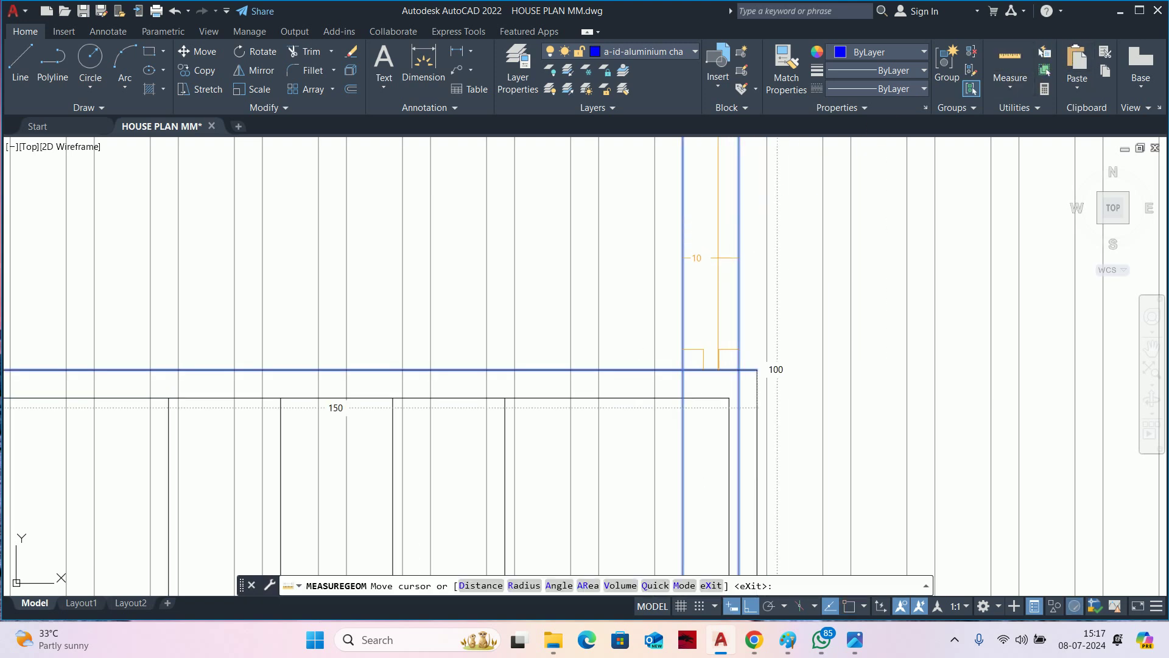
{"action": "scroll", "coordinate": [700, 426], "scroll_direction": "down", "scroll_amount": 2}
{"action": "scroll", "coordinate": [699, 431], "scroll_direction": "down", "scroll_amount": 1}
{"action": "key", "text": "Escape"}
Begin another move of the switchboard block from a new base point, then cancel it.
{"action": "type", "text": "m"}
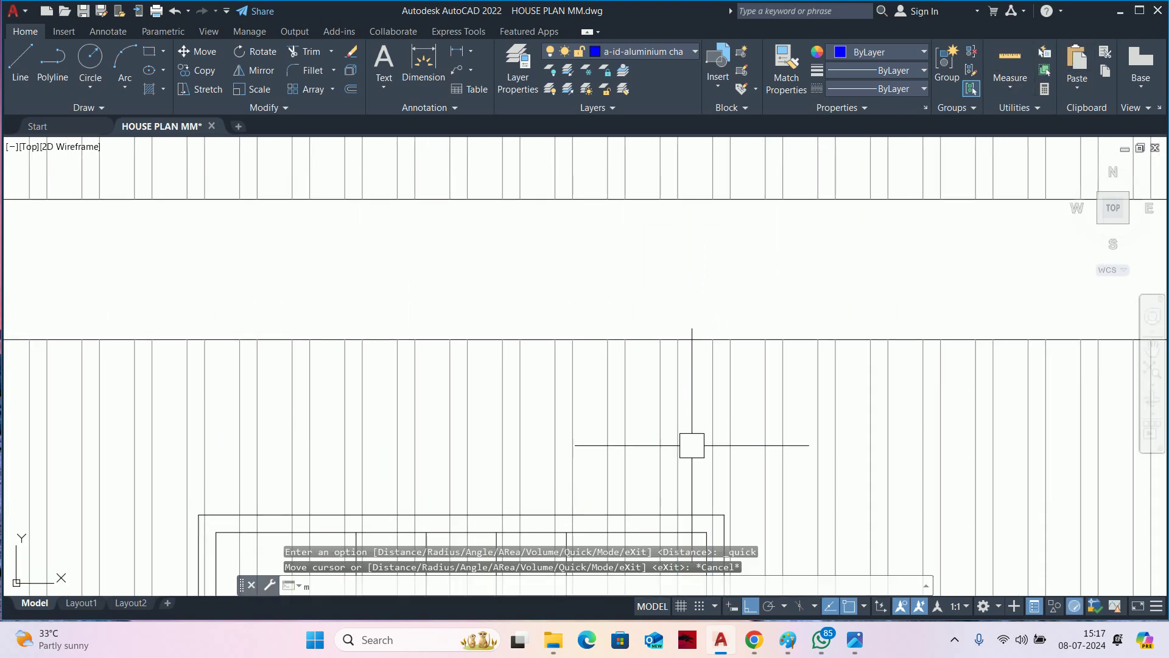
{"action": "key", "text": "Return"}
{"action": "left_click", "coordinate": [686, 532]}
{"action": "key", "text": "Return"}
{"action": "left_click", "coordinate": [692, 486]}
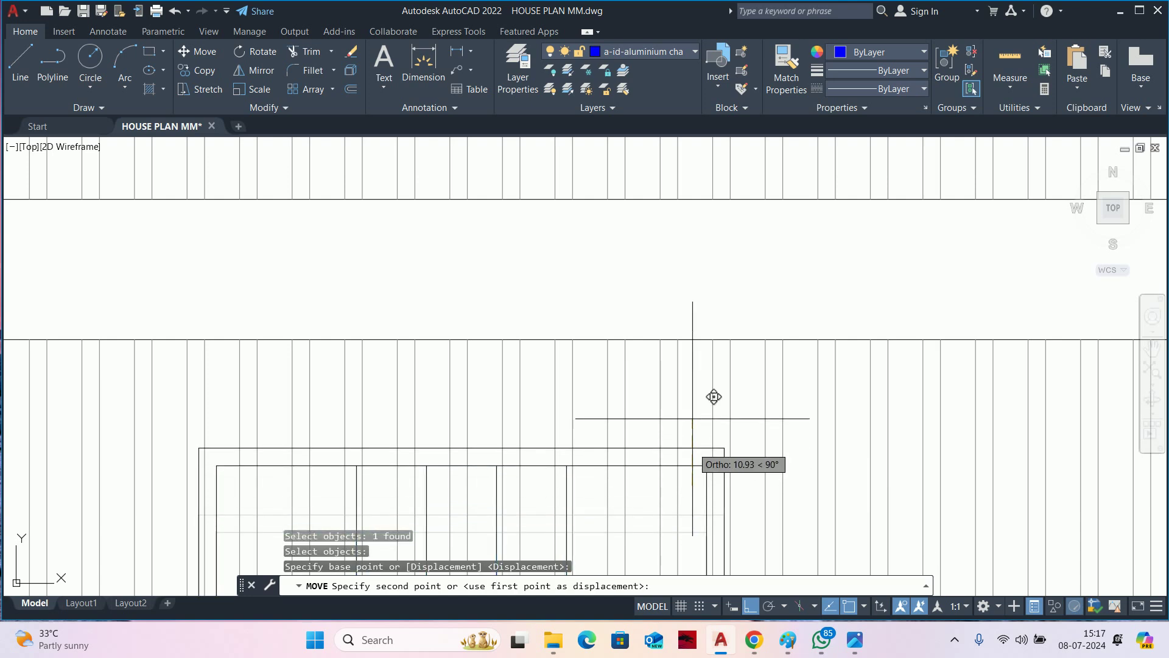
{"action": "type", "text": "25"}
{"action": "key", "text": "Escape"}
{"action": "key", "text": "Escape"}
{"action": "key", "text": "Escape"}
{"action": "scroll", "coordinate": [697, 384], "scroll_direction": "down", "scroll_amount": 1}
{"action": "scroll", "coordinate": [668, 386], "scroll_direction": "down", "scroll_amount": 1}
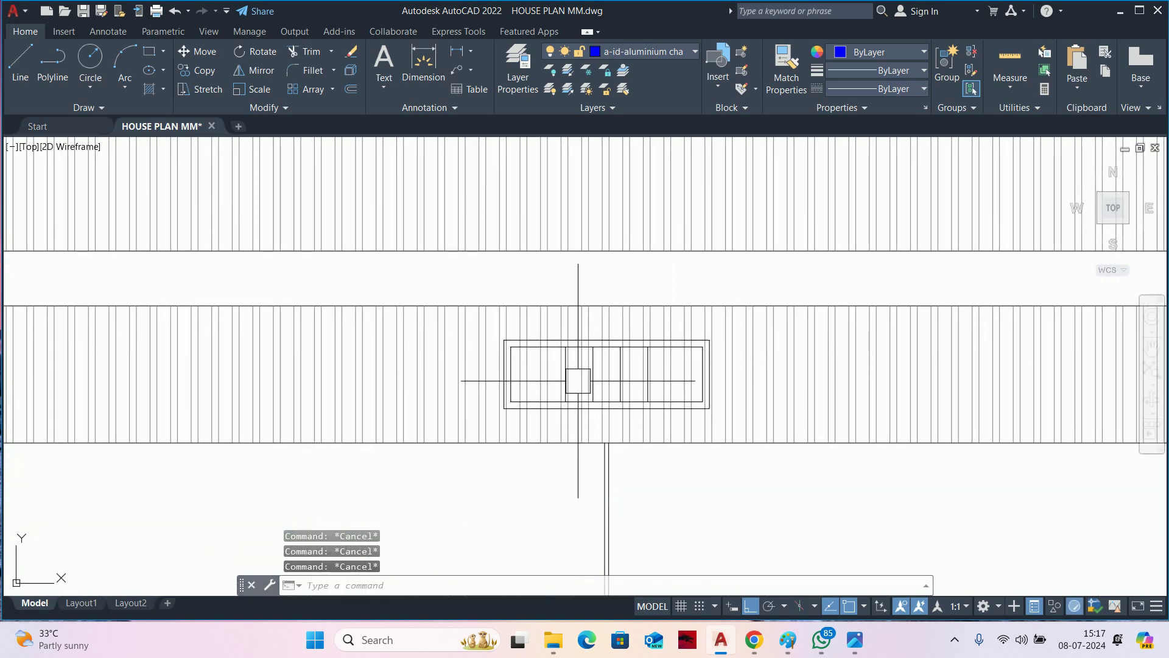
{"action": "type", "text": "re"}
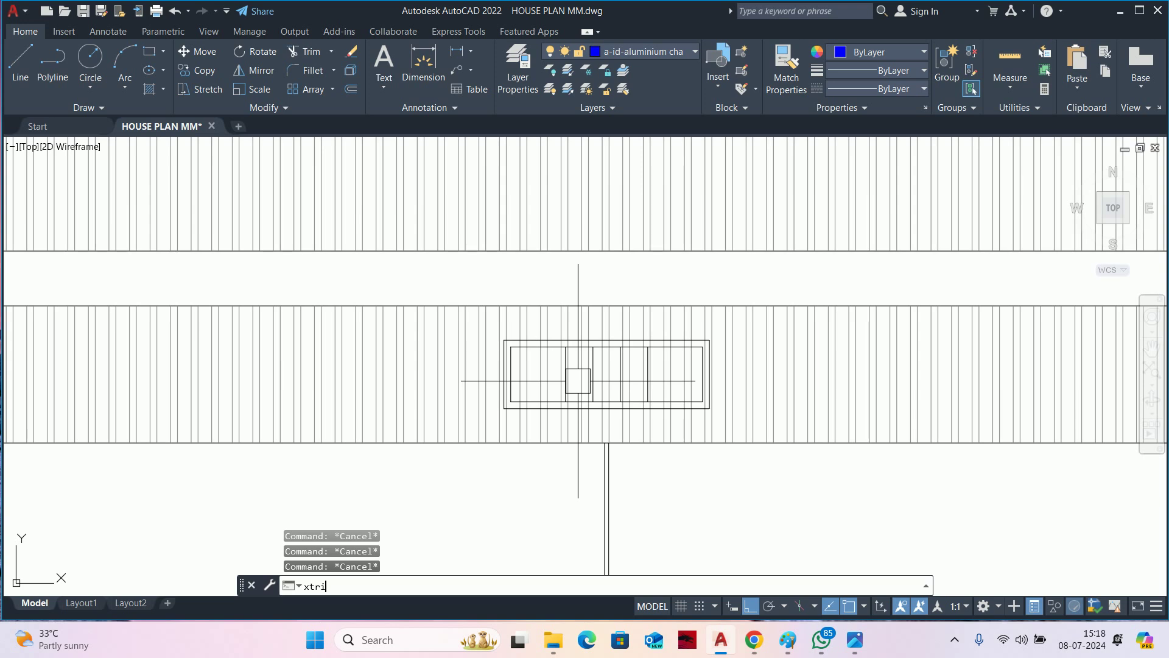
Trim lines against the switchboard's outer rectangle on two sides.
{"action": "key", "text": "Return"}
{"action": "scroll", "coordinate": [618, 353], "scroll_direction": "up", "scroll_amount": 5}
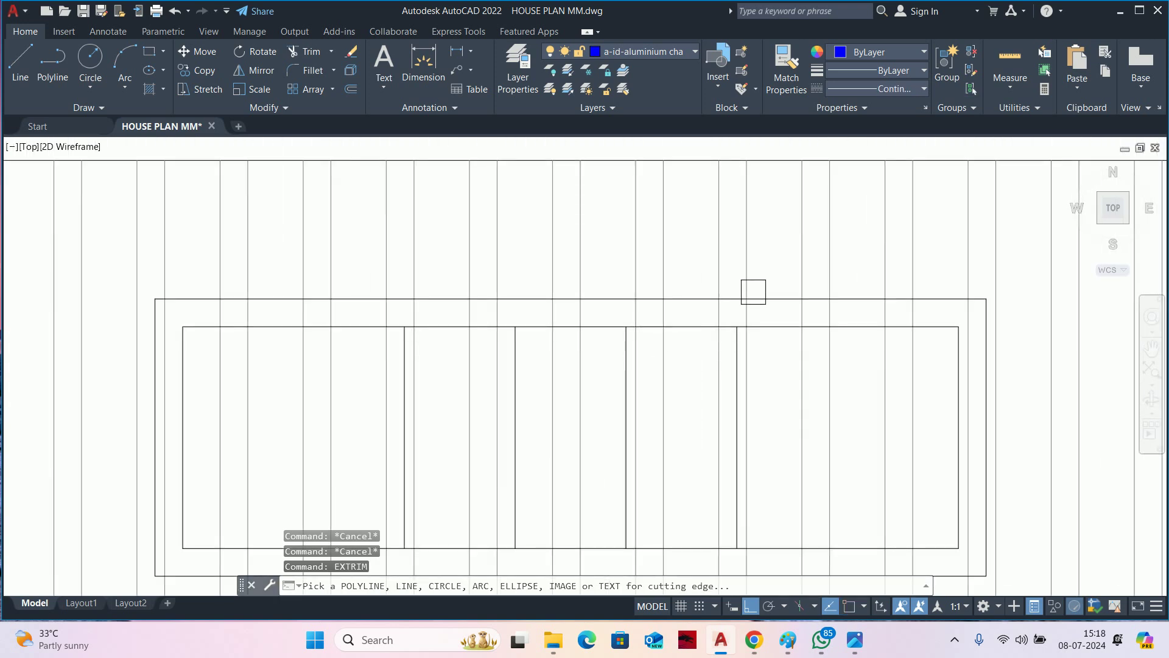
{"action": "left_click", "coordinate": [776, 299]}
{"action": "left_click", "coordinate": [776, 313]}
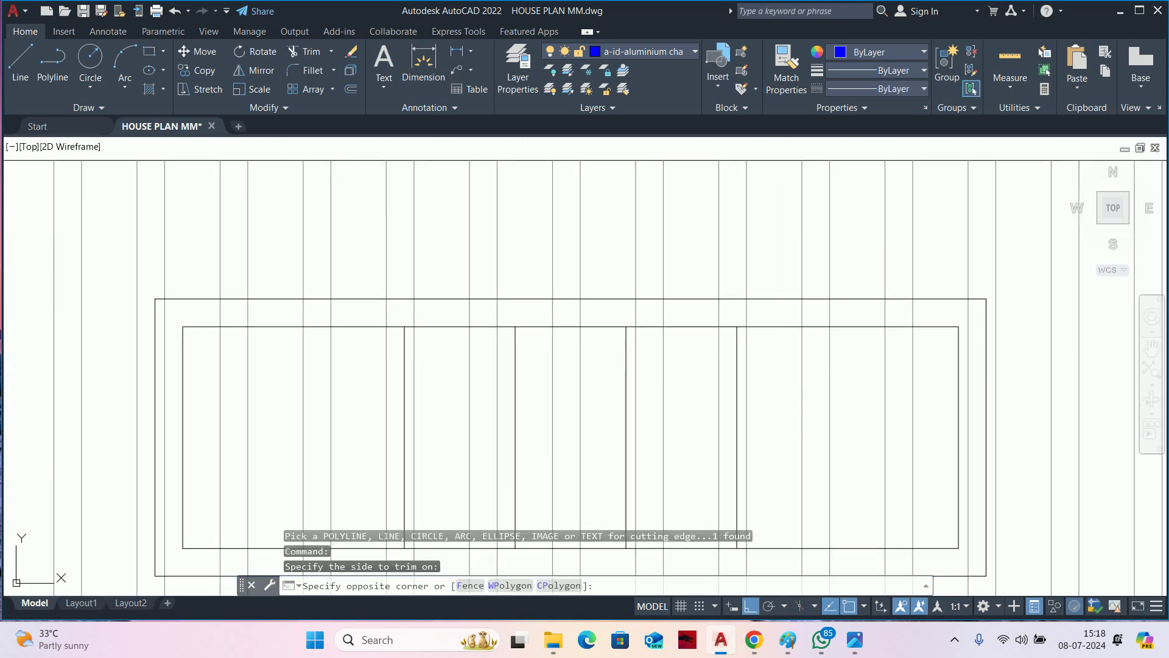
{"action": "key", "text": "Return"}
{"action": "left_click", "coordinate": [774, 301]}
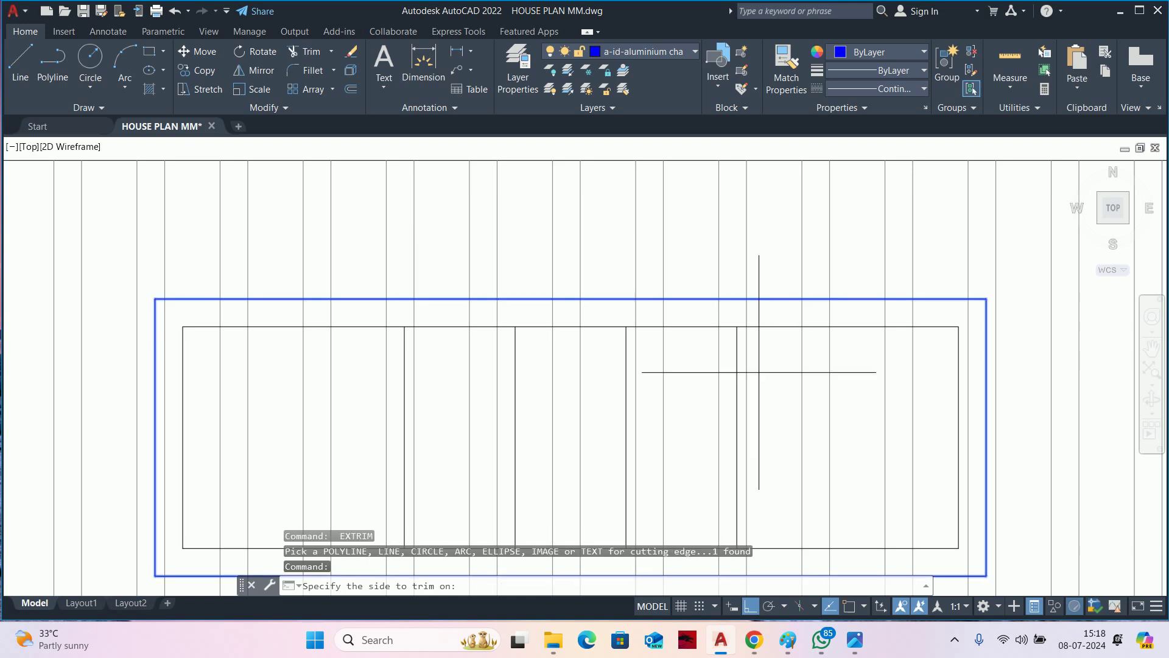
{"action": "left_click", "coordinate": [763, 406]}
{"action": "key", "text": "Return"}
{"action": "scroll", "coordinate": [743, 390], "scroll_direction": "down", "scroll_amount": 5}
{"action": "key", "text": "Escape"}
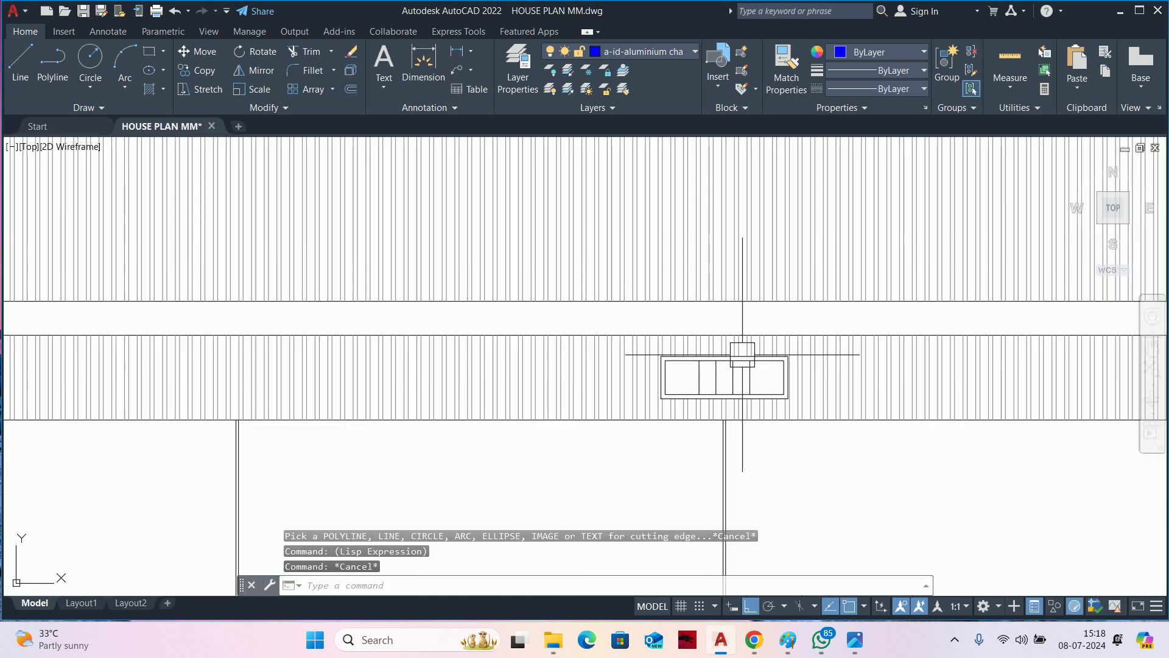
{"action": "key", "text": "Escape"}
{"action": "key", "text": "Escape"}
Pan and zoom from the switchboard block down toward the cabinets.
{"action": "middle_click_drag", "start_coordinate": [678, 418], "coordinate": [700, 392]}
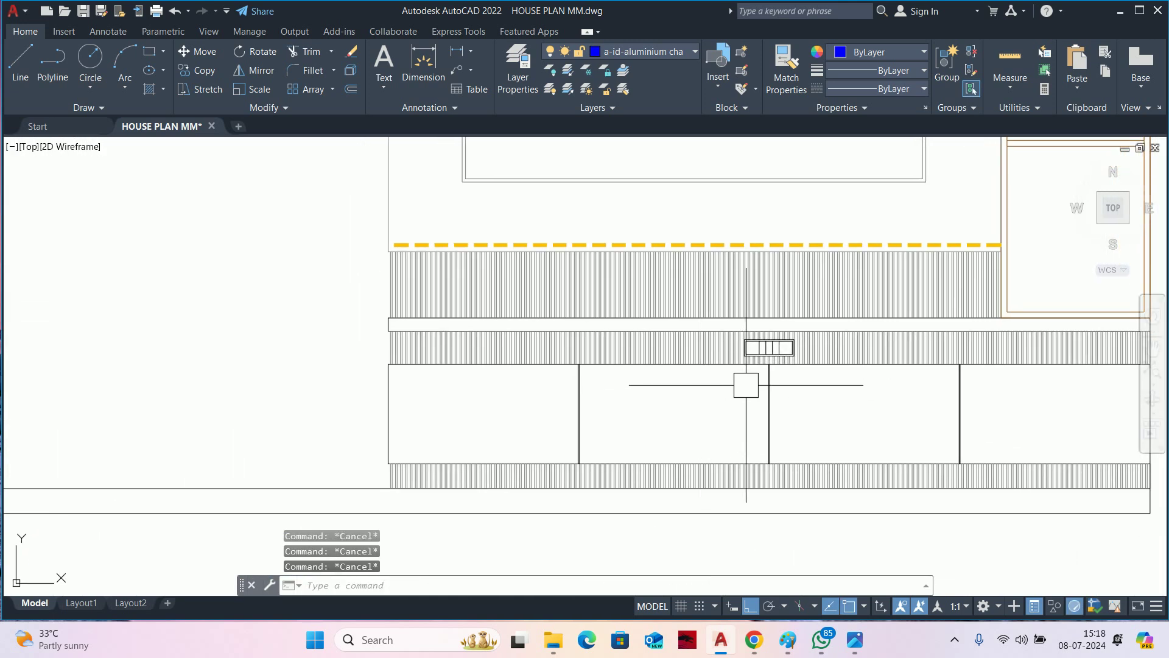
{"action": "scroll", "coordinate": [748, 384], "scroll_direction": "down", "scroll_amount": 2}
{"action": "scroll", "coordinate": [764, 375], "scroll_direction": "up", "scroll_amount": 4}
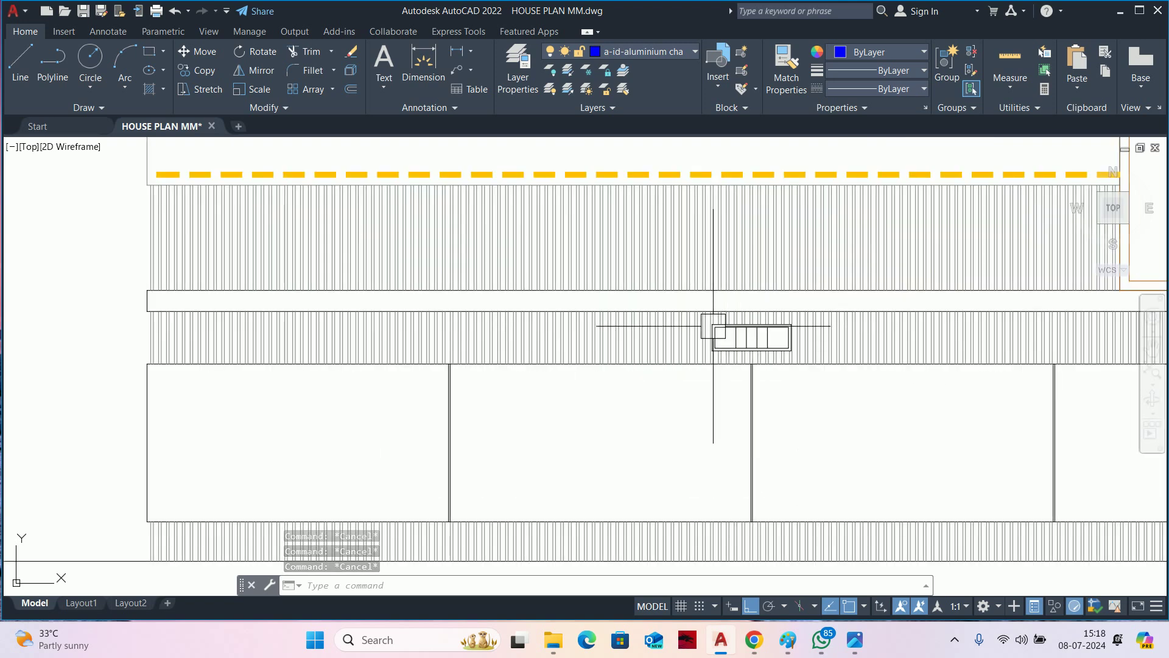
{"action": "scroll", "coordinate": [725, 340], "scroll_direction": "up", "scroll_amount": 2}
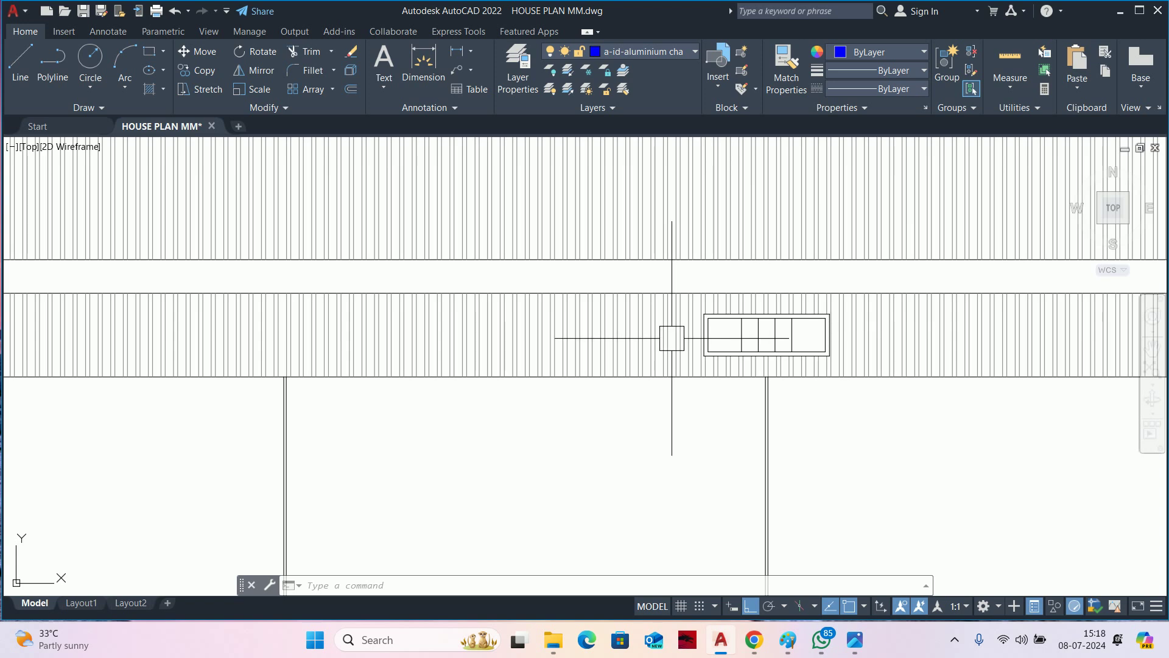
{"action": "scroll", "coordinate": [691, 338], "scroll_direction": "down", "scroll_amount": 3}
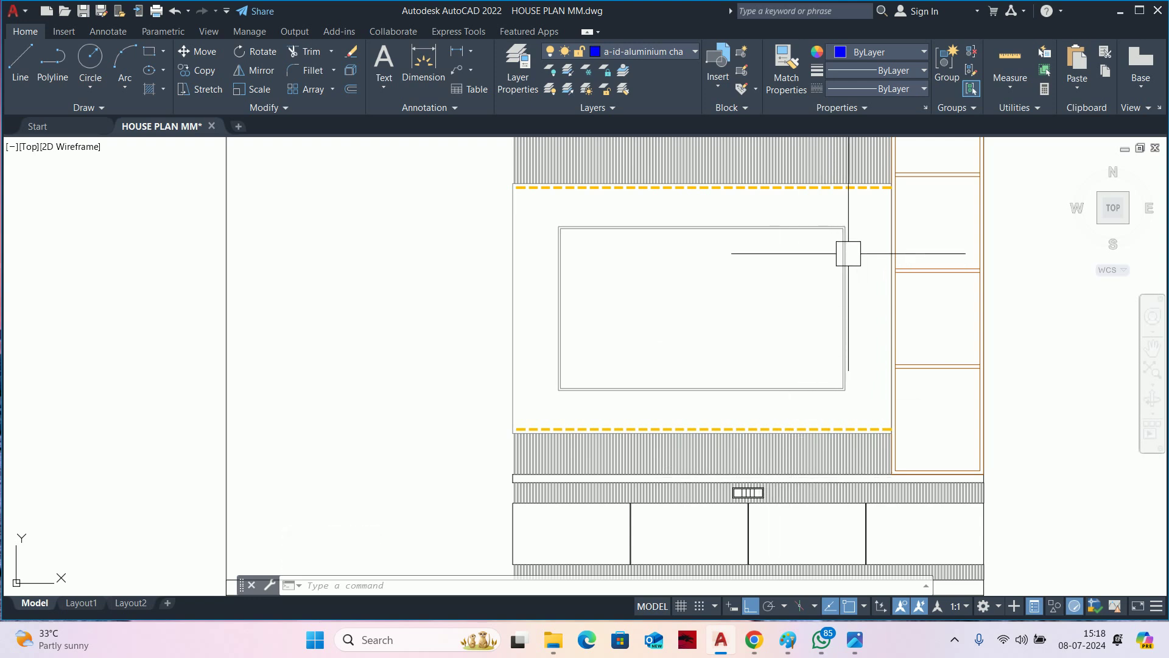
{"action": "scroll", "coordinate": [757, 490], "scroll_direction": "up", "scroll_amount": 4}
{"action": "scroll", "coordinate": [757, 490], "scroll_direction": "up", "scroll_amount": 4}
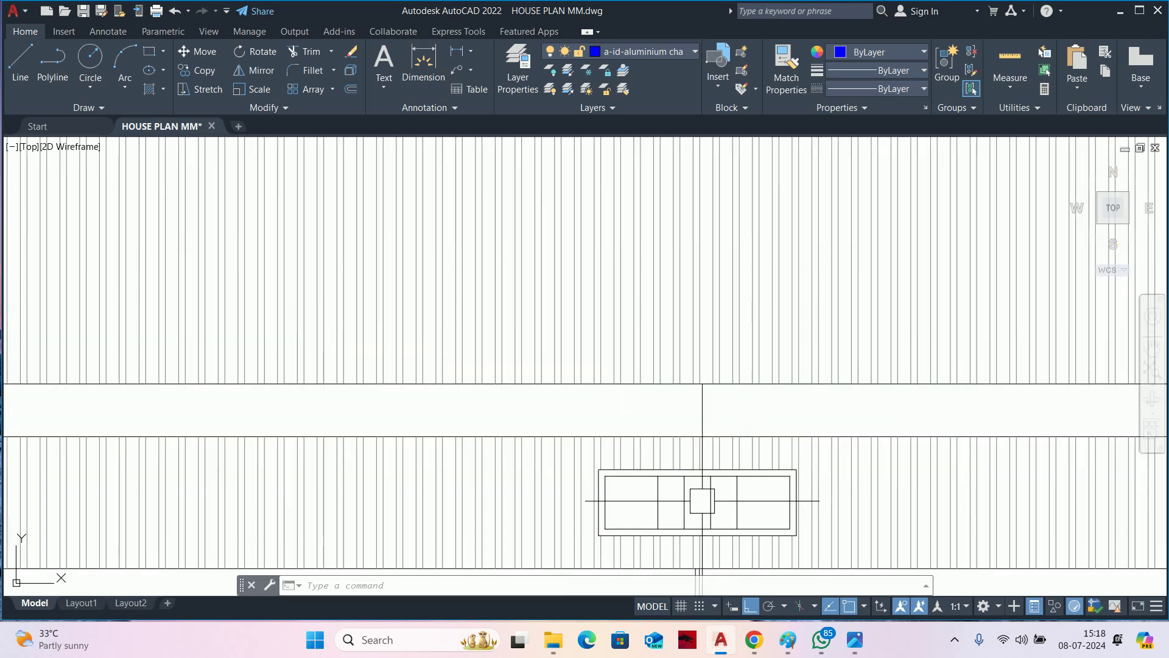
{"action": "scroll", "coordinate": [700, 499], "scroll_direction": "down", "scroll_amount": 2}
{"action": "scroll", "coordinate": [700, 499], "scroll_direction": "down", "scroll_amount": 3}
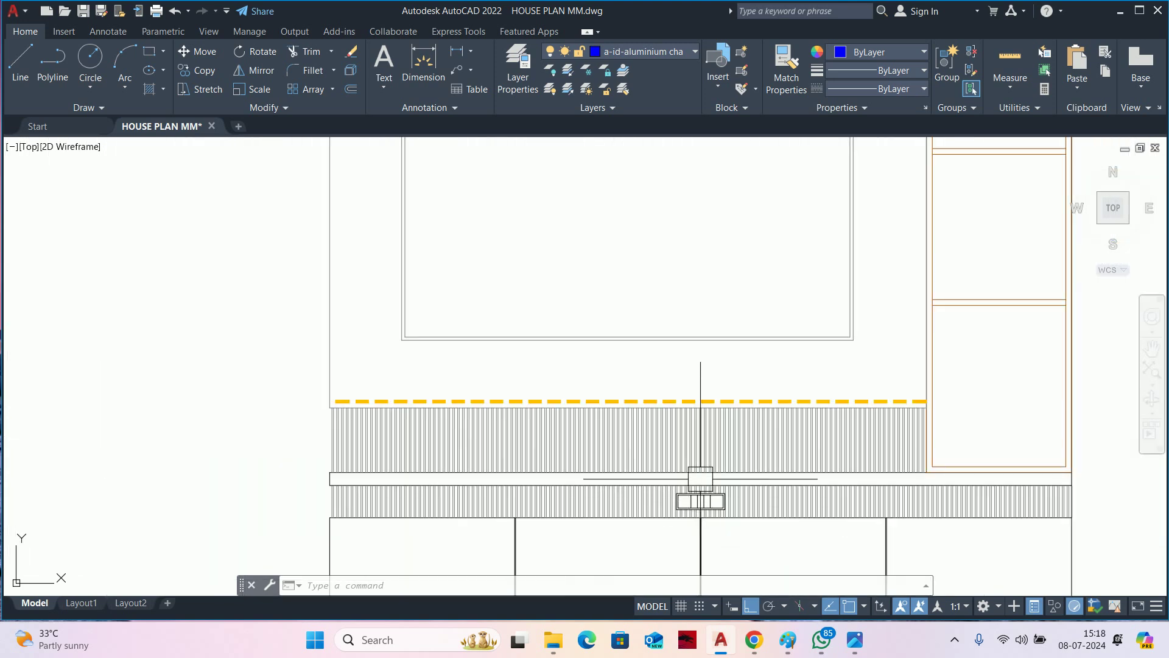
{"action": "middle_click_drag", "start_coordinate": [736, 352], "coordinate": [681, 476]}
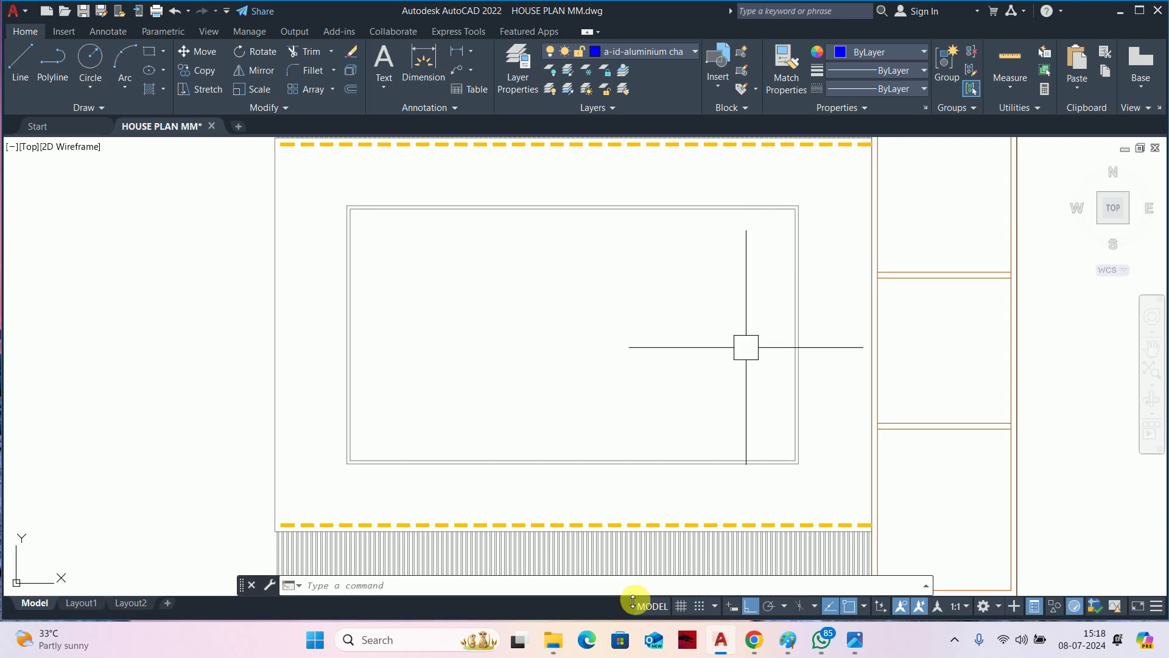
{"action": "key", "text": "Escape"}
{"action": "key", "text": "Escape"}
{"action": "scroll", "coordinate": [673, 308], "scroll_direction": "down", "scroll_amount": 2}
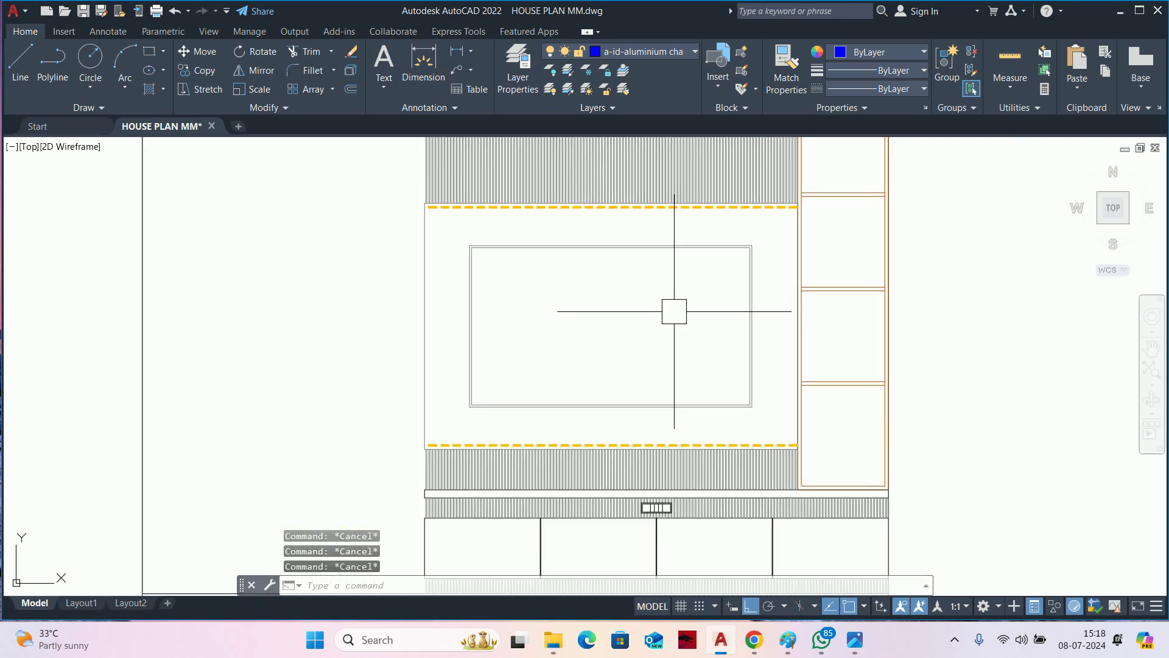
{"action": "scroll", "coordinate": [749, 305], "scroll_direction": "down", "scroll_amount": 2}
Run EC and bring the TV unit and cabinets into view.
{"action": "type", "text": "ec"}
{"action": "key", "text": "Return"}
{"action": "scroll", "coordinate": [657, 323], "scroll_direction": "up", "scroll_amount": 1}
{"action": "middle_click_drag", "start_coordinate": [657, 324], "coordinate": [767, 290]}
{"action": "left_click", "coordinate": [494, 261]}
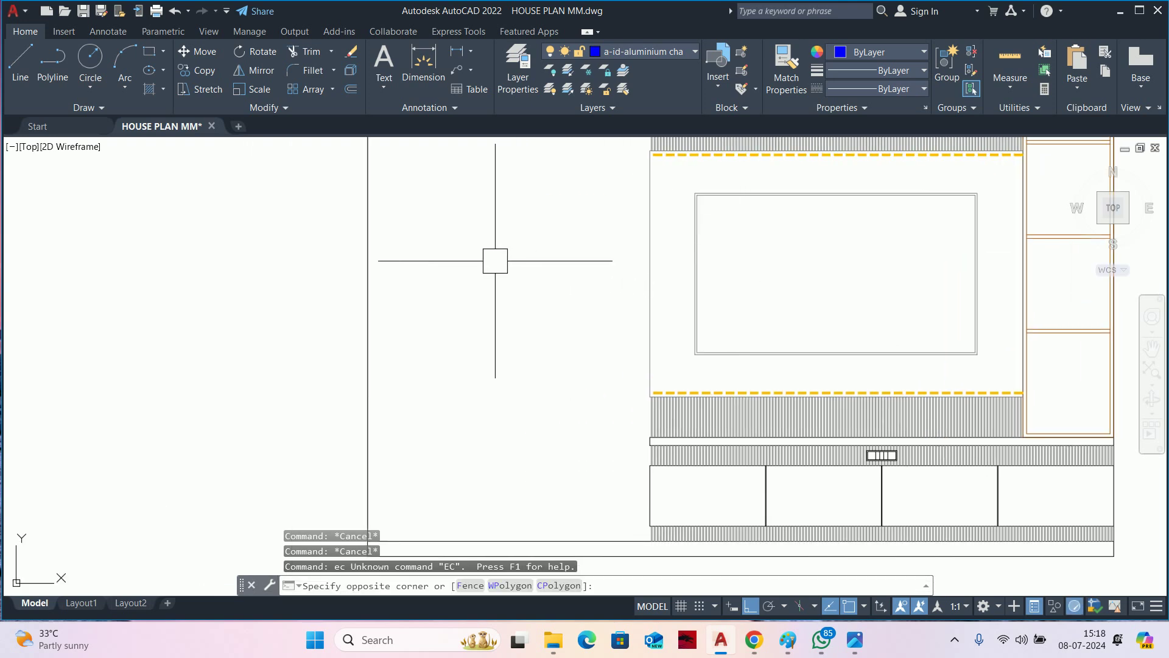
{"action": "key", "text": "Escape"}
{"action": "key", "text": "Escape"}
Run RENDERCROP, start the Medium Image Library download, and hide the browser.
{"action": "type", "text": "rc"}
{"action": "key", "text": "Return"}
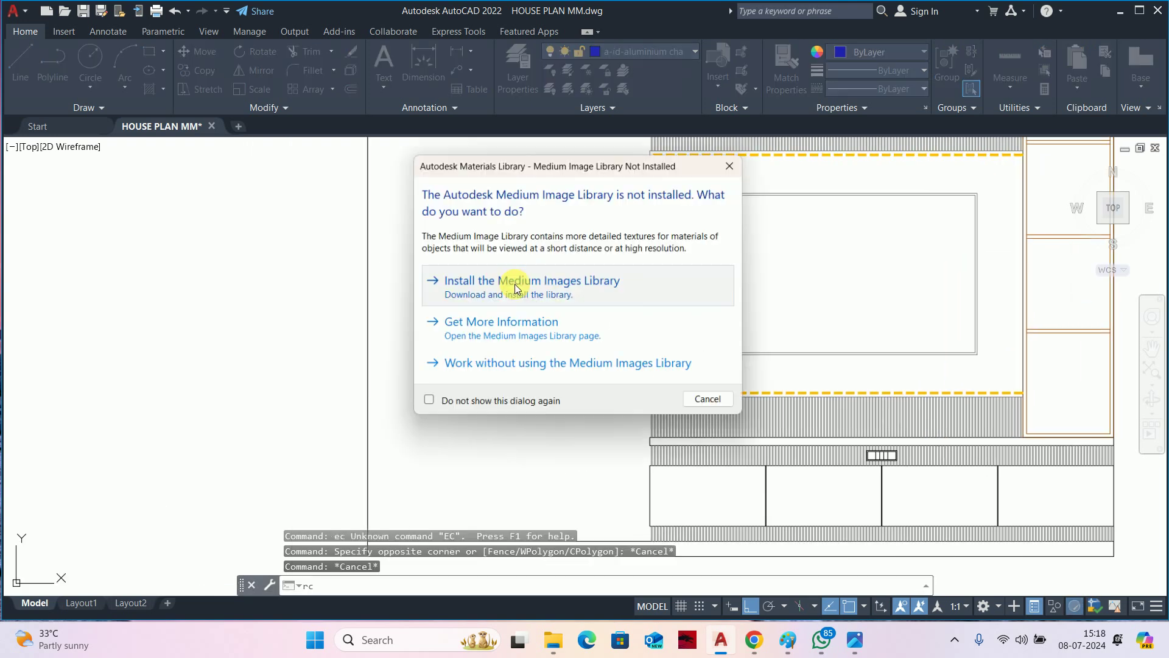
{"action": "left_click", "coordinate": [514, 282]}
{"action": "left_click", "coordinate": [919, 15]}
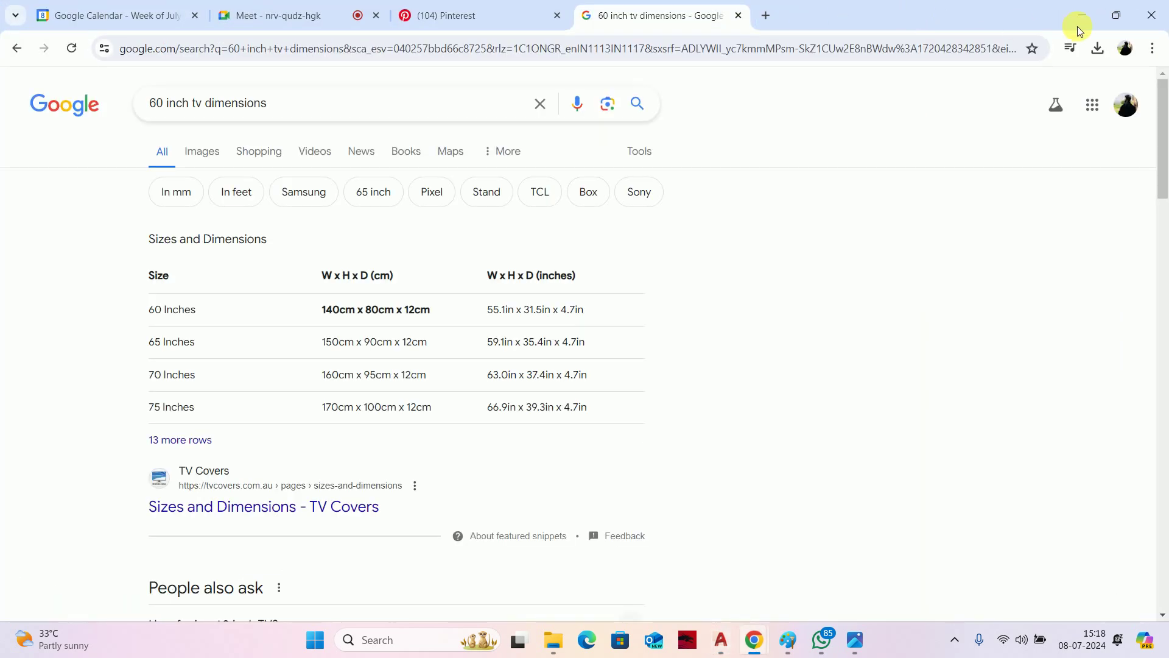
{"action": "left_click", "coordinate": [1094, 23]}
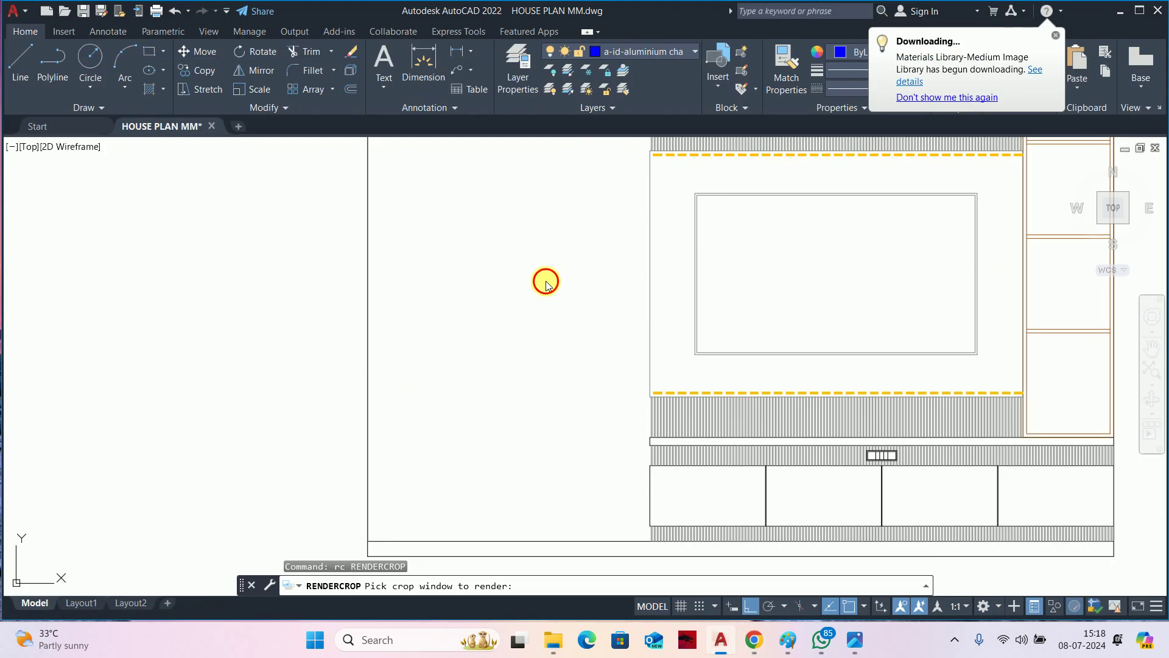
Draw a 100 × 50 rectangle to the left of the TV unit.
{"action": "key", "text": "Escape"}
{"action": "type", "text": "rec"}
{"action": "key", "text": "Return"}
{"action": "left_click", "coordinate": [508, 279]}
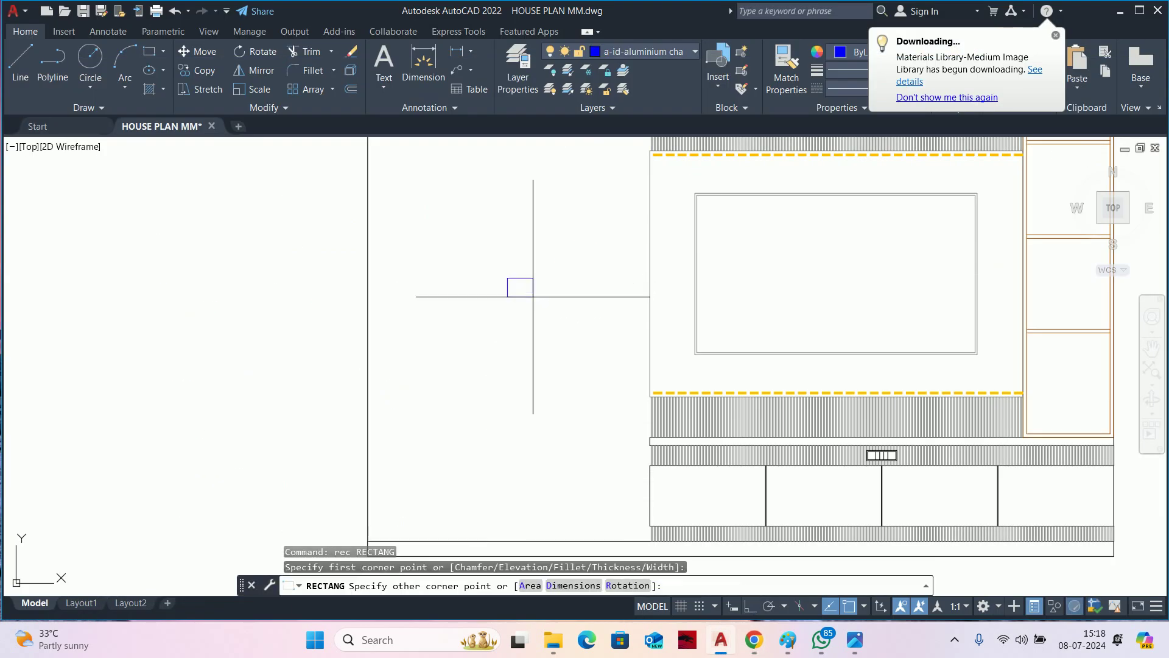
{"action": "type", "text": "d"}
{"action": "key", "text": "Return"}
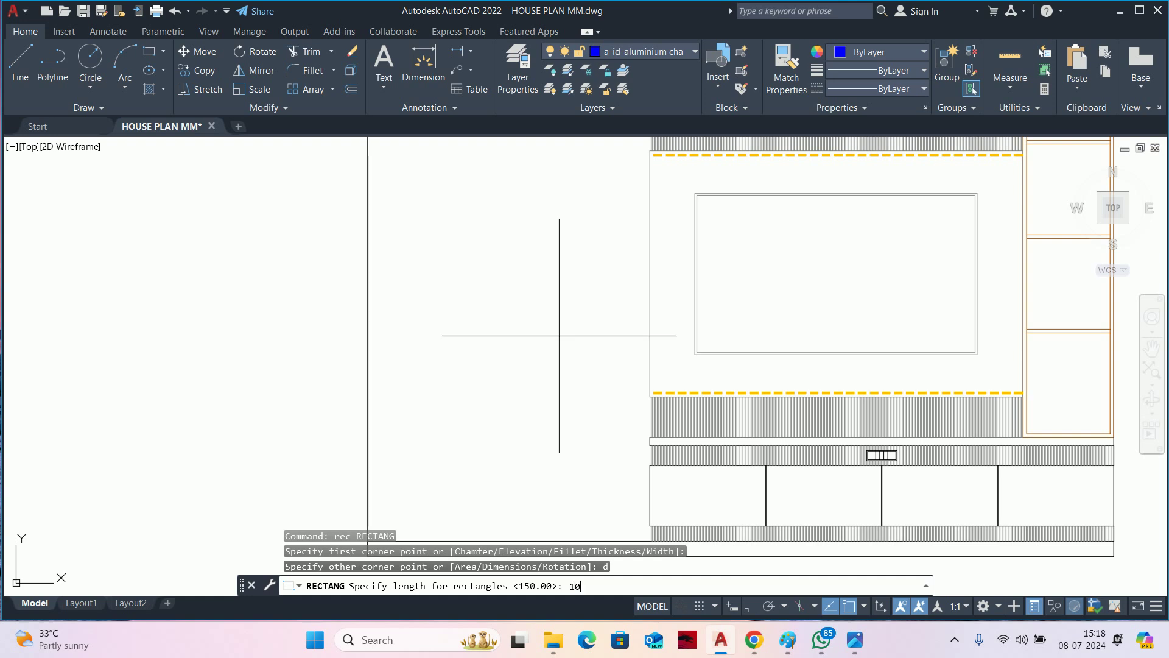
{"action": "key", "text": "Return"}
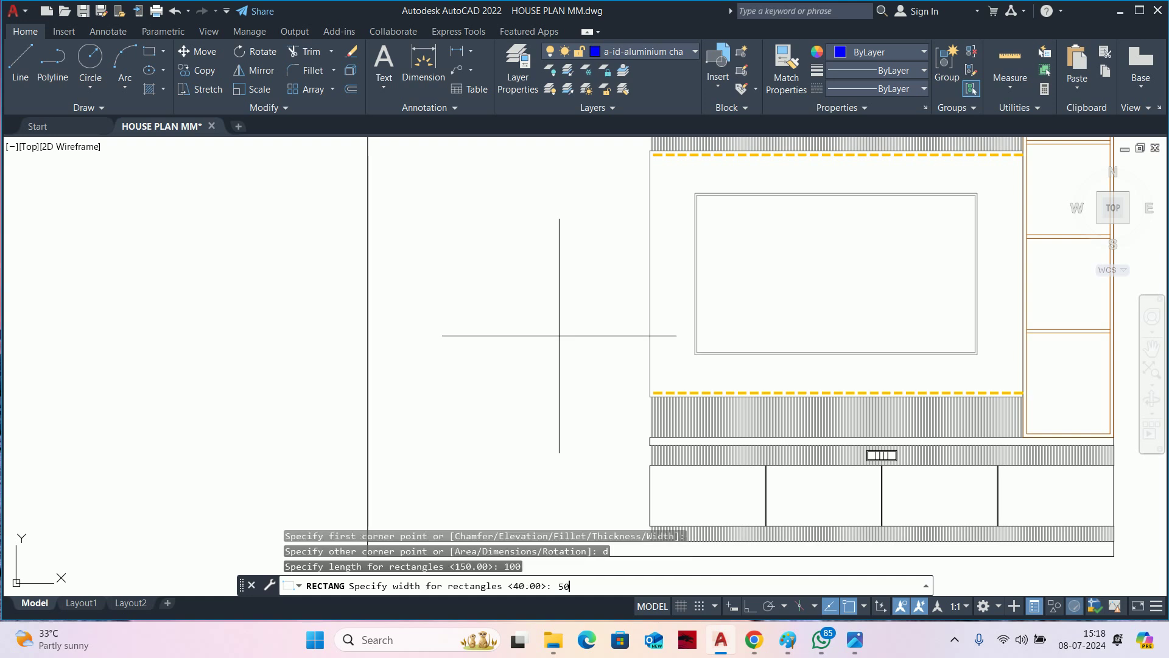
{"action": "key", "text": "Return"}
{"action": "left_click", "coordinate": [528, 319]}
Offset the rectangle by 5 to create a second outline.
{"action": "scroll", "coordinate": [524, 286], "scroll_direction": "up", "scroll_amount": 8}
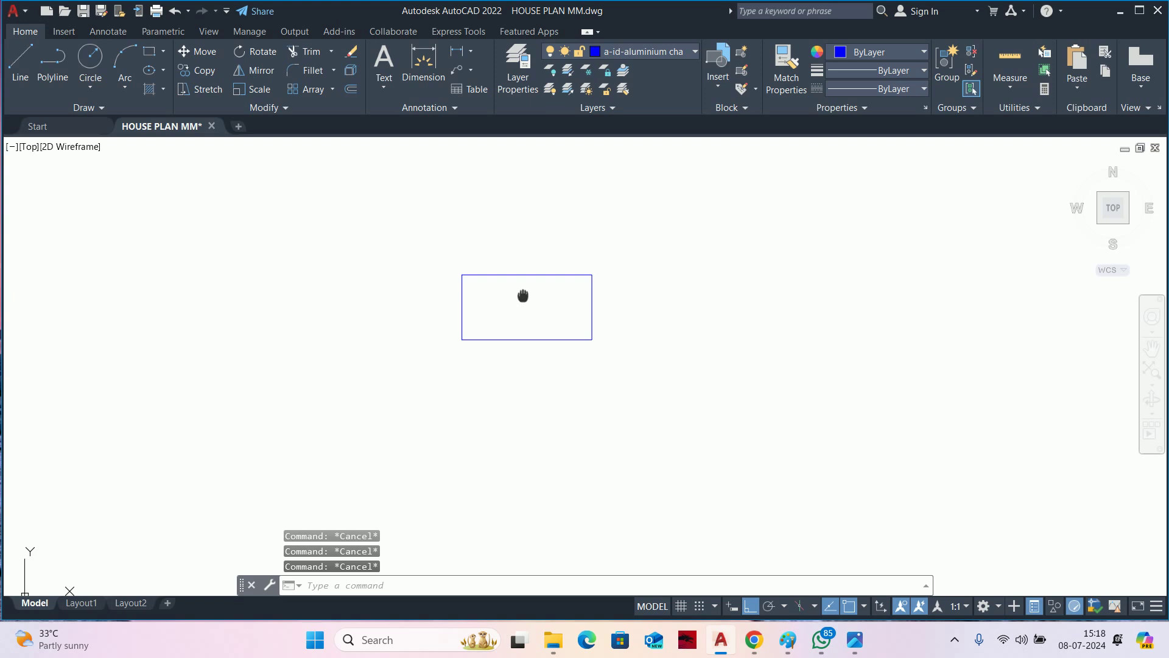
{"action": "type", "text": "o"}
{"action": "key", "text": "Return"}
{"action": "type", "text": "5"}
{"action": "key", "text": "Return"}
{"action": "left_click", "coordinate": [537, 413]}
{"action": "key", "text": "Escape"}
{"action": "key", "text": "Escape"}
{"action": "key", "text": "Escape"}
Match both switchboard rectangles' properties to the TV unit cabinet lines.
{"action": "scroll", "coordinate": [538, 413], "scroll_direction": "down", "scroll_amount": 3}
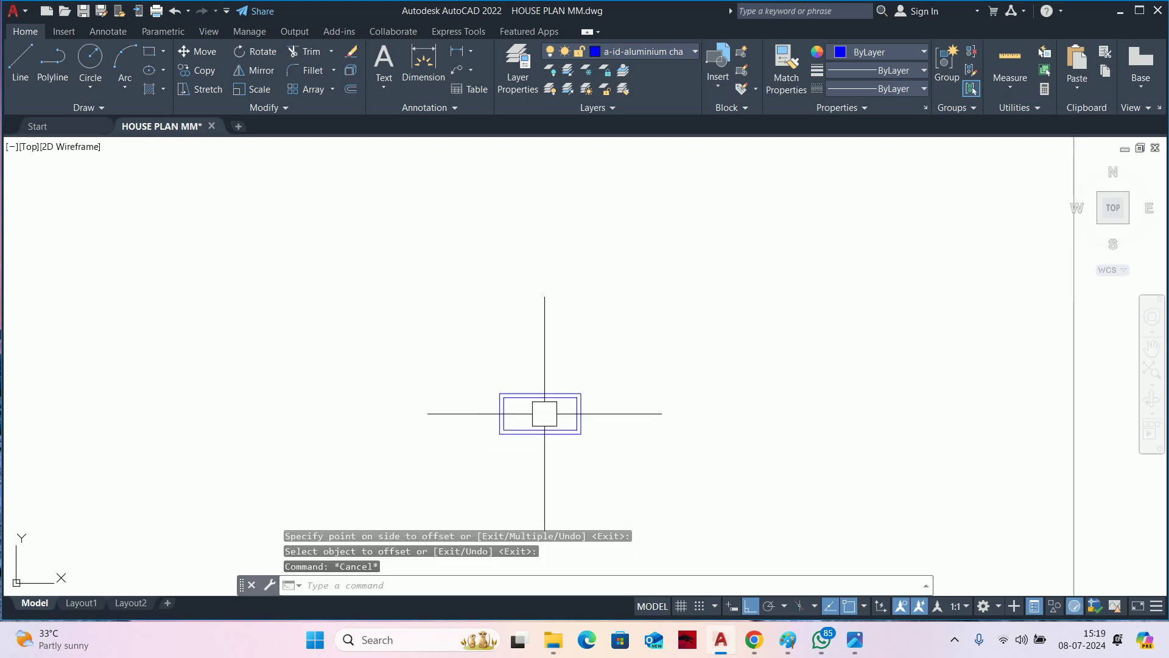
{"action": "scroll", "coordinate": [565, 413], "scroll_direction": "down", "scroll_amount": 5}
{"action": "type", "text": "ma"}
{"action": "key", "text": "Return"}
{"action": "scroll", "coordinate": [615, 436], "scroll_direction": "down", "scroll_amount": 2}
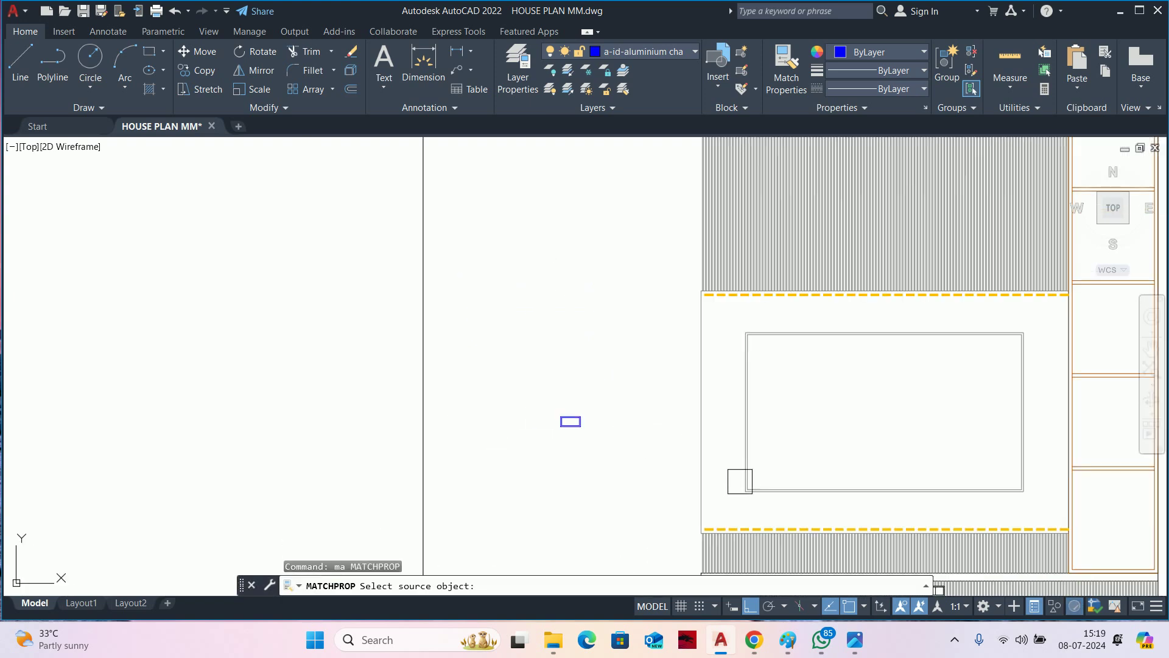
{"action": "left_click", "coordinate": [703, 484]}
{"action": "left_click", "coordinate": [562, 418]}
{"action": "scroll", "coordinate": [632, 465], "scroll_direction": "down", "scroll_amount": 3}
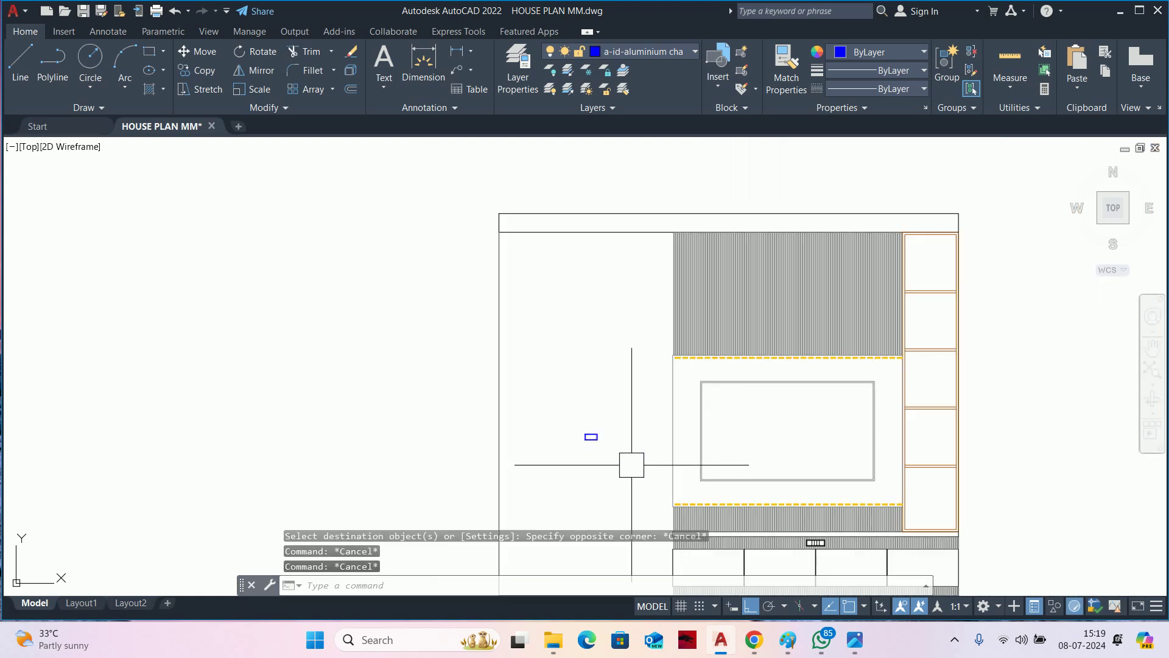
{"action": "key", "text": "Return"}
{"action": "key", "text": "Return"}
{"action": "scroll", "coordinate": [842, 386], "scroll_direction": "up", "scroll_amount": 3}
{"action": "left_click", "coordinate": [711, 416]}
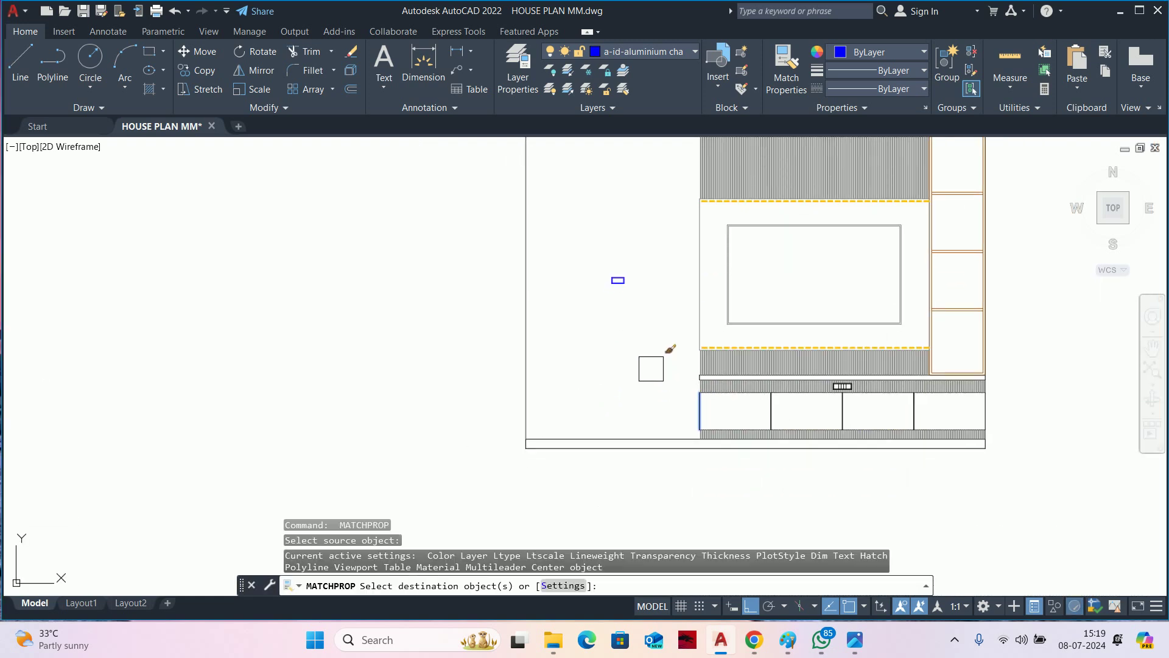
{"action": "left_click", "coordinate": [651, 368]}
{"action": "key", "text": "Escape"}
{"action": "key", "text": "Escape"}
{"action": "key", "text": "Escape"}
{"action": "scroll", "coordinate": [633, 298], "scroll_direction": "up", "scroll_amount": 2}
{"action": "scroll", "coordinate": [644, 321], "scroll_direction": "up", "scroll_amount": 6}
Explode the inner switchboard rectangle into separate lines.
{"action": "scroll", "coordinate": [682, 352], "scroll_direction": "up", "scroll_amount": 2}
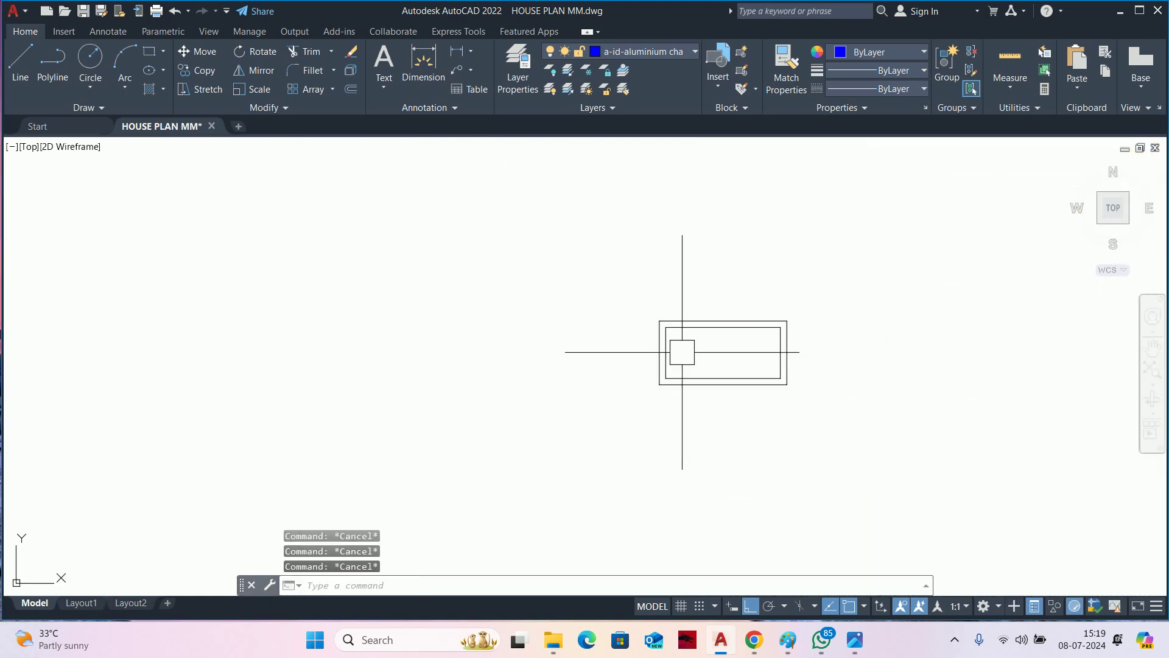
{"action": "type", "text": "x"}
{"action": "key", "text": "Return"}
{"action": "left_click", "coordinate": [683, 352]}
{"action": "key", "text": "Return"}
{"action": "key", "text": "Escape"}
Begin offsetting the left inner edge at distance 40, then cancel.
{"action": "scroll", "coordinate": [675, 352], "scroll_direction": "up", "scroll_amount": 1}
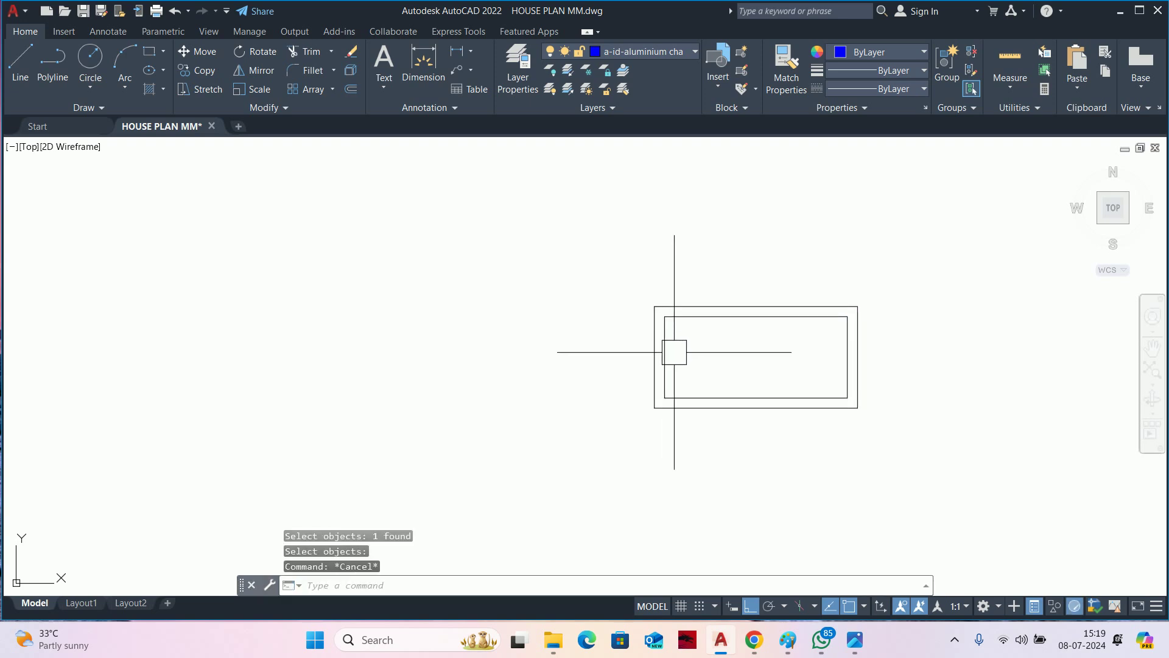
{"action": "type", "text": "o"}
{"action": "key", "text": "Return"}
{"action": "type", "text": "40"}
{"action": "key", "text": "Return"}
{"action": "left_click", "coordinate": [670, 355]}
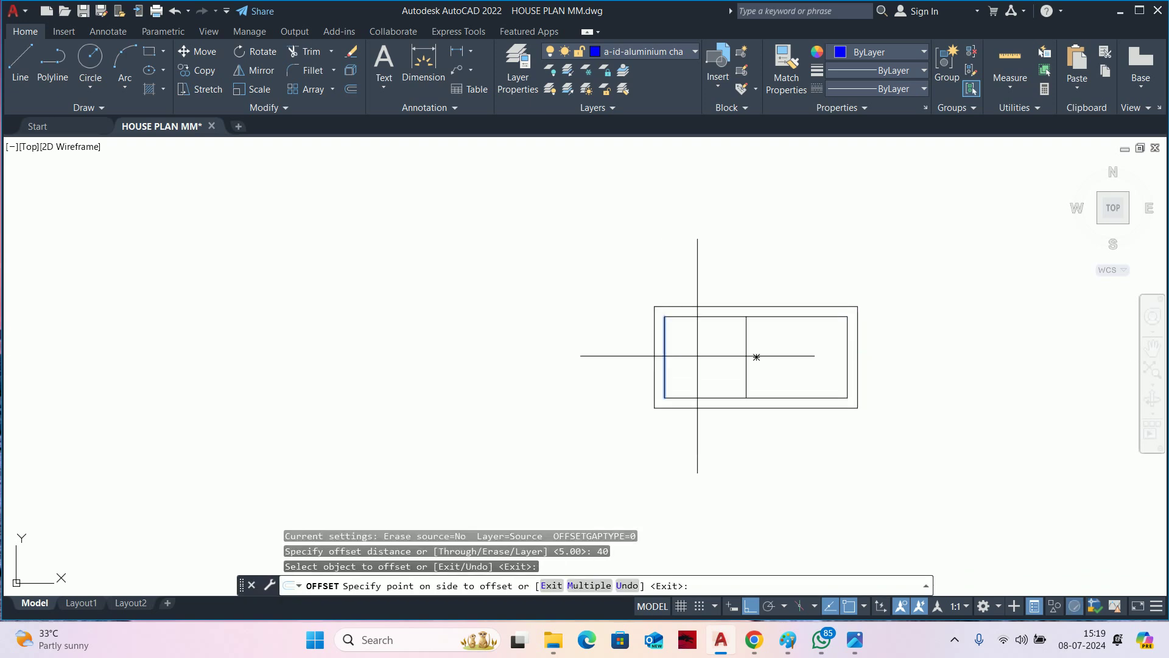
{"action": "key", "text": "Escape"}
Offset vertical lines rightward inside the board to create the panel dividers.
{"action": "scroll", "coordinate": [764, 352], "scroll_direction": "up", "scroll_amount": 4}
{"action": "key", "text": "Return"}
{"action": "type", "text": "2"}
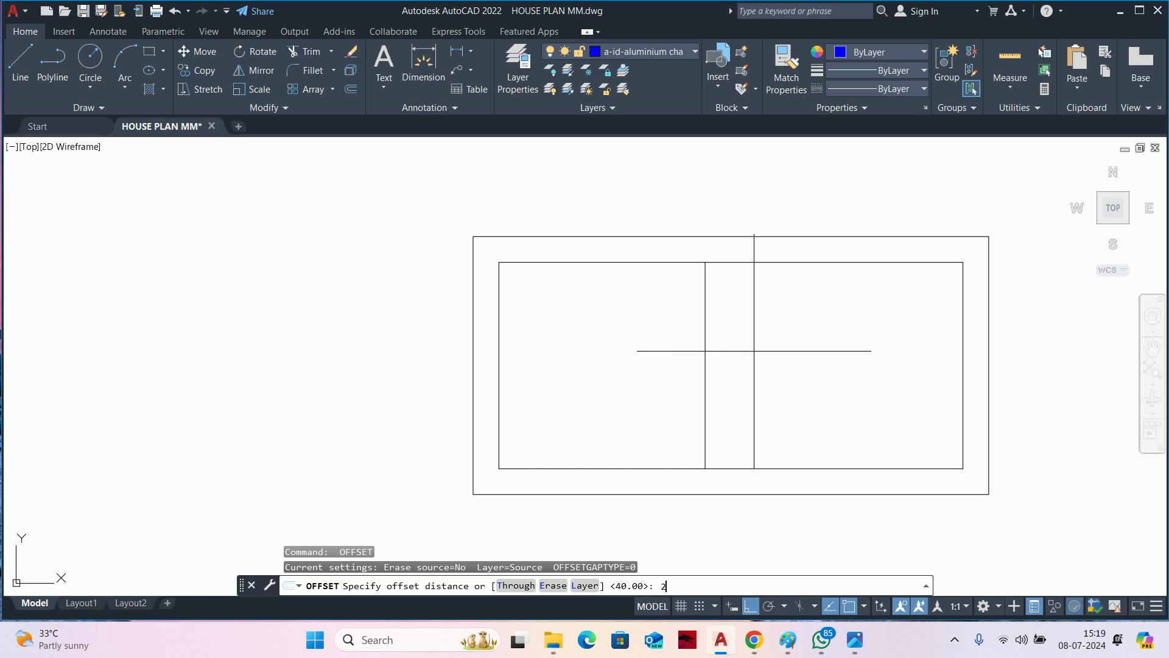
{"action": "type", "text": "0"}
{"action": "key", "text": "Return"}
{"action": "left_click", "coordinate": [704, 350]}
{"action": "left_click", "coordinate": [786, 346]}
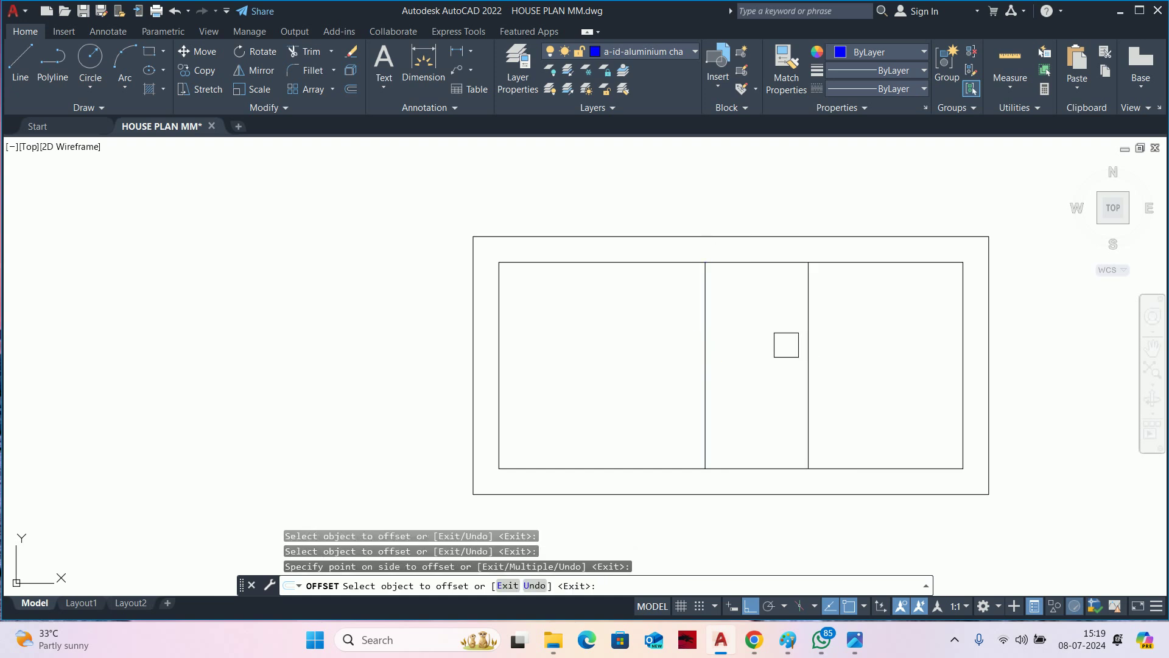
{"action": "left_click", "coordinate": [891, 334]}
{"action": "key", "text": "Escape"}
{"action": "key", "text": "Escape"}
{"action": "key", "text": "Escape"}
Stretch the board's right side to the left with a crossing window.
{"action": "scroll", "coordinate": [858, 332], "scroll_direction": "down", "scroll_amount": 2}
{"action": "scroll", "coordinate": [879, 327], "scroll_direction": "up", "scroll_amount": 2}
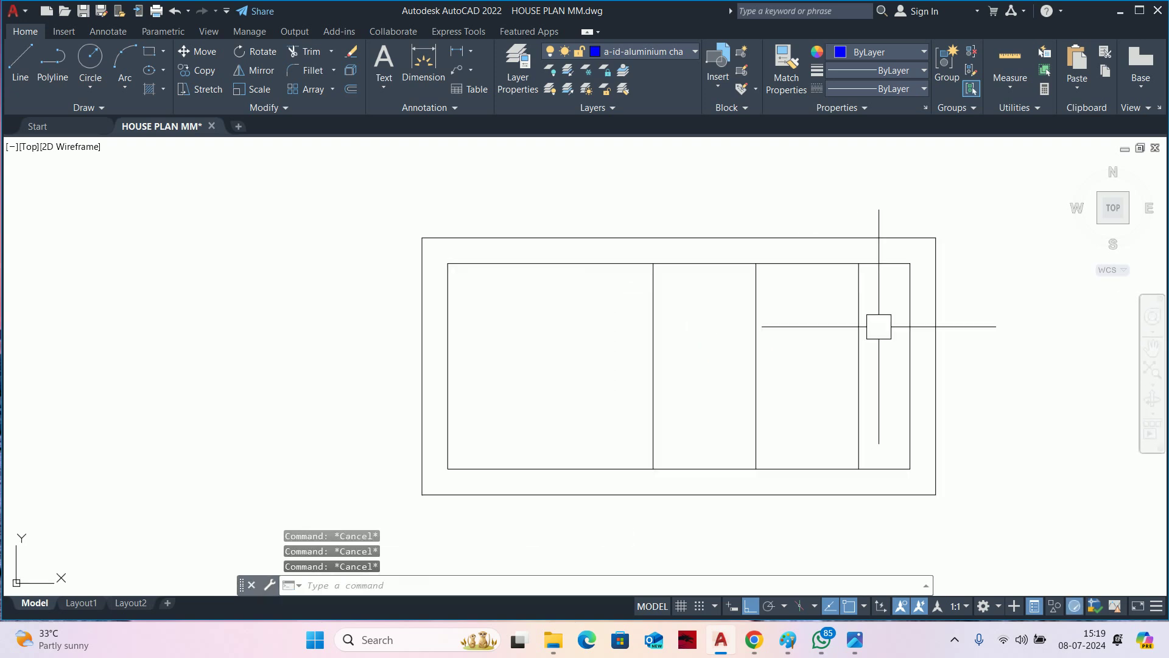
{"action": "scroll", "coordinate": [879, 326], "scroll_direction": "down", "scroll_amount": 2}
{"action": "type", "text": "s"}
{"action": "key", "text": "Return"}
{"action": "left_click", "coordinate": [978, 478]}
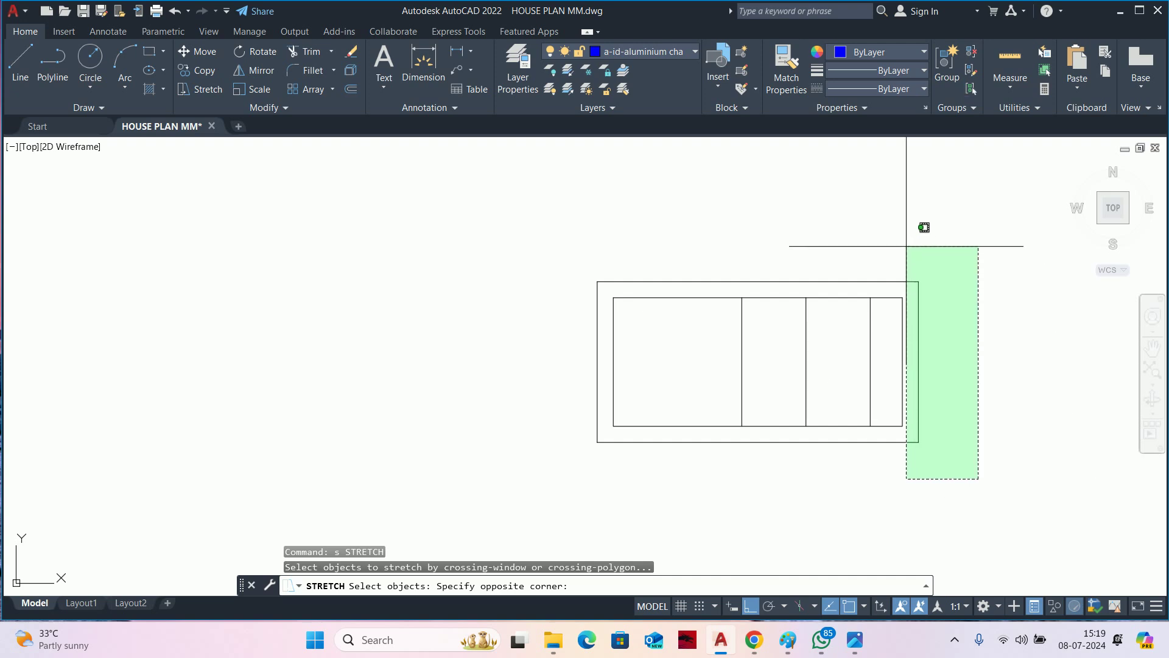
{"action": "left_click", "coordinate": [906, 246]}
{"action": "key", "text": "Return"}
{"action": "left_click", "coordinate": [902, 297]}
{"action": "key", "text": "Escape"}
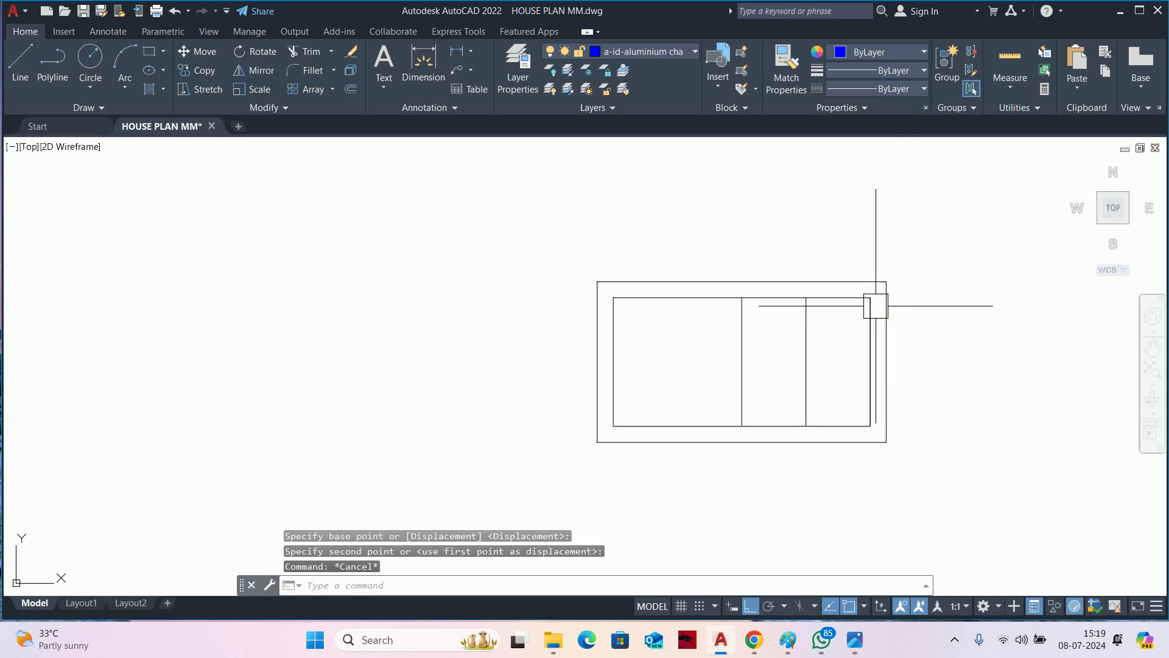
Delete the leftover right vertical line.
{"action": "left_click", "coordinate": [876, 305]}
{"action": "key", "text": "Delete"}
{"action": "scroll", "coordinate": [866, 336], "scroll_direction": "down", "scroll_amount": 2}
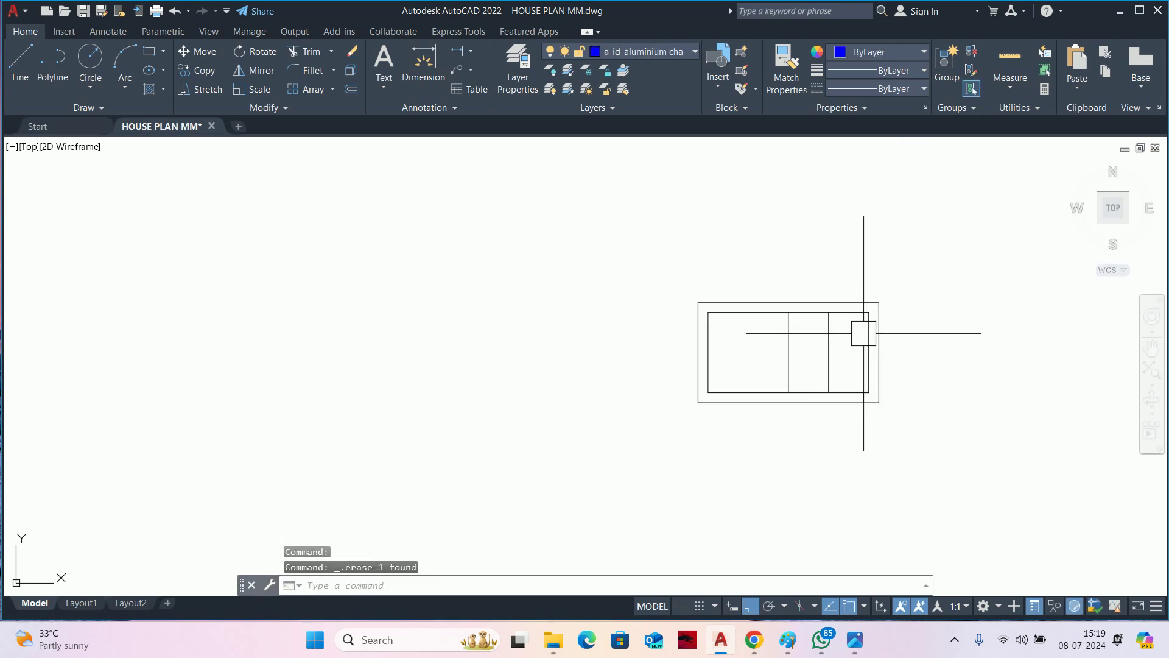
{"action": "key", "text": "Escape"}
{"action": "key", "text": "Escape"}
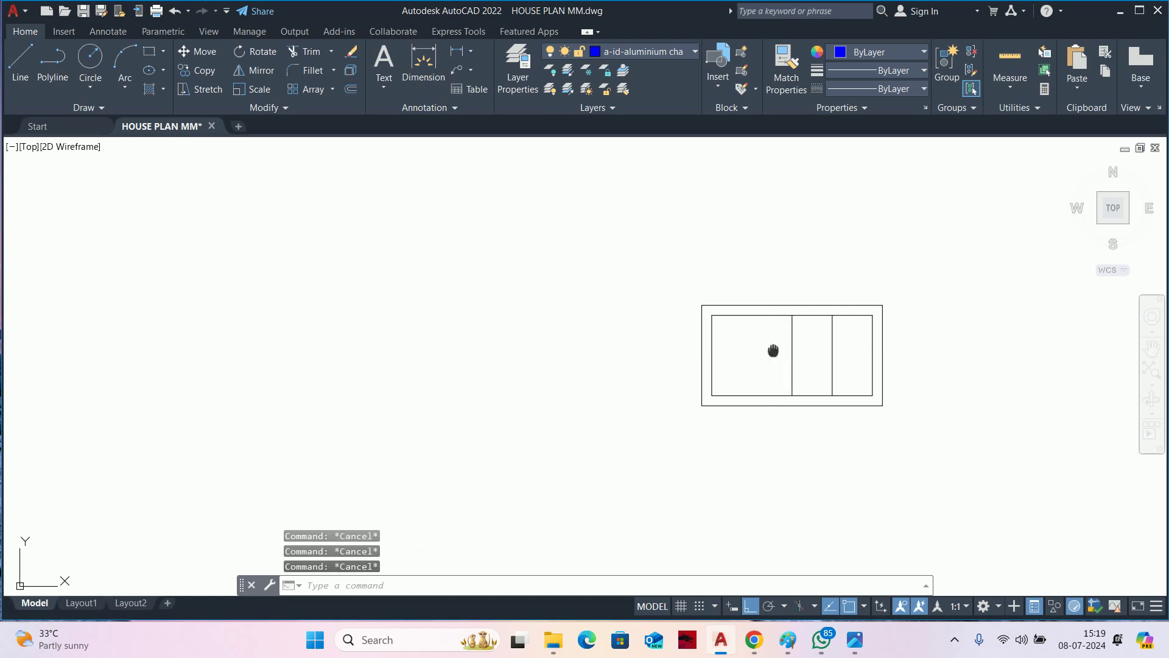
{"action": "middle_click_drag", "start_coordinate": [771, 348], "coordinate": [761, 360]}
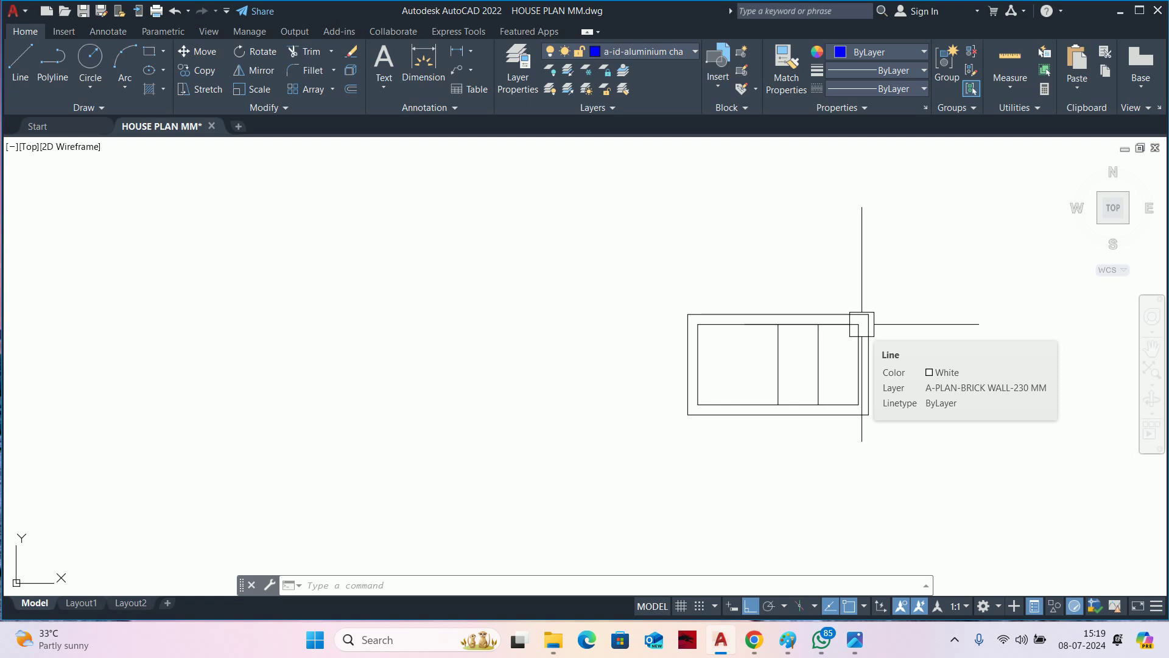
{"action": "key", "text": "Escape"}
{"action": "key", "text": "Escape"}
{"action": "key", "text": "Escape"}
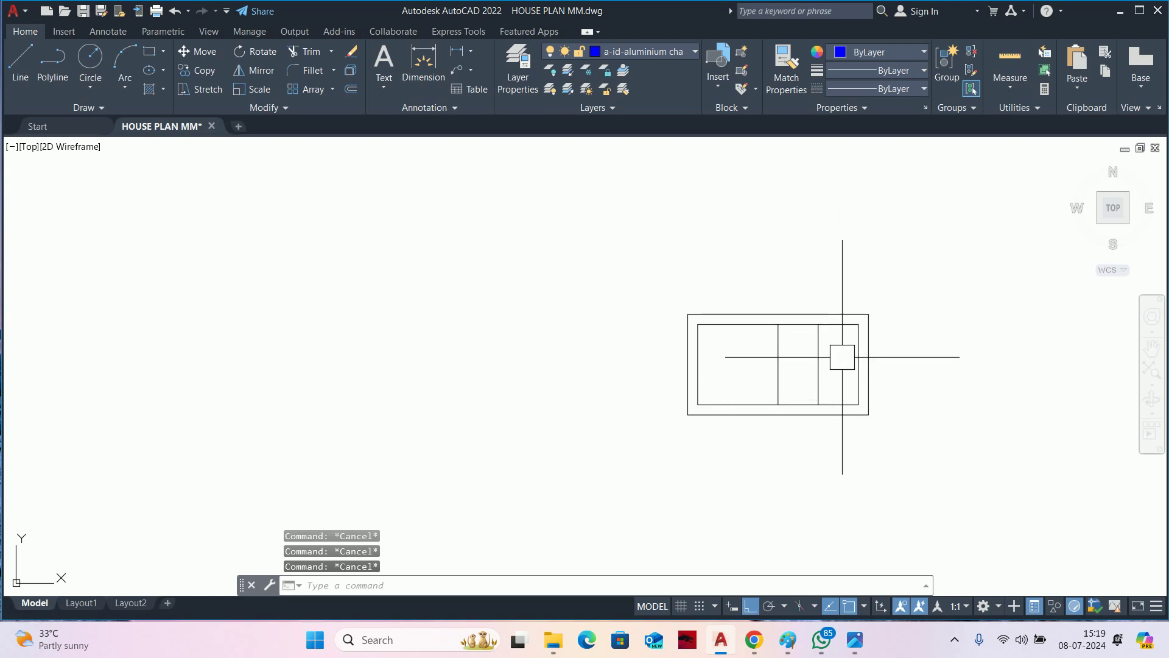
Define block sw2 from the seven switchboard objects, based at the rectangle's centre.
{"action": "type", "text": "b"}
{"action": "key", "text": "Return"}
{"action": "type", "text": "sw2"}
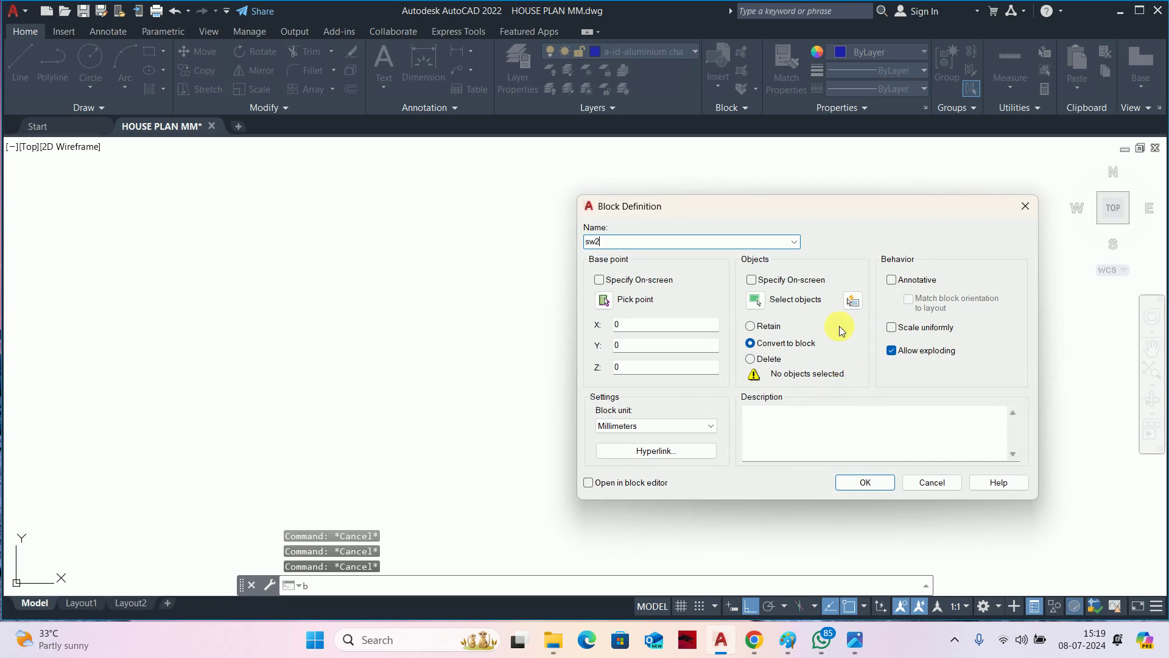
{"action": "left_click", "coordinate": [758, 301]}
{"action": "left_click", "coordinate": [483, 272]}
{"action": "left_click", "coordinate": [1000, 506]}
{"action": "key", "text": "Return"}
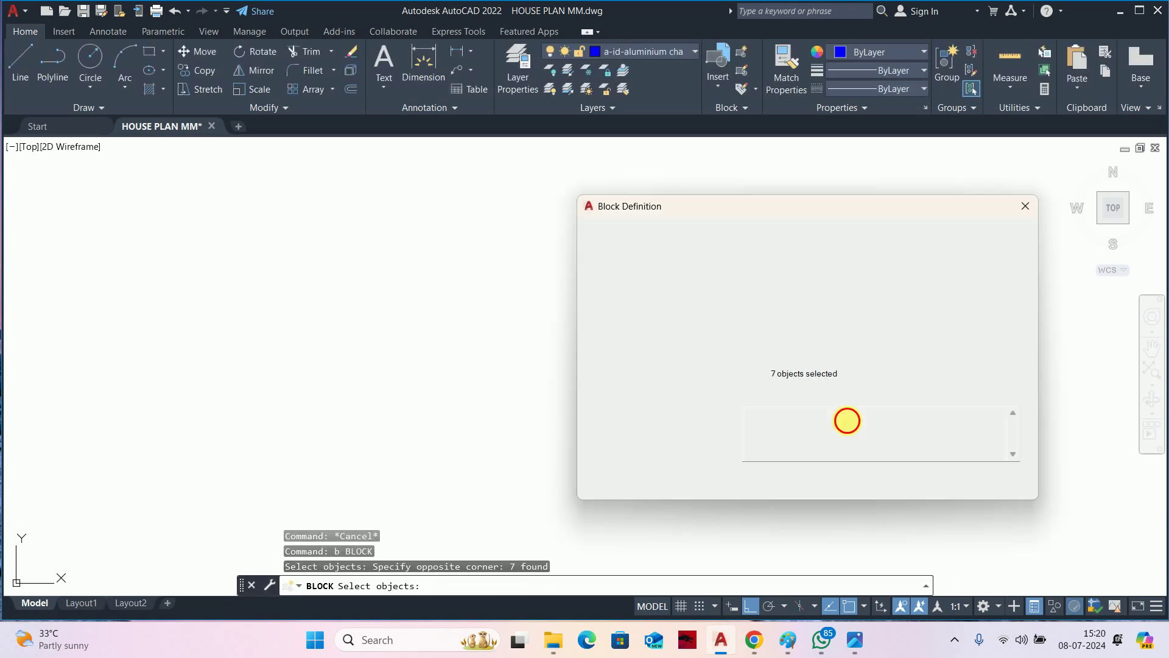
{"action": "left_click", "coordinate": [604, 300]}
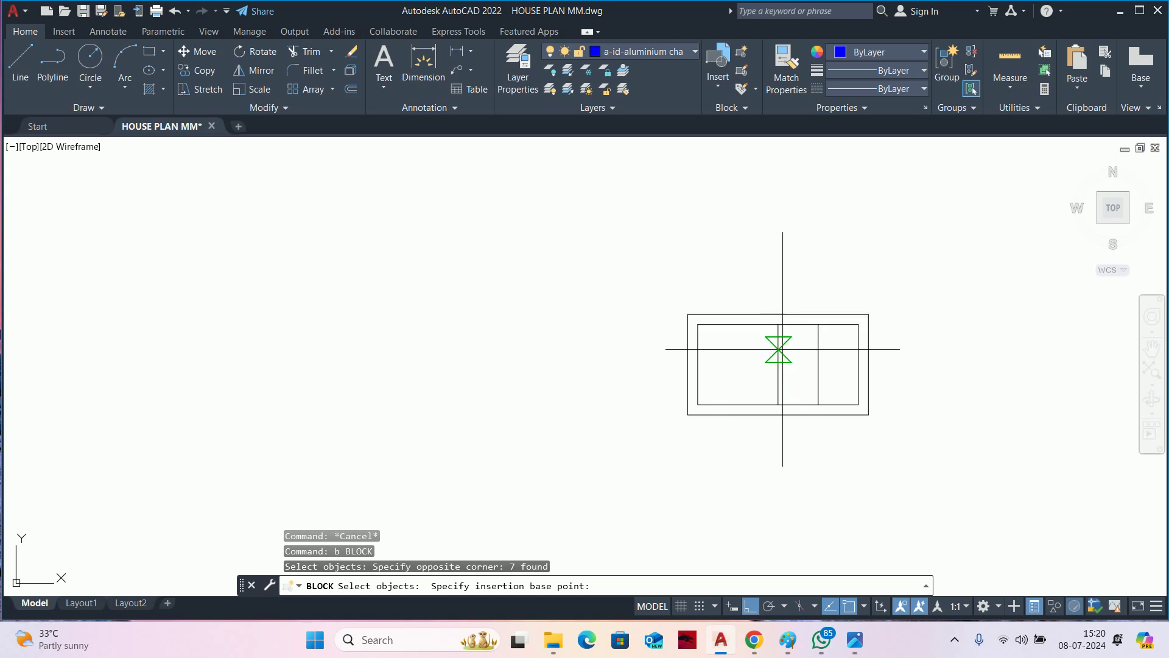
{"action": "left_click", "coordinate": [777, 363]}
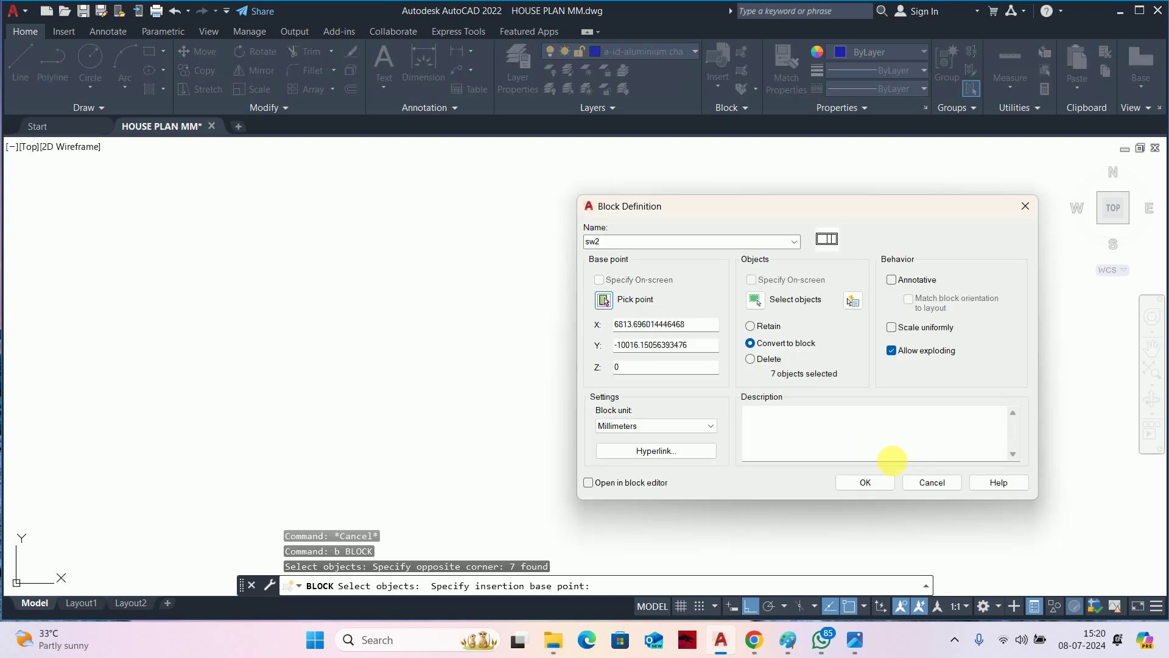
{"action": "left_click", "coordinate": [865, 482]}
{"action": "key", "text": "Escape"}
{"action": "key", "text": "Escape"}
Start moving the sw2 block, pan toward the TV unit elevation, then cancel.
{"action": "type", "text": "m"}
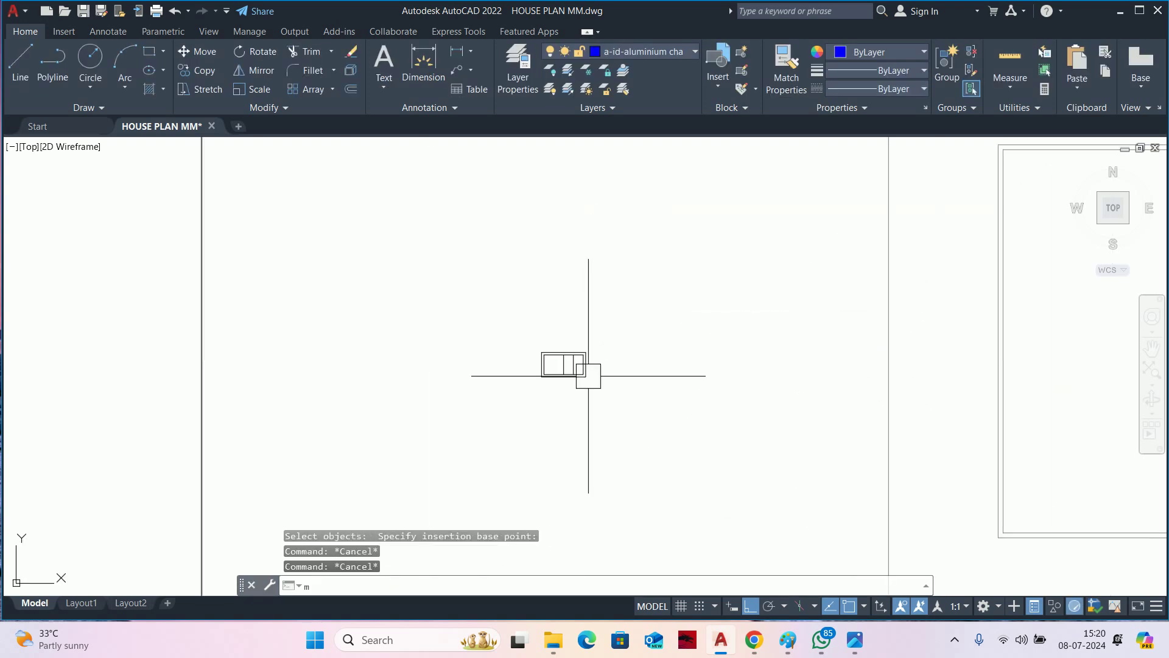
{"action": "key", "text": "Return"}
{"action": "left_click", "coordinate": [566, 366]}
{"action": "key", "text": "Return"}
{"action": "scroll", "coordinate": [562, 365], "scroll_direction": "up", "scroll_amount": 5}
{"action": "left_click", "coordinate": [538, 362]}
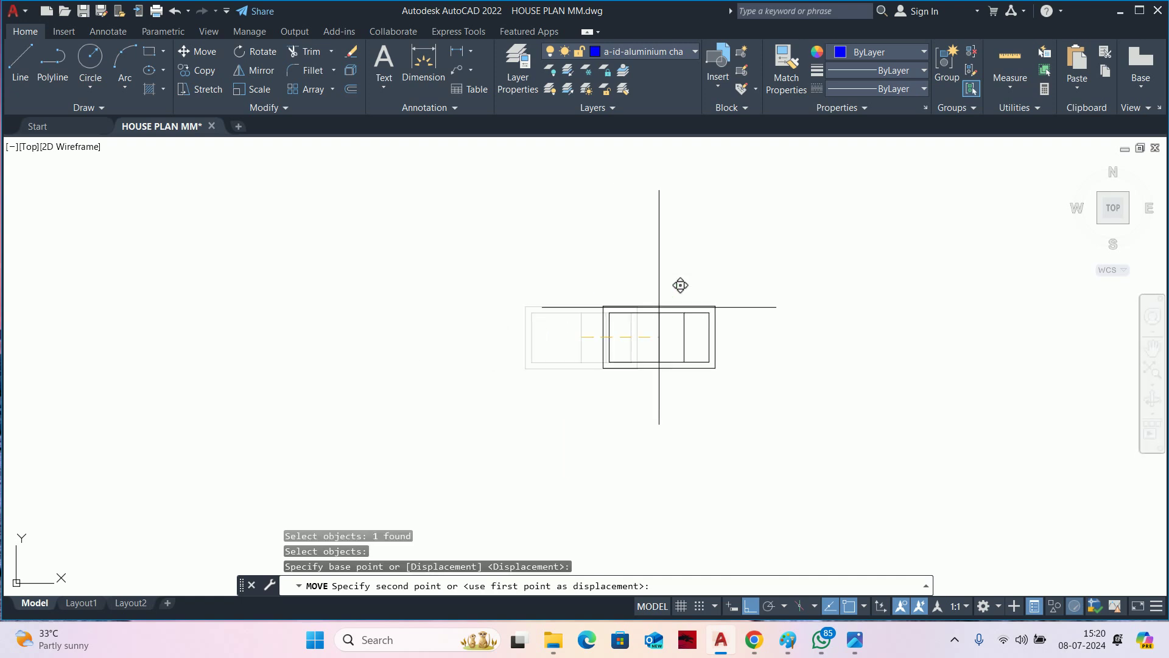
{"action": "scroll", "coordinate": [679, 282], "scroll_direction": "down", "scroll_amount": 3}
{"action": "middle_click_drag", "start_coordinate": [862, 339], "coordinate": [457, 348]}
{"action": "scroll", "coordinate": [505, 324], "scroll_direction": "up", "scroll_amount": 3}
{"action": "scroll", "coordinate": [514, 335], "scroll_direction": "down", "scroll_amount": 3}
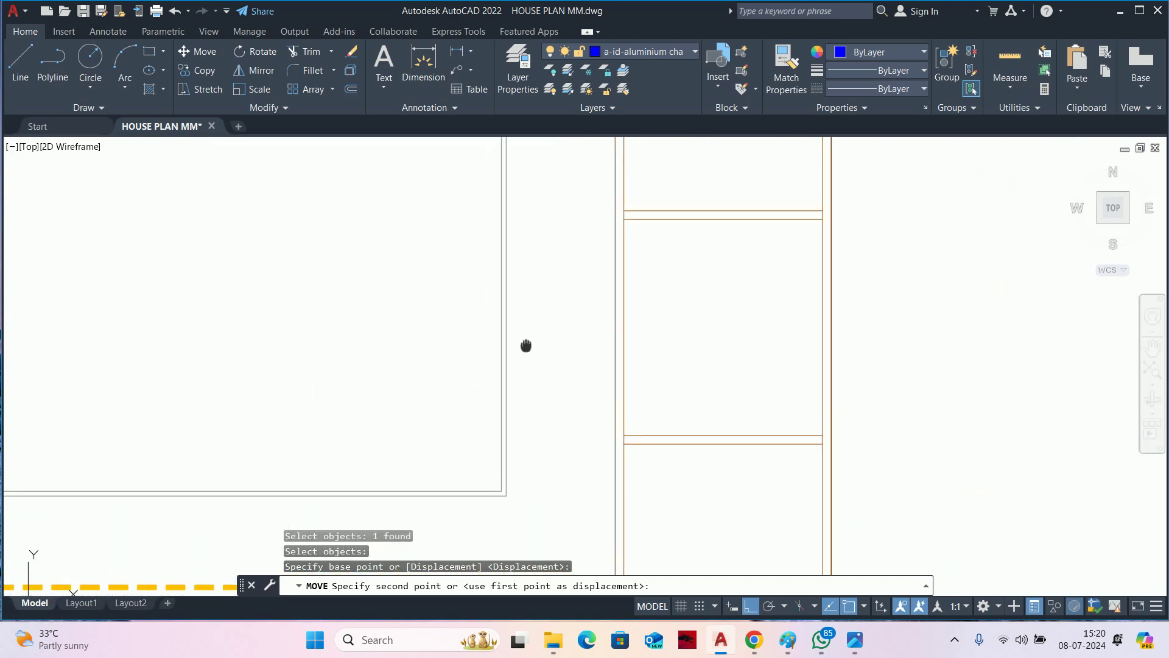
{"action": "scroll", "coordinate": [679, 188], "scroll_direction": "up", "scroll_amount": 3}
{"action": "scroll", "coordinate": [665, 240], "scroll_direction": "down", "scroll_amount": 1}
{"action": "middle_click_drag", "start_coordinate": [666, 240], "coordinate": [664, 274]}
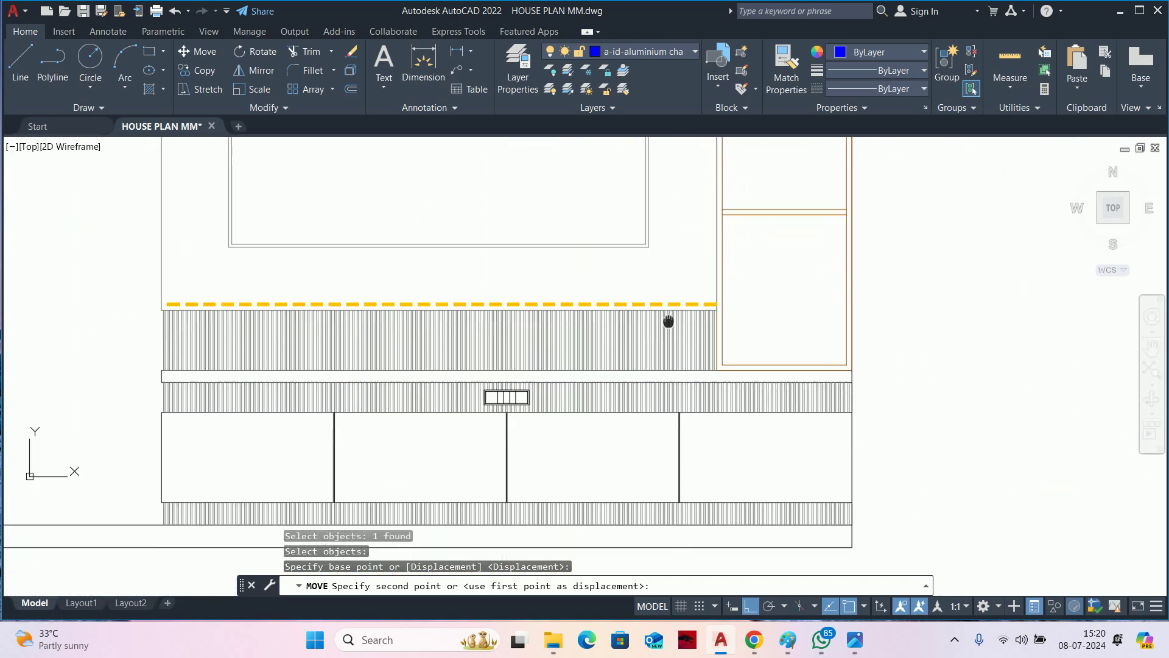
{"action": "scroll", "coordinate": [670, 311], "scroll_direction": "down", "scroll_amount": 2}
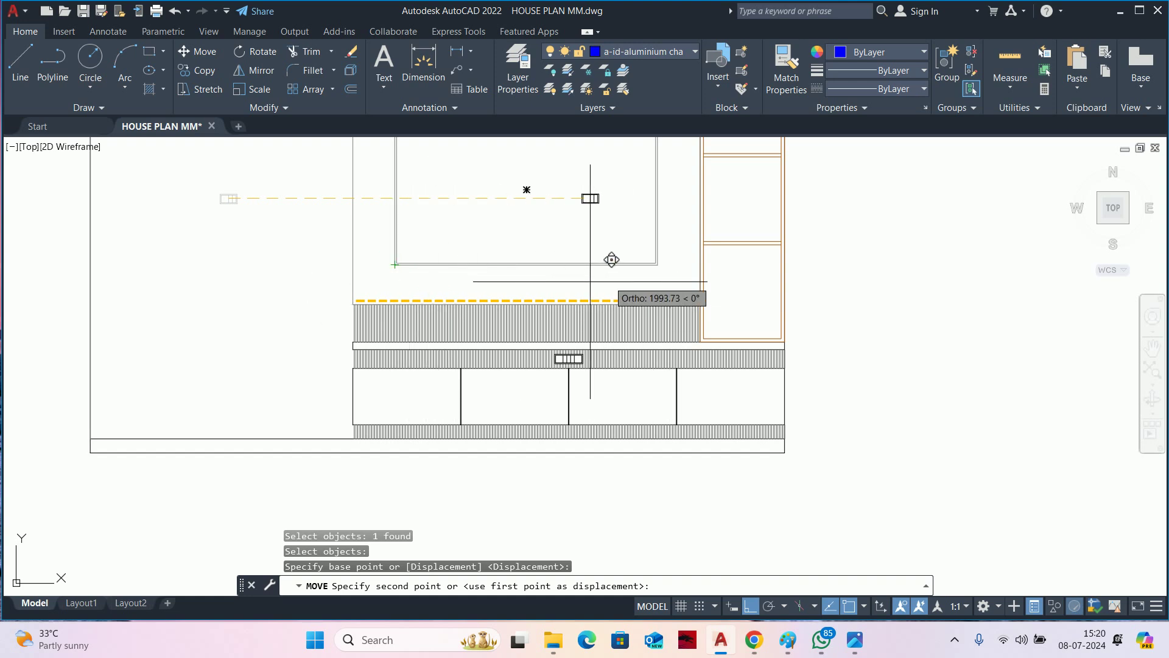
{"action": "middle_click_drag", "start_coordinate": [551, 269], "coordinate": [673, 276]}
{"action": "scroll", "coordinate": [548, 292], "scroll_direction": "up", "scroll_amount": 2}
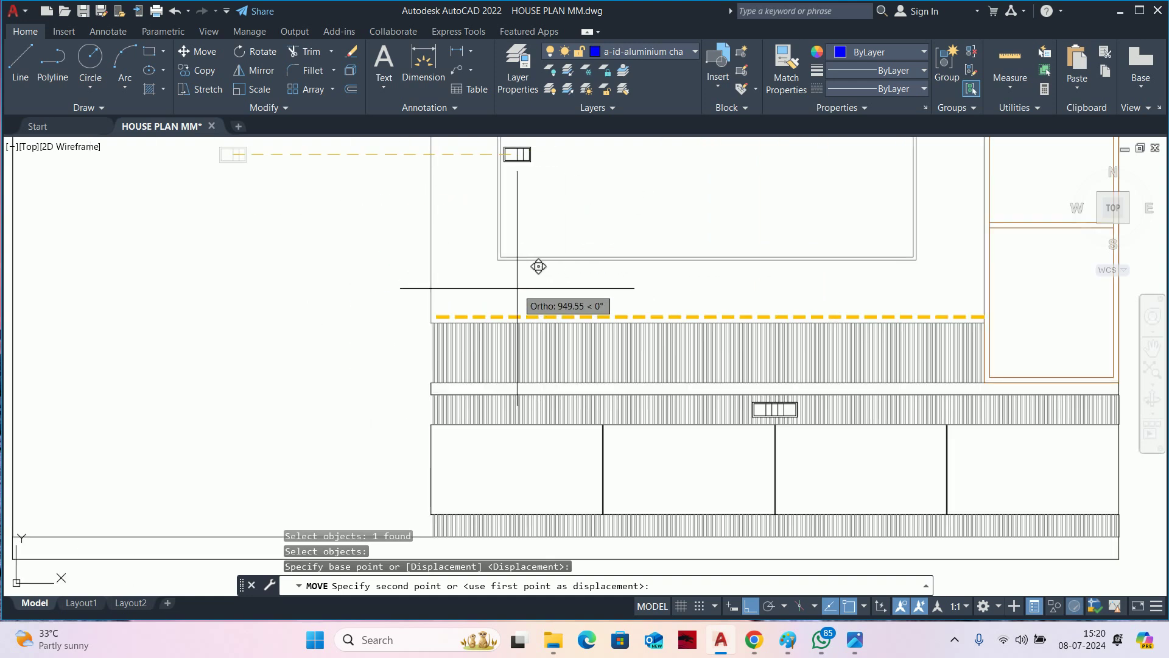
{"action": "key", "text": "Escape"}
{"action": "key", "text": "Escape"}
Restart moving the switchboard block from its base point over the elevation.
{"action": "key", "text": "space"}
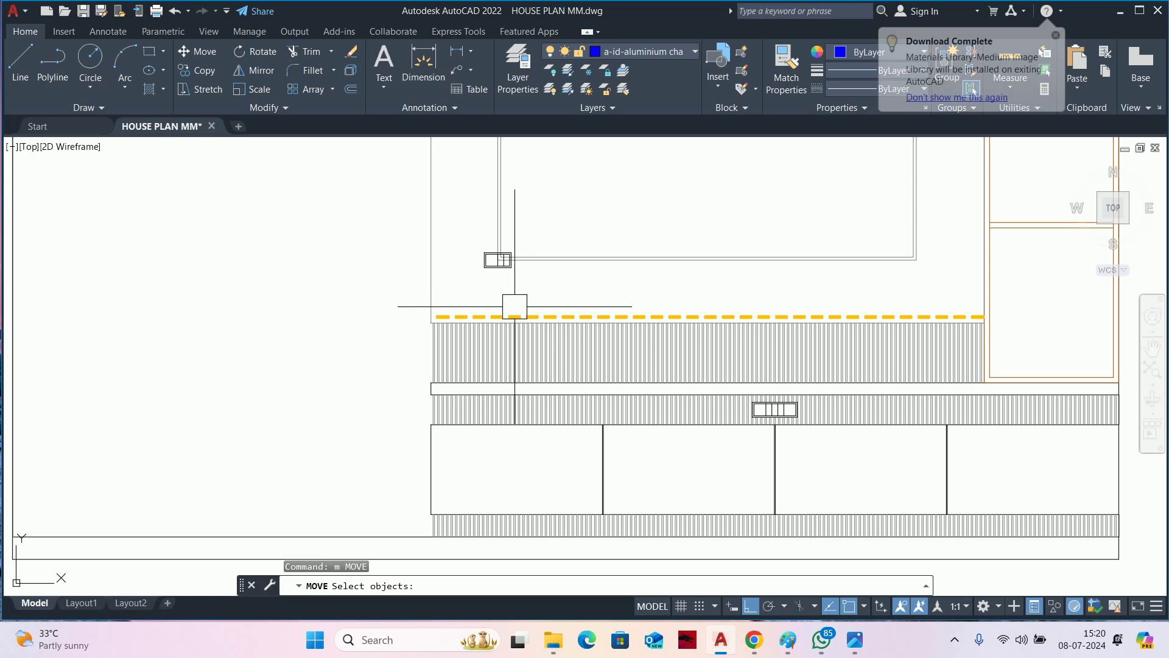
{"action": "left_click", "coordinate": [497, 260]}
{"action": "key", "text": "Return"}
{"action": "left_click", "coordinate": [497, 260]}
{"action": "middle_click_drag", "start_coordinate": [499, 364], "coordinate": [520, 264]}
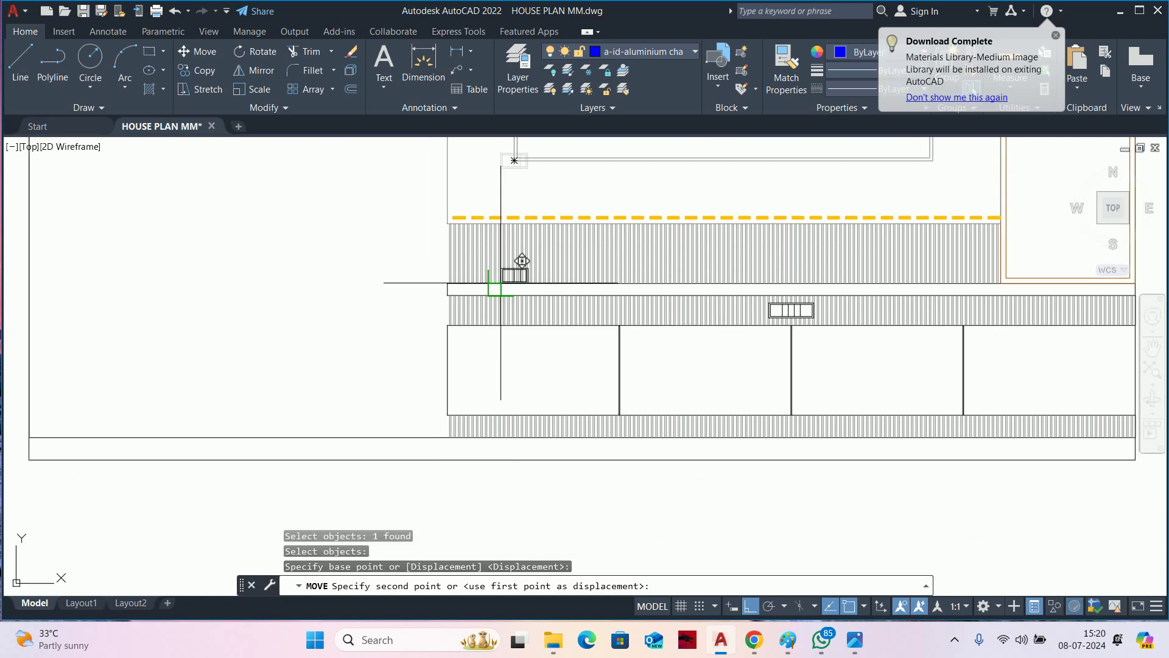
{"action": "scroll", "coordinate": [517, 431], "scroll_direction": "up", "scroll_amount": 3}
{"action": "scroll", "coordinate": [674, 444], "scroll_direction": "up", "scroll_amount": 2}
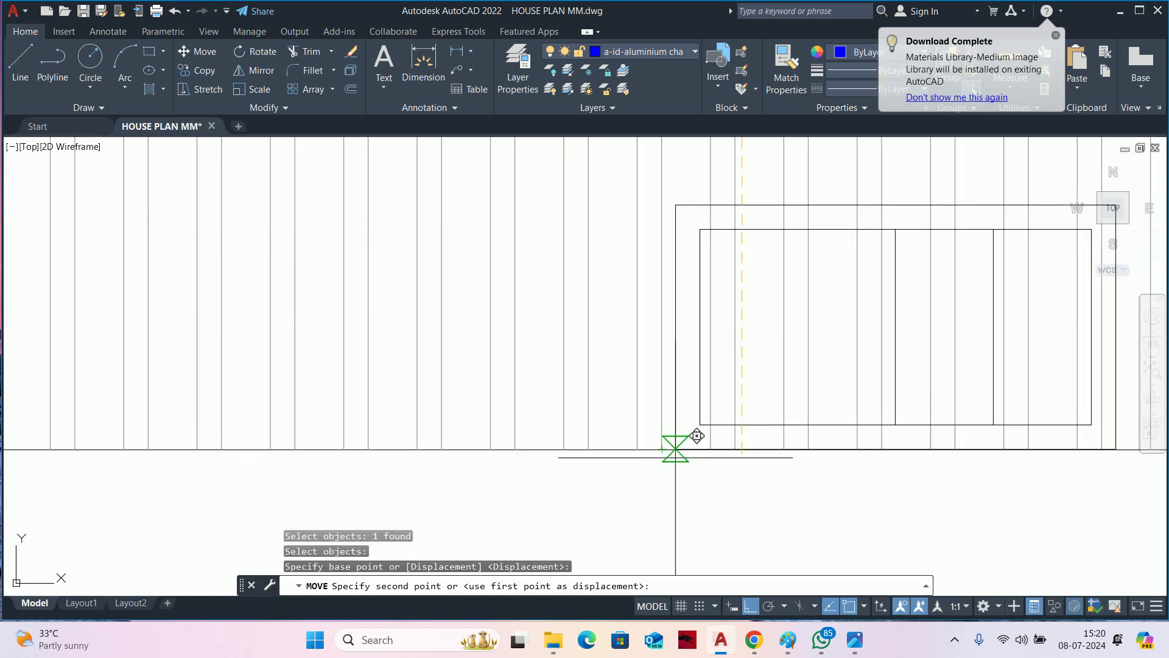
{"action": "scroll", "coordinate": [741, 449], "scroll_direction": "down", "scroll_amount": 2}
{"action": "key", "text": "Escape"}
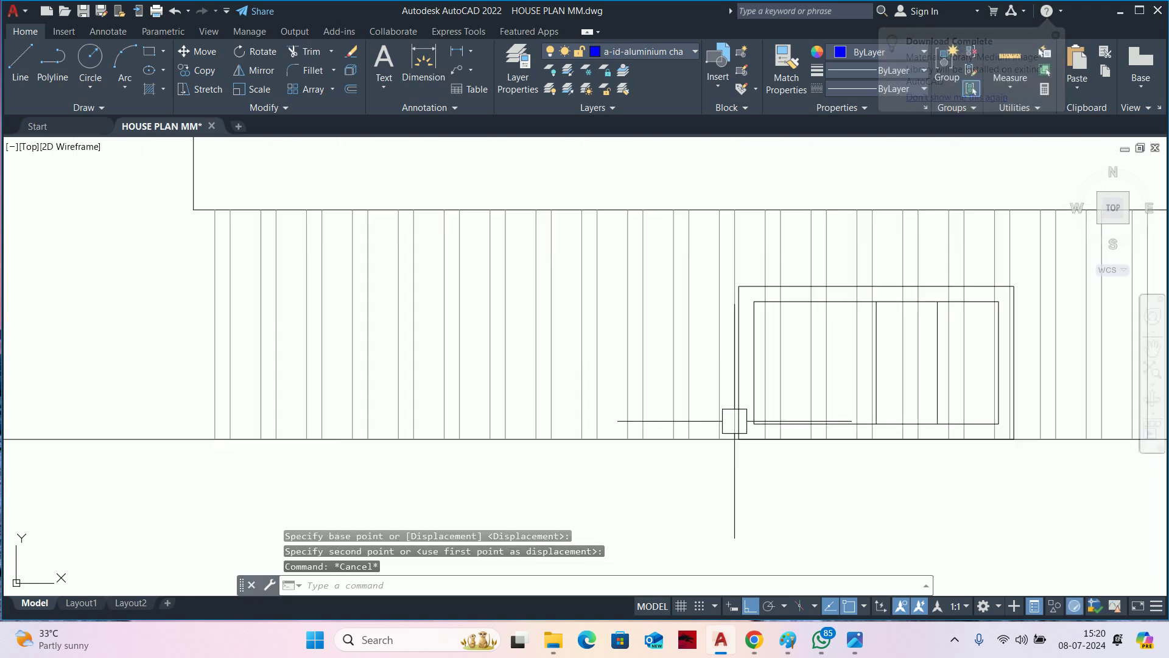
{"action": "key", "text": "Escape"}
{"action": "key", "text": "Escape"}
{"action": "scroll", "coordinate": [733, 418], "scroll_direction": "down", "scroll_amount": 2}
{"action": "scroll", "coordinate": [657, 405], "scroll_direction": "down", "scroll_amount": 1}
{"action": "type", "text": "li"}
{"action": "key", "text": "Return"}
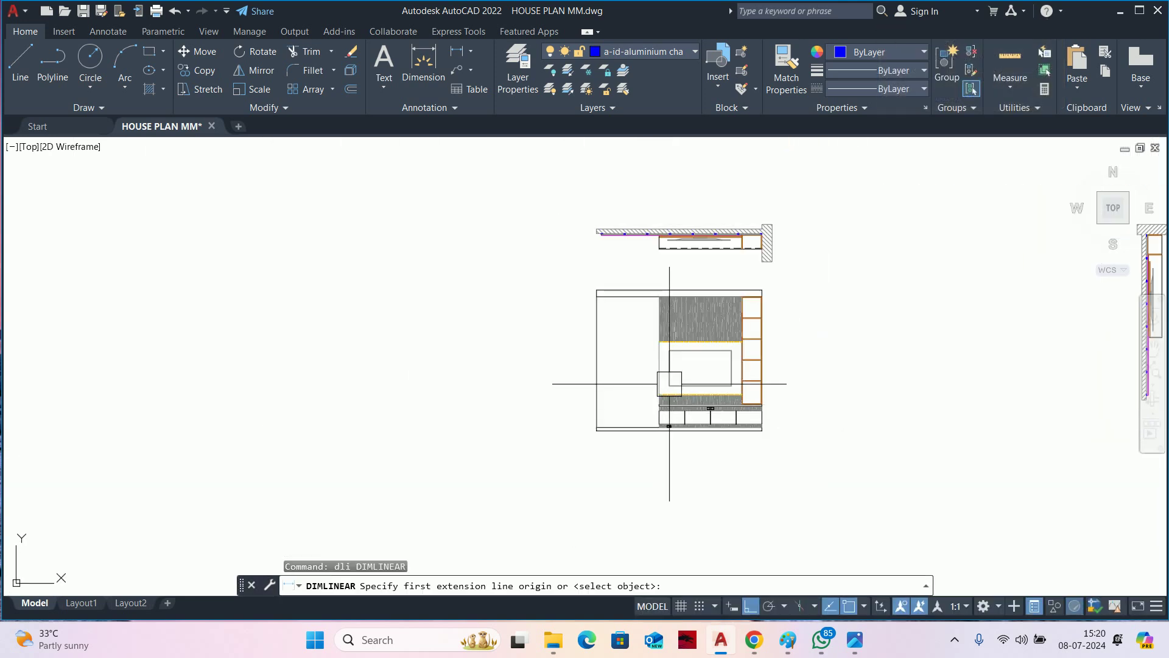
{"action": "scroll", "coordinate": [670, 373], "scroll_direction": "up", "scroll_amount": 2}
{"action": "left_click", "coordinate": [668, 365]}
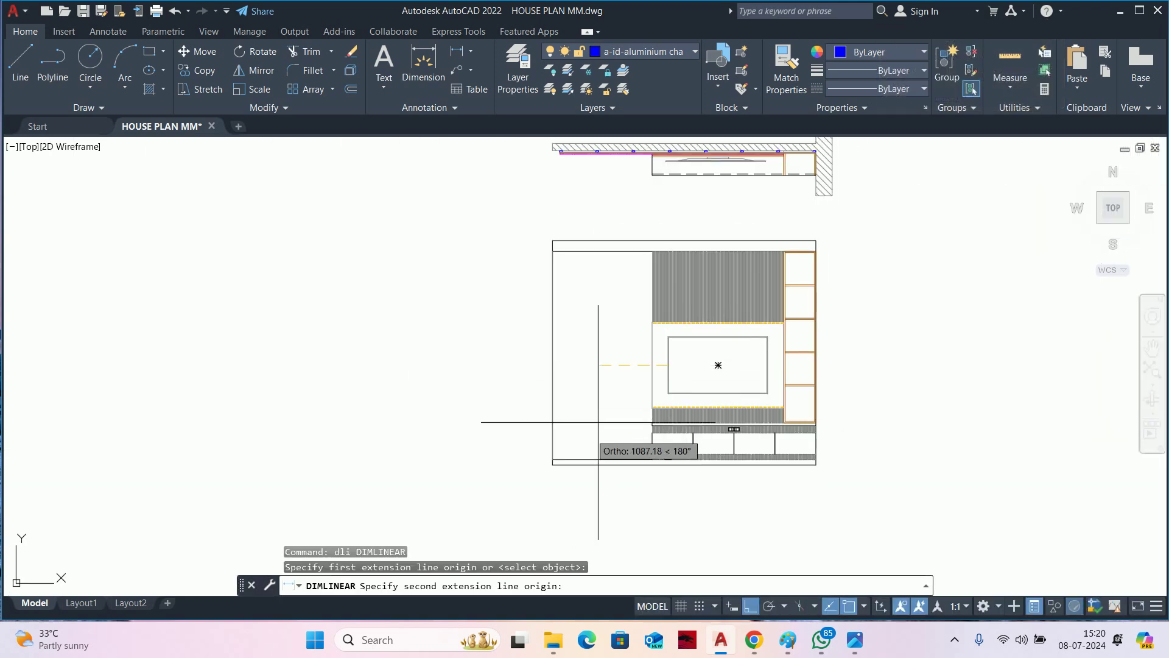
{"action": "left_click", "coordinate": [552, 464]}
{"action": "scroll", "coordinate": [527, 405], "scroll_direction": "up", "scroll_amount": 2}
{"action": "scroll", "coordinate": [517, 411], "scroll_direction": "up", "scroll_amount": 2}
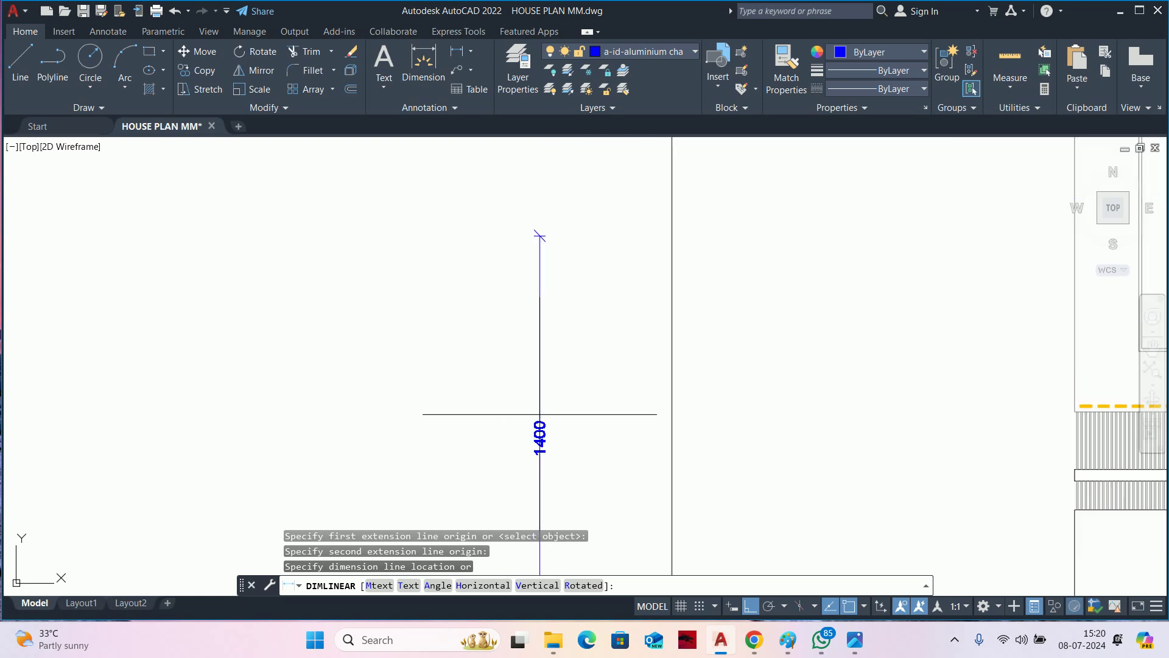
{"action": "key", "text": "Escape"}
{"action": "key", "text": "Escape"}
{"action": "key", "text": "Escape"}
{"action": "scroll", "coordinate": [540, 412], "scroll_direction": "down", "scroll_amount": 3}
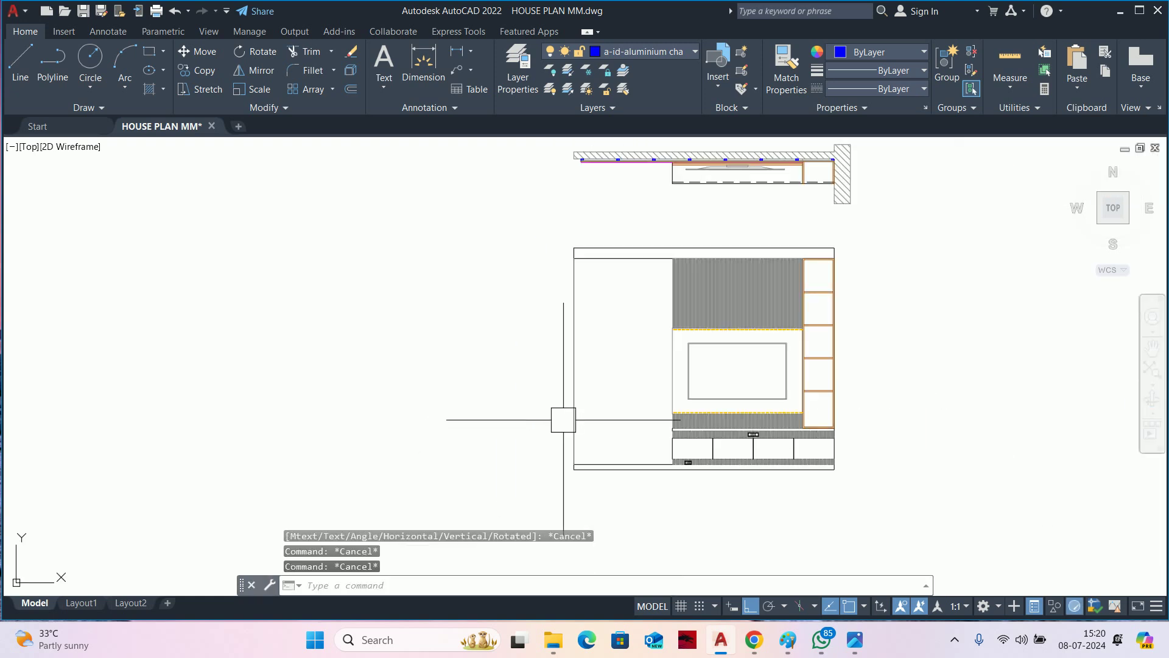
{"action": "key", "text": "Escape"}
{"action": "scroll", "coordinate": [698, 416], "scroll_direction": "up", "scroll_amount": 2}
Move the switchboard block down onto the lower line of the elevation.
{"action": "type", "text": "m"}
{"action": "key", "text": "Return"}
{"action": "scroll", "coordinate": [640, 416], "scroll_direction": "up", "scroll_amount": 1}
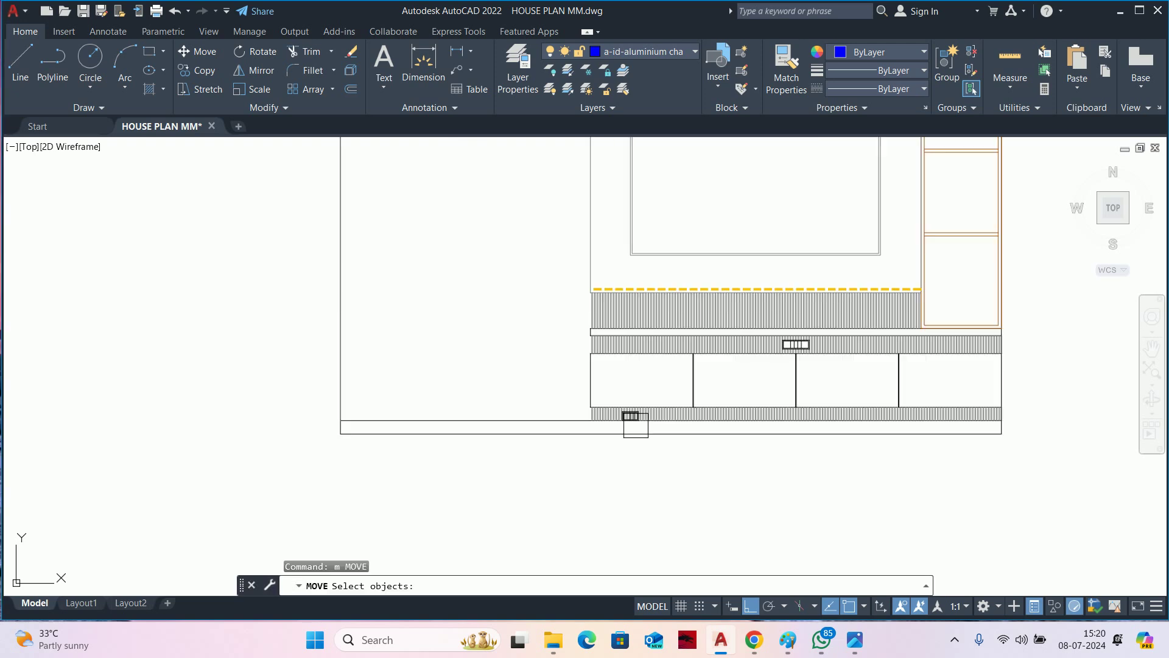
{"action": "left_click", "coordinate": [634, 418]}
{"action": "scroll", "coordinate": [633, 417], "scroll_direction": "up", "scroll_amount": 2}
{"action": "key", "text": "Return"}
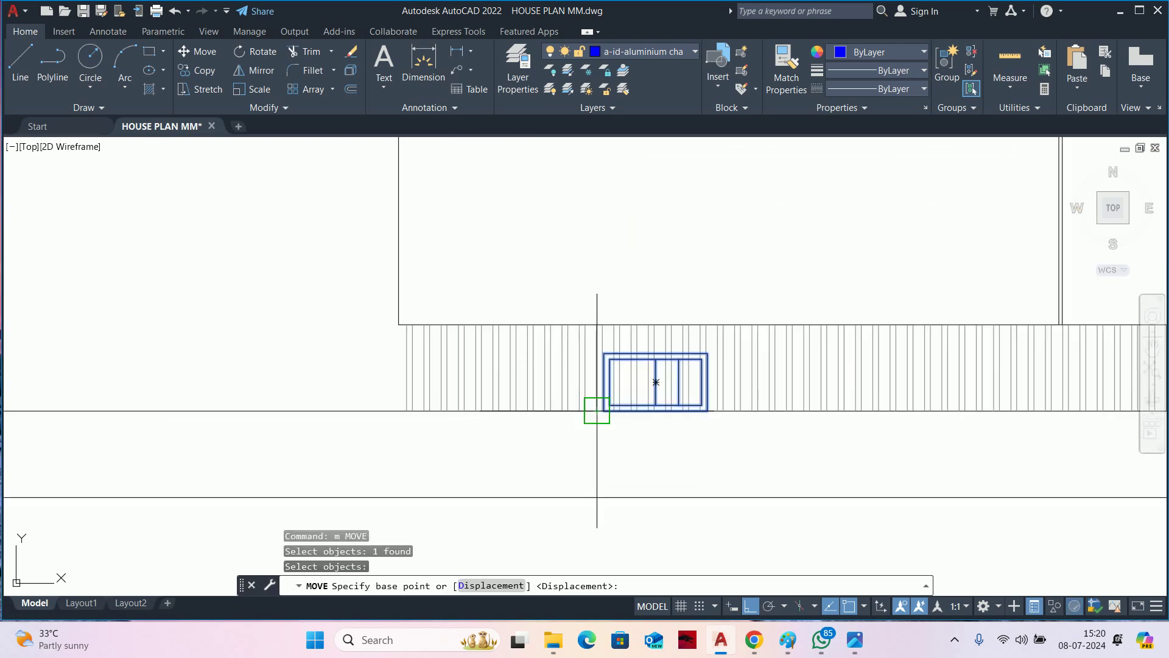
{"action": "left_click", "coordinate": [597, 411]}
{"action": "left_click", "coordinate": [596, 496]}
{"action": "key", "text": "Escape"}
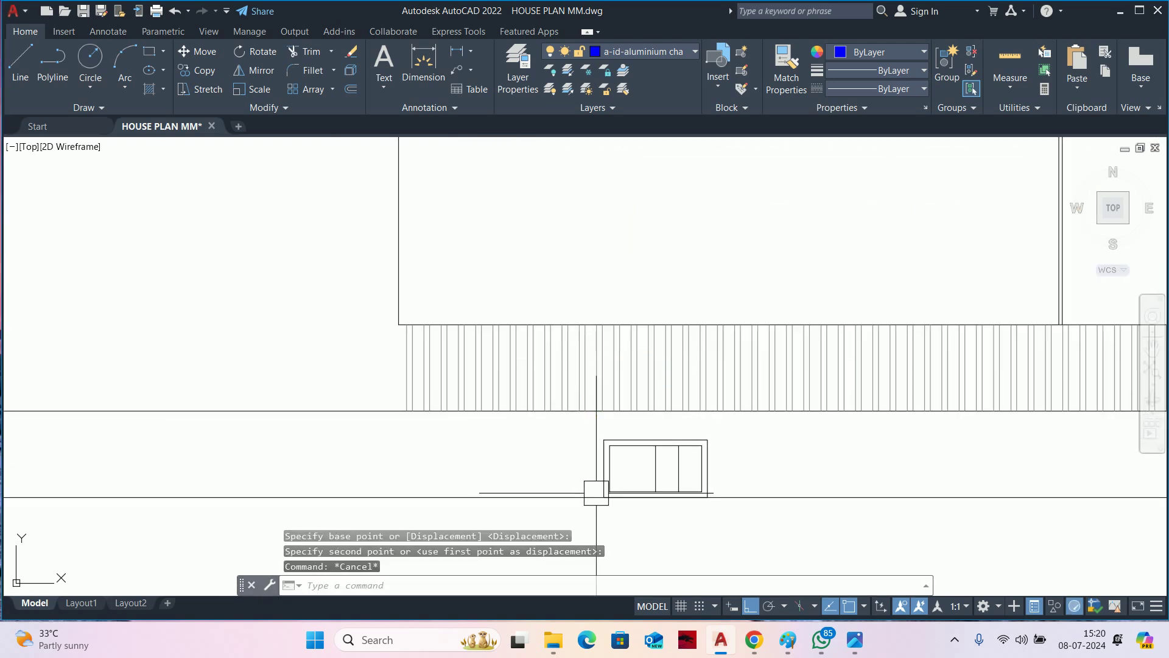
Move the switchboard block a distance of 1600.
{"action": "left_click", "coordinate": [600, 488]}
{"action": "key", "text": "Return"}
{"action": "scroll", "coordinate": [603, 465], "scroll_direction": "down", "scroll_amount": 5}
{"action": "left_click", "coordinate": [432, 397]}
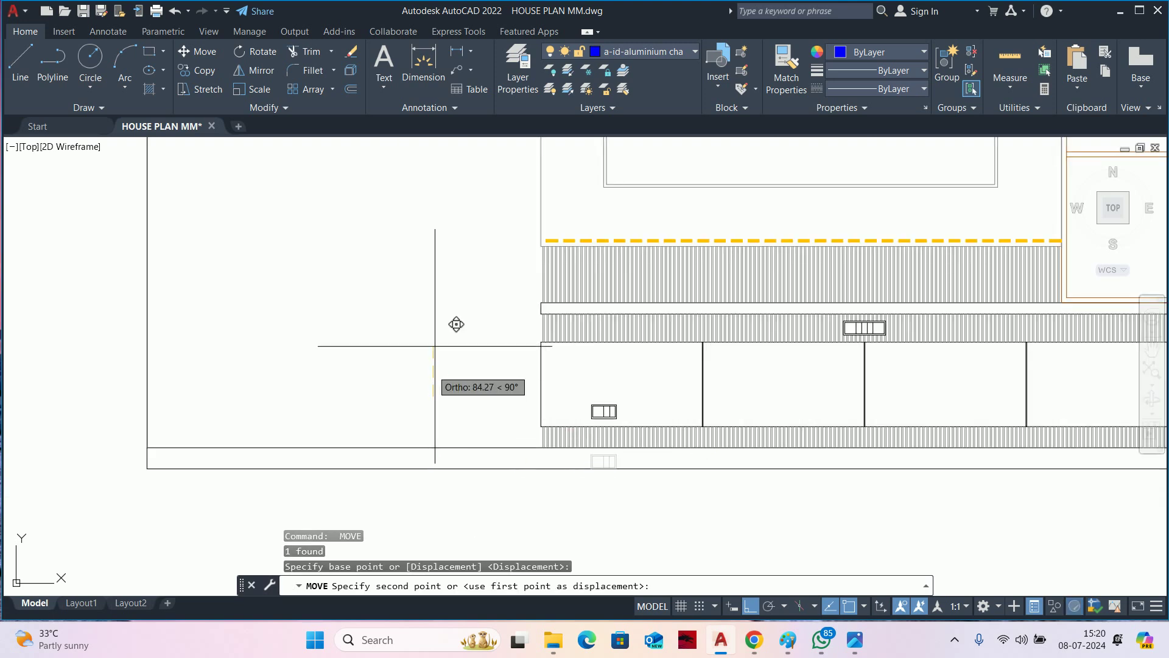
{"action": "type", "text": "0"}
{"action": "key", "text": "Return"}
{"action": "scroll", "coordinate": [433, 342], "scroll_direction": "down", "scroll_amount": 2}
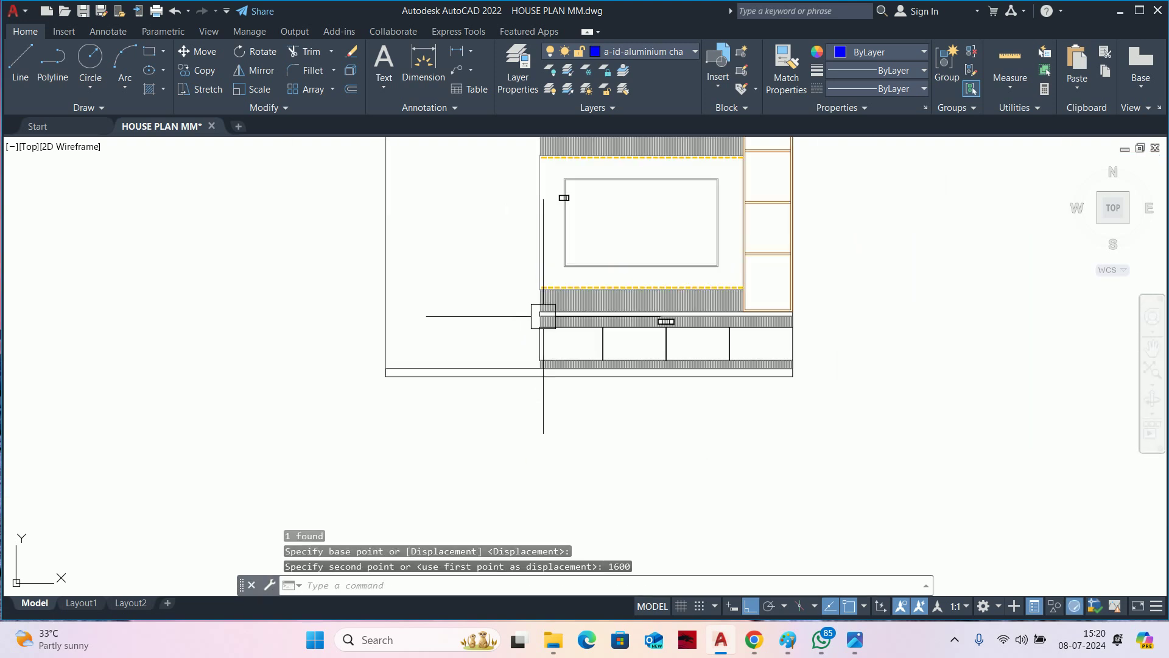
{"action": "scroll", "coordinate": [543, 313], "scroll_direction": "down", "scroll_amount": 2}
{"action": "key", "text": "Escape"}
{"action": "key", "text": "Escape"}
{"action": "scroll", "coordinate": [582, 336], "scroll_direction": "up", "scroll_amount": 5}
Move the block 200 units down, then undo that move.
{"action": "type", "text": "m"}
{"action": "key", "text": "Return"}
{"action": "left_click", "coordinate": [602, 345]}
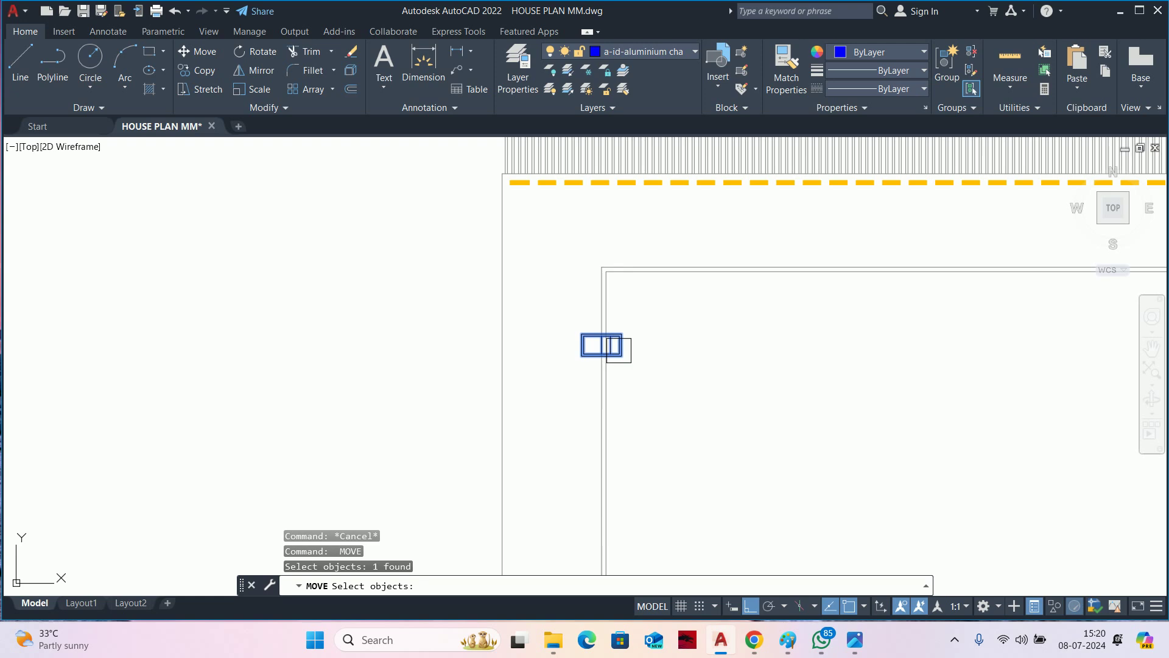
{"action": "key", "text": "Return"}
{"action": "left_click", "coordinate": [659, 376]}
{"action": "type", "text": "200"}
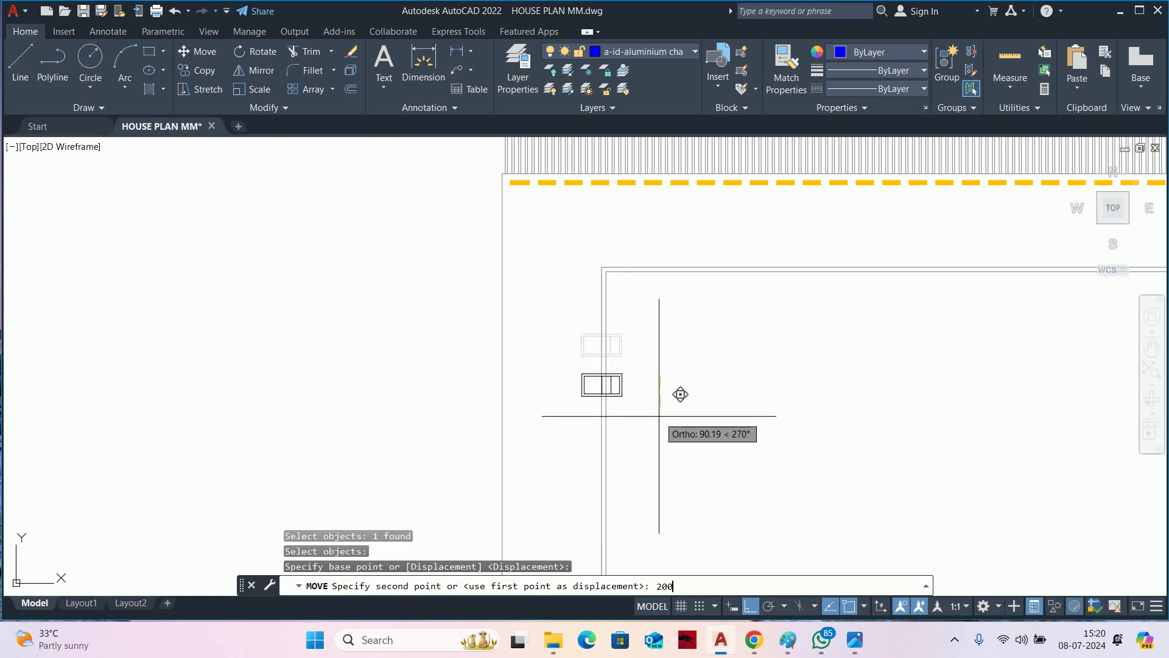
{"action": "key", "text": "Return"}
{"action": "key", "text": "Escape"}
{"action": "key", "text": "Escape"}
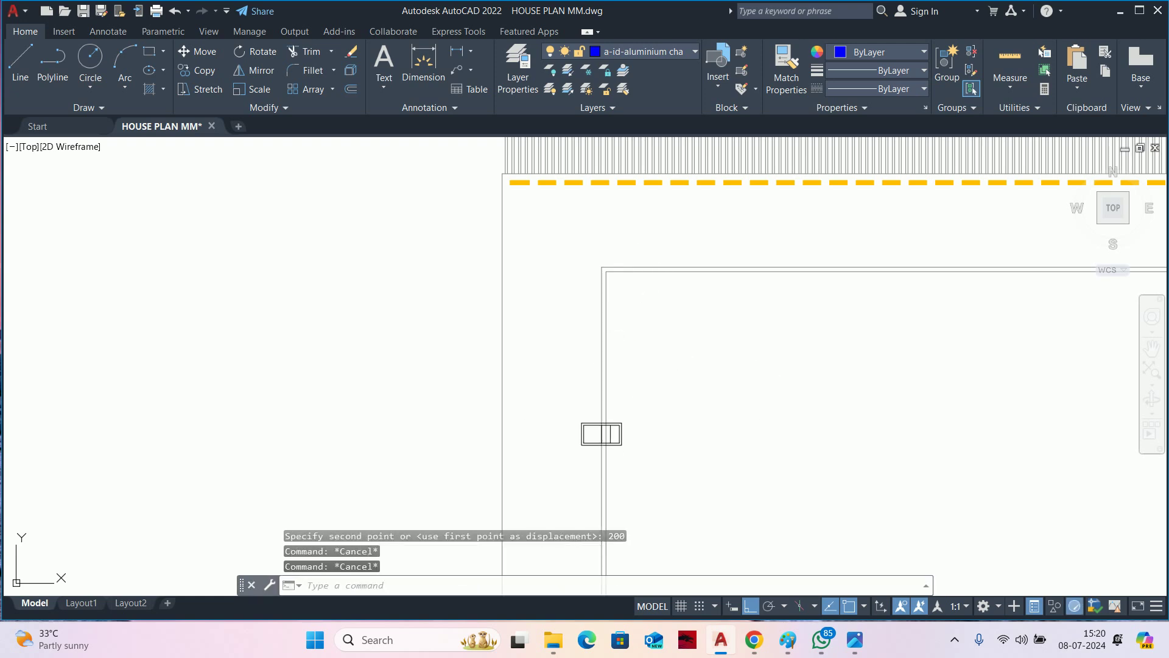
{"action": "scroll", "coordinate": [633, 430], "scroll_direction": "up", "scroll_amount": 2}
{"action": "scroll", "coordinate": [631, 438], "scroll_direction": "up", "scroll_amount": 2}
{"action": "key", "text": "ctrl+z"}
{"action": "key", "text": "ctrl+z"}
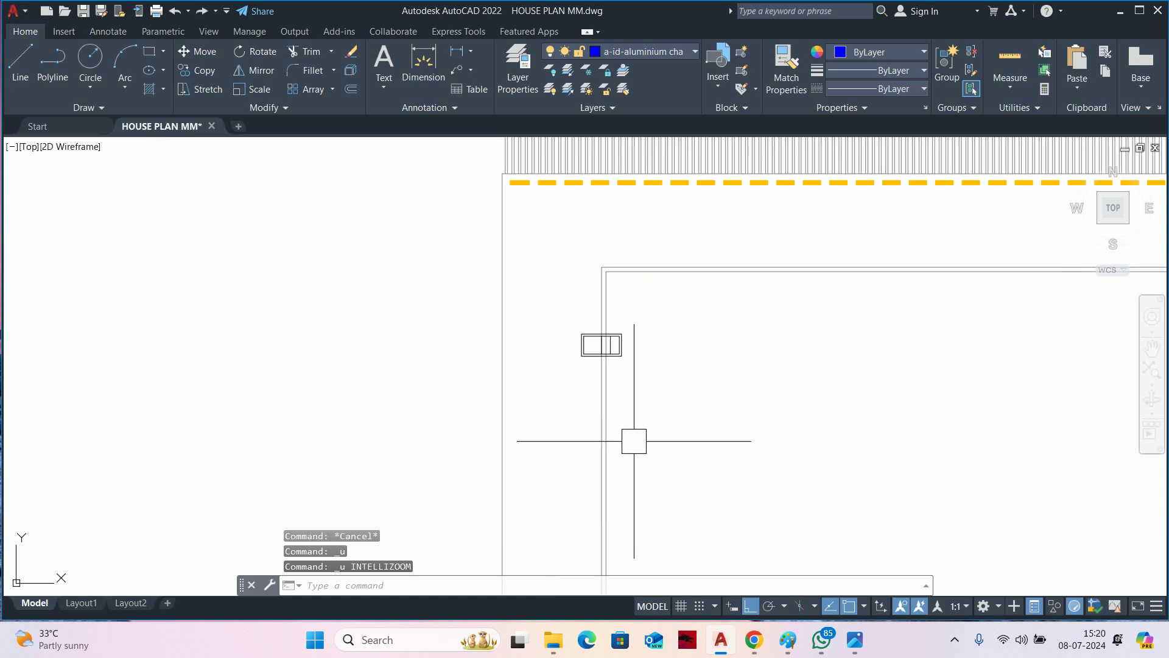
{"action": "scroll", "coordinate": [648, 376], "scroll_direction": "up", "scroll_amount": 2}
{"action": "type", "text": "m"}
Move the switchboard block 150 units to the right.
{"action": "key", "text": "Return"}
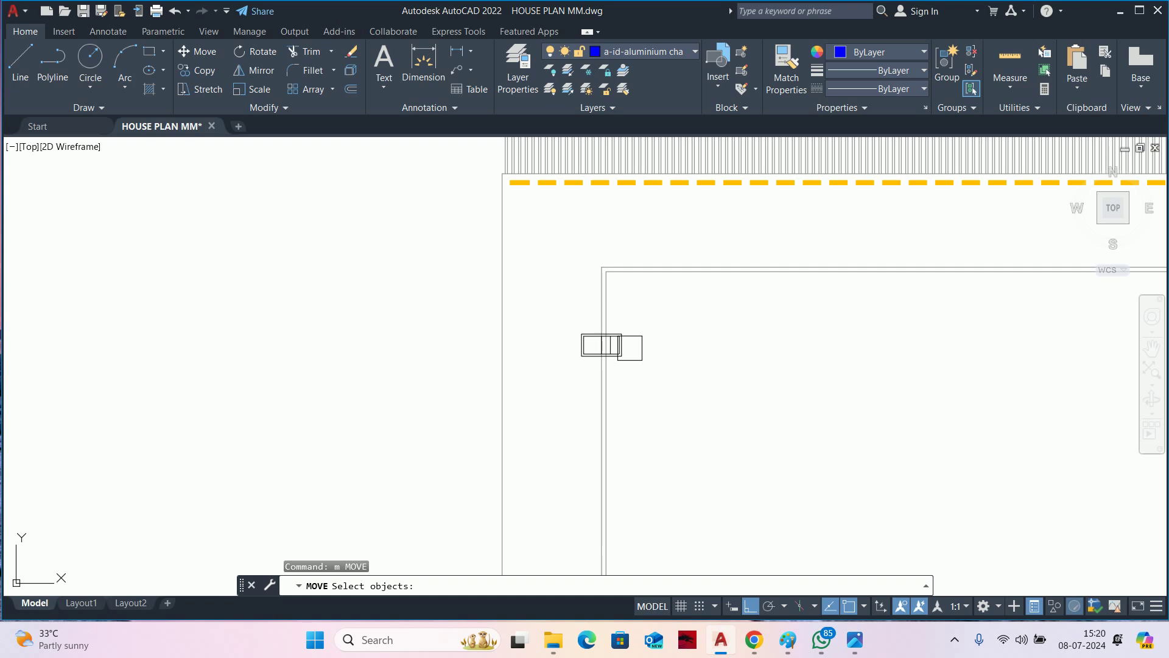
{"action": "left_click", "coordinate": [621, 346]}
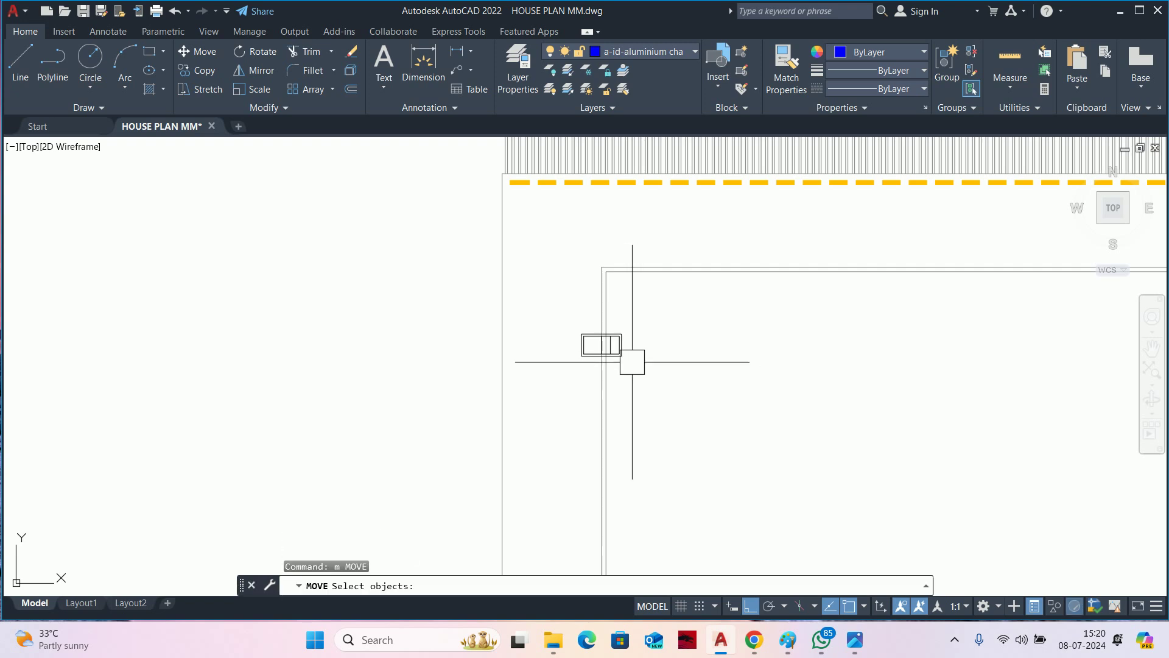
{"action": "key", "text": "Return"}
{"action": "left_click", "coordinate": [640, 363]}
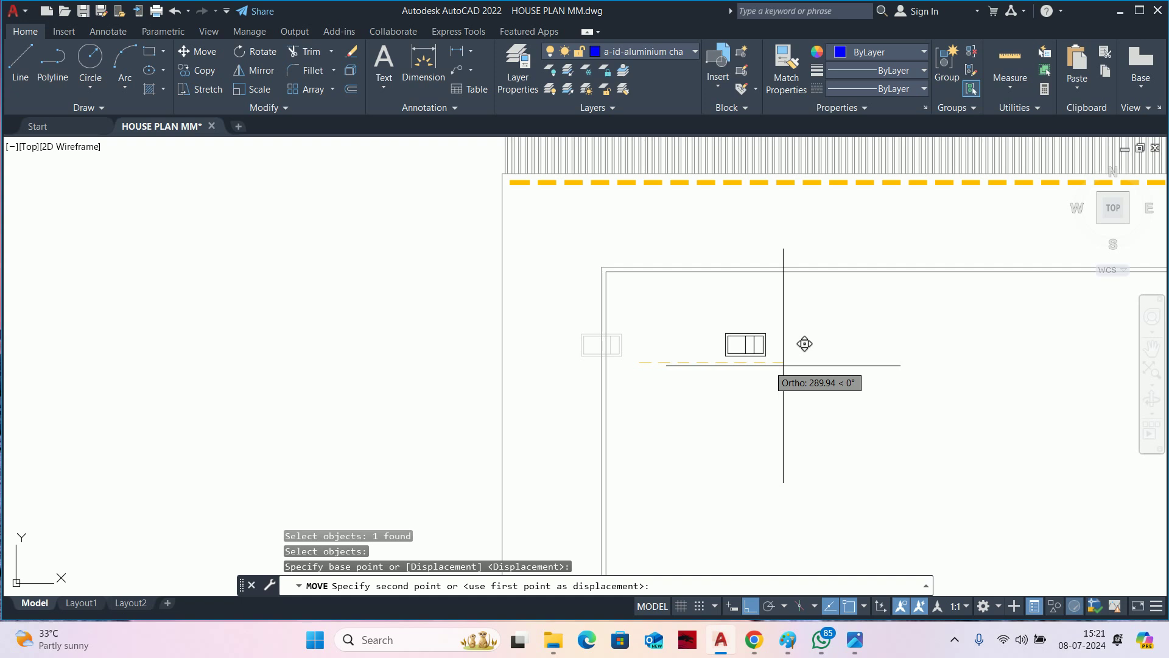
{"action": "key", "text": "Escape"}
{"action": "key", "text": "Return"}
{"action": "scroll", "coordinate": [611, 338], "scroll_direction": "up", "scroll_amount": 2}
{"action": "left_click", "coordinate": [612, 351]}
{"action": "key", "text": "Return"}
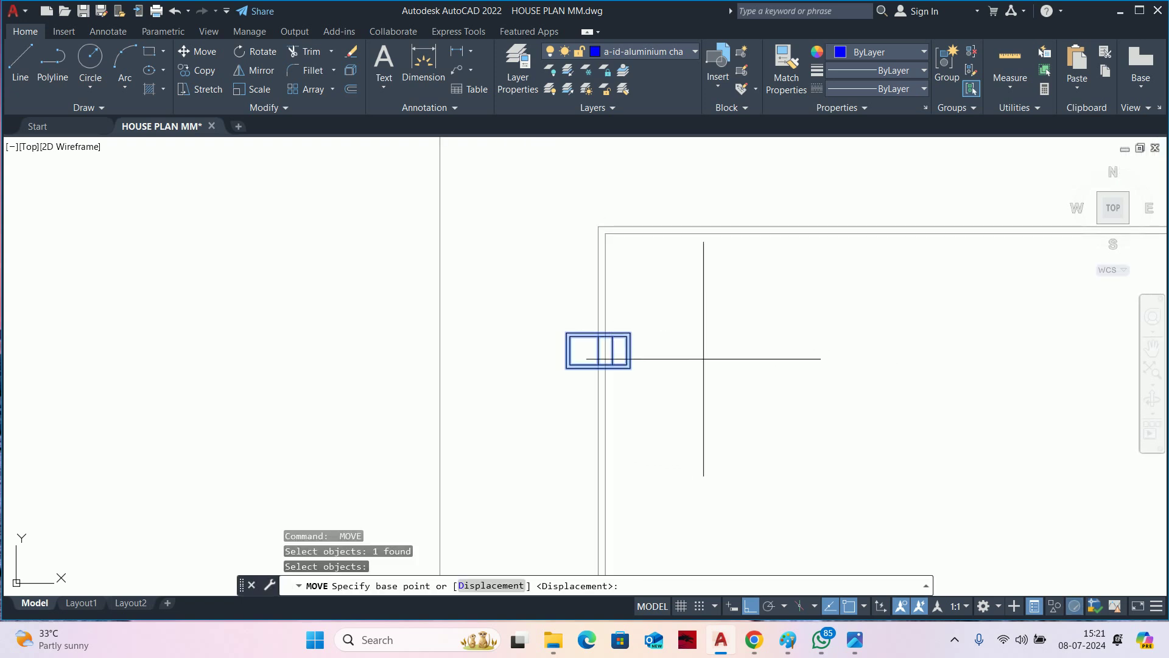
{"action": "left_click", "coordinate": [708, 359]}
{"action": "key", "text": "Return"}
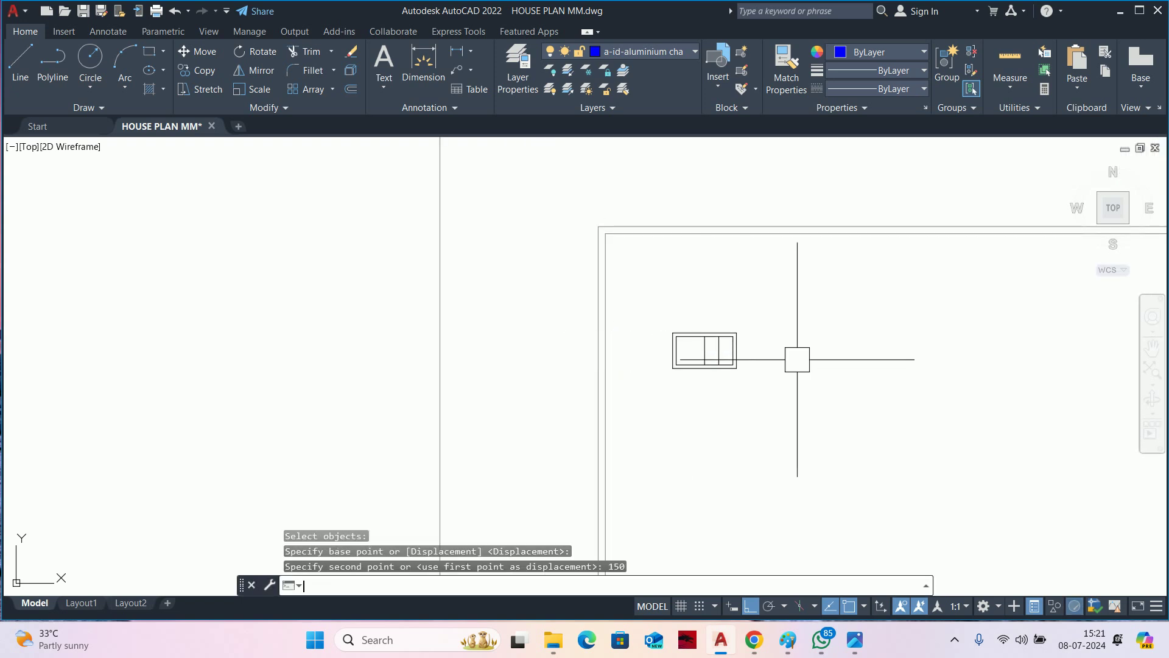
{"action": "key", "text": "Escape"}
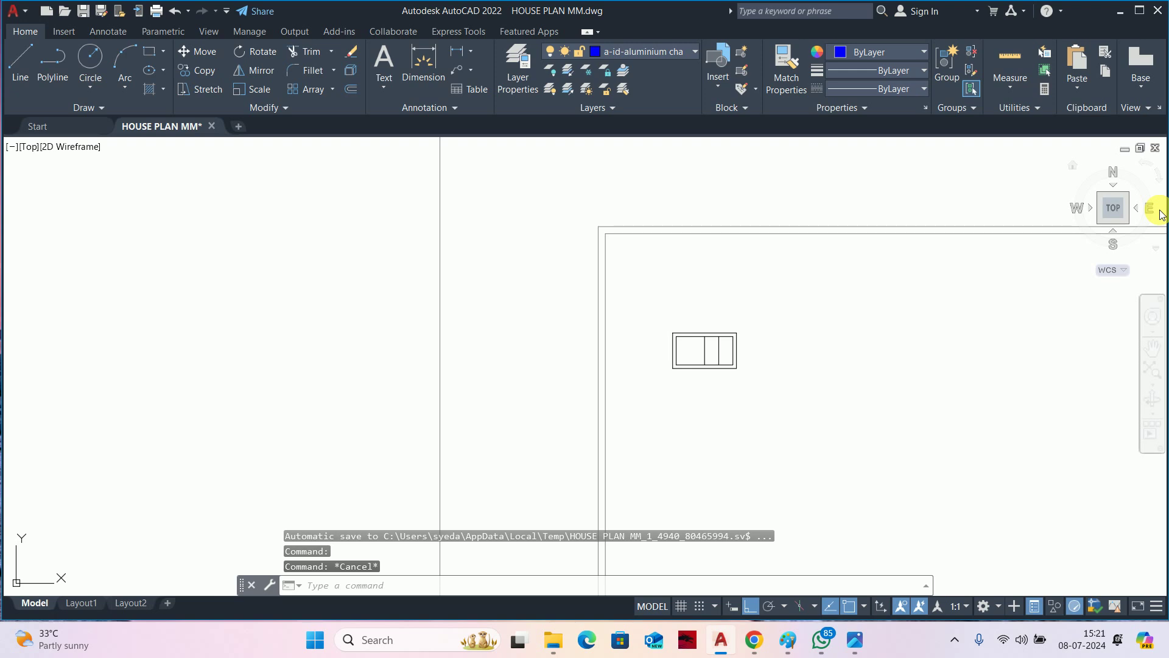
Mirror sw2 about a vertical line, erase the original, and select the result.
{"action": "type", "text": "mi"}
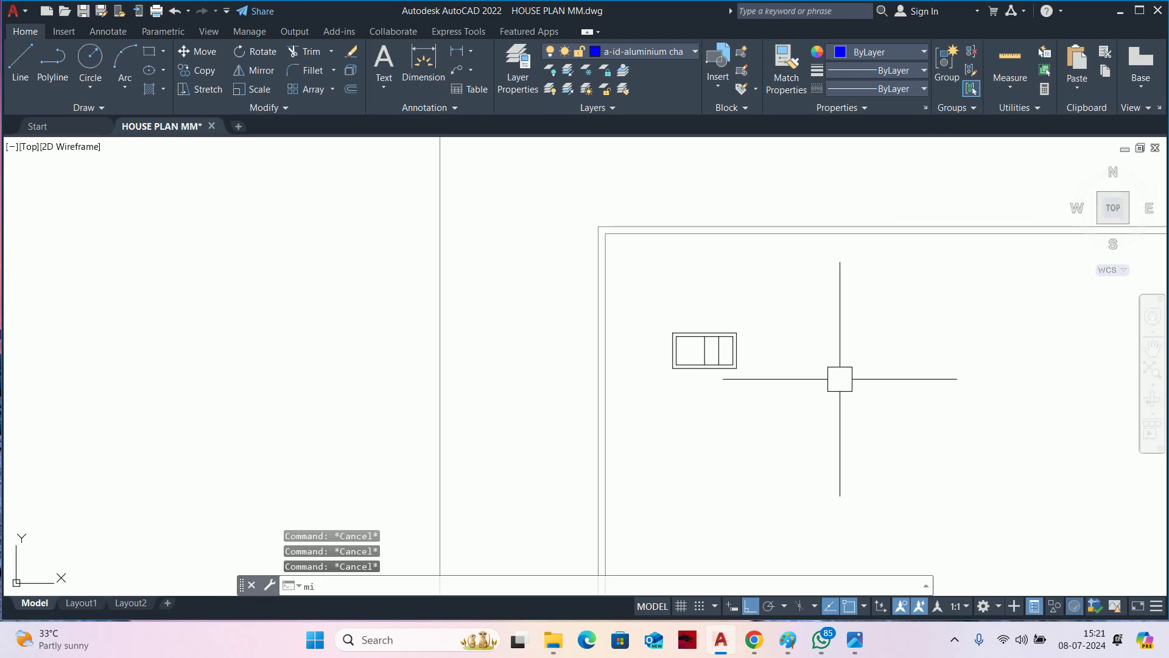
{"action": "key", "text": "Return"}
{"action": "left_click", "coordinate": [736, 353]}
{"action": "scroll", "coordinate": [723, 343], "scroll_direction": "up", "scroll_amount": 5}
{"action": "left_click", "coordinate": [693, 345]}
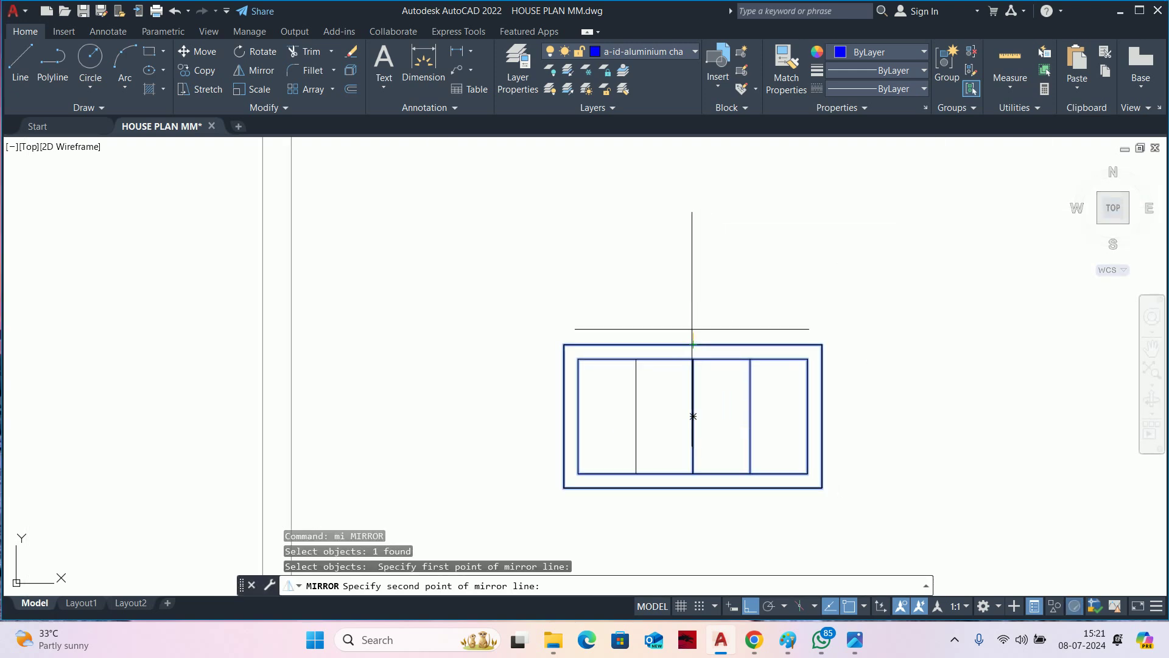
{"action": "left_click", "coordinate": [695, 285]}
{"action": "key", "text": "Return"}
{"action": "scroll", "coordinate": [709, 356], "scroll_direction": "down", "scroll_amount": 5}
{"action": "key", "text": "Escape"}
{"action": "key", "text": "Escape"}
{"action": "key", "text": "Escape"}
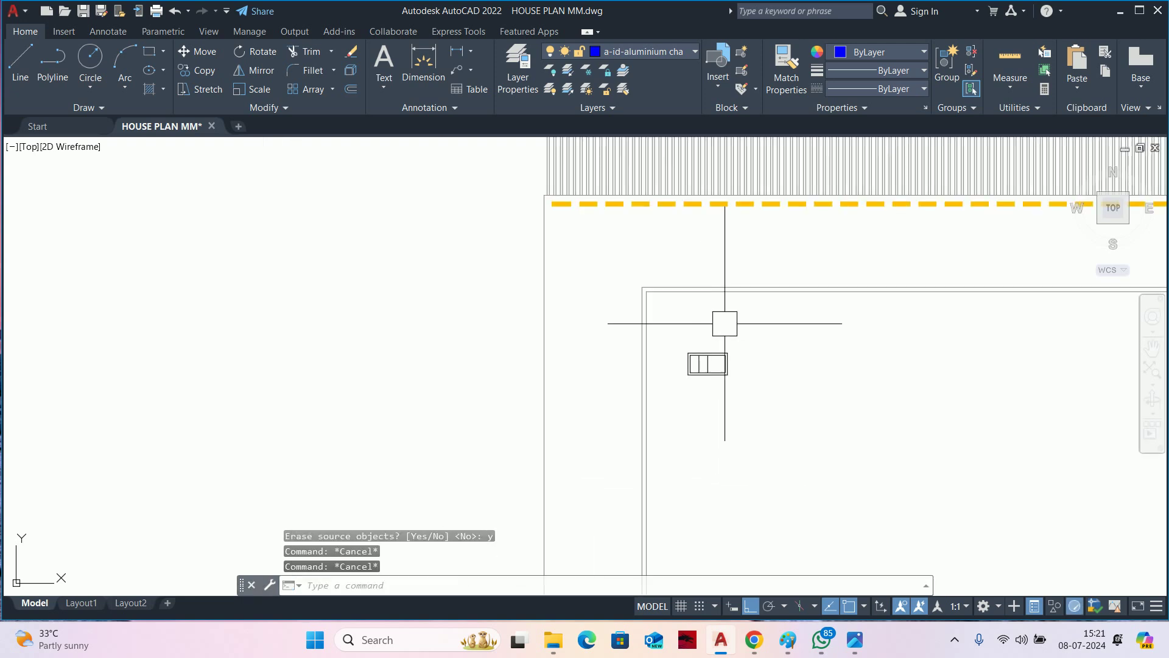
{"action": "scroll", "coordinate": [731, 341], "scroll_direction": "down", "scroll_amount": 4}
{"action": "middle_click_drag", "start_coordinate": [749, 365], "coordinate": [735, 368]}
{"action": "scroll", "coordinate": [735, 367], "scroll_direction": "up", "scroll_amount": 3}
{"action": "left_click", "coordinate": [712, 332]}
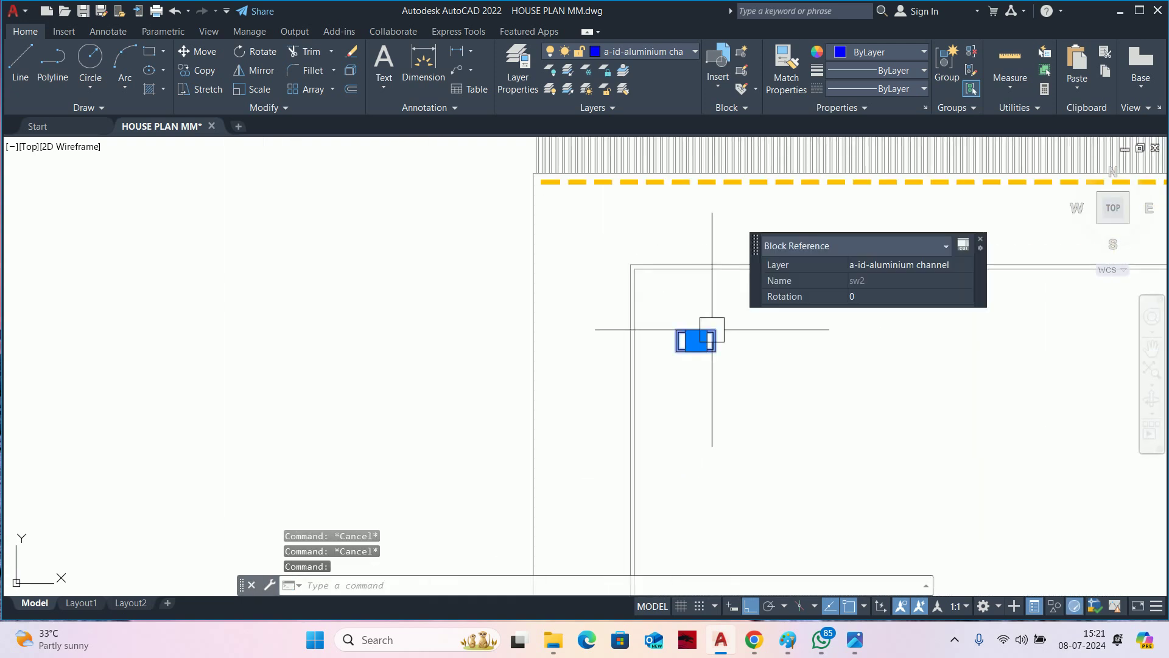
Open sw2 in the Block Editor and change all seven lines to the HIDDEN linetype.
{"action": "type", "text": "be"}
{"action": "key", "text": "Return"}
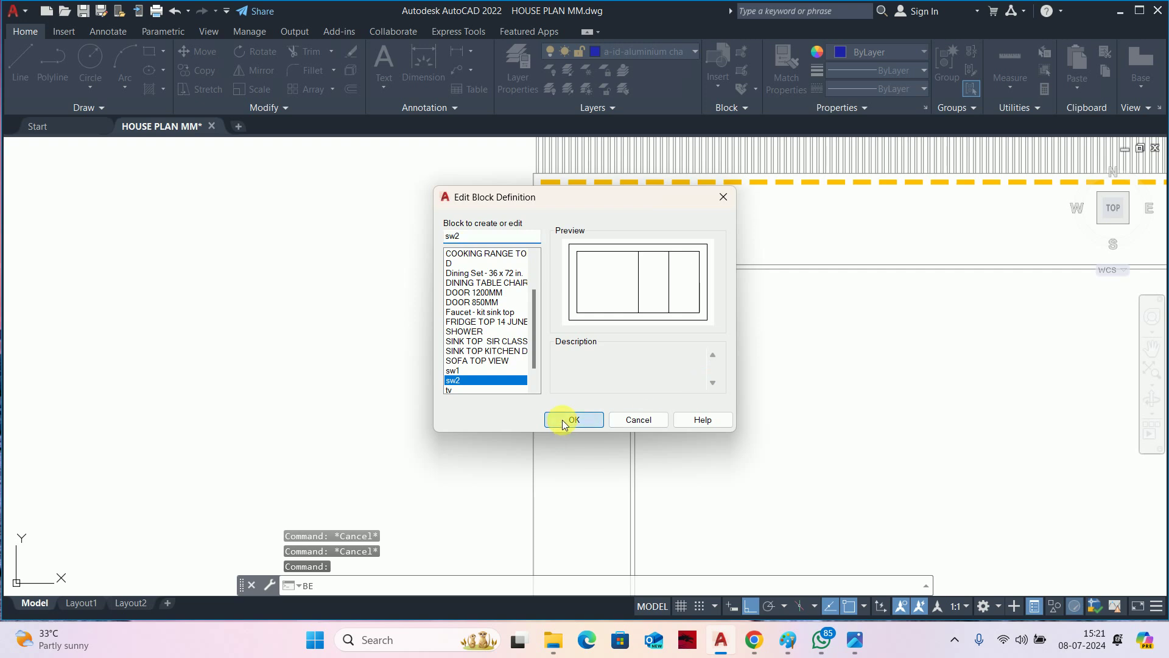
{"action": "left_click", "coordinate": [563, 420]}
{"action": "scroll", "coordinate": [528, 316], "scroll_direction": "down", "scroll_amount": 2}
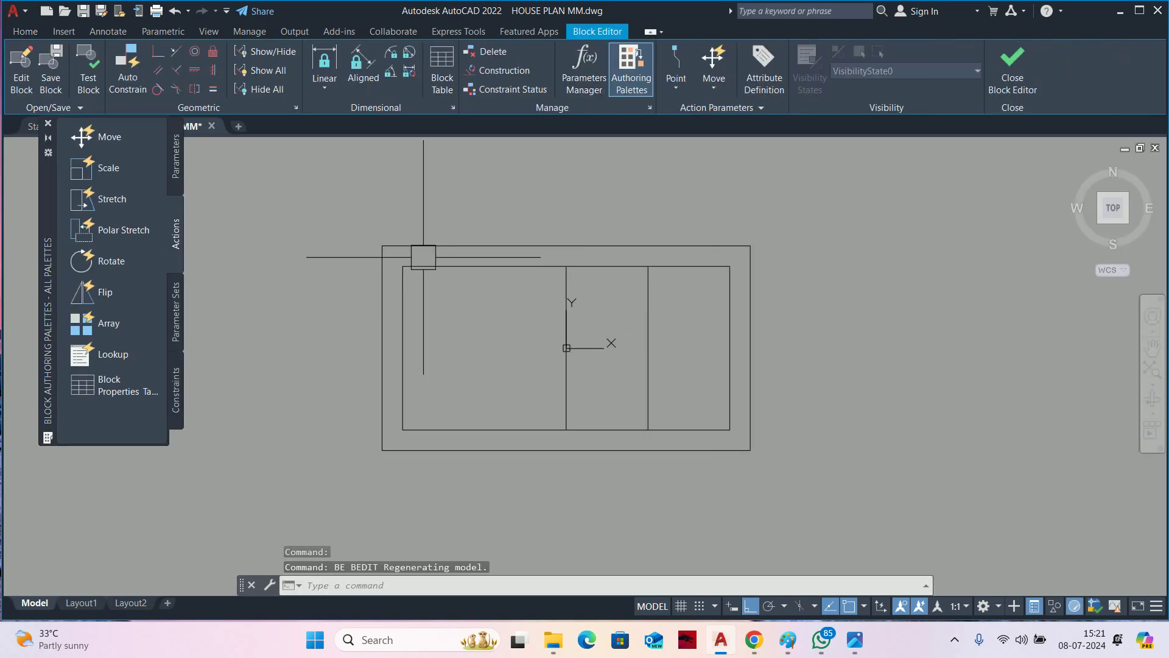
{"action": "left_click", "coordinate": [330, 203]}
{"action": "left_click", "coordinate": [1042, 543]}
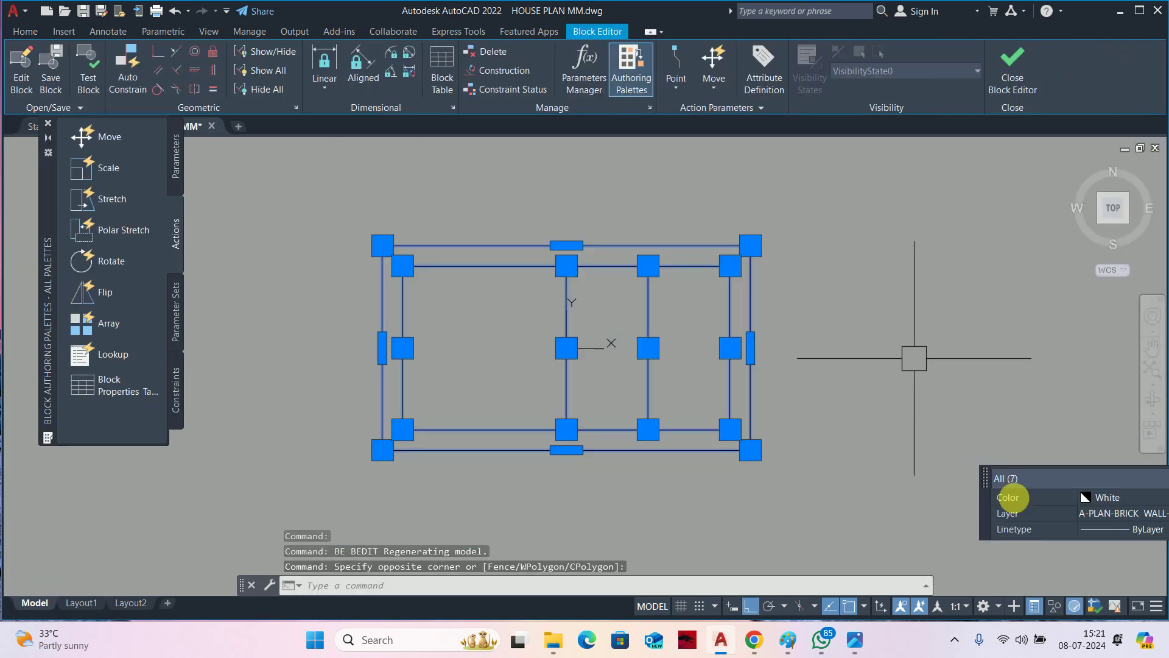
{"action": "left_click", "coordinate": [1126, 536]}
{"action": "left_click", "coordinate": [1096, 580]}
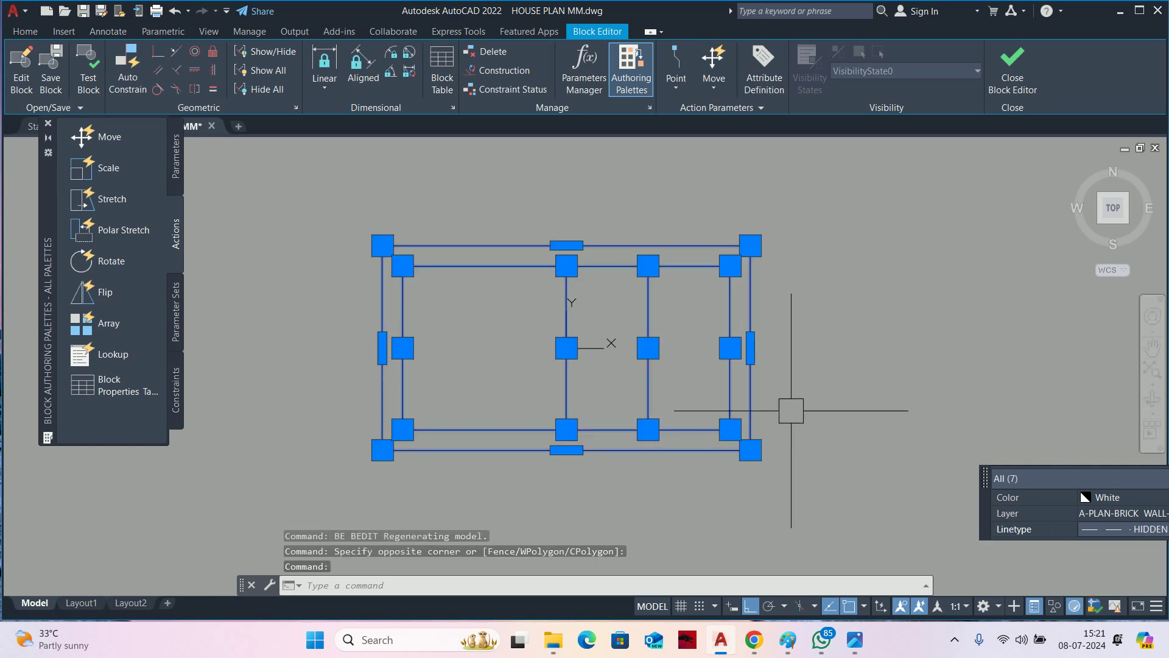
Set the sw2 lines' linetype scale to 0.1 in the Properties palette.
{"action": "type", "text": "pr"}
{"action": "key", "text": "Return"}
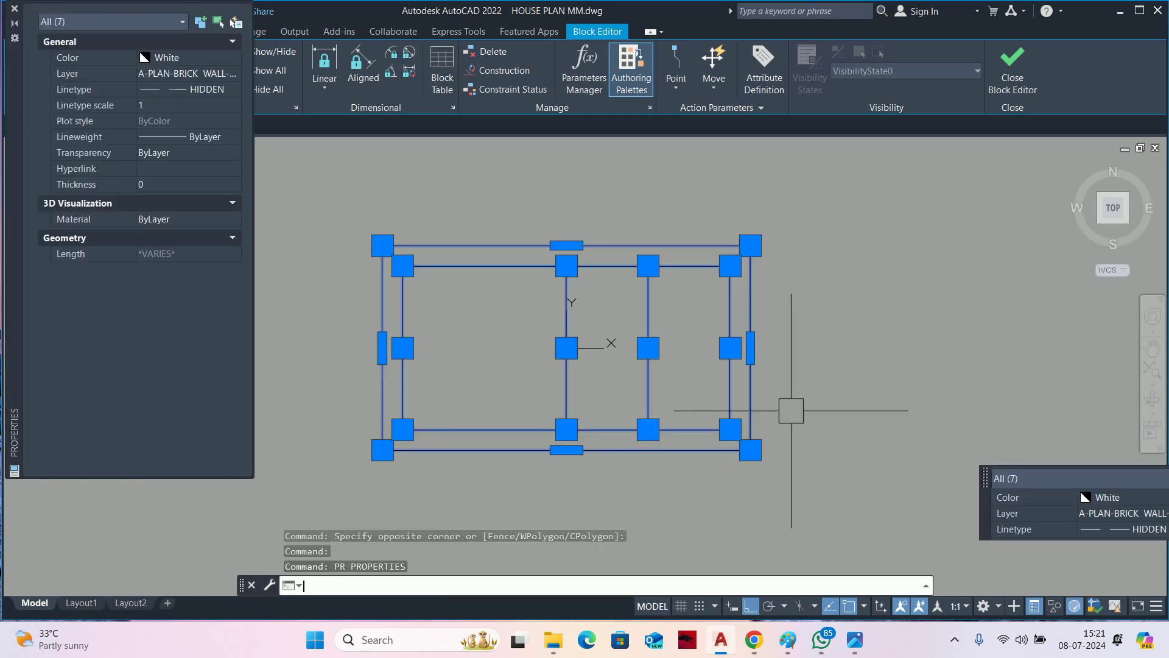
{"action": "left_click", "coordinate": [172, 107]}
{"action": "type", "text": ".1"}
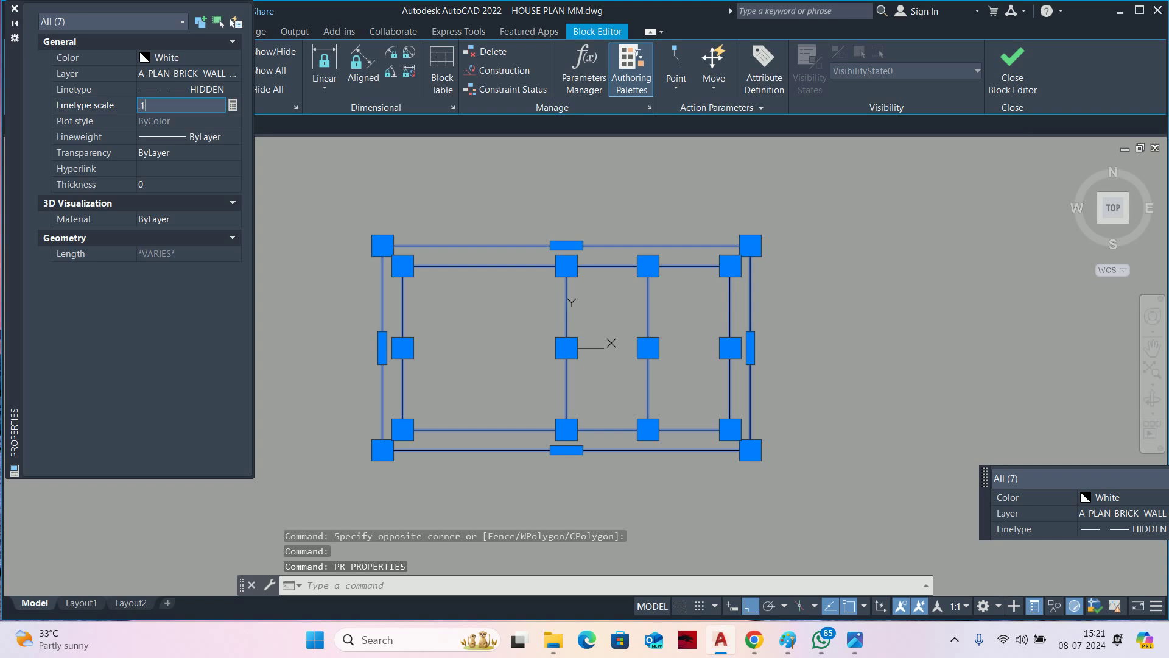
{"action": "key", "text": "Return"}
{"action": "left_click", "coordinate": [175, 111]}
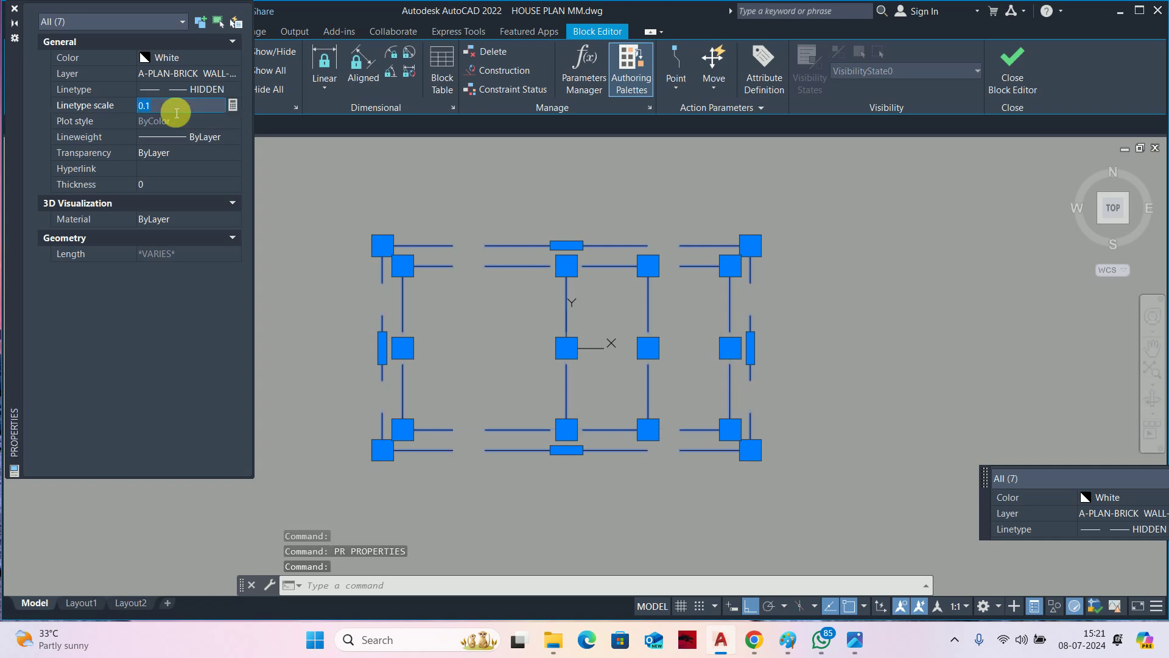
{"action": "type", "text": "5"}
{"action": "key", "text": "Return"}
Close the Block Editor and save the changes to sw2.
{"action": "key", "text": "Escape"}
{"action": "key", "text": "Escape"}
{"action": "key", "text": "Escape"}
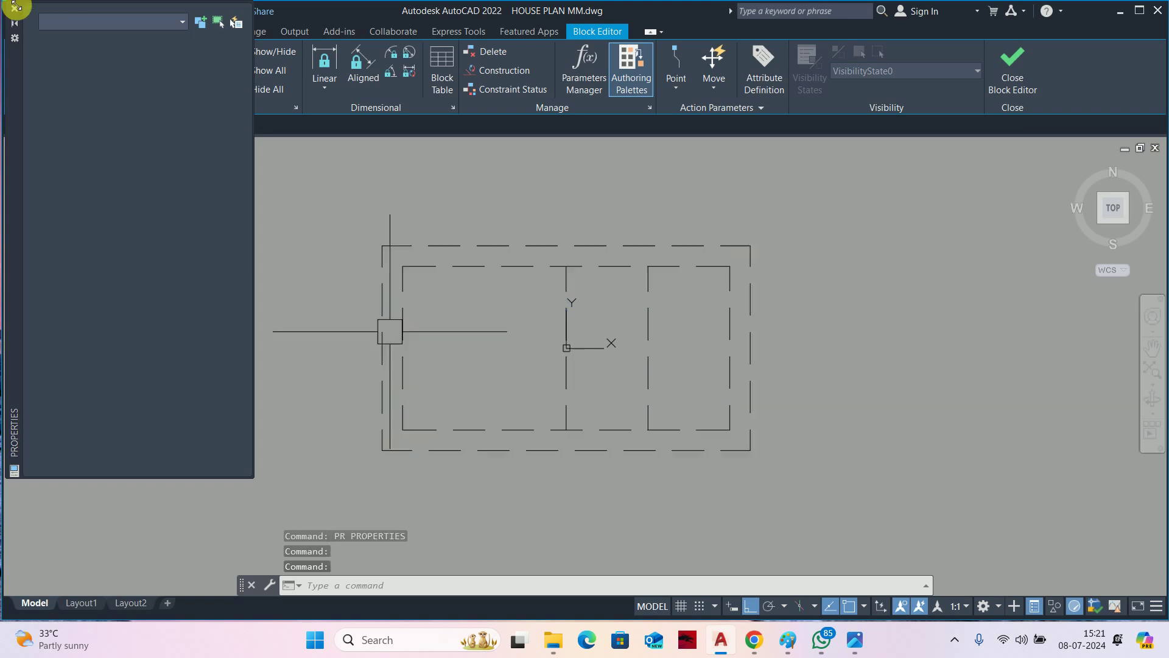
{"action": "left_click", "coordinate": [16, 19]}
{"action": "left_click", "coordinate": [1013, 70]}
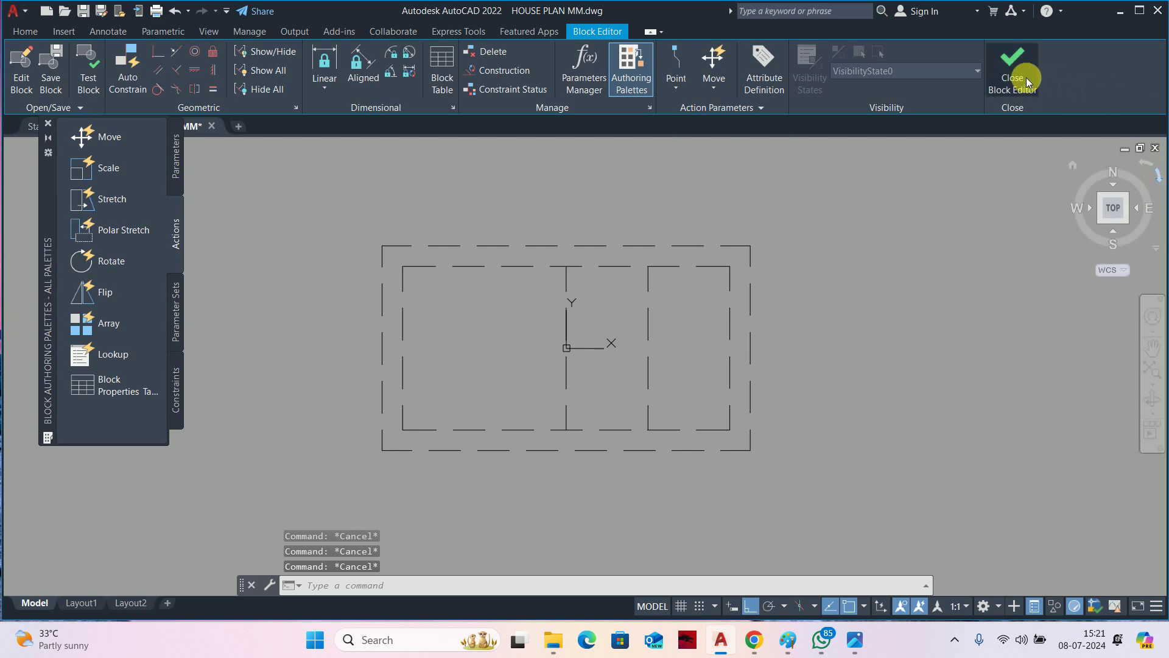
{"action": "left_click", "coordinate": [585, 286]}
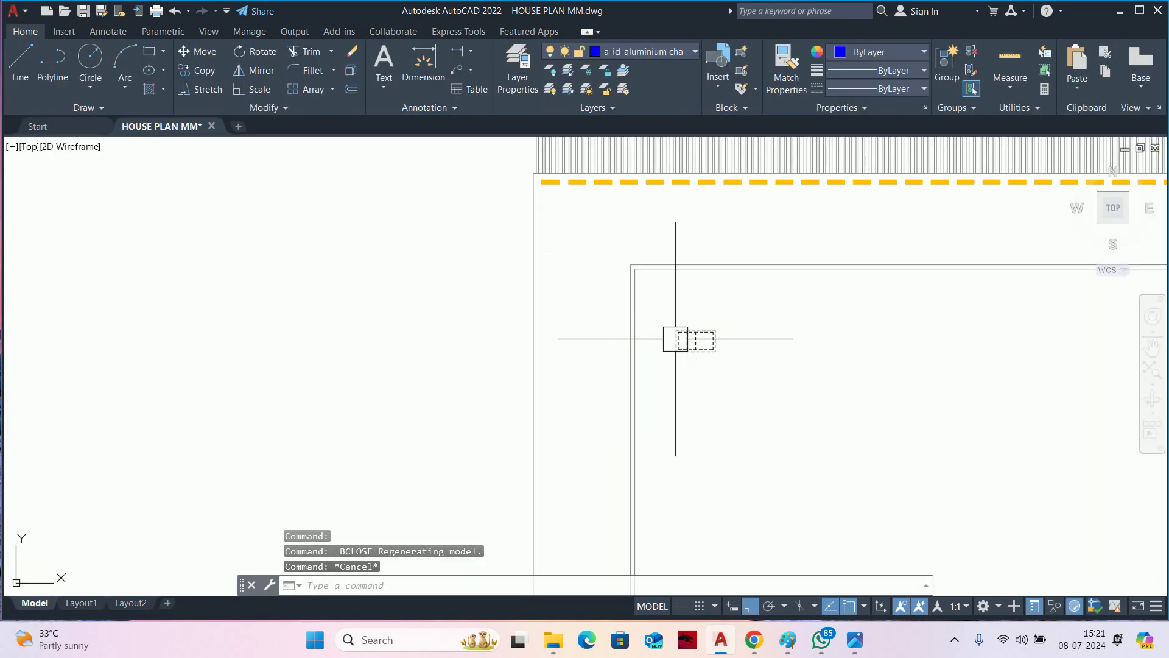
Start a Move and crossing-select the TV unit elevation and its top section.
{"action": "scroll", "coordinate": [700, 347], "scroll_direction": "up", "scroll_amount": 2}
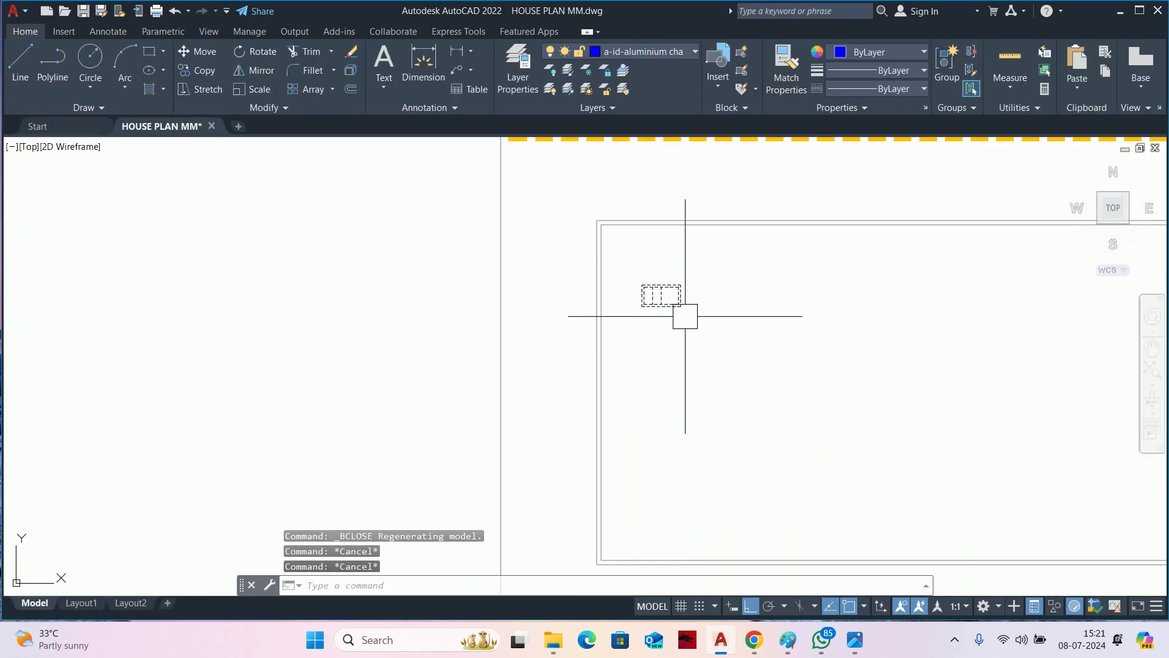
{"action": "scroll", "coordinate": [684, 316], "scroll_direction": "down", "scroll_amount": 4}
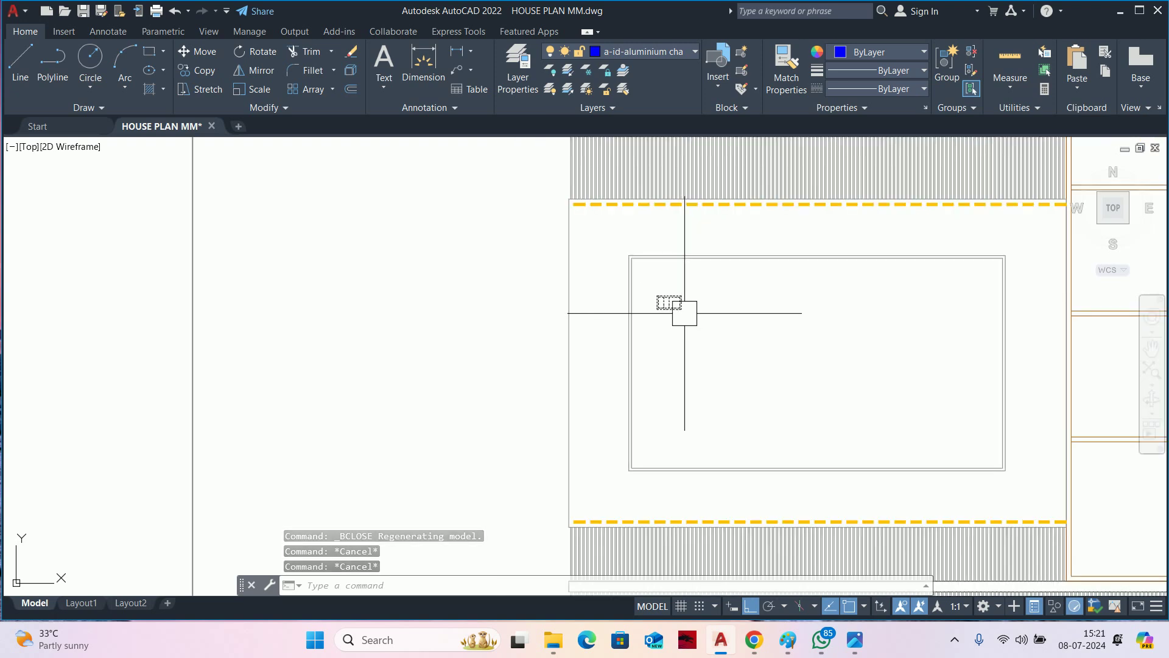
{"action": "scroll", "coordinate": [691, 317], "scroll_direction": "down", "scroll_amount": 1}
{"action": "scroll", "coordinate": [687, 345], "scroll_direction": "down", "scroll_amount": 2}
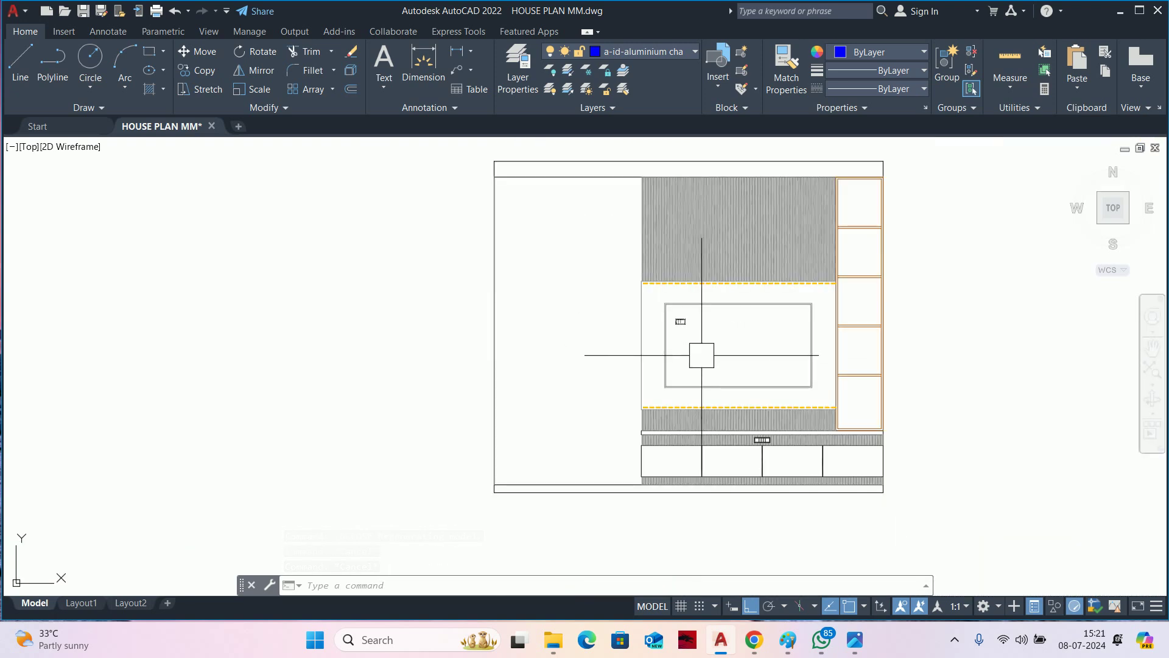
{"action": "key", "text": "Escape"}
{"action": "key", "text": "Escape"}
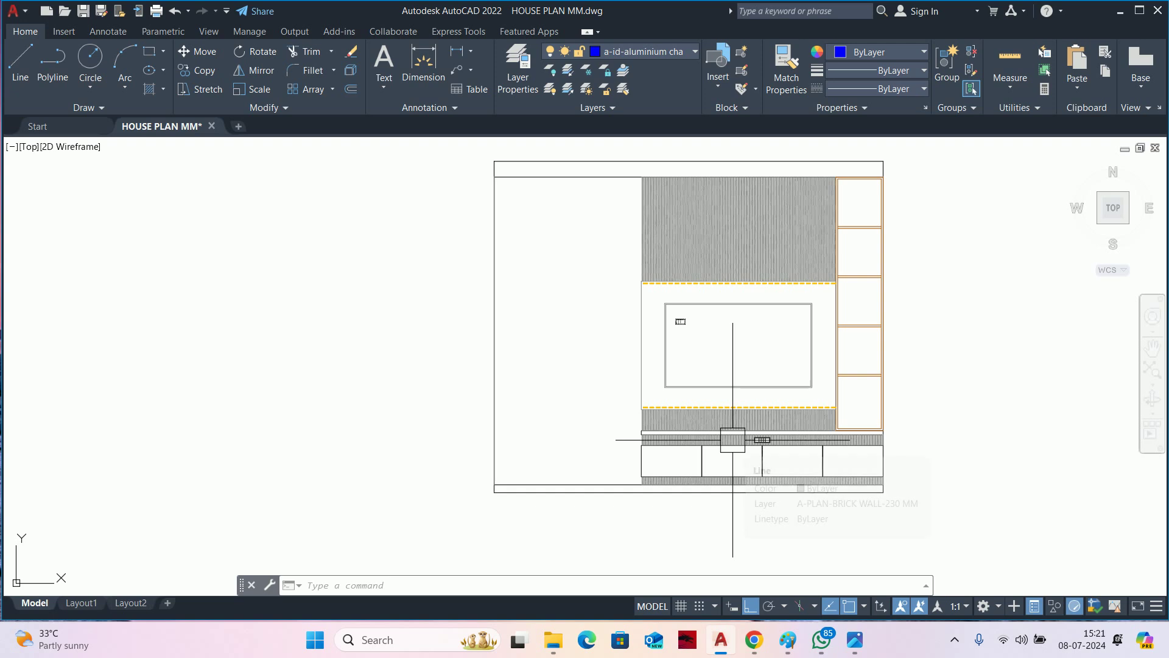
{"action": "scroll", "coordinate": [725, 404], "scroll_direction": "down", "scroll_amount": 3}
{"action": "scroll", "coordinate": [681, 338], "scroll_direction": "up", "scroll_amount": 4}
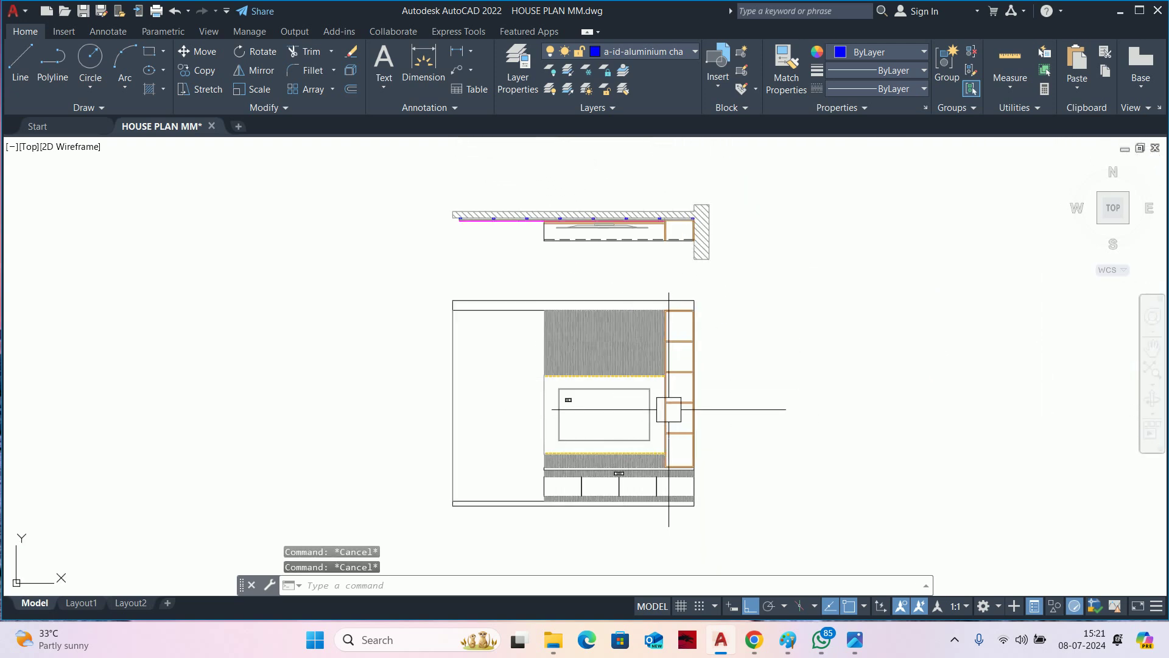
{"action": "scroll", "coordinate": [792, 365], "scroll_direction": "down", "scroll_amount": 3}
{"action": "scroll", "coordinate": [883, 329], "scroll_direction": "up", "scroll_amount": 3}
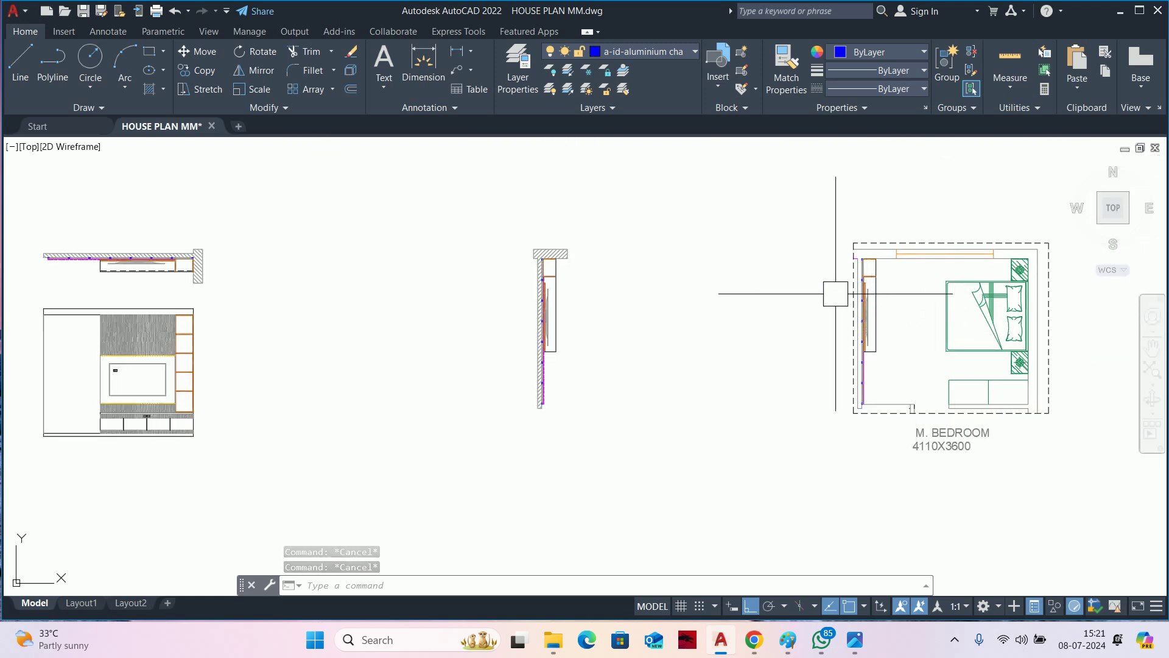
{"action": "scroll", "coordinate": [609, 314], "scroll_direction": "up", "scroll_amount": 4}
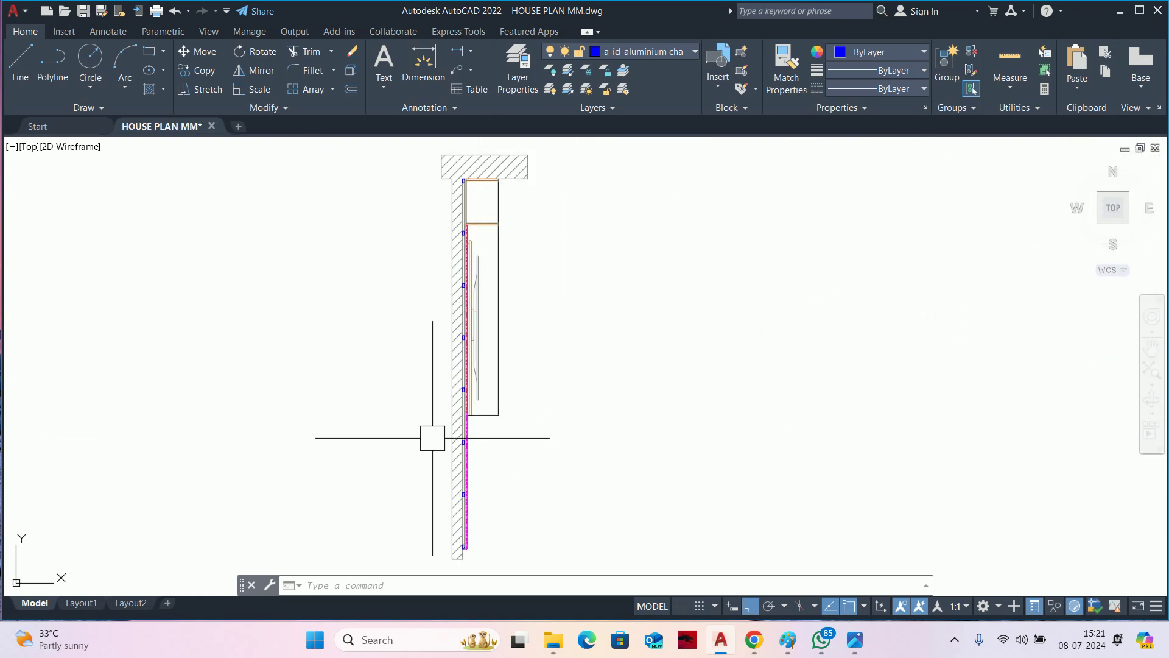
{"action": "scroll", "coordinate": [429, 437], "scroll_direction": "down", "scroll_amount": 5}
{"action": "middle_click_drag", "start_coordinate": [426, 436], "coordinate": [543, 431]}
{"action": "scroll", "coordinate": [408, 399], "scroll_direction": "down", "scroll_amount": 2}
{"action": "type", "text": "MOVE"}
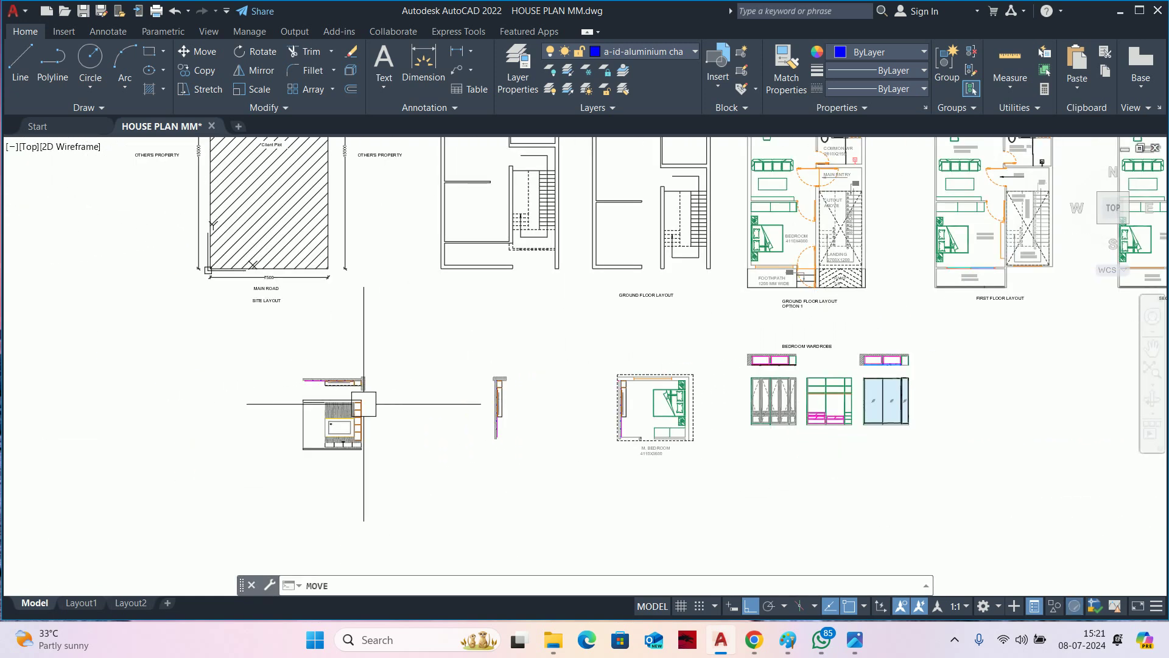
{"action": "key", "text": "Return"}
{"action": "scroll", "coordinate": [363, 404], "scroll_direction": "up", "scroll_amount": 4}
{"action": "left_click", "coordinate": [104, 204]}
{"action": "key", "text": "Return"}
{"action": "left_click", "coordinate": [217, 397]}
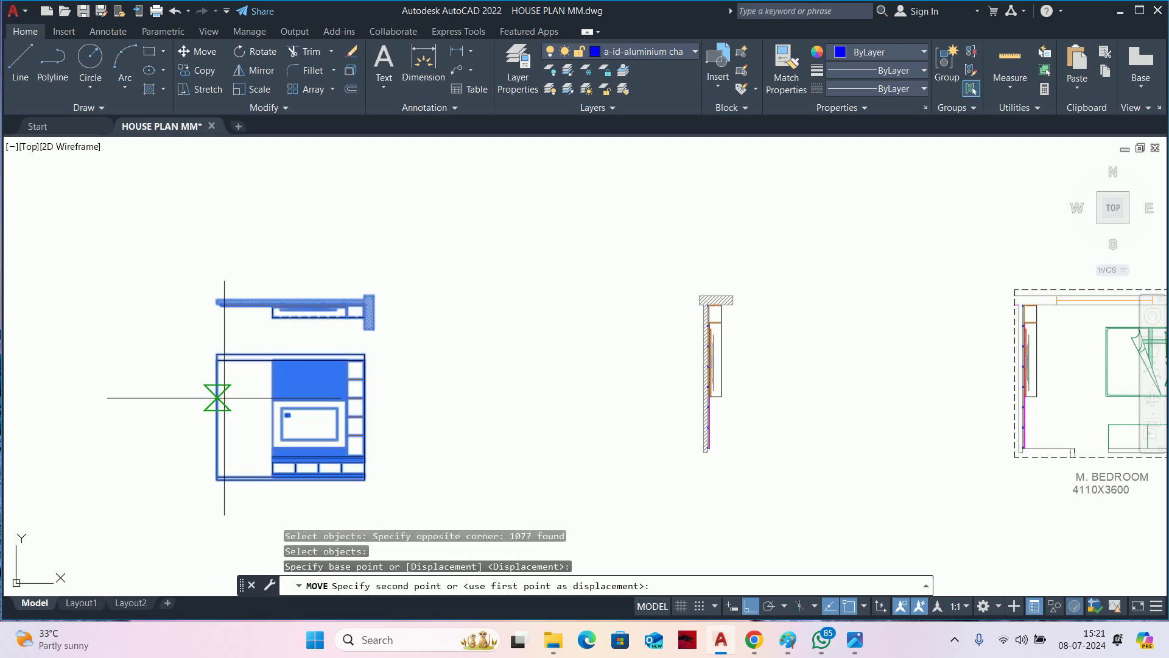
With Ortho off, drop the TV unit drawings directly below the M. BEDROOM plan.
{"action": "middle_click_drag", "start_coordinate": [598, 431], "coordinate": [83, 296]}
{"action": "scroll", "coordinate": [243, 365], "scroll_direction": "down", "scroll_amount": 2}
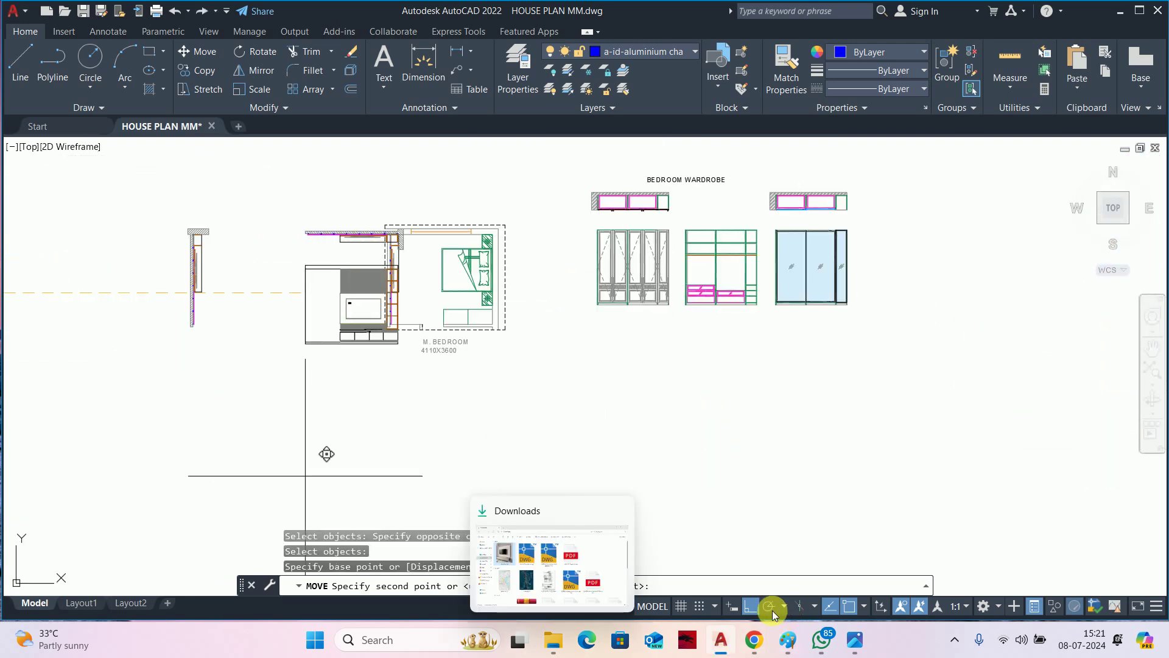
{"action": "key", "text": "F8"}
{"action": "middle_click_drag", "start_coordinate": [384, 471], "coordinate": [486, 415]}
{"action": "left_click", "coordinate": [529, 367]}
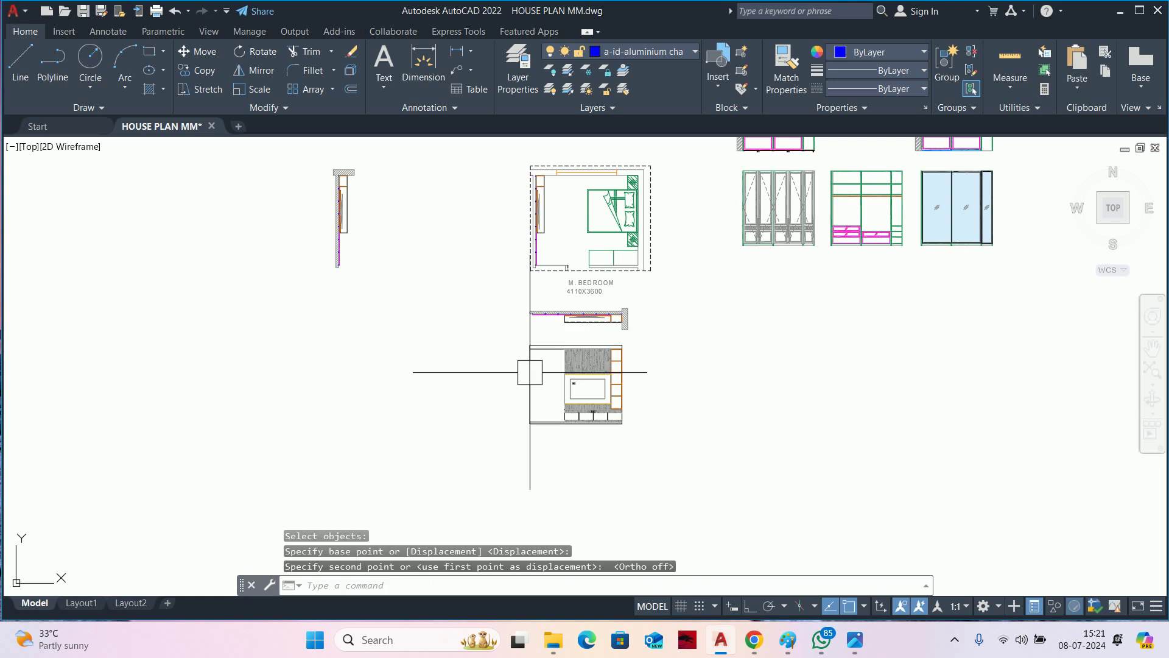
{"action": "key", "text": "Escape"}
{"action": "key", "text": "Escape"}
{"action": "key", "text": "Escape"}
{"action": "scroll", "coordinate": [596, 306], "scroll_direction": "up", "scroll_amount": 4}
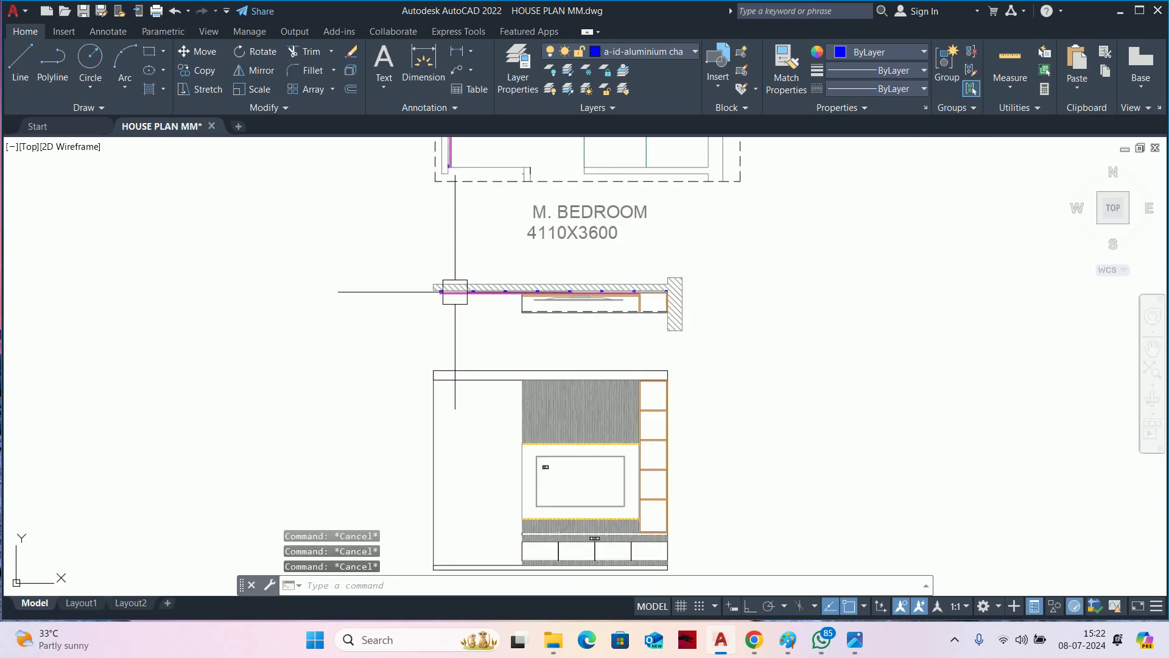